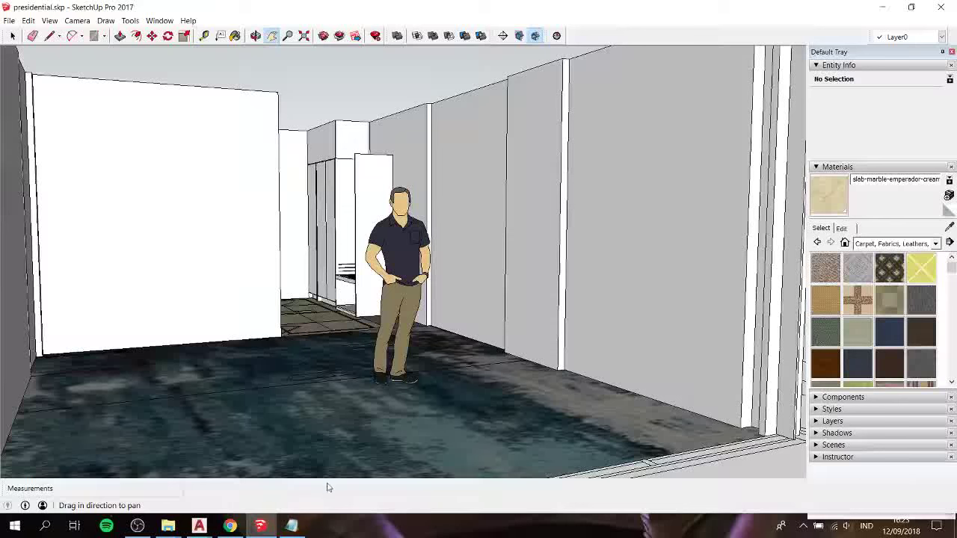
Step: In Notepad, write a greeting and explain the cabinet will be remade from scratch, ending 'lets go'
click(292, 526)
text(h)
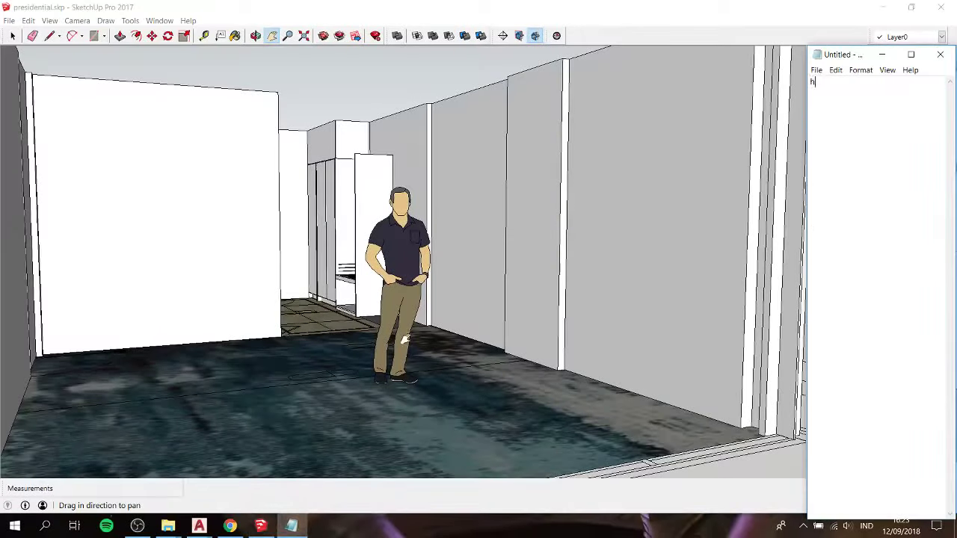
text(i again )
text(EVERY)
text(ONE!!  )
text(welcome)
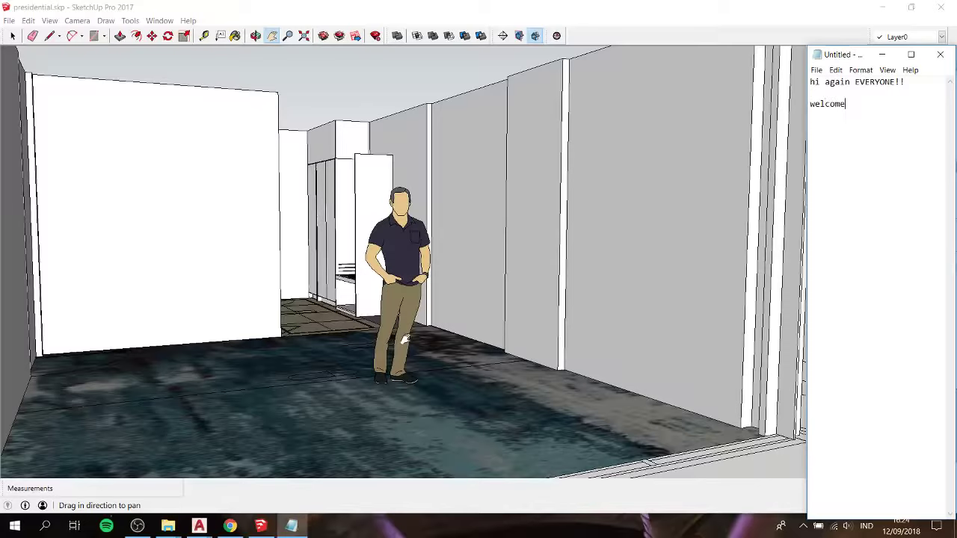
text( welcome )
text(welcom)
text(e to)
key(Return)
text(SEKEC)
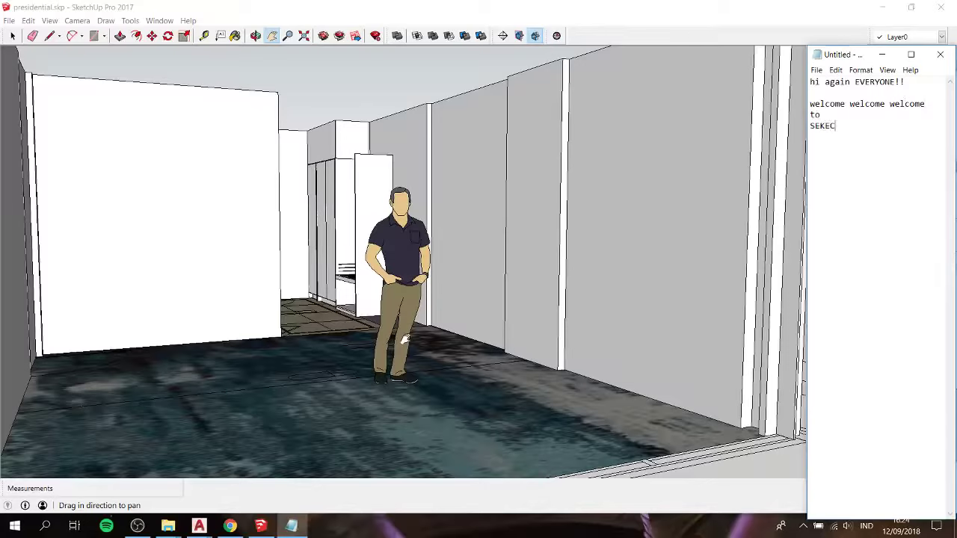
text(UP!!)
text(this time, )
text(we)
text('re going to m)
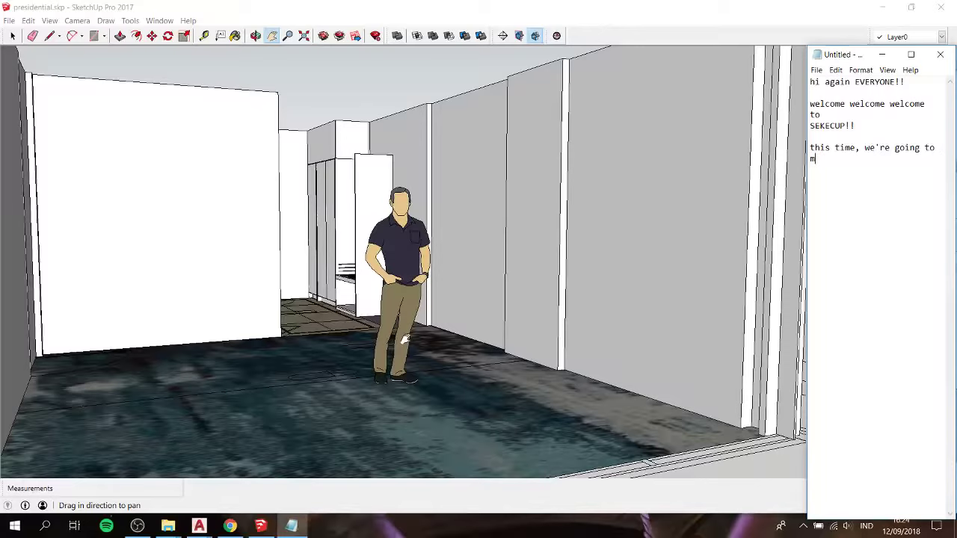
text(create )
text(e c)
text(omplica)
text(ted obj)
text(ect.)
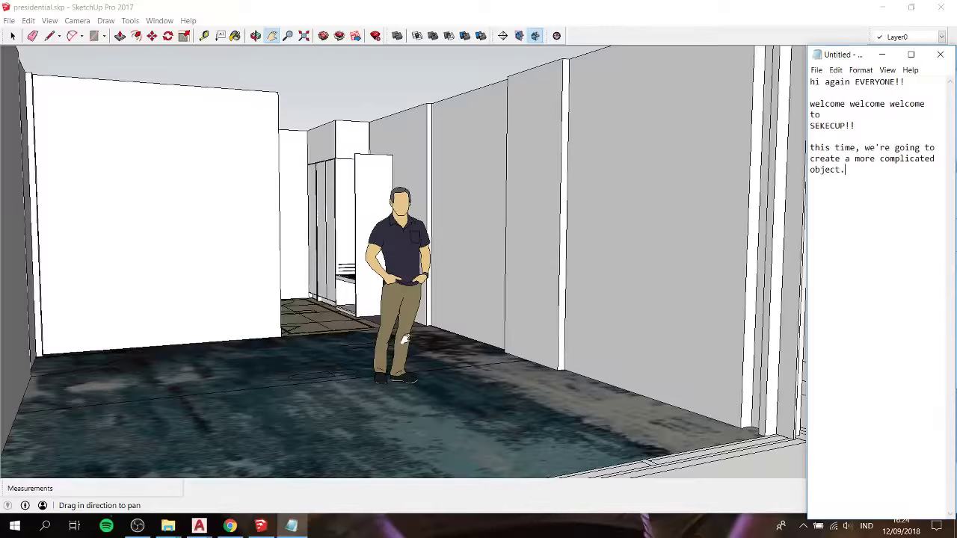
text(actualy i a)
text(lready c)
text(reate)
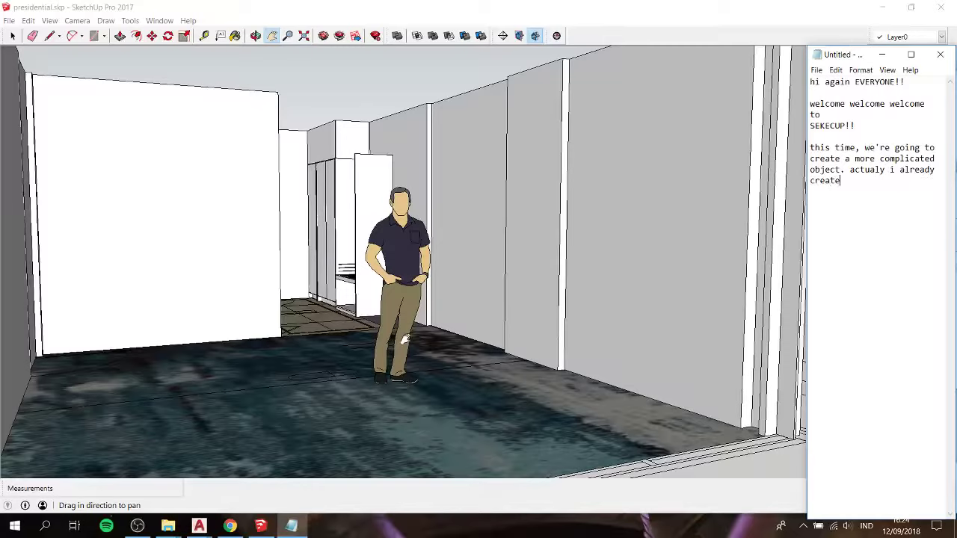
text(t)
text(in)
text(de)
text(ifere)
text(nt v)
text(ideo.)
text( bu)
text(t)
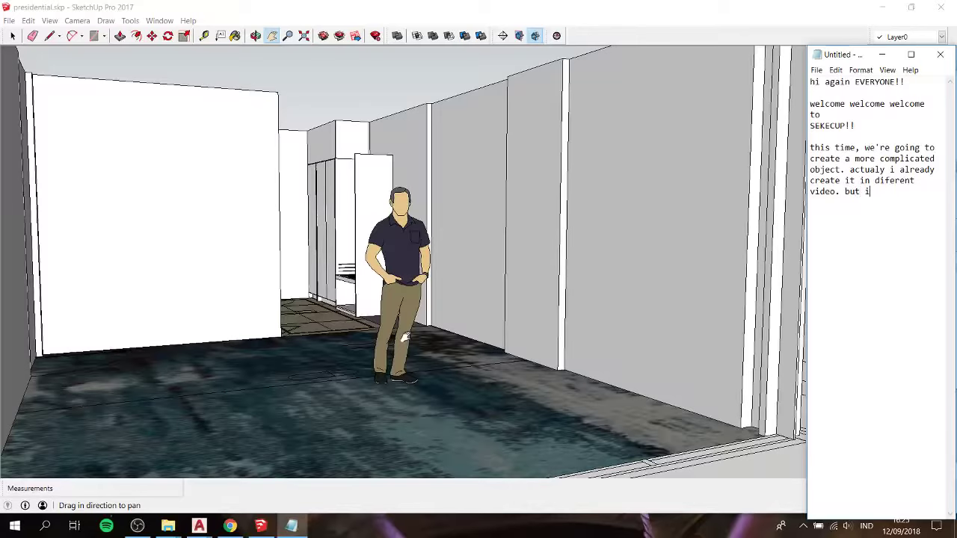
key(BackSpace)
text(the s)
text(ic)
key(BackSpace)
text(ze is )
text(not)
text( sam)
text(e. )
text(so )
text(just )
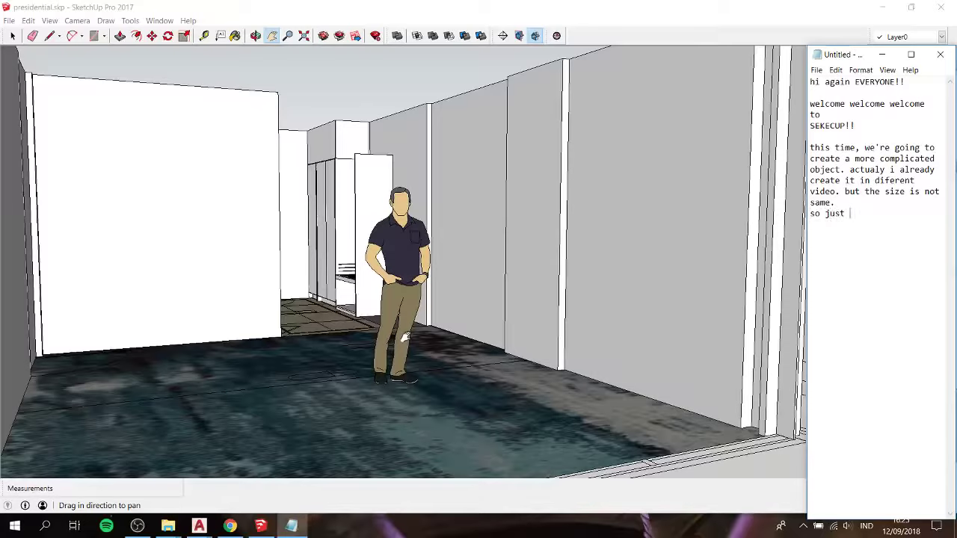
text(make)
text( it )
text(from )
text(scratc)
text(h)
text( ok ?  l)
text(ets)
text( go)
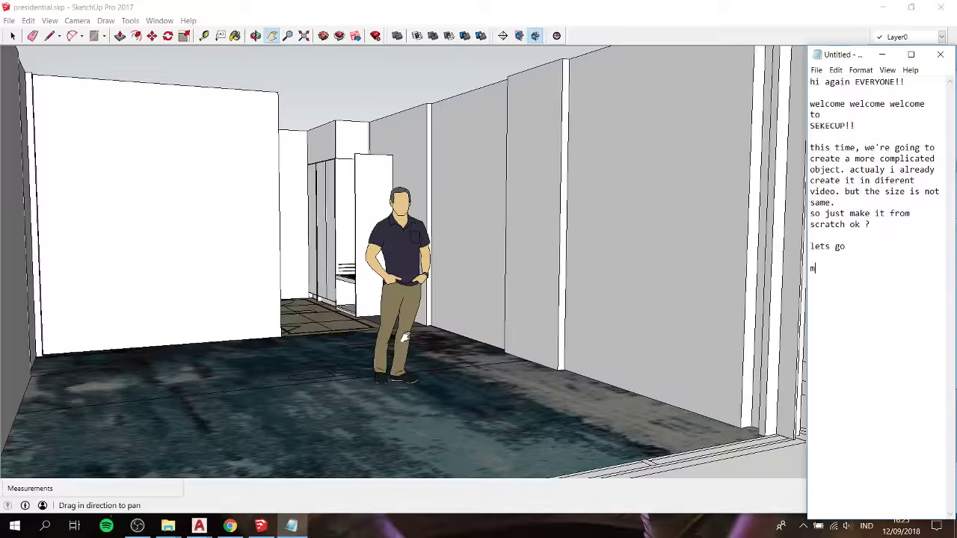
text(  crea)
Step: Add the note line 'create newfile'
key(BackSpace)
key(BackSpace)
text(create)
text( new)
text(fiel)
key(BackSpace)
key(BackSpace)
text(le)
Step: Launch a fresh SketchUp 2017 window and import minibar.dwg into it
right_click(260, 526)
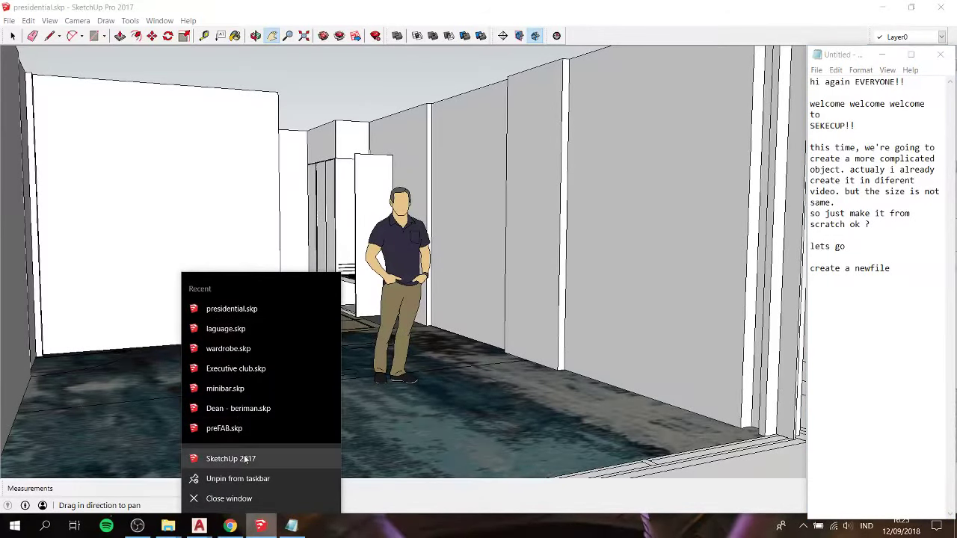
click(238, 459)
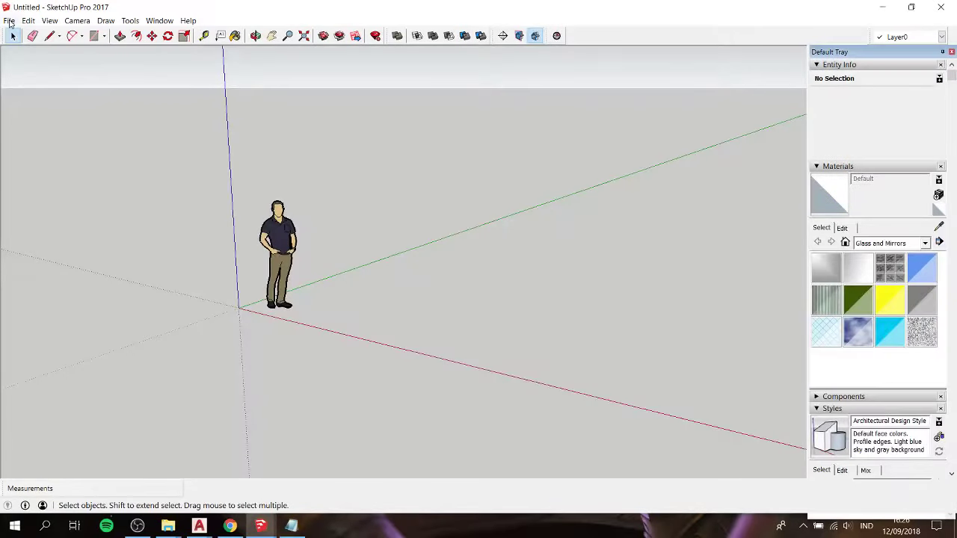
click(9, 20)
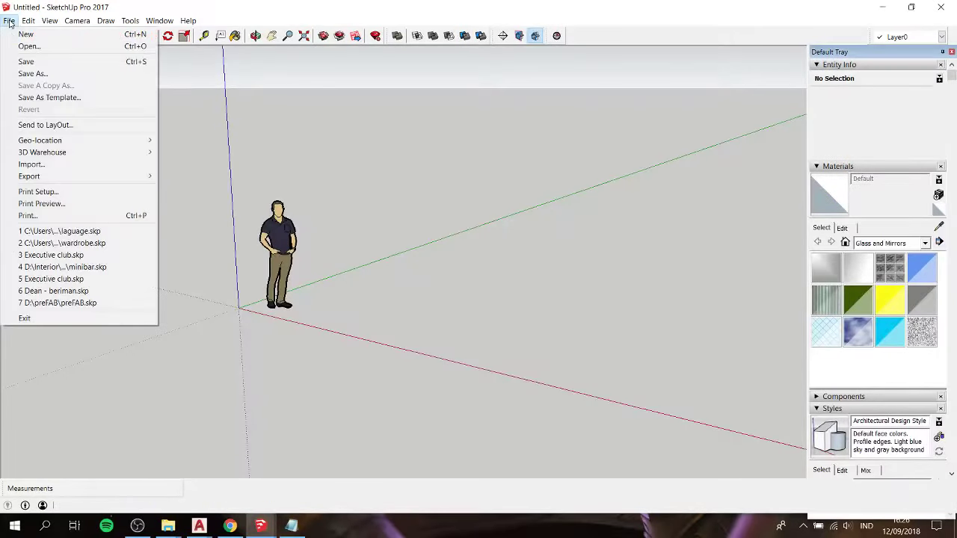
click(53, 164)
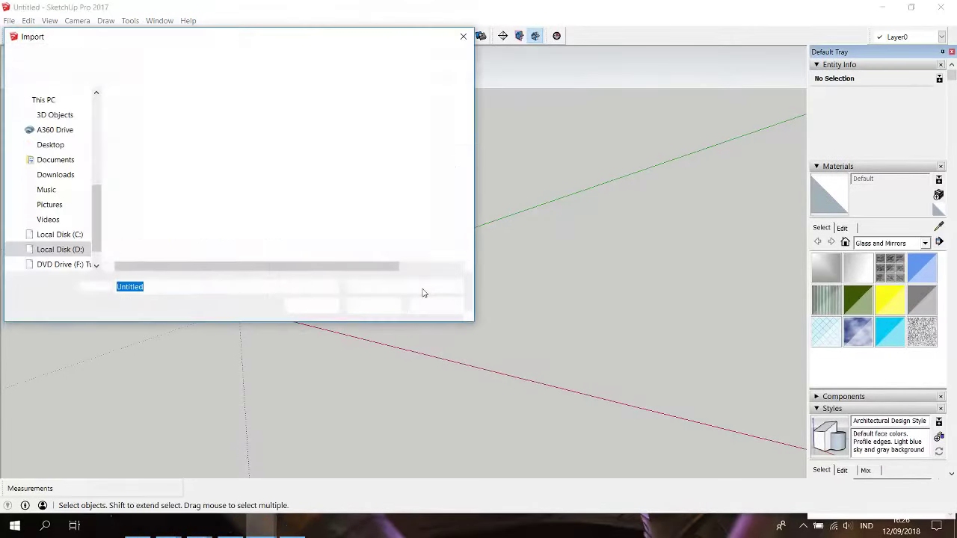
click(149, 141)
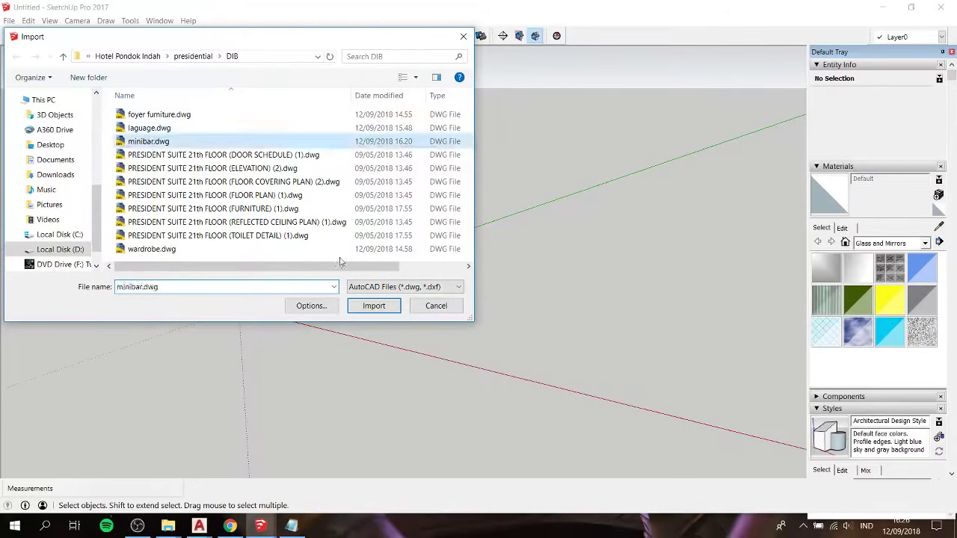
click(374, 306)
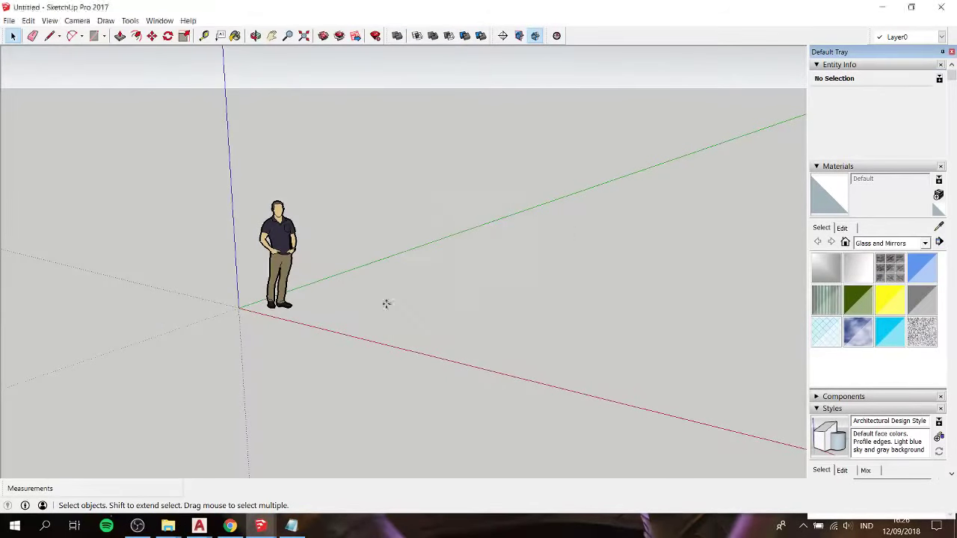
Step: Dismiss the import summary, view the drawing, and note 'import the dwg, and make sure the size is correct!'
click(531, 353)
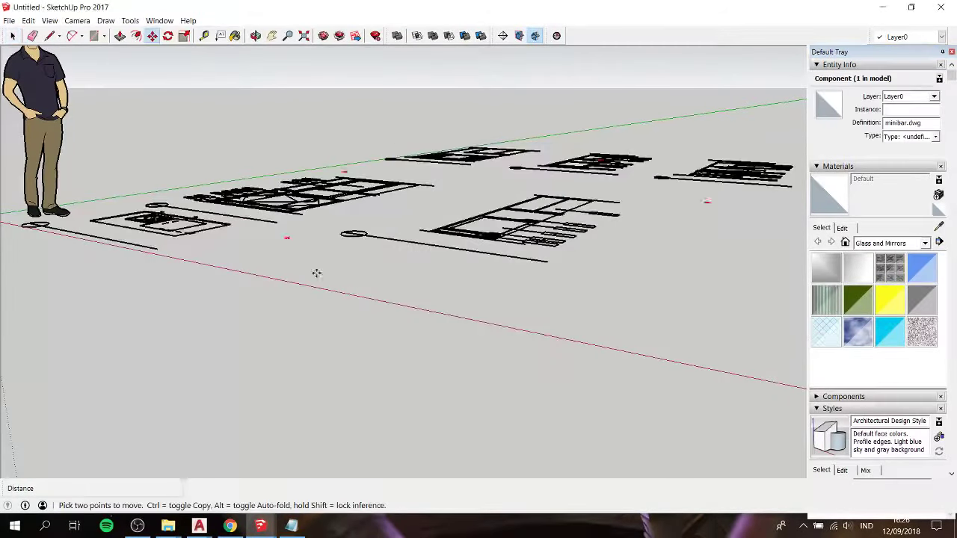
mouse_move(316, 273)
middle_down()
mouse_move(267, 271)
mouse_move(274, 314)
middle_up()
click(292, 526)
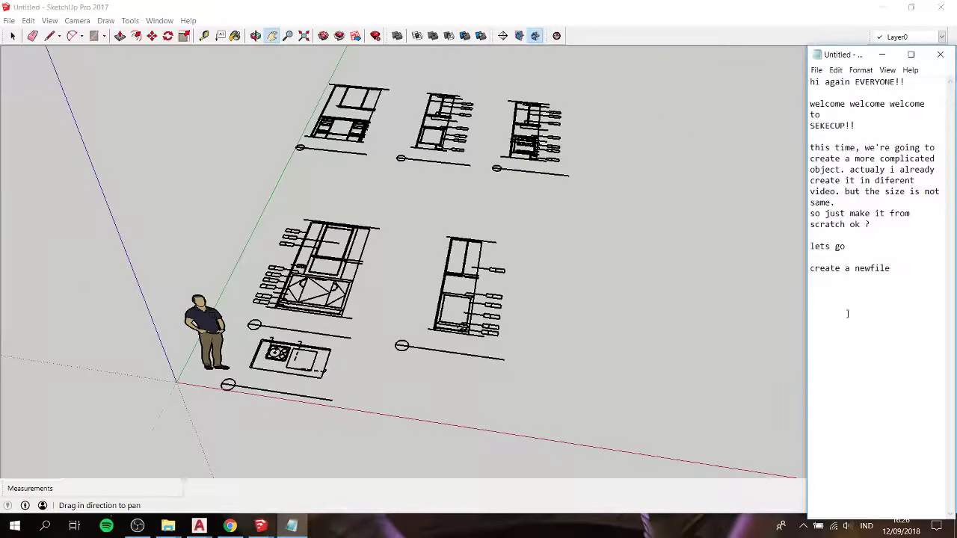
text(im)
text(port)
text( the)
text( dgw)
key(BackSpace)
key(BackSpace)
text(wg, )
text(and m)
text(ake s)
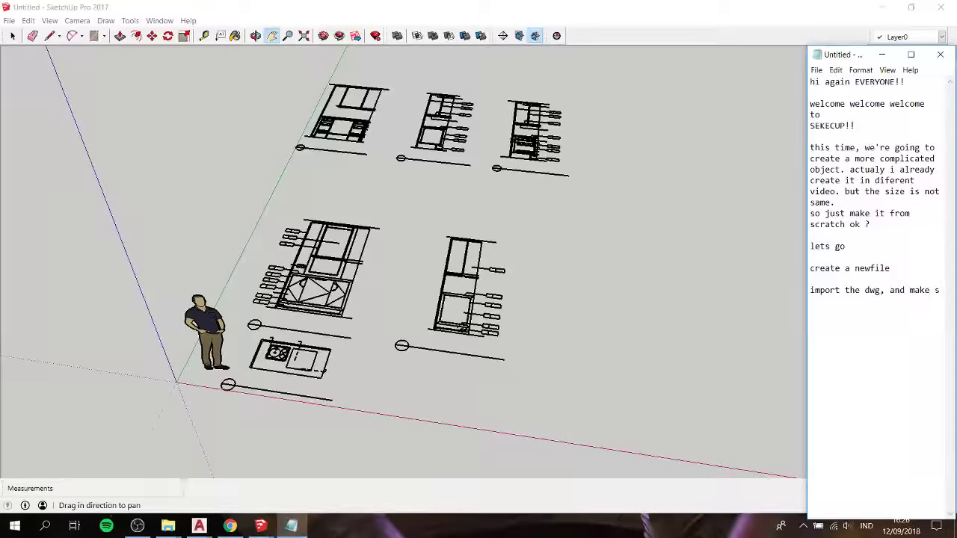
text(ure the )
text(size is )
text(correct!)
Step: Measure the imported cabinet with Tape Measure: about 2464mm high and 1181mm wide
click(632, 156)
scroll(376, 252, up, 3)
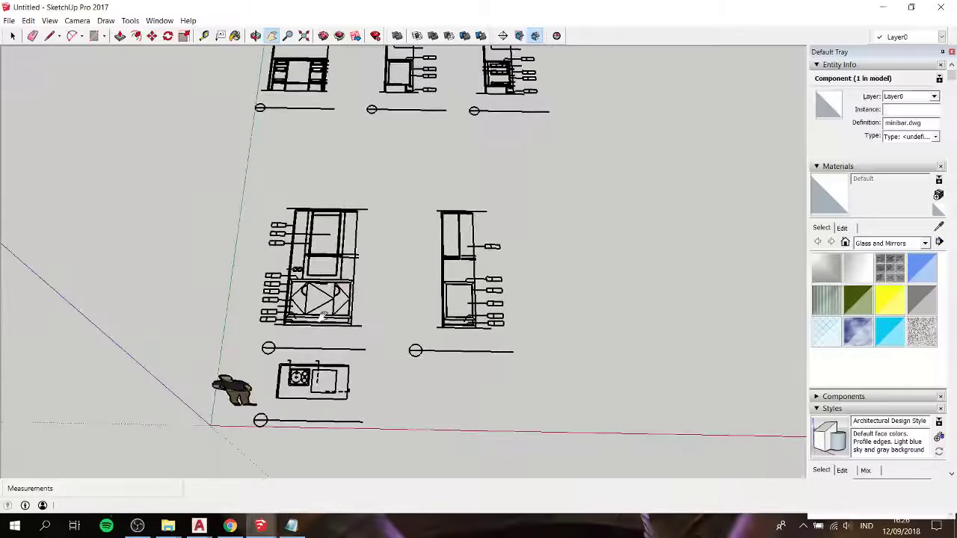
scroll(304, 294, up, 3)
scroll(304, 294, up, 2)
key(t)
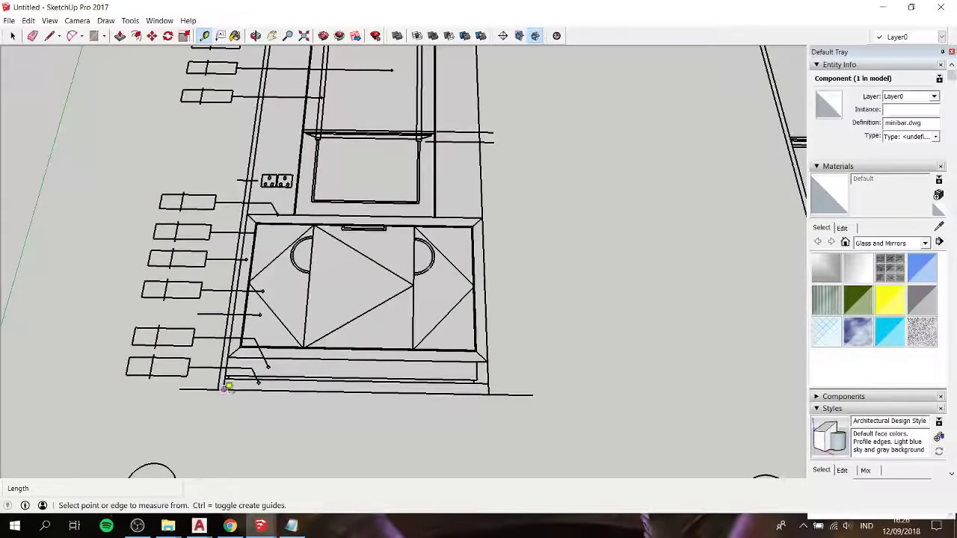
scroll(228, 387, down, 3)
click(225, 388)
scroll(258, 121, up, 3)
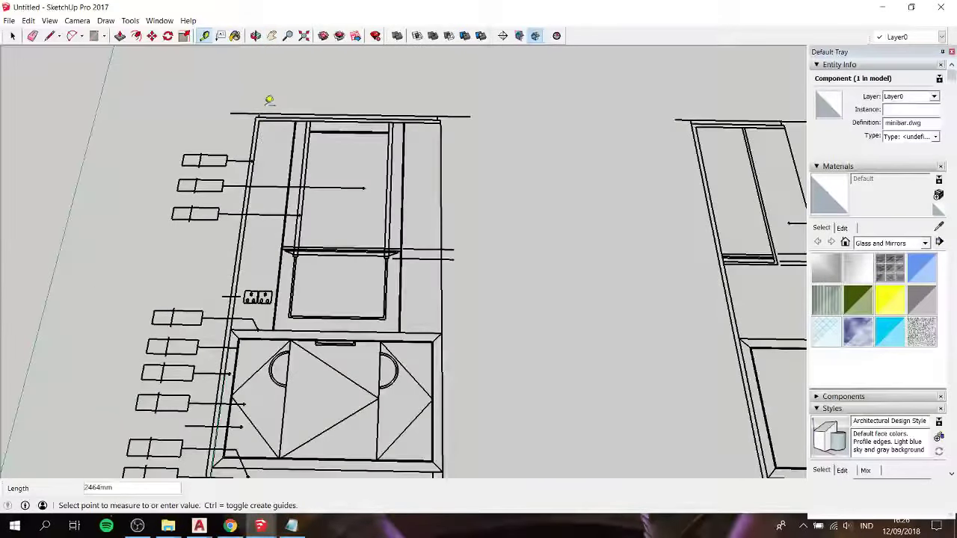
scroll(267, 108, down, 1)
scroll(267, 108, down, 2)
key(space)
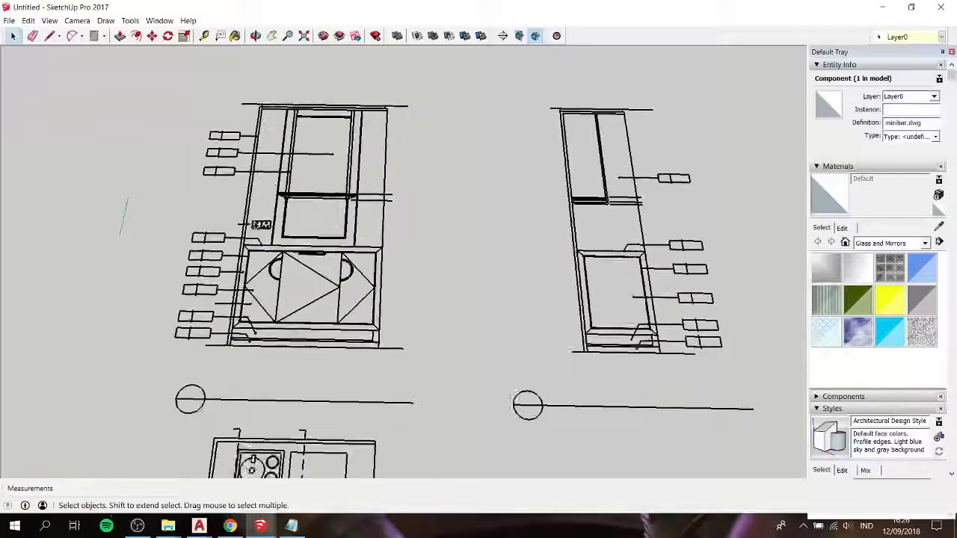
key(t)
scroll(247, 240, up, 3)
click(247, 241)
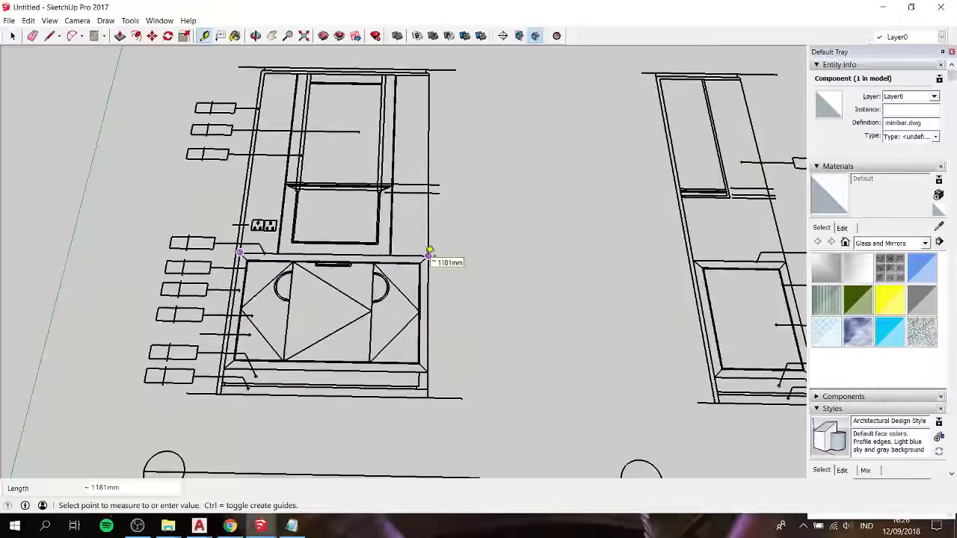
key(space)
Step: Navigate around the cabinet drawings and box-select the left cabinet elevation
middle_drag(491, 241, 419, 247)
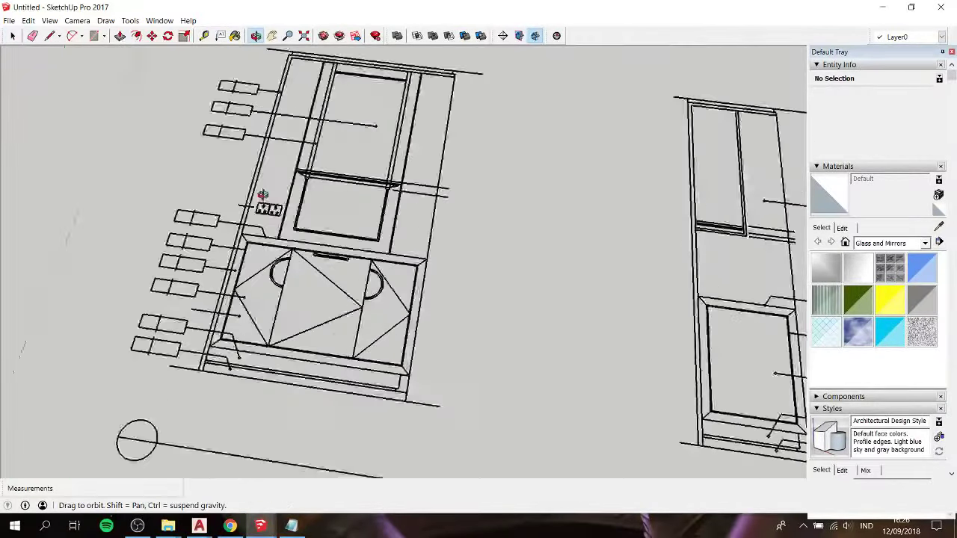
scroll(419, 247, down, 3)
mouse_move(255, 201)
middle_down()
mouse_move(345, 272)
mouse_move(332, 306)
mouse_move(388, 262)
middle_up()
scroll(345, 272, down, 3)
scroll(388, 262, up, 2)
scroll(388, 261, up, 2)
scroll(342, 278, down, 3)
scroll(342, 278, down, 2)
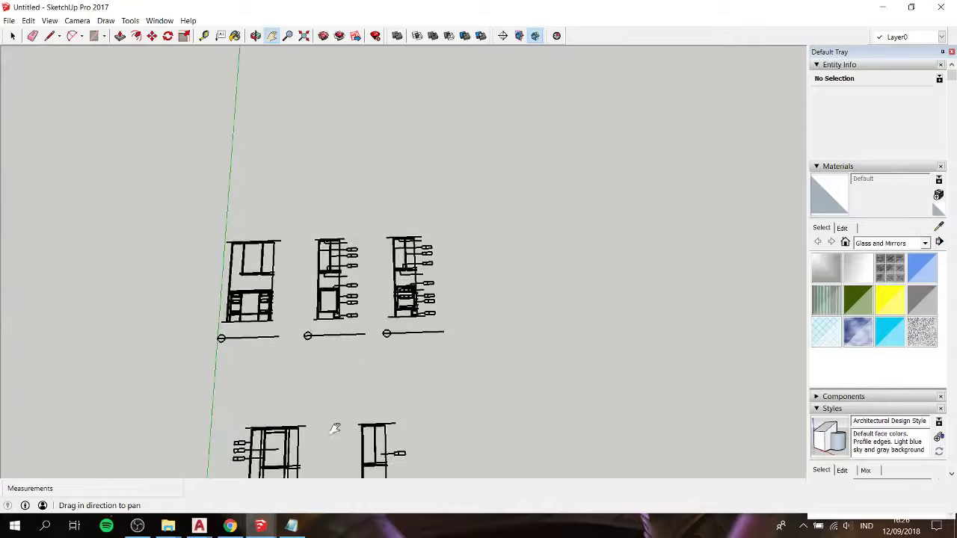
shift+middle_drag(336, 427, 404, 282)
scroll(404, 281, up, 3)
scroll(410, 283, down, 2)
scroll(374, 278, down, 2)
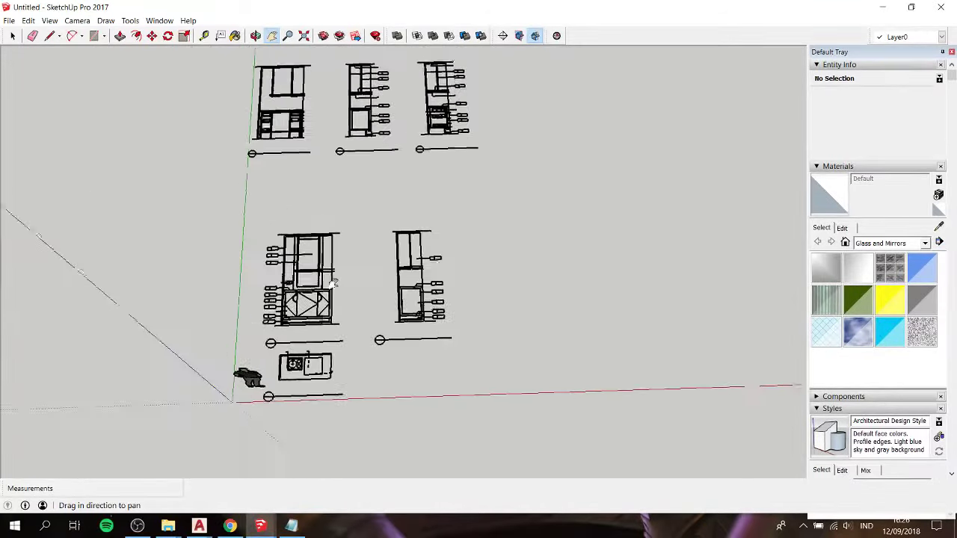
scroll(358, 267, down, 1)
scroll(358, 267, up, 3)
middle_drag(449, 279, 453, 316)
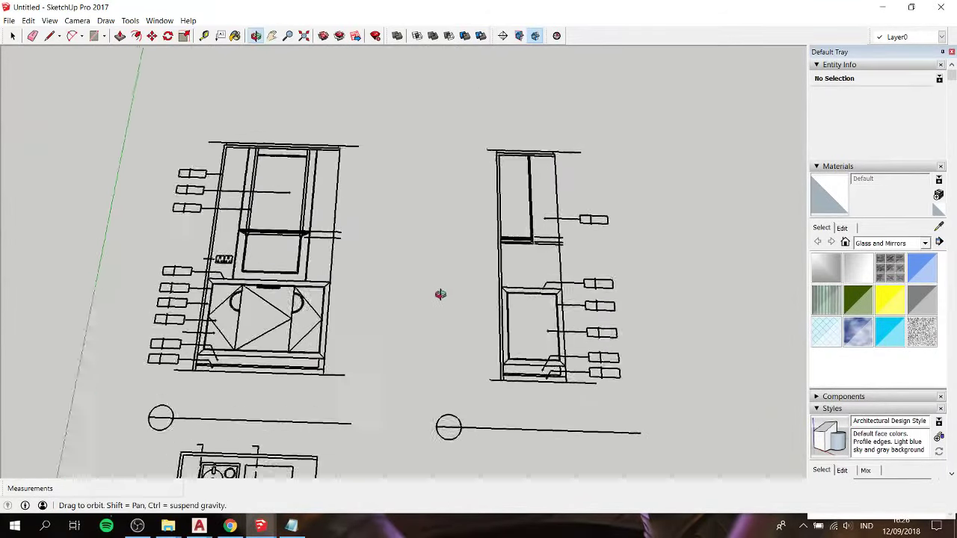
scroll(452, 315, down, 2)
drag(221, 172, 431, 398)
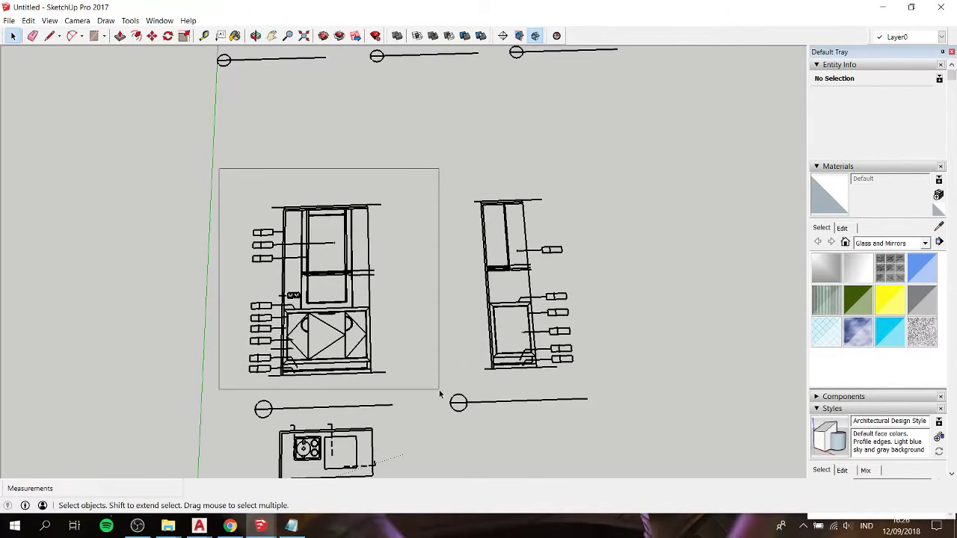
scroll(431, 398, down, 1)
scroll(431, 398, down, 1)
mouse_move(156, 179)
mouse_down()
mouse_move(388, 378)
mouse_move(199, 216)
mouse_up()
Step: Make the left and right cabinet elevations separate groups, each with its level line
click(336, 367)
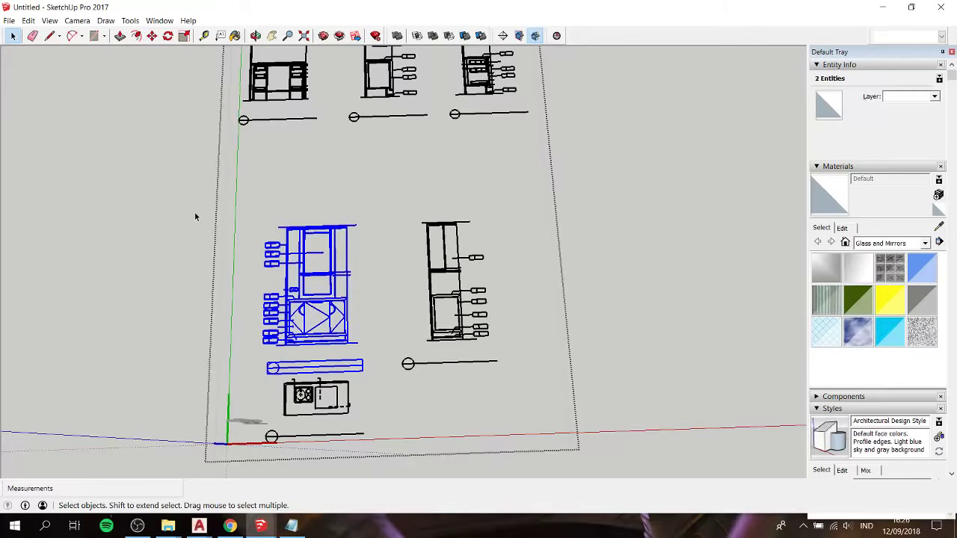
right_click(336, 295)
click(392, 408)
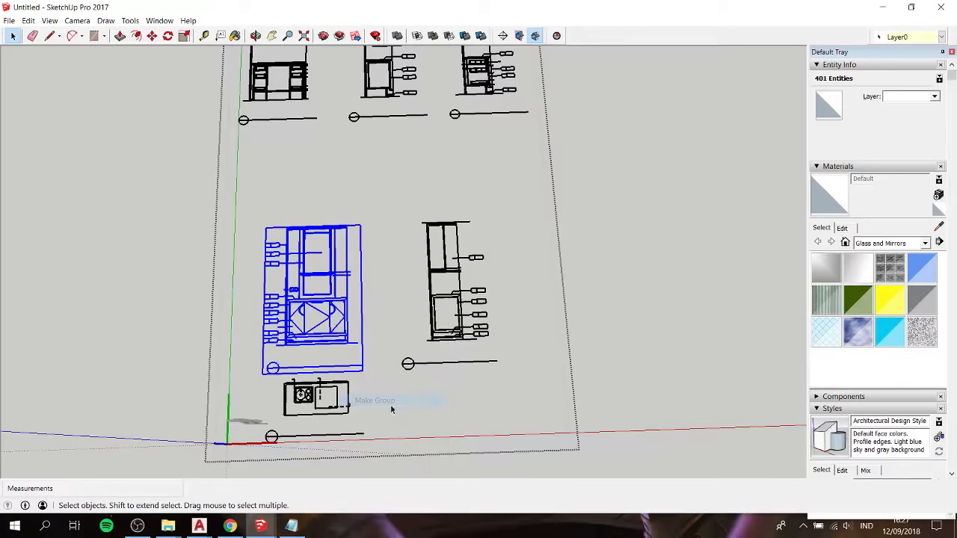
drag(389, 179, 519, 423)
right_click(458, 314)
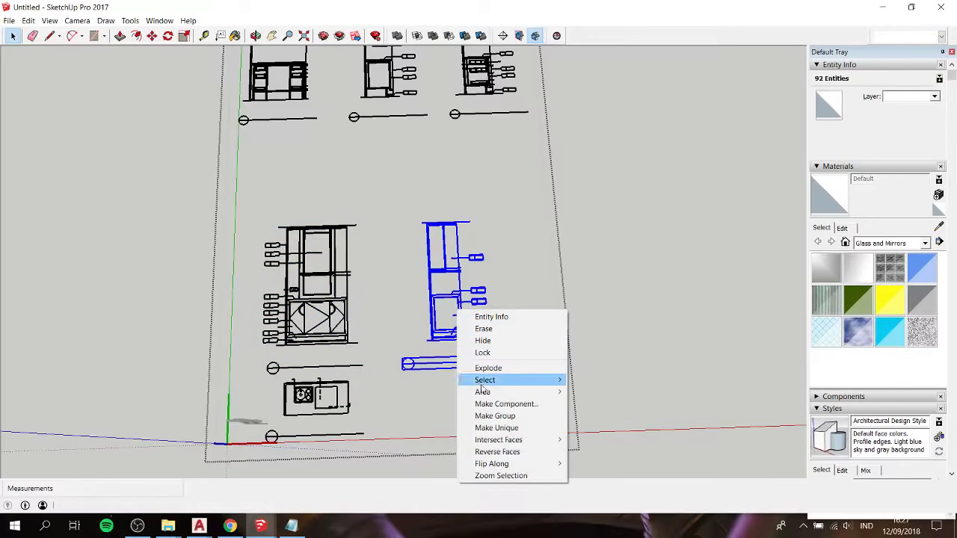
click(486, 413)
Step: Group the stove plan together with the line below it
drag(238, 363, 379, 464)
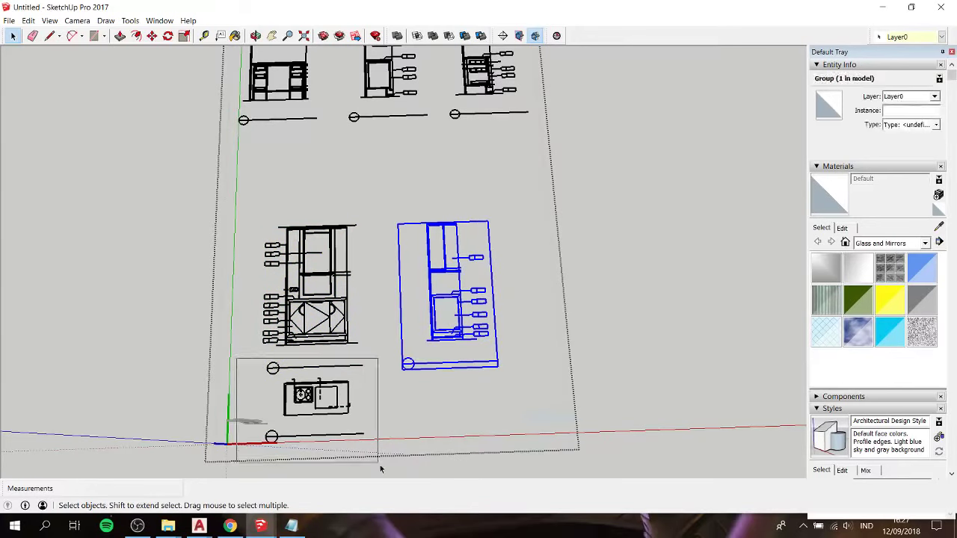
right_click(337, 403)
drag(230, 365, 441, 476)
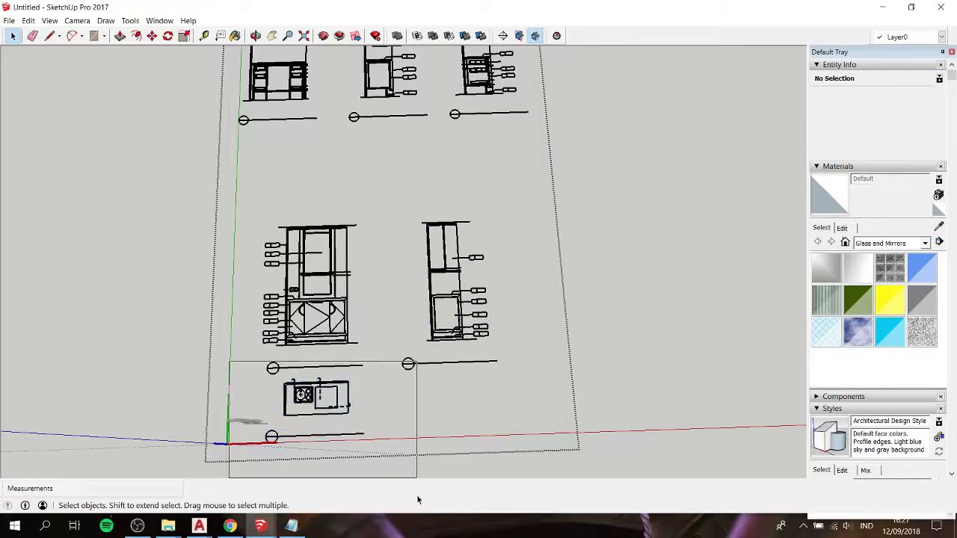
right_click(341, 387)
click(369, 323)
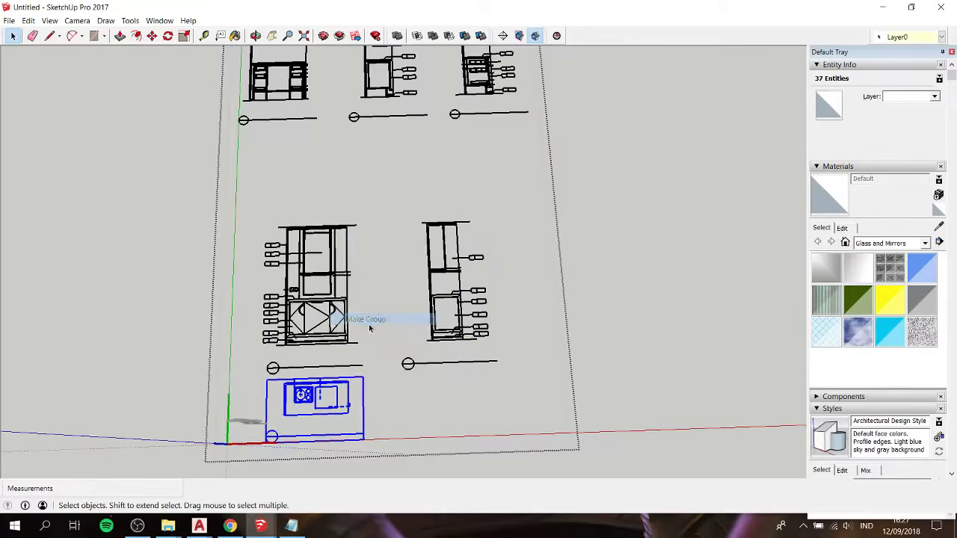
Step: Group each of the three upper elevations separately, then select the minibar.dwg component
shift+middle_drag(372, 336, 464, 478)
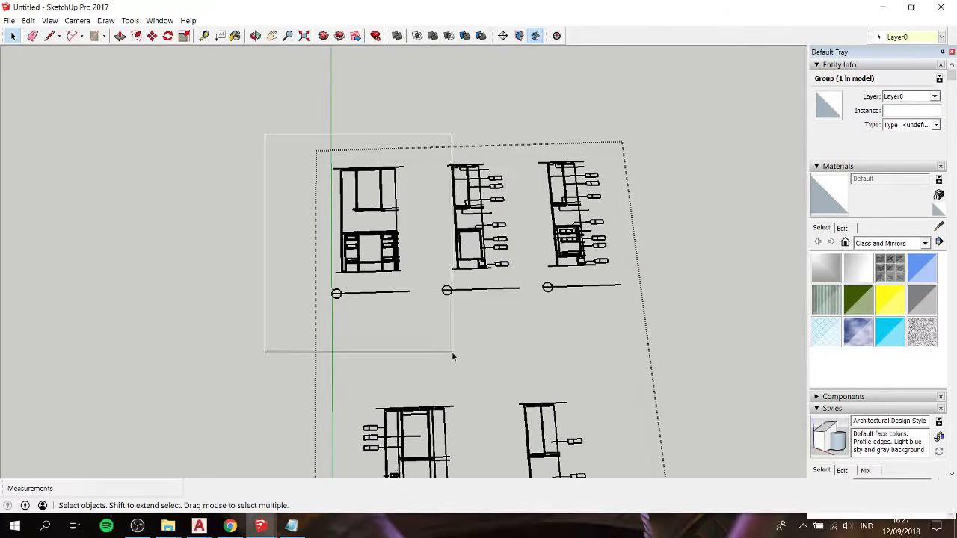
drag(451, 353, 451, 352)
right_click(374, 239)
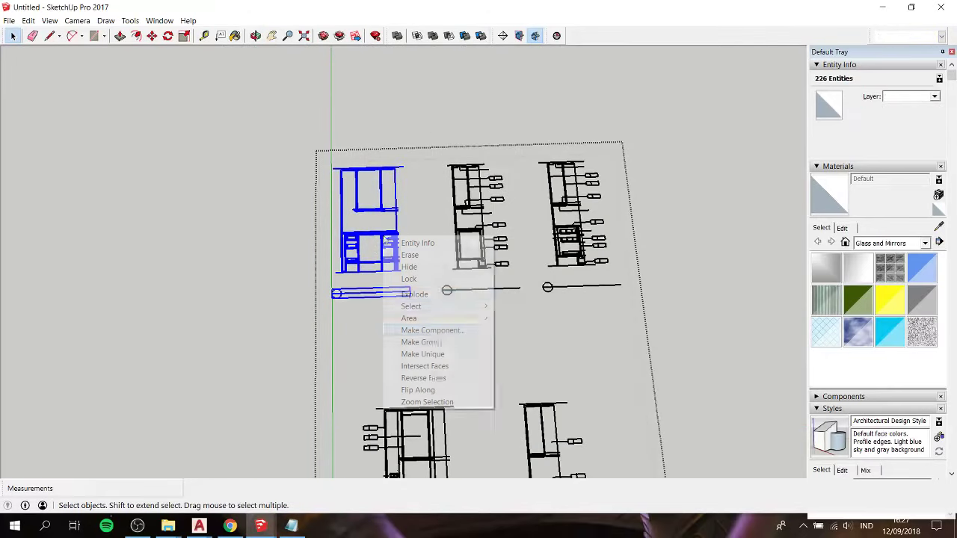
click(438, 343)
drag(541, 342, 539, 340)
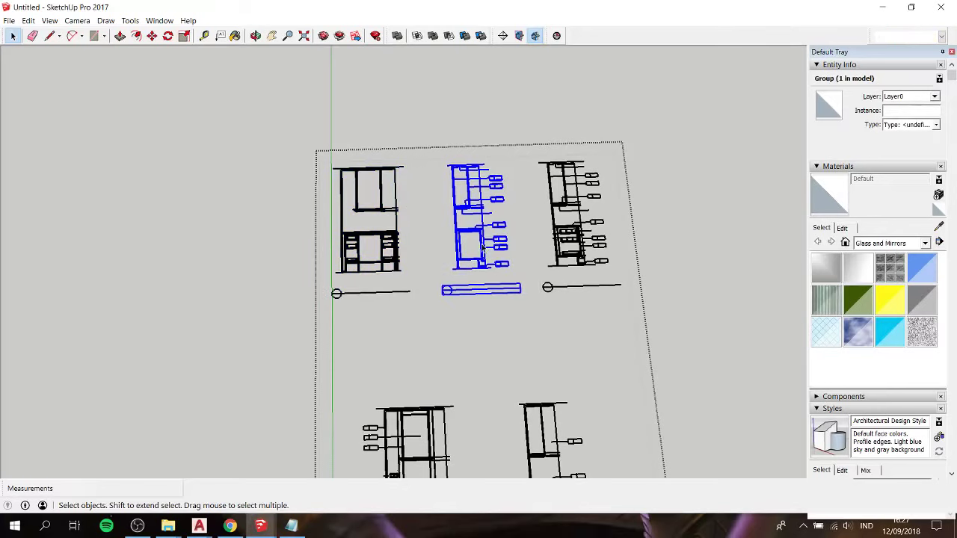
right_click(482, 244)
click(526, 350)
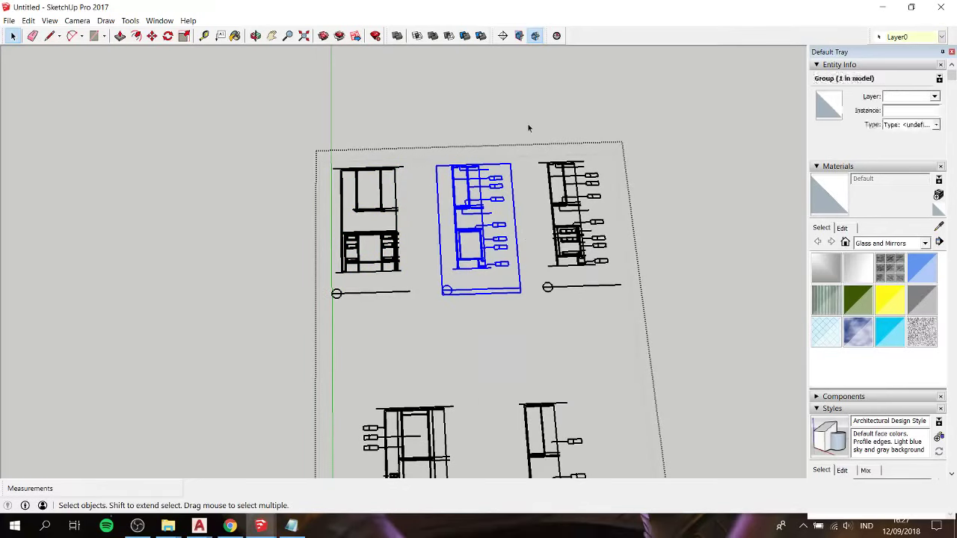
drag(527, 129, 657, 365)
right_click(571, 243)
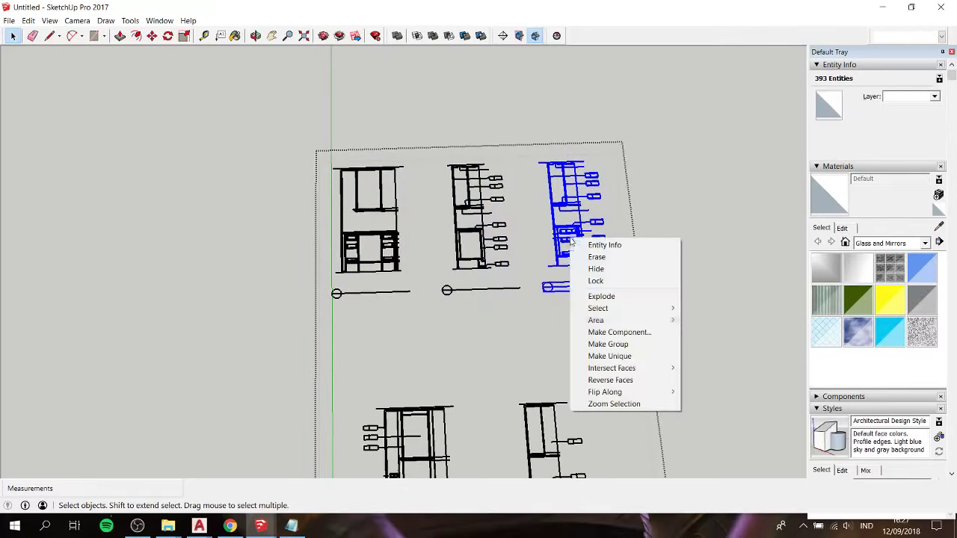
click(622, 342)
click(680, 296)
click(575, 241)
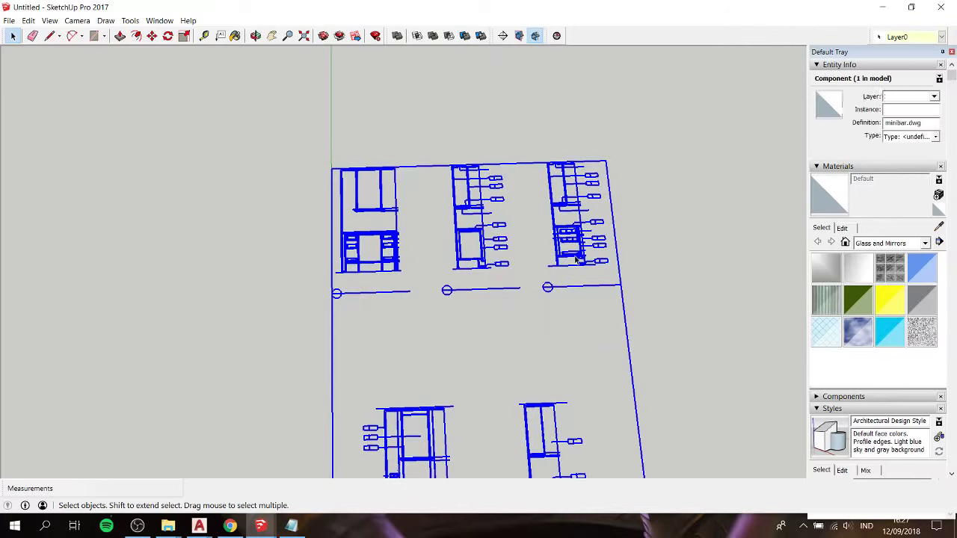
Step: Explode the minibar.dwg component and zoom in on the kitchen drawings beside the scale figure
right_click(576, 259)
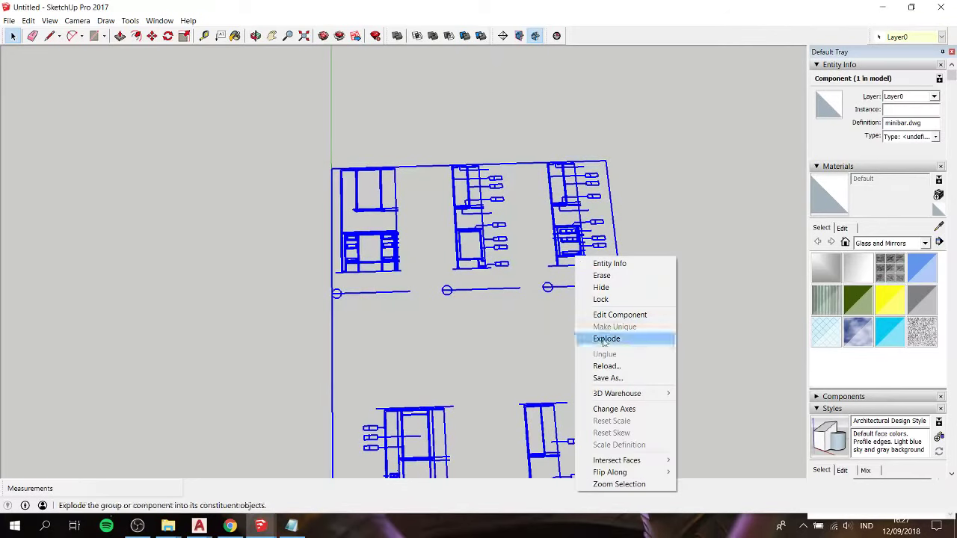
click(620, 338)
click(509, 352)
middle_drag(510, 352, 564, 349)
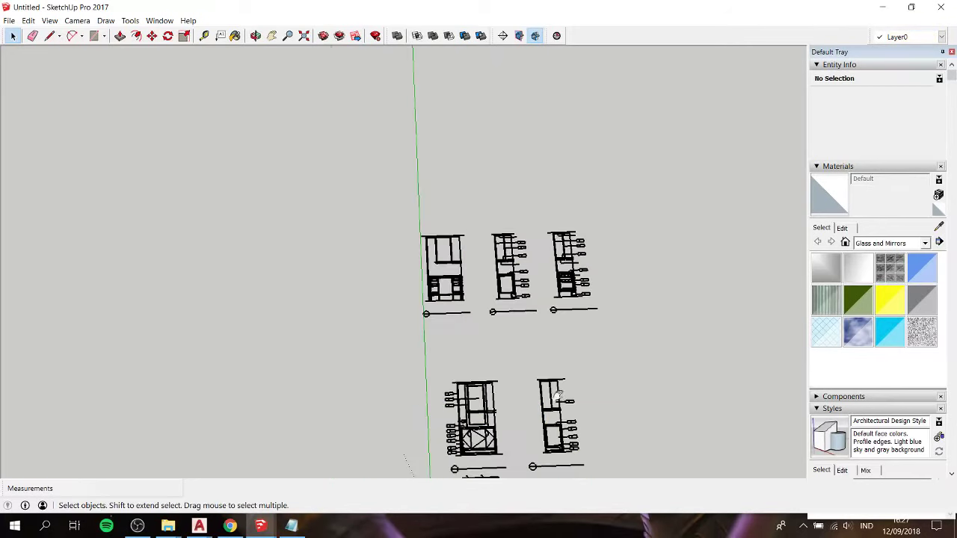
shift+middle_drag(557, 396, 488, 246)
mouse_move(468, 381)
middle_down()
mouse_move(526, 171)
mouse_move(547, 231)
mouse_move(468, 261)
middle_up()
scroll(547, 231, up, 2)
scroll(478, 254, up, 3)
scroll(487, 260, up, 2)
Step: Rotate the front cabinet elevation group 90° about its base edge to stand upright
click(469, 281)
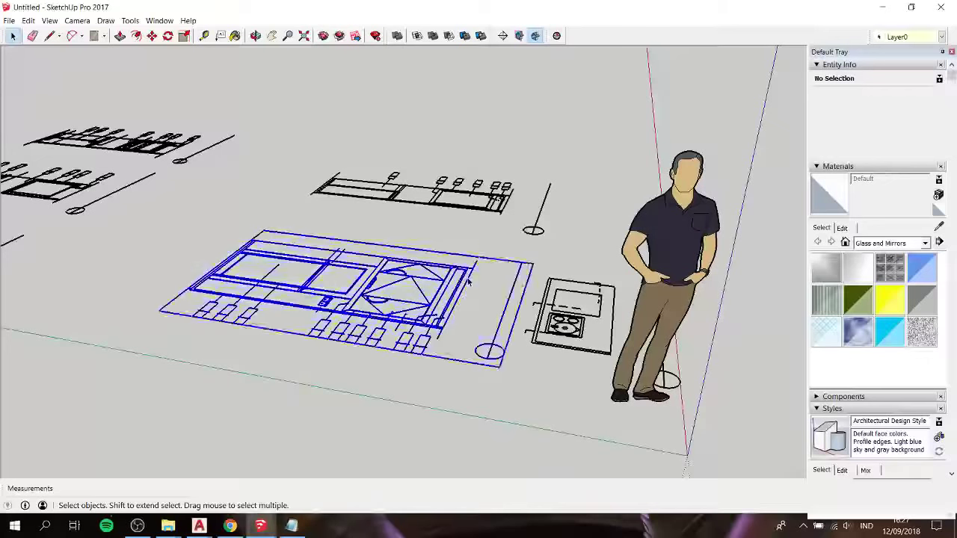
key(q)
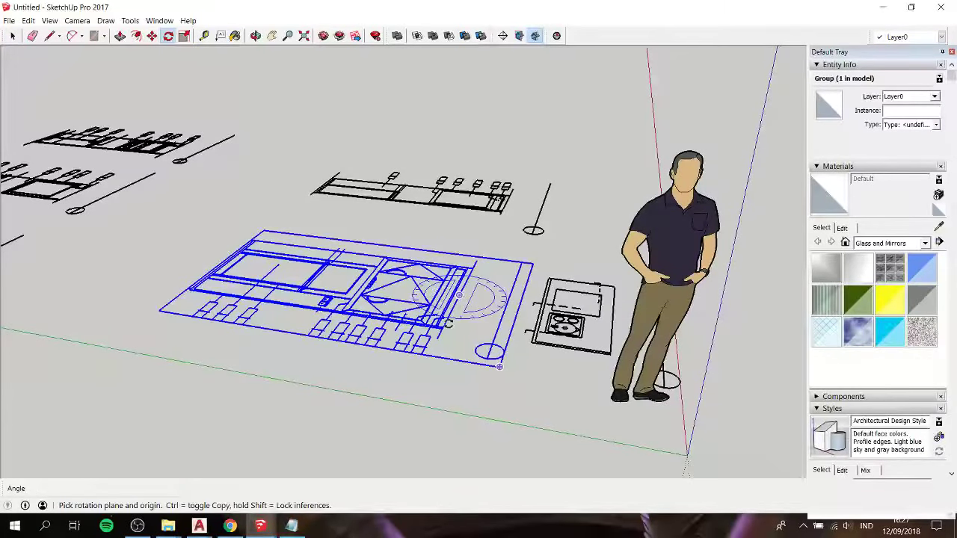
click(499, 305)
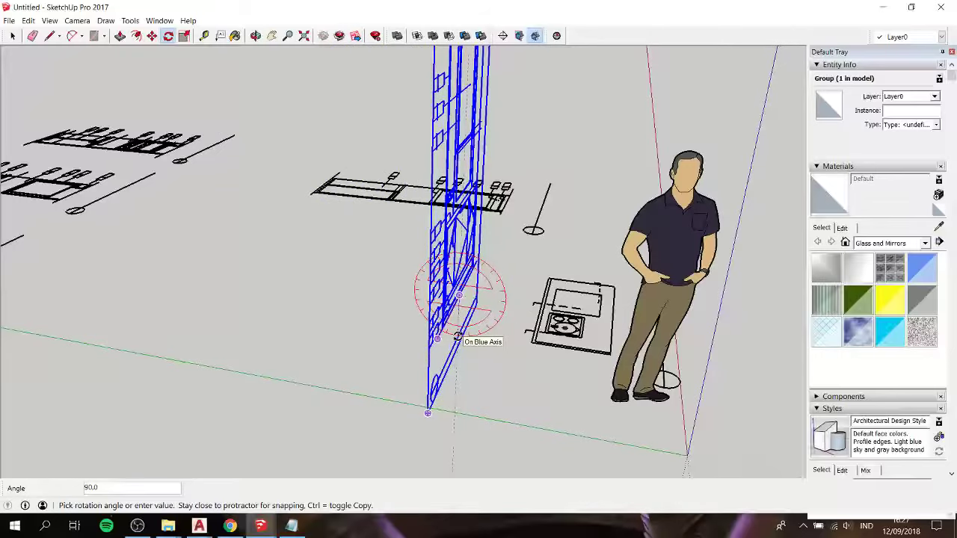
click(458, 337)
middle_drag(488, 306, 613, 230)
key(space)
Step: Stand the side elevation upright, then turn it 90° about the blue axis to face sideways
click(540, 275)
click(573, 253)
key(q)
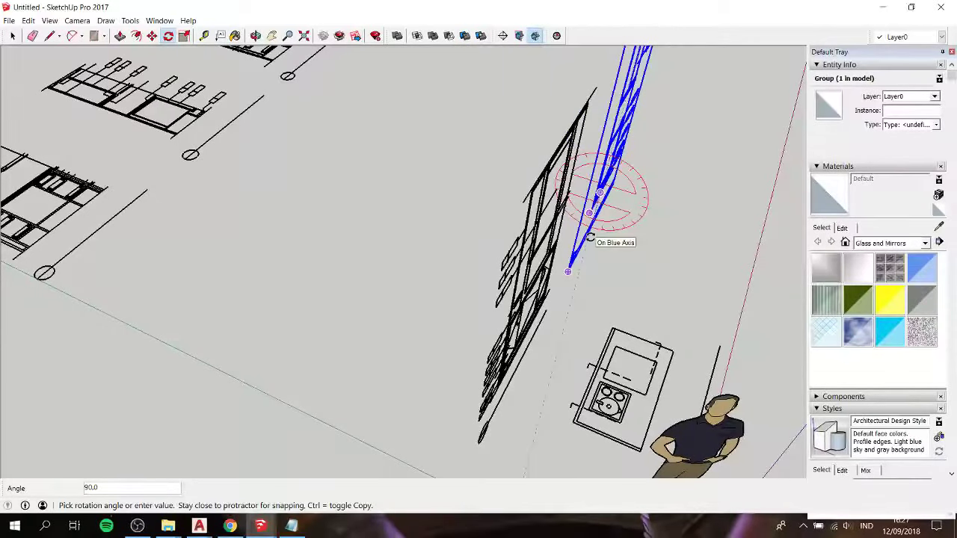
click(568, 271)
middle_drag(568, 271, 606, 280)
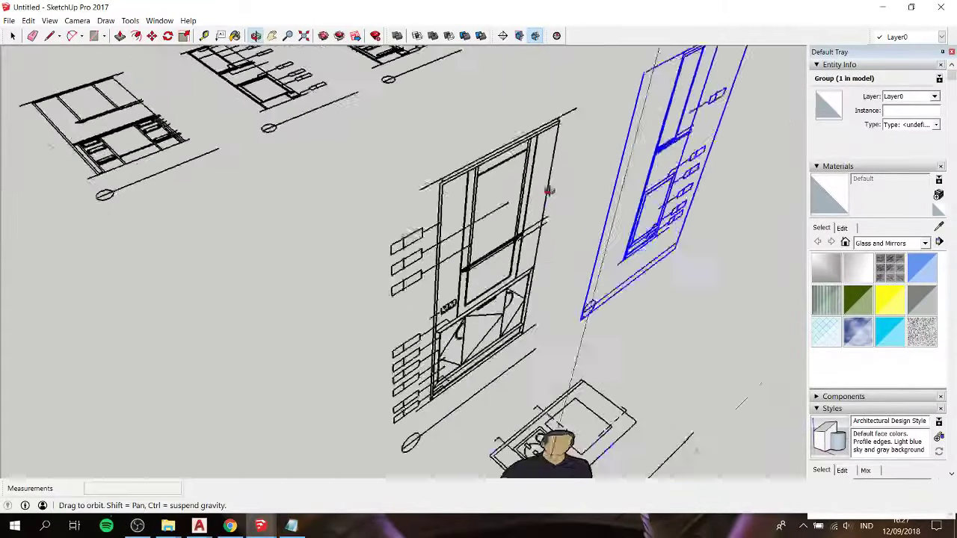
click(748, 267)
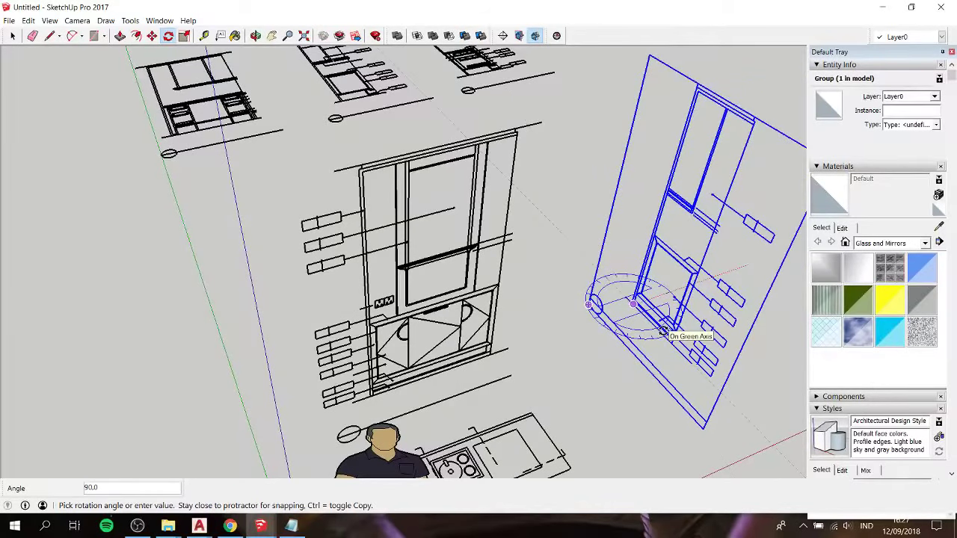
click(663, 329)
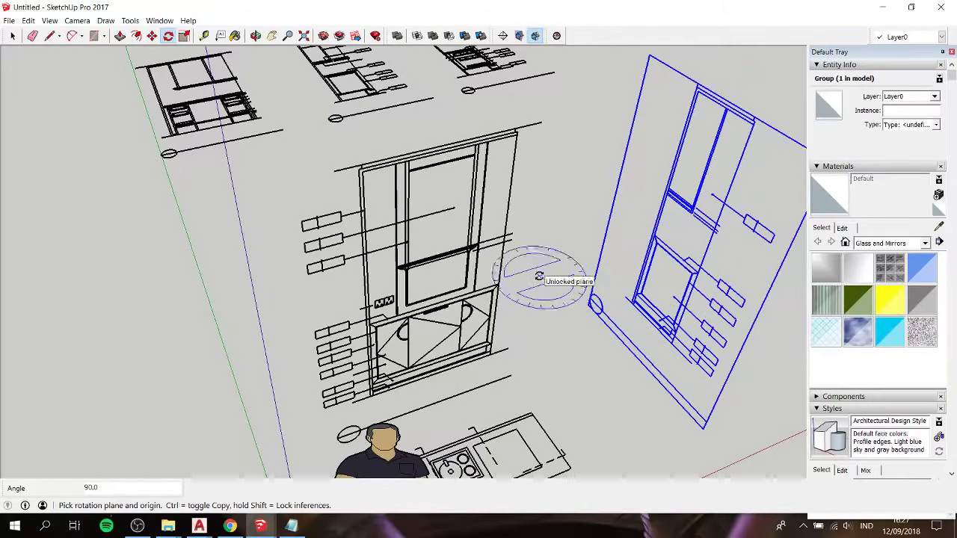
scroll(540, 274, down, 2)
scroll(573, 289, up, 5)
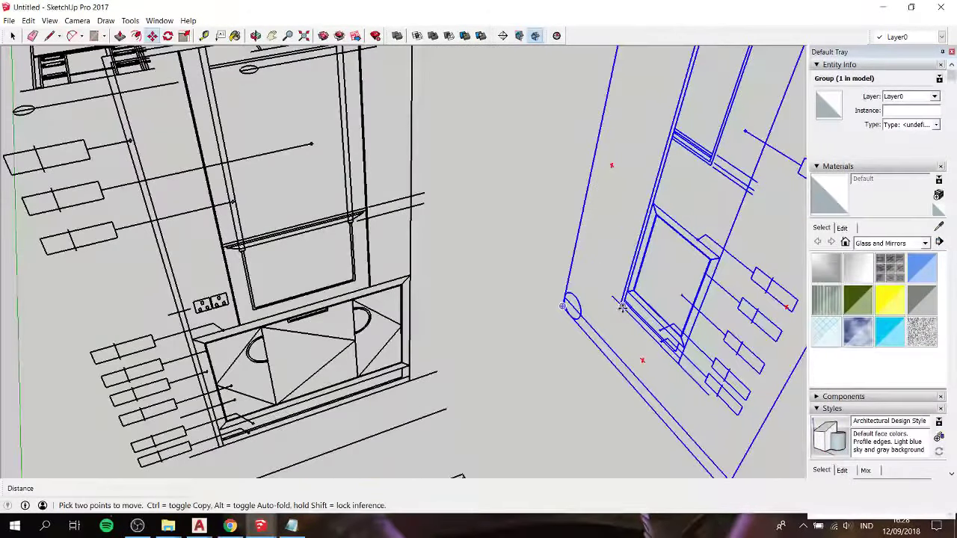
Step: Move the side elevation toward the front elevation and inspect where they meet
click(614, 303)
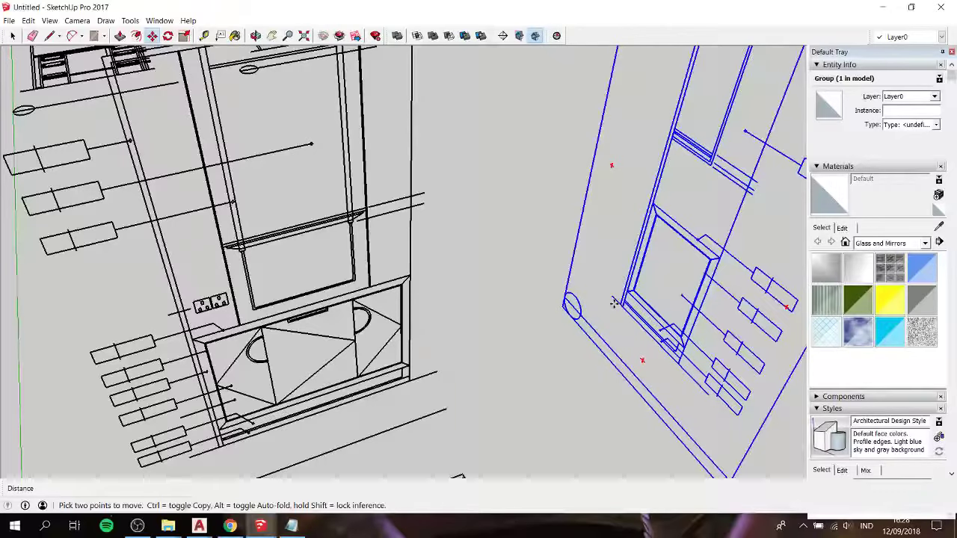
mouse_move(264, 432)
middle_down()
mouse_move(585, 289)
mouse_move(514, 322)
mouse_move(569, 371)
middle_up()
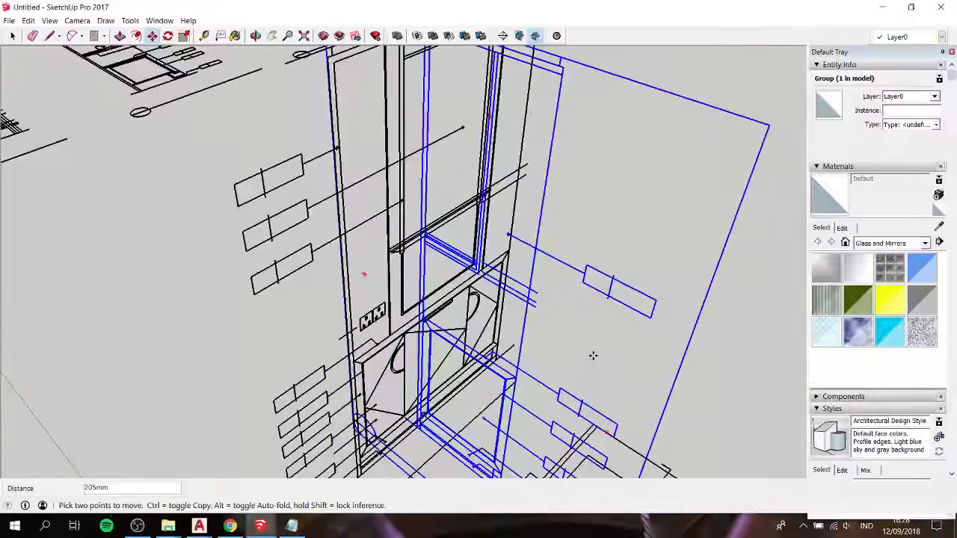
key(space)
scroll(666, 265, up, 3)
click(469, 252)
scroll(521, 273, up, 2)
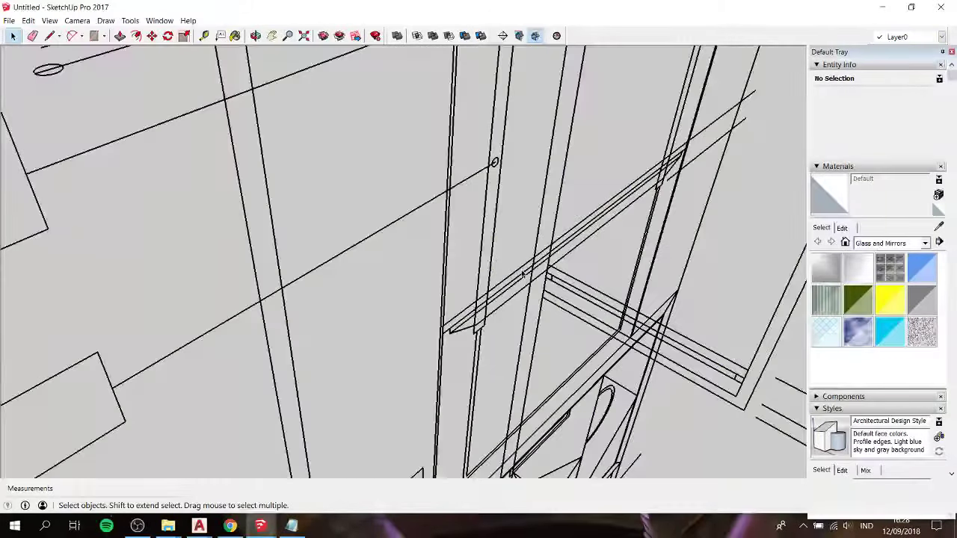
mouse_move(522, 273)
middle_down()
mouse_move(596, 88)
mouse_move(623, 79)
mouse_move(642, 91)
mouse_move(652, 156)
mouse_move(724, 199)
middle_up()
scroll(725, 199, down, 3)
scroll(725, 199, down, 3)
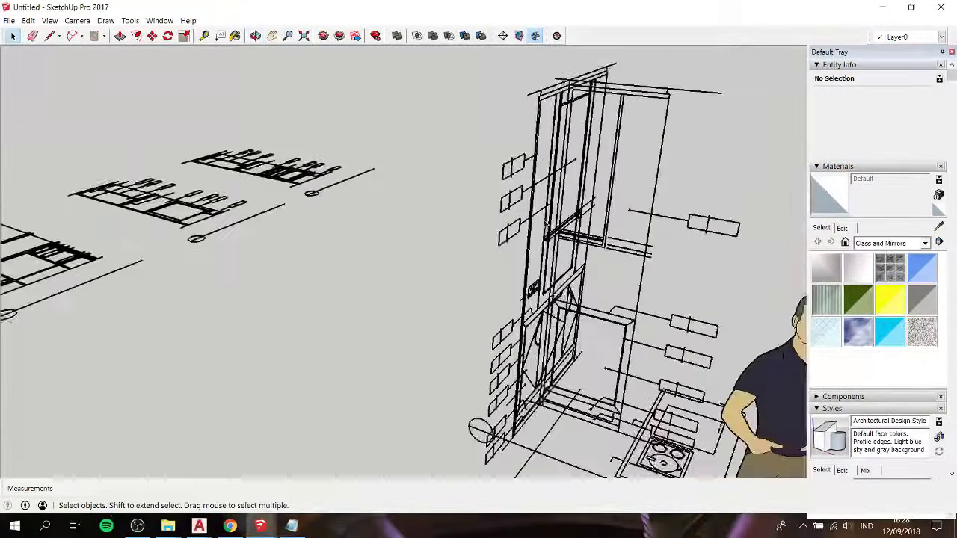
scroll(611, 244, up, 3)
scroll(612, 244, up, 2)
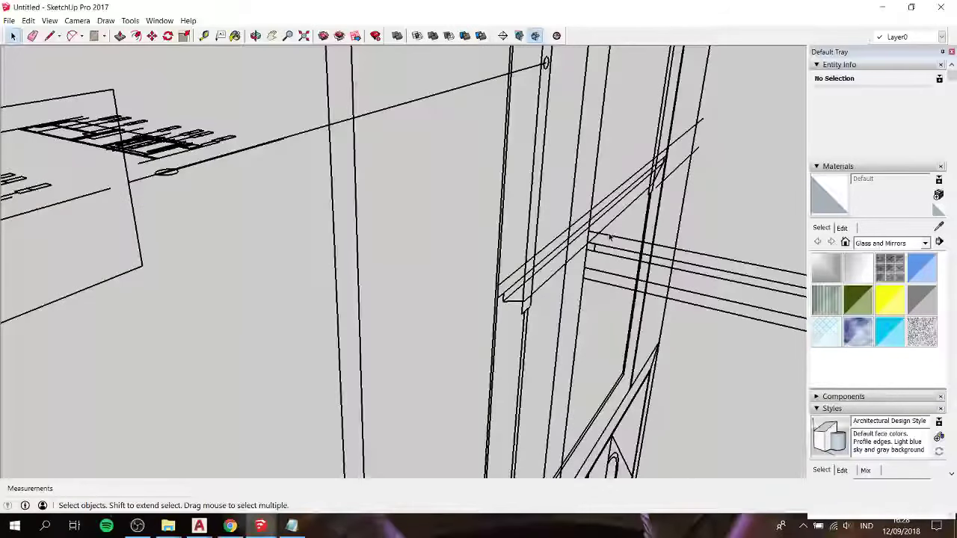
Step: Snap the side elevation's corner onto the front elevation's edge and check the assembled corner
click(612, 255)
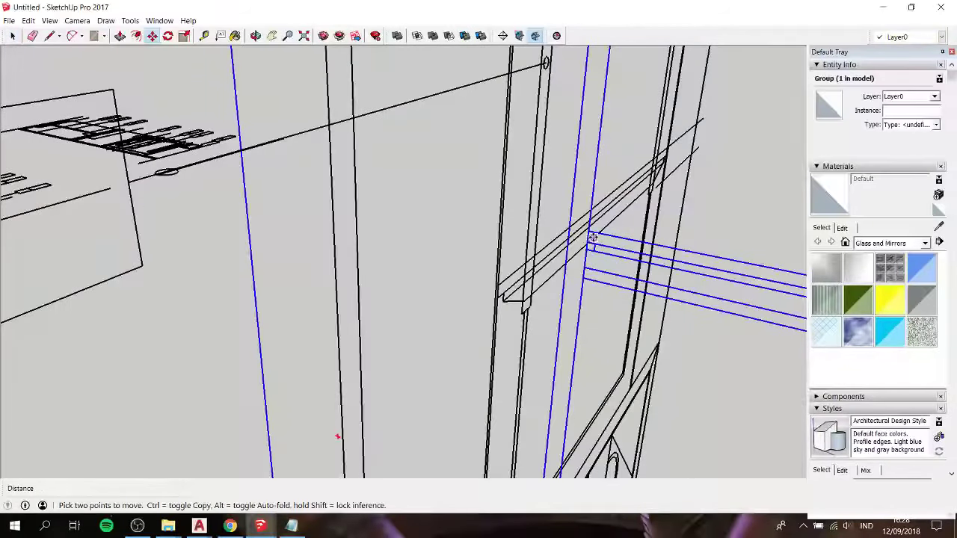
click(590, 233)
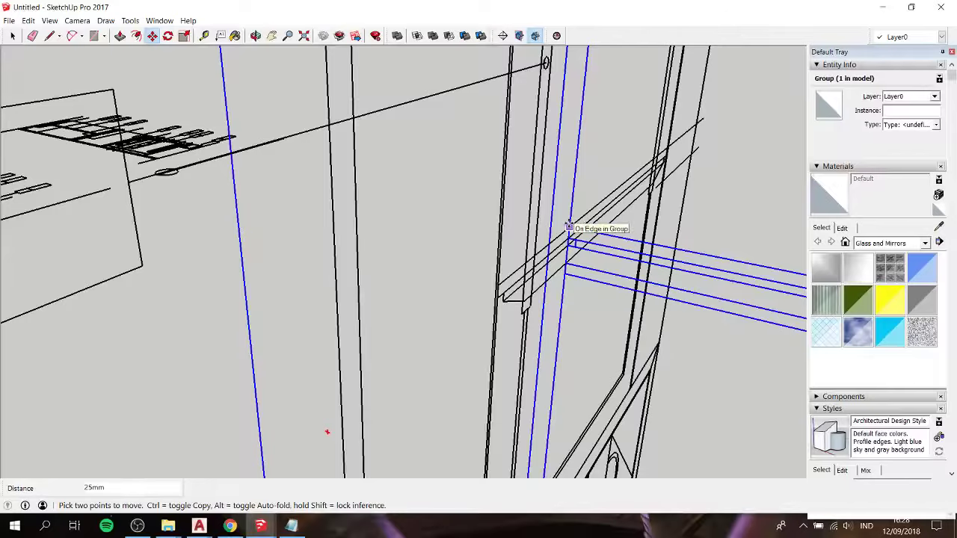
scroll(570, 223, down, 3)
key(space)
click(523, 227)
scroll(524, 226, down, 5)
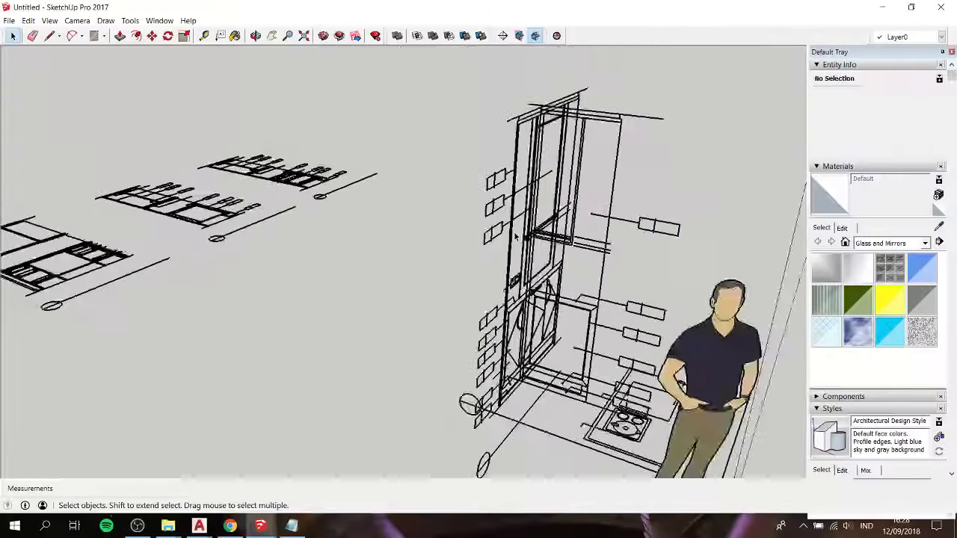
mouse_move(523, 227)
middle_down()
mouse_move(388, 229)
mouse_move(591, 308)
middle_up()
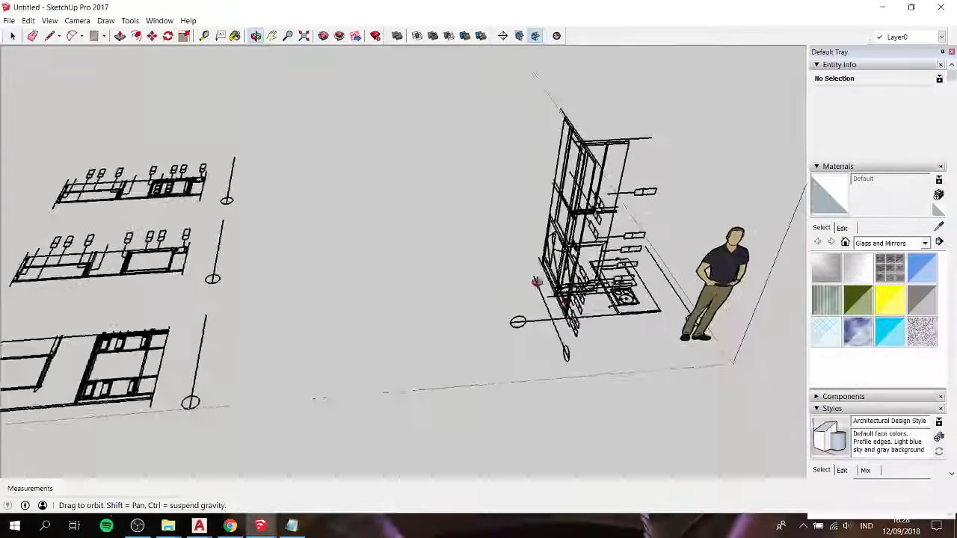
Step: Draw a thin 25mm-deep rectangle between the frame's top corners, then select the new strip face
scroll(591, 308, up, 3)
scroll(590, 321, up, 3)
scroll(593, 352, up, 2)
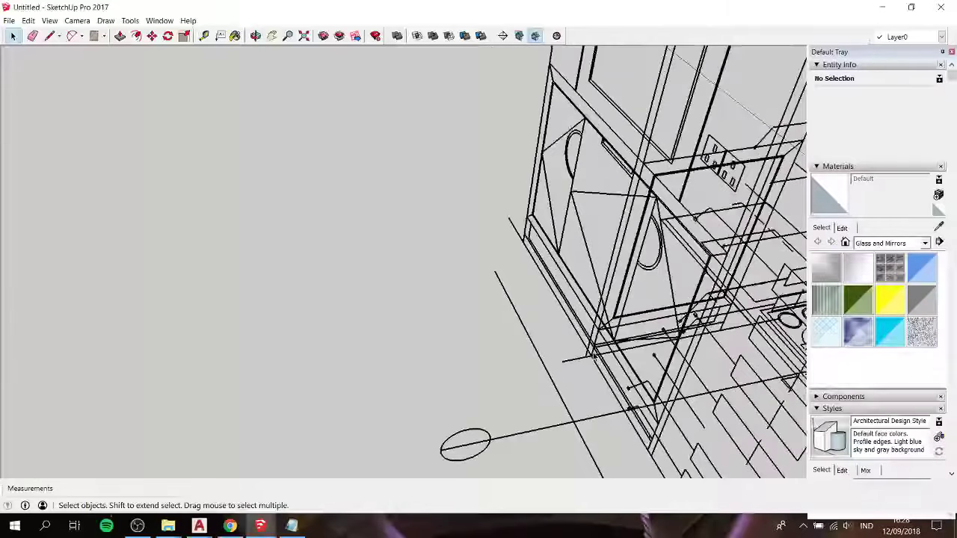
click(587, 354)
scroll(587, 354, down, 2)
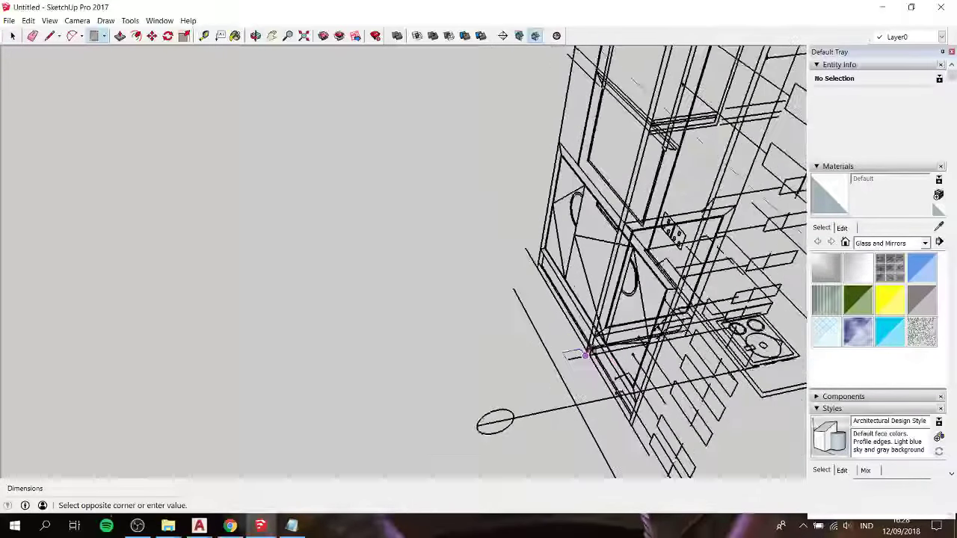
scroll(587, 354, down, 3)
scroll(659, 162, up, 2)
middle_drag(659, 162, 513, 2)
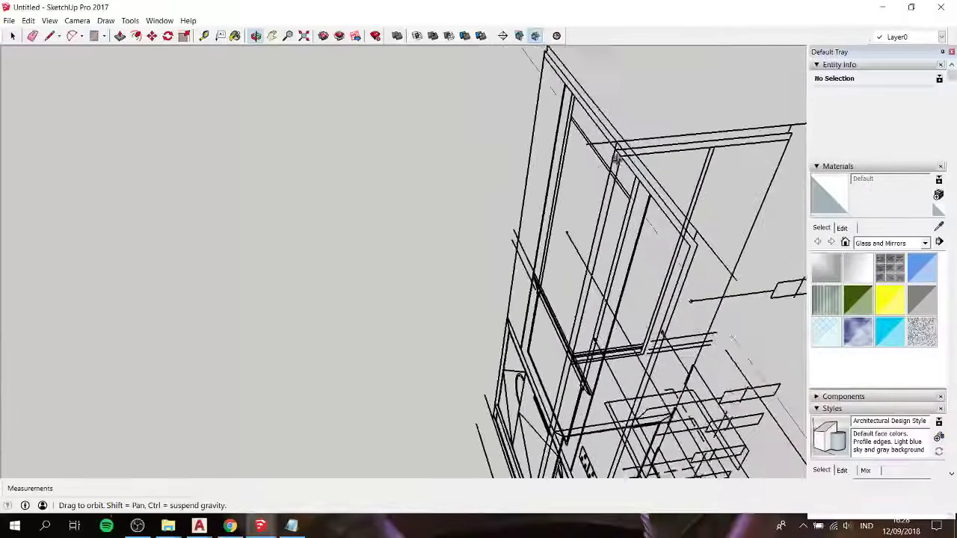
mouse_move(671, 154)
middle_down()
mouse_move(641, 128)
mouse_move(654, 128)
mouse_move(653, 142)
mouse_move(624, 151)
mouse_move(650, 199)
middle_up()
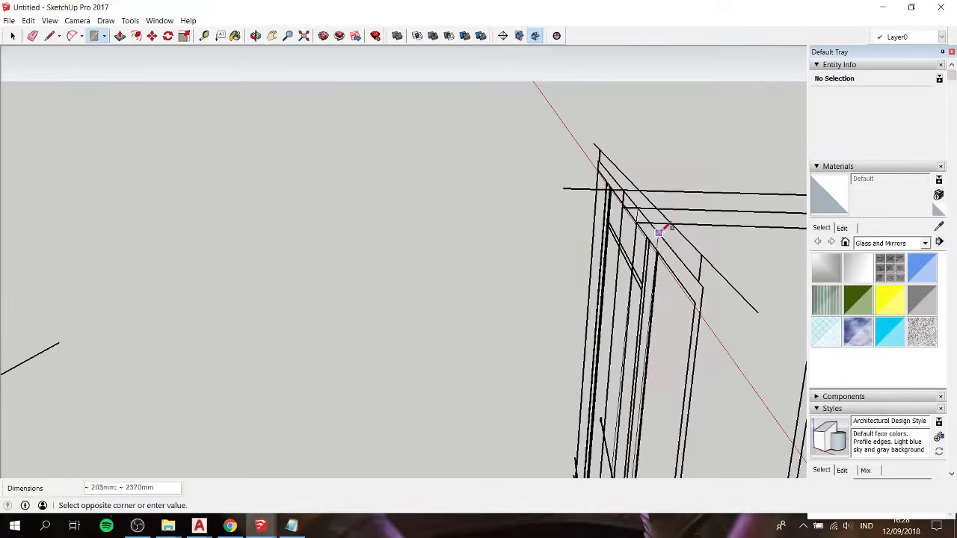
scroll(628, 221, up, 1)
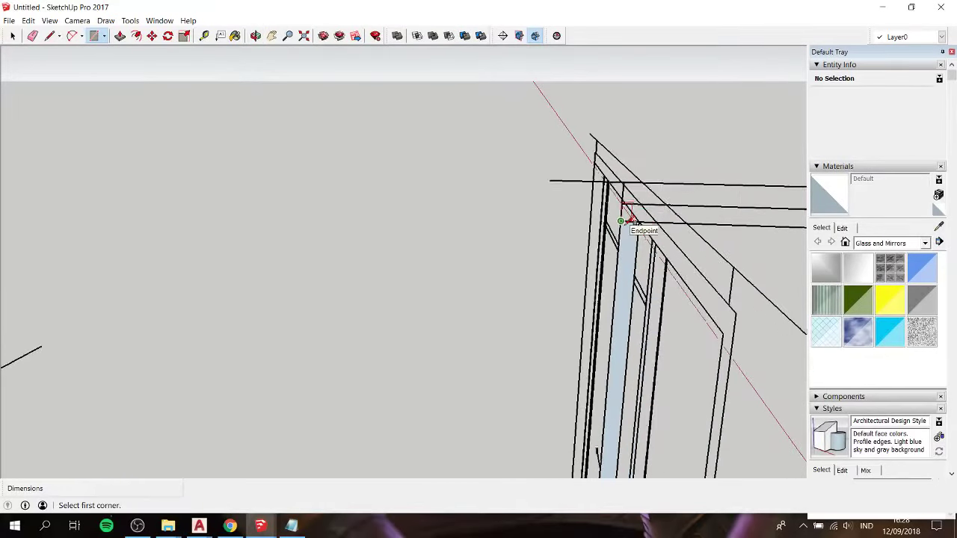
scroll(629, 220, up, 1)
scroll(626, 213, down, 1)
scroll(620, 208, down, 1)
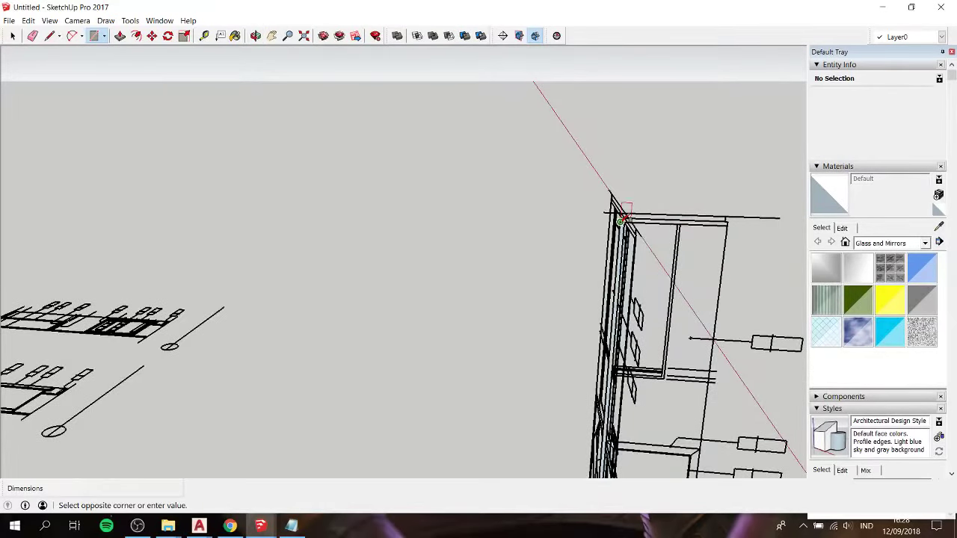
scroll(737, 218, down, 1)
scroll(738, 214, down, 1)
scroll(576, 209, up, 1)
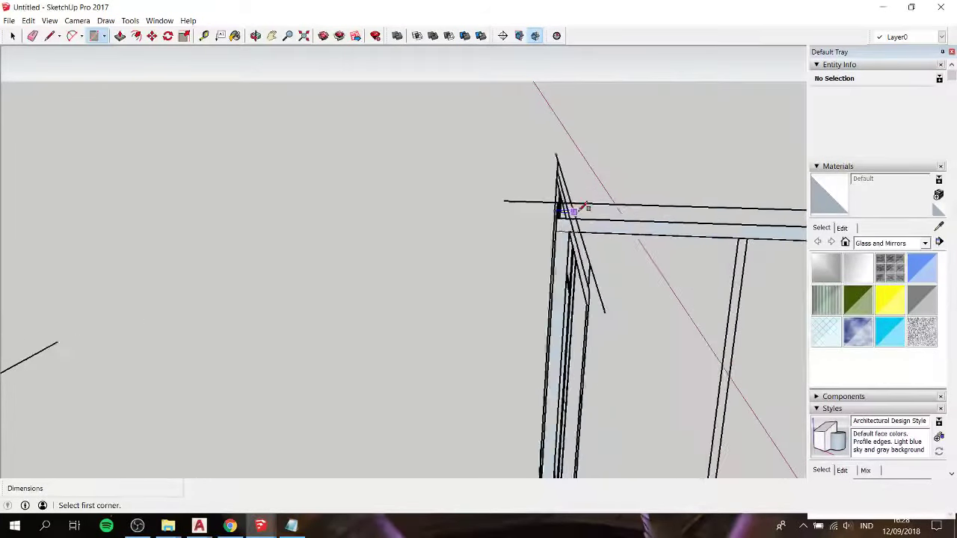
scroll(506, 237, up, 1)
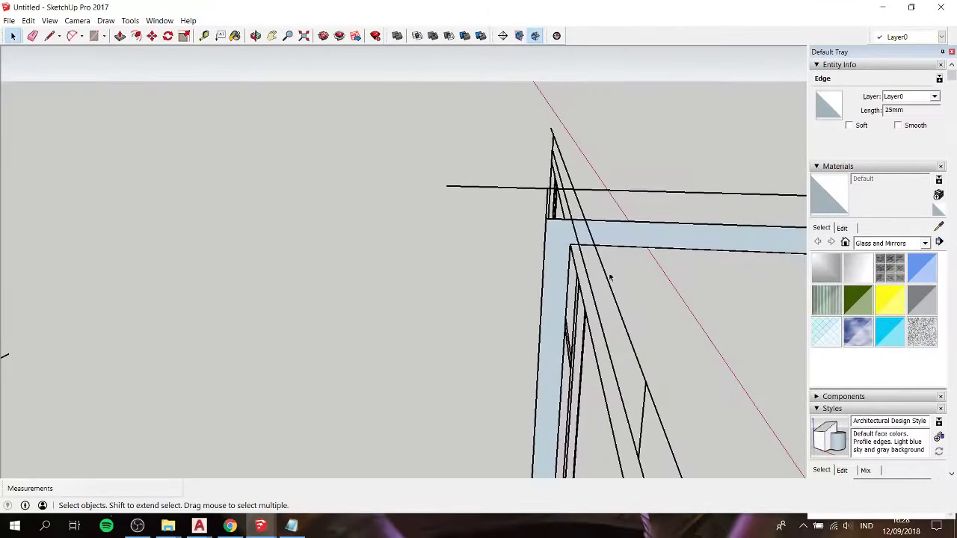
click(562, 239)
mouse_move(537, 234)
middle_down()
mouse_move(601, 252)
mouse_move(524, 197)
middle_up()
Step: Push/Pull the thin top strip face out 25mm
click(519, 201)
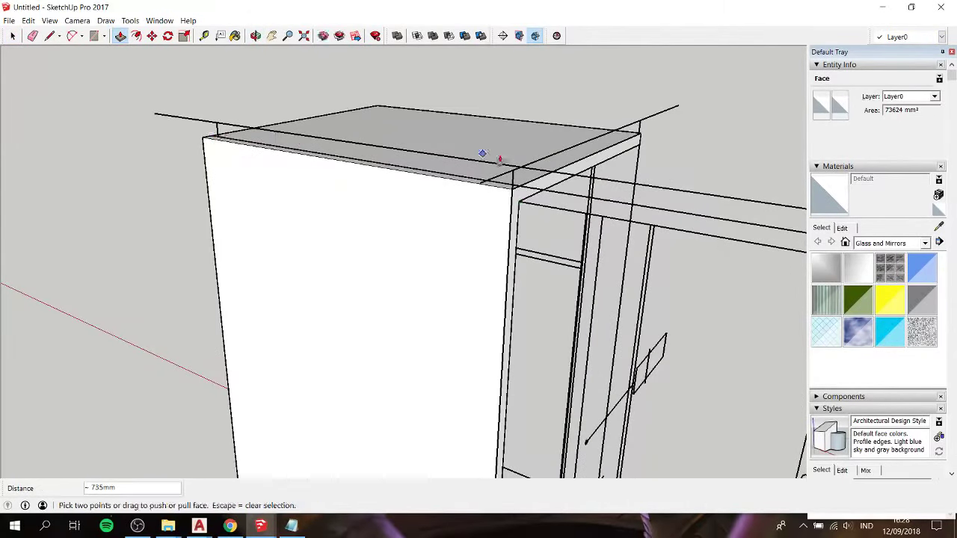
key(space)
click(547, 182)
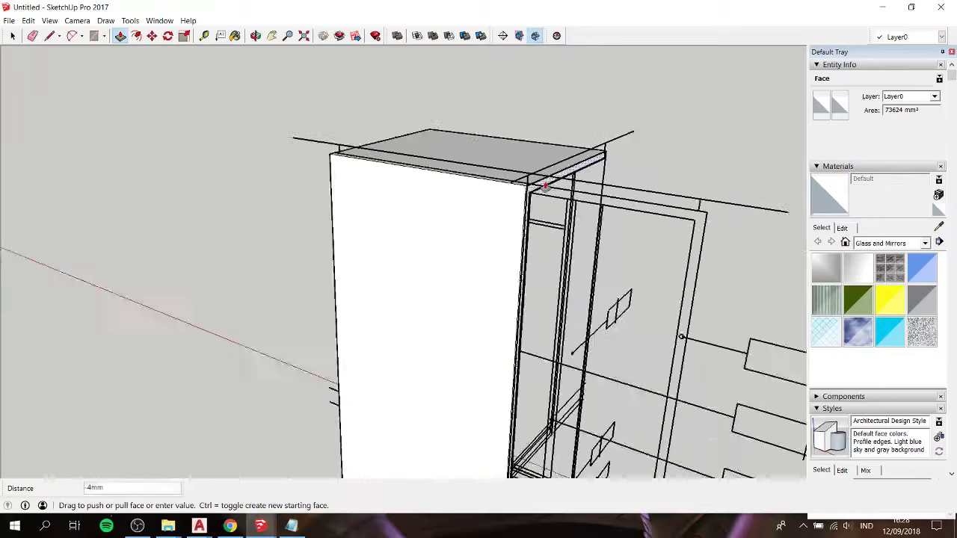
middle_drag(548, 182, 662, 217)
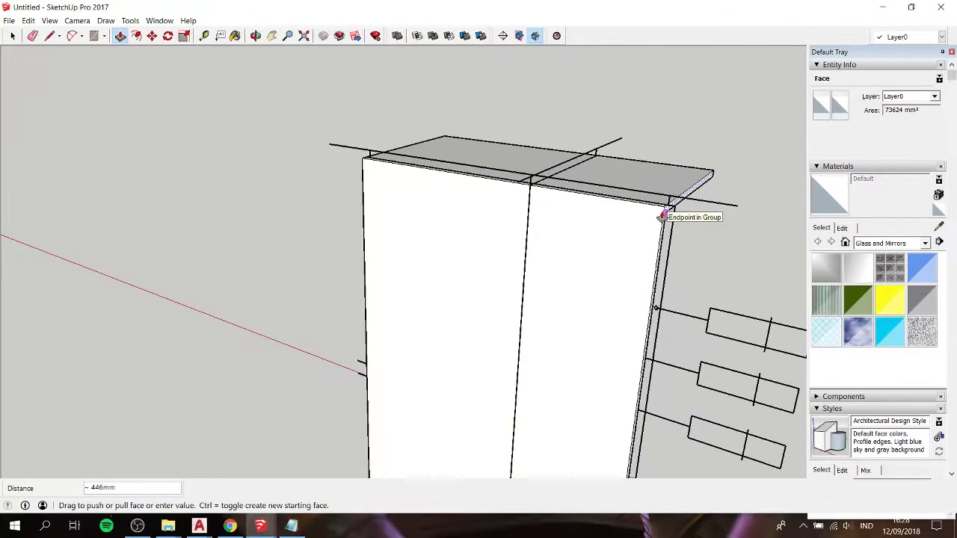
middle_drag(647, 216, 242, 148)
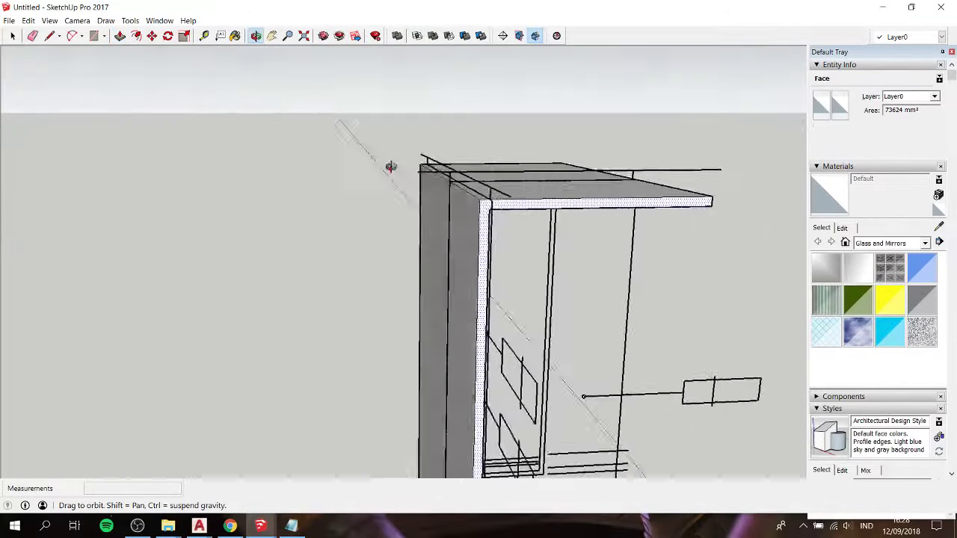
scroll(242, 148, up, 1)
scroll(254, 161, up, 2)
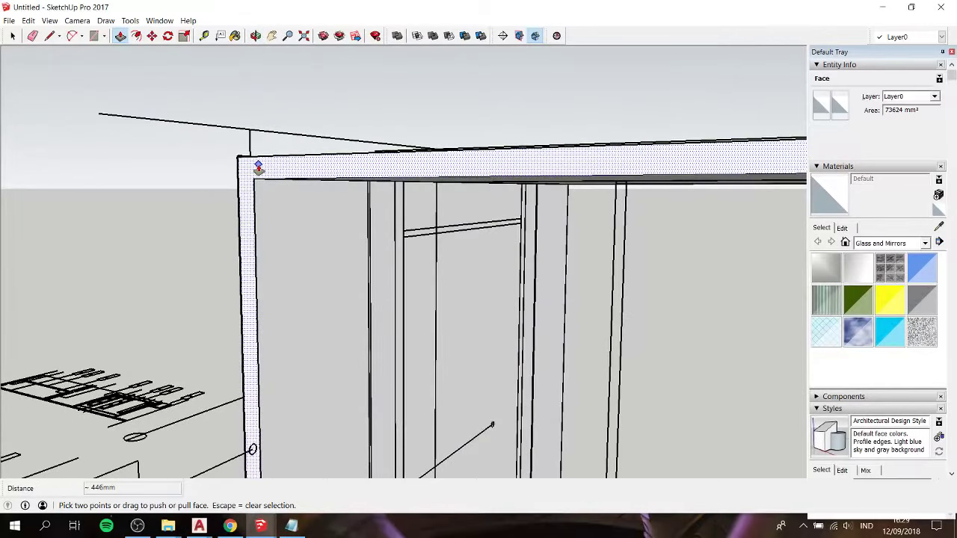
mouse_move(258, 167)
middle_down()
mouse_move(299, 186)
mouse_move(309, 150)
middle_up()
text(25)
key(Return)
key(space)
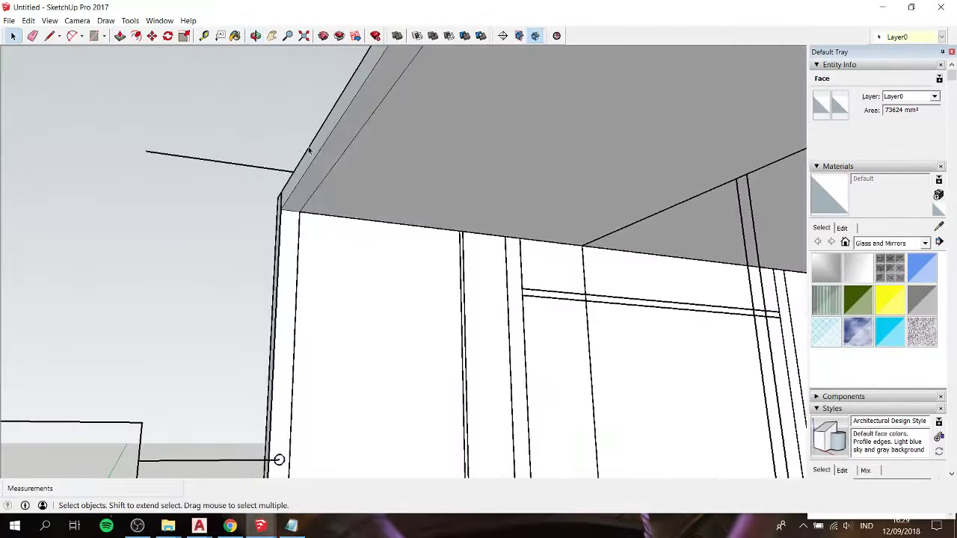
Step: Triple-click the connected cabinet geometry and make it a group
scroll(339, 155, down, 1)
scroll(339, 154, down, 1)
key(p)
scroll(339, 155, down, 1)
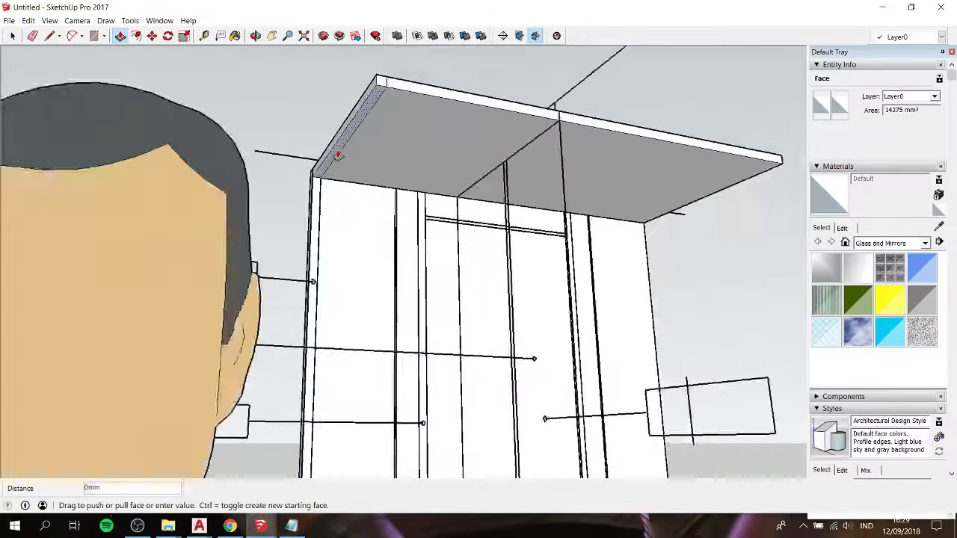
scroll(339, 155, down, 2)
mouse_move(338, 155)
middle_down()
mouse_move(314, 224)
mouse_move(403, 437)
middle_up()
scroll(314, 225, down, 3)
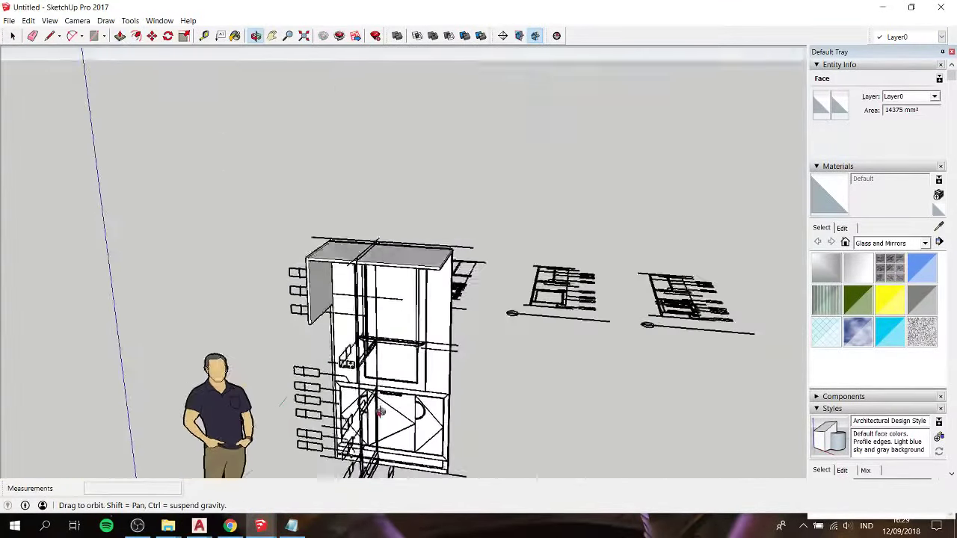
scroll(403, 437, down, 1)
scroll(402, 438, up, 2)
scroll(438, 468, up, 2)
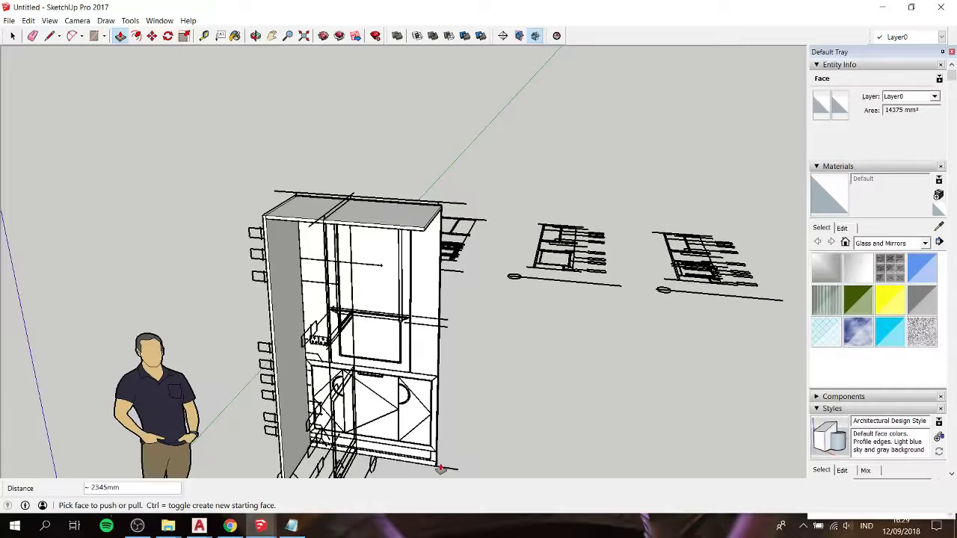
key(space)
middle_drag(348, 400, 406, 380)
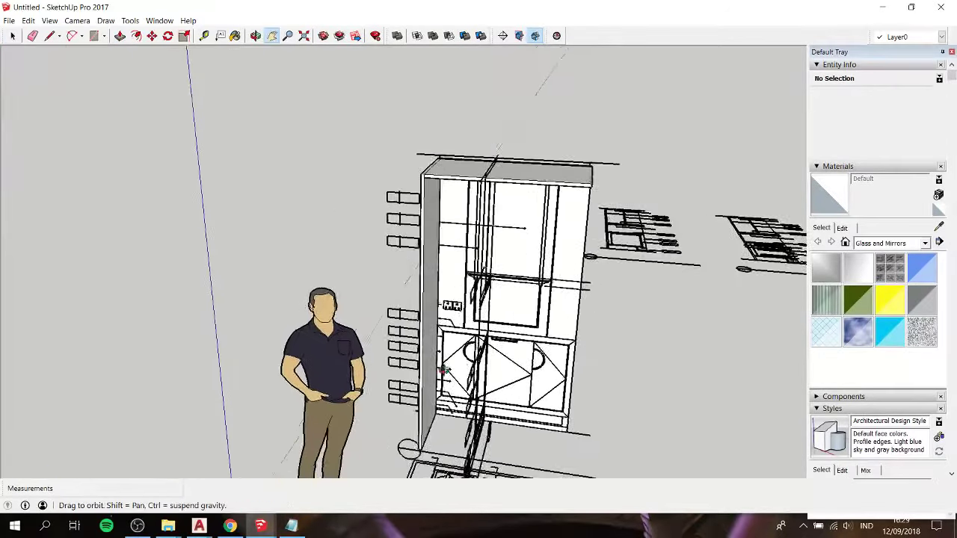
scroll(404, 379, up, 3)
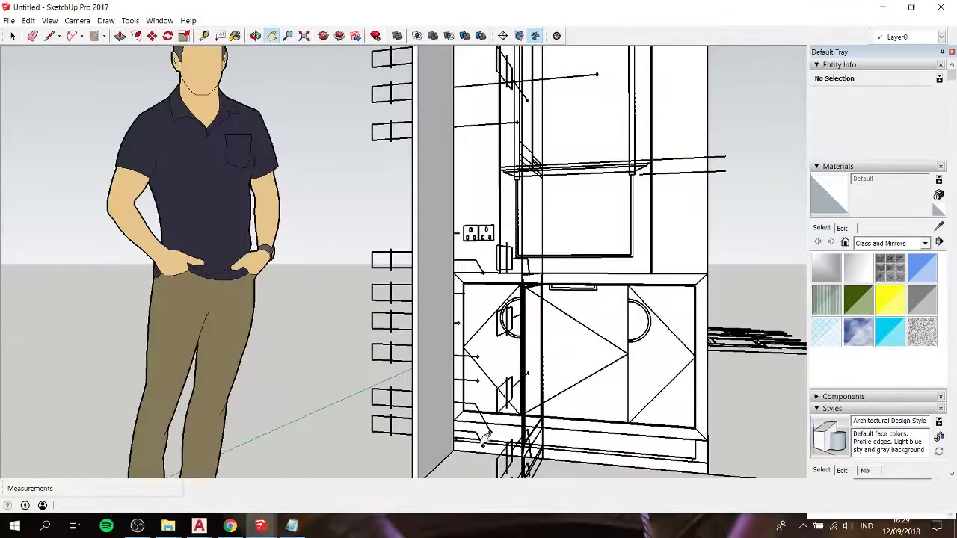
mouse_move(403, 379)
shift+middle_down()
mouse_move(442, 329)
mouse_move(469, 322)
mouse_move(494, 419)
mouse_move(477, 275)
mouse_move(455, 203)
shift+middle_up()
scroll(440, 329, down, 3)
scroll(469, 322, down, 2)
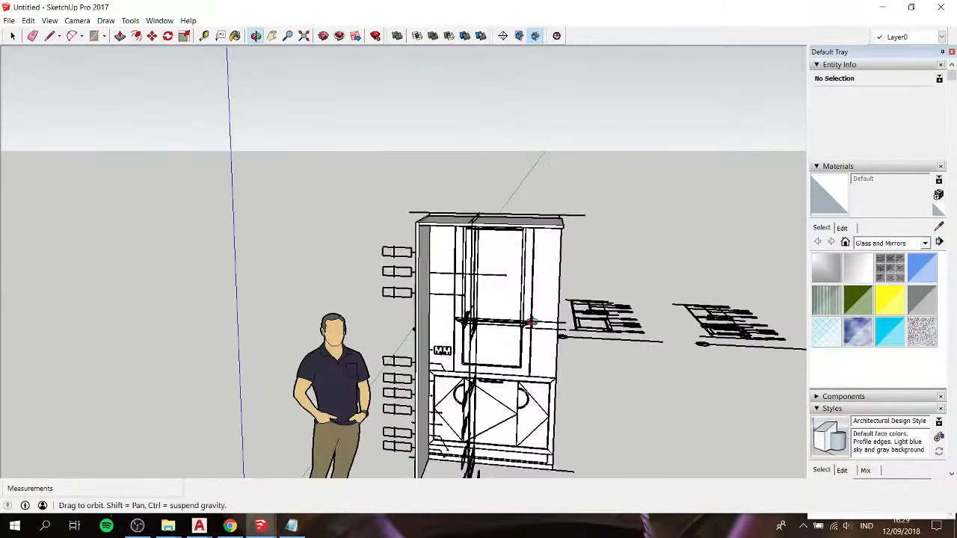
scroll(455, 203, up, 3)
scroll(419, 217, up, 3)
shift+middle_drag(403, 225, 378, 230)
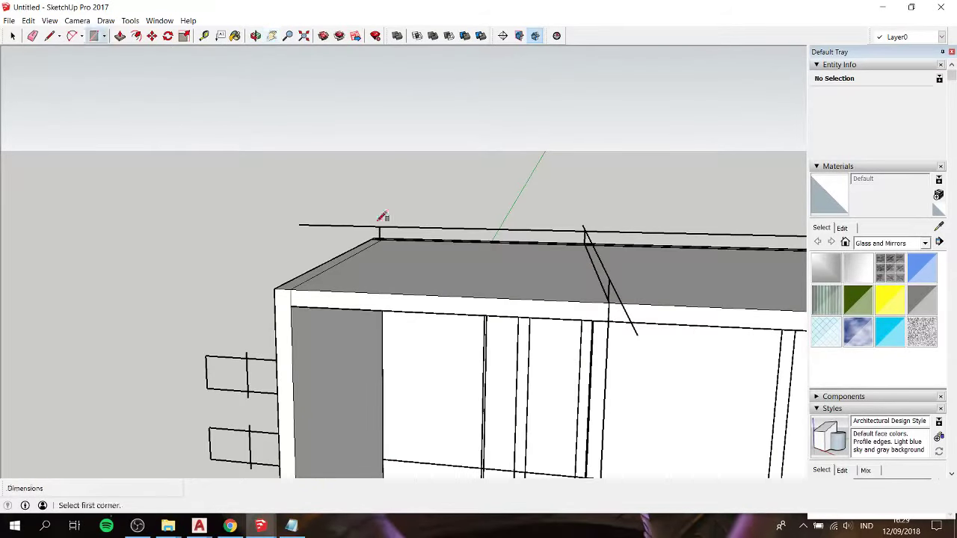
triple_click(387, 265)
right_click(386, 263)
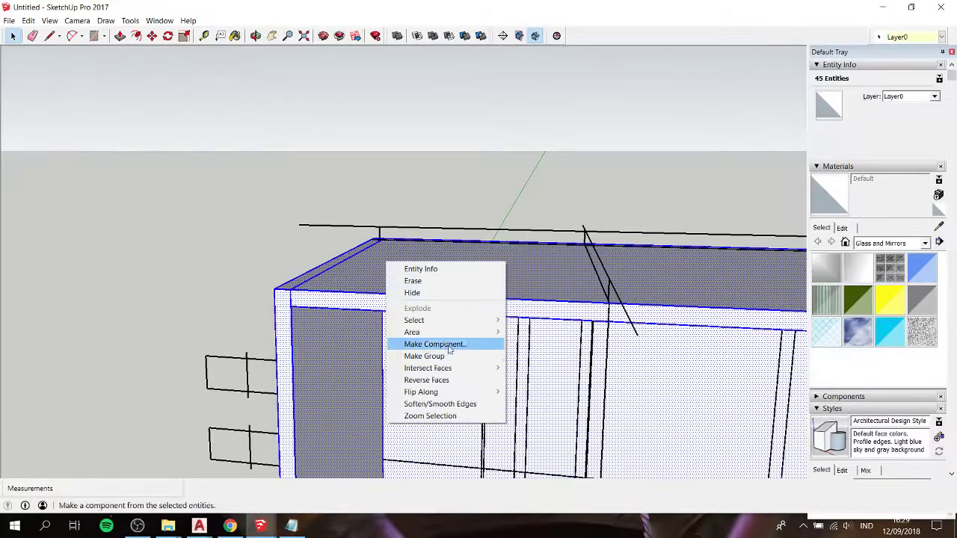
click(424, 356)
Step: Draw a rectangle on the cabinet top and extrude it 560mm into the top slab
key(r)
click(380, 226)
scroll(383, 224, down, 3)
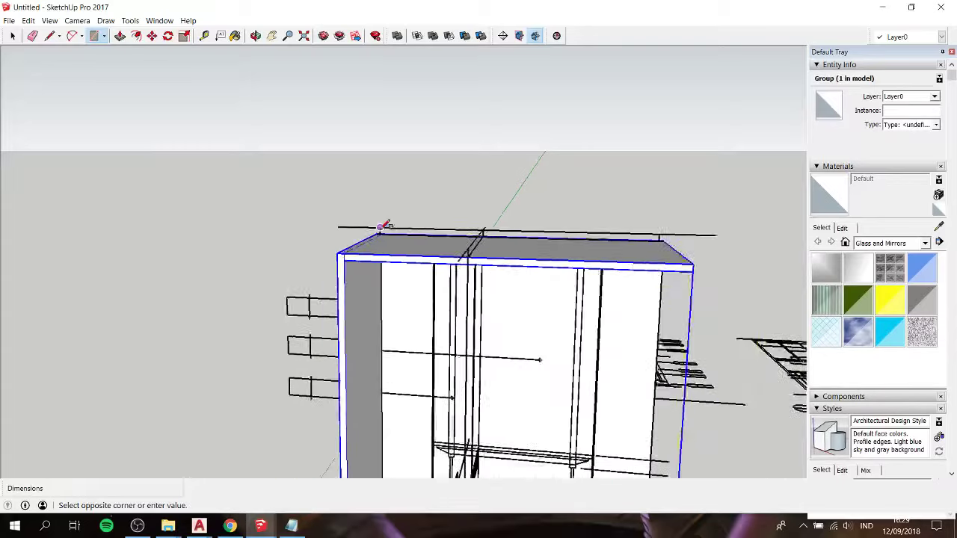
scroll(609, 225, up, 5)
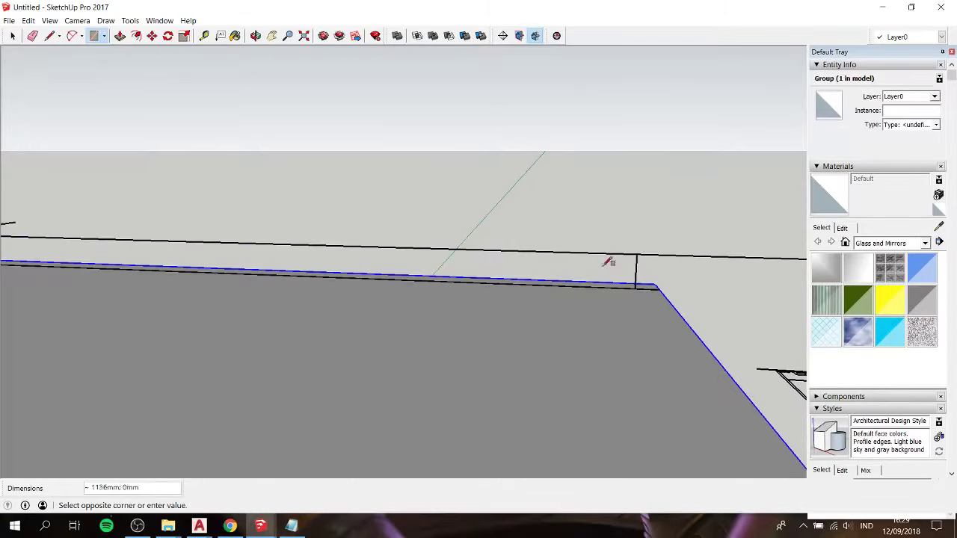
click(640, 285)
key(p)
click(561, 274)
scroll(551, 308, down, 2)
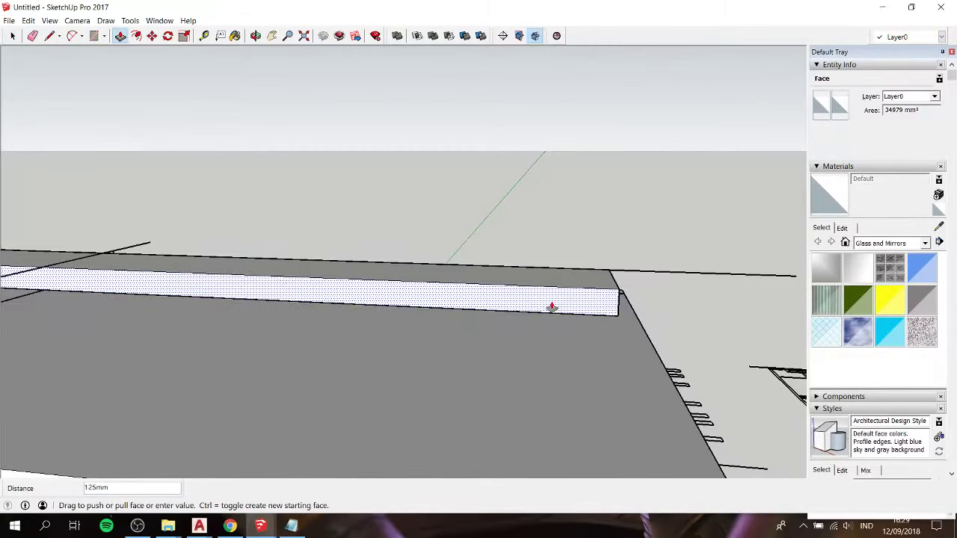
middle_drag(551, 307, 355, 421)
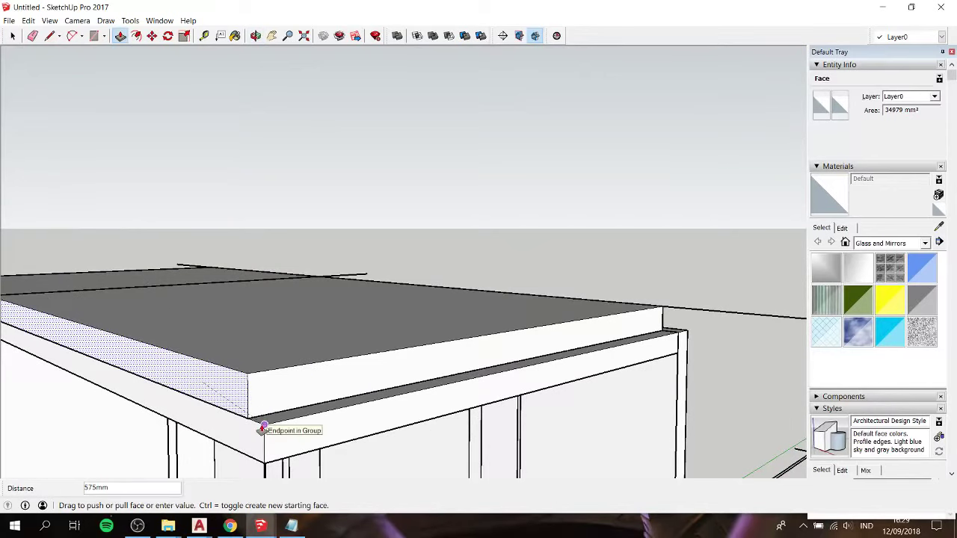
scroll(269, 432, down, 2)
scroll(270, 419, down, 2)
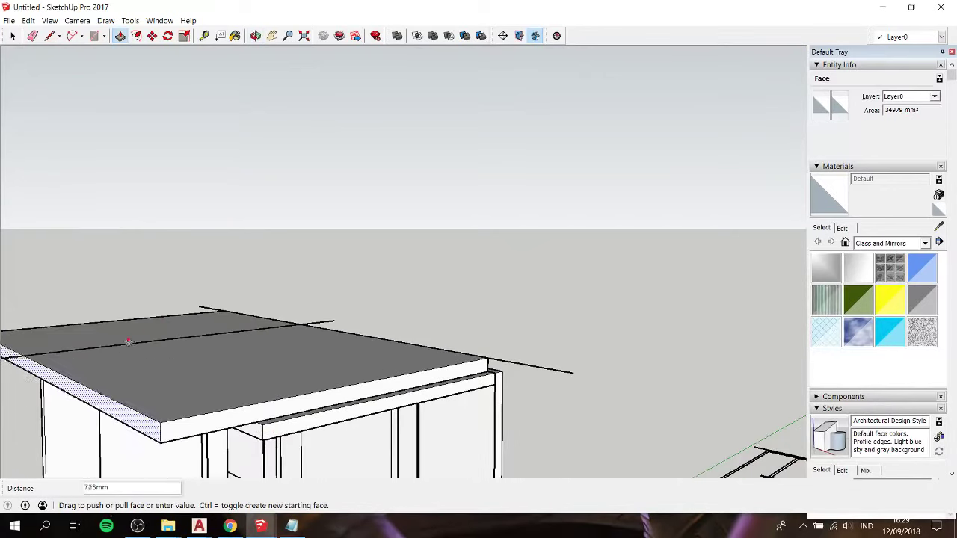
click(227, 354)
Step: Push the top slab's edge face out 25mm
middle_drag(227, 355, 267, 352)
key(space)
scroll(267, 352, up, 2)
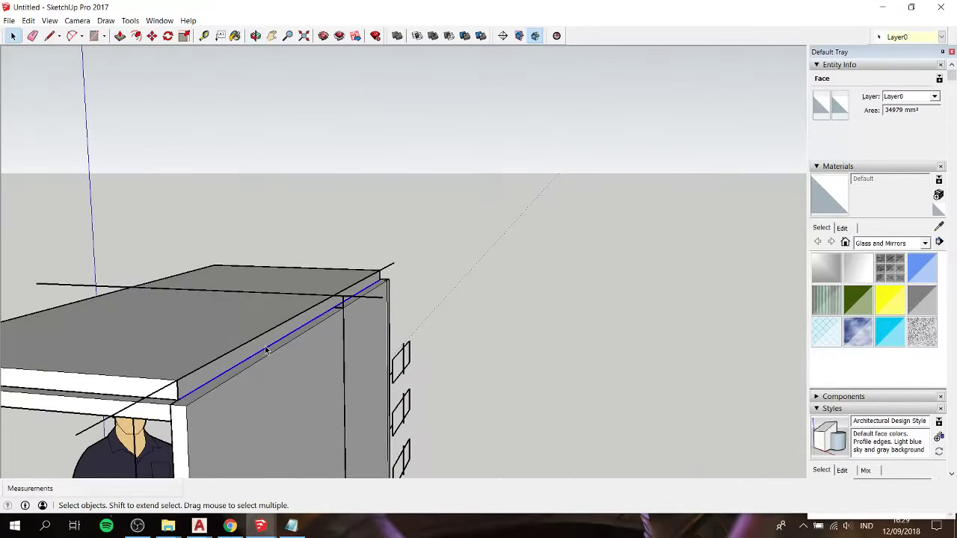
drag(240, 355, 240, 395)
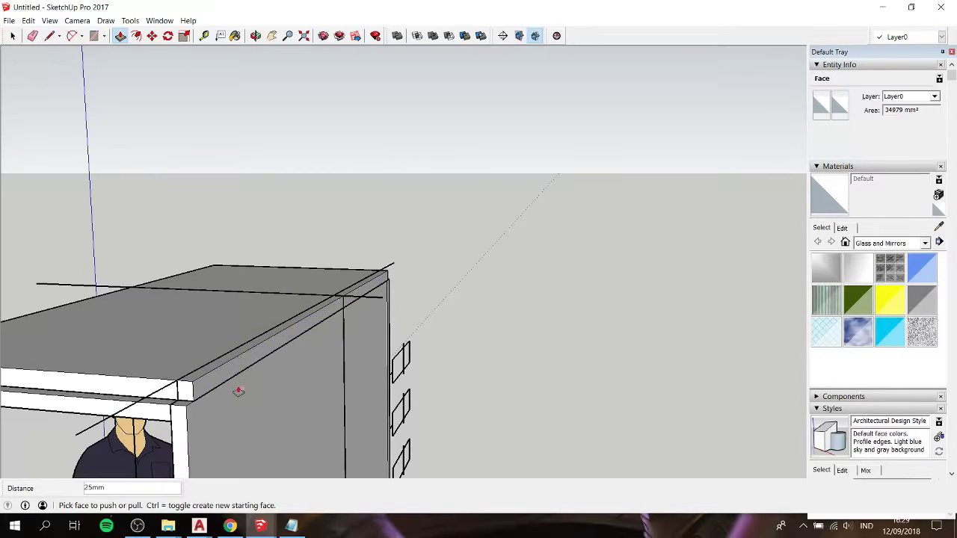
key(space)
Step: Triple-click the top slab and make its geometry a group
triple_click(235, 324)
right_click(235, 323)
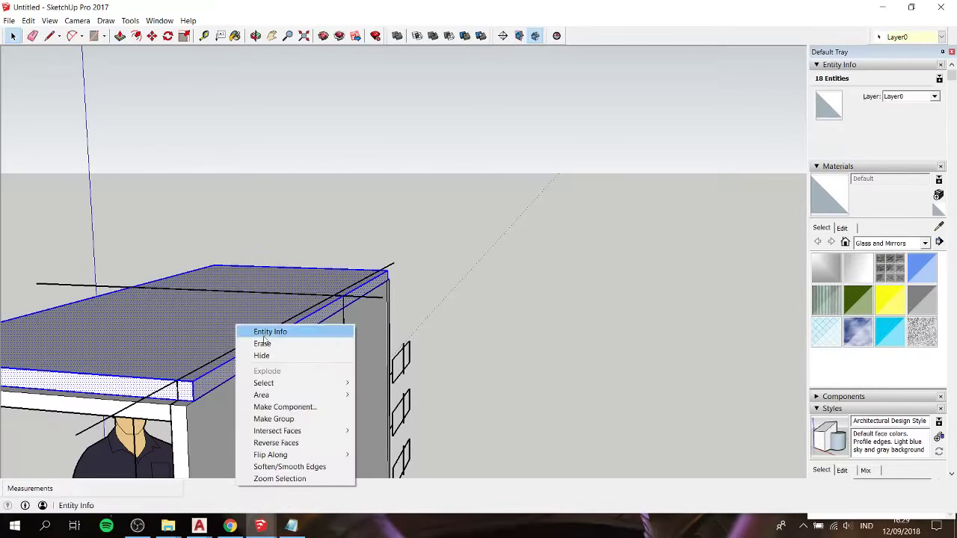
click(304, 418)
click(512, 347)
mouse_move(513, 346)
middle_down()
mouse_move(269, 320)
mouse_move(396, 302)
mouse_move(392, 339)
middle_up()
Step: Window-select the three flat elevation drawings and rotate them 90° to stand upright
scroll(392, 340, up, 3)
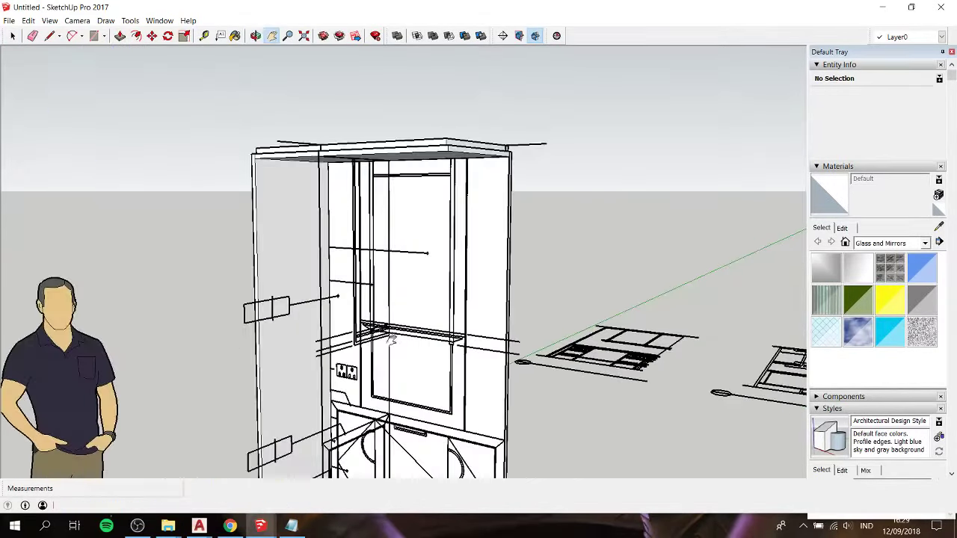
scroll(393, 339, up, 2)
scroll(393, 339, down, 4)
scroll(394, 338, down, 3)
shift+middle_drag(393, 339, 417, 316)
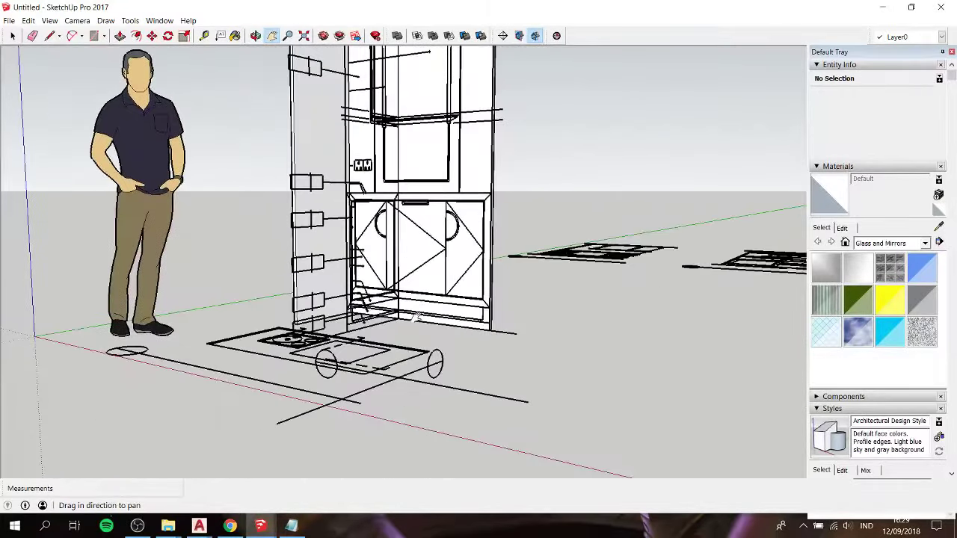
scroll(416, 317, up, 3)
scroll(408, 316, up, 2)
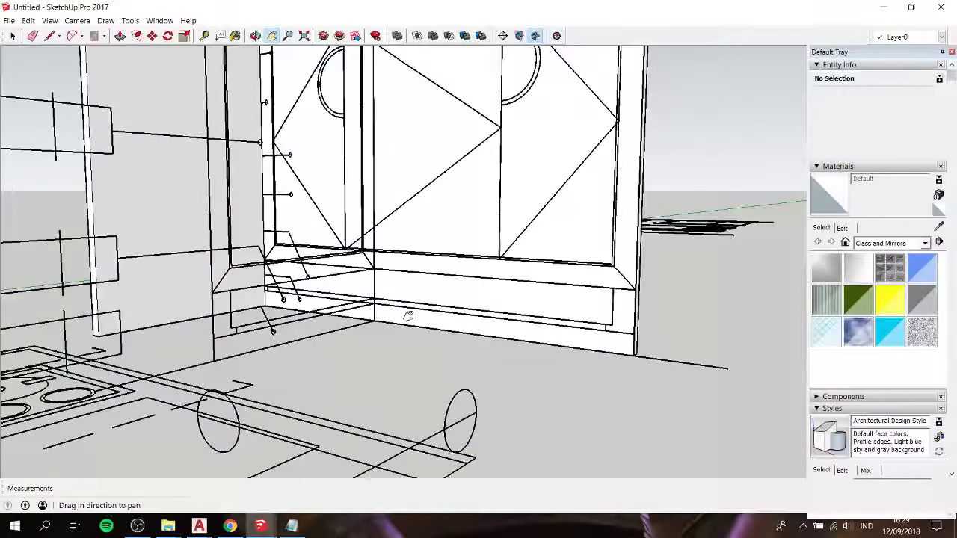
scroll(408, 316, down, 3)
mouse_move(409, 316)
middle_down()
mouse_move(541, 359)
mouse_move(588, 346)
mouse_move(426, 348)
mouse_move(519, 305)
mouse_move(587, 405)
mouse_move(576, 389)
middle_up()
scroll(426, 348, down, 4)
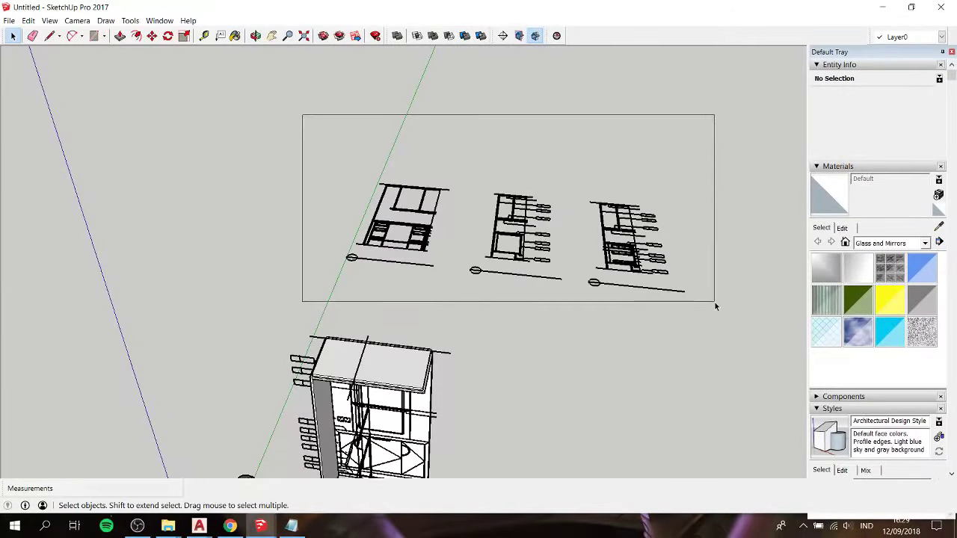
drag(715, 302, 710, 306)
mouse_move(703, 313)
middle_down()
mouse_move(469, 249)
mouse_move(707, 268)
mouse_move(295, 318)
middle_up()
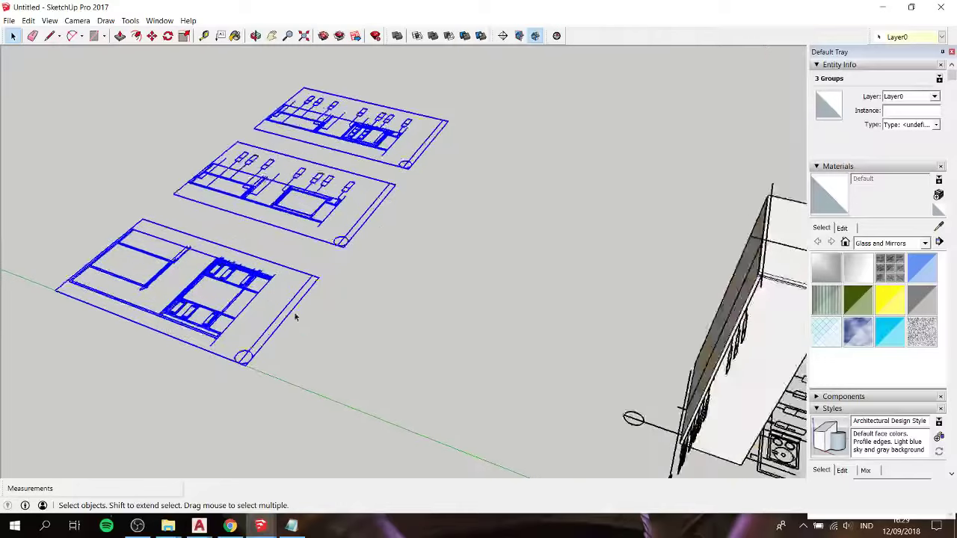
scroll(273, 295, up, 2)
key(q)
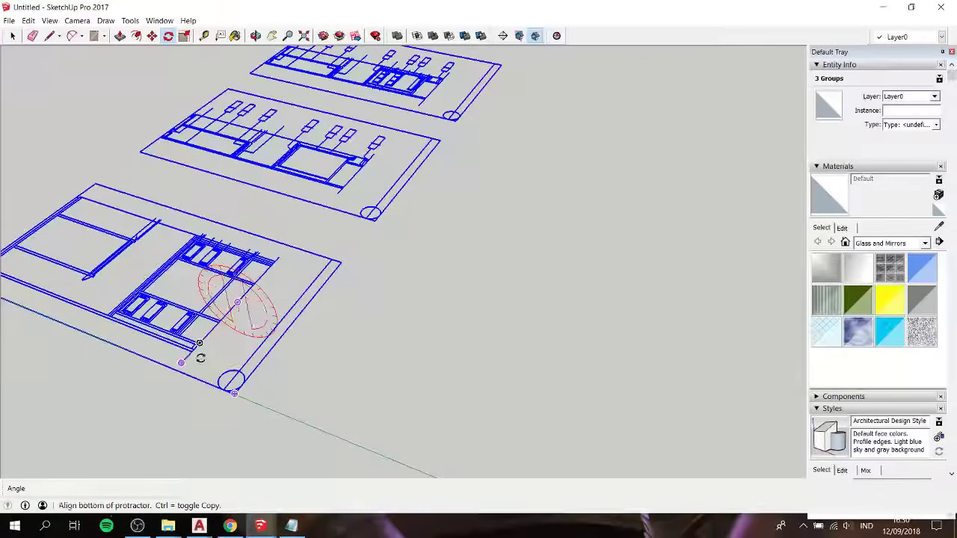
click(333, 344)
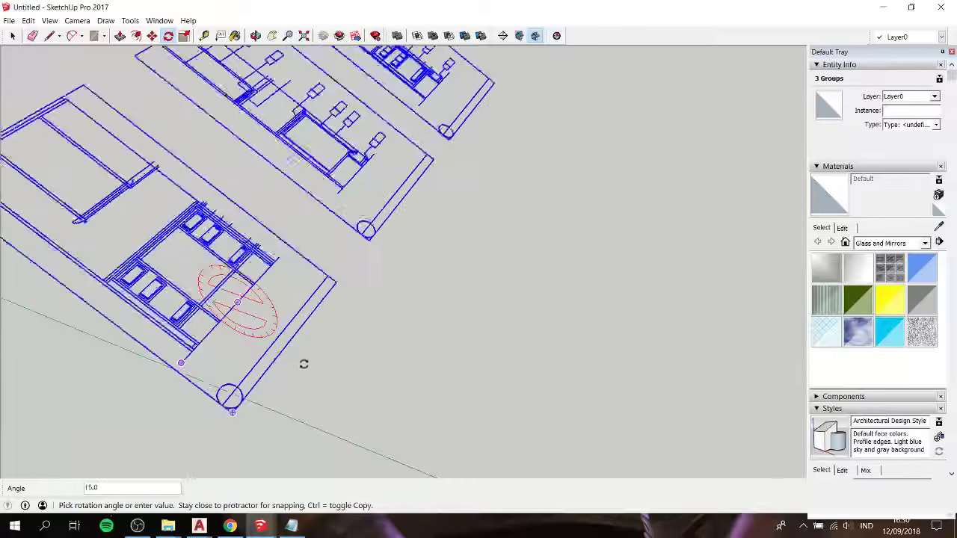
click(248, 371)
Step: Deselect the front elevation and rotate the two side elevations 90° about the blue axis
scroll(299, 340, down, 3)
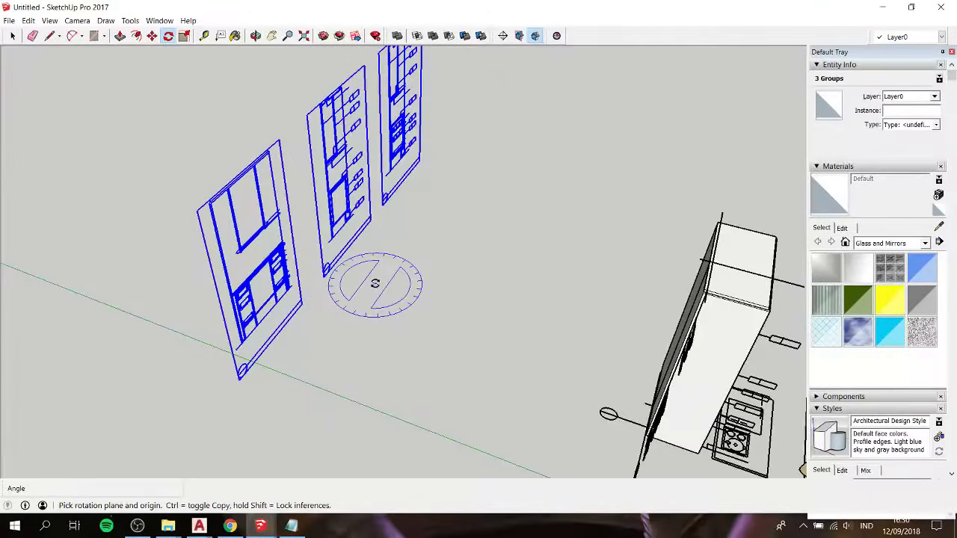
middle_drag(376, 283, 382, 269)
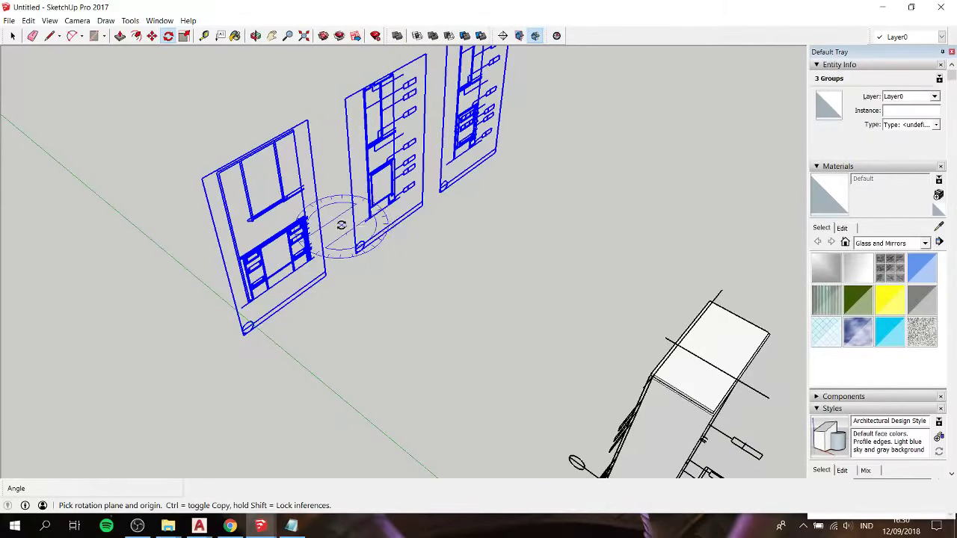
shift+click(295, 244)
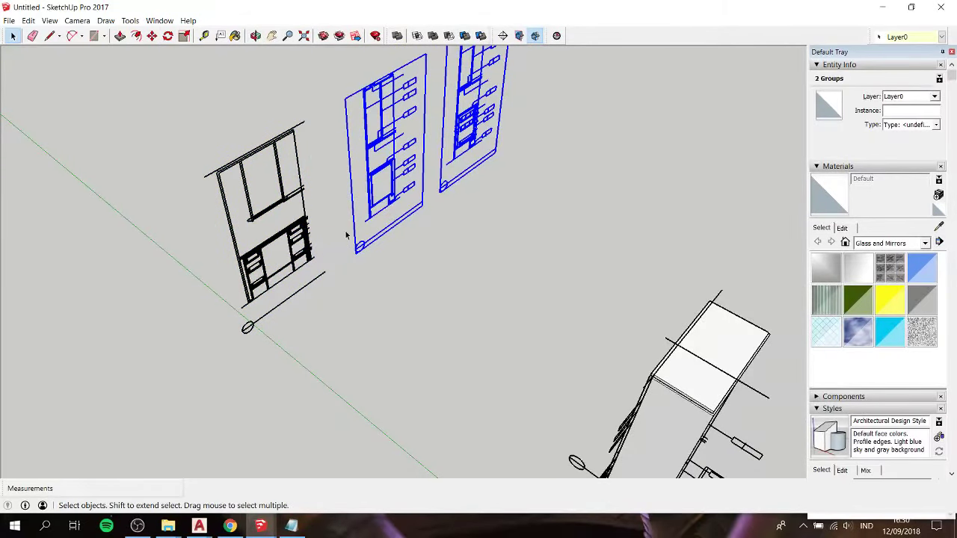
key(q)
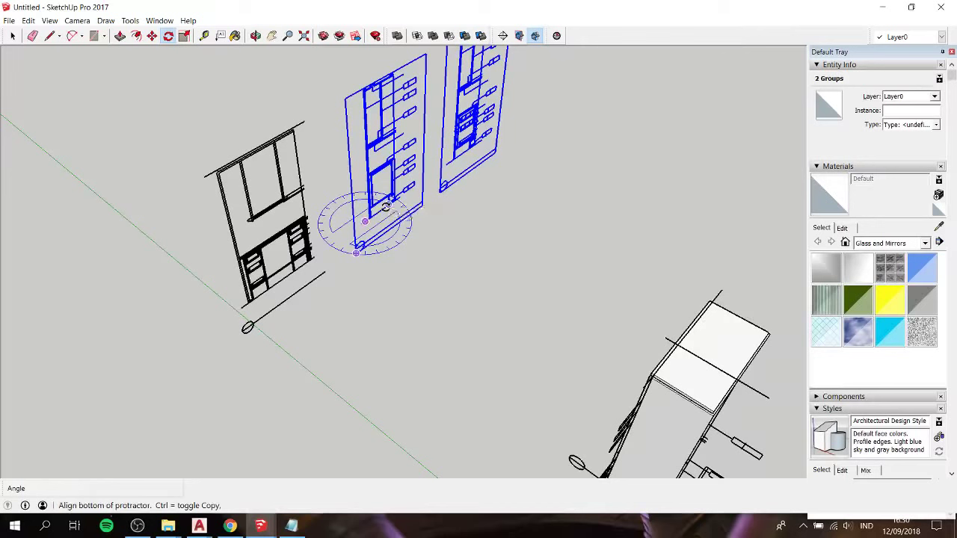
click(386, 207)
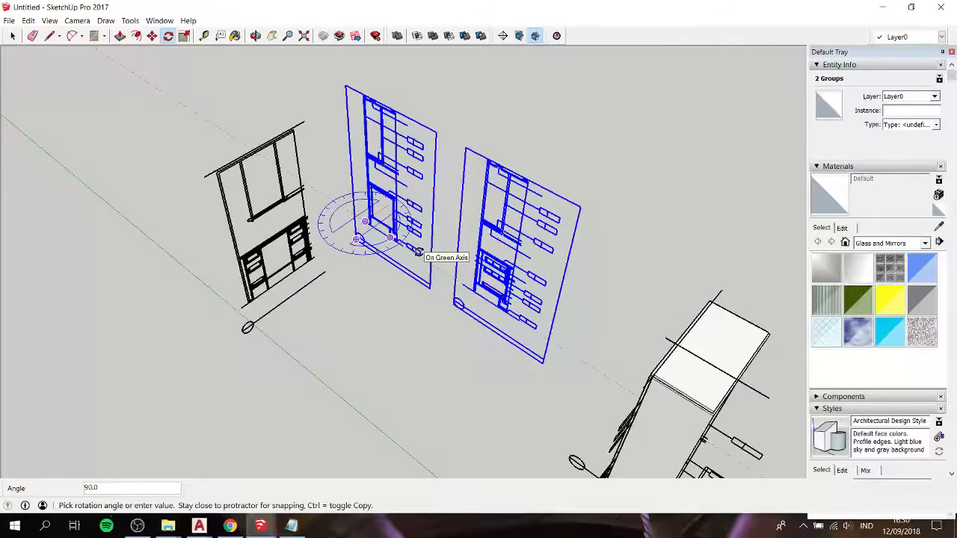
click(418, 252)
key(space)
click(394, 329)
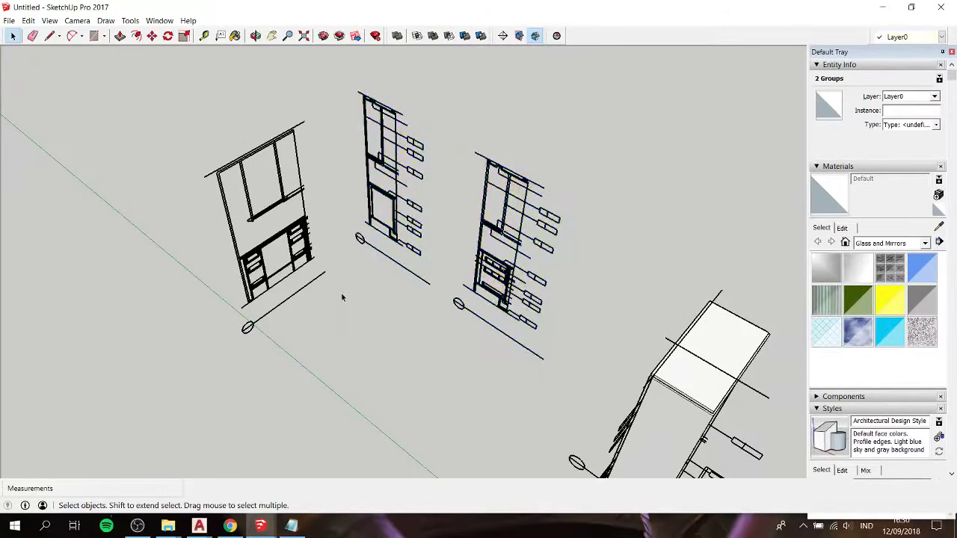
middle_drag(342, 296, 324, 294)
Step: Select the side elevation group instead of the front elevation
click(240, 327)
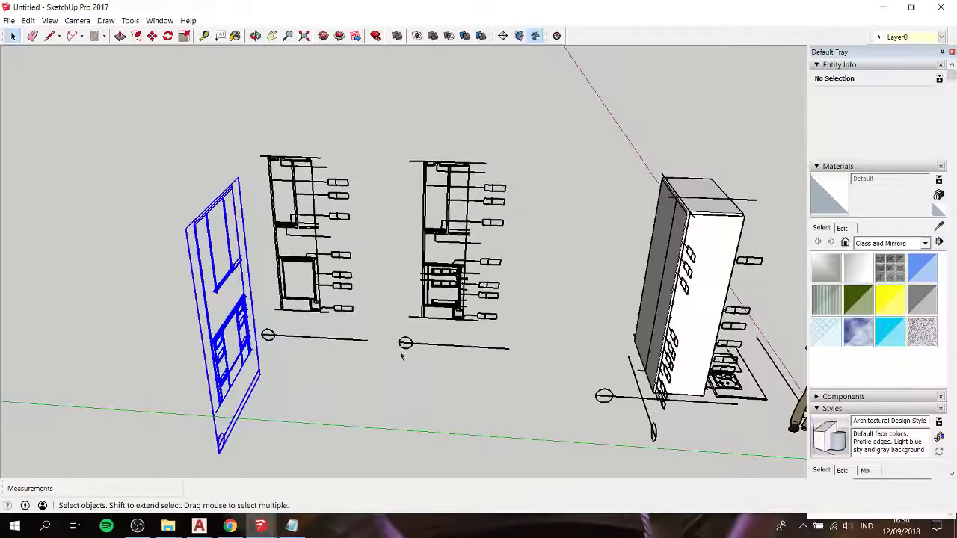
middle_drag(402, 355, 432, 299)
scroll(432, 299, up, 2)
scroll(441, 298, up, 2)
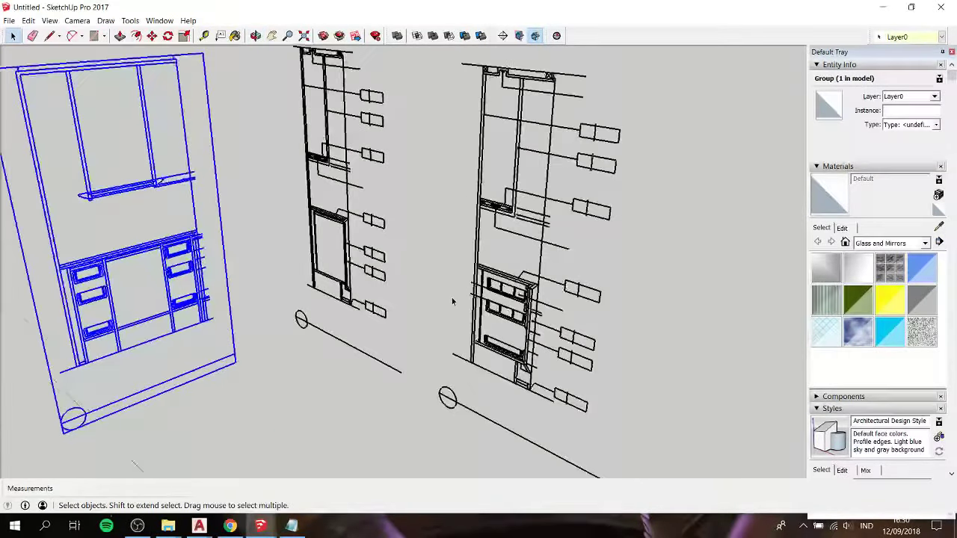
click(453, 299)
scroll(525, 308, up, 2)
scroll(526, 308, up, 2)
scroll(526, 308, up, 2)
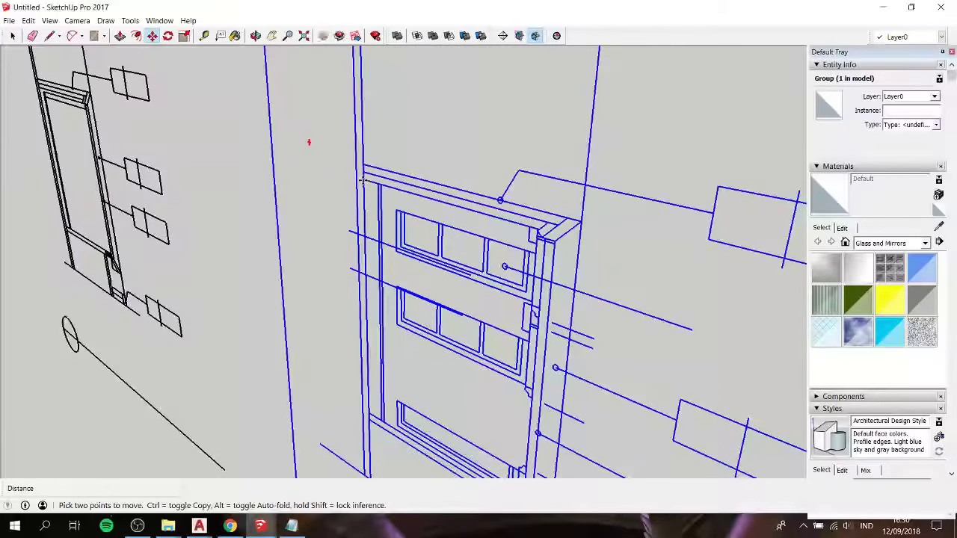
scroll(362, 180, down, 3)
scroll(329, 180, down, 3)
Step: Move the side elevation from its corner to snap onto the cabinet's top edge endpoint
key(m)
click(624, 152)
scroll(624, 152, down, 5)
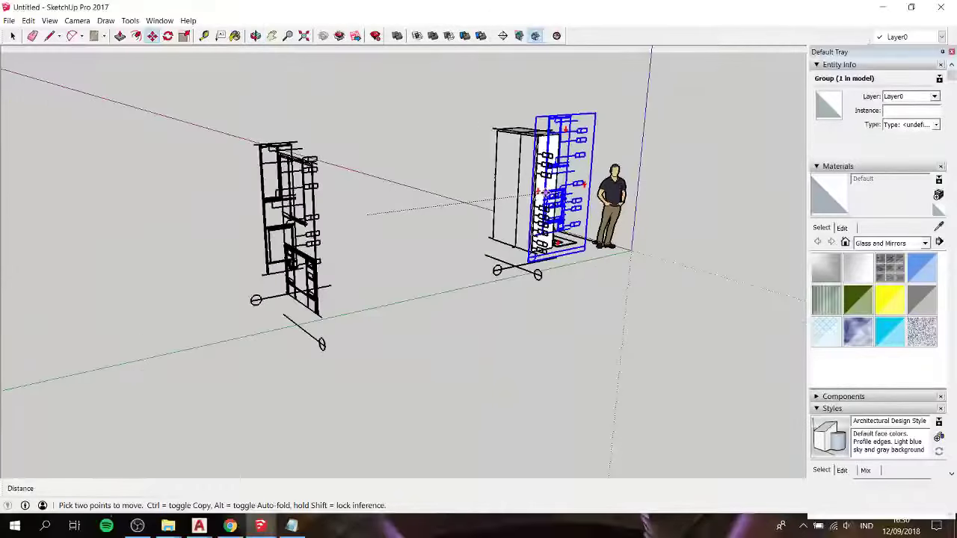
scroll(260, 278, up, 5)
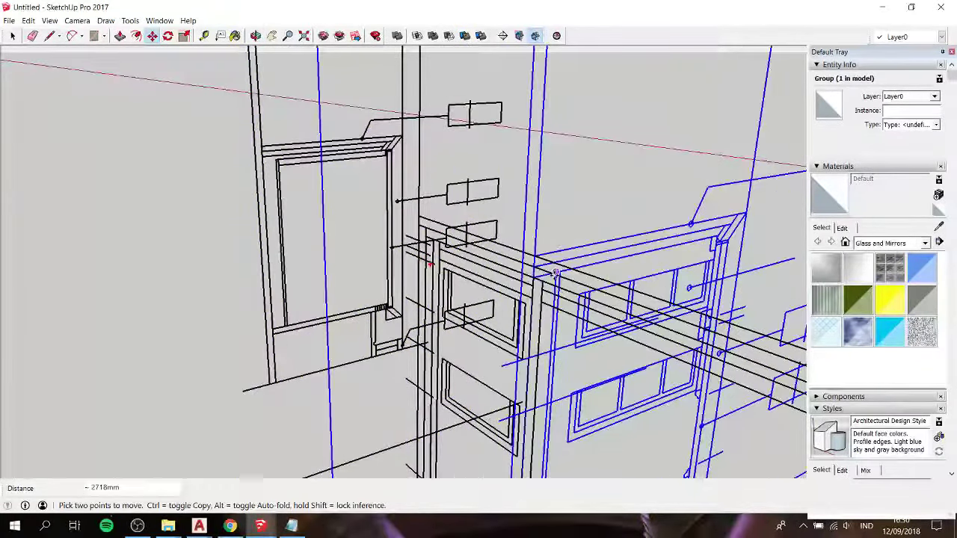
scroll(533, 276, up, 5)
middle_drag(329, 218, 219, 213)
scroll(219, 213, down, 3)
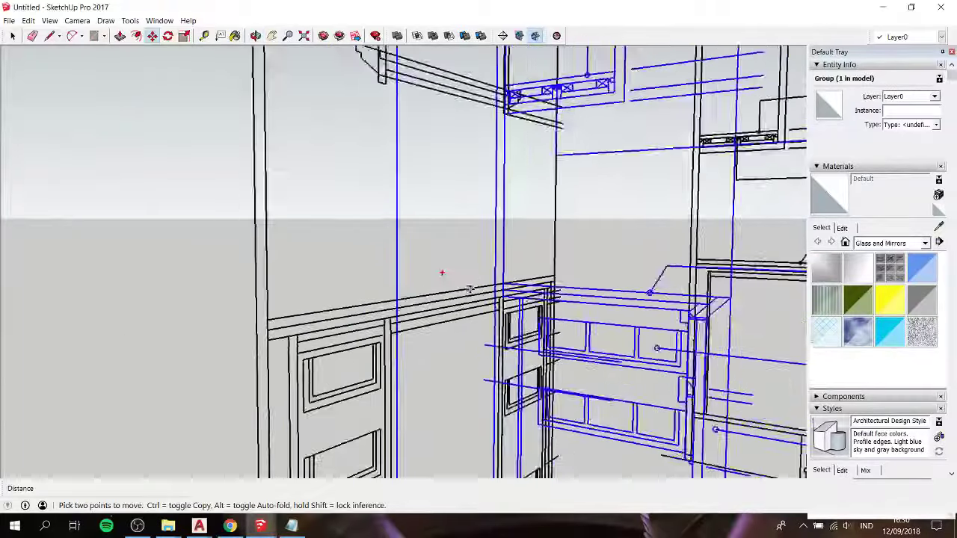
scroll(442, 274, down, 4)
mouse_move(481, 295)
middle_down()
mouse_move(378, 307)
mouse_move(274, 260)
mouse_move(234, 320)
mouse_move(516, 320)
middle_up()
scroll(516, 320, up, 3)
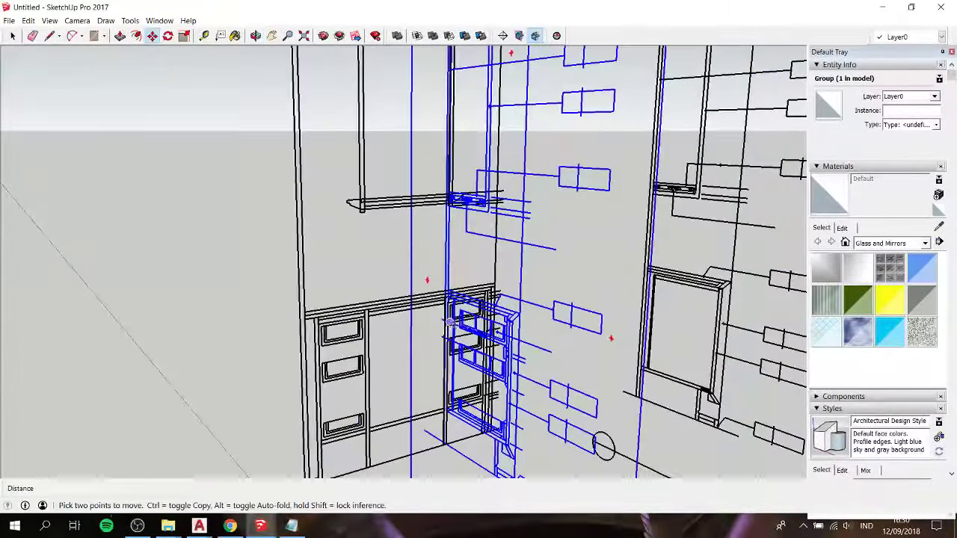
drag(434, 292, 325, 308)
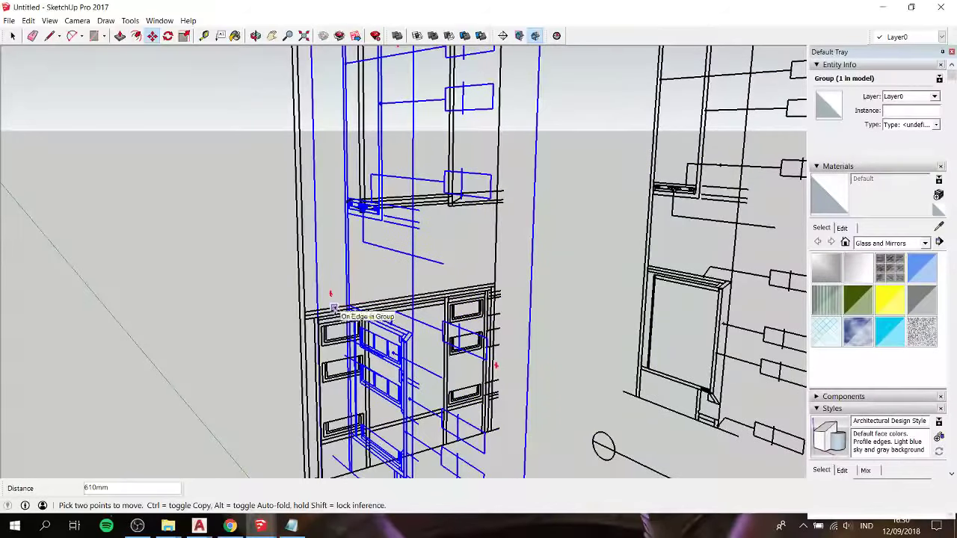
middle_drag(324, 309, 397, 331)
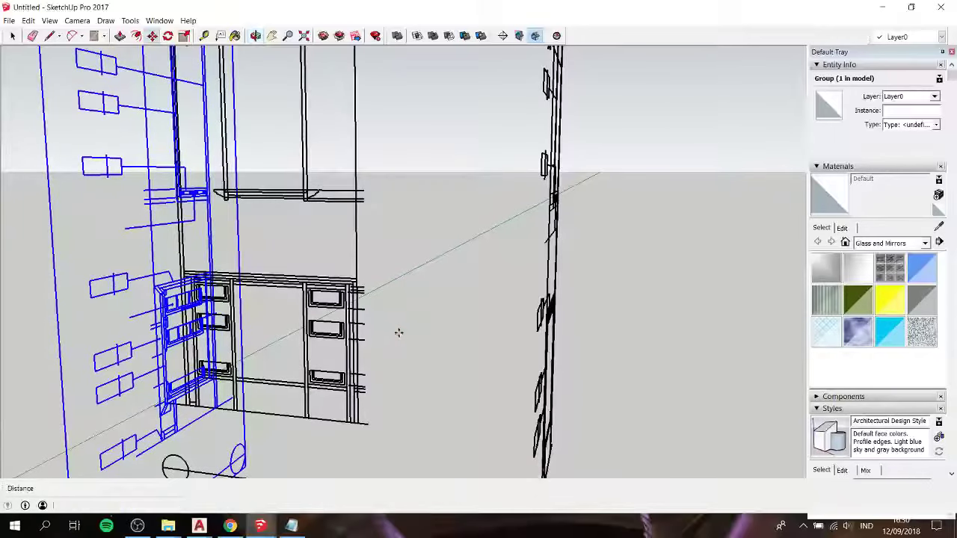
scroll(397, 331, down, 2)
scroll(387, 332, down, 3)
scroll(387, 333, down, 3)
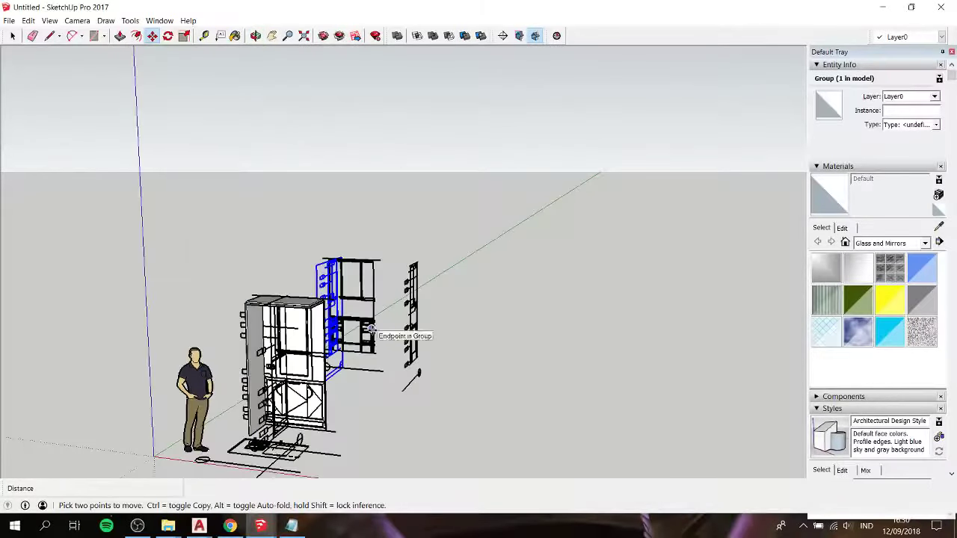
scroll(359, 355, up, 2)
scroll(277, 388, up, 3)
scroll(277, 388, up, 2)
scroll(266, 390, down, 1)
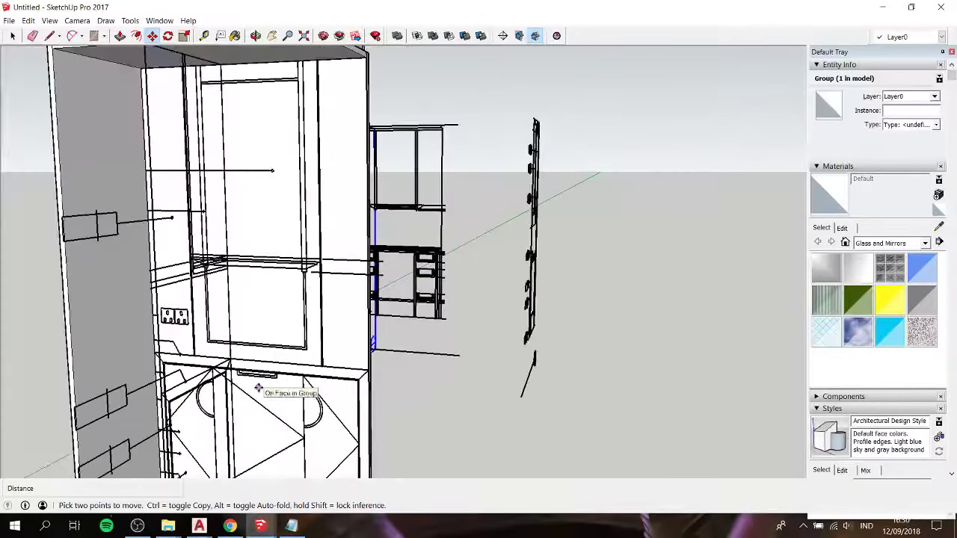
scroll(262, 383, down, 2)
key(space)
Step: Hide the cabinet's left side panel and inner cabinet groups
click(224, 377)
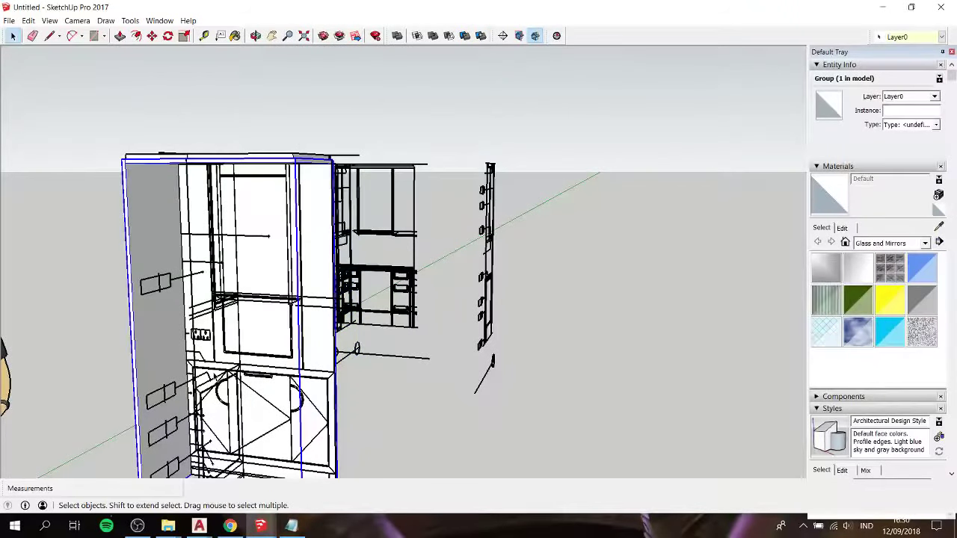
click(223, 378)
shift+click(294, 307)
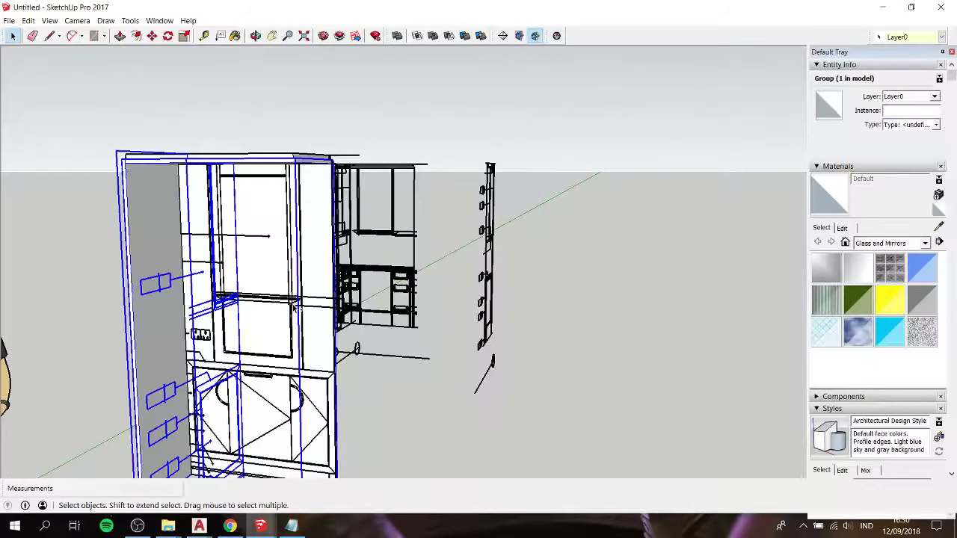
click(233, 305)
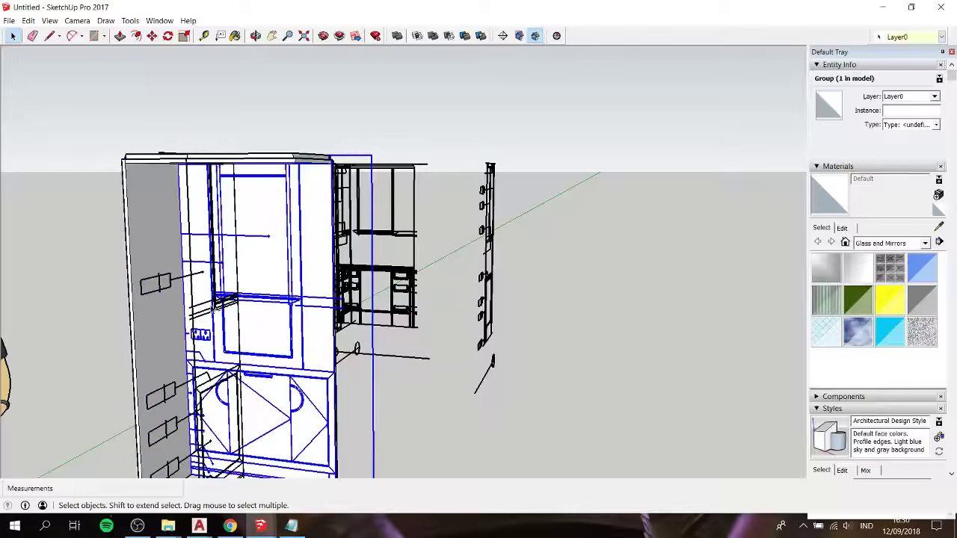
shift+click(204, 305)
right_click(202, 304)
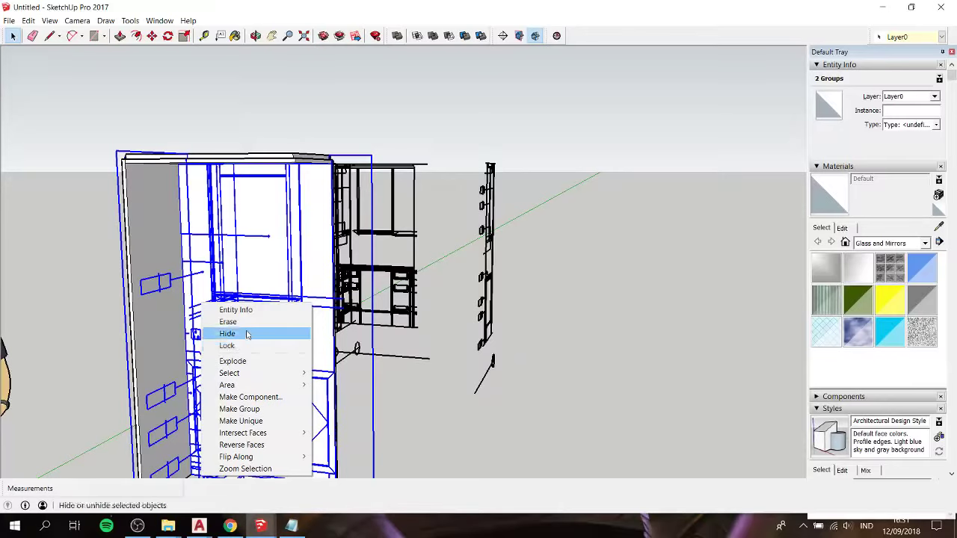
click(247, 334)
Step: Select the two upright elevation drawing groups from a top-down view
middle_drag(365, 267, 276, 299)
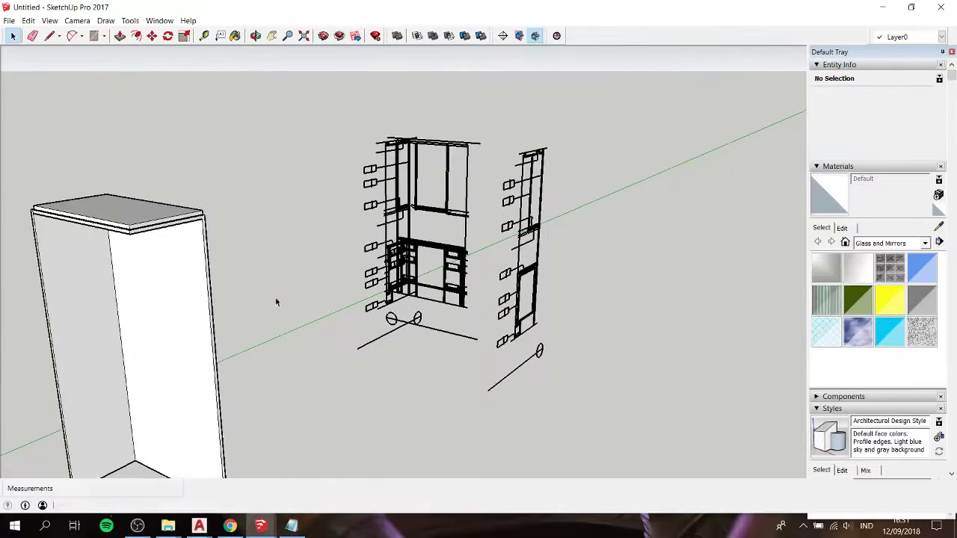
click(392, 249)
scroll(395, 250, up, 3)
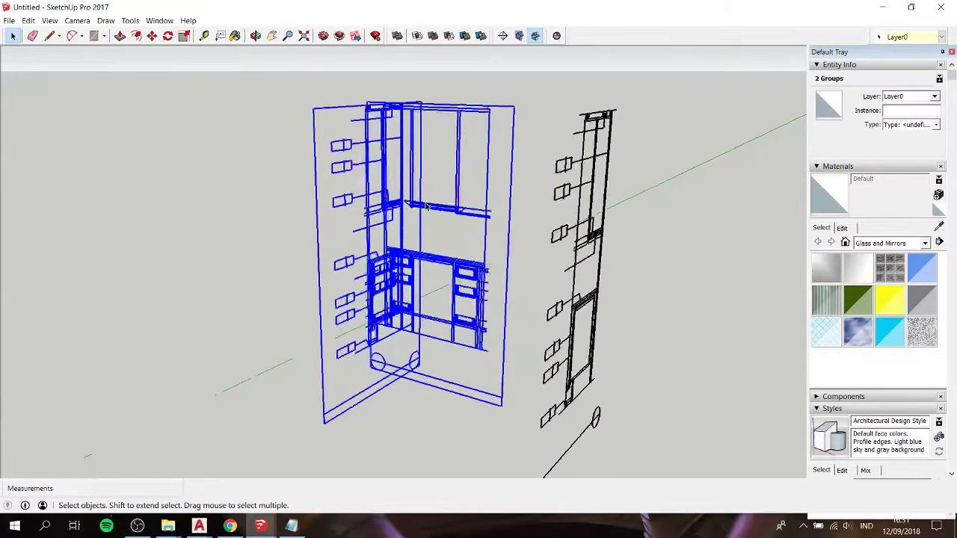
scroll(401, 252, up, 3)
scroll(400, 295, down, 4)
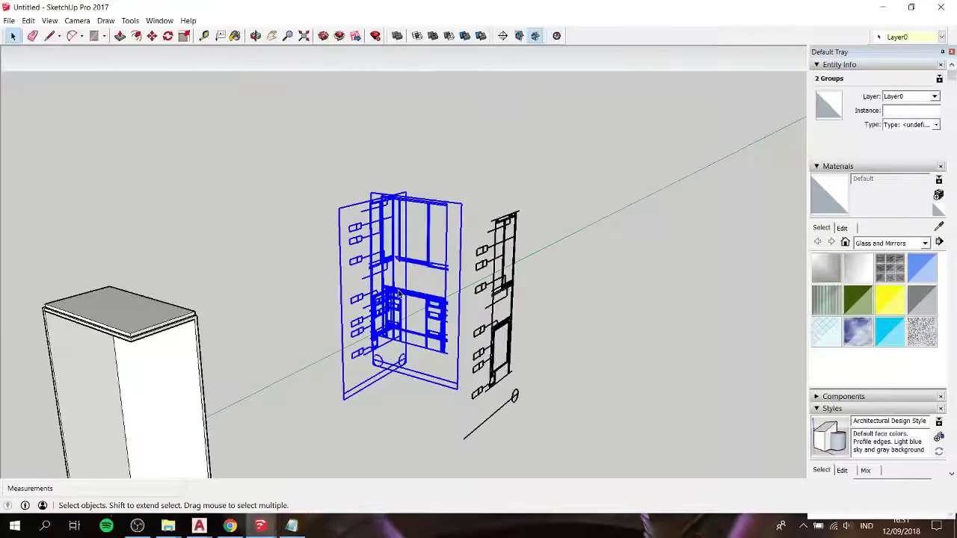
scroll(406, 314, down, 2)
Step: Start moving the elevation groups, restarting after a cancelled first attempt
key(m)
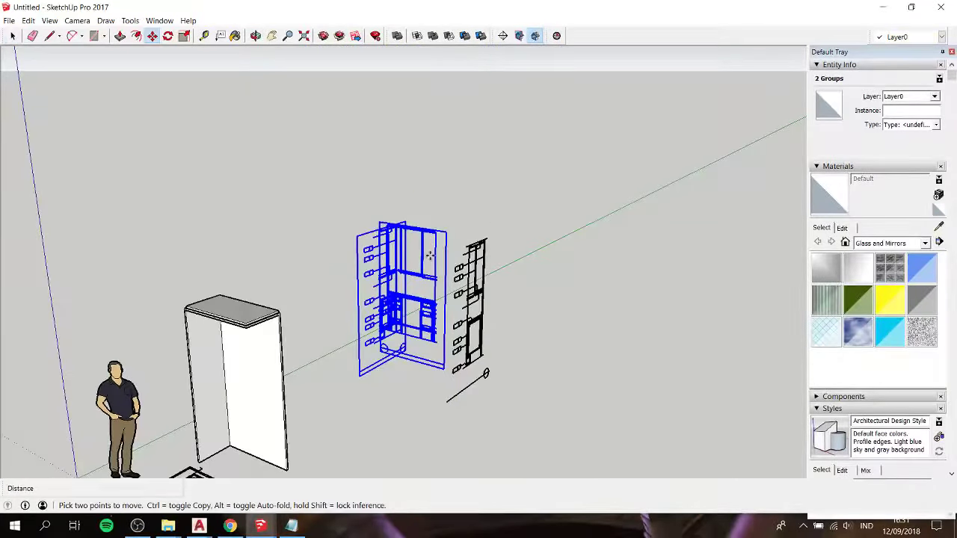
click(436, 246)
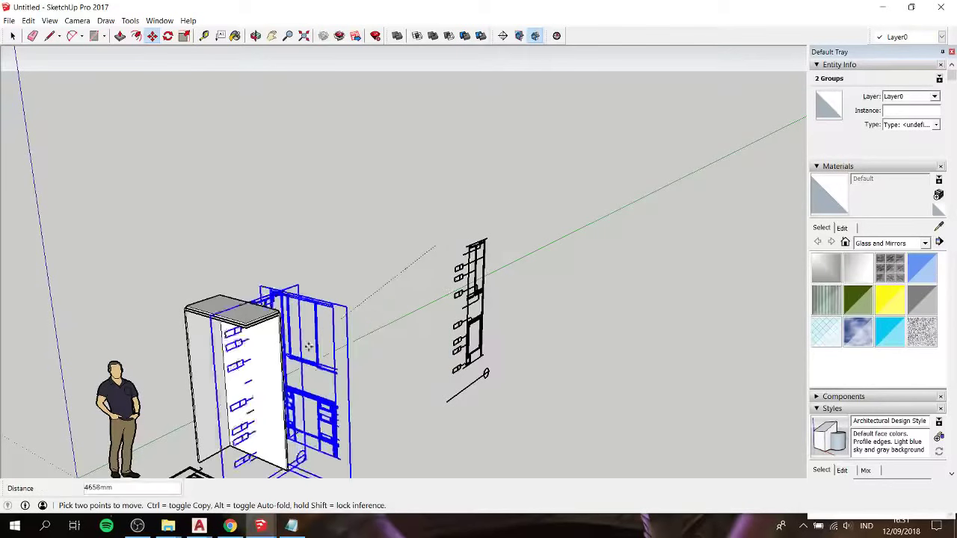
key(Escape)
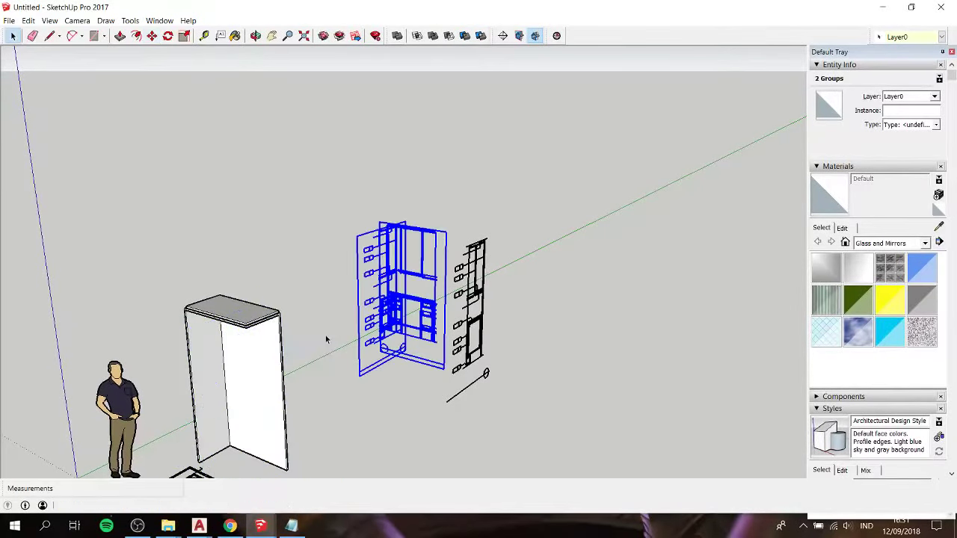
key(space)
key(m)
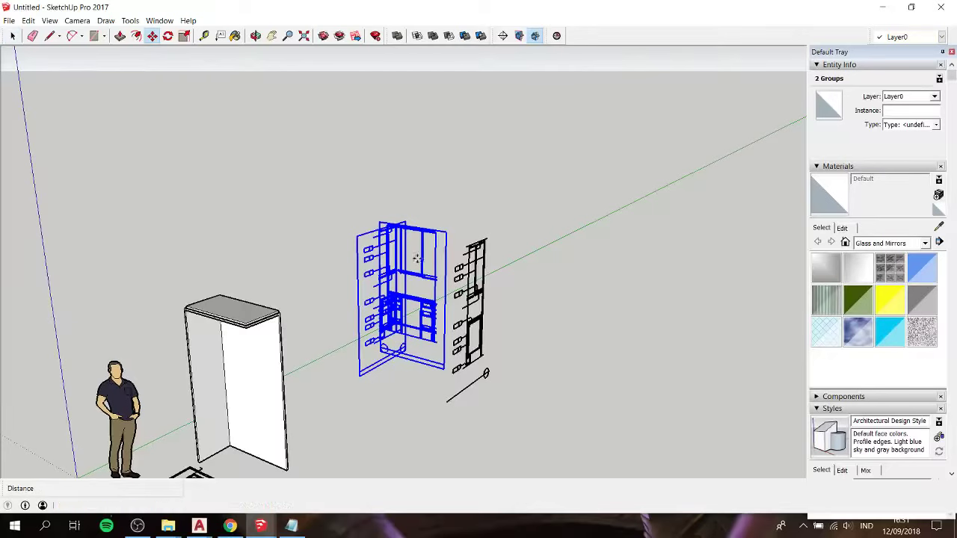
scroll(419, 254, up, 2)
scroll(420, 228, up, 3)
scroll(430, 233, up, 1)
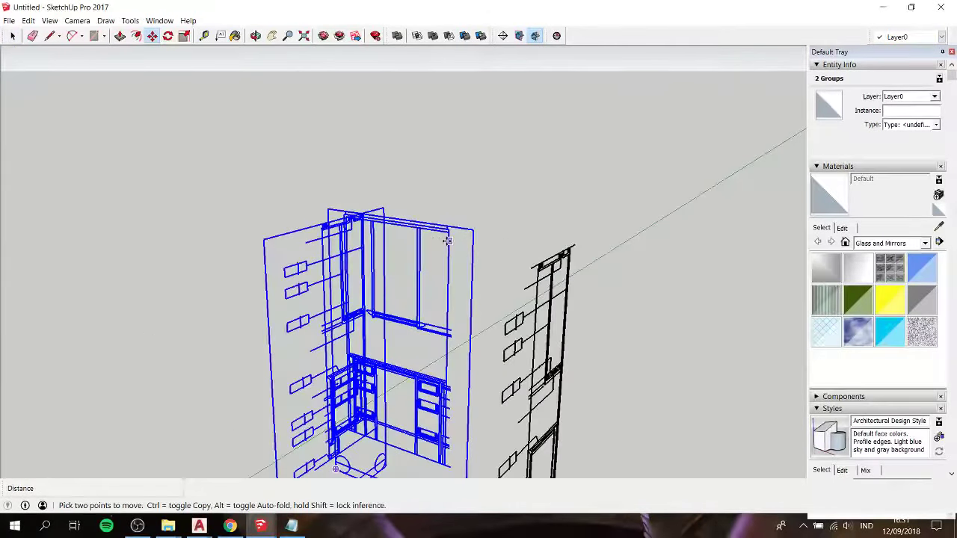
scroll(448, 235, down, 3)
middle_drag(449, 234, 342, 214)
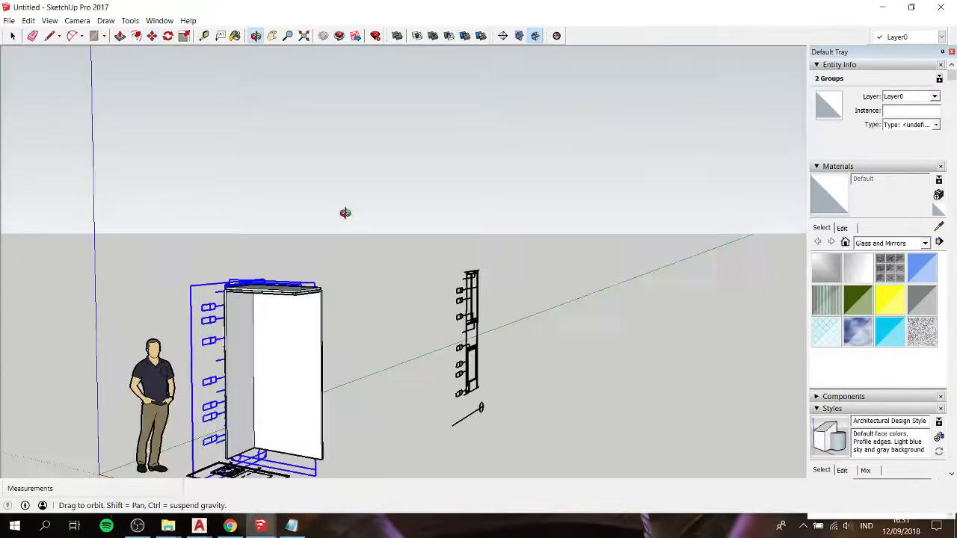
Step: Place the elevation groups onto the white cabinet, viewed from the front
scroll(308, 280, up, 2)
click(308, 280)
scroll(308, 280, up, 2)
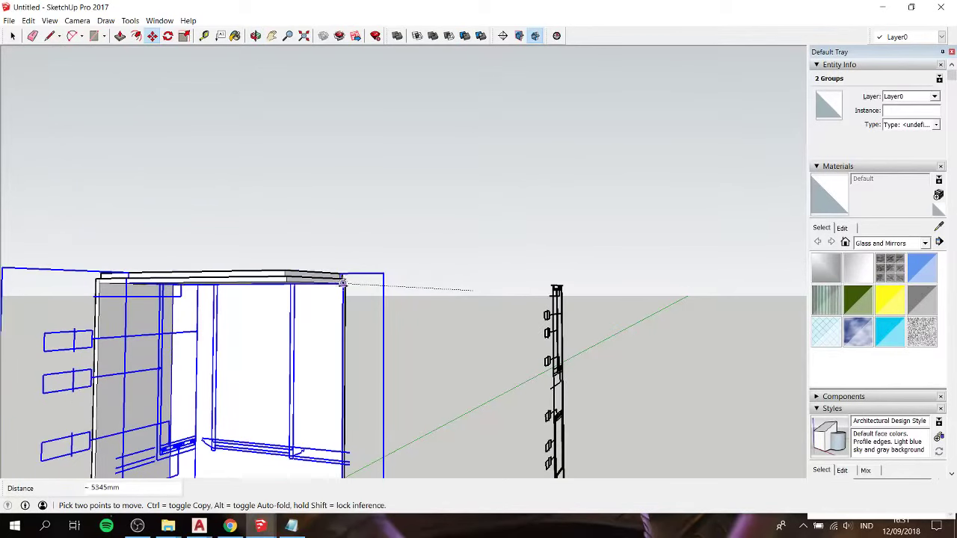
scroll(343, 282, down, 2)
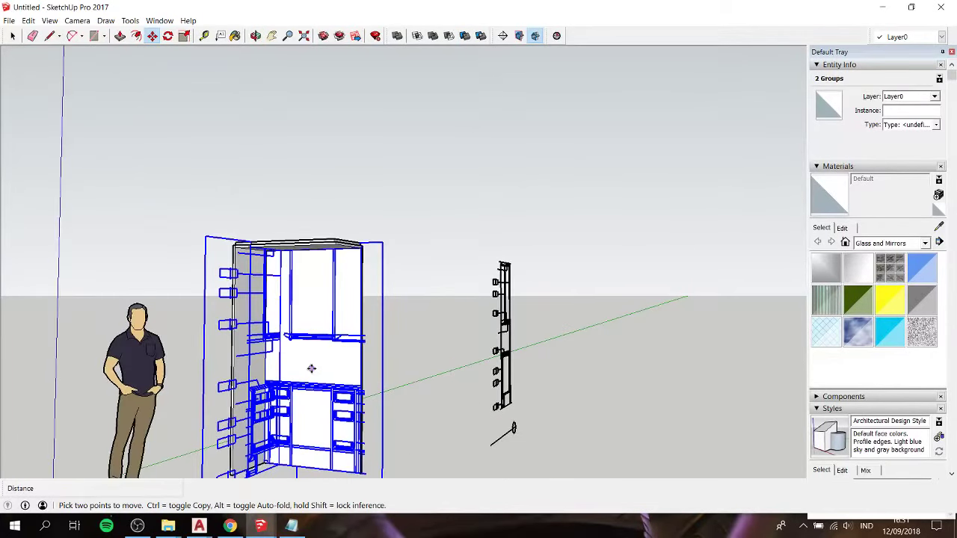
middle_drag(305, 357, 305, 289)
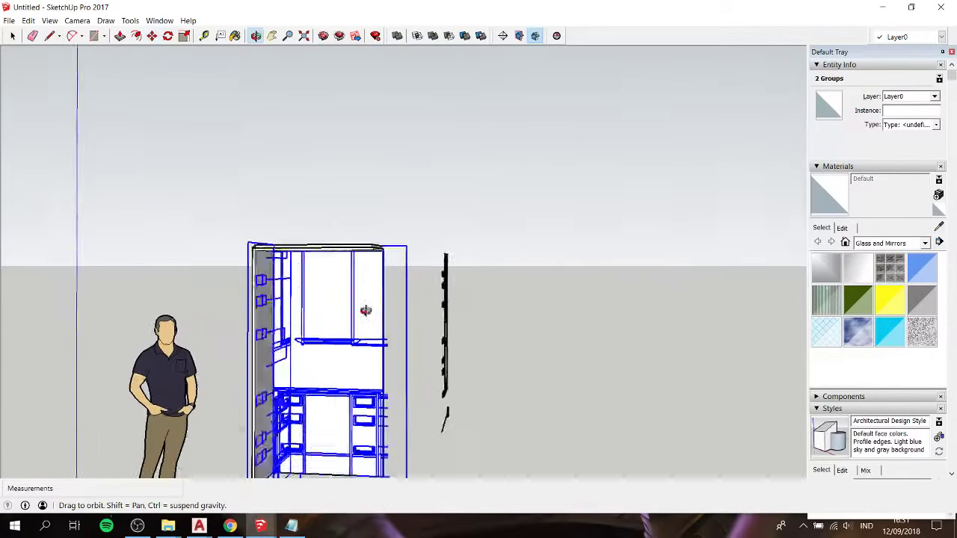
scroll(306, 288, up, 2)
key(space)
Step: Shift the side elevation group about 190mm left to align with the cabinet side
click(290, 279)
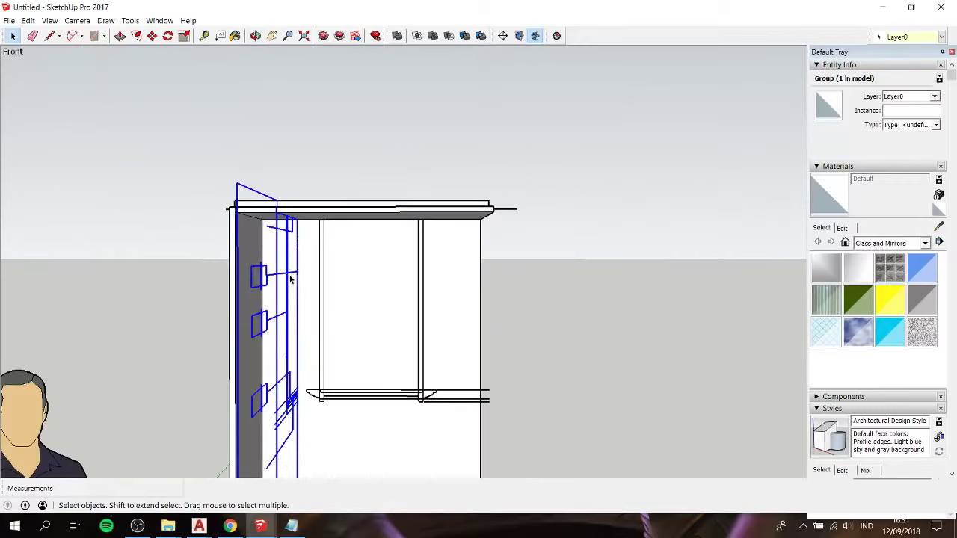
key(m)
click(287, 286)
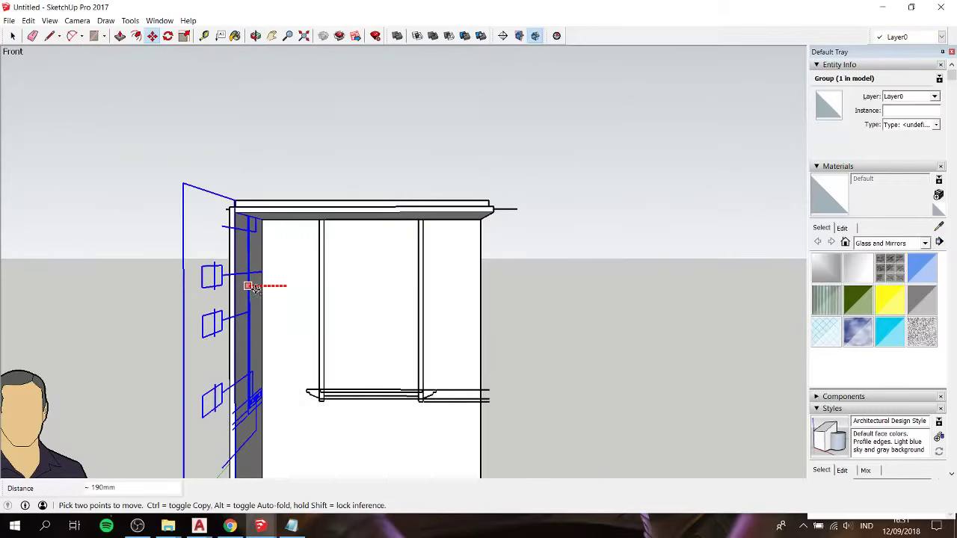
click(255, 288)
scroll(258, 278, down, 3)
key(space)
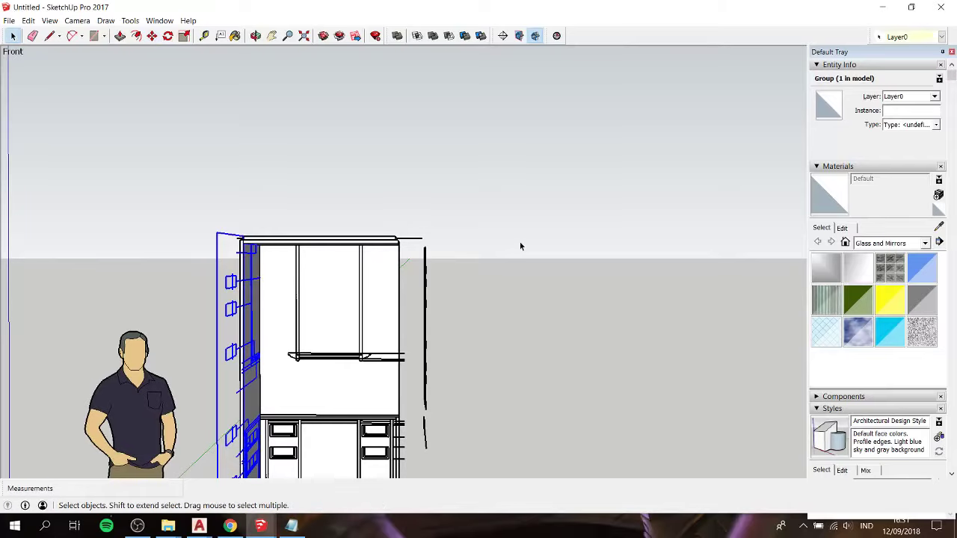
click(520, 241)
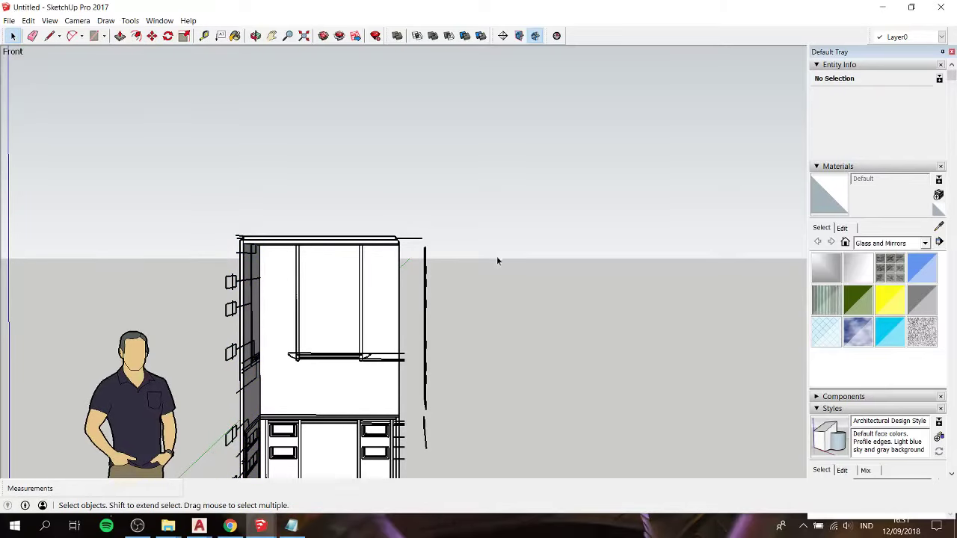
middle_drag(326, 342, 133, 301)
Step: Draw a small 1250 mm² rectangle at the cabinet's bottom corner
scroll(278, 269, up, 2)
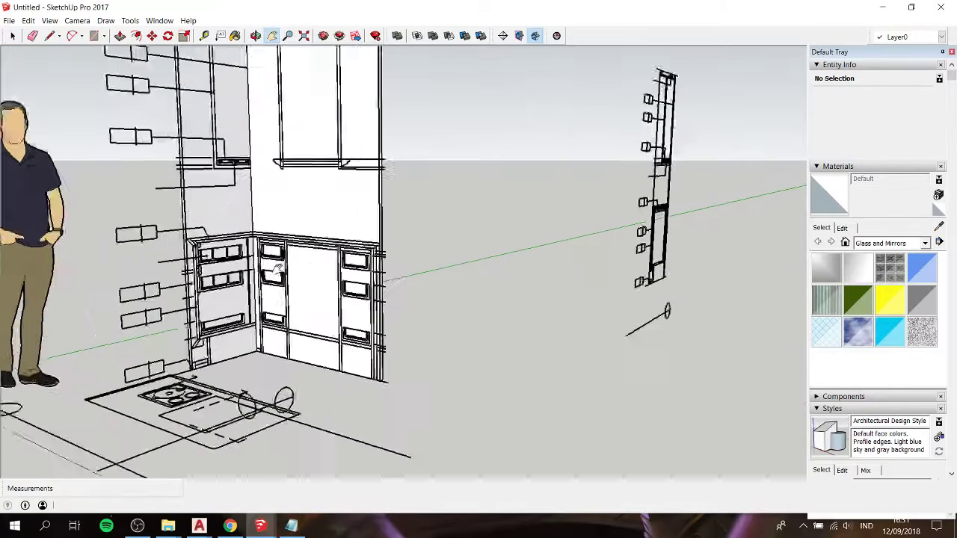
scroll(277, 270, up, 3)
scroll(277, 269, up, 1)
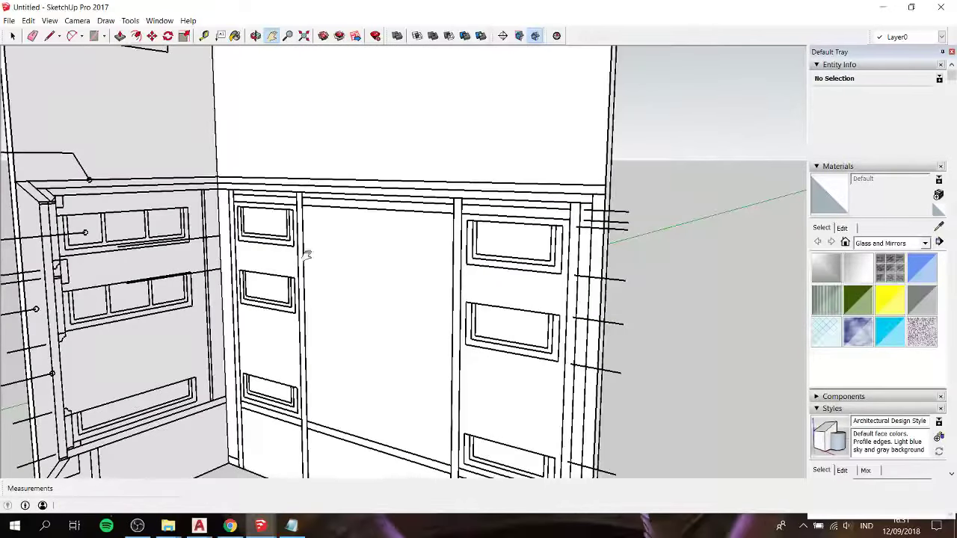
scroll(324, 245, down, 3)
middle_drag(324, 244, 210, 274)
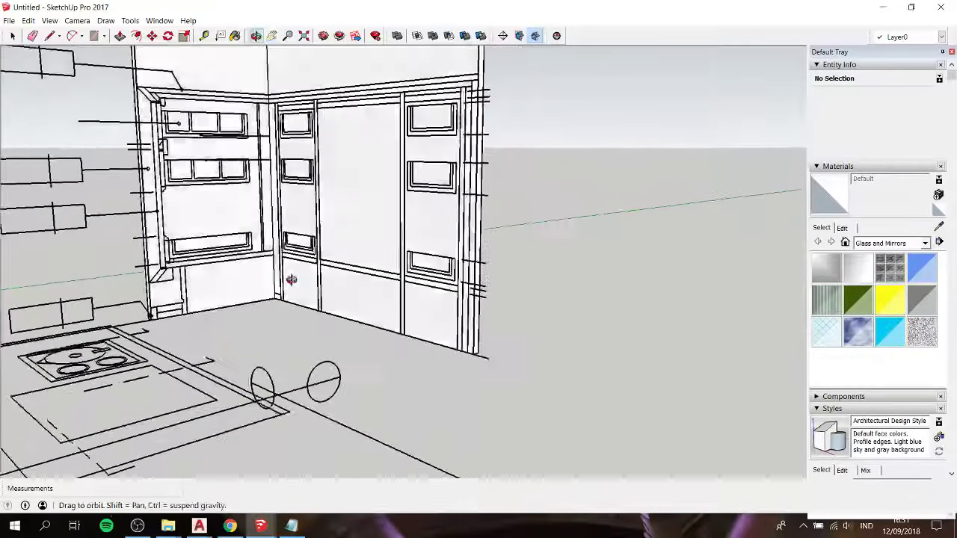
scroll(210, 274, up, 2)
scroll(201, 273, up, 2)
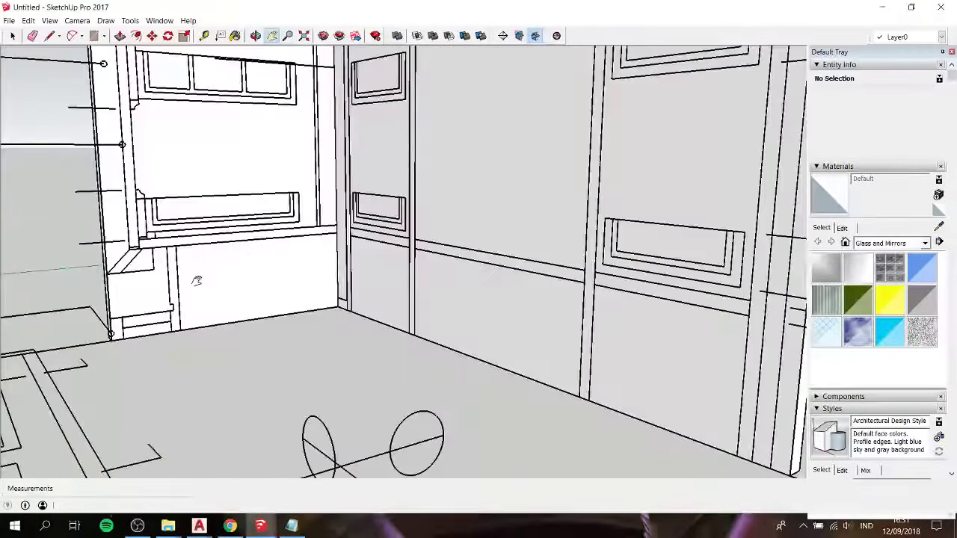
scroll(196, 269, up, 1)
key(l)
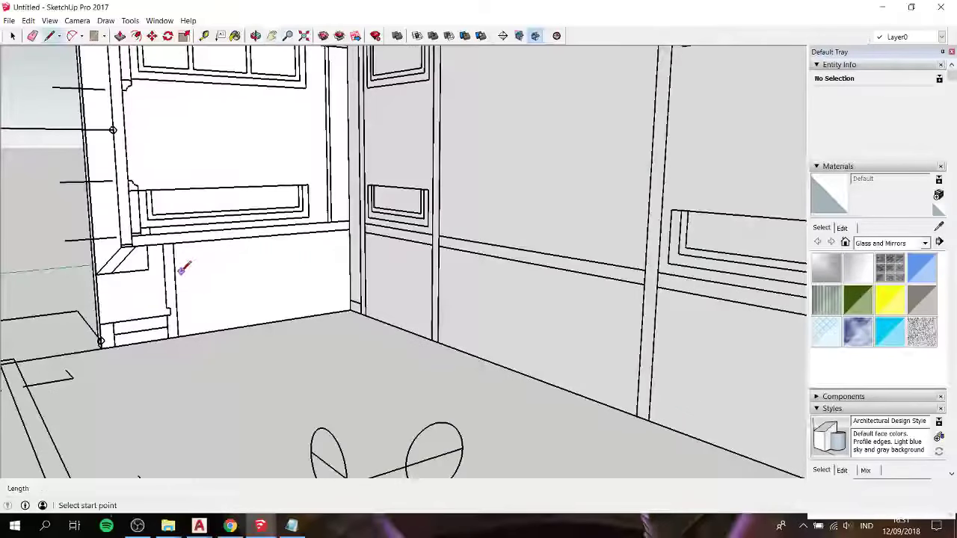
key(r)
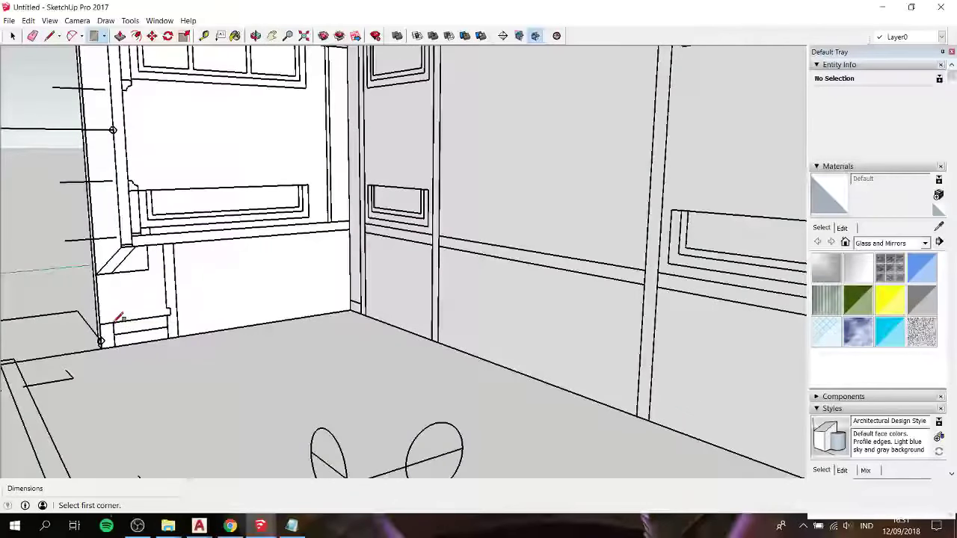
click(113, 326)
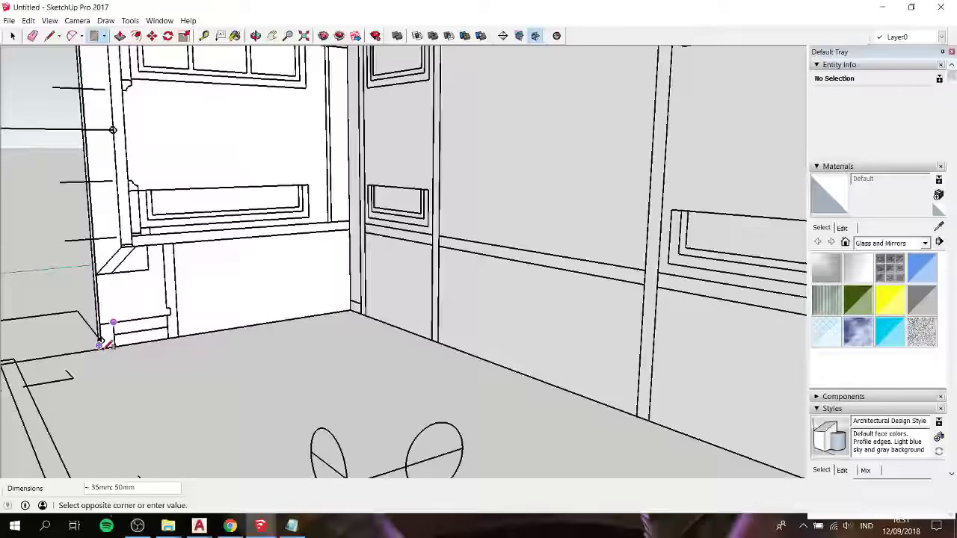
scroll(112, 349, up, 3)
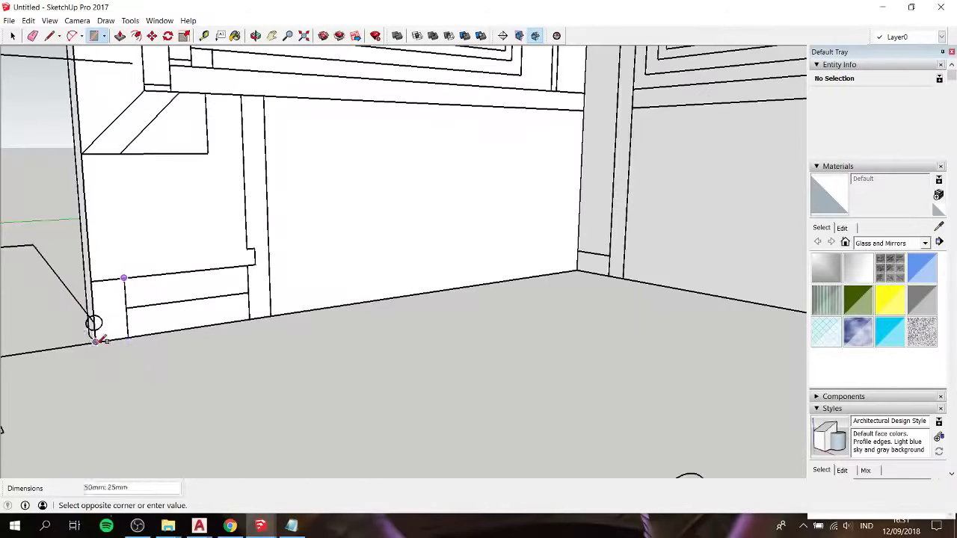
click(125, 281)
key(space)
Step: Select the new small rectangular face and its edges
key(r)
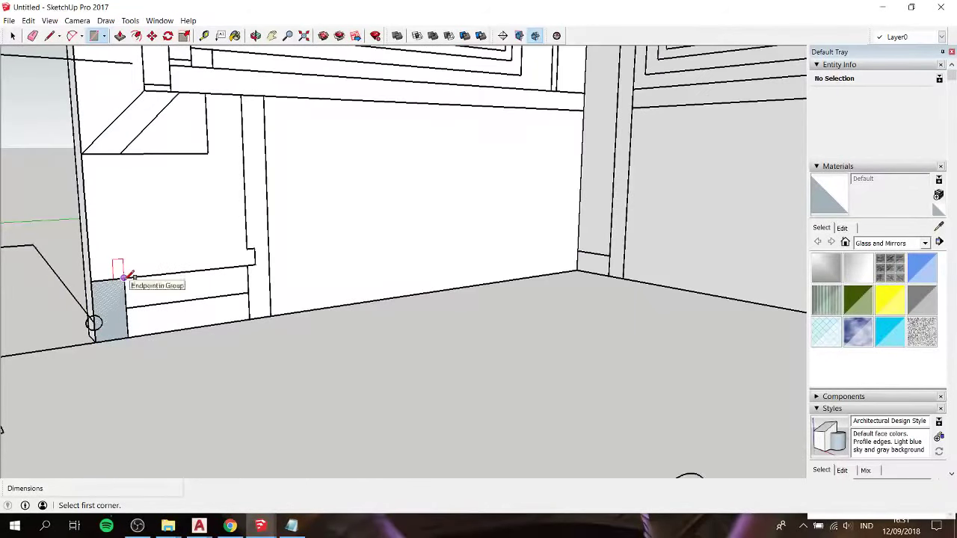
key(space)
double_click(110, 309)
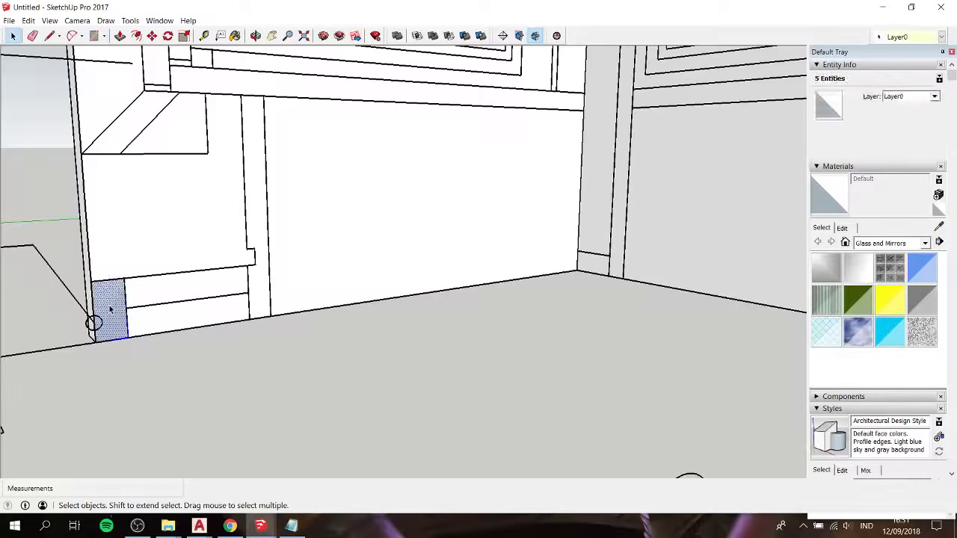
right_click(110, 309)
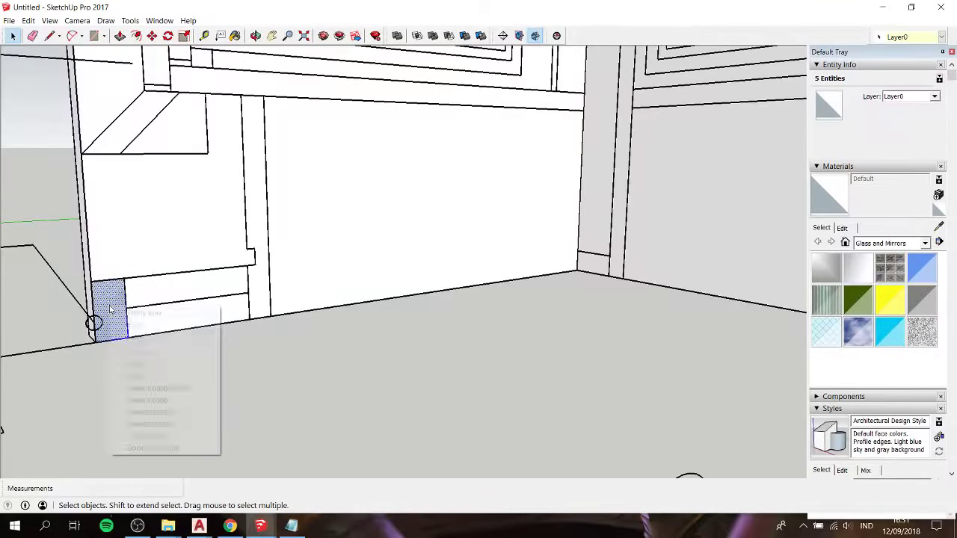
click(110, 298)
key(p)
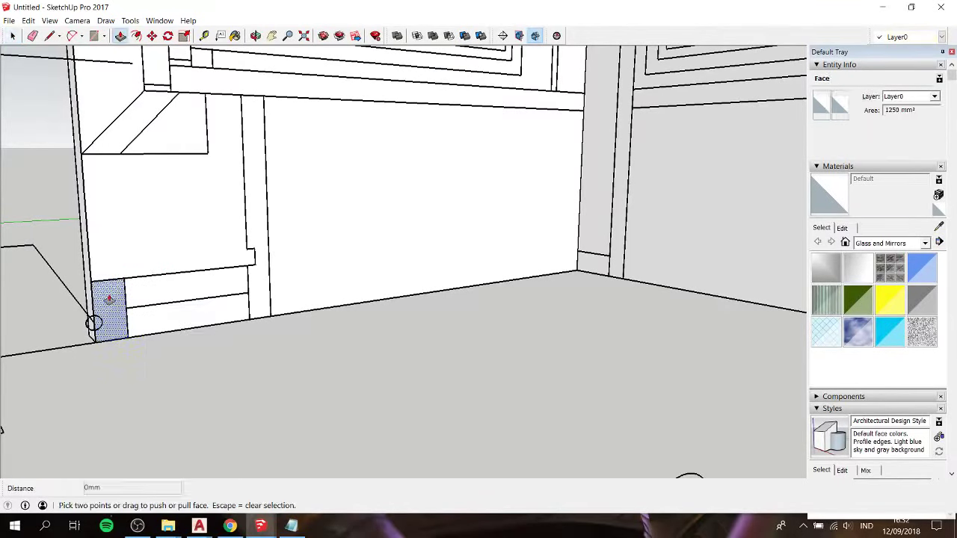
key(space)
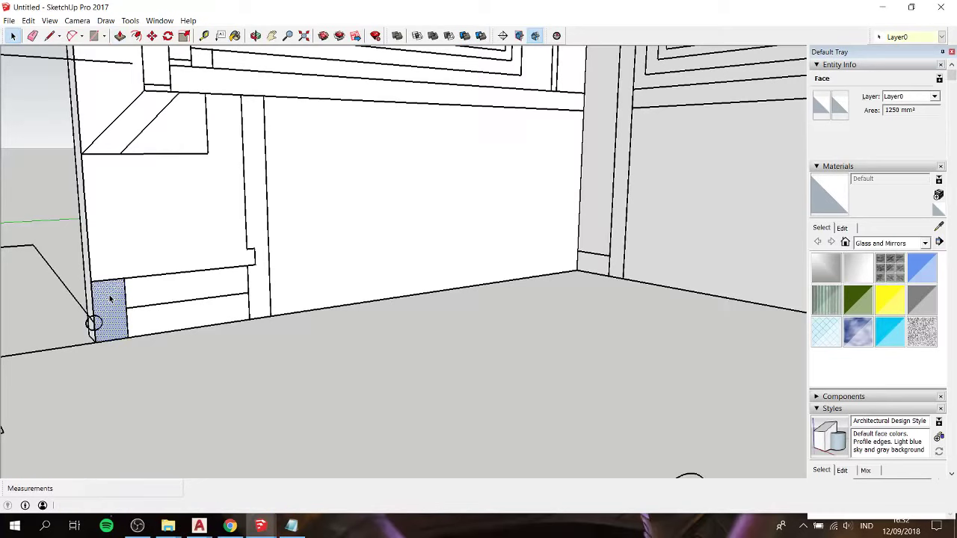
Step: Push/Pull the small face, then zoom out to see the whole model
key(p)
click(110, 298)
scroll(110, 298, down, 1)
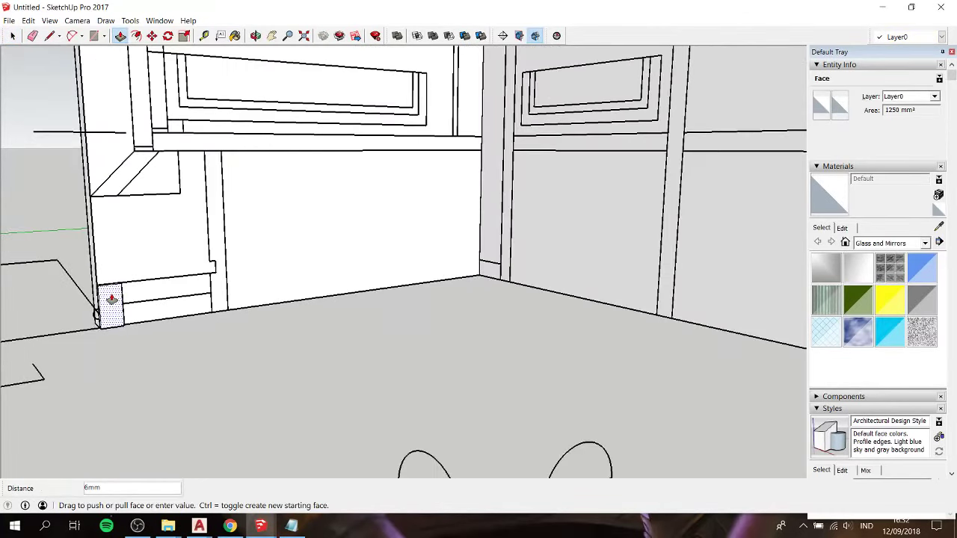
scroll(110, 299, down, 1)
scroll(110, 299, down, 1)
middle_drag(111, 296, 214, 322)
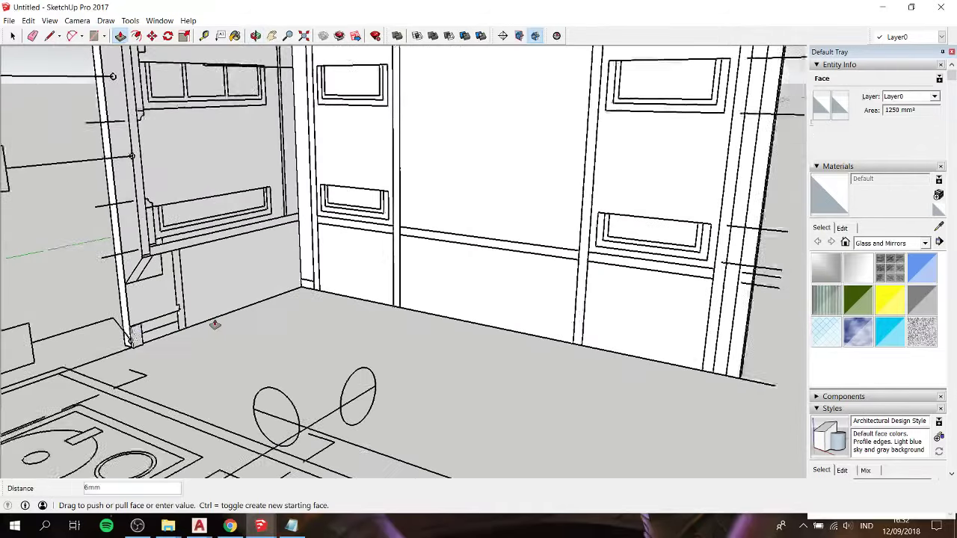
scroll(215, 324, down, 1)
scroll(215, 323, down, 1)
scroll(215, 324, down, 1)
scroll(215, 324, down, 1)
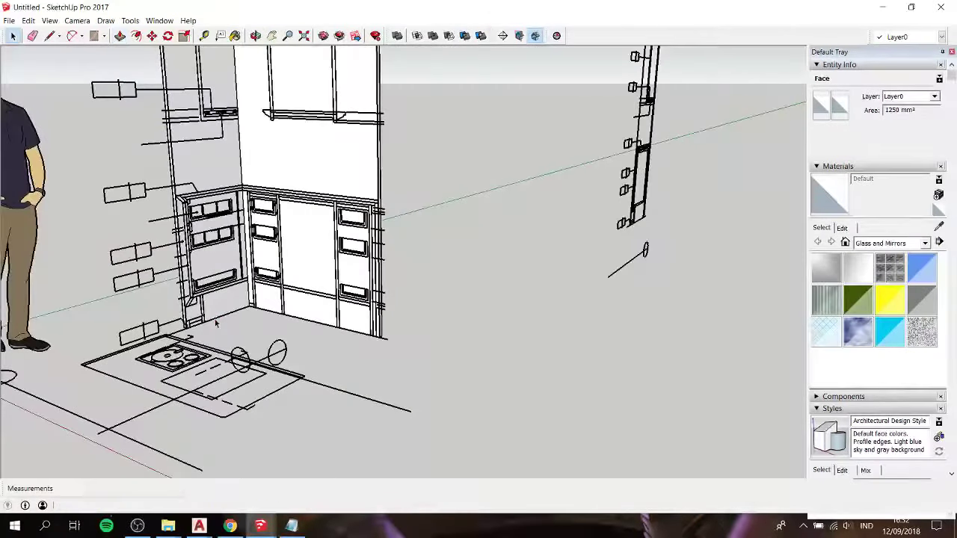
key(space)
scroll(216, 322, down, 1)
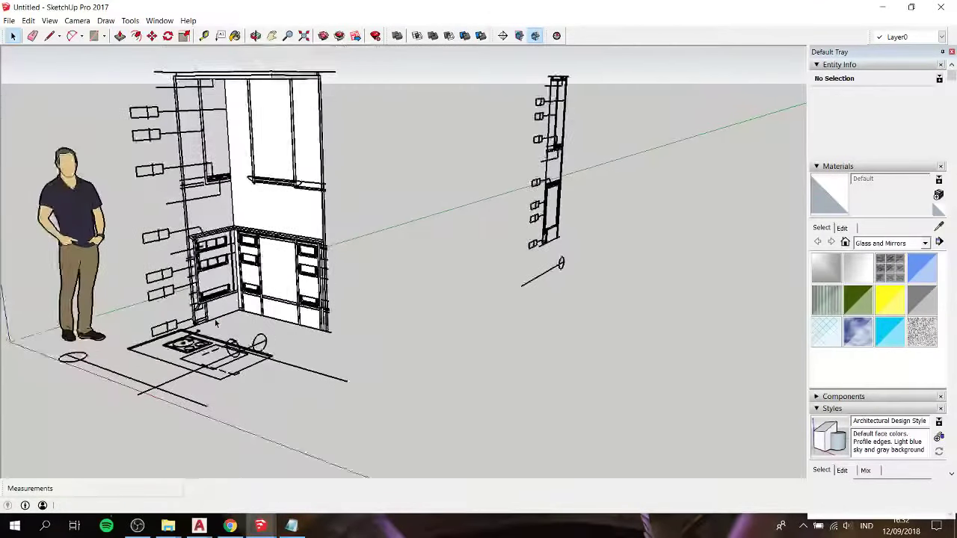
Step: Reveal all hidden geometry with Edit > Unhide > All
click(28, 20)
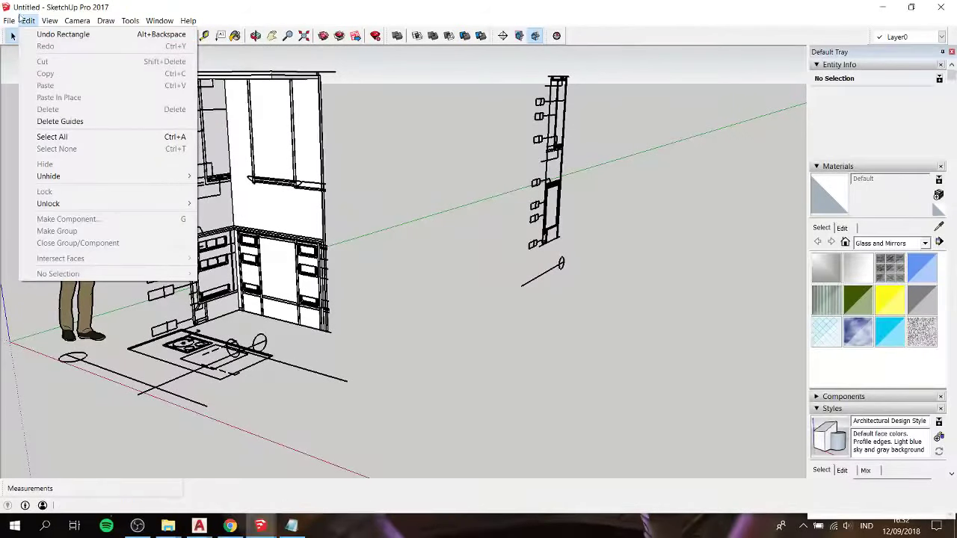
click(28, 20)
click(28, 20)
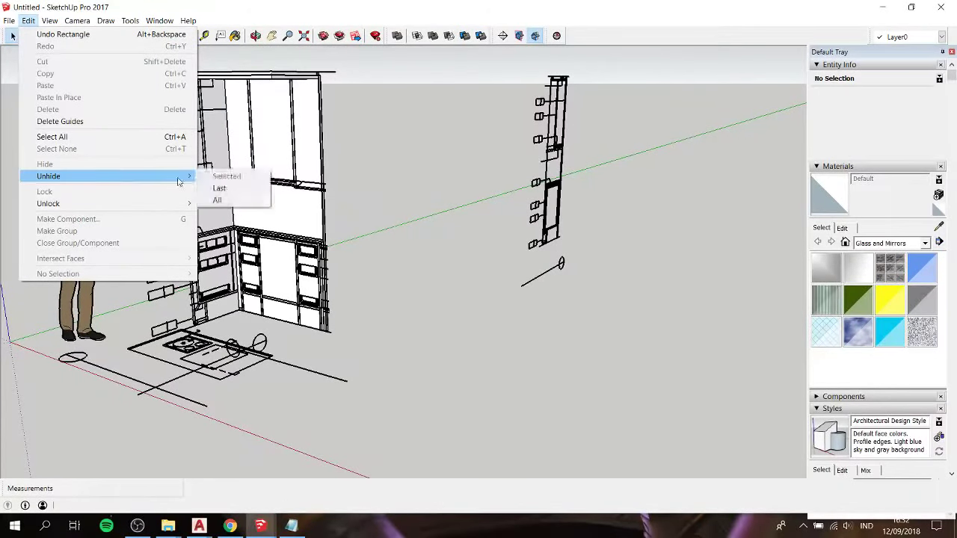
click(216, 200)
scroll(304, 225, up, 3)
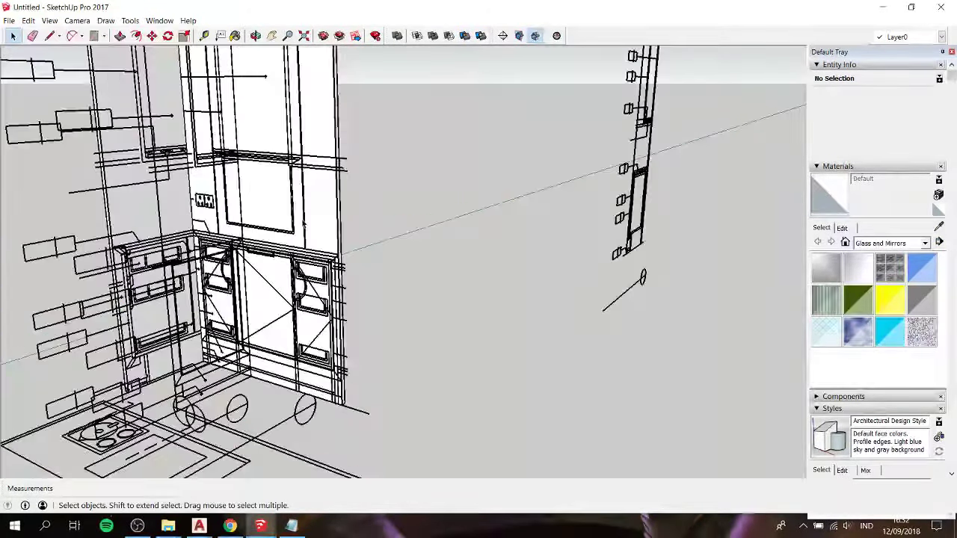
Step: Select the three cabinet elevation groups
click(303, 224)
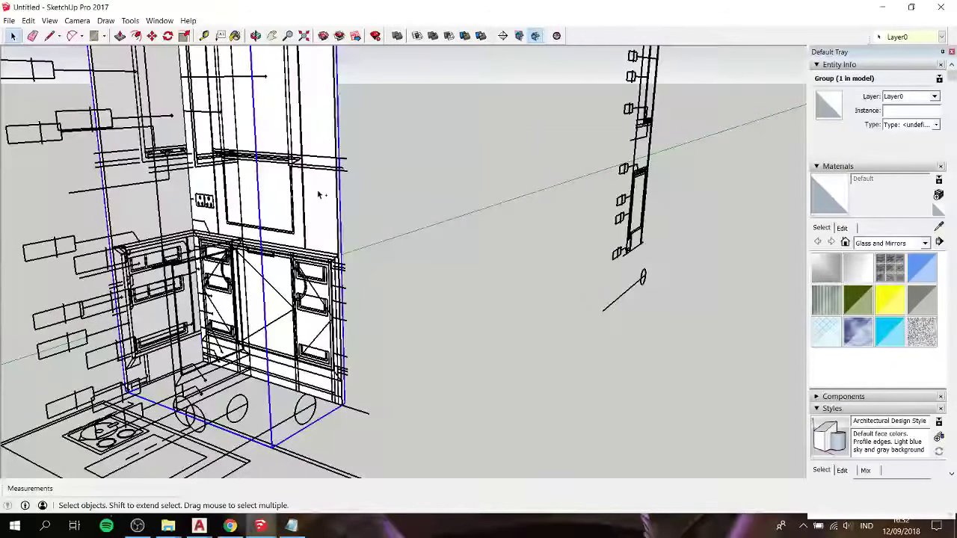
shift+click(349, 174)
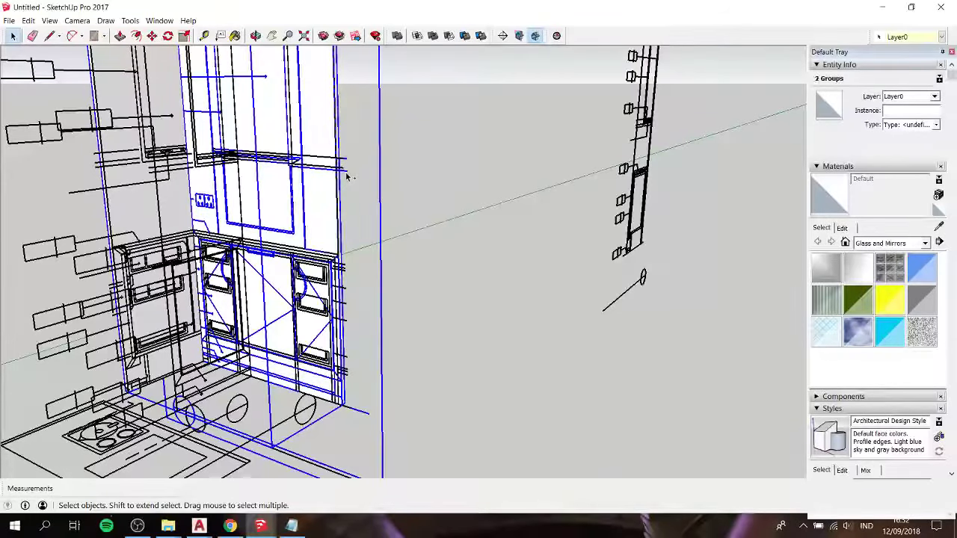
scroll(178, 269, up, 2)
shift+click(178, 268)
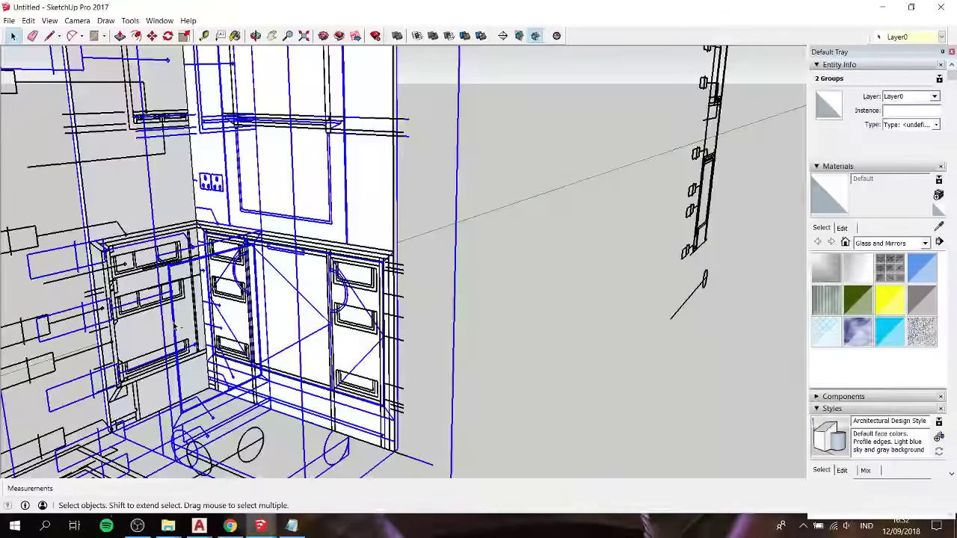
scroll(321, 338, down, 2)
scroll(321, 339, down, 2)
Step: Copy the three groups about 3177mm along the red axis to the second cabinet
key(m)
key(ctrl)
click(348, 323)
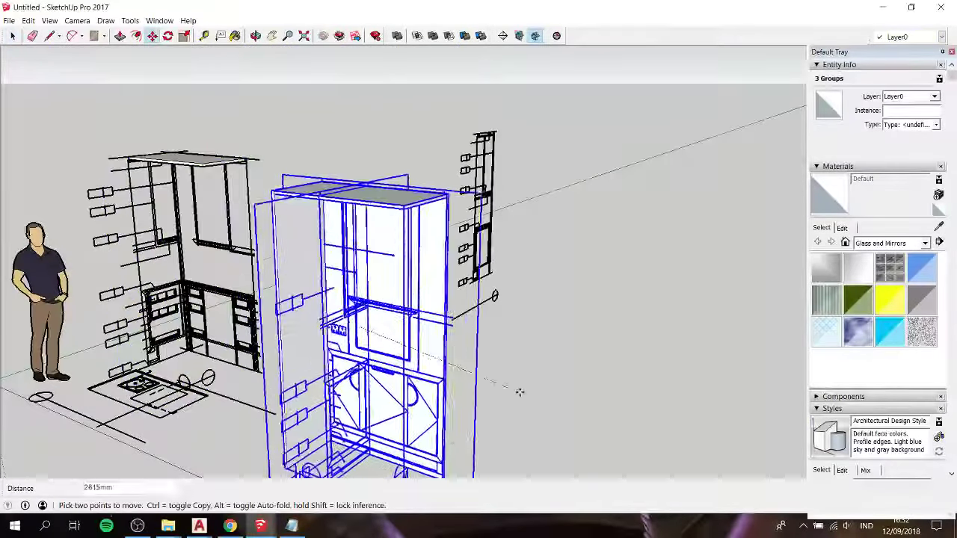
click(574, 374)
key(space)
click(288, 326)
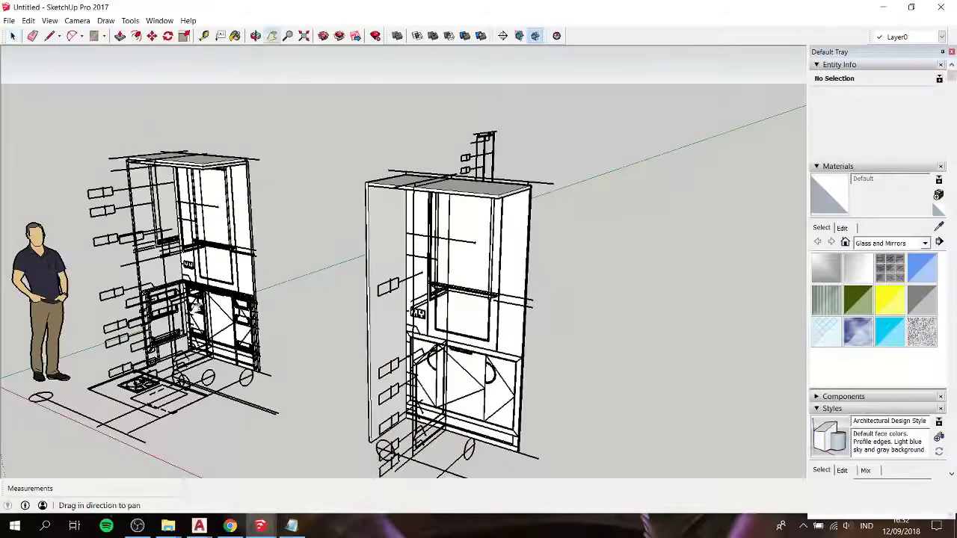
Step: Orbit around the cabinets, inspecting the front panel and side groups
scroll(288, 327, up, 5)
middle_drag(288, 327, 224, 314)
middle_drag(232, 271, 254, 230)
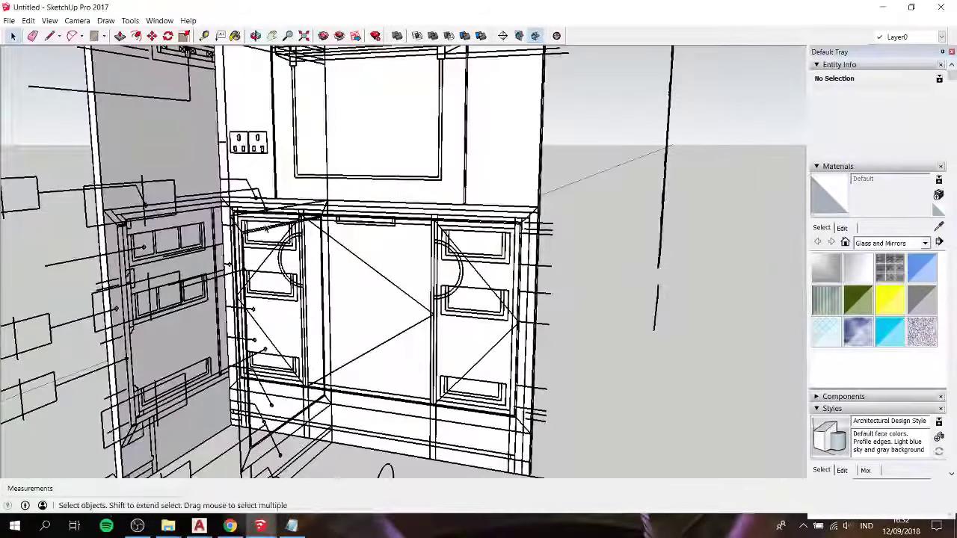
click(254, 231)
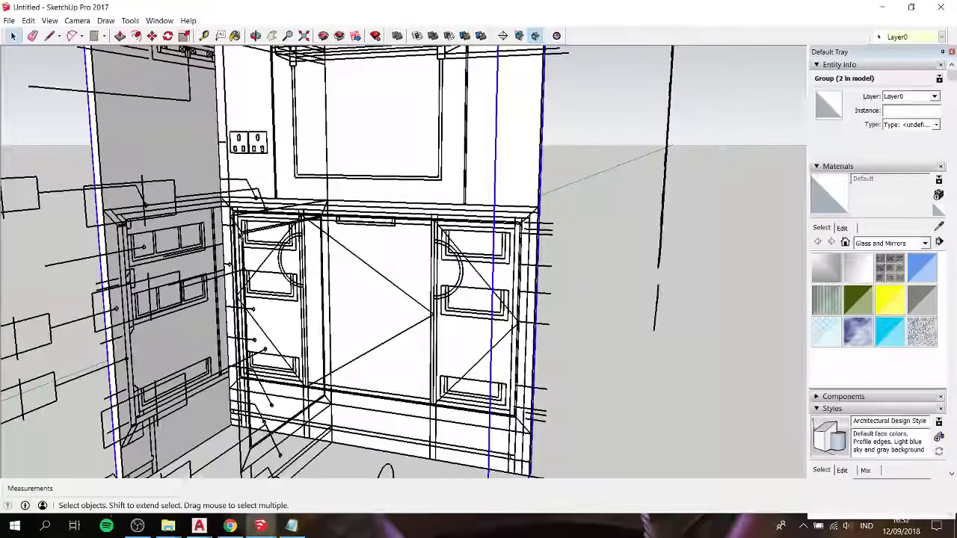
click(250, 228)
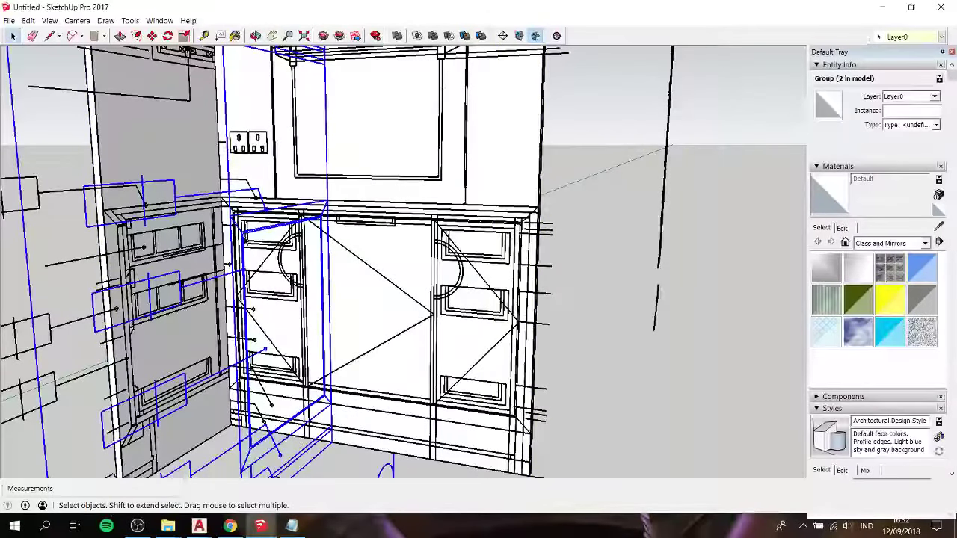
key(Escape)
middle_drag(419, 179, 458, 153)
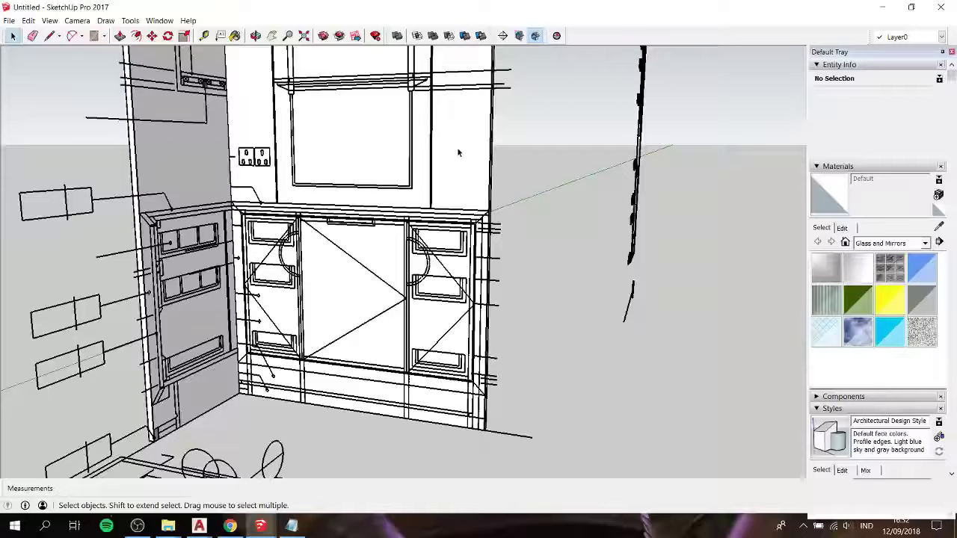
click(502, 71)
mouse_move(513, 97)
middle_down()
mouse_move(482, 214)
mouse_move(434, 177)
middle_up()
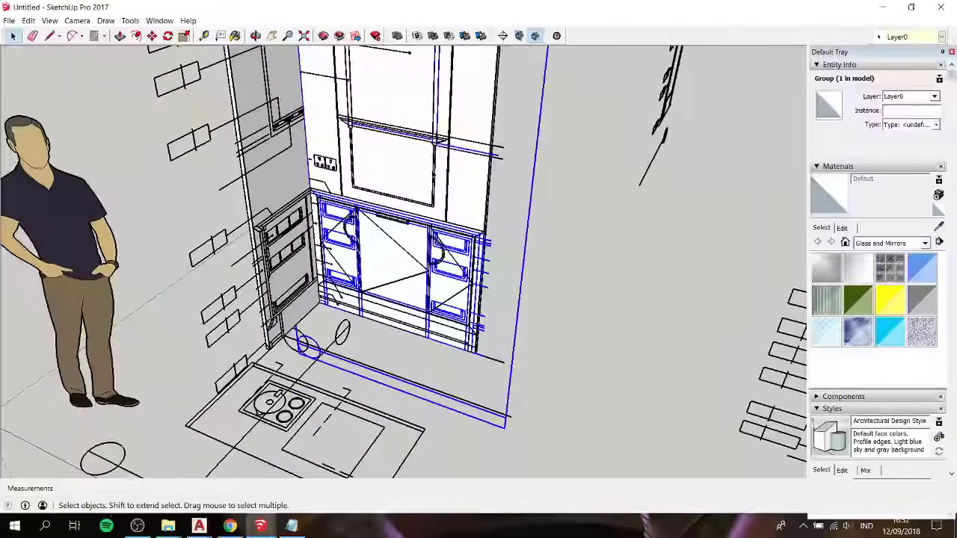
Step: Hide the elevation group covering the second cabinet's lower doors
click(434, 173)
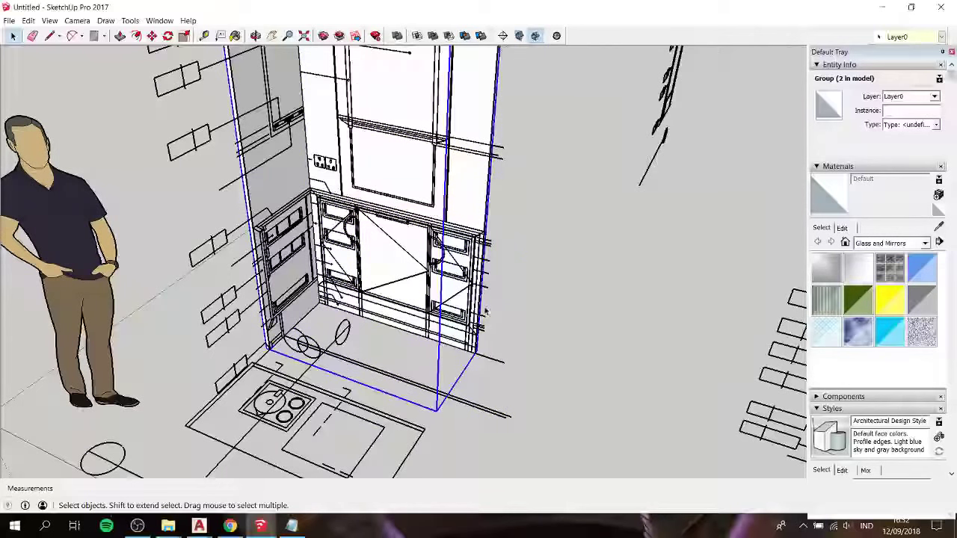
scroll(491, 239, down, 3)
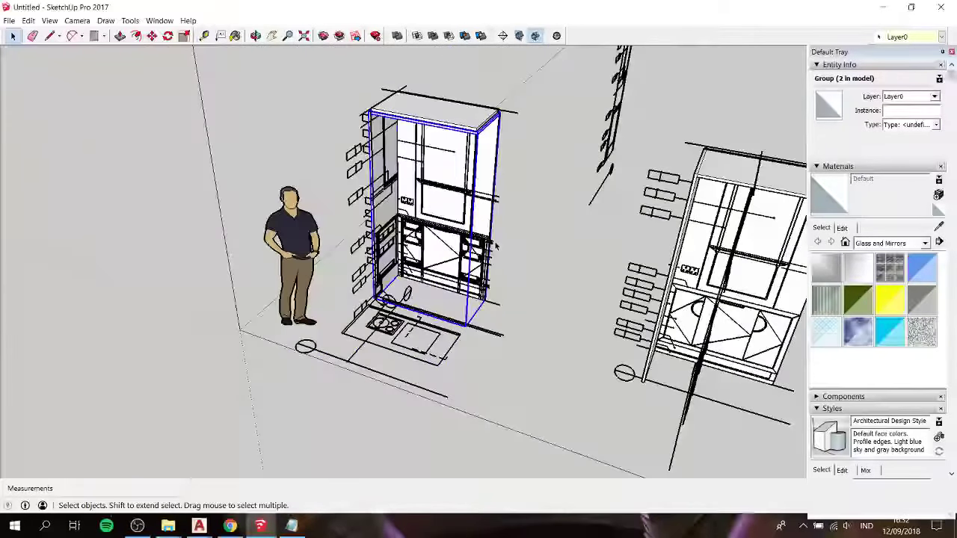
scroll(417, 172, up, 2)
scroll(418, 172, up, 3)
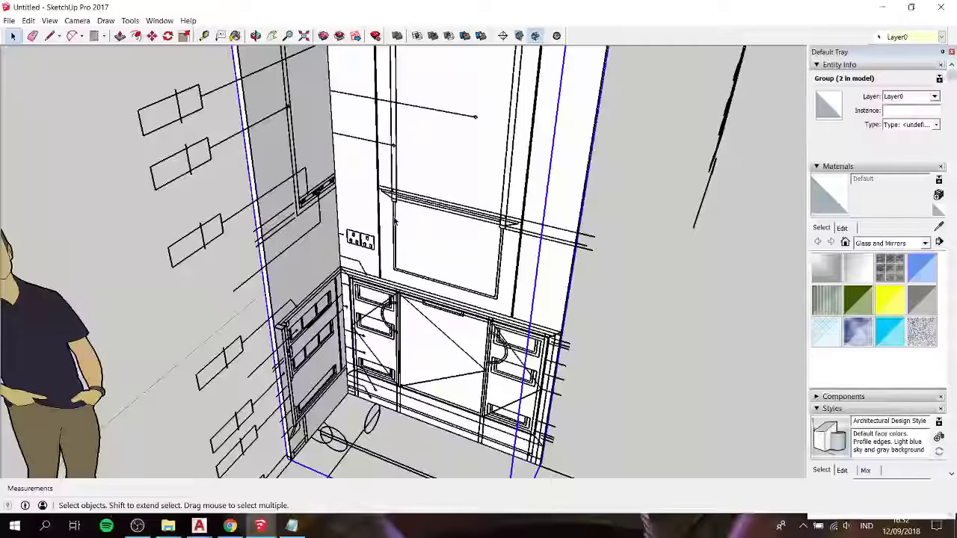
scroll(395, 221, up, 2)
scroll(367, 228, up, 2)
scroll(329, 235, up, 2)
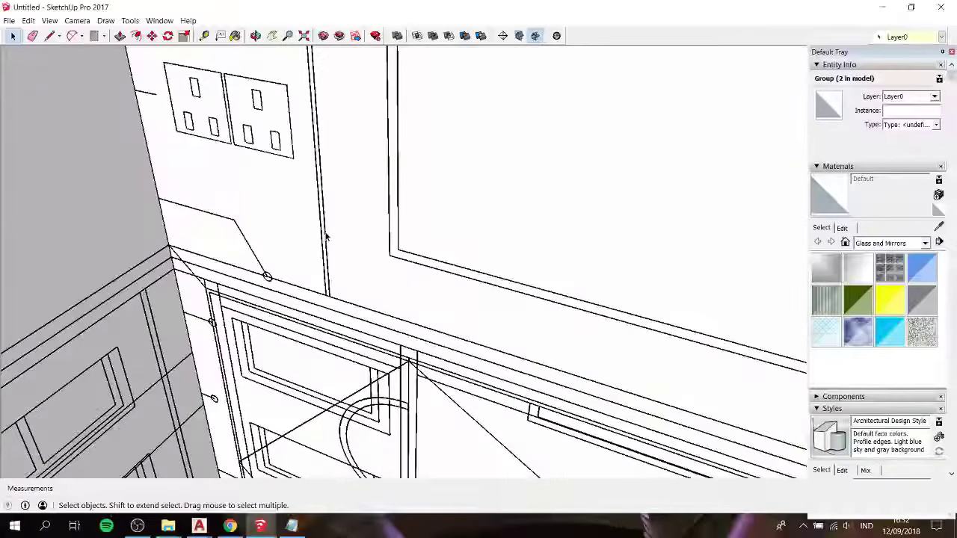
scroll(326, 238, down, 3)
scroll(373, 254, down, 2)
scroll(464, 284, up, 3)
scroll(505, 298, up, 3)
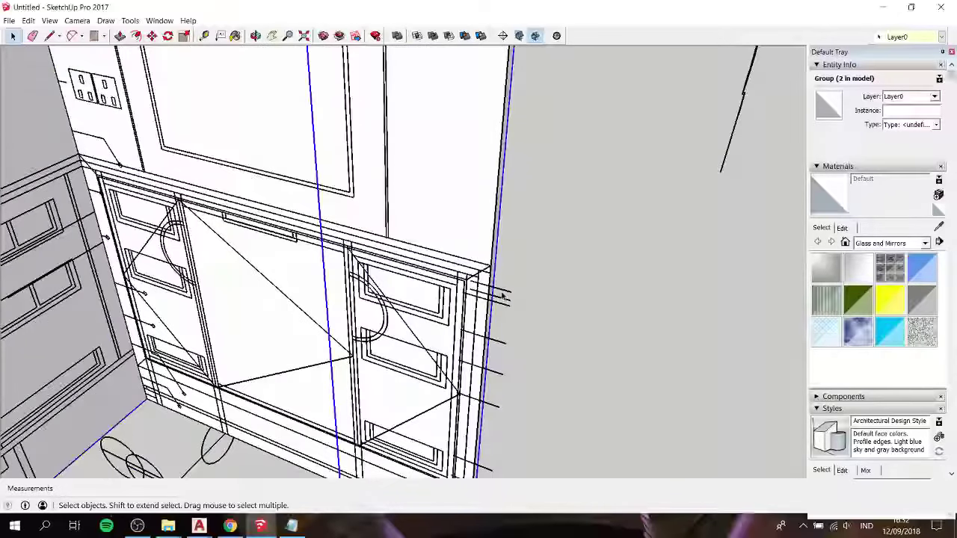
click(506, 298)
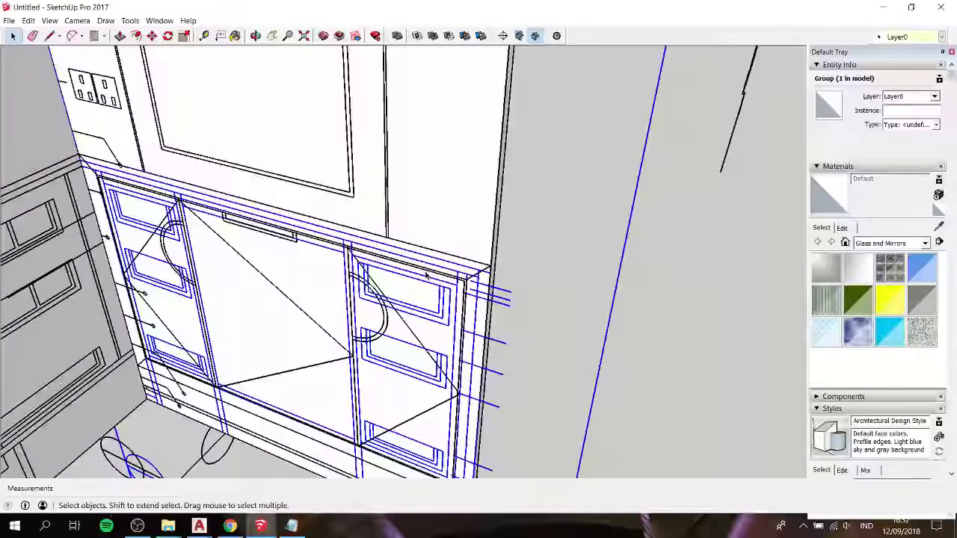
right_click(502, 298)
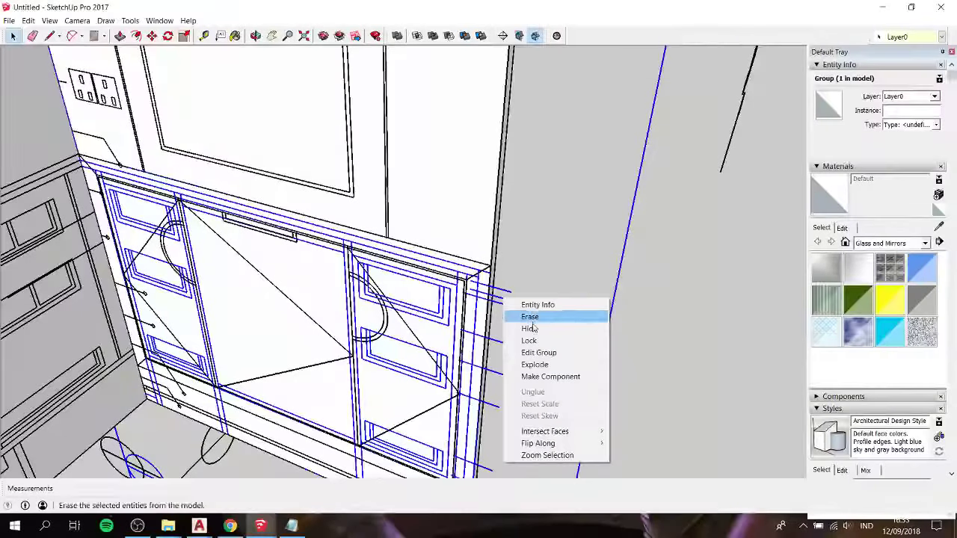
click(535, 331)
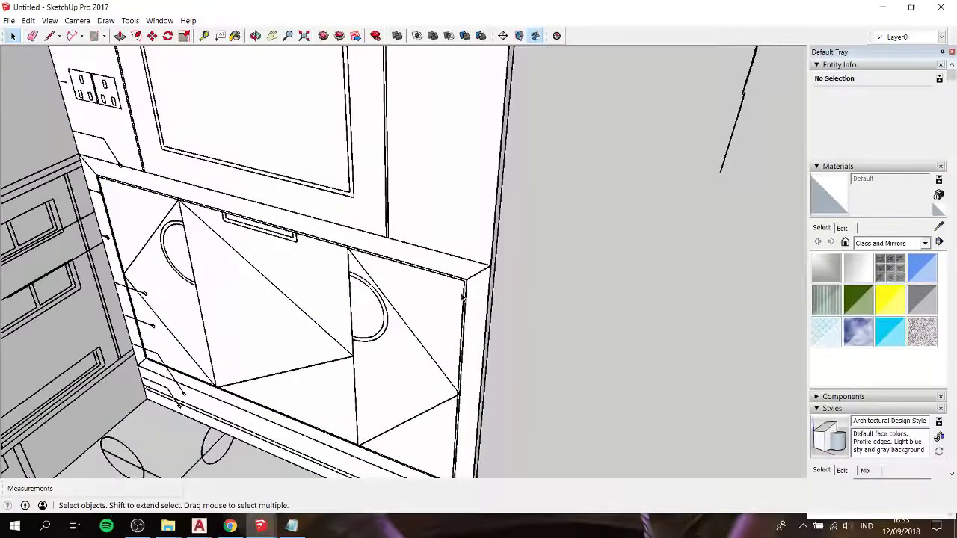
Step: Delete the tall elevation group from the cabinet
scroll(464, 283, down, 3)
scroll(499, 225, down, 2)
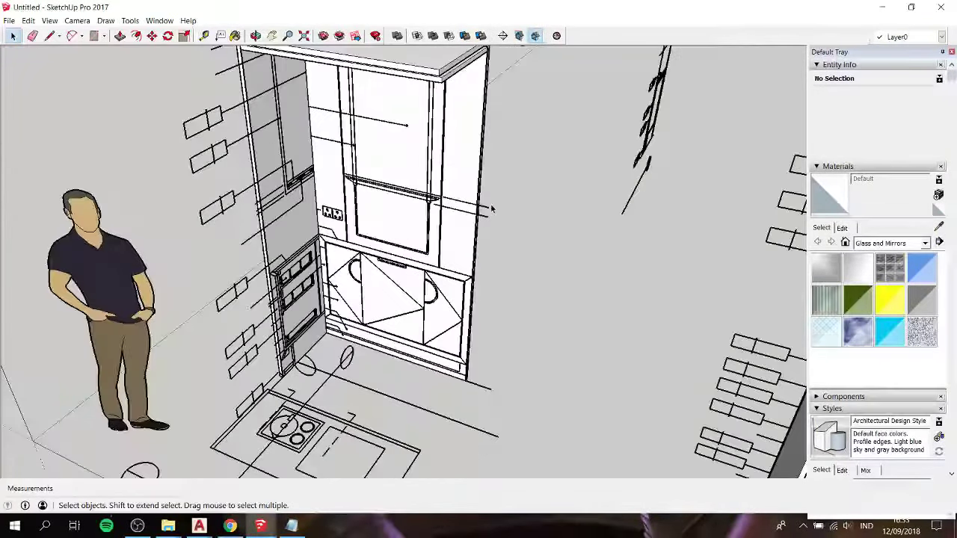
click(486, 209)
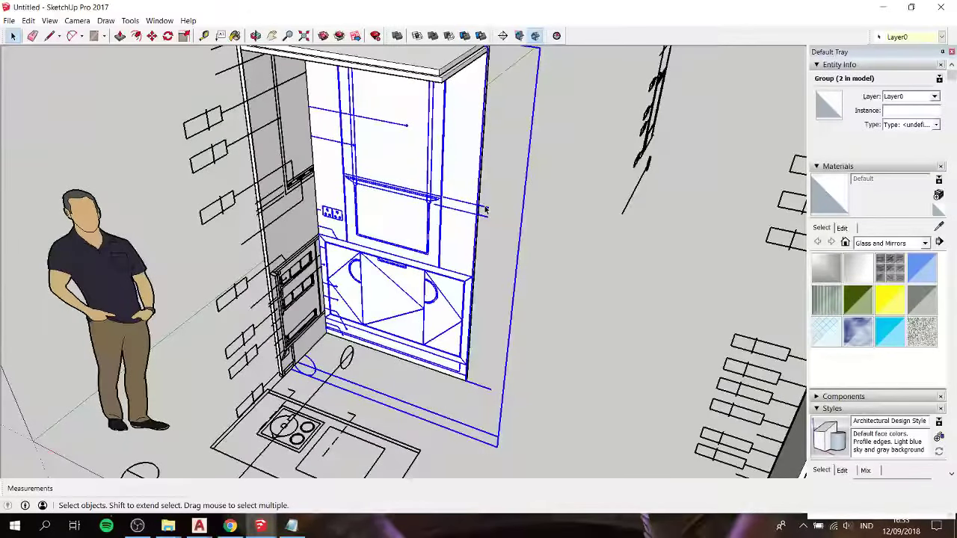
key(Delete)
Step: Unhide all hidden geometry and orbit to face both cabinets from the front
click(28, 20)
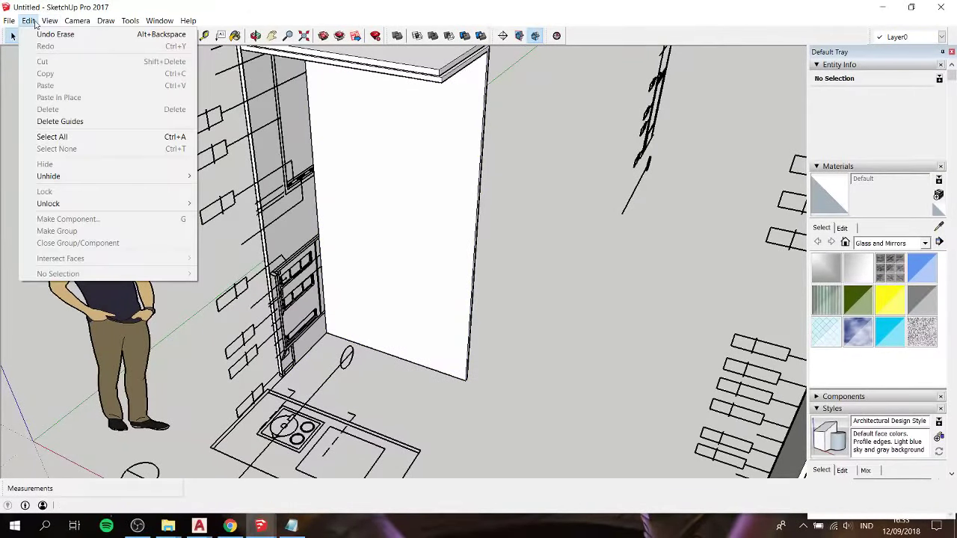
click(224, 200)
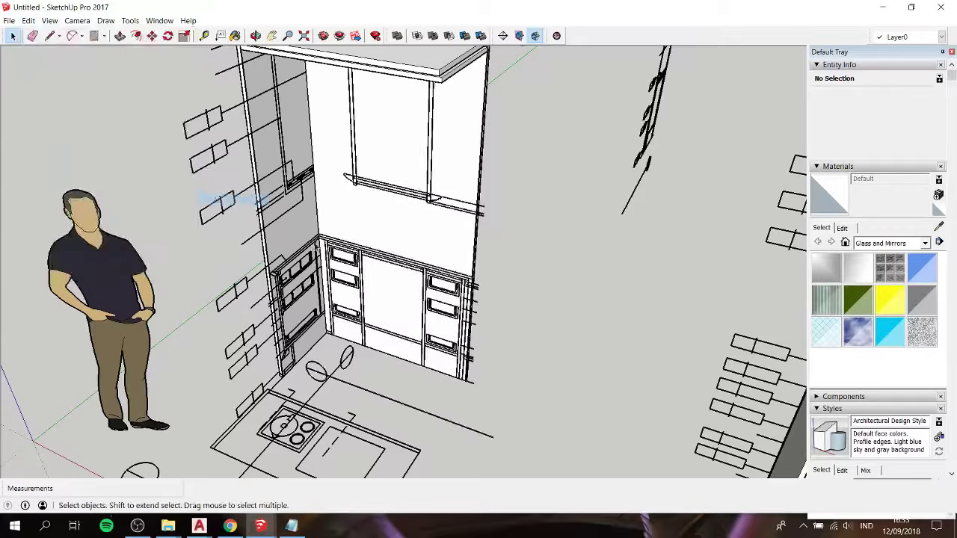
shift+middle_drag(524, 293, 316, 261)
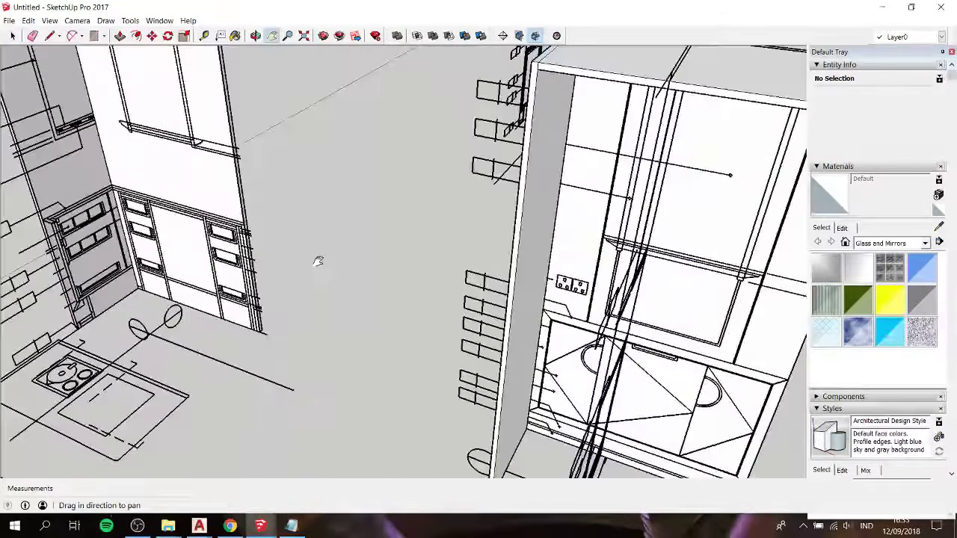
middle_drag(377, 294, 419, 300)
middle_drag(211, 207, 376, 269)
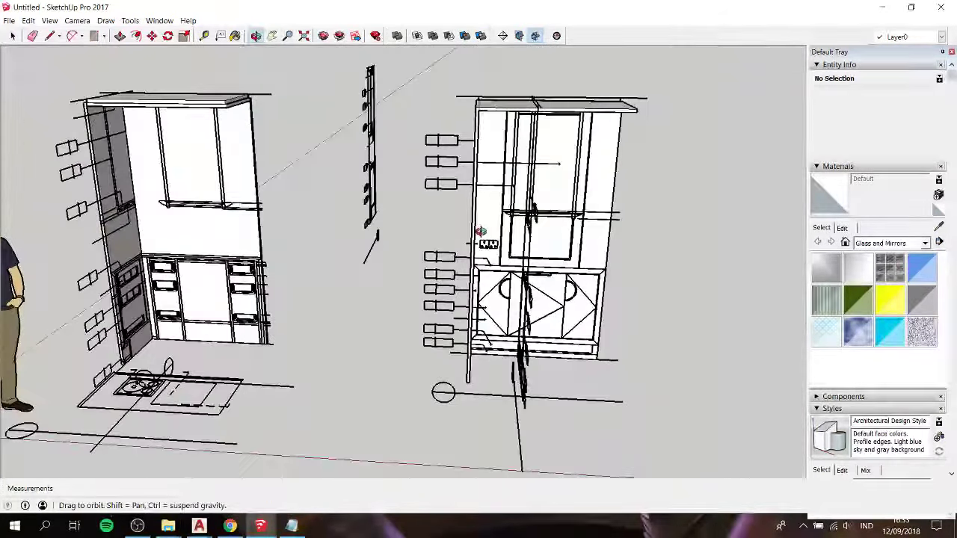
Step: Write notes on the two minibar approaches, starting a new line with 'the left one'
click(291, 526)
text(i just c)
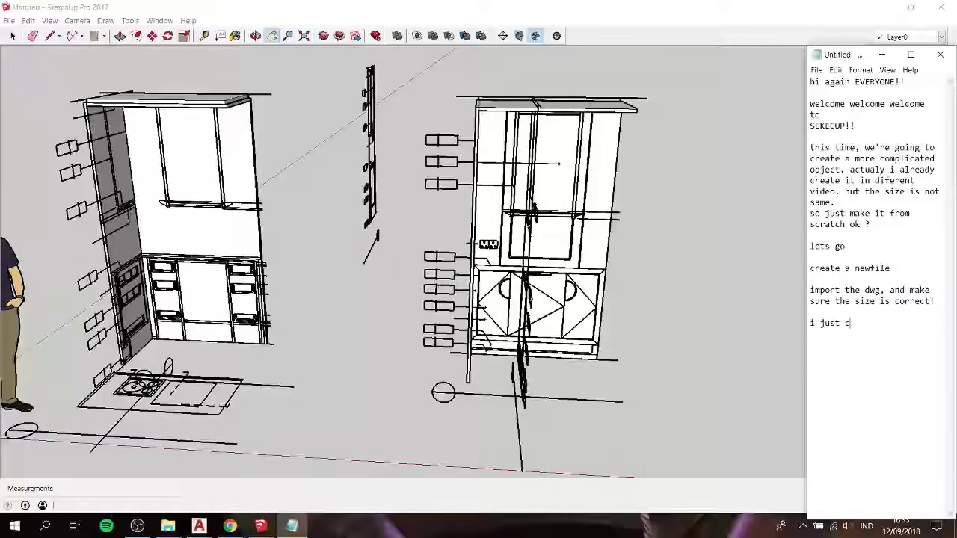
text(reate)
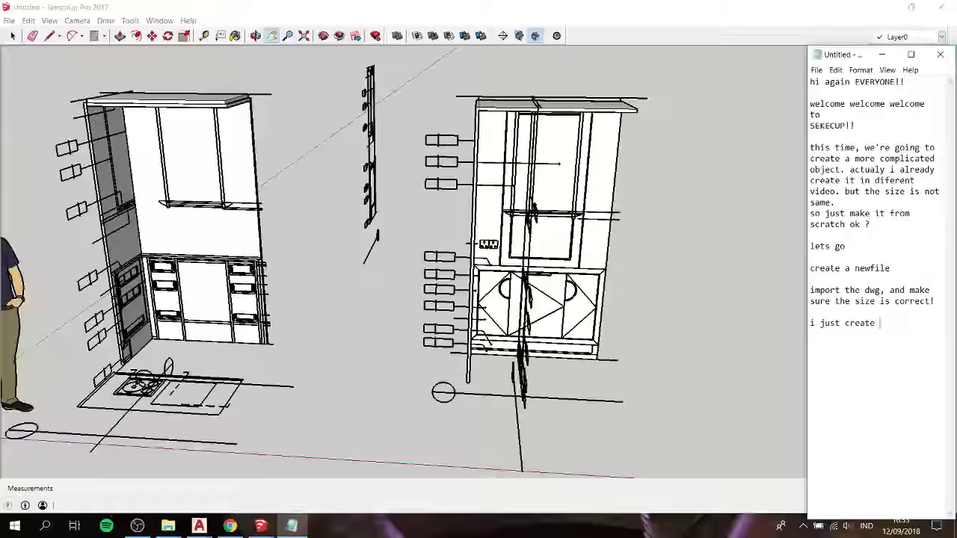
text(wo)
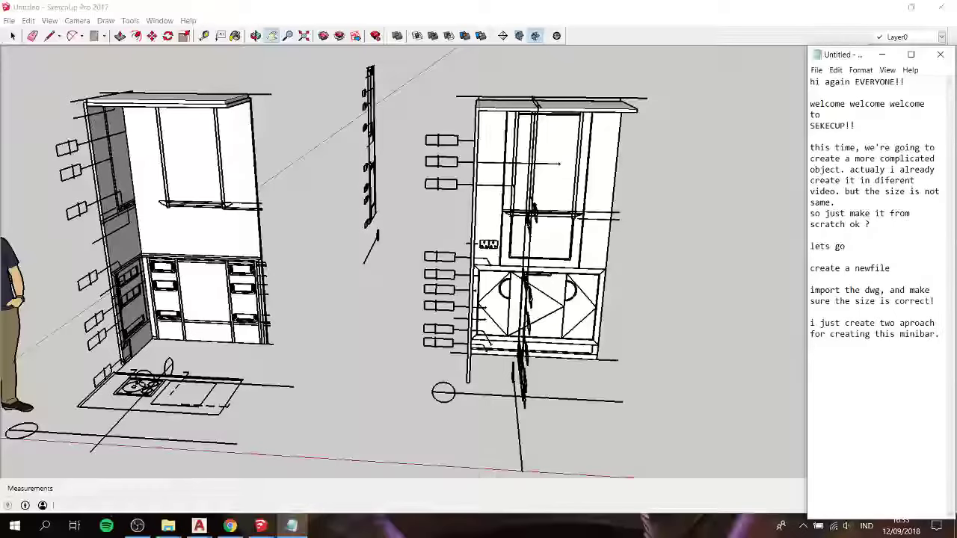
key(Return)
key(Return)
text(the left )
text(one is for inside)
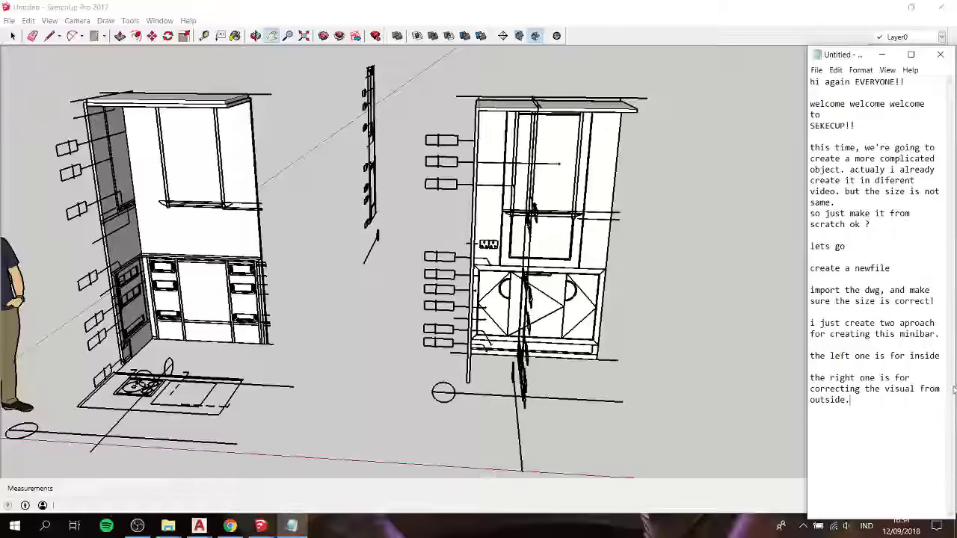
Step: Return to the SketchUp model and frame the lone side elevation beside the right cabinet
click(708, 323)
middle_drag(708, 323, 331, 231)
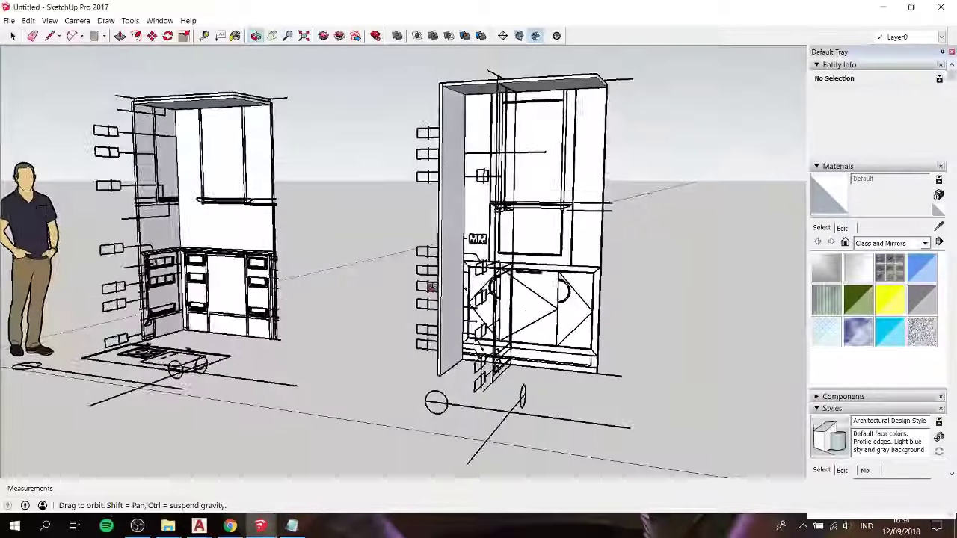
shift+middle_drag(430, 287, 432, 287)
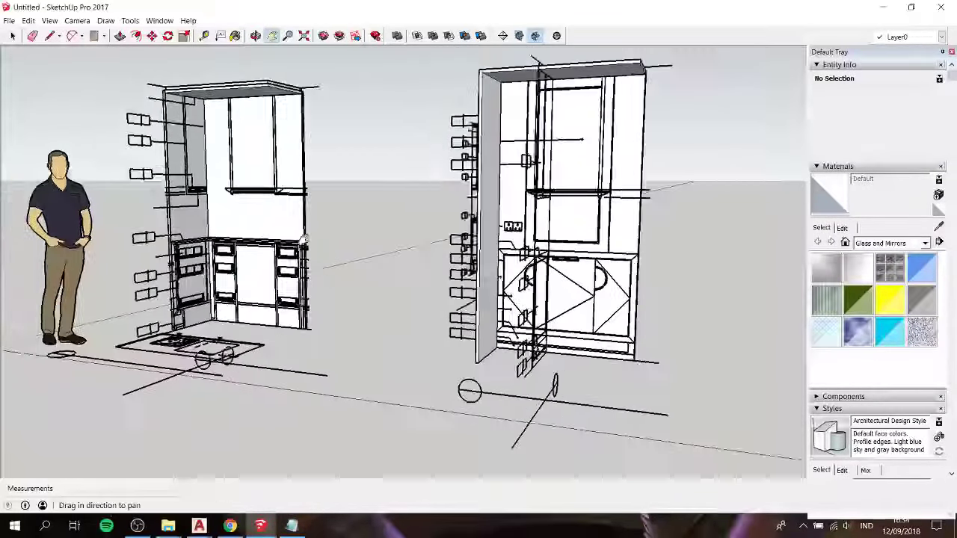
scroll(231, 286, up, 3)
scroll(231, 287, up, 2)
scroll(232, 286, up, 2)
scroll(232, 286, down, 3)
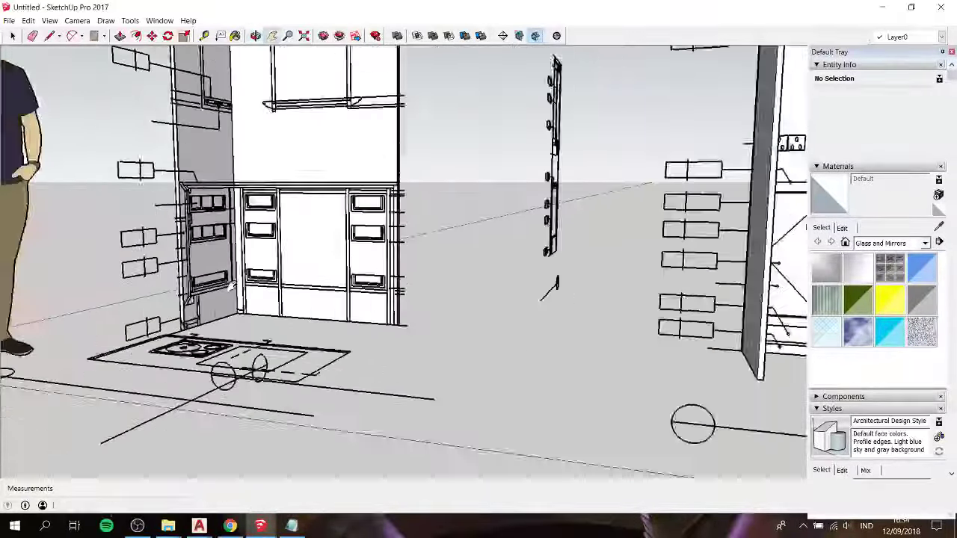
scroll(232, 286, down, 2)
middle_drag(231, 286, 394, 318)
scroll(394, 318, up, 3)
shift+middle_drag(267, 282, 267, 282)
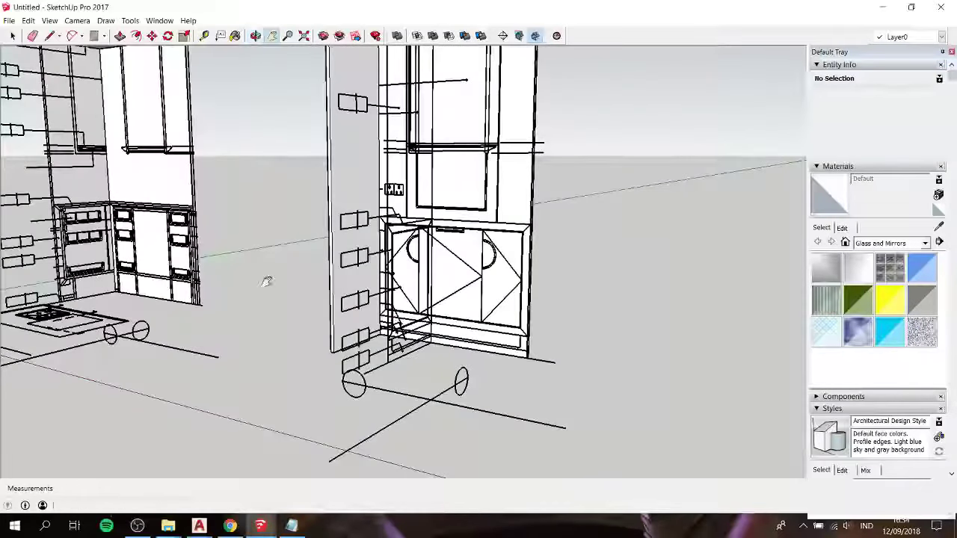
scroll(172, 262, up, 1)
scroll(171, 260, up, 3)
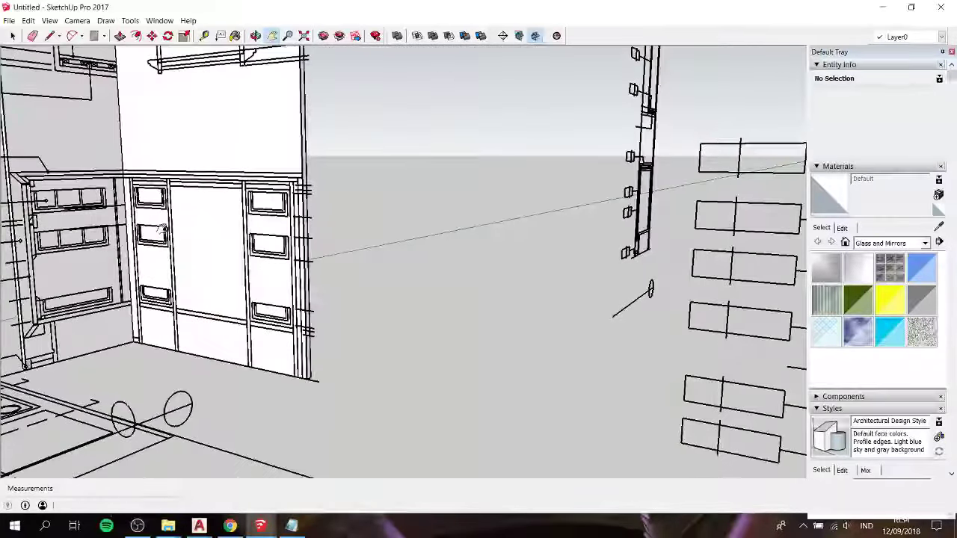
scroll(166, 257, down, 2)
scroll(444, 211, down, 2)
scroll(337, 277, up, 2)
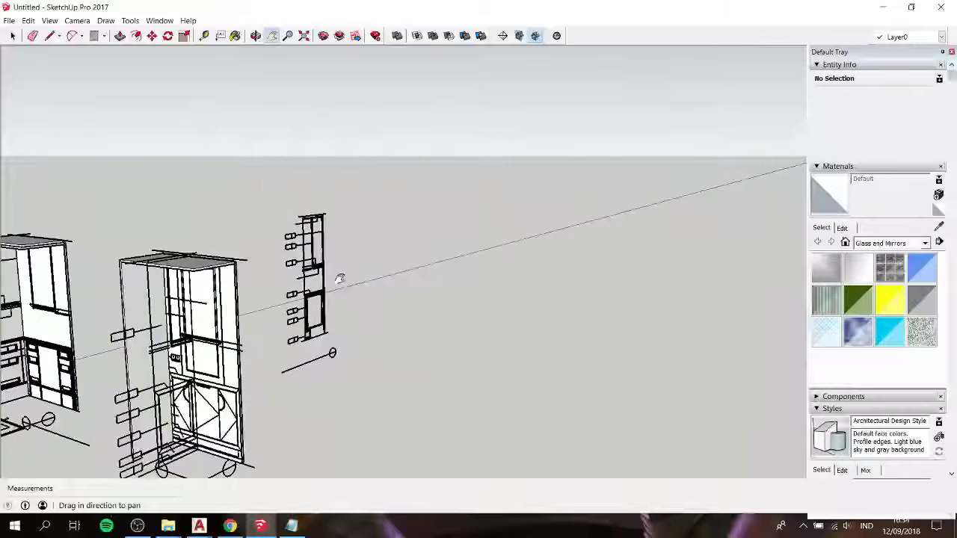
scroll(410, 310, up, 2)
scroll(409, 307, up, 2)
scroll(419, 299, up, 1)
Step: Select the separate side elevation group
key(space)
click(437, 287)
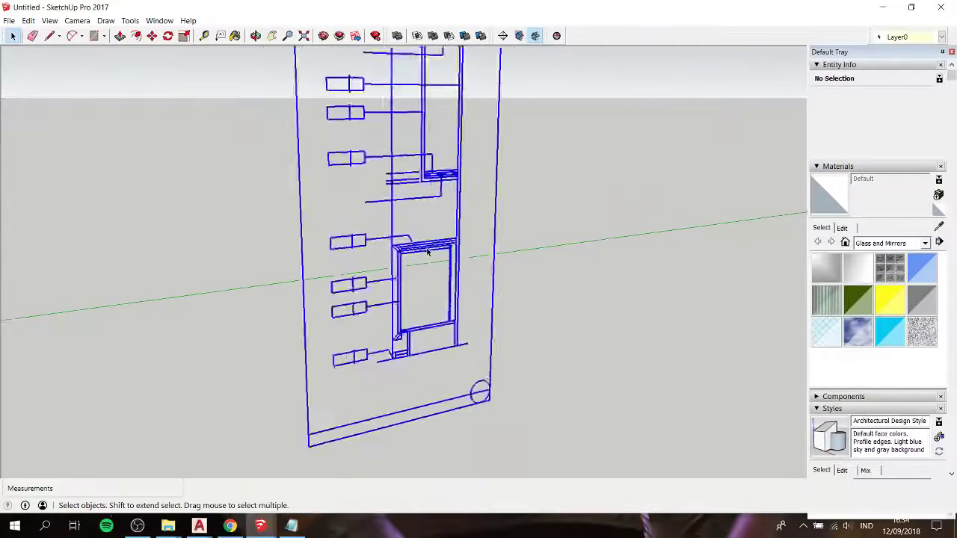
scroll(437, 287, down, 1)
scroll(436, 288, up, 2)
scroll(458, 337, up, 1)
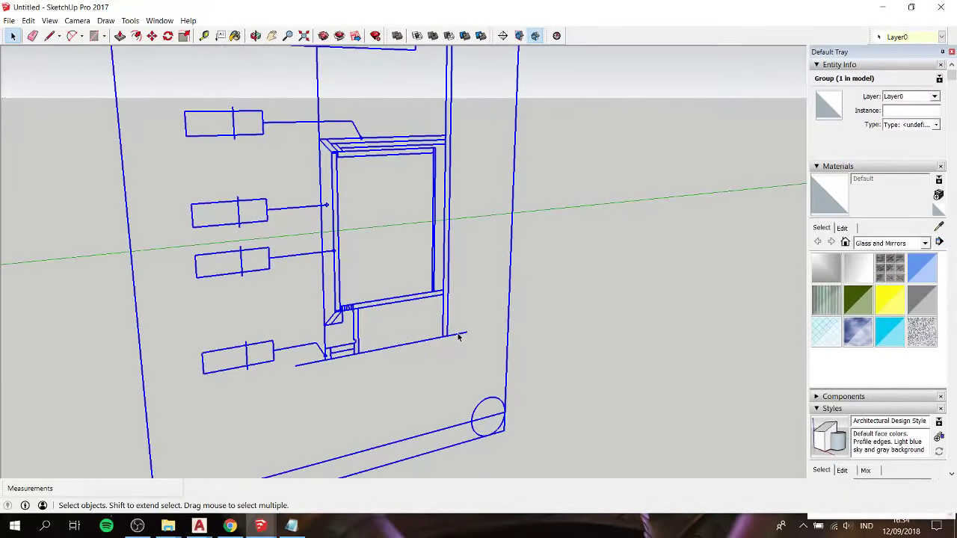
Step: Move the side elevation group across and place it against the left cabinet
key(m)
click(447, 335)
scroll(447, 335, down, 4)
scroll(447, 335, down, 3)
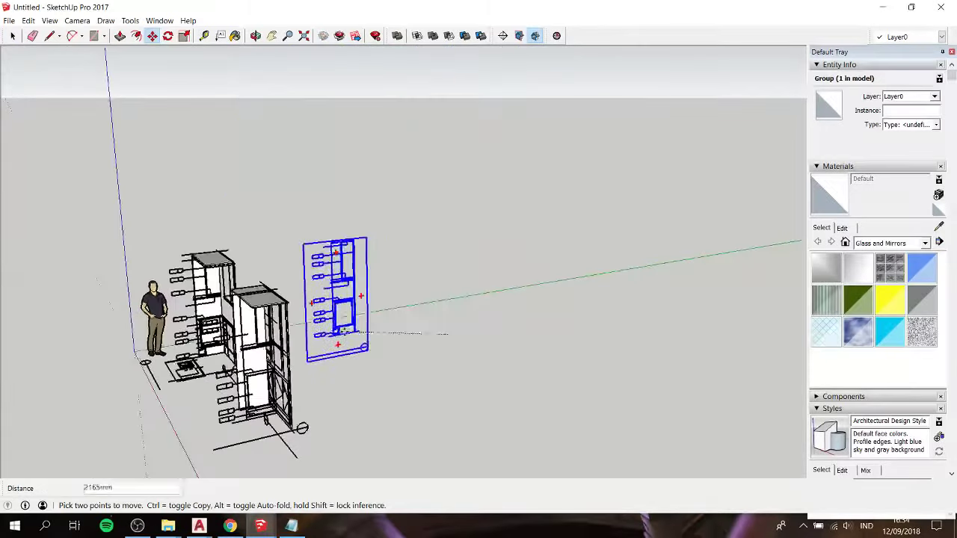
middle_drag(447, 335, 52, 354)
scroll(353, 264, up, 2)
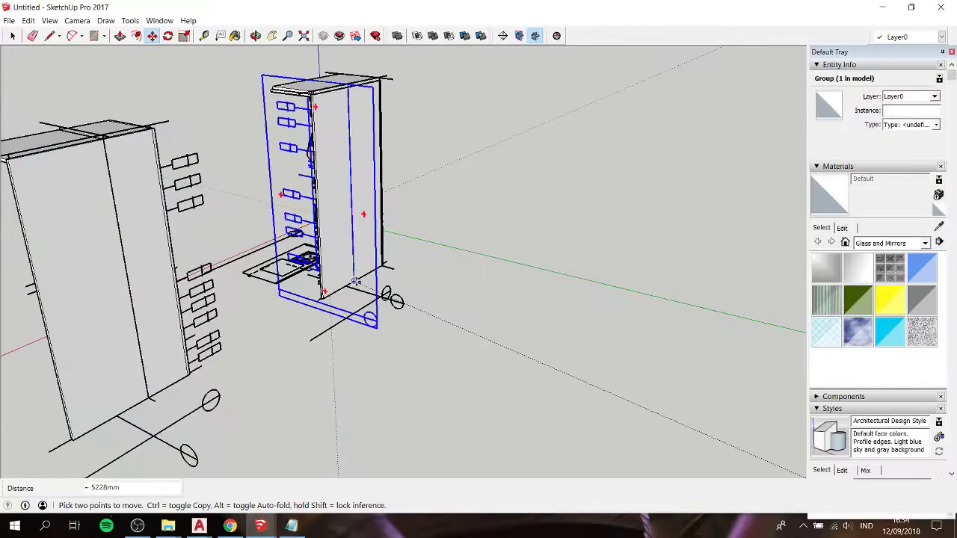
scroll(275, 235, up, 2)
scroll(404, 217, up, 2)
scroll(384, 222, up, 2)
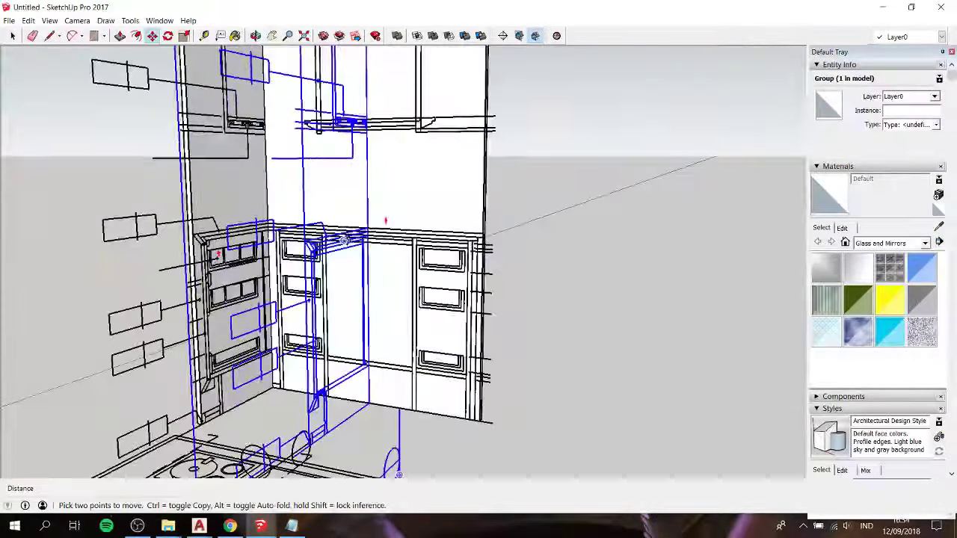
scroll(367, 249, up, 1)
scroll(368, 249, down, 3)
click(560, 231)
Step: Clear the selection and orbit to inspect the corner units
key(space)
click(560, 231)
mouse_move(560, 231)
middle_down()
mouse_move(391, 321)
mouse_move(409, 249)
mouse_move(434, 207)
mouse_move(491, 231)
mouse_move(508, 286)
middle_up()
scroll(391, 321, up, 1)
scroll(397, 299, up, 2)
scroll(308, 210, up, 2)
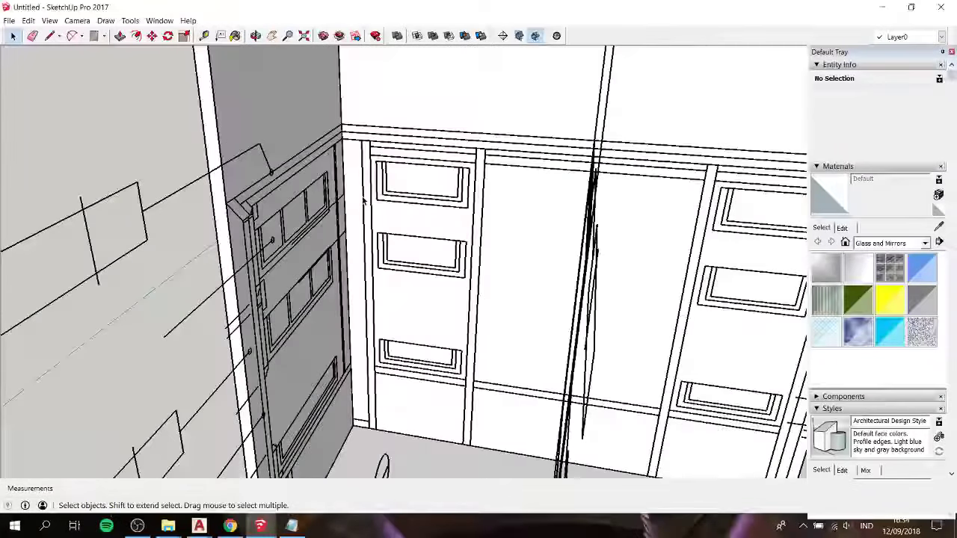
scroll(367, 202, down, 3)
scroll(419, 224, down, 2)
Step: Push/Pull the 1250 mm² floor-edge face into a plinth strip along the left cabinet base
scroll(486, 247, down, 2)
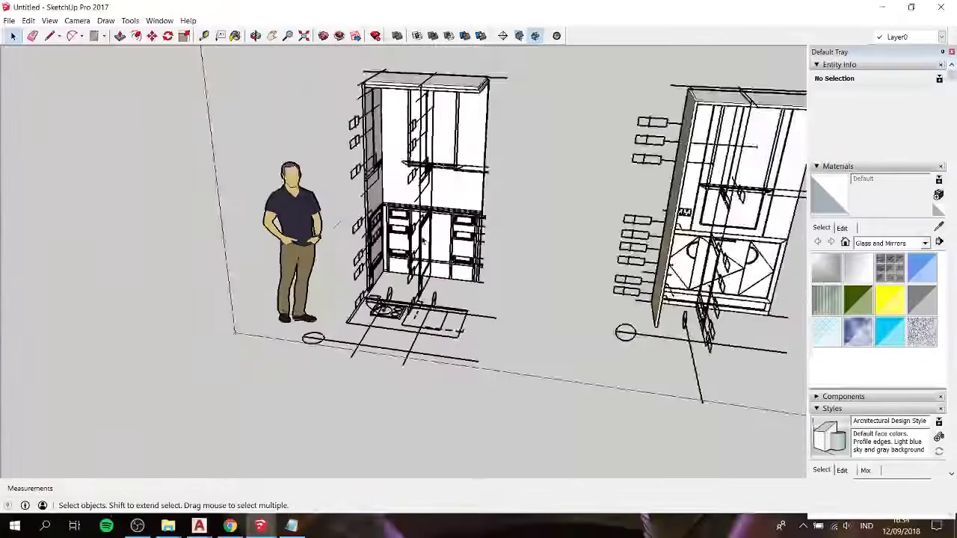
mouse_move(519, 262)
middle_down()
mouse_move(577, 267)
mouse_move(431, 246)
mouse_move(504, 198)
middle_up()
shift+middle_drag(337, 197, 344, 208)
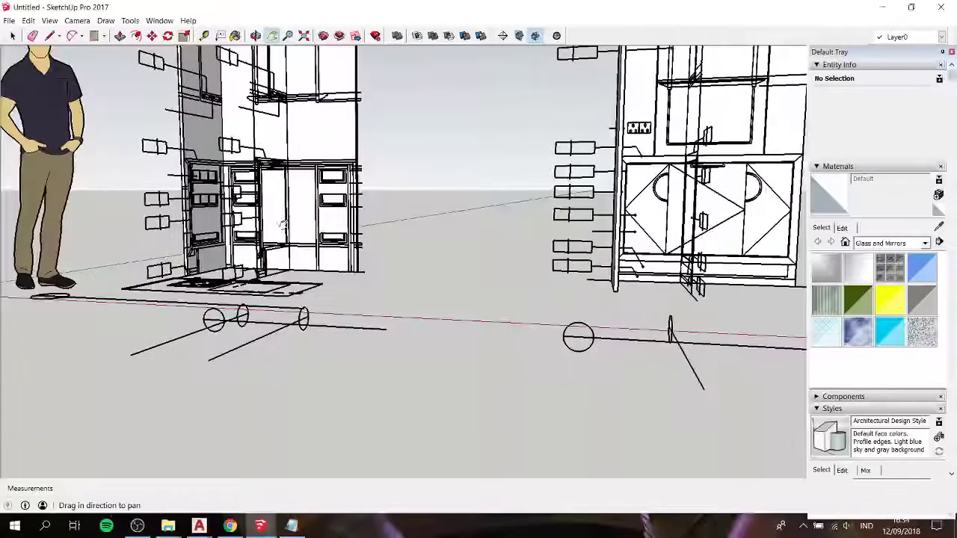
scroll(282, 260, up, 2)
scroll(237, 242, up, 2)
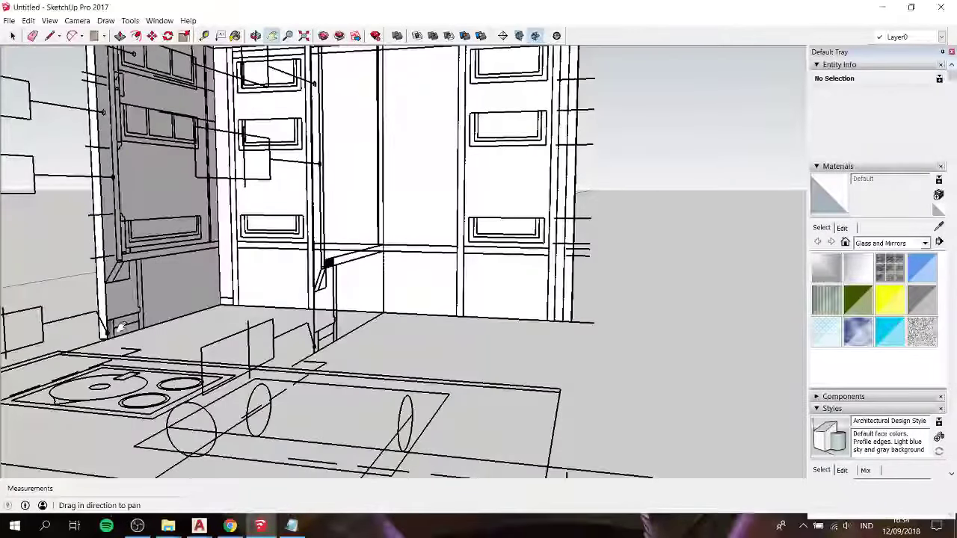
scroll(136, 327, down, 5)
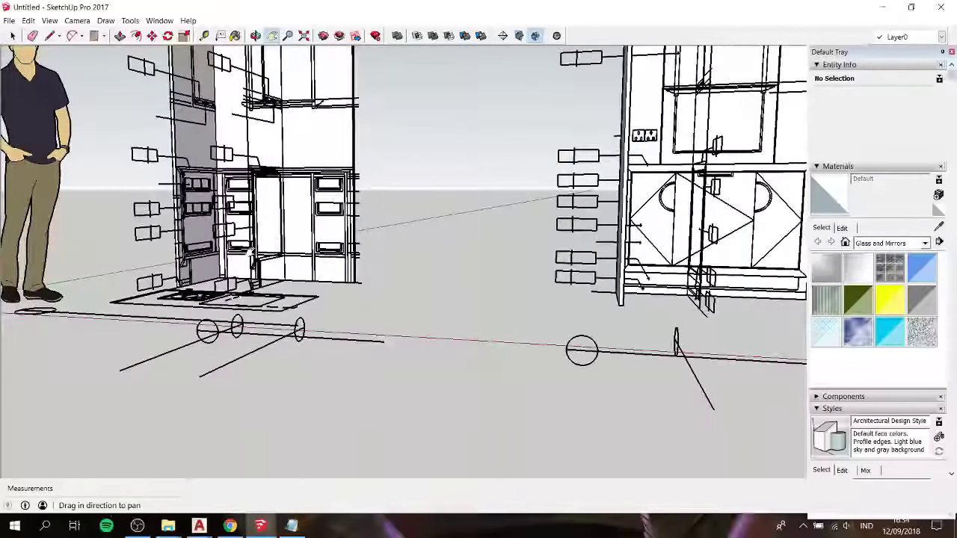
scroll(187, 284, up, 3)
scroll(187, 284, up, 3)
key(p)
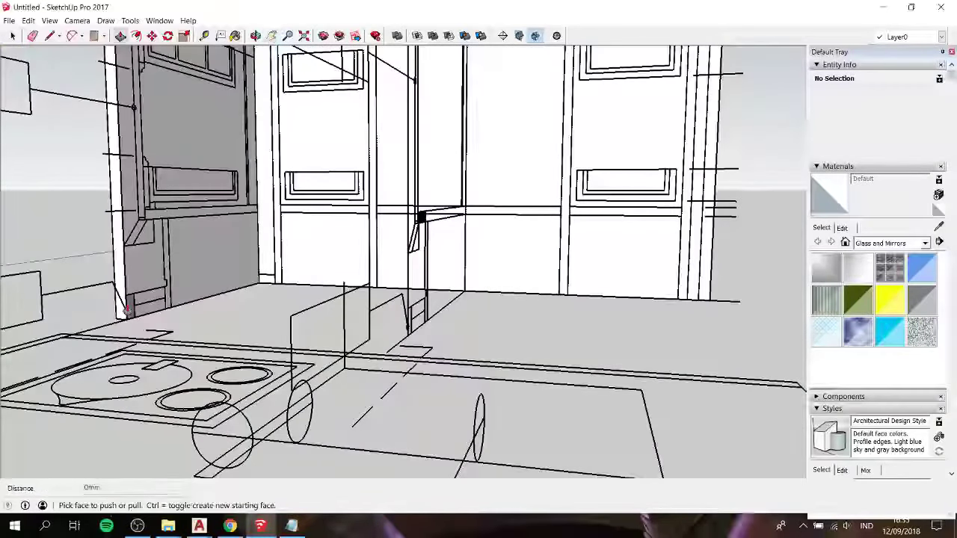
click(128, 305)
middle_drag(293, 298, 577, 257)
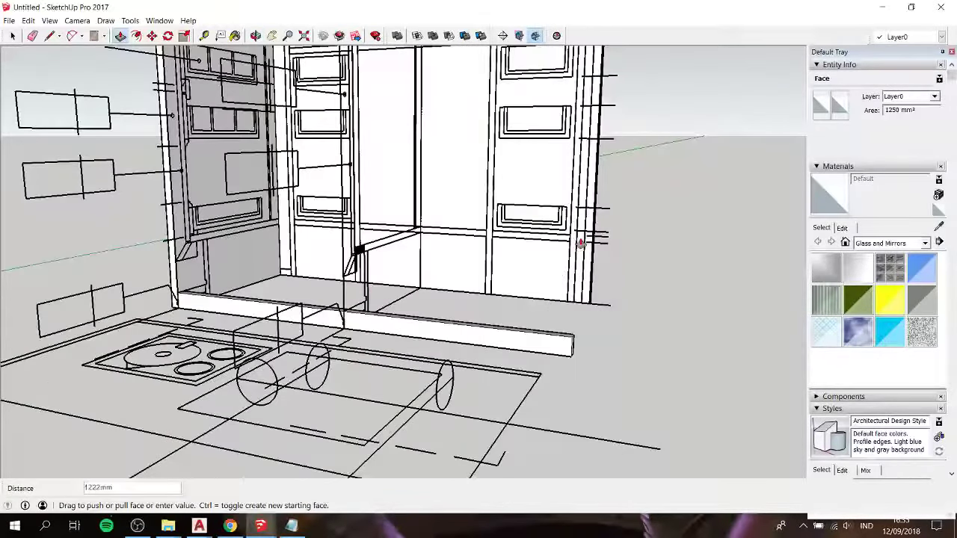
click(585, 239)
Step: Select the cabinet elevation groups around the left cabinet
scroll(586, 239, down, 5)
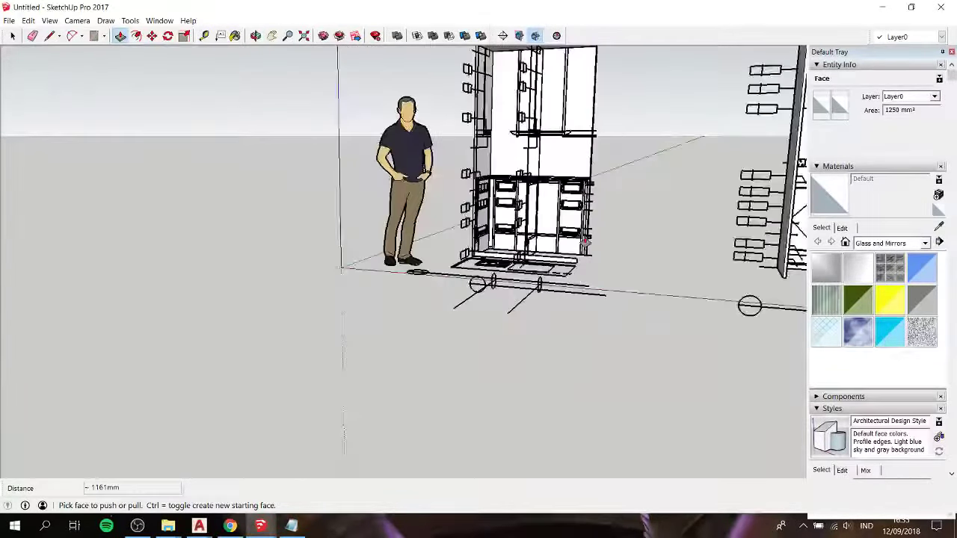
shift+middle_drag(602, 206, 460, 241)
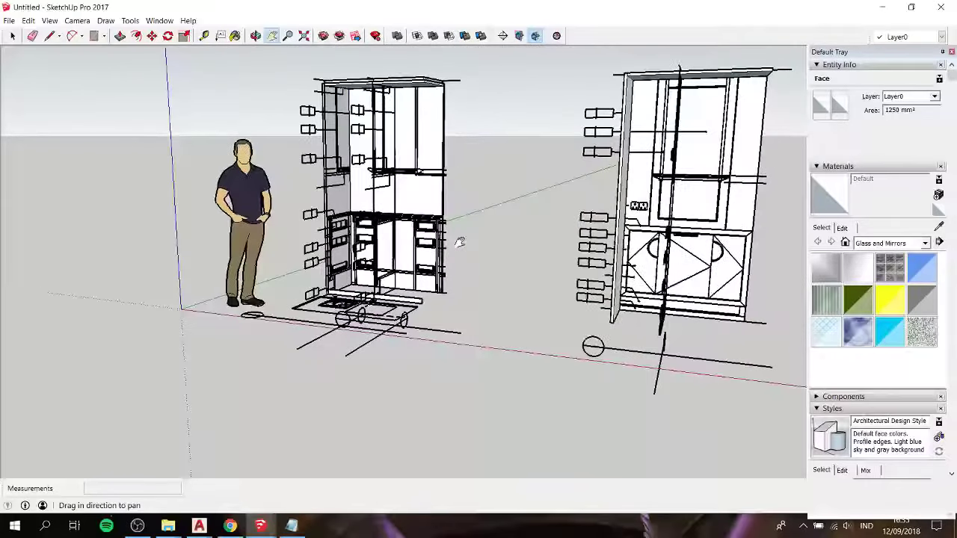
scroll(408, 307, up, 3)
scroll(396, 306, up, 2)
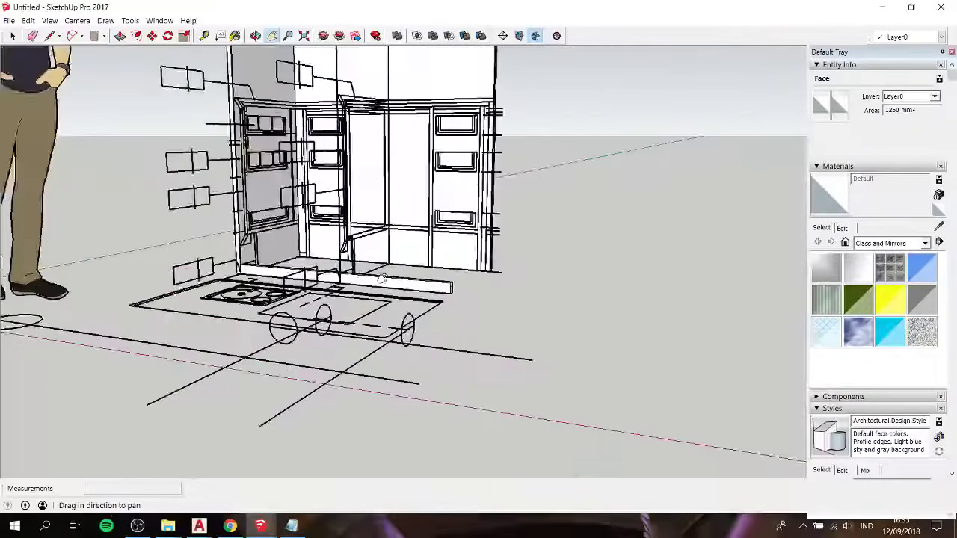
mouse_move(378, 266)
middle_down()
mouse_move(345, 271)
mouse_move(365, 224)
middle_up()
click(366, 217)
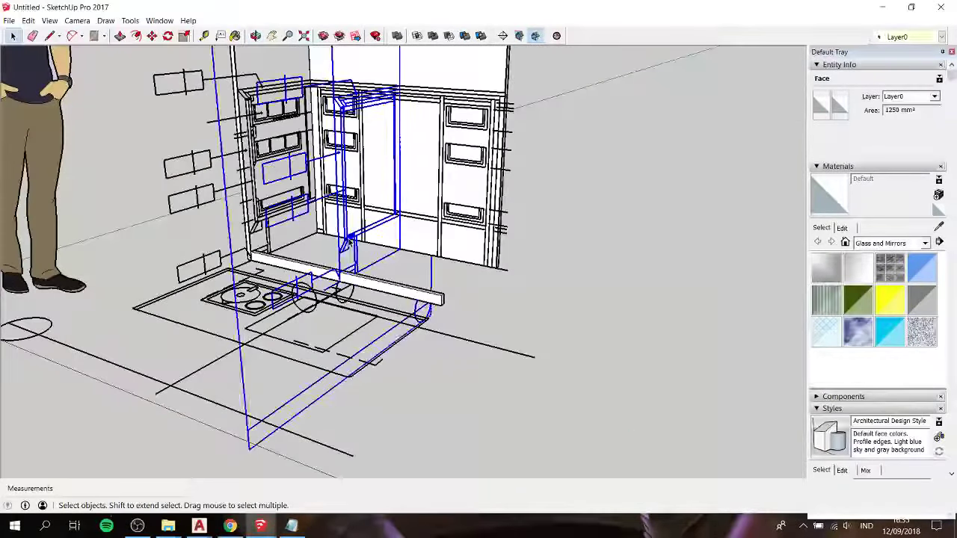
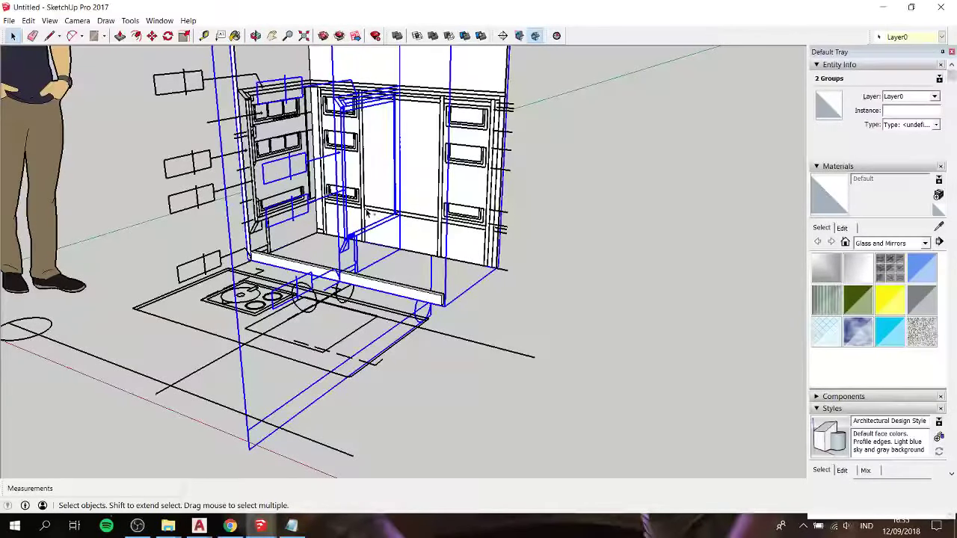
Step: Select the right cabinet, middle cabinet frame and left wall panel groups together
shift+click(504, 228)
shift+click(173, 194)
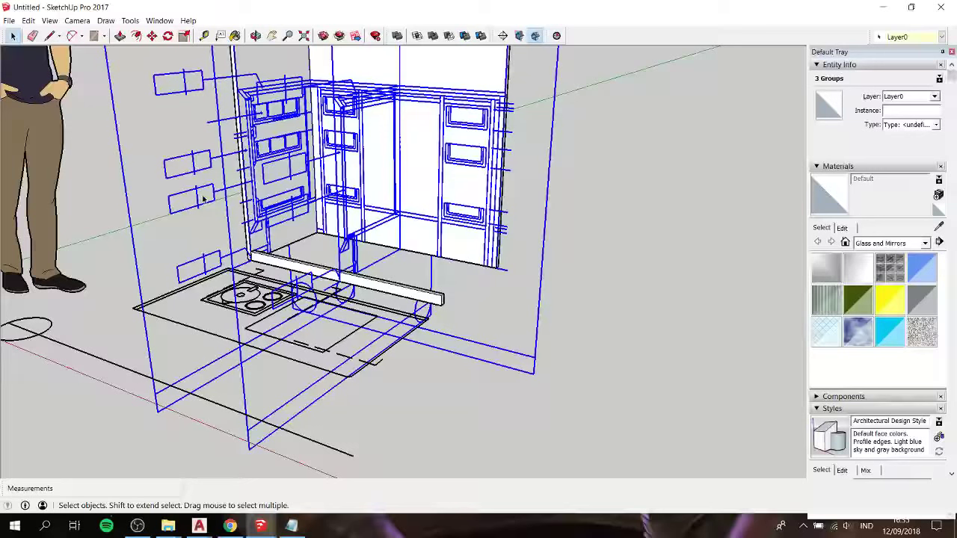
click(204, 197)
click(214, 229)
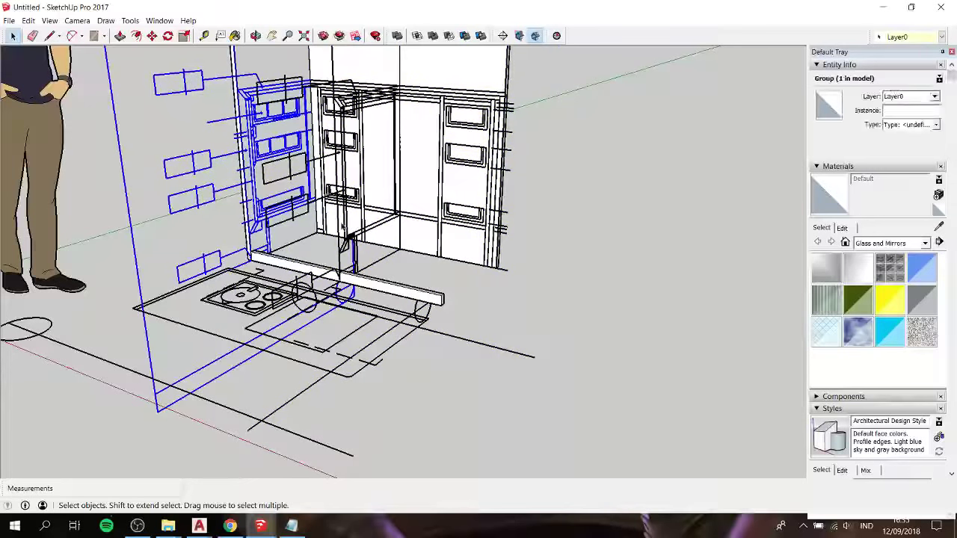
click(387, 268)
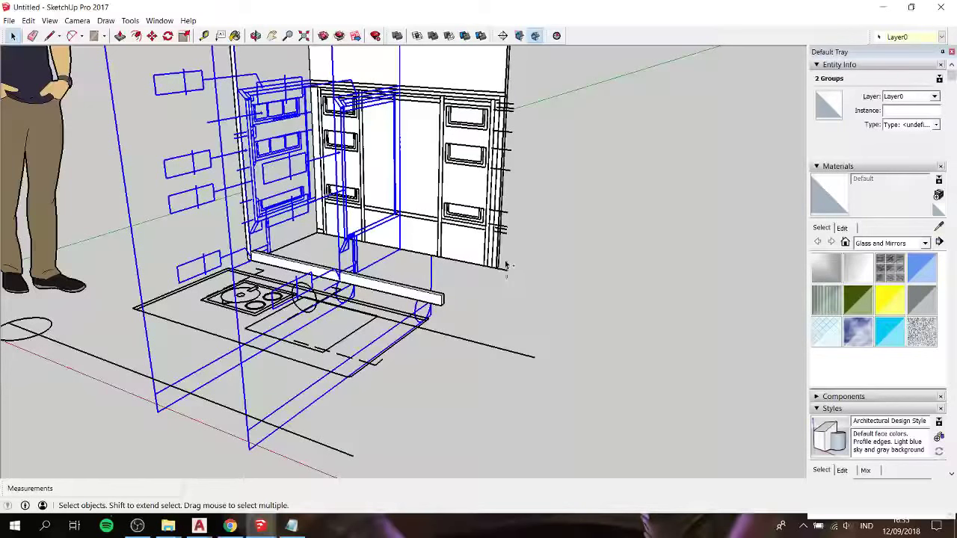
shift+click(503, 262)
right_click(498, 272)
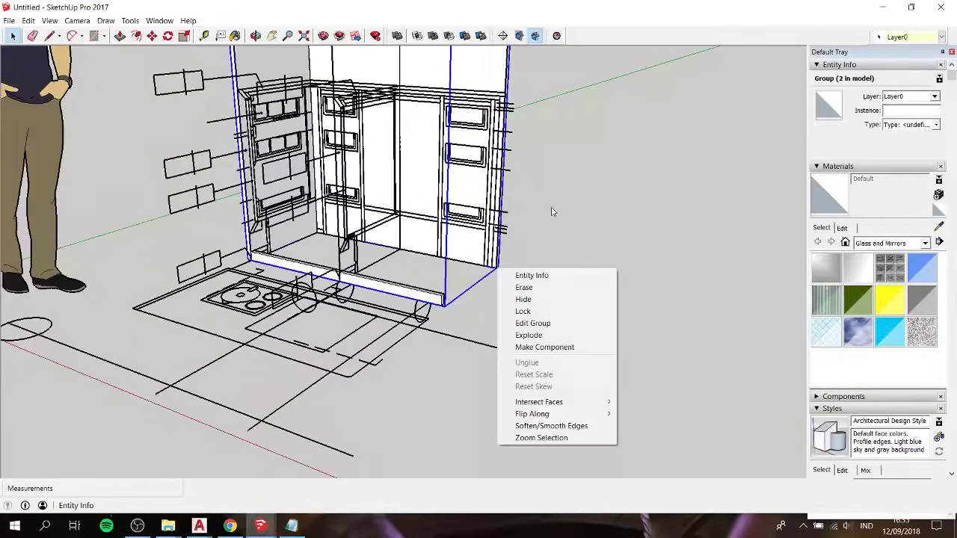
Step: Reselect the right cabinet, left cabinet and left wall panel, and make them one group
mouse_move(540, 171)
mouse_down()
mouse_move(525, 237)
mouse_move(431, 255)
mouse_up()
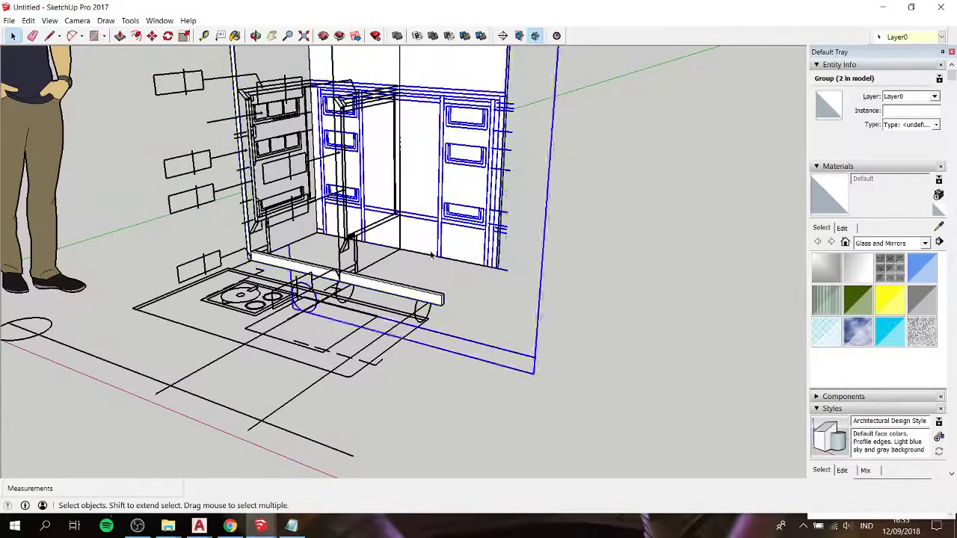
shift+click(356, 260)
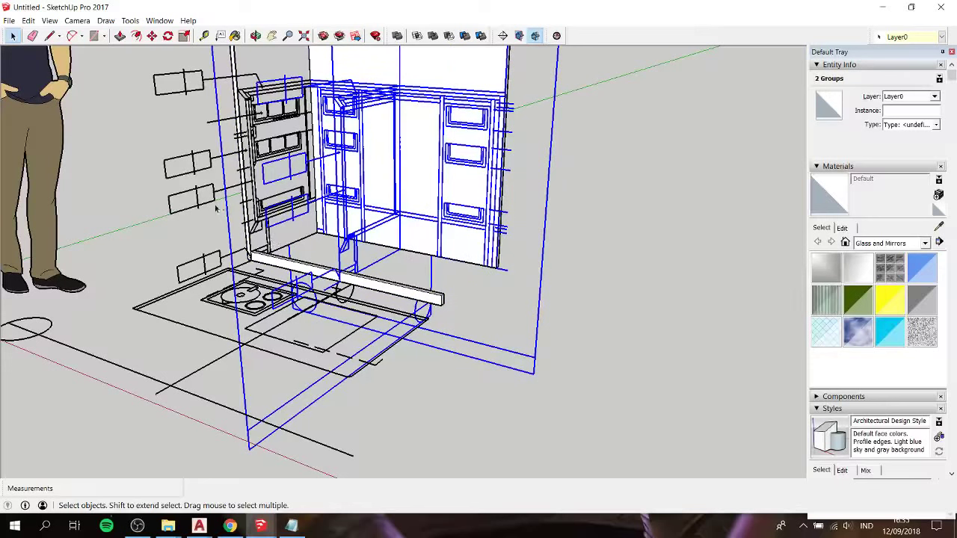
shift+click(184, 230)
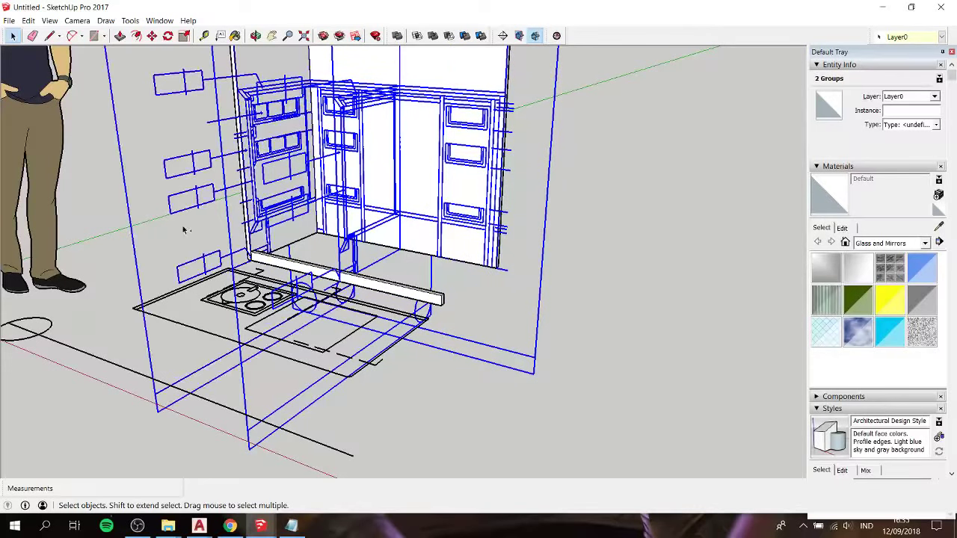
right_click(355, 250)
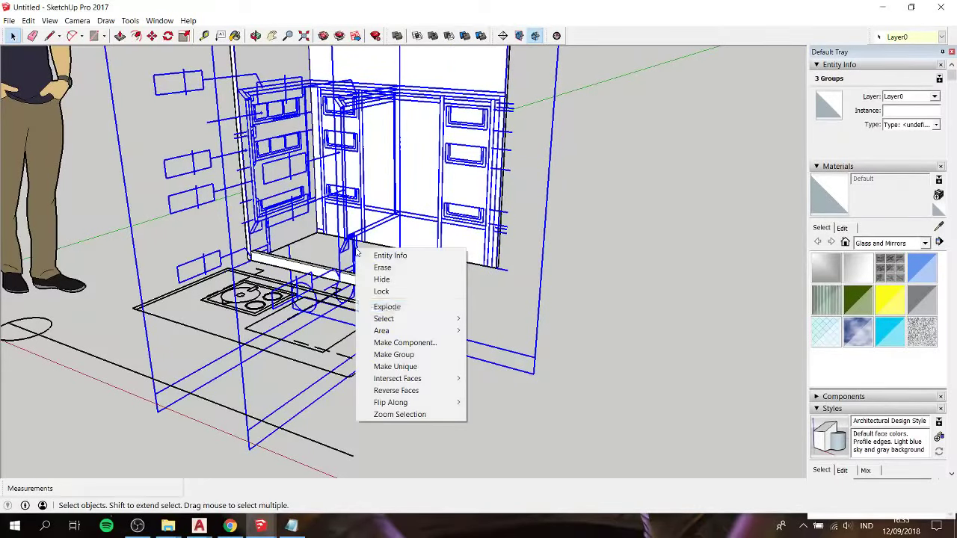
click(395, 354)
click(630, 222)
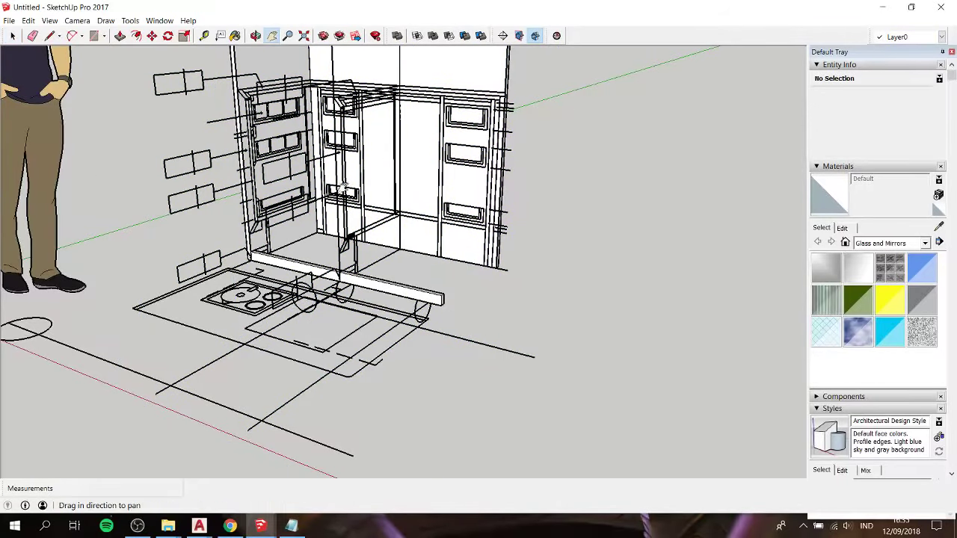
scroll(403, 262, up, 5)
scroll(404, 261, up, 3)
middle_drag(404, 262, 449, 270)
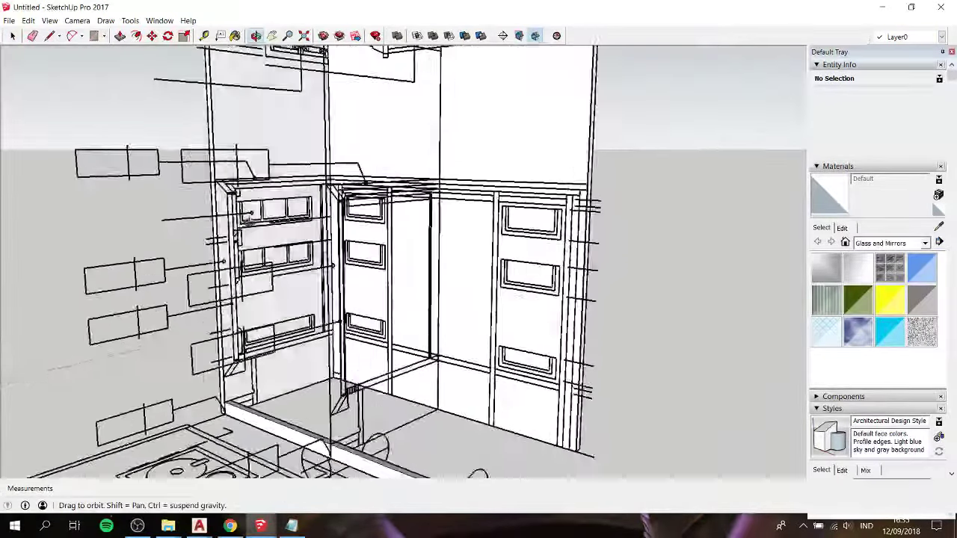
middle_drag(329, 310, 336, 307)
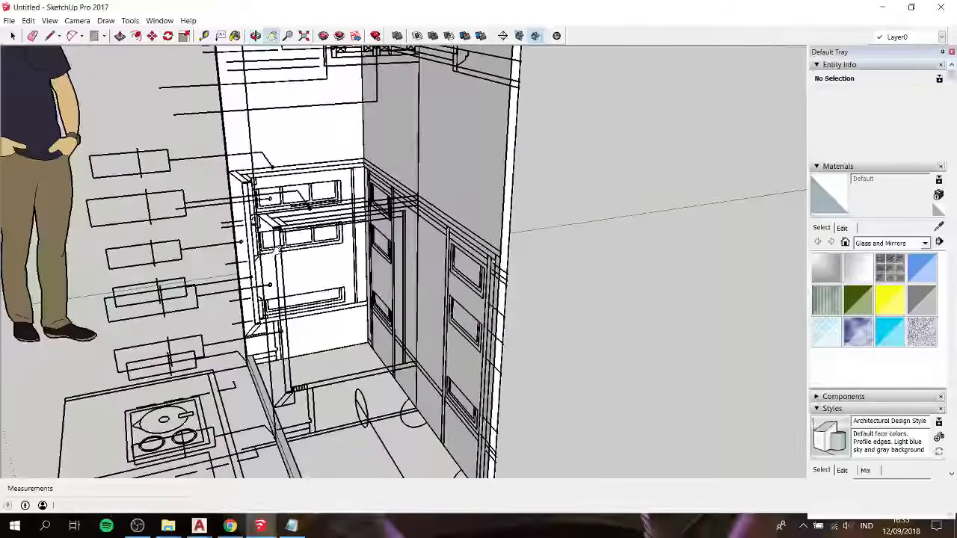
middle_drag(419, 276, 217, 187)
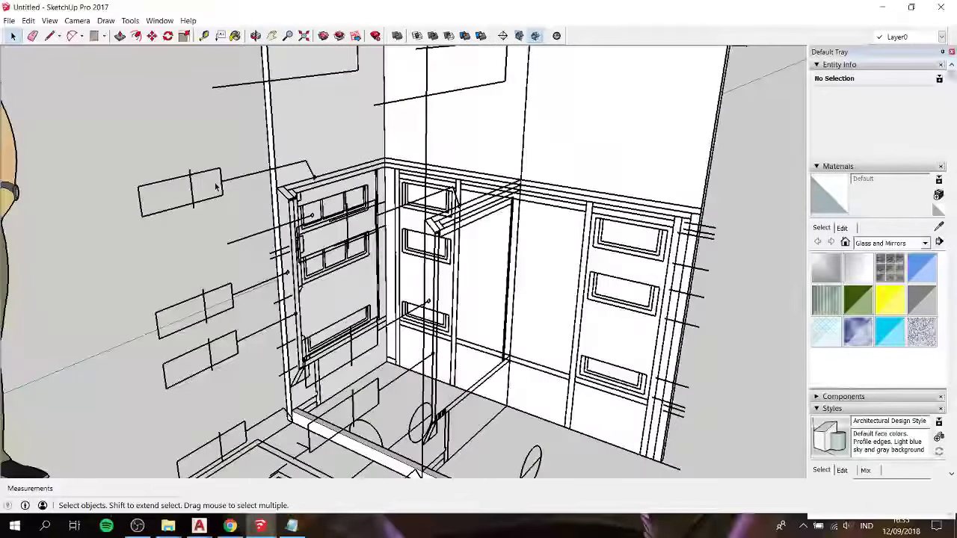
click(190, 212)
double_click(193, 213)
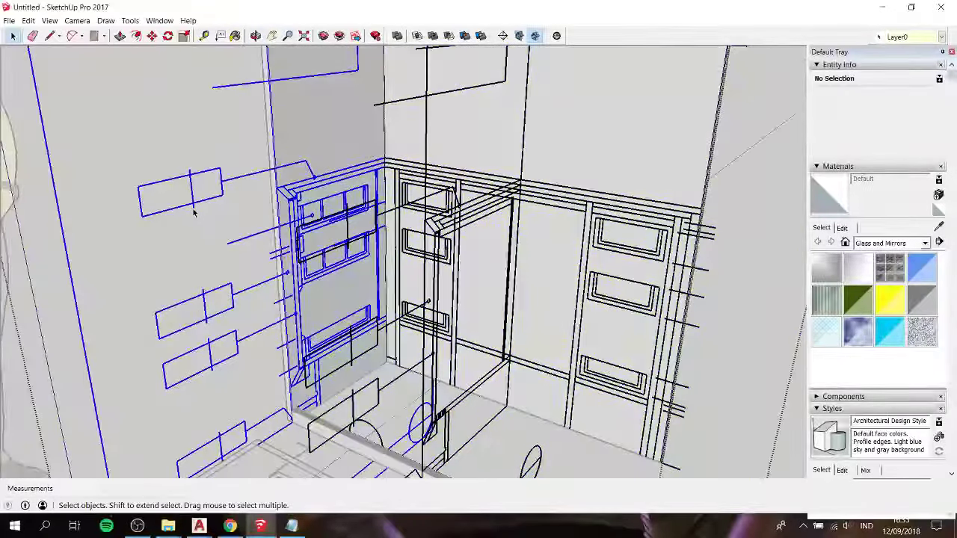
key(m)
click(480, 136)
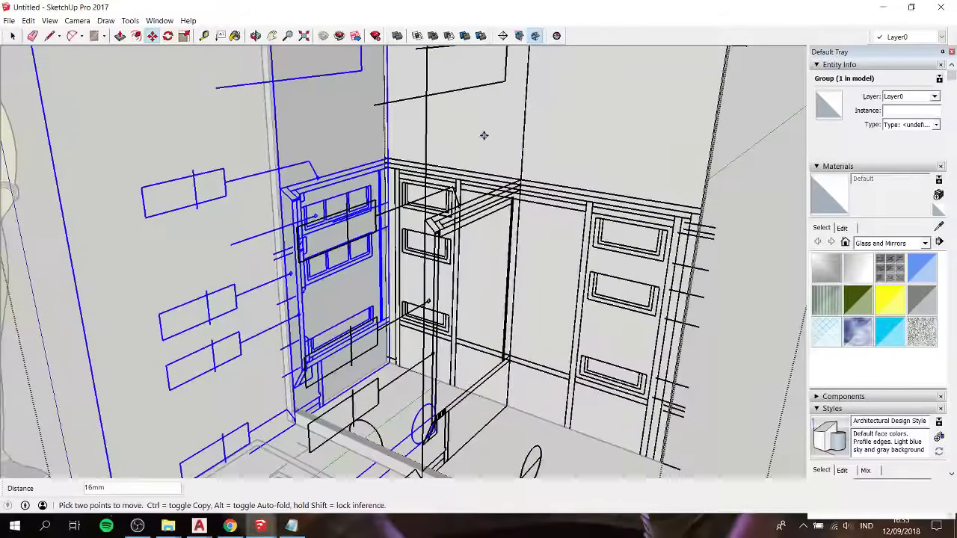
key(space)
click(193, 127)
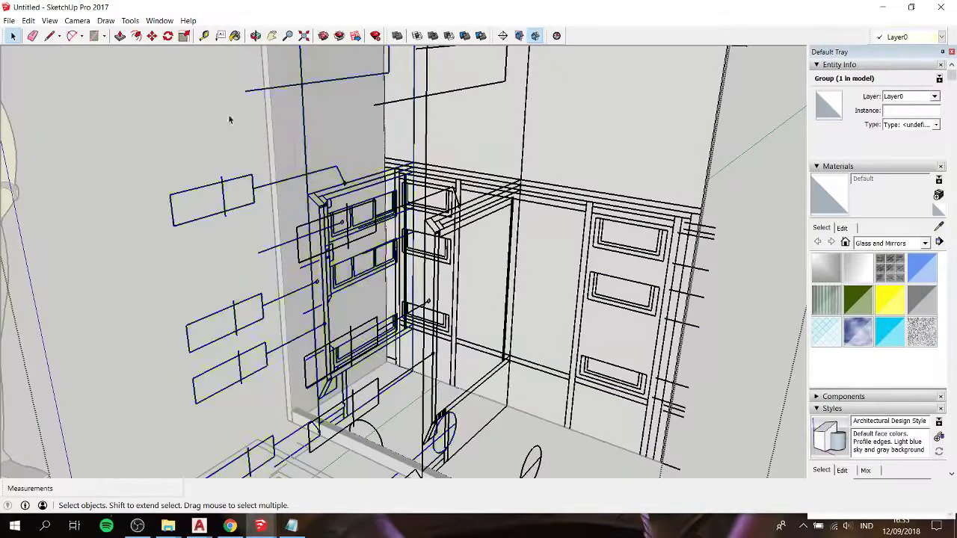
mouse_move(228, 115)
middle_down()
mouse_move(401, 131)
mouse_move(568, 207)
mouse_move(434, 265)
middle_up()
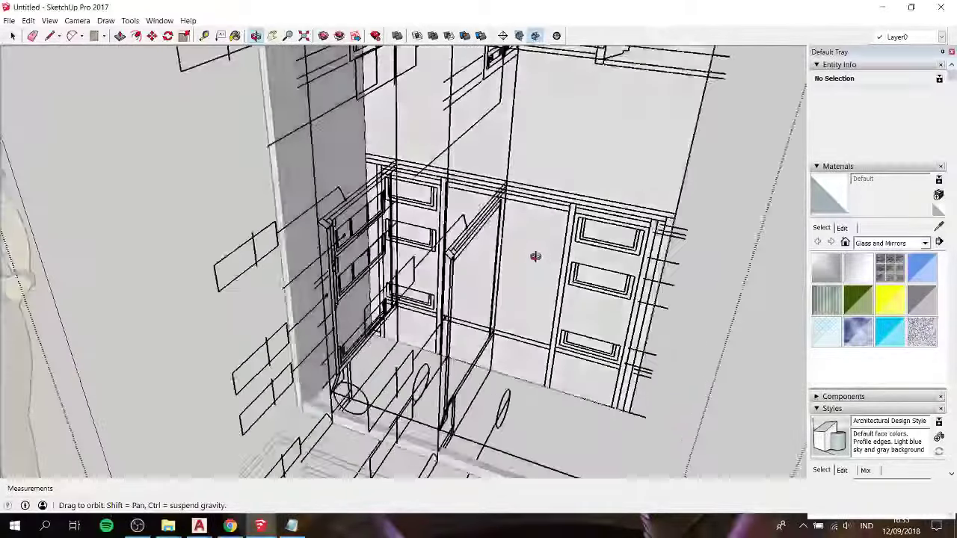
scroll(433, 264, up, 2)
scroll(403, 337, up, 2)
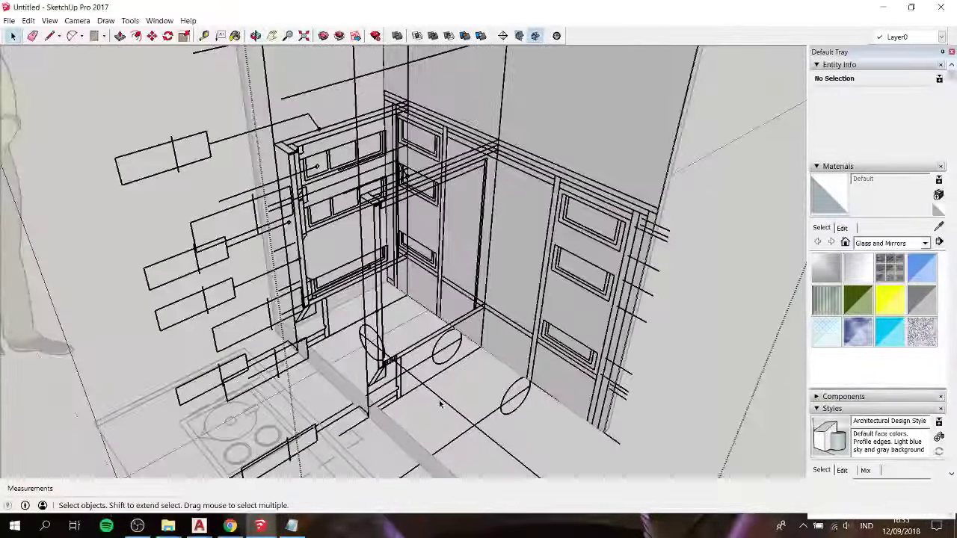
scroll(438, 406, up, 2)
shift+middle_drag(438, 406, 436, 421)
scroll(436, 420, down, 2)
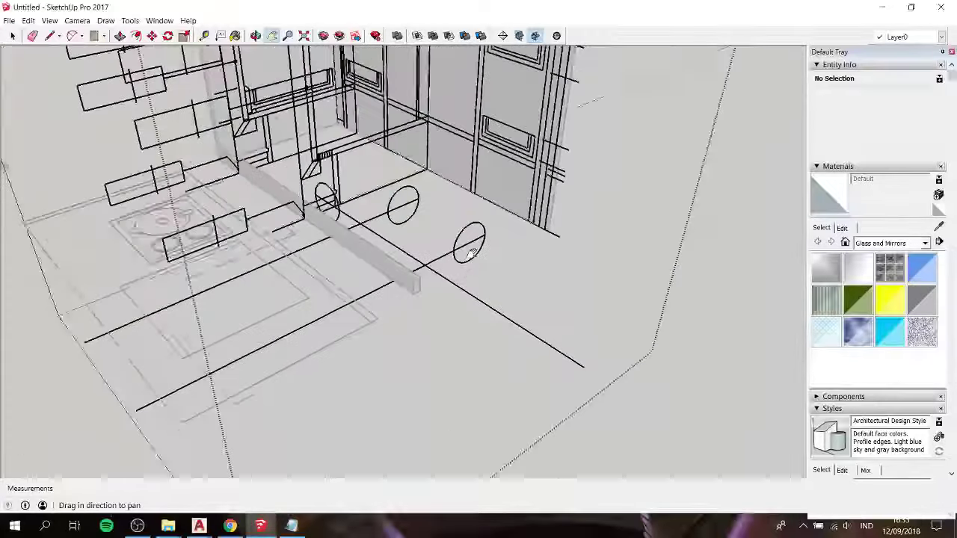
scroll(523, 374, down, 3)
scroll(625, 331, down, 2)
middle_drag(625, 332, 590, 388)
scroll(590, 389, up, 2)
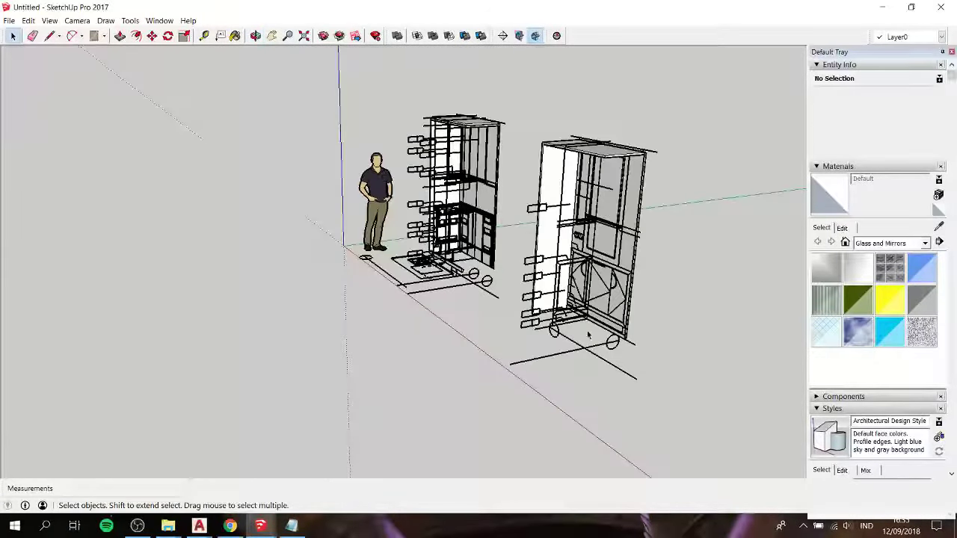
scroll(576, 352, up, 3)
scroll(558, 315, up, 2)
mouse_move(558, 315)
middle_down()
mouse_move(515, 308)
mouse_move(519, 329)
mouse_move(533, 333)
mouse_move(357, 263)
middle_up()
click(515, 308)
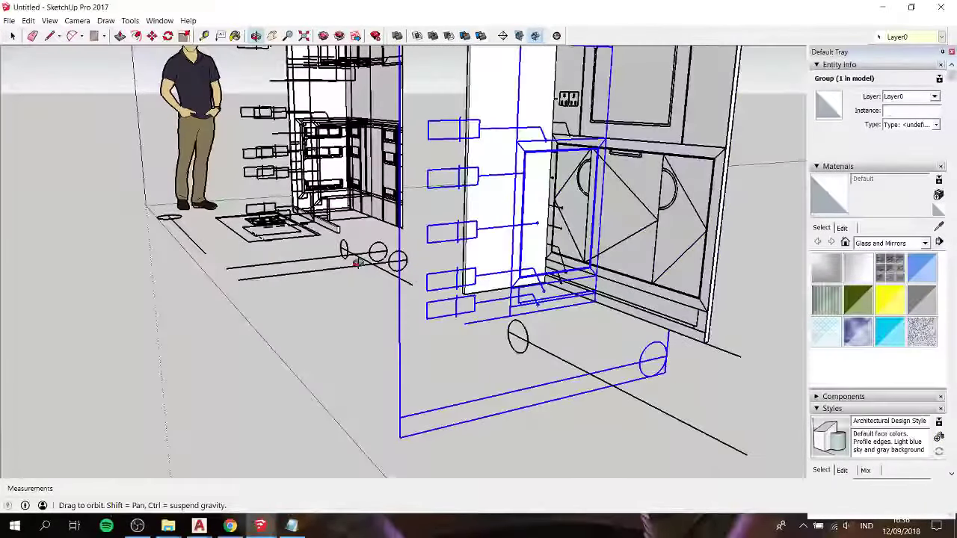
click(330, 299)
shift+middle_drag(332, 292, 378, 321)
scroll(377, 321, up, 3)
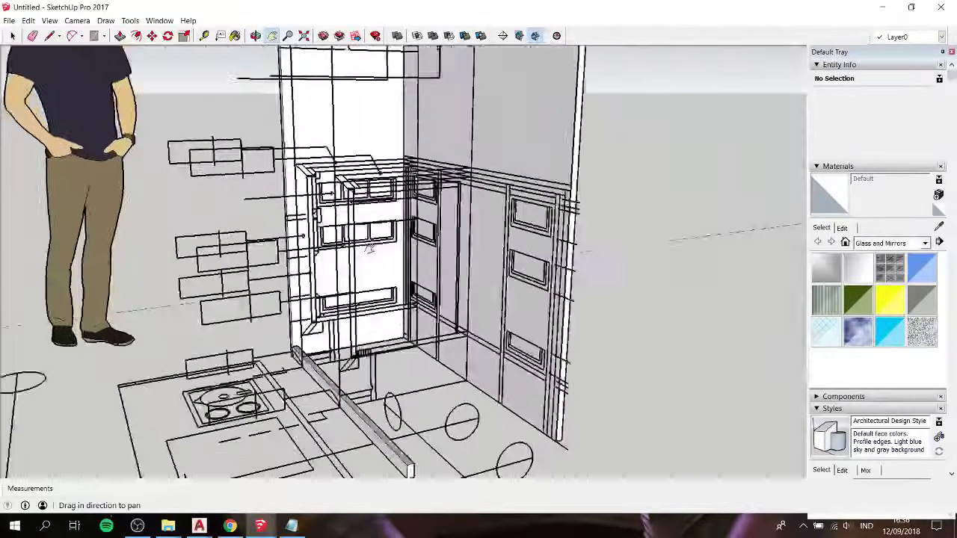
mouse_move(368, 247)
middle_down()
mouse_move(337, 292)
mouse_move(515, 280)
mouse_move(498, 237)
mouse_move(495, 286)
mouse_move(451, 327)
middle_up()
Step: Turn the grey rail's connected geometry into a single group
triple_click(451, 326)
right_click(451, 327)
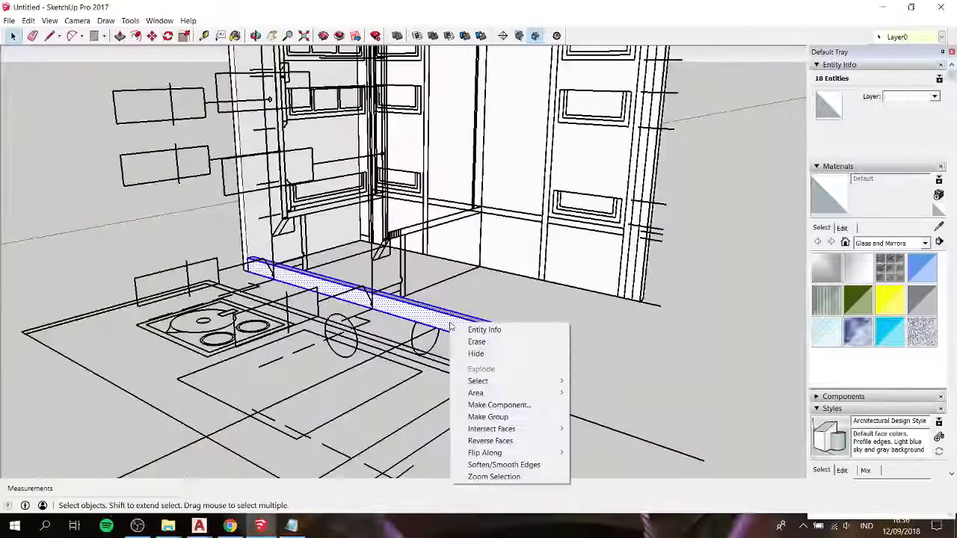
click(505, 417)
mouse_move(505, 417)
middle_down()
mouse_move(448, 314)
mouse_move(361, 278)
mouse_move(292, 177)
mouse_move(261, 149)
mouse_move(287, 203)
mouse_move(371, 292)
mouse_move(367, 280)
middle_up()
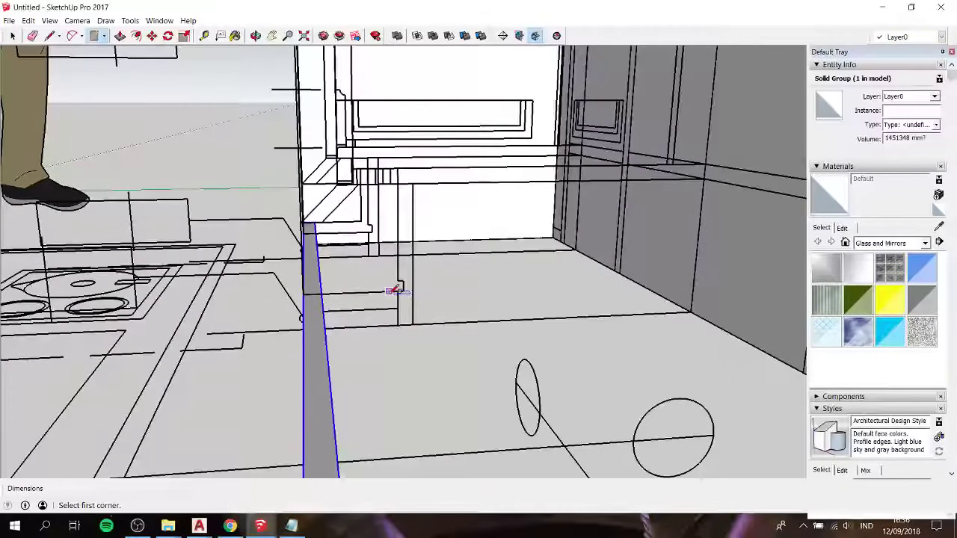
Step: Open the cabinet group, try moving a nested group, then abandon it and view the cabinet floor
key(space)
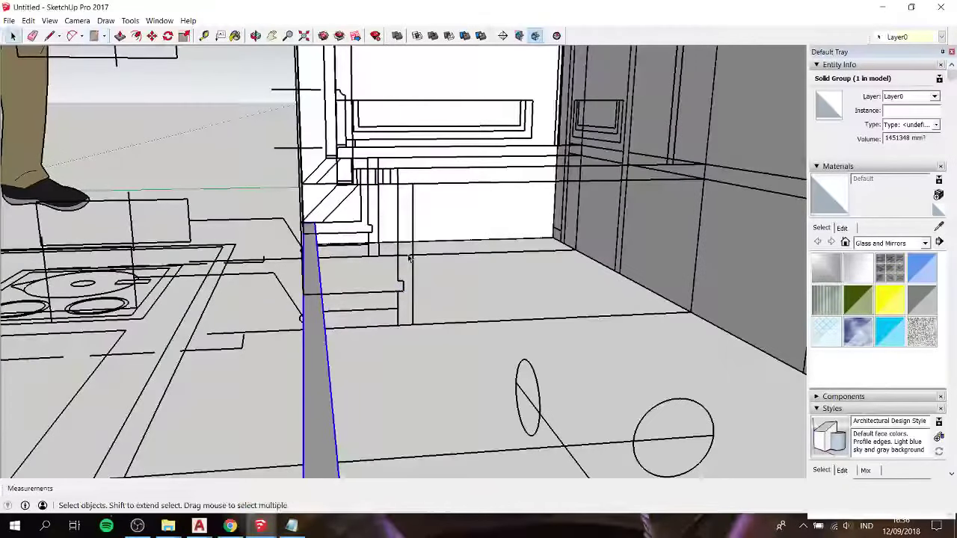
scroll(419, 284, down, 5)
scroll(443, 270, up, 5)
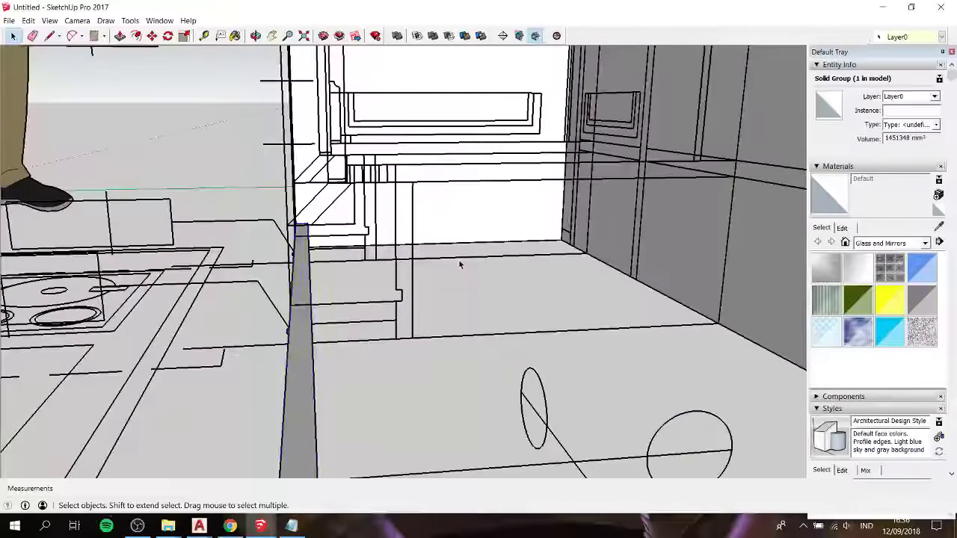
double_click(464, 258)
click(455, 261)
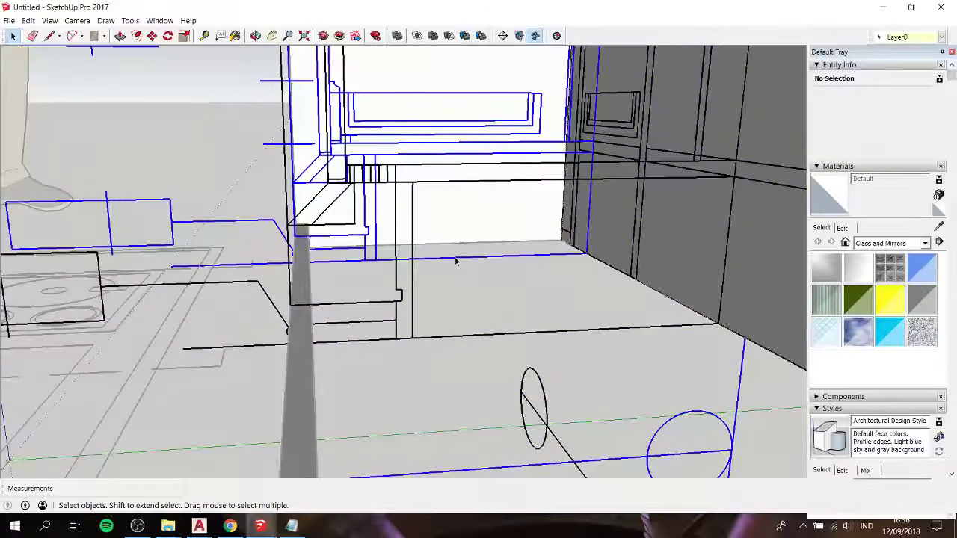
key(m)
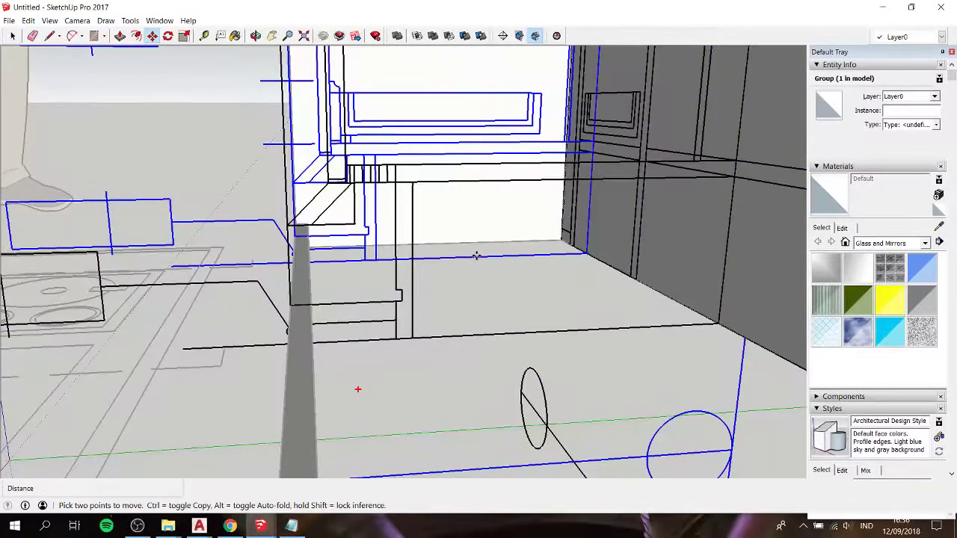
click(476, 256)
key(space)
key(Escape)
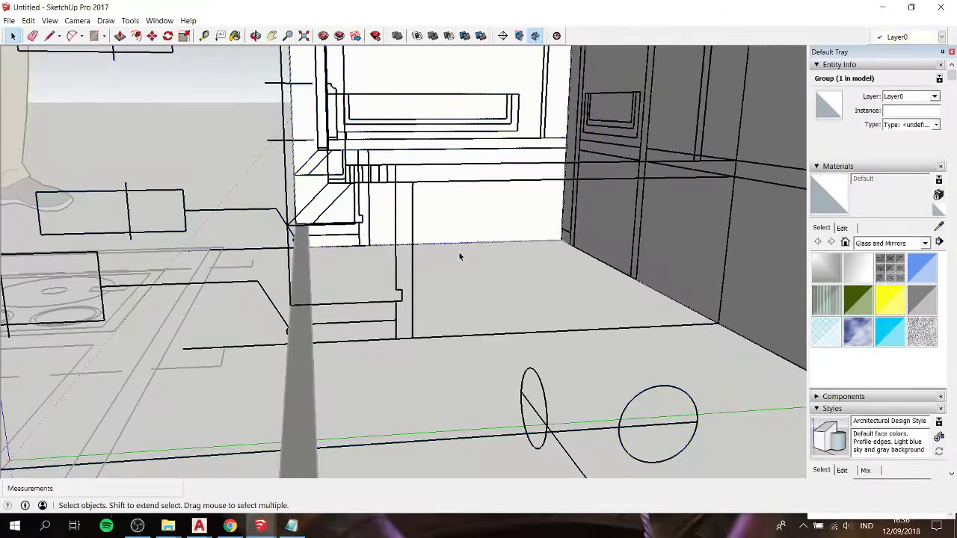
key(h)
key(space)
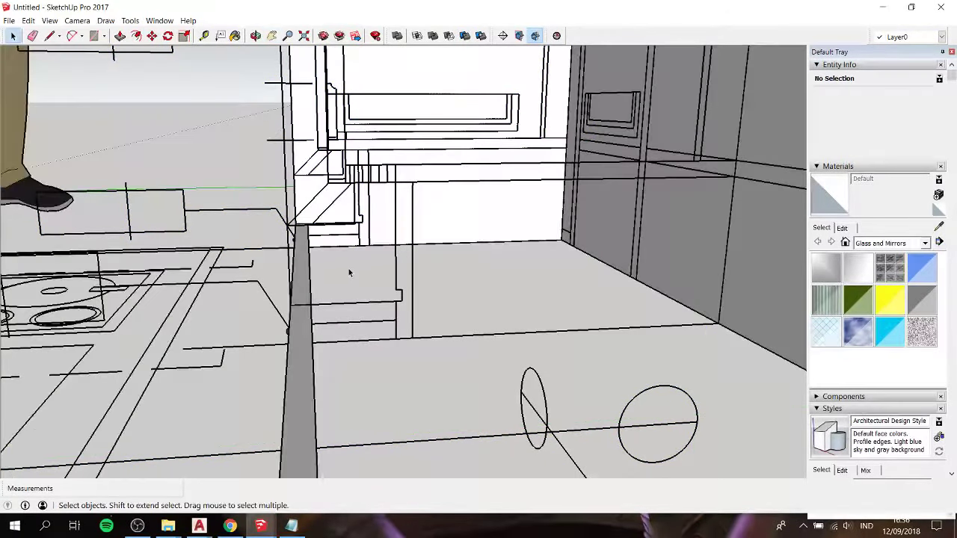
middle_drag(347, 271, 338, 233)
Step: Draw a small profile rectangle on the cabinet floor and extrude it into a long low beam
key(r)
scroll(338, 233, up, 2)
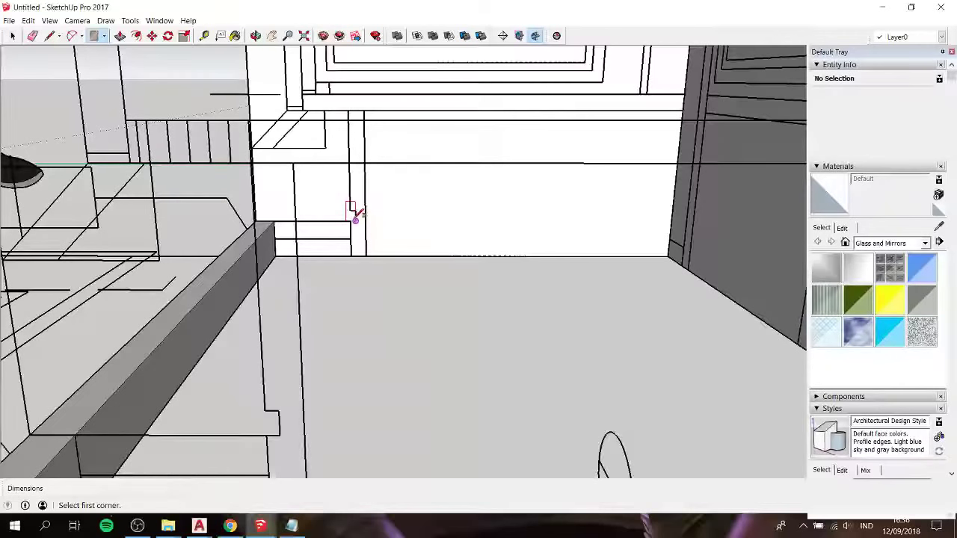
click(352, 220)
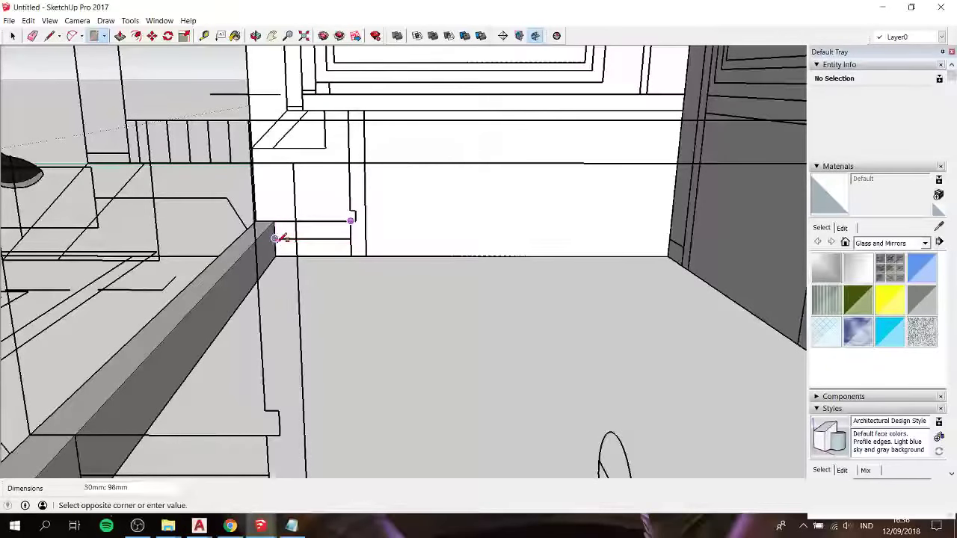
click(278, 239)
key(space)
click(326, 236)
key(p)
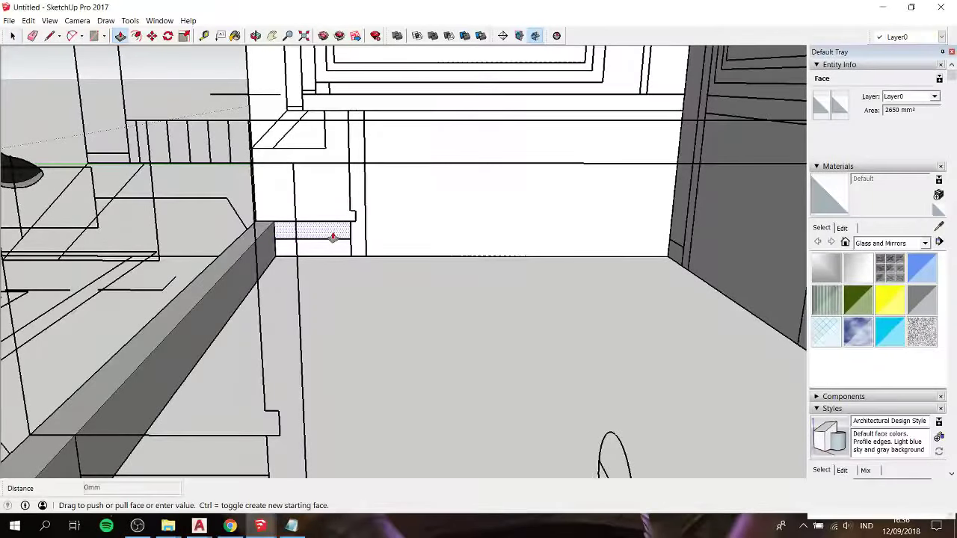
scroll(331, 237, down, 2)
scroll(331, 236, down, 2)
scroll(284, 321, down, 2)
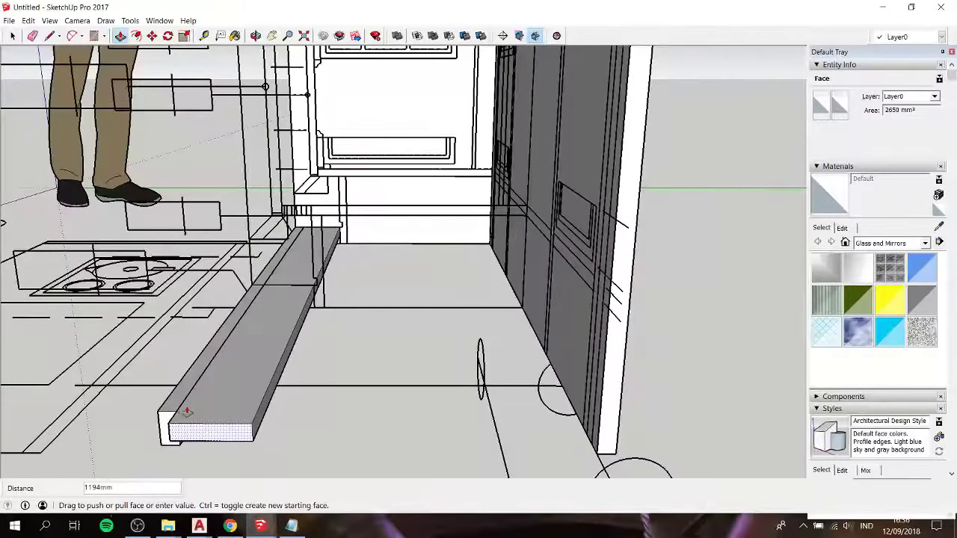
click(172, 412)
Step: Make the long low beam its own group
key(space)
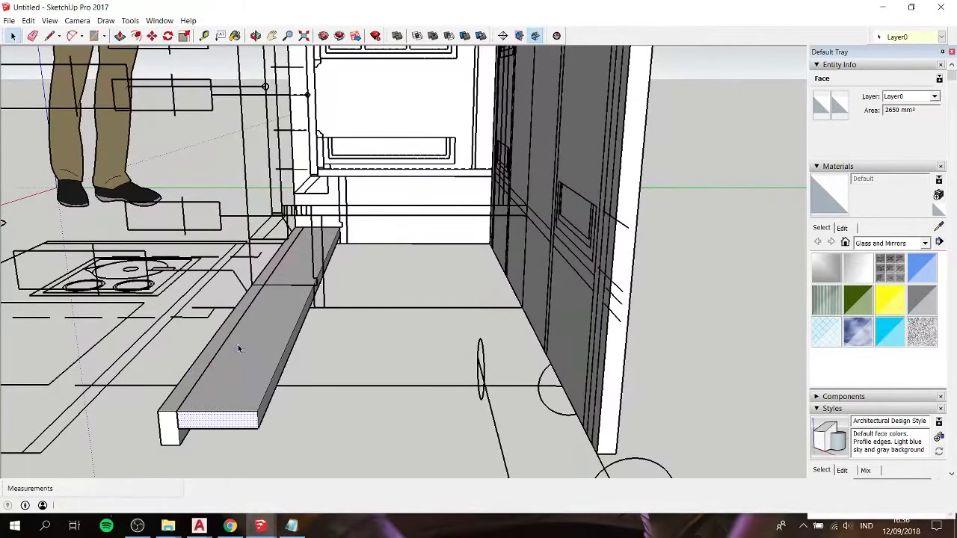
click(239, 349)
triple_click(239, 349)
right_click(241, 347)
click(277, 438)
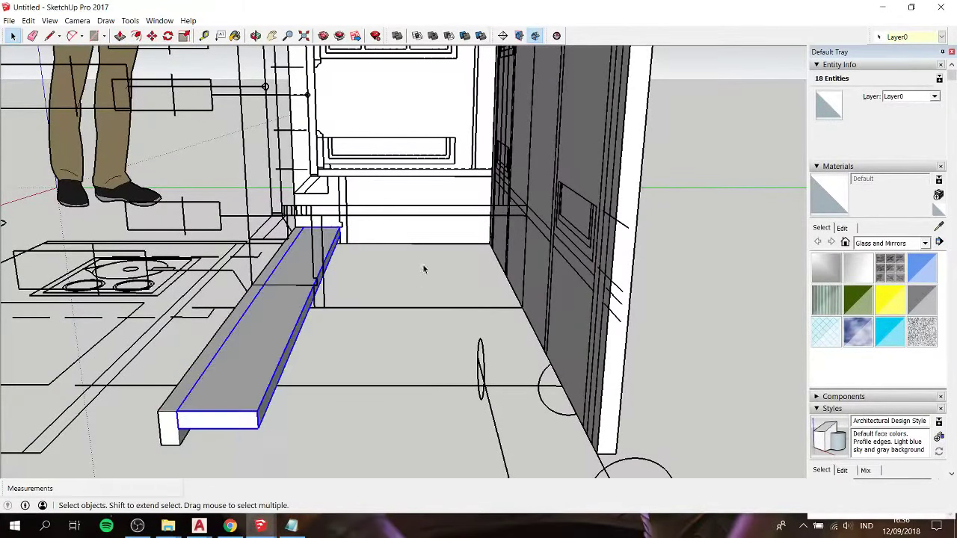
Step: Sketch a narrow vertical strip at the cabinet corner beside the beam
scroll(376, 250, up, 2)
scroll(376, 251, up, 2)
scroll(376, 251, up, 1)
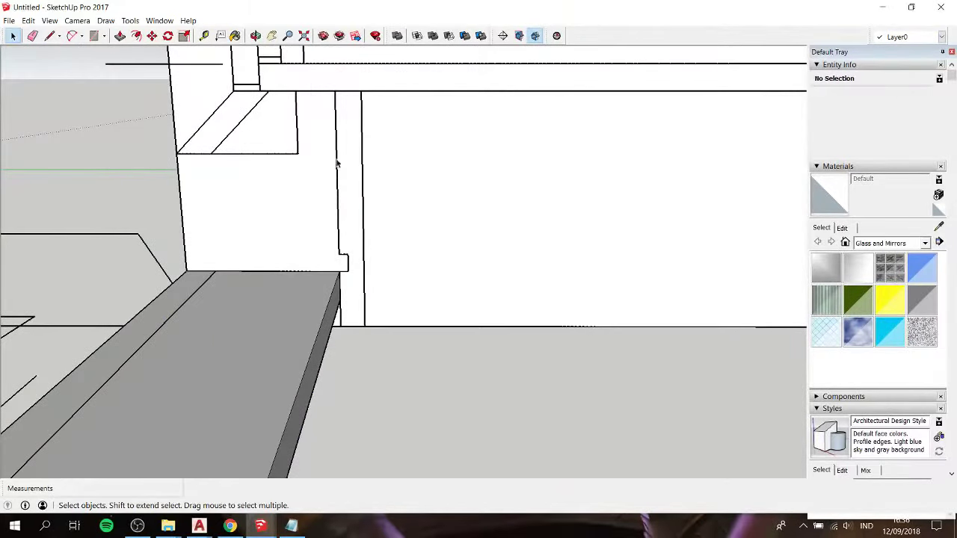
key(r)
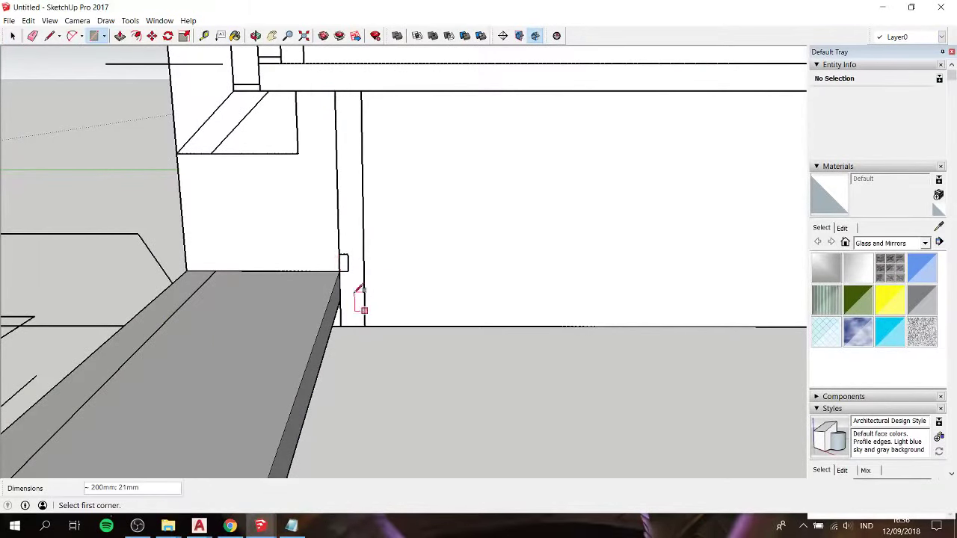
key(space)
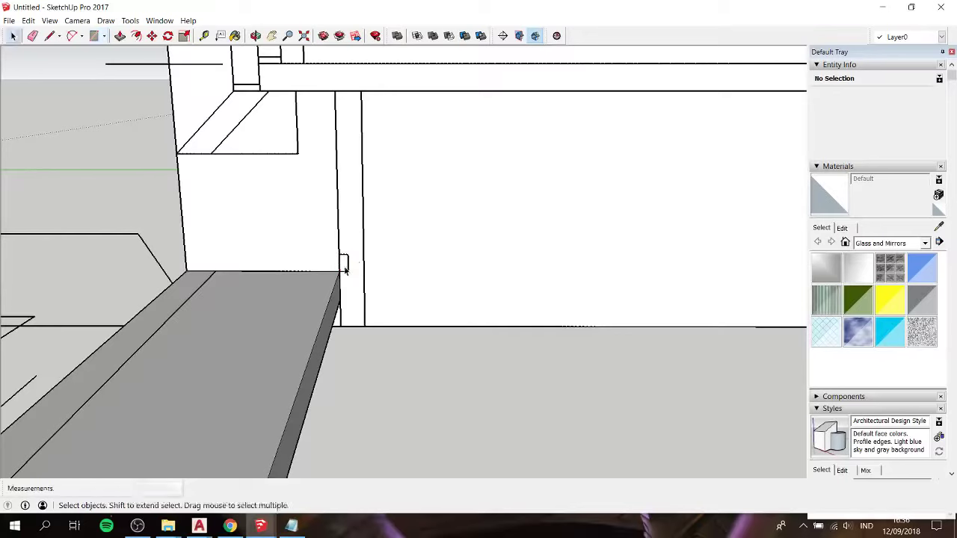
click(340, 270)
click(357, 239)
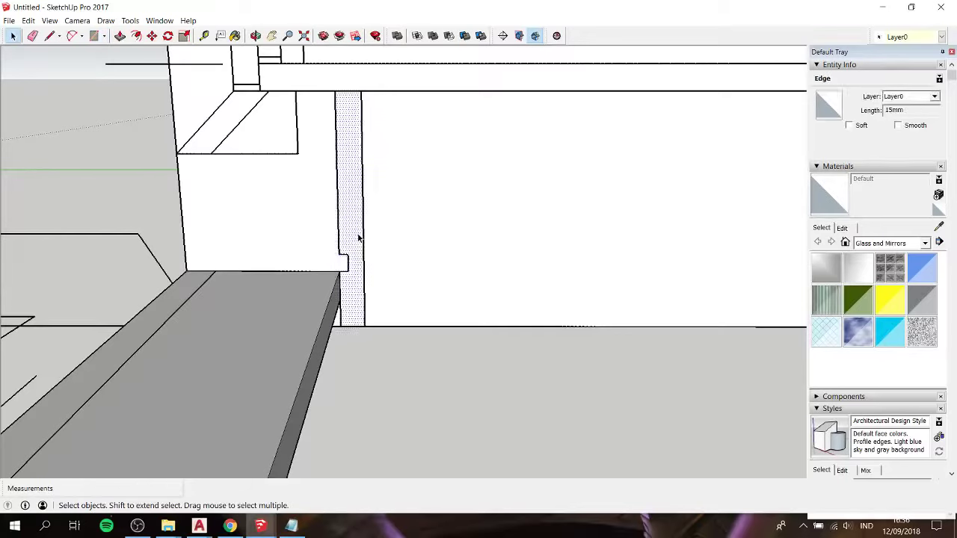
key(p)
key(space)
Step: Extrude the narrow vertical strip along the beam into a tall upright board
click(309, 314)
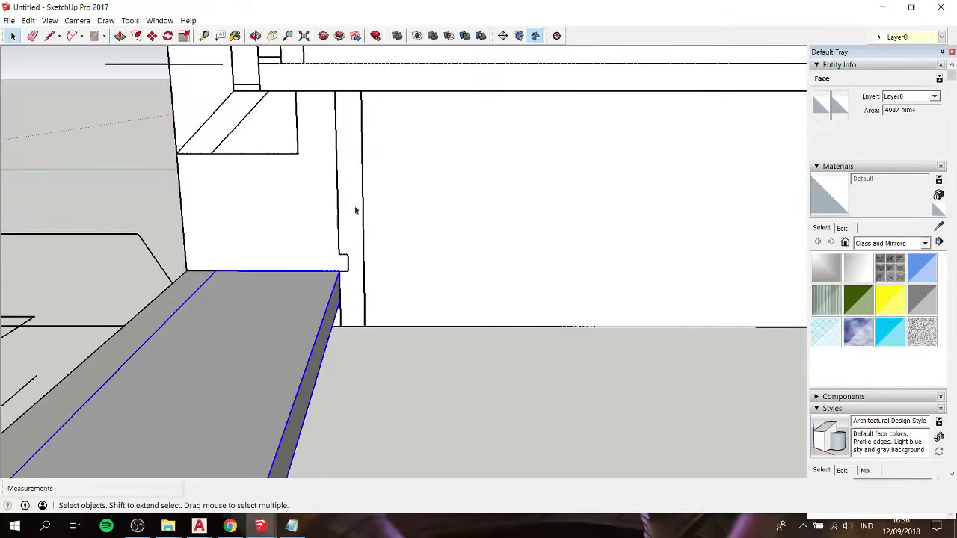
key(p)
click(356, 204)
scroll(344, 214, down, 2)
scroll(342, 215, down, 2)
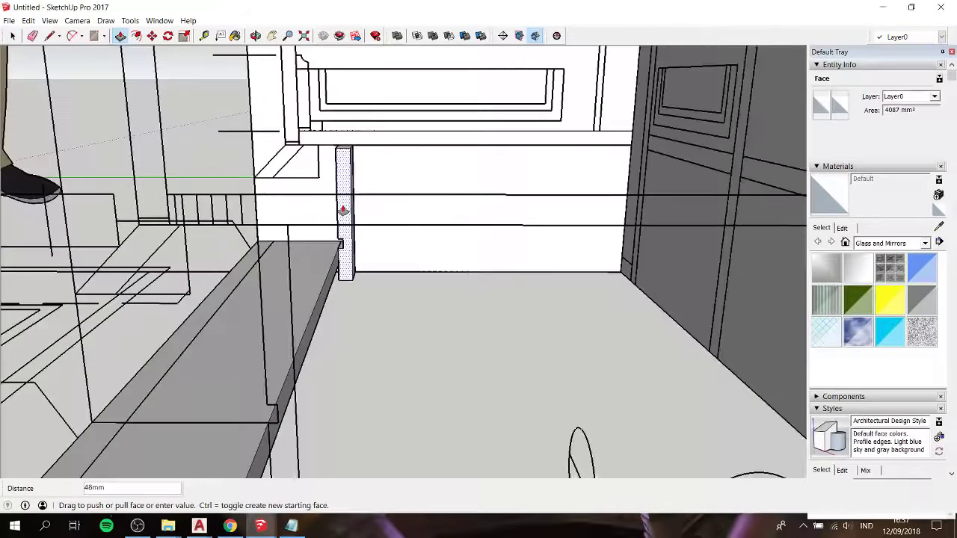
scroll(342, 217, down, 2)
scroll(341, 217, down, 2)
scroll(341, 217, down, 2)
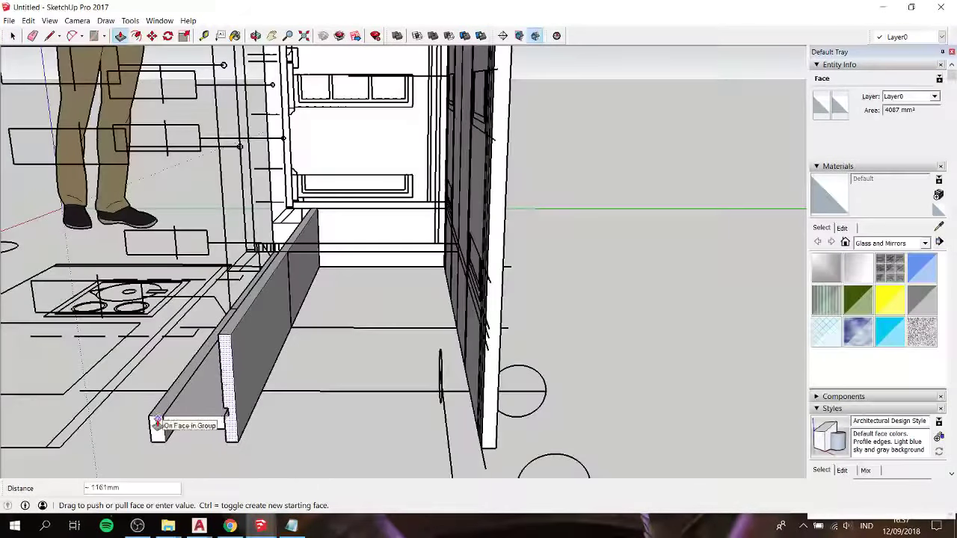
click(169, 416)
Step: Make the tall upright board its own group
key(space)
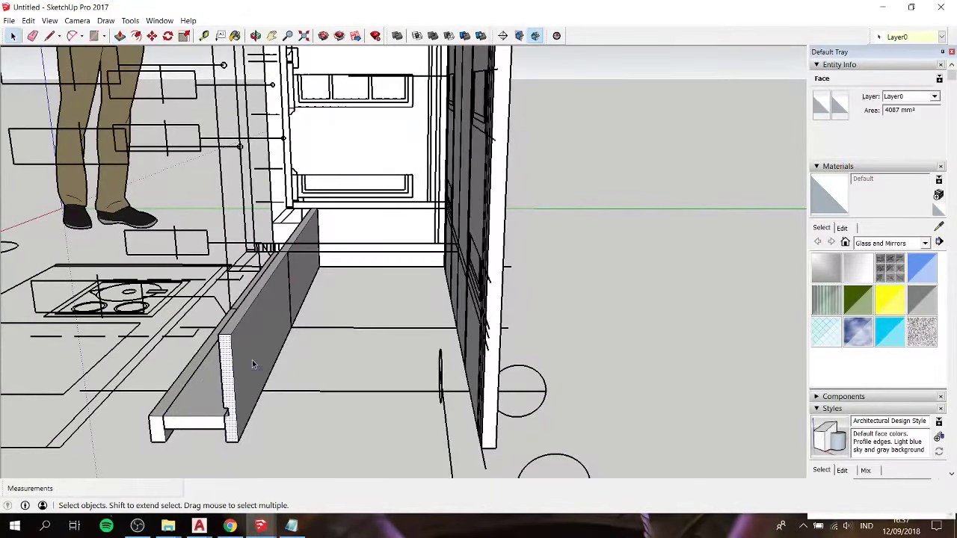
click(247, 352)
right_click(252, 360)
click(290, 292)
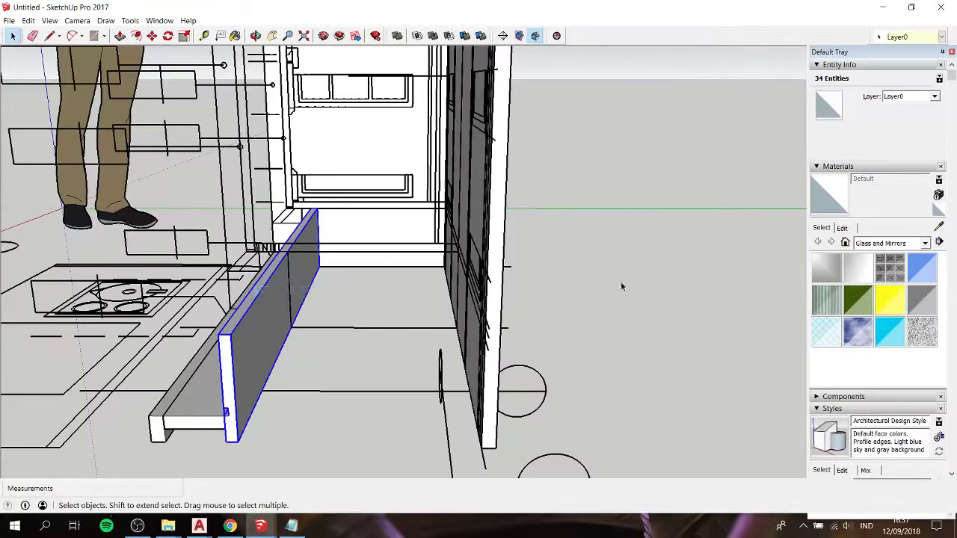
click(620, 281)
mouse_move(621, 281)
middle_down()
mouse_move(465, 223)
mouse_move(246, 235)
middle_up()
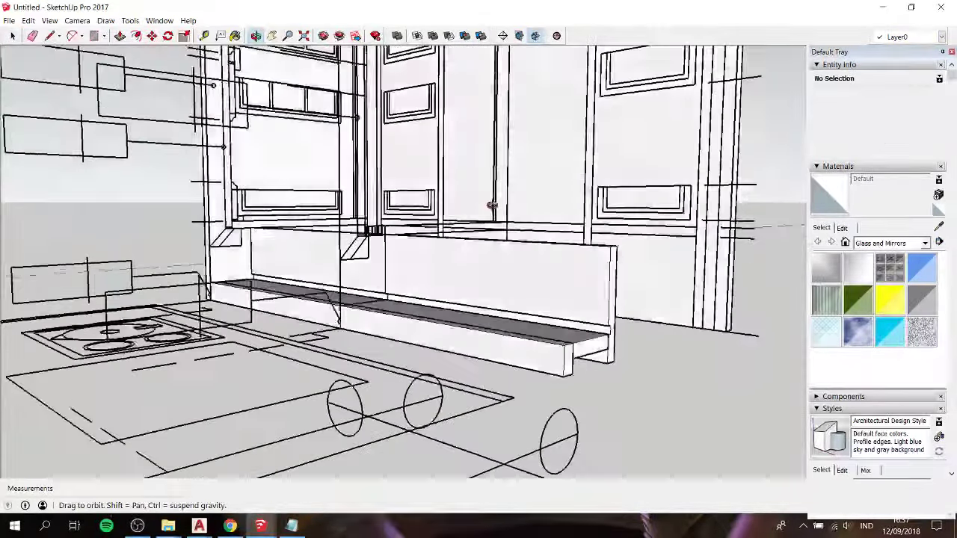
scroll(247, 234, up, 3)
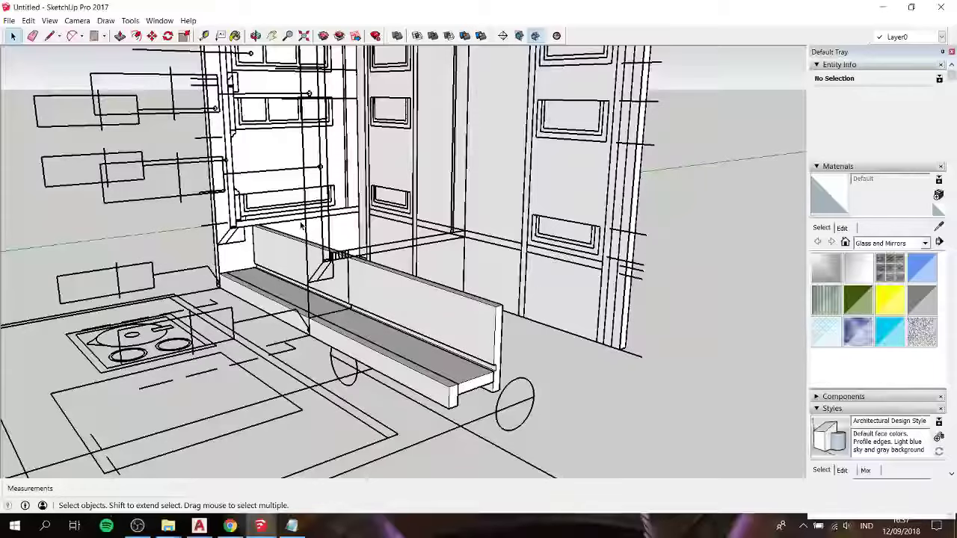
middle_drag(301, 226, 643, 261)
scroll(648, 266, down, 3)
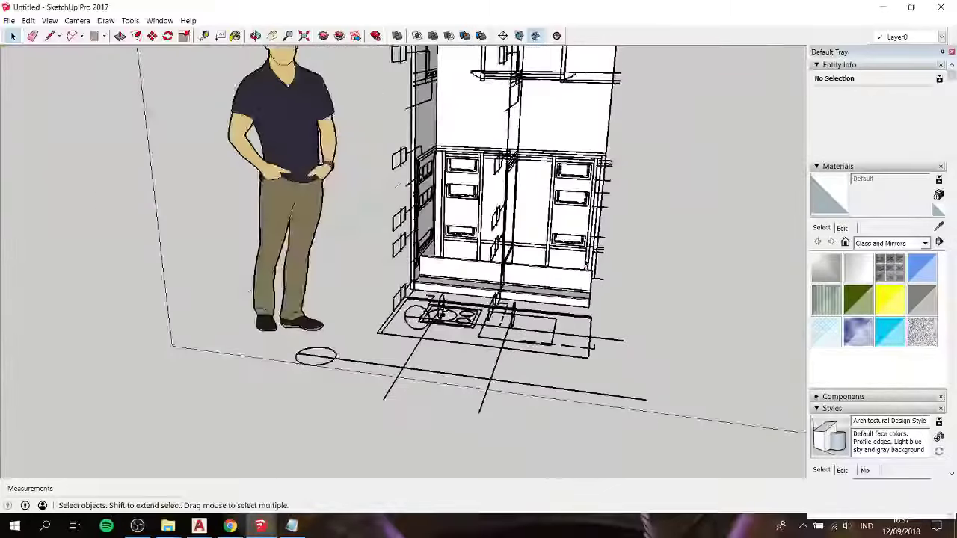
drag(648, 265, 498, 249)
drag(703, 250, 478, 250)
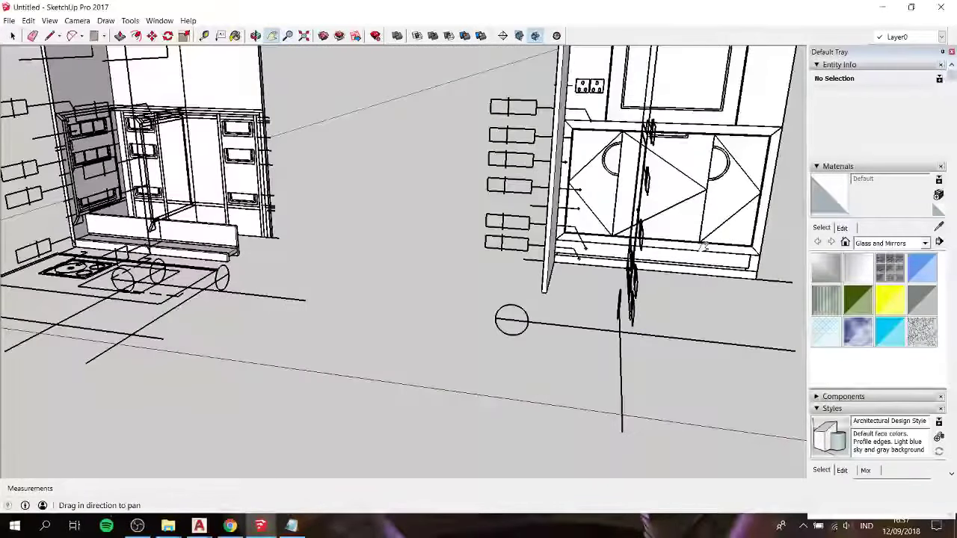
drag(701, 247, 598, 249)
scroll(649, 277, up, 2)
scroll(636, 237, up, 2)
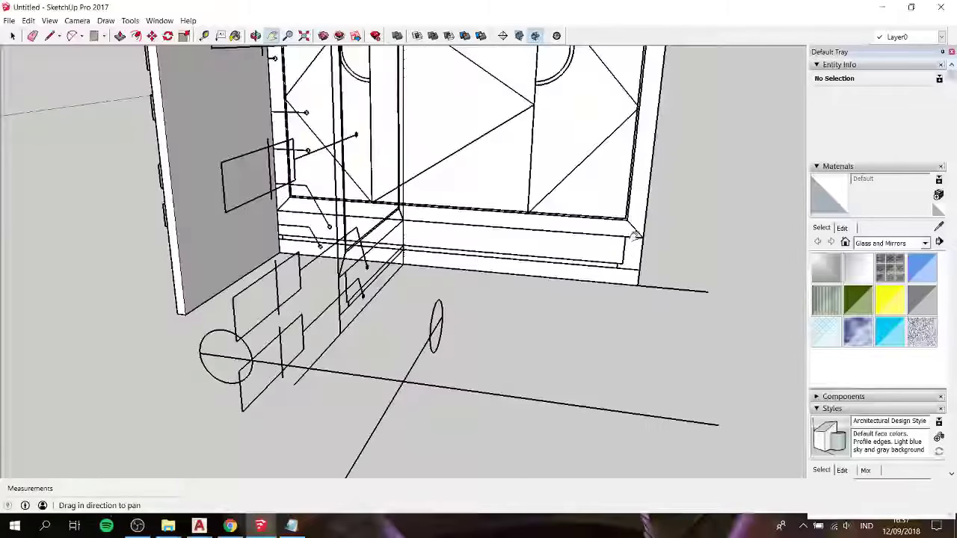
mouse_move(628, 263)
middle_down()
mouse_move(504, 235)
mouse_move(421, 235)
mouse_move(531, 240)
middle_up()
scroll(531, 239, down, 3)
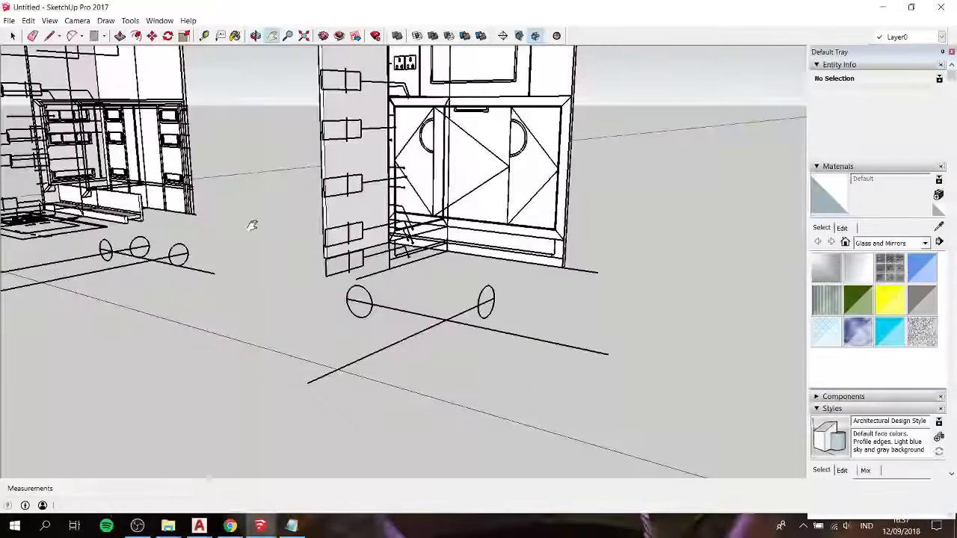
mouse_move(252, 222)
middle_down()
mouse_move(459, 277)
mouse_move(362, 276)
middle_up()
scroll(362, 277, up, 2)
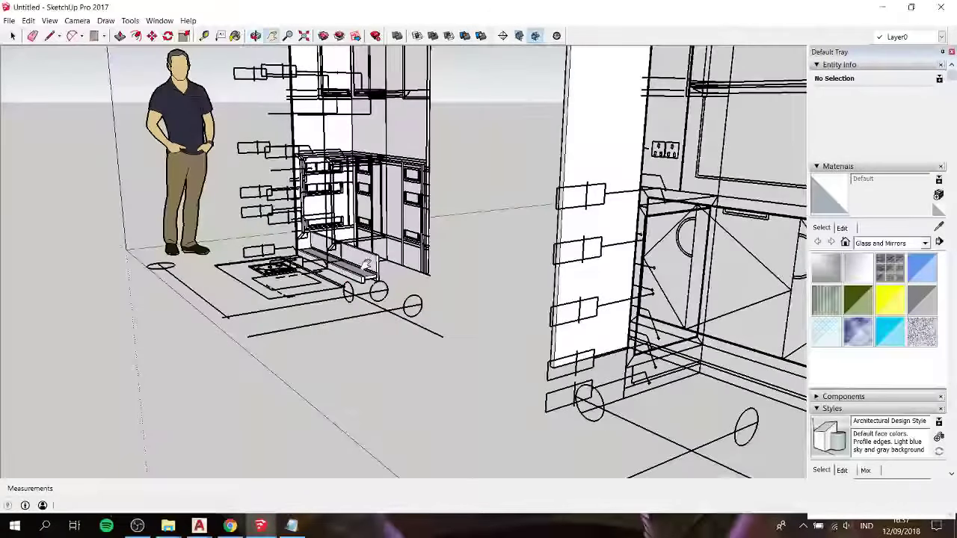
scroll(367, 266, up, 2)
scroll(369, 257, up, 2)
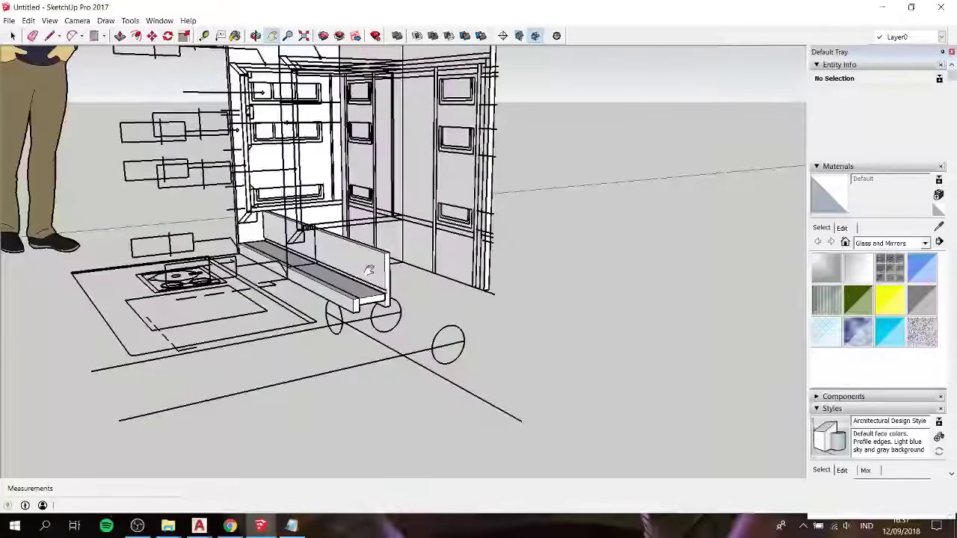
scroll(369, 270, down, 3)
shift+middle_drag(369, 271, 358, 314)
scroll(357, 314, up, 2)
scroll(356, 315, up, 2)
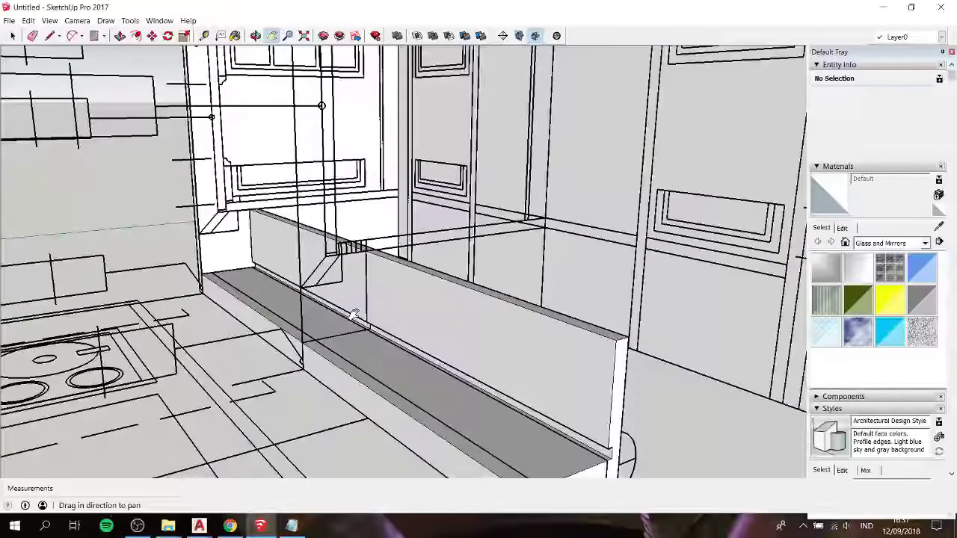
scroll(354, 315, down, 2)
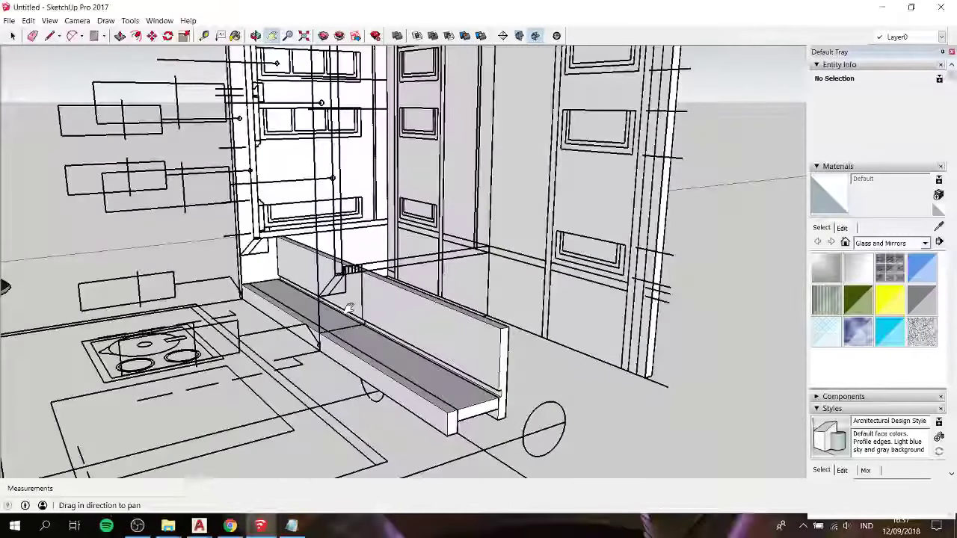
scroll(350, 308, down, 3)
middle_drag(349, 309, 444, 262)
scroll(404, 273, down, 1)
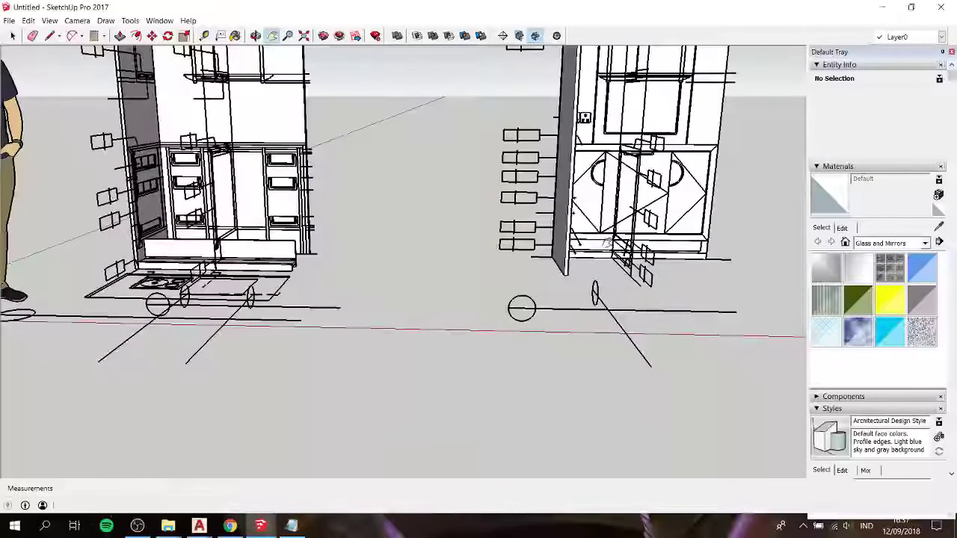
shift+middle_drag(691, 253, 607, 246)
scroll(606, 246, up, 2)
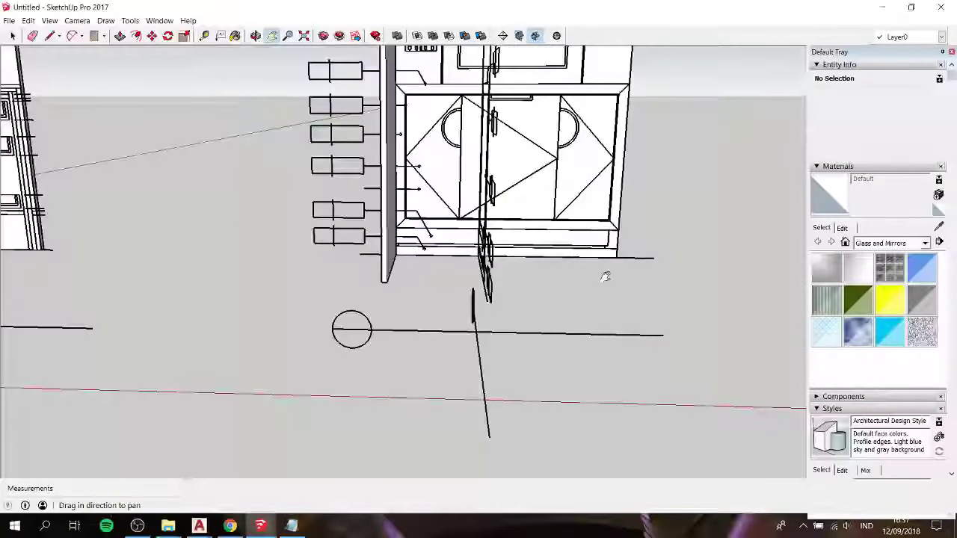
scroll(540, 258, down, 2)
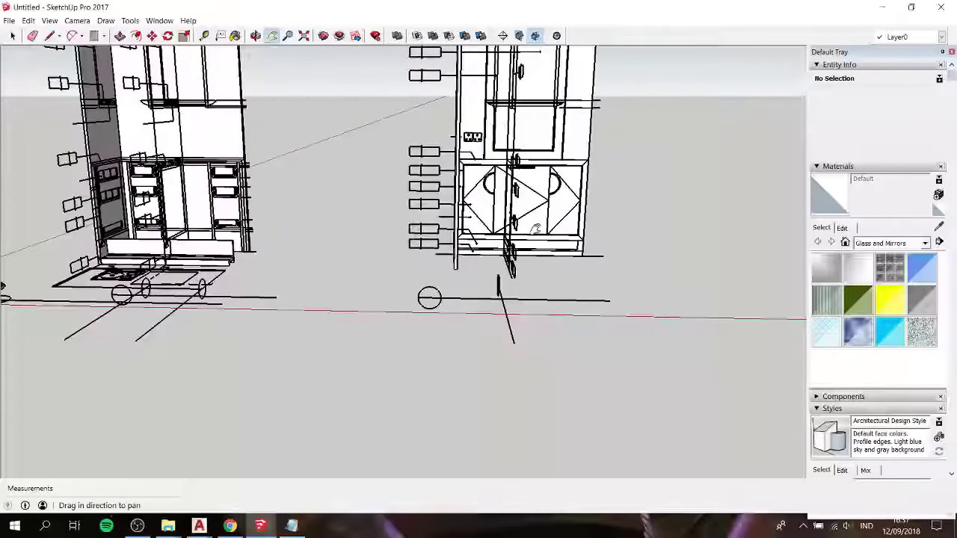
scroll(277, 233, up, 3)
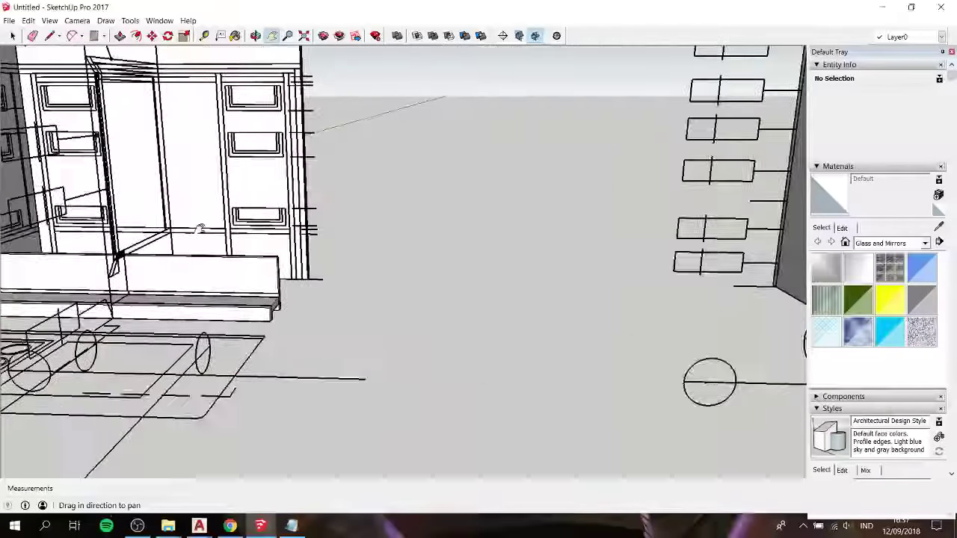
mouse_move(277, 233)
middle_down()
mouse_move(417, 286)
mouse_move(314, 269)
middle_up()
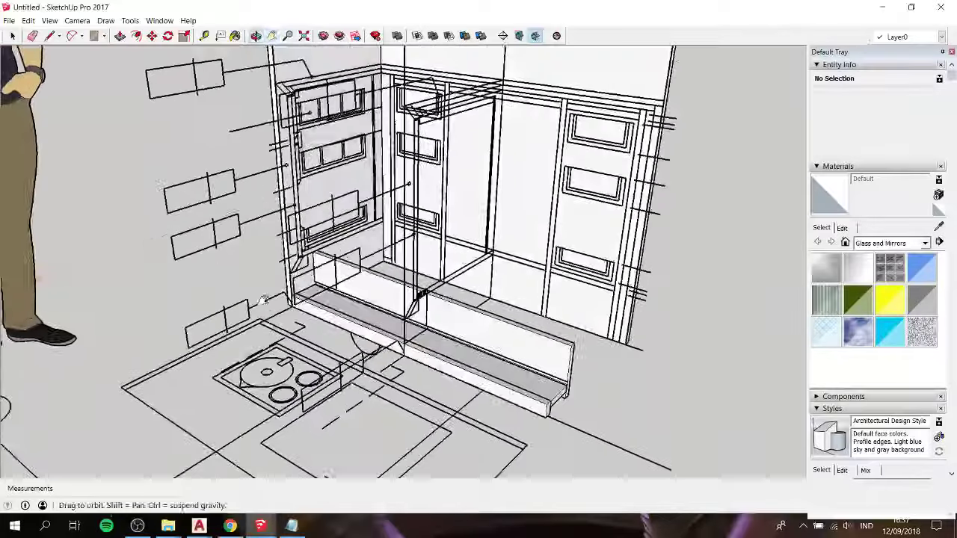
scroll(314, 269, up, 2)
scroll(307, 271, up, 2)
scroll(304, 271, up, 2)
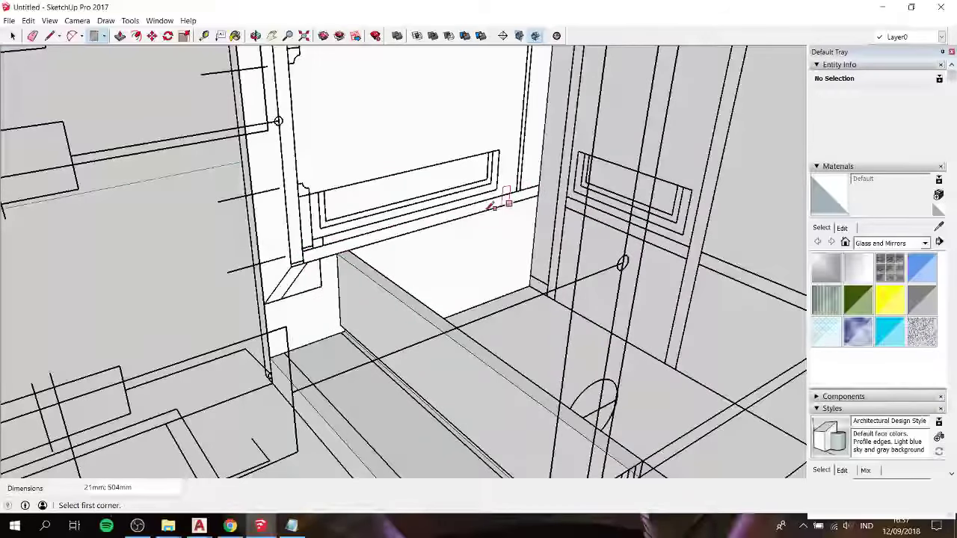
Step: Orbit and zoom down into the cabinet shelf around the small rectangle
key(space)
scroll(447, 219, down, 3)
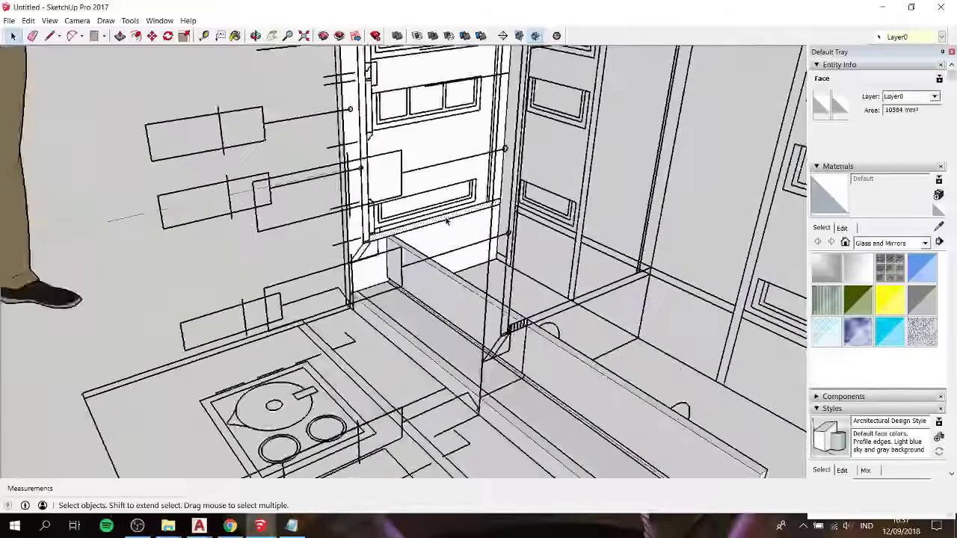
scroll(447, 219, down, 2)
scroll(447, 220, up, 1)
scroll(446, 219, up, 3)
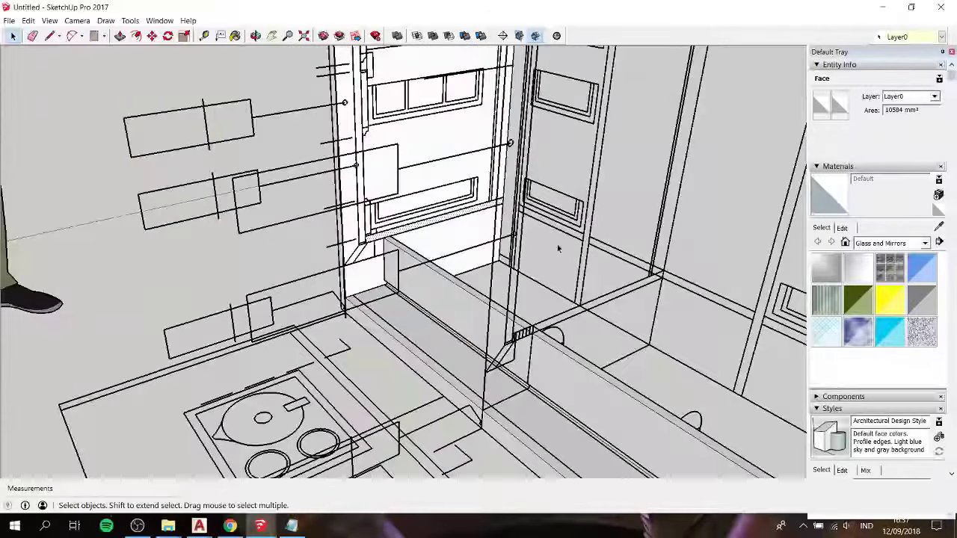
mouse_move(546, 257)
middle_down()
mouse_move(504, 225)
mouse_move(577, 181)
mouse_move(601, 198)
middle_up()
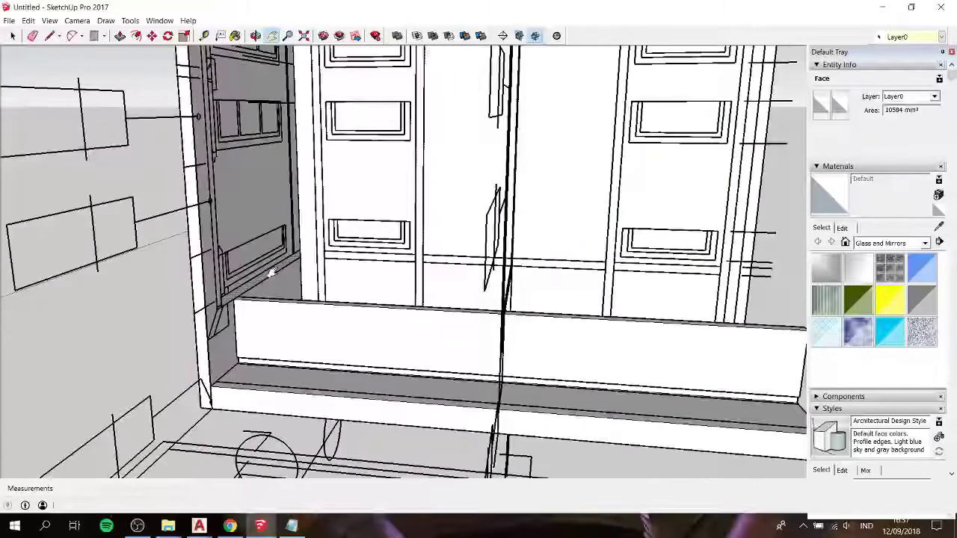
mouse_move(309, 265)
middle_down()
mouse_move(316, 348)
mouse_move(324, 313)
middle_up()
key(r)
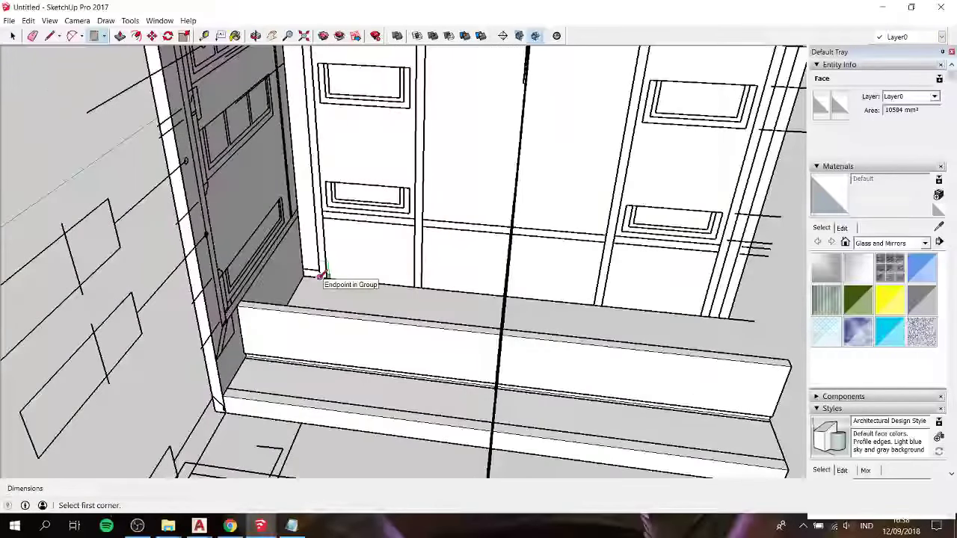
key(Escape)
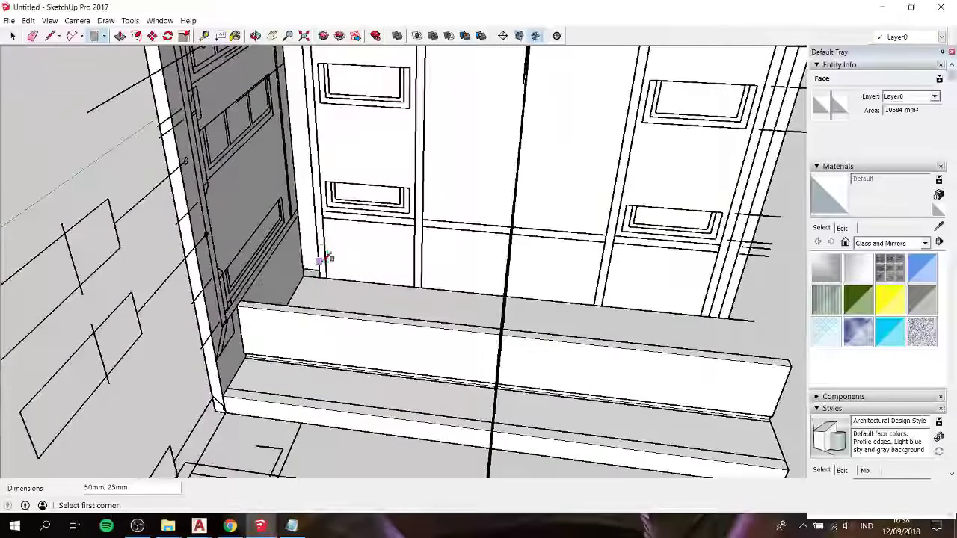
middle_drag(323, 257, 357, 293)
key(space)
Step: Push/Pull the small 1250 mm² rectangle about 420 mm into a narrow rail
key(p)
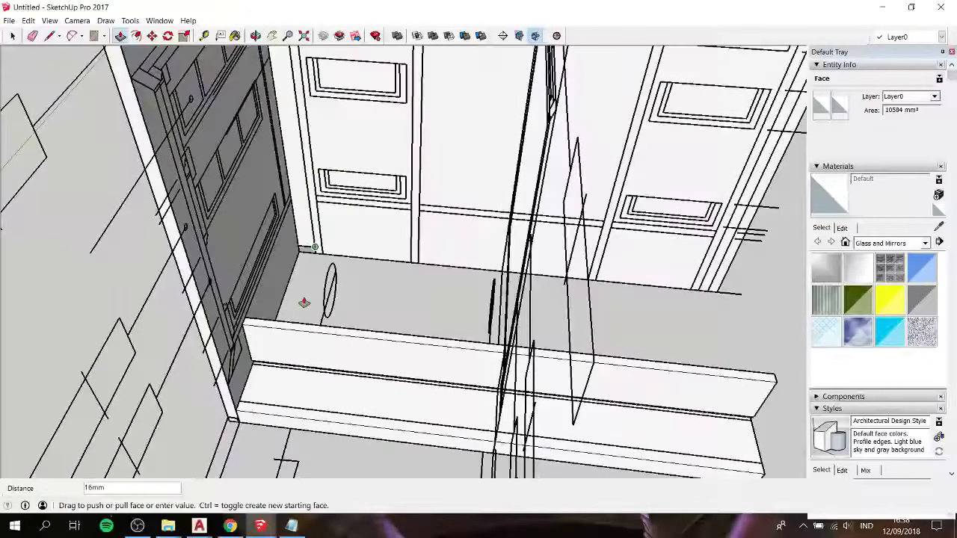
key(space)
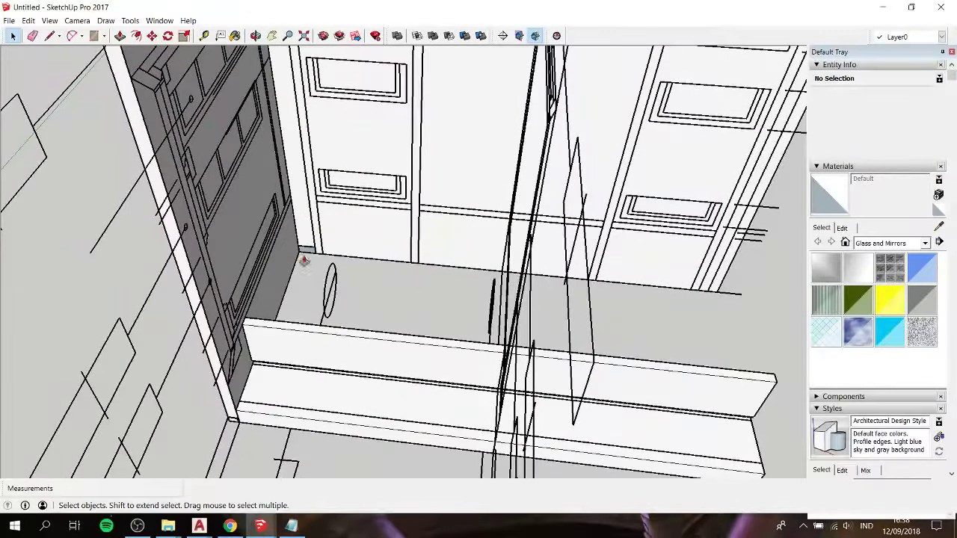
key(p)
click(304, 253)
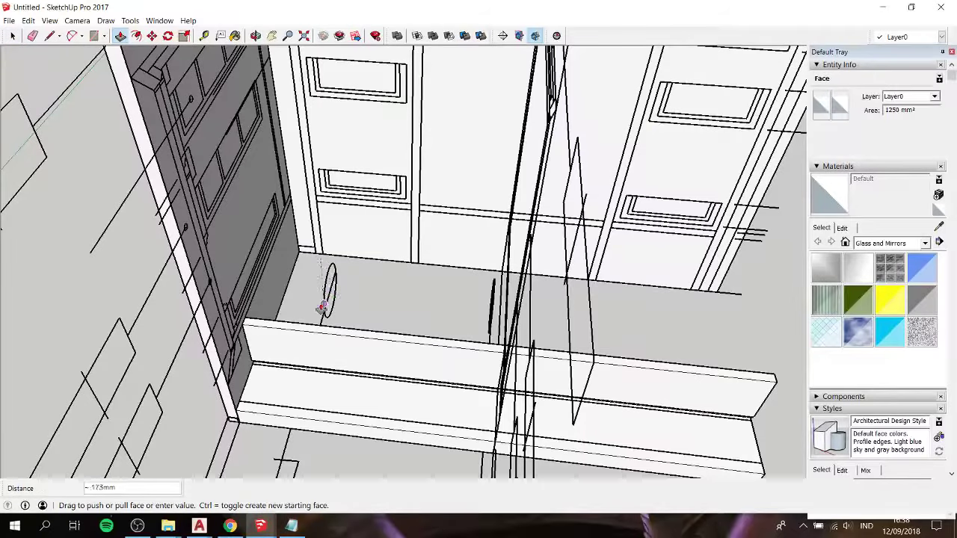
mouse_move(325, 300)
middle_down()
mouse_move(12, 224)
mouse_move(445, 314)
mouse_move(569, 325)
mouse_move(291, 288)
mouse_move(302, 154)
mouse_move(313, 213)
mouse_move(338, 259)
mouse_move(367, 274)
mouse_move(321, 224)
mouse_move(389, 219)
mouse_move(417, 260)
middle_up()
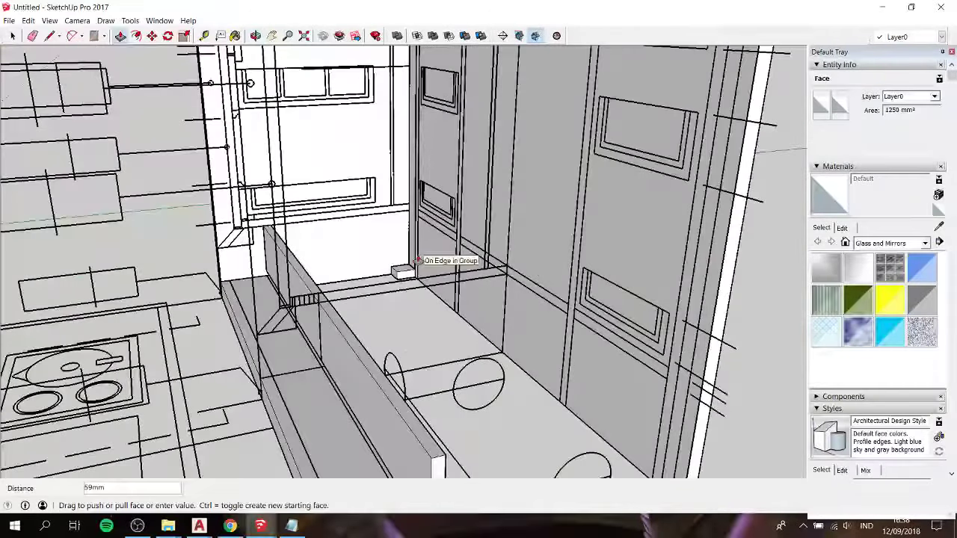
mouse_move(350, 261)
middle_down()
mouse_move(276, 142)
mouse_move(292, 297)
middle_up()
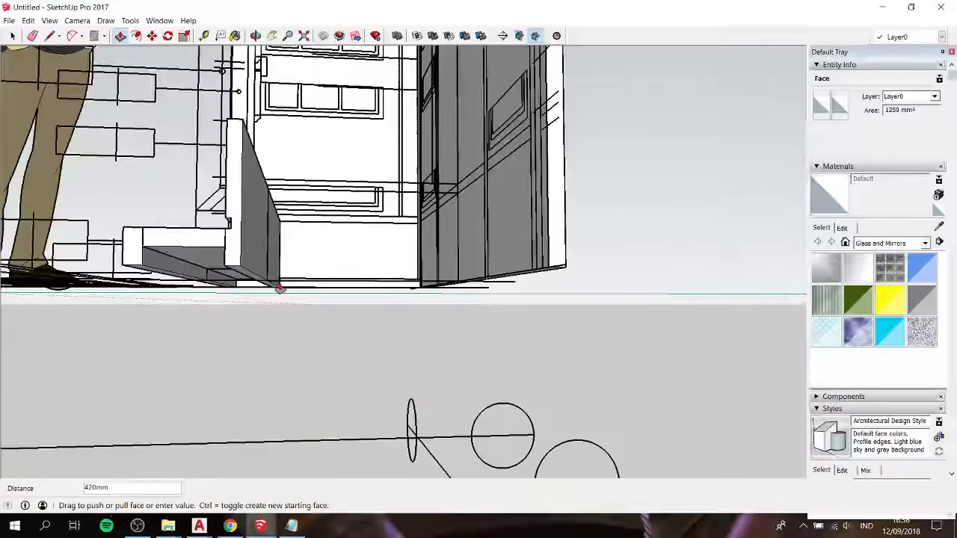
key(space)
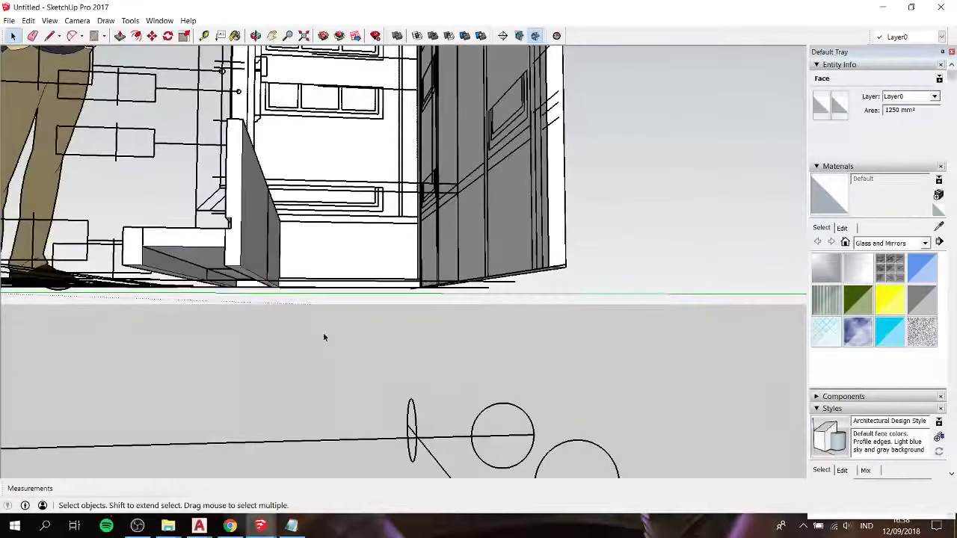
Step: Group the new rail geometry into a solid
mouse_move(323, 332)
middle_down()
mouse_move(370, 307)
mouse_move(364, 274)
middle_up()
right_click(361, 267)
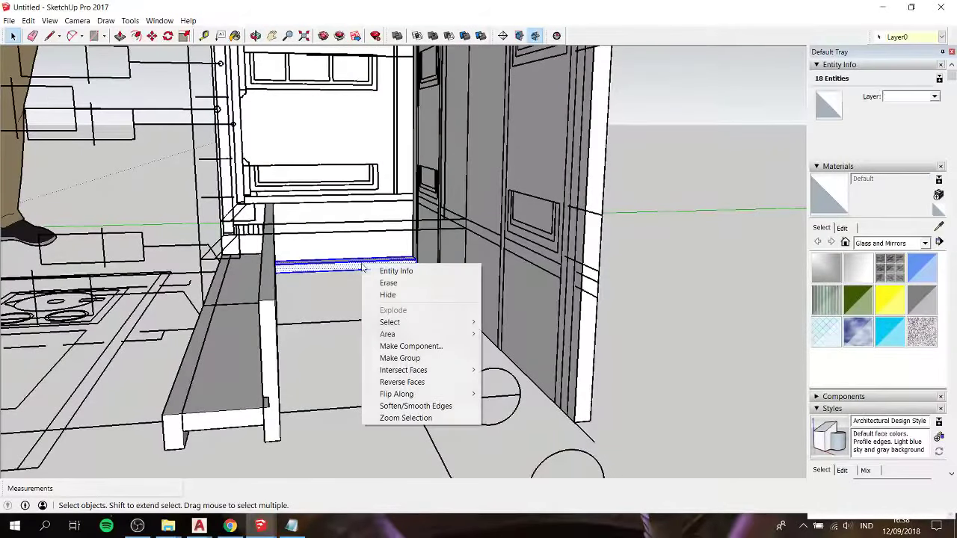
click(413, 364)
mouse_move(414, 364)
middle_down()
mouse_move(397, 391)
mouse_move(398, 342)
mouse_move(275, 232)
mouse_move(279, 321)
mouse_move(364, 279)
mouse_move(534, 261)
mouse_move(438, 348)
mouse_move(386, 118)
middle_up()
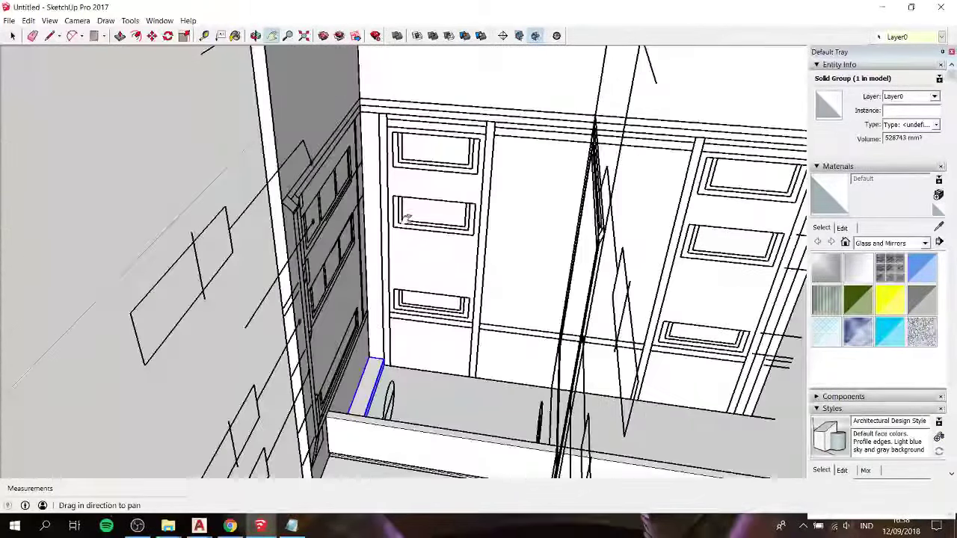
Step: Draw a narrow rectangle at the top corner of the cabinet opening
key(r)
click(380, 112)
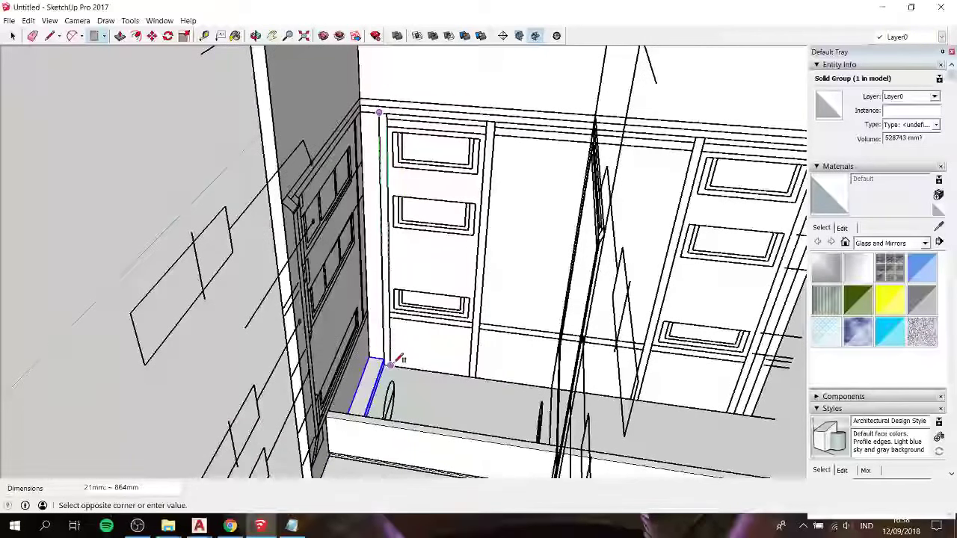
key(p)
click(370, 385)
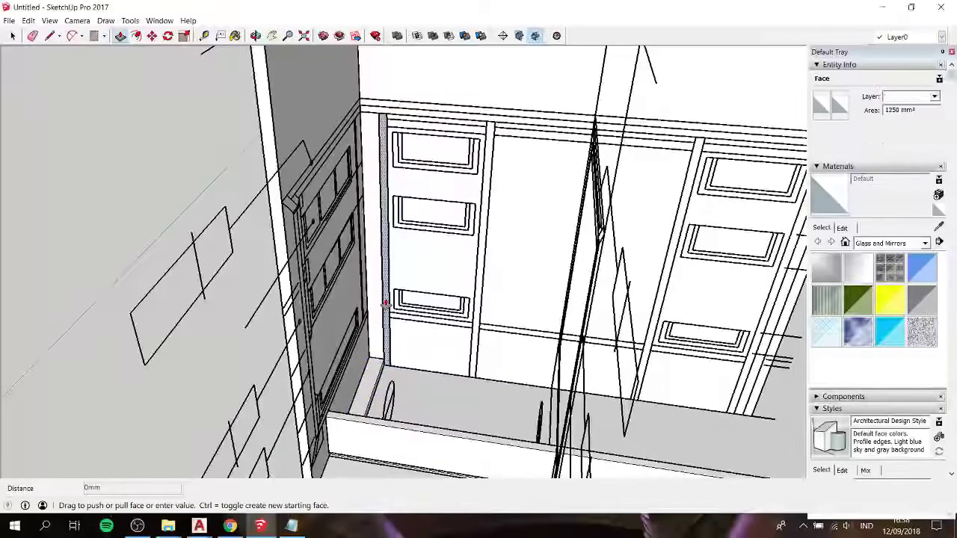
middle_drag(379, 420, 41, 260)
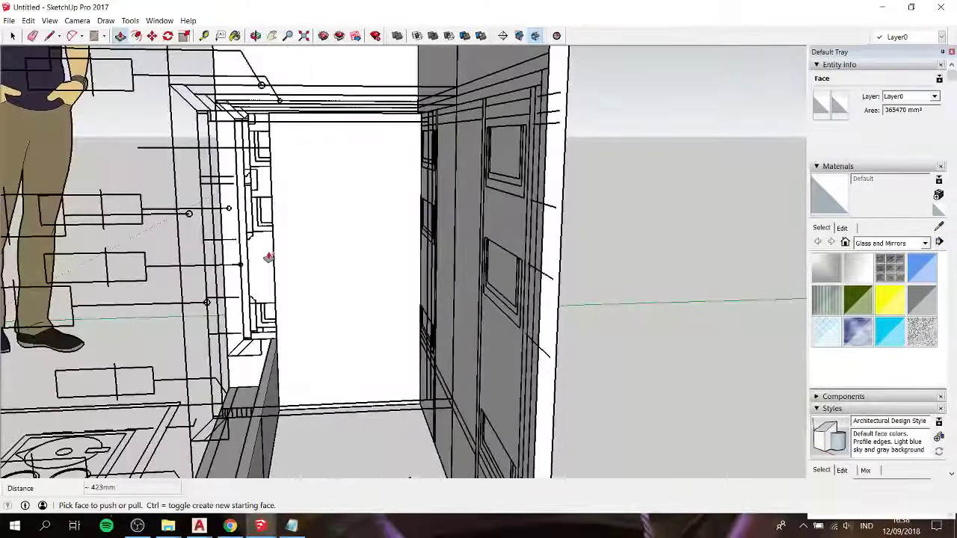
middle_drag(269, 256, 438, 266)
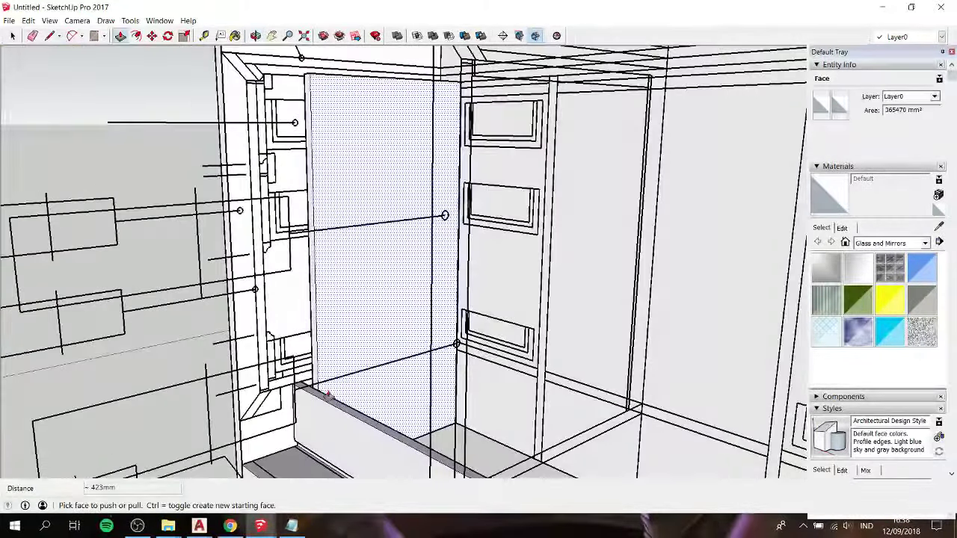
scroll(354, 344, up, 2)
scroll(354, 344, up, 2)
scroll(354, 344, up, 2)
mouse_move(354, 344)
middle_down()
mouse_move(429, 337)
mouse_move(422, 380)
mouse_move(532, 352)
mouse_move(508, 357)
middle_up()
Step: Extrude the narrow strip into an upright and make it a group
key(p)
scroll(429, 342, up, 2)
click(432, 346)
key(space)
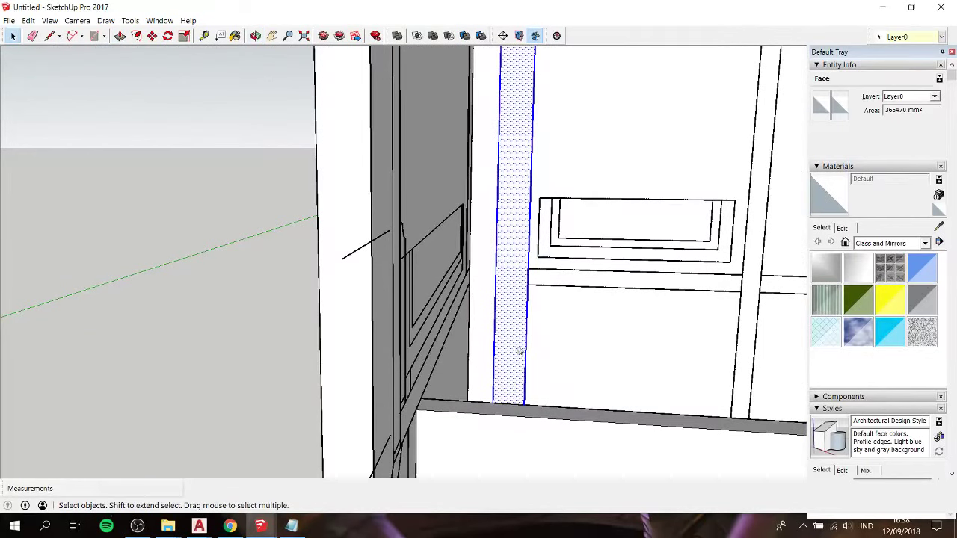
right_click(519, 349)
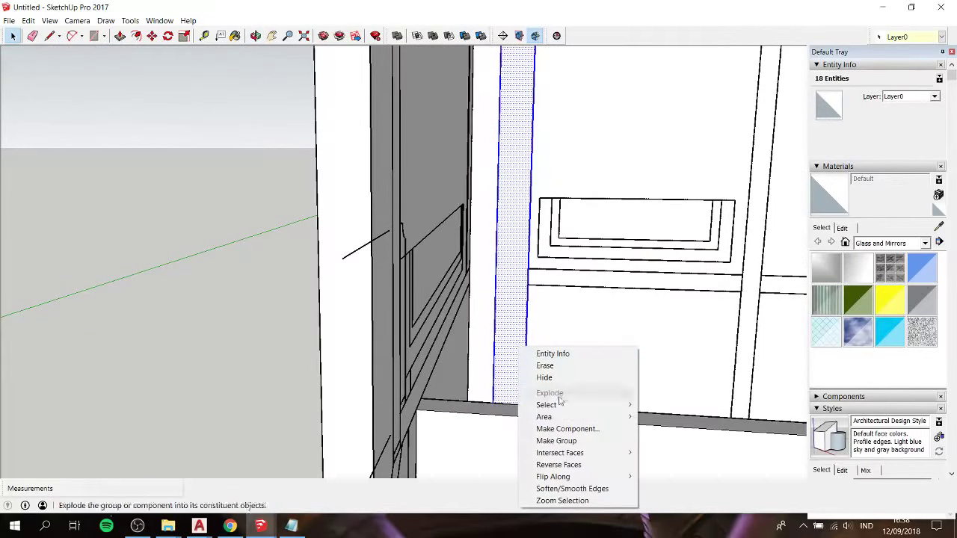
click(566, 441)
Step: Hide the new upright group, then restore it with Edit > Unhide Last
middle_drag(599, 346, 461, 360)
right_click(461, 360)
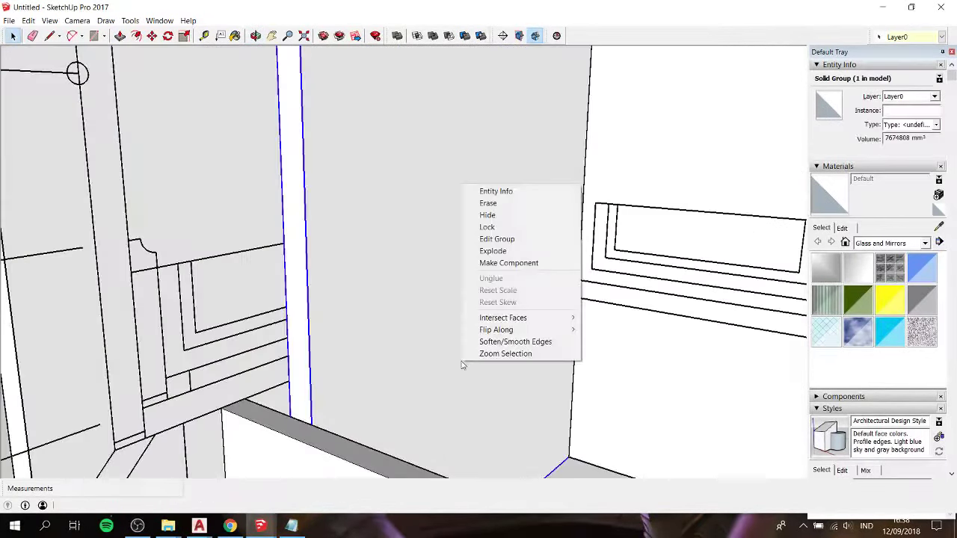
click(490, 214)
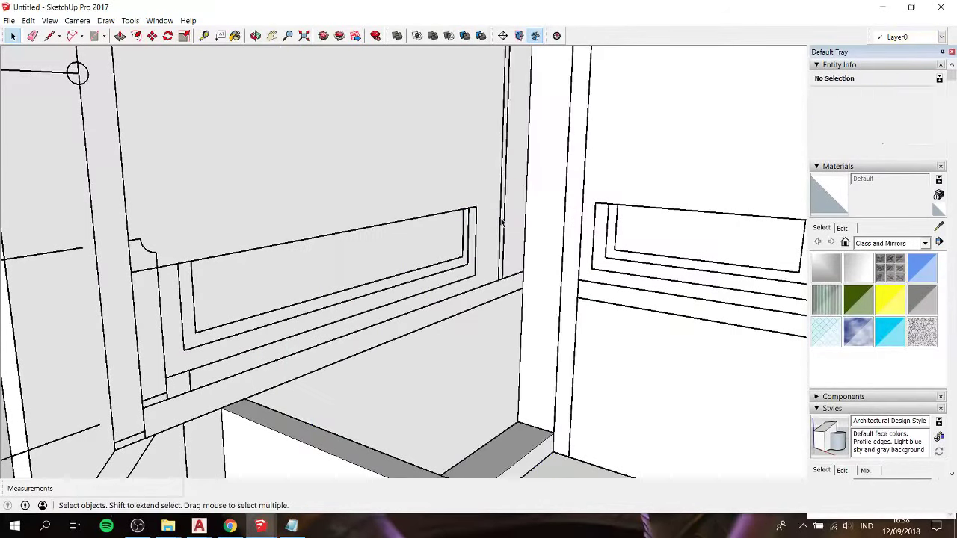
click(36, 21)
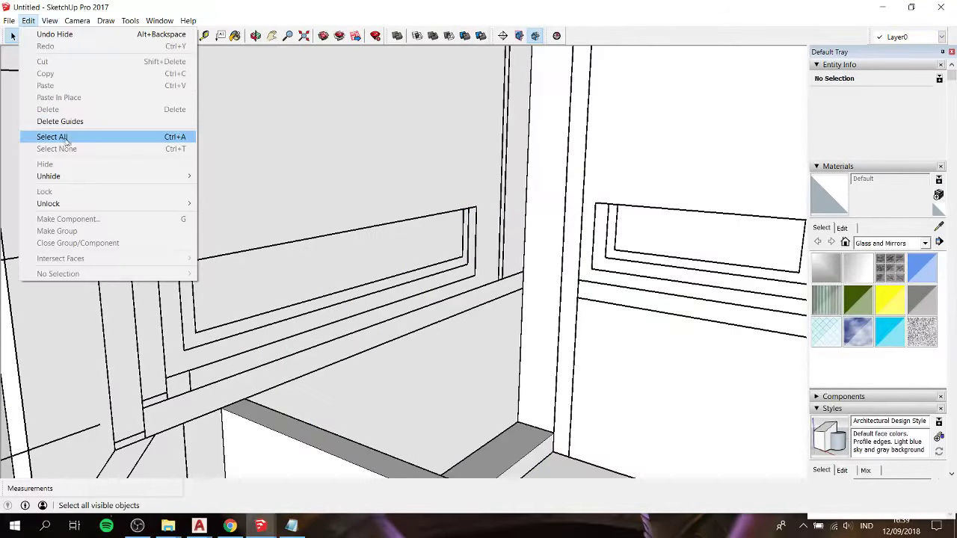
mouse_move(49, 175)
click(233, 191)
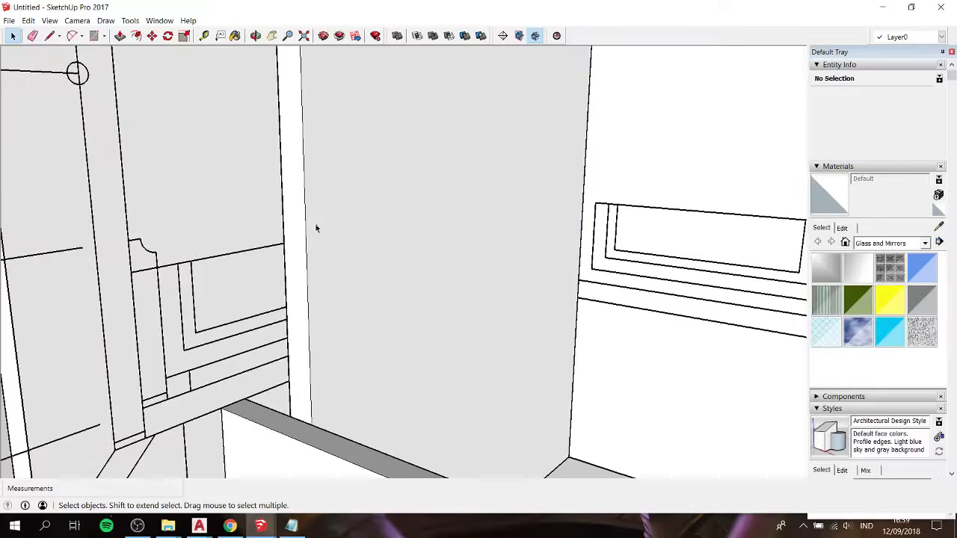
Step: Inside the white pillar group, pull the pillar face out 102 mm
double_click(293, 408)
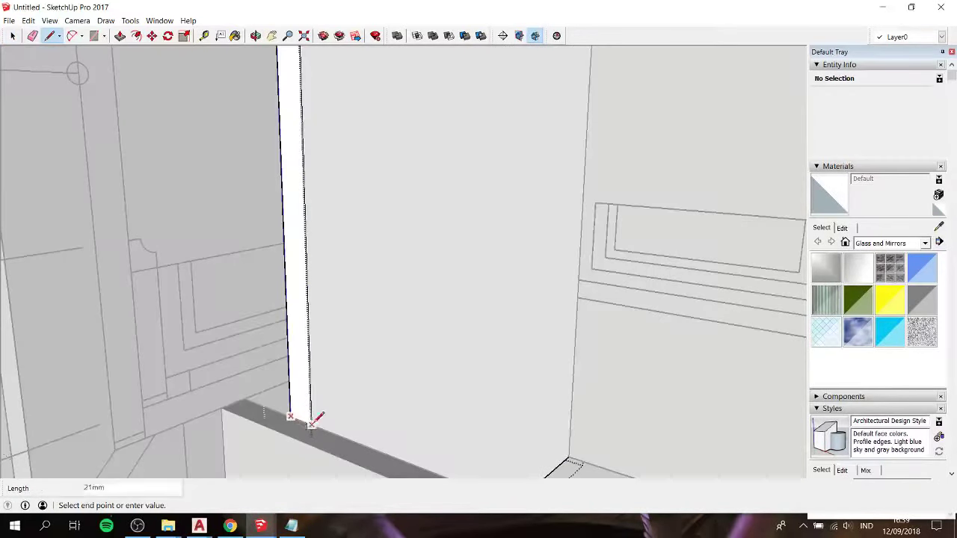
key(space)
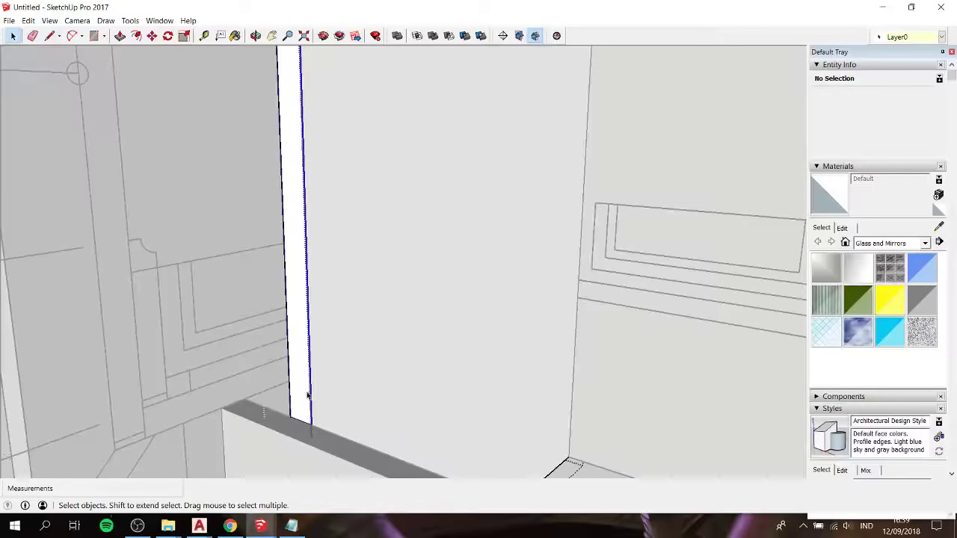
click(305, 394)
key(p)
click(305, 395)
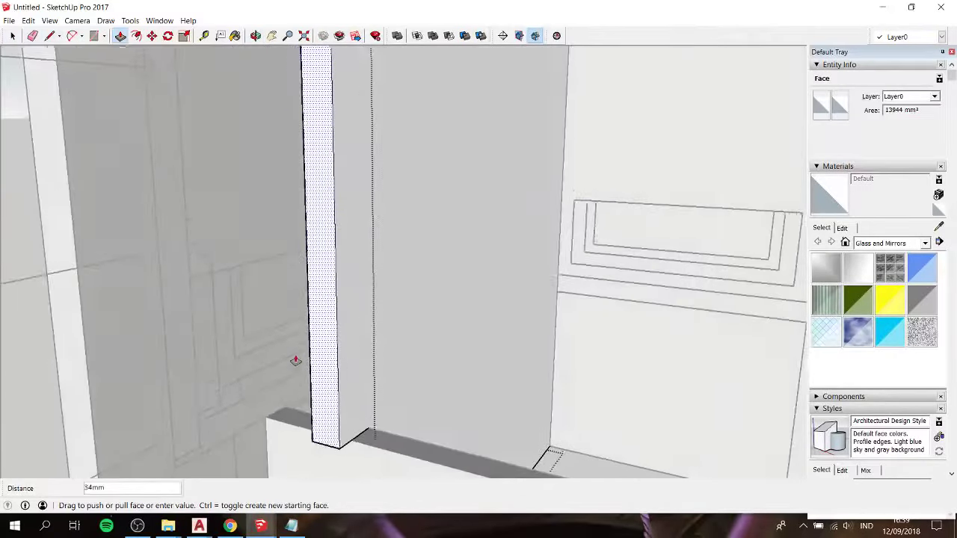
scroll(296, 361, down, 3)
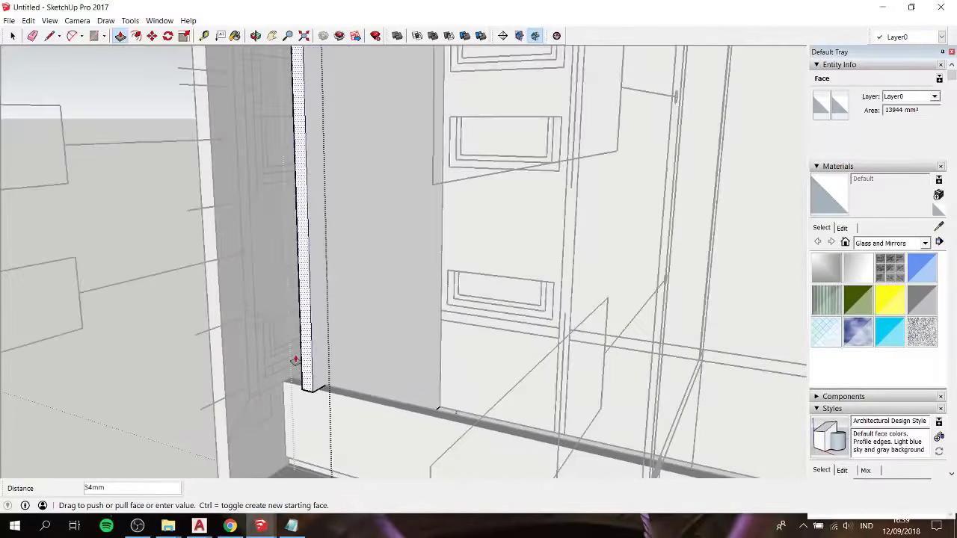
click(245, 288)
key(space)
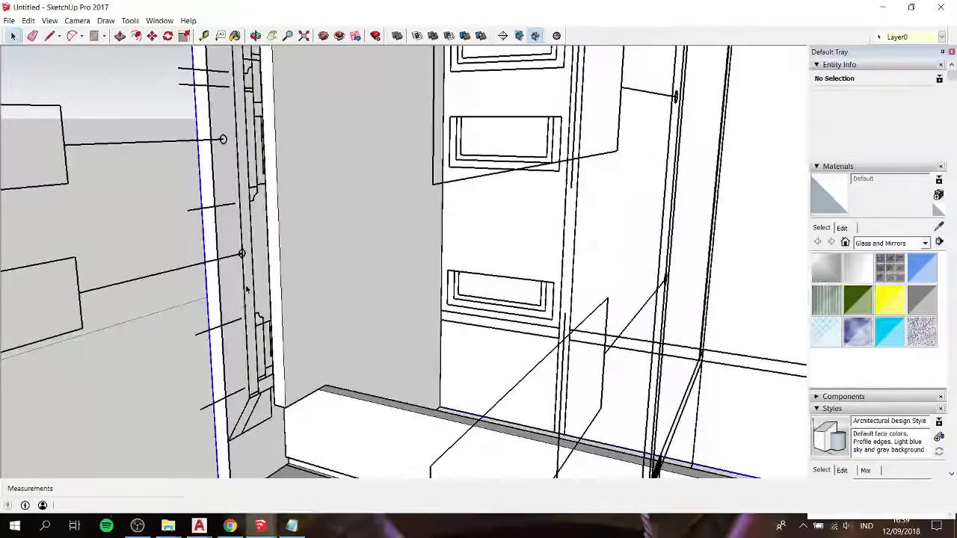
Step: Select the left side panel group and move it about 71mm aside
click(247, 289)
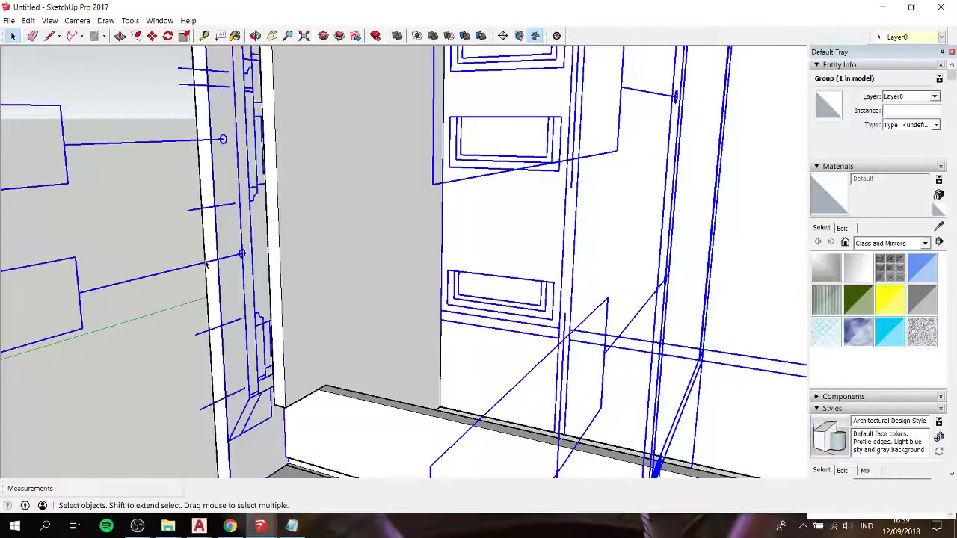
key(Escape)
click(136, 313)
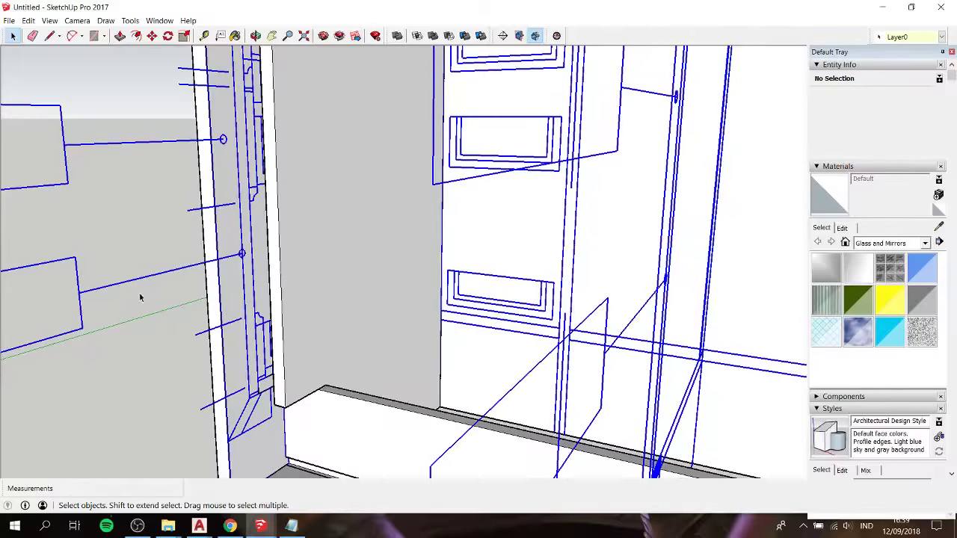
click(163, 278)
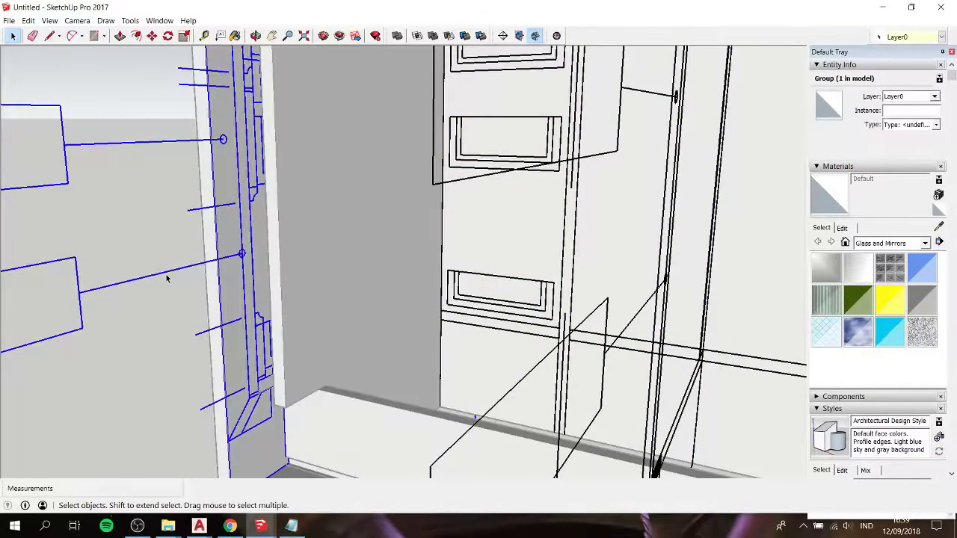
key(m)
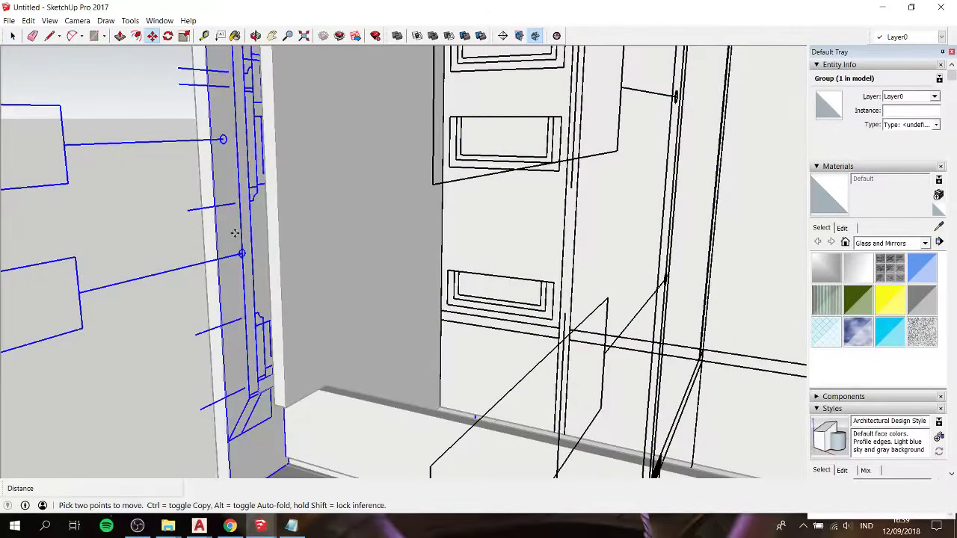
click(234, 234)
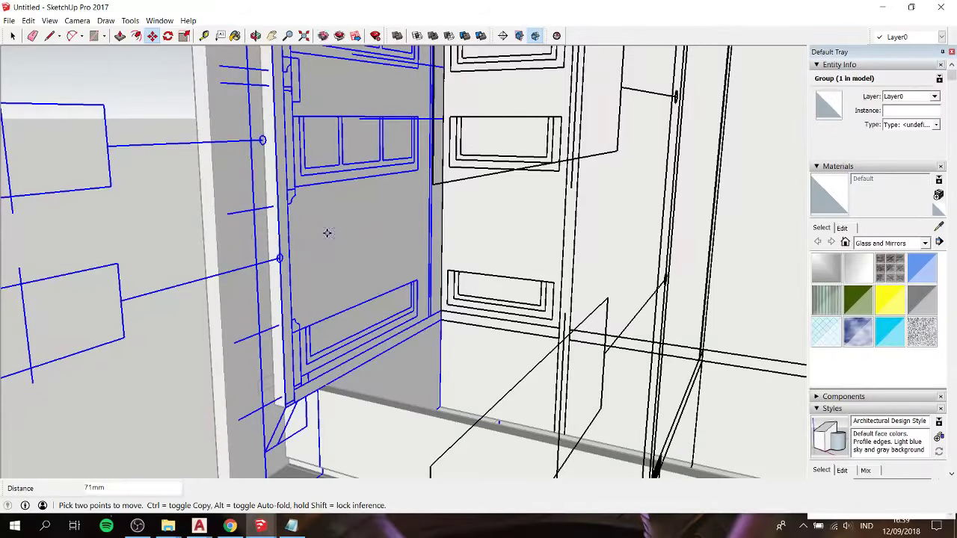
key(space)
click(125, 214)
mouse_move(126, 214)
middle_down()
mouse_move(217, 218)
mouse_move(216, 297)
middle_up()
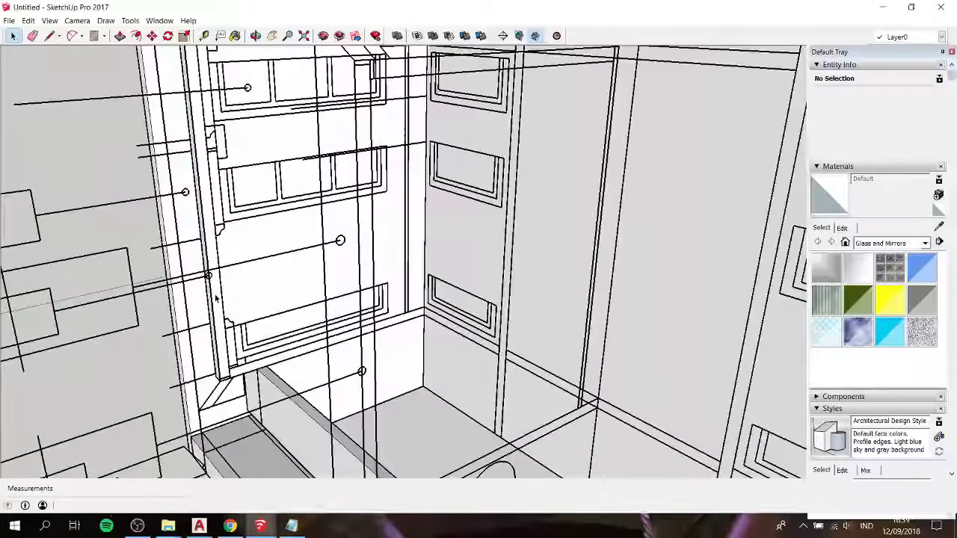
scroll(273, 249, down, 5)
scroll(471, 243, down, 3)
scroll(673, 238, down, 2)
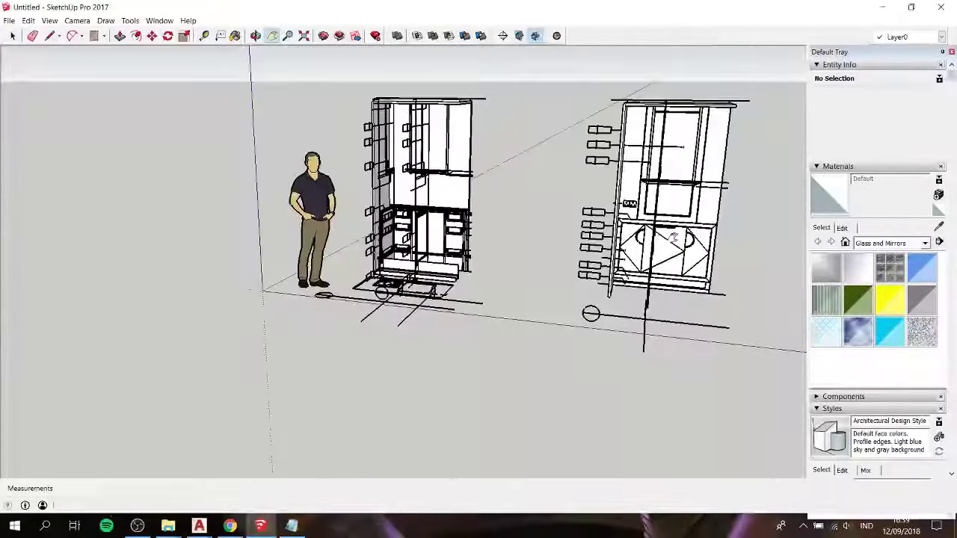
scroll(640, 241, up, 3)
scroll(568, 247, up, 3)
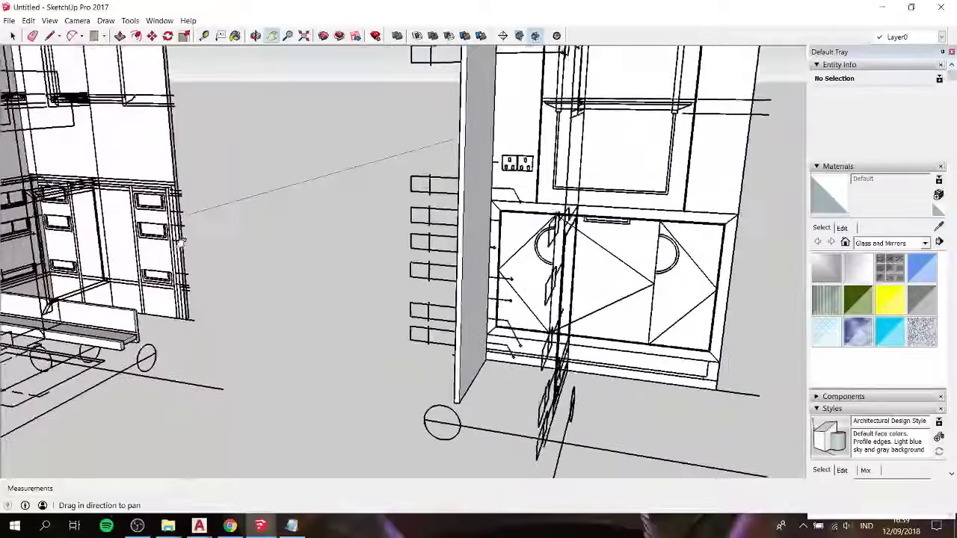
scroll(348, 254, up, 4)
scroll(342, 257, up, 3)
scroll(224, 271, up, 3)
scroll(227, 186, up, 3)
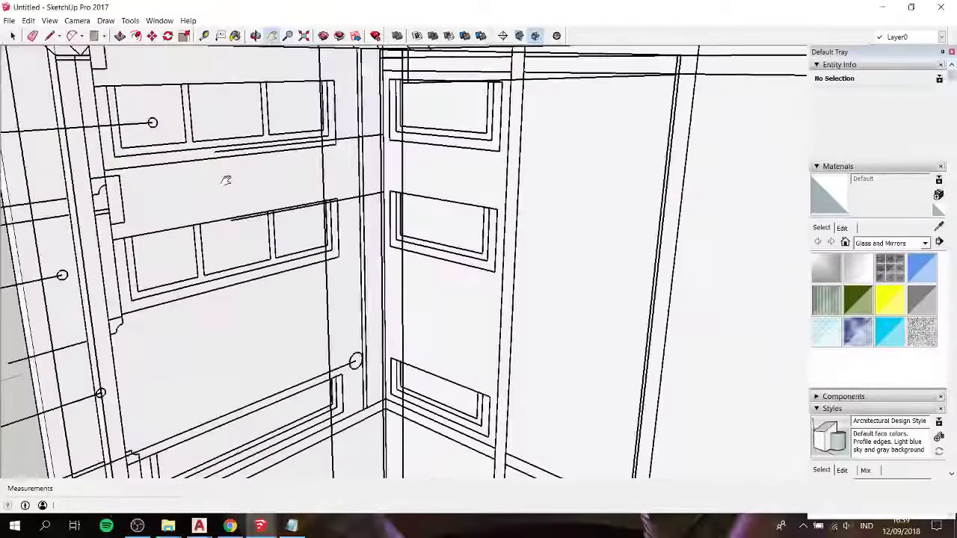
scroll(274, 269, up, 2)
mouse_move(274, 269)
shift+middle_down()
mouse_move(222, 167)
mouse_move(268, 181)
mouse_move(284, 247)
mouse_move(449, 224)
mouse_move(507, 196)
mouse_move(316, 216)
mouse_move(322, 177)
mouse_move(351, 173)
mouse_move(284, 145)
mouse_move(333, 148)
mouse_move(317, 154)
shift+middle_up()
scroll(329, 212, up, 5)
scroll(328, 212, up, 5)
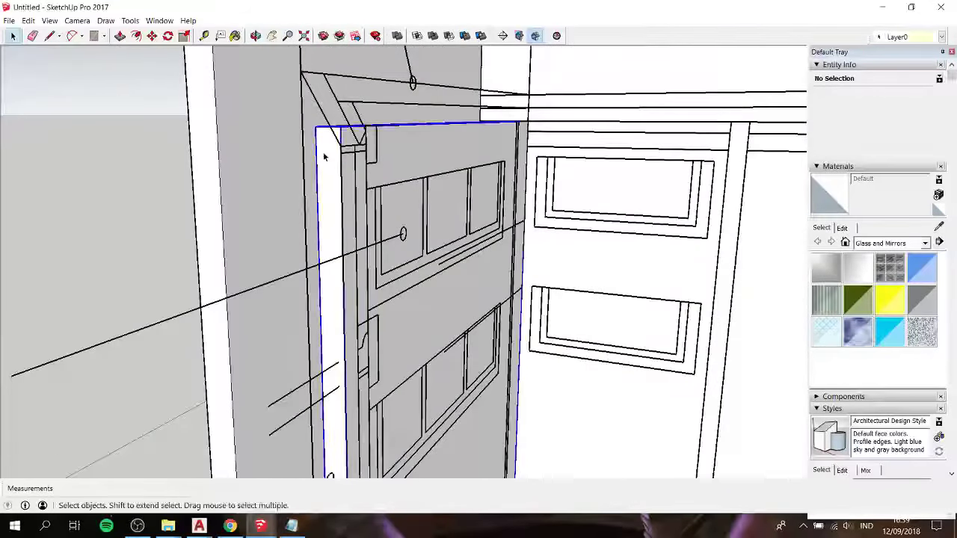
Step: Draw a small 546 mm² rectangle at the door's top-left corner
click(330, 151)
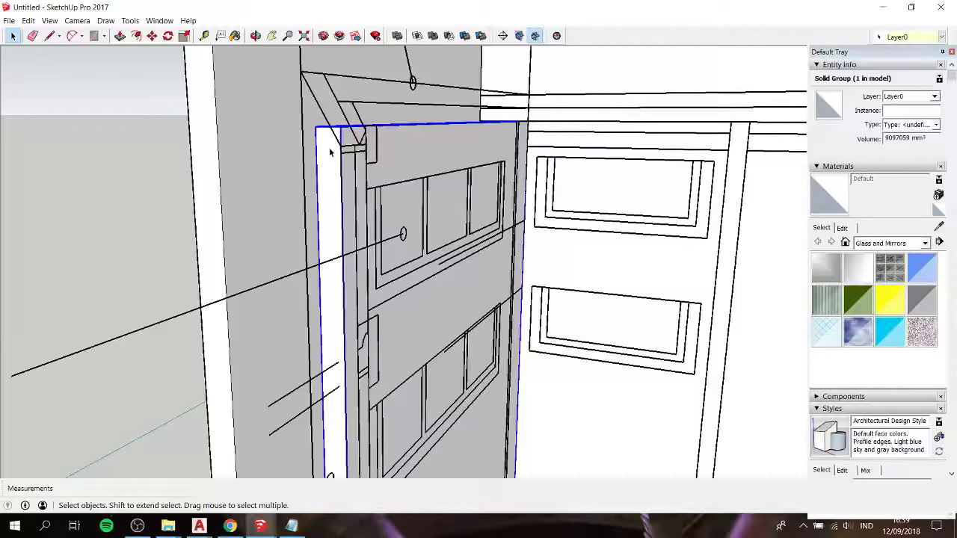
scroll(335, 145, up, 2)
middle_drag(336, 145, 324, 149)
scroll(325, 149, up, 3)
key(d)
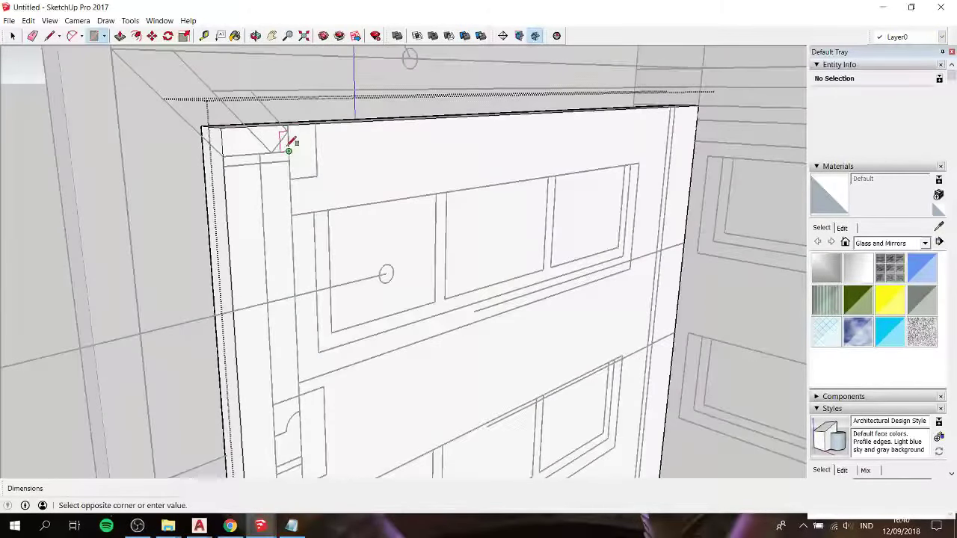
key(space)
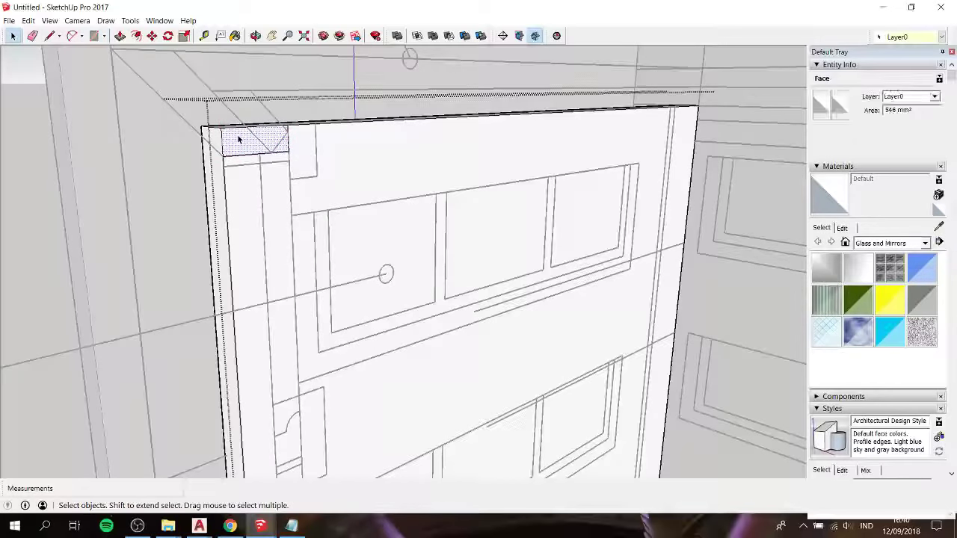
Step: Push the corner rectangle about 21mm inward to form the notch
key(p)
click(239, 139)
click(249, 78)
key(space)
mouse_move(252, 88)
middle_down()
mouse_move(408, 58)
mouse_move(322, 152)
mouse_move(321, 176)
mouse_move(361, 180)
mouse_move(352, 232)
middle_up()
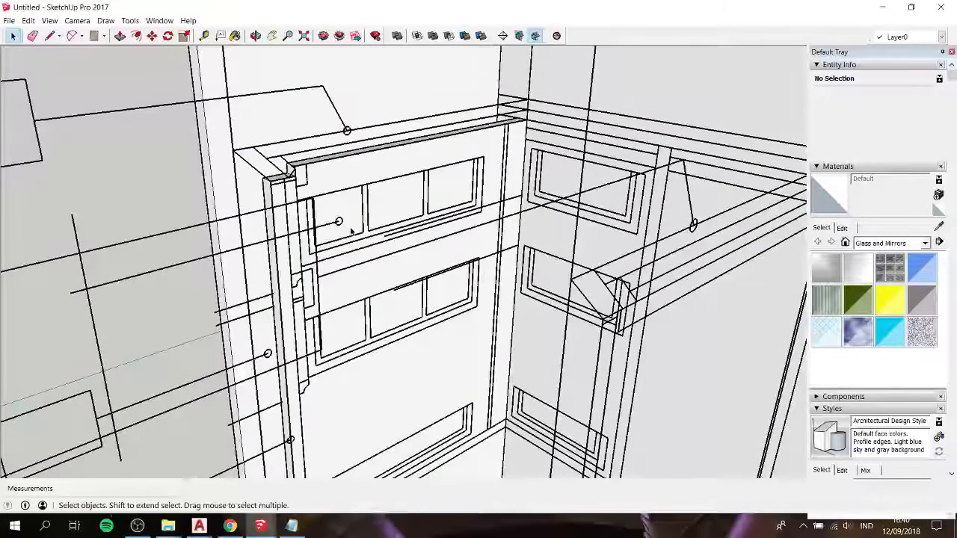
Step: Draw a rectangle across the upper drawer's compartments
shift+middle_drag(350, 226, 328, 183)
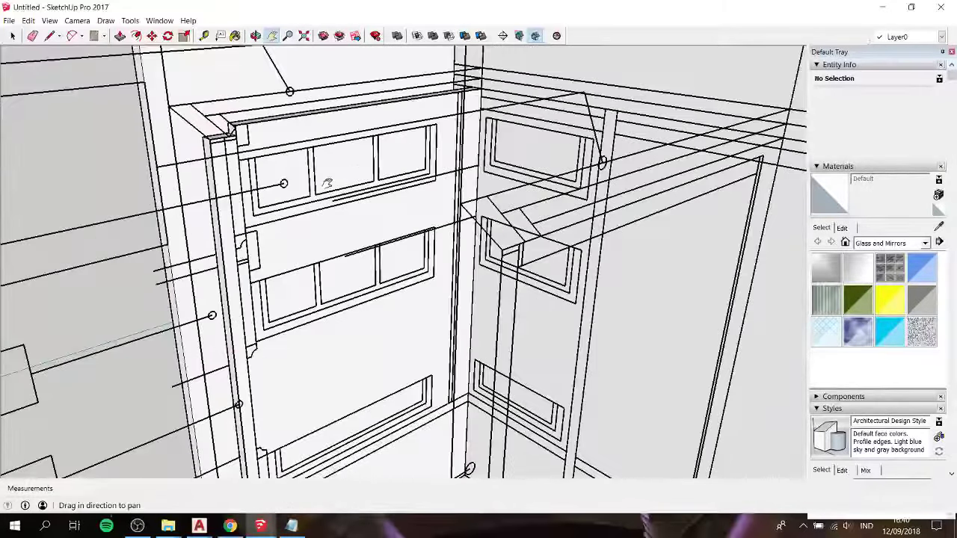
middle_drag(403, 153, 306, 212)
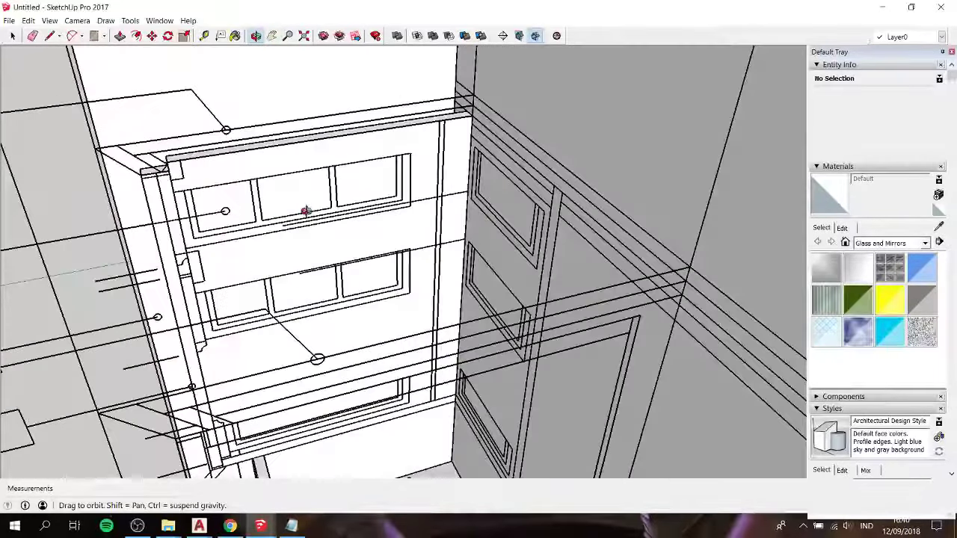
scroll(276, 198, up, 3)
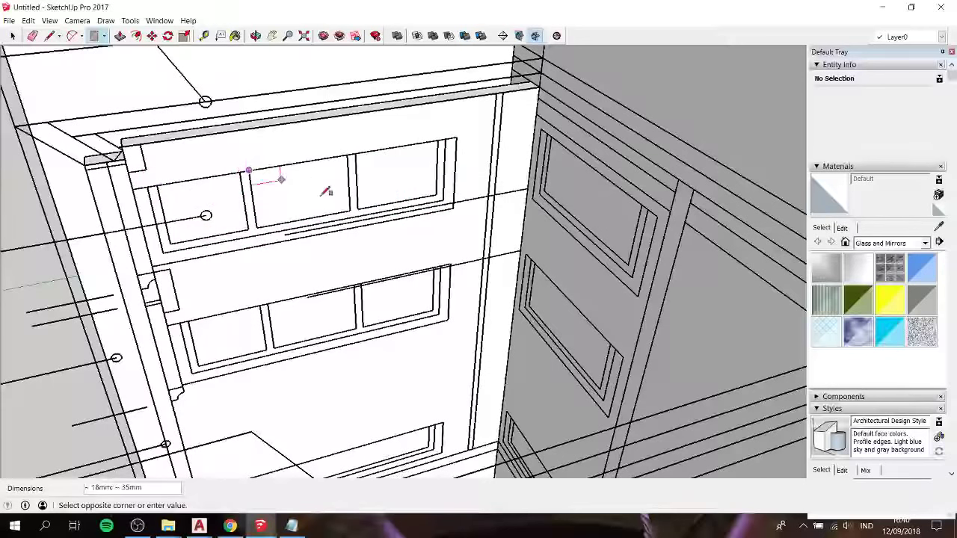
click(355, 153)
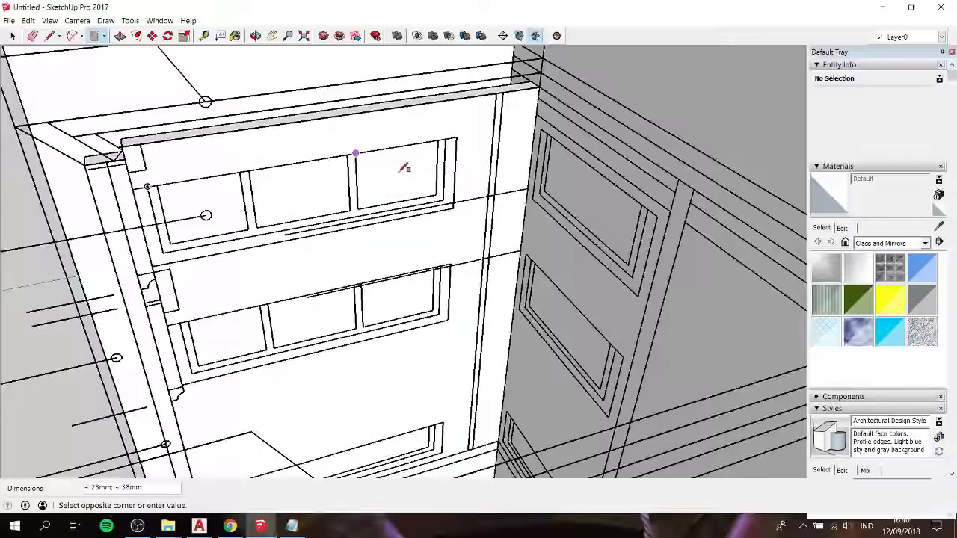
click(389, 180)
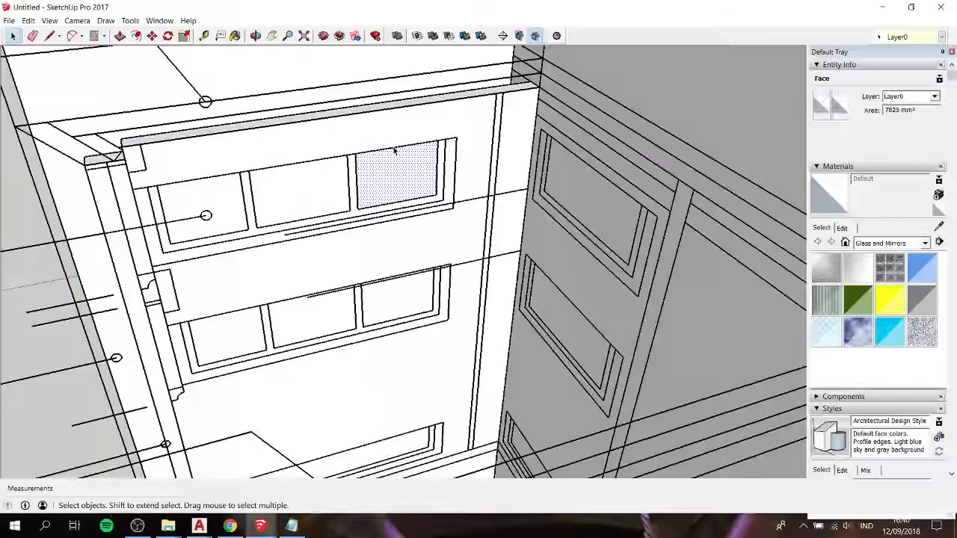
click(394, 150)
click(282, 162)
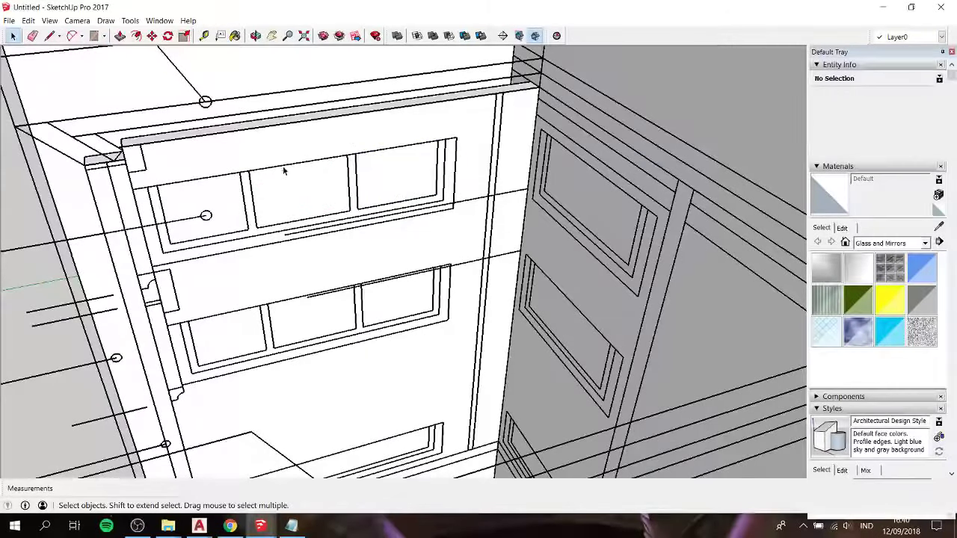
Step: Push/Pull the drawer face out 228 mm into a three-compartment tray
click(216, 179)
key(p)
click(247, 192)
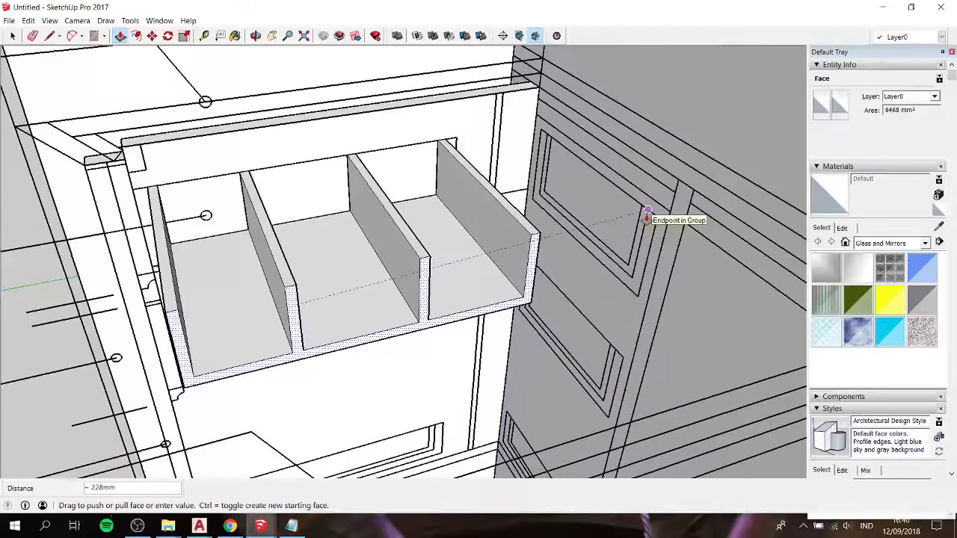
click(648, 212)
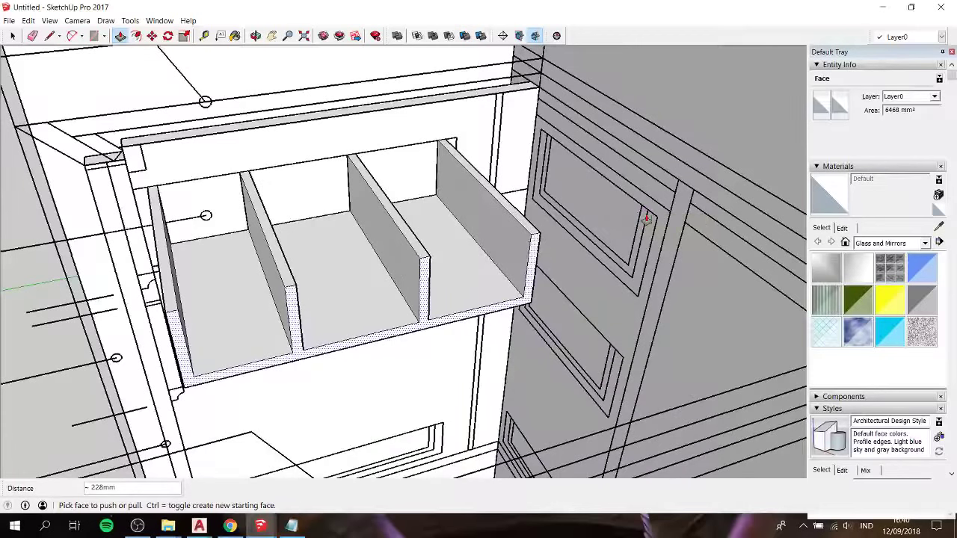
middle_drag(386, 142, 489, 115)
Step: Move the selected tray panels 40 mm
key(space)
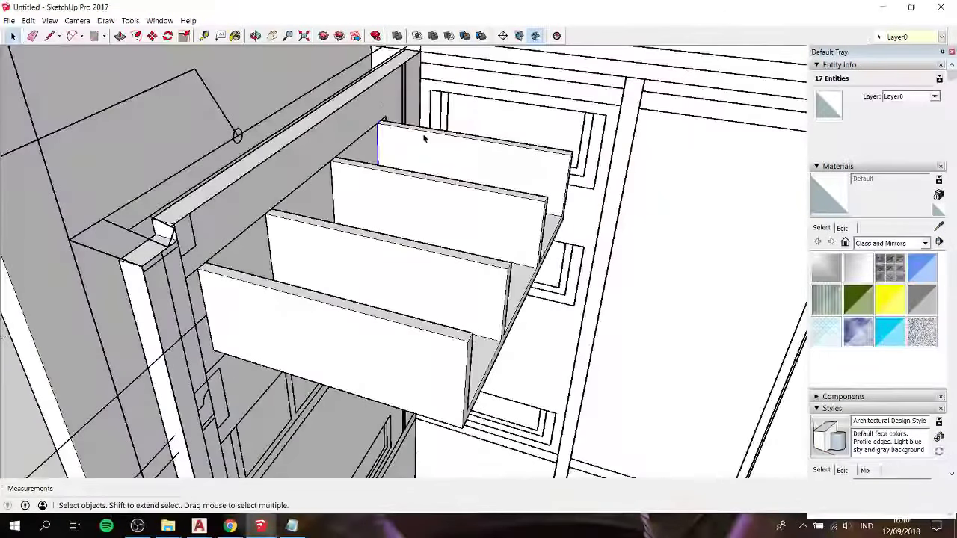
key(m)
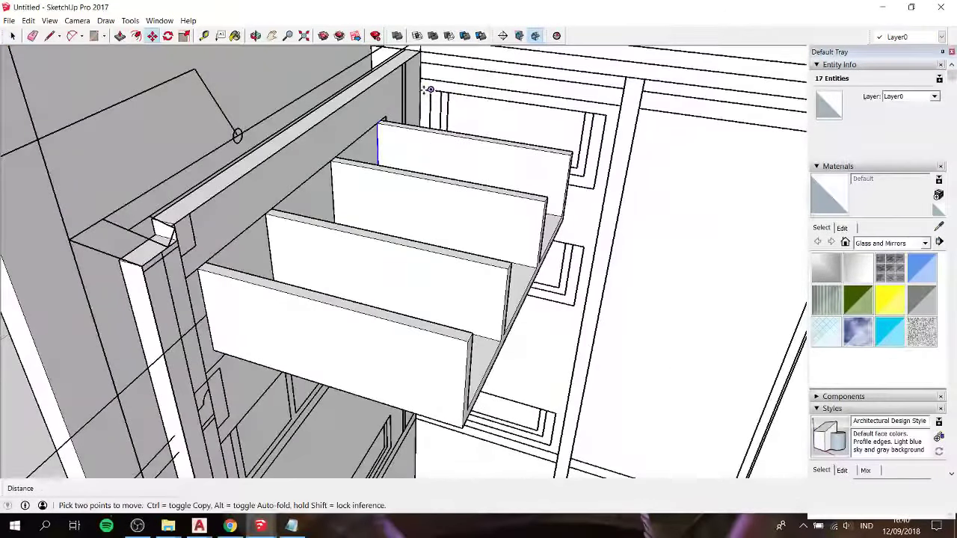
click(420, 89)
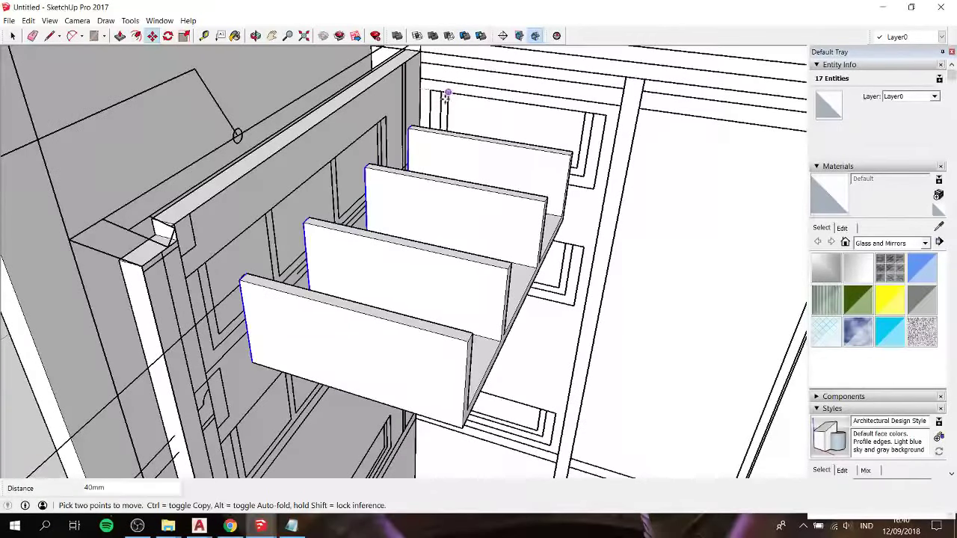
middle_drag(422, 127, 431, 177)
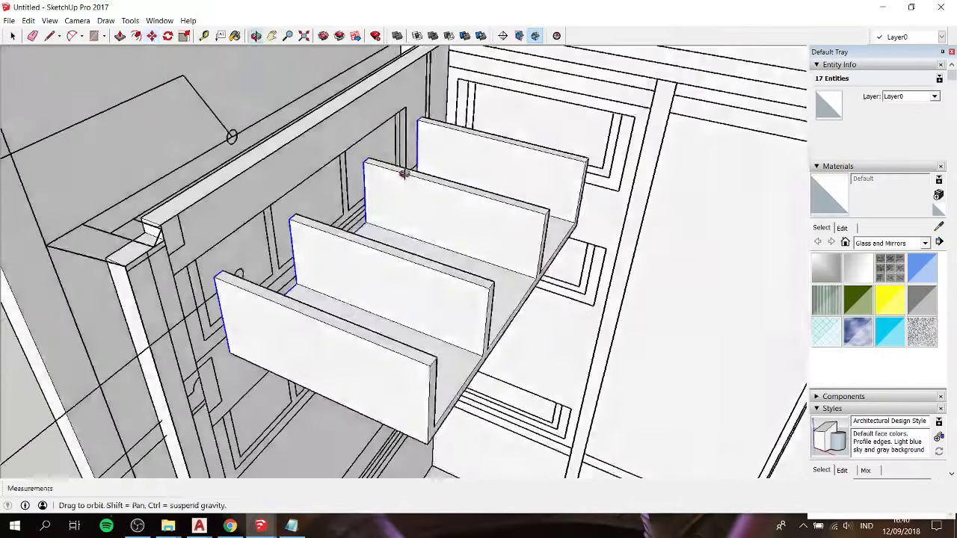
Step: Make the 17 selected tray panels into one solid group
key(space)
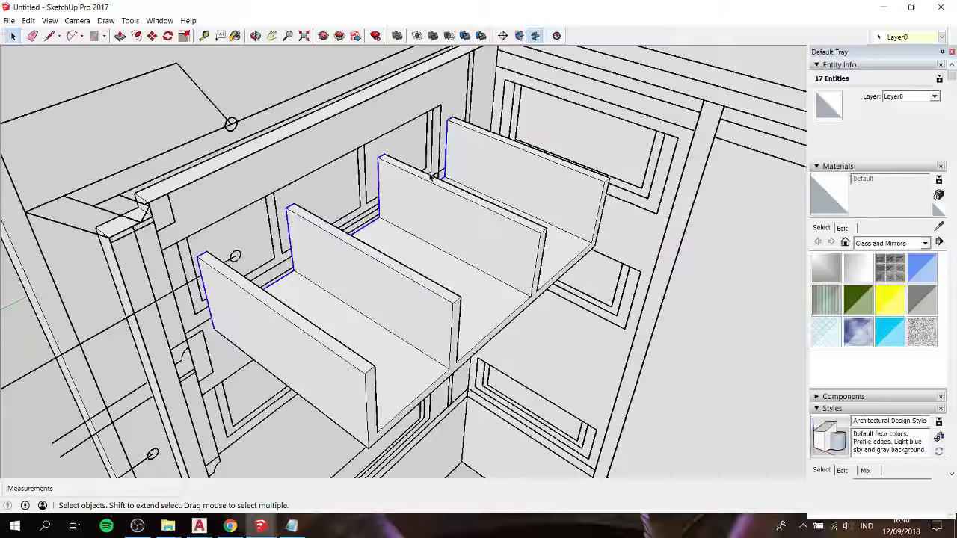
shift+middle_drag(431, 177, 360, 193)
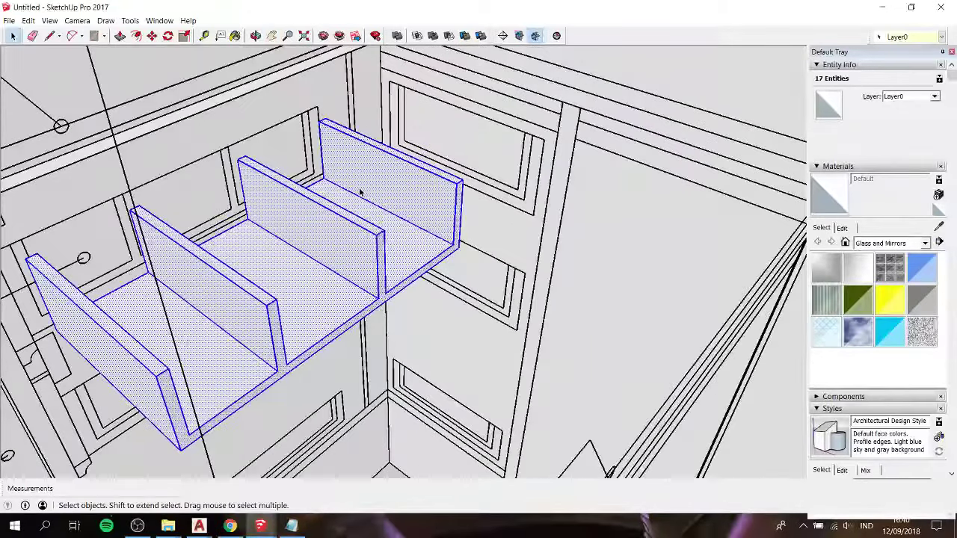
right_click(360, 193)
click(404, 280)
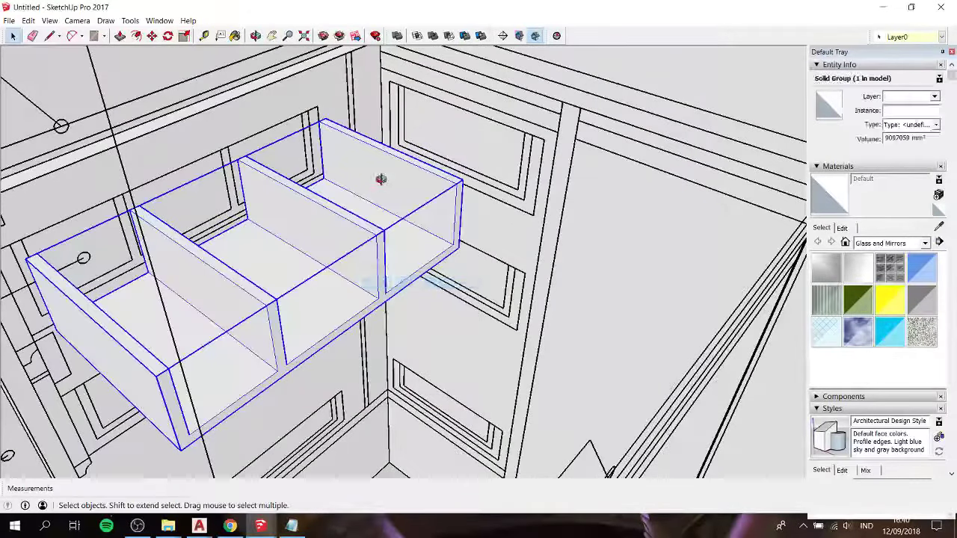
middle_drag(380, 179, 441, 176)
key(m)
key(r)
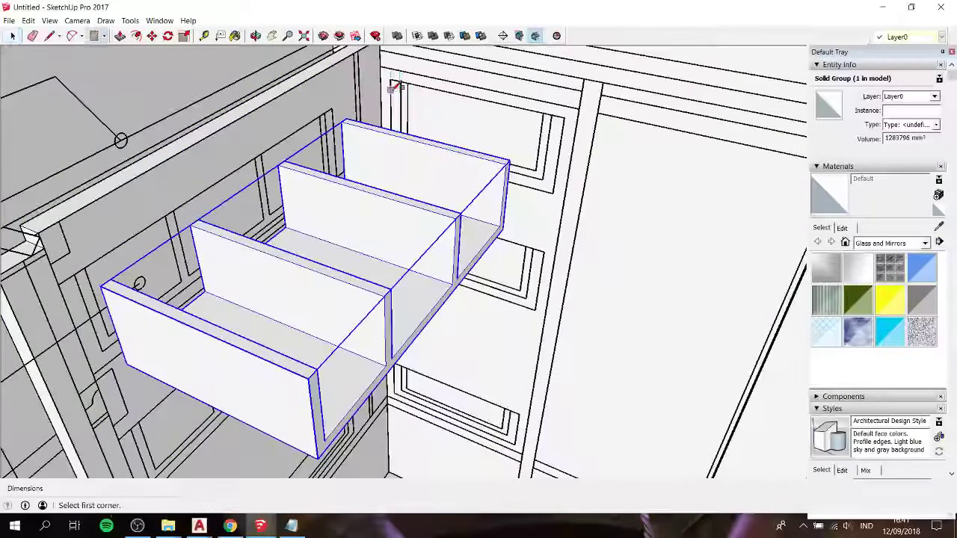
Step: Draw a rectangle over the window recess and delete the shaded face above the drawer
click(555, 192)
middle_drag(555, 192, 523, 157)
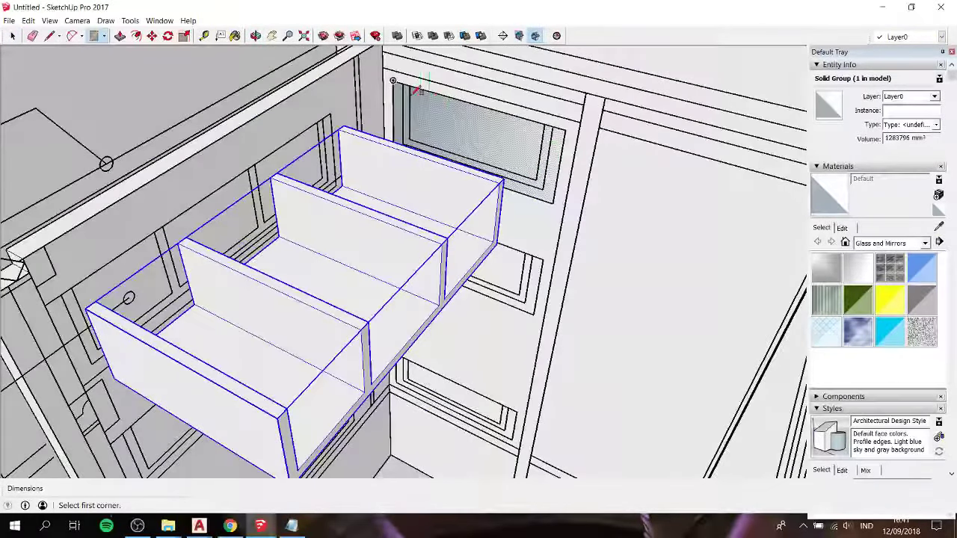
click(544, 188)
key(space)
click(521, 121)
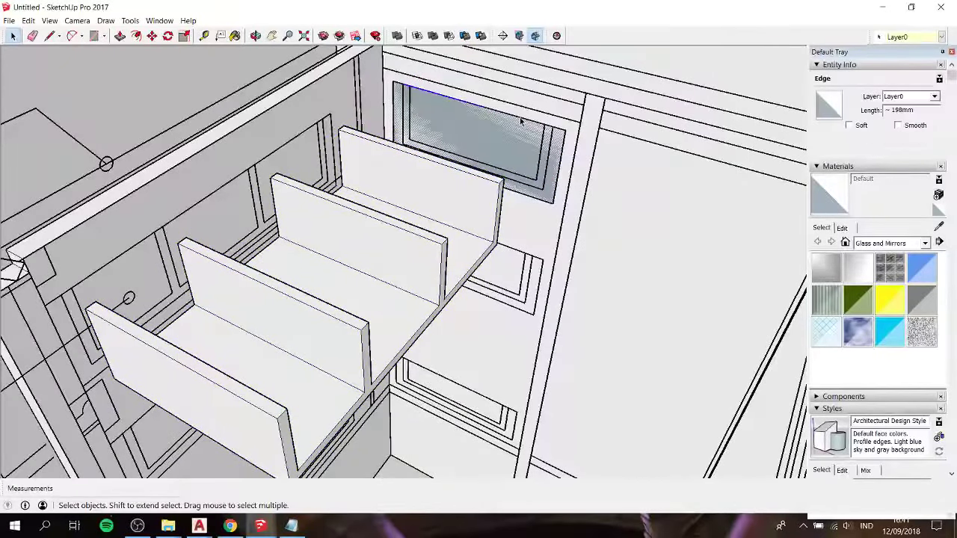
key(Delete)
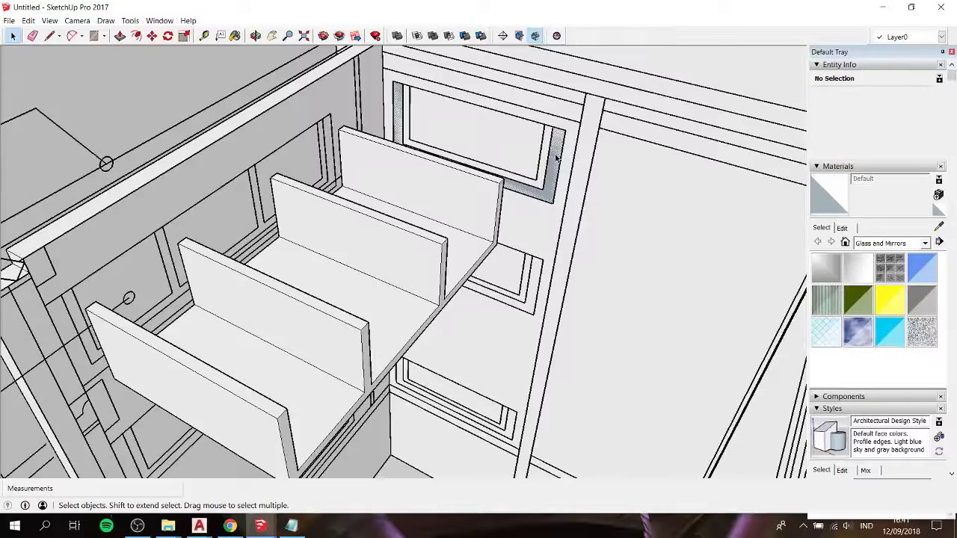
Step: Move the frame face down and Push/Pull it 377 mm into the drawer walls
double_click(400, 99)
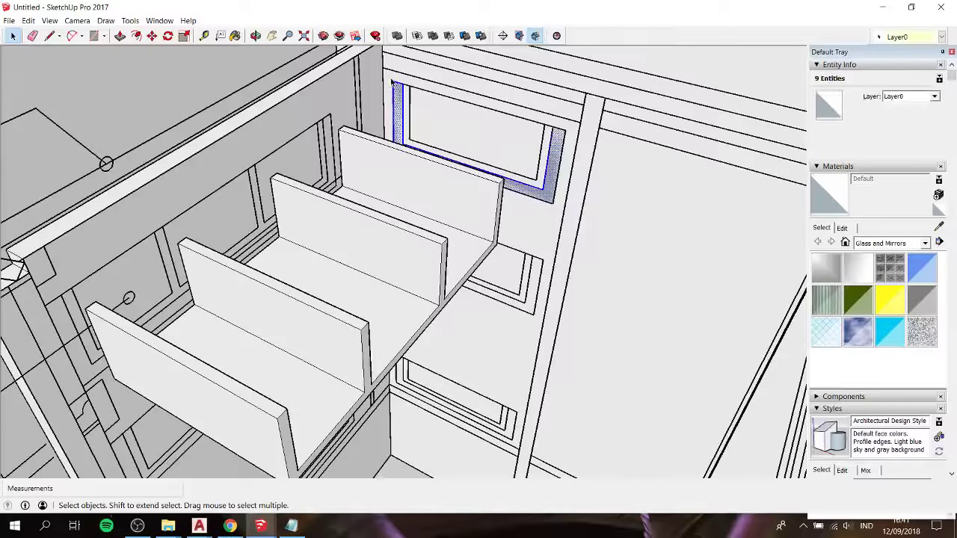
key(m)
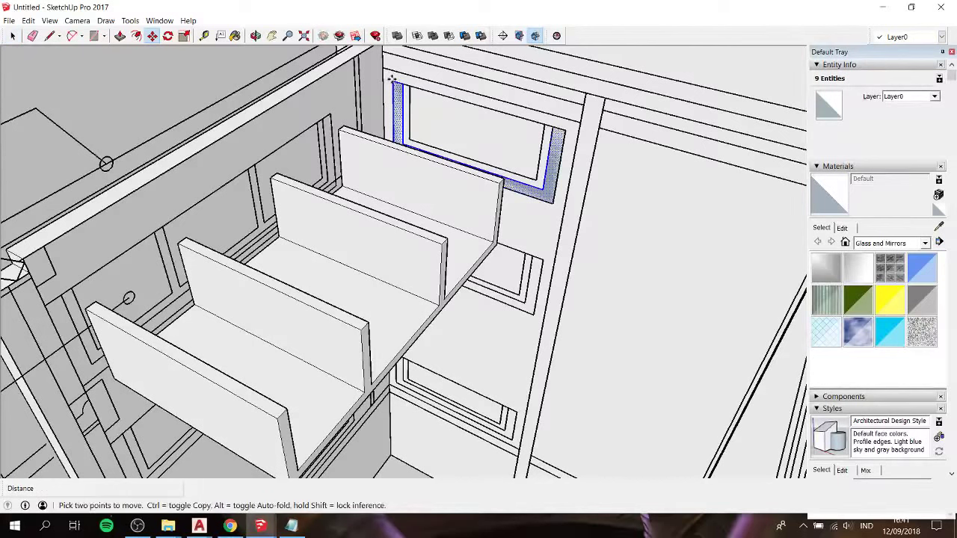
click(392, 84)
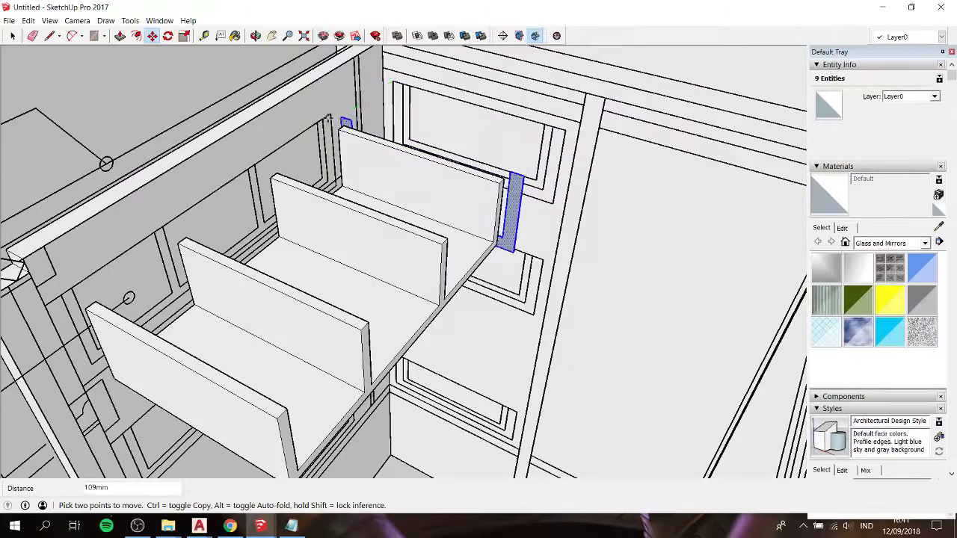
key(p)
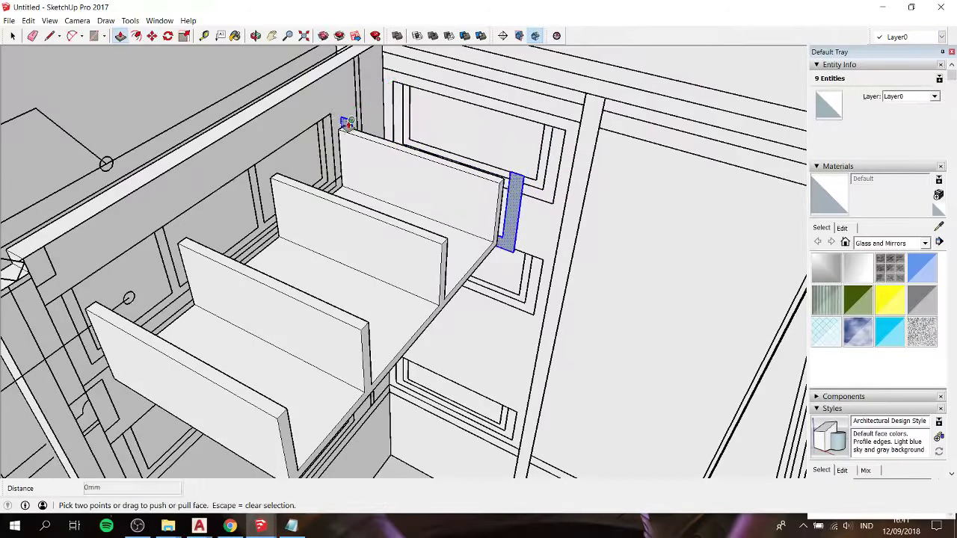
click(347, 123)
middle_drag(317, 150, 314, 145)
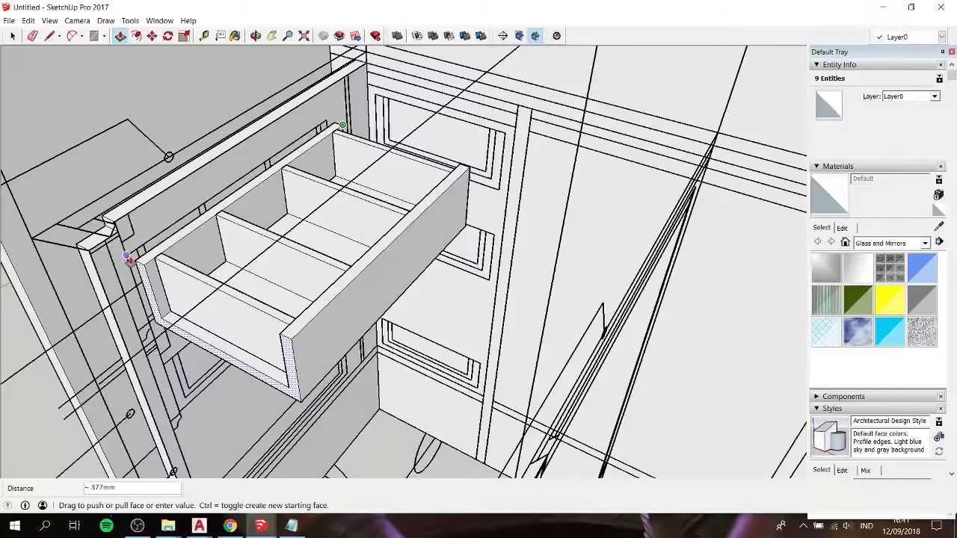
click(127, 258)
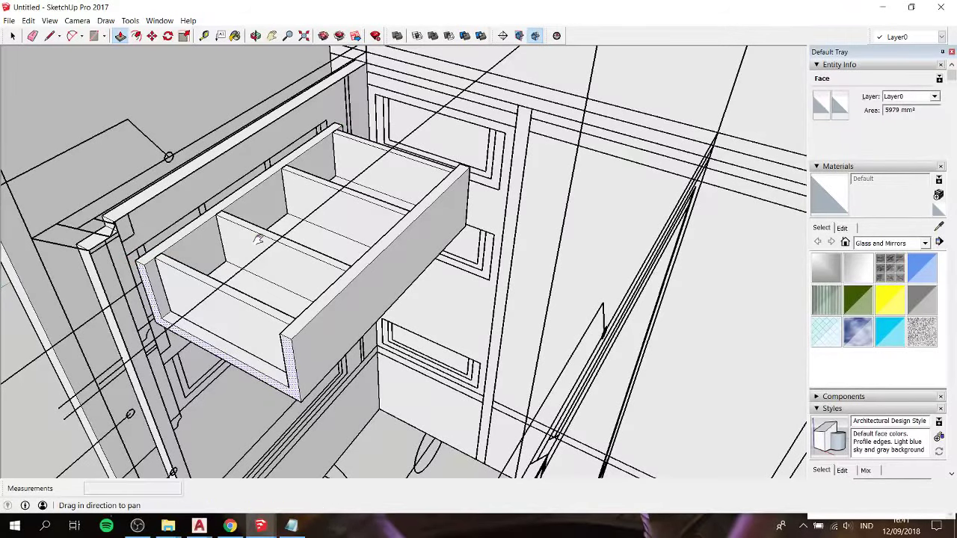
Step: Select the entire drawer geometry and make it a group
shift+middle_drag(259, 239, 345, 277)
triple_click(327, 240)
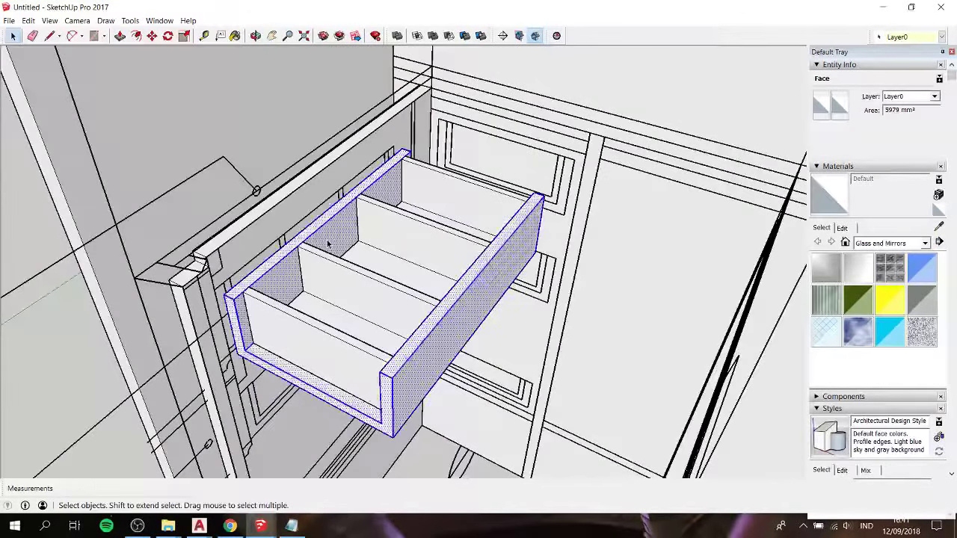
right_click(327, 240)
click(365, 334)
Step: Hide the drawer group together with the neighbouring group
mouse_move(373, 284)
middle_down()
mouse_move(197, 275)
mouse_move(211, 110)
mouse_move(272, 195)
middle_up()
scroll(197, 276, up, 3)
click(200, 239)
scroll(202, 246, down, 3)
scroll(272, 194, up, 3)
middle_drag(418, 225, 466, 166)
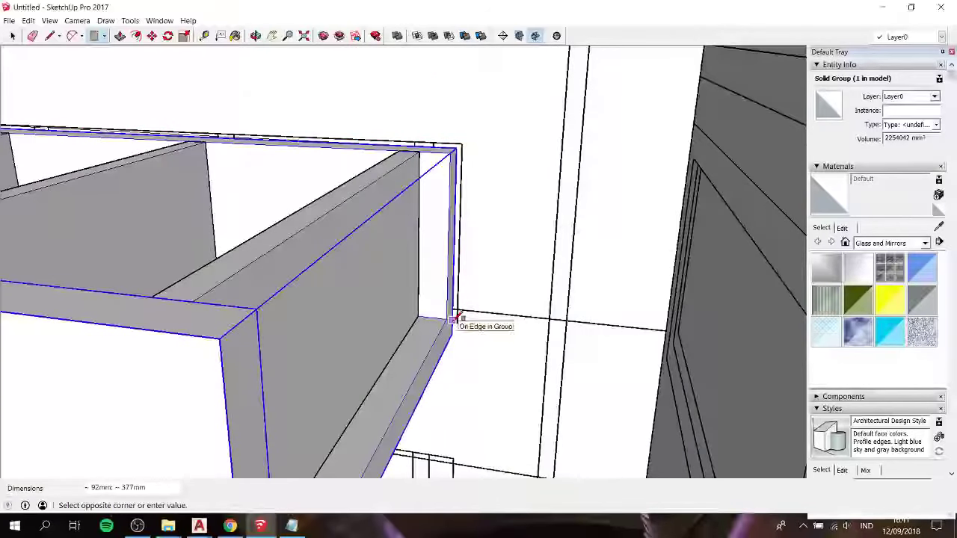
key(Escape)
middle_drag(442, 171, 449, 335)
key(space)
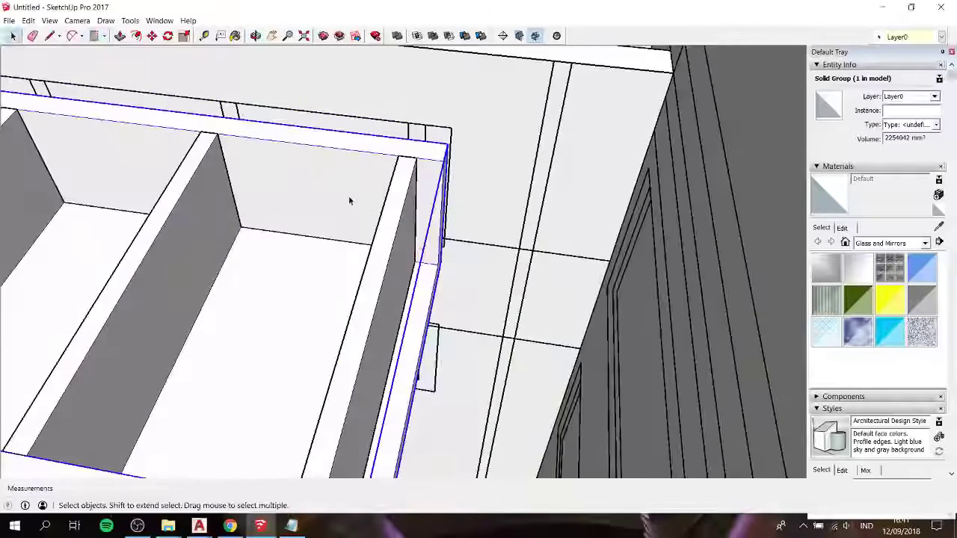
shift+click(193, 231)
right_click(193, 232)
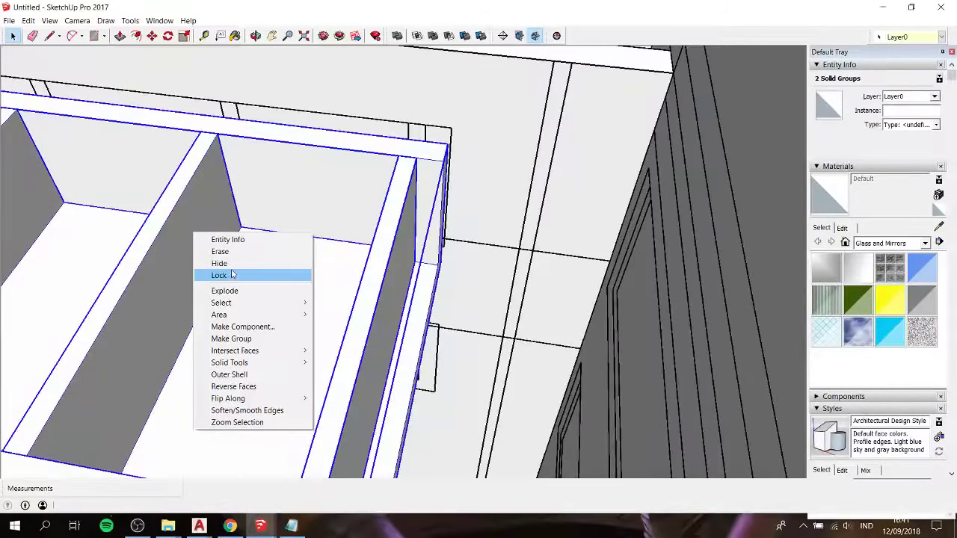
click(235, 264)
Step: Select the face inside the empty drawer opening and move it about 15 mm
mouse_move(234, 261)
shift+middle_down()
mouse_move(415, 241)
mouse_move(336, 196)
shift+middle_up()
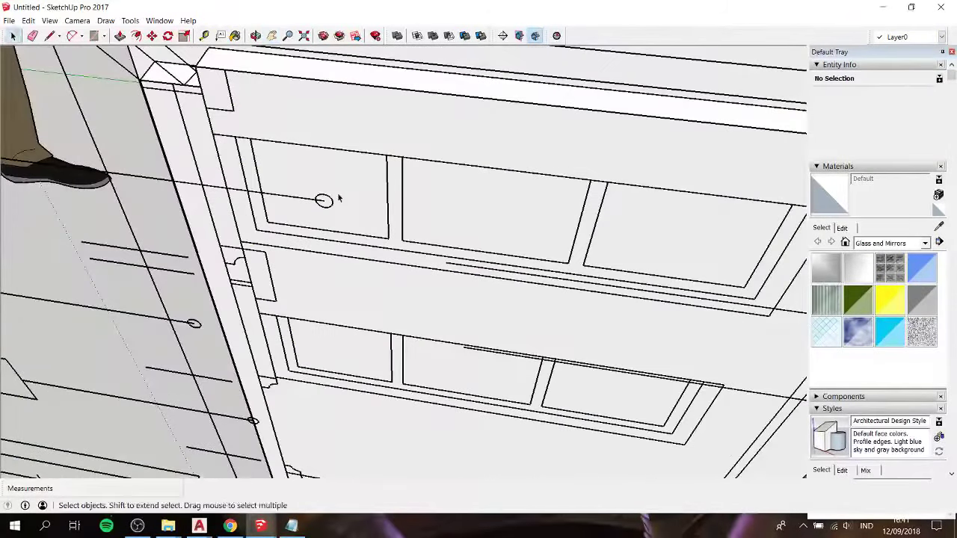
key(r)
middle_drag(238, 136, 551, 156)
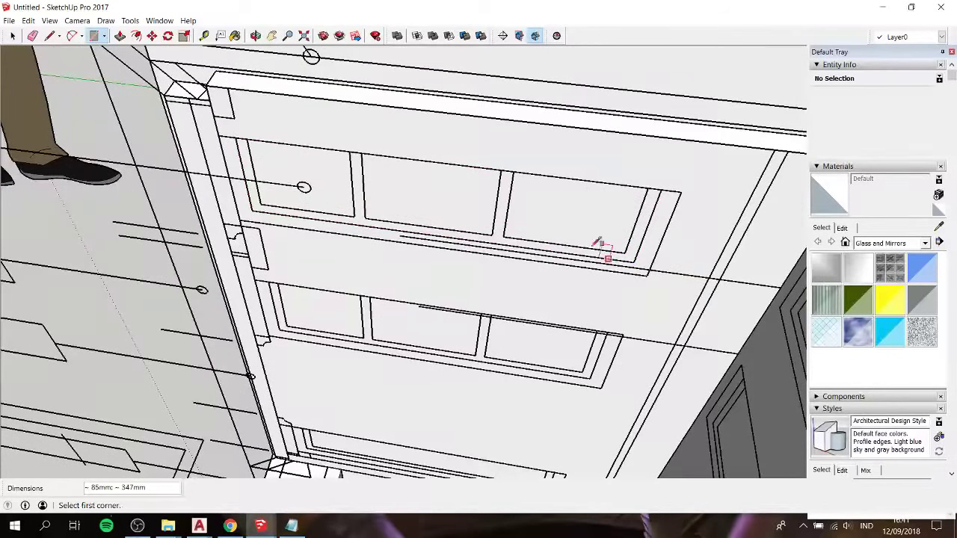
key(space)
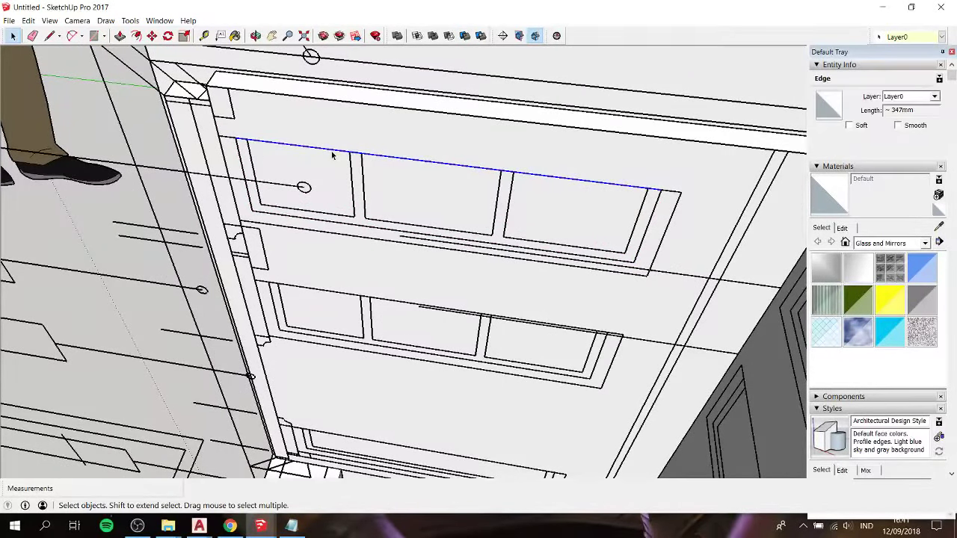
click(220, 152)
click(233, 164)
mouse_move(233, 165)
middle_down()
mouse_move(588, 147)
mouse_move(450, 225)
middle_up()
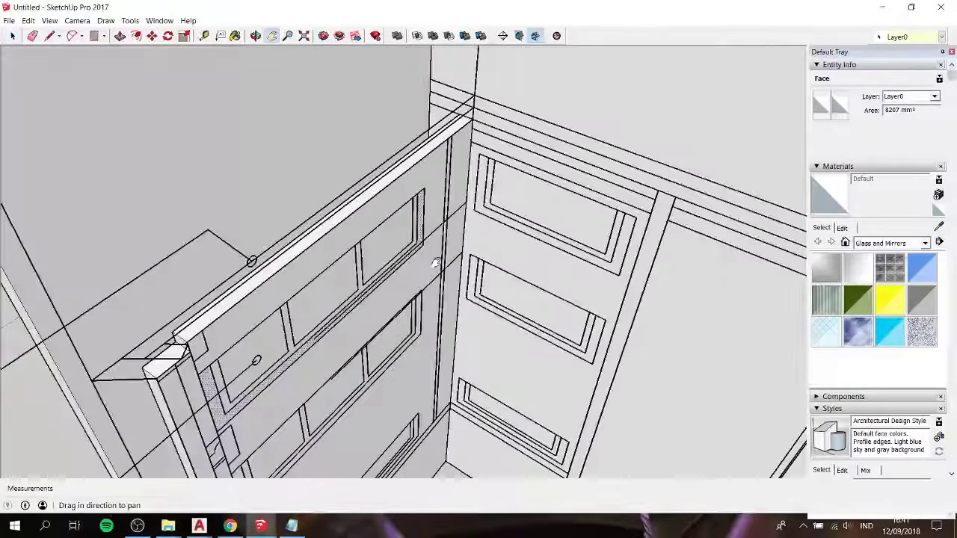
key(m)
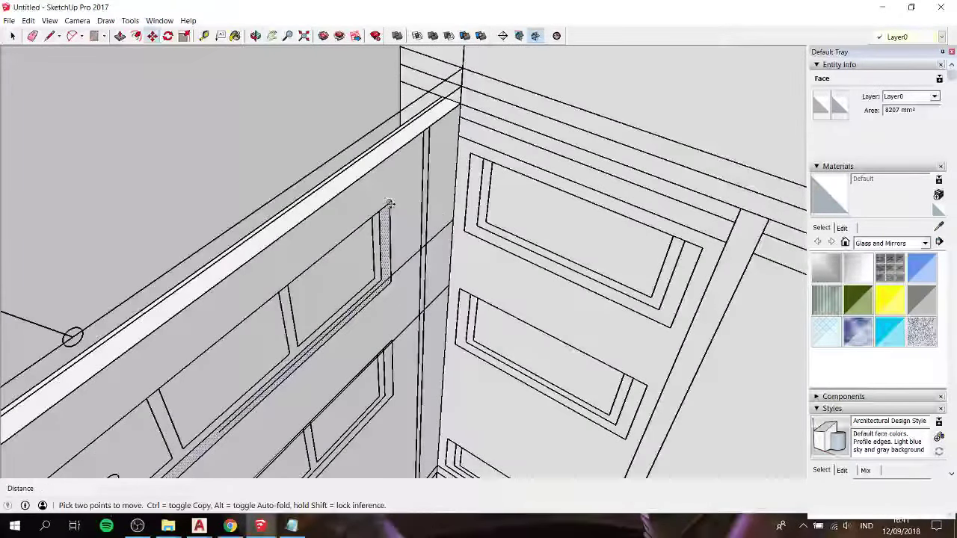
click(390, 203)
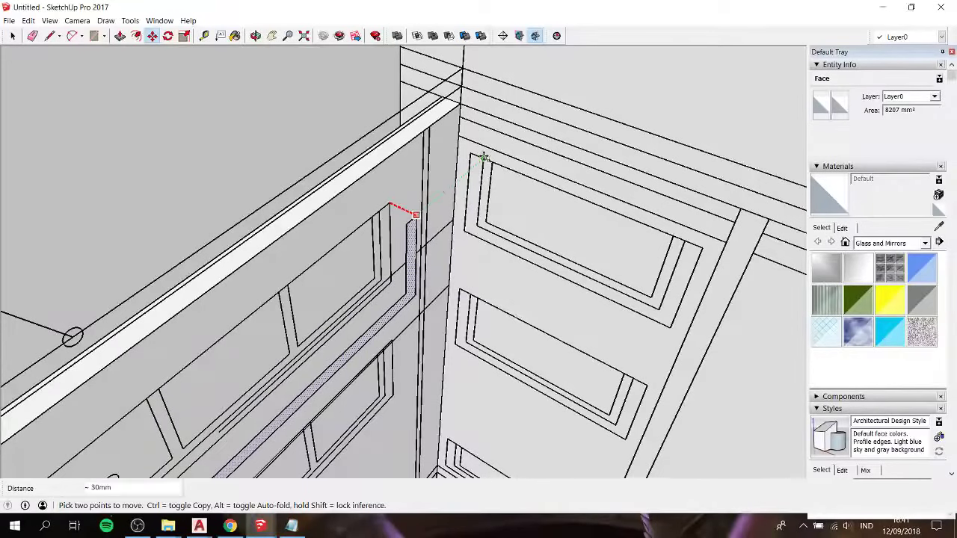
click(422, 227)
Step: Push/Pull the moved face out about 228 mm into a thin board
key(p)
click(392, 232)
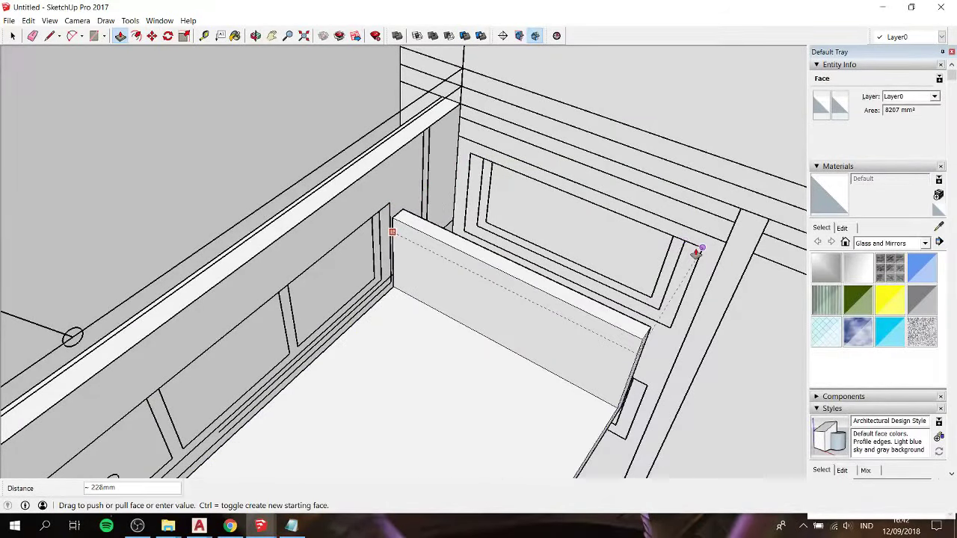
click(695, 255)
middle_drag(694, 252, 673, 246)
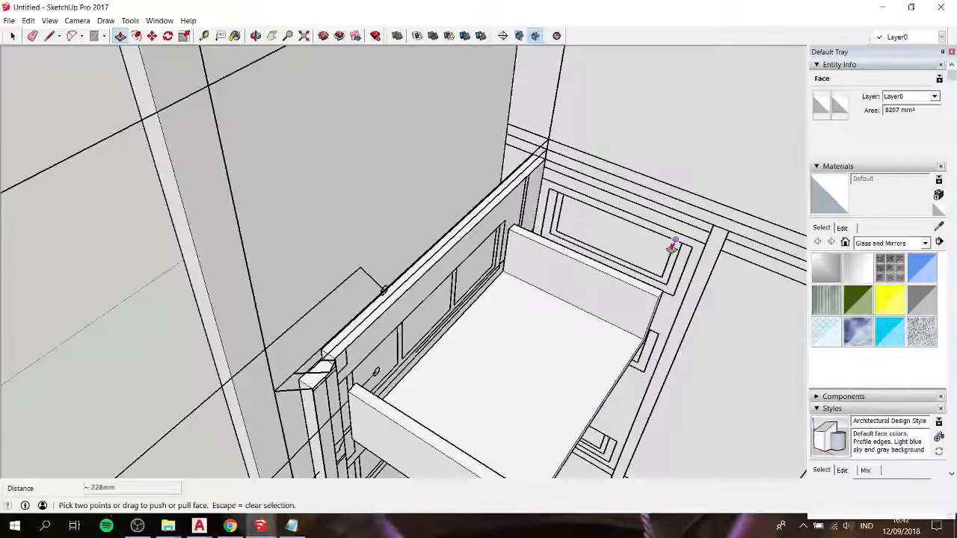
key(space)
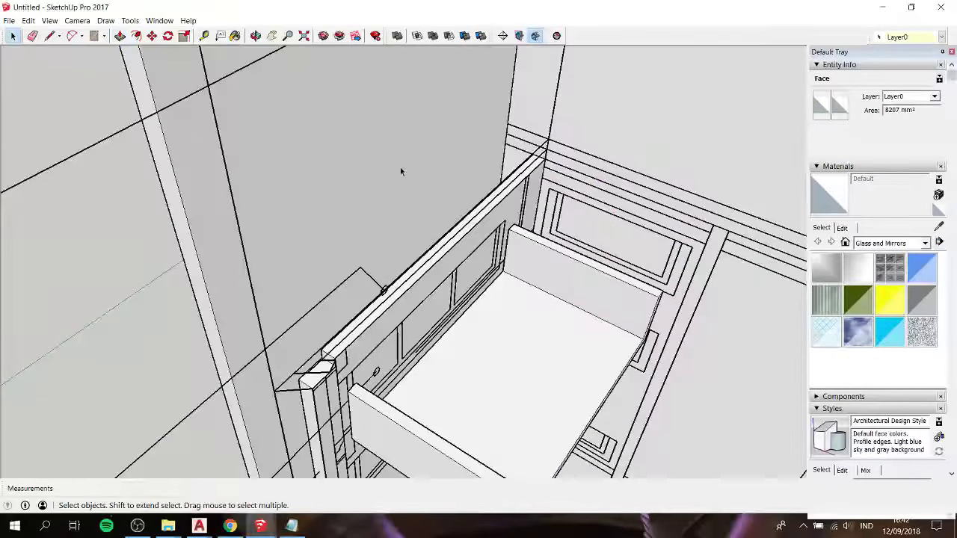
Step: Restore the hidden drawer and cabinet groups with Edit > Unhide > Last
mouse_move(426, 227)
middle_down()
mouse_move(286, 133)
mouse_move(331, 102)
mouse_move(352, 107)
mouse_move(391, 132)
mouse_move(393, 169)
mouse_move(374, 158)
middle_up()
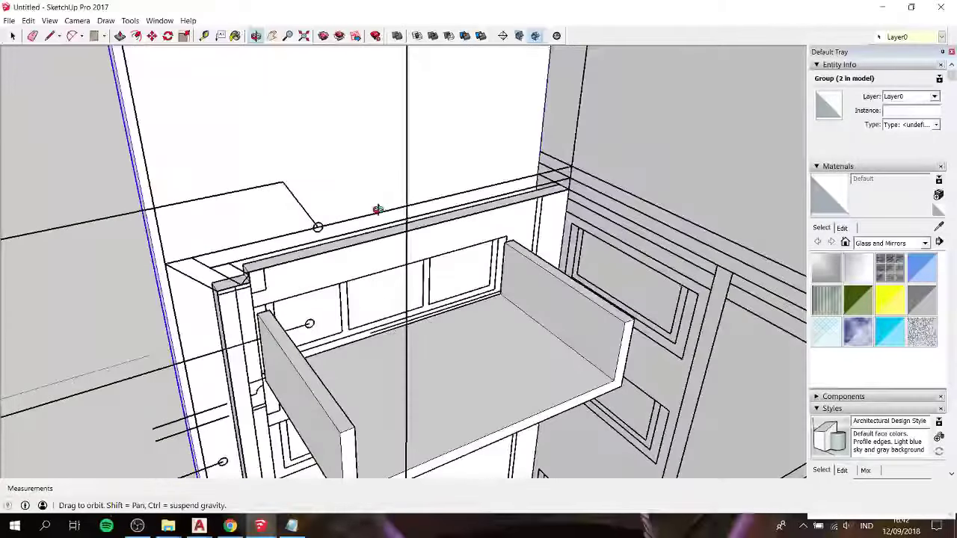
click(52, 23)
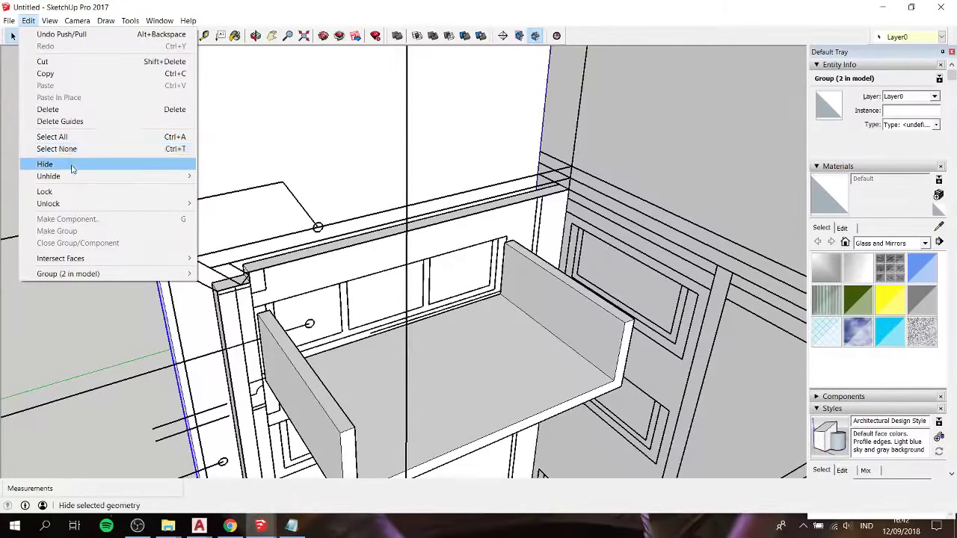
mouse_move(49, 176)
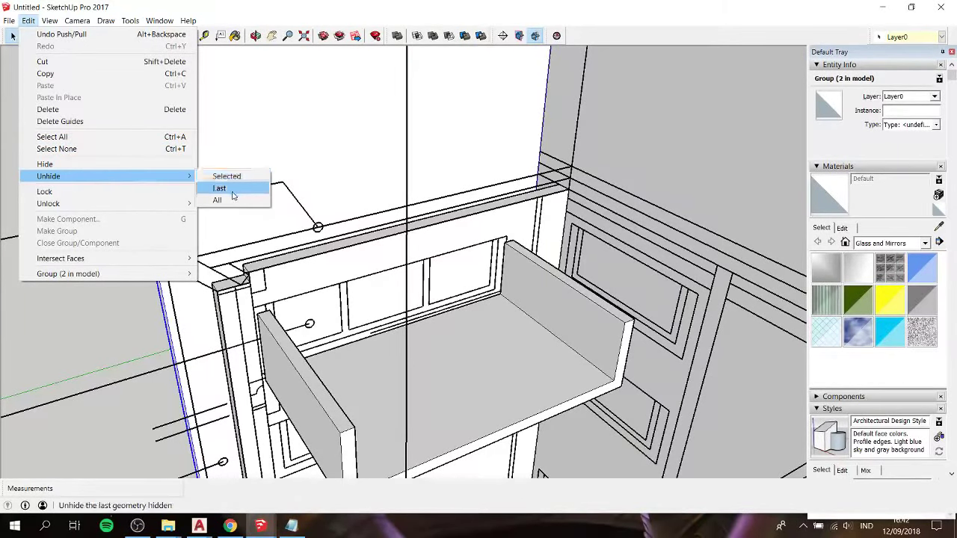
click(233, 195)
middle_drag(355, 291, 299, 279)
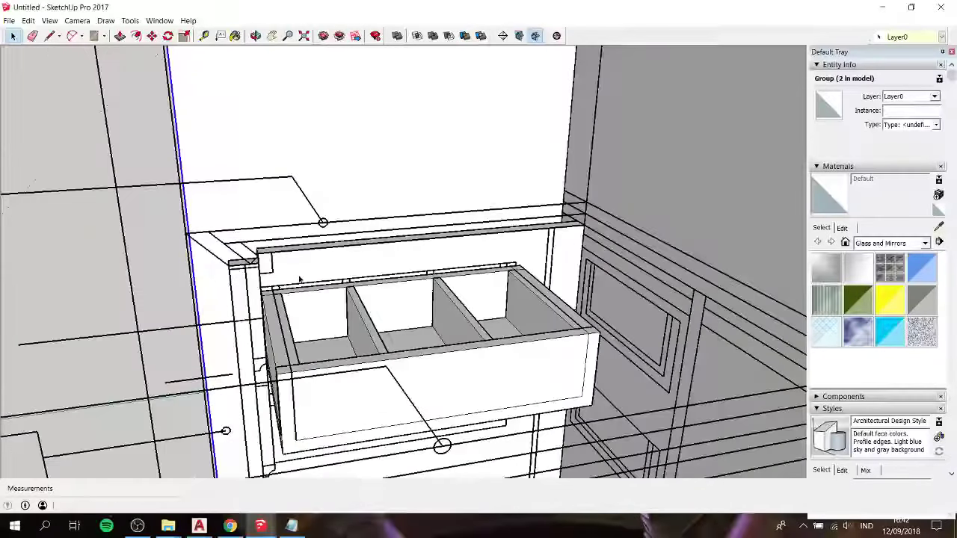
Step: Group the drawer front's faces and merge front and box with Outer Shell
click(307, 304)
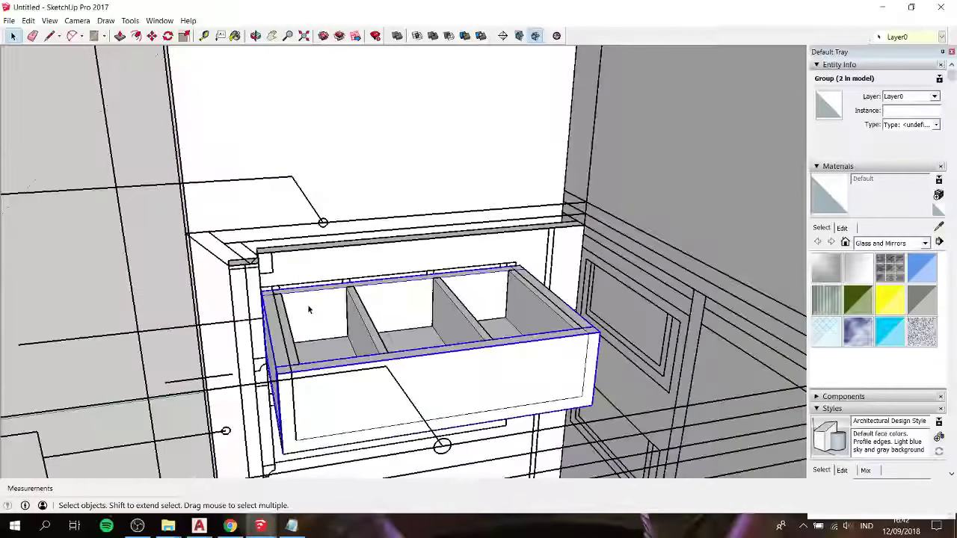
shift+click(288, 383)
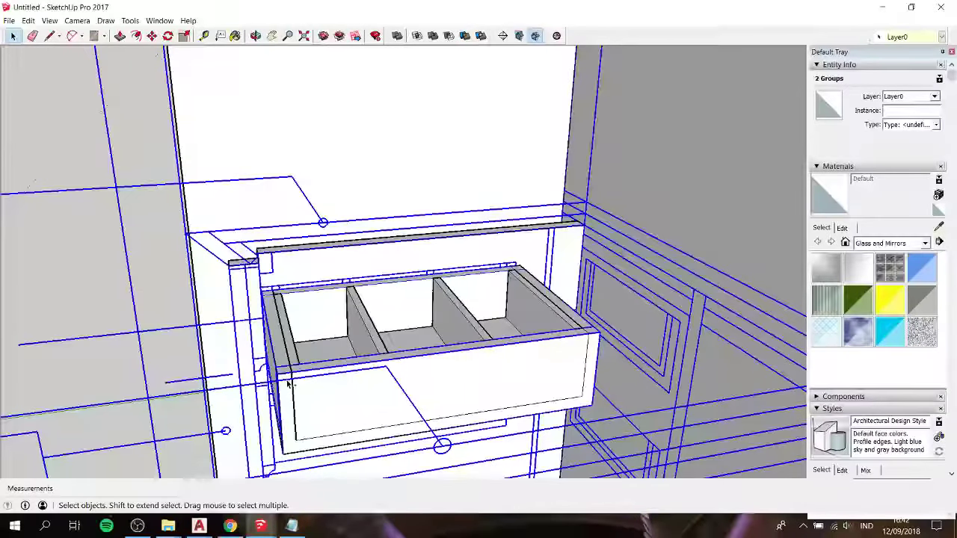
click(279, 360)
double_click(277, 352)
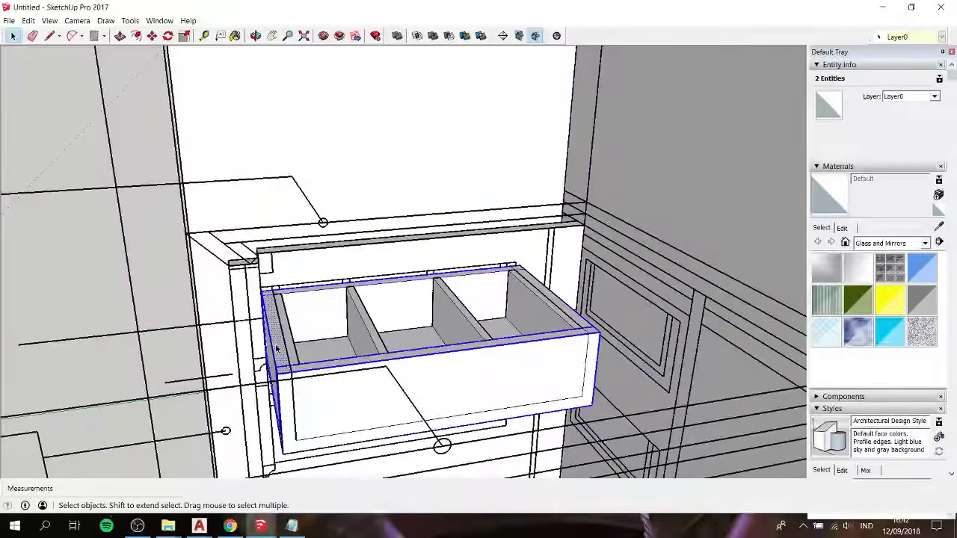
shift+click(277, 347)
right_click(277, 348)
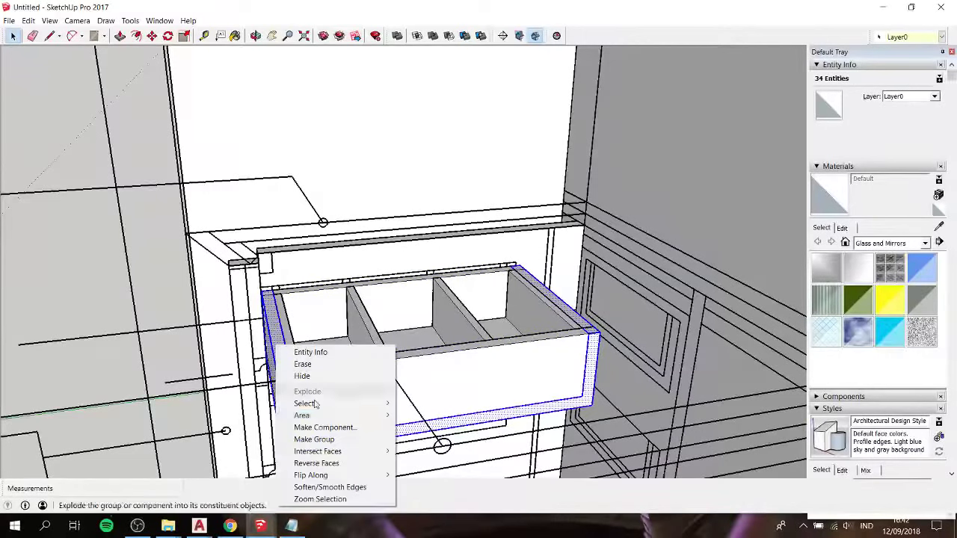
click(306, 438)
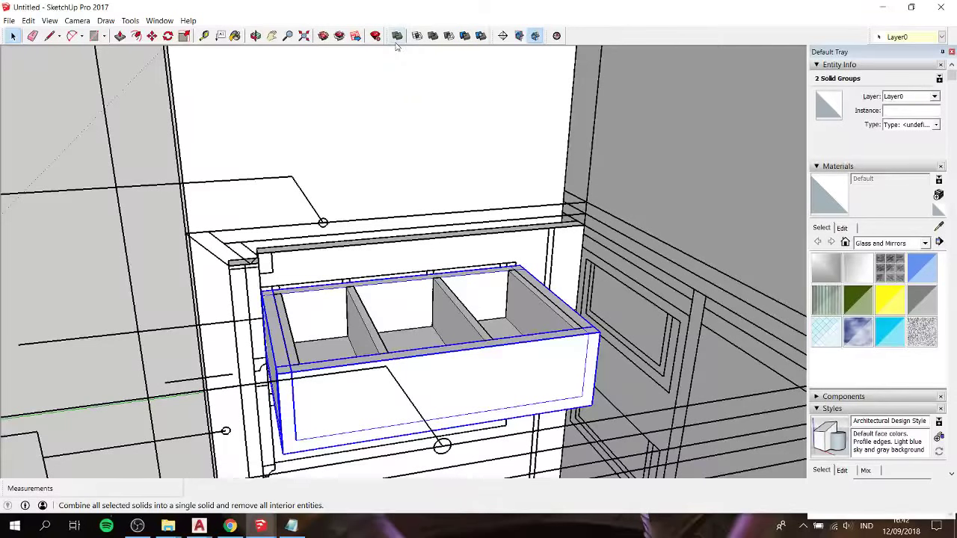
click(397, 36)
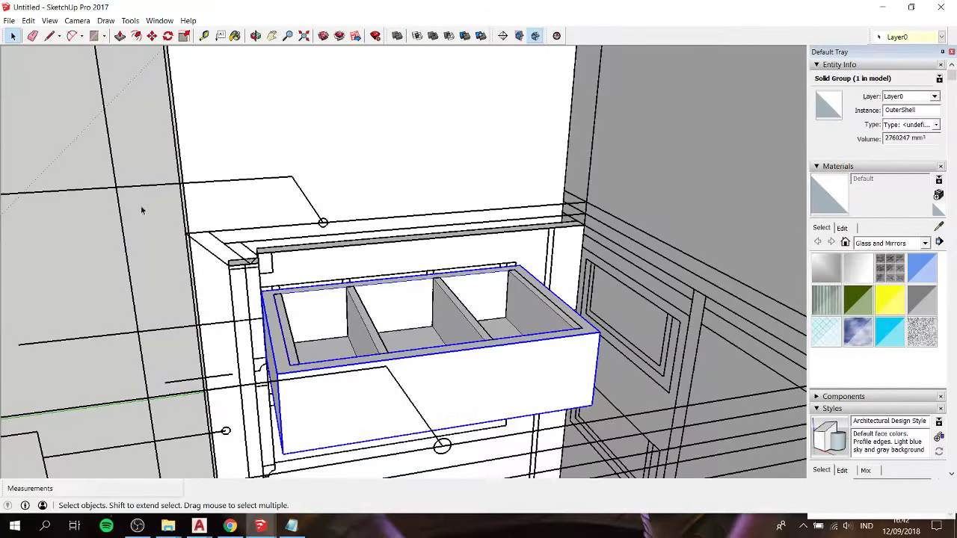
Step: Select the vertical post beside the drawer and open its group for editing
click(251, 320)
click(275, 317)
scroll(269, 291, up, 2)
scroll(263, 278, up, 2)
scroll(299, 258, down, 2)
scroll(389, 232, down, 2)
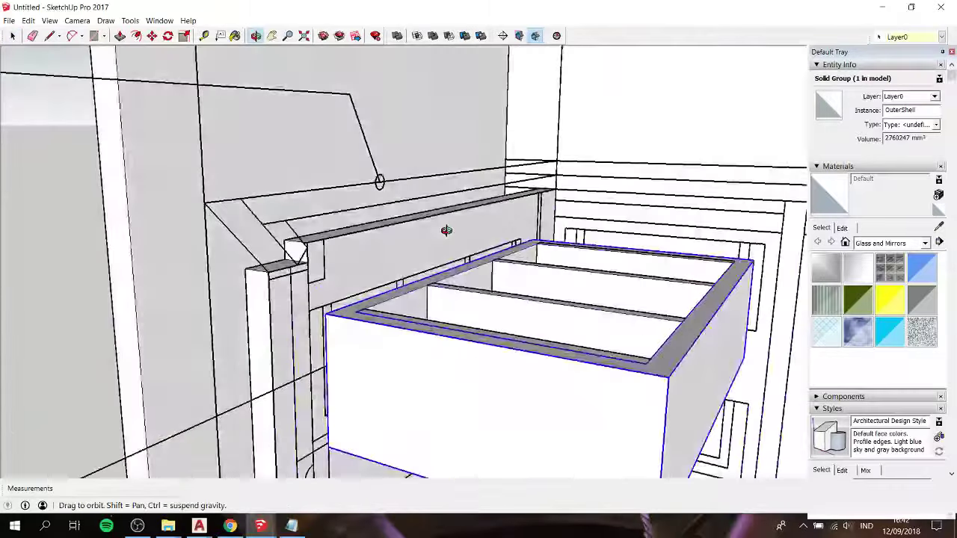
scroll(464, 221, down, 3)
scroll(490, 213, down, 3)
mouse_move(495, 212)
shift+middle_down()
mouse_move(490, 255)
mouse_move(396, 273)
mouse_move(352, 239)
shift+middle_up()
scroll(418, 269, up, 2)
scroll(417, 270, up, 3)
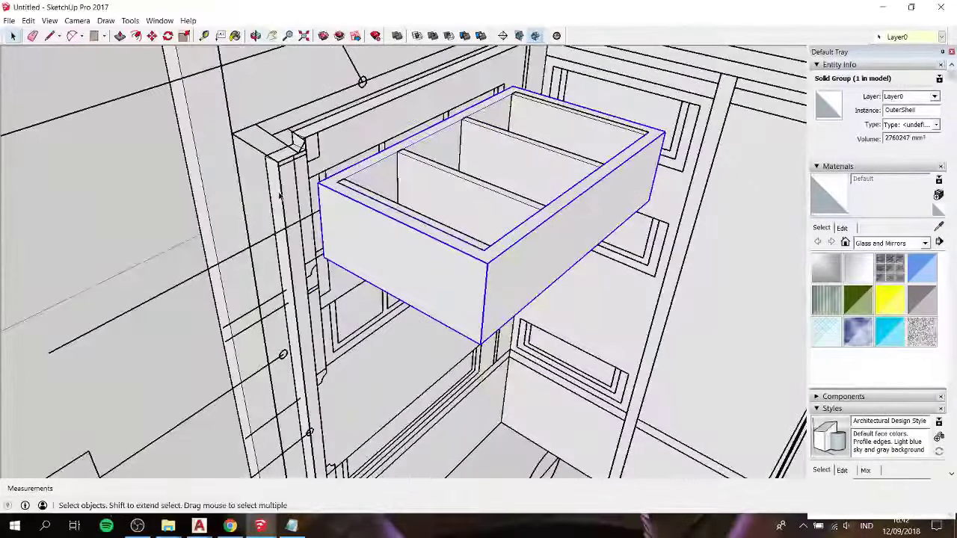
click(274, 180)
double_click(274, 178)
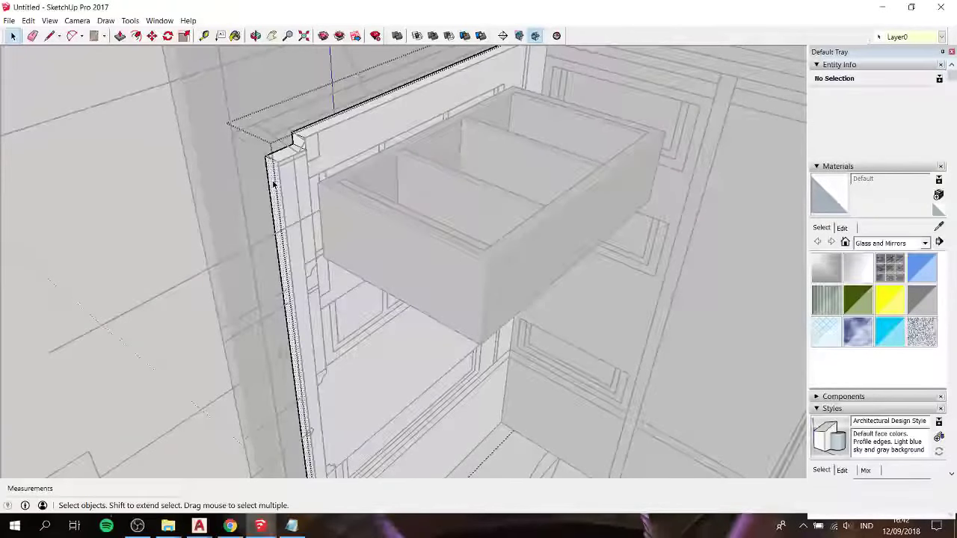
Step: Push/Pull the post's narrow face back a small step
click(272, 177)
key(p)
click(273, 176)
click(302, 140)
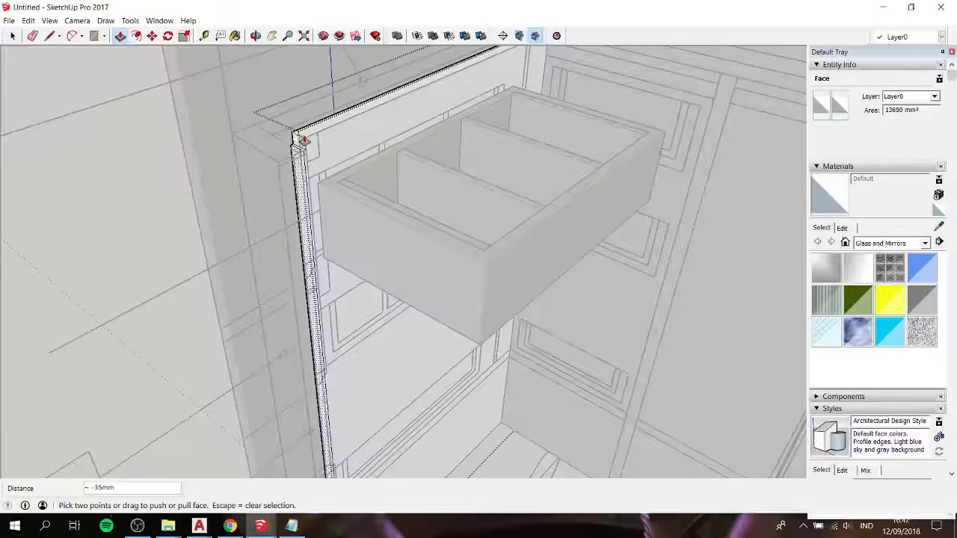
scroll(302, 140, up, 3)
click(294, 165)
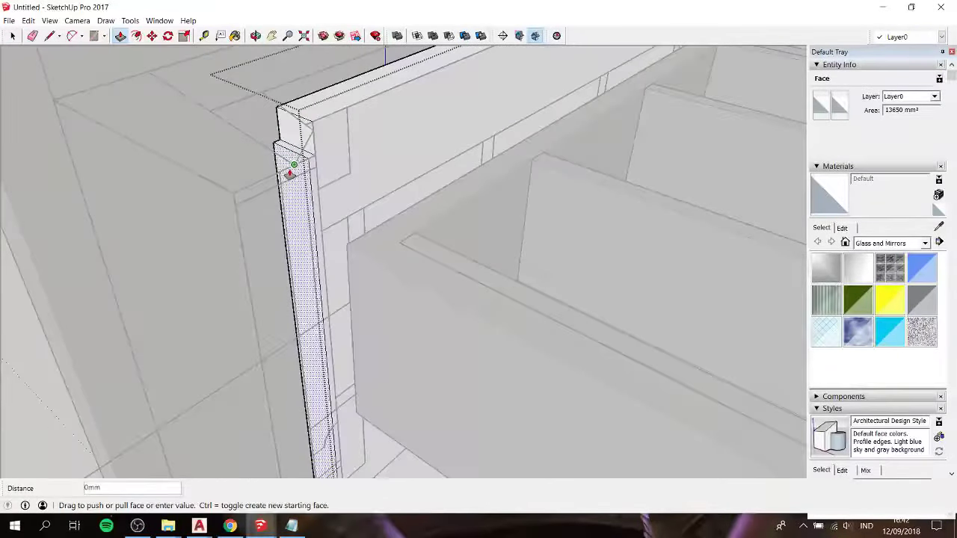
click(310, 127)
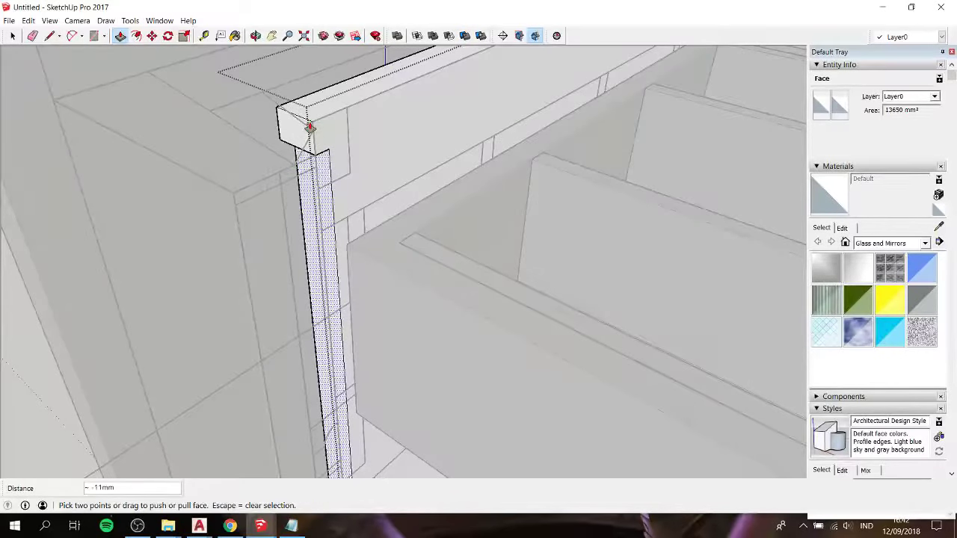
scroll(310, 127, down, 3)
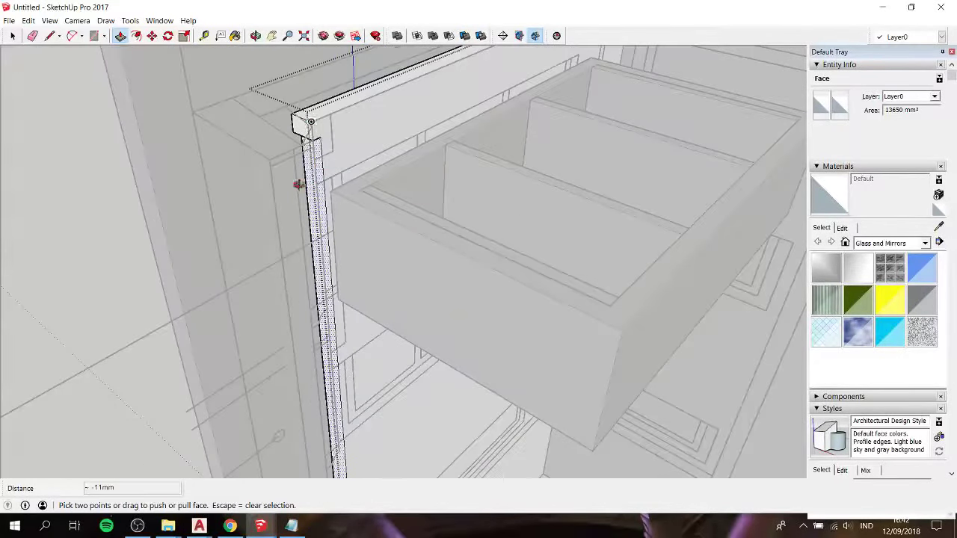
Step: Push the post's narrow face back further, to about 7 mm
mouse_move(298, 185)
middle_down()
mouse_move(171, 175)
mouse_move(124, 192)
middle_up()
scroll(299, 161, up, 3)
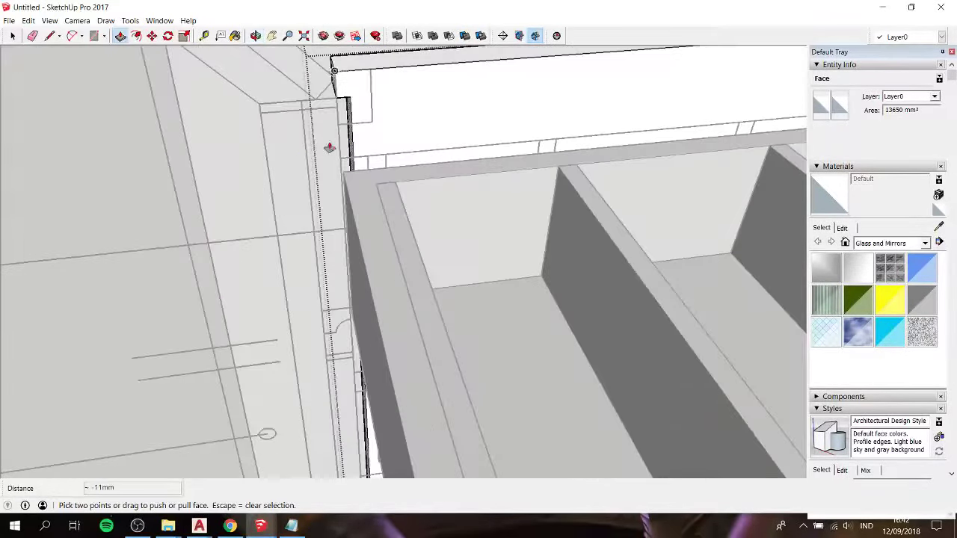
middle_drag(329, 147, 496, 116)
click(353, 124)
click(332, 69)
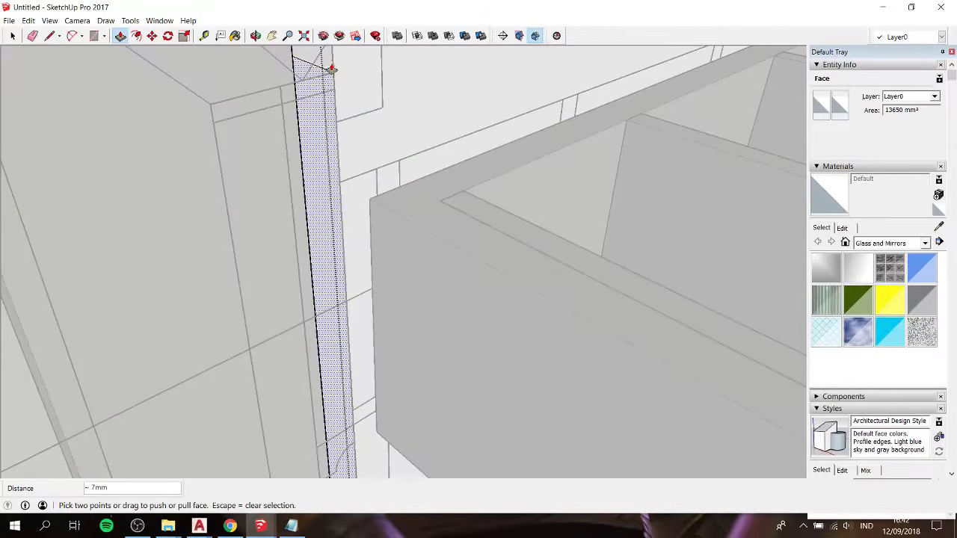
scroll(319, 88, down, 3)
key(space)
mouse_move(94, 164)
middle_down()
mouse_move(352, 197)
mouse_move(249, 152)
mouse_move(278, 117)
middle_up()
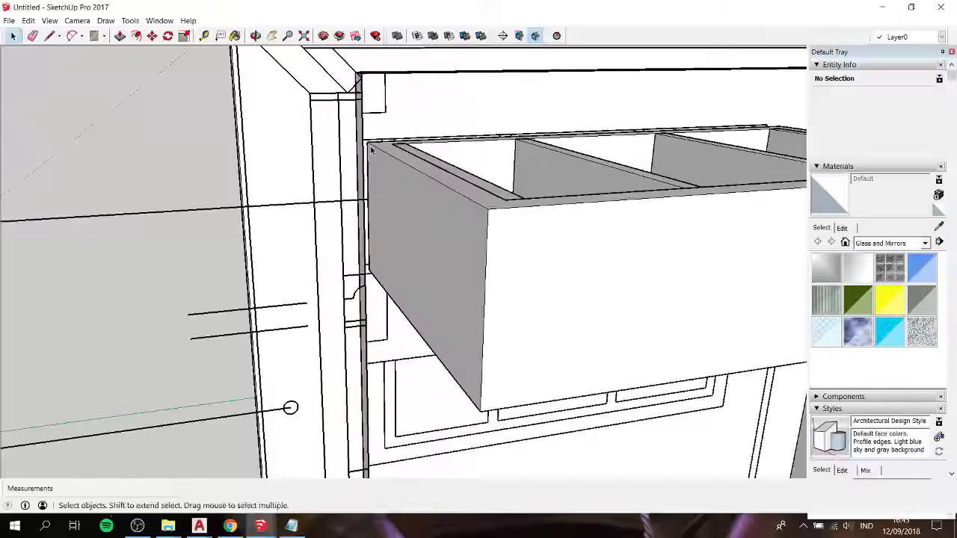
Step: Draw a tall rectangular strip face on the post beside the drawer
key(r)
click(338, 92)
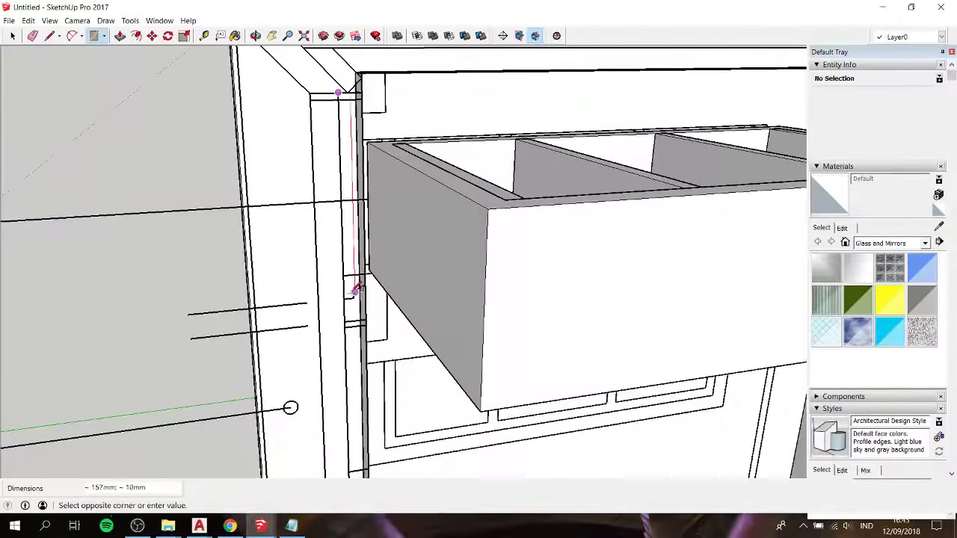
click(356, 288)
click(343, 299)
click(362, 91)
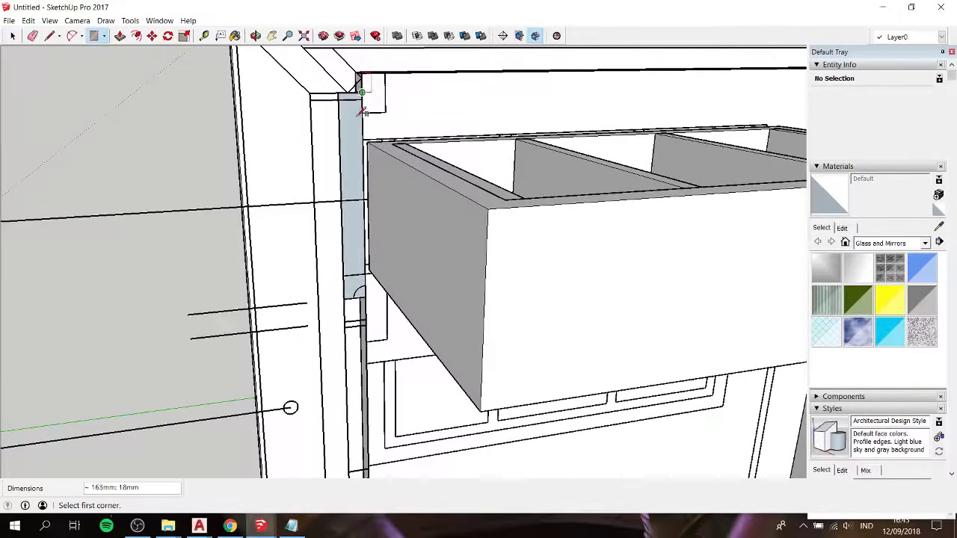
key(space)
scroll(362, 299, up, 2)
scroll(362, 299, up, 2)
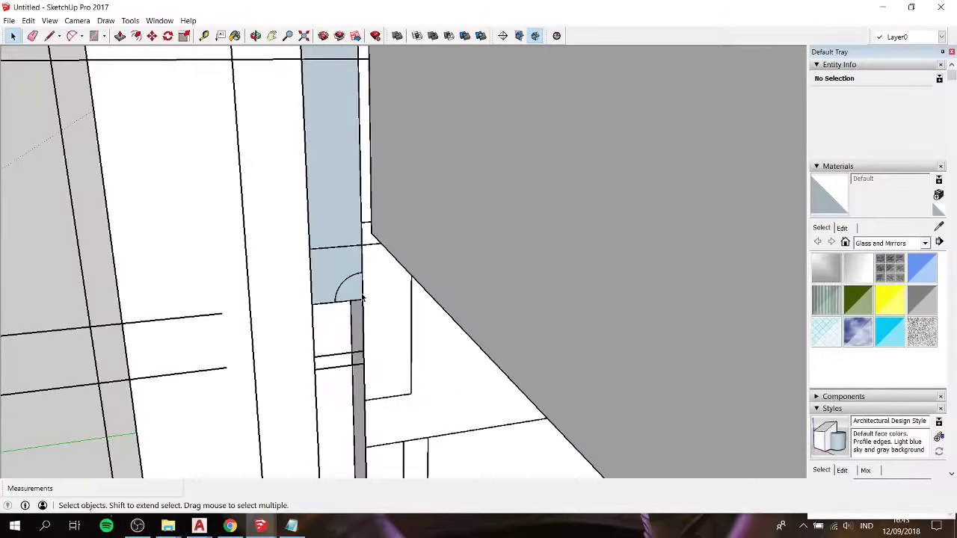
Step: Add a 2 Point Arc at the strip's lower corner and delete the bottom edge
key(a)
click(335, 302)
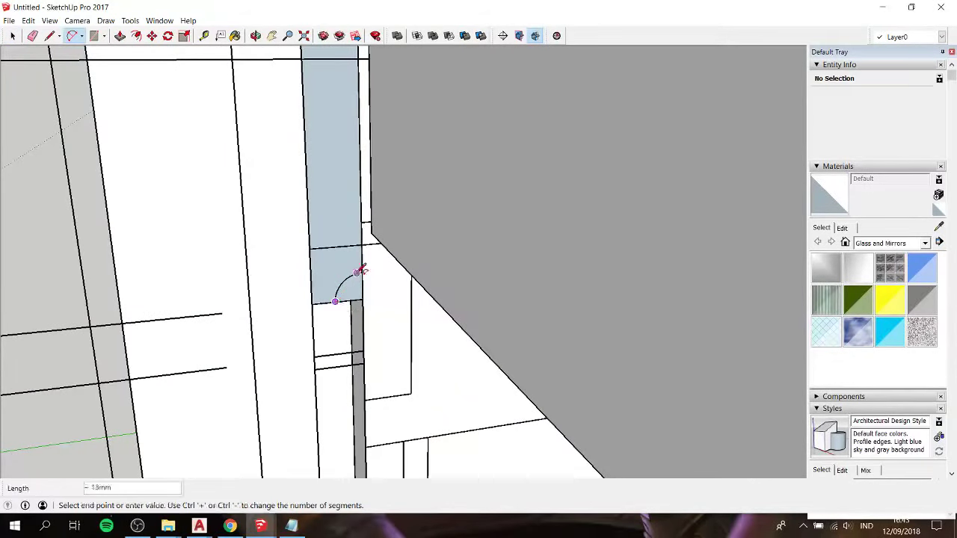
scroll(357, 268, up, 2)
scroll(374, 277, up, 2)
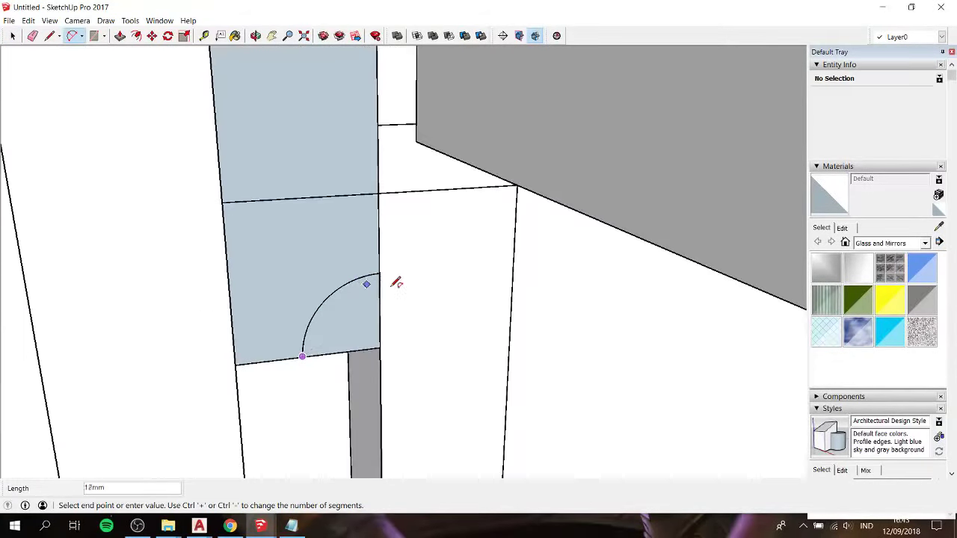
click(379, 273)
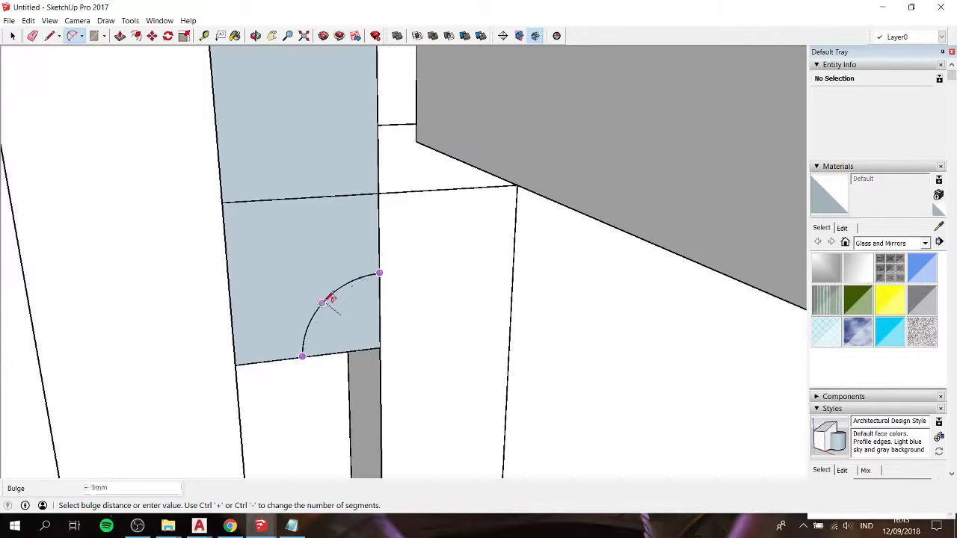
click(327, 293)
key(space)
click(362, 353)
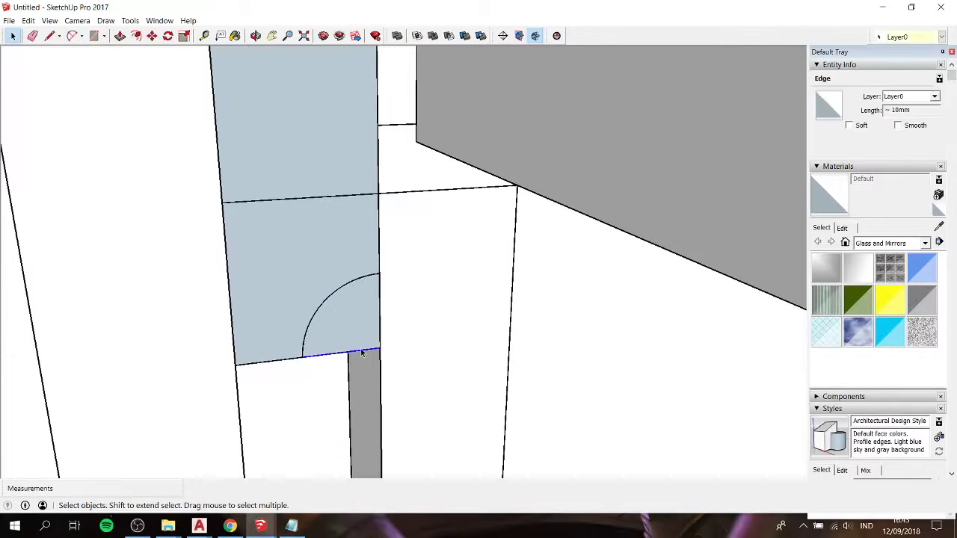
key(Delete)
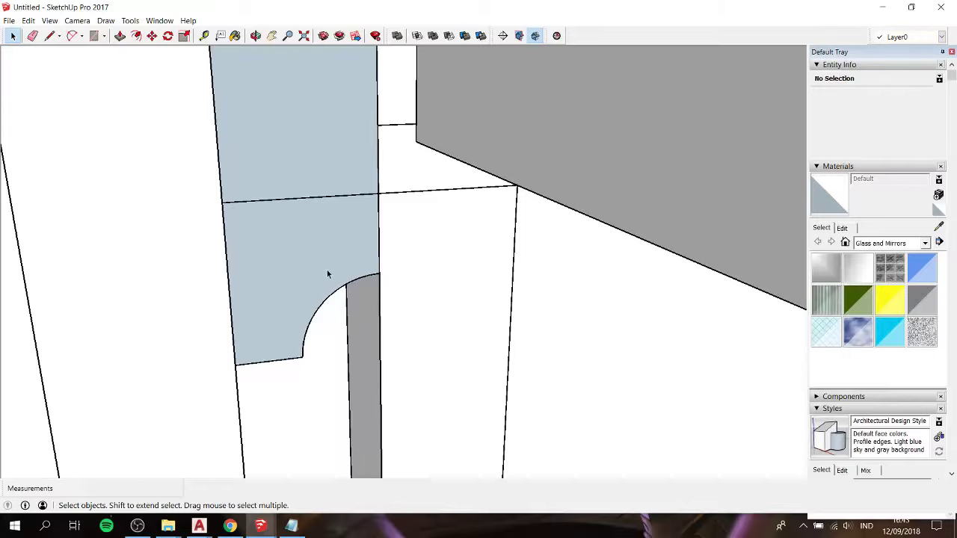
click(327, 273)
Step: Push/pull the drawer's front face outward into a drawer front slab
mouse_move(327, 263)
middle_down()
mouse_move(355, 319)
mouse_move(343, 228)
mouse_move(464, 262)
mouse_move(551, 262)
mouse_move(484, 246)
mouse_move(428, 255)
mouse_move(427, 207)
mouse_move(578, 184)
mouse_move(591, 128)
mouse_move(587, 94)
mouse_move(579, 57)
mouse_move(542, 2)
mouse_move(473, 147)
middle_up()
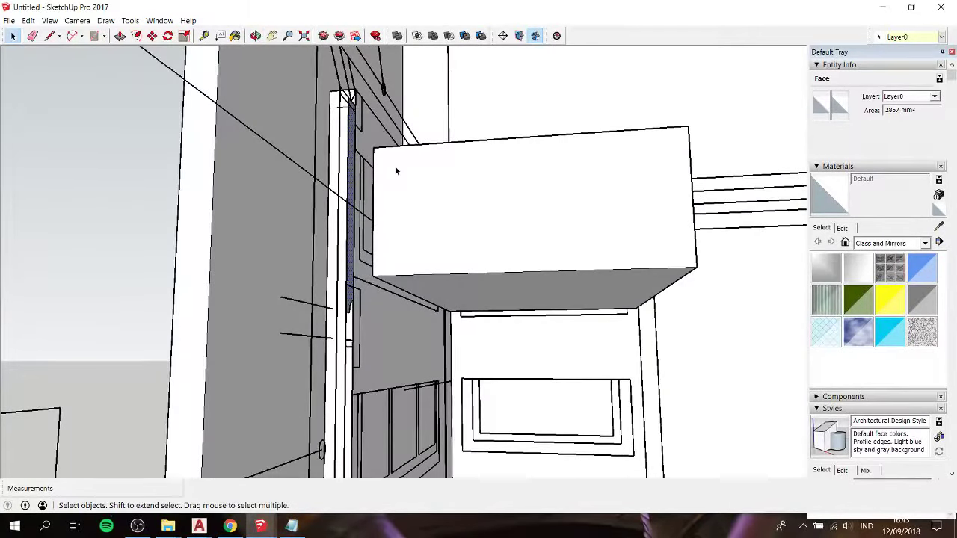
mouse_move(396, 172)
middle_down()
mouse_move(406, 175)
mouse_move(399, 250)
mouse_move(356, 337)
middle_up()
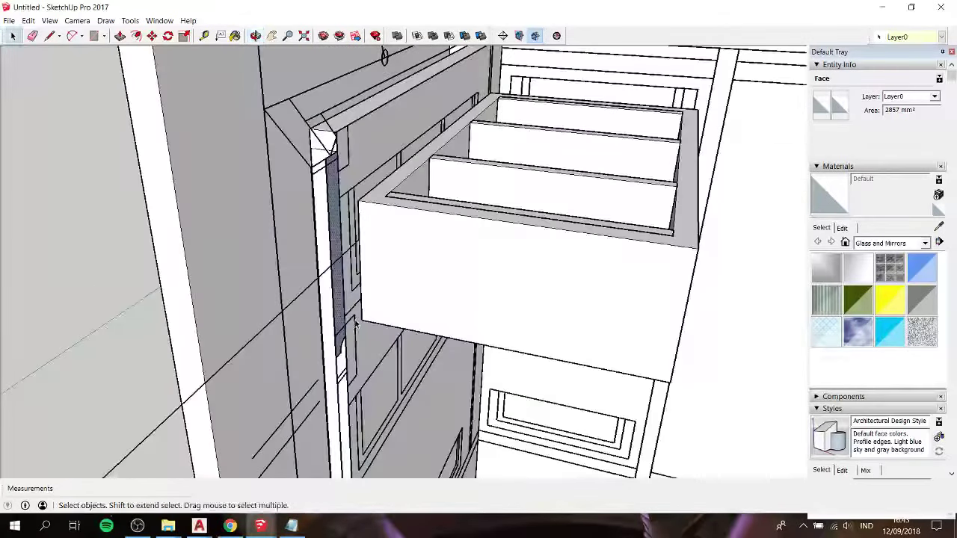
key(p)
mouse_move(349, 335)
mouse_down()
mouse_move(446, 271)
mouse_move(538, 280)
mouse_up()
middle_drag(538, 280, 598, 246)
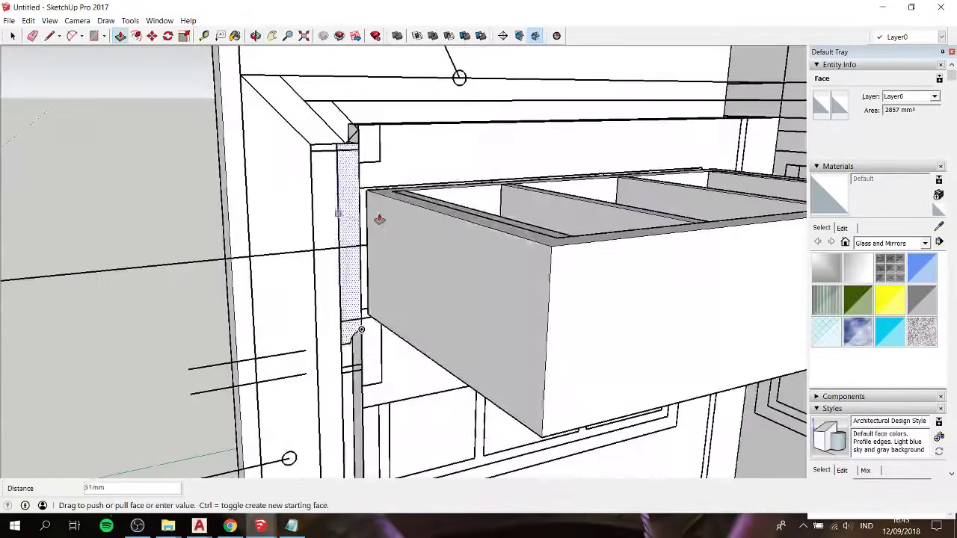
click(598, 245)
Step: Thicken the drawer front panel about 36 mm outward
middle_drag(406, 235, 651, 359)
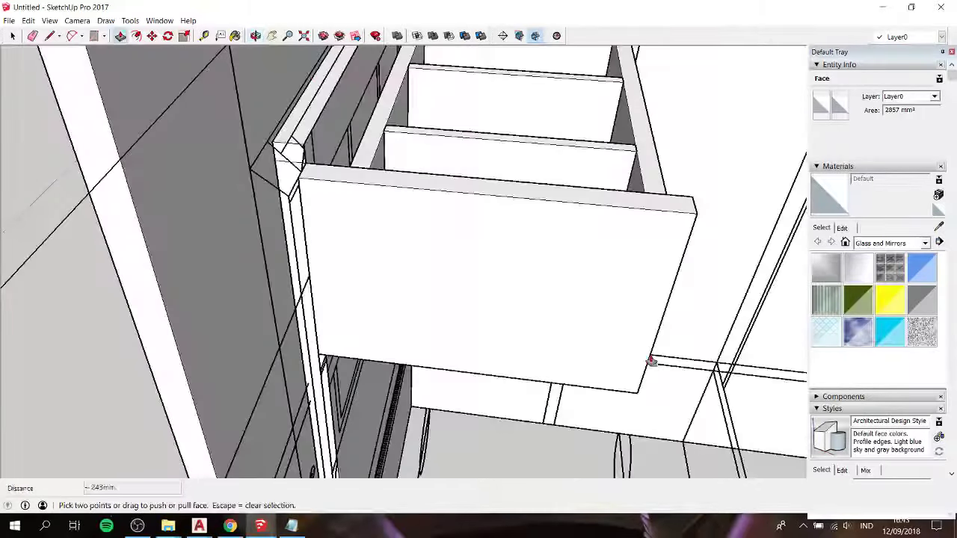
mouse_move(421, 262)
middle_down()
mouse_move(337, 282)
mouse_move(483, 320)
mouse_move(540, 300)
mouse_move(393, 321)
mouse_move(441, 163)
mouse_move(493, 184)
mouse_move(546, 127)
mouse_move(479, 267)
mouse_move(412, 203)
mouse_move(486, 244)
mouse_move(388, 278)
middle_up()
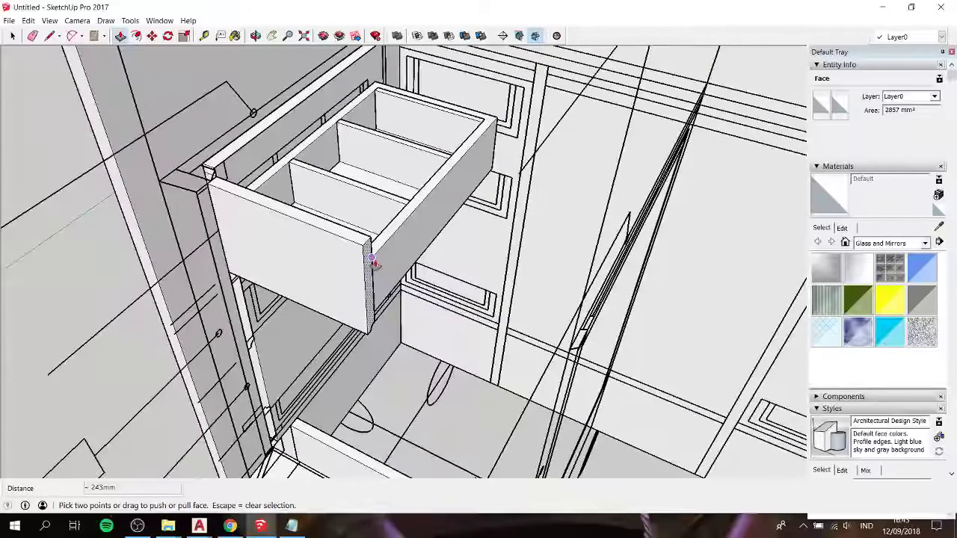
drag(373, 262, 551, 72)
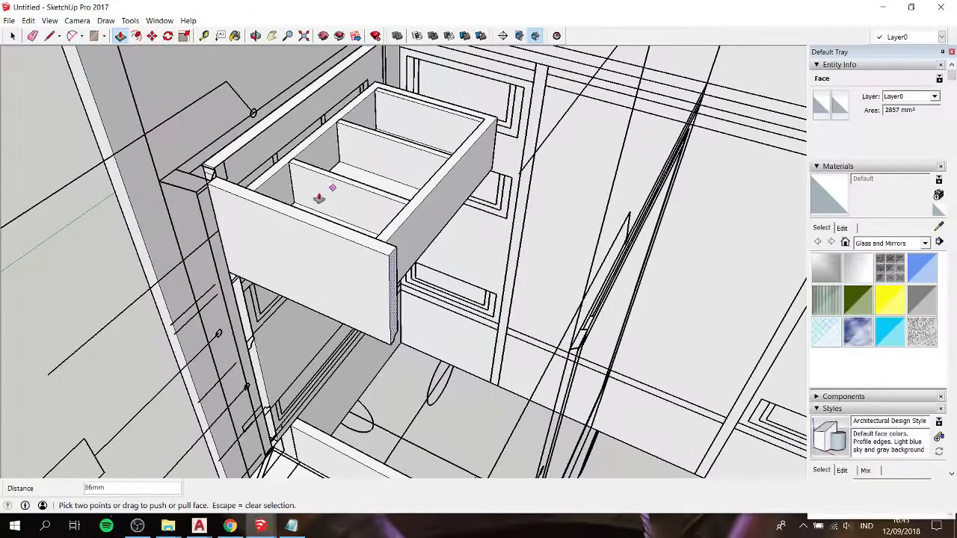
mouse_move(318, 198)
middle_down()
mouse_move(402, 181)
mouse_move(493, 147)
middle_up()
mouse_move(490, 152)
mouse_down()
mouse_move(448, 198)
mouse_move(473, 132)
mouse_move(471, 87)
mouse_move(461, 85)
mouse_move(278, 197)
mouse_up()
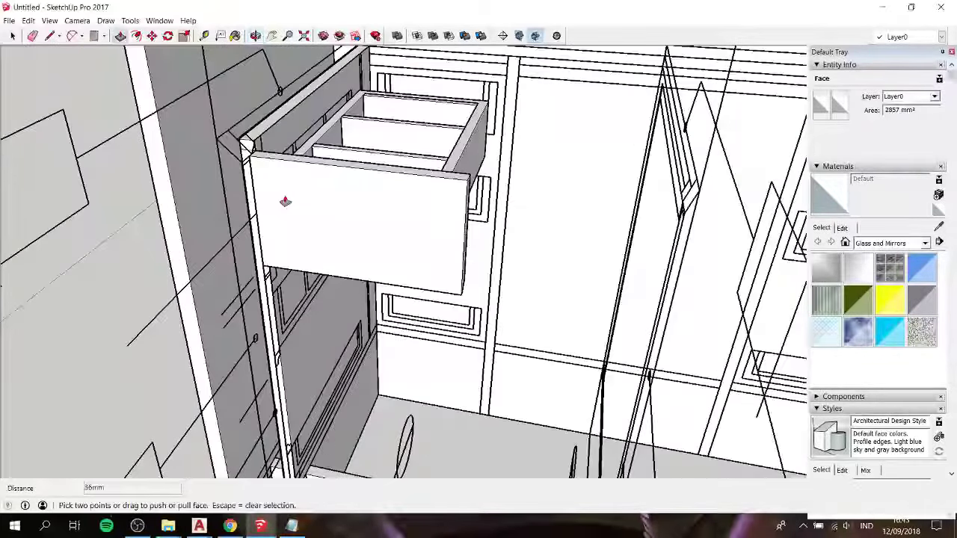
scroll(277, 197, up, 3)
Step: Select the drawer front face to inspect it, then clear the selection
key(space)
click(326, 180)
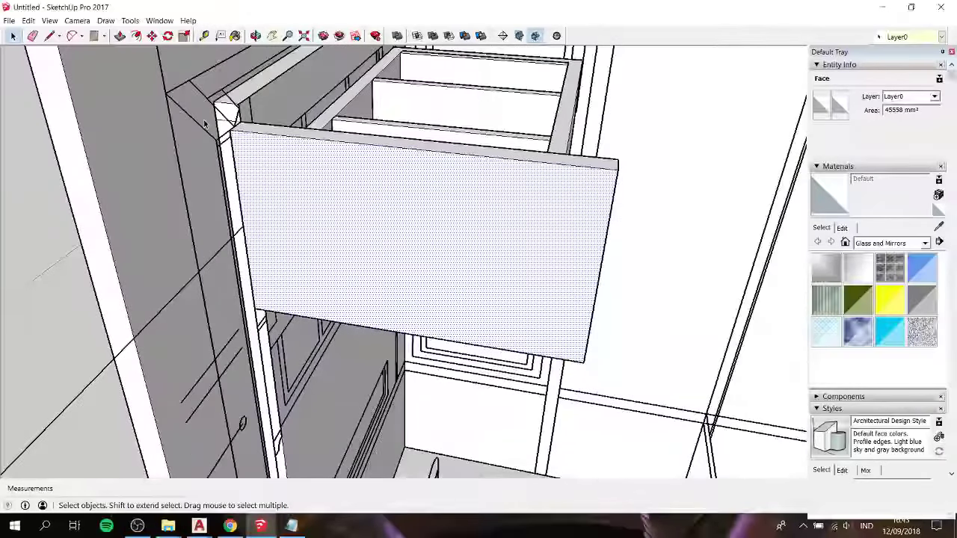
scroll(206, 123, up, 3)
scroll(243, 125, up, 2)
key(Escape)
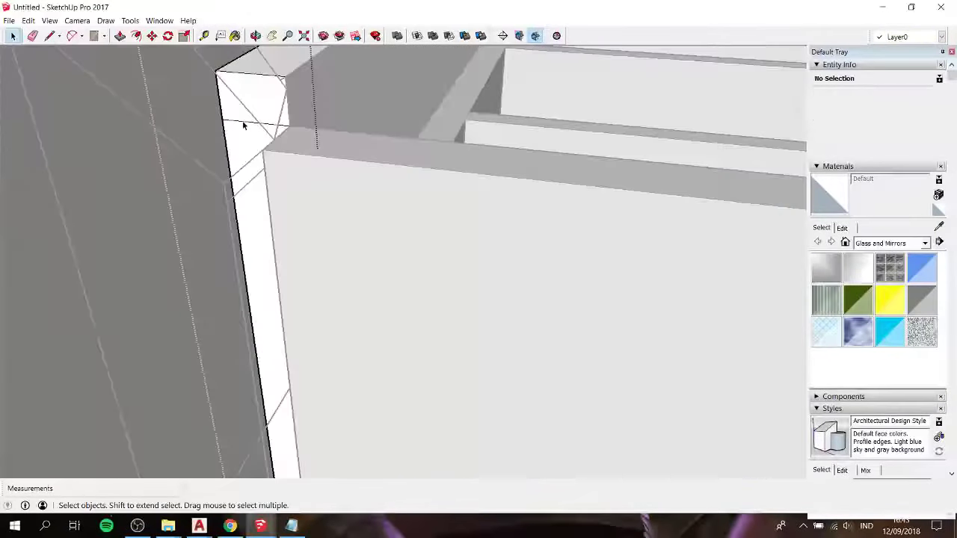
scroll(243, 125, down, 3)
scroll(243, 125, down, 3)
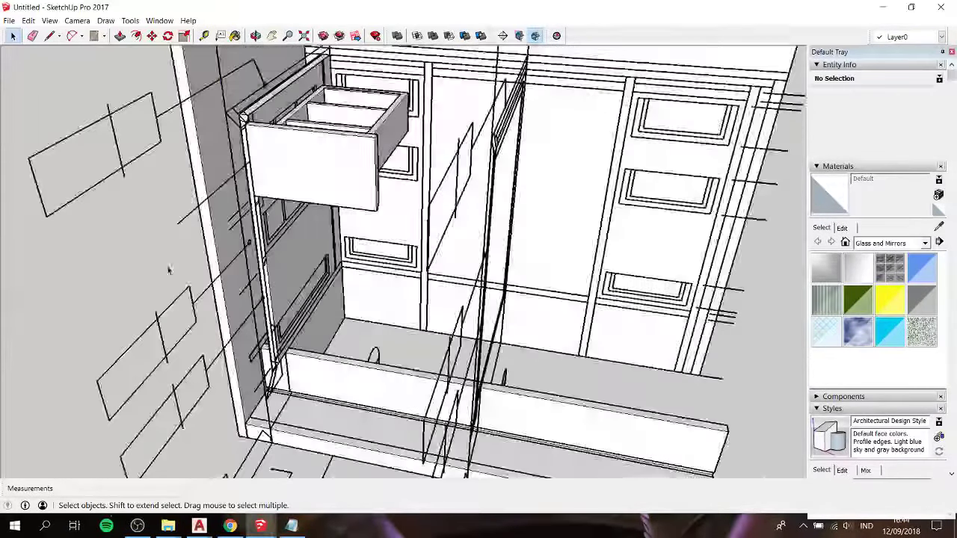
Step: Convert the left side panel group beside the drawer into a component
mouse_move(169, 271)
middle_down()
mouse_move(115, 160)
mouse_move(142, 172)
mouse_move(220, 267)
mouse_move(371, 289)
mouse_move(299, 347)
mouse_move(295, 395)
mouse_move(431, 297)
mouse_move(337, 239)
mouse_move(165, 192)
mouse_move(378, 203)
mouse_move(385, 225)
middle_up()
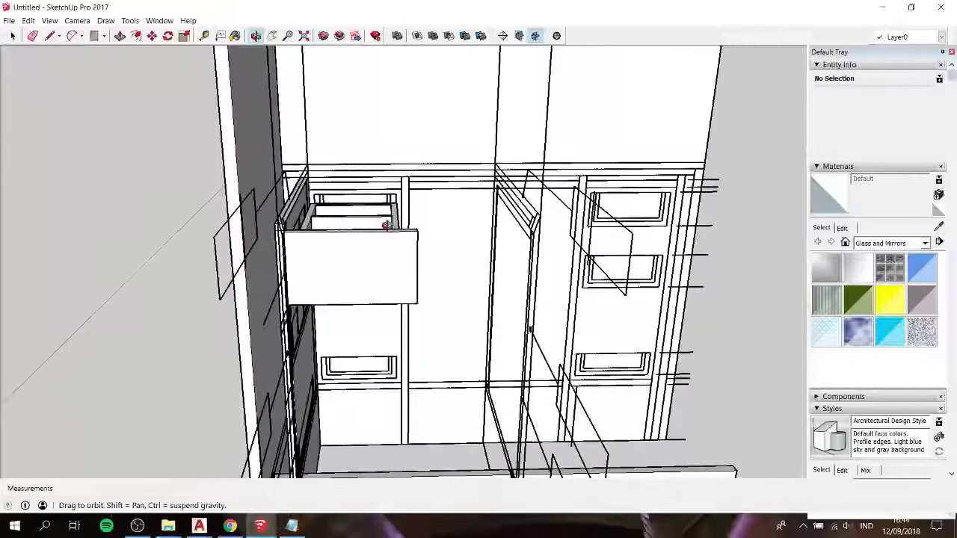
click(306, 375)
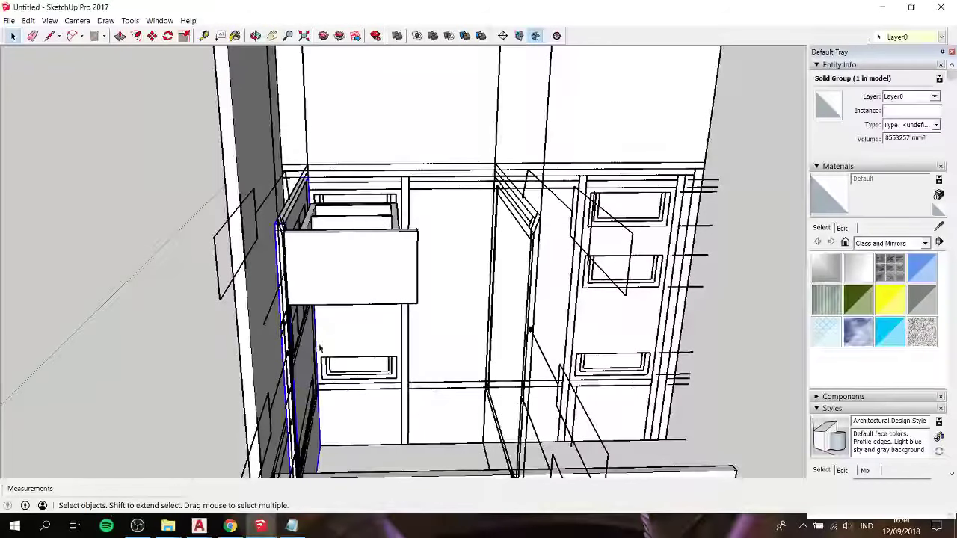
right_click(302, 192)
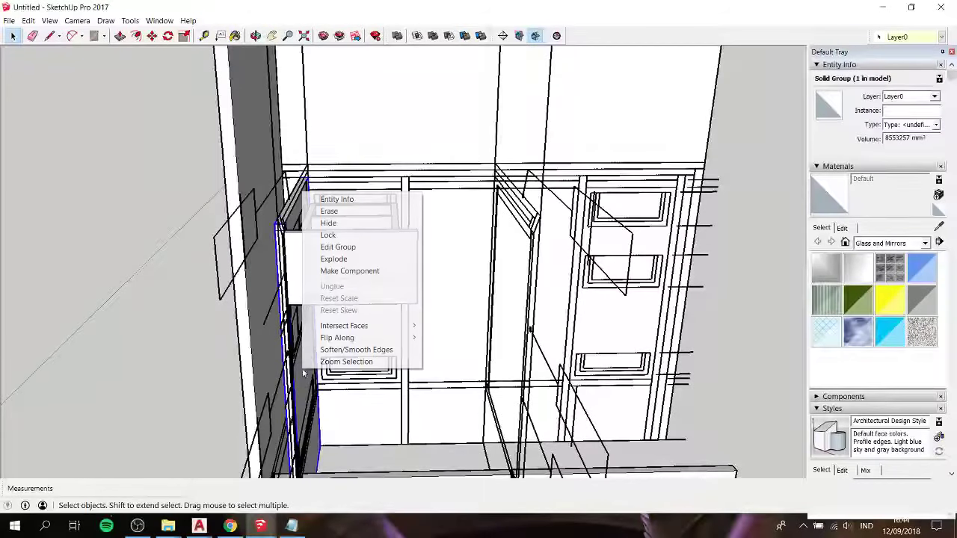
click(353, 272)
click(494, 349)
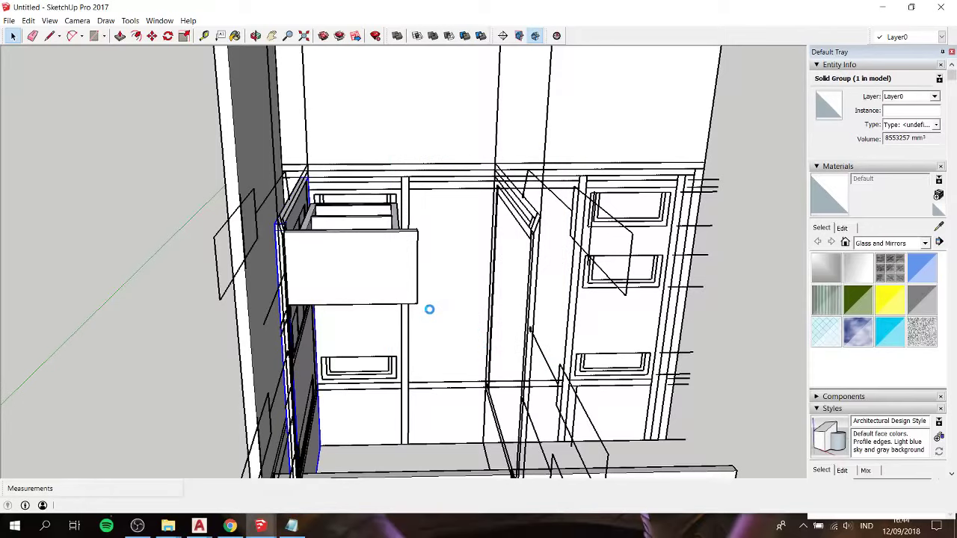
Step: Copy the side panel across to the drawer's right side
middle_drag(436, 204, 410, 153)
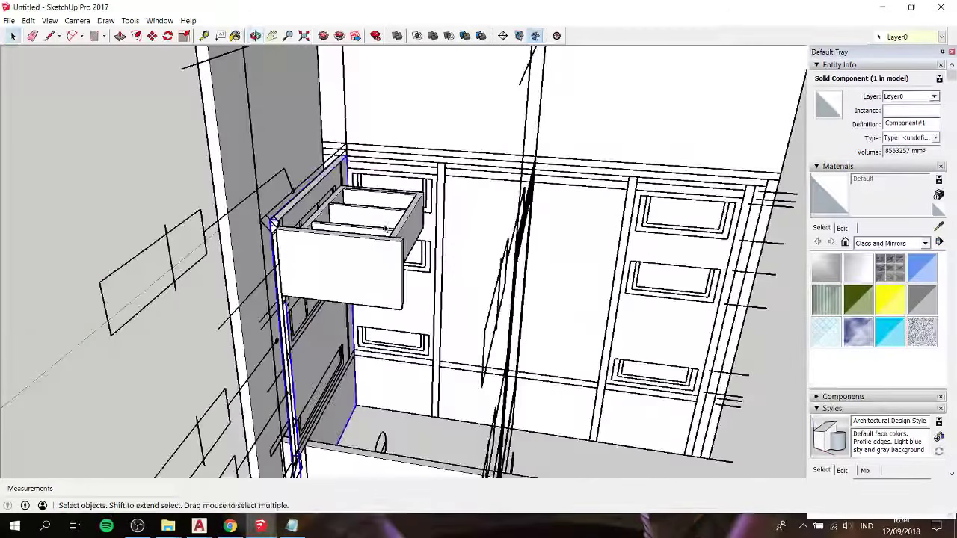
key(m)
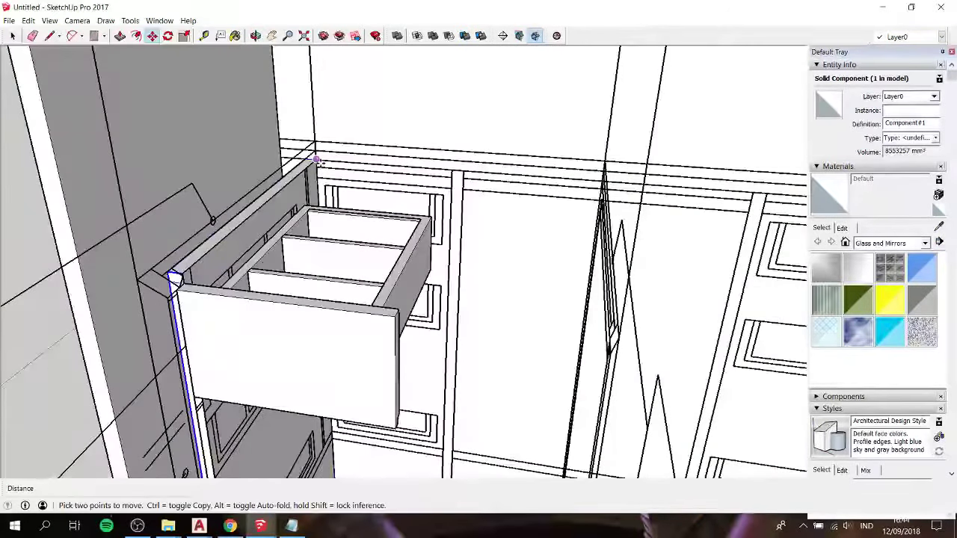
click(317, 160)
key(ctrl)
click(463, 172)
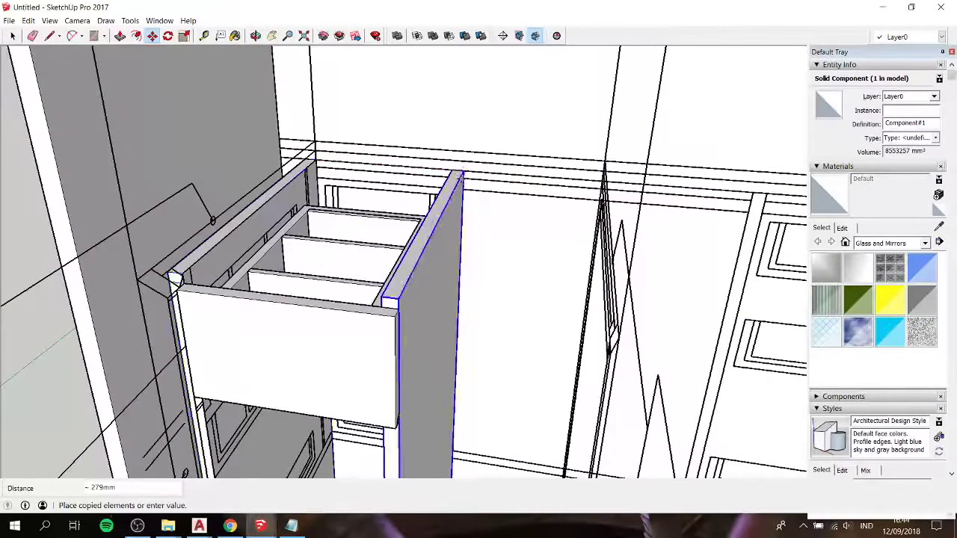
Step: Make the drawer front face into its own group
mouse_move(463, 172)
middle_down()
mouse_move(208, 81)
mouse_move(476, 179)
mouse_move(363, 250)
mouse_move(424, 267)
mouse_move(336, 301)
middle_up()
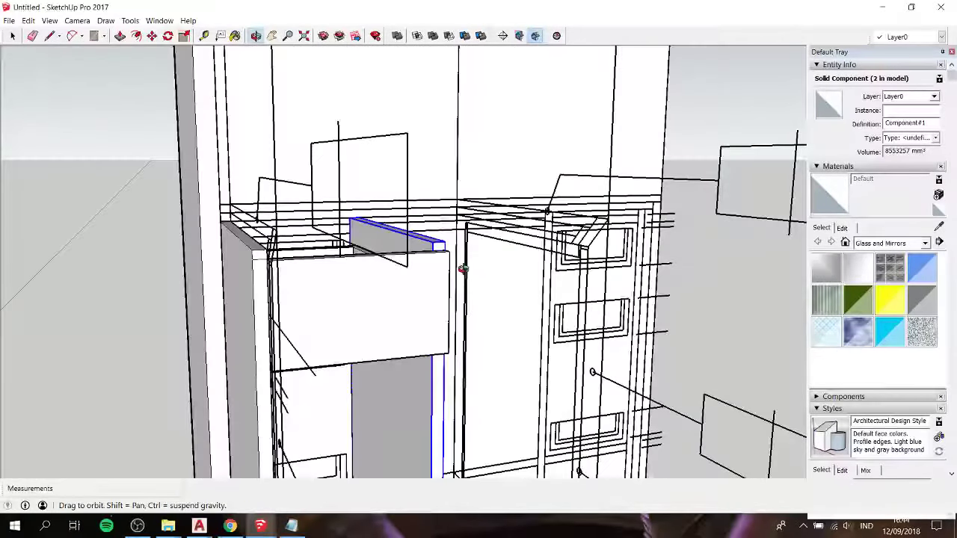
click(334, 303)
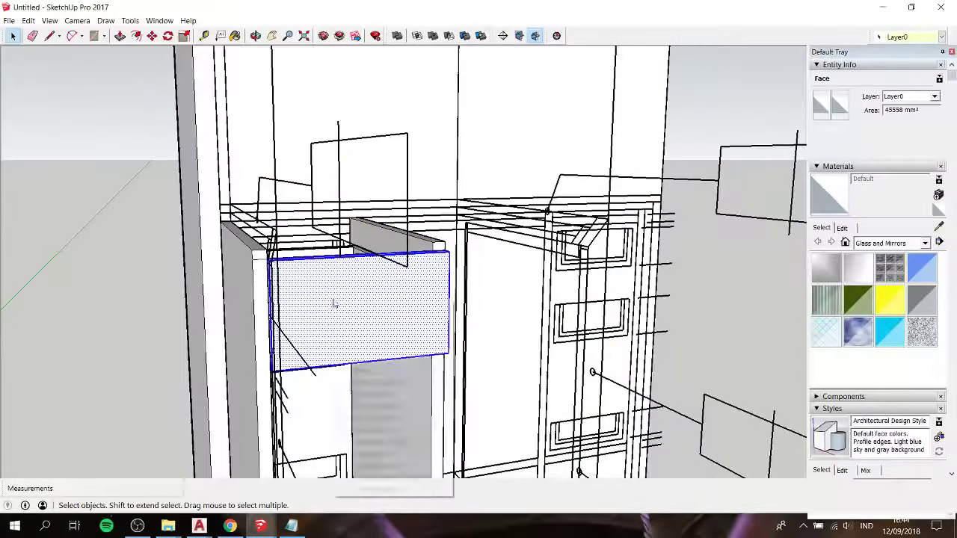
right_click(335, 303)
click(352, 392)
scroll(265, 339, up, 2)
scroll(265, 339, up, 2)
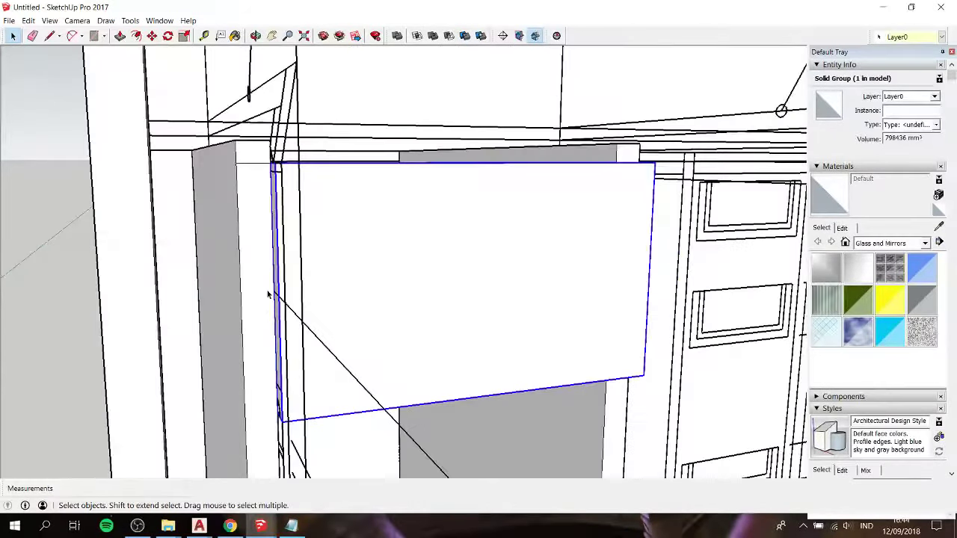
Step: Scale the drawer front group slightly larger and review it around the cabinet
middle_drag(267, 292, 346, 267)
key(s)
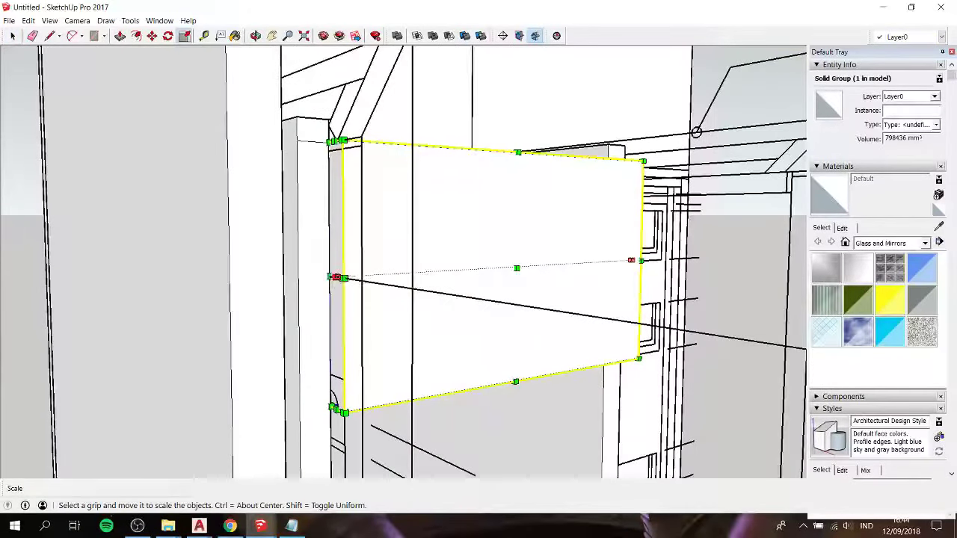
click(329, 278)
mouse_move(331, 393)
middle_down()
mouse_move(217, 221)
mouse_move(187, 262)
middle_up()
click(218, 219)
scroll(224, 221, down, 3)
key(space)
middle_drag(389, 350, 212, 278)
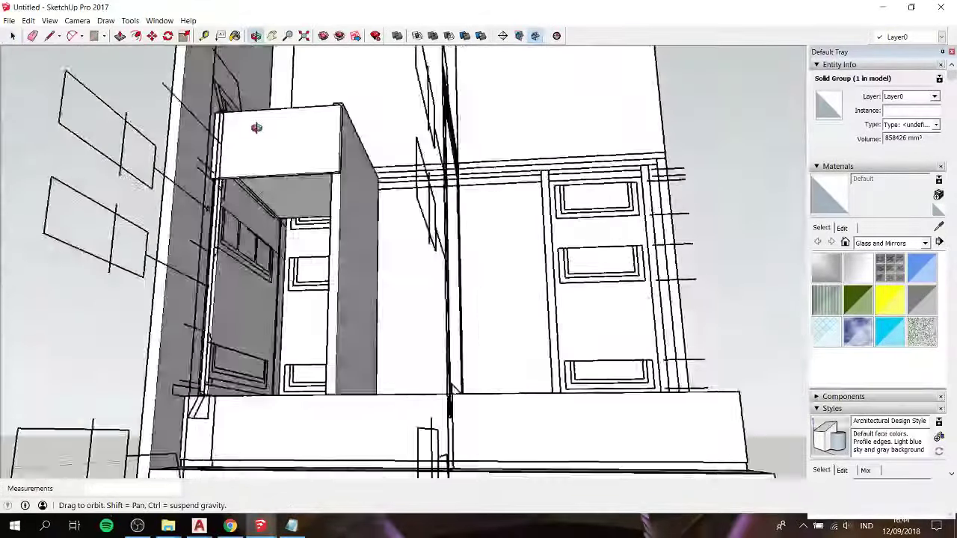
scroll(213, 279, up, 2)
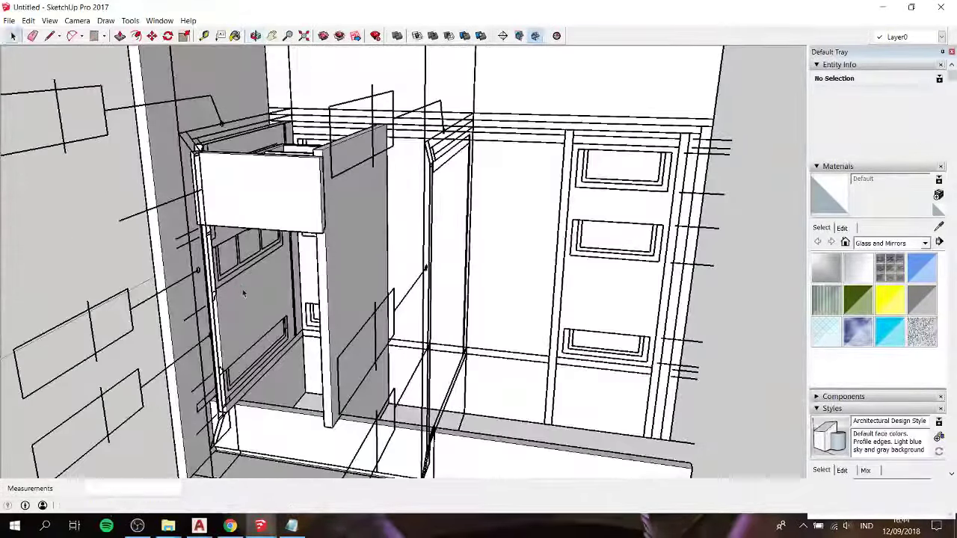
scroll(211, 224, up, 3)
scroll(211, 186, up, 3)
mouse_move(210, 187)
middle_down()
mouse_move(243, 168)
mouse_move(342, 310)
middle_up()
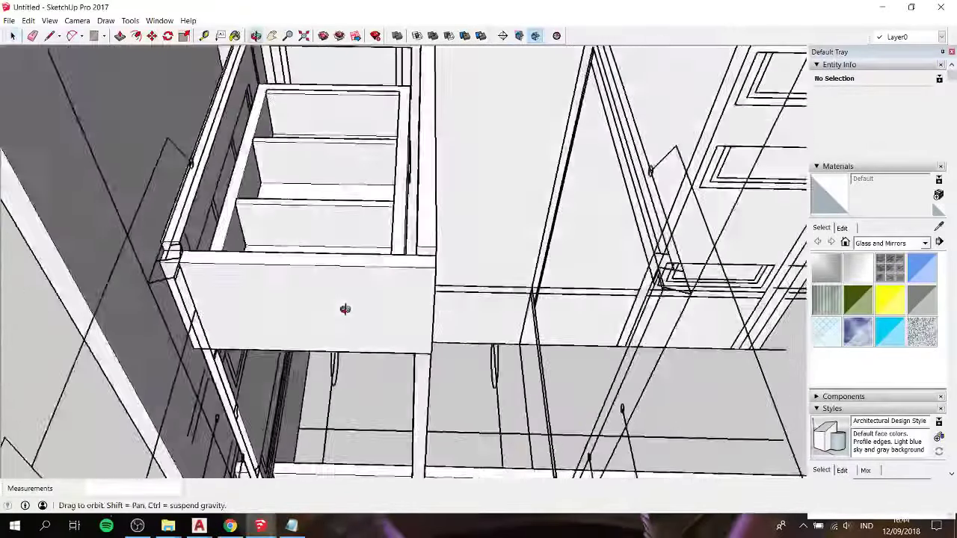
middle_drag(340, 275, 314, 374)
click(289, 527)
text(im not sure about the actual size of this drawer.. so just let it be like this... for now)
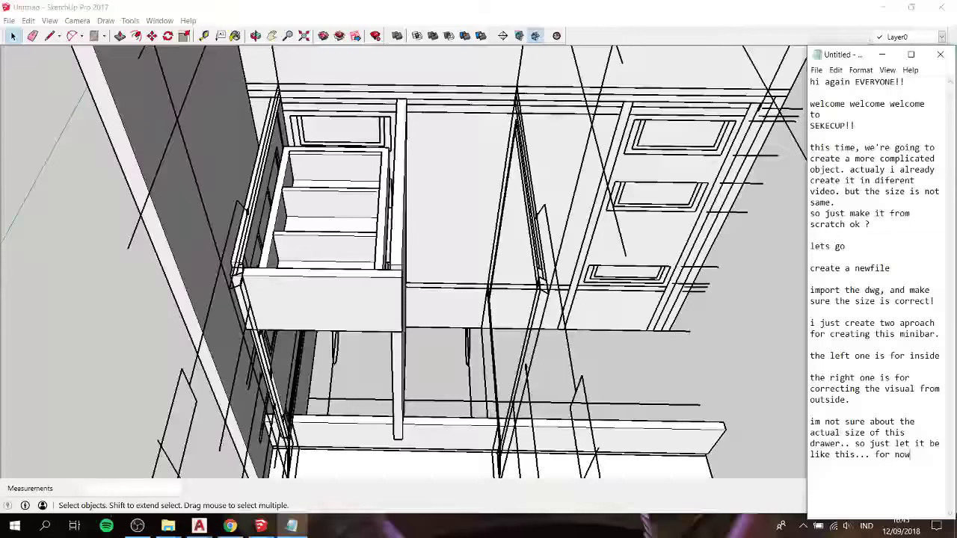
click(331, 216)
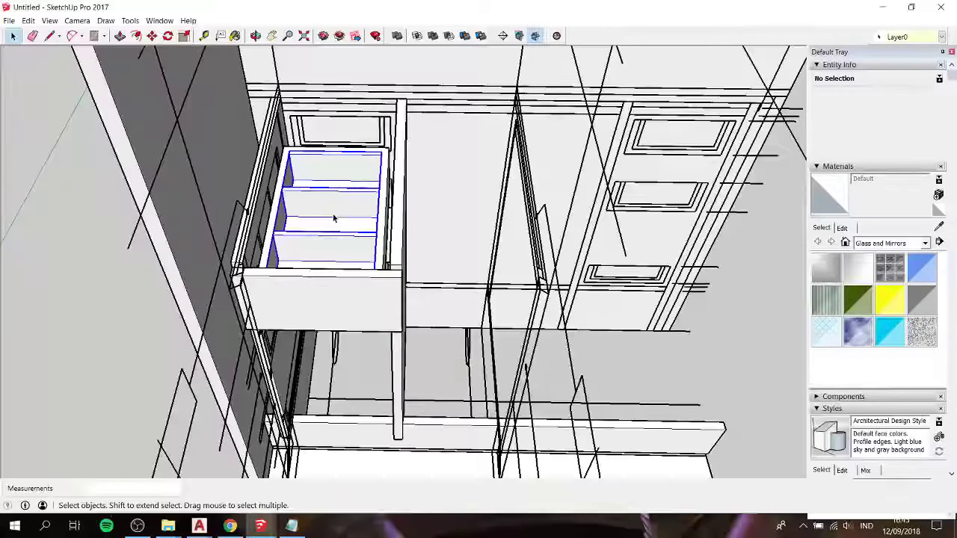
scroll(370, 180, up, 3)
shift+click(398, 150)
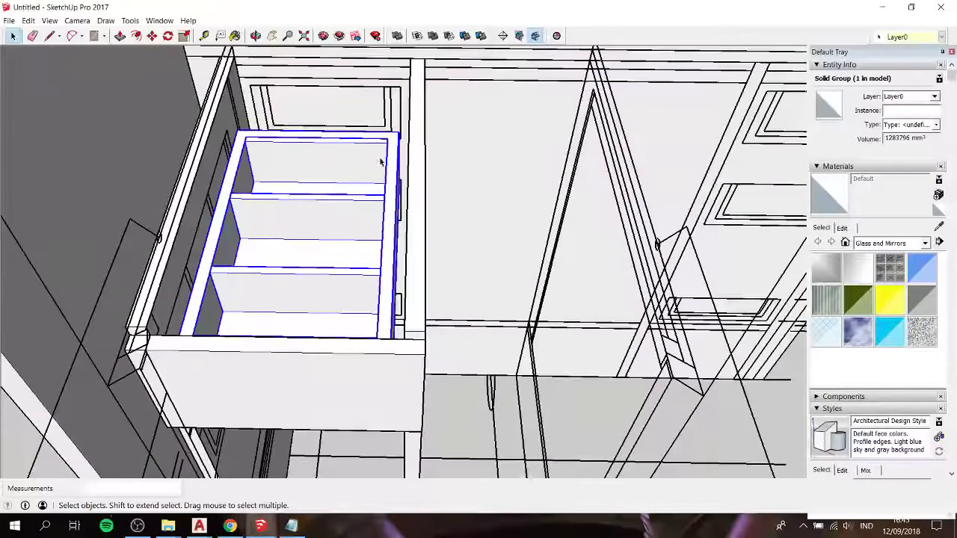
Step: Draw a rectangle across the inner panel and delete its face, leaving a frame
mouse_move(285, 169)
middle_down()
mouse_move(278, 199)
mouse_move(258, 187)
mouse_move(416, 134)
mouse_move(363, 249)
mouse_move(338, 253)
mouse_move(337, 207)
mouse_move(352, 231)
middle_up()
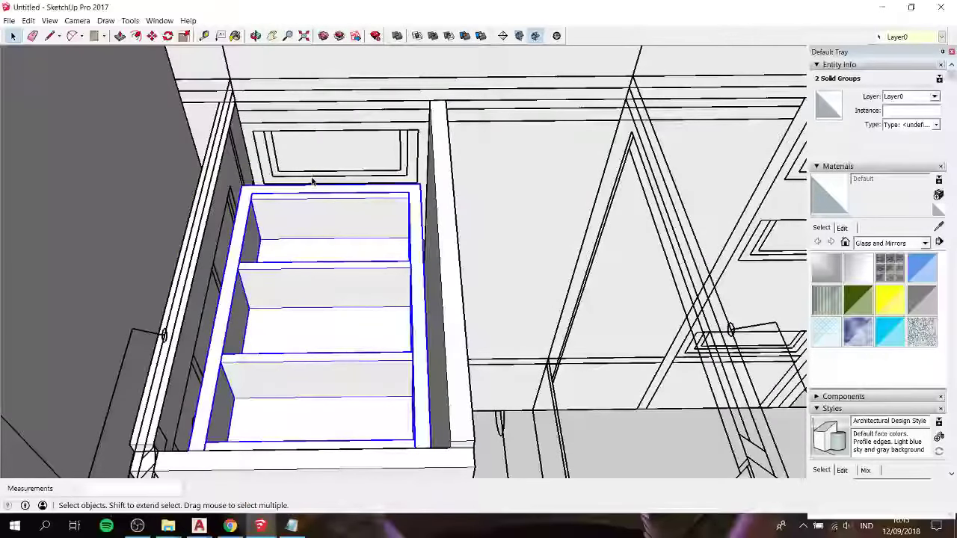
key(r)
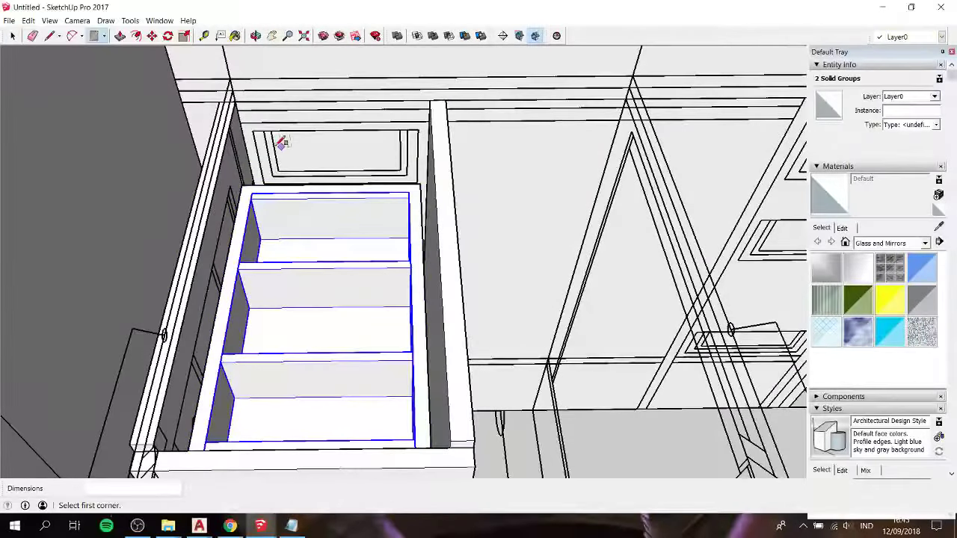
click(266, 129)
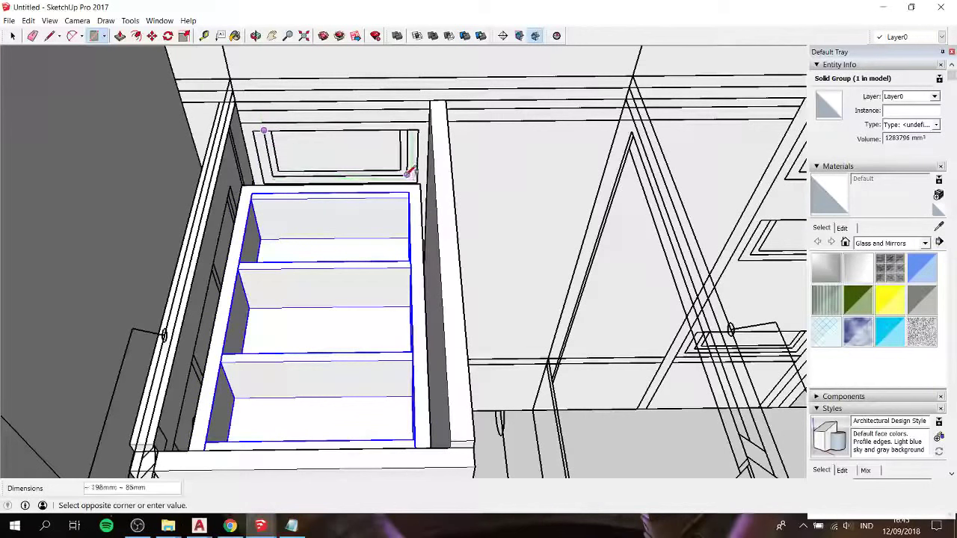
click(401, 170)
click(271, 131)
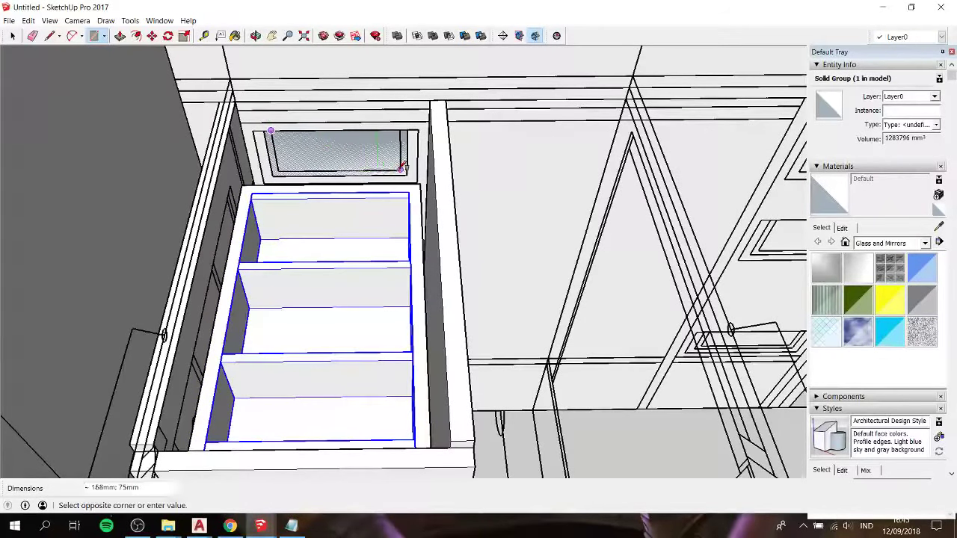
click(402, 168)
key(space)
click(326, 155)
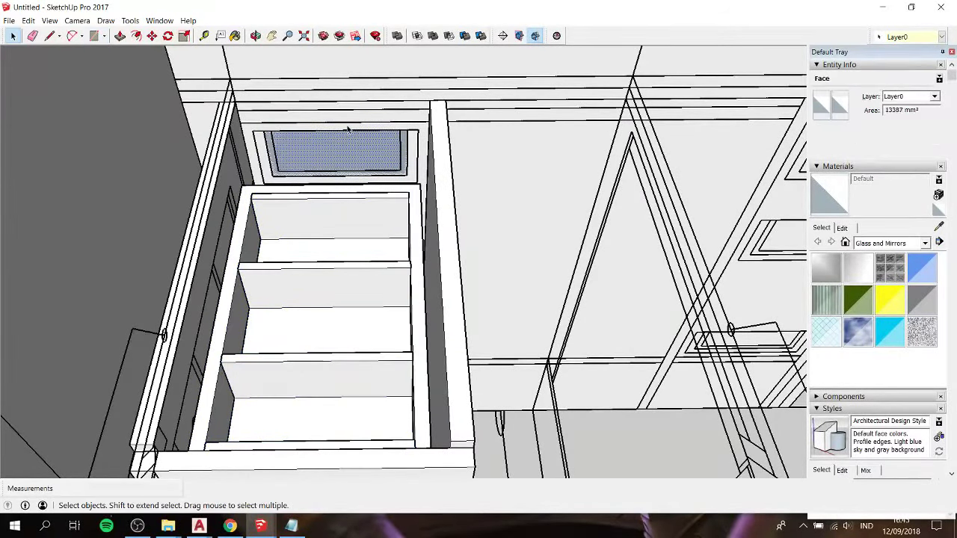
click(337, 132)
key(Delete)
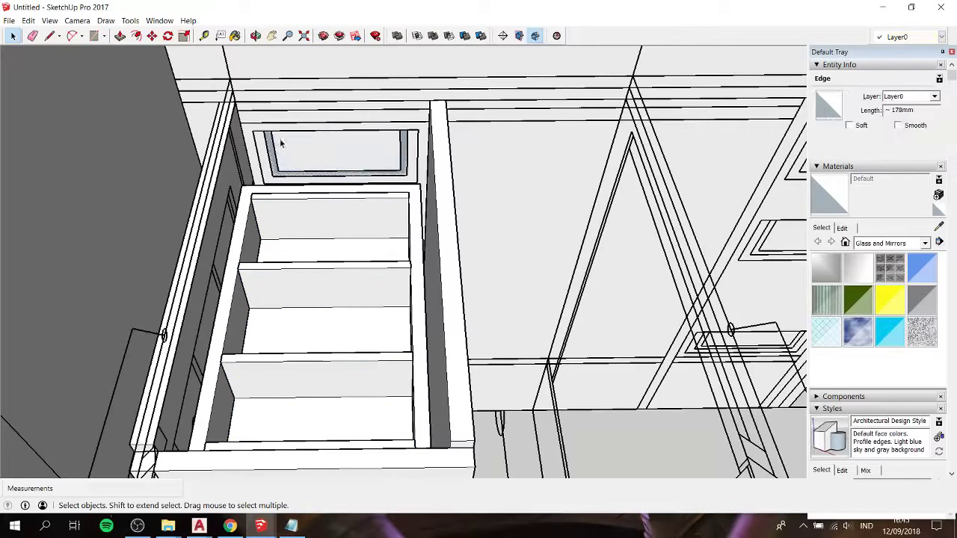
Step: Move the rectangular frame about 124 mm onto the tray's top corner
triple_click(271, 149)
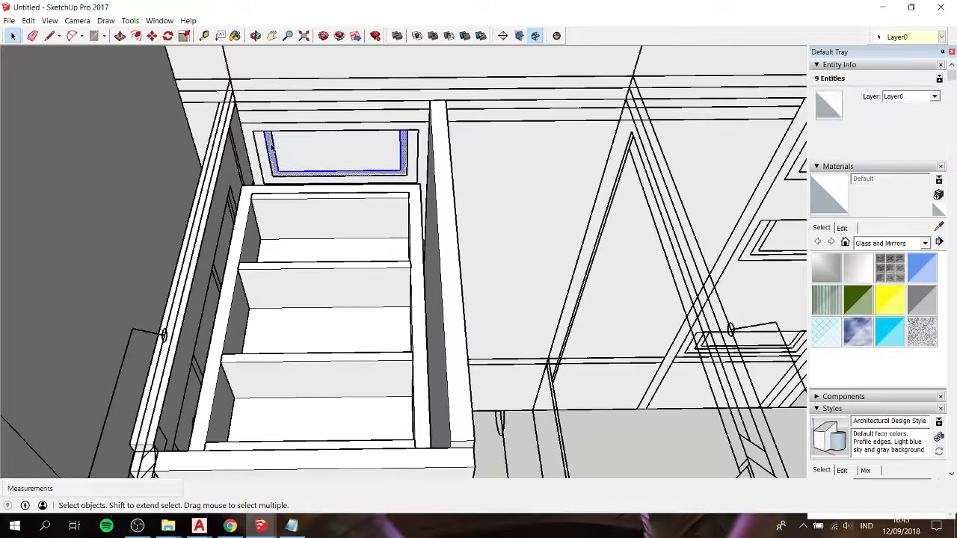
key(m)
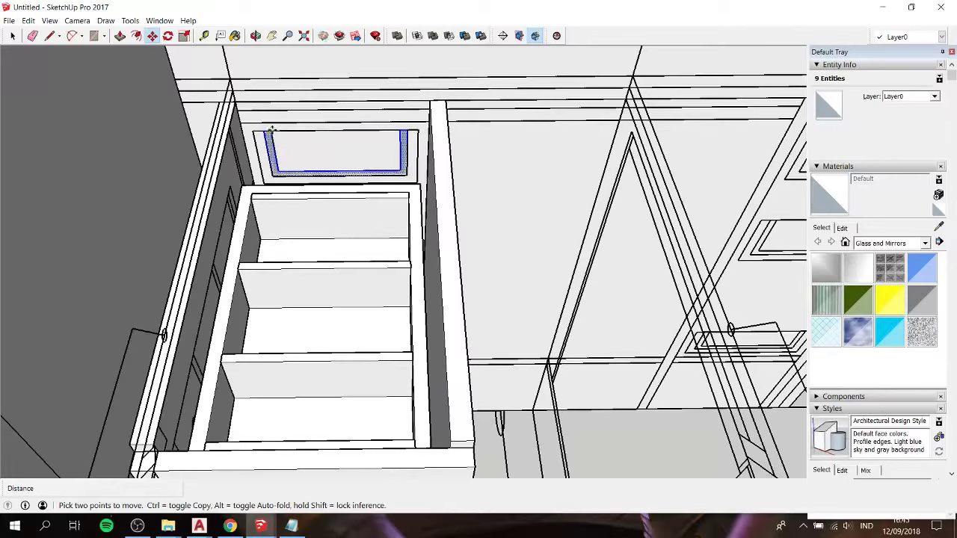
click(272, 131)
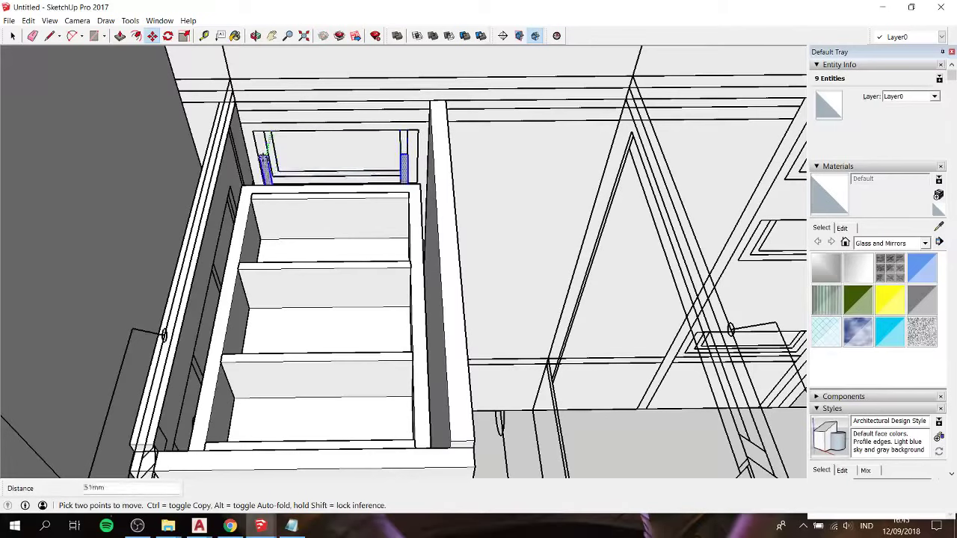
click(268, 193)
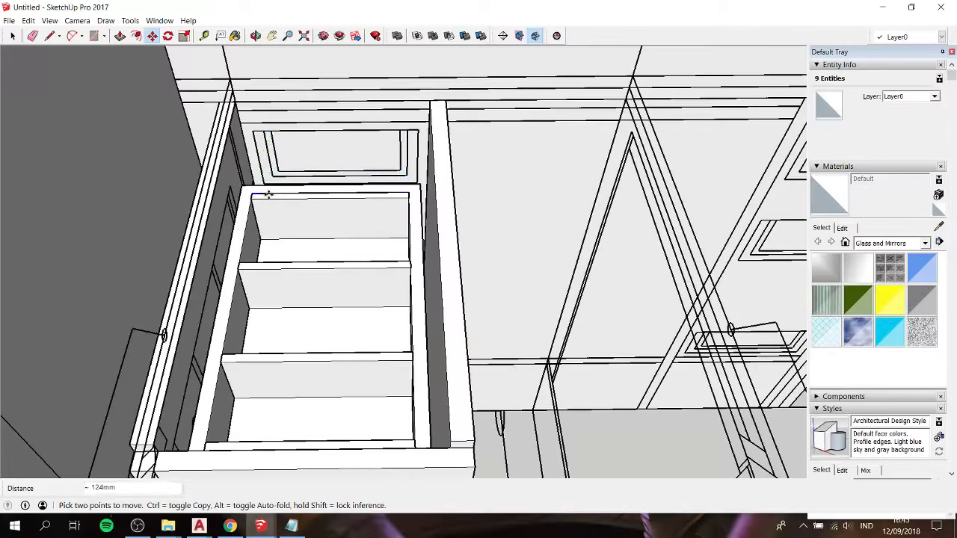
Step: Push/pull the rim down along the tray's inner walls
key(p)
click(258, 209)
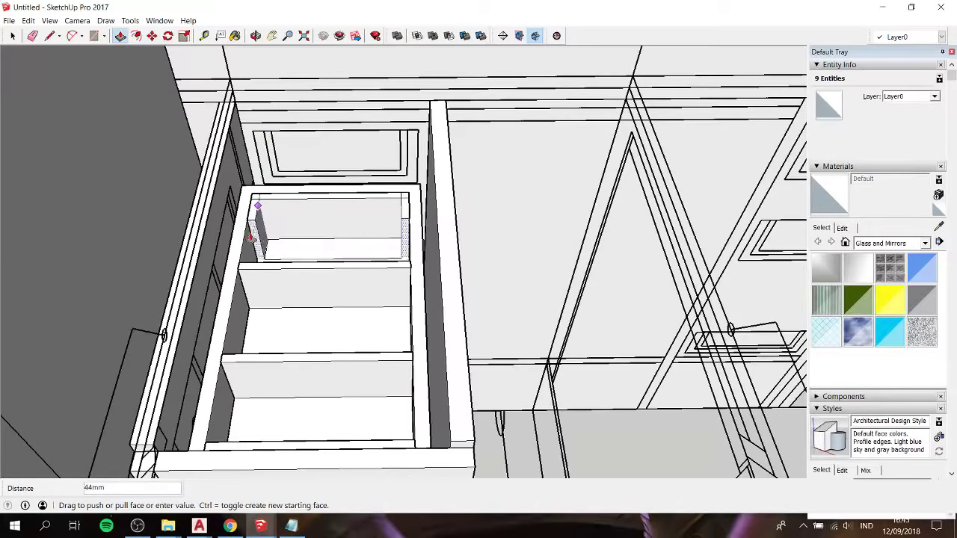
mouse_move(246, 258)
middle_down()
mouse_move(214, 382)
mouse_move(198, 400)
middle_up()
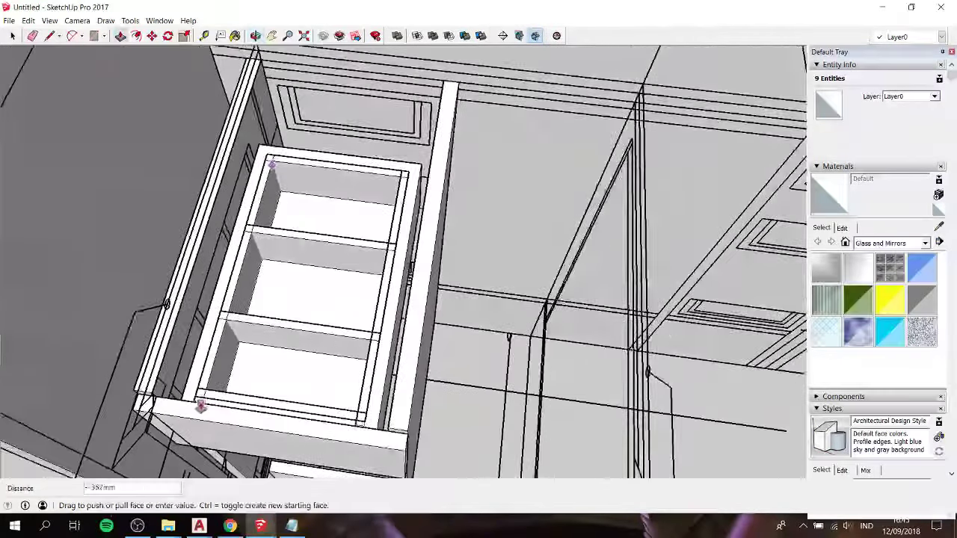
key(space)
triple_click(240, 281)
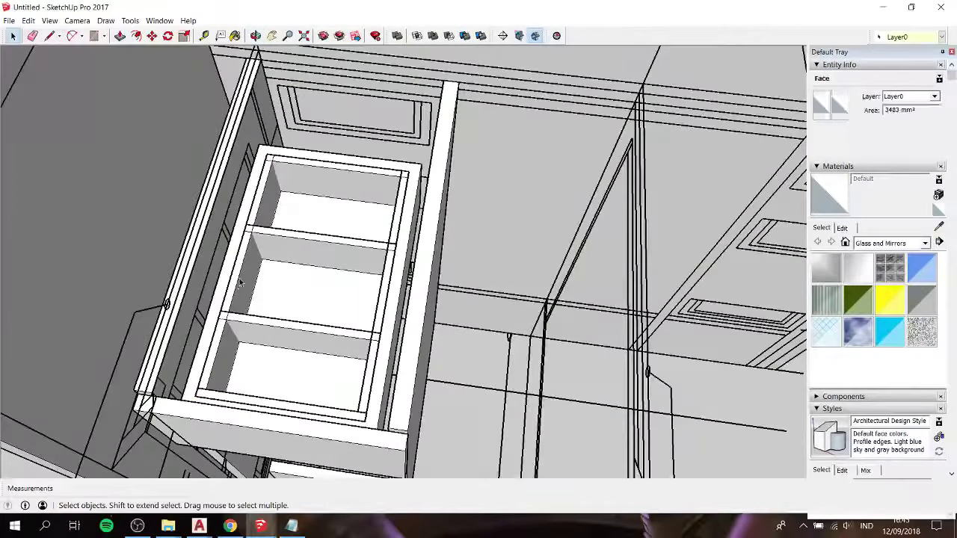
right_click(240, 281)
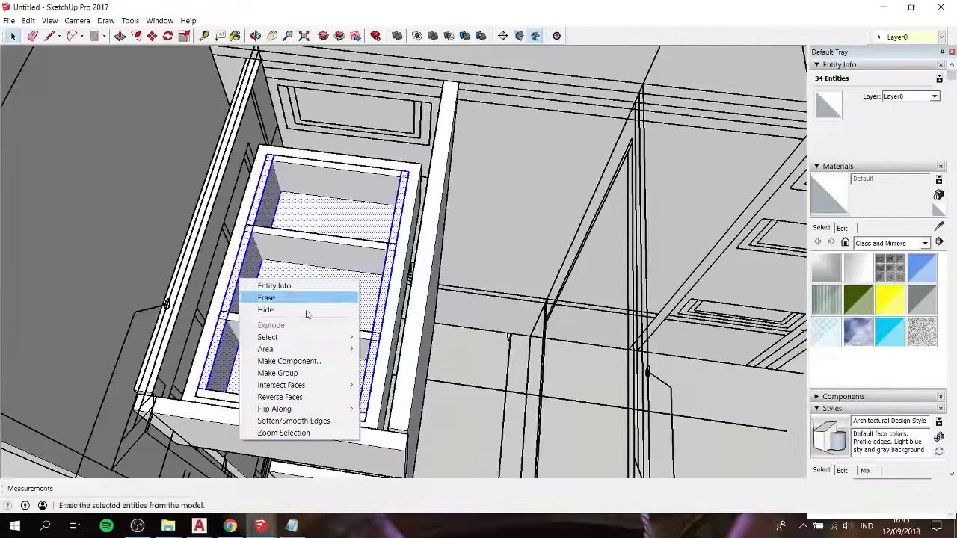
click(295, 372)
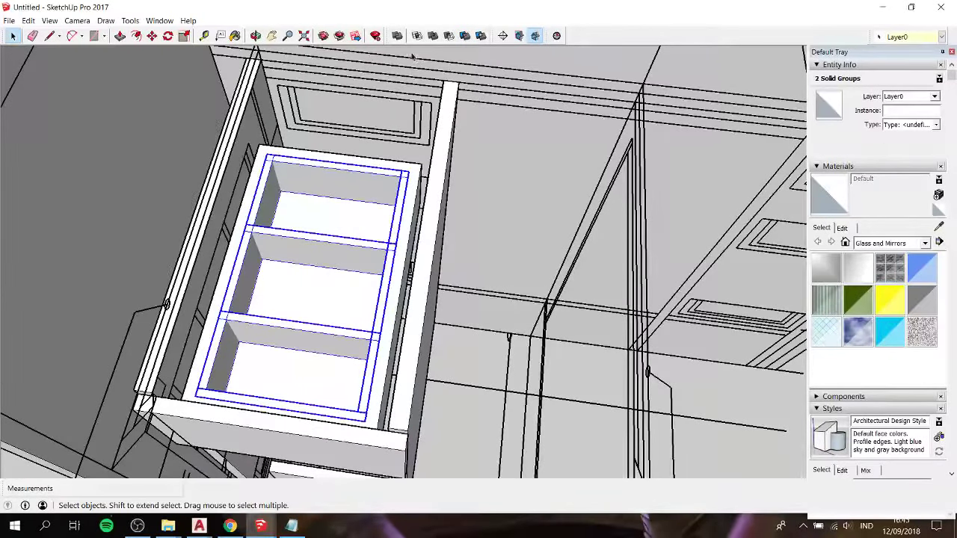
click(397, 35)
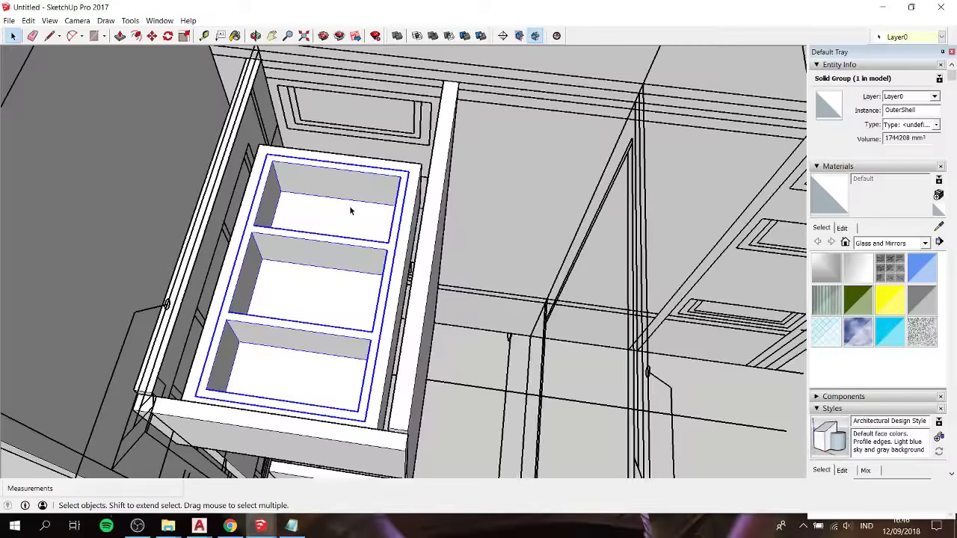
mouse_move(325, 272)
middle_down()
mouse_move(386, 154)
mouse_move(335, 292)
mouse_move(346, 205)
mouse_move(392, 178)
mouse_move(254, 233)
mouse_move(352, 199)
mouse_move(446, 210)
middle_up()
scroll(335, 291, down, 2)
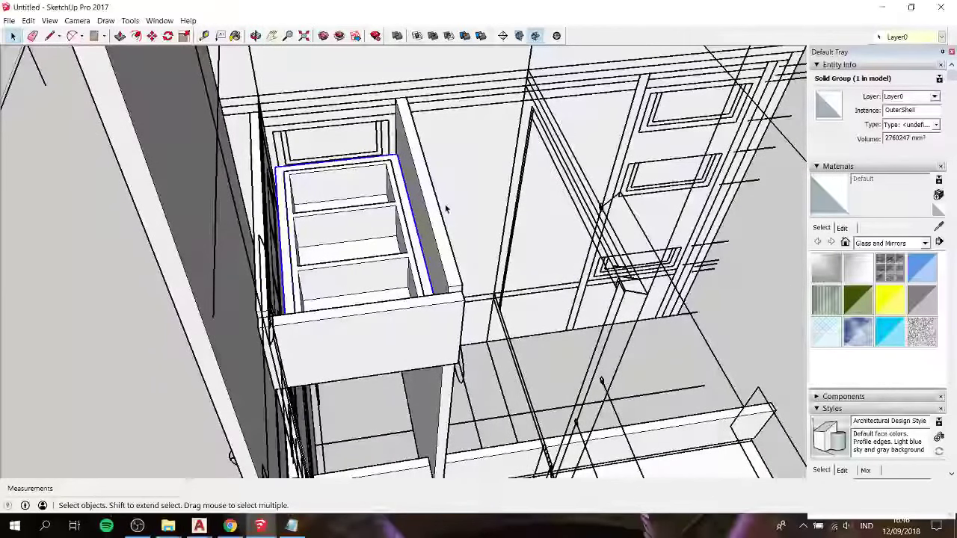
Step: Show the tutorial notes, then bring the minibar.dwg plan in AutoCAD forward
mouse_move(388, 243)
middle_down()
mouse_move(317, 234)
mouse_move(239, 337)
middle_up()
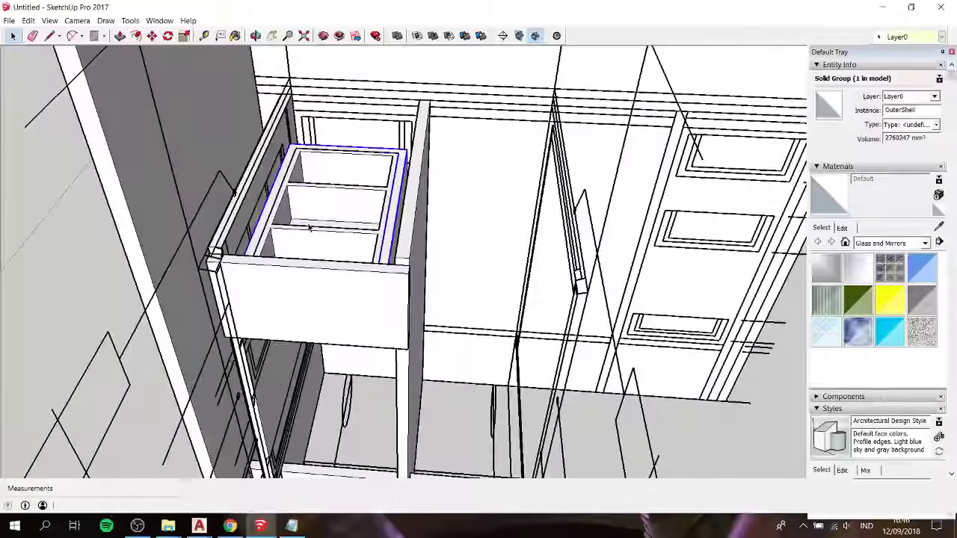
click(292, 526)
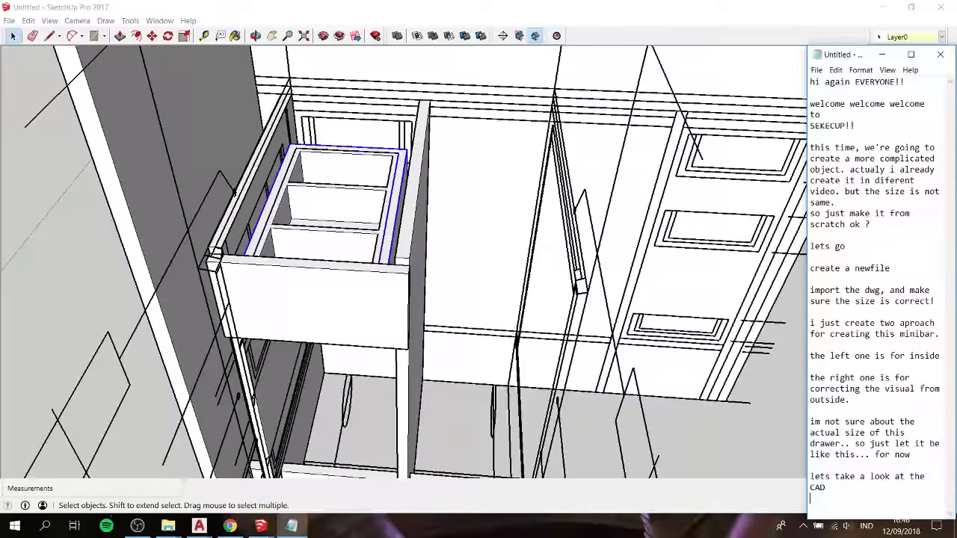
click(199, 526)
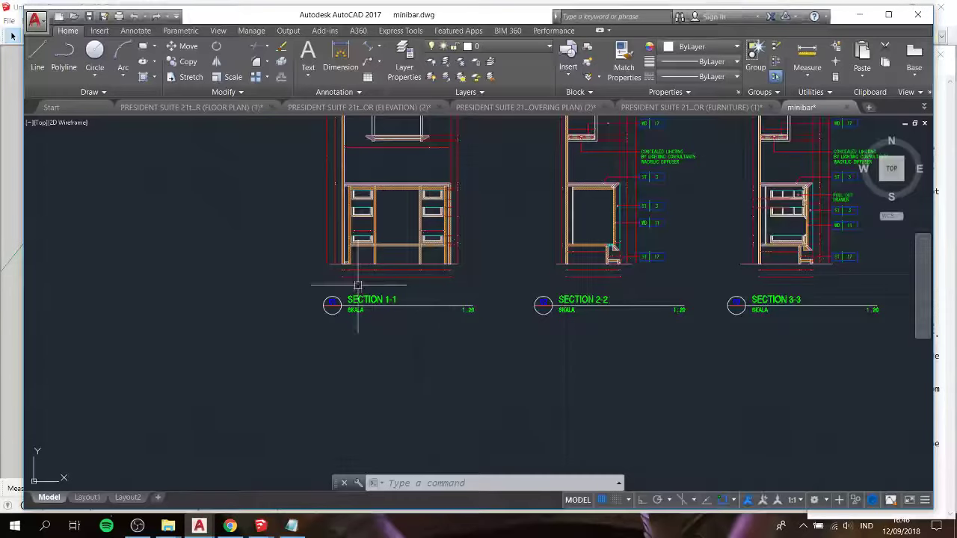
scroll(358, 277, up, 3)
scroll(381, 214, up, 3)
Step: Pan and zoom through the Section 2-2 and Section 3-3 cabinet drawings
middle_drag(335, 162, 331, 272)
scroll(334, 258, down, 2)
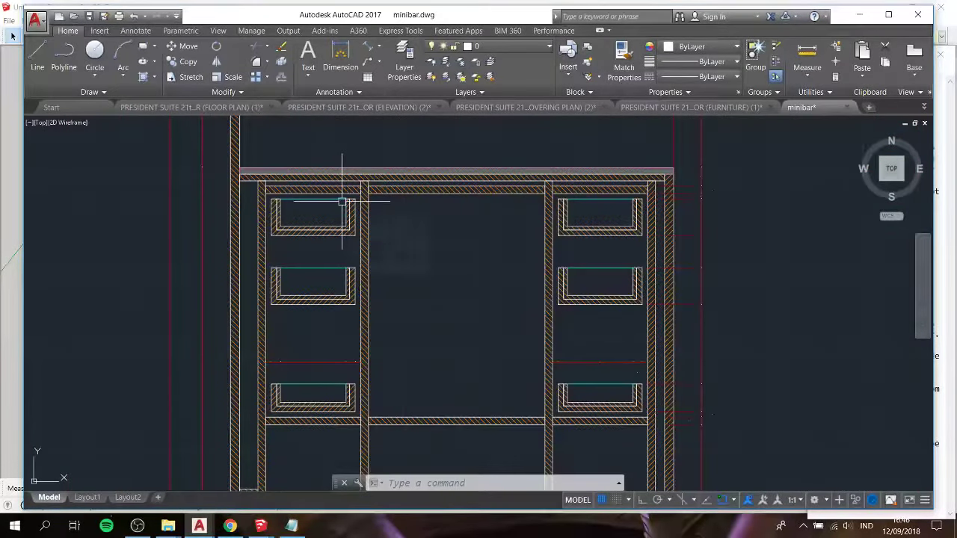
scroll(343, 202, down, 3)
middle_drag(566, 237, 299, 252)
scroll(344, 250, up, 2)
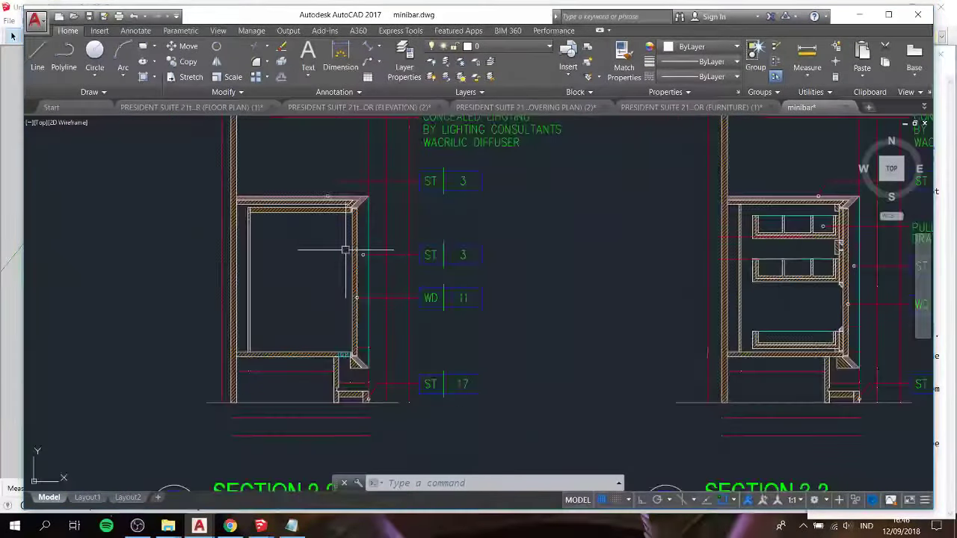
scroll(345, 251, down, 3)
middle_drag(620, 267, 560, 267)
scroll(560, 267, up, 2)
scroll(534, 267, up, 3)
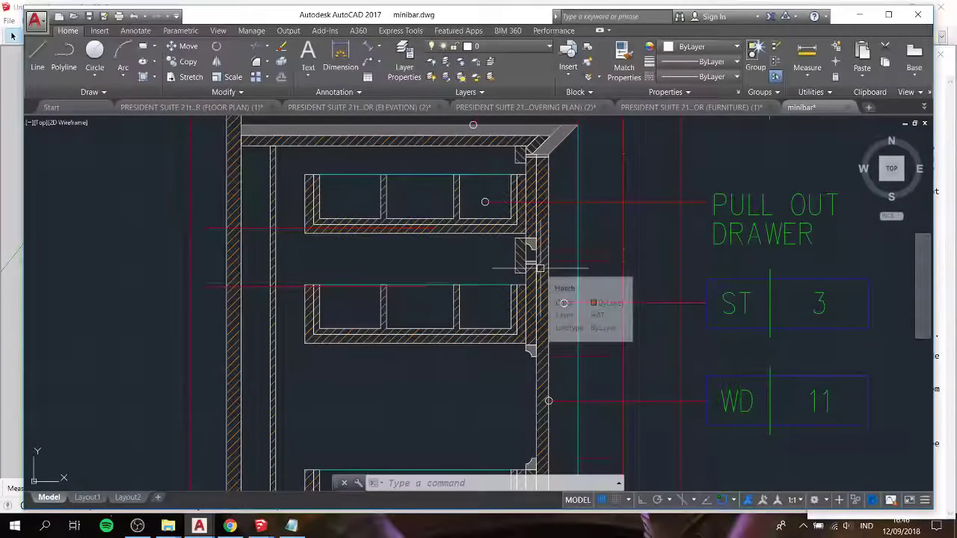
scroll(540, 267, down, 3)
scroll(419, 299, up, 2)
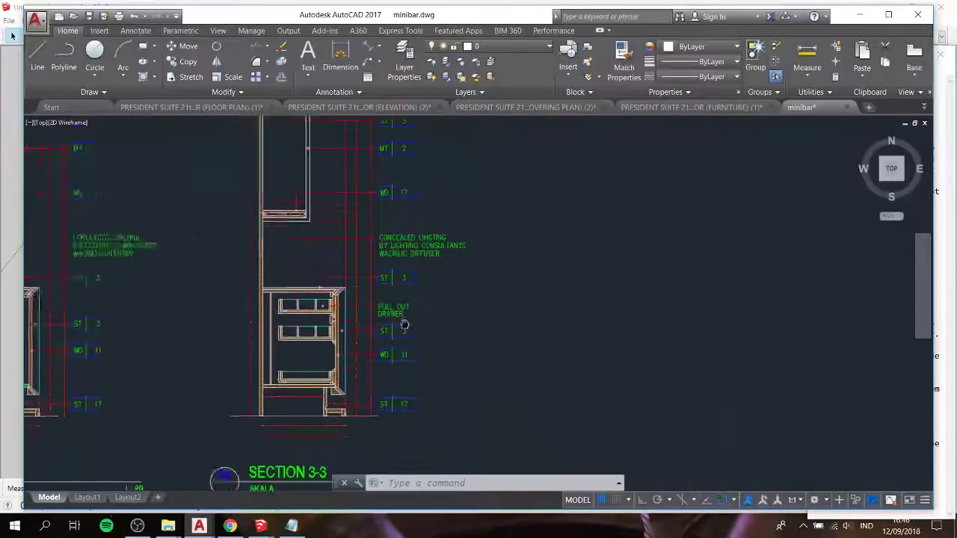
middle_drag(418, 299, 572, 399)
scroll(359, 247, up, 1)
scroll(360, 247, down, 3)
Step: Bring the front and side elevations into view and reopen the notes
middle_drag(403, 471, 417, 284)
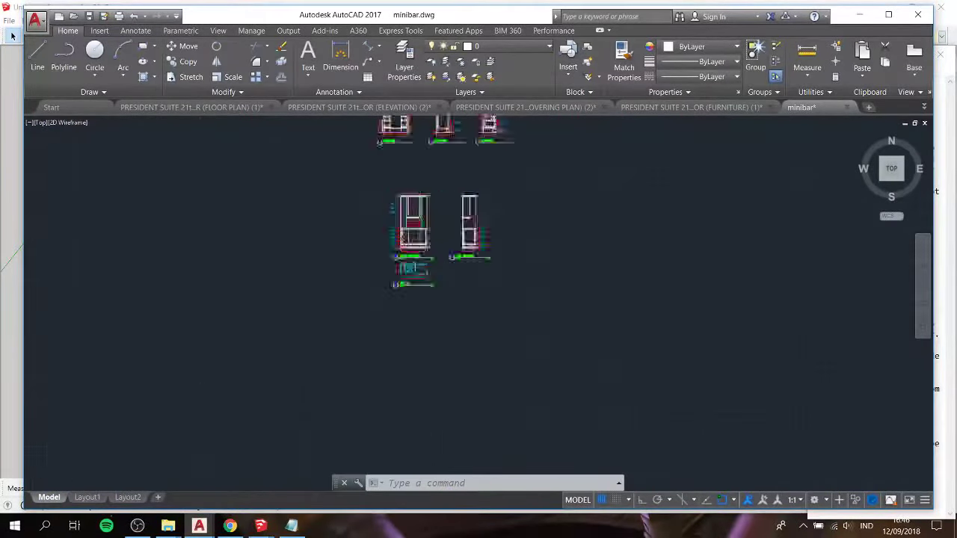
scroll(416, 299, up, 2)
scroll(417, 305, up, 1)
scroll(416, 306, up, 2)
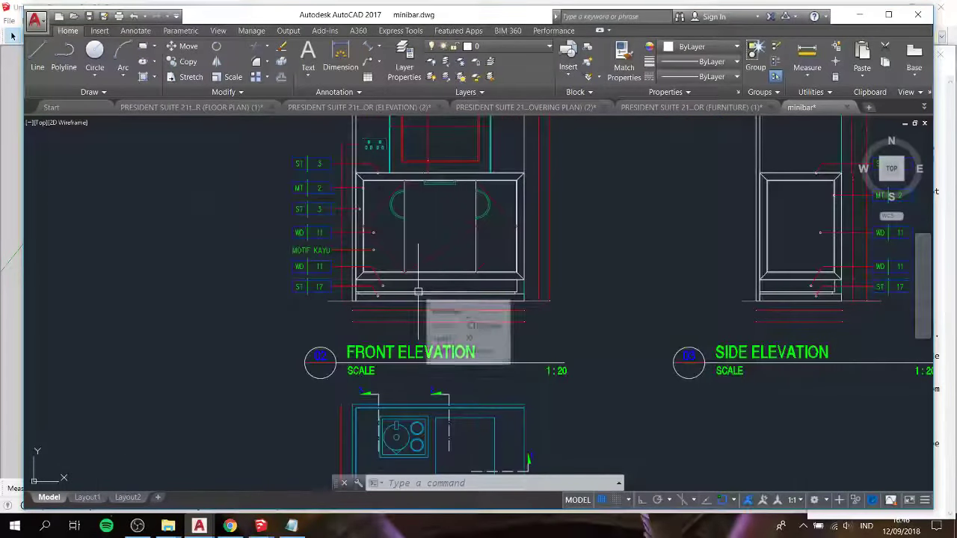
click(291, 525)
text(ah well... its the same.)
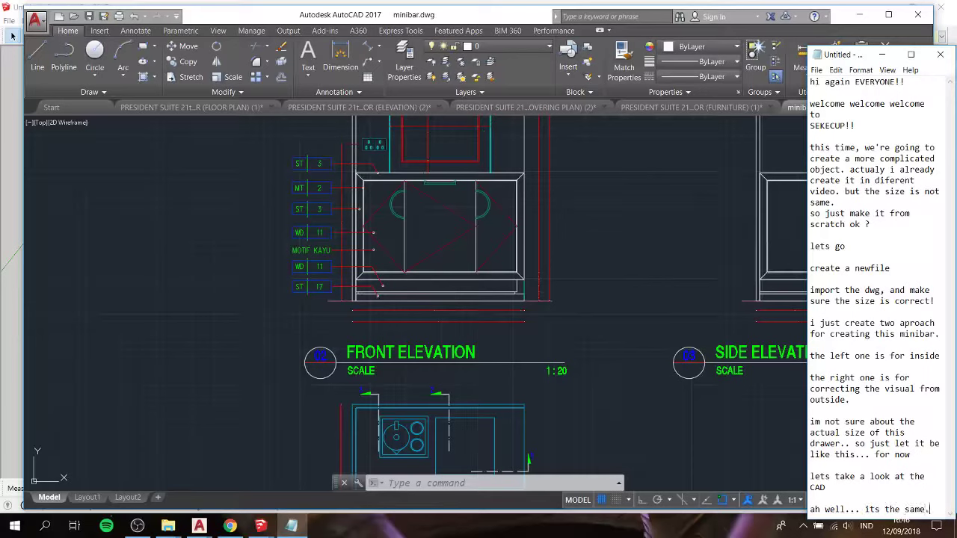
Step: Zoom and pan across Sections 1-1 to 3-3 of the minibar drawing
click(225, 256)
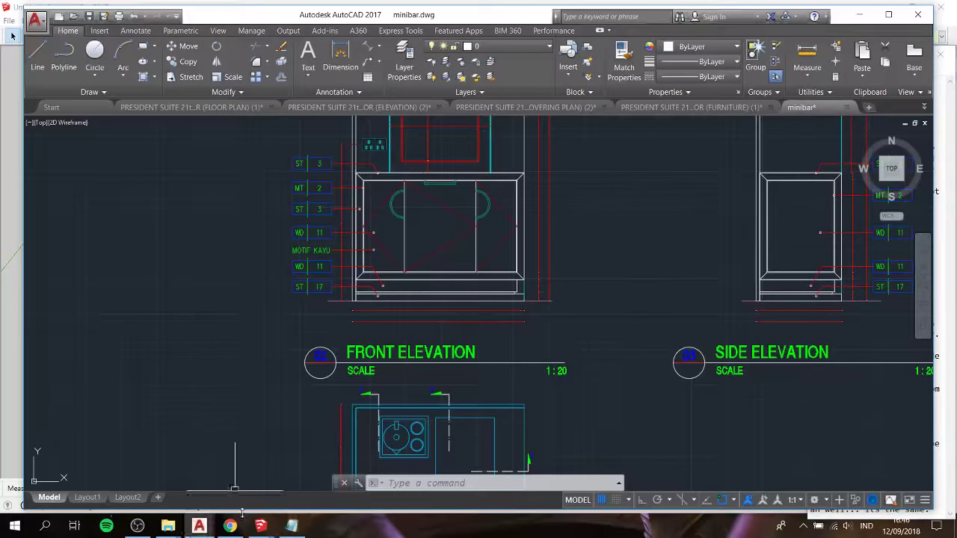
scroll(319, 221, up, 2)
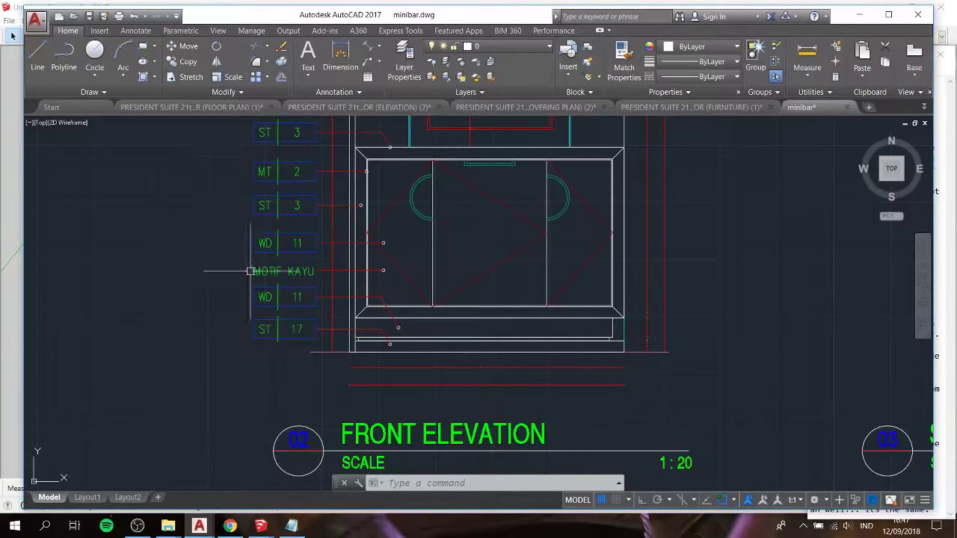
scroll(240, 239, down, 4)
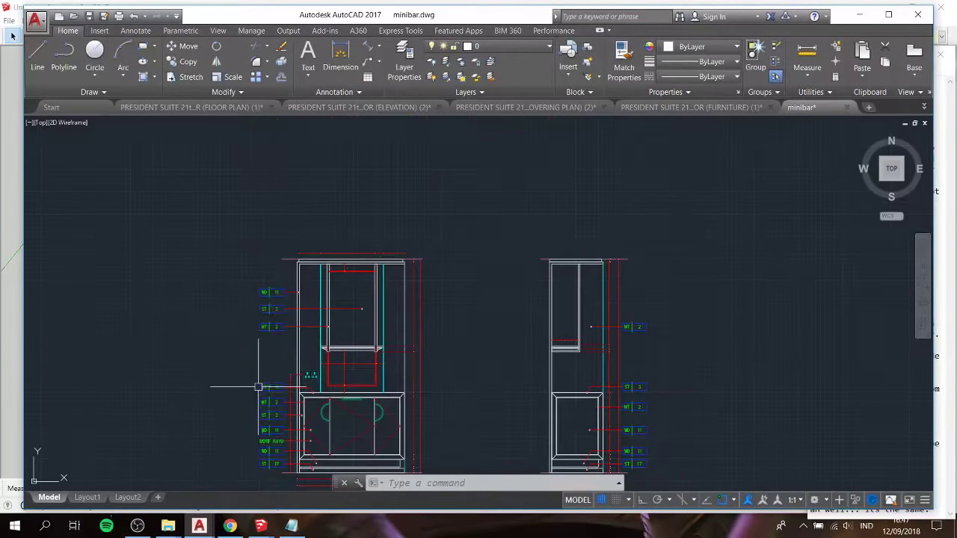
scroll(273, 187, down, 4)
scroll(274, 187, up, 6)
scroll(281, 335, up, 2)
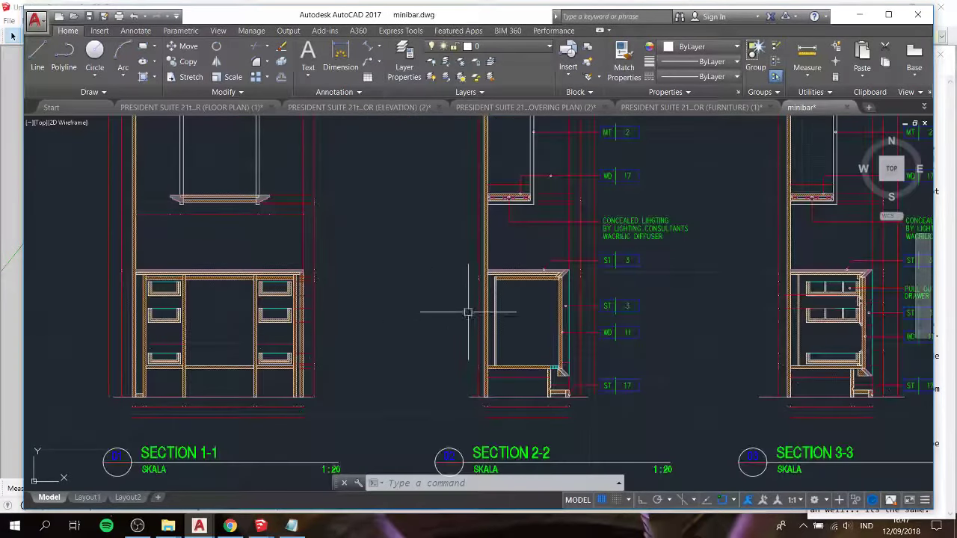
scroll(465, 309, up, 2)
scroll(320, 314, up, 2)
middle_drag(779, 320, 641, 320)
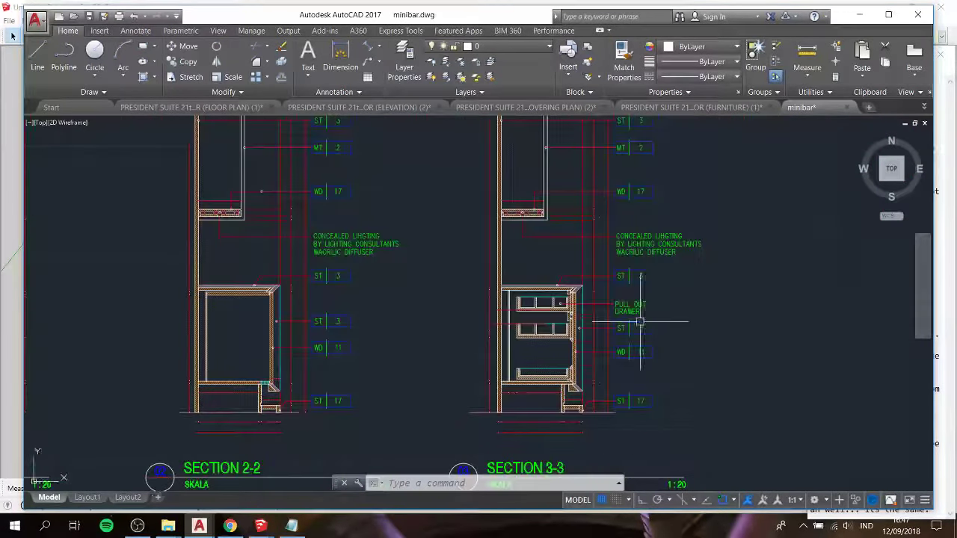
scroll(528, 306, up, 2)
middle_drag(629, 188, 629, 281)
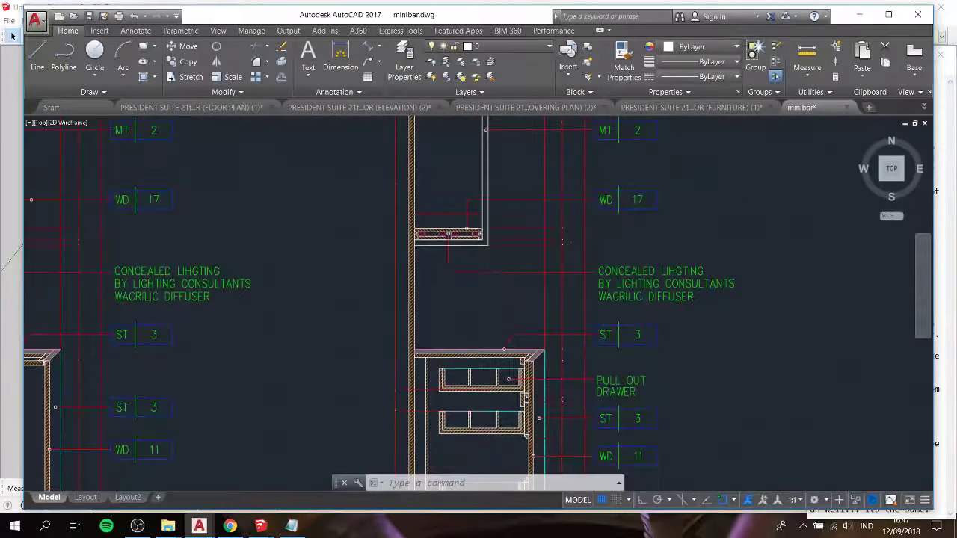
scroll(447, 282, down, 3)
Step: Center the Front Elevation and MINI BAR plan, then return to SketchUp
middle_drag(125, 329, 348, 268)
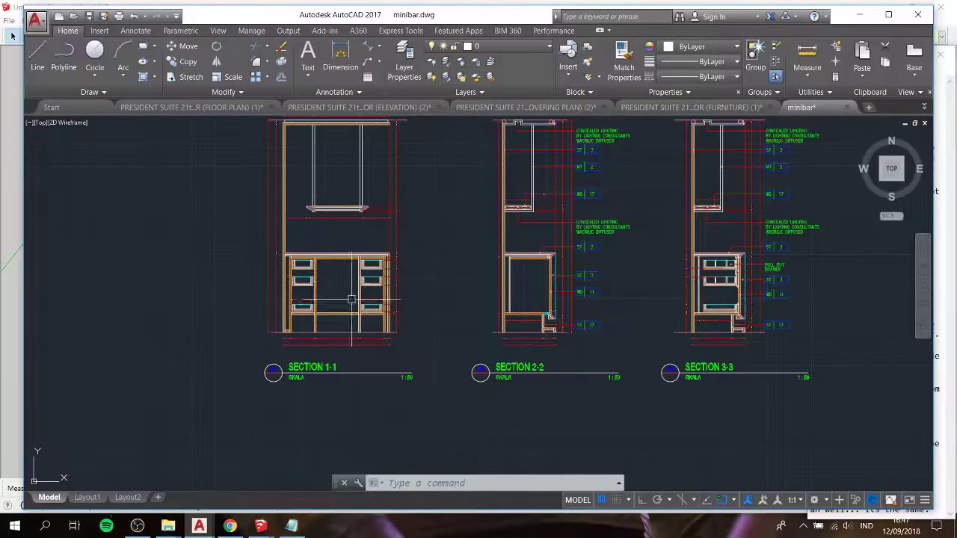
middle_drag(351, 301, 326, 91)
middle_drag(386, 396, 385, 217)
scroll(295, 221, up, 2)
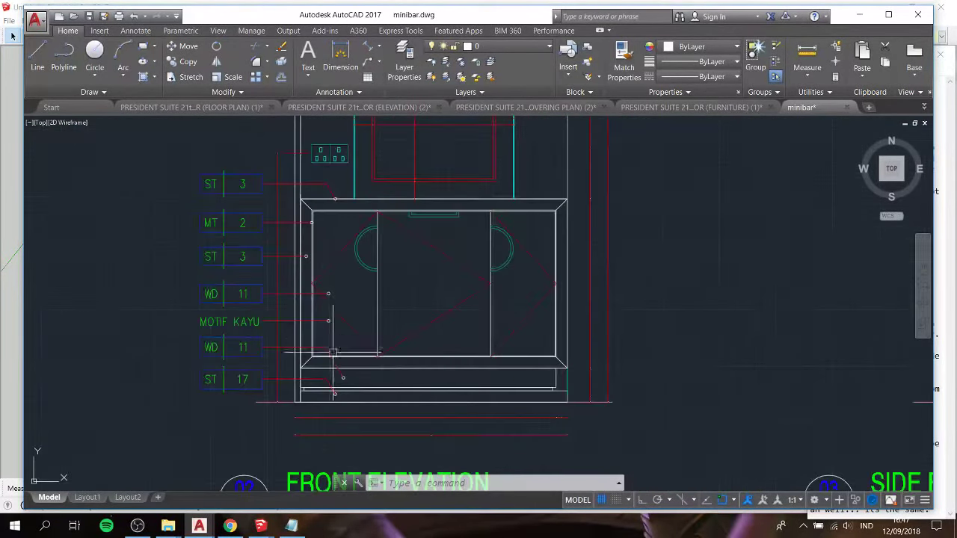
middle_drag(314, 449, 319, 258)
scroll(320, 258, up, 1)
scroll(240, 284, down, 2)
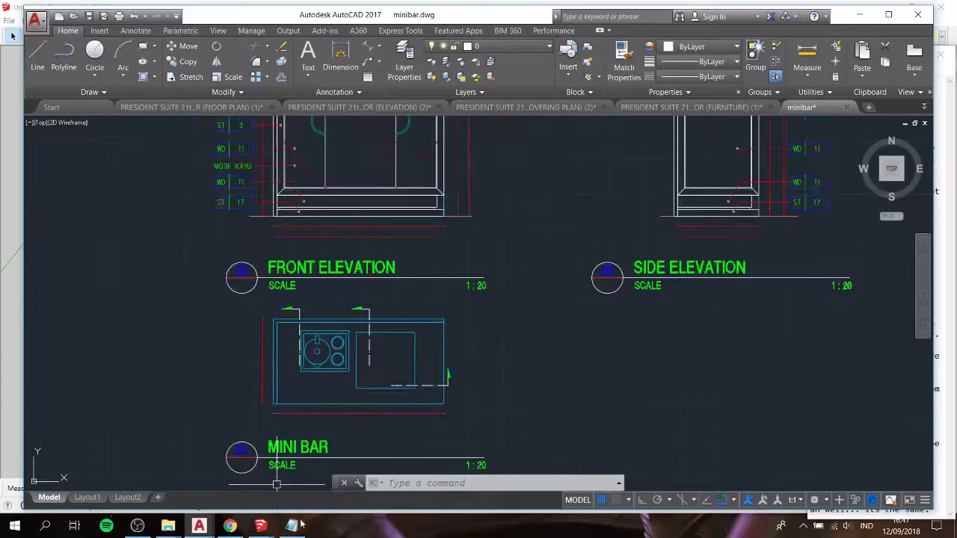
click(291, 526)
Step: Select the drawer front together with the divided tray and make them one group
mouse_move(260, 526)
click(324, 475)
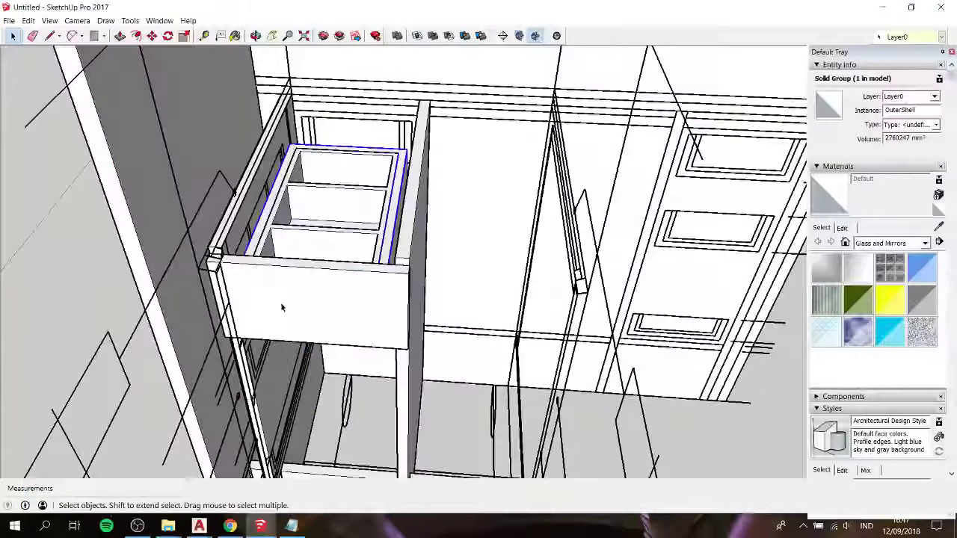
middle_drag(358, 292, 353, 224)
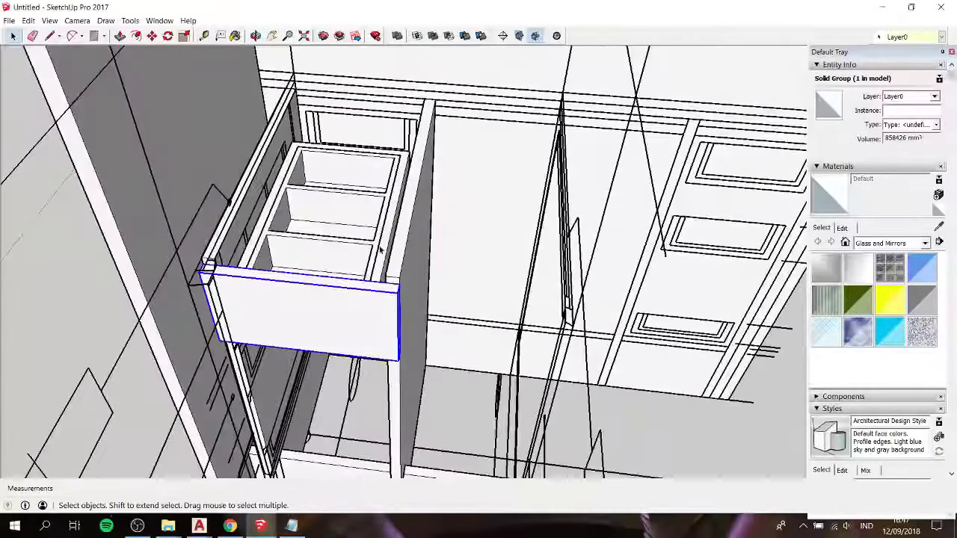
scroll(353, 224, up, 1)
click(387, 222)
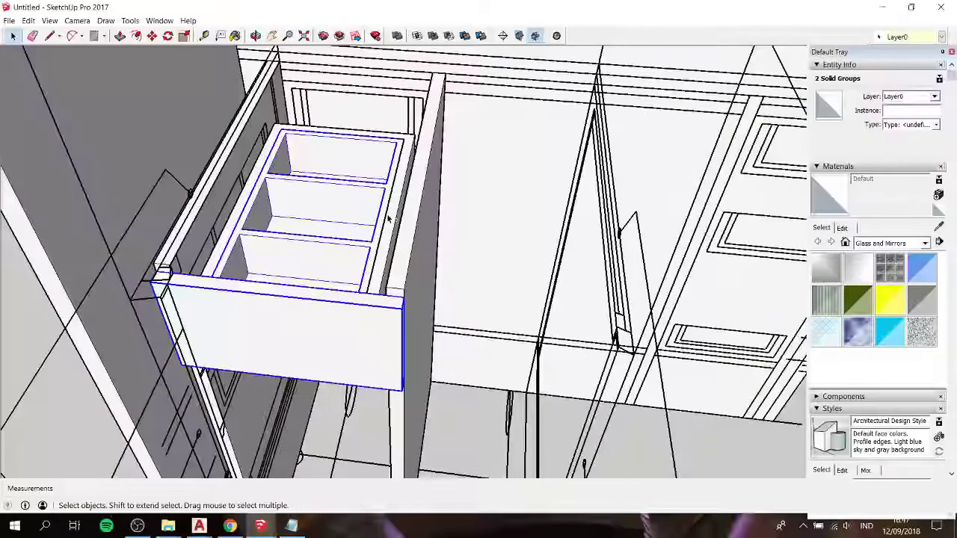
right_click(391, 216)
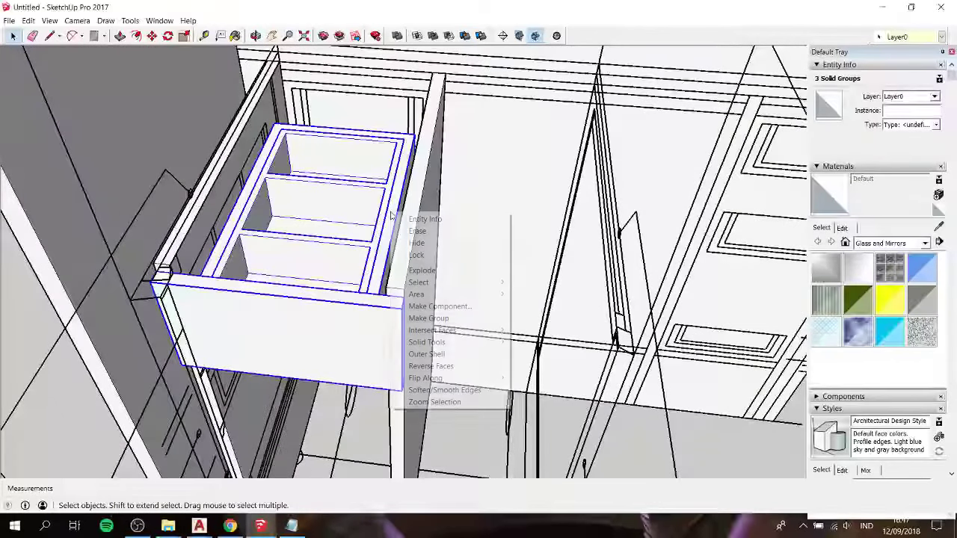
click(424, 318)
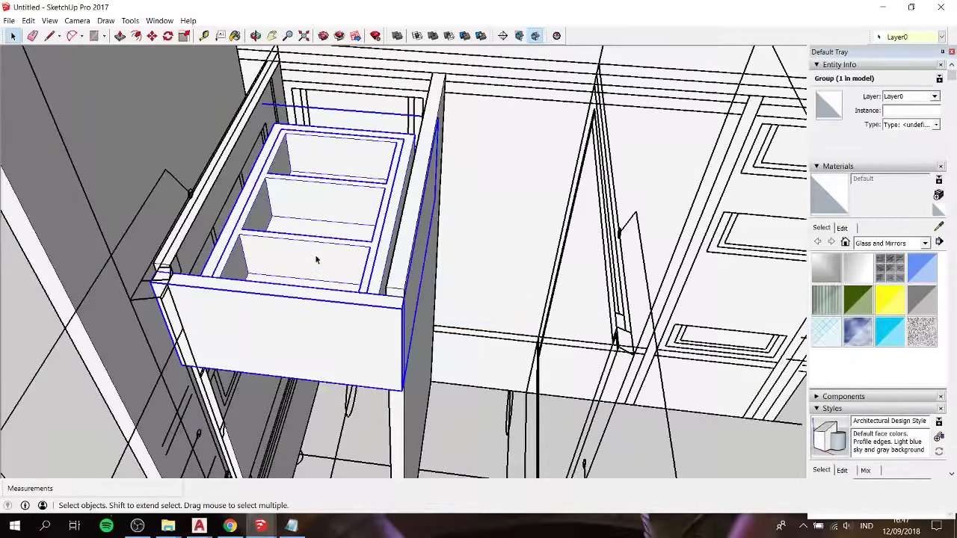
mouse_move(316, 260)
middle_down()
mouse_move(189, 65)
mouse_move(163, 150)
mouse_move(192, 160)
mouse_move(200, 195)
middle_up()
scroll(150, 153, up, 3)
scroll(166, 182, up, 2)
Step: Move the drawer group from its corner to the matching cabinet corner
key(m)
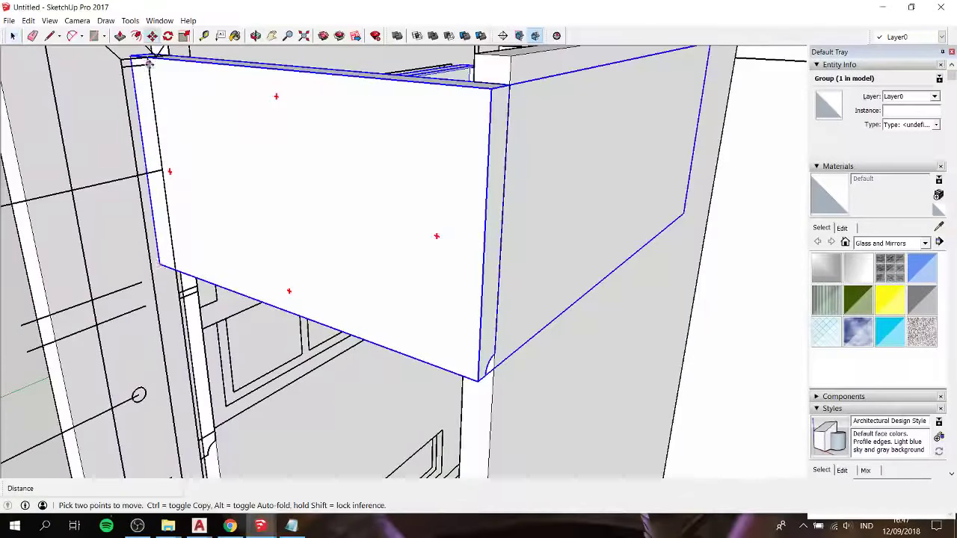
click(148, 61)
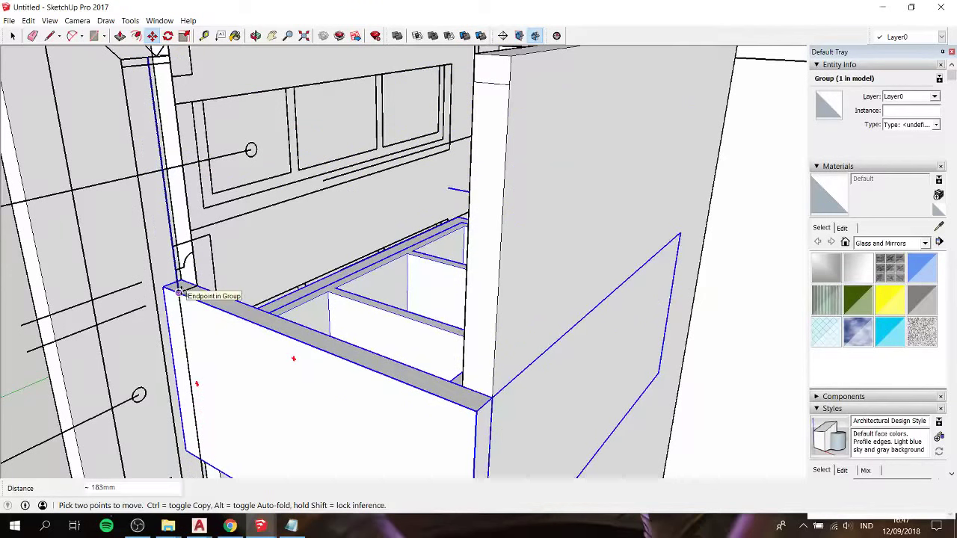
click(181, 292)
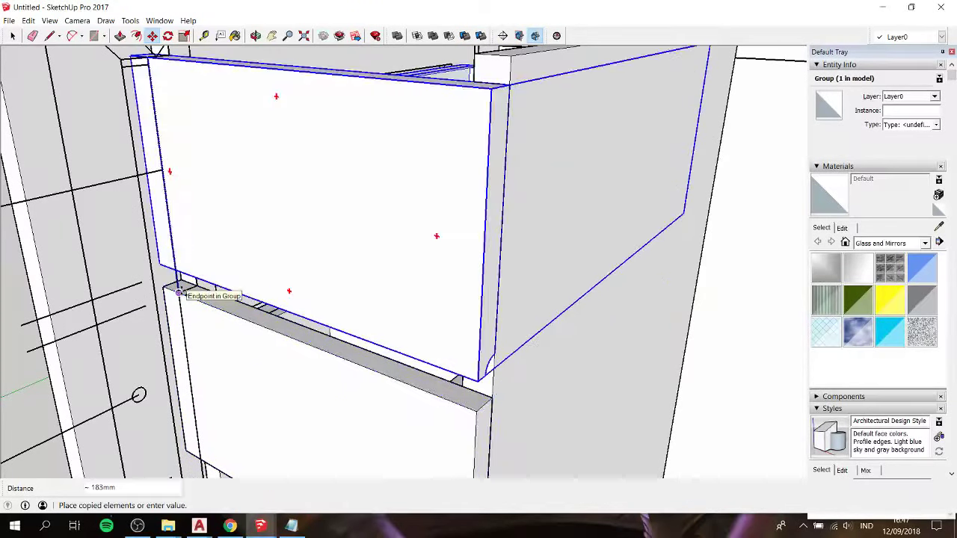
mouse_move(199, 305)
middle_down()
mouse_move(194, 95)
mouse_move(169, 2)
mouse_move(137, 84)
mouse_move(279, 201)
mouse_move(336, 367)
mouse_move(363, 250)
mouse_move(314, 150)
mouse_move(327, 179)
mouse_move(362, 193)
mouse_move(423, 243)
mouse_move(373, 223)
middle_up()
scroll(348, 346, down, 3)
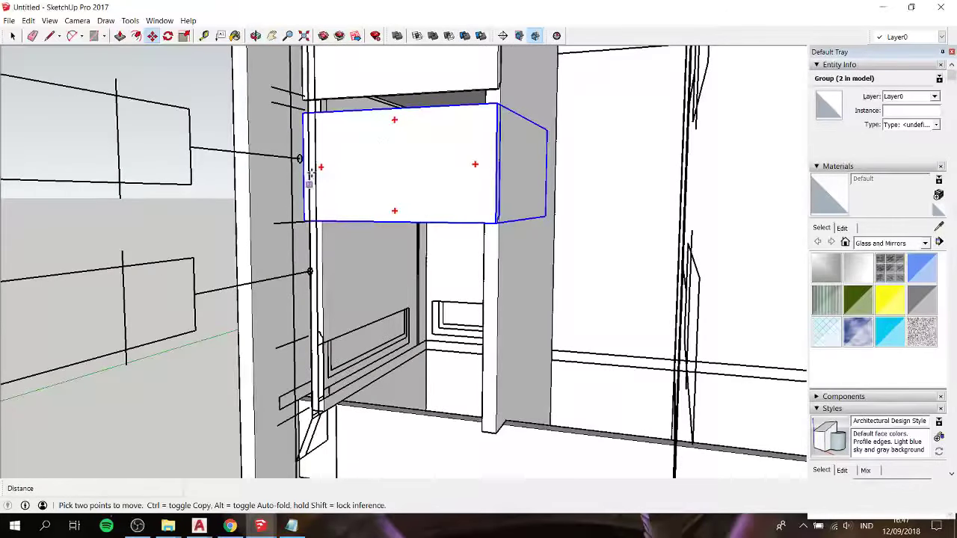
Step: Start a Ctrl-copy of the drawer downward, then cancel the misplaced move
click(310, 113)
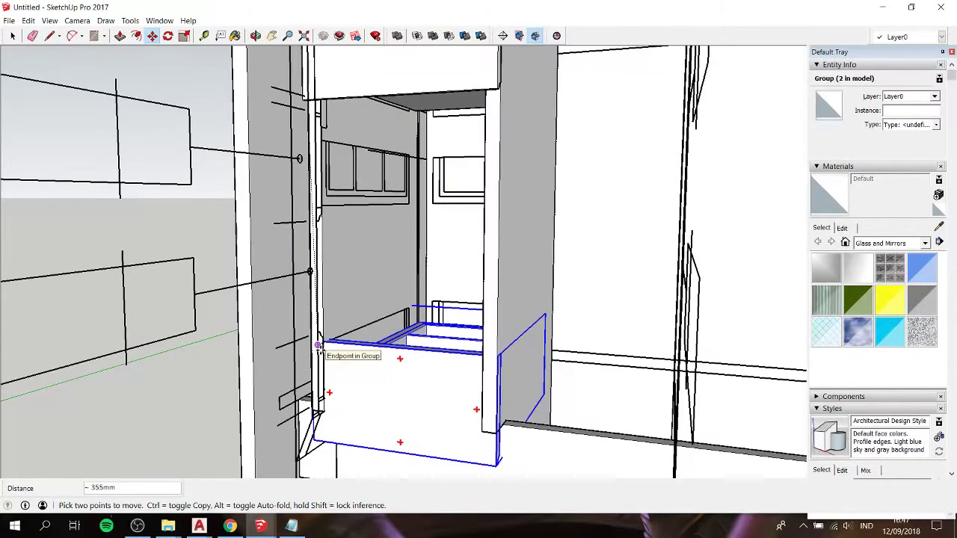
key(ctrl)
click(317, 347)
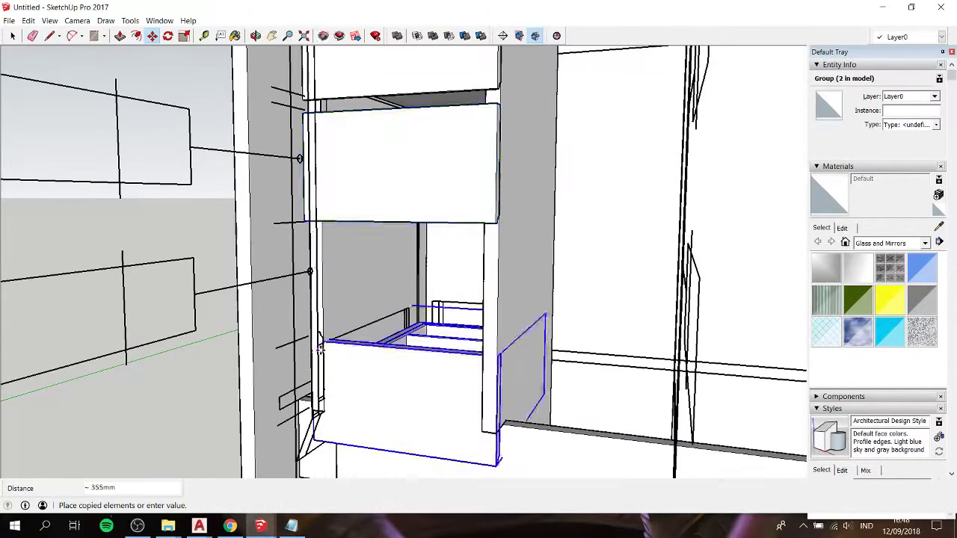
mouse_move(319, 348)
middle_down()
mouse_move(342, 314)
mouse_move(250, 322)
middle_up()
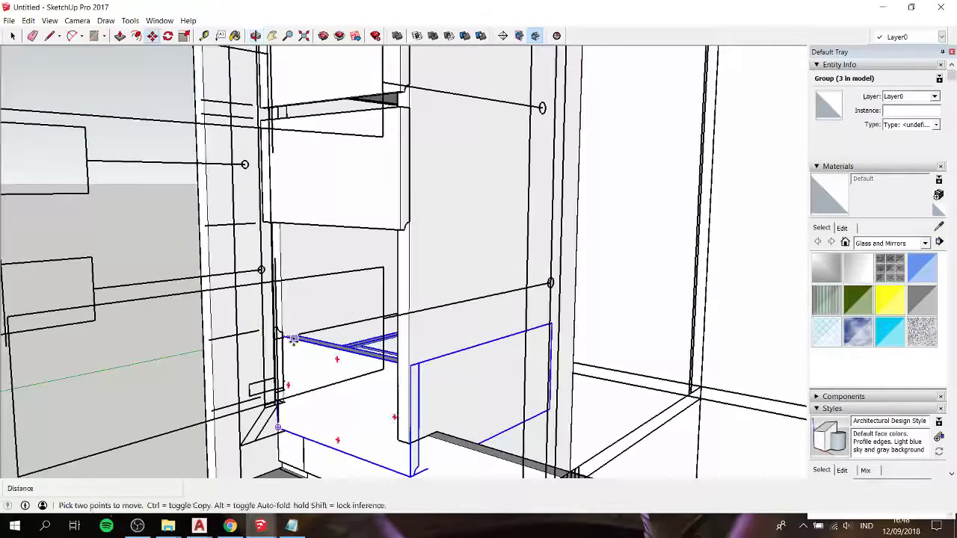
key(Escape)
key(space)
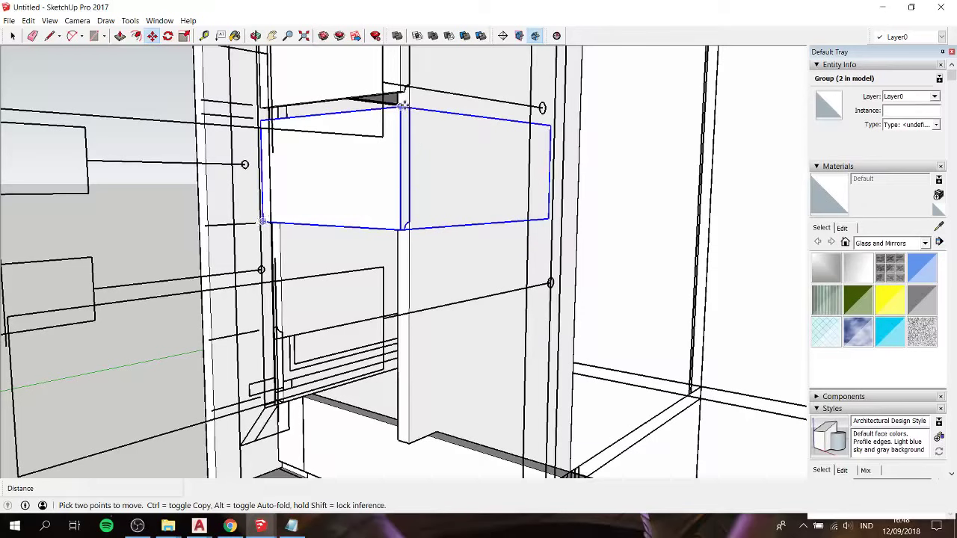
Step: Copy the drawer into the lower position beneath the first drawer
click(406, 107)
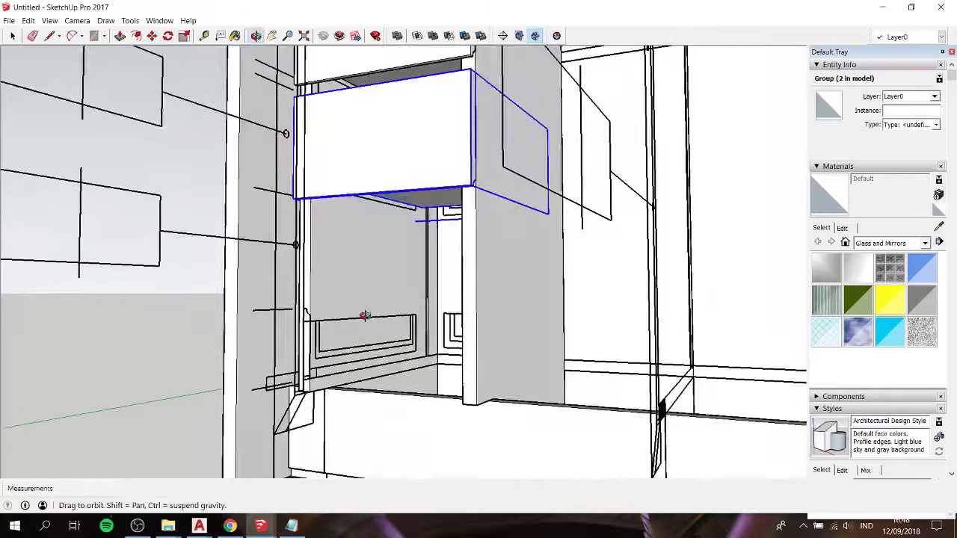
middle_drag(258, 397, 299, 318)
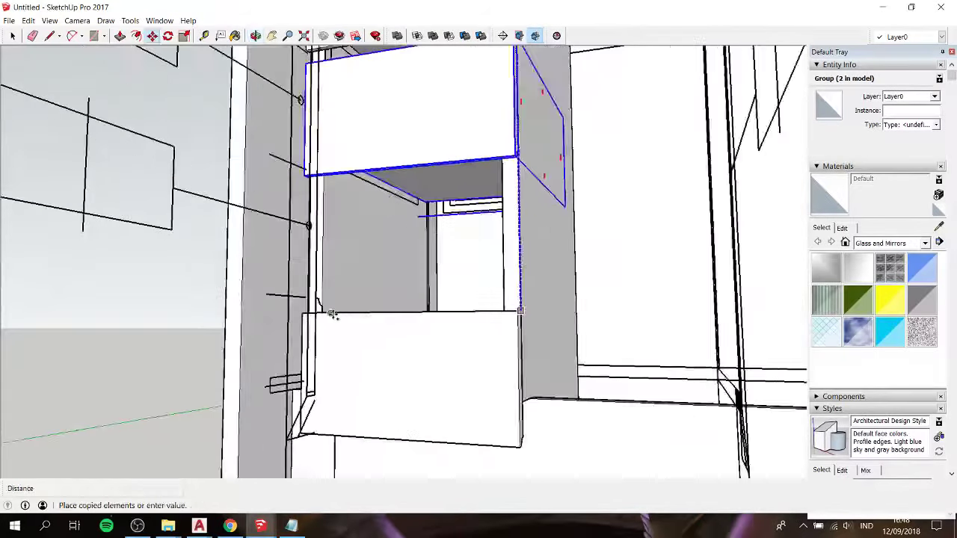
scroll(303, 312, up, 2)
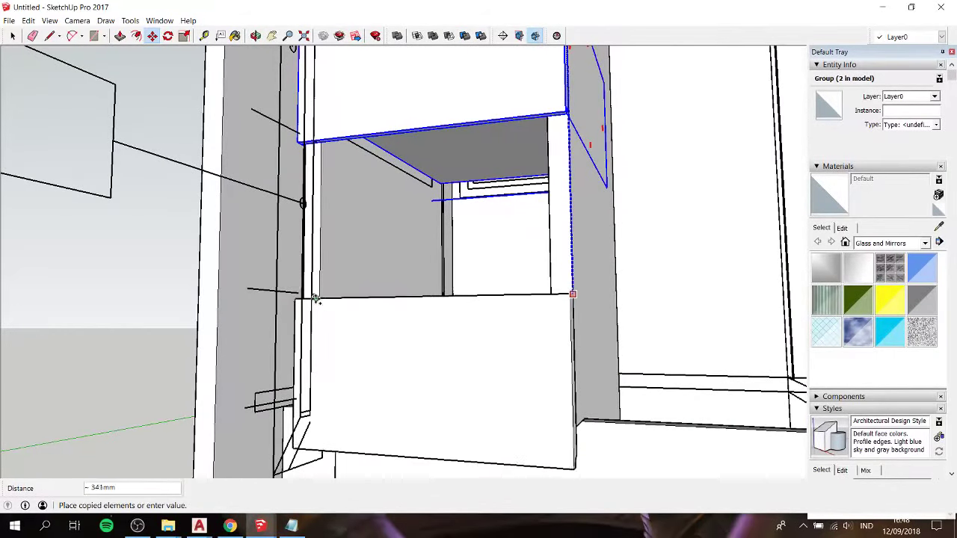
click(316, 297)
mouse_move(317, 296)
middle_down()
mouse_move(397, 327)
mouse_move(343, 356)
mouse_move(495, 406)
middle_up()
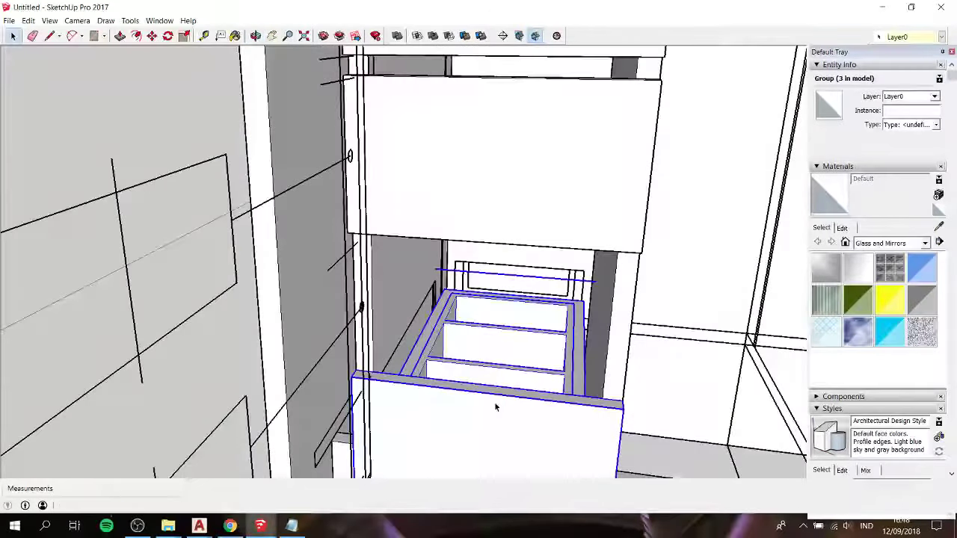
Step: Flip the drawer front along the blue axis inside the drawer group
mouse_move(527, 380)
middle_down()
mouse_move(479, 314)
mouse_move(310, 288)
mouse_move(324, 294)
middle_up()
double_click(467, 338)
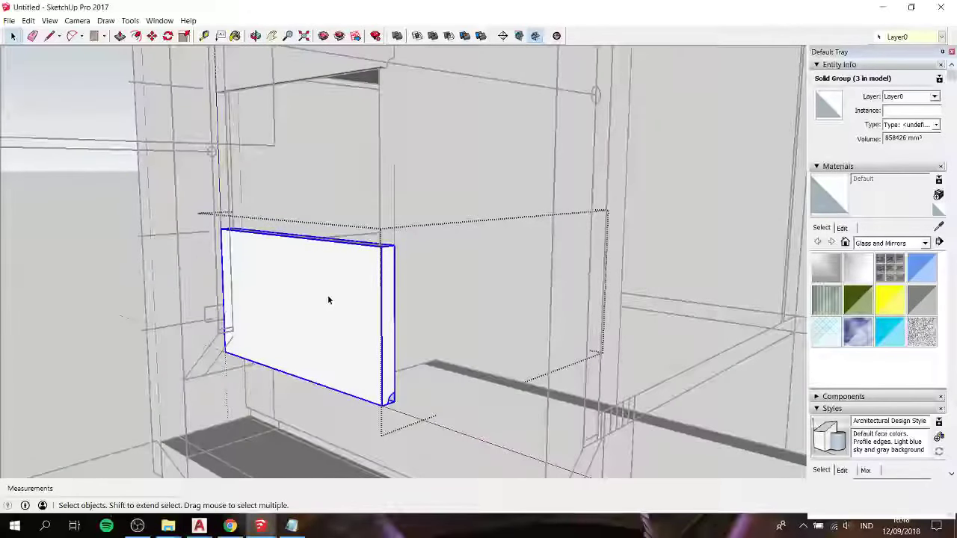
right_click(328, 297)
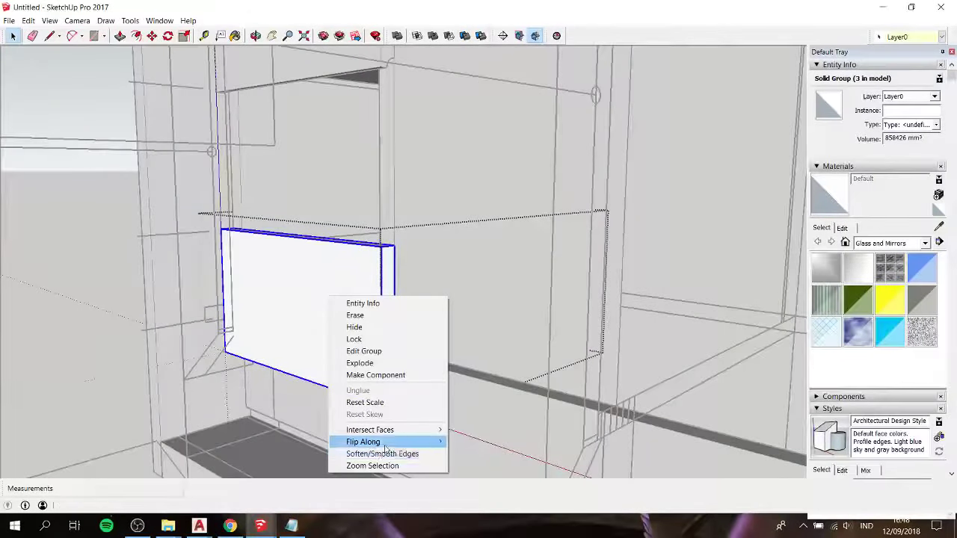
mouse_move(374, 442)
click(483, 466)
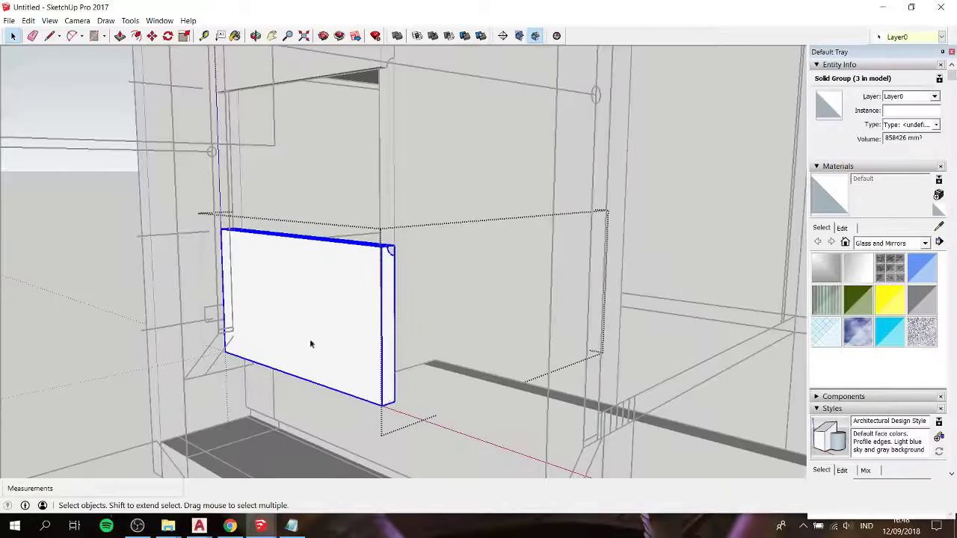
Step: Push the drawer front's bottom face in 53 mm to shorten it
mouse_move(311, 344)
middle_down()
mouse_move(359, 308)
mouse_move(393, 331)
mouse_move(303, 324)
mouse_move(241, 399)
middle_up()
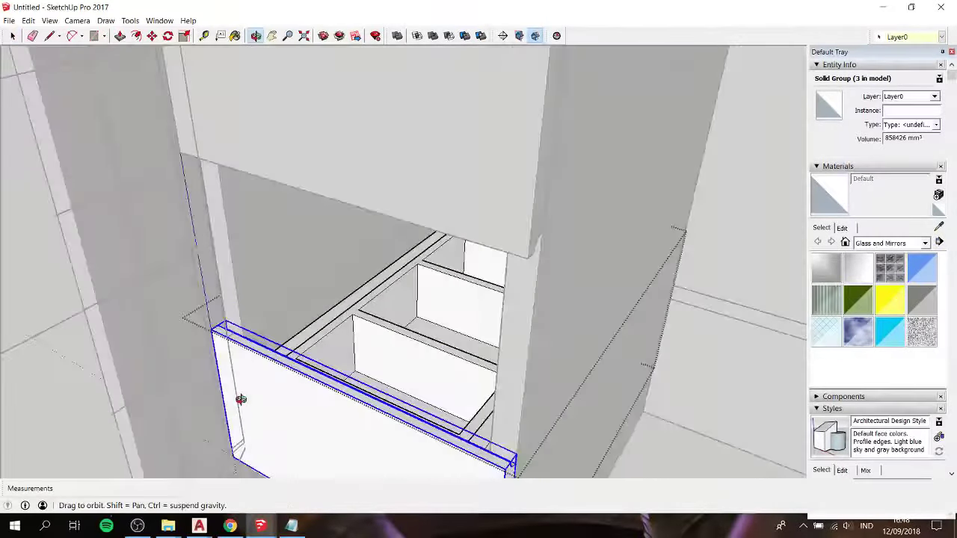
scroll(228, 332, up, 3)
scroll(228, 332, up, 3)
mouse_move(228, 332)
middle_down()
mouse_move(240, 244)
mouse_move(261, 252)
mouse_move(305, 143)
mouse_move(299, 172)
mouse_move(211, 239)
middle_up()
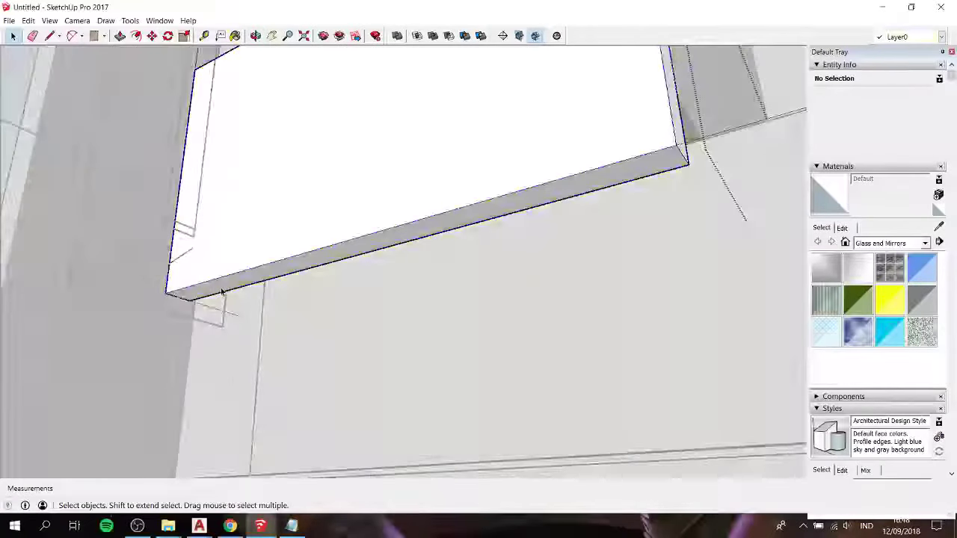
click(224, 291)
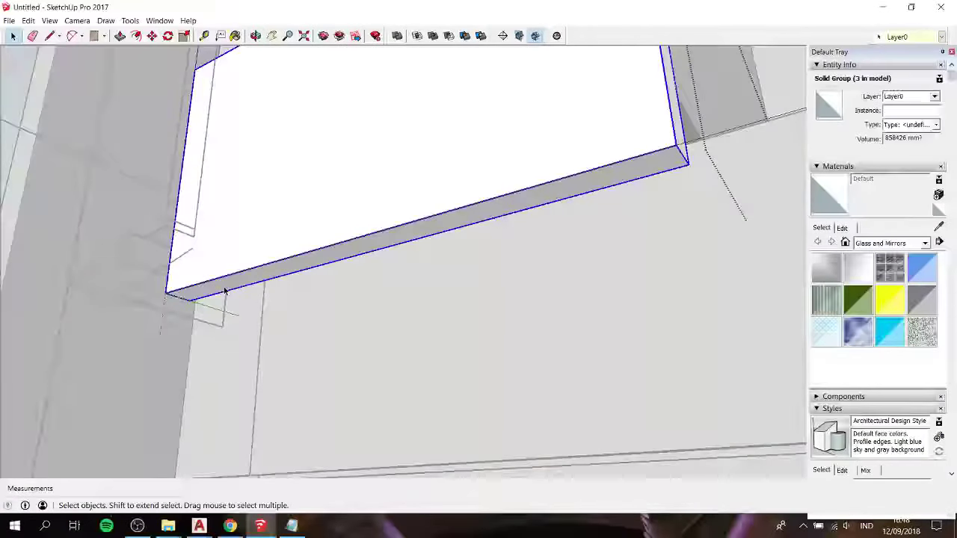
double_click(224, 291)
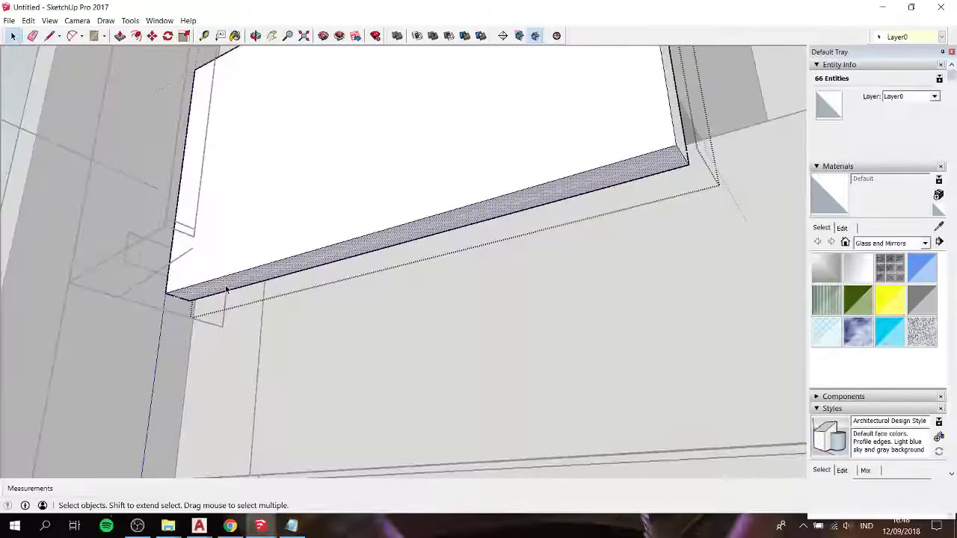
key(p)
click(224, 288)
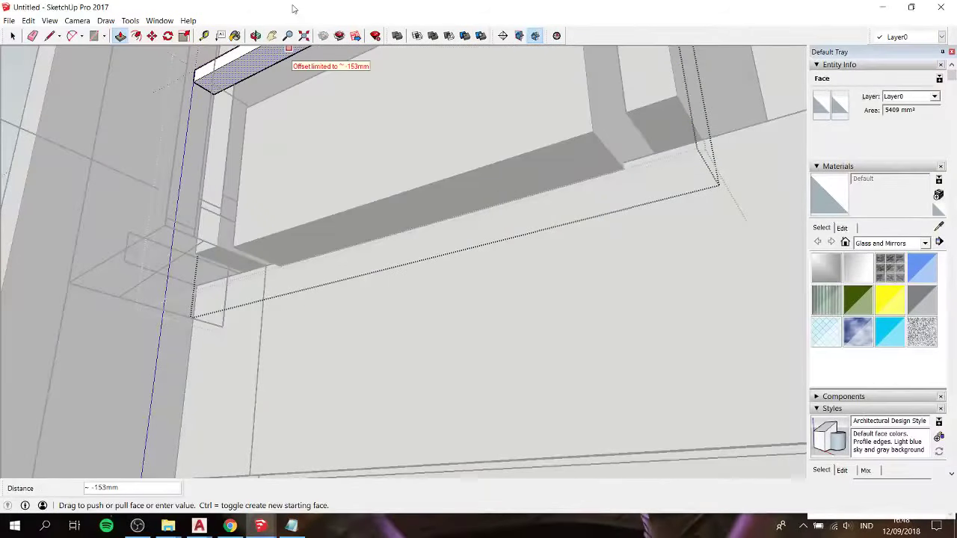
click(204, 212)
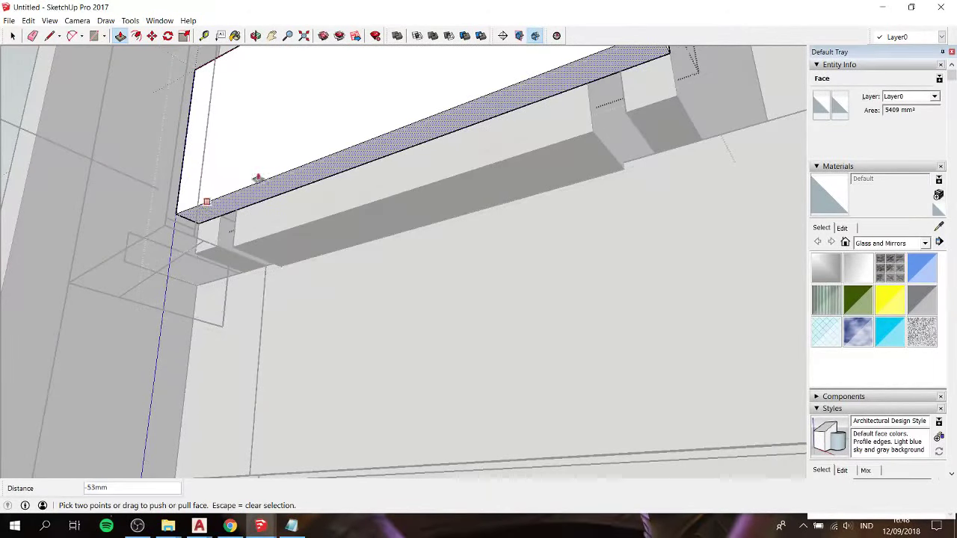
middle_drag(202, 208, 209, 278)
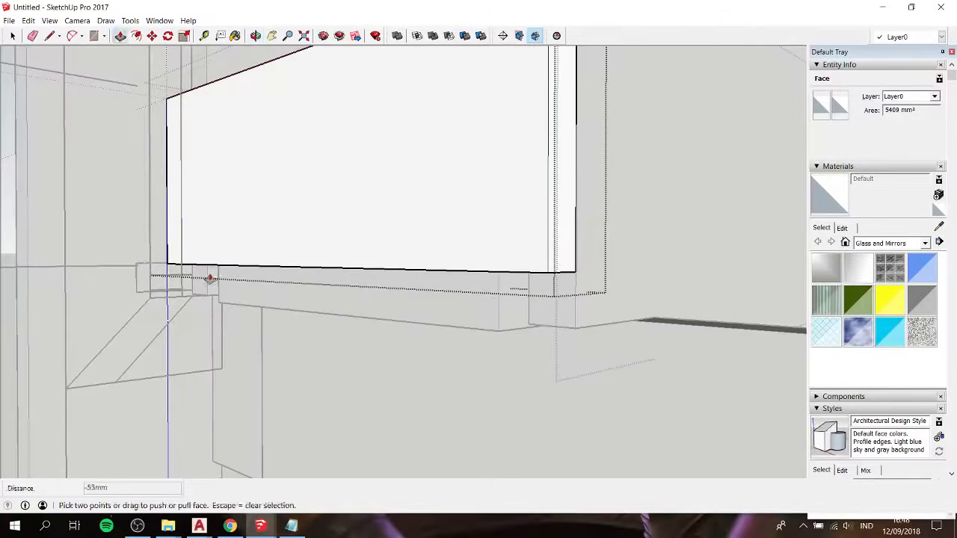
key(space)
middle_drag(261, 261, 392, 264)
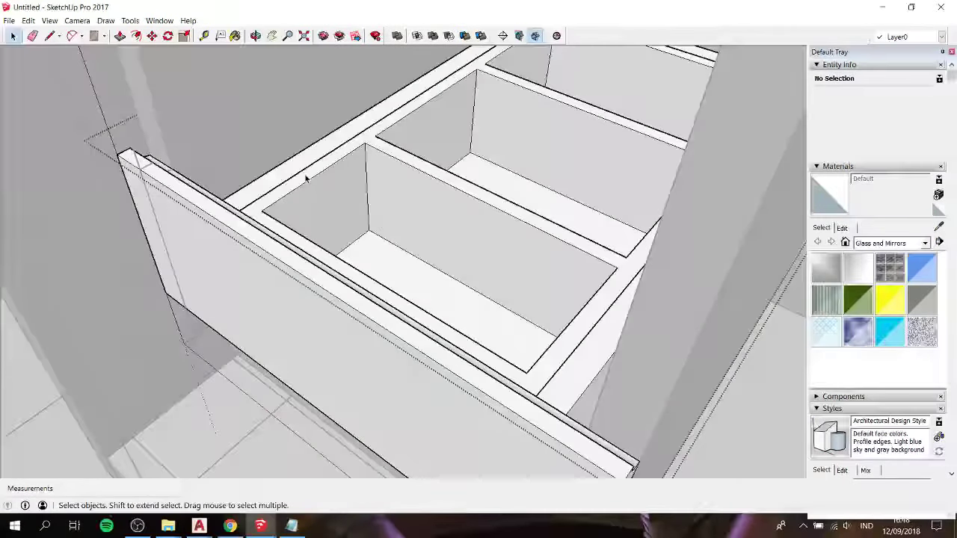
Step: Lift the divided drawer tray slightly along the blue axis
mouse_move(305, 159)
middle_down()
mouse_move(455, 107)
mouse_move(367, 124)
mouse_move(328, 196)
mouse_move(466, 128)
middle_up()
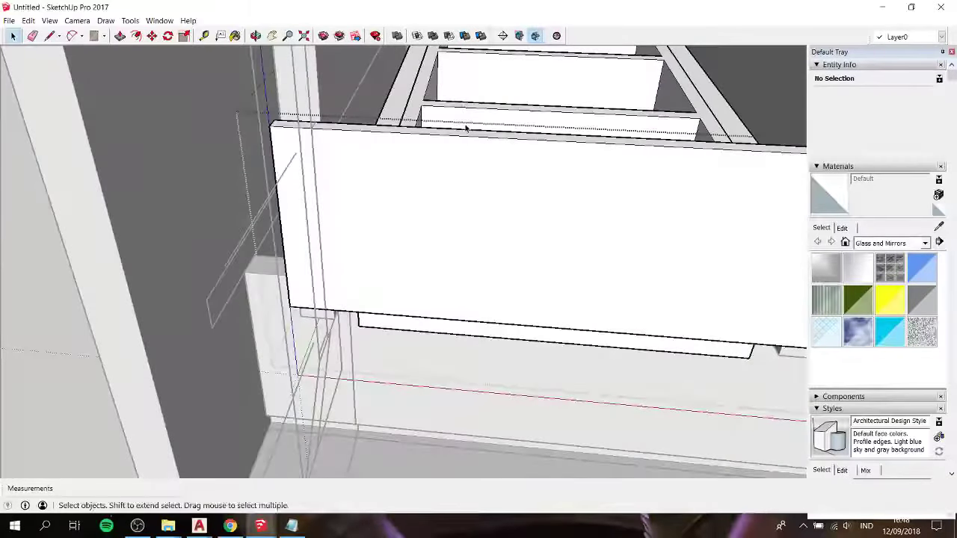
click(424, 99)
mouse_move(397, 183)
middle_down()
mouse_move(304, 203)
mouse_move(267, 59)
mouse_move(395, 237)
middle_up()
scroll(395, 236, up, 2)
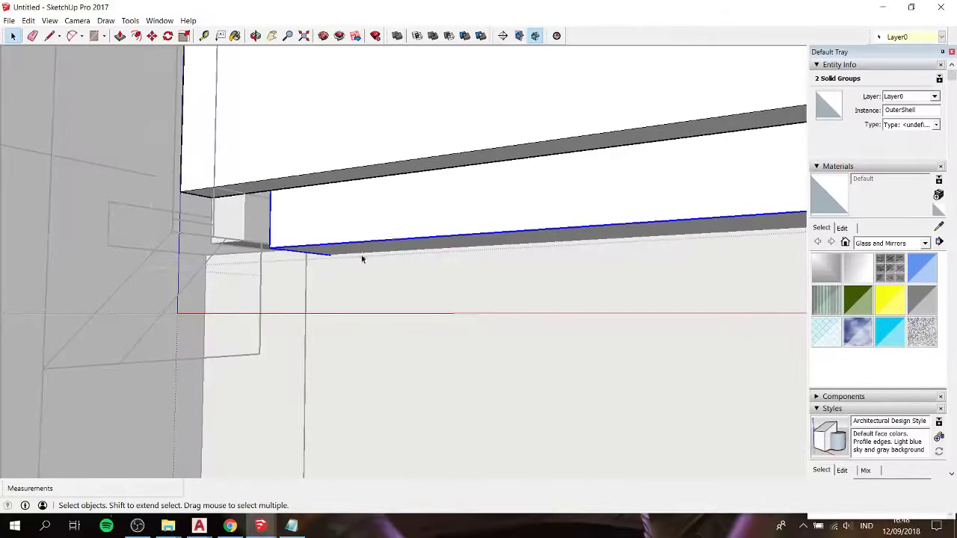
click(271, 245)
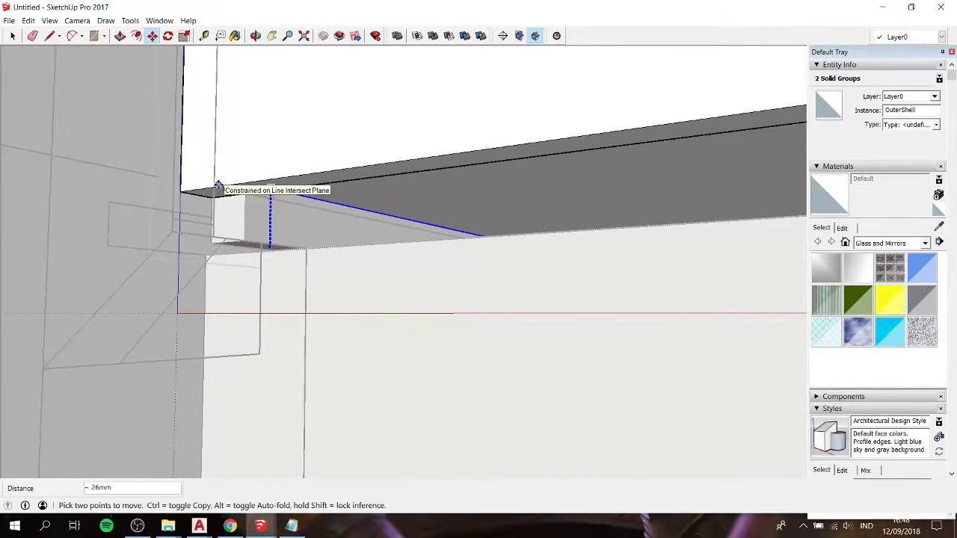
mouse_move(218, 185)
middle_down()
mouse_move(186, 154)
mouse_move(113, 205)
mouse_move(310, 64)
mouse_move(327, 434)
mouse_move(350, 242)
middle_up()
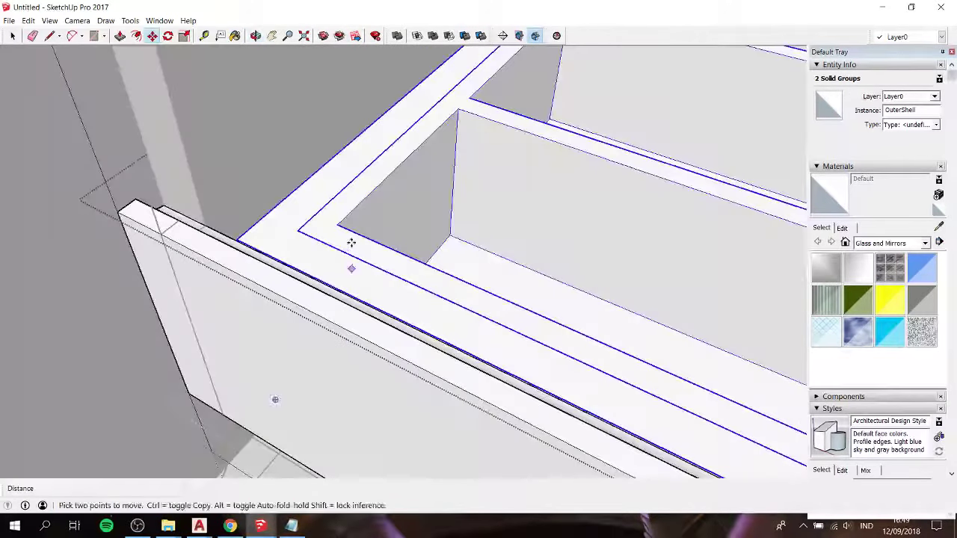
scroll(350, 236, down, 2)
scroll(350, 237, down, 2)
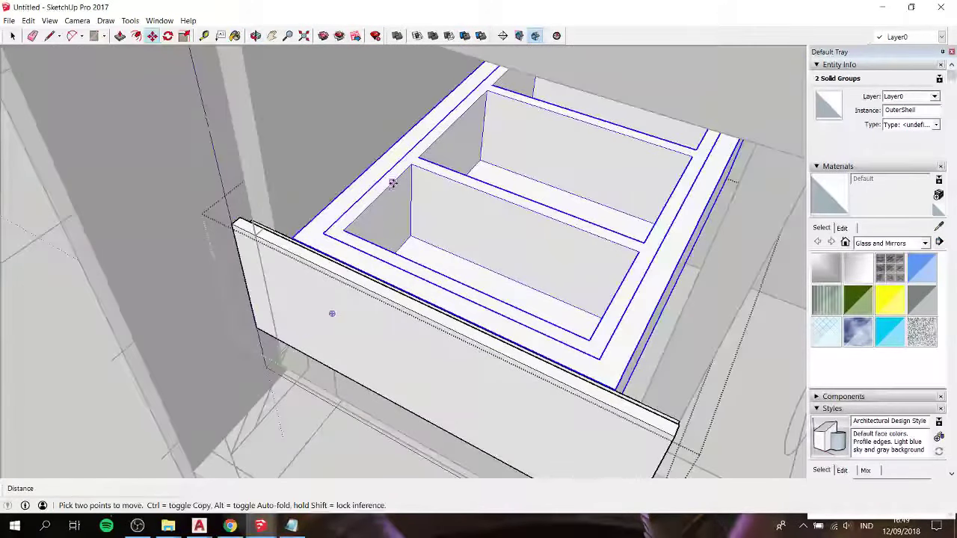
Step: Scale the tray down vertically to about 0.89 of its height
key(s)
mouse_move(560, 152)
mouse_down()
mouse_move(292, 197)
mouse_move(361, 193)
mouse_move(357, 167)
mouse_up()
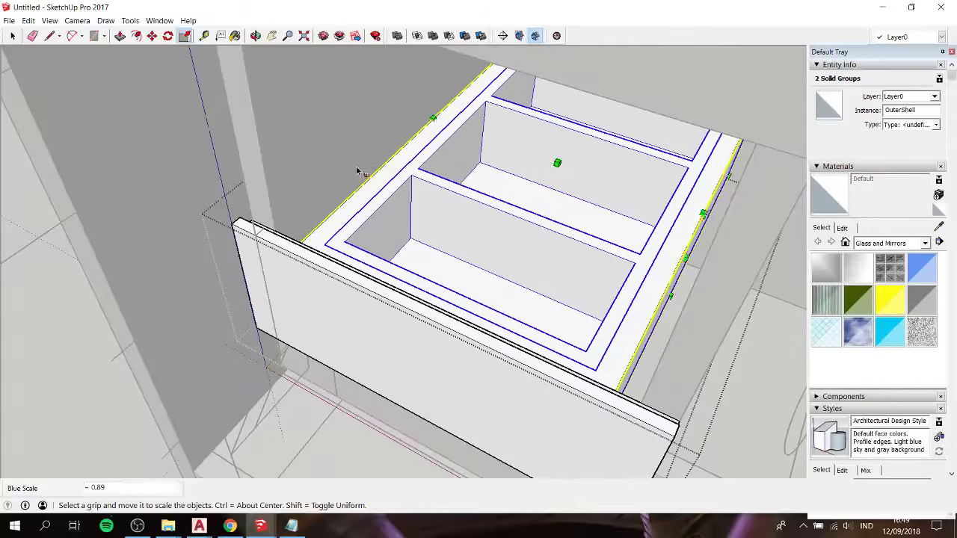
key(space)
mouse_move(199, 124)
middle_down()
mouse_move(71, 85)
mouse_move(214, 128)
mouse_move(187, 219)
mouse_move(237, 214)
mouse_move(247, 246)
mouse_move(419, 194)
mouse_move(402, 252)
mouse_move(429, 192)
mouse_move(441, 192)
mouse_move(441, 239)
middle_up()
Step: Select the lower drawer's tray group and open it for editing
scroll(441, 192, down, 3)
scroll(440, 188, down, 2)
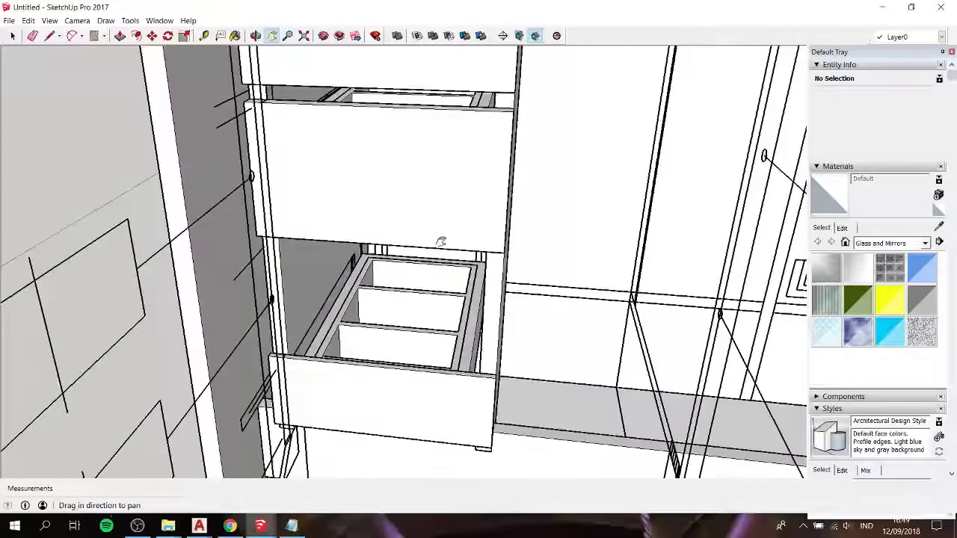
scroll(413, 288, up, 2)
scroll(359, 289, up, 2)
scroll(299, 295, up, 2)
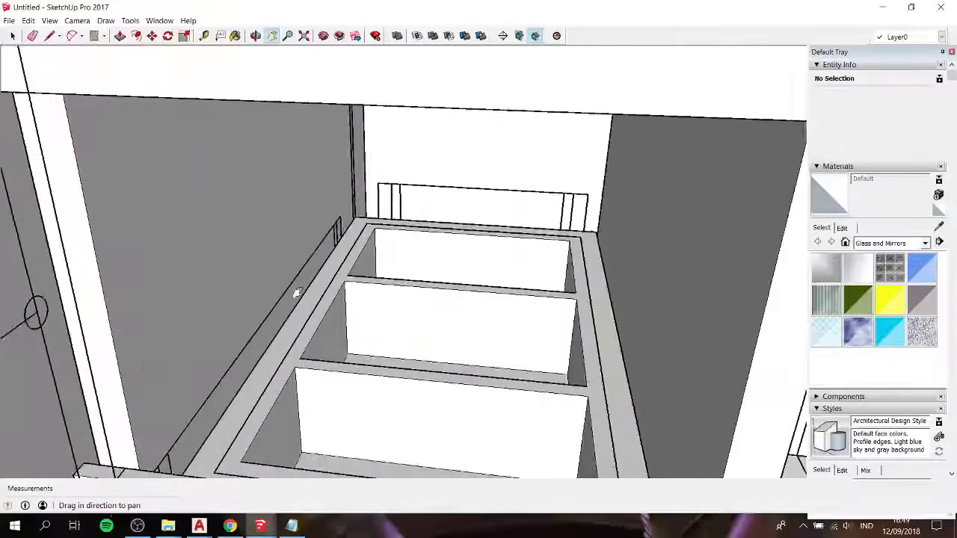
middle_drag(299, 294, 303, 303)
click(371, 325)
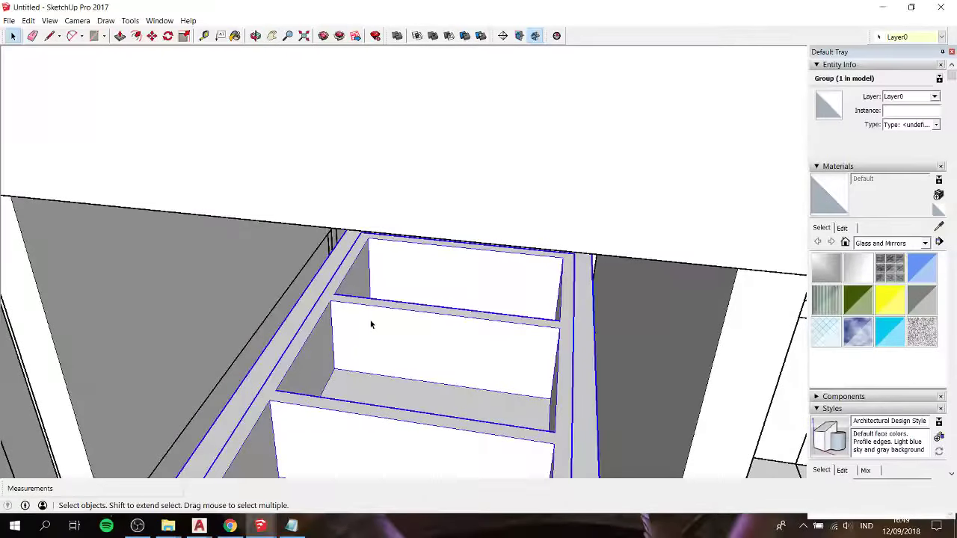
click(410, 345)
double_click(410, 345)
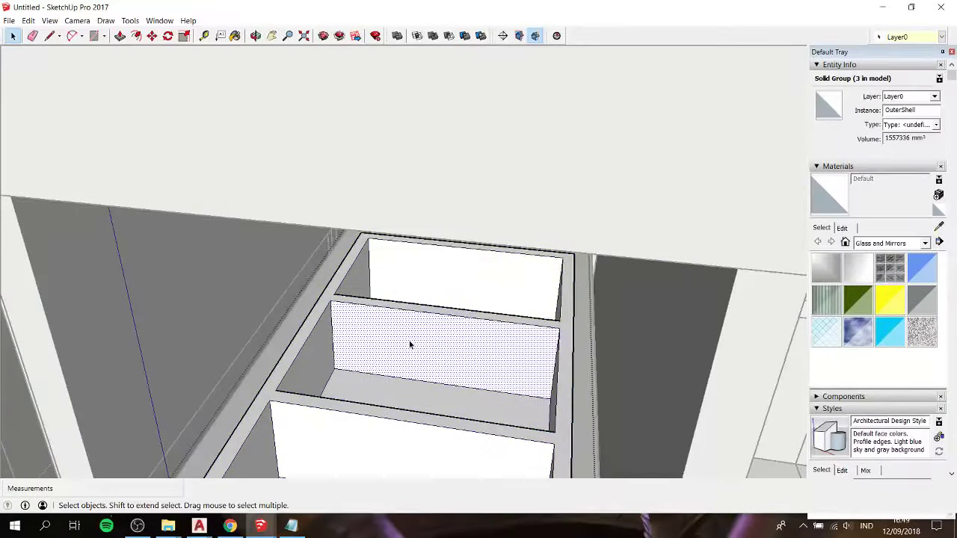
Step: Push the tray's compartment face back 10 mm and inspect the drawer interior
key(p)
click(416, 347)
click(394, 307)
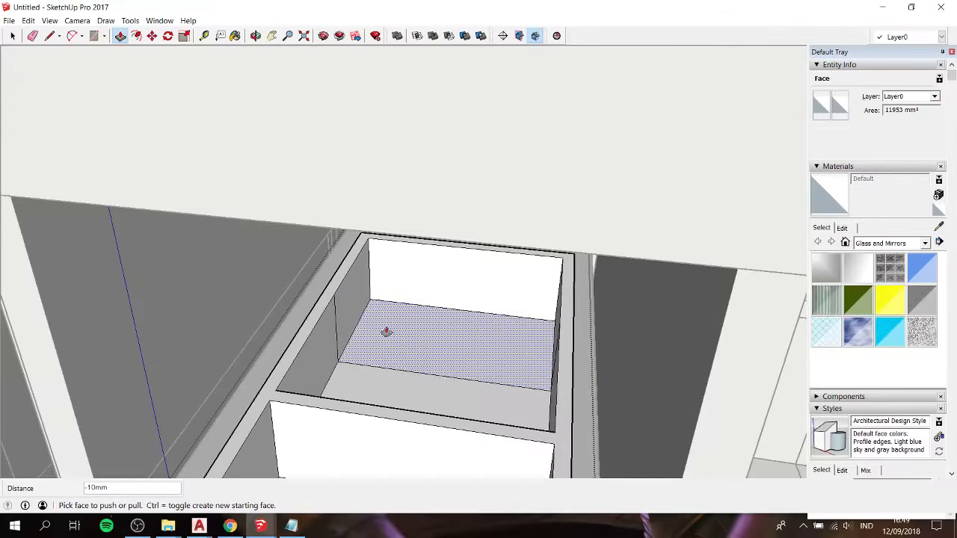
scroll(384, 331, down, 2)
click(351, 377)
click(351, 378)
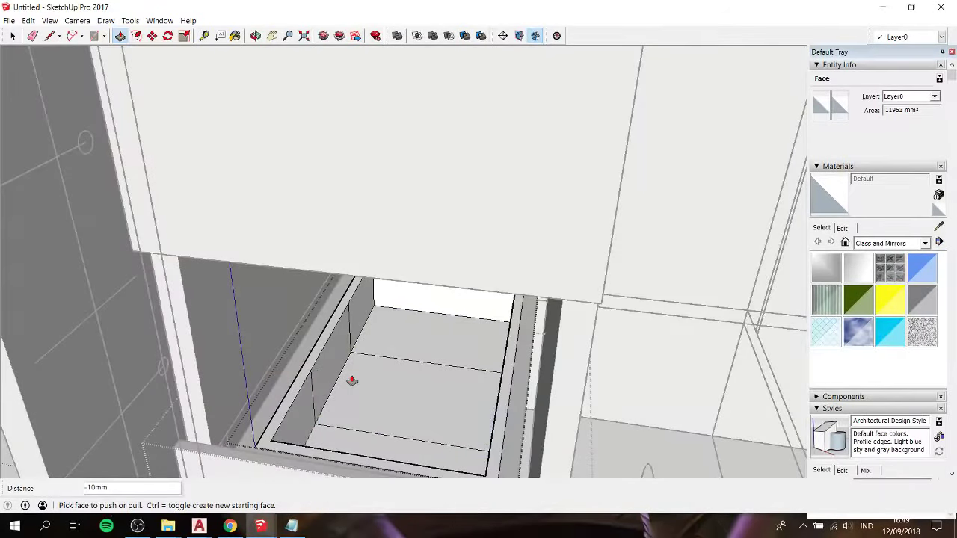
mouse_move(352, 380)
middle_down()
mouse_move(224, 280)
mouse_move(290, 327)
mouse_move(359, 340)
mouse_move(359, 363)
mouse_move(320, 361)
middle_up()
key(space)
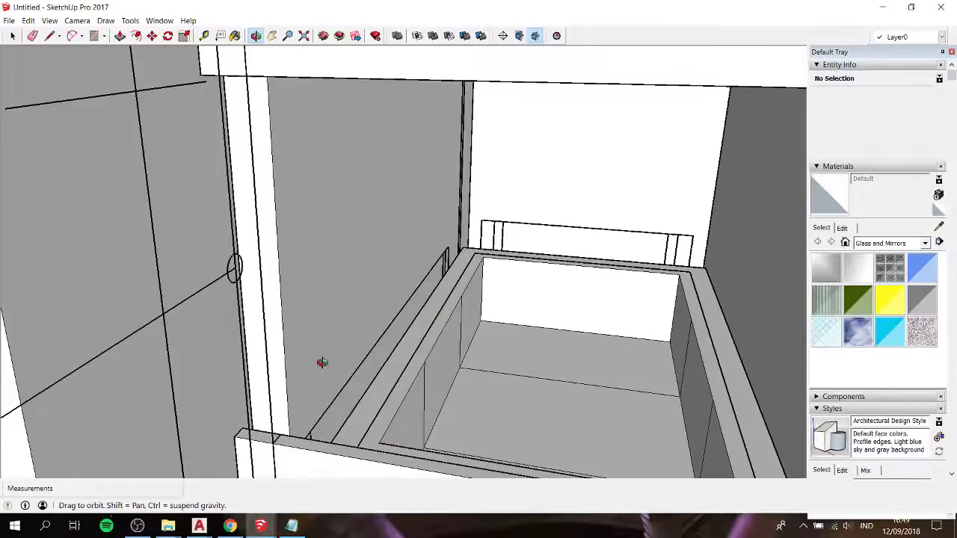
scroll(324, 359, down, 2)
scroll(378, 323, down, 3)
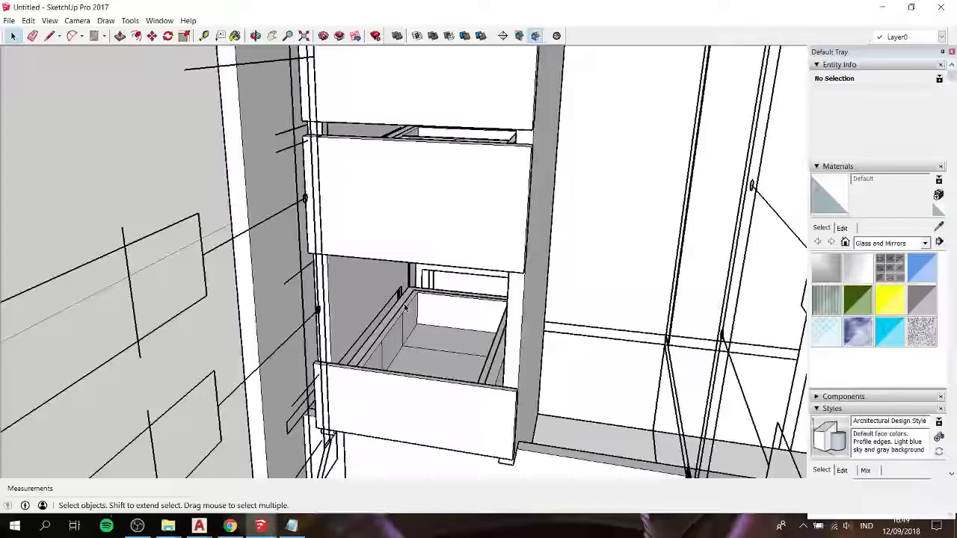
mouse_move(406, 307)
shift+middle_down()
mouse_move(406, 257)
mouse_move(372, 248)
mouse_move(304, 294)
shift+middle_up()
scroll(304, 294, down, 2)
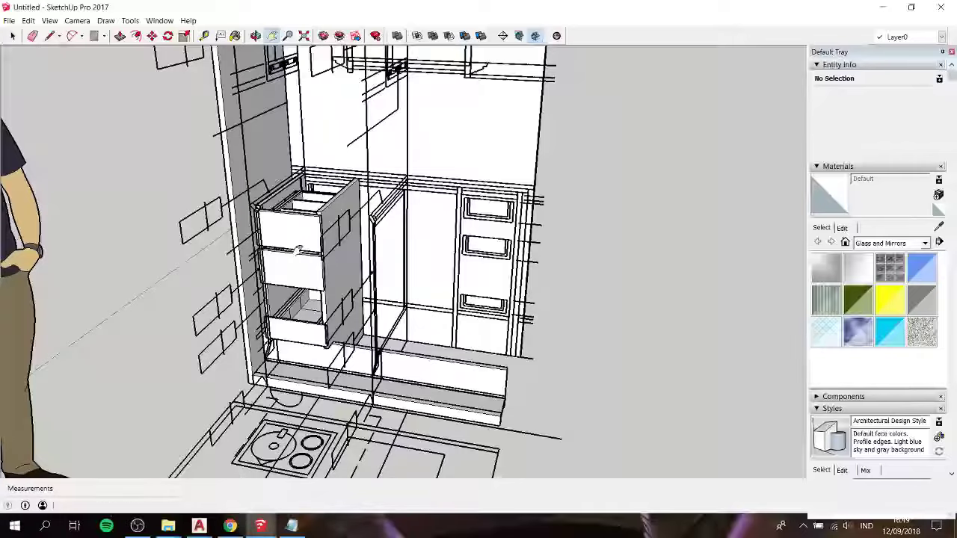
mouse_move(298, 250)
middle_down()
mouse_move(375, 195)
mouse_move(348, 208)
middle_up()
scroll(351, 217, up, 4)
middle_drag(414, 230, 270, 250)
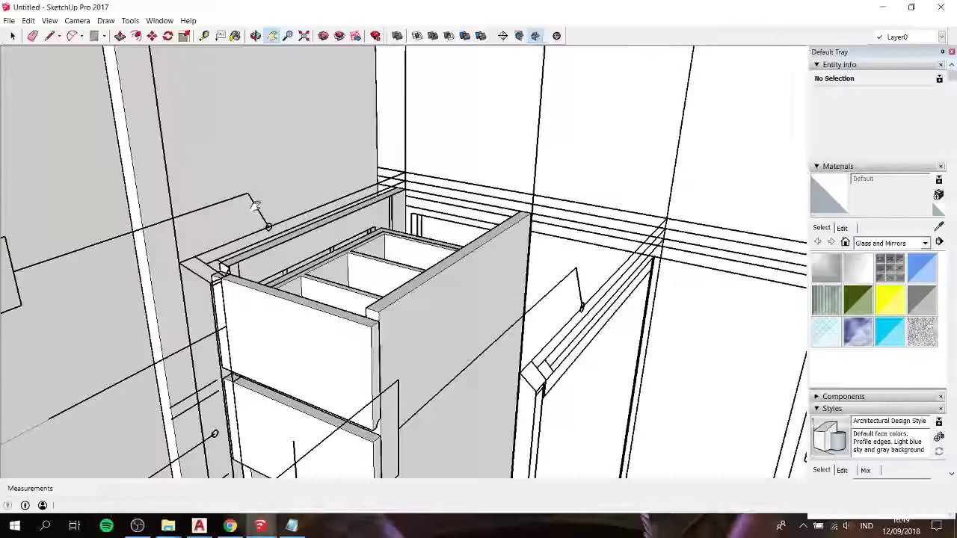
scroll(256, 206, down, 3)
scroll(256, 206, down, 2)
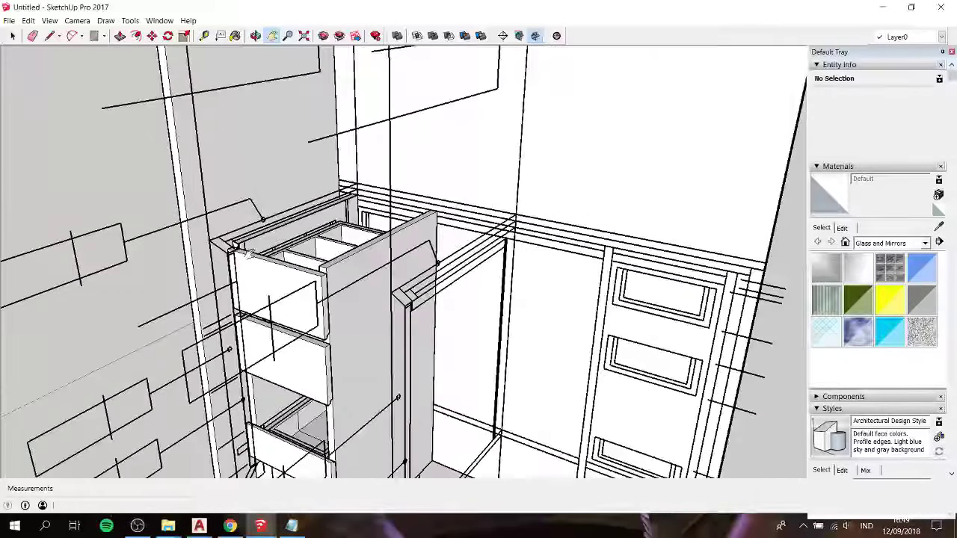
mouse_move(256, 206)
middle_down()
mouse_move(366, 231)
mouse_move(273, 277)
mouse_move(333, 408)
middle_up()
scroll(273, 277, down, 2)
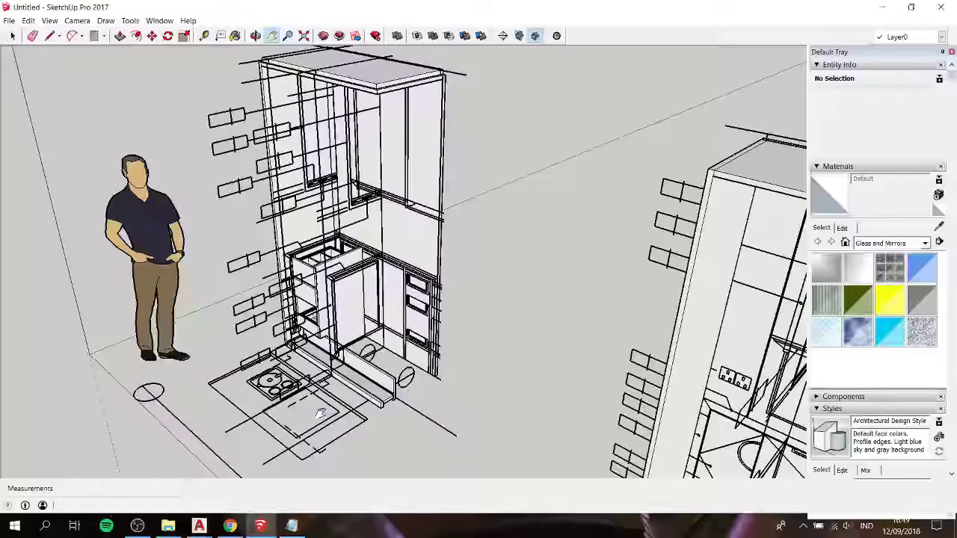
scroll(321, 336, up, 2)
scroll(321, 299, up, 2)
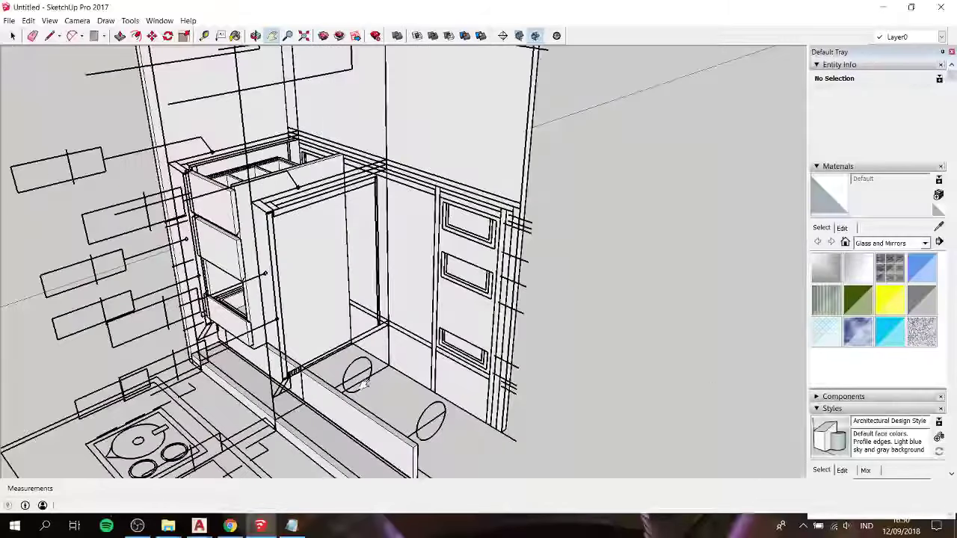
mouse_move(321, 299)
middle_down()
mouse_move(321, 264)
mouse_move(277, 285)
middle_up()
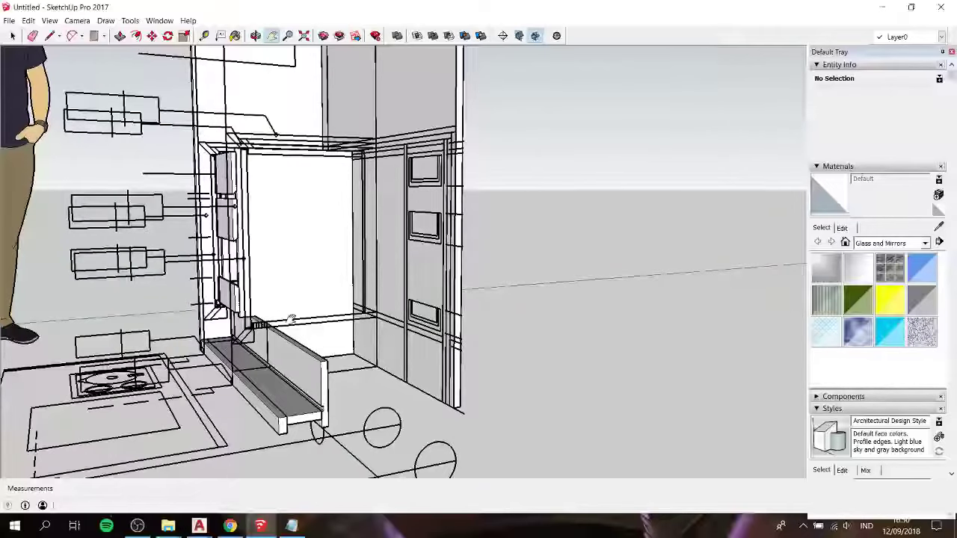
middle_drag(292, 318, 509, 356)
scroll(509, 356, down, 1)
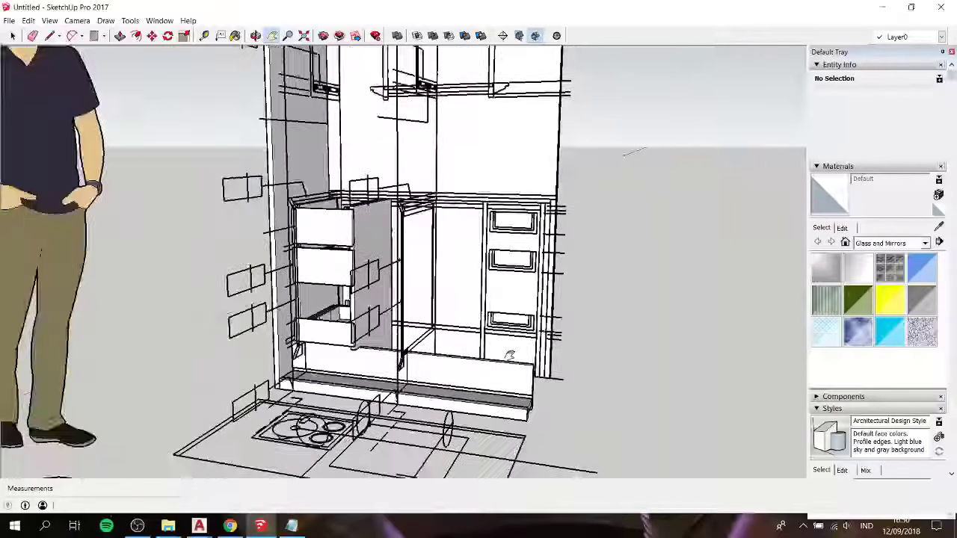
scroll(509, 354, down, 2)
scroll(490, 196, up, 2)
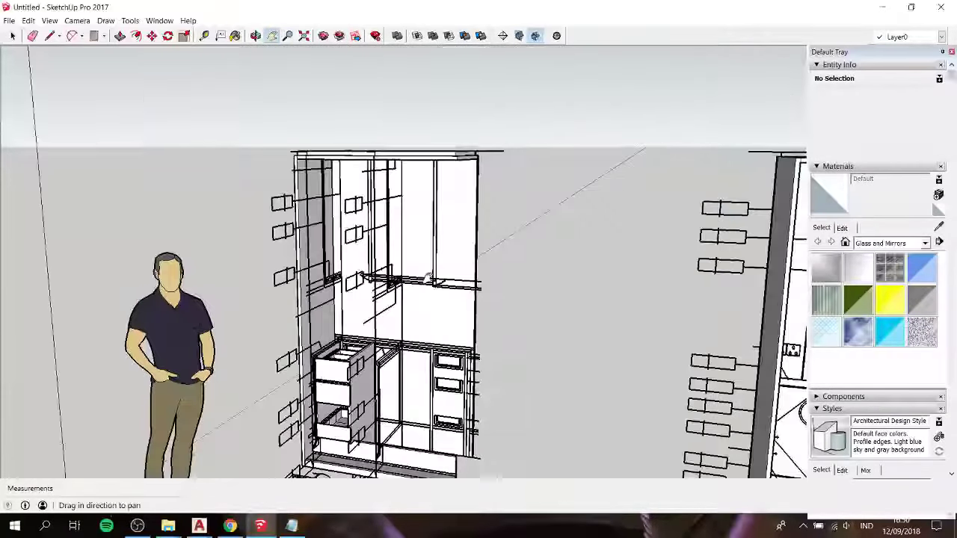
scroll(413, 248, up, 2)
mouse_move(412, 248)
shift+middle_down()
mouse_move(354, 227)
mouse_move(296, 284)
mouse_move(384, 273)
mouse_move(404, 258)
mouse_move(392, 234)
shift+middle_up()
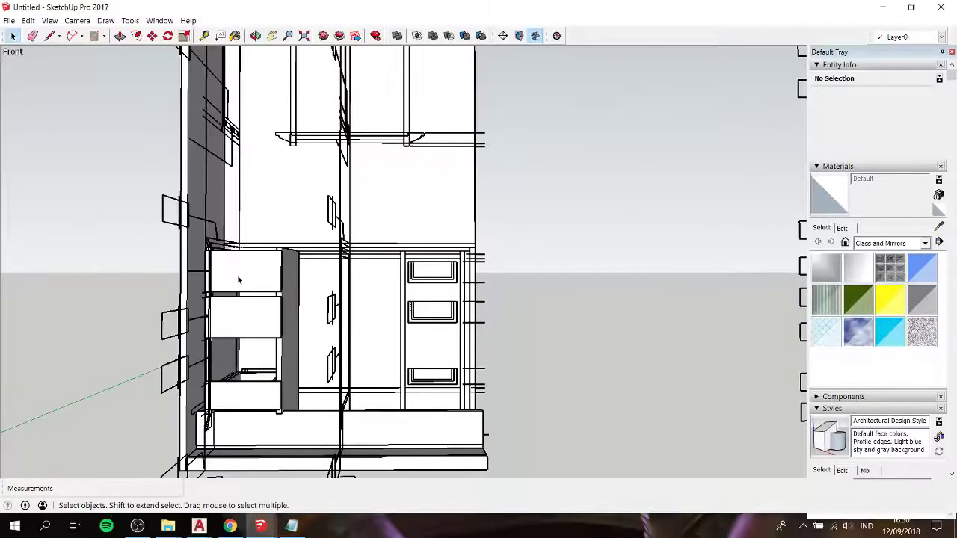
Step: Add the lower drawer to the drawer-stack selection and pick the move start point
shift+click(251, 398)
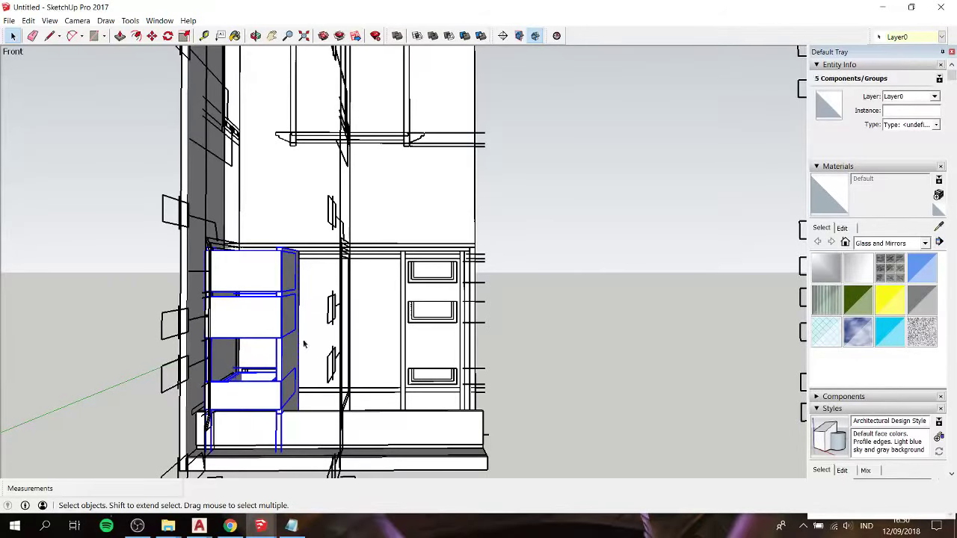
scroll(303, 344, up, 2)
scroll(438, 292, up, 2)
mouse_move(438, 292)
middle_down()
mouse_move(375, 299)
mouse_move(343, 265)
middle_up()
scroll(332, 261, up, 2)
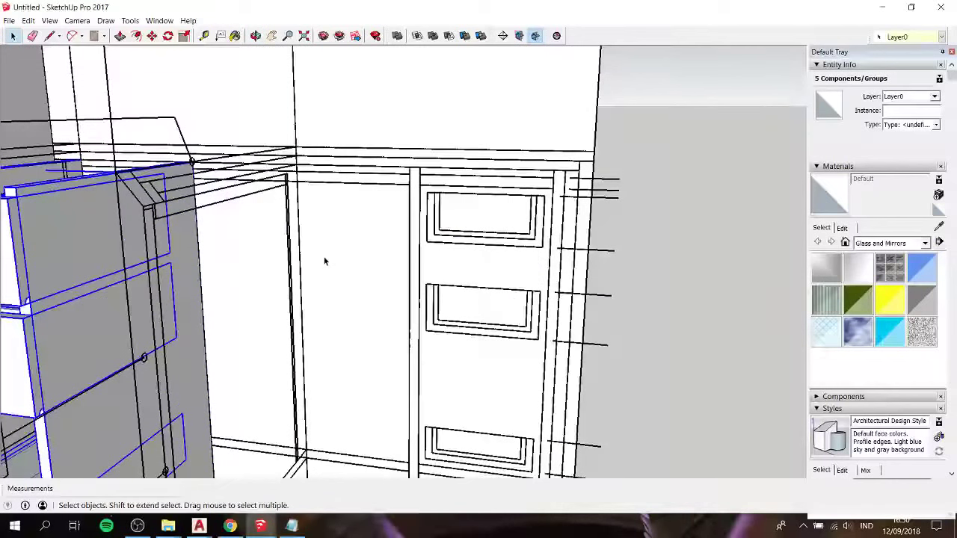
middle_drag(193, 159, 174, 163)
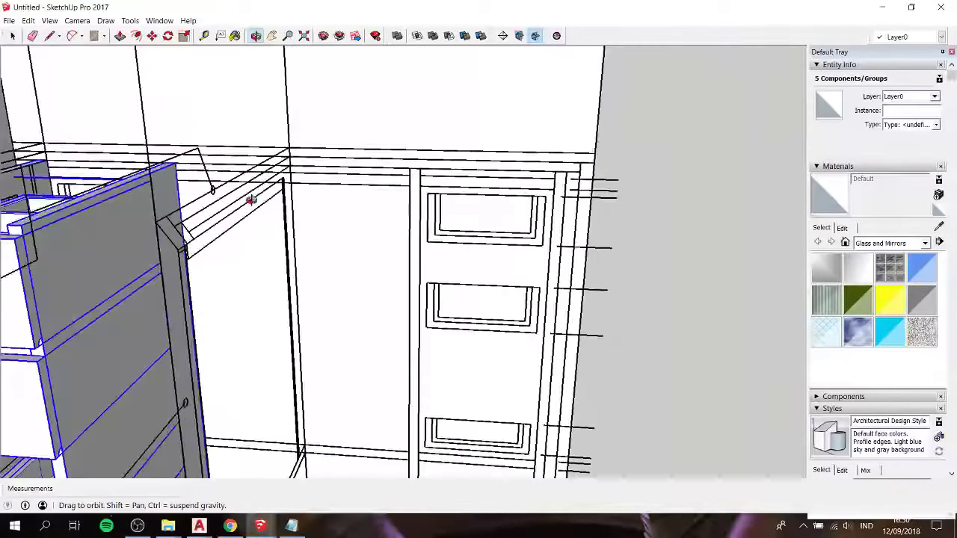
click(174, 163)
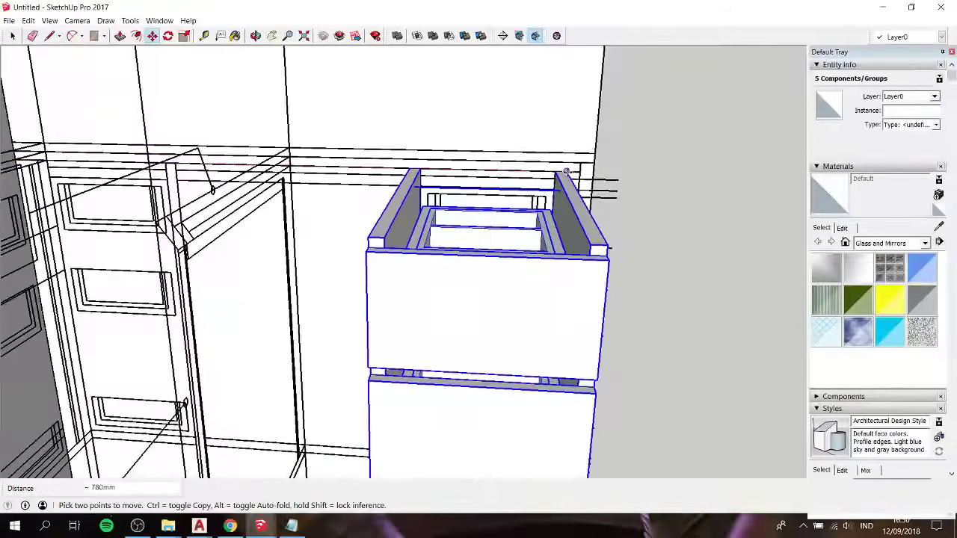
Step: Drop a copy of the drawer stack about 780 mm along red into the right cabinet
middle_drag(566, 174, 479, 179)
mouse_move(416, 219)
mouse_down()
mouse_move(401, 273)
mouse_move(363, 314)
mouse_move(266, 312)
mouse_move(442, 262)
mouse_move(381, 271)
mouse_move(267, 141)
mouse_up()
mouse_move(335, 256)
mouse_down()
mouse_move(555, 285)
mouse_move(643, 195)
mouse_up()
key(m)
click(649, 181)
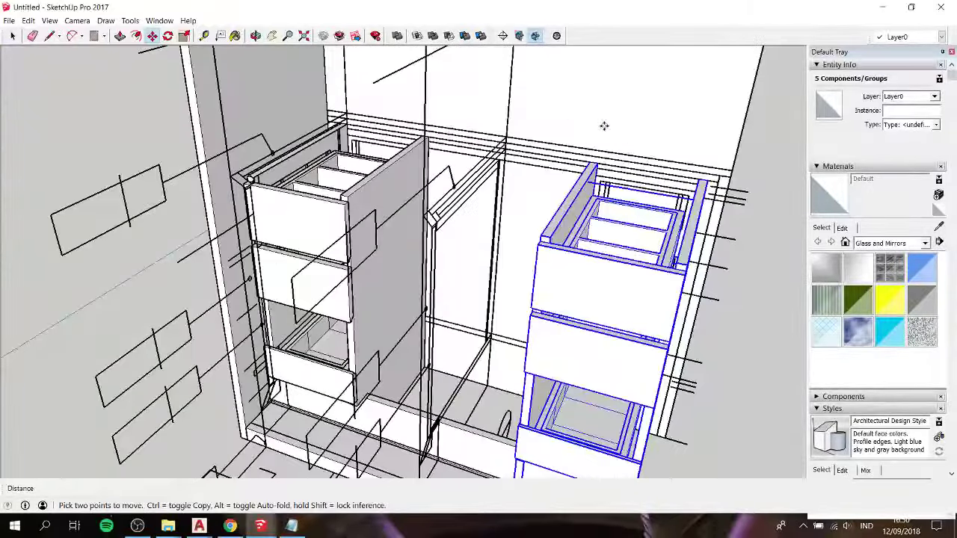
key(space)
click(787, 169)
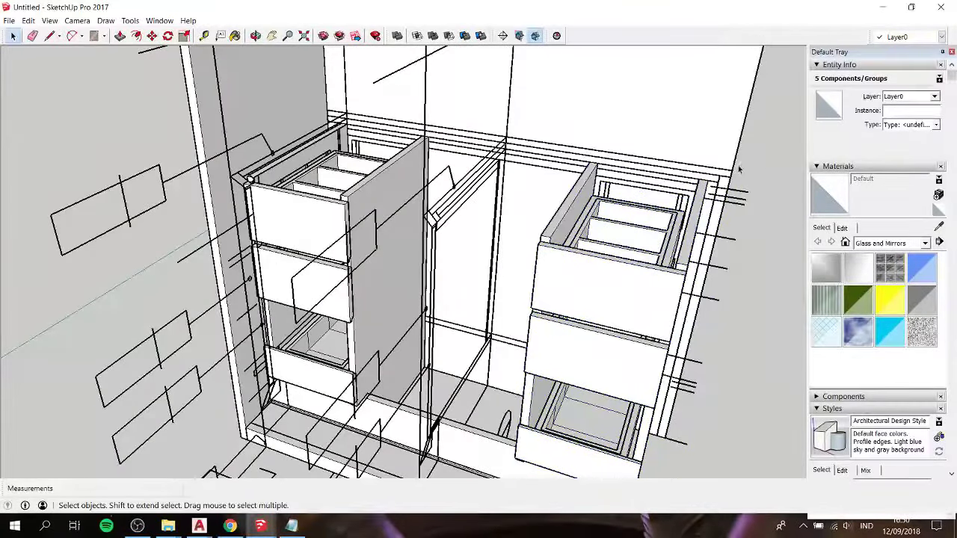
click(272, 35)
drag(494, 264, 475, 226)
mouse_move(476, 226)
middle_down()
mouse_move(566, 75)
mouse_move(605, 111)
mouse_move(581, 52)
mouse_move(398, 45)
mouse_move(359, 75)
middle_up()
mouse_move(348, 117)
middle_down()
mouse_move(314, 187)
mouse_move(269, 344)
mouse_move(276, 340)
mouse_move(224, 289)
mouse_move(202, 284)
mouse_move(310, 296)
mouse_move(365, 348)
mouse_move(269, 302)
mouse_move(297, 348)
mouse_move(257, 400)
middle_up()
scroll(264, 351, up, 3)
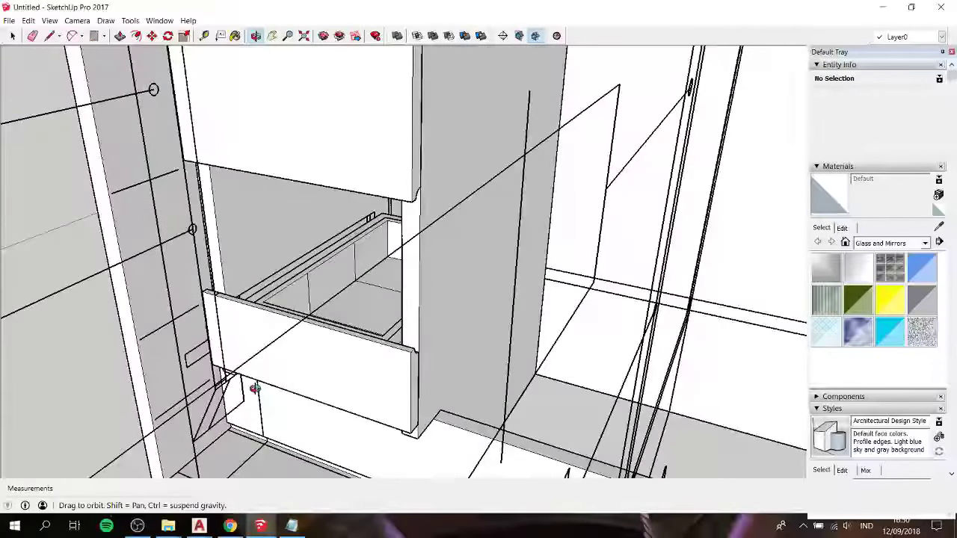
mouse_move(255, 389)
middle_down()
mouse_move(45, 346)
mouse_move(361, 329)
mouse_move(292, 349)
middle_up()
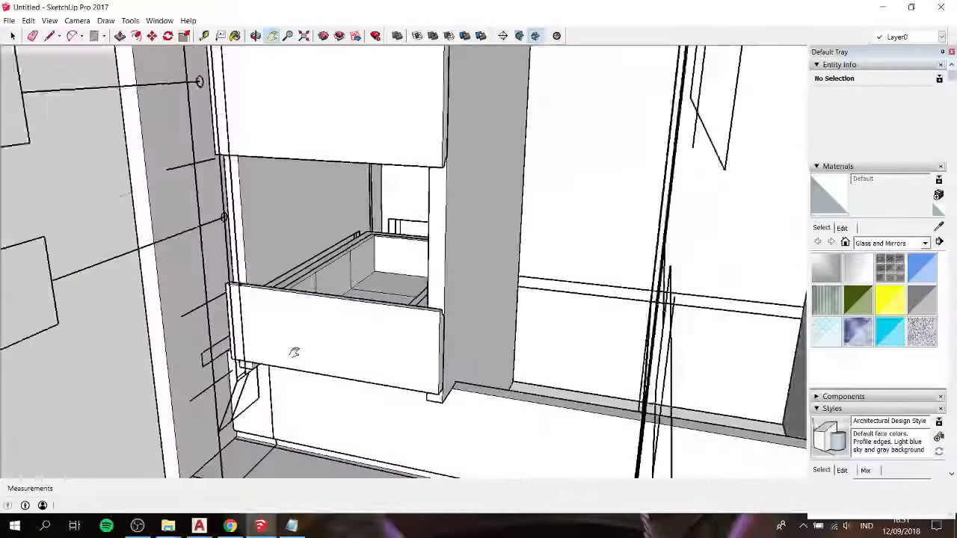
scroll(296, 347, down, 3)
click(295, 357)
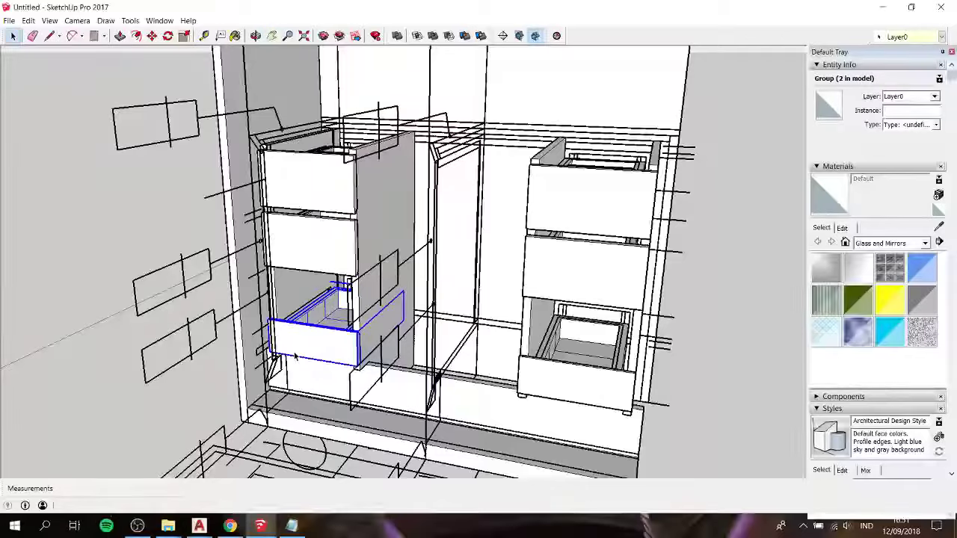
mouse_move(302, 338)
middle_down()
mouse_move(213, 363)
mouse_move(188, 277)
mouse_move(196, 234)
mouse_move(258, 153)
mouse_move(340, 276)
mouse_move(404, 252)
mouse_move(415, 236)
mouse_move(295, 187)
middle_up()
scroll(264, 147, up, 3)
scroll(265, 147, up, 3)
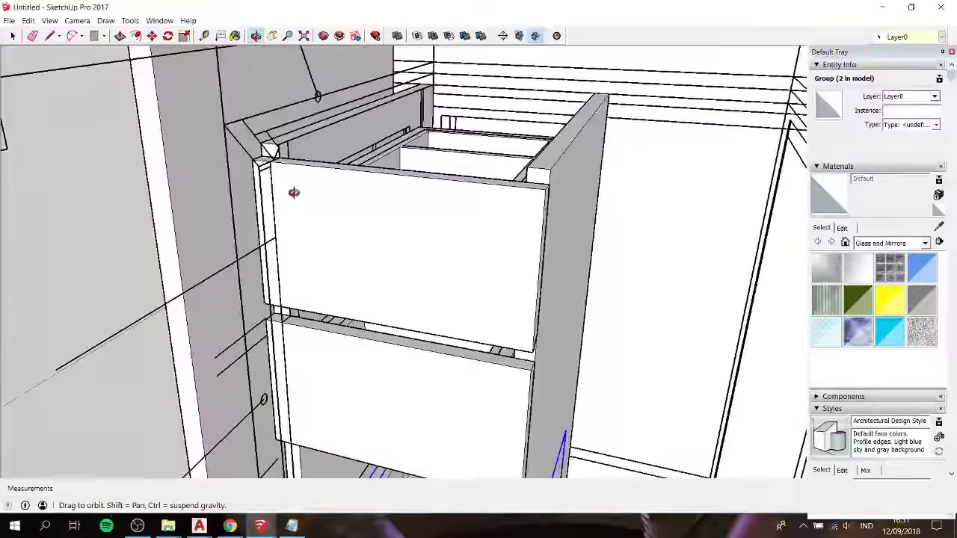
click(342, 237)
mouse_move(342, 239)
middle_down()
mouse_move(310, 217)
mouse_move(449, 262)
mouse_move(470, 329)
middle_up()
scroll(397, 318, up, 3)
scroll(388, 332, up, 3)
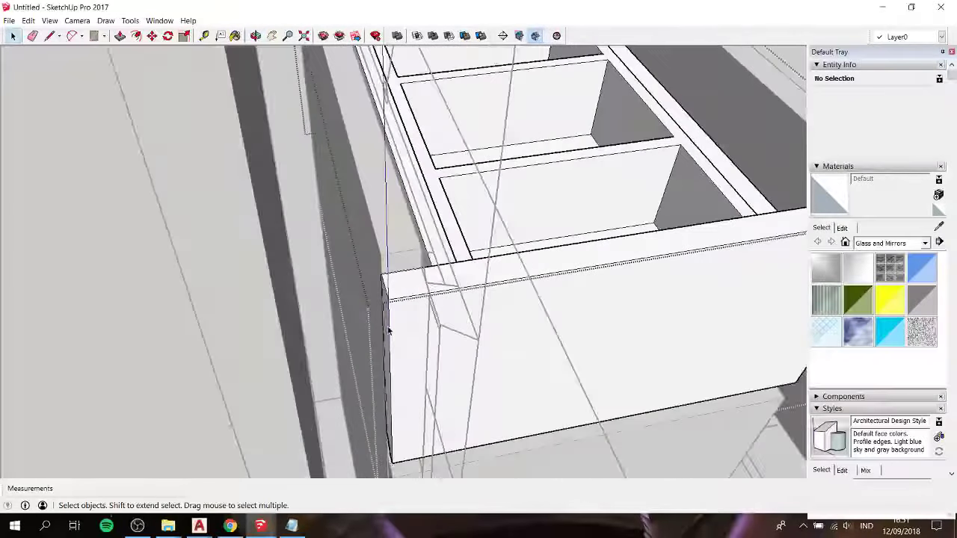
Step: Bring up the Notepad tutorial notes and add two blank lines after the last note
click(292, 526)
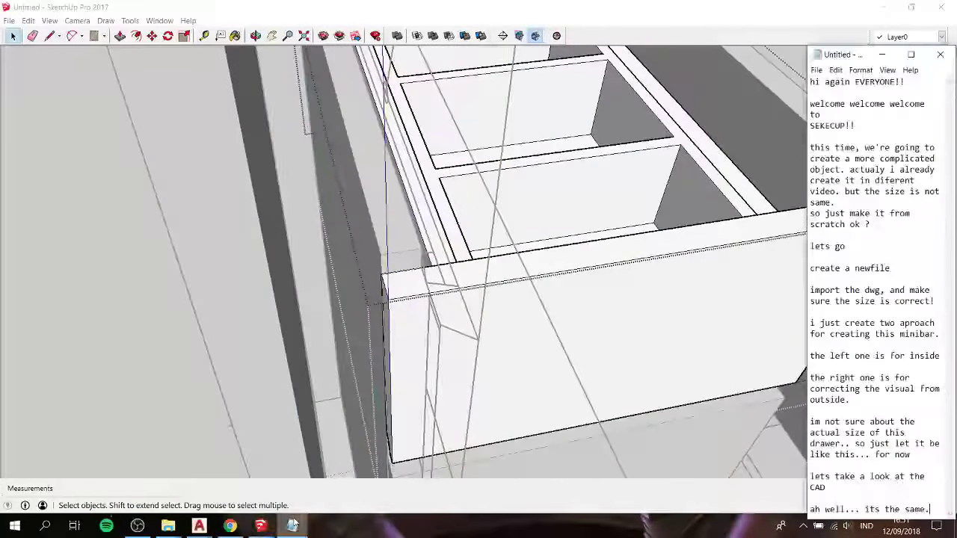
key(Return)
key(Return)
key(Return)
key(Return)
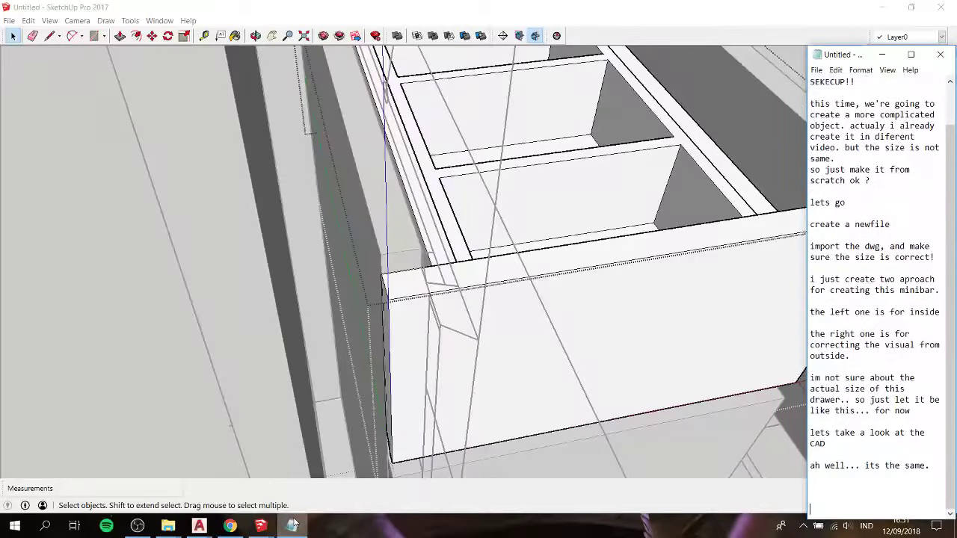
key(Return)
key(Return)
key(Return)
key(Return)
key(Return)
key(Return)
key(Return)
key(Return)
key(Return)
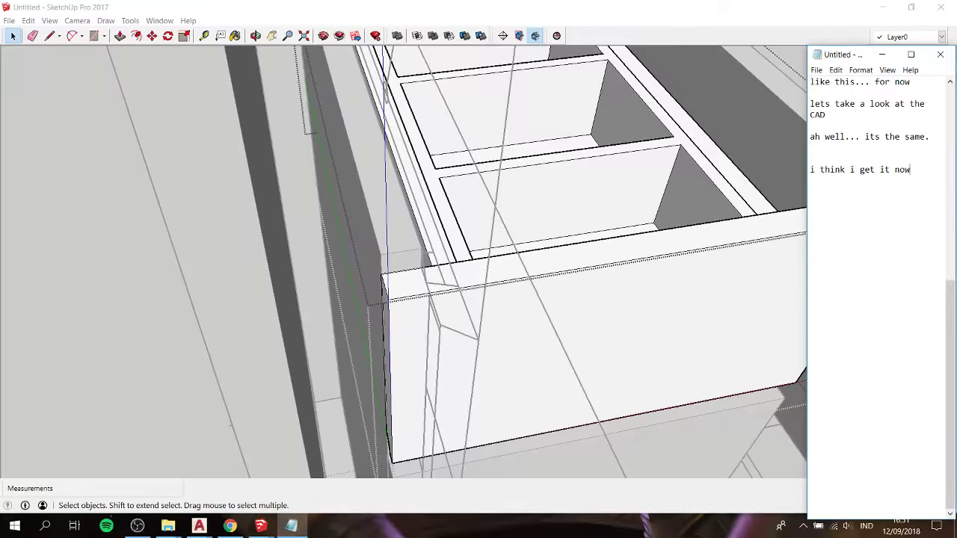
Step: Inside the front board group, push its narrow end face in by 21mm
mouse_move(430, 331)
middle_down()
mouse_move(484, 337)
mouse_move(405, 334)
middle_up()
click(404, 337)
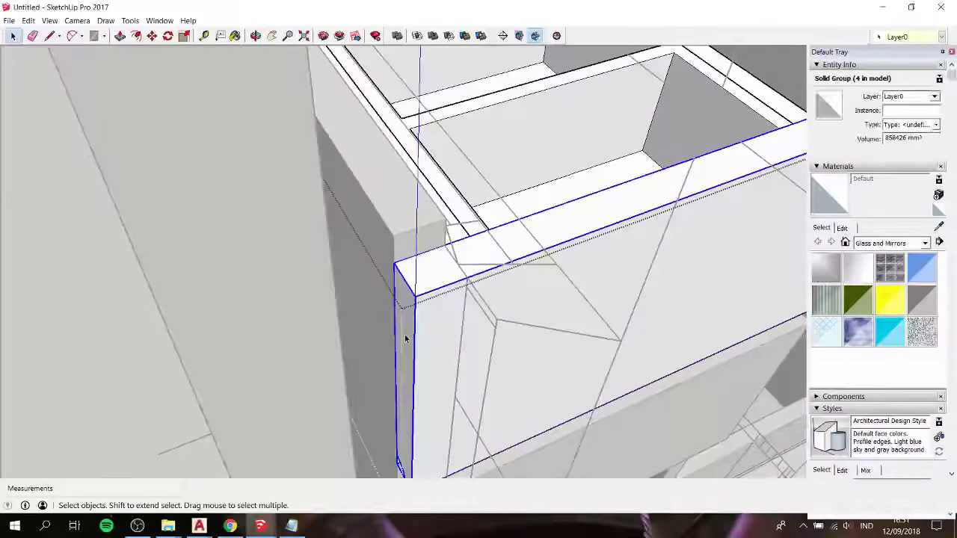
double_click(405, 337)
click(403, 335)
key(p)
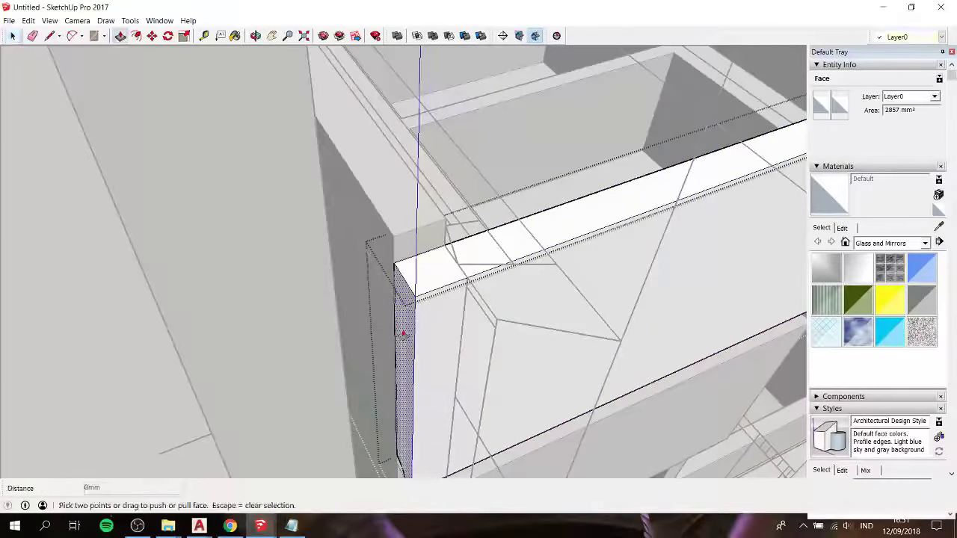
drag(401, 336, 453, 274)
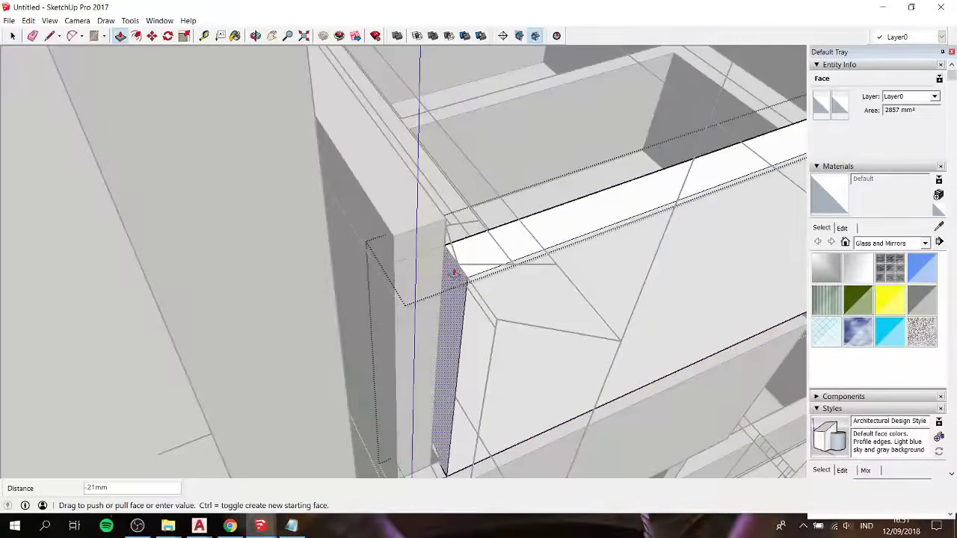
click(433, 206)
middle_drag(432, 206, 448, 235)
key(space)
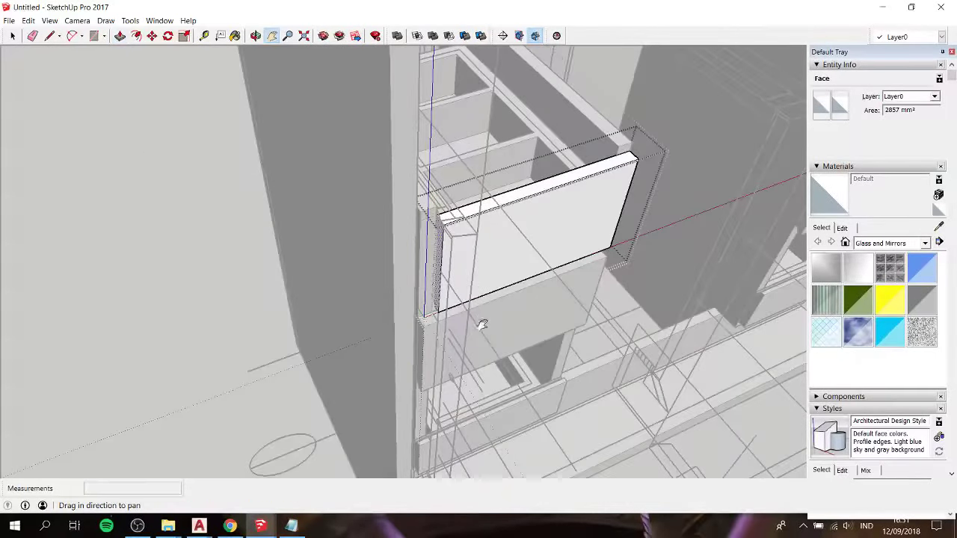
Step: Scale the upper drawer front along red to about 0.93 of its width
middle_drag(483, 325, 449, 209)
scroll(465, 182, up, 3)
scroll(464, 183, up, 3)
scroll(460, 189, up, 2)
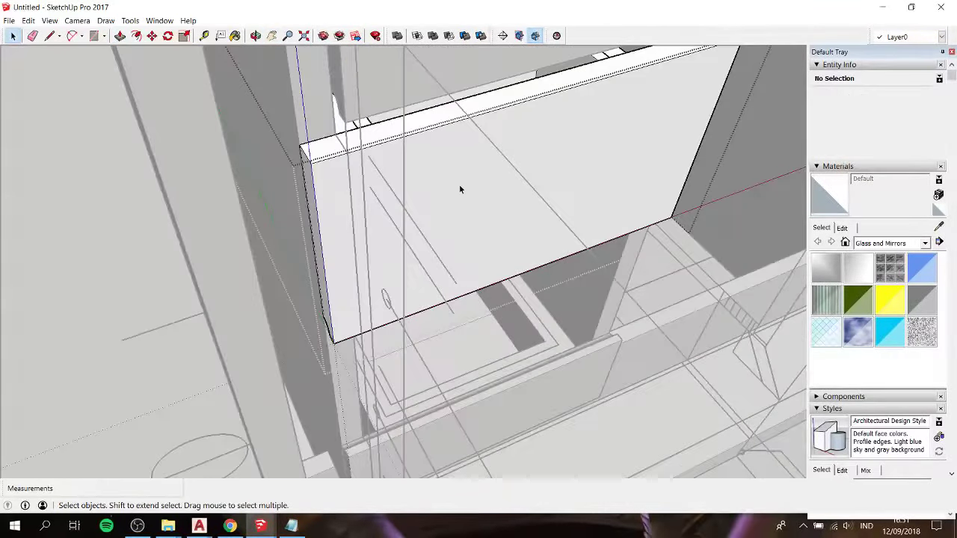
click(310, 196)
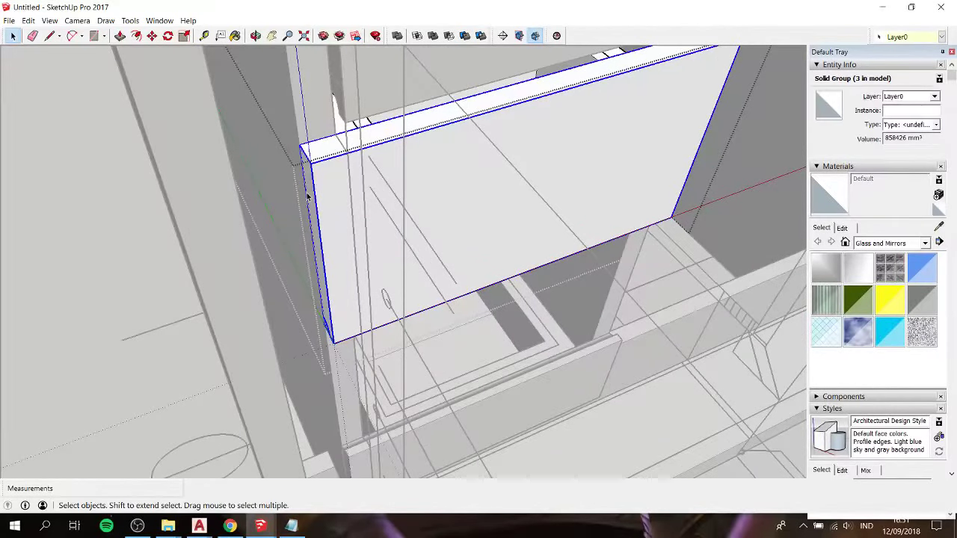
key(s)
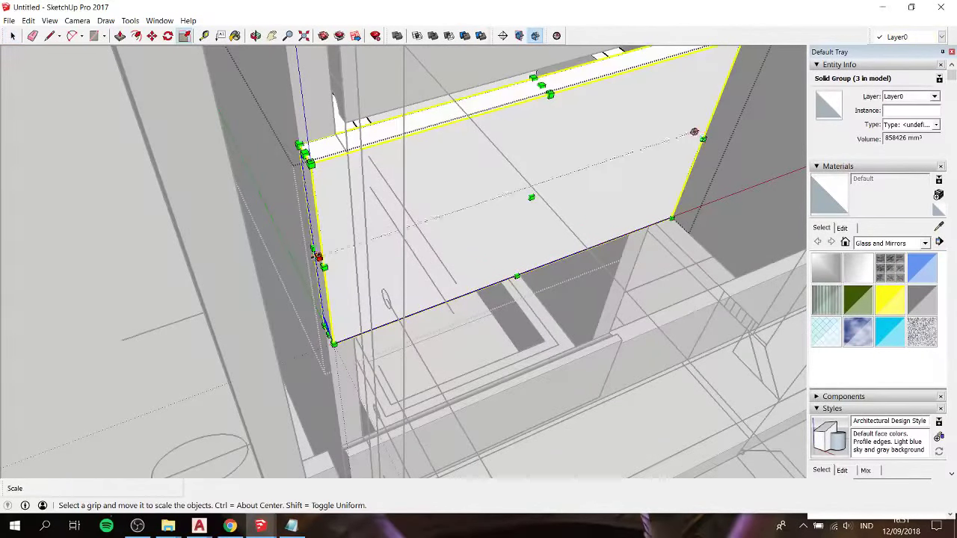
drag(317, 251, 350, 247)
drag(344, 113, 355, 121)
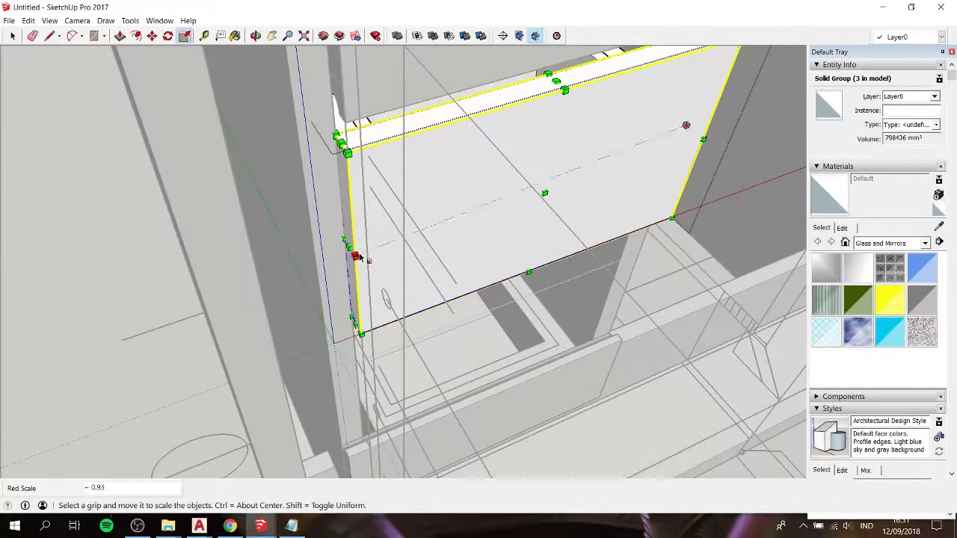
Step: Scale the lower front panel to about 0.88 of its width
mouse_move(359, 258)
middle_down()
mouse_move(417, 197)
mouse_move(411, 230)
middle_up()
middle_drag(432, 309, 369, 242)
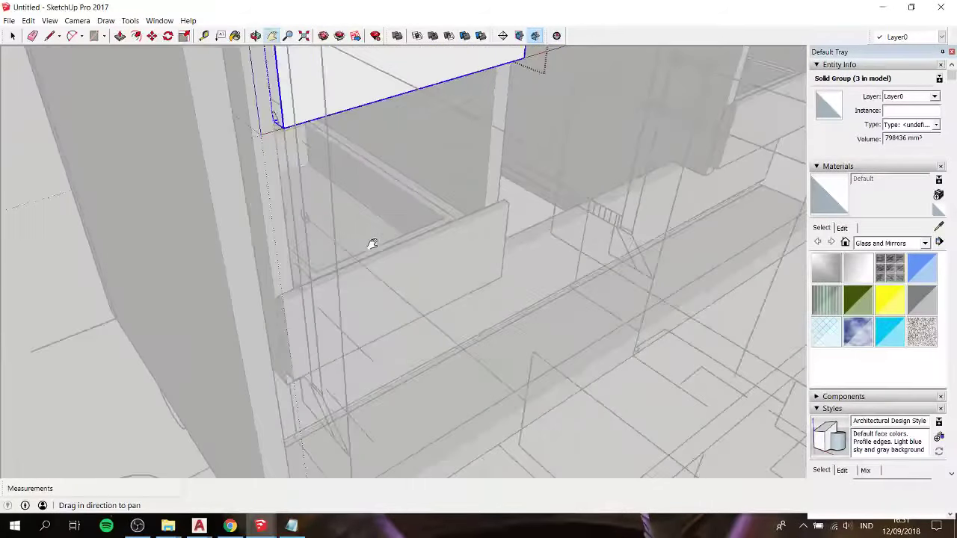
key(space)
middle_drag(385, 301, 376, 310)
click(317, 332)
key(s)
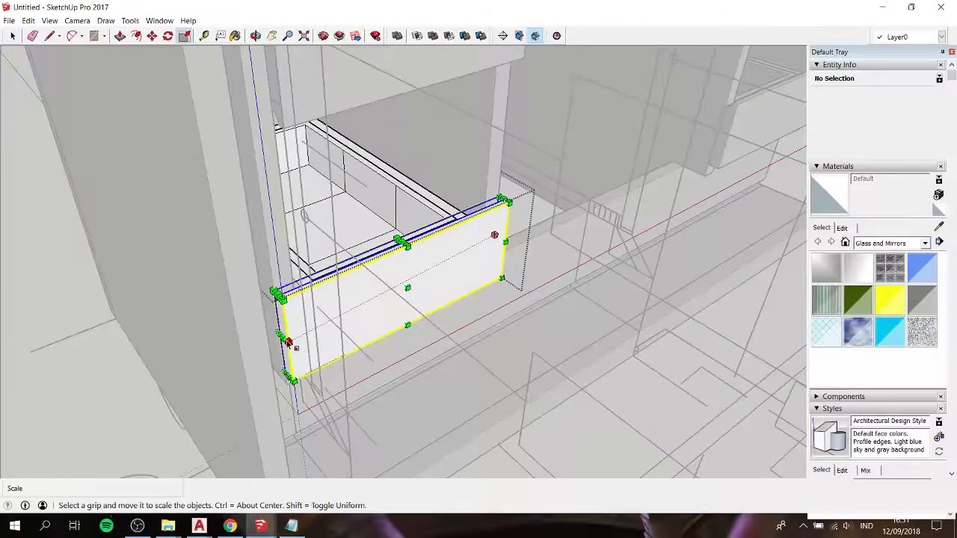
click(285, 336)
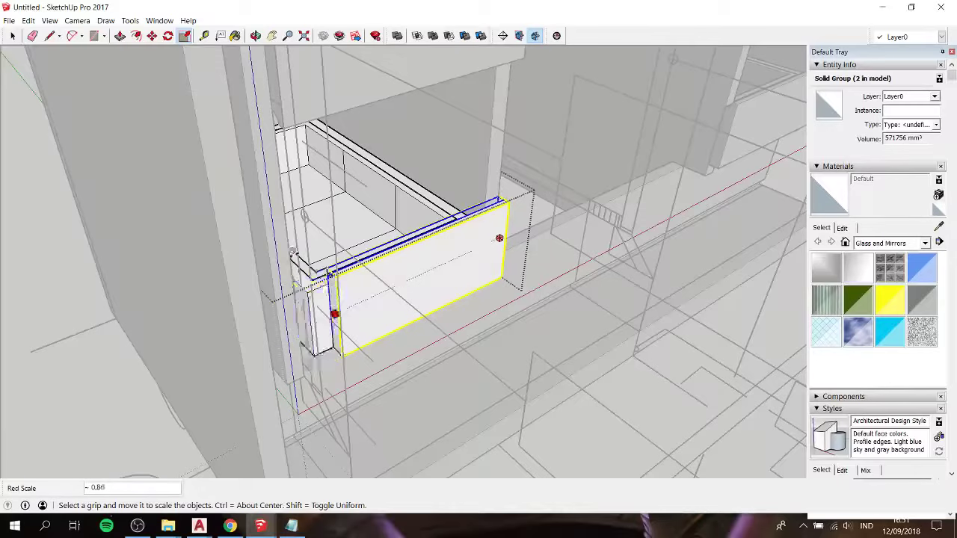
click(298, 301)
key(space)
mouse_move(627, 402)
middle_down()
mouse_move(576, 346)
mouse_move(450, 386)
middle_up()
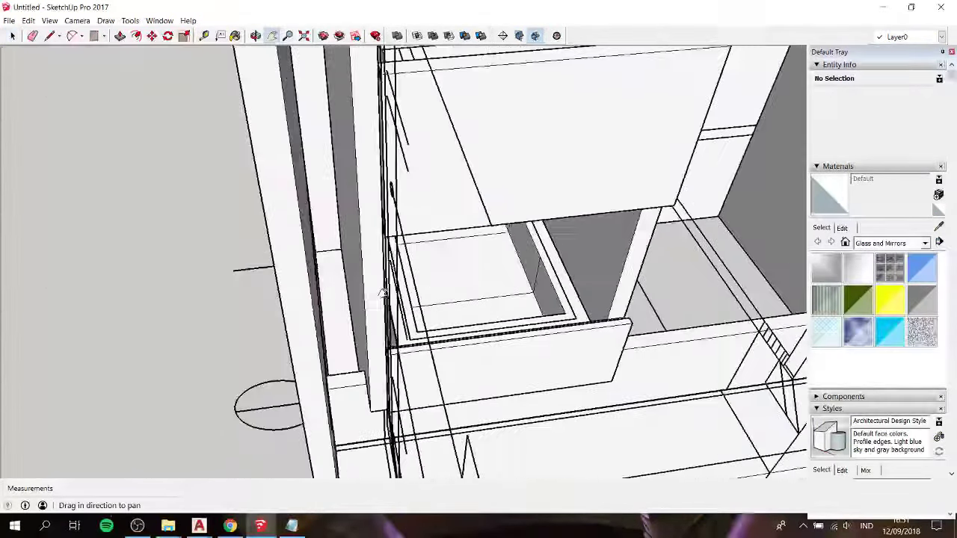
shift+middle_drag(128, 228, 380, 203)
scroll(397, 188, up, 3)
Step: Pull the thin filler panel's face out by 18mm
click(382, 189)
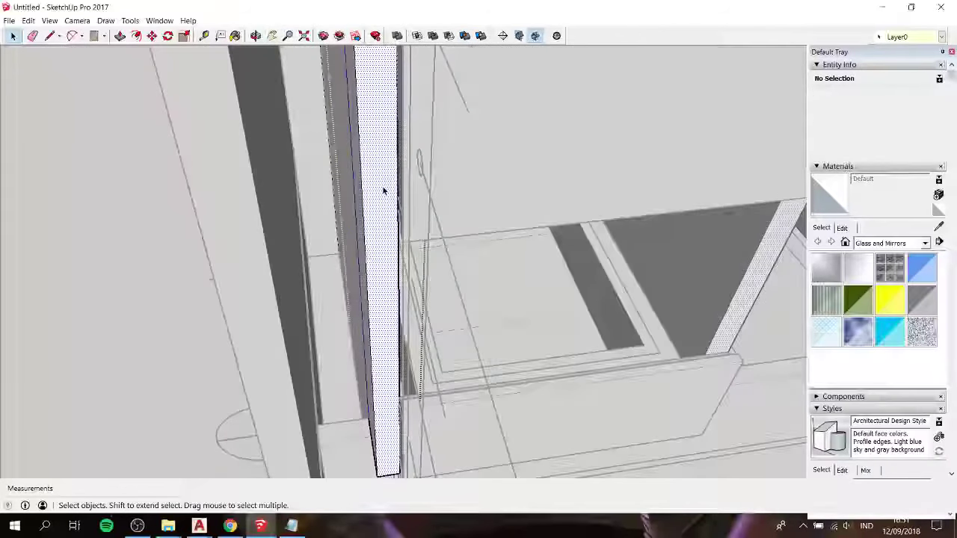
key(p)
click(382, 192)
click(518, 153)
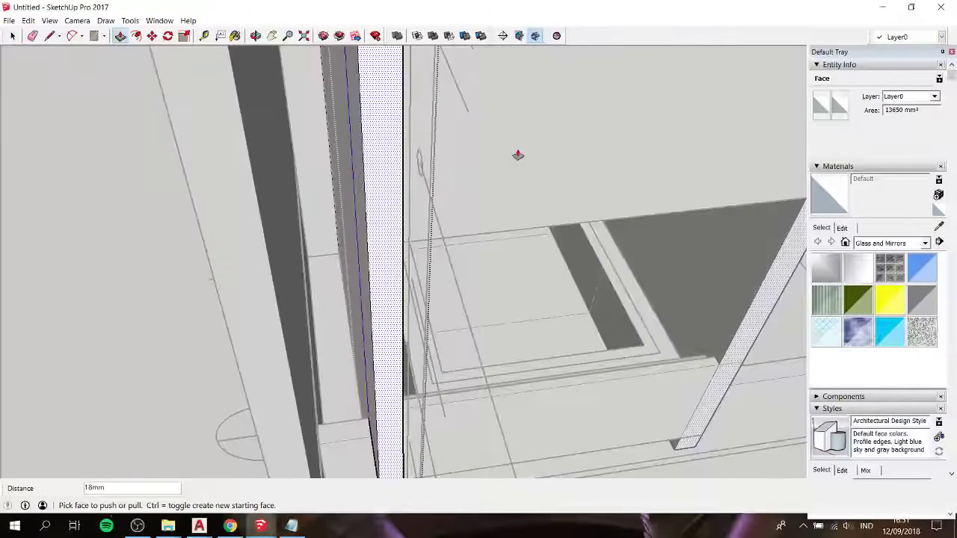
scroll(516, 155, down, 2)
scroll(517, 155, down, 2)
mouse_move(568, 141)
shift+middle_down()
mouse_move(239, 234)
mouse_move(547, 217)
mouse_move(494, 178)
shift+middle_up()
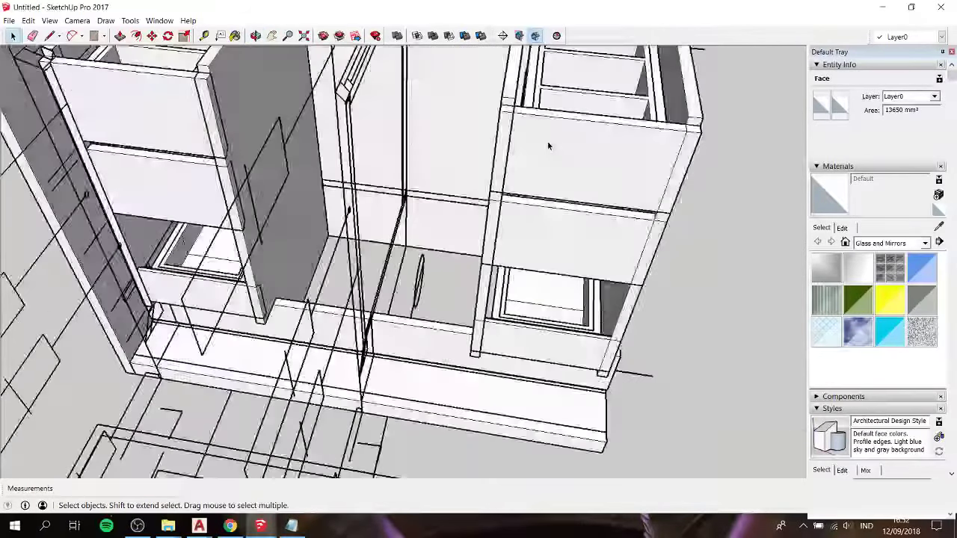
Step: Enter the upper-left drawer group for editing, toggling X-ray to pick it
click(547, 141)
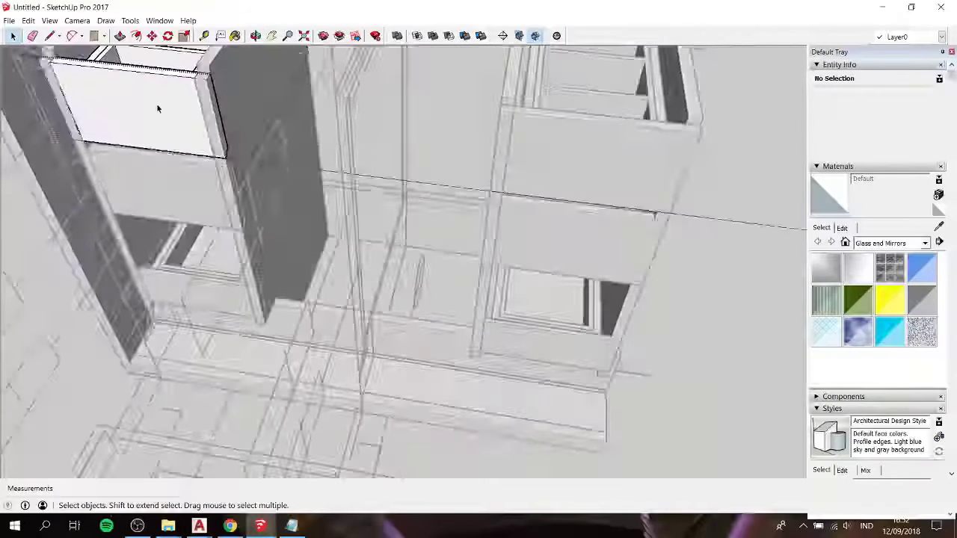
click(157, 110)
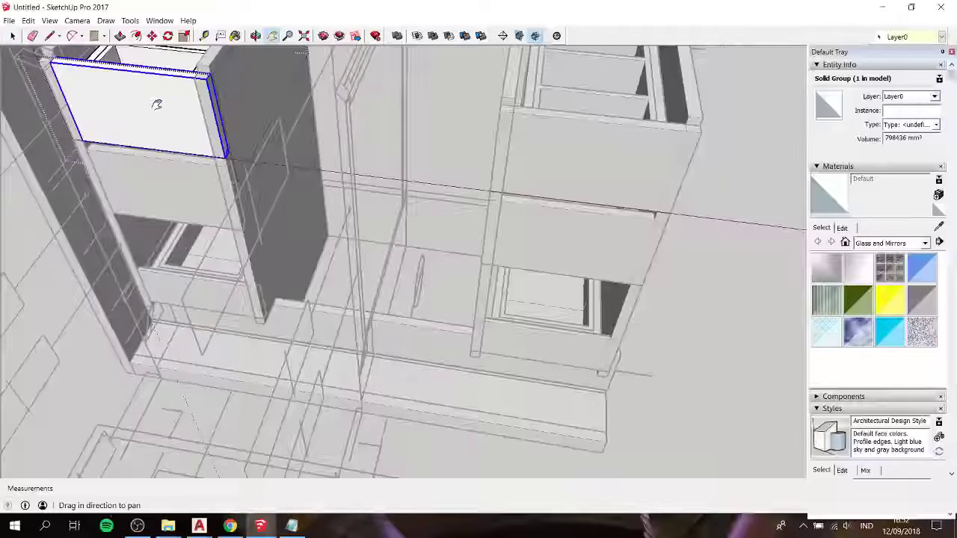
mouse_move(156, 100)
shift+middle_down()
mouse_move(267, 186)
mouse_move(306, 184)
shift+middle_up()
scroll(306, 184, up, 2)
key(s)
key(space)
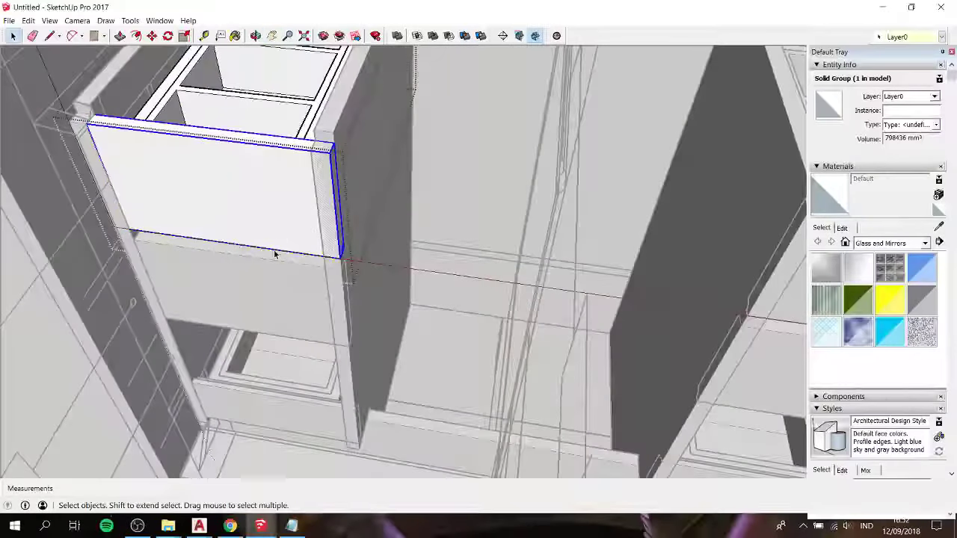
key(x)
click(268, 219)
key(x)
double_click(270, 216)
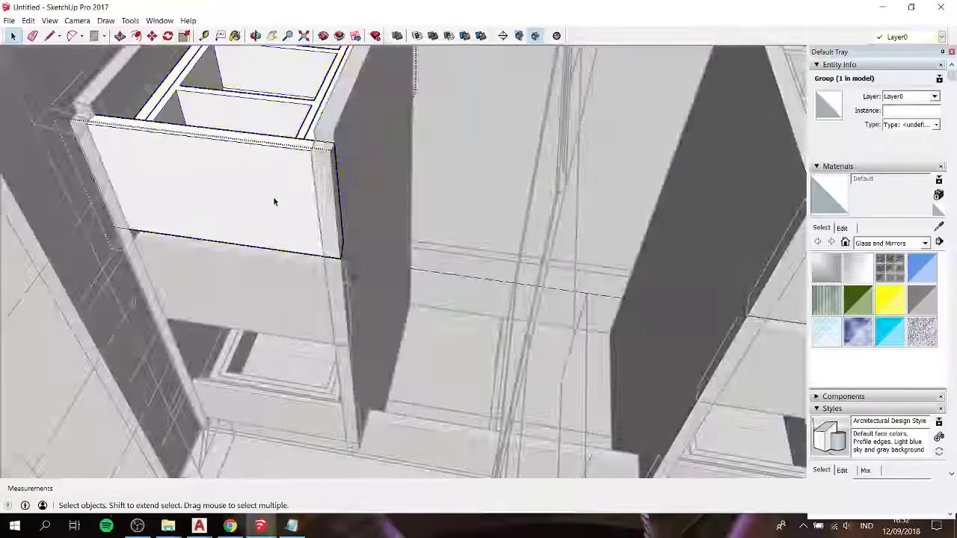
Step: Scale the upper drawer's front panel along red to 0.92 of its width
click(273, 197)
middle_drag(324, 234, 288, 230)
key(s)
scroll(287, 230, up, 1)
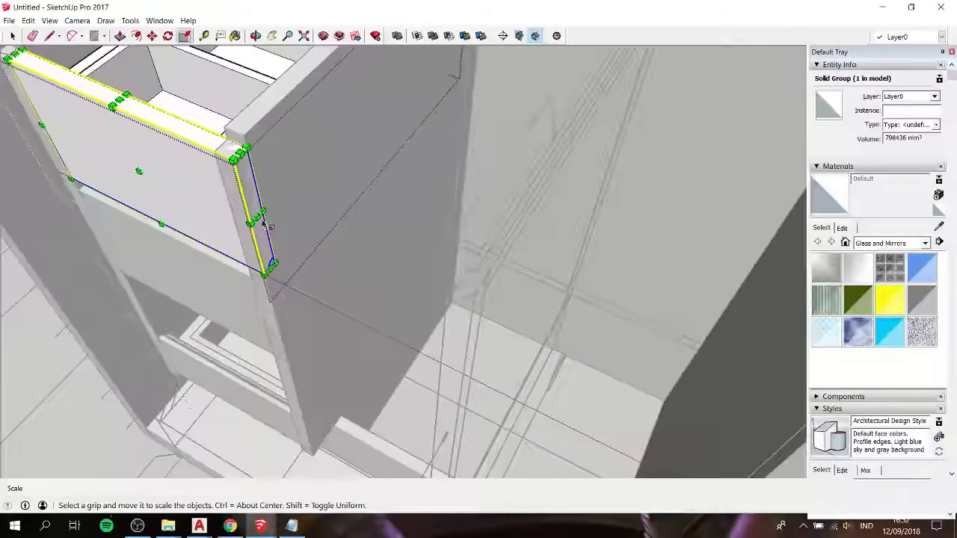
drag(256, 217, 237, 207)
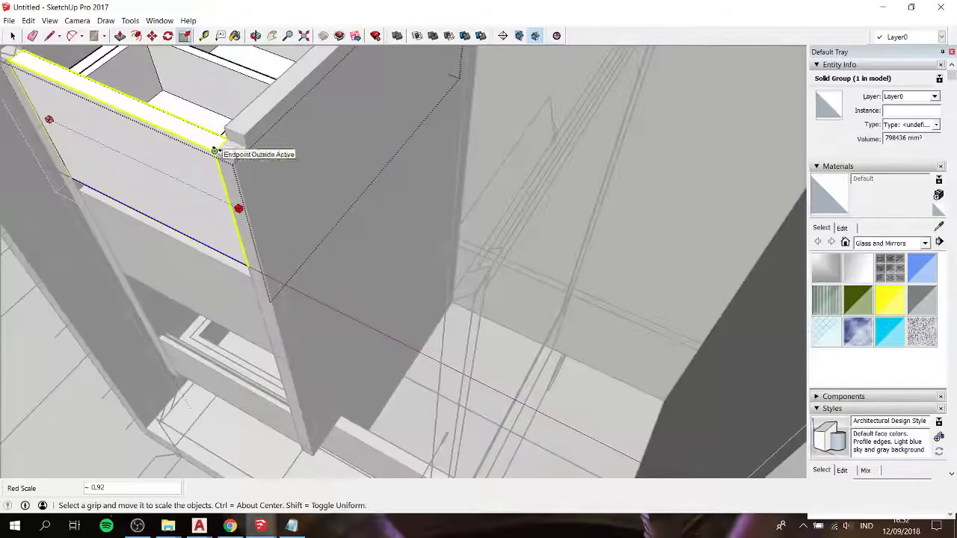
key(space)
scroll(215, 285, down, 2)
key(s)
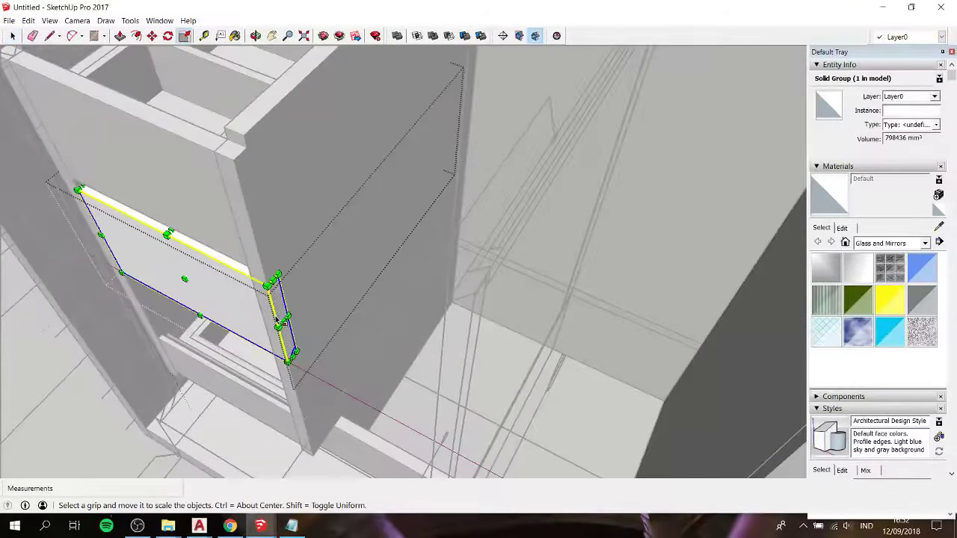
drag(282, 322, 254, 282)
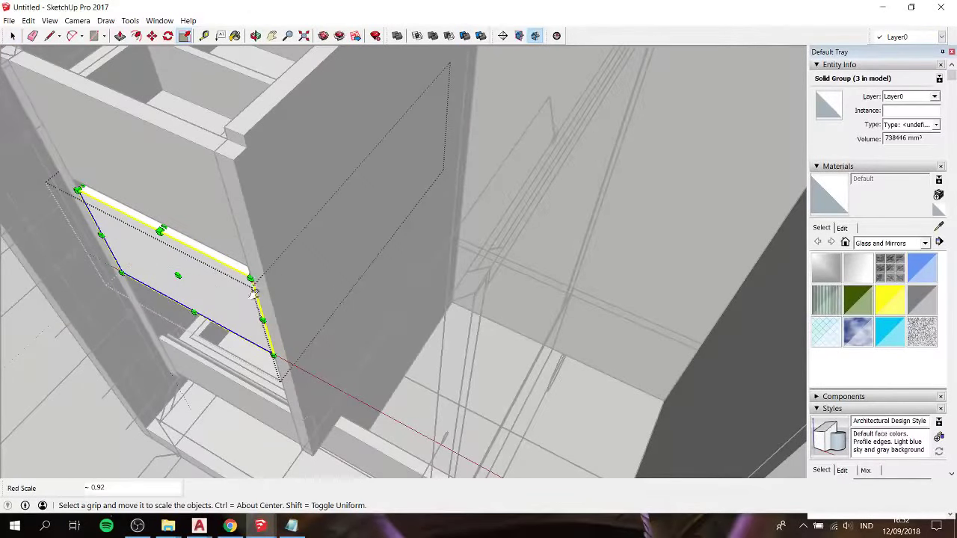
Step: Narrow the lower drawer front to 0.92 of its width as well
shift+middle_drag(254, 293, 352, 179)
key(space)
key(ctrl+z)
key(s)
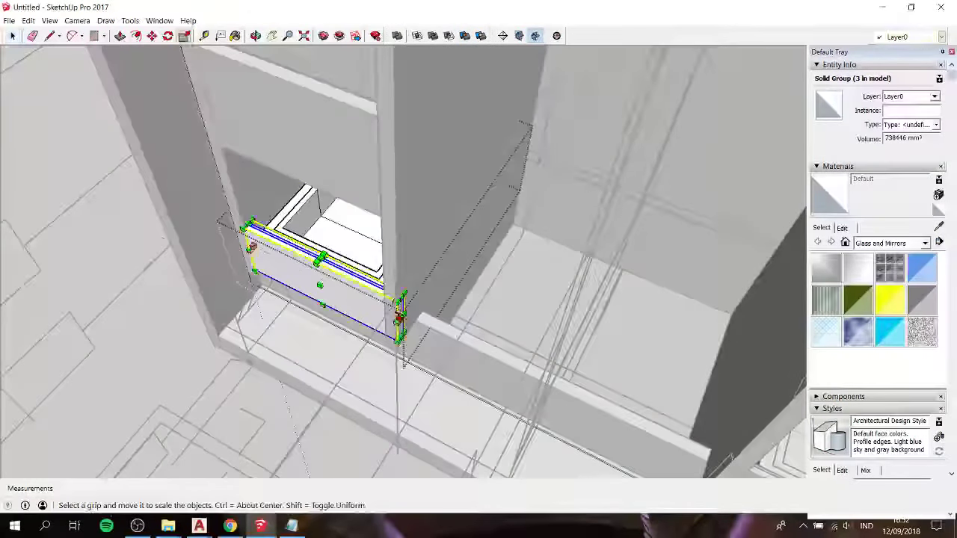
drag(400, 318, 382, 259)
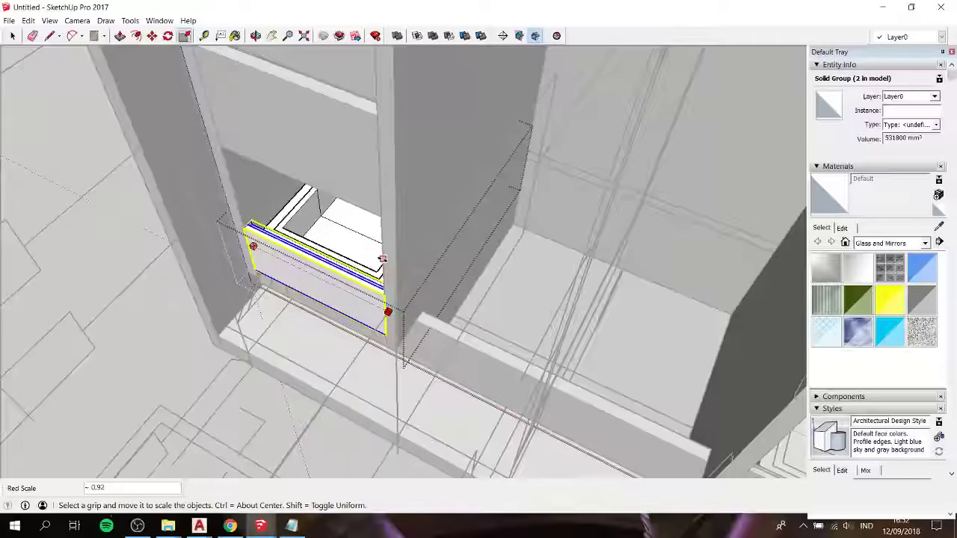
middle_drag(382, 259, 255, 304)
key(space)
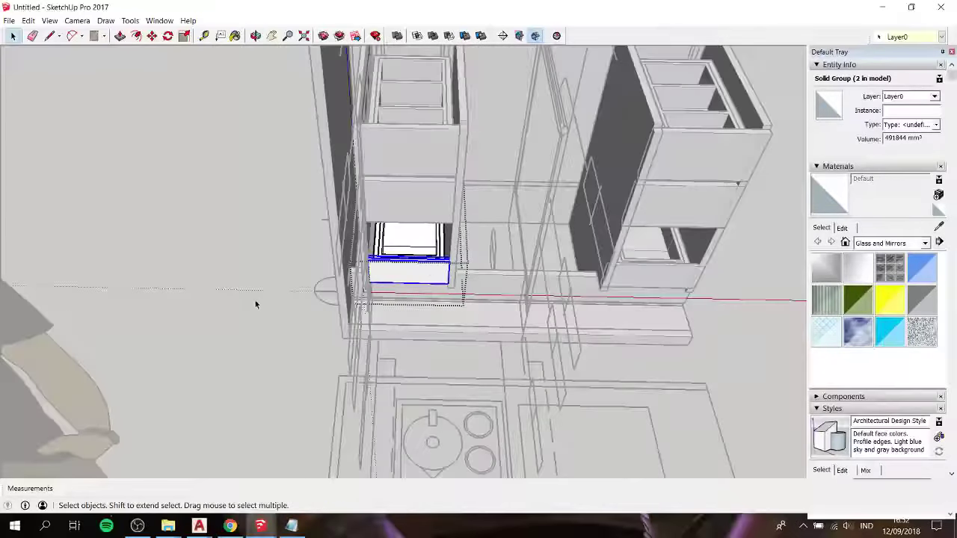
click(284, 365)
mouse_move(643, 247)
shift+middle_down()
mouse_move(368, 260)
mouse_move(364, 182)
shift+middle_up()
click(363, 183)
Step: Enter the cabinet side panel group and pick its small end face with Push/Pull
scroll(363, 182, down, 3)
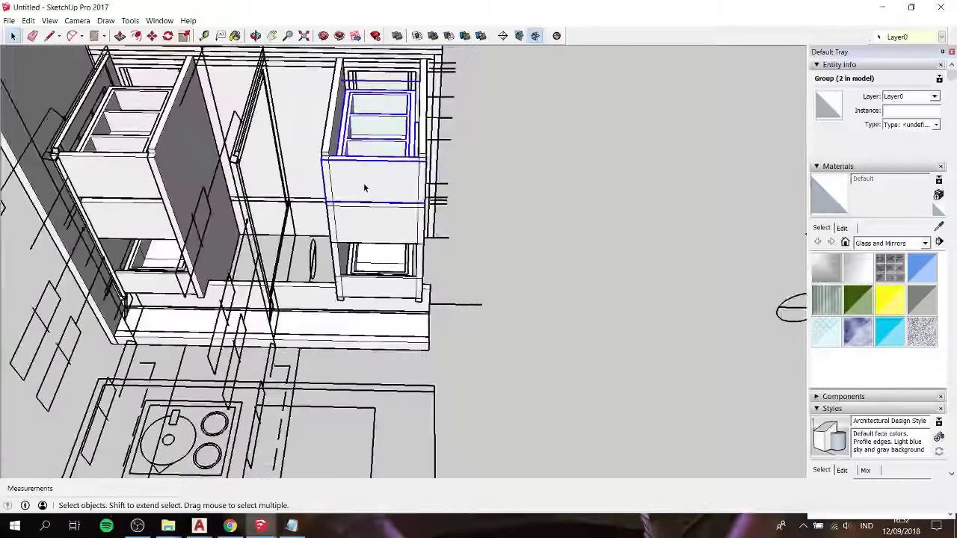
scroll(138, 173, up, 3)
scroll(177, 157, up, 3)
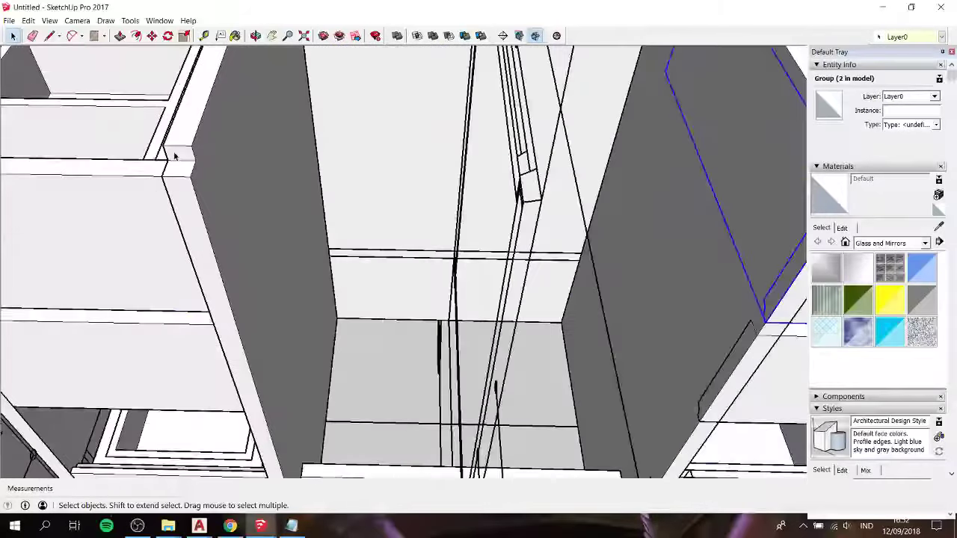
click(176, 157)
double_click(176, 157)
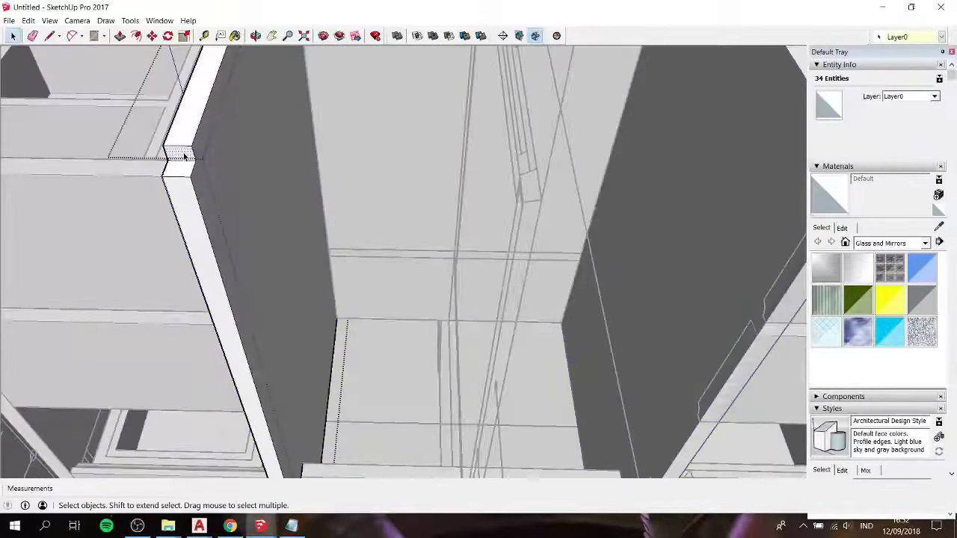
key(p)
click(187, 172)
Step: Navigate to the right drawer cabinet and enter its drawer group
scroll(279, 196, down, 3)
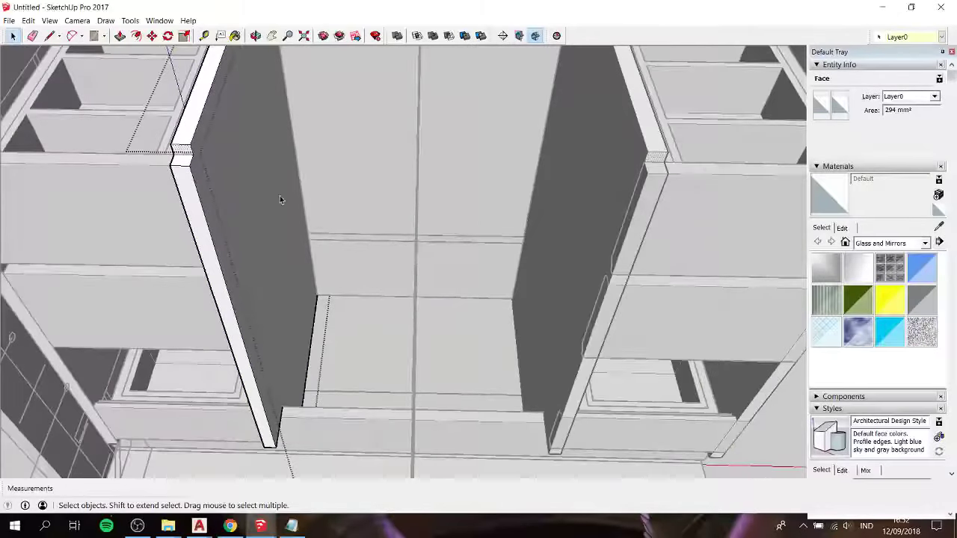
mouse_move(279, 196)
middle_down()
mouse_move(80, 215)
mouse_move(250, 250)
middle_up()
scroll(224, 194, down, 3)
scroll(208, 150, up, 3)
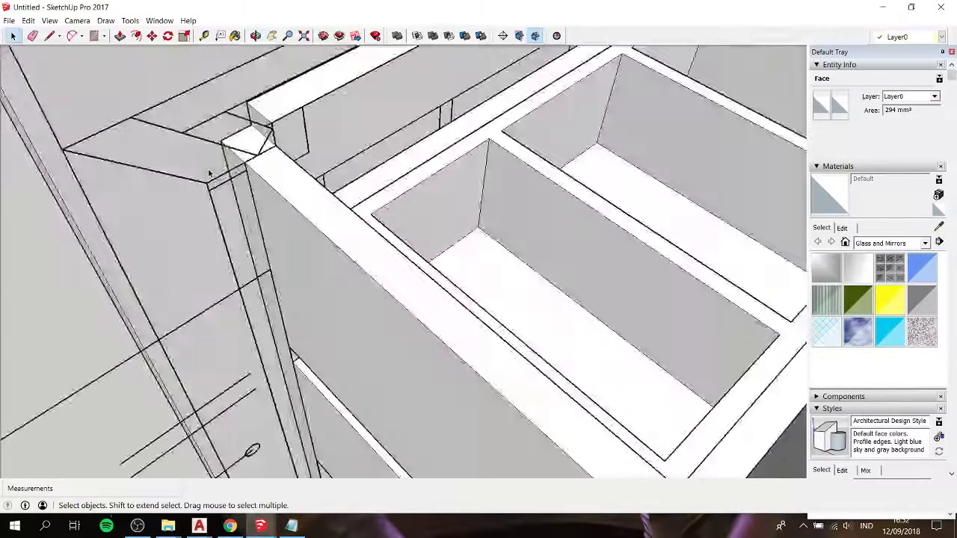
mouse_move(209, 159)
middle_down()
mouse_move(252, 202)
mouse_move(278, 110)
mouse_move(376, 113)
mouse_move(459, 157)
mouse_move(426, 143)
mouse_move(354, 194)
middle_up()
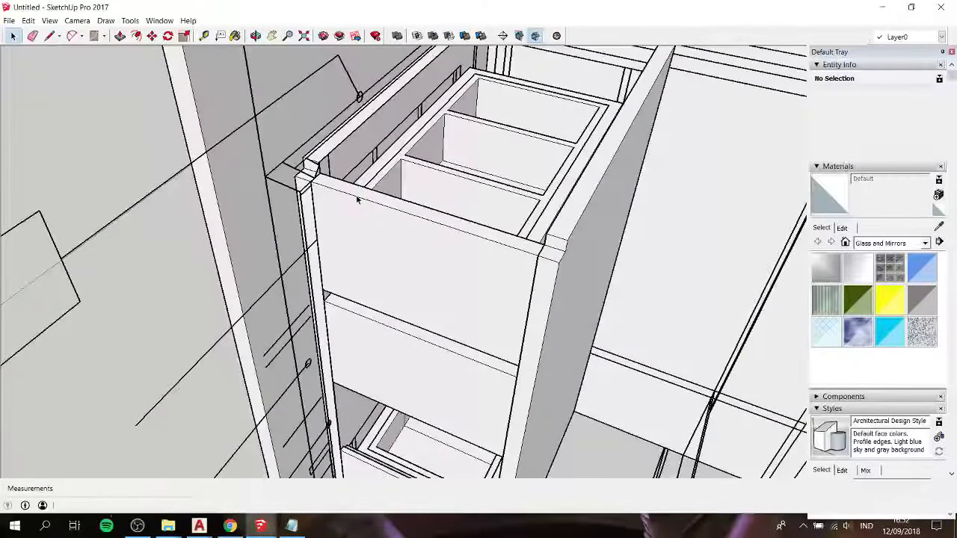
scroll(357, 199, down, 4)
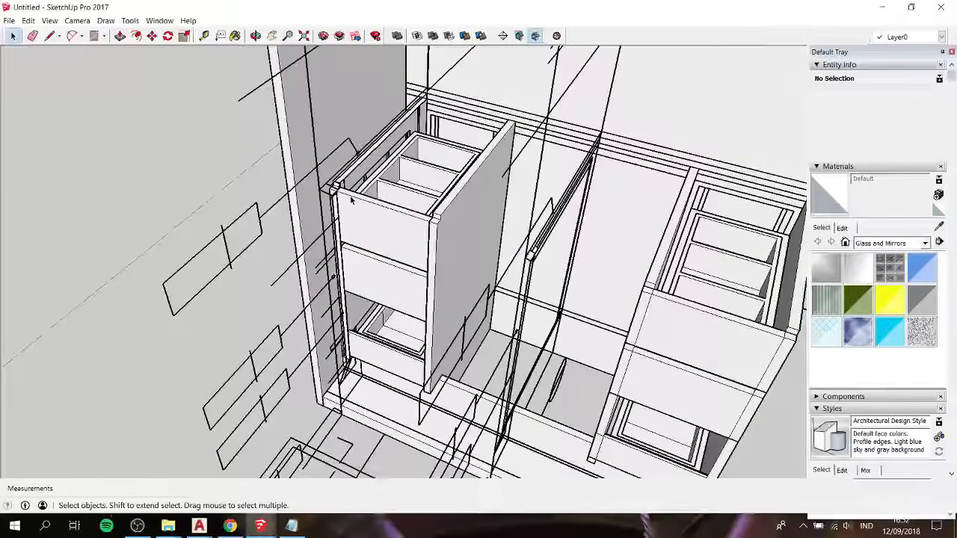
shift+middle_drag(439, 249, 422, 242)
scroll(489, 250, up, 3)
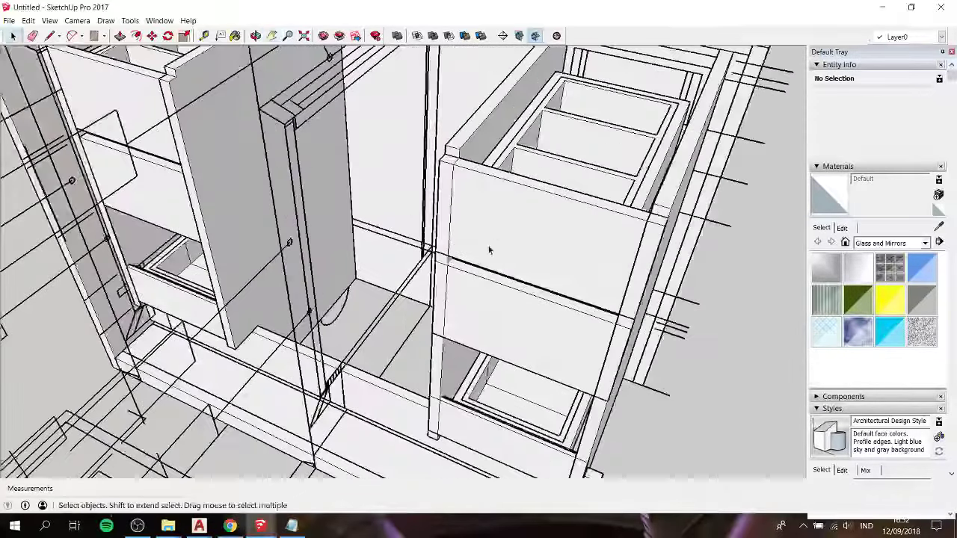
double_click(493, 232)
Step: Scale the right drawer's top front panel to about 0.86 width and exit the group
click(568, 238)
key(s)
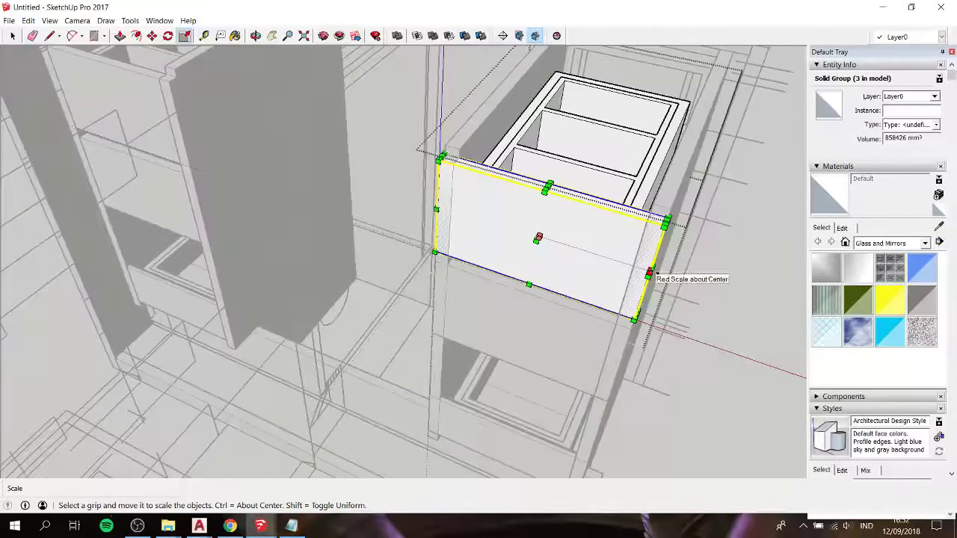
ctrl+click(649, 274)
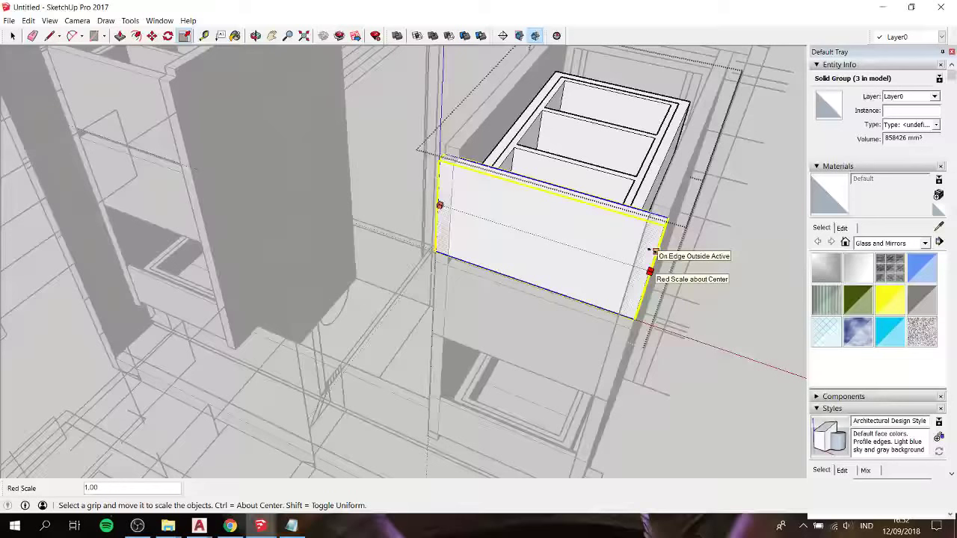
click(649, 215)
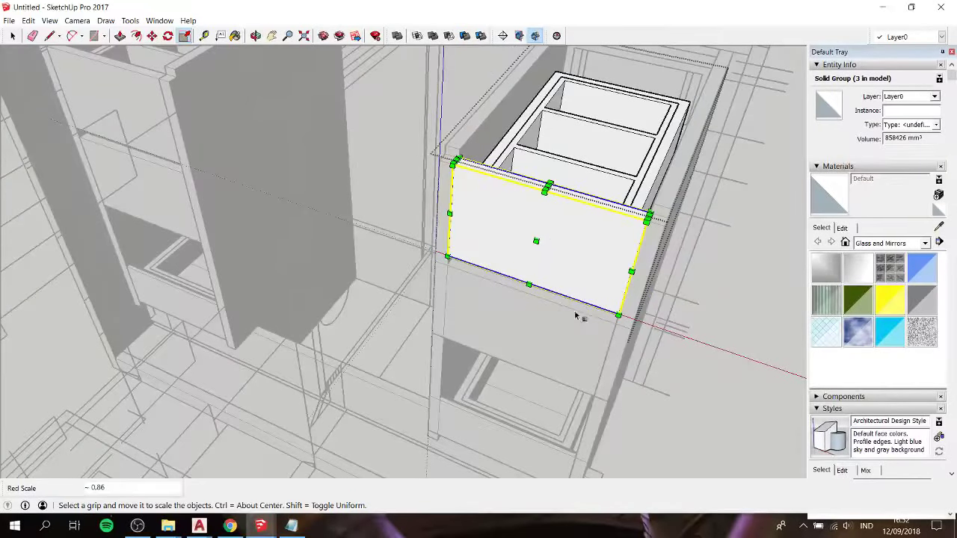
key(space)
click(540, 327)
key(alt+Tab)
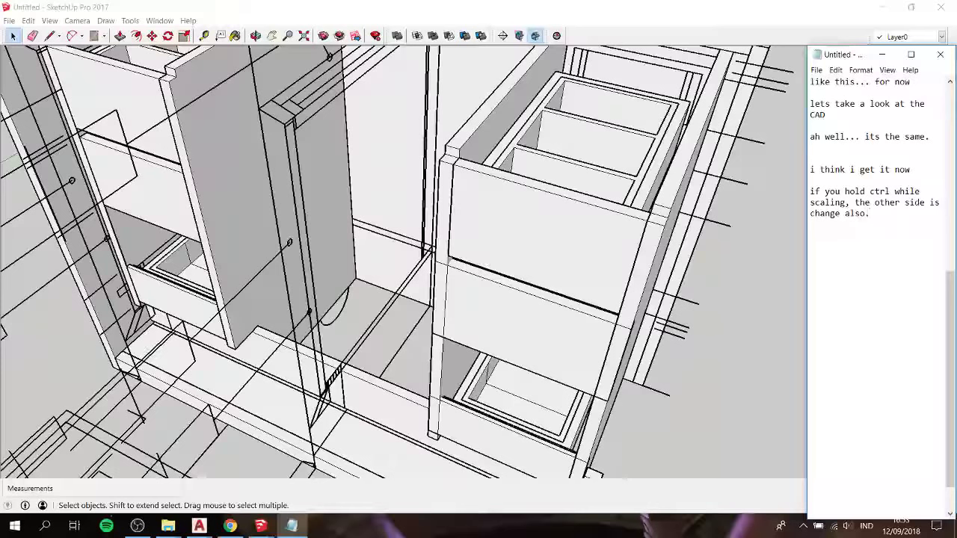
Step: Return to SketchUp and select the drawer group
click(515, 324)
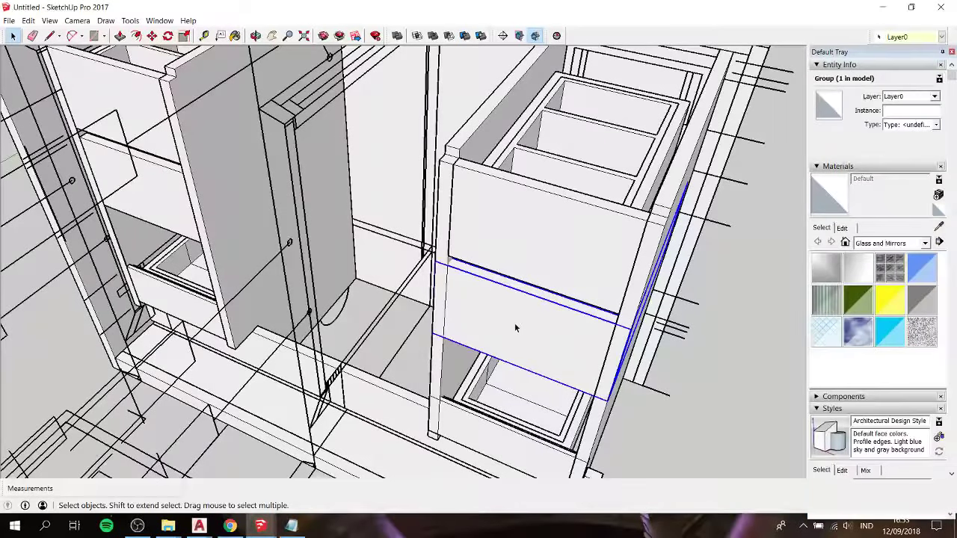
Step: Inside the drawer group, scale the middle drawer front to about 0.93 of its width
double_click(515, 327)
key(s)
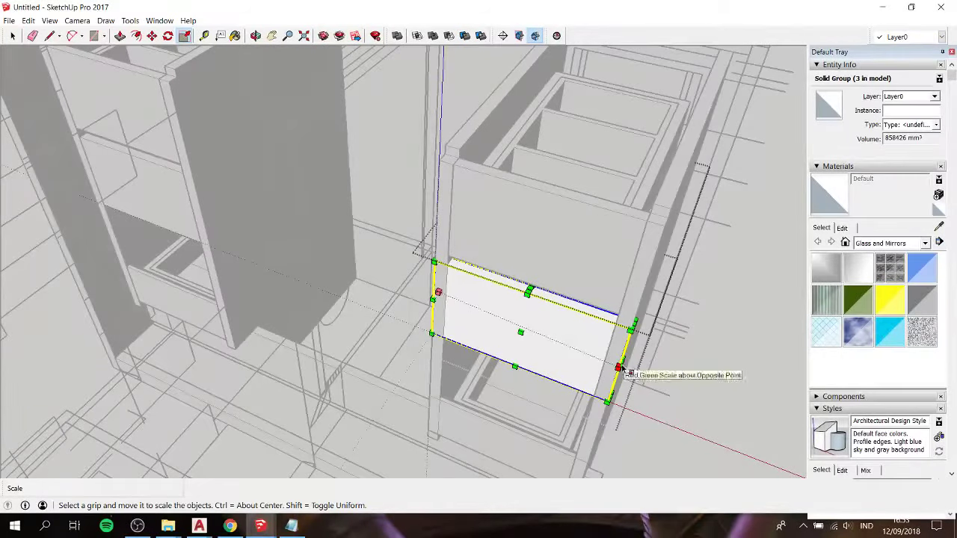
middle_drag(619, 369, 550, 345)
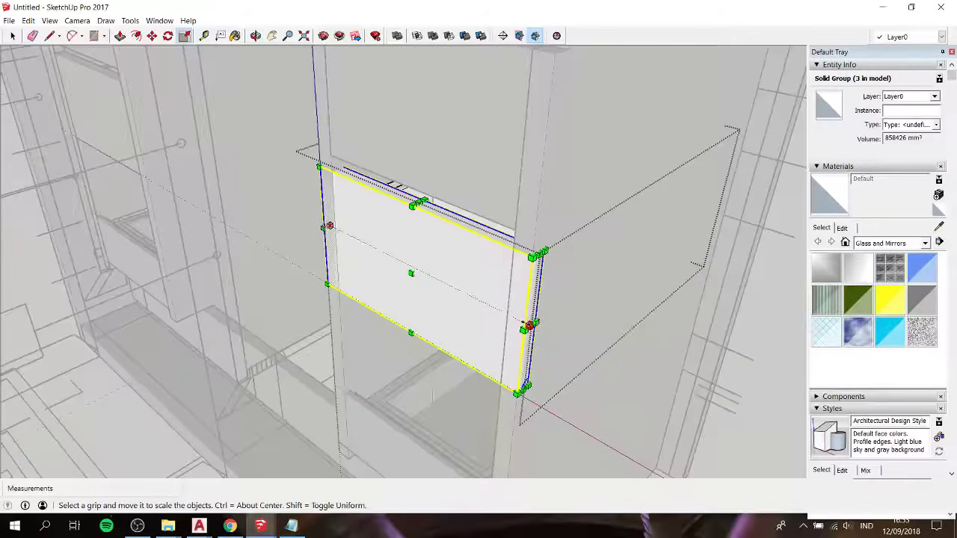
key(space)
key(s)
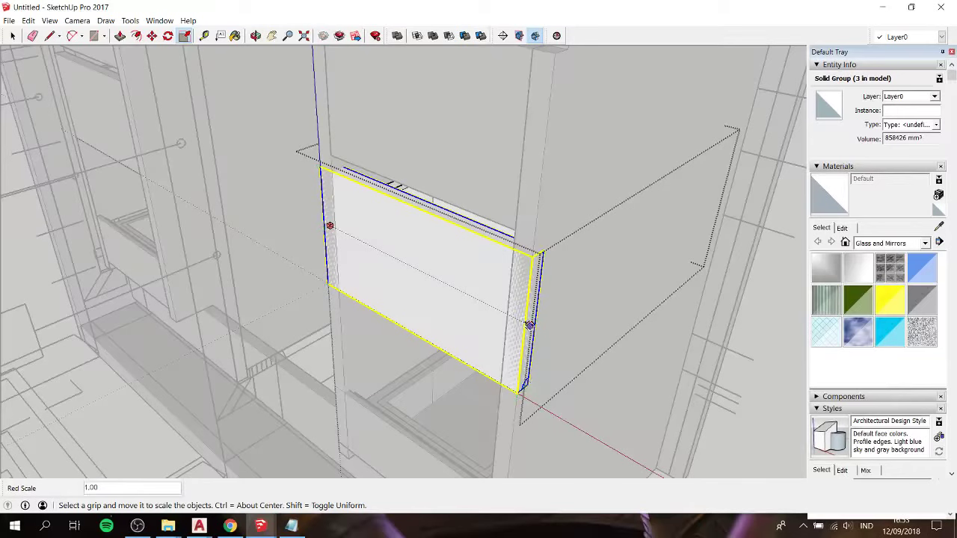
drag(529, 324, 515, 270)
middle_drag(394, 297, 552, 294)
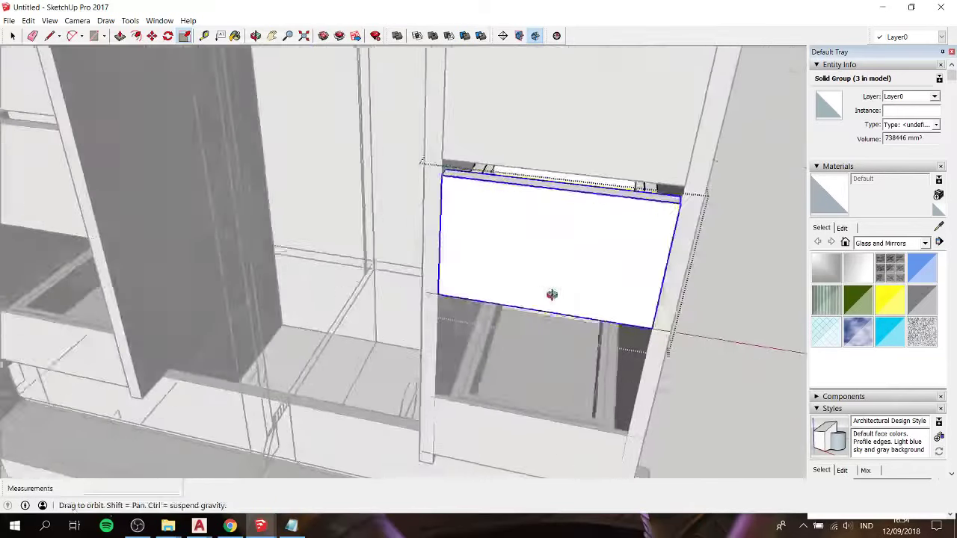
key(space)
Step: Narrow the bottom drawer's front panel to match, then exit the drawer group
middle_drag(533, 374, 534, 403)
click(534, 424)
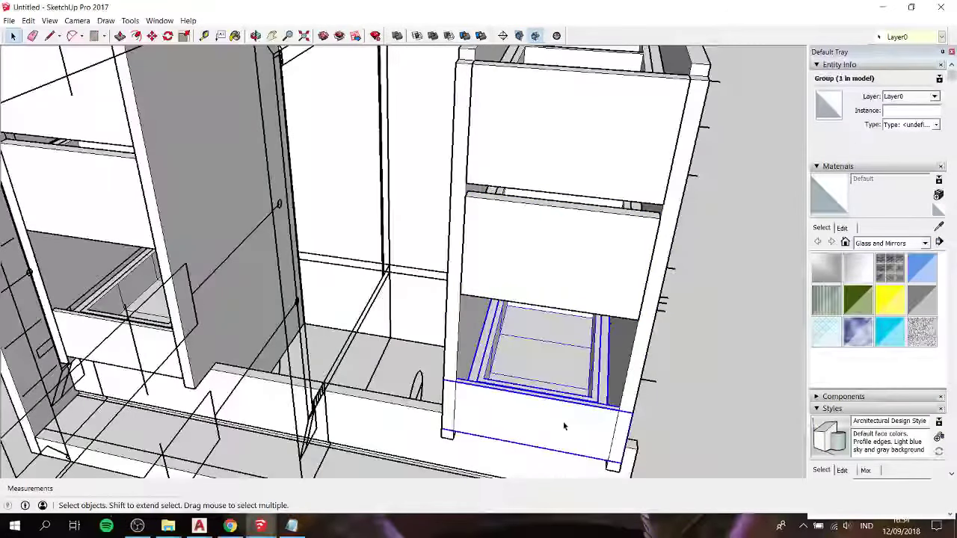
double_click(564, 426)
middle_drag(621, 434, 486, 415)
key(s)
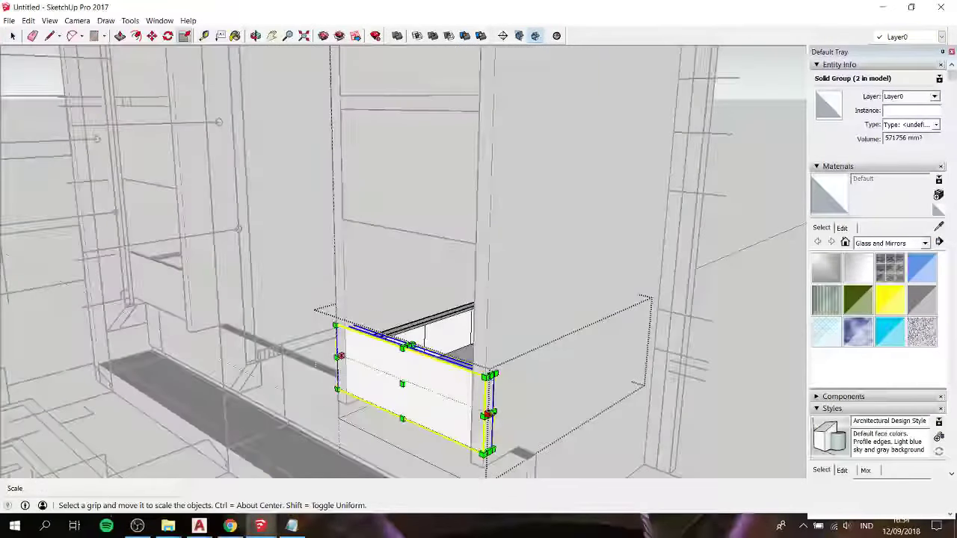
click(488, 413)
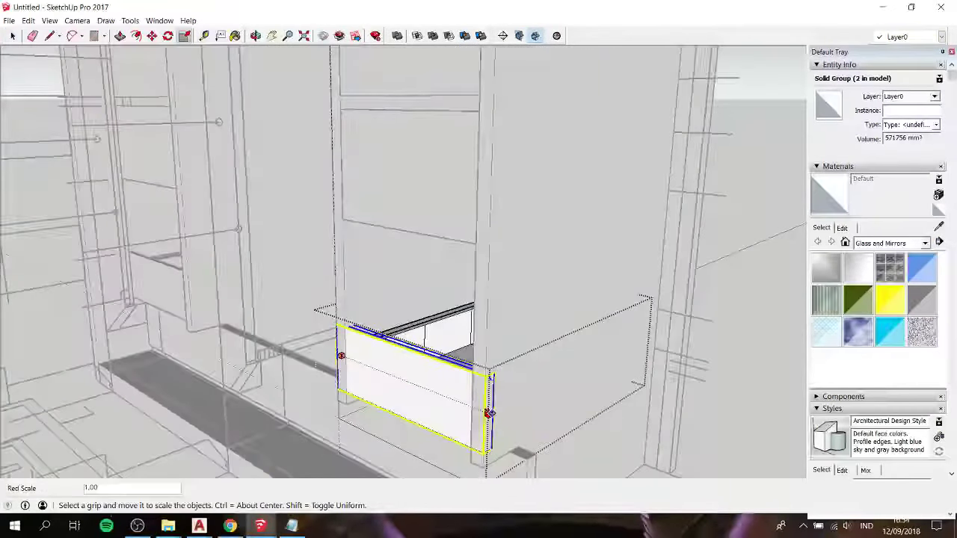
click(473, 389)
key(space)
click(396, 321)
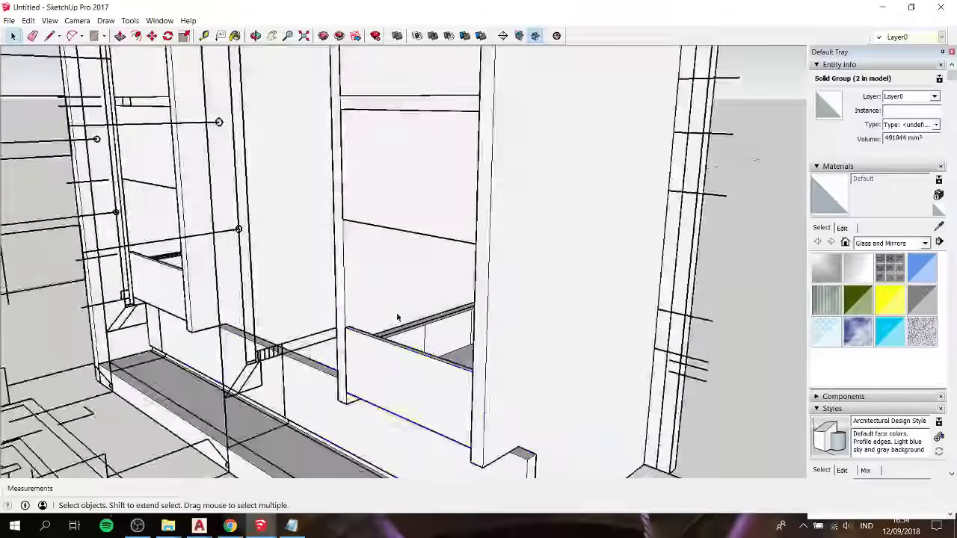
mouse_move(395, 320)
middle_down()
mouse_move(549, 327)
mouse_move(389, 228)
mouse_move(332, 119)
mouse_move(386, 126)
mouse_move(430, 261)
mouse_move(414, 239)
mouse_move(586, 217)
middle_up()
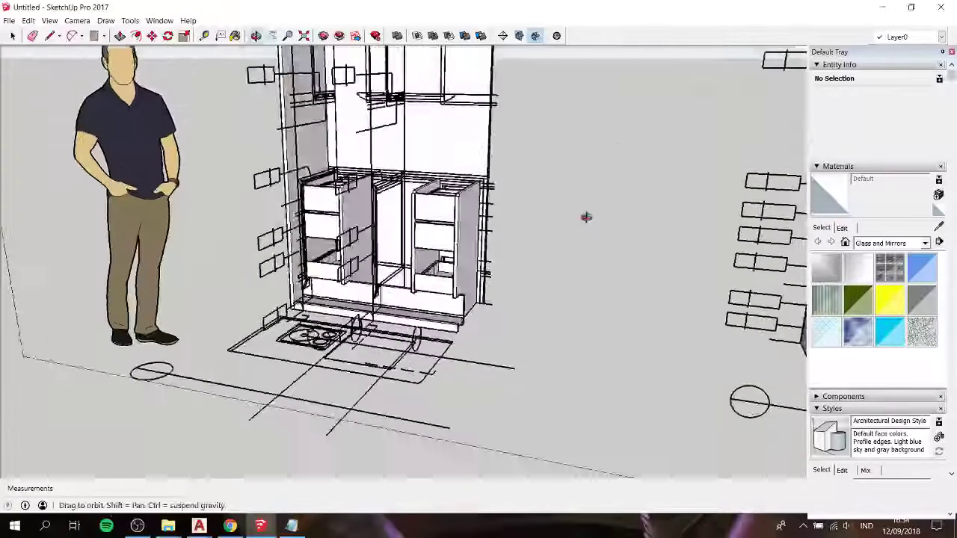
scroll(388, 280, up, 3)
scroll(389, 279, up, 3)
scroll(454, 255, up, 2)
Step: Hide the selected drawer cabinets and view the cabinet wall head-on
scroll(369, 277, up, 3)
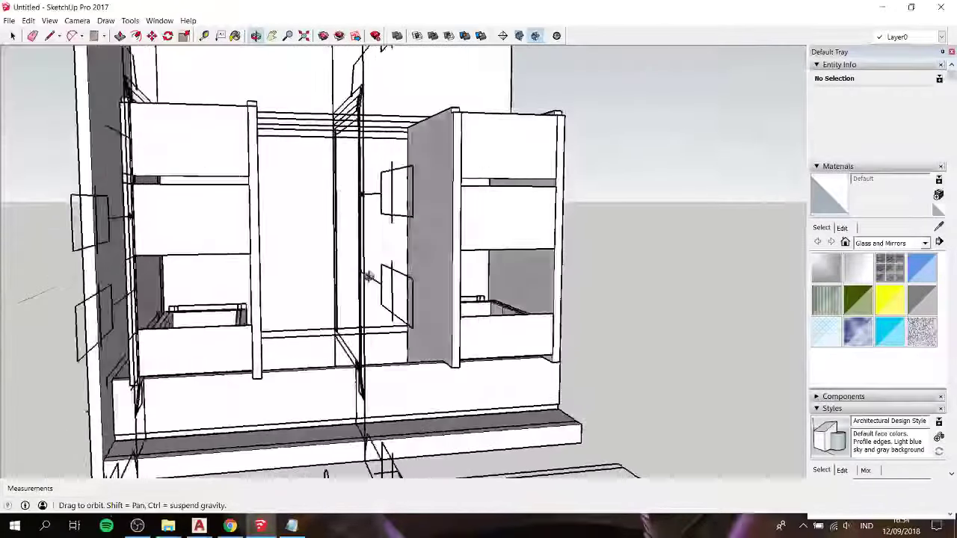
scroll(369, 277, down, 3)
scroll(368, 277, down, 3)
key(space)
click(419, 337)
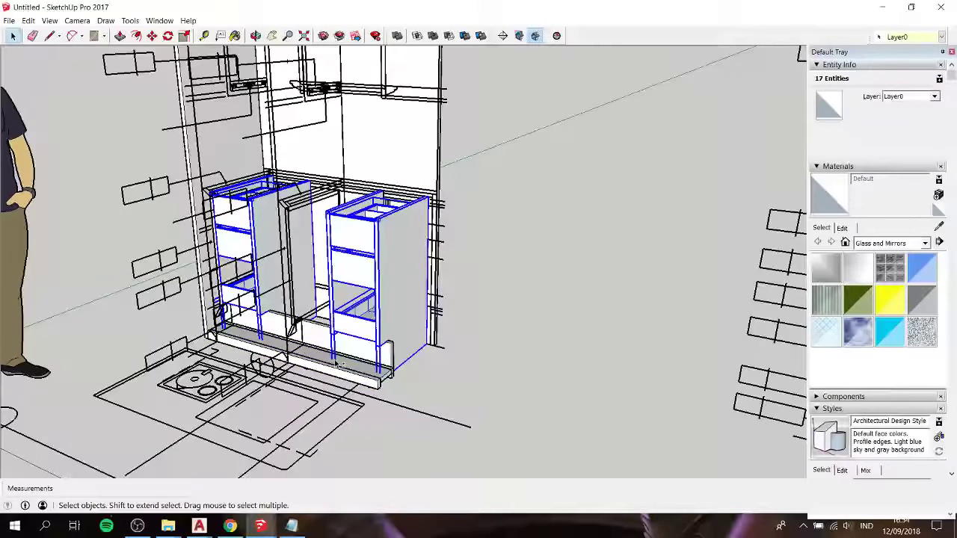
right_click(402, 256)
click(423, 287)
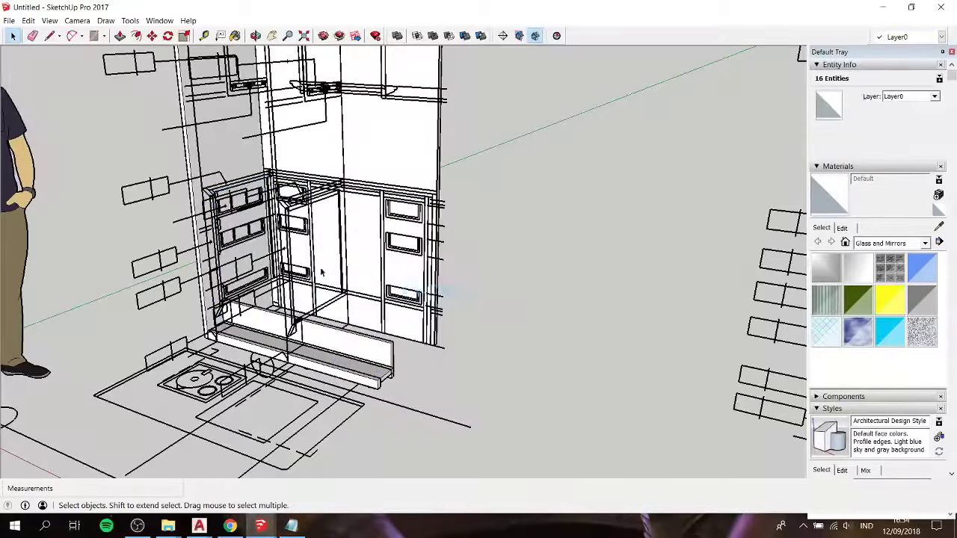
scroll(312, 291, up, 5)
mouse_move(313, 291)
middle_down()
mouse_move(456, 274)
mouse_move(341, 323)
middle_up()
Step: Extrude the base rectangle into a slab about 258mm deep and make it a group
scroll(69, 393, up, 3)
scroll(69, 393, up, 2)
key(r)
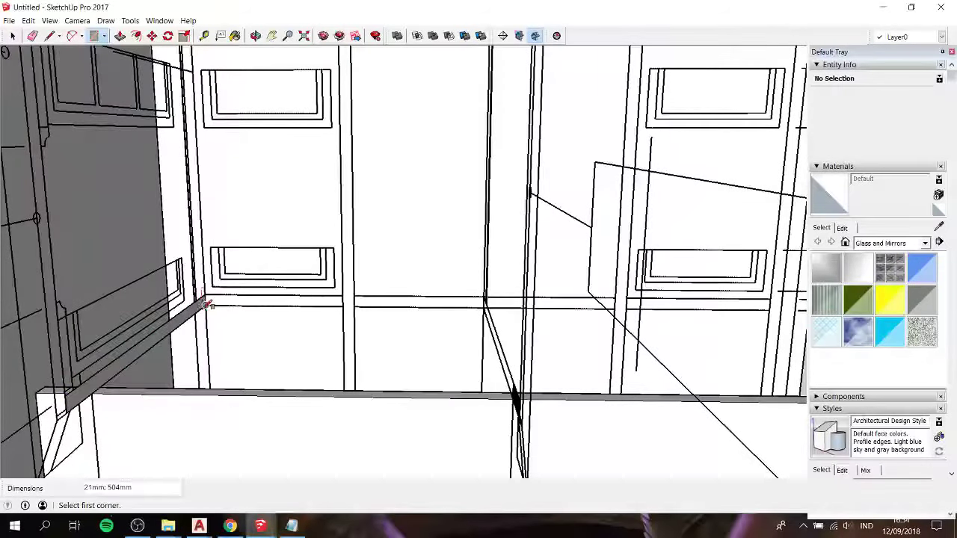
key(space)
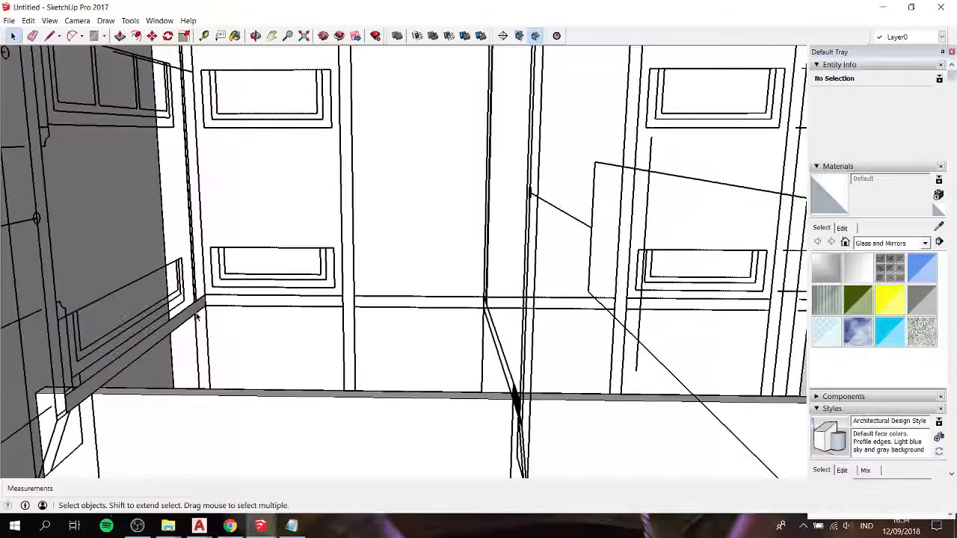
drag(187, 320, 343, 293)
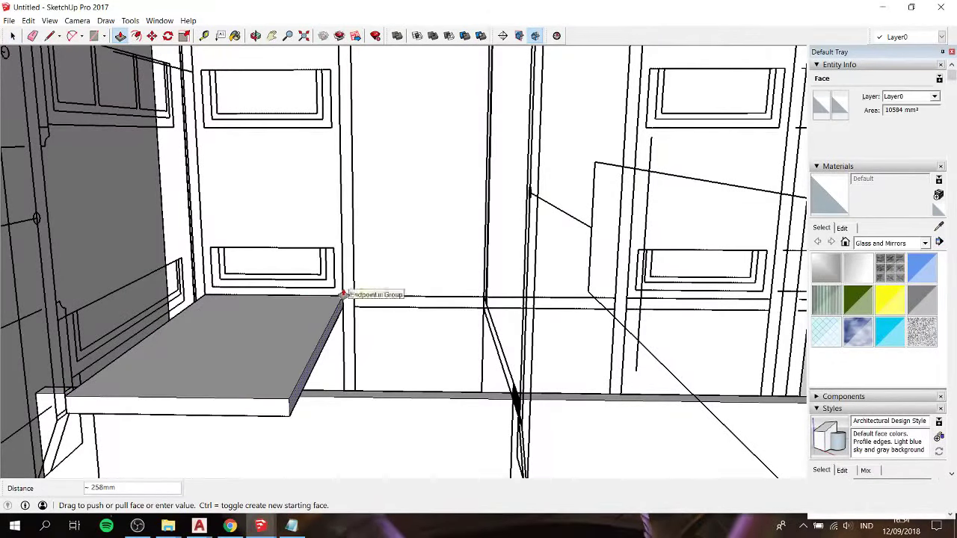
key(space)
triple_click(271, 325)
right_click(271, 325)
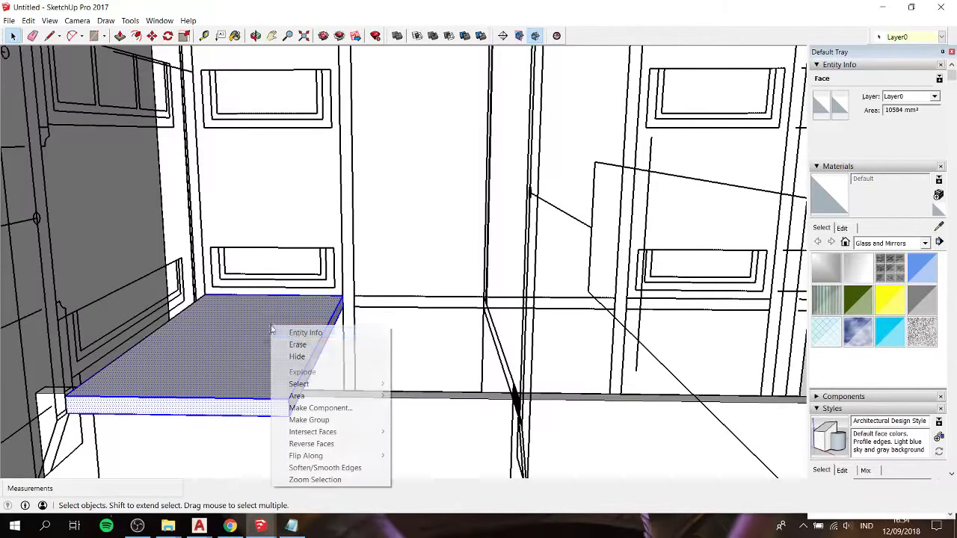
click(334, 416)
Step: Copy the slab group twice into the neighbouring bays
key(m)
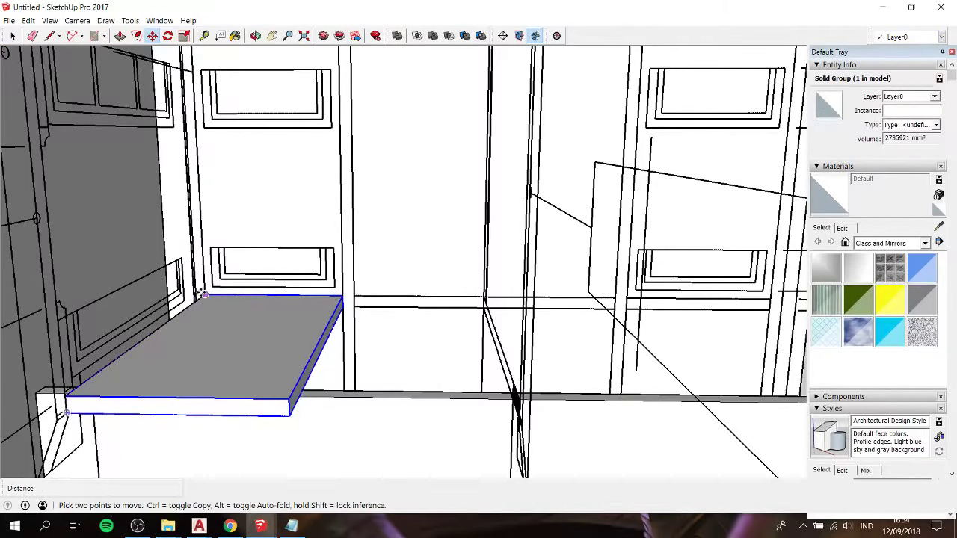
ctrl+click(203, 294)
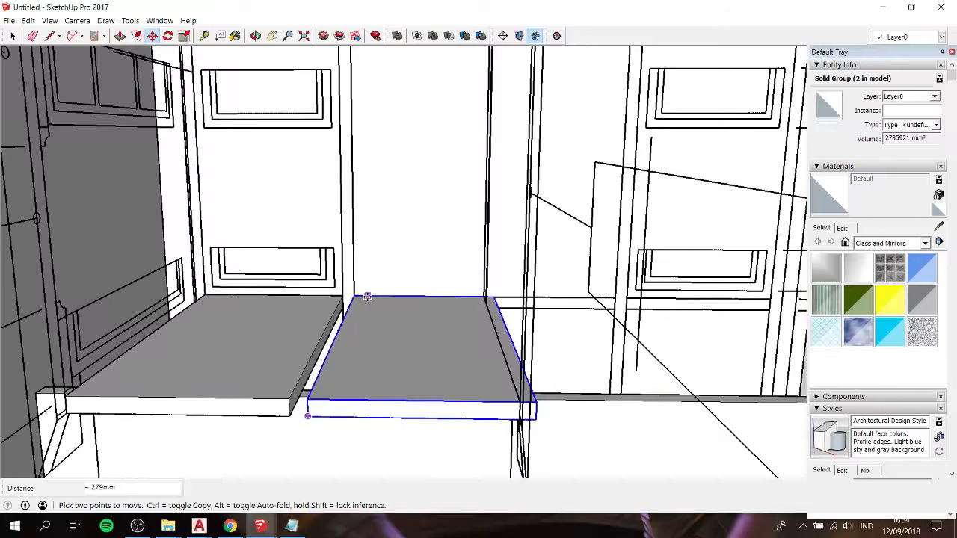
ctrl+click(358, 297)
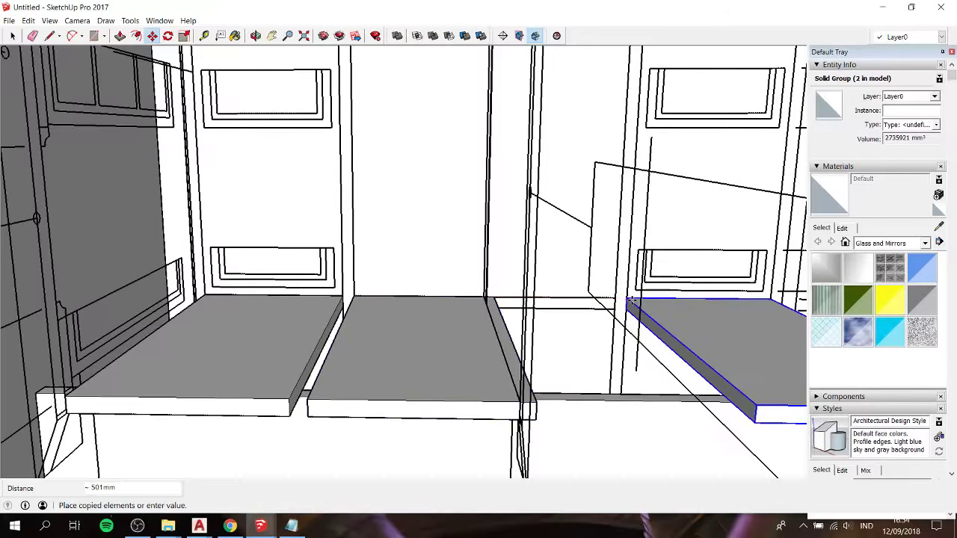
click(455, 328)
key(space)
Step: Scale the middle slab to the right to double its width
click(468, 348)
middle_drag(469, 349, 349, 353)
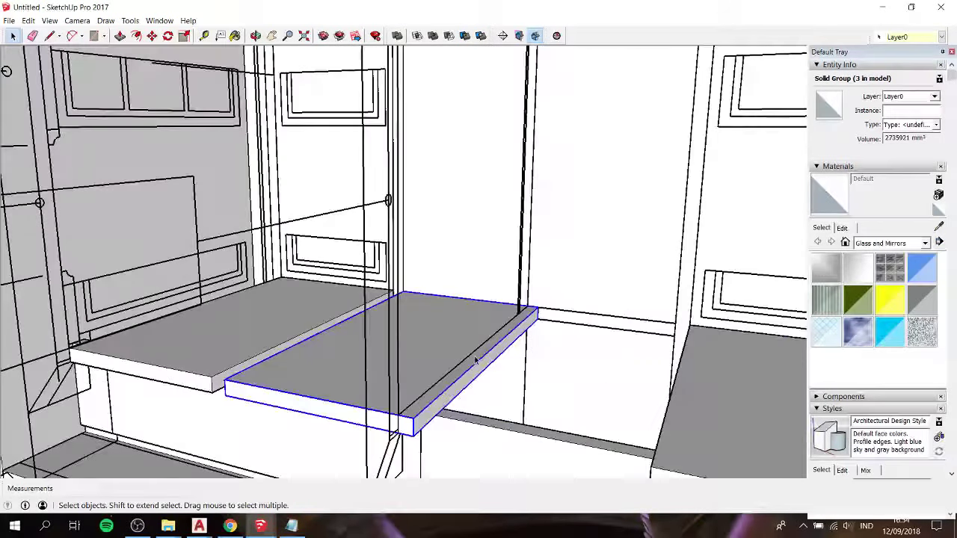
key(s)
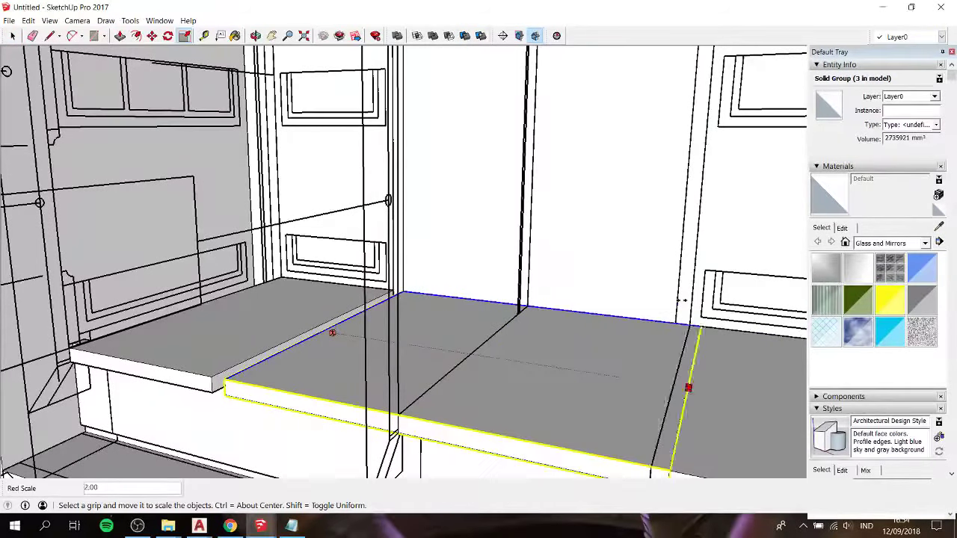
drag(490, 357, 643, 392)
key(space)
scroll(578, 284, down, 5)
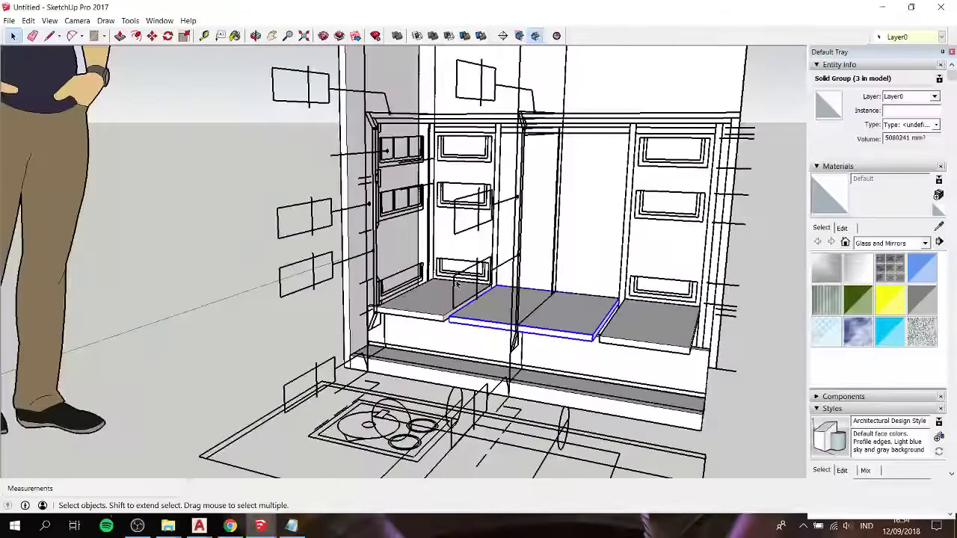
click(49, 21)
mouse_move(28, 20)
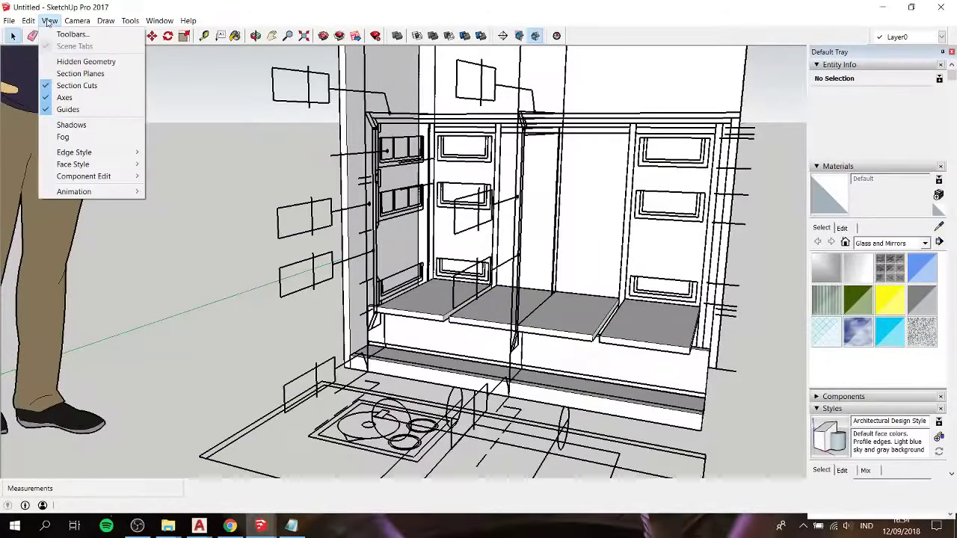
mouse_move(48, 176)
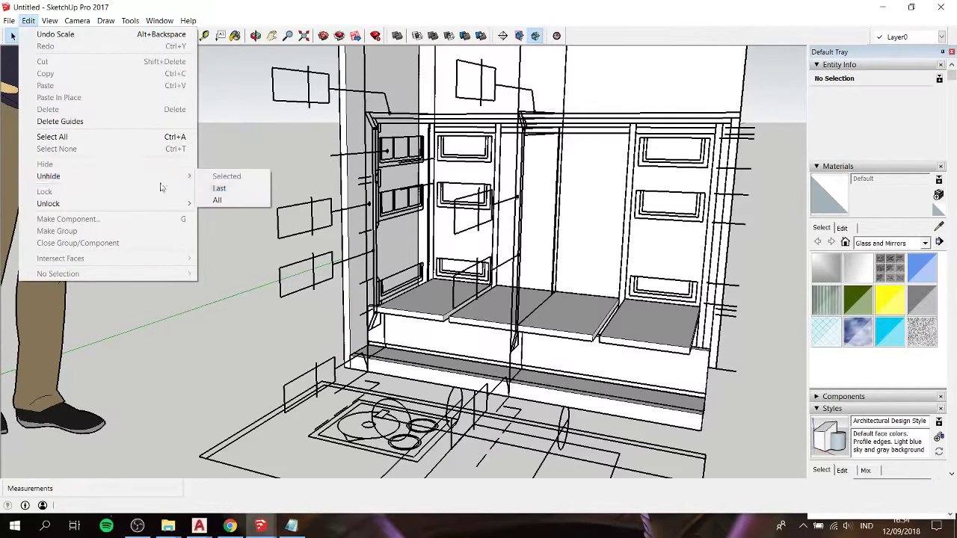
Step: Unhide the last hidden parts so both drawer cabinets reappear over the floor boards, then inspect the drawers
click(216, 188)
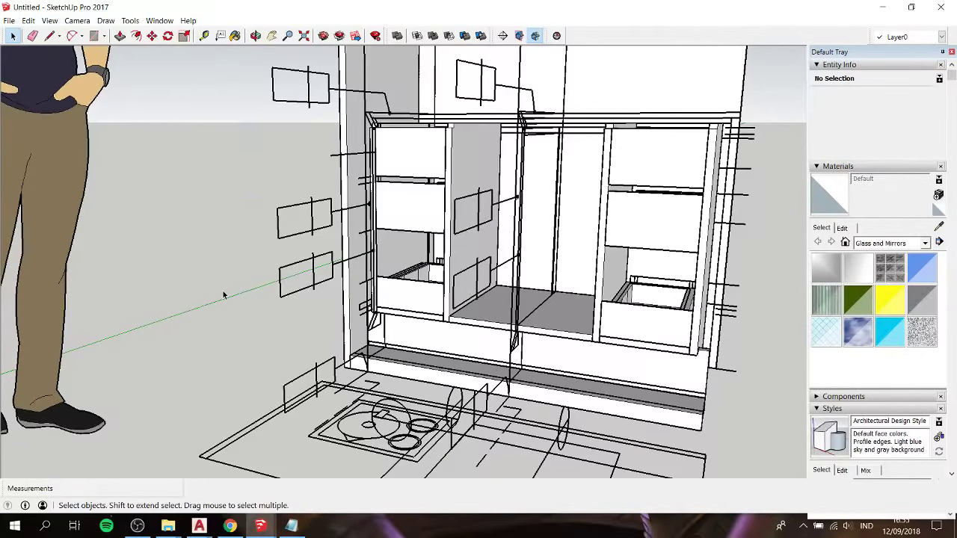
middle_drag(223, 295, 639, 351)
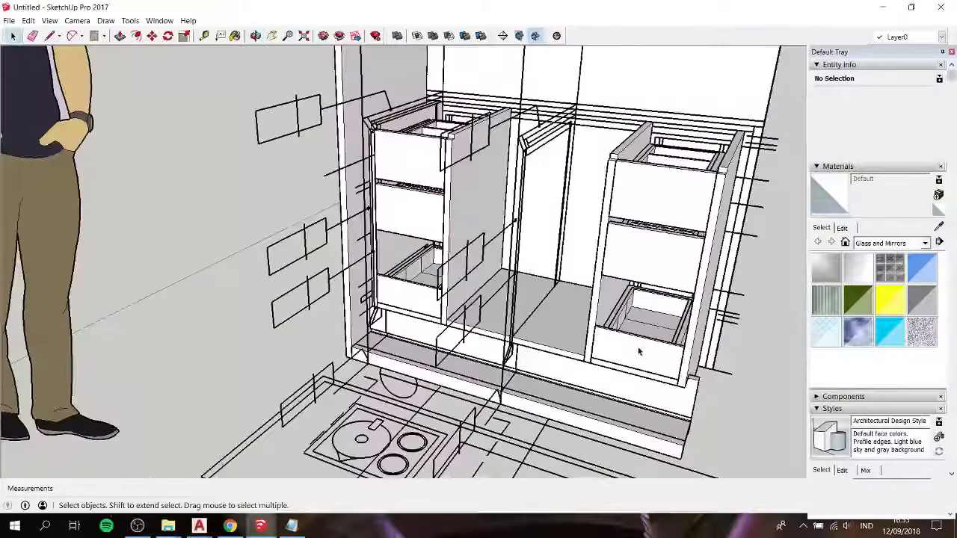
scroll(639, 351, up, 10)
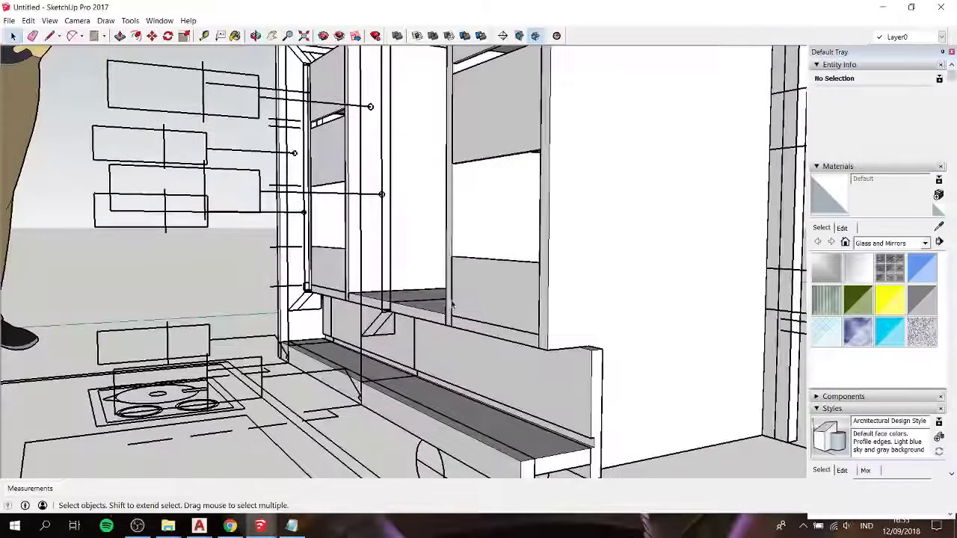
click(492, 306)
scroll(508, 326, up, 2)
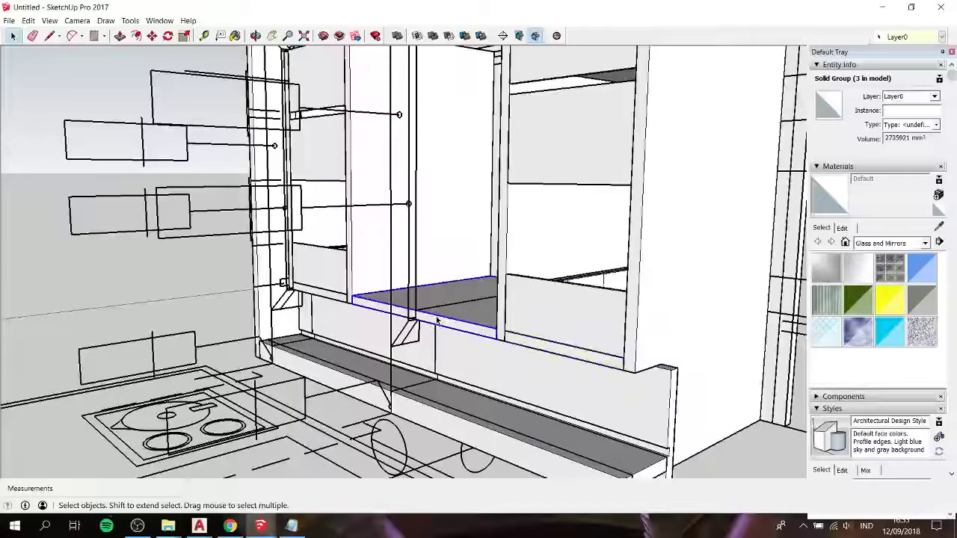
scroll(438, 320, down, 3)
scroll(449, 322, down, 4)
shift+middle_drag(591, 345, 595, 347)
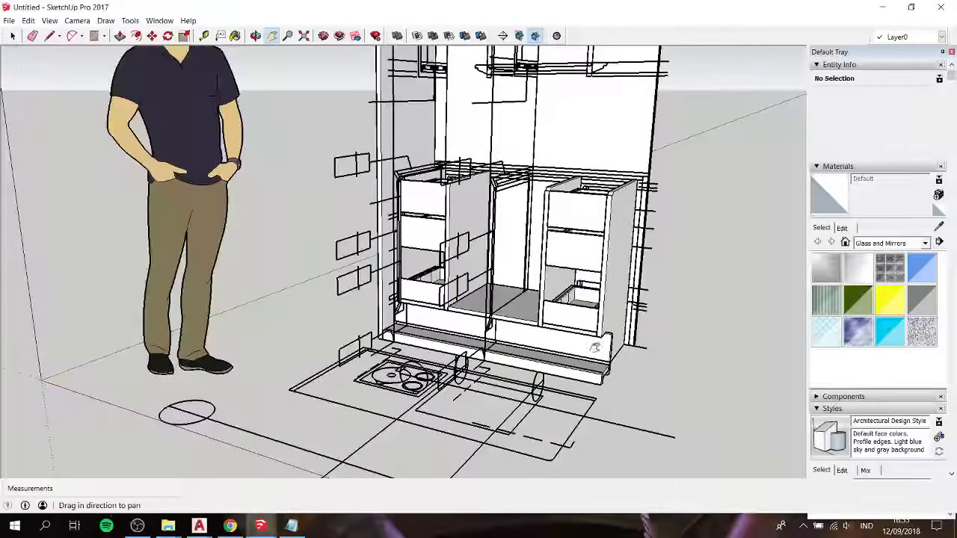
scroll(594, 347, up, 3)
scroll(466, 342, up, 3)
mouse_move(465, 342)
middle_down()
mouse_move(466, 299)
mouse_move(518, 369)
middle_up()
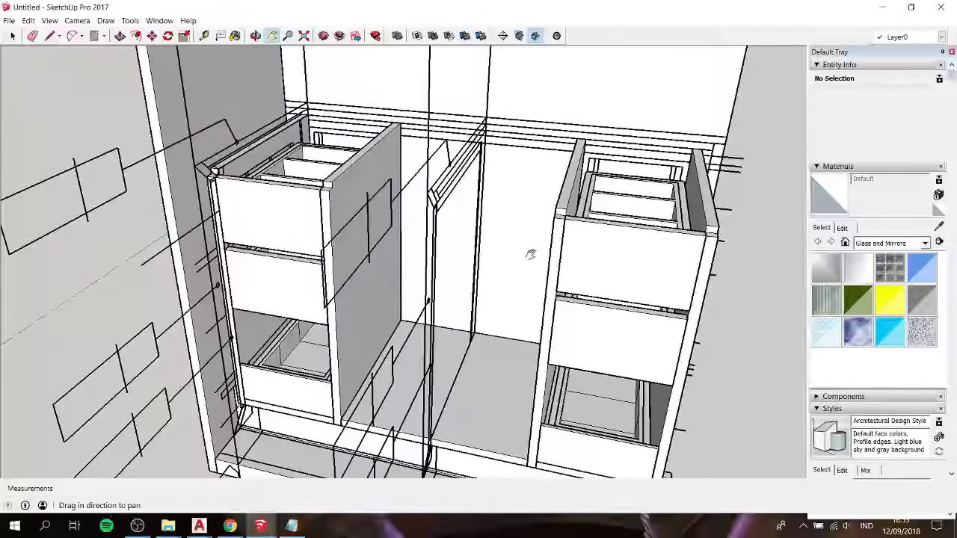
mouse_move(530, 255)
middle_down()
mouse_move(277, 257)
mouse_move(439, 316)
mouse_move(468, 306)
mouse_move(479, 276)
mouse_move(445, 227)
mouse_move(412, 214)
mouse_move(377, 277)
mouse_move(483, 284)
mouse_move(229, 511)
middle_up()
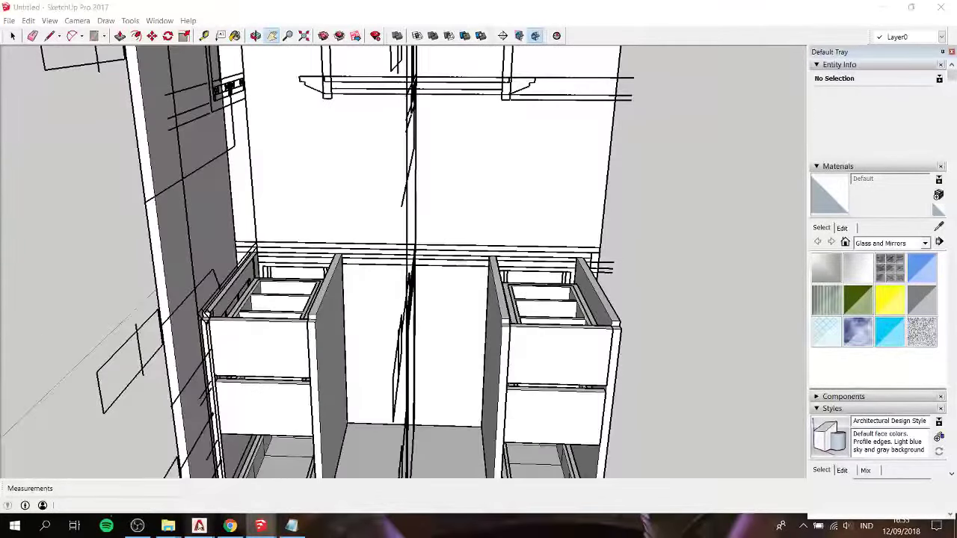
mouse_move(199, 527)
click(692, 427)
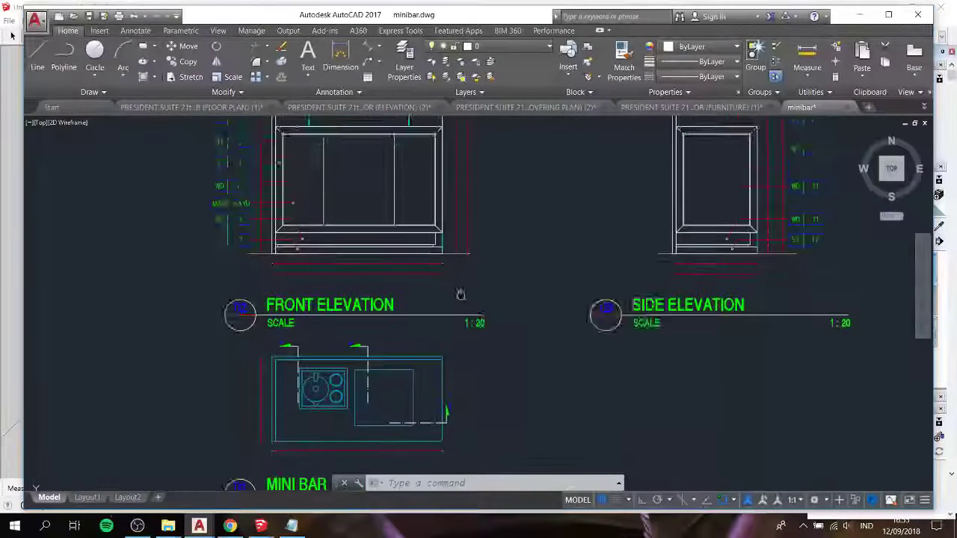
mouse_move(460, 294)
middle_down()
mouse_move(453, 272)
mouse_move(427, 284)
mouse_move(353, 222)
middle_up()
scroll(286, 343, up, 2)
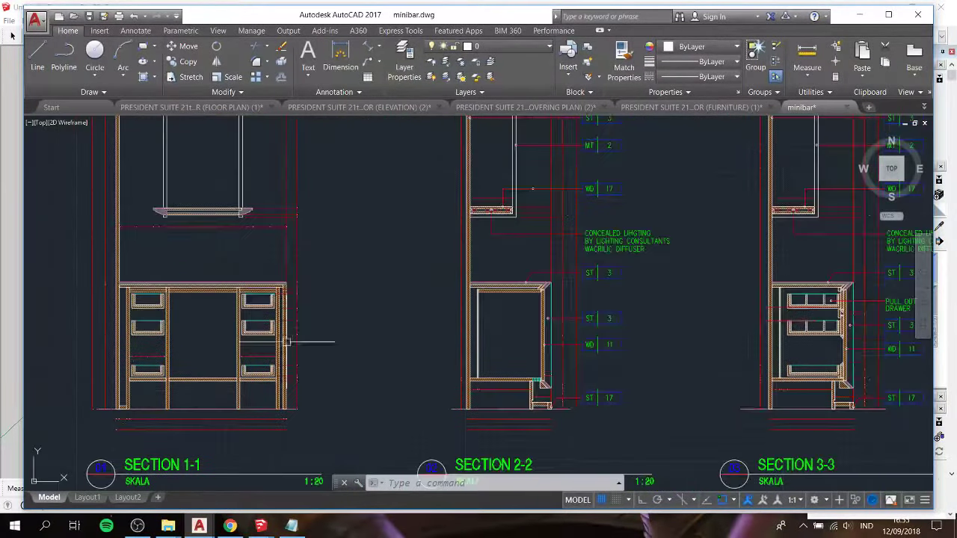
scroll(287, 343, up, 3)
scroll(203, 331, down, 1)
middle_drag(202, 389, 355, 277)
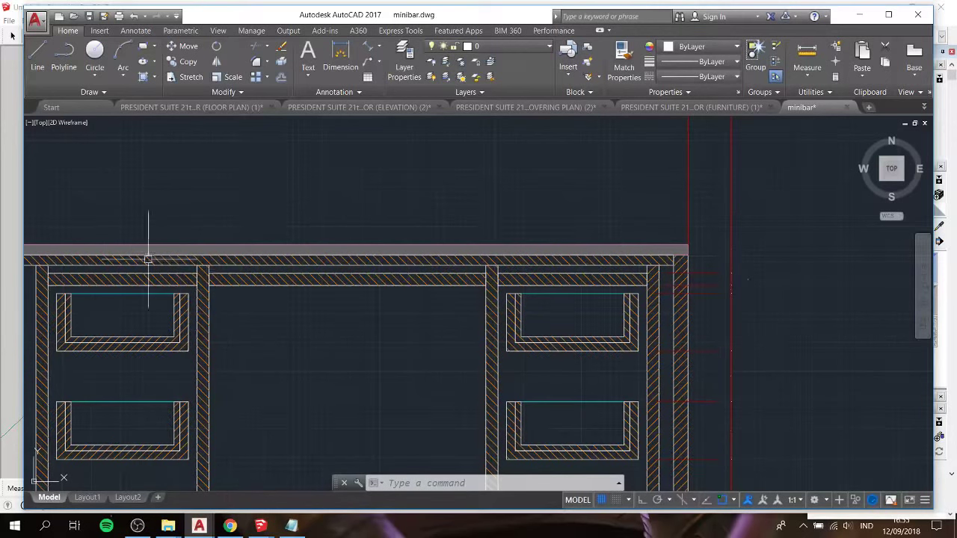
scroll(595, 276, down, 5)
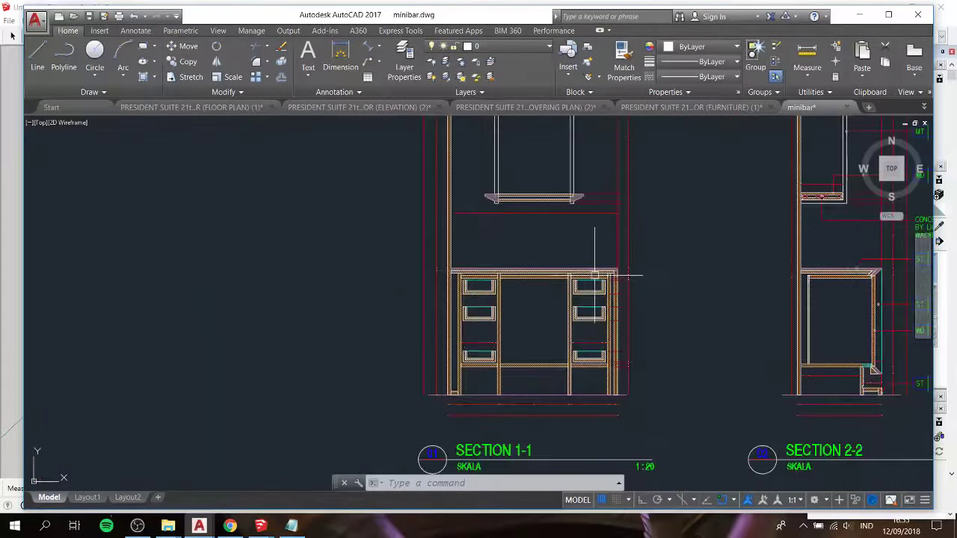
scroll(594, 276, down, 4)
scroll(658, 288, up, 6)
middle_drag(658, 288, 455, 281)
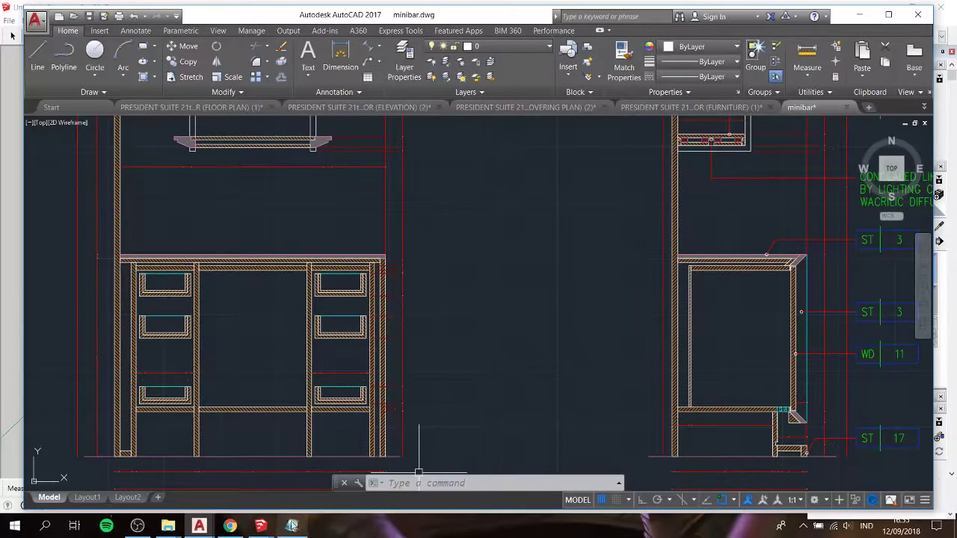
mouse_move(291, 526)
click(318, 471)
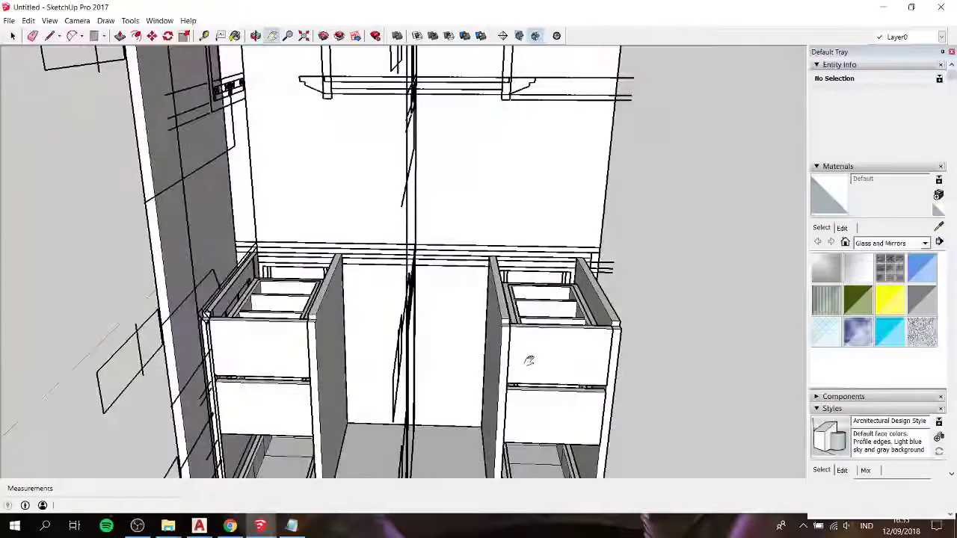
Step: Select the small filler panel beside the top drawer at the wall corner
drag(528, 361, 419, 278)
scroll(415, 275, up, 3)
scroll(415, 275, up, 3)
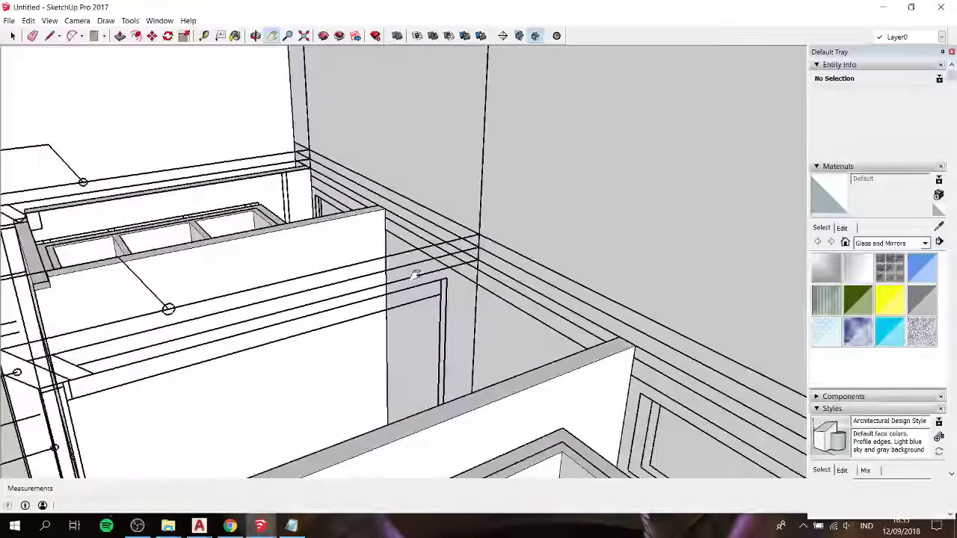
mouse_move(415, 276)
middle_down()
mouse_move(399, 362)
mouse_move(374, 406)
middle_up()
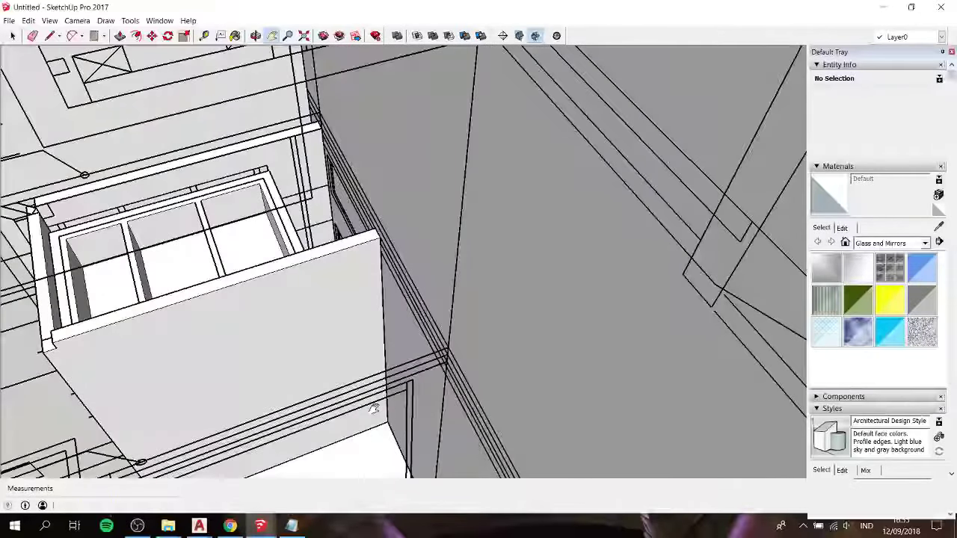
middle_drag(349, 254, 332, 331)
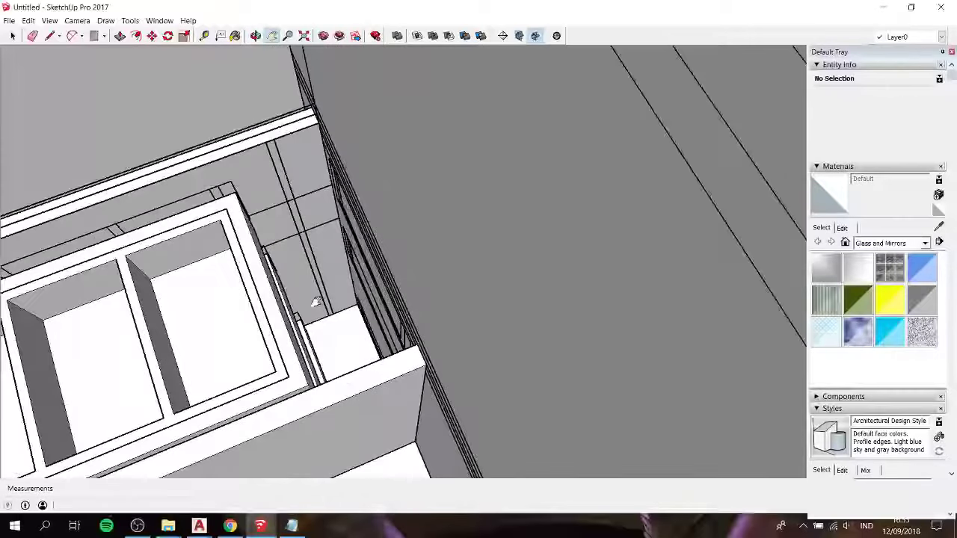
click(332, 332)
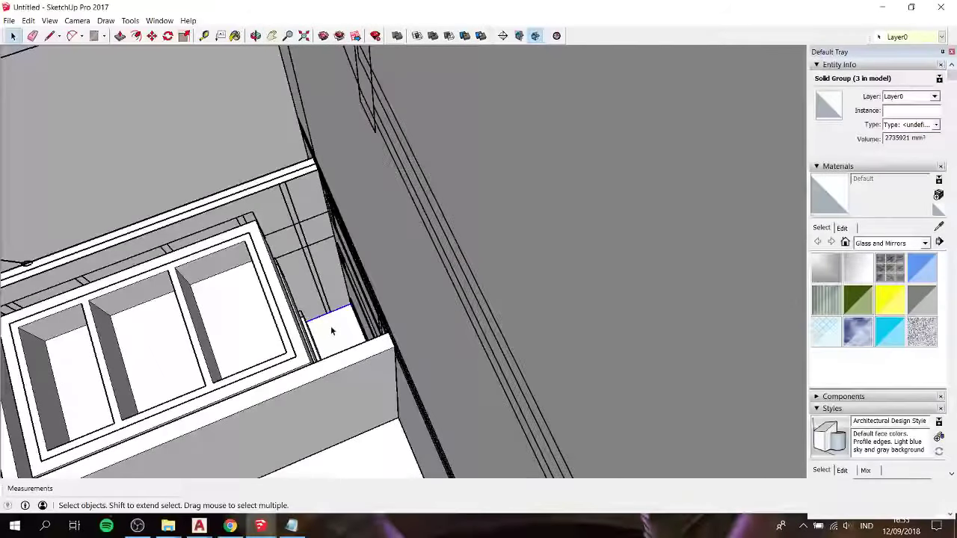
middle_drag(338, 328, 410, 371)
Step: Scale the filler panel along its length to 0.81
key(s)
scroll(398, 369, up, 2)
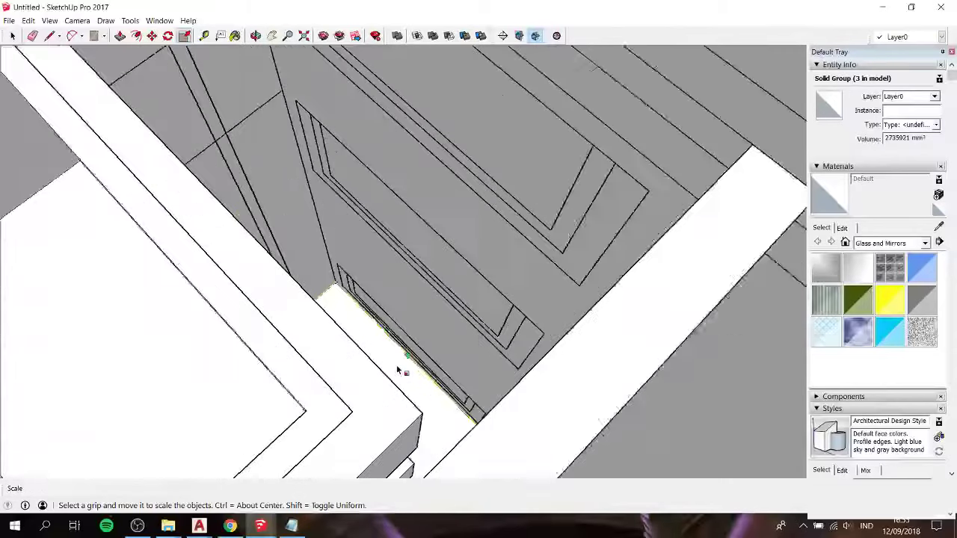
scroll(407, 362, up, 3)
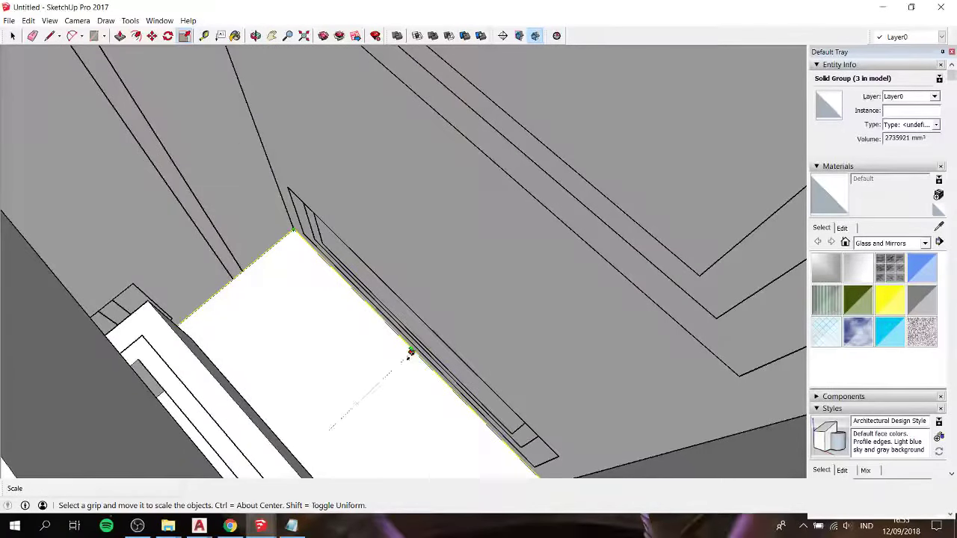
mouse_move(410, 353)
mouse_down()
mouse_move(167, 295)
mouse_move(265, 272)
mouse_up()
key(space)
scroll(234, 254, up, 5)
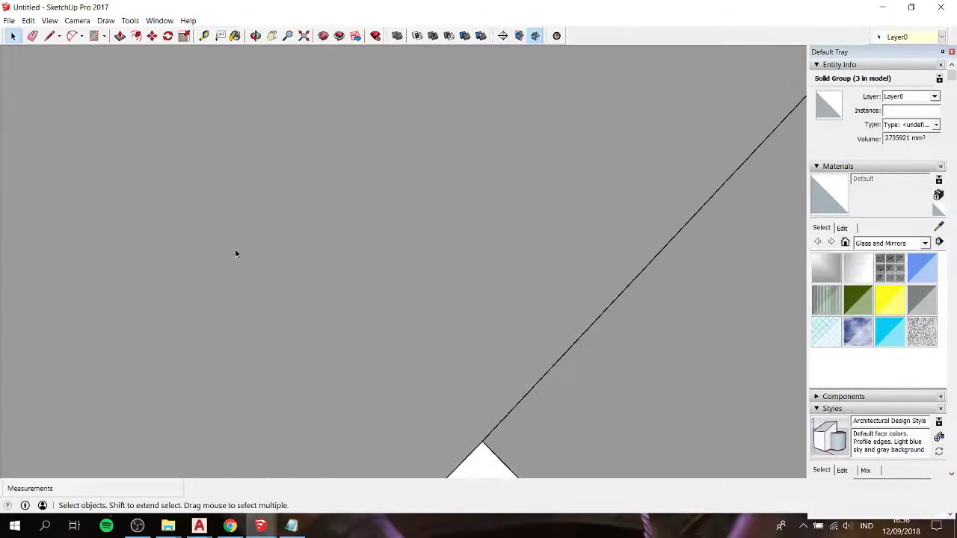
scroll(235, 249, up, 1)
scroll(235, 249, down, 5)
scroll(234, 249, down, 3)
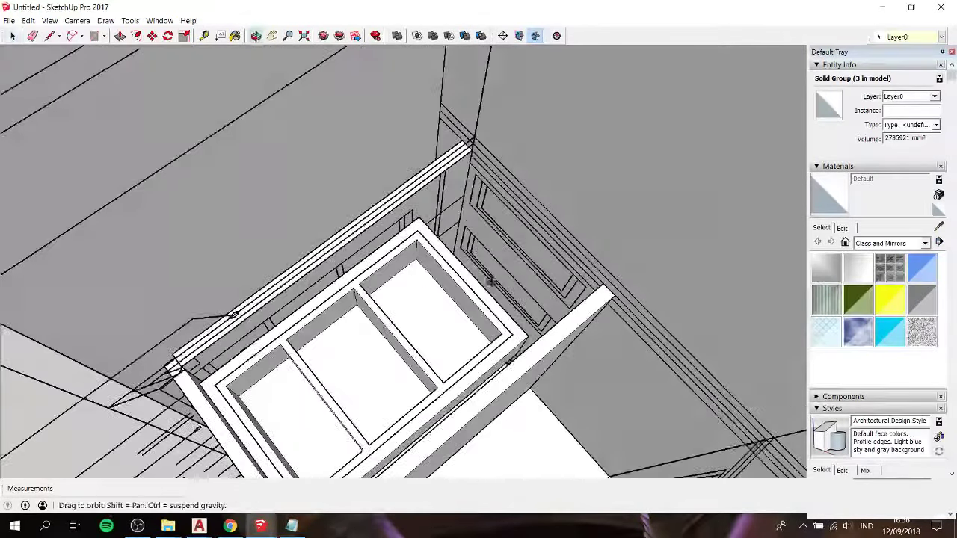
middle_drag(389, 217, 417, 207)
key(r)
scroll(415, 207, up, 2)
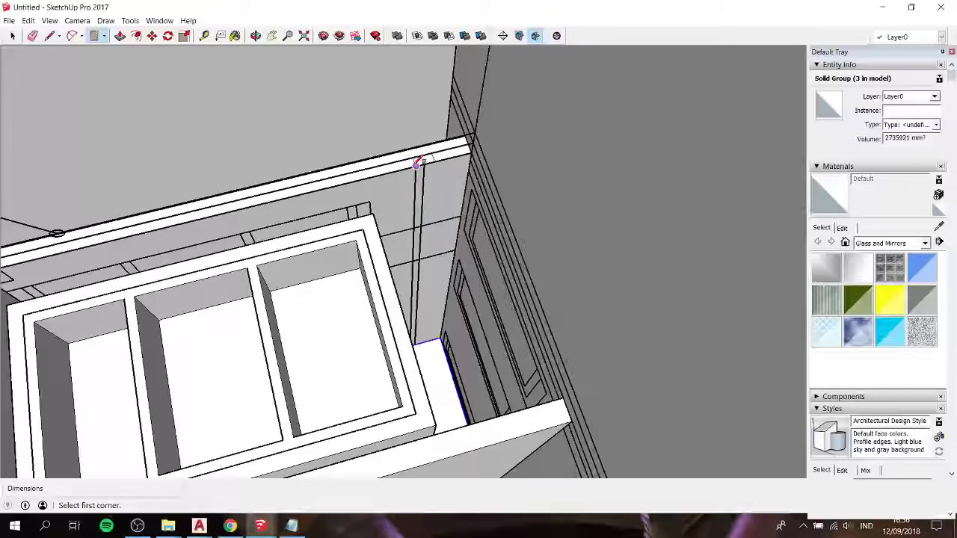
Step: Draw a thin rectangle from the rail to the panel and extrude it into a side panel
middle_drag(423, 256, 401, 345)
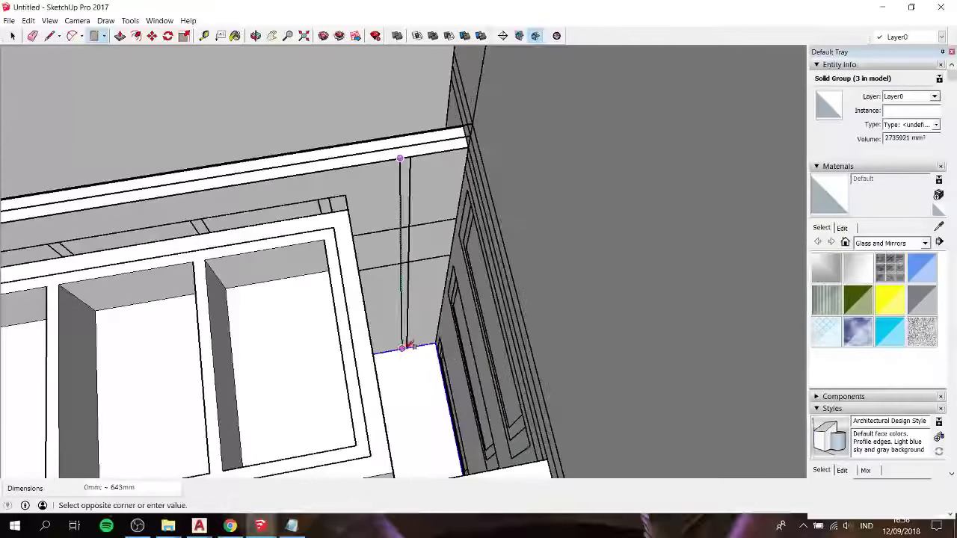
key(space)
key(p)
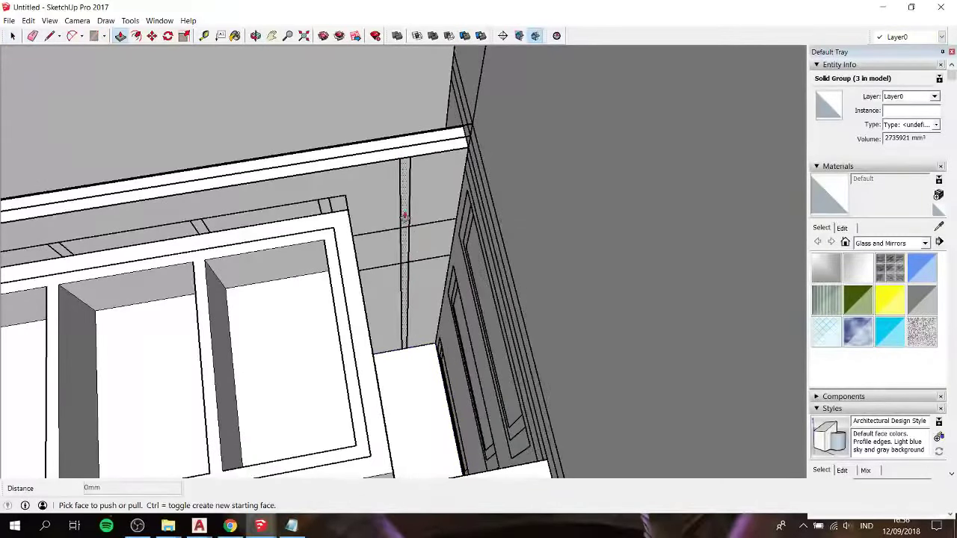
click(396, 198)
scroll(394, 196, down, 3)
middle_drag(394, 196, 409, 334)
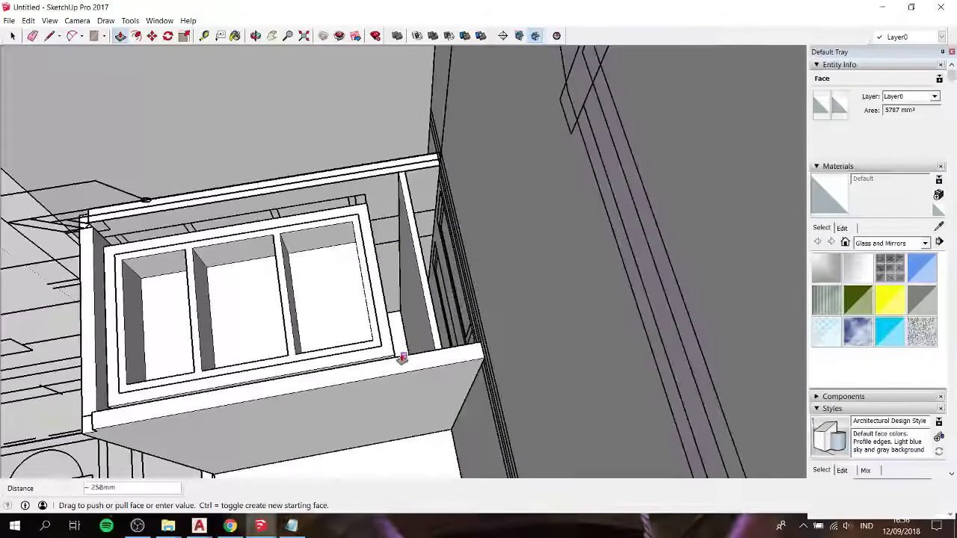
Step: Select all of the new side panel's geometry and make it a group
click(402, 359)
key(space)
triple_click(415, 299)
right_click(419, 301)
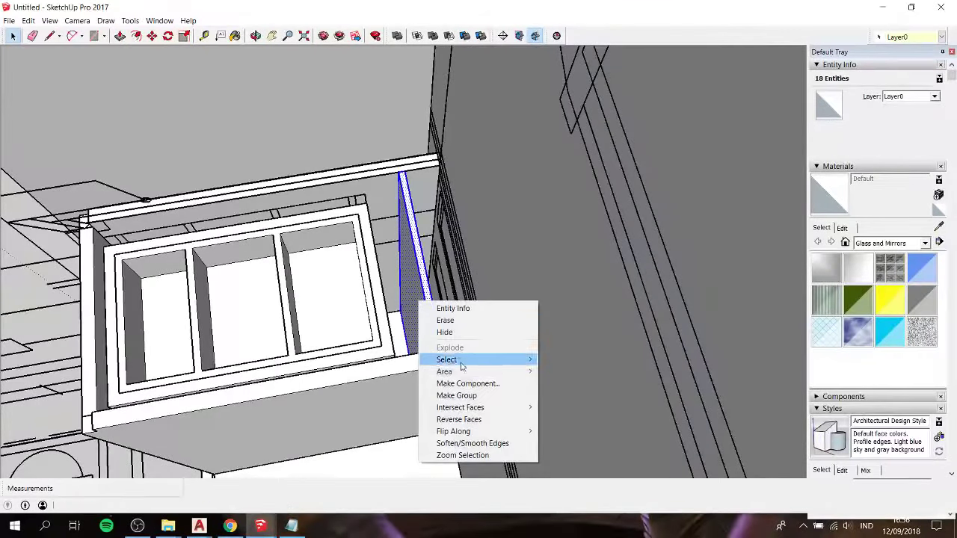
click(463, 396)
scroll(456, 352, up, 2)
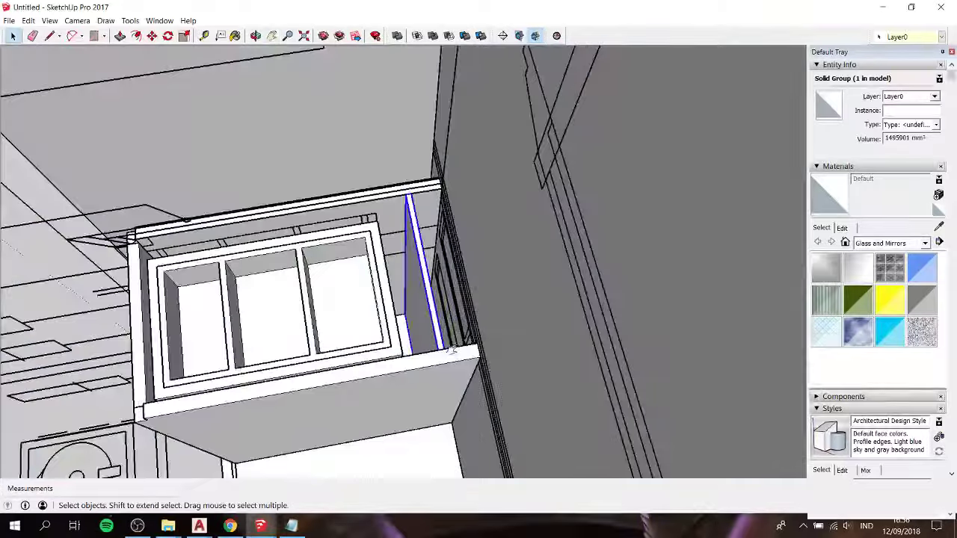
middle_drag(452, 350, 502, 120)
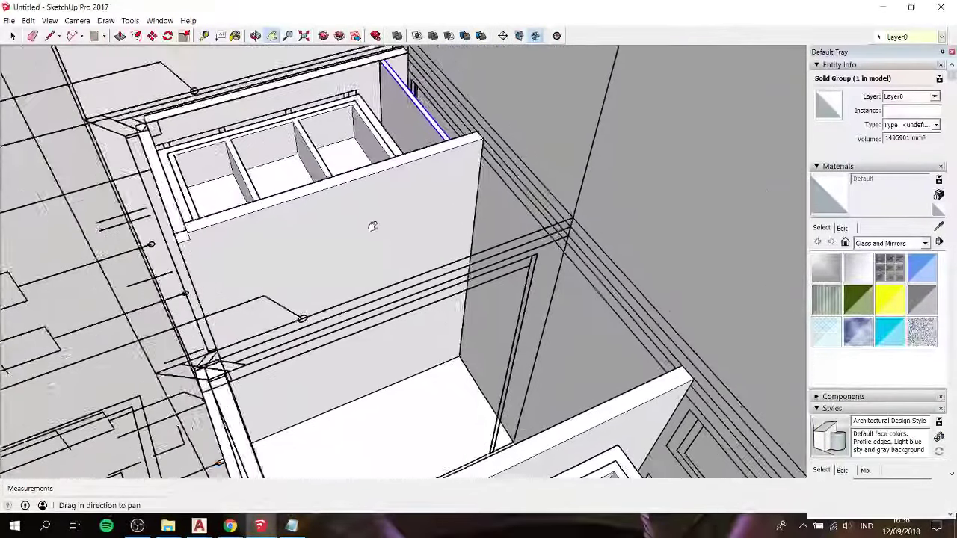
mouse_move(473, 117)
middle_down()
mouse_move(367, 233)
mouse_move(468, 189)
mouse_move(498, 139)
mouse_move(505, 157)
middle_up()
Step: Scale the floor base group along green to 0.73 of its depth
click(511, 397)
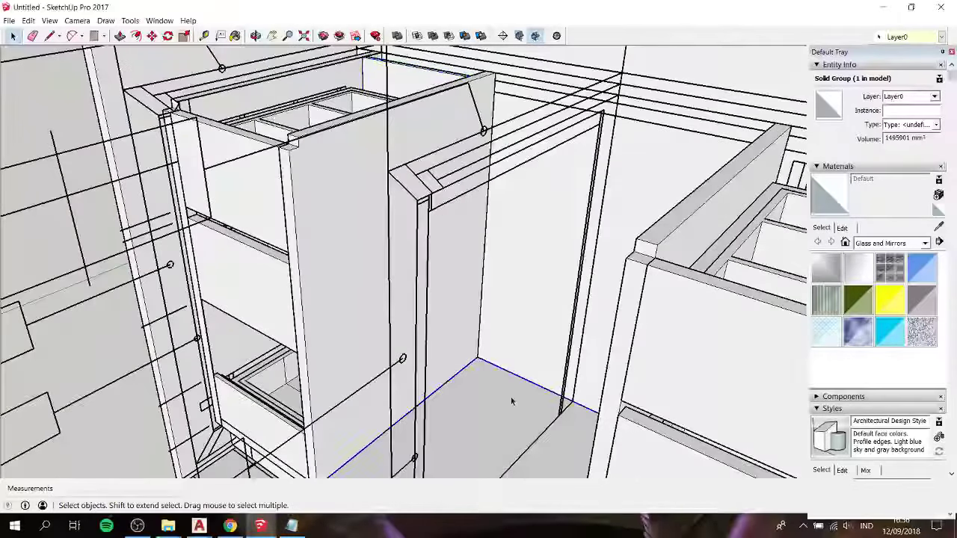
key(s)
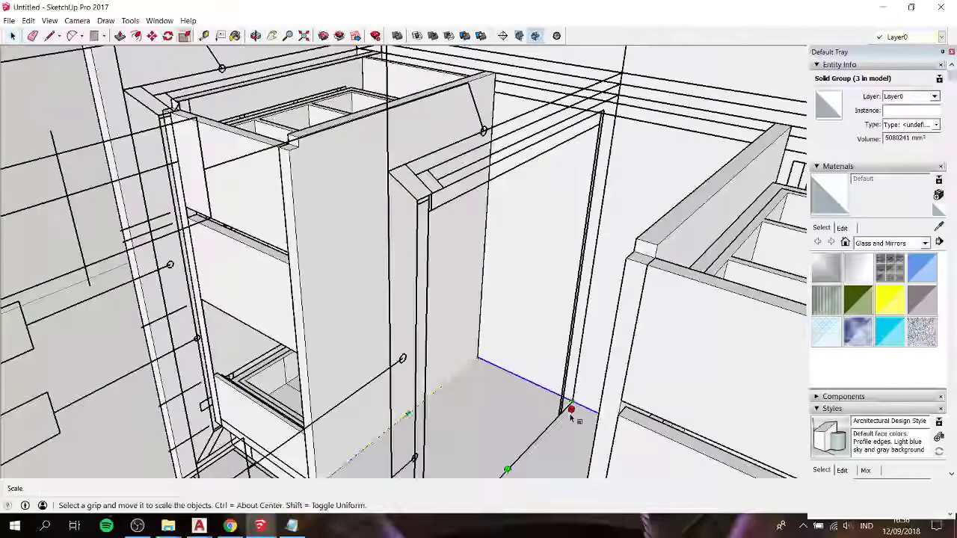
drag(571, 405, 522, 430)
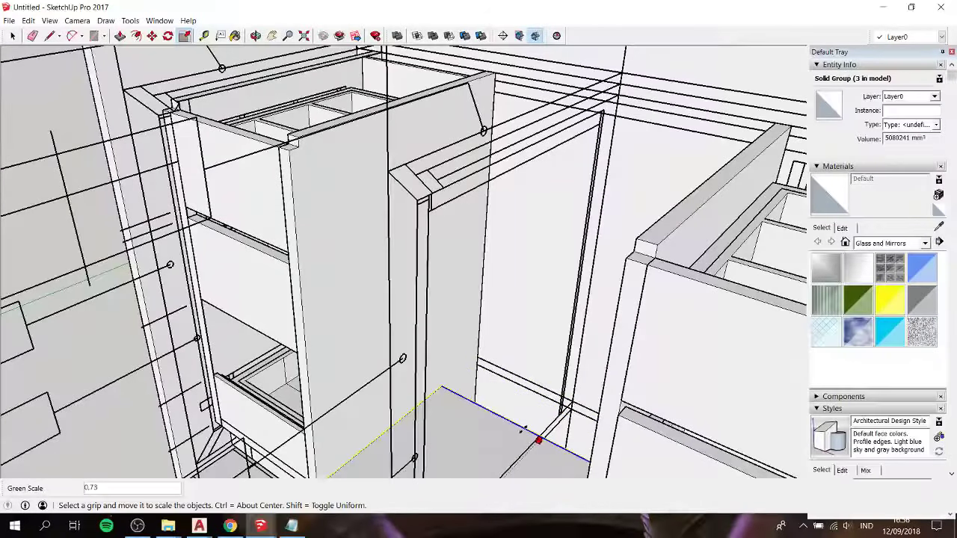
mouse_move(523, 430)
middle_down()
mouse_move(531, 415)
mouse_move(492, 337)
mouse_move(511, 338)
mouse_move(483, 376)
middle_up()
scroll(532, 411, up, 5)
key(space)
scroll(510, 338, down, 3)
scroll(510, 337, down, 3)
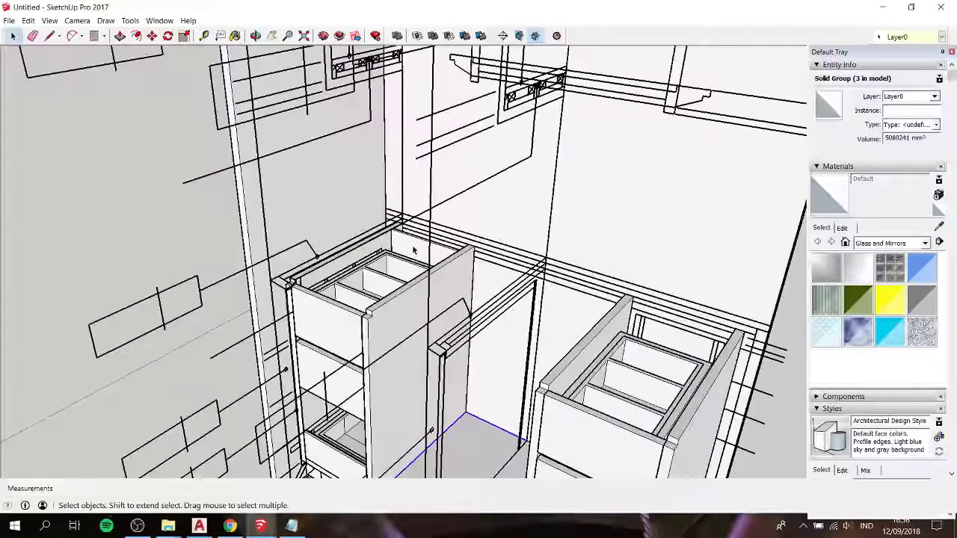
Step: Copy the side panel with Move+Ctrl and scale the copy 1.86 along red to fill the gap
key(m)
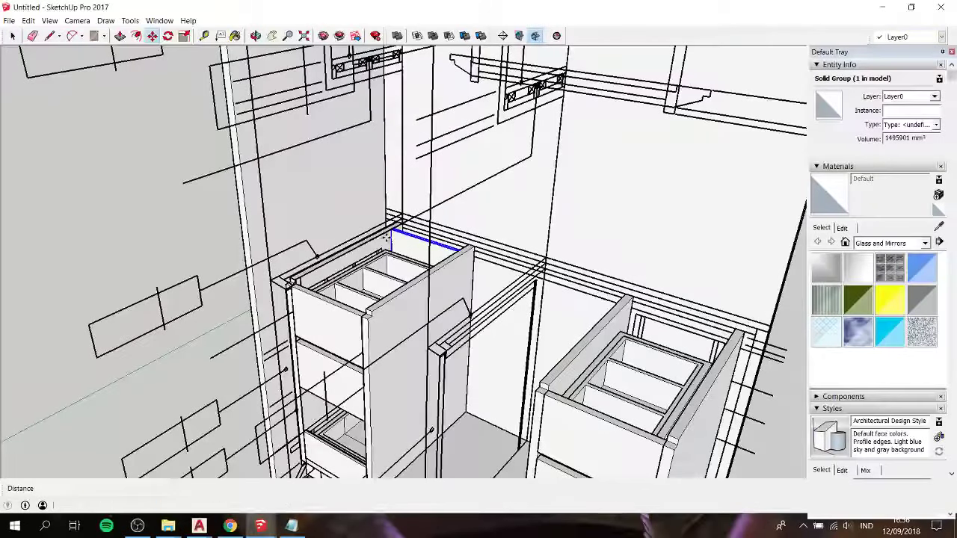
click(389, 238)
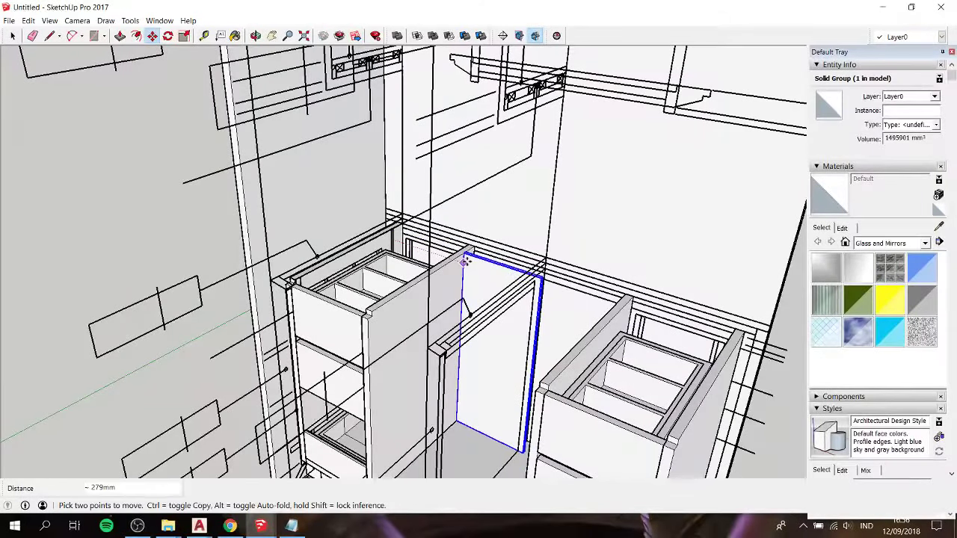
key(ctrl)
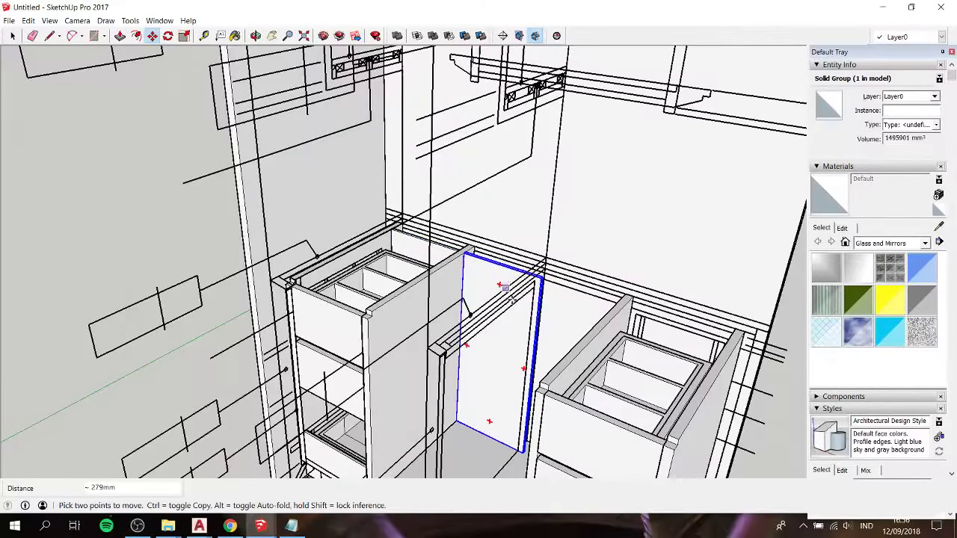
scroll(508, 299, up, 2)
key(s)
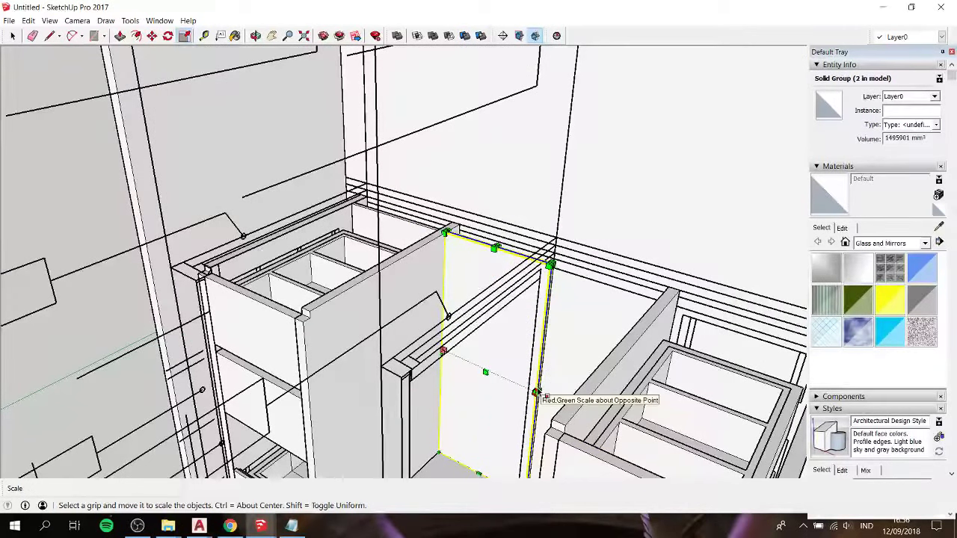
click(536, 391)
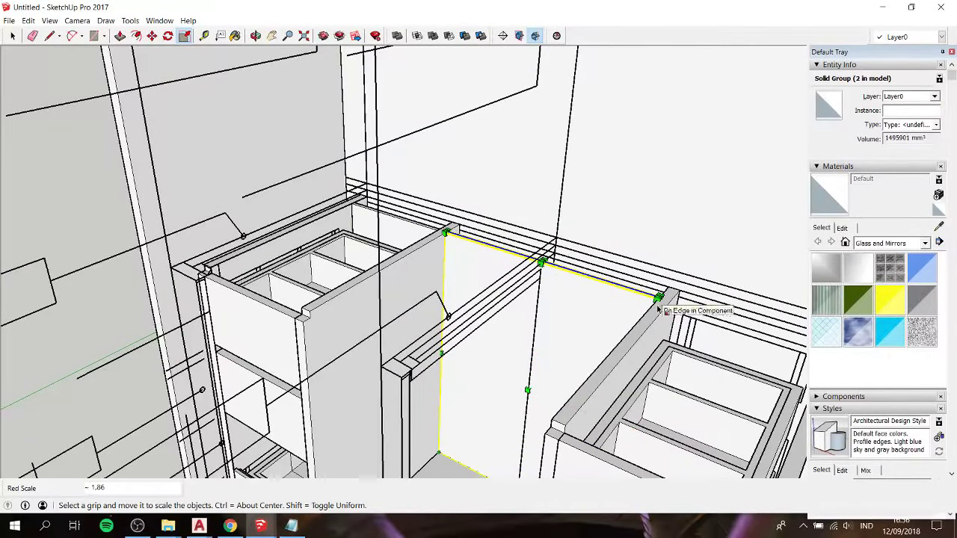
click(658, 299)
scroll(523, 284, down, 2)
Step: Select the small top rail and start a Move+Ctrl copy, then cancel it
mouse_move(524, 284)
shift+middle_down()
mouse_move(471, 242)
mouse_move(314, 153)
shift+middle_up()
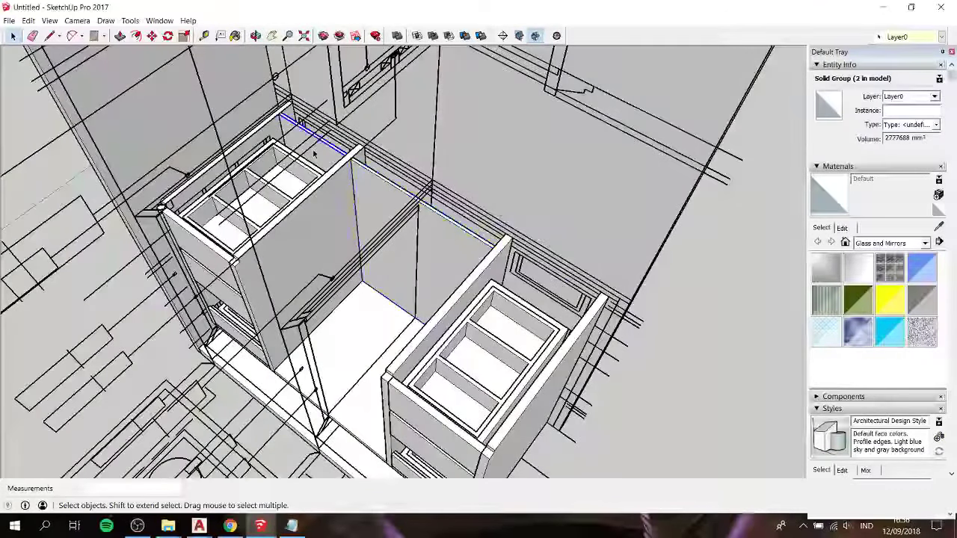
click(315, 146)
key(m)
key(ctrl)
click(344, 150)
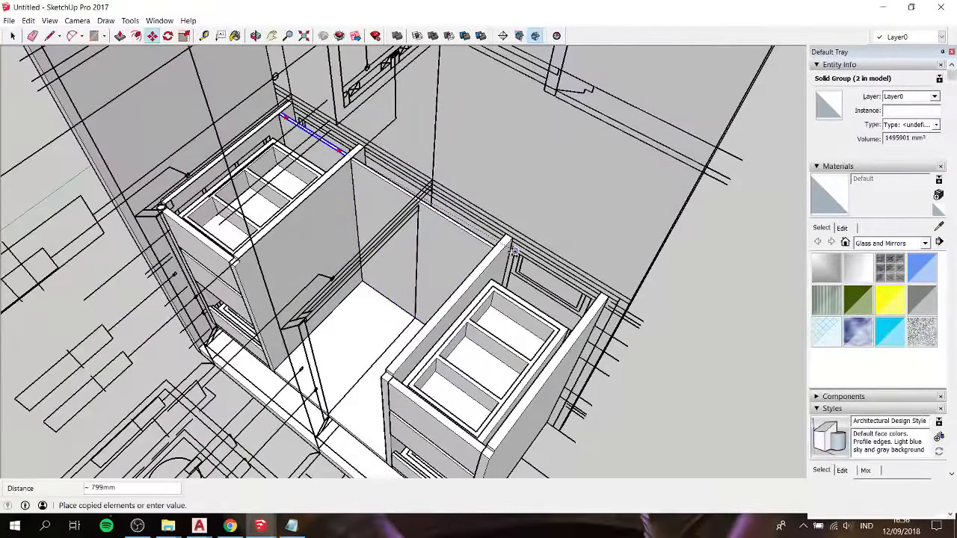
key(space)
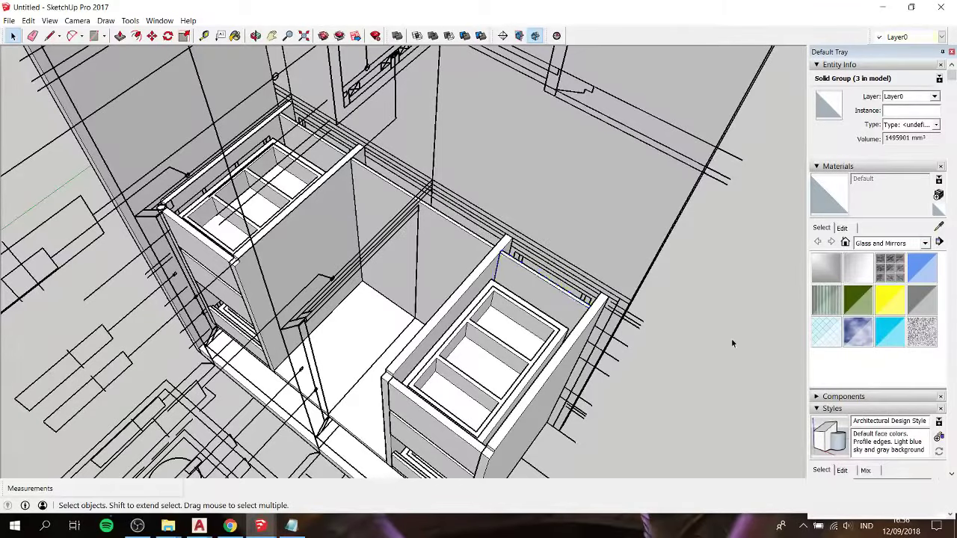
mouse_move(731, 338)
middle_down()
mouse_move(564, 130)
mouse_move(446, 190)
middle_up()
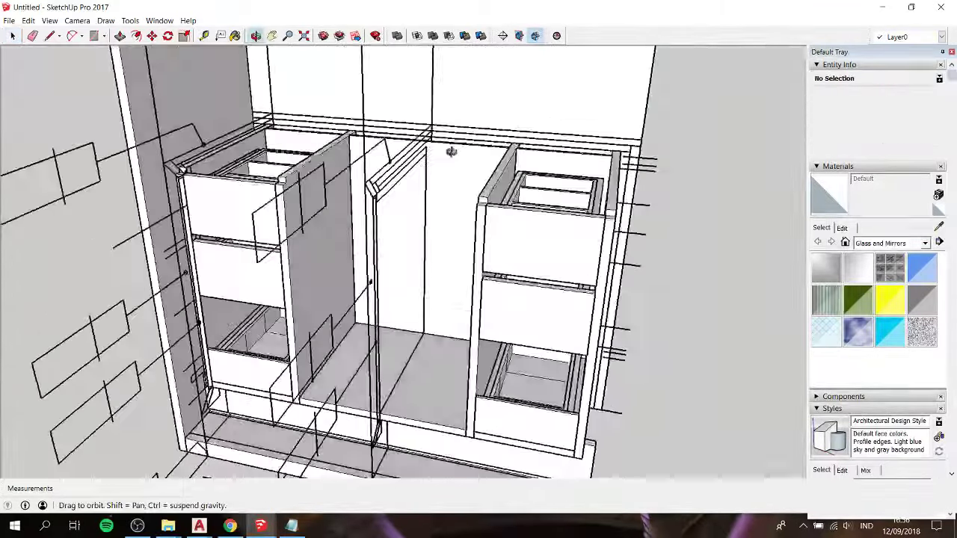
mouse_move(632, 179)
middle_down()
mouse_move(313, 192)
mouse_move(478, 187)
middle_up()
scroll(534, 184, up, 5)
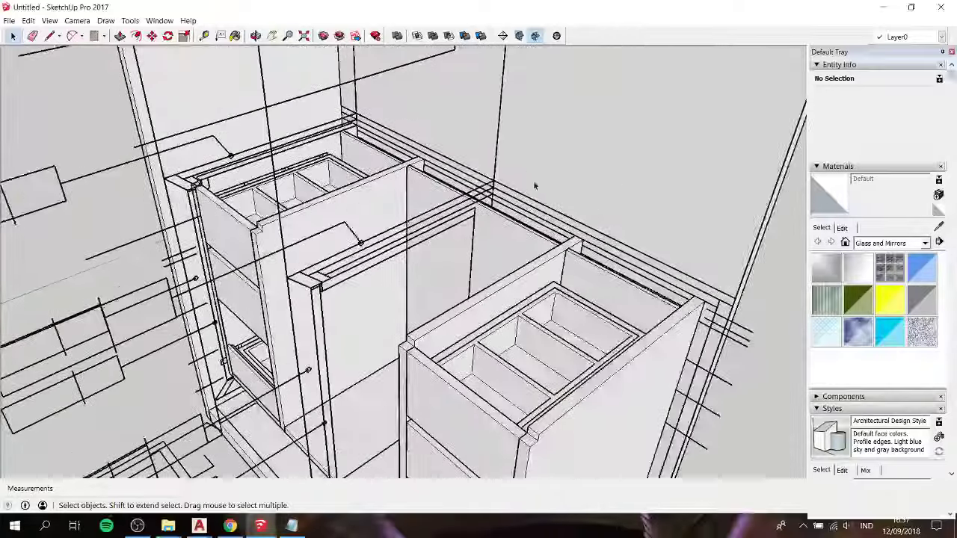
scroll(662, 278, up, 3)
mouse_move(662, 277)
middle_down()
mouse_move(575, 220)
mouse_move(701, 242)
middle_up()
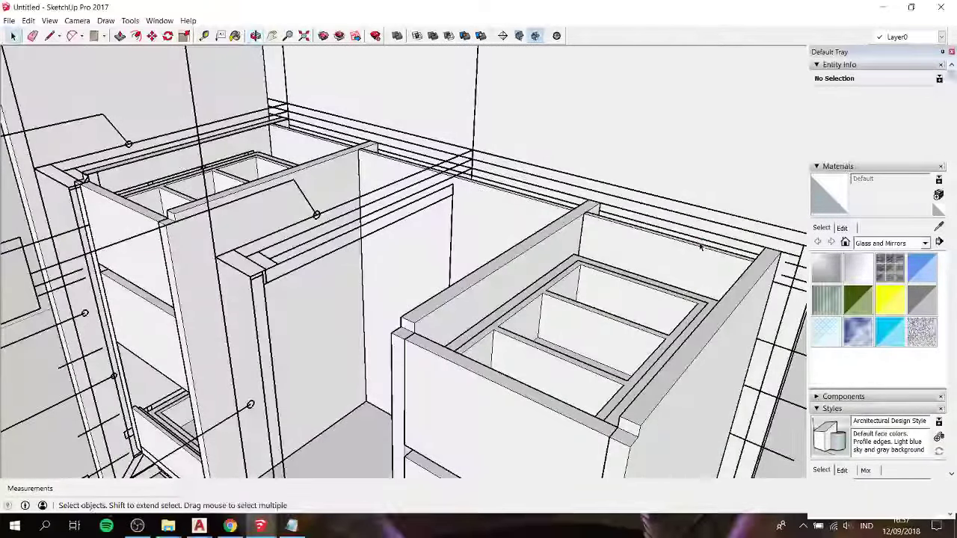
scroll(636, 221, up, 2)
key(r)
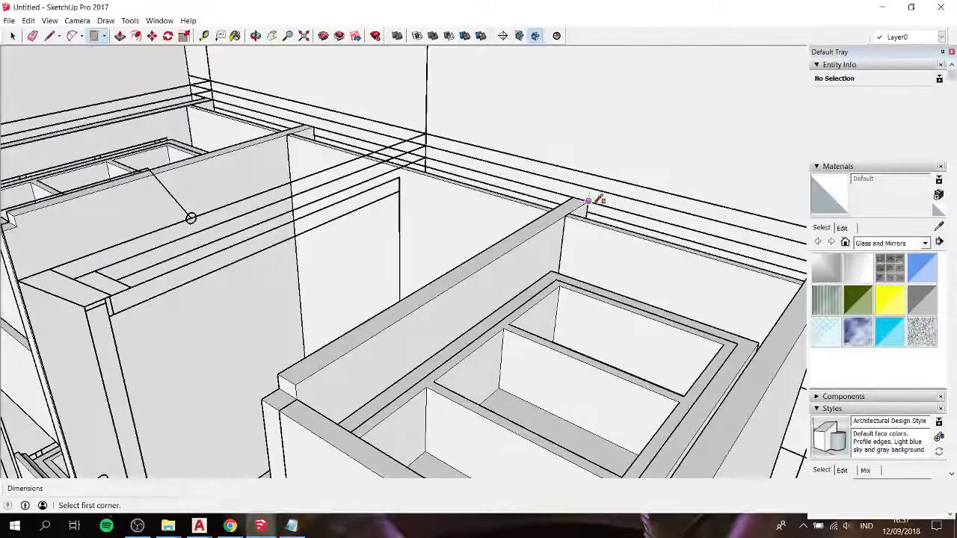
middle_drag(297, 240, 112, 234)
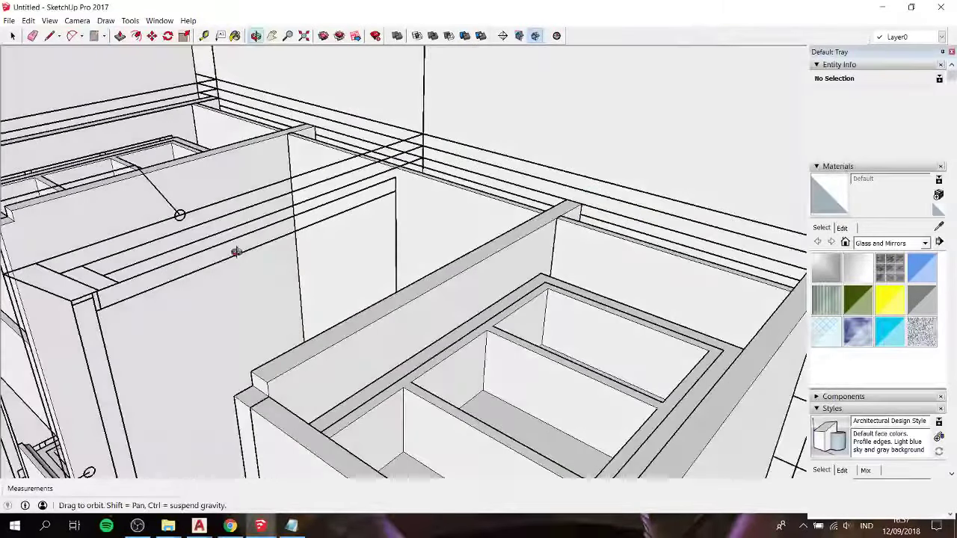
mouse_move(186, 230)
mouse_down()
mouse_move(261, 220)
mouse_move(312, 252)
mouse_move(231, 256)
mouse_move(376, 284)
mouse_up()
key(r)
scroll(516, 232, up, 3)
mouse_move(507, 214)
middle_down()
mouse_move(400, 246)
mouse_move(422, 216)
middle_up()
key(space)
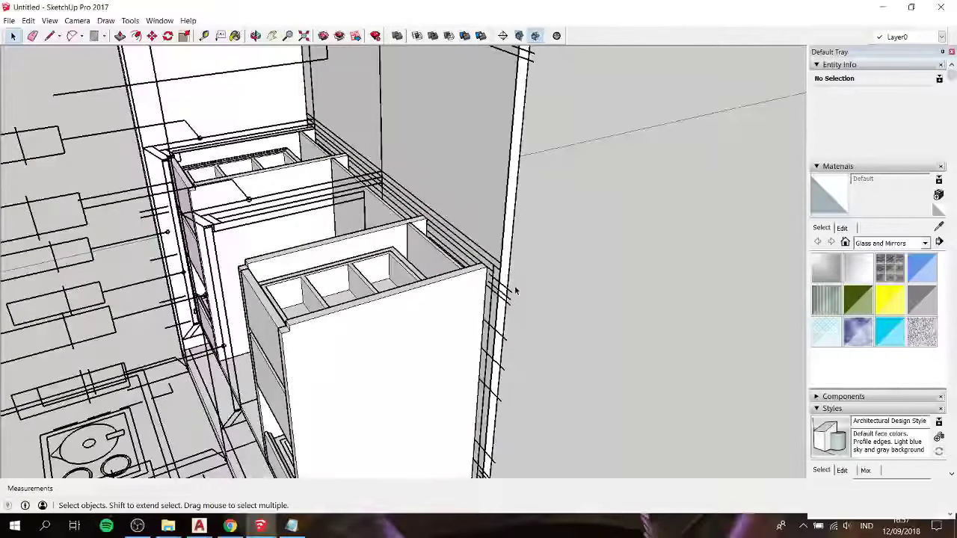
click(513, 297)
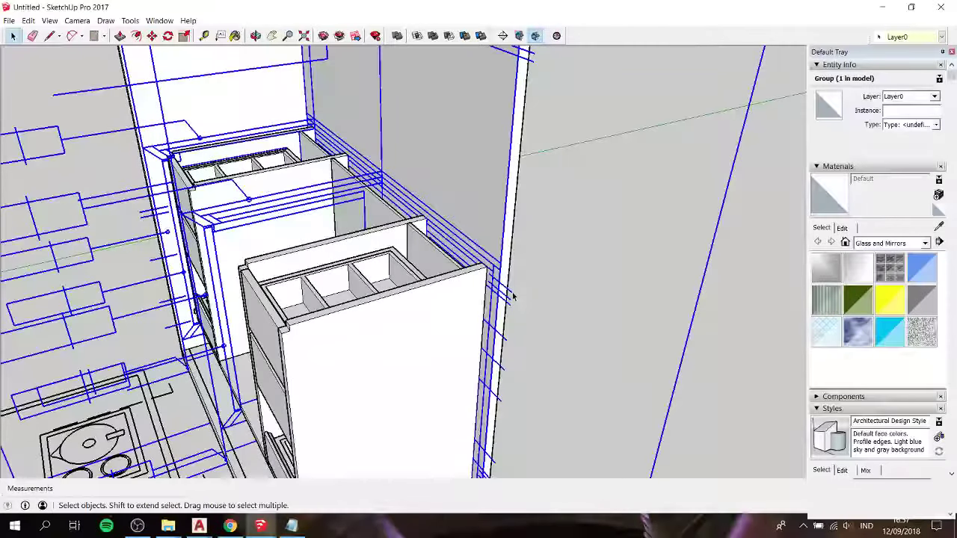
mouse_move(520, 293)
middle_down()
mouse_move(544, 284)
mouse_move(536, 316)
mouse_move(660, 306)
mouse_move(503, 298)
mouse_move(474, 238)
mouse_move(492, 257)
middle_up()
scroll(482, 254, up, 2)
scroll(491, 256, up, 2)
mouse_move(496, 220)
middle_down()
mouse_move(312, 240)
mouse_move(400, 239)
mouse_move(768, 390)
middle_up()
scroll(401, 239, up, 1)
key(r)
Step: Draw a rectangle face between the top rails of the right drawer cabinet and select it
click(402, 239)
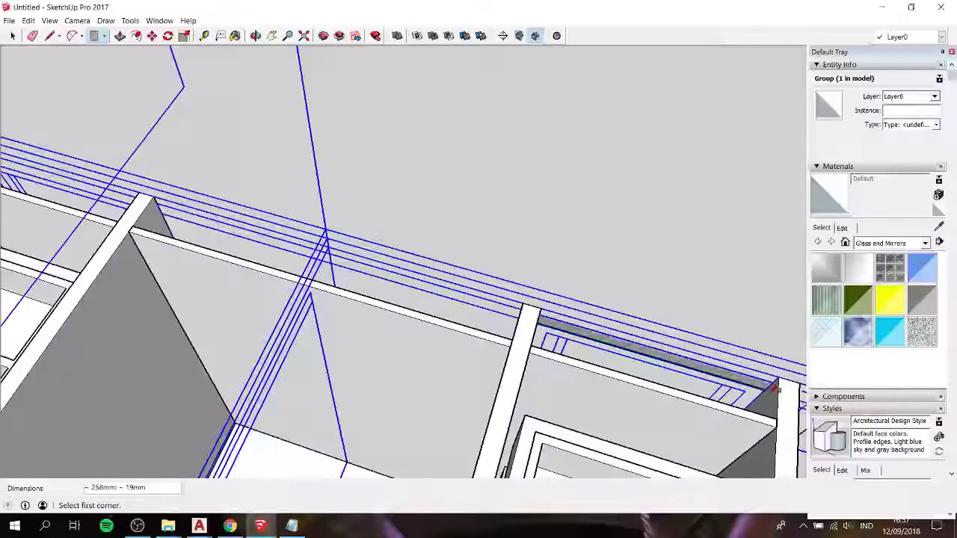
key(Escape)
scroll(748, 374, up, 2)
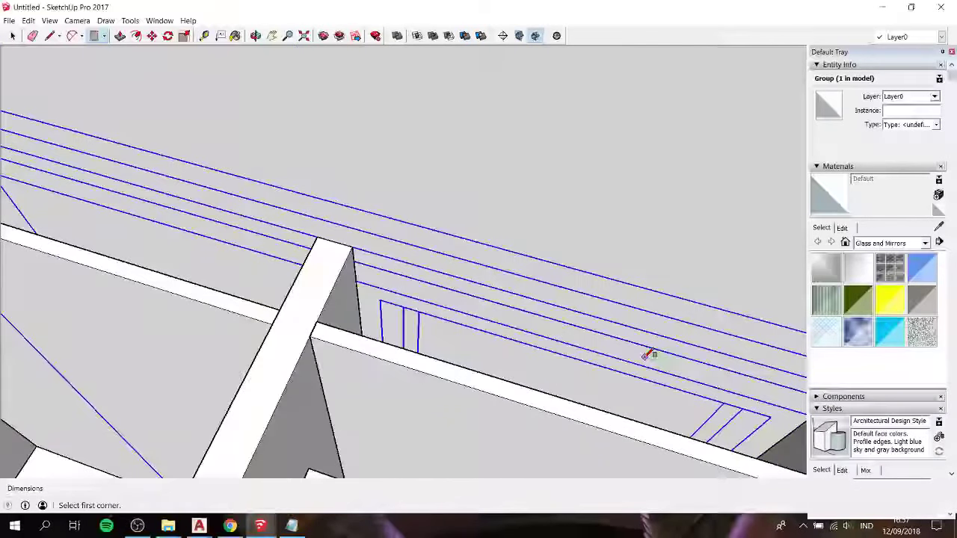
shift+middle_drag(622, 360, 171, 155)
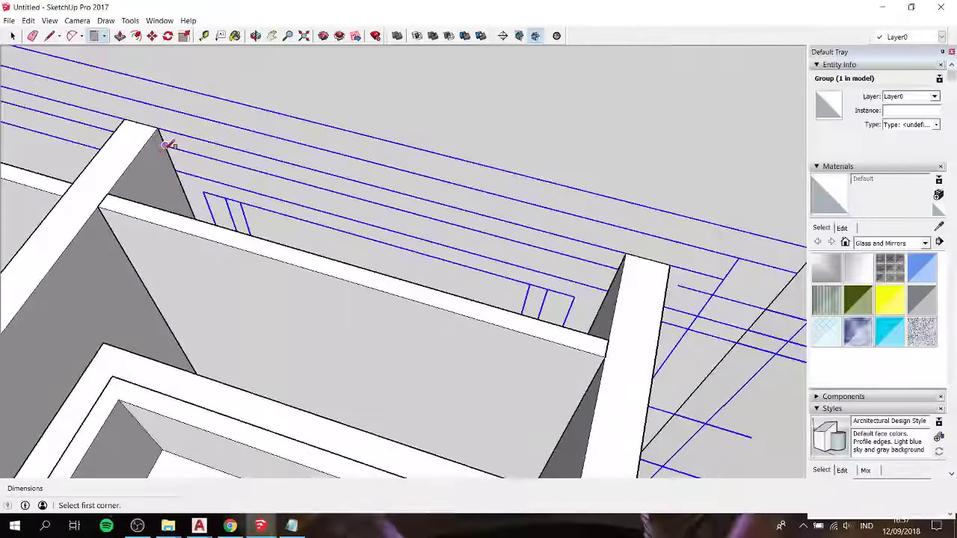
click(169, 144)
click(607, 290)
key(space)
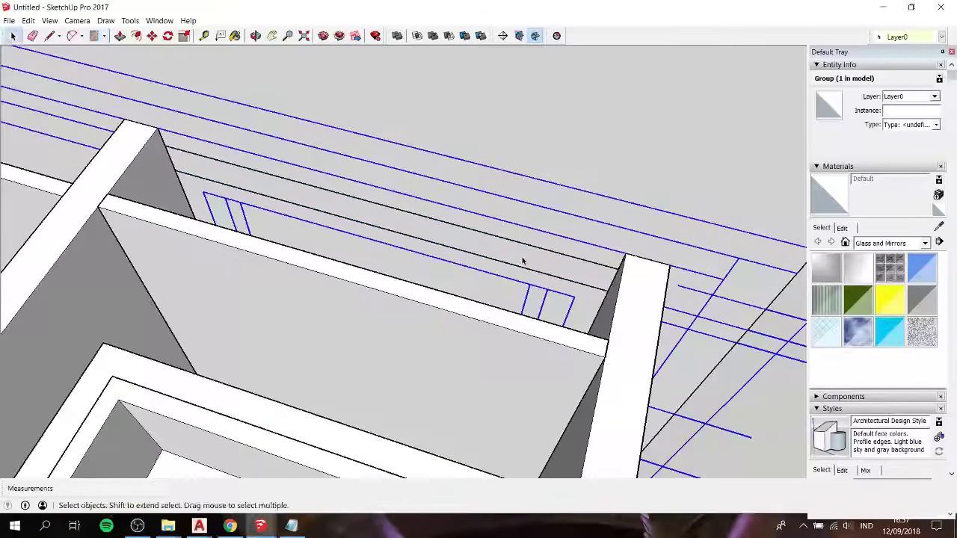
click(523, 261)
Step: Push/Pull the rectangle 499 mm to form the cabinet top
key(p)
scroll(486, 267, down, 3)
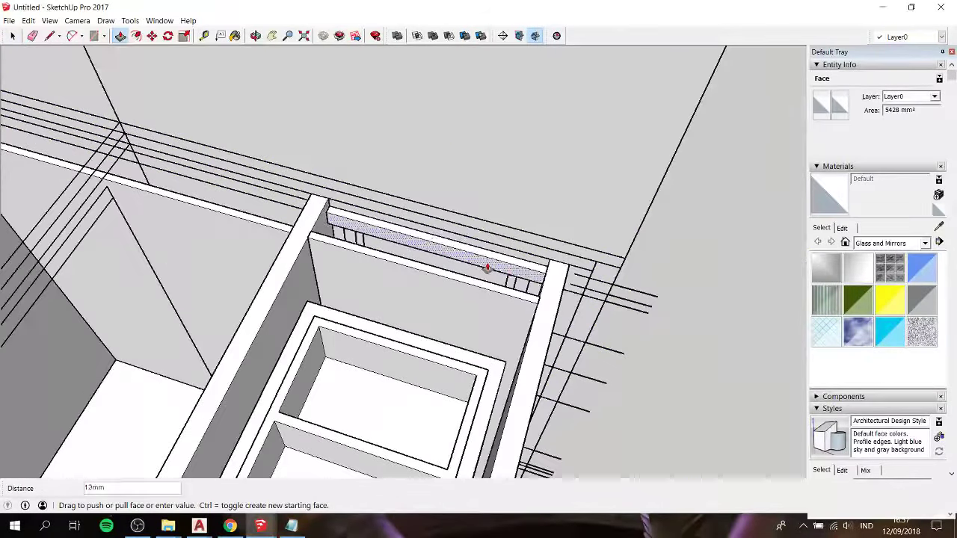
mouse_move(388, 312)
middle_down()
mouse_move(400, 199)
mouse_move(208, 252)
middle_up()
click(400, 200)
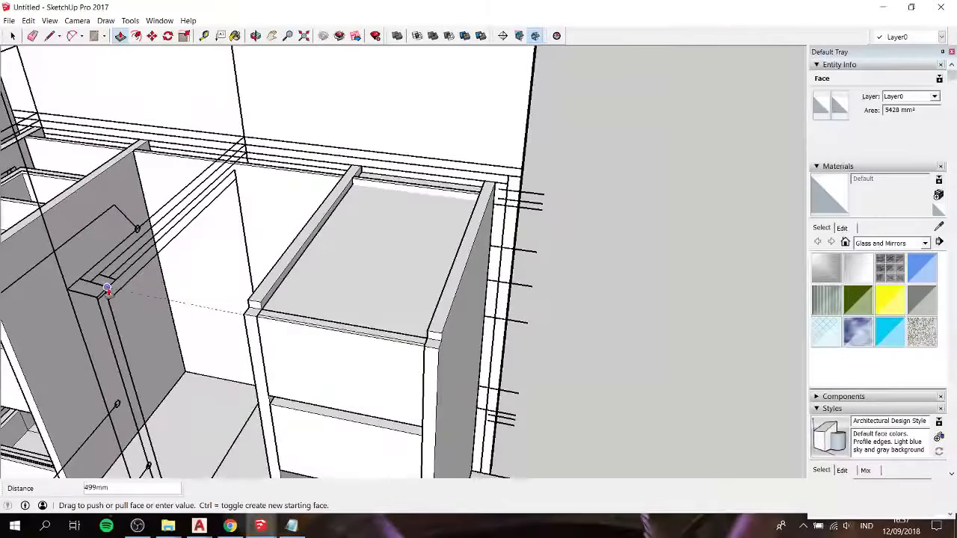
click(110, 292)
middle_drag(359, 199, 340, 148)
key(space)
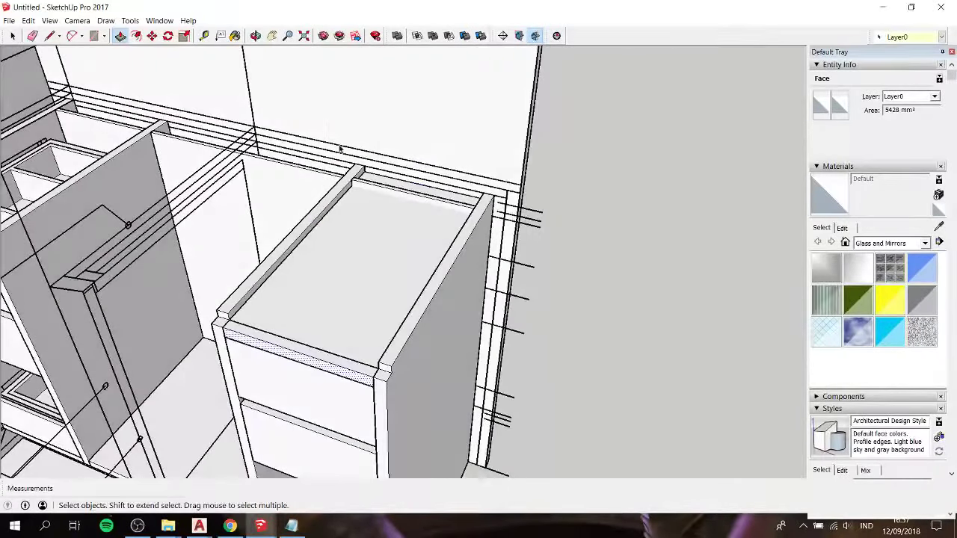
Step: Start moving the top edge, cancel the move, and select the cabinet's top face
key(m)
click(419, 184)
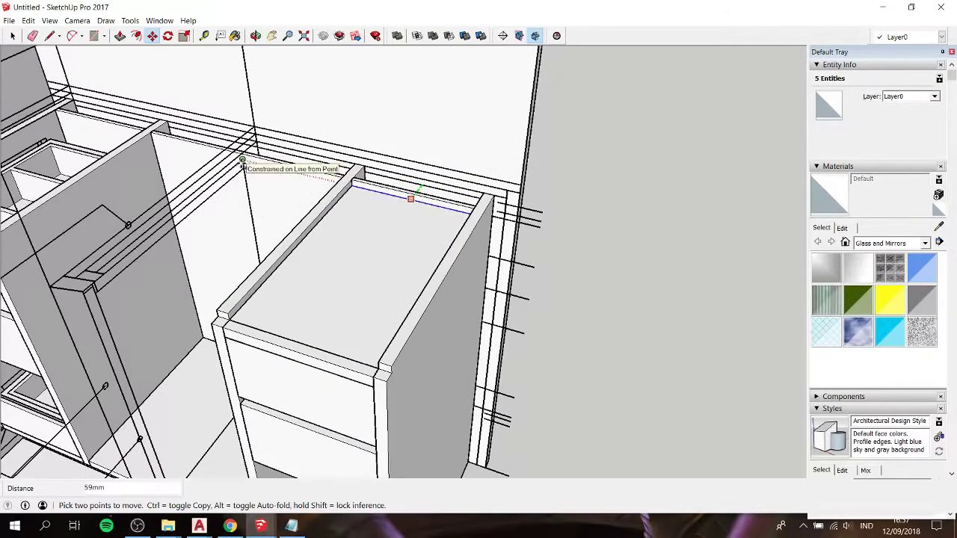
middle_drag(329, 210, 283, 251)
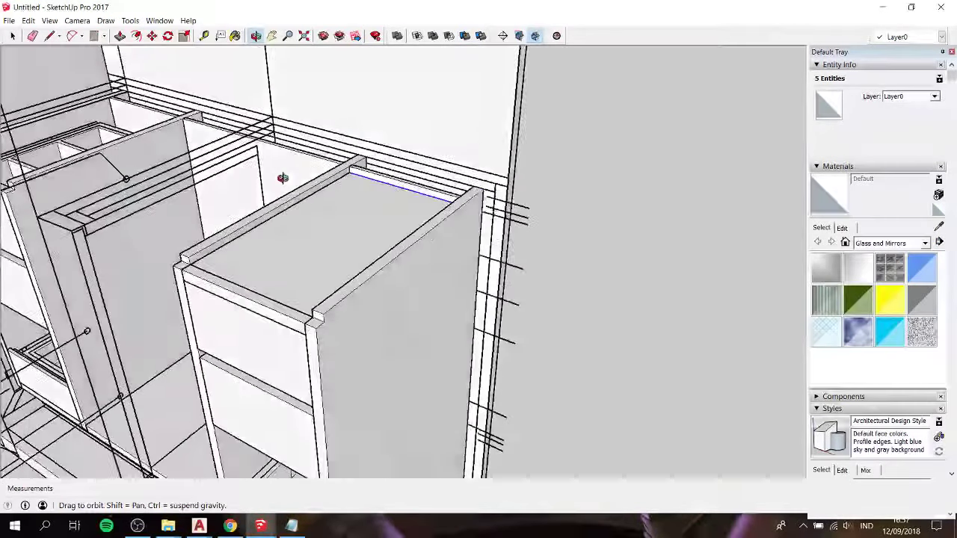
key(space)
click(283, 251)
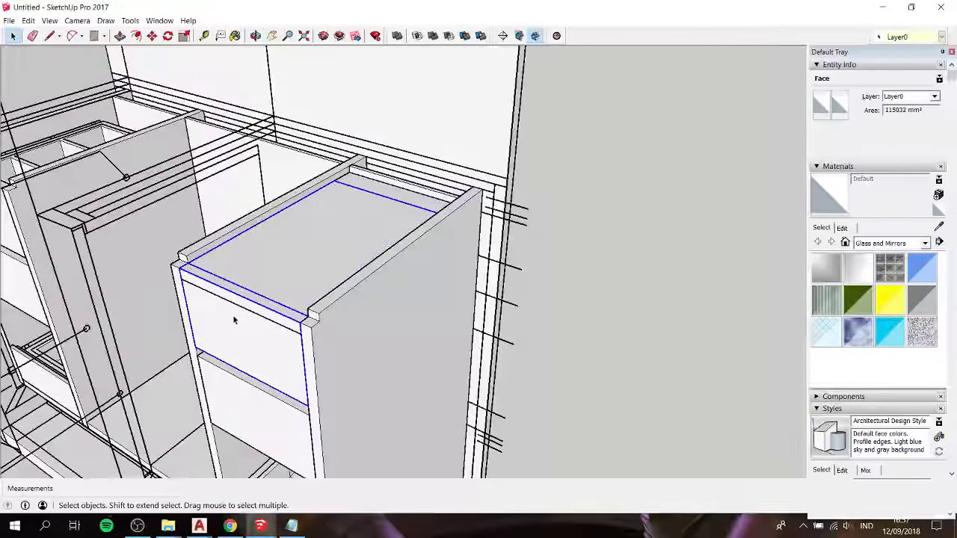
Step: Make the 499 mm top panel over the right drawer cabinet a solid group of 2415648 mm³
click(361, 240)
double_click(361, 240)
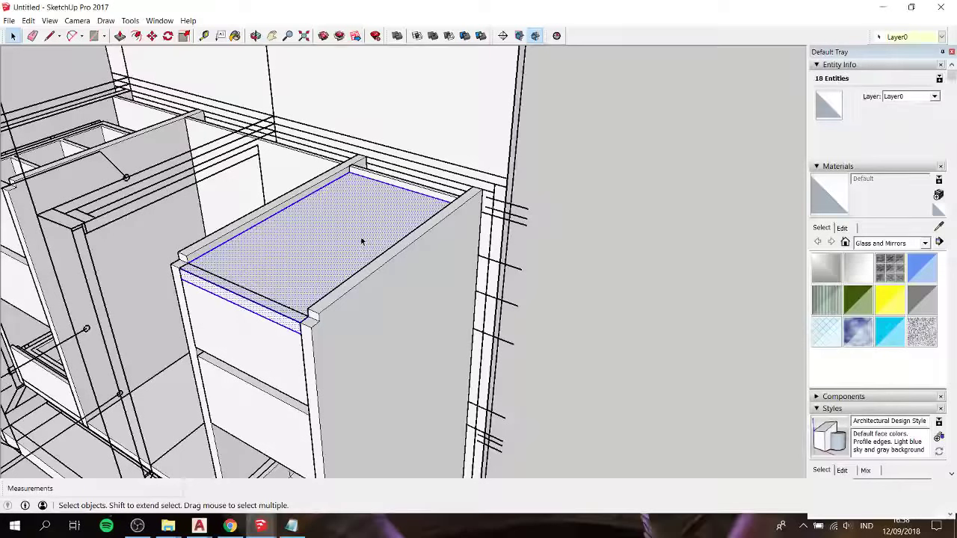
right_click(361, 241)
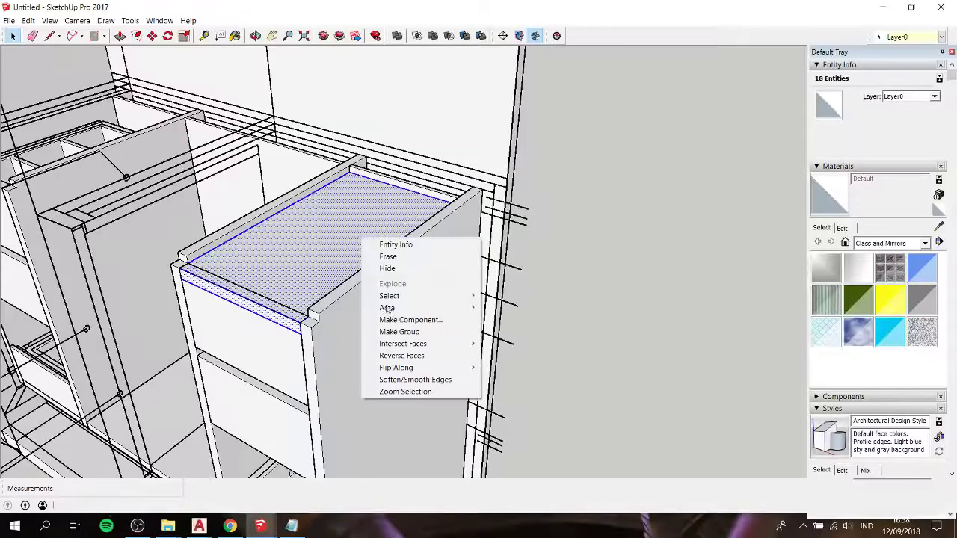
click(399, 331)
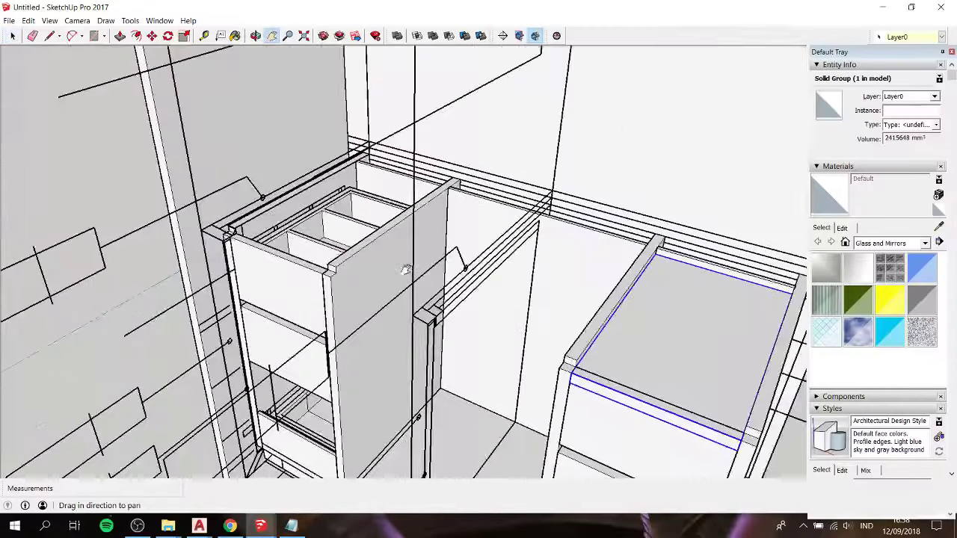
mouse_move(322, 280)
middle_down()
mouse_move(156, 295)
mouse_move(98, 186)
mouse_move(259, 205)
middle_up()
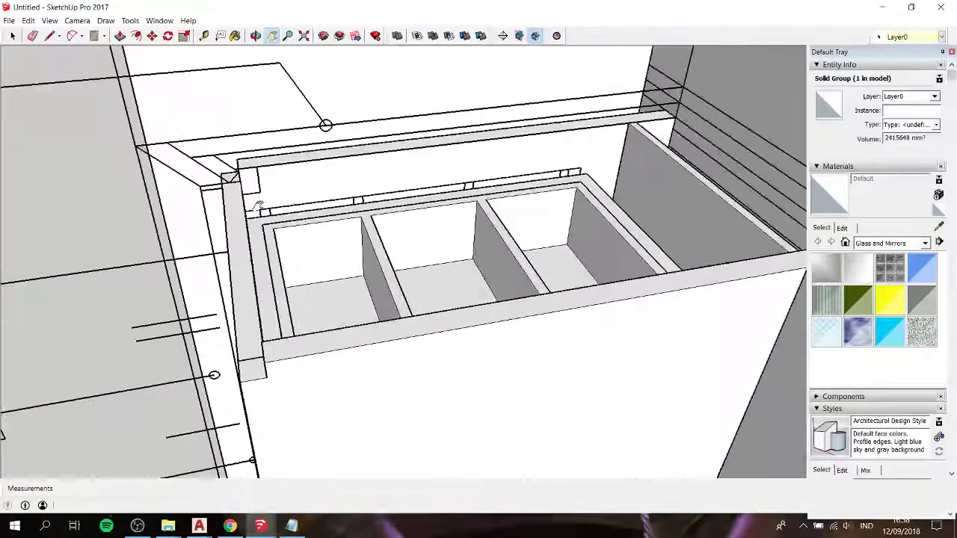
Step: Draw a small rectangle at the drawer's top front corner and extrude it along the top edge
scroll(239, 183, up, 3)
scroll(232, 190, up, 2)
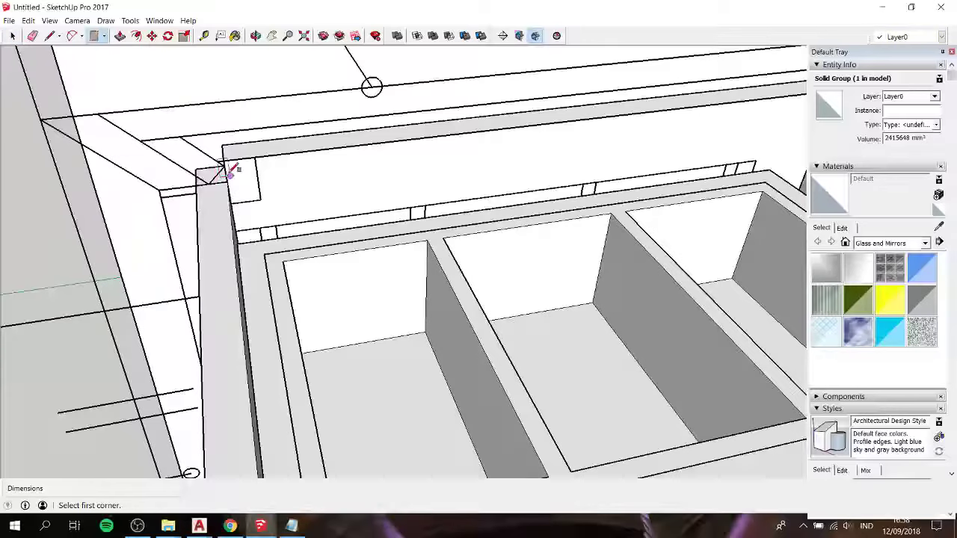
click(224, 160)
click(260, 199)
key(space)
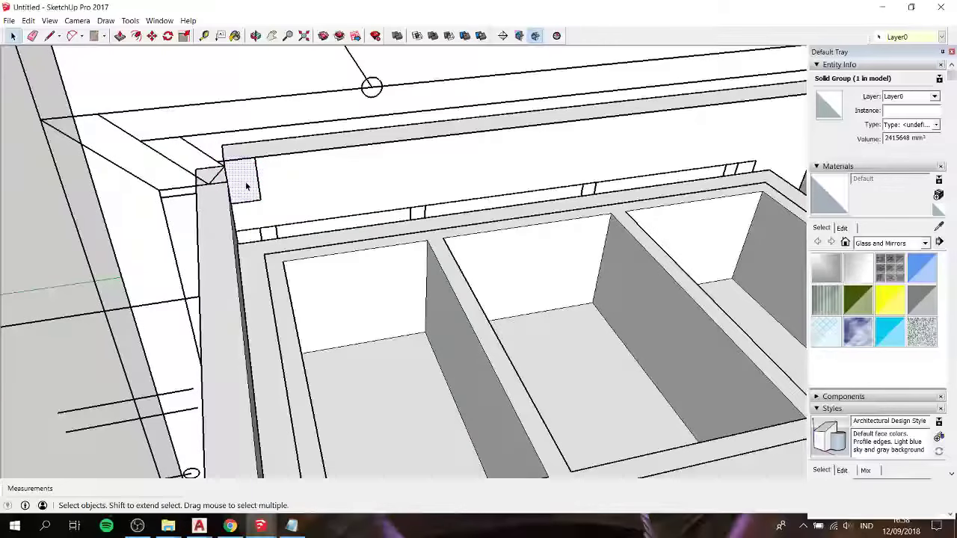
key(p)
click(246, 187)
middle_drag(261, 214, 413, 165)
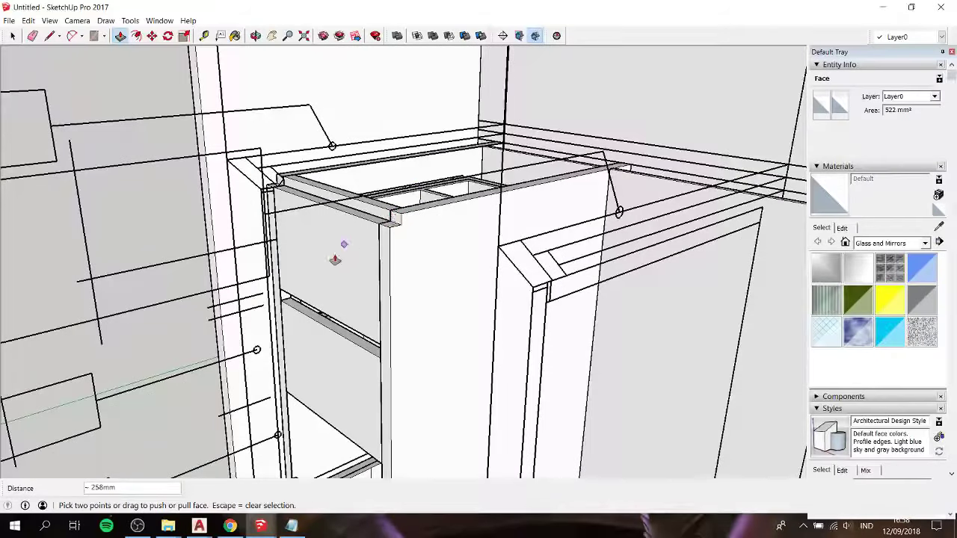
Step: Select the whole top rail strip and make it a group of 134934 mm³
middle_drag(335, 259, 139, 307)
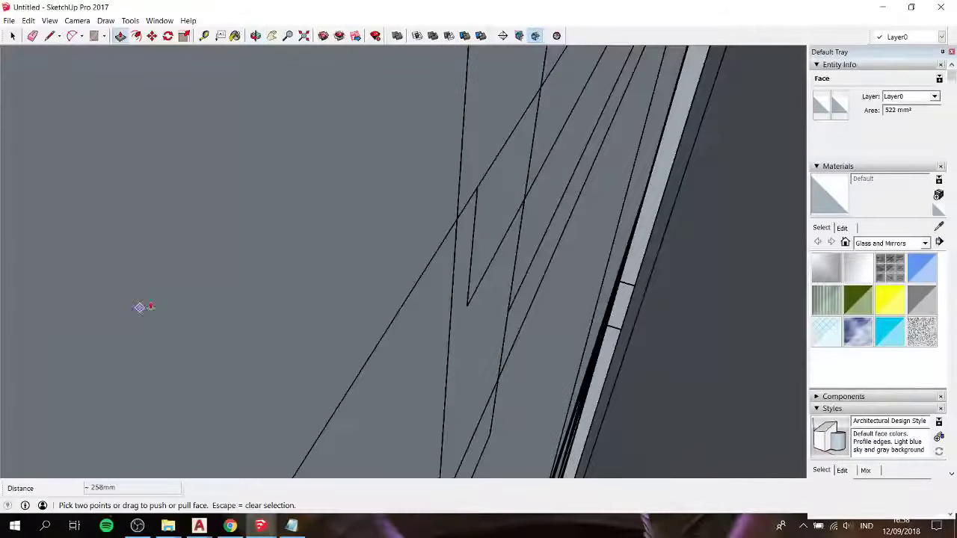
scroll(472, 298, up, 2)
scroll(345, 257, down, 5)
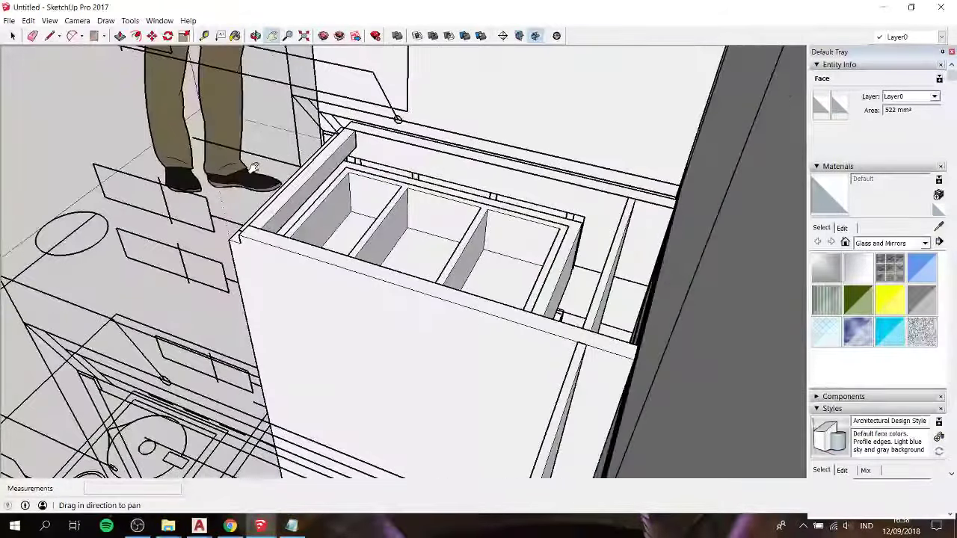
middle_drag(345, 257, 377, 176)
scroll(377, 176, up, 3)
triple_click(415, 154)
right_click(417, 154)
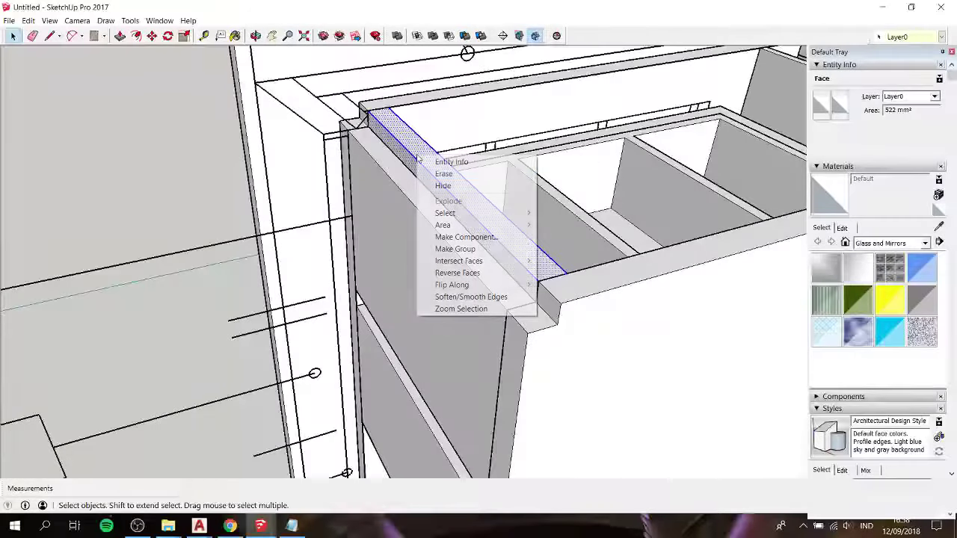
click(449, 249)
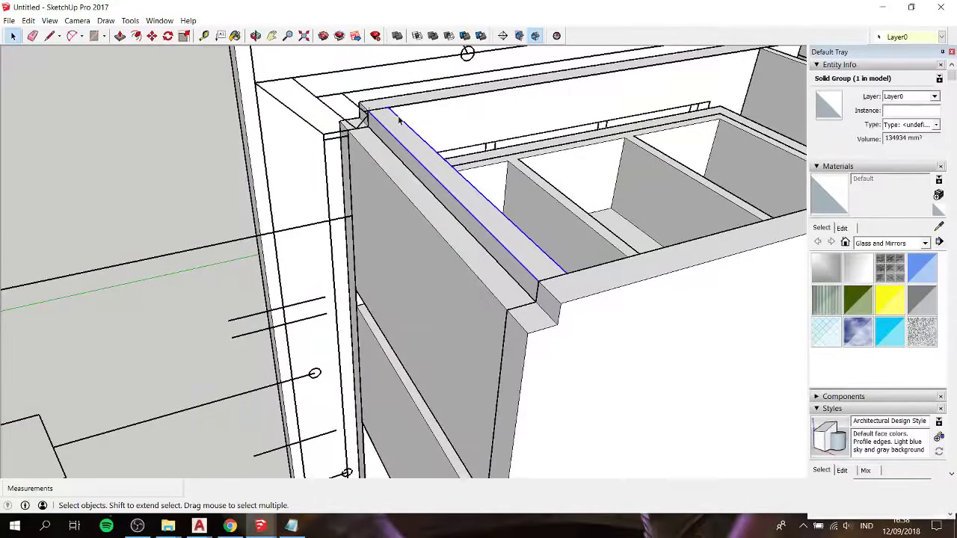
mouse_move(423, 113)
middle_down()
mouse_move(444, 164)
mouse_move(352, 165)
mouse_move(374, 254)
middle_up()
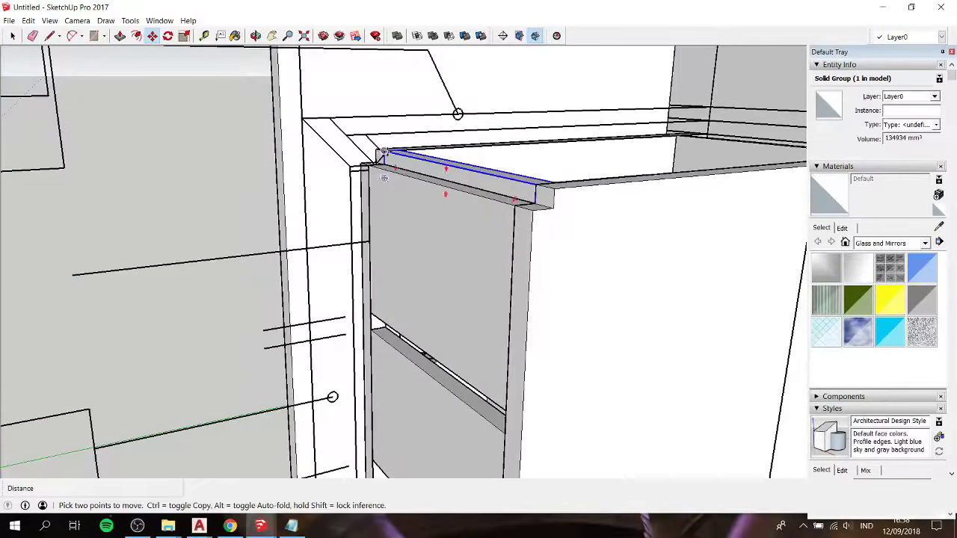
Step: Copy the top rail strip with Move+Ctrl down into the gap below the top drawer
click(384, 153)
key(ctrl)
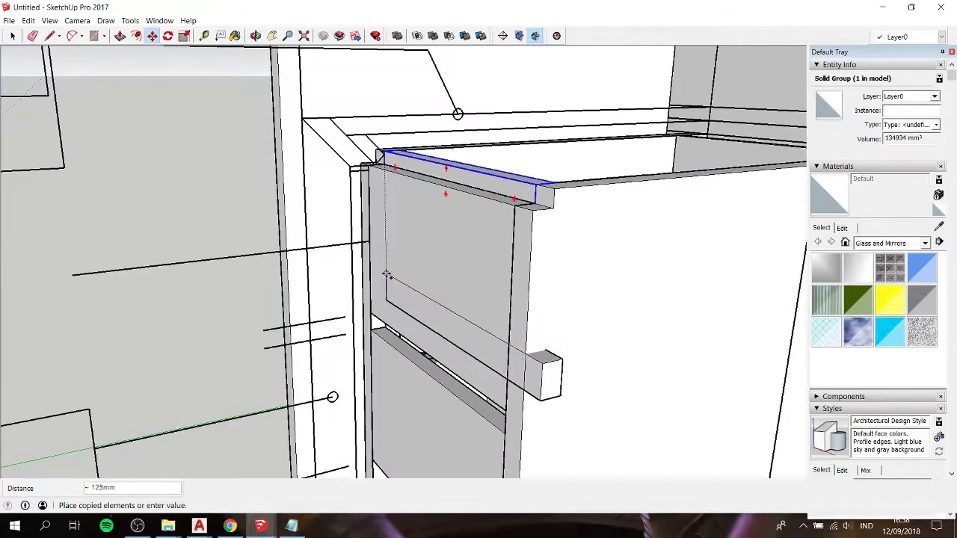
scroll(385, 288, up, 2)
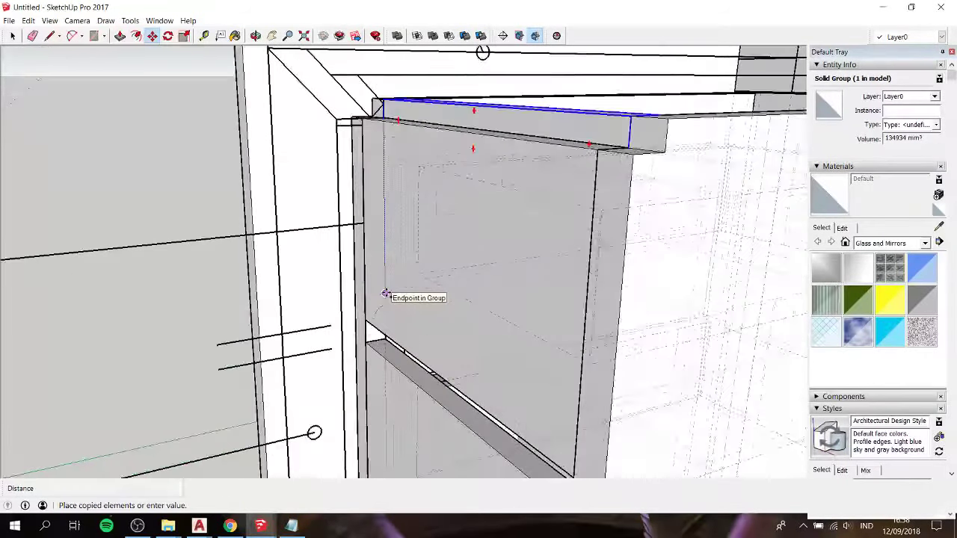
click(384, 295)
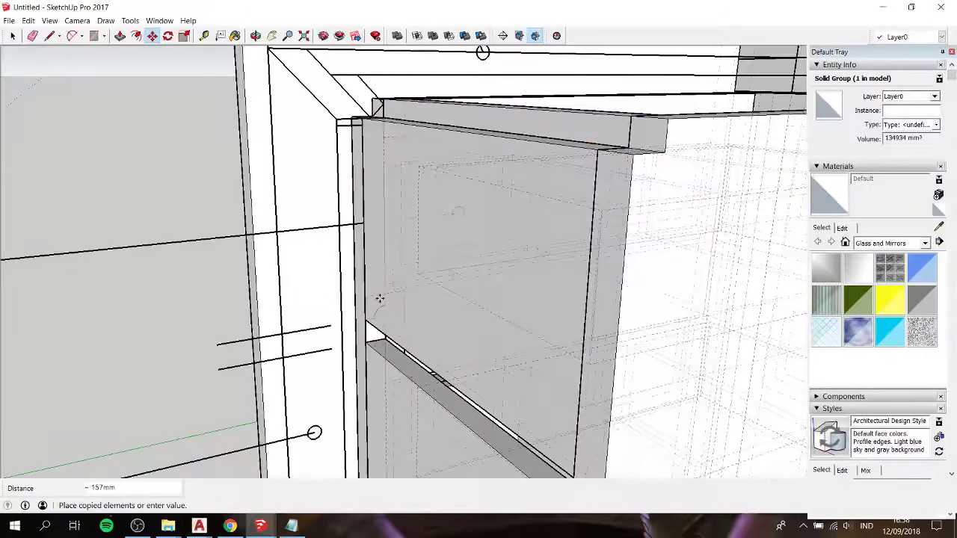
mouse_move(436, 325)
middle_down()
mouse_move(419, 199)
mouse_move(419, 359)
mouse_move(439, 343)
middle_up()
scroll(449, 362, up, 2)
Step: Push/Pull the copied strip's long face out 31mm
key(space)
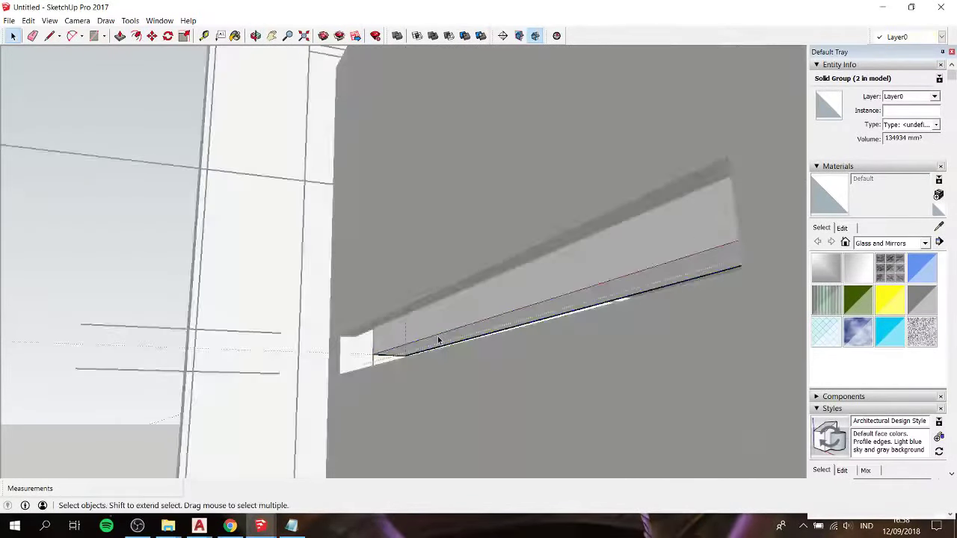
click(439, 342)
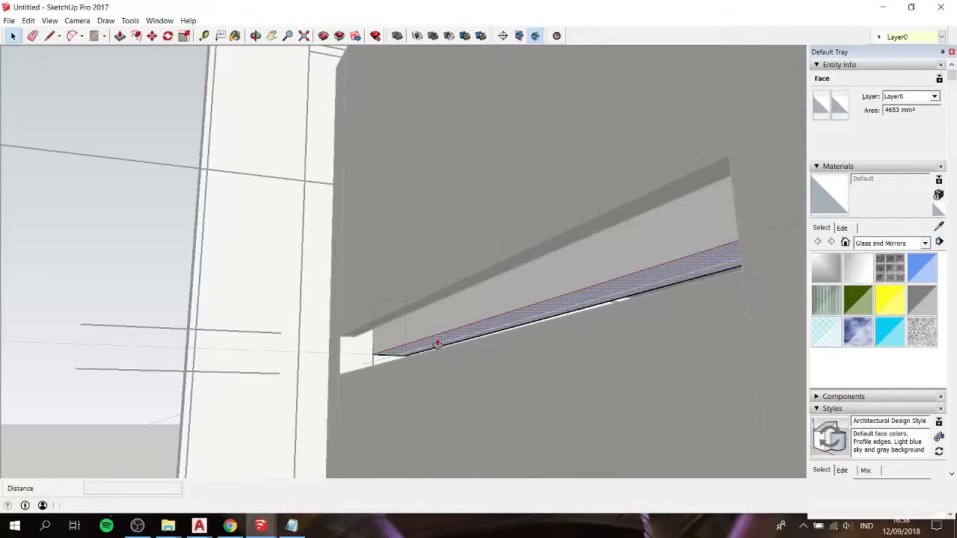
key(p)
drag(437, 343, 405, 415)
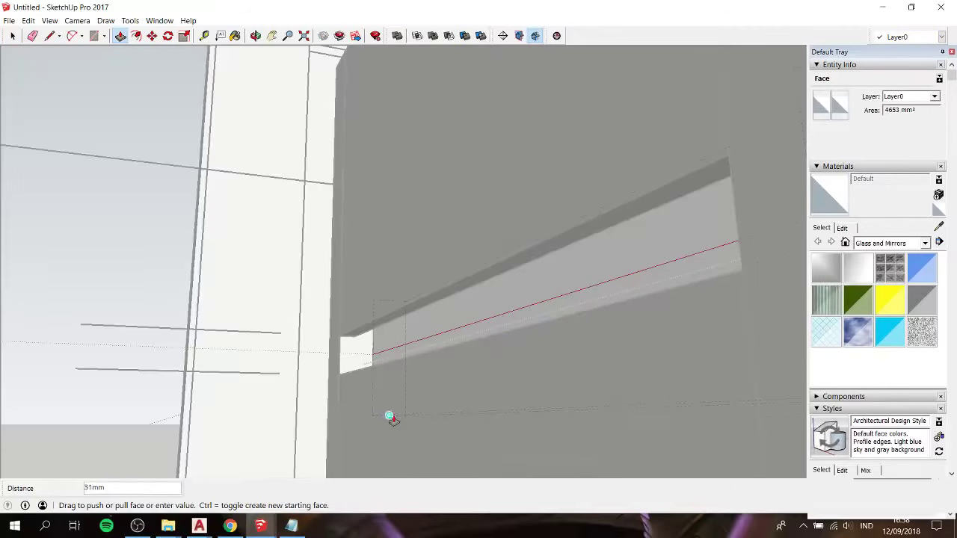
key(space)
mouse_move(391, 410)
middle_down()
mouse_move(382, 385)
mouse_move(406, 432)
middle_up()
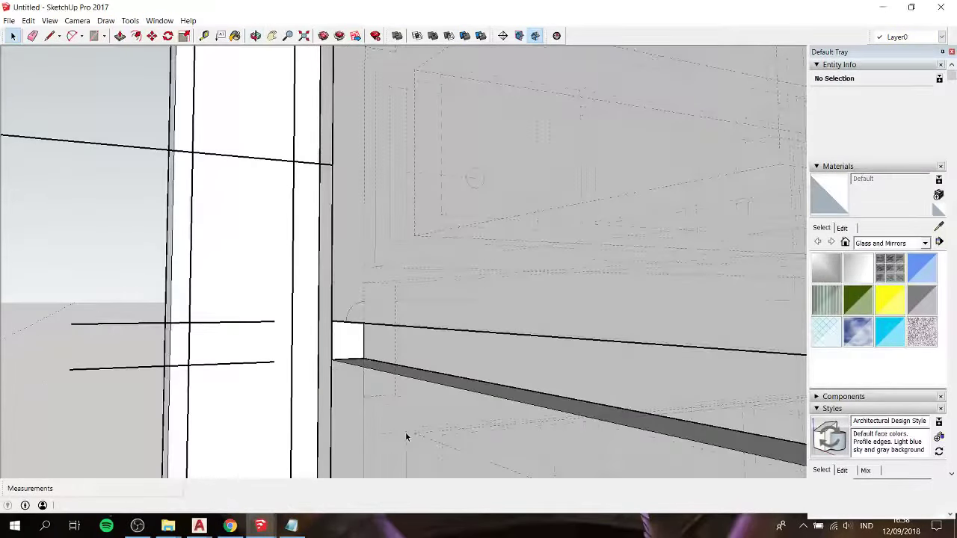
Step: Check the notes, then pan and zoom over the cabinet and select its top rail group
click(297, 526)
text(Press K to enter the Xray mode)
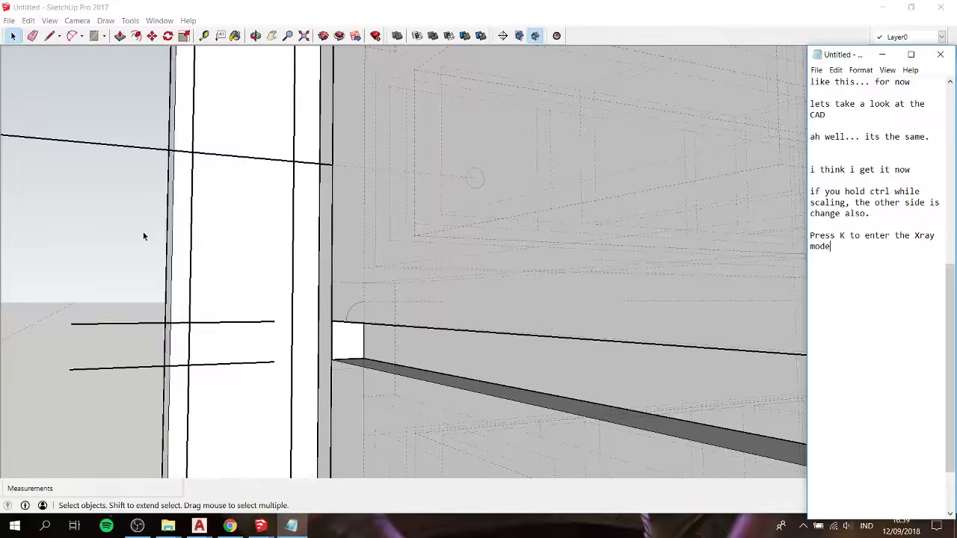
key(alt+Tab)
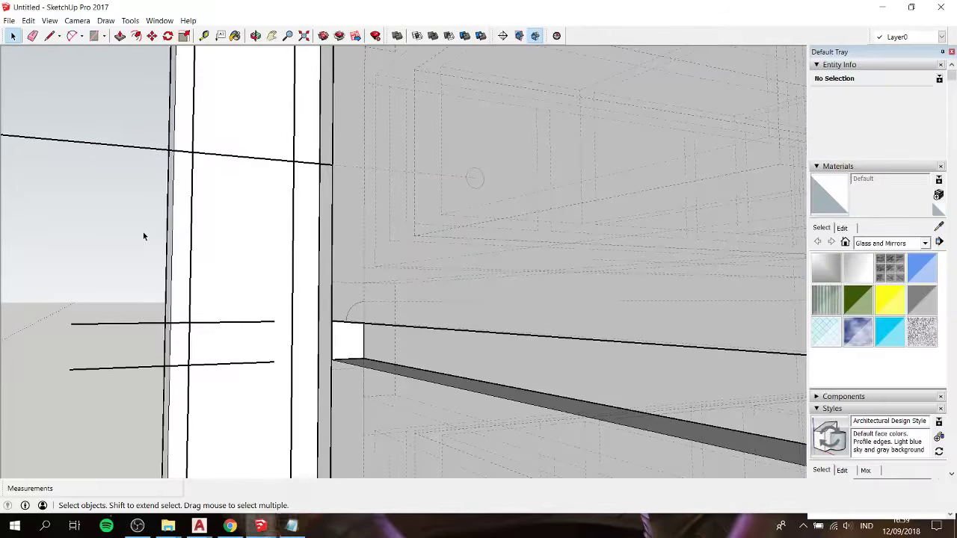
shift+middle_drag(398, 312, 384, 265)
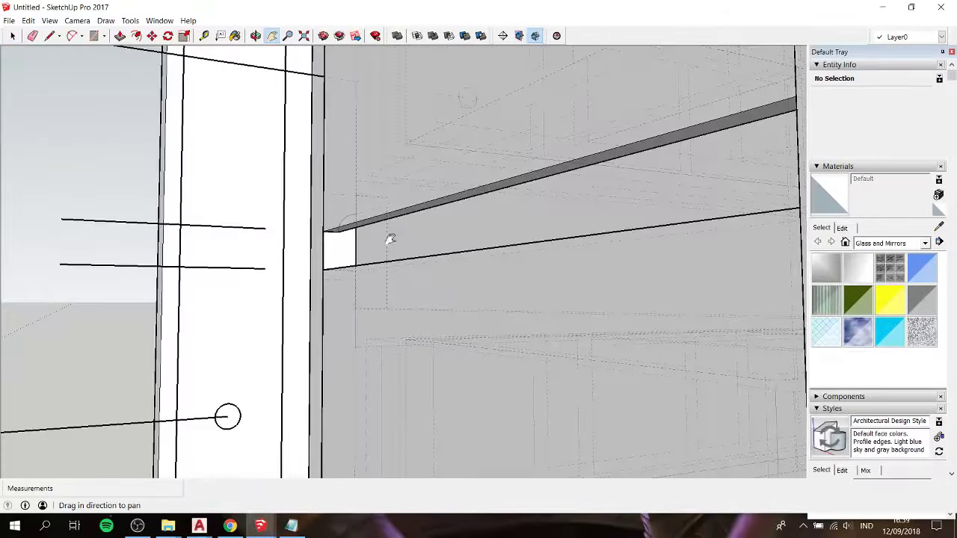
scroll(395, 344, up, 2)
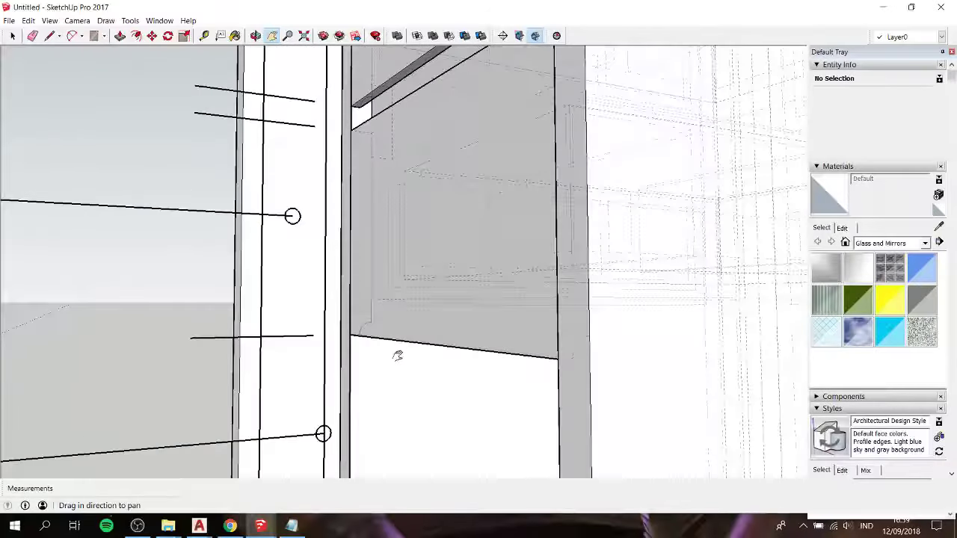
scroll(410, 325, up, 2)
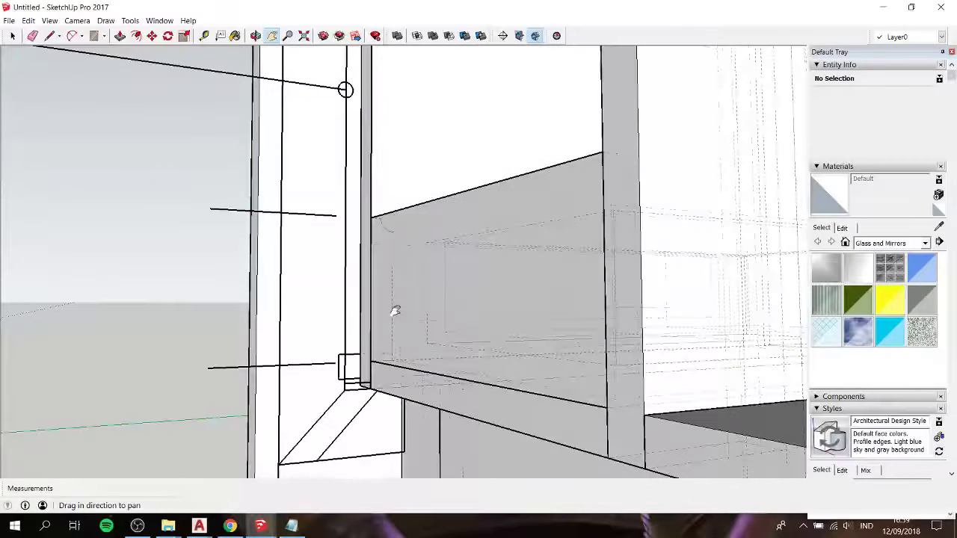
scroll(394, 316, up, 2)
scroll(385, 315, down, 3)
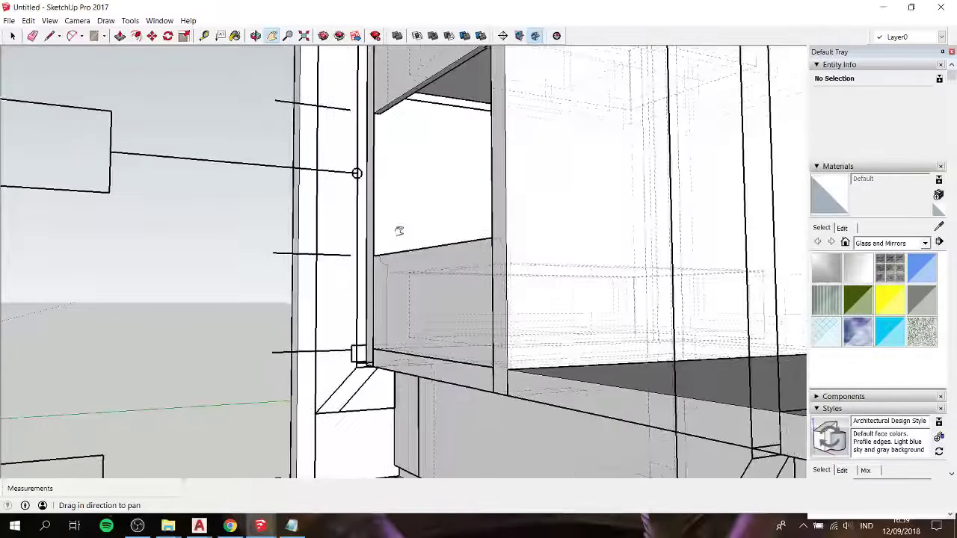
mouse_move(397, 231)
middle_down()
mouse_move(486, 356)
mouse_move(412, 129)
middle_up()
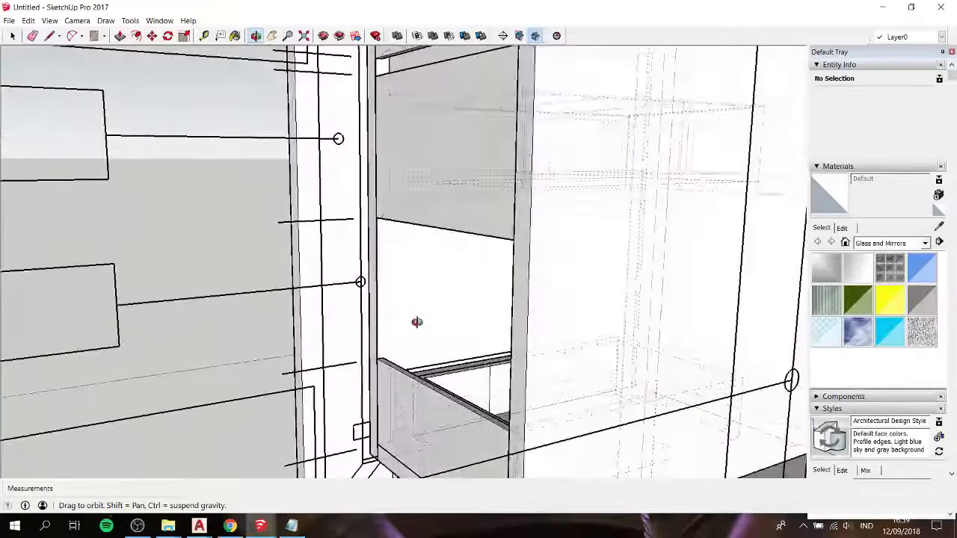
drag(413, 128, 427, 296)
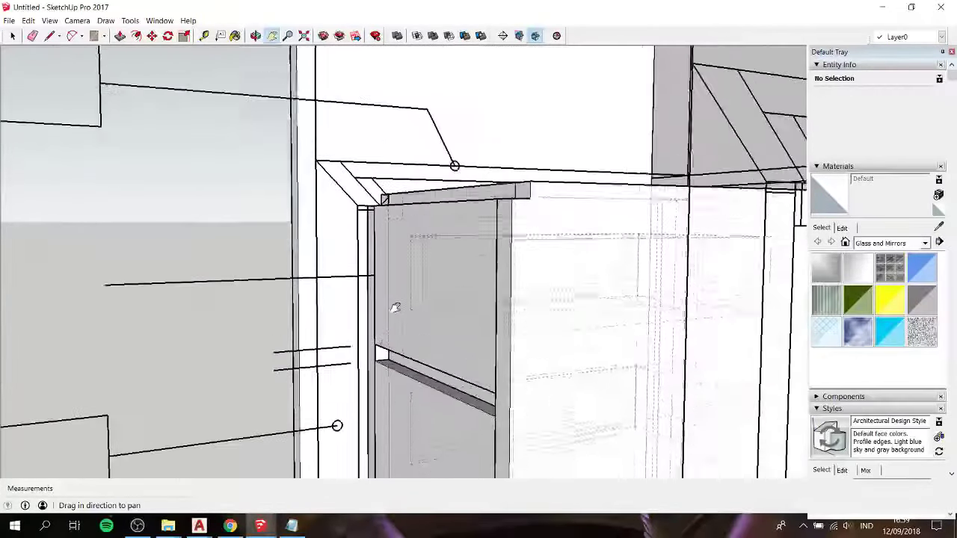
key(space)
click(463, 261)
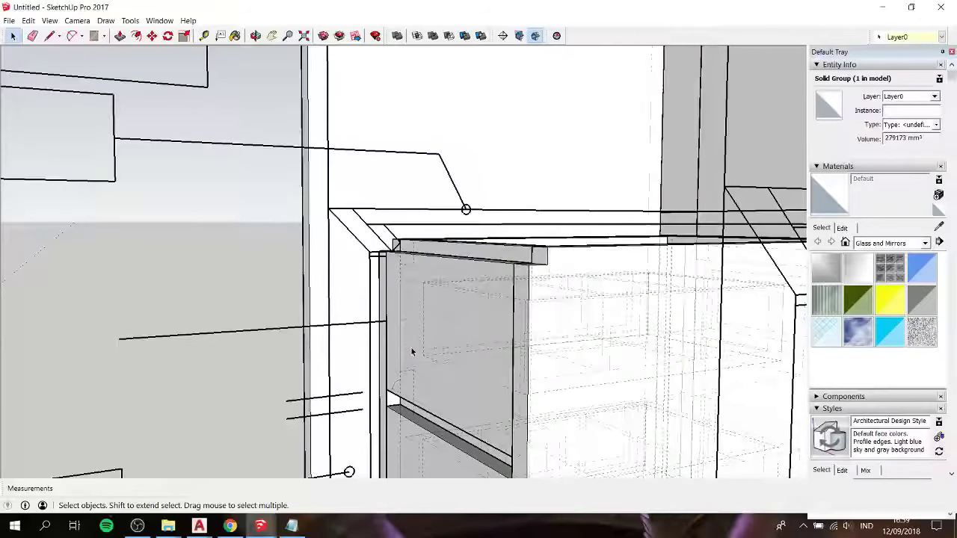
Step: Orbit around both drawer cabinets and settle on a near-floor front view of the plinth
middle_drag(411, 351, 521, 388)
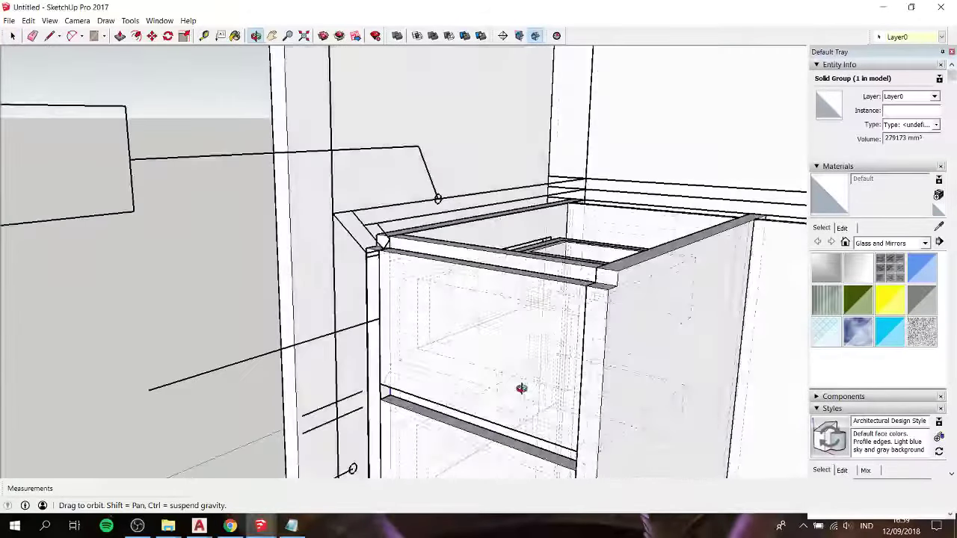
mouse_move(524, 342)
shift+middle_down()
mouse_move(411, 325)
mouse_move(456, 308)
shift+middle_up()
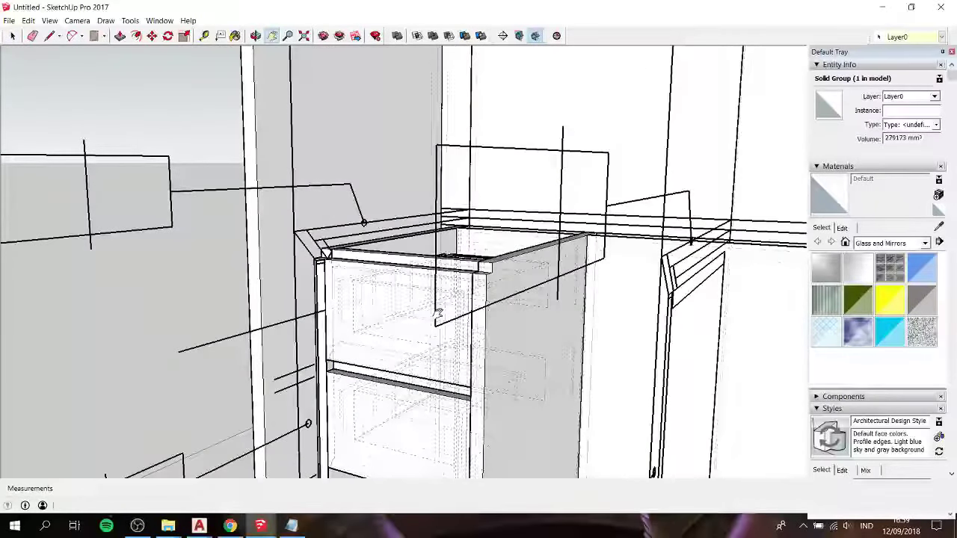
mouse_move(402, 272)
middle_down()
mouse_move(289, 244)
mouse_move(353, 235)
mouse_move(466, 242)
mouse_move(602, 256)
mouse_move(416, 259)
mouse_move(397, 250)
mouse_move(685, 278)
mouse_move(579, 279)
middle_up()
mouse_move(649, 268)
middle_down()
mouse_move(367, 259)
mouse_move(441, 250)
mouse_move(397, 278)
middle_up()
scroll(397, 278, down, 2)
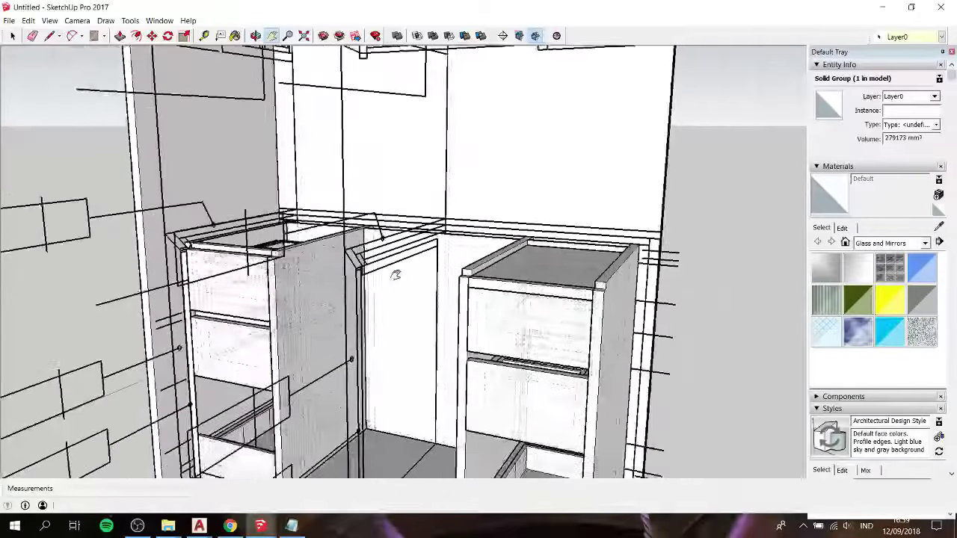
scroll(397, 278, down, 2)
click(594, 296)
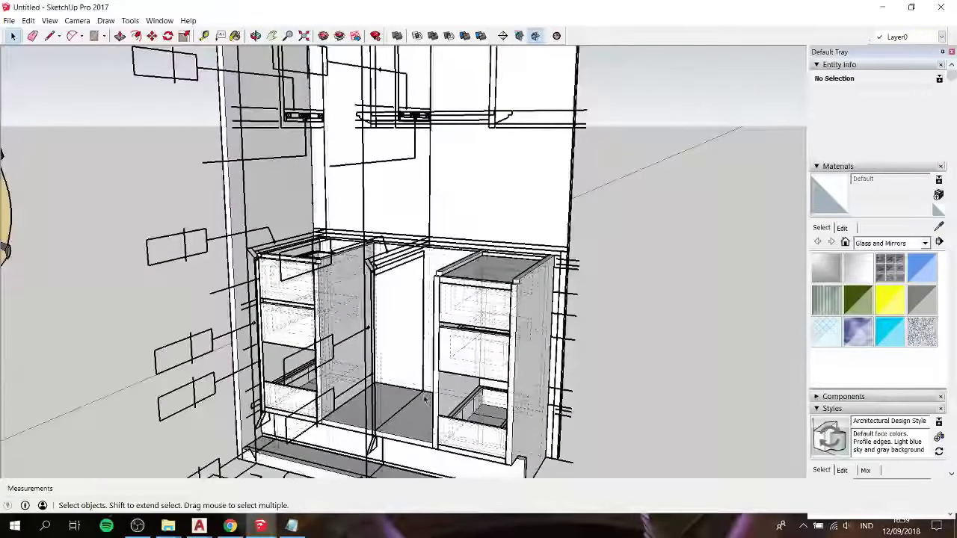
scroll(403, 407, up, 2)
mouse_move(404, 408)
middle_down()
mouse_move(327, 222)
mouse_move(453, 167)
mouse_move(337, 224)
mouse_move(246, 181)
mouse_move(376, 313)
middle_up()
scroll(492, 318, up, 2)
Step: Scale the plinth panel down lengthwise to about 0.97
scroll(492, 318, up, 2)
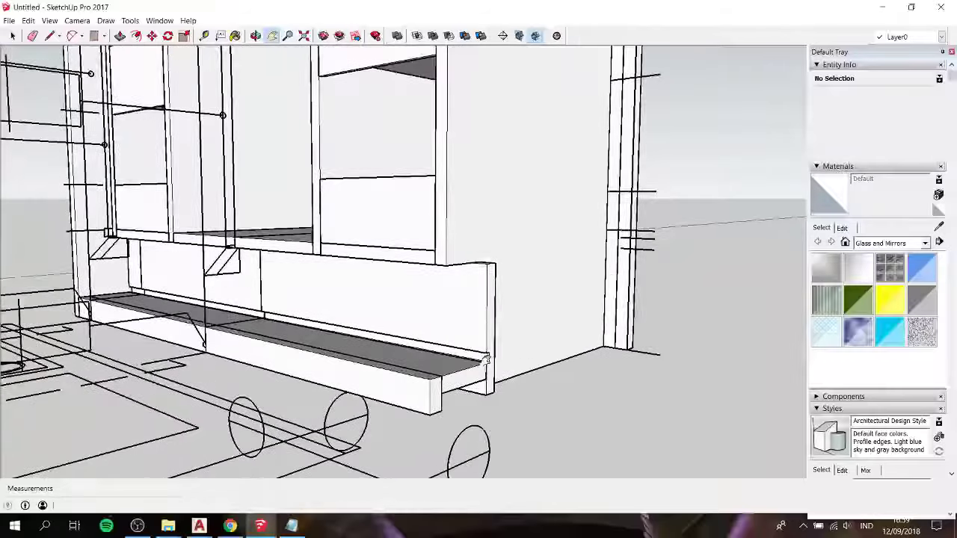
click(492, 318)
key(s)
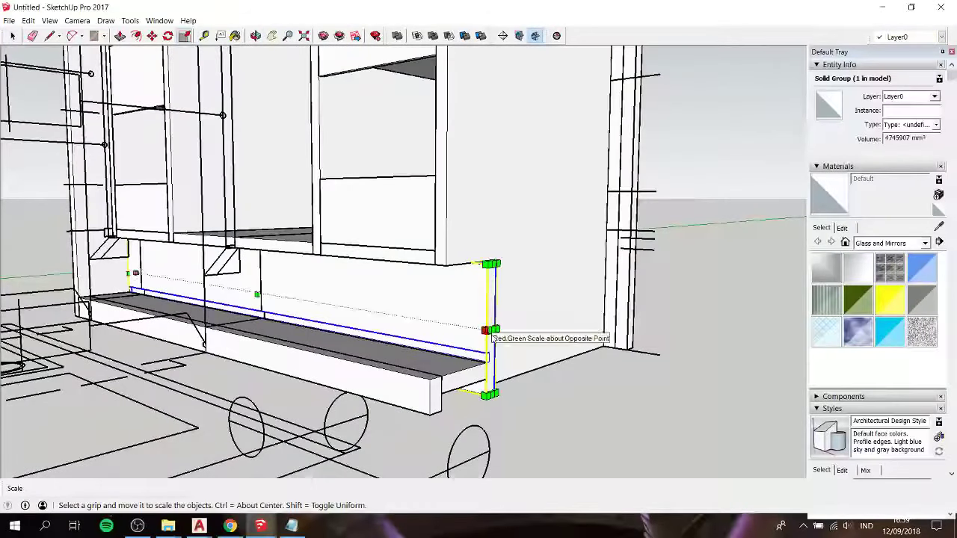
click(490, 329)
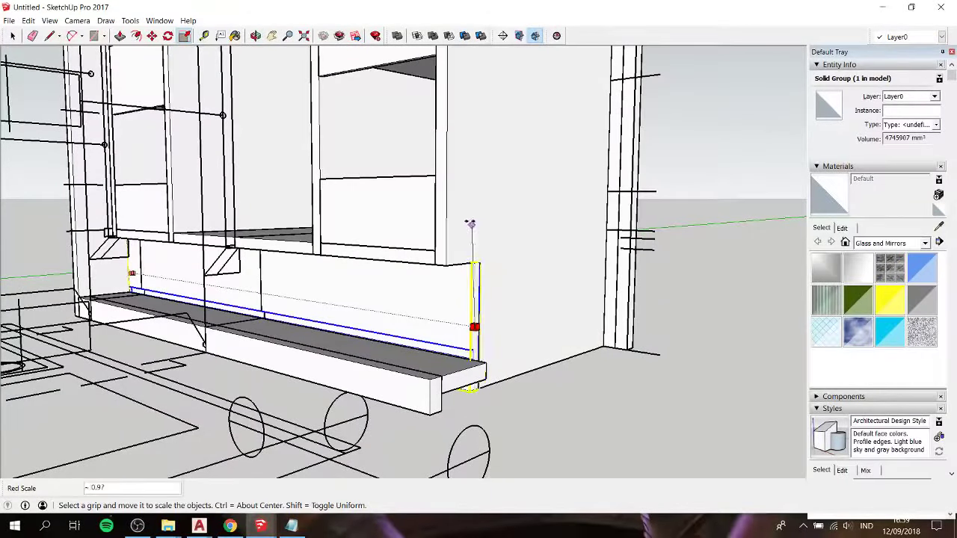
click(457, 203)
key(space)
Step: Shorten the strip in front of the plinth the same way along its length
mouse_move(535, 342)
middle_down()
mouse_move(359, 337)
mouse_move(421, 317)
mouse_move(429, 329)
middle_up()
click(436, 345)
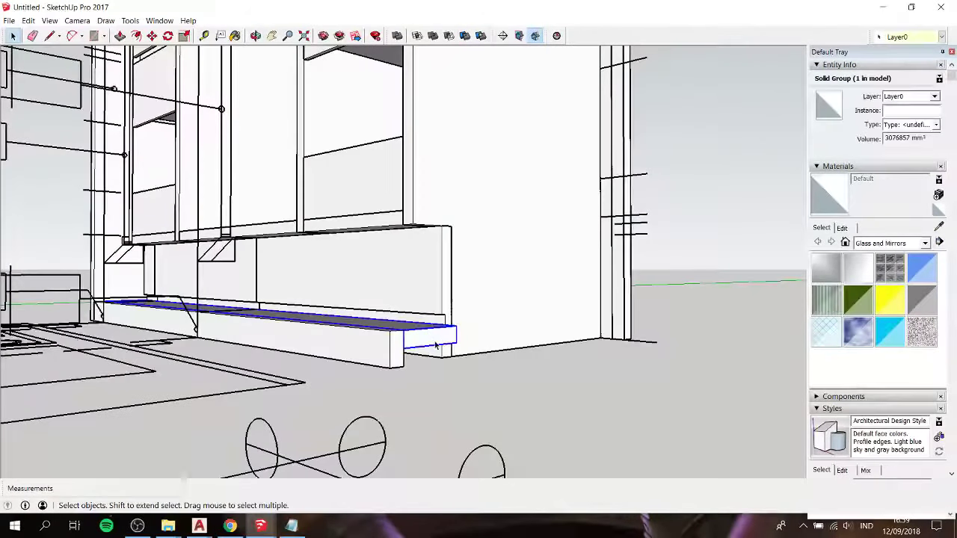
key(s)
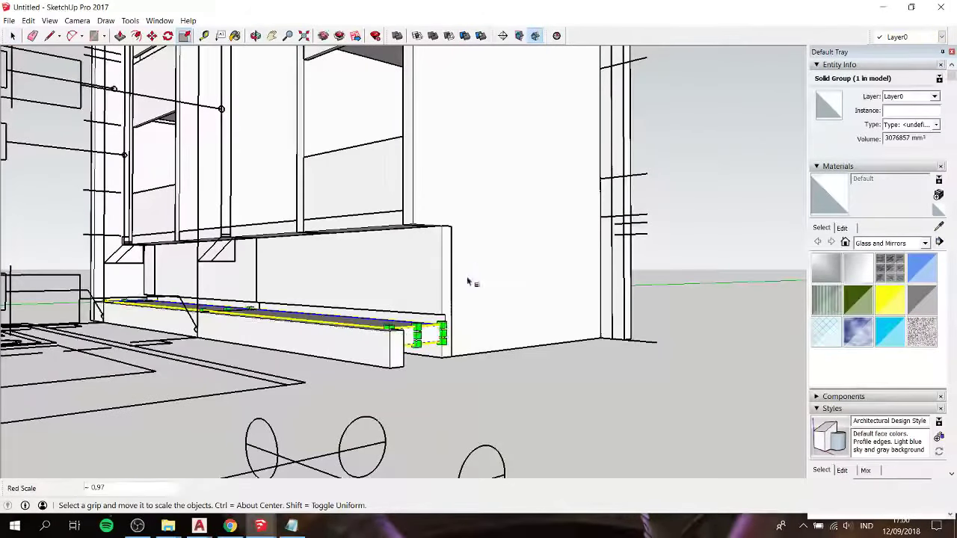
key(space)
click(474, 380)
middle_drag(474, 380, 444, 406)
key(s)
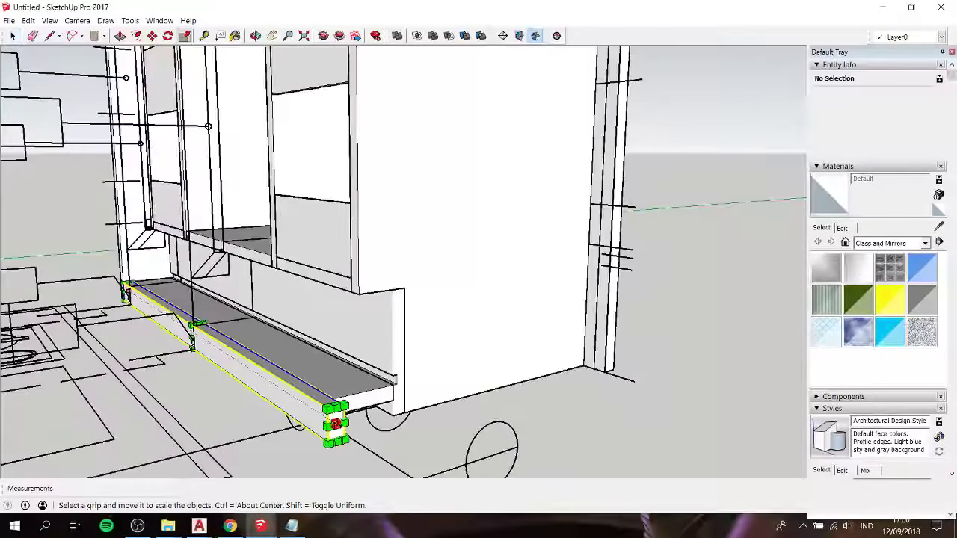
drag(335, 424, 438, 363)
key(space)
mouse_move(554, 406)
middle_down()
mouse_move(534, 317)
mouse_move(620, 338)
mouse_move(436, 269)
mouse_move(418, 220)
mouse_move(376, 203)
mouse_move(521, 241)
mouse_move(566, 235)
mouse_move(309, 259)
mouse_move(289, 177)
middle_up()
scroll(619, 338, down, 5)
scroll(619, 338, up, 3)
scroll(436, 269, up, 3)
scroll(435, 269, up, 3)
scroll(288, 176, up, 2)
scroll(289, 176, up, 2)
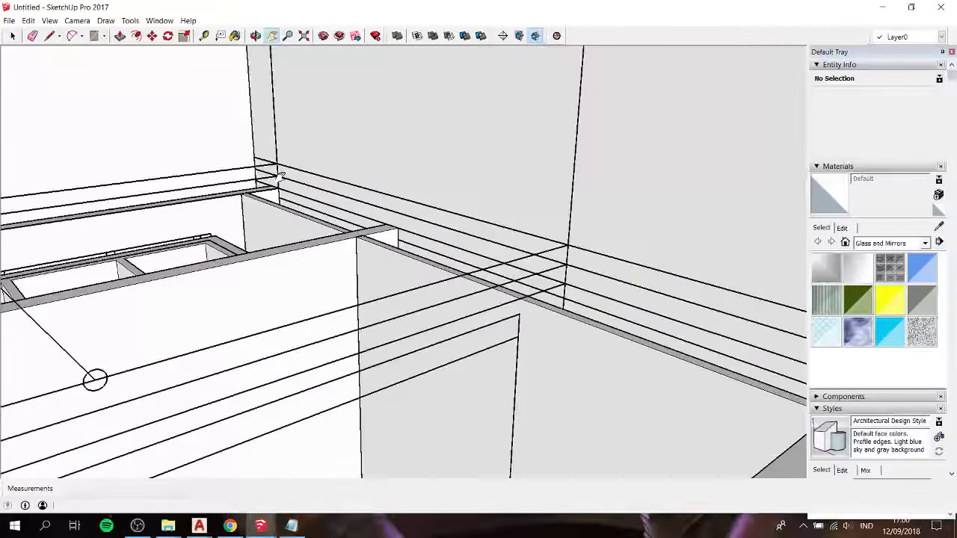
Step: Draw lines on the top beam that close a new face at its left end along the 18mm edge
scroll(266, 181, down, 3)
shift+middle_drag(266, 181, 430, 218)
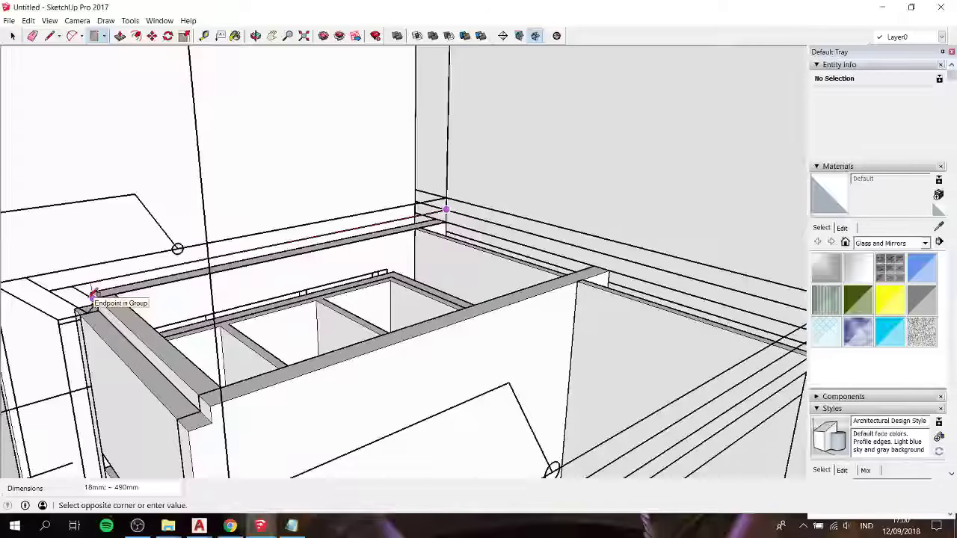
scroll(93, 296, up, 2)
scroll(112, 298, up, 1)
click(98, 296)
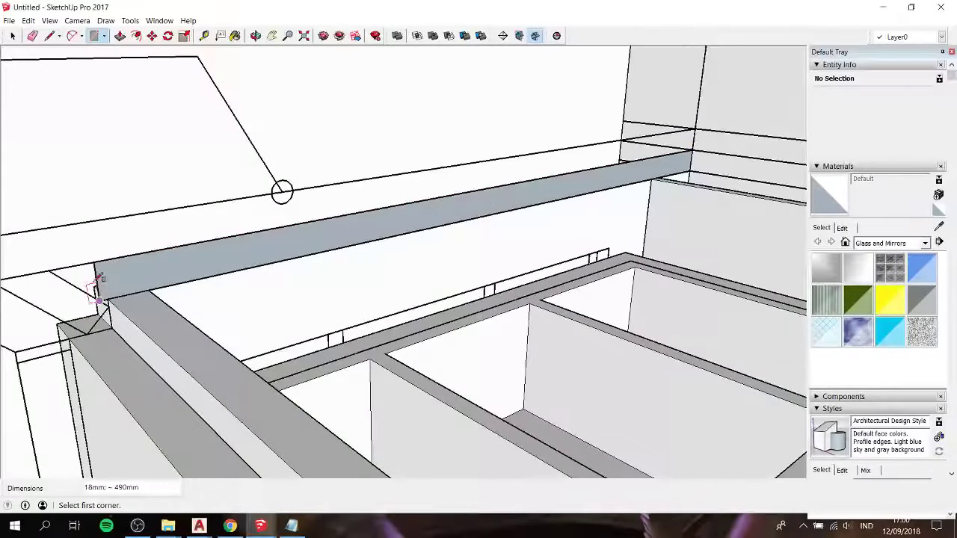
key(space)
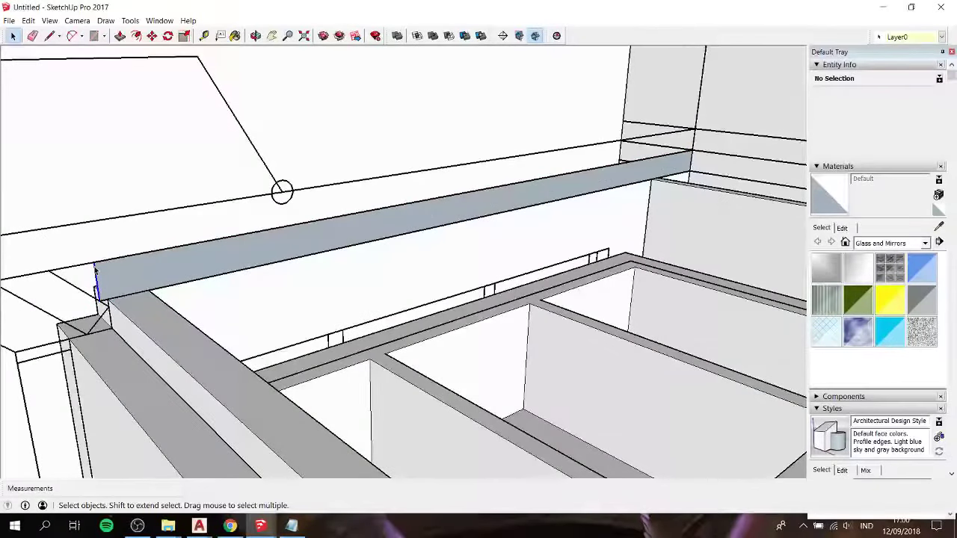
click(95, 271)
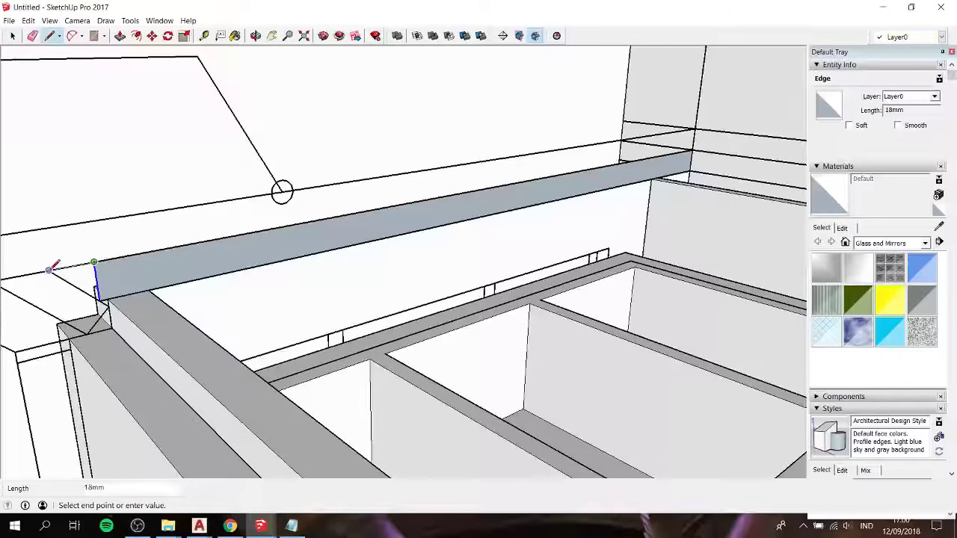
click(98, 293)
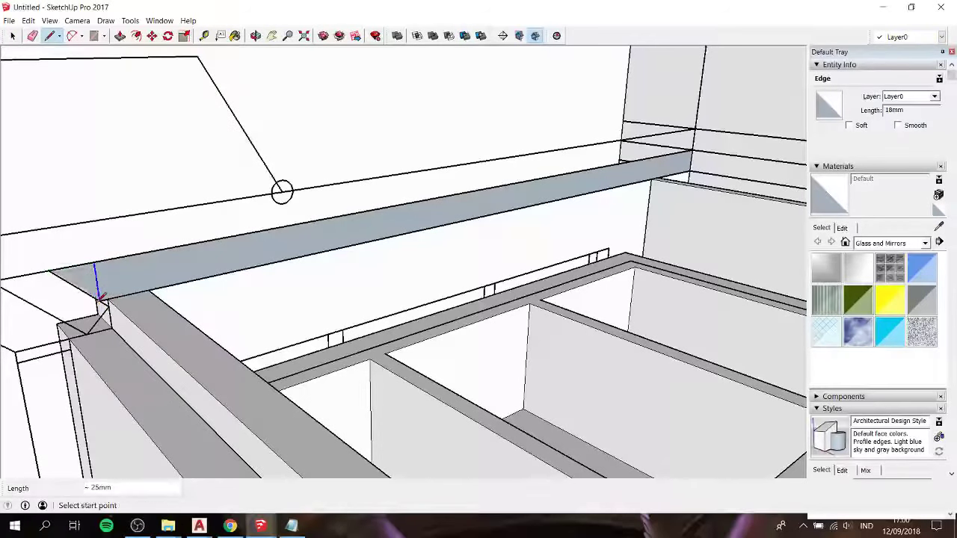
key(space)
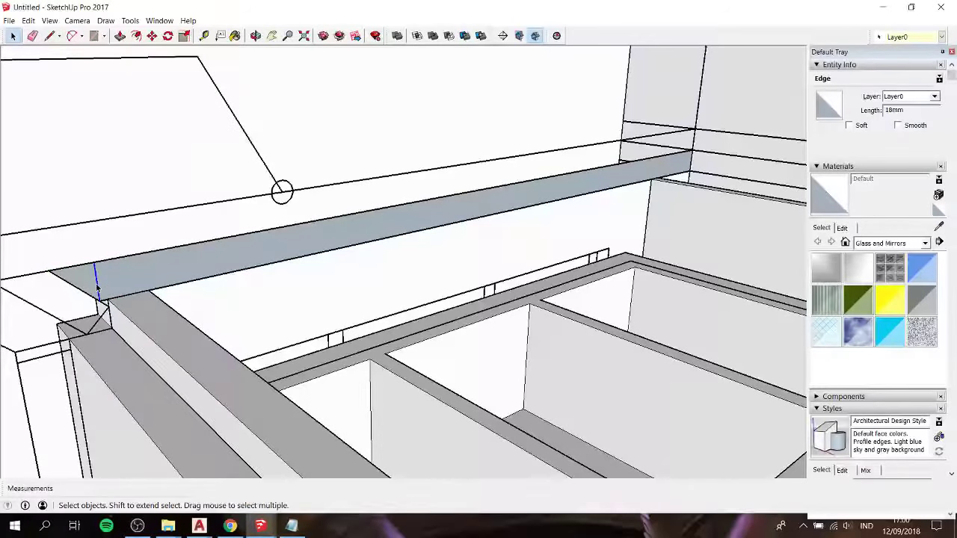
Step: Push/Pull the new strip face out 71 mm
click(96, 288)
middle_drag(100, 291, 165, 255)
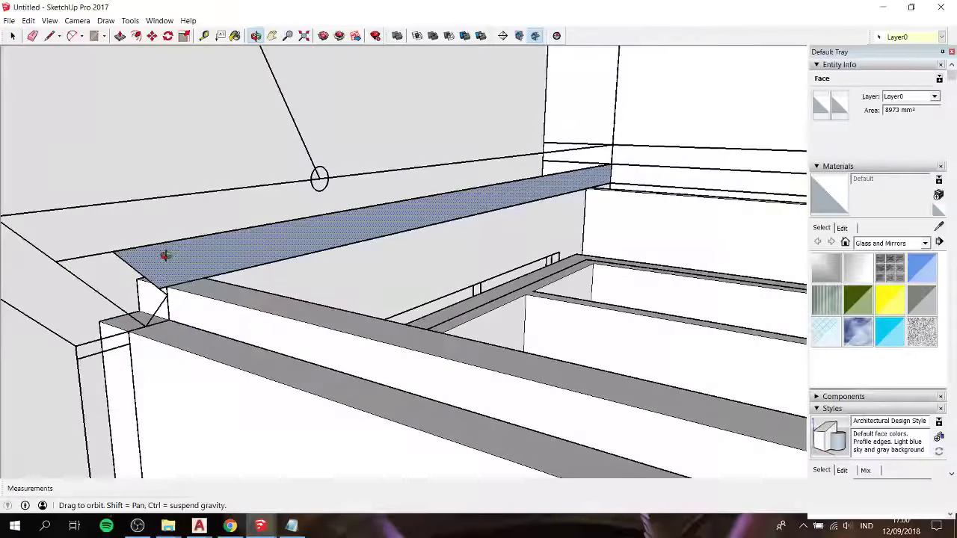
scroll(168, 294, up, 2)
scroll(167, 295, up, 2)
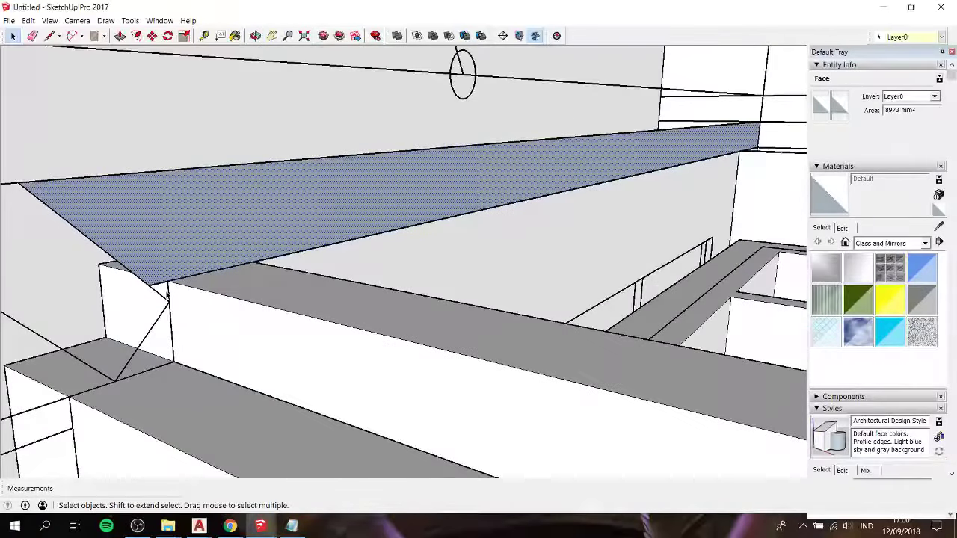
key(l)
key(space)
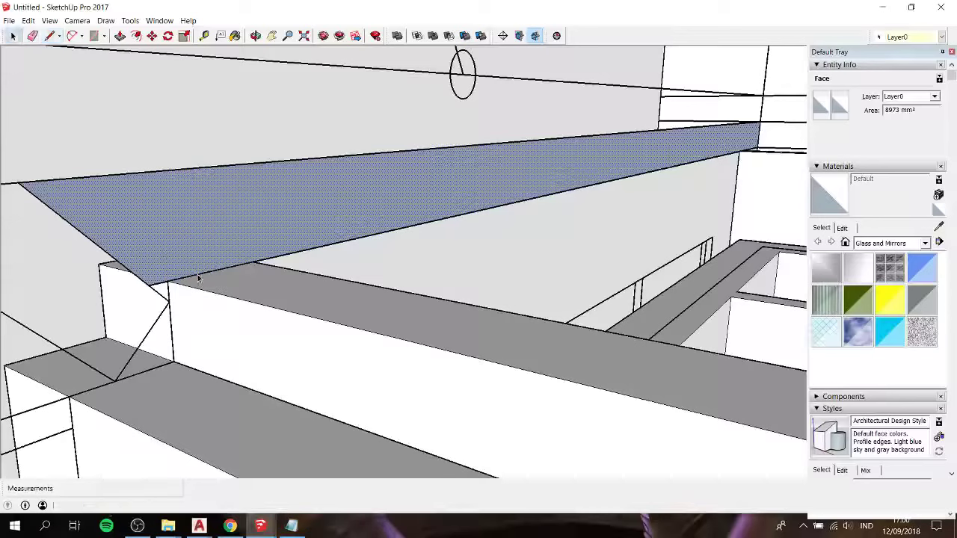
scroll(164, 255, down, 1)
scroll(164, 255, down, 1)
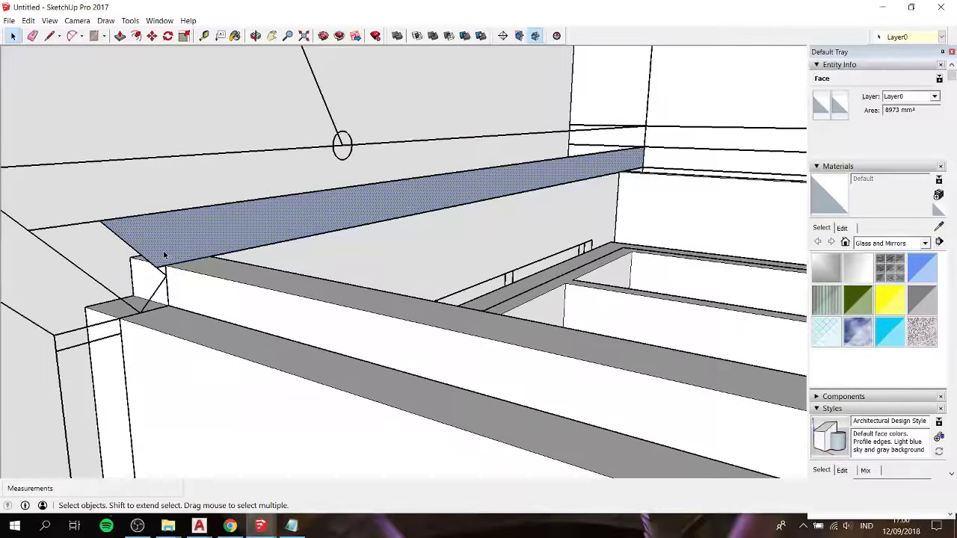
scroll(165, 255, down, 2)
key(p)
drag(164, 255, 155, 142)
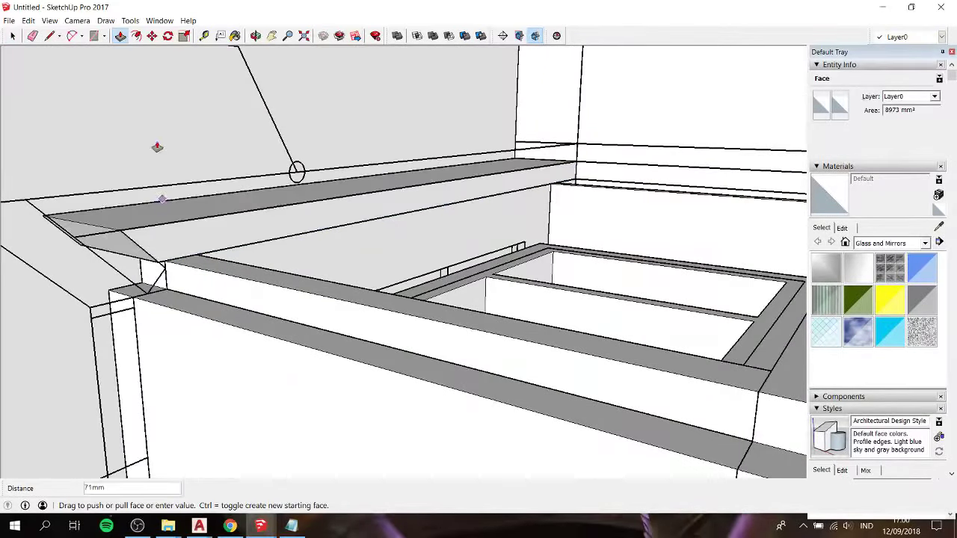
scroll(187, 127, up, 2)
scroll(213, 115, up, 2)
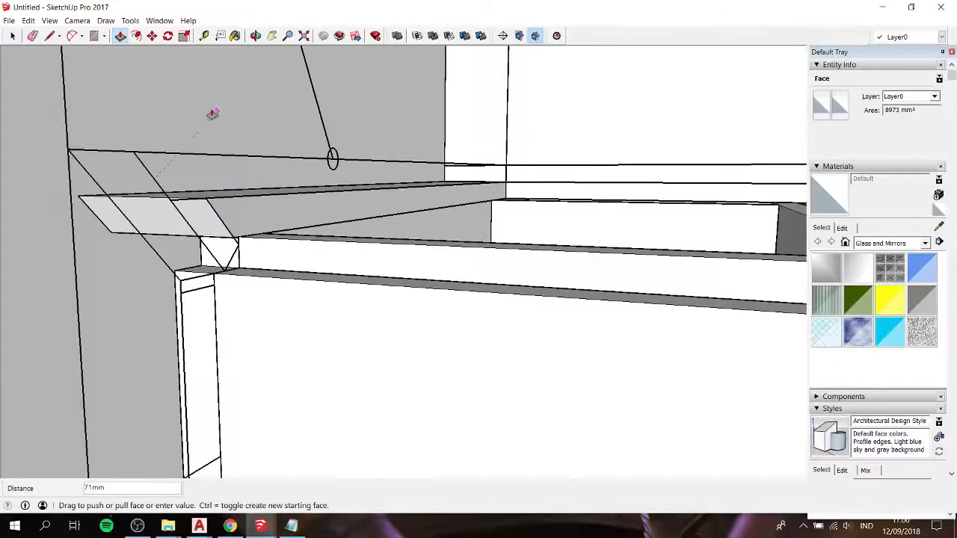
key(space)
Step: Extrude the triangular end face into a slab reaching across to the right cabinet's end
click(259, 207)
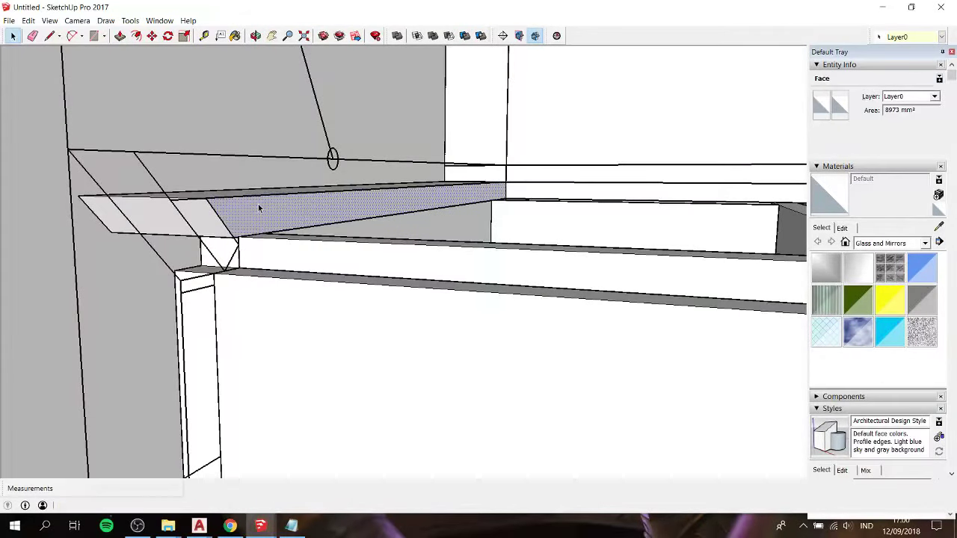
key(p)
click(257, 209)
mouse_move(321, 247)
middle_down()
mouse_move(306, 253)
mouse_move(448, 258)
middle_up()
mouse_move(449, 254)
mouse_down()
mouse_move(666, 284)
mouse_move(758, 275)
mouse_up()
Step: Commit the countertop extrusion and make the whole countertop a group
key(space)
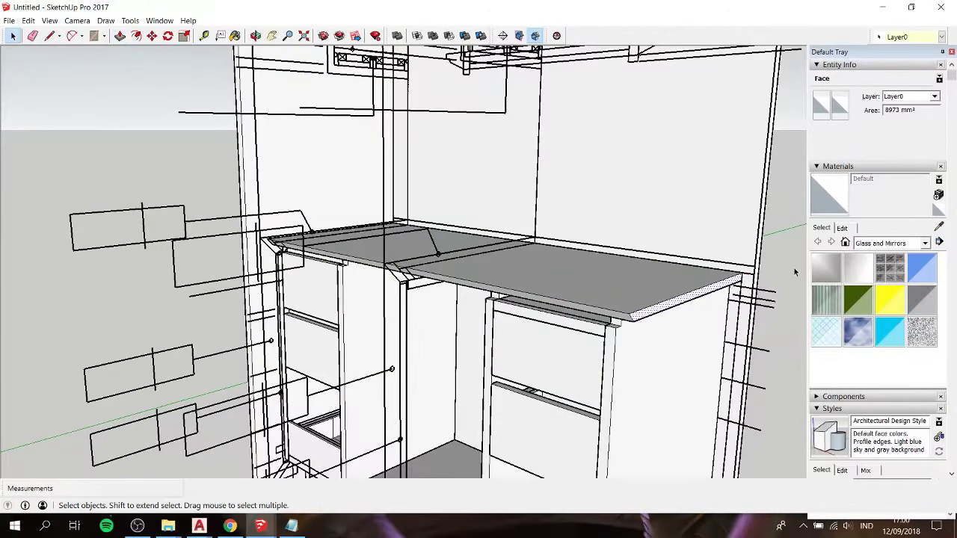
click(794, 272)
scroll(298, 259, up, 3)
scroll(297, 259, up, 2)
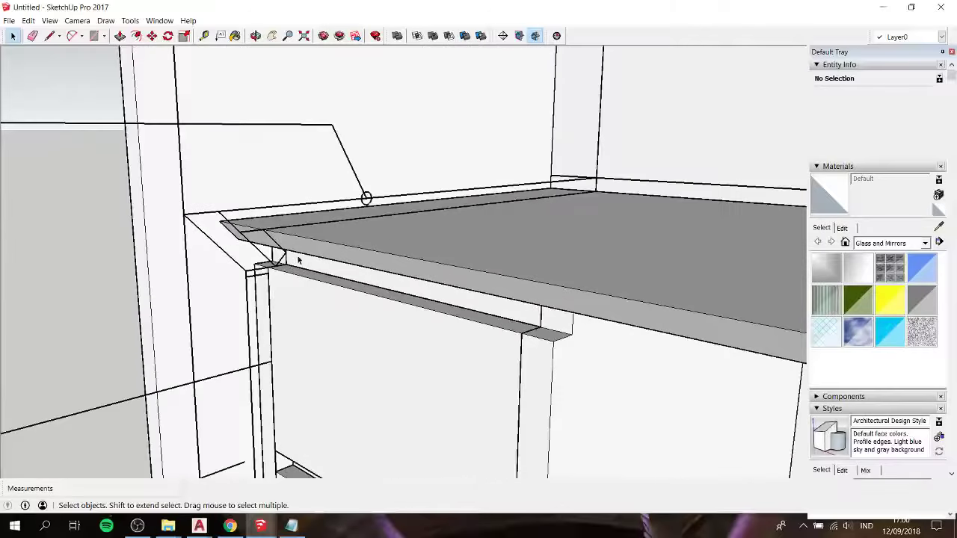
scroll(275, 258, up, 2)
scroll(269, 243, up, 1)
key(l)
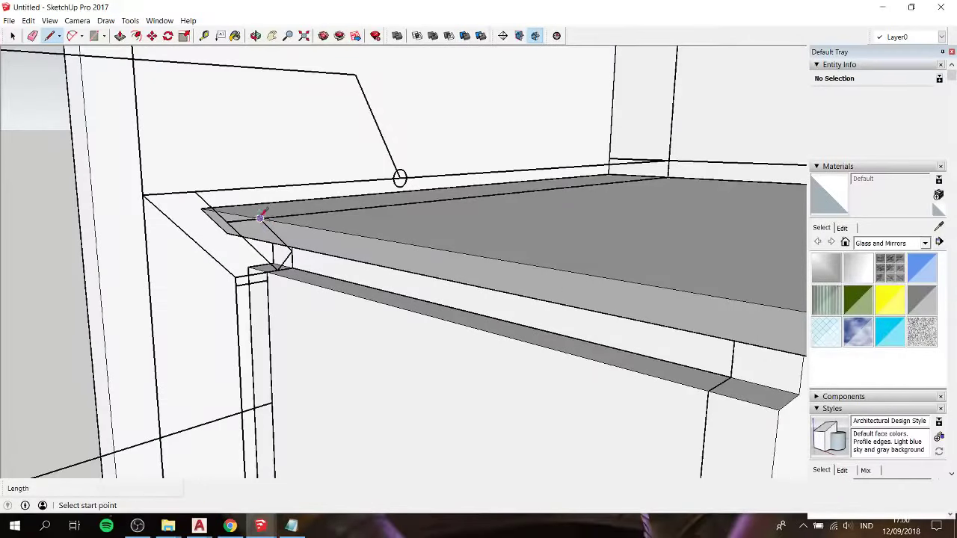
key(space)
triple_click(349, 228)
right_click(348, 229)
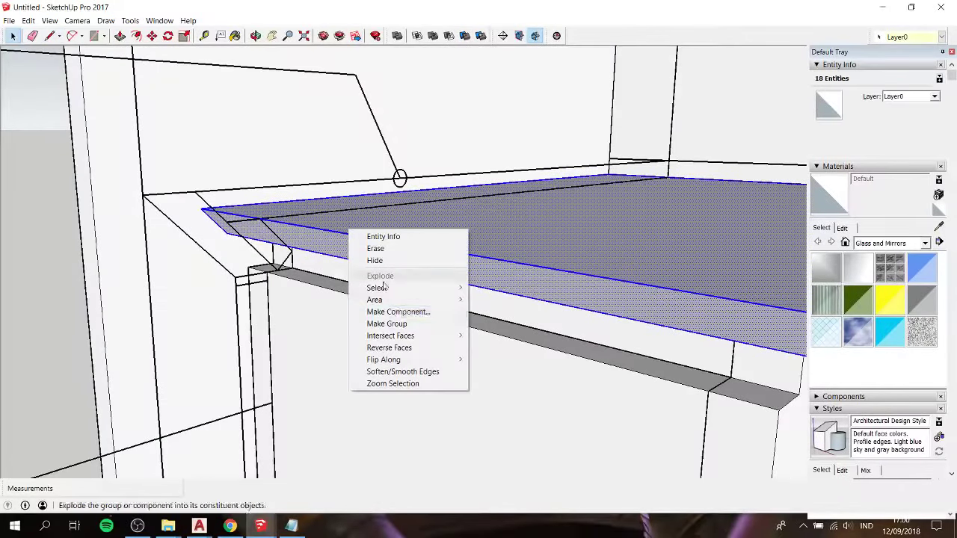
click(395, 324)
Step: Draw a diagonal profile line at the countertop's front corner, creating a 624 mm² angled face
scroll(266, 228, up, 1)
key(l)
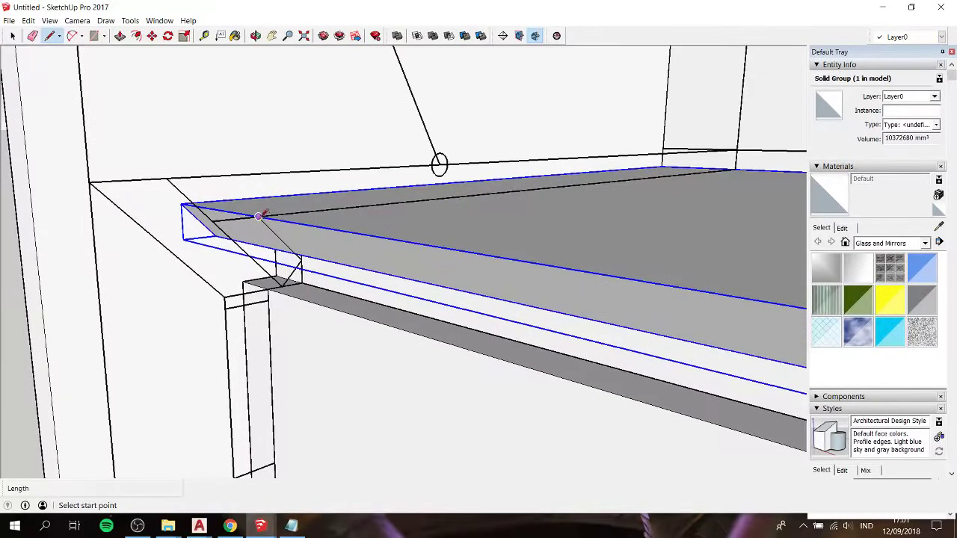
click(212, 221)
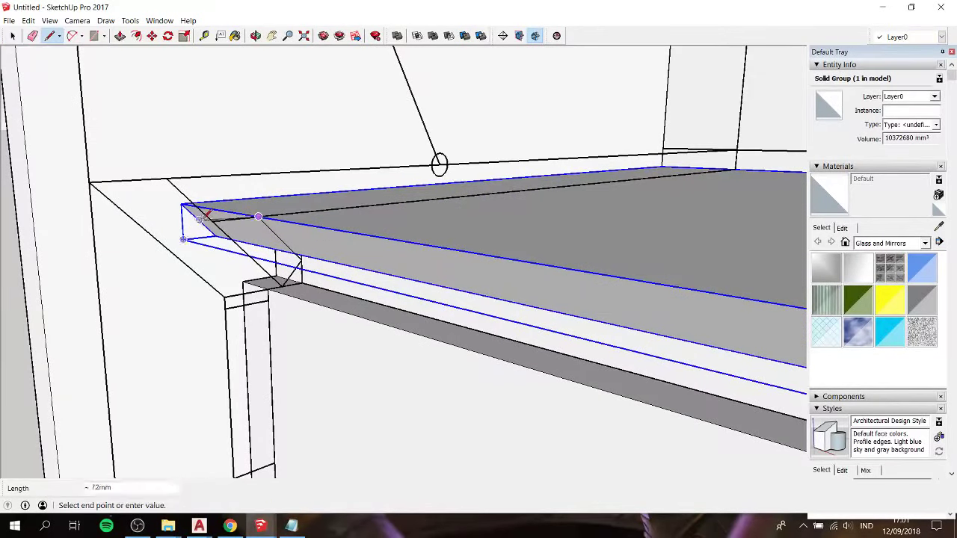
click(282, 287)
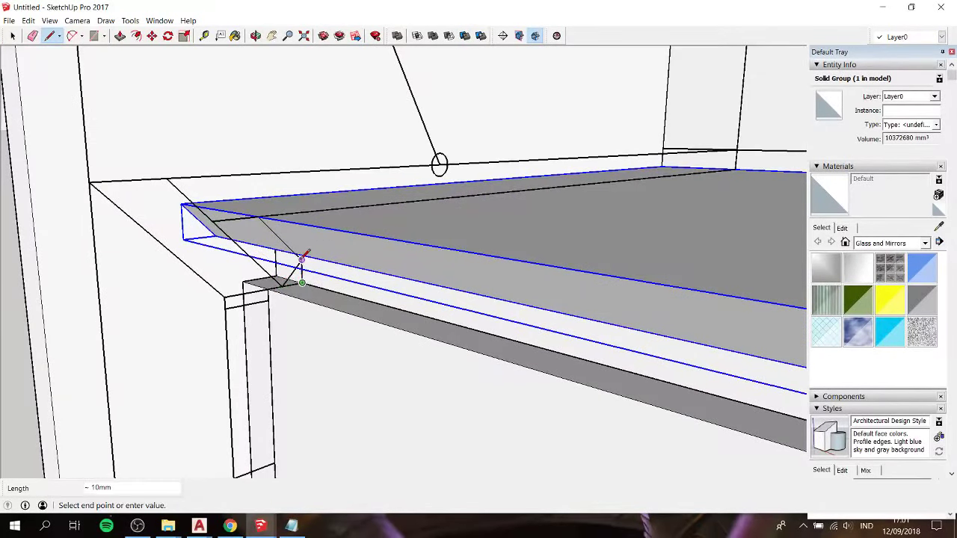
click(300, 262)
click(260, 211)
scroll(260, 211, down, 3)
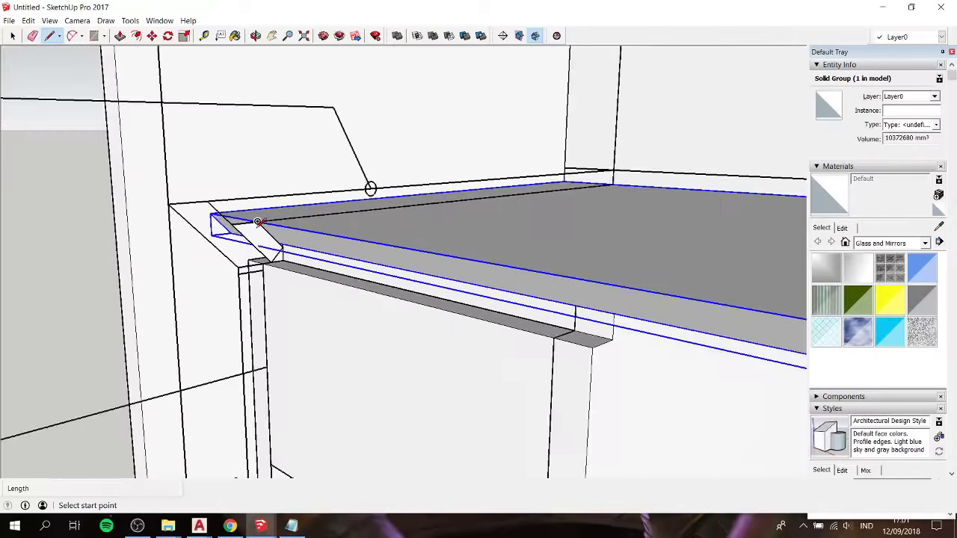
mouse_move(259, 212)
middle_down()
mouse_move(620, 244)
mouse_move(310, 231)
mouse_move(198, 211)
mouse_move(514, 225)
mouse_move(101, 217)
middle_up()
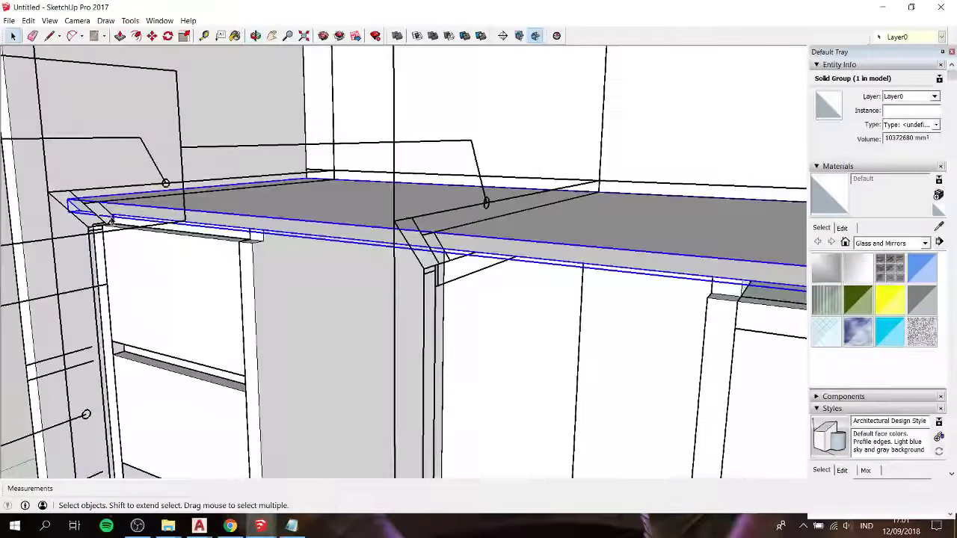
double_click(101, 217)
Step: Push/Pull the small profile end face out roughly 550 mm along the cabinet
click(104, 214)
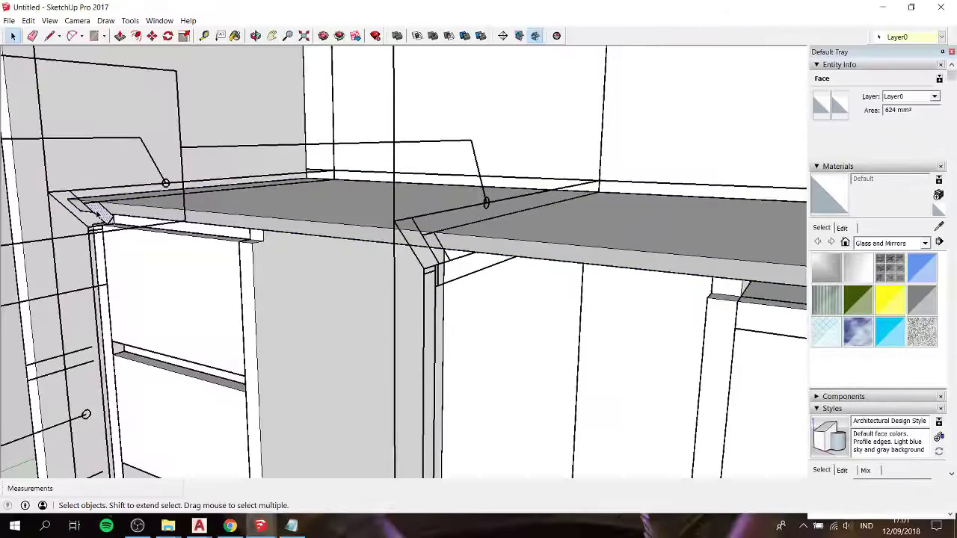
key(p)
drag(105, 214, 442, 262)
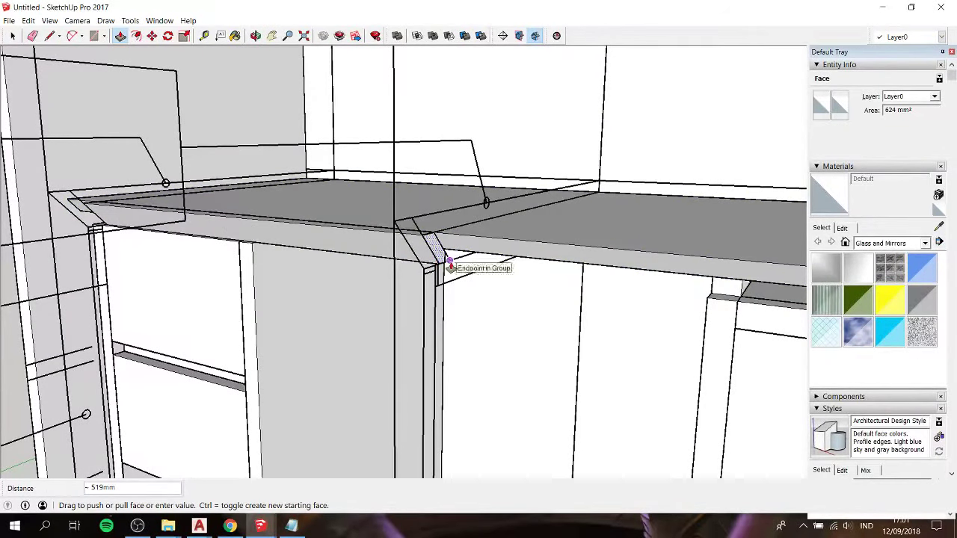
middle_drag(442, 263, 419, 269)
scroll(395, 274, up, 5)
scroll(401, 272, up, 3)
drag(401, 271, 434, 229)
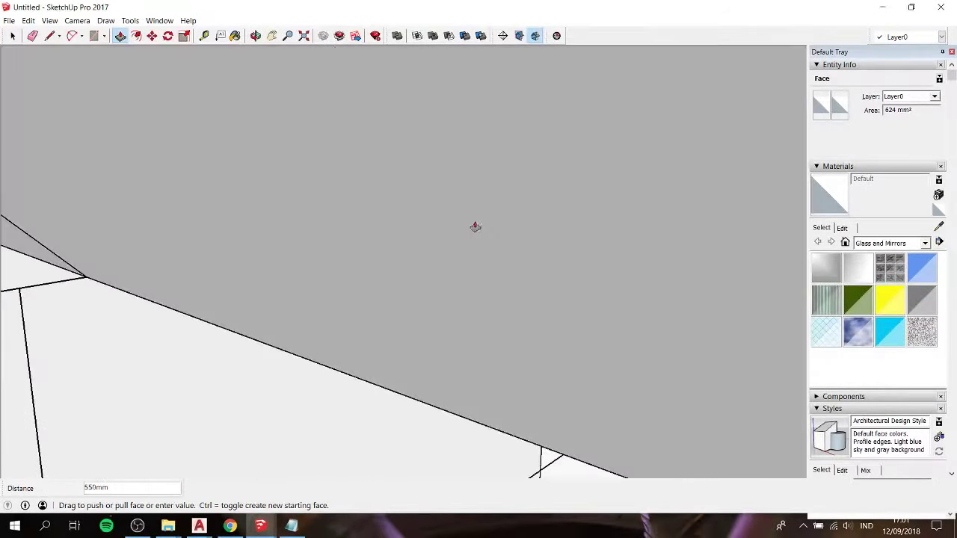
scroll(433, 229, down, 3)
scroll(403, 234, down, 3)
scroll(404, 231, down, 3)
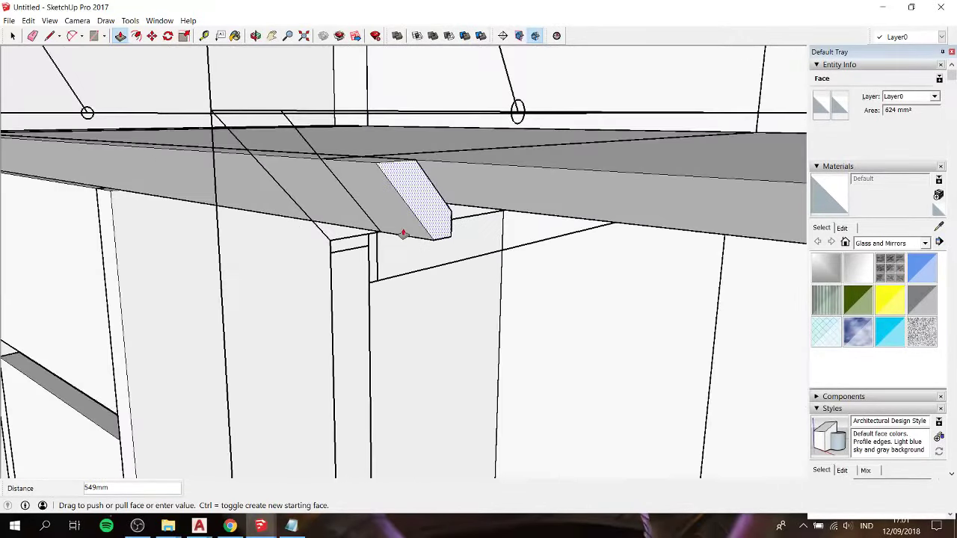
scroll(391, 231, down, 3)
scroll(376, 229, down, 3)
drag(376, 229, 586, 255)
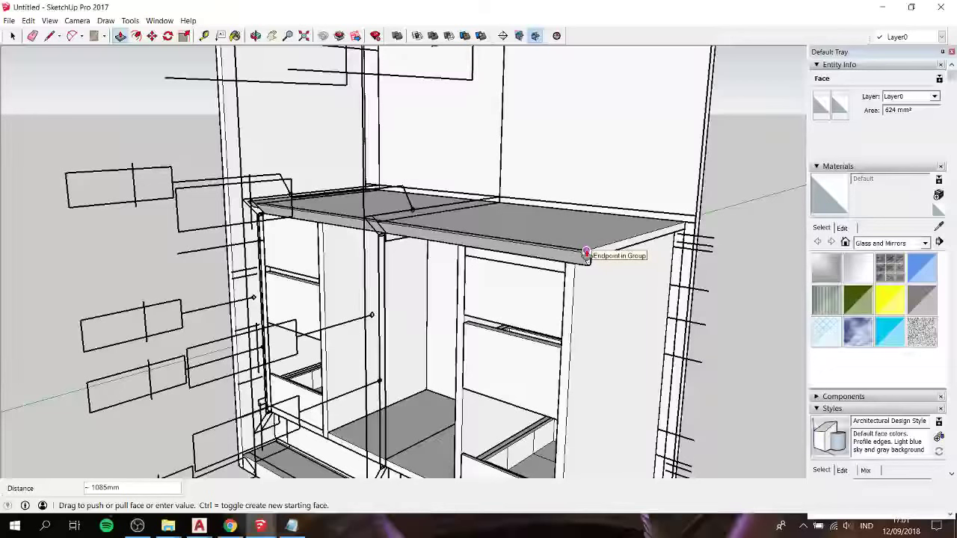
drag(586, 254, 586, 254)
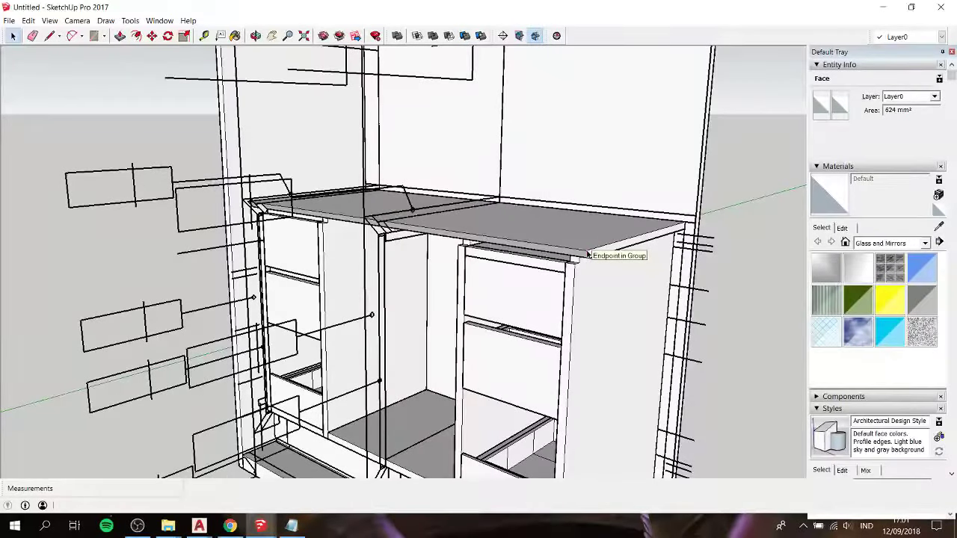
key(space)
Step: Draw path lines along the slab's front edge and right side
middle_drag(586, 254, 261, 192)
scroll(260, 193, up, 3)
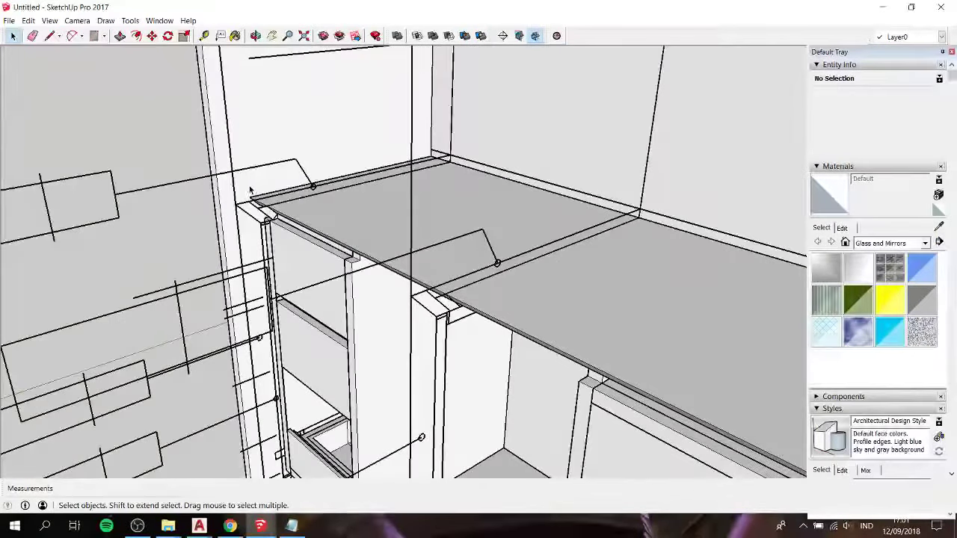
key(l)
click(254, 196)
scroll(255, 196, down, 3)
scroll(255, 196, down, 2)
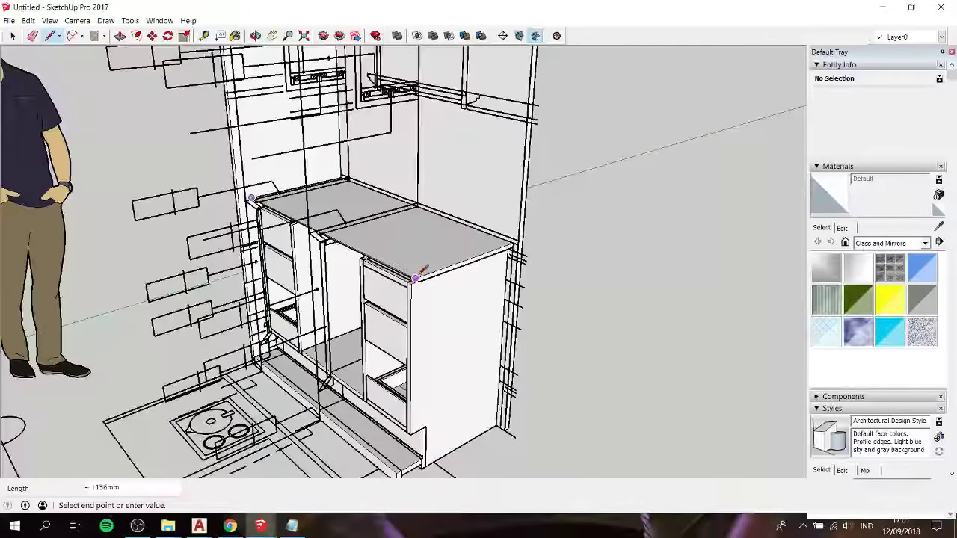
click(413, 279)
click(513, 240)
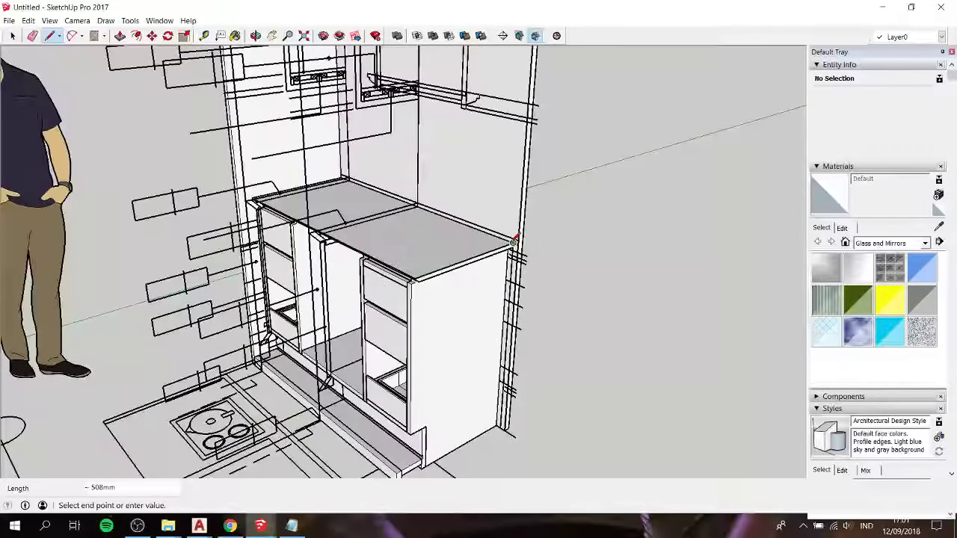
key(space)
scroll(262, 207, up, 3)
scroll(262, 207, up, 2)
Step: Sweep the molding profile along the selected front and side path edges with Follow Me
click(262, 207)
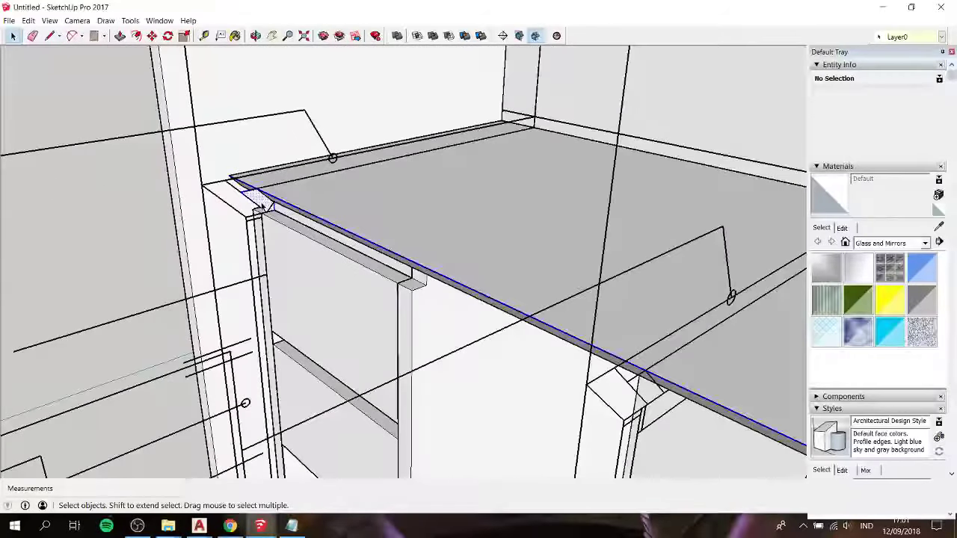
middle_drag(262, 207, 292, 207)
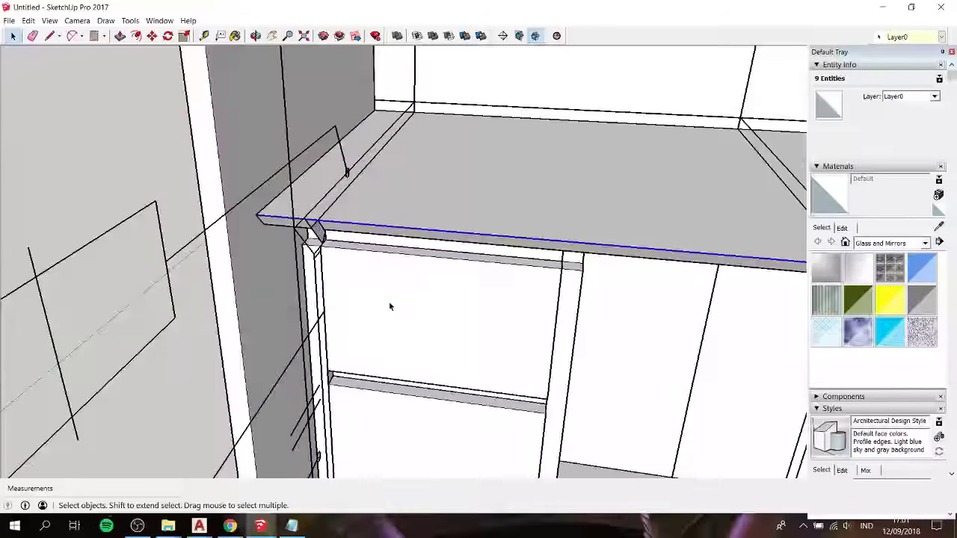
shift+click(372, 281)
key(p)
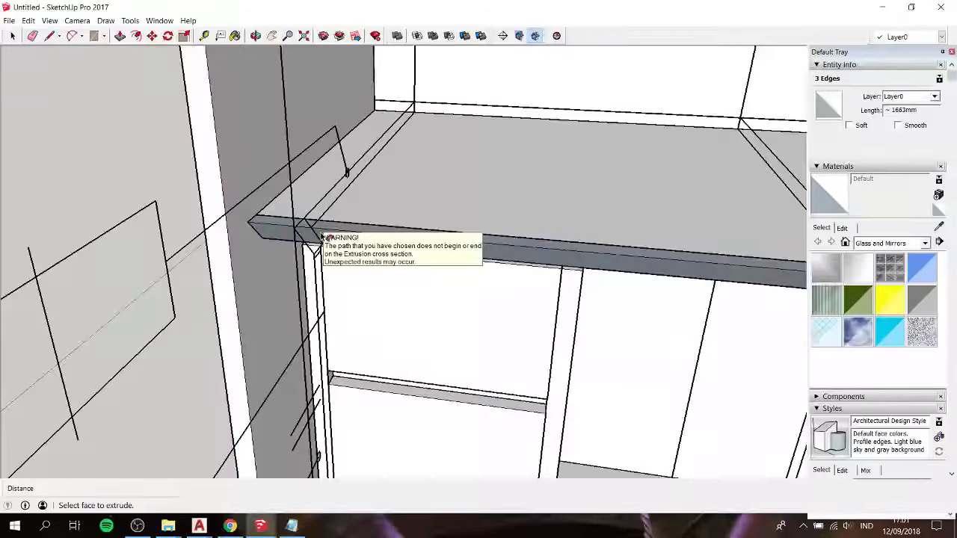
click(323, 237)
scroll(544, 249, down, 3)
scroll(544, 249, down, 2)
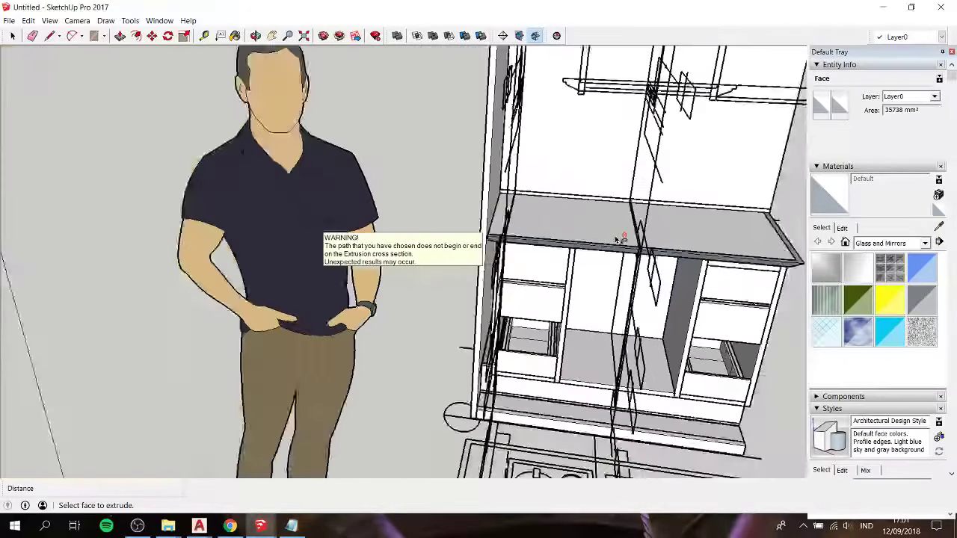
shift+middle_drag(545, 249, 473, 255)
scroll(472, 255, up, 3)
scroll(473, 255, up, 2)
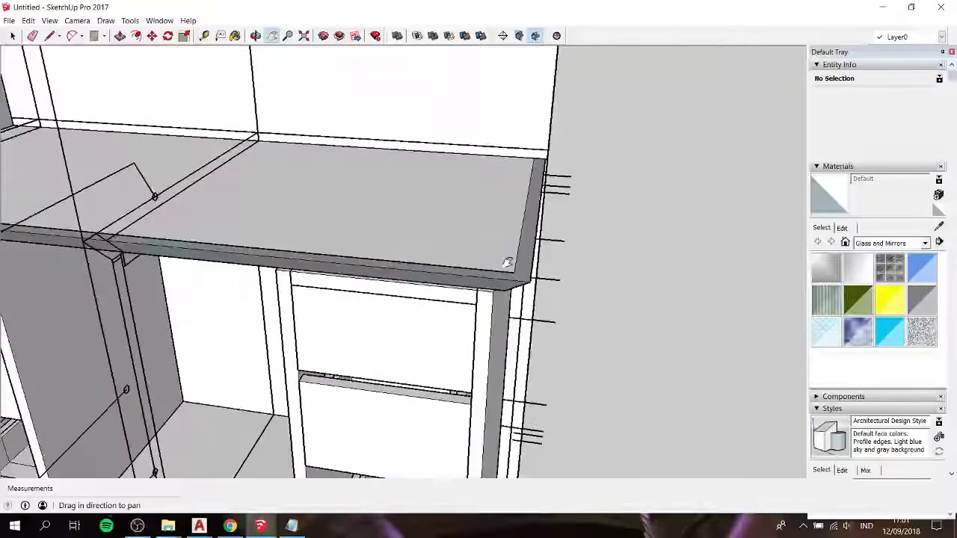
Step: Reverse the new molding's faces so they face outward and view the finished edge
key(space)
triple_click(514, 262)
right_click(521, 254)
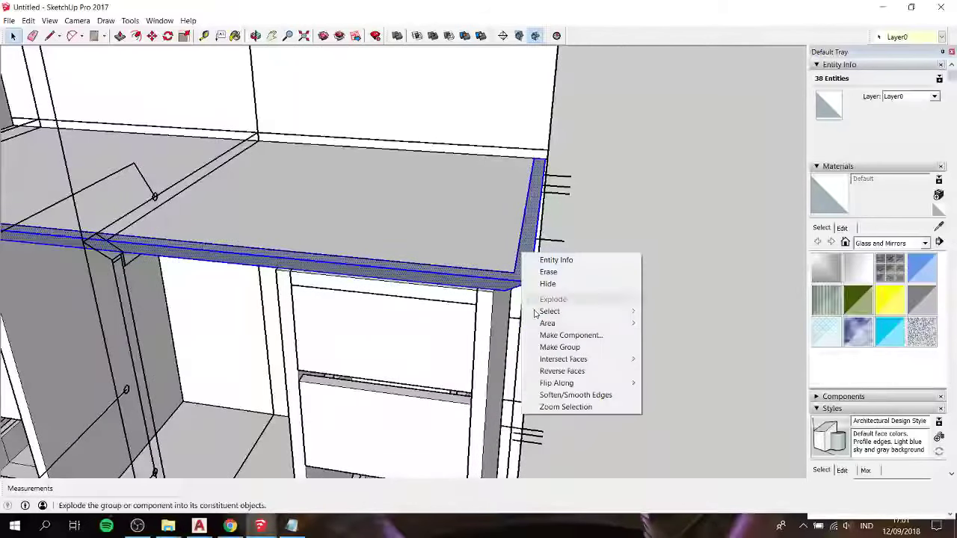
click(562, 371)
middle_drag(486, 272, 389, 171)
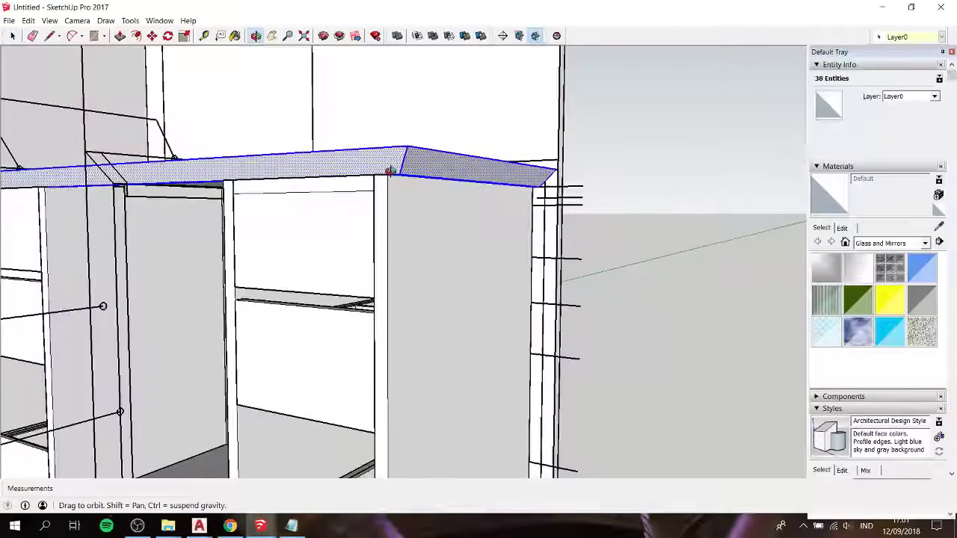
click(640, 216)
mouse_move(640, 216)
middle_down()
mouse_move(452, 210)
mouse_move(457, 314)
middle_up()
click(292, 526)
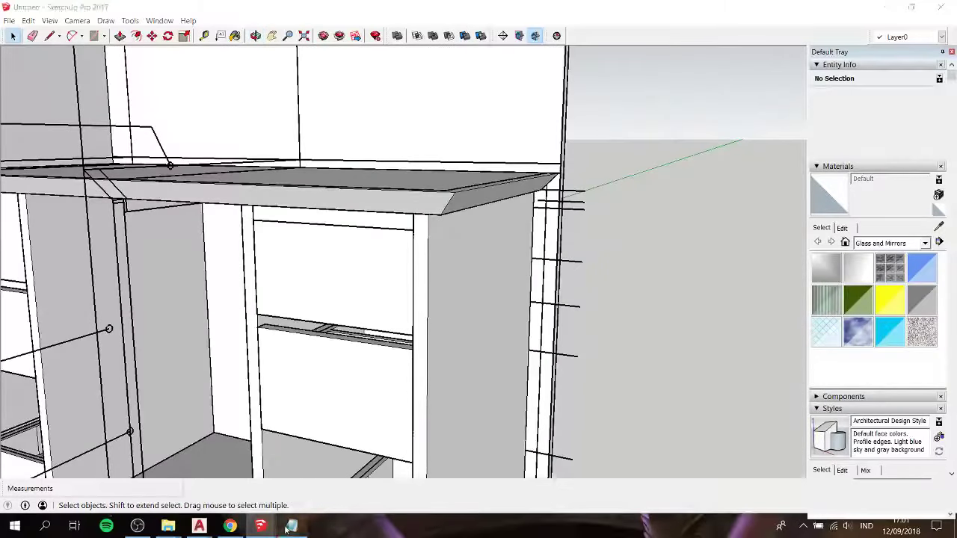
Step: Note that the Follow Me command was used, and add step 1: create the molding
key(Return)
key(Return)
text(i )
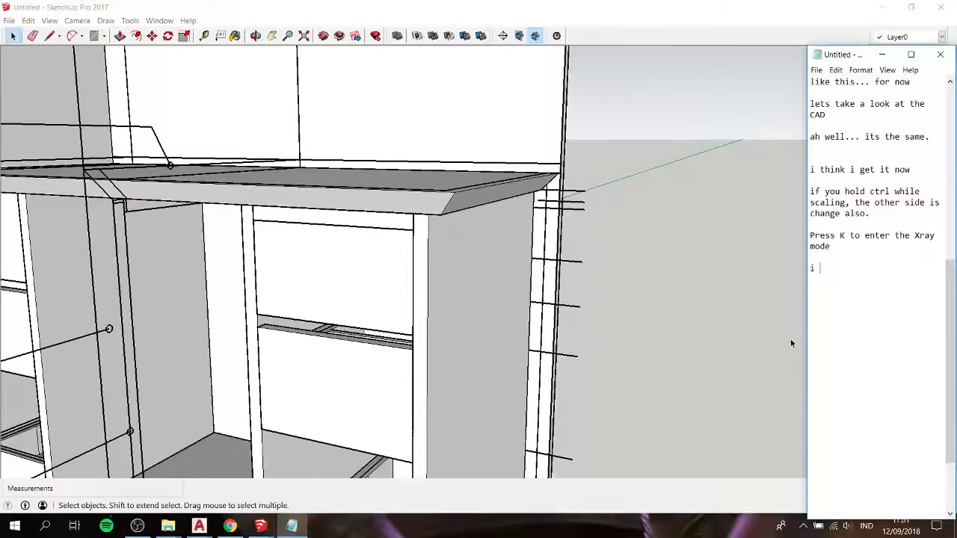
text(use the)
text( follow)
text(-me comm)
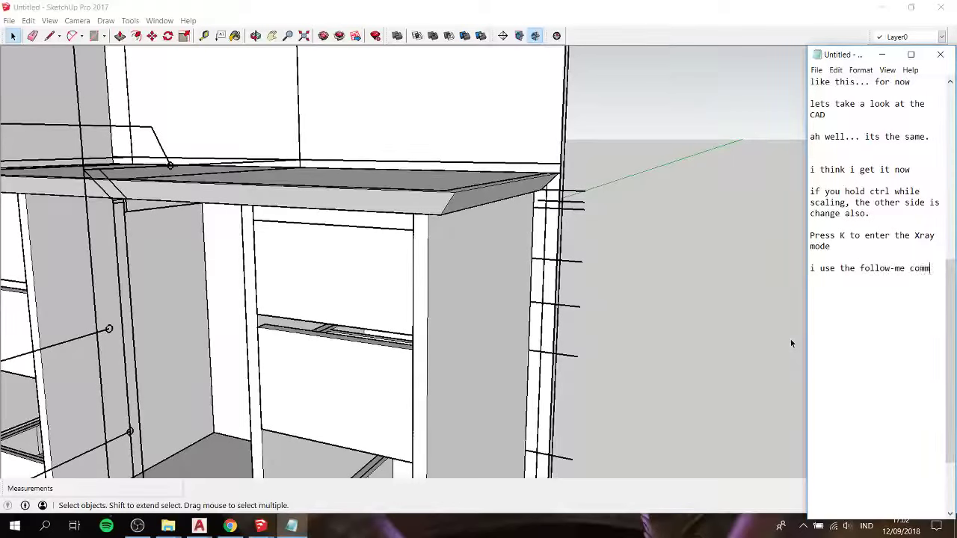
text(and)
text( there)
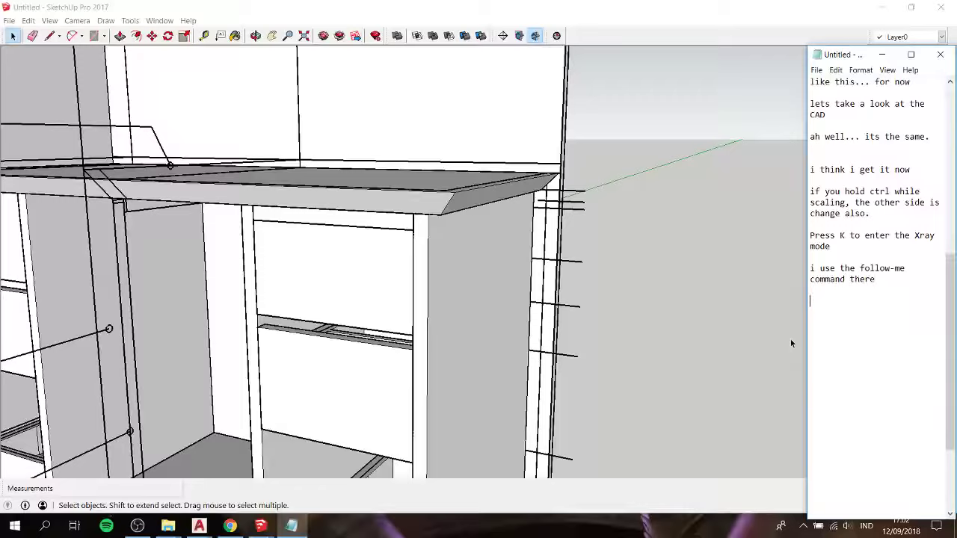
key(Return)
text(1)
text( c)
text(reate the m)
text(od)
key(BackSpace)
text(lding)
Step: Add the remaining steps: create the track, select the track, follow-me the molding
key(Return)
text(2)
text( create)
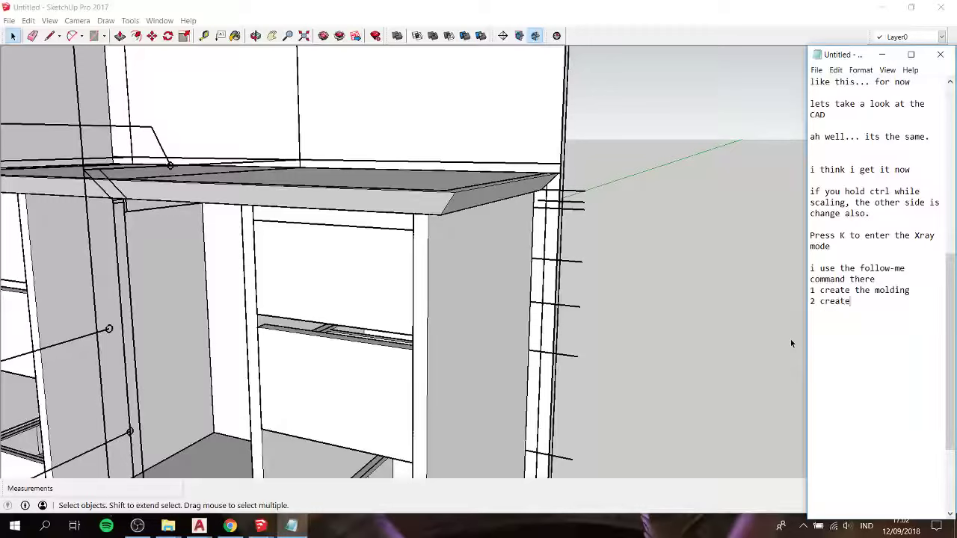
text( the trac)
text(k)
key(Return)
text(se)
text(lect the )
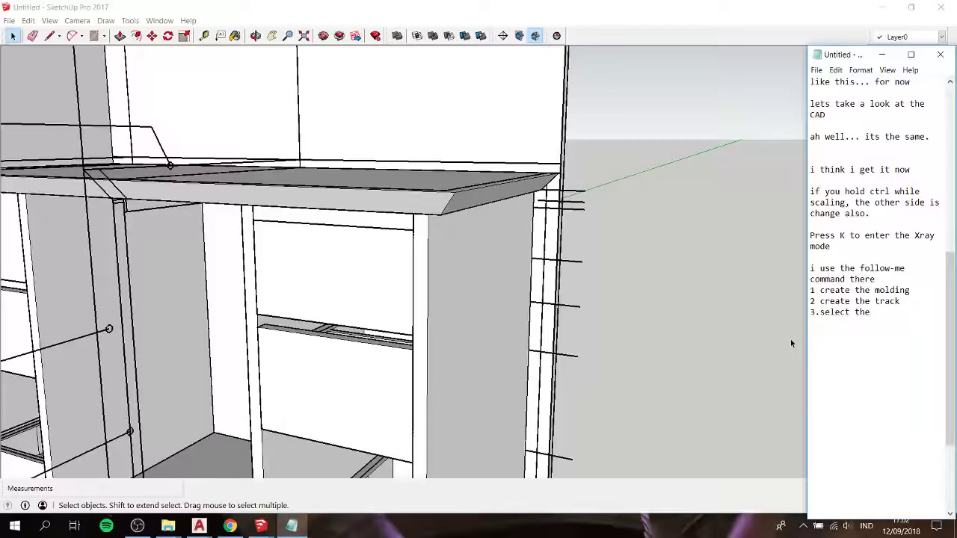
text(track)
key(Return)
text(fo)
key(BackSpace)
text(foll)
text(ow-)
text(me the )
text(molding)
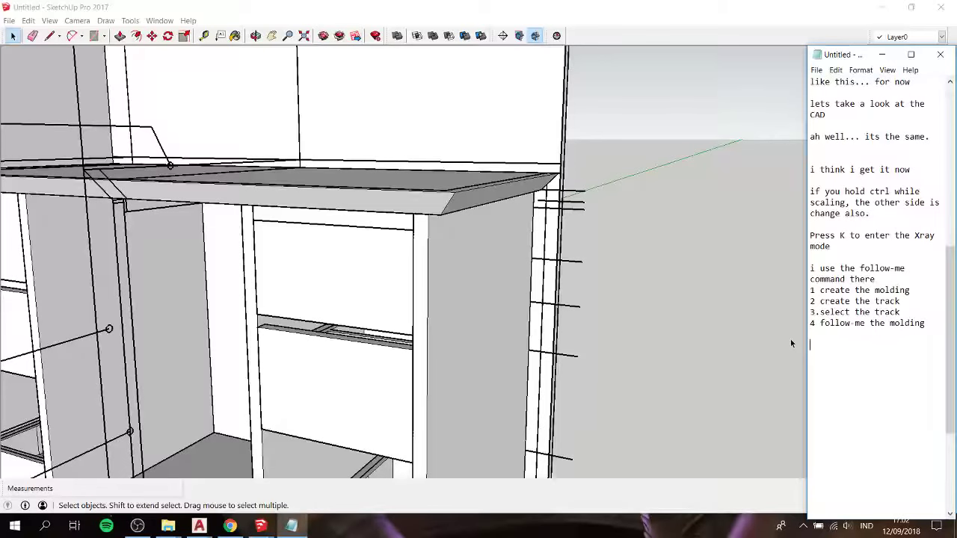
Step: Make the entire molded countertop edge one group and view it from higher up
click(334, 208)
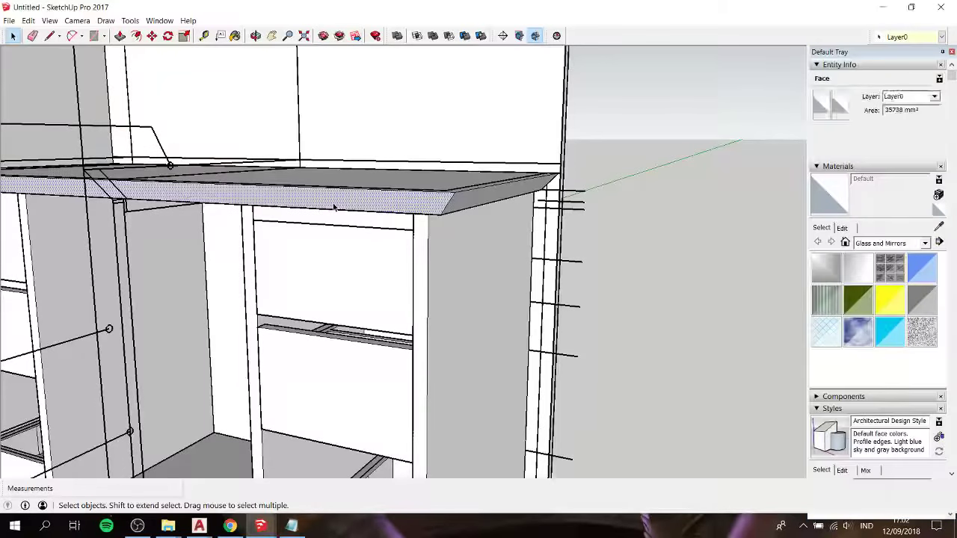
triple_click(334, 207)
right_click(333, 207)
click(410, 298)
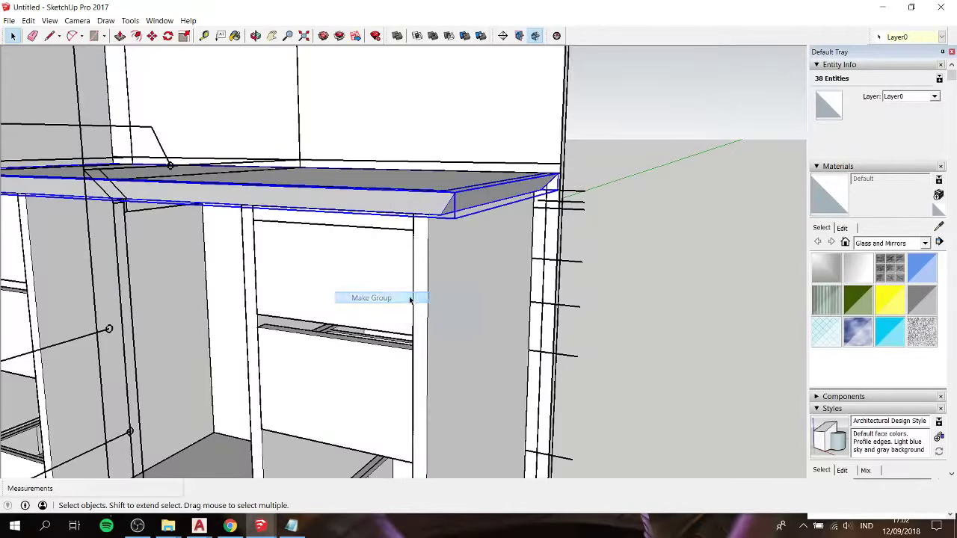
shift+middle_drag(277, 196, 556, 232)
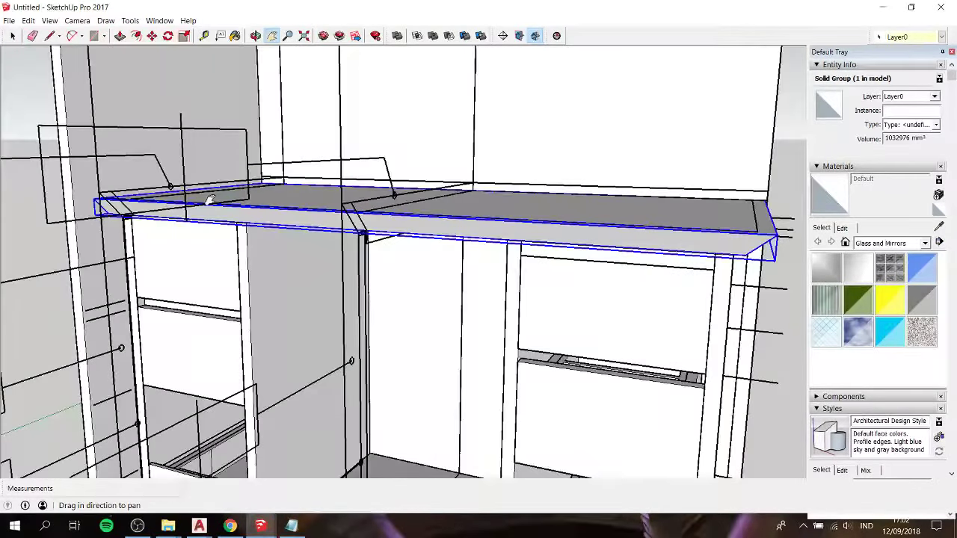
mouse_move(211, 199)
shift+middle_down()
mouse_move(339, 226)
mouse_move(352, 132)
mouse_move(349, 154)
mouse_move(464, 257)
mouse_move(228, 216)
shift+middle_up()
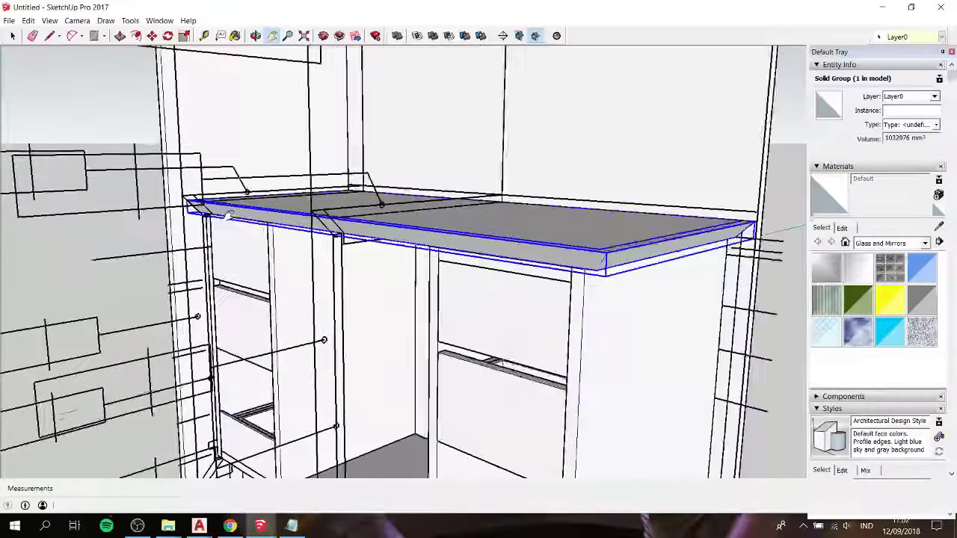
scroll(217, 209, up, 3)
scroll(214, 207, up, 2)
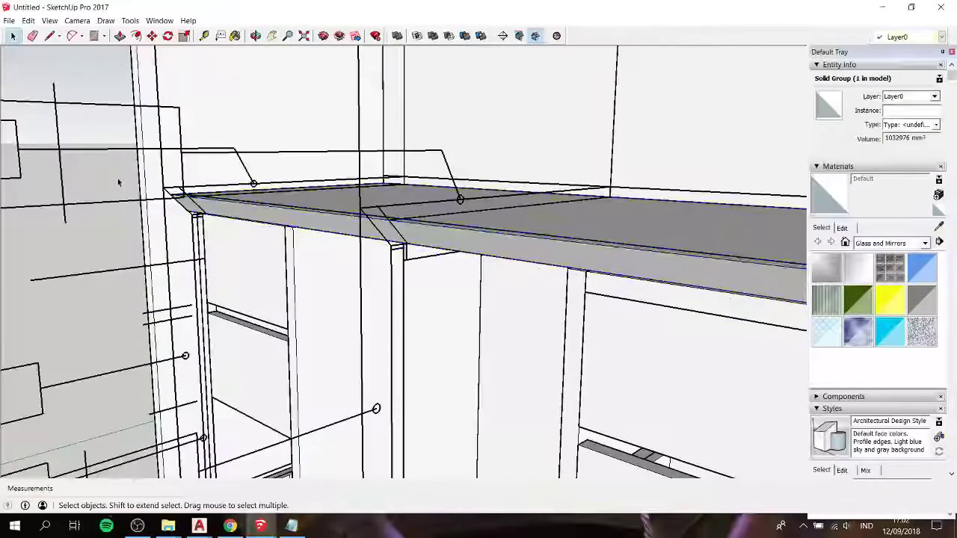
click(118, 181)
mouse_move(118, 182)
middle_down()
mouse_move(365, 256)
mouse_move(438, 197)
mouse_move(427, 214)
mouse_move(359, 239)
mouse_move(374, 207)
mouse_move(441, 154)
mouse_move(230, 232)
mouse_move(299, 246)
mouse_move(352, 314)
middle_up()
Step: Add the note 'lets doit again' and zoom in on the countertop
click(291, 526)
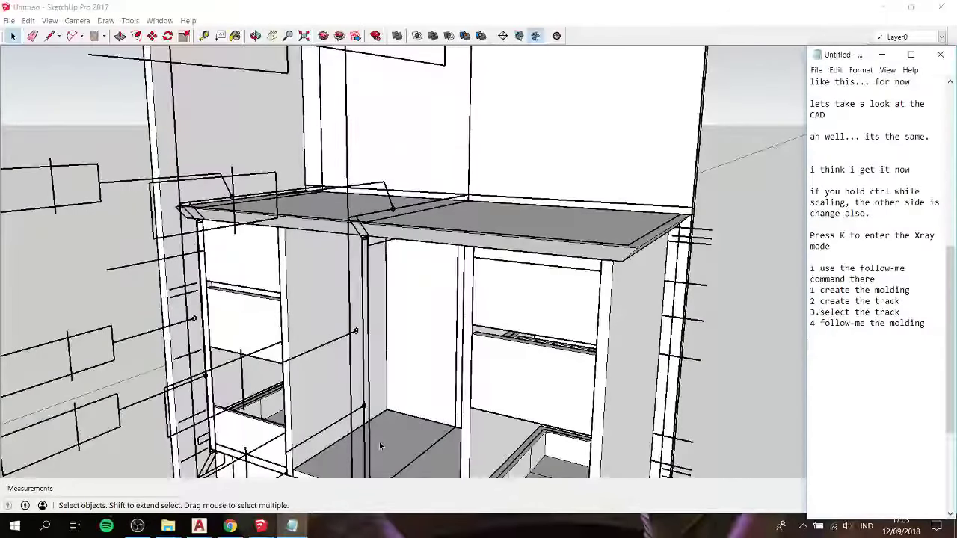
text(lets do)
text(it again)
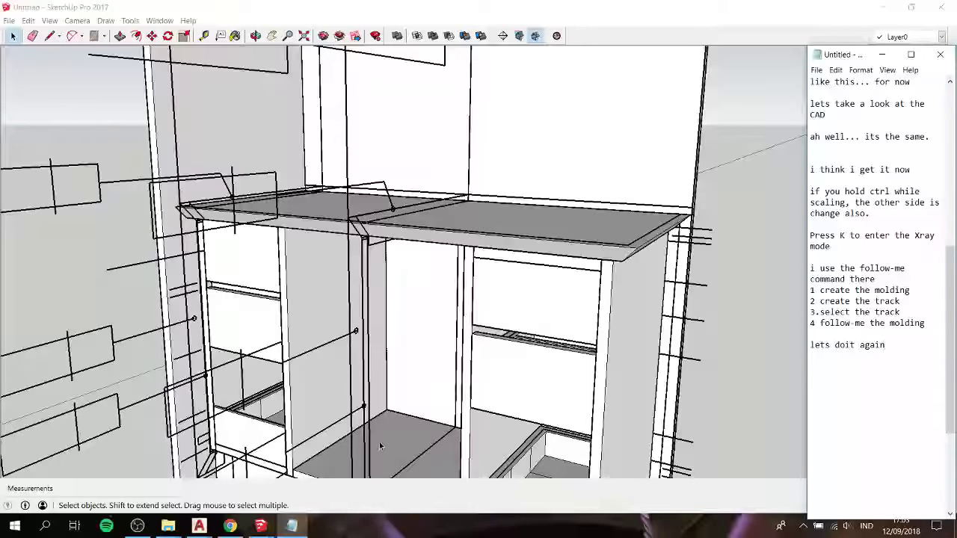
click(254, 211)
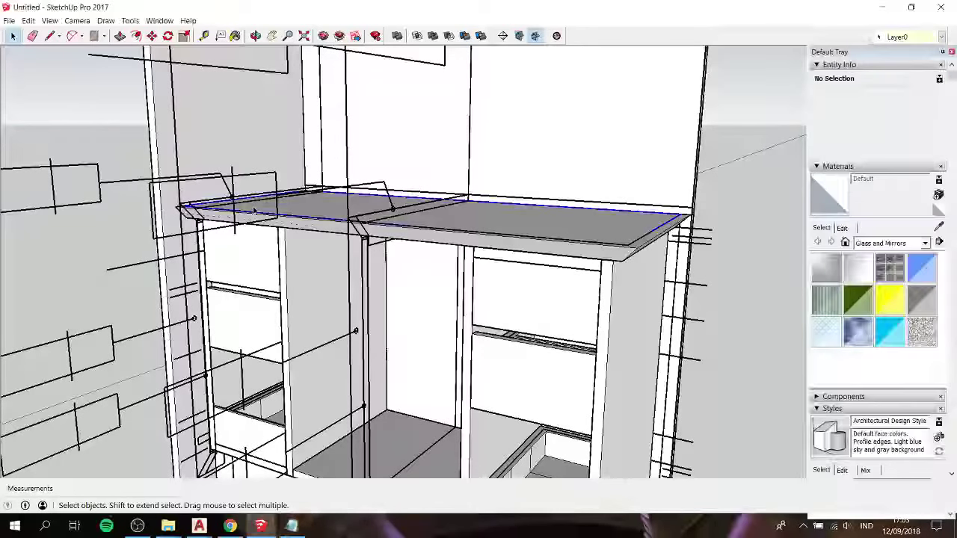
scroll(254, 211, up, 2)
scroll(194, 221, up, 2)
scroll(152, 225, up, 2)
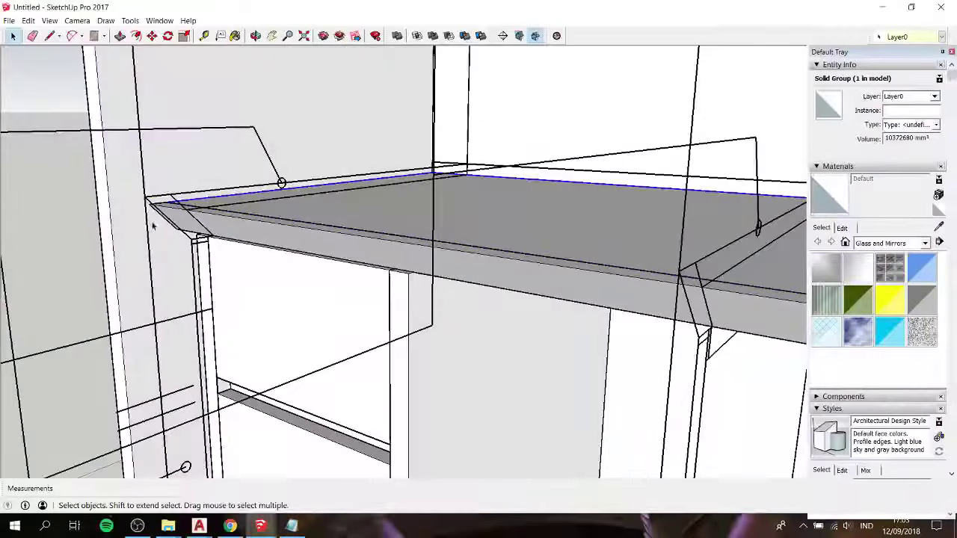
Step: Draw a triangular molding profile face at the countertop's left front corner
key(l)
click(145, 196)
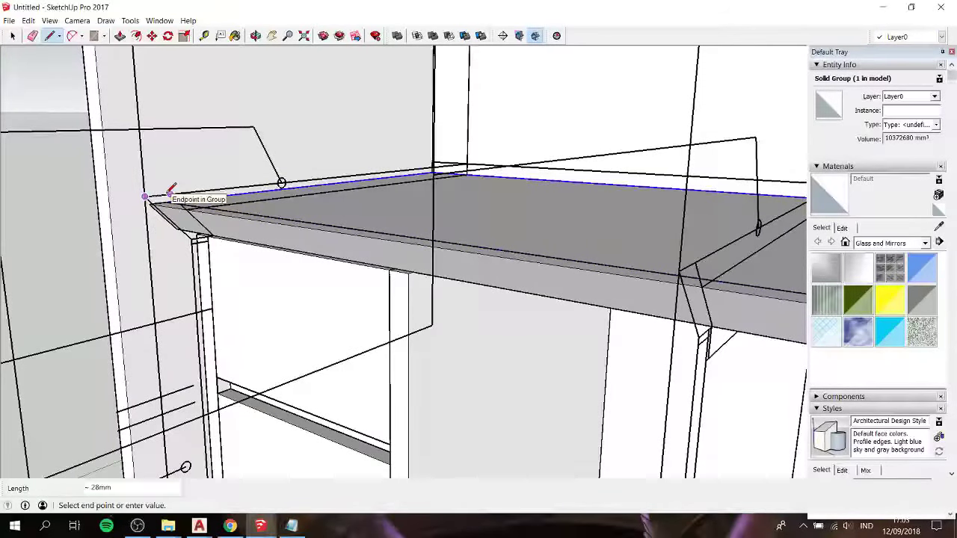
click(207, 234)
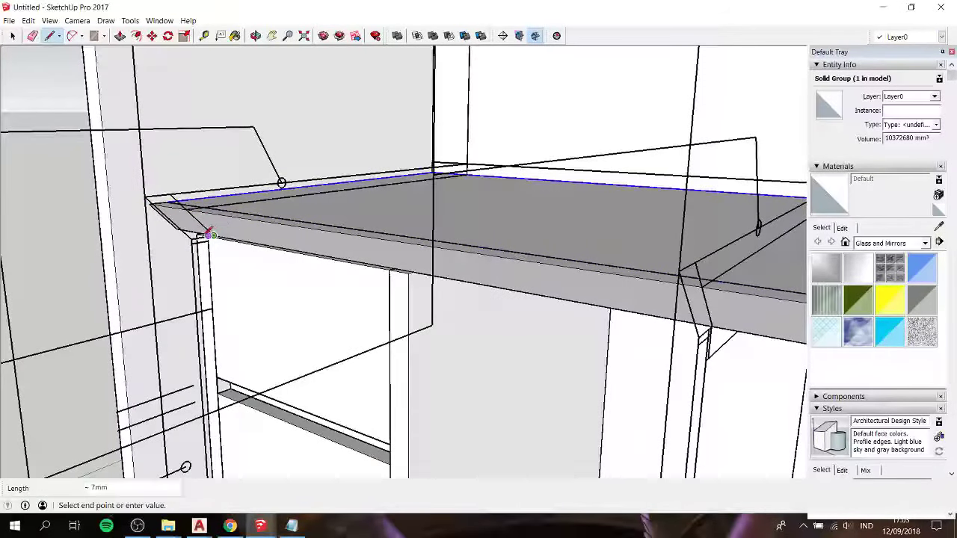
click(146, 195)
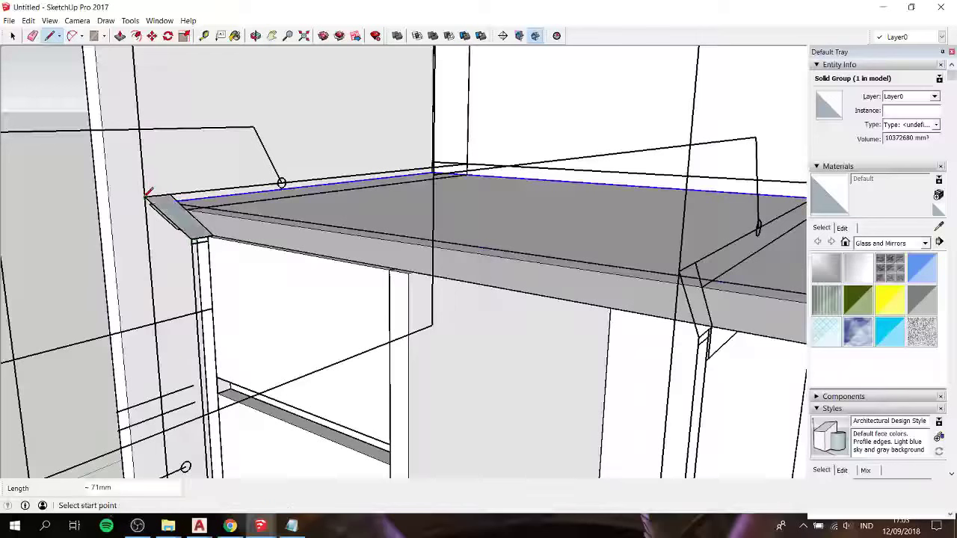
key(space)
click(173, 216)
middle_drag(187, 224, 650, 329)
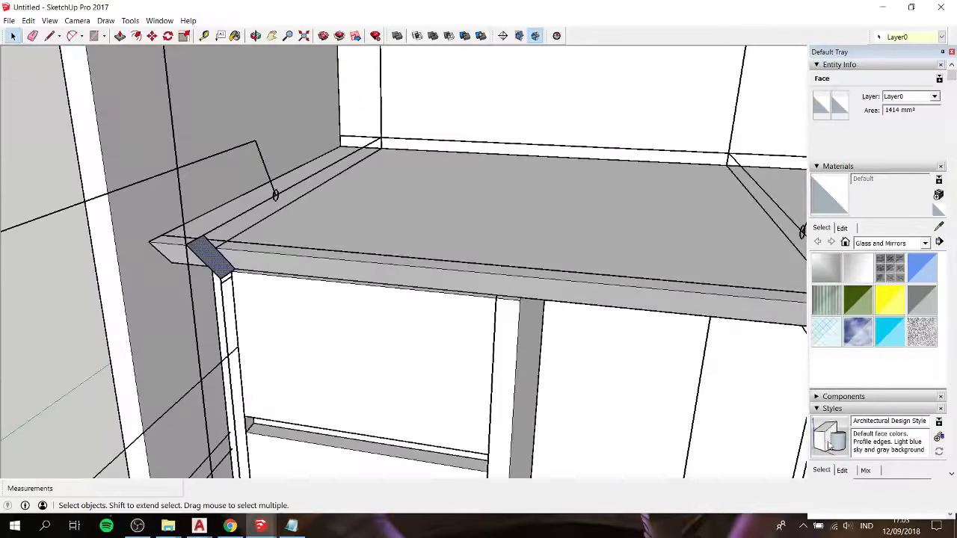
Step: Review the first Follow Me step in the notes
click(291, 525)
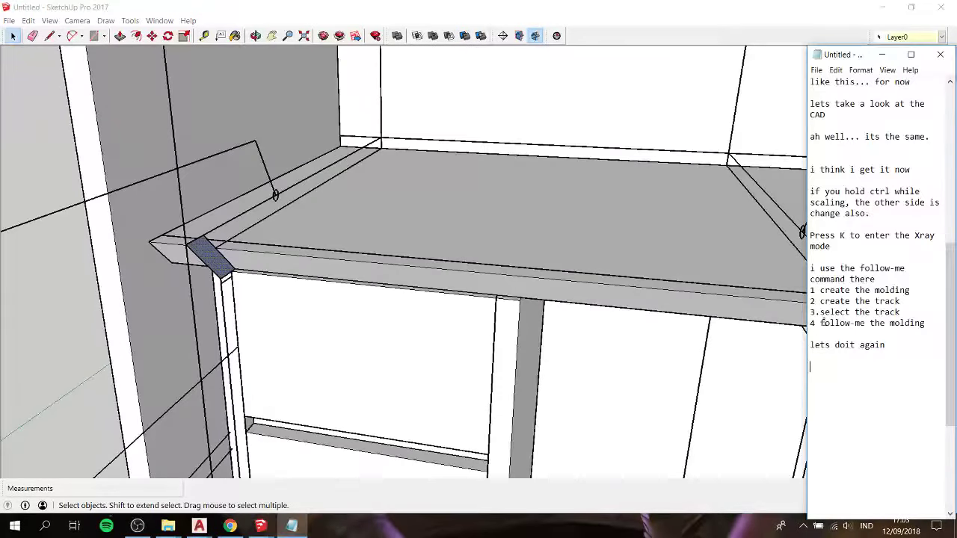
drag(922, 294, 828, 292)
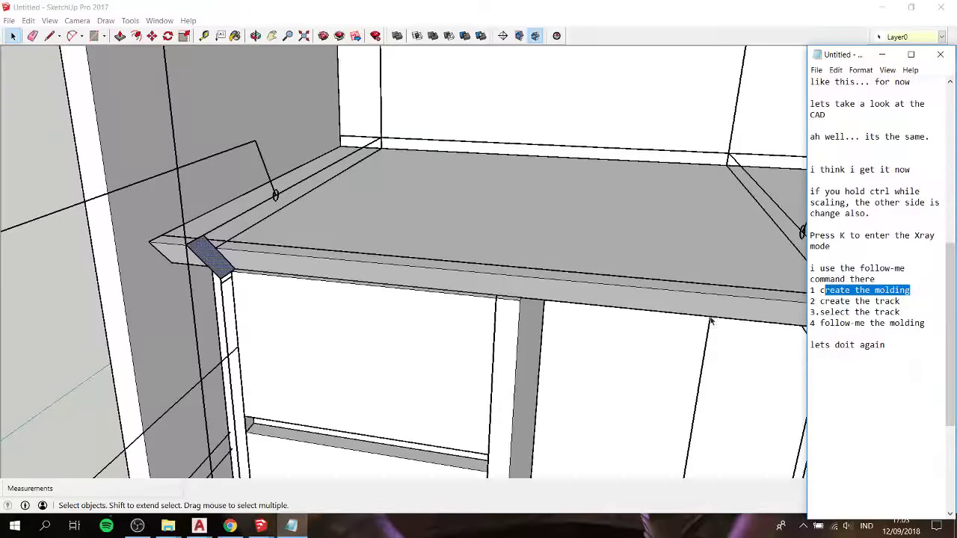
click(861, 300)
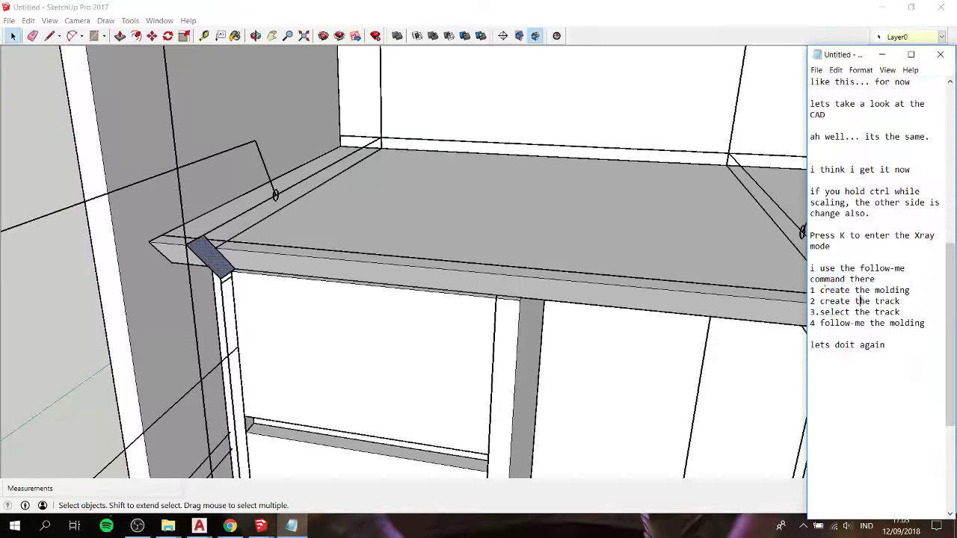
Step: Draw the sweep path along the countertop's front edge and right side
click(151, 241)
key(l)
click(149, 241)
scroll(149, 241, down, 3)
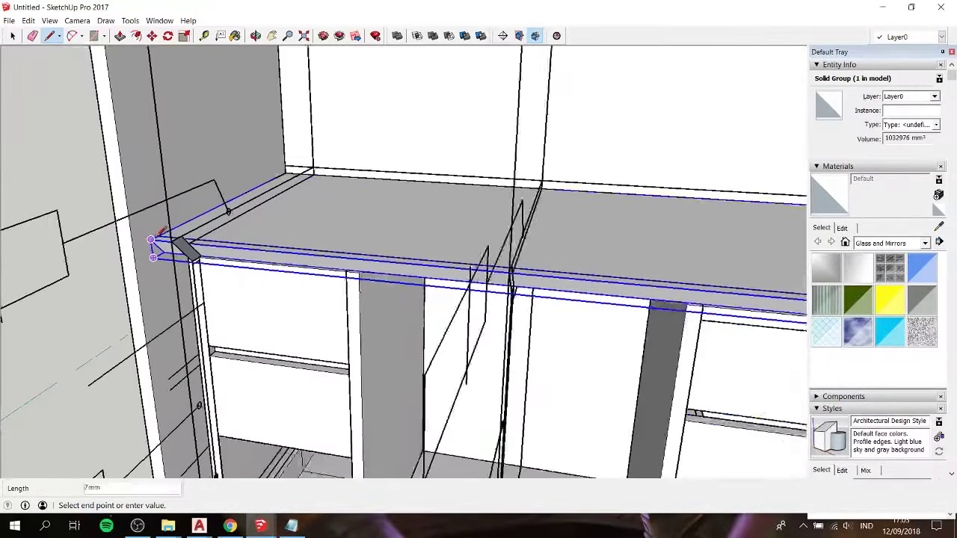
scroll(157, 239, down, 3)
scroll(438, 217, up, 3)
scroll(448, 260, up, 3)
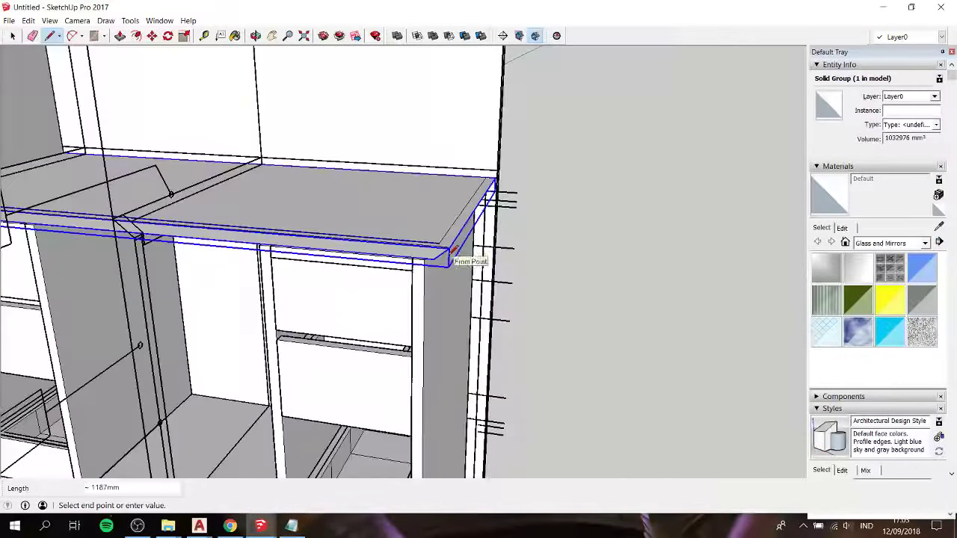
click(449, 248)
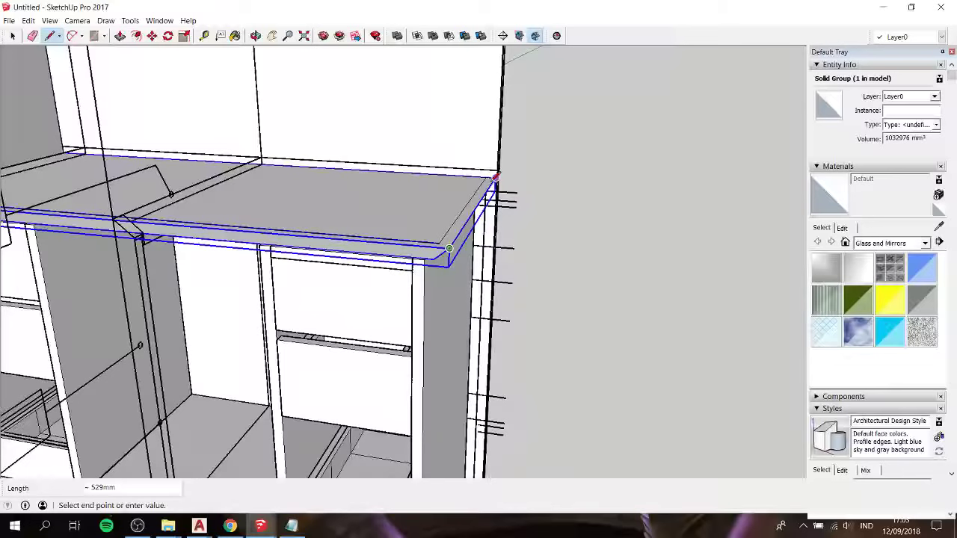
click(497, 176)
scroll(497, 178, down, 2)
key(space)
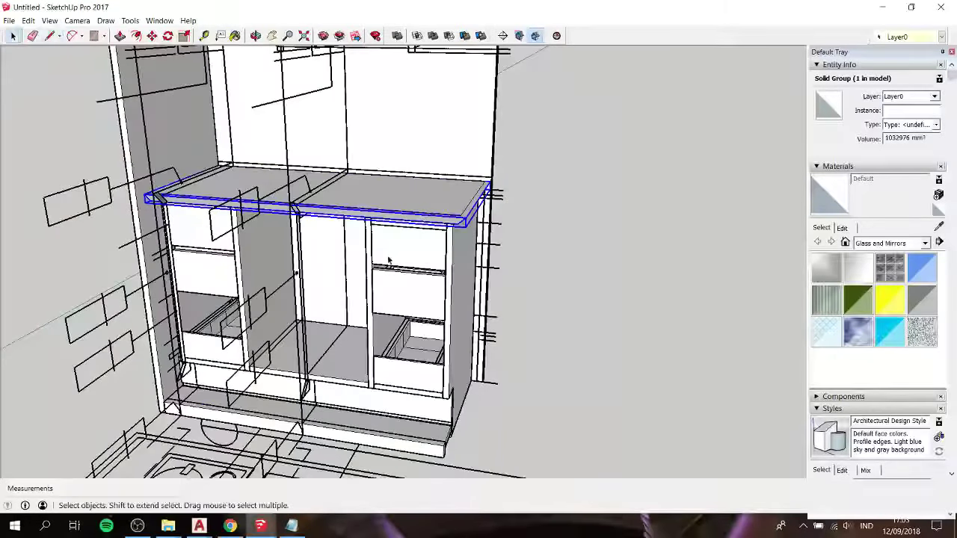
scroll(421, 228, up, 2)
scroll(421, 228, up, 2)
scroll(82, 192, up, 2)
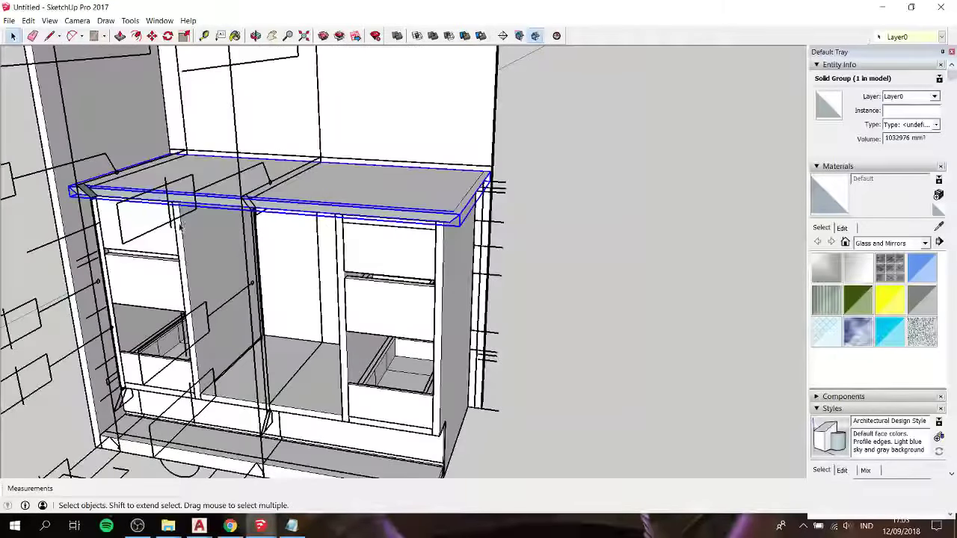
scroll(82, 192, up, 2)
mouse_move(82, 192)
middle_down()
mouse_move(214, 181)
mouse_move(257, 479)
middle_up()
click(291, 526)
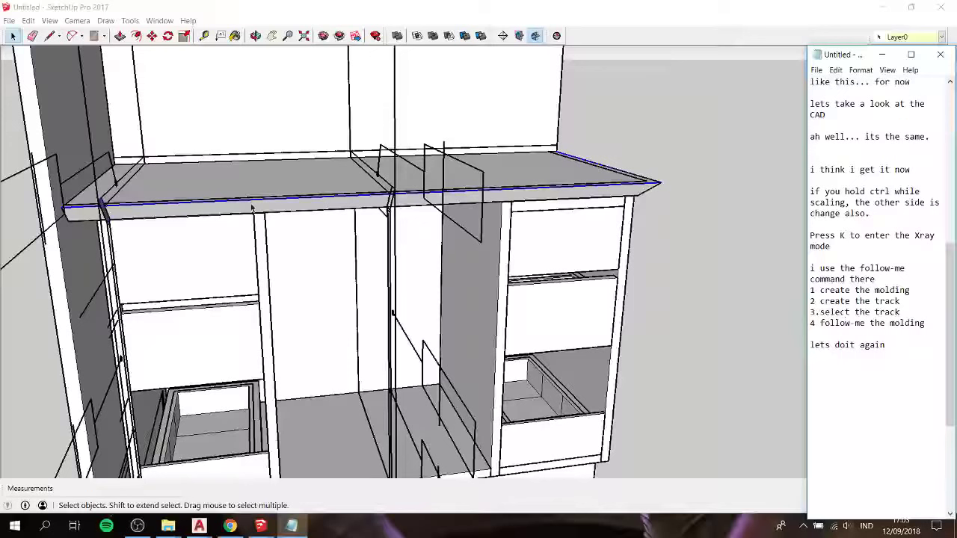
Step: Sweep the triangular profile along the countertop path with Follow Me
scroll(224, 212, up, 2)
middle_drag(160, 209, 158, 235)
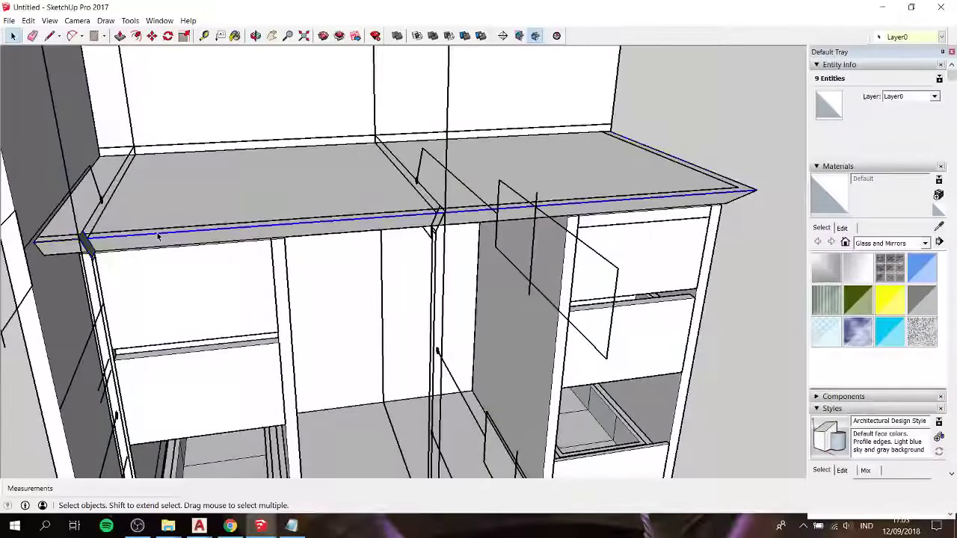
click(158, 236)
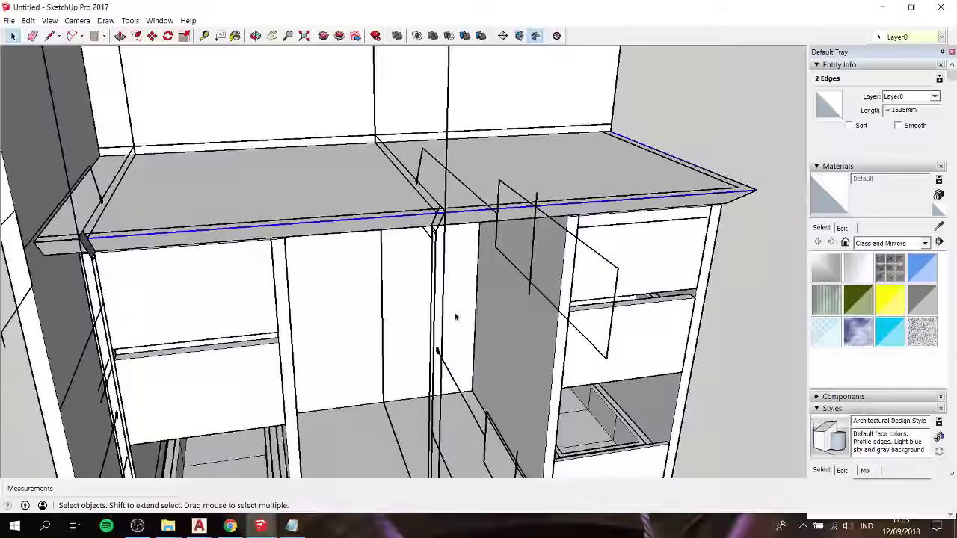
key(p)
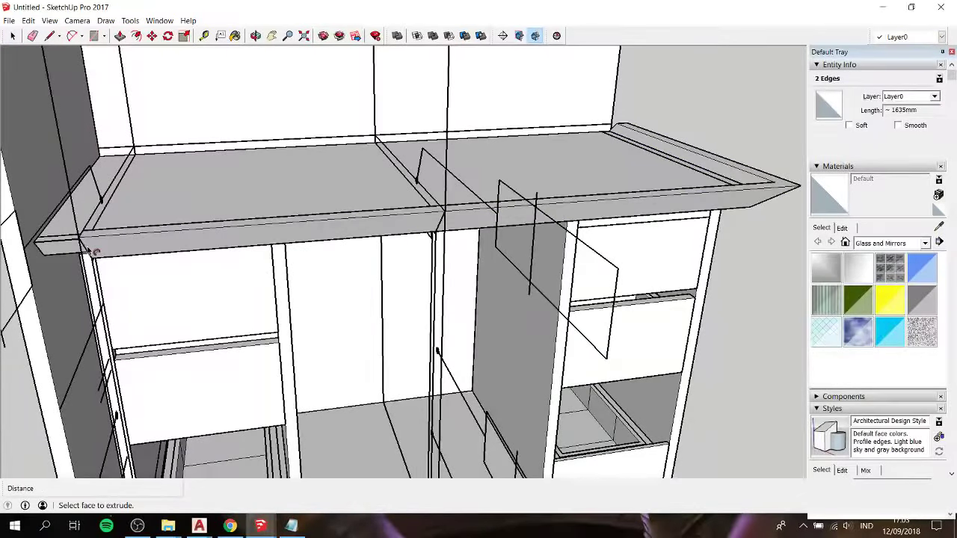
middle_drag(132, 247, 178, 209)
key(space)
Step: Move the molding's left end 71mm further left
scroll(177, 210, up, 2)
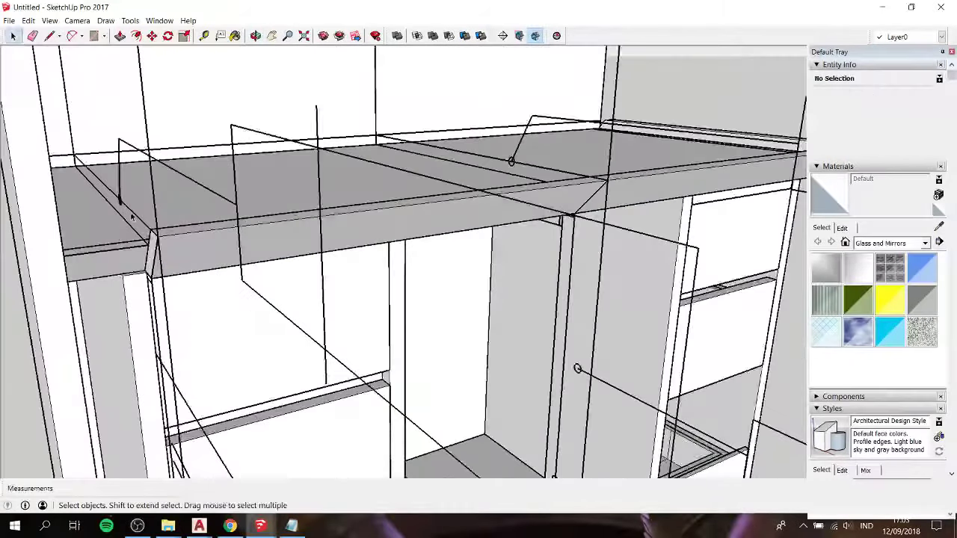
click(197, 293)
scroll(96, 299, up, 3)
key(m)
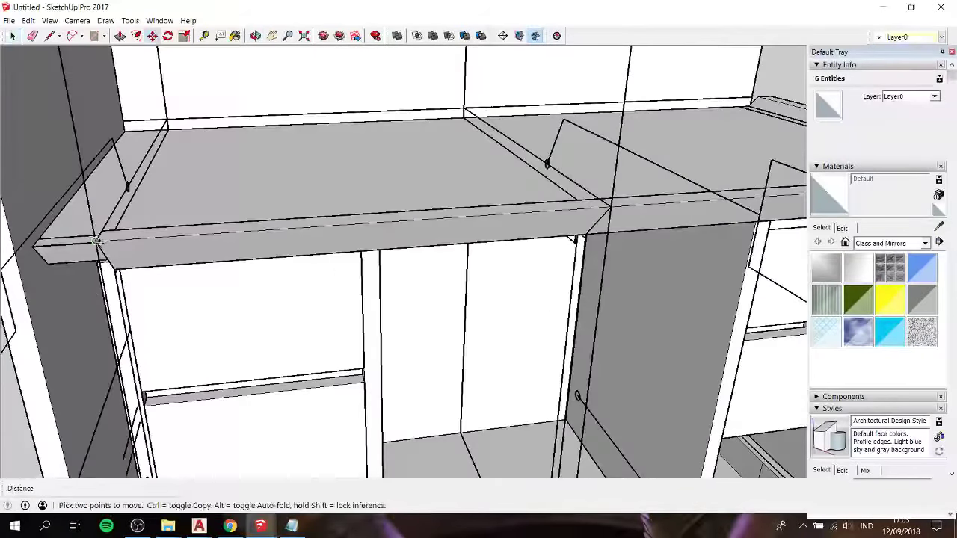
click(95, 239)
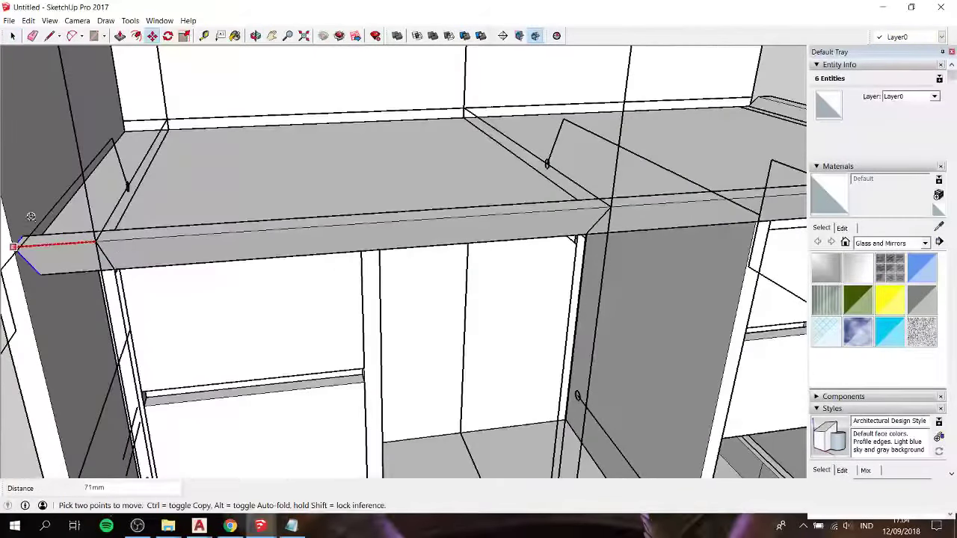
click(30, 208)
scroll(31, 207, down, 3)
key(space)
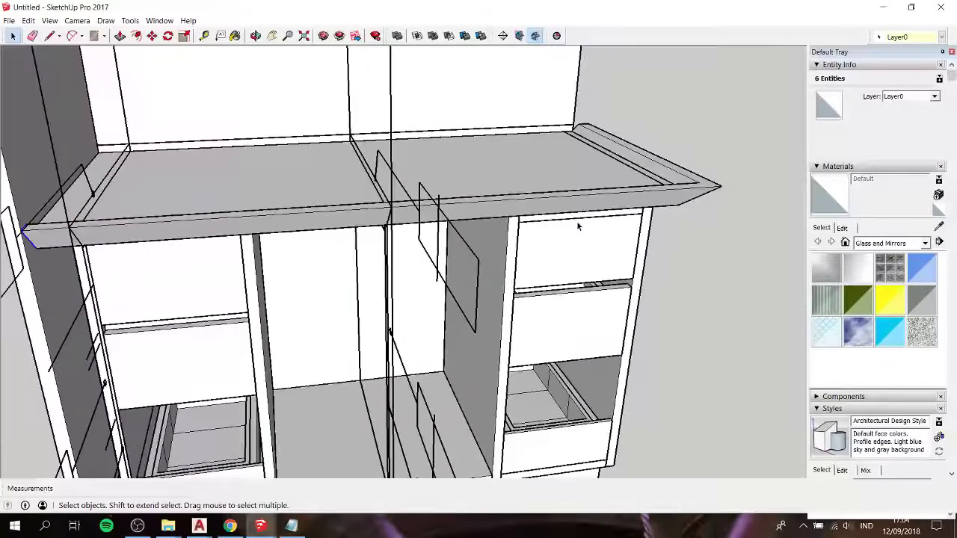
Step: Make the whole swept molding trim a single group
middle_drag(597, 184, 459, 178)
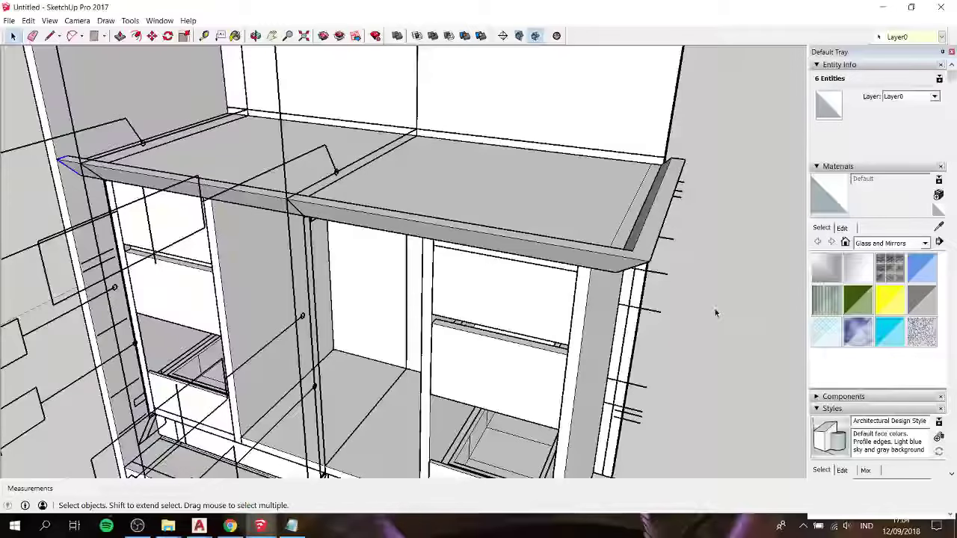
mouse_move(714, 312)
middle_down()
mouse_move(566, 271)
mouse_move(720, 314)
mouse_move(617, 249)
mouse_move(651, 235)
mouse_move(551, 53)
mouse_move(457, 54)
middle_up()
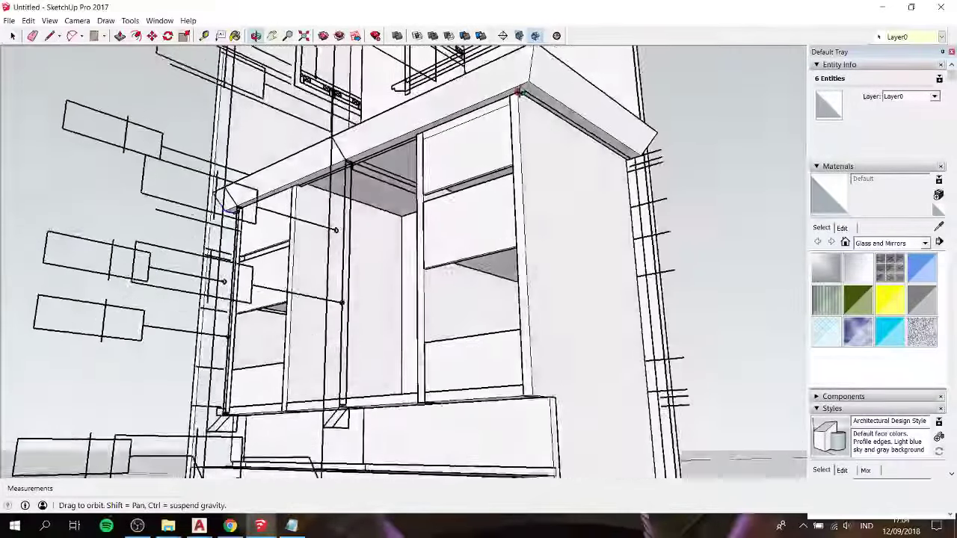
mouse_move(520, 92)
middle_down()
mouse_move(518, 119)
mouse_move(513, 82)
mouse_move(566, 70)
mouse_move(579, 95)
mouse_move(562, 325)
middle_up()
scroll(517, 120, up, 2)
scroll(508, 112, up, 2)
scroll(497, 116, up, 2)
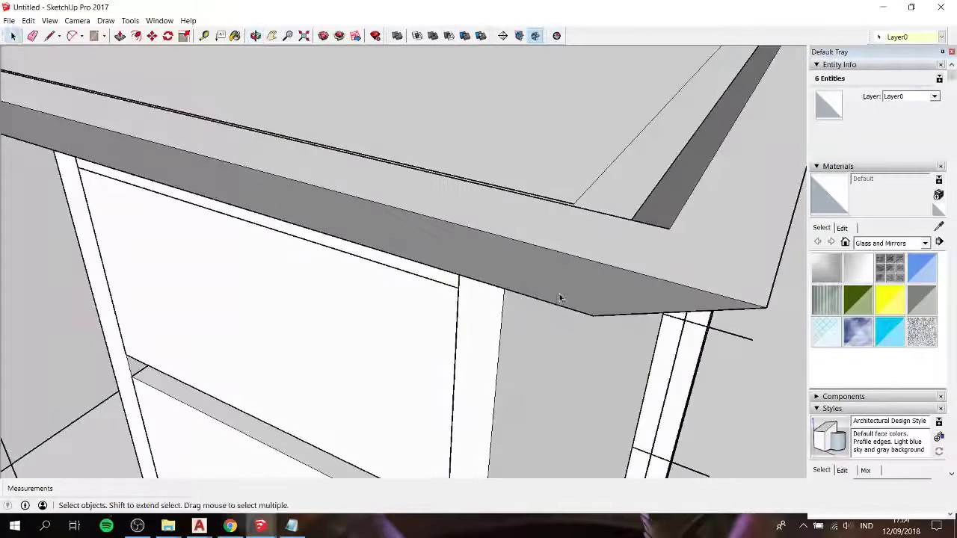
scroll(553, 239, down, 2)
scroll(545, 184, down, 3)
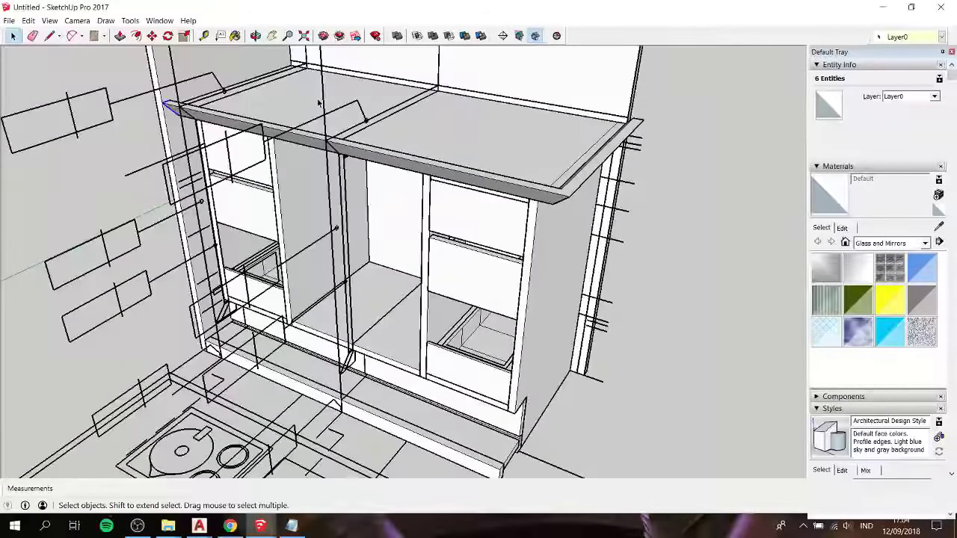
click(701, 115)
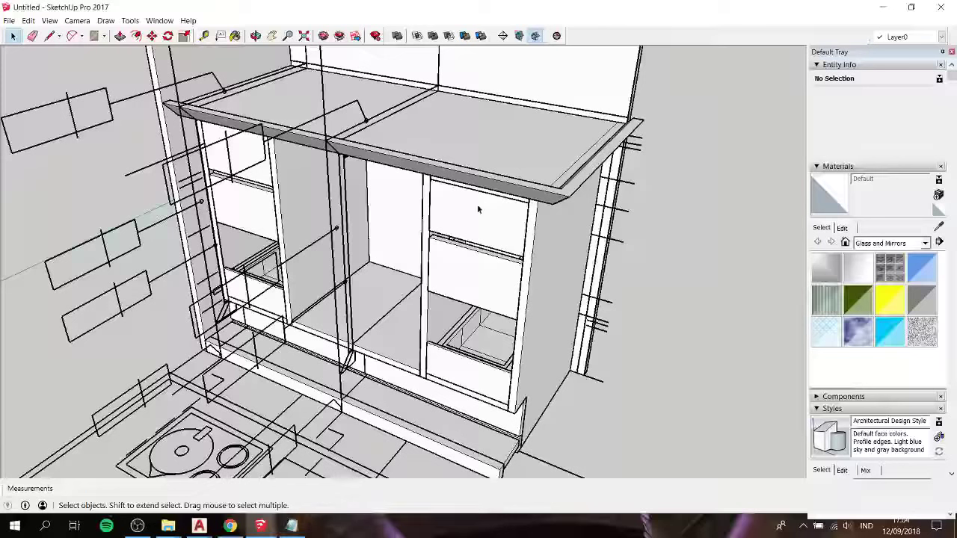
triple_click(510, 191)
right_click(509, 190)
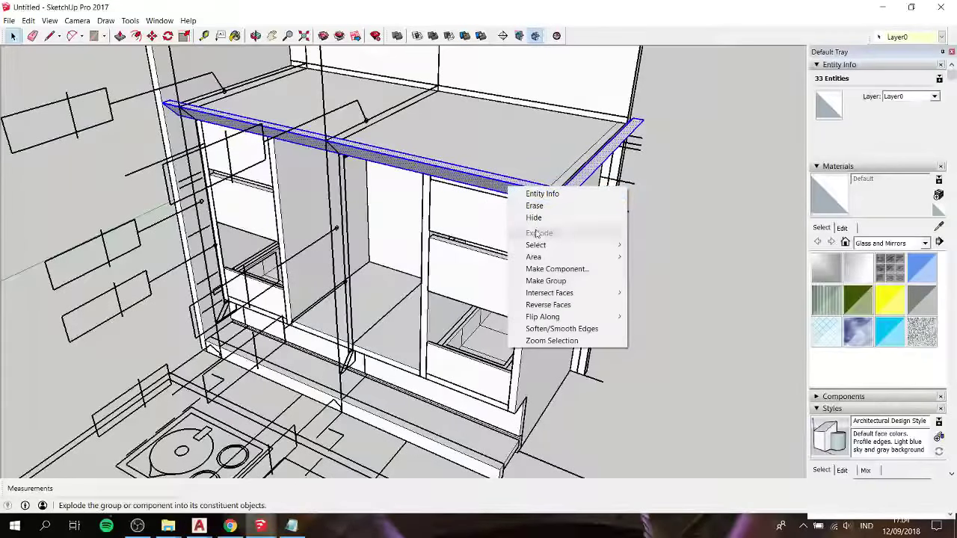
click(546, 281)
click(292, 526)
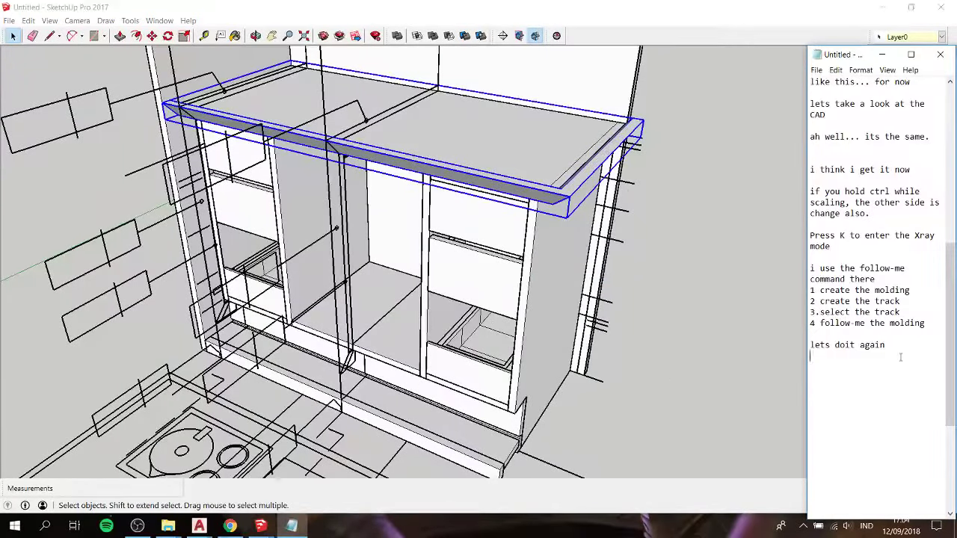
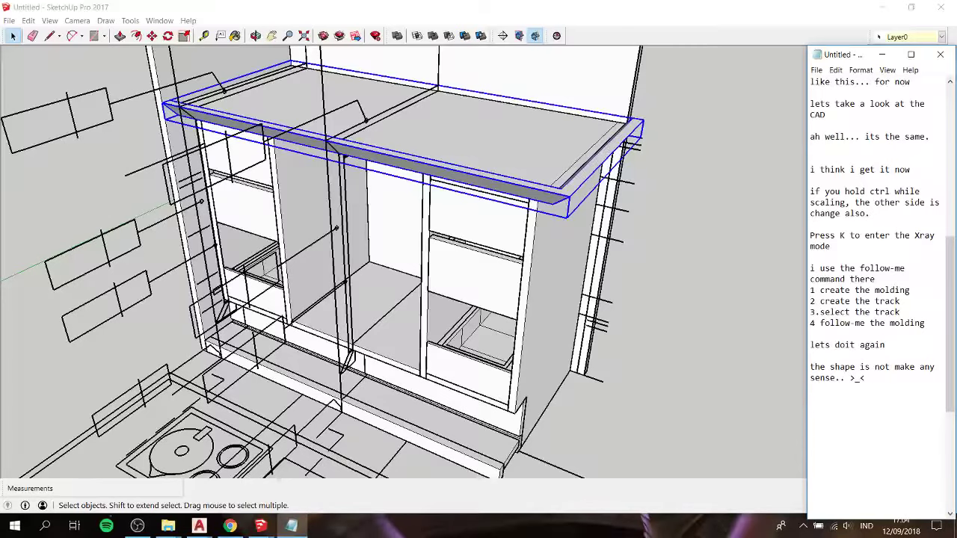
Step: Draw a line at the cabinet top's corner to close a thin strip face
click(733, 188)
mouse_move(732, 188)
middle_down()
mouse_move(3, 334)
mouse_move(438, 174)
mouse_move(383, 200)
mouse_move(243, 156)
mouse_move(278, 153)
middle_up()
scroll(383, 200, up, 2)
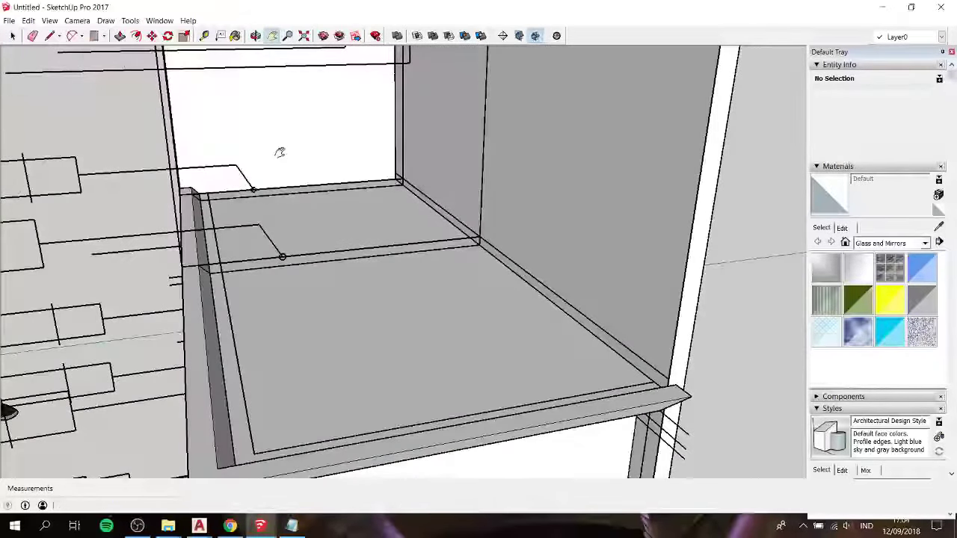
key(l)
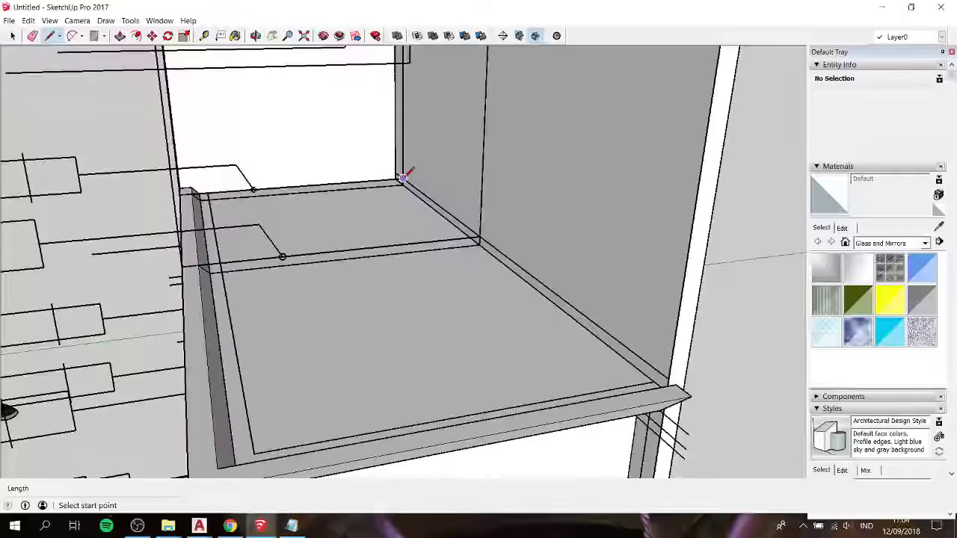
click(403, 179)
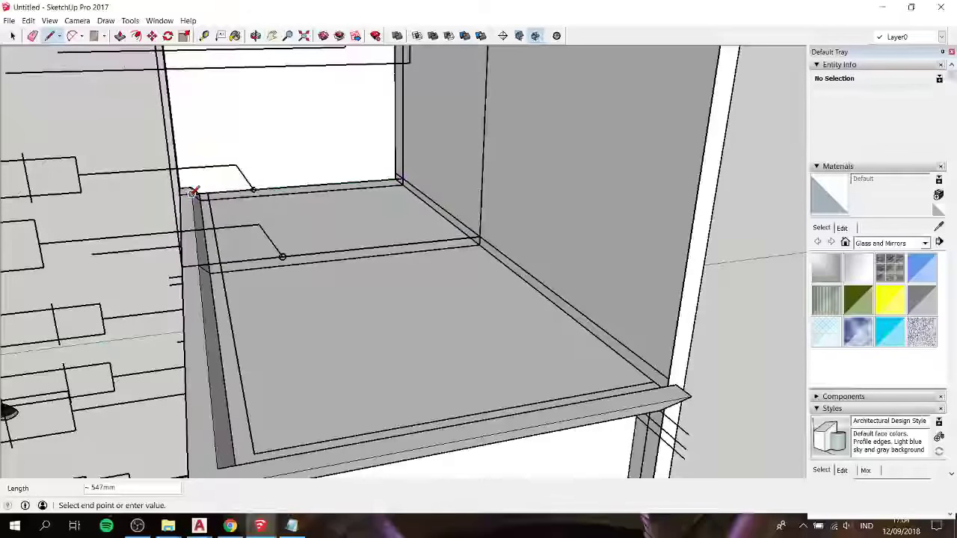
click(403, 184)
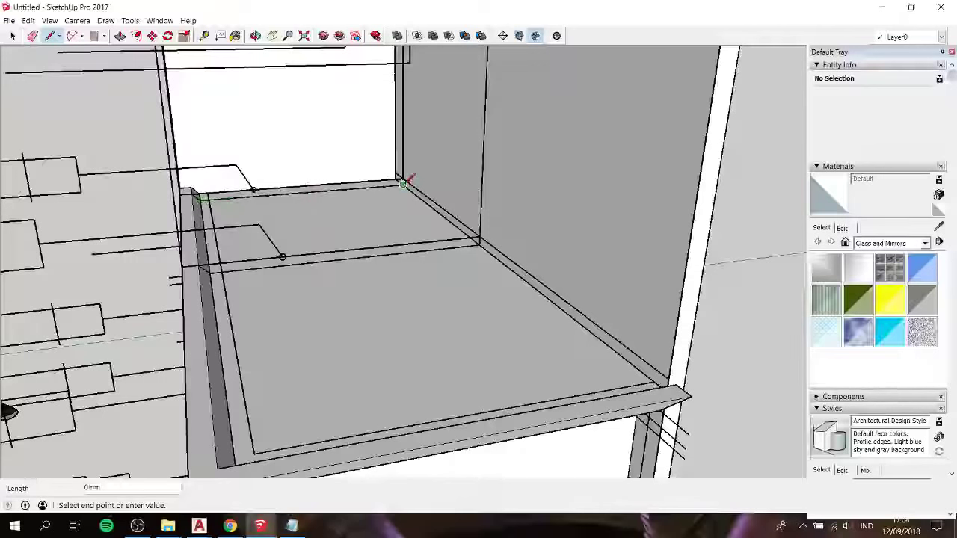
Step: Push/pull the strip forward to the cabinet's front edge and select the resulting slab
key(space)
key(p)
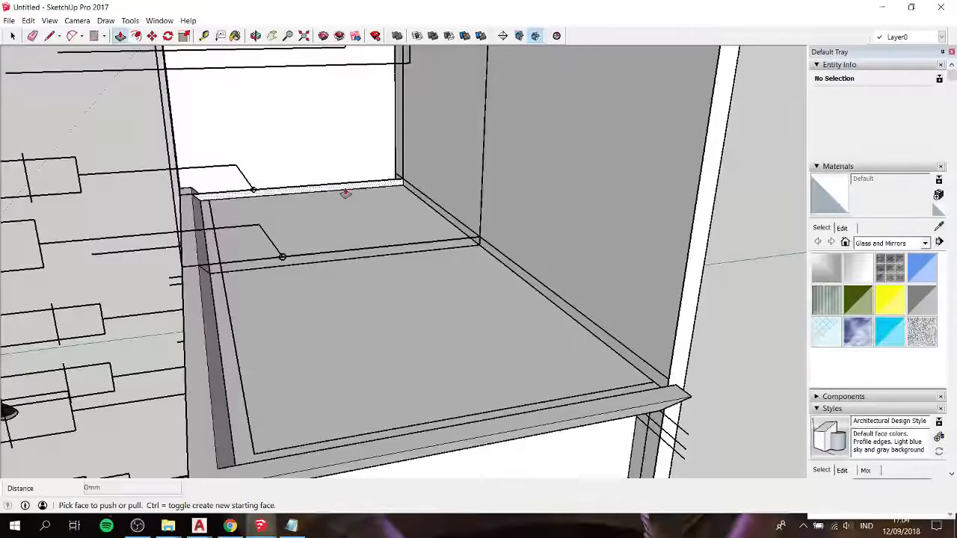
click(344, 185)
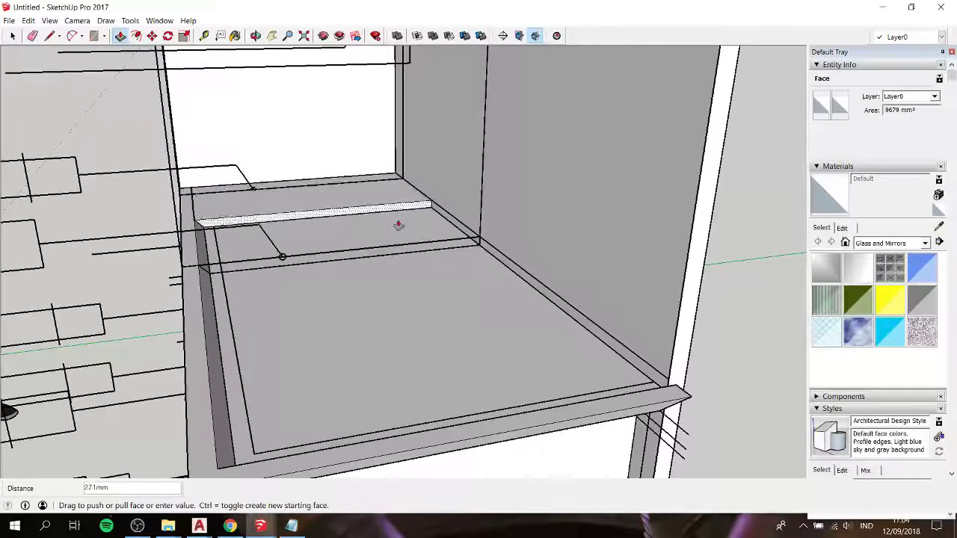
middle_drag(397, 222, 471, 284)
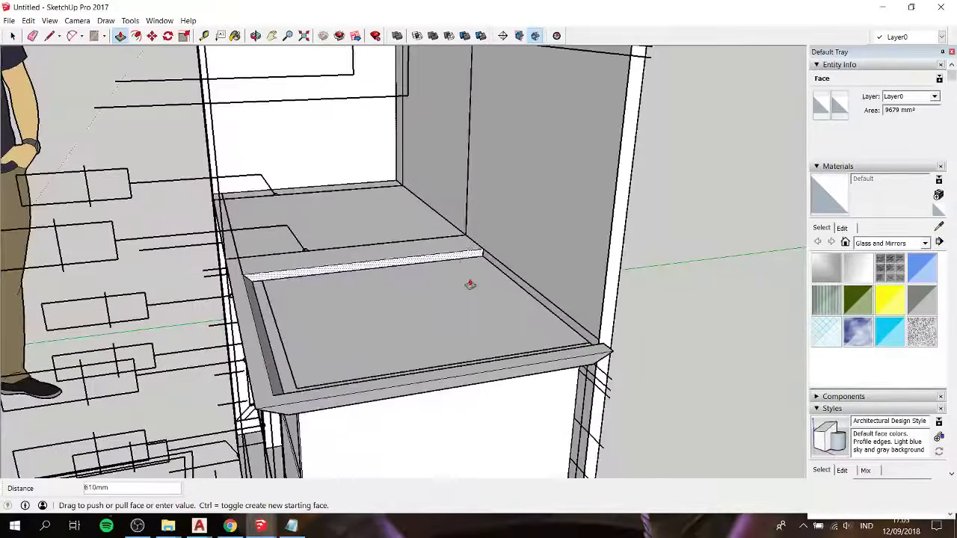
click(603, 344)
key(space)
triple_click(389, 308)
right_click(389, 306)
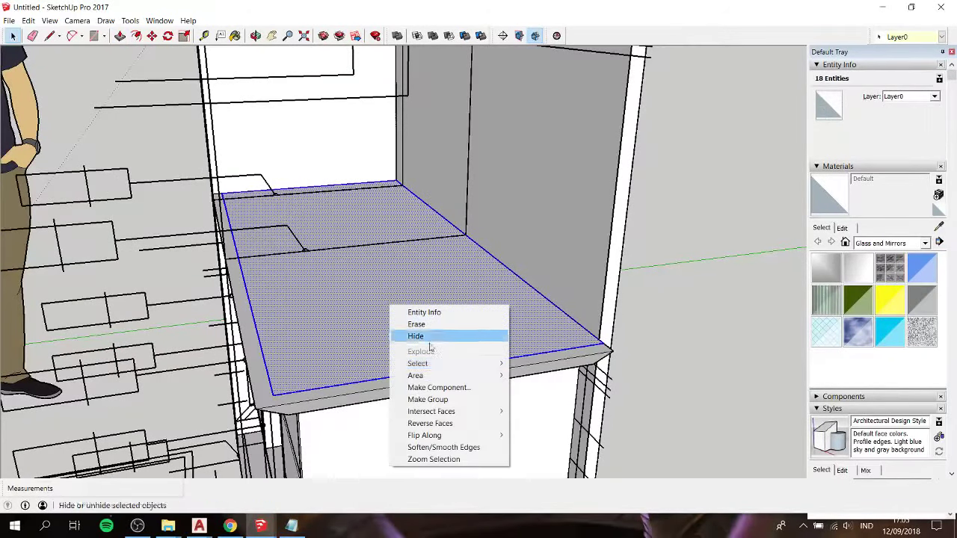
Step: Group the slab and merge it with the cabinet's top band using Outer Shell
click(454, 399)
middle_drag(428, 363, 422, 315)
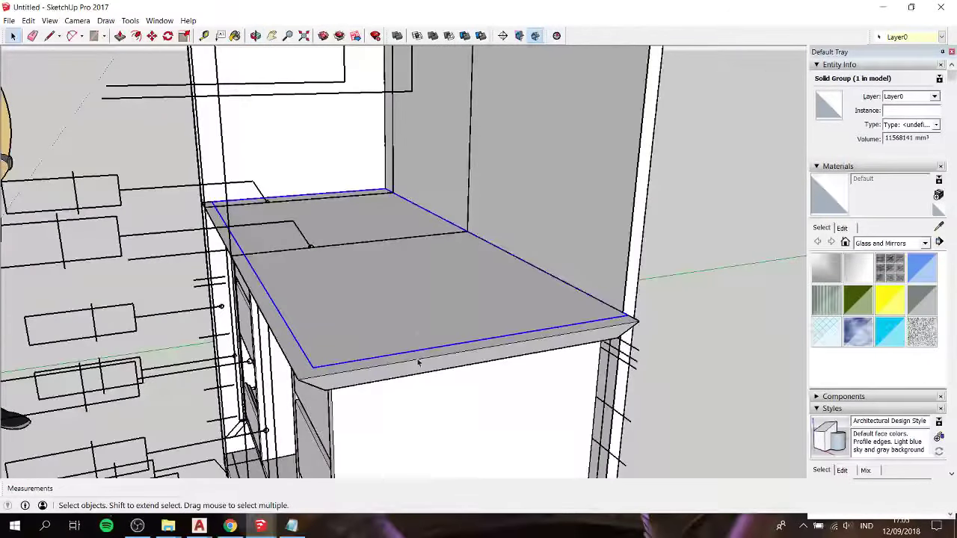
shift+click(419, 372)
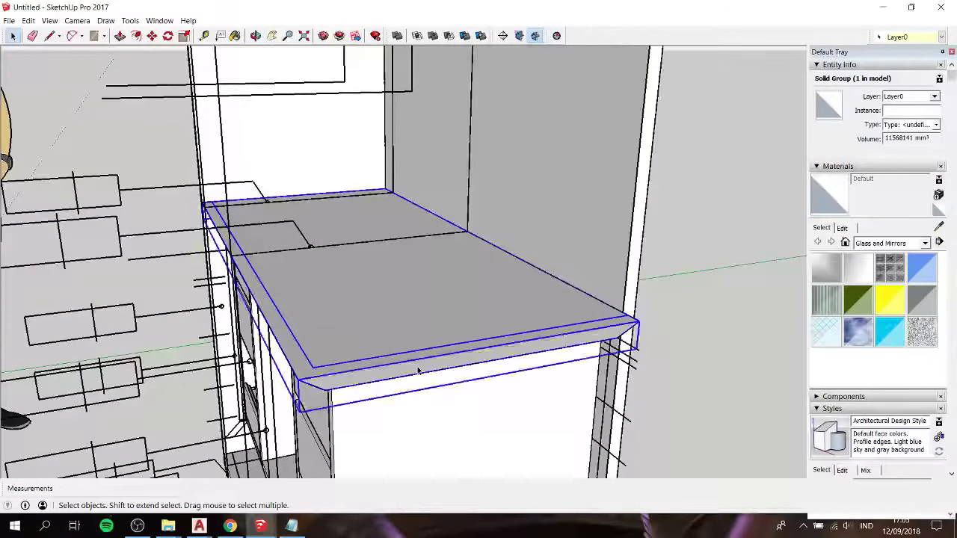
click(400, 40)
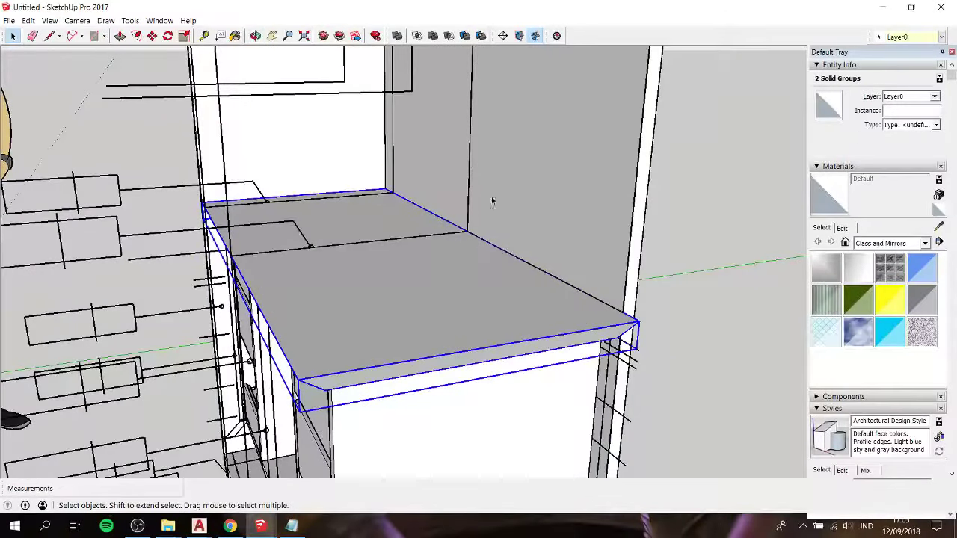
Step: Inspect the slab from below, try flipping its faces, then undo the flip
click(682, 310)
mouse_move(380, 299)
middle_down()
mouse_move(494, 335)
mouse_move(570, 307)
mouse_move(518, 191)
mouse_move(448, 187)
mouse_move(352, 246)
mouse_move(310, 220)
mouse_move(225, 238)
mouse_move(637, 256)
middle_up()
scroll(624, 282, down, 1)
scroll(735, 272, down, 3)
scroll(657, 317, down, 1)
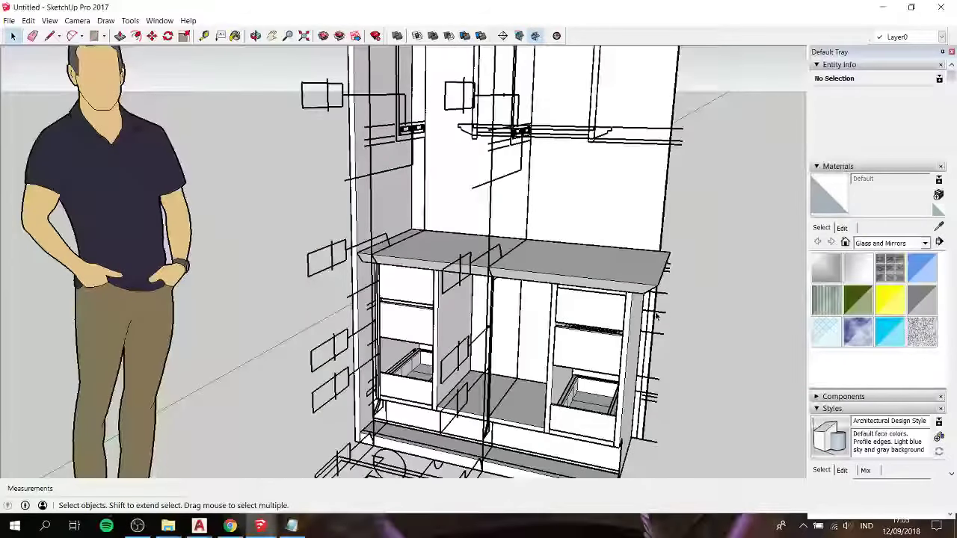
double_click(591, 267)
triple_click(592, 267)
right_click(593, 266)
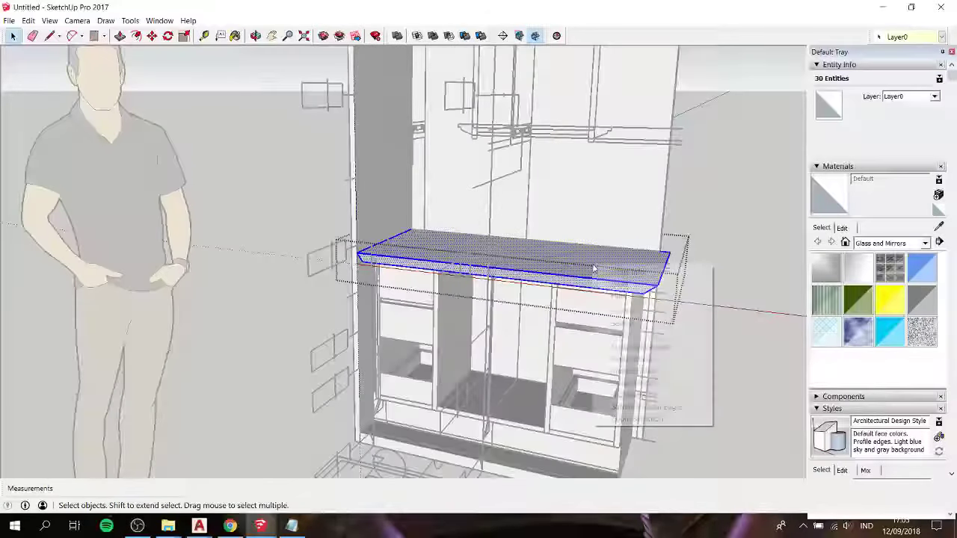
click(636, 383)
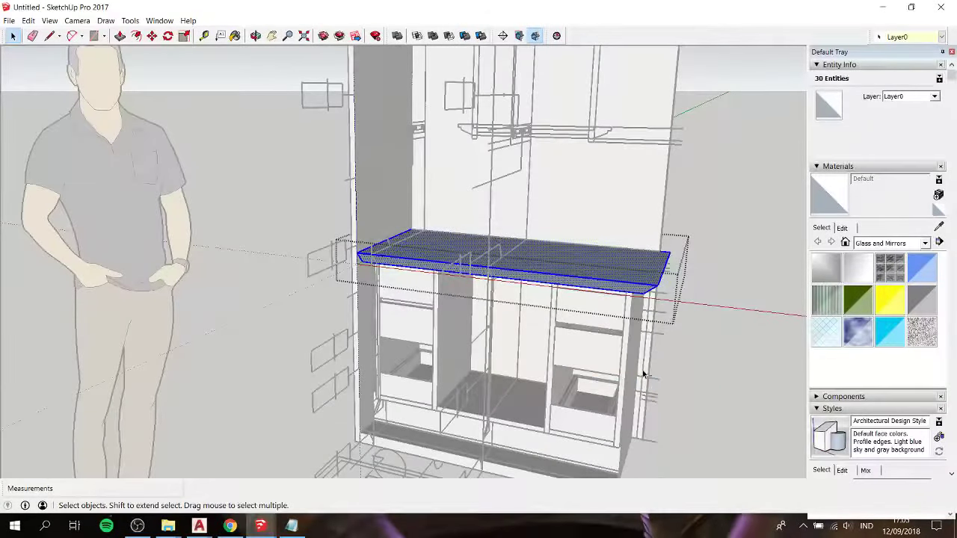
key(ctrl+z)
click(714, 319)
Step: Pan, orbit and zoom out to view the whole model
key(h)
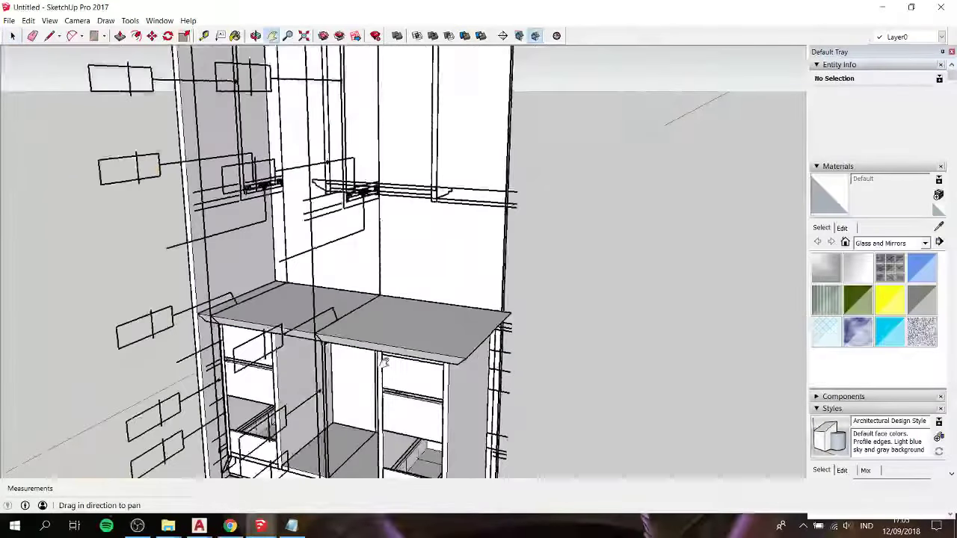
scroll(431, 369, up, 4)
mouse_move(431, 369)
middle_down()
mouse_move(456, 246)
mouse_move(342, 226)
mouse_move(261, 331)
mouse_move(220, 278)
mouse_move(316, 199)
mouse_move(461, 280)
mouse_move(426, 268)
middle_up()
key(shift+z)
key(space)
scroll(384, 278, up, 6)
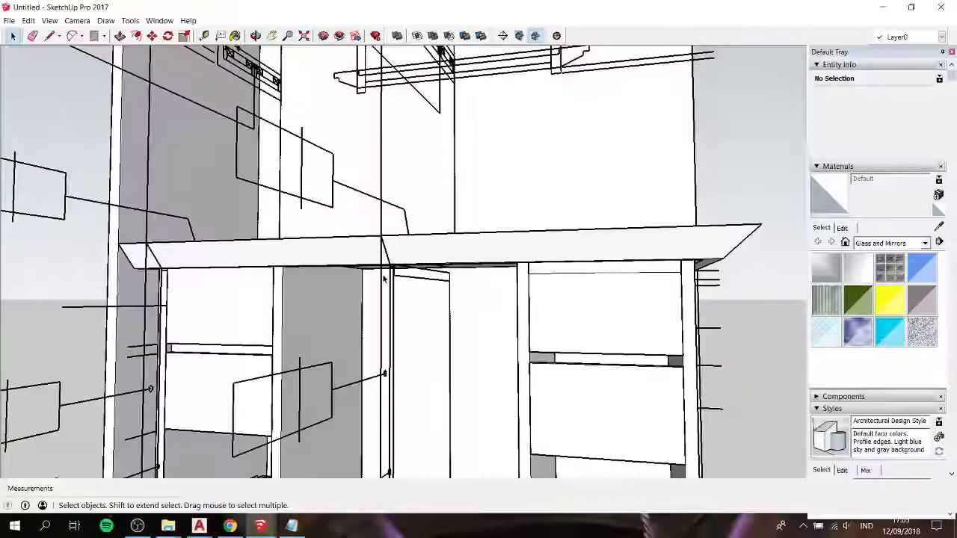
click(566, 272)
Step: Hide the first two countertop shells
mouse_move(566, 271)
middle_down()
mouse_move(489, 217)
mouse_move(403, 209)
middle_up()
click(566, 118)
right_click(567, 117)
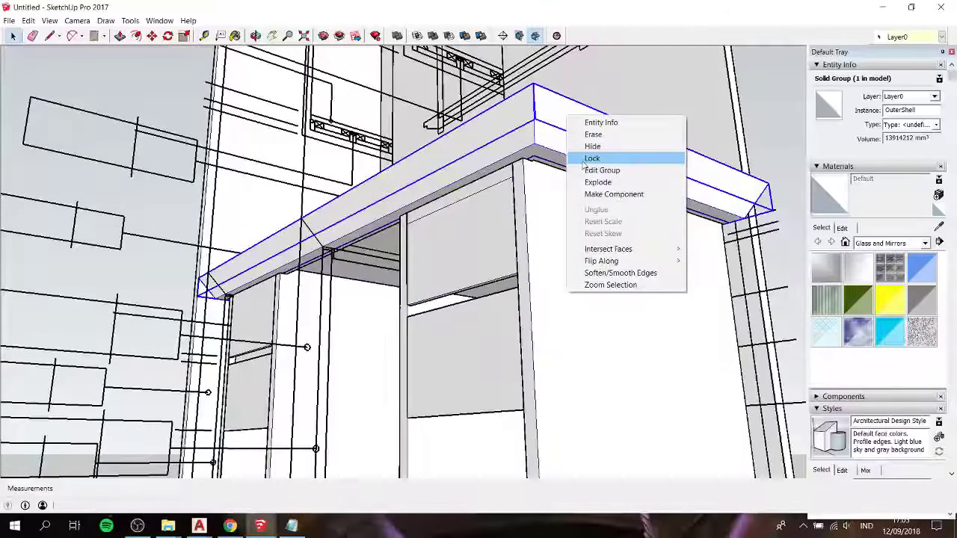
click(588, 146)
mouse_move(589, 148)
middle_down()
mouse_move(558, 252)
mouse_move(554, 306)
middle_up()
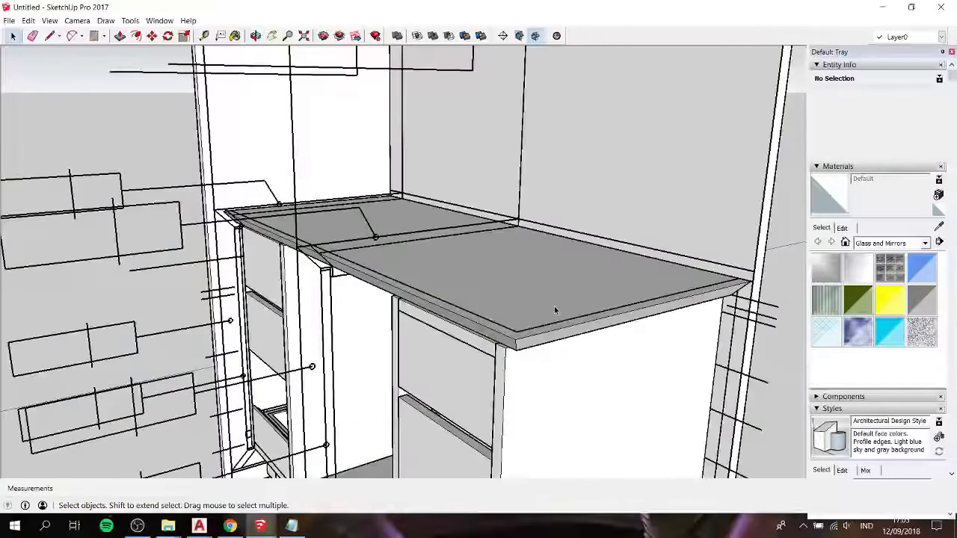
click(555, 309)
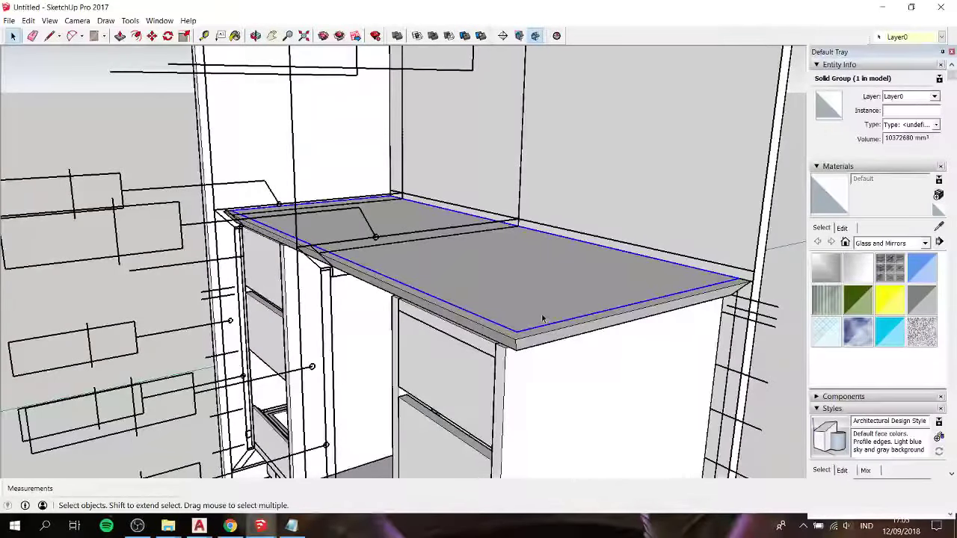
right_click(520, 344)
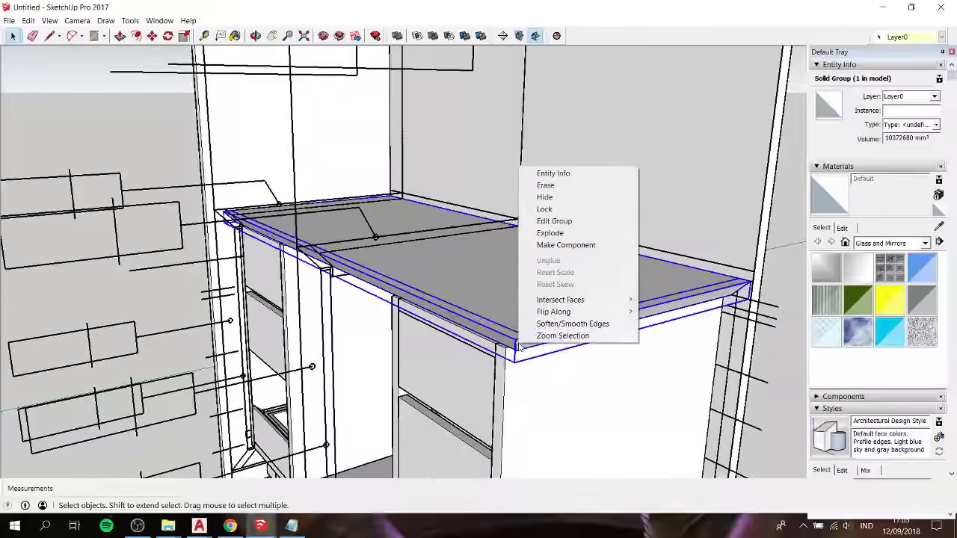
click(558, 196)
Step: Hide the remaining countertop shell and select the cabinet's top panel
middle_drag(557, 253, 494, 331)
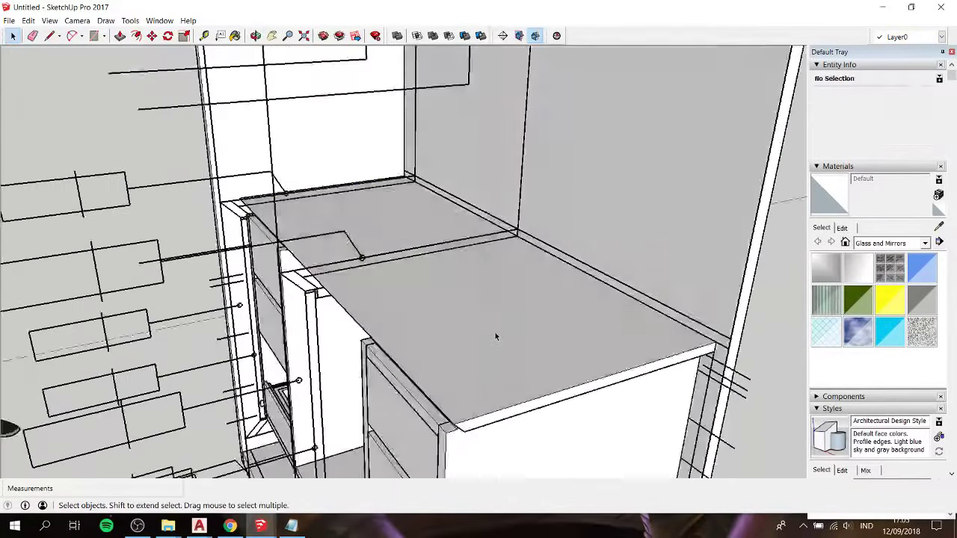
click(492, 334)
right_click(494, 335)
click(535, 365)
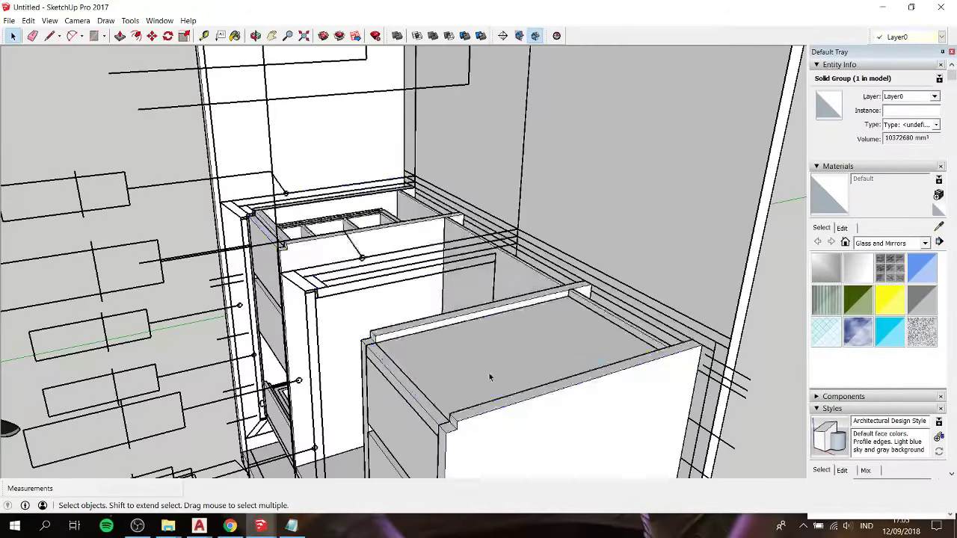
click(446, 376)
mouse_move(444, 376)
middle_down()
mouse_move(557, 383)
mouse_move(527, 357)
middle_up()
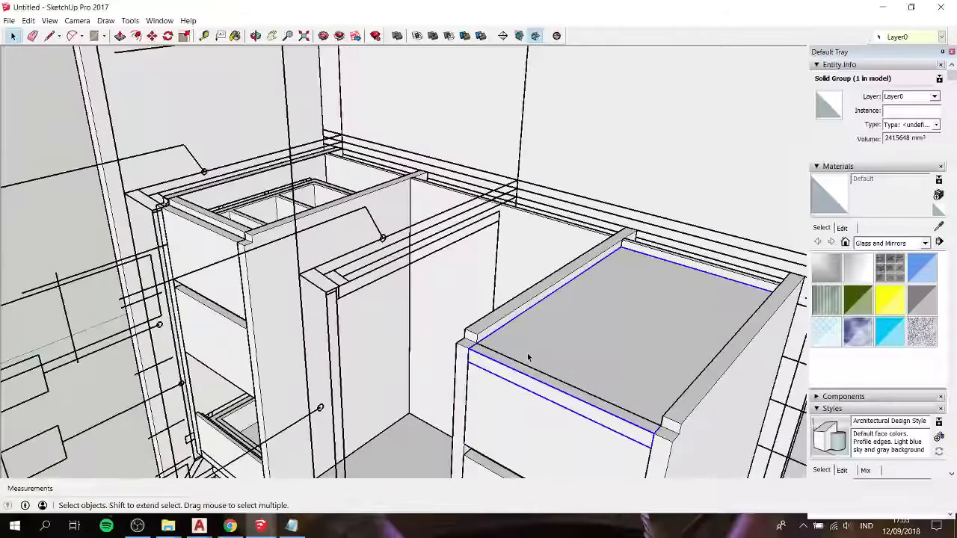
Step: Move the top panel into the gap between the two cabinets
key(m)
click(626, 384)
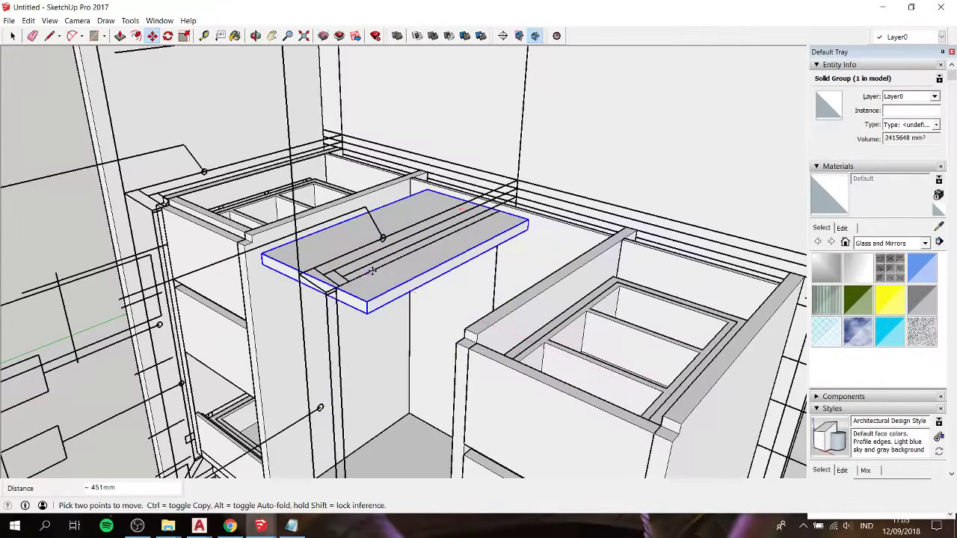
middle_drag(334, 272, 478, 295)
click(478, 296)
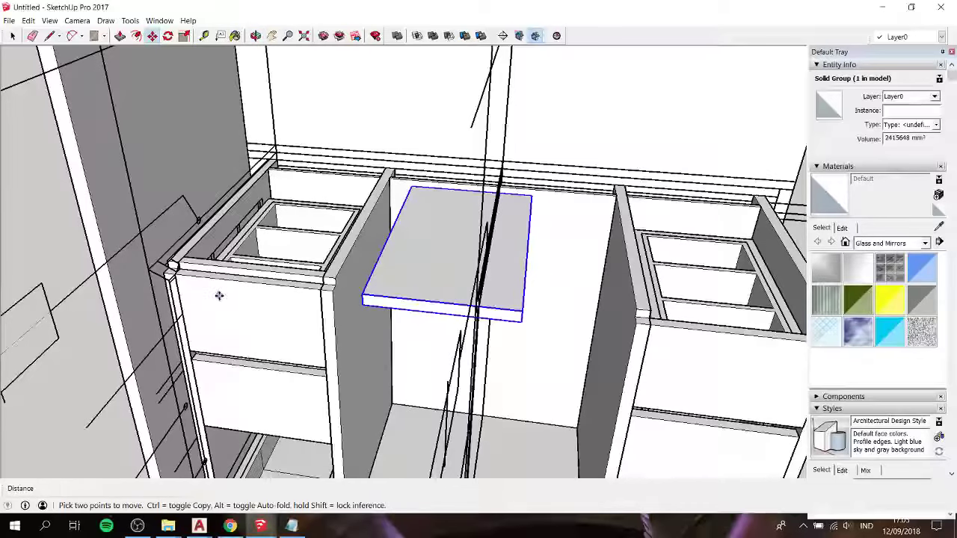
key(space)
Step: Copy the top front rail and panel over to the right cabinet's corner
click(267, 277)
mouse_move(295, 342)
middle_down()
mouse_move(320, 297)
mouse_move(316, 406)
middle_up()
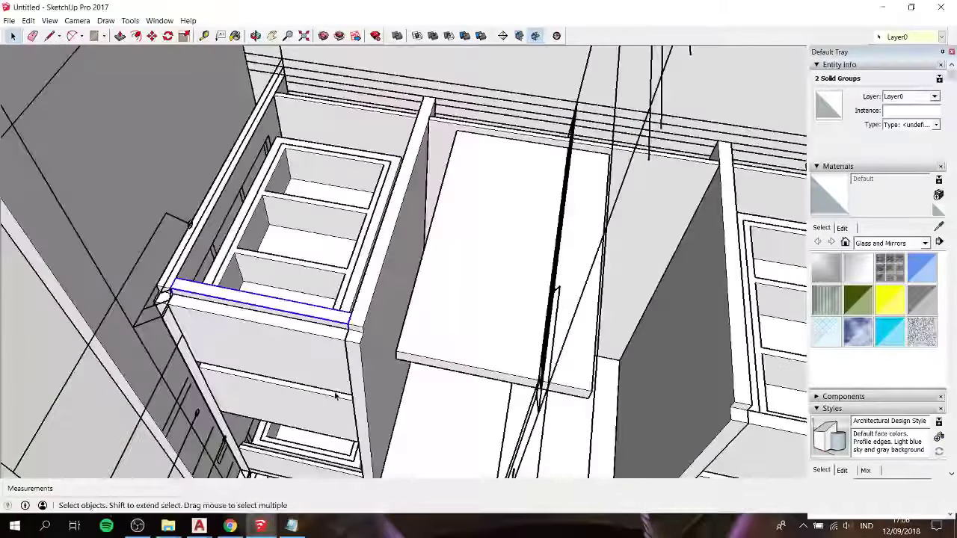
shift+click(244, 314)
key(m)
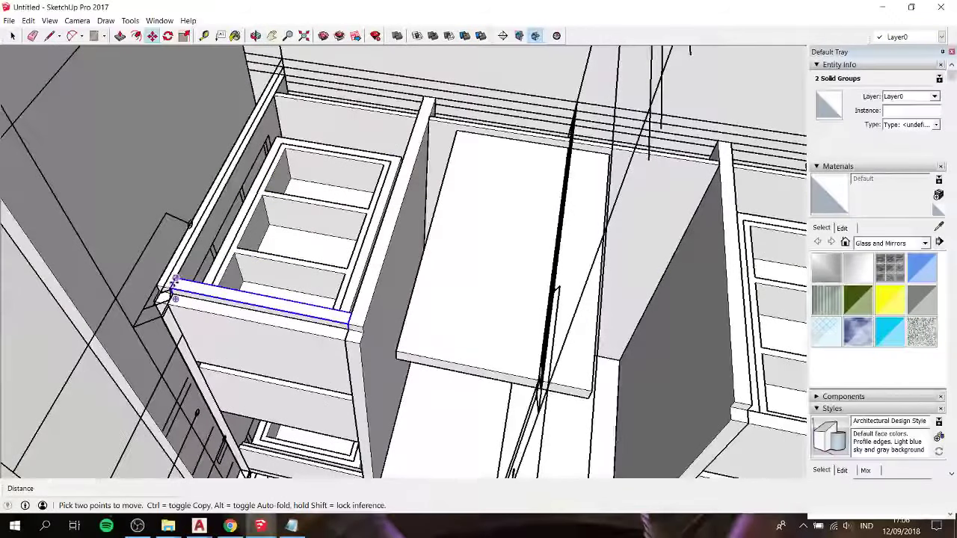
click(166, 293)
key(ctrl)
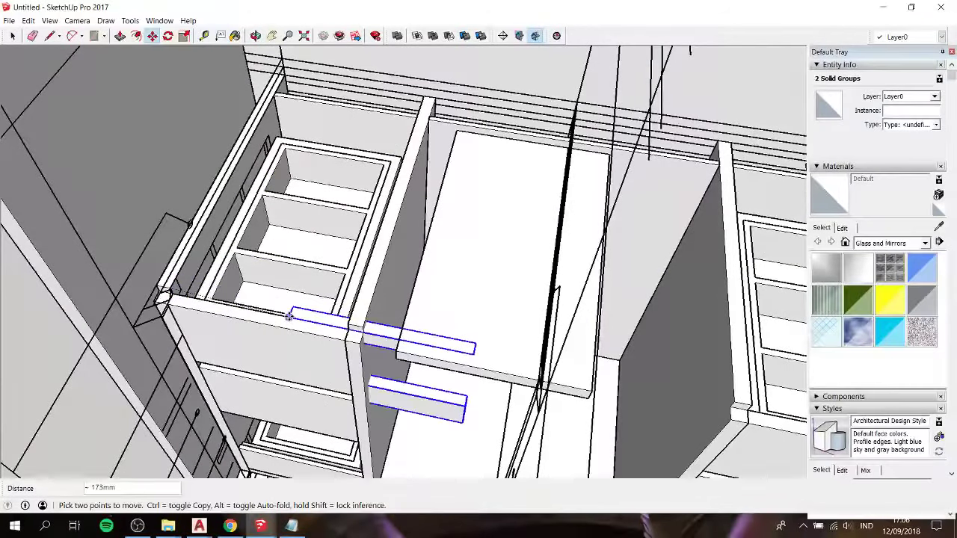
mouse_move(449, 396)
middle_down()
mouse_move(359, 366)
mouse_move(492, 352)
middle_up()
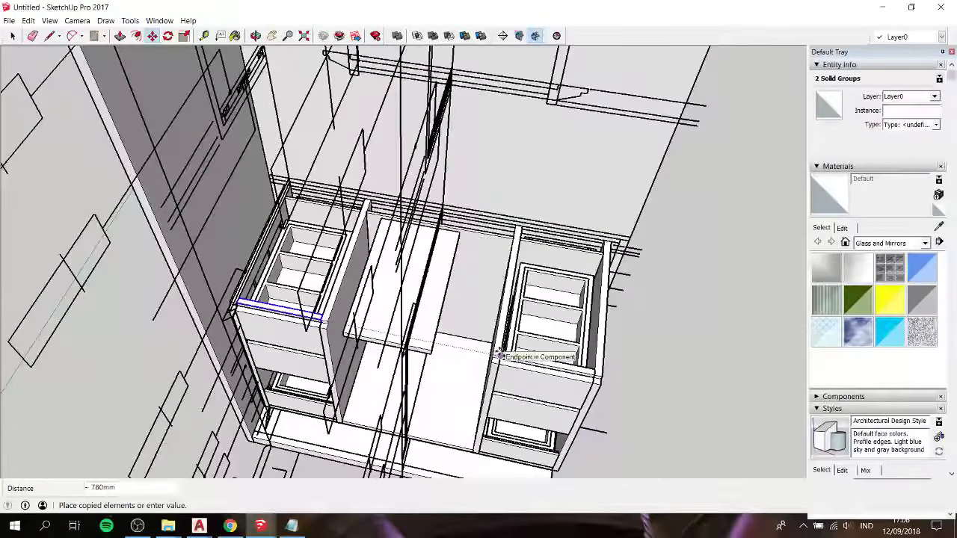
click(498, 354)
key(space)
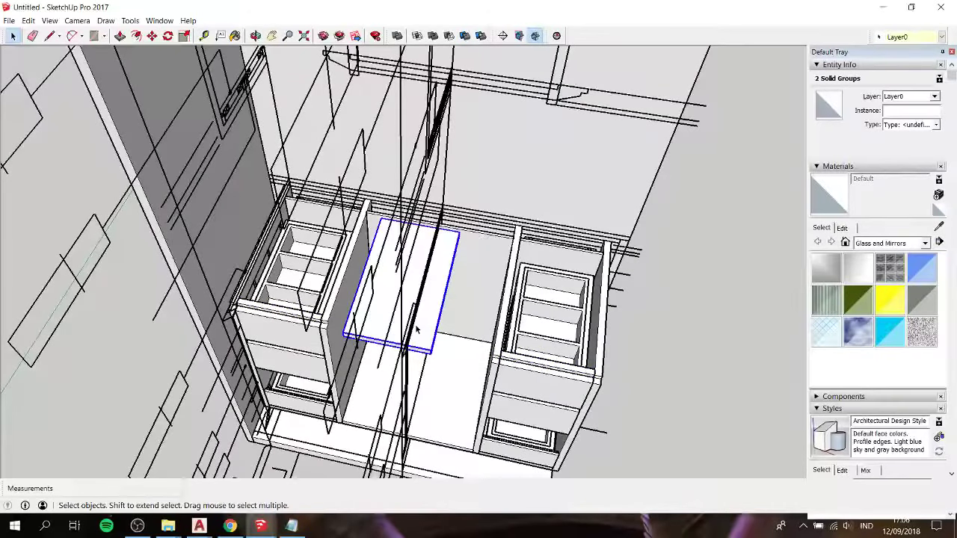
Step: Scale the copied panel along the red axis to span the gap
click(416, 329)
key(s)
mouse_move(416, 329)
middle_down()
mouse_move(391, 217)
mouse_move(428, 256)
middle_up()
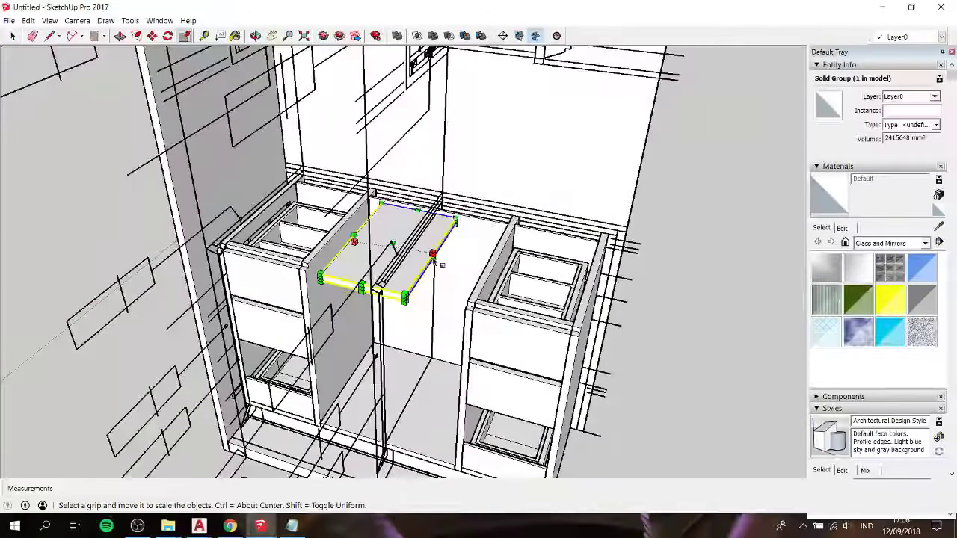
mouse_move(434, 263)
mouse_down()
mouse_move(364, 248)
mouse_move(347, 221)
mouse_move(328, 246)
mouse_up()
key(space)
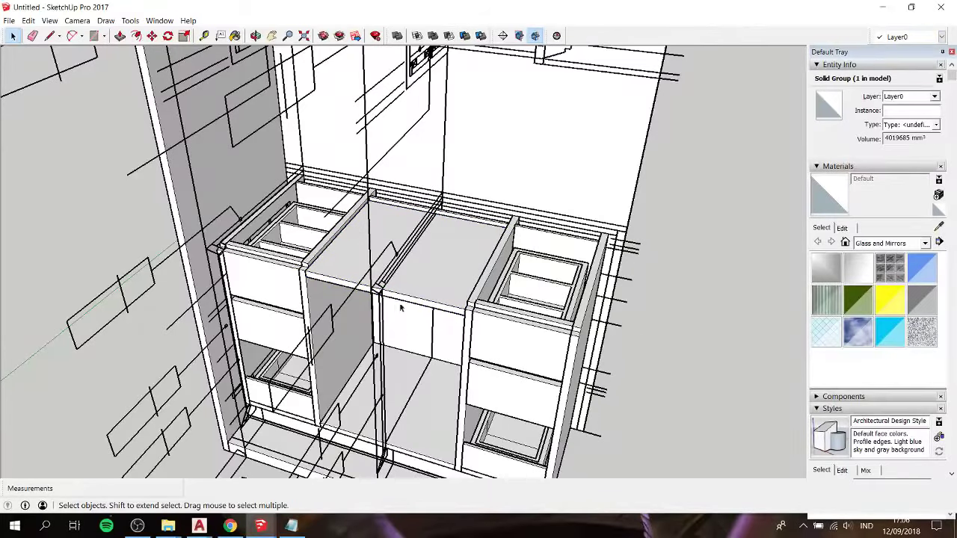
middle_drag(400, 307, 347, 142)
scroll(347, 142, down, 2)
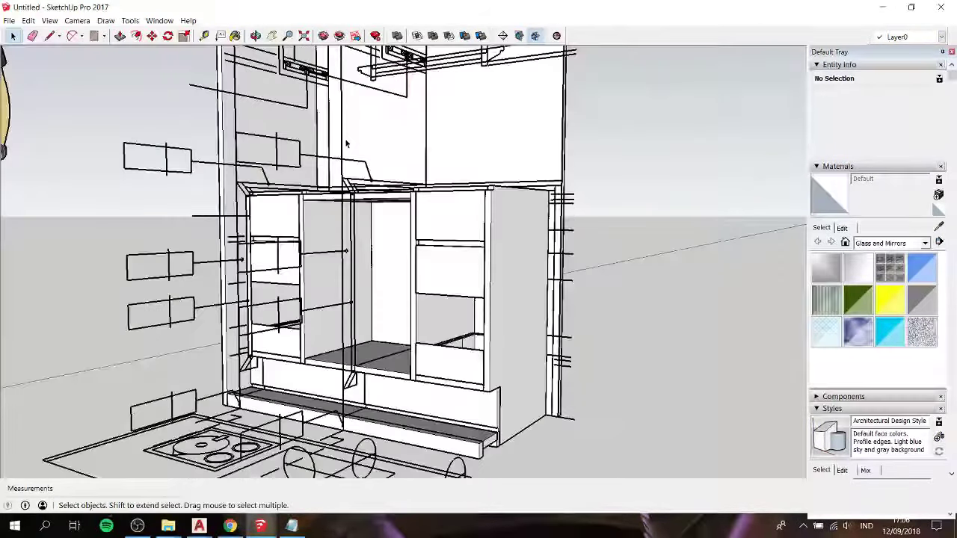
mouse_move(363, 277)
middle_down()
mouse_move(226, 266)
mouse_move(284, 301)
mouse_move(324, 257)
middle_up()
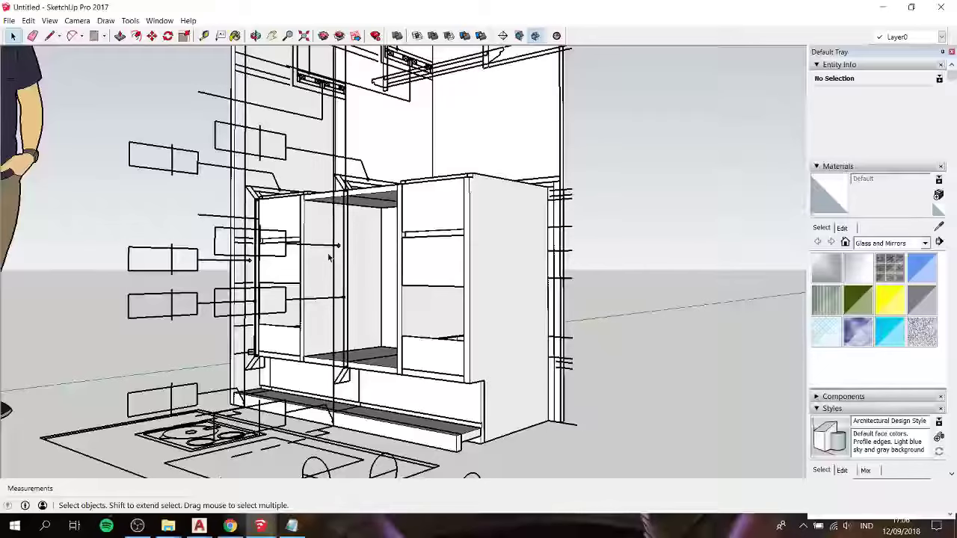
mouse_move(329, 257)
middle_down()
mouse_move(379, 374)
mouse_move(463, 237)
mouse_move(411, 259)
mouse_move(299, 259)
middle_up()
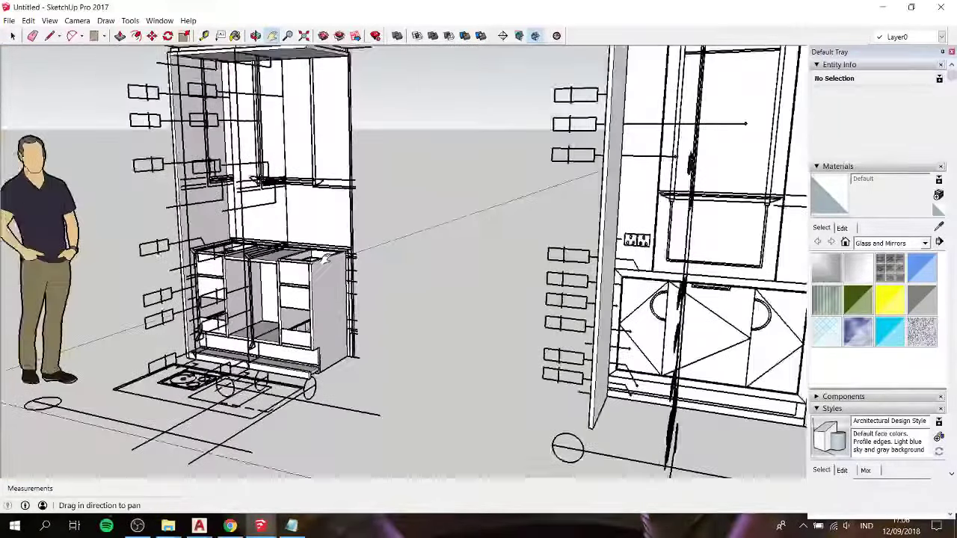
scroll(697, 272, up, 2)
scroll(679, 280, up, 2)
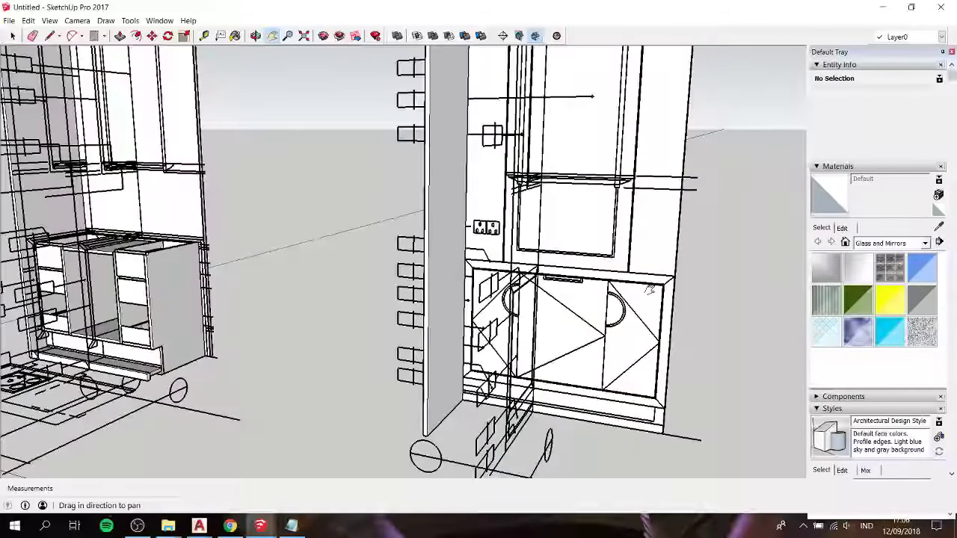
drag(648, 292, 475, 272)
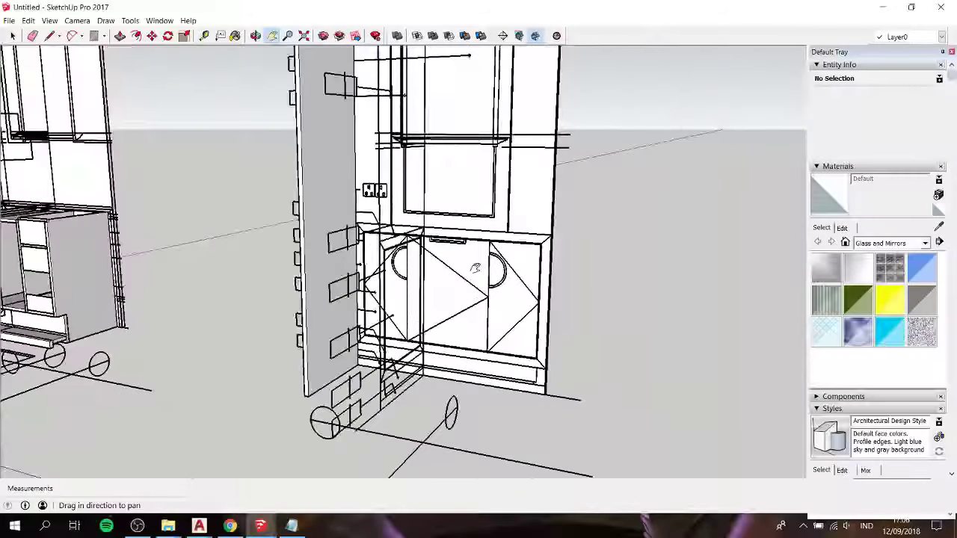
scroll(473, 268, up, 2)
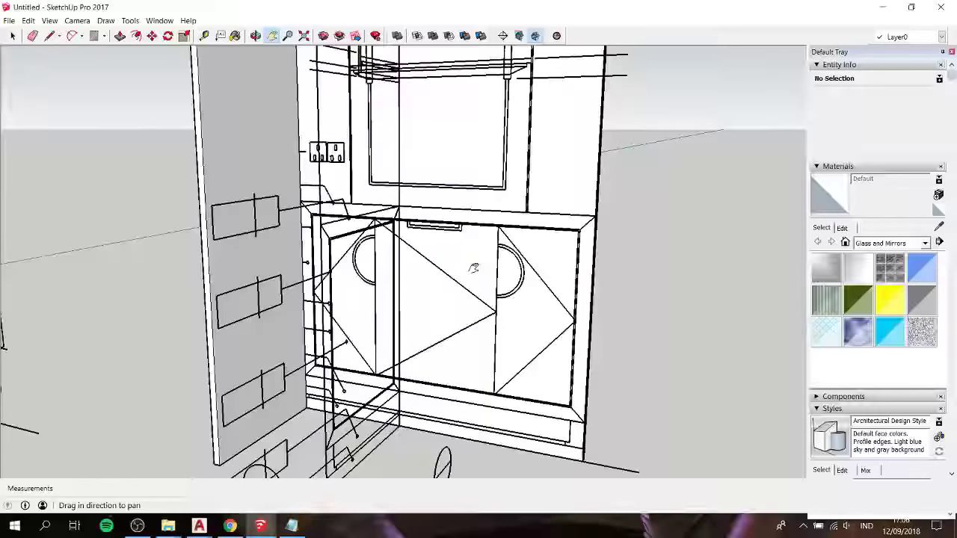
scroll(473, 268, down, 2)
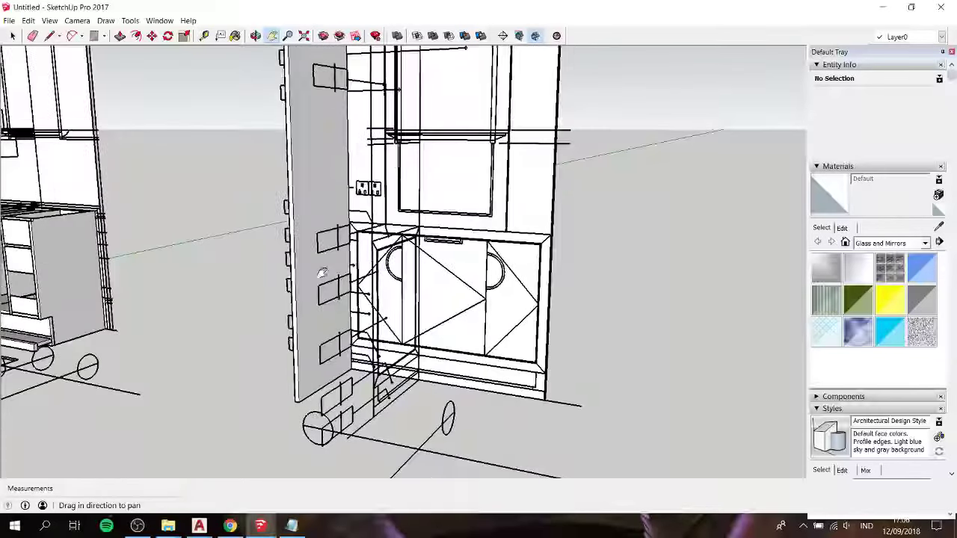
drag(459, 274, 559, 289)
click(292, 526)
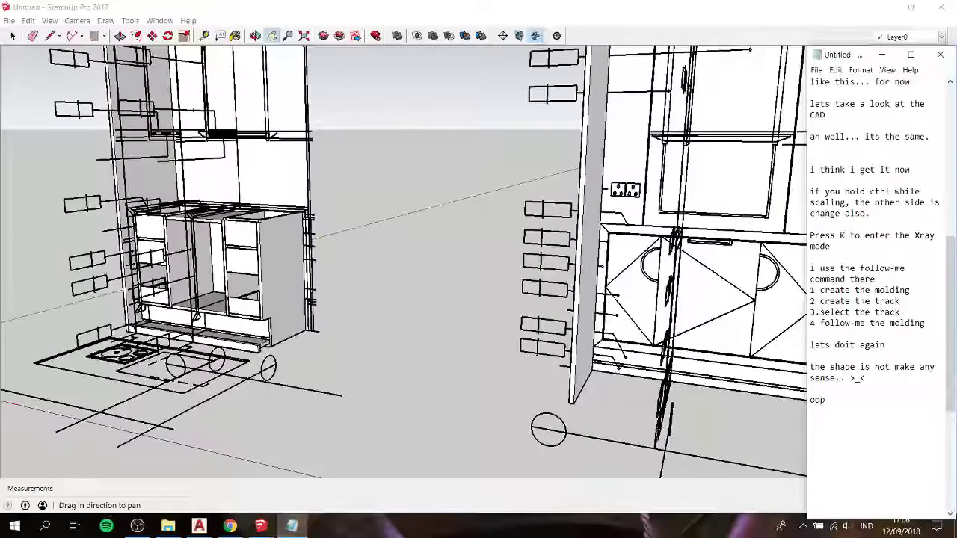
click(481, 338)
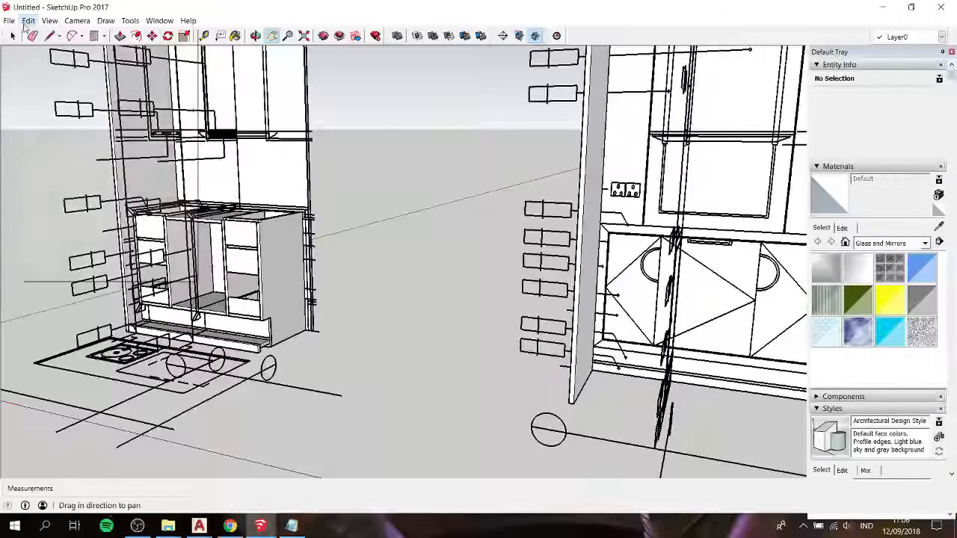
click(28, 21)
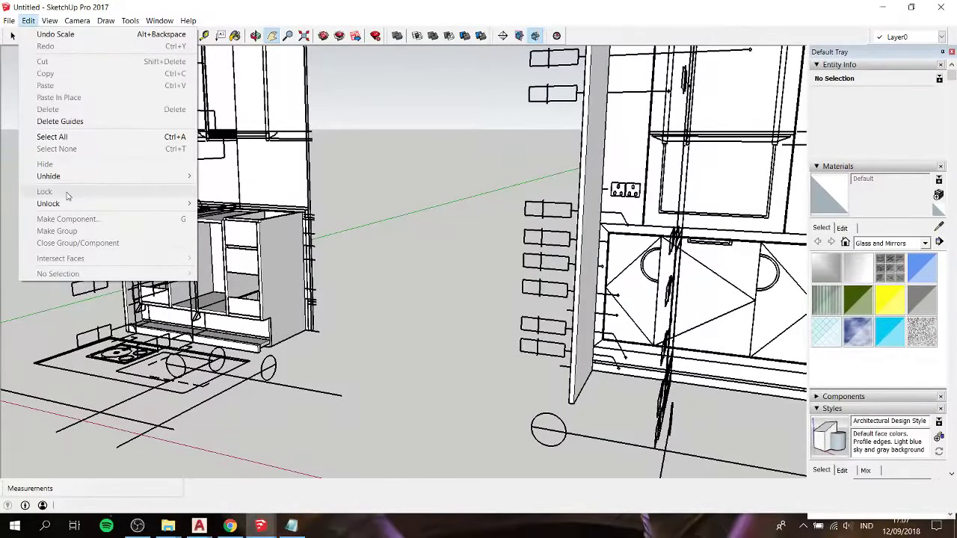
mouse_move(48, 176)
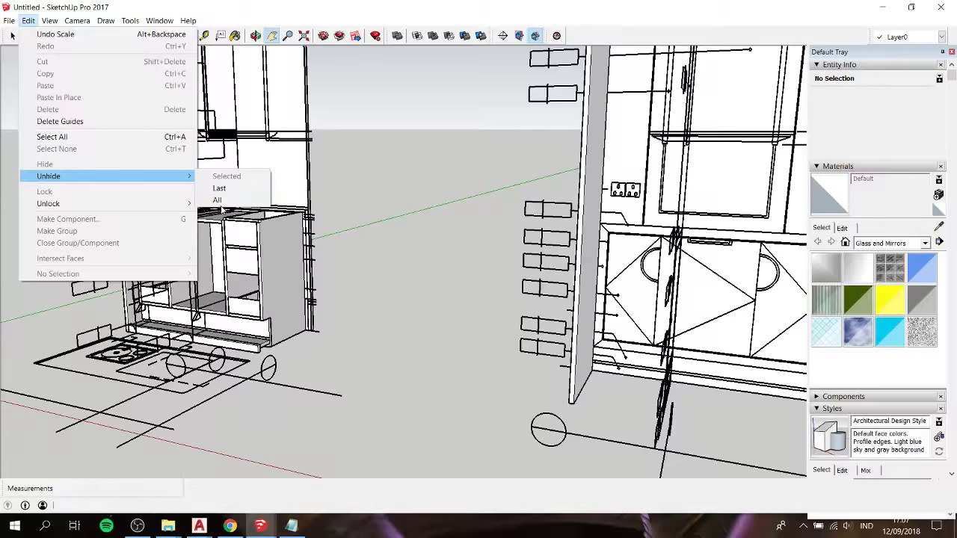
Step: Unhide all objects and select the countertop group
click(224, 200)
key(space)
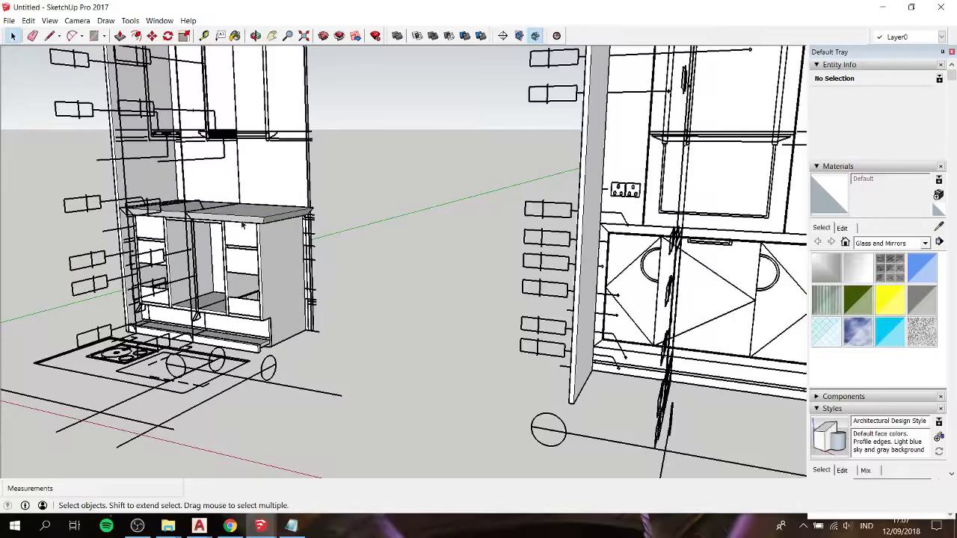
click(242, 225)
scroll(241, 223, up, 2)
scroll(245, 221, up, 3)
middle_drag(246, 220, 337, 131)
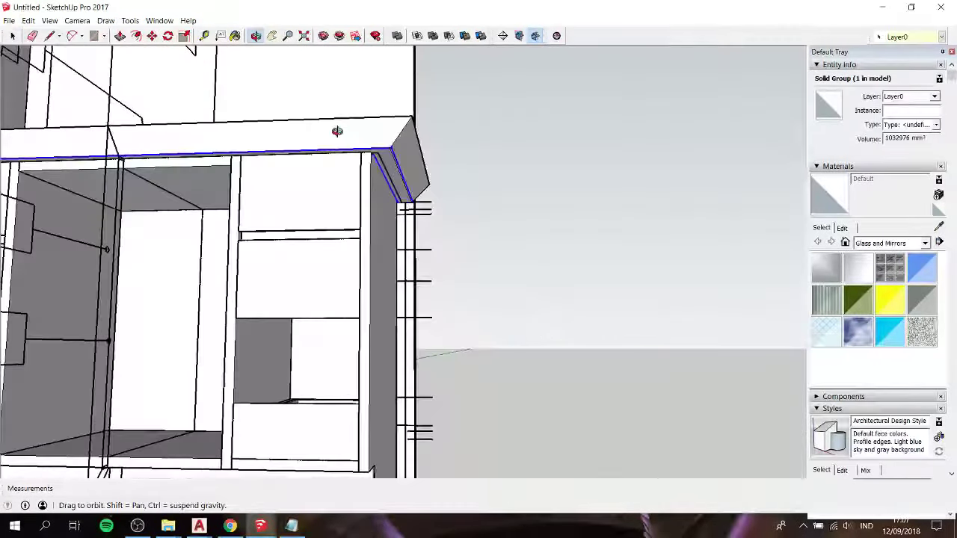
scroll(337, 132, down, 5)
Step: Pan and orbit around the kitchen to inspect the countertop units and slab end
shift+middle_drag(583, 324, 354, 307)
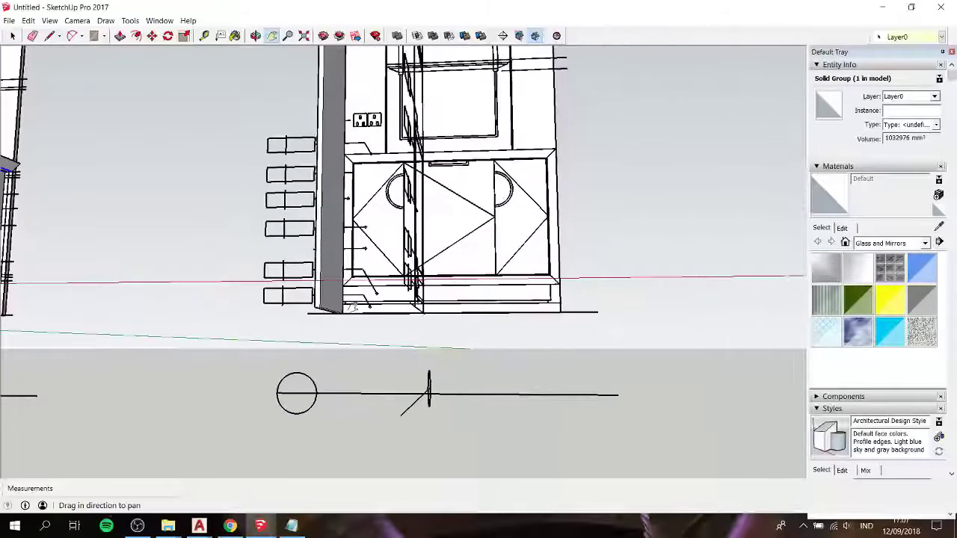
drag(355, 306, 712, 362)
drag(711, 360, 615, 367)
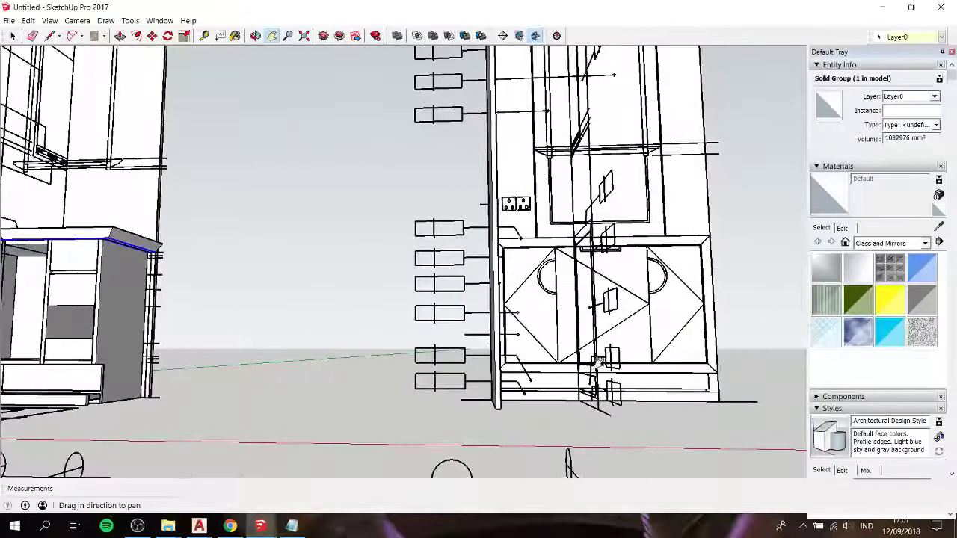
scroll(309, 359, up, 2)
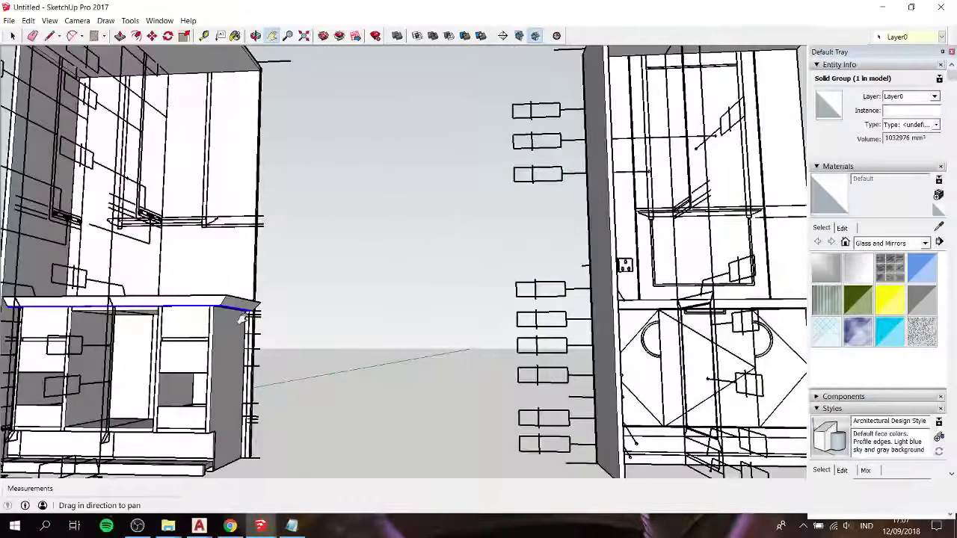
scroll(309, 359, up, 2)
mouse_move(309, 359)
middle_down()
mouse_move(302, 340)
mouse_move(330, 378)
middle_up()
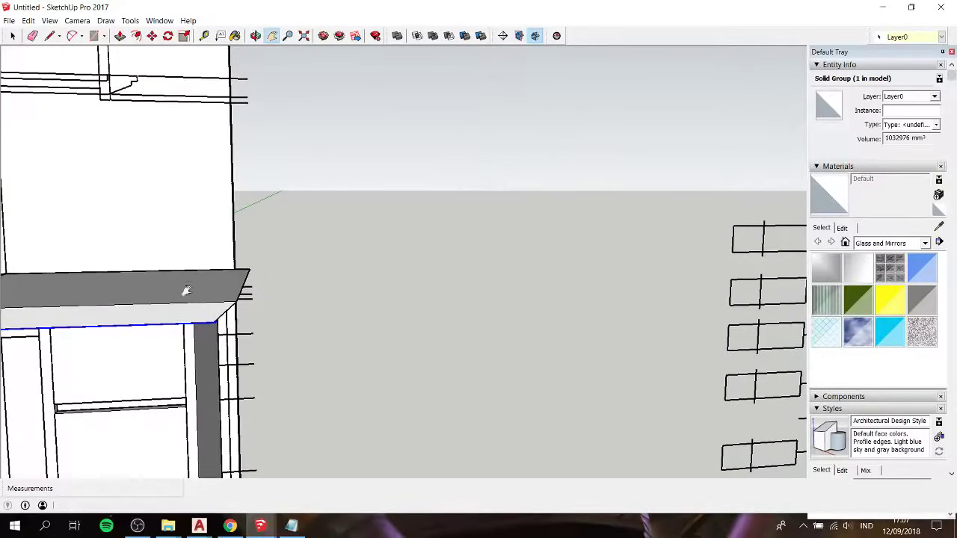
scroll(247, 295, down, 2)
shift+middle_drag(474, 340, 246, 294)
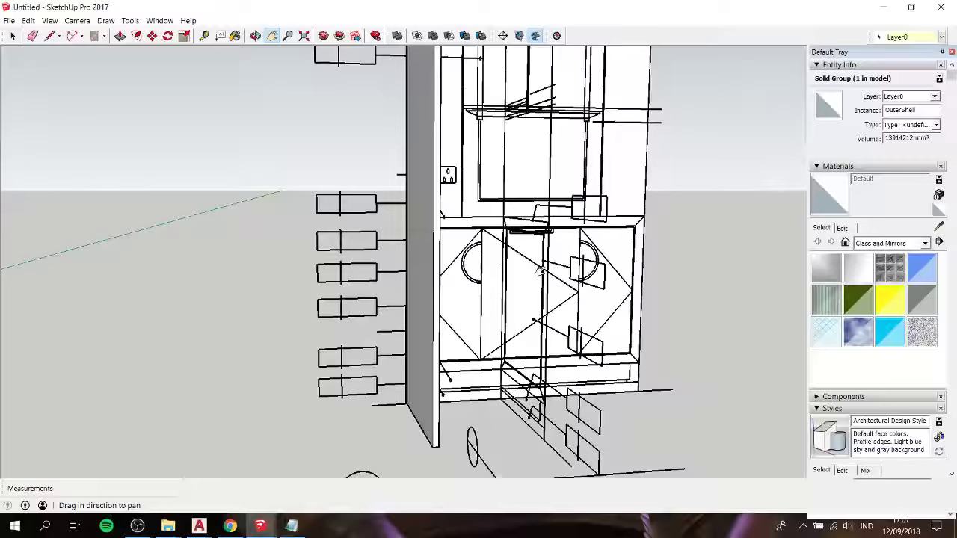
scroll(687, 216, up, 3)
mouse_move(688, 216)
middle_down()
mouse_move(410, 238)
mouse_move(427, 188)
middle_up()
scroll(410, 238, up, 2)
scroll(408, 236, up, 2)
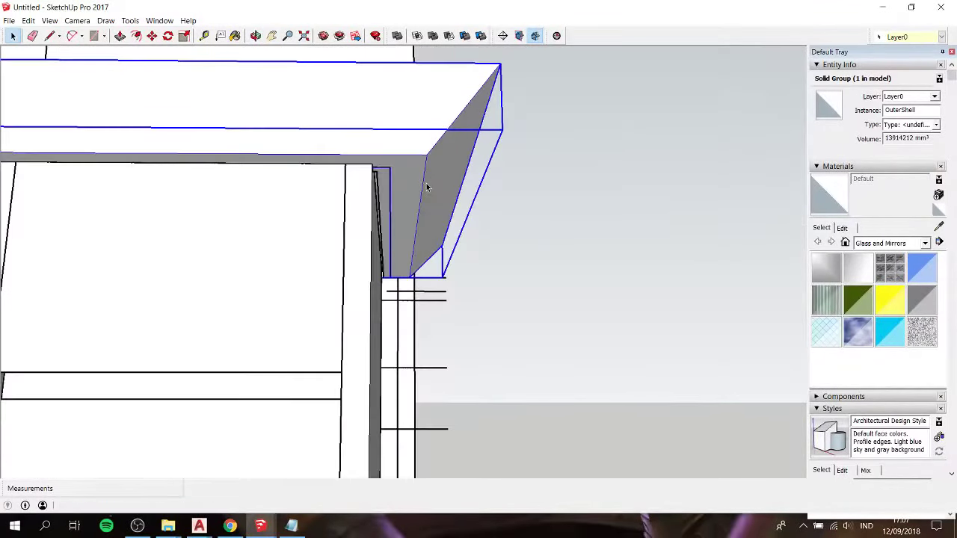
Step: Enter the countertop group and move its slanted end about 42 mm along the edge
right_click(422, 141)
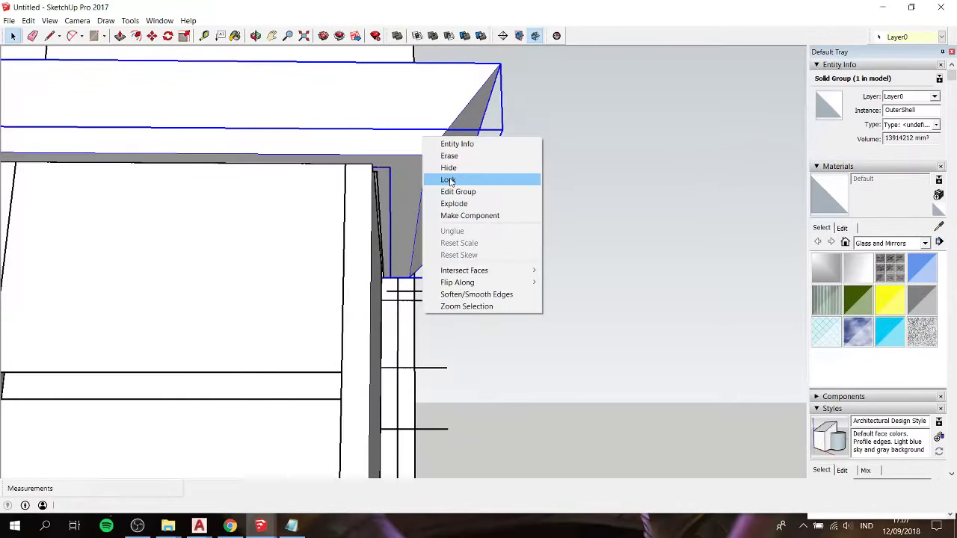
click(445, 105)
mouse_move(444, 104)
middle_down()
mouse_move(408, 210)
mouse_move(462, 232)
mouse_move(389, 160)
middle_up()
click(456, 225)
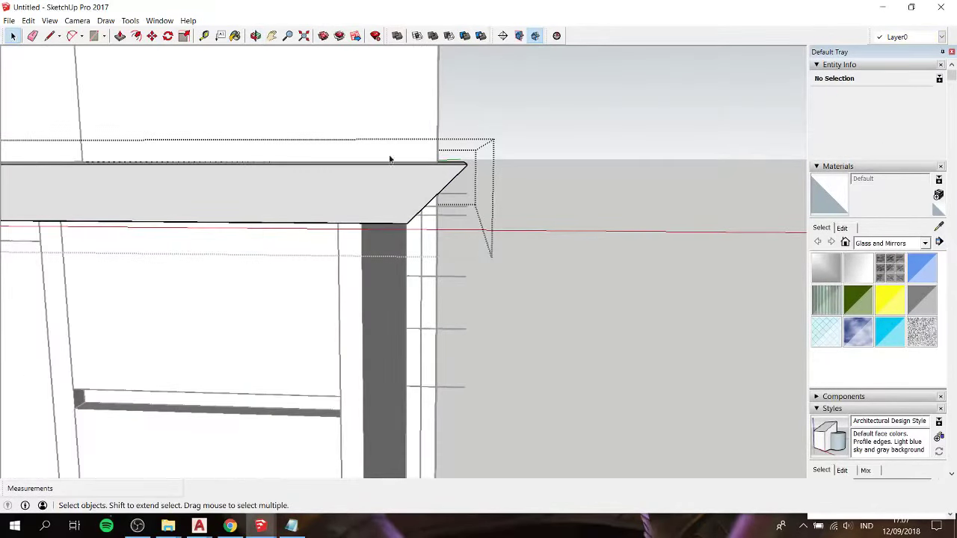
drag(564, 319, 564, 318)
middle_drag(534, 254, 500, 223)
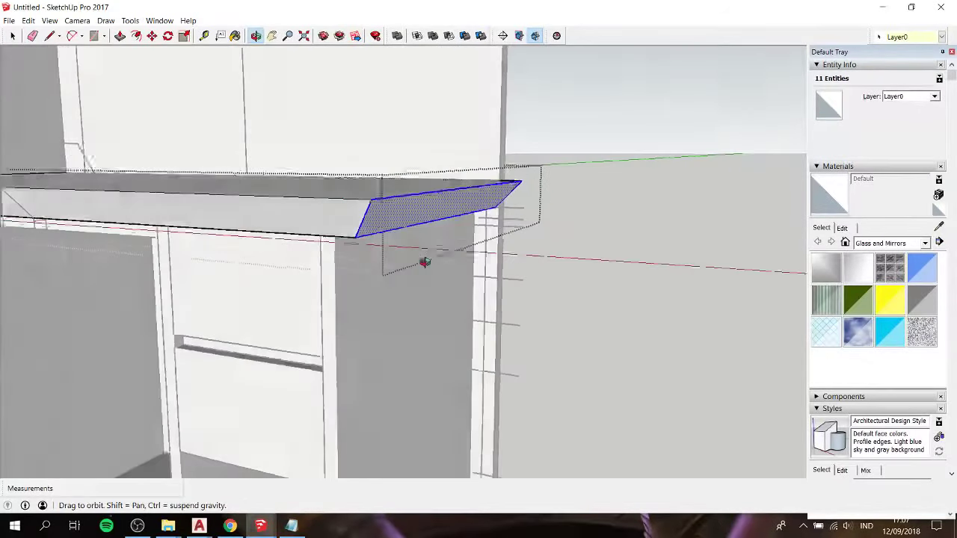
key(m)
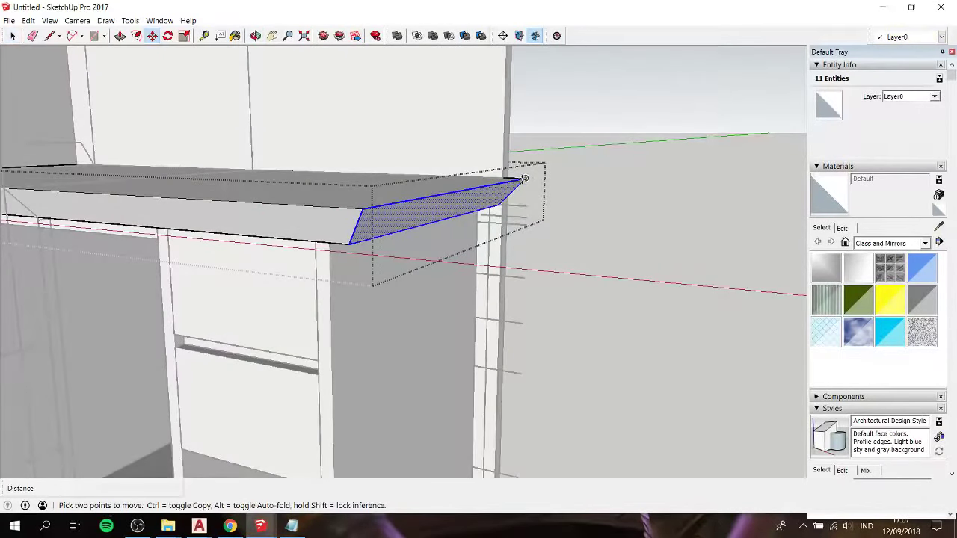
click(525, 179)
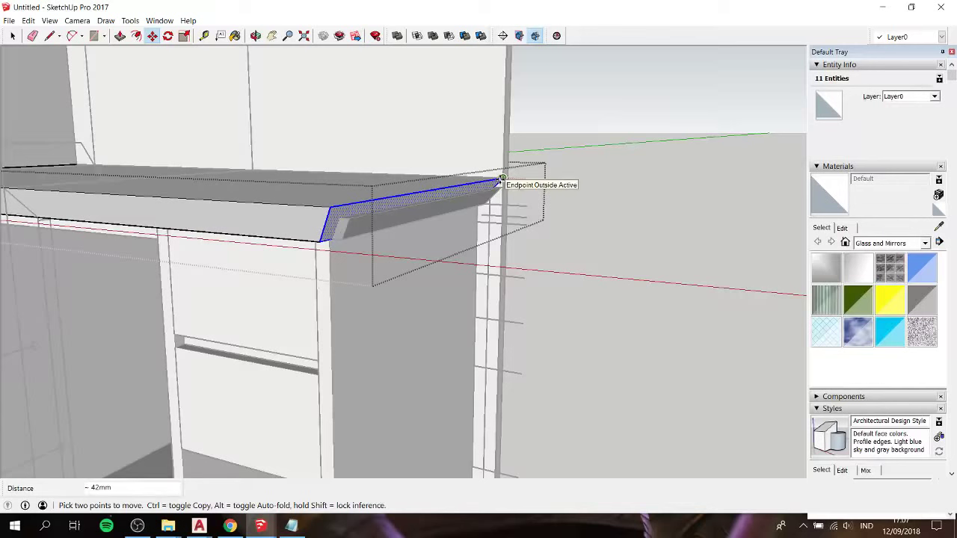
click(501, 180)
key(space)
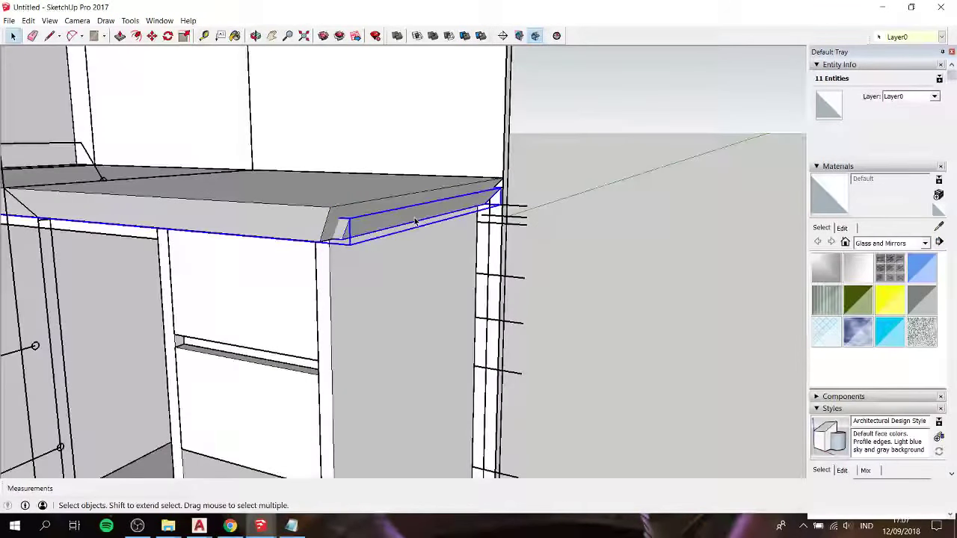
Step: Select the slanted end geometry and move it to the slab's edge
click(415, 221)
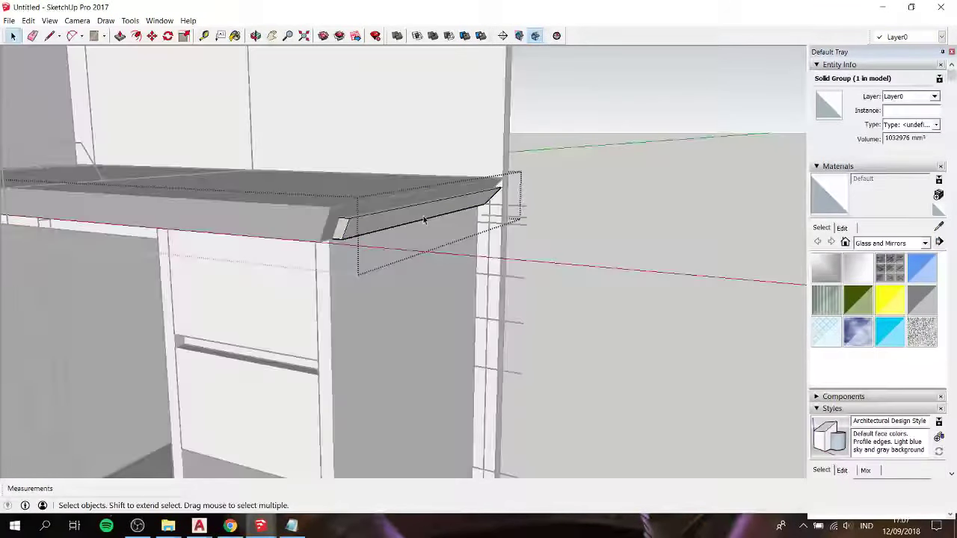
middle_drag(415, 221, 602, 194)
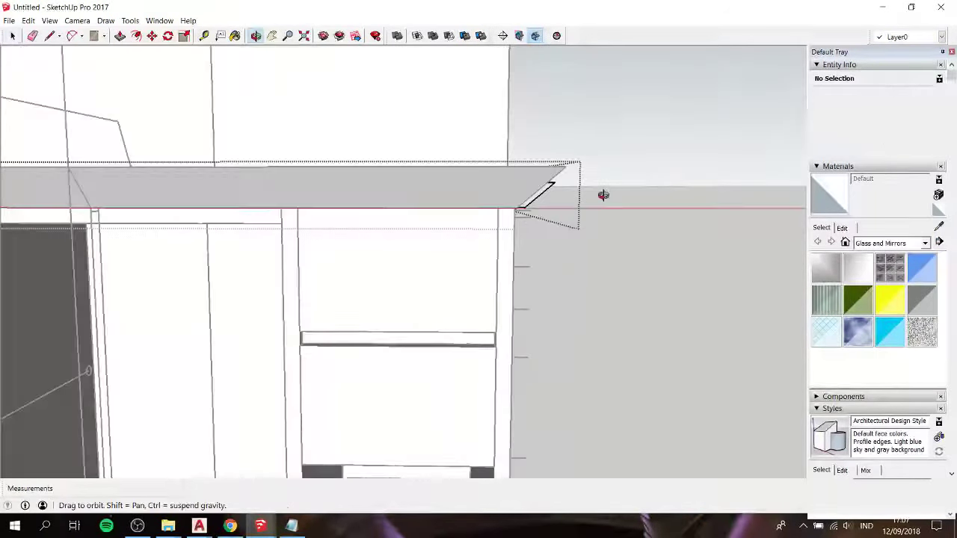
mouse_move(495, 163)
middle_down()
mouse_move(598, 286)
mouse_move(537, 195)
middle_up()
triple_click(536, 194)
scroll(536, 195, up, 1)
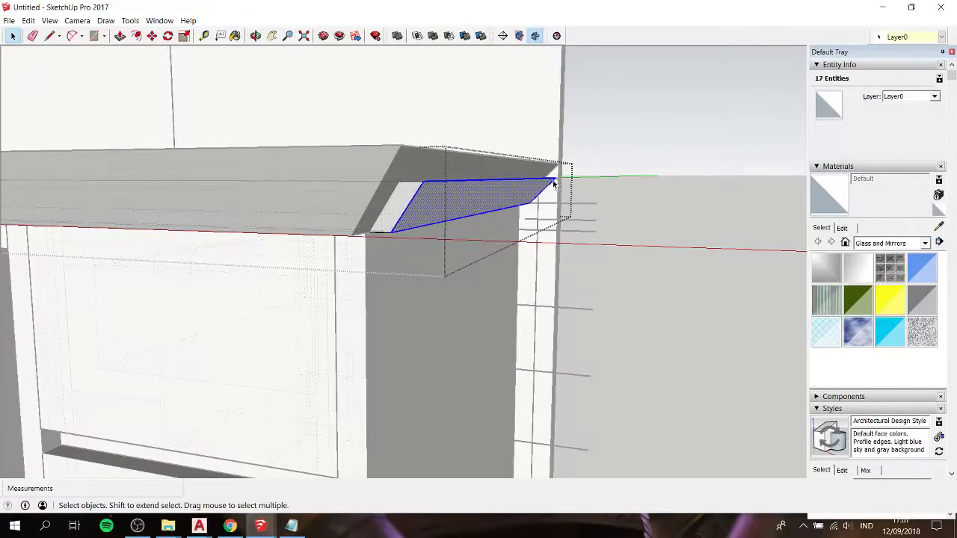
key(m)
mouse_move(552, 181)
middle_down()
mouse_move(573, 187)
mouse_move(489, 171)
mouse_move(565, 249)
mouse_move(568, 276)
mouse_move(468, 205)
mouse_move(454, 133)
mouse_move(393, 142)
mouse_move(515, 131)
middle_up()
click(538, 265)
scroll(454, 132, up, 3)
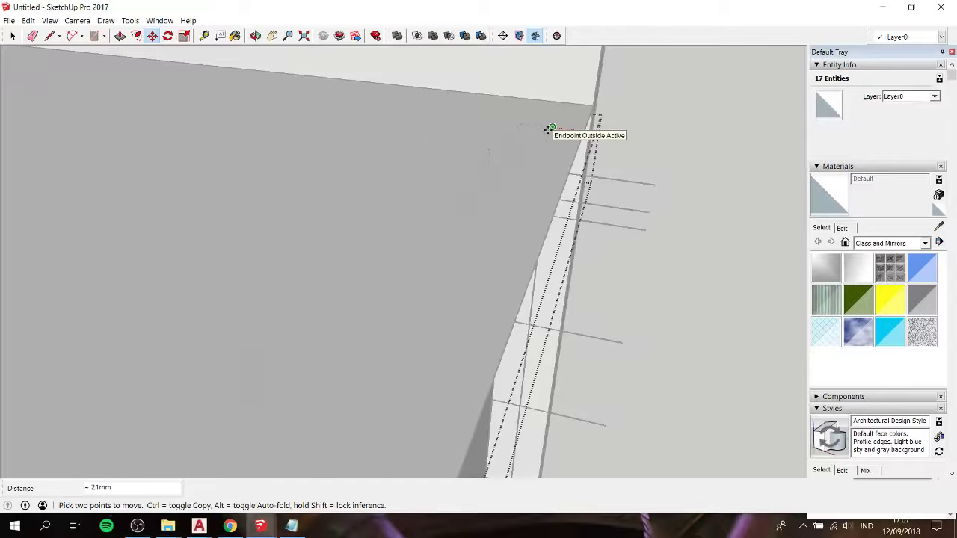
click(551, 129)
key(space)
click(673, 130)
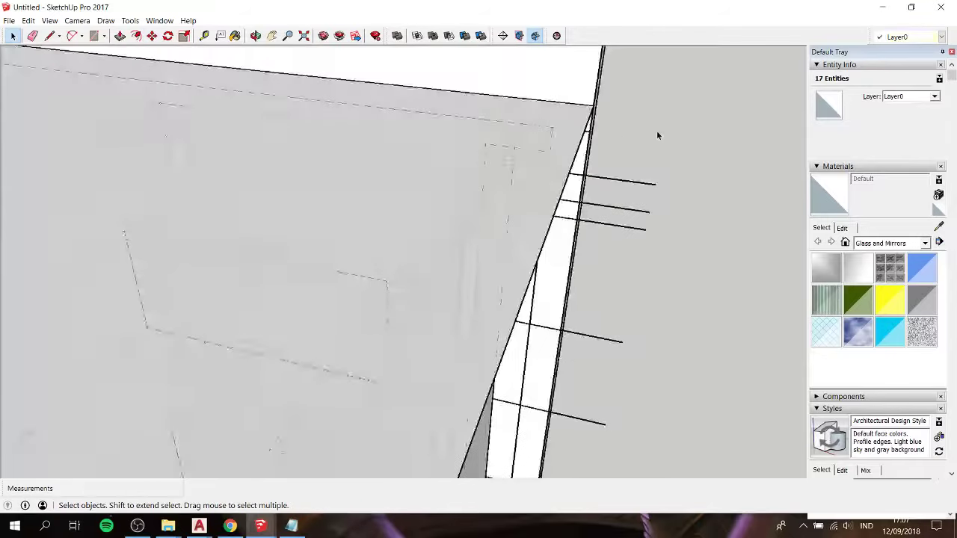
Step: Zoom out to the whole cabinet and undo the last move
scroll(655, 131, down, 3)
scroll(534, 149, down, 3)
mouse_move(491, 214)
middle_down()
mouse_move(465, 93)
mouse_move(598, 157)
middle_up()
scroll(623, 168, up, 3)
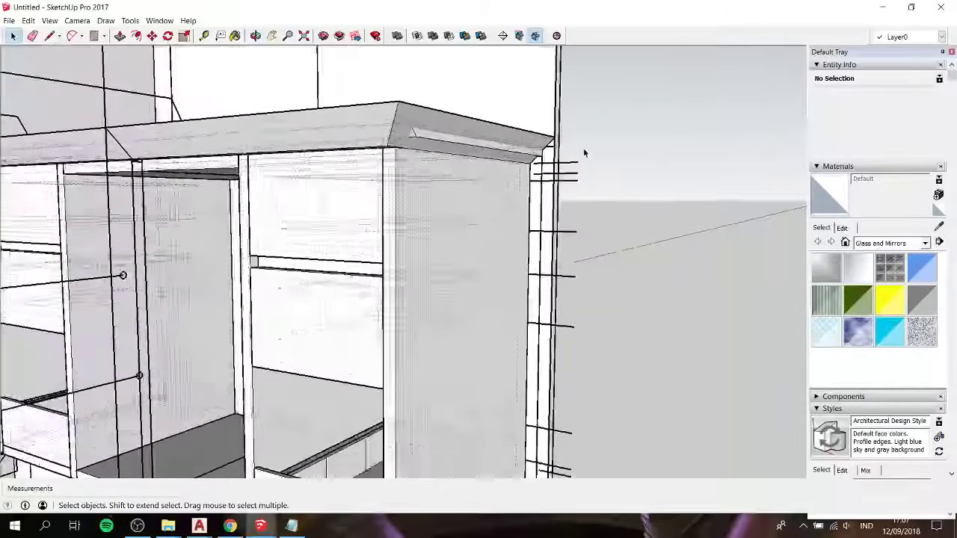
key(ctrl+z)
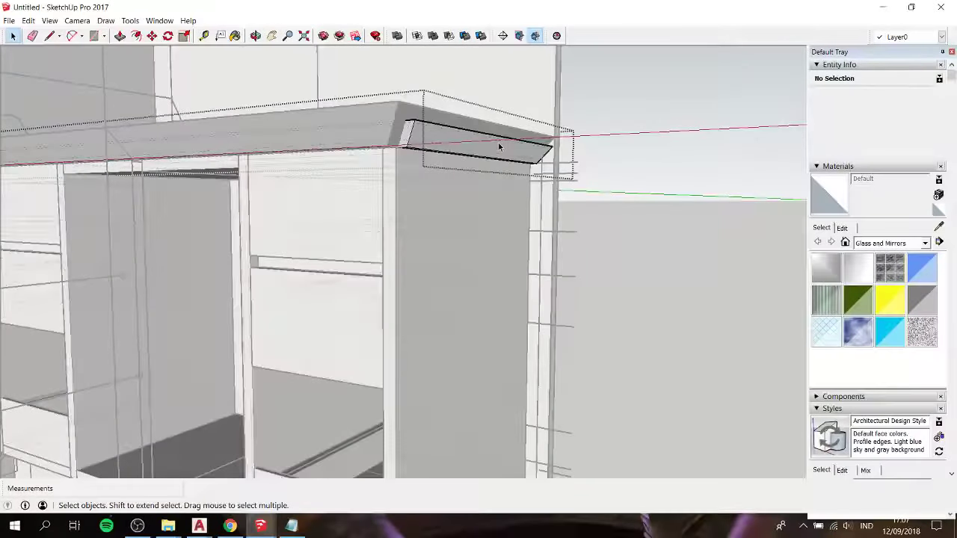
scroll(497, 147, down, 3)
Step: Inside the countertop group, window-select the right-end bevel edge and move it back
click(498, 145)
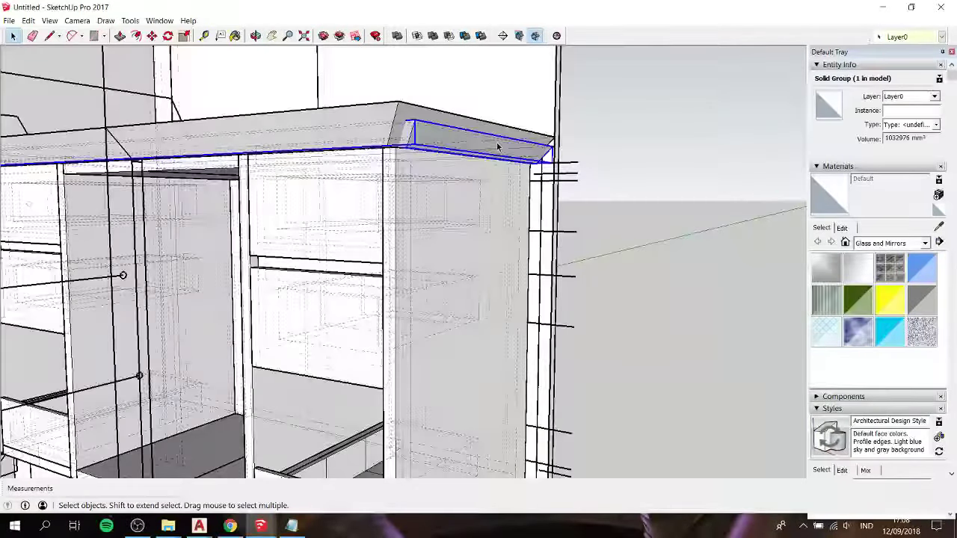
middle_drag(498, 145, 580, 161)
scroll(533, 161, up, 1)
scroll(530, 160, up, 1)
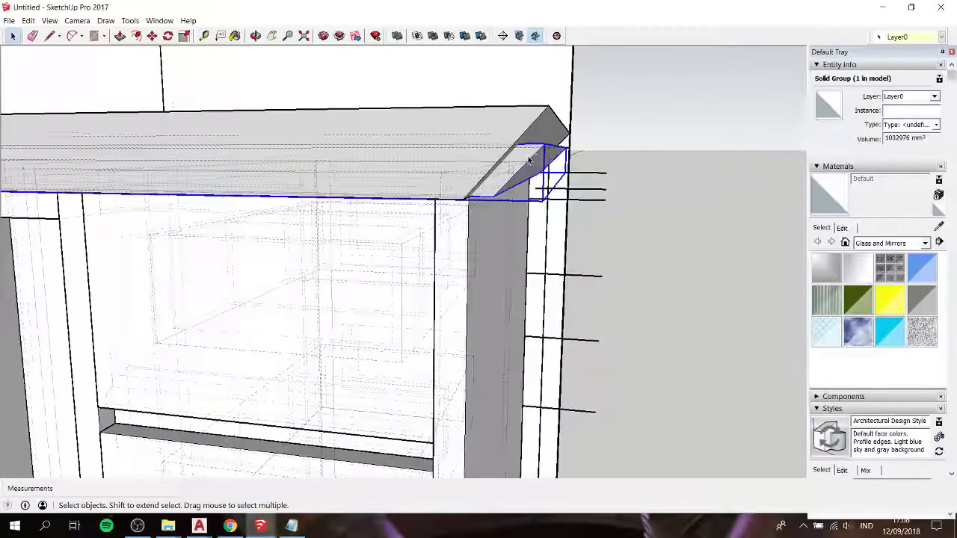
scroll(529, 160, up, 1)
double_click(529, 160)
scroll(563, 176, down, 1)
scroll(499, 114, down, 1)
drag(469, 72, 623, 264)
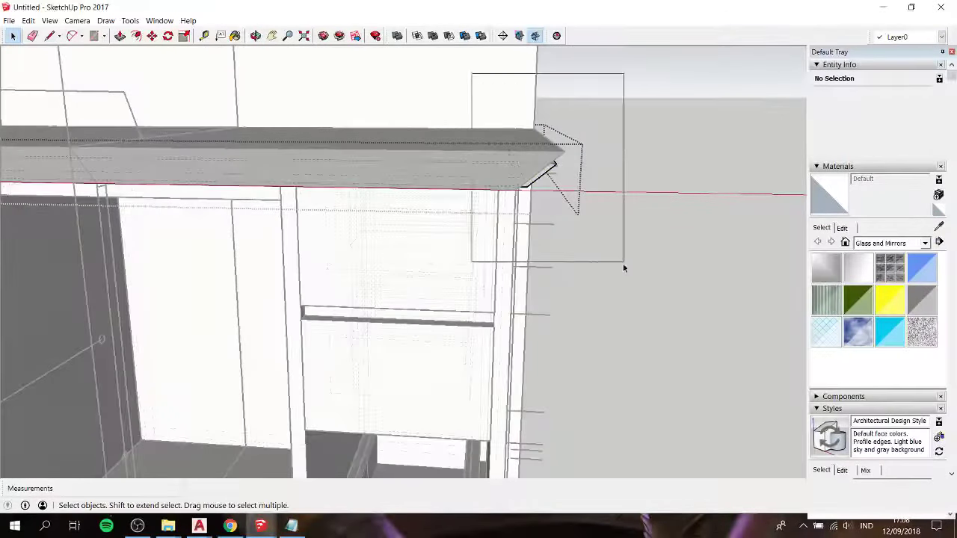
mouse_move(548, 139)
middle_down()
mouse_move(528, 201)
mouse_move(551, 95)
middle_up()
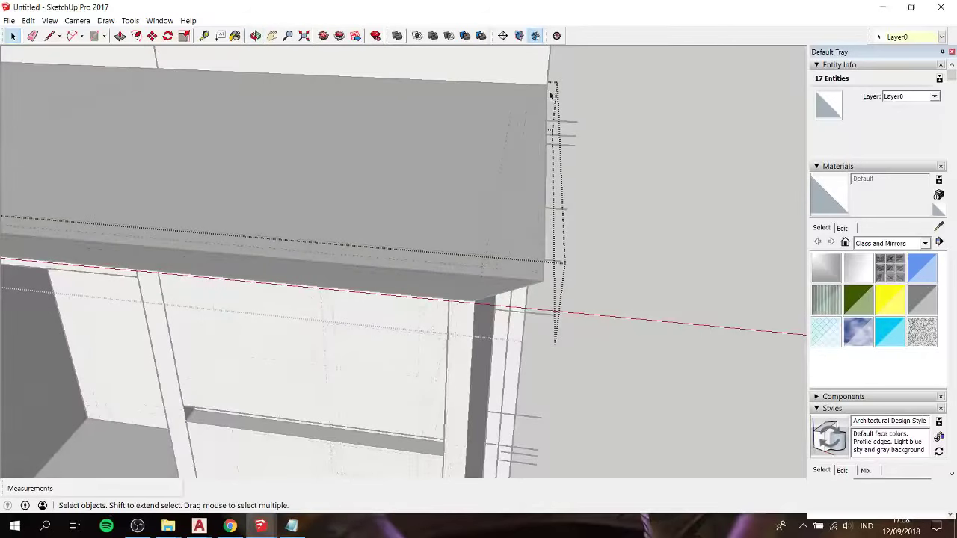
key(m)
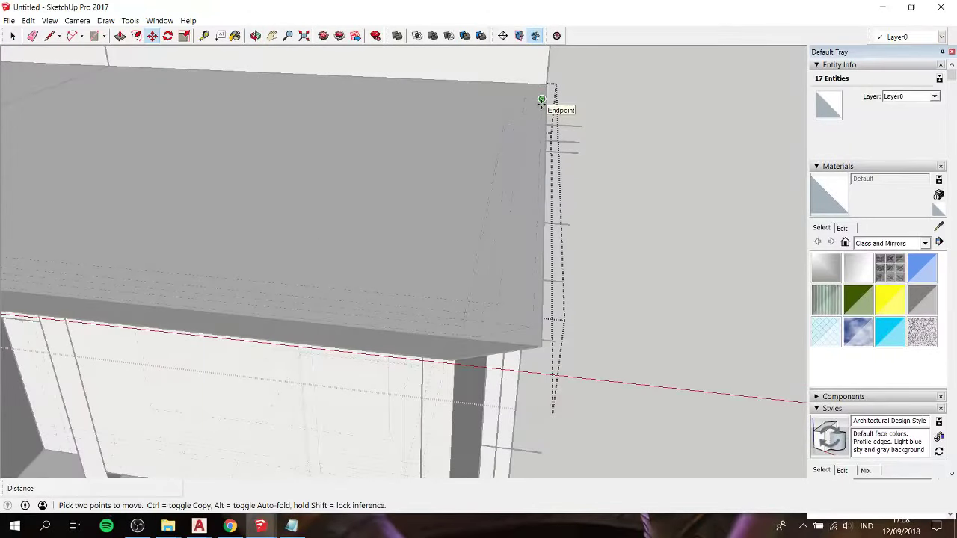
click(523, 99)
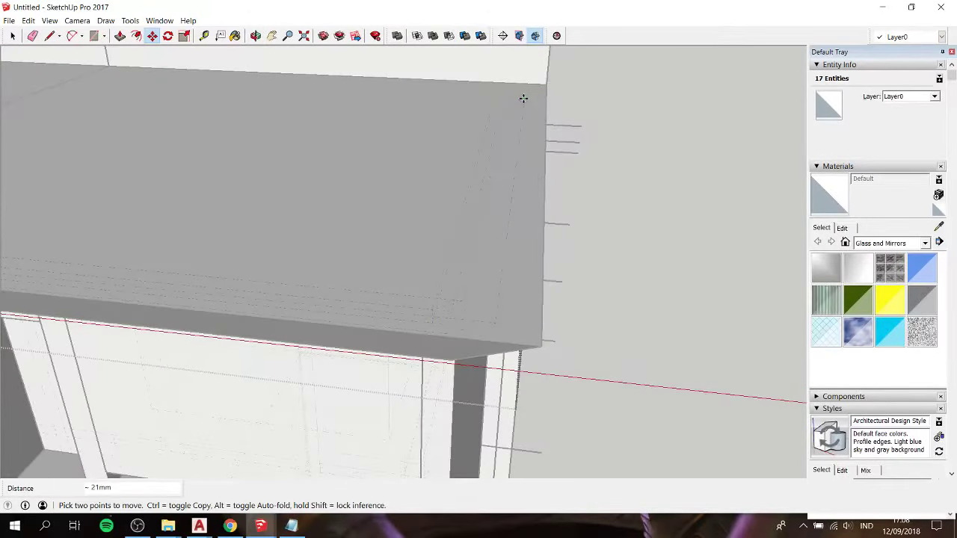
key(space)
Step: Push/pull the bevel's small end face back -25 mm and check the result
mouse_move(617, 210)
middle_down()
mouse_move(598, 224)
mouse_move(519, 179)
middle_up()
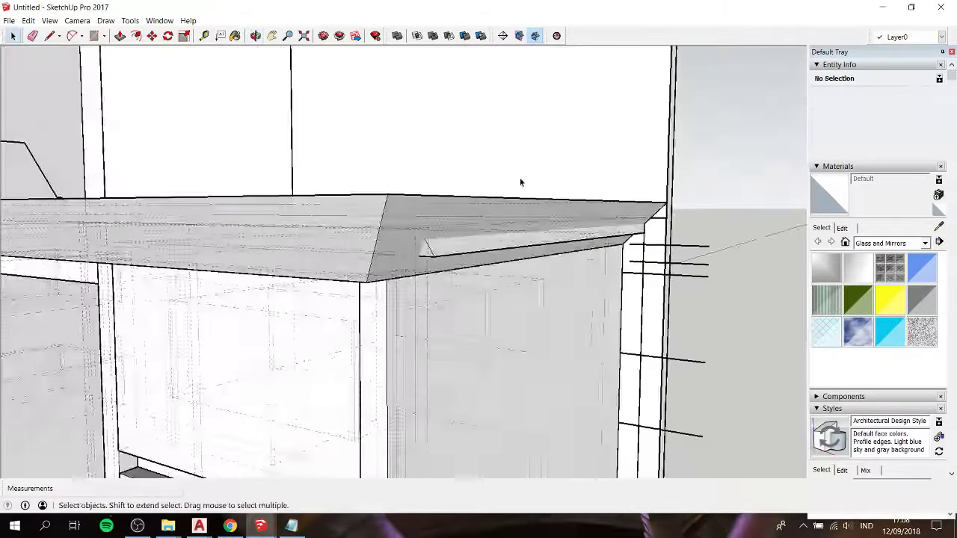
click(465, 253)
mouse_move(464, 253)
middle_down()
mouse_move(523, 216)
mouse_move(551, 231)
middle_up()
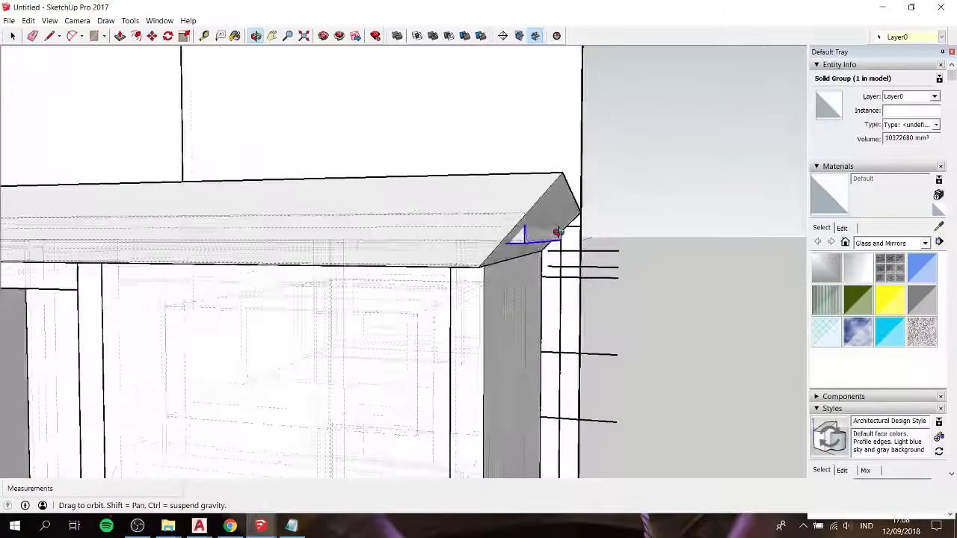
click(539, 244)
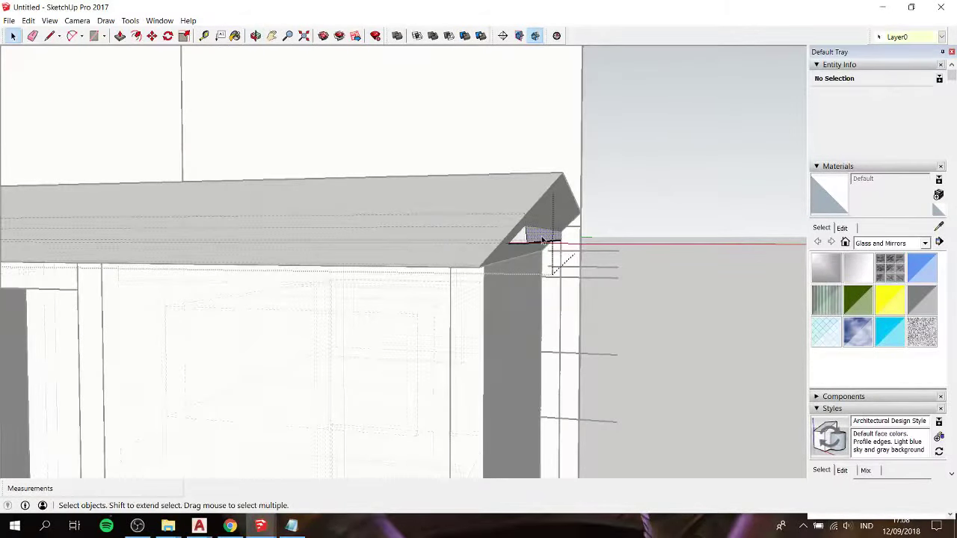
click(543, 240)
mouse_move(552, 257)
middle_down()
mouse_move(548, 328)
mouse_move(541, 292)
mouse_move(554, 271)
middle_up()
key(p)
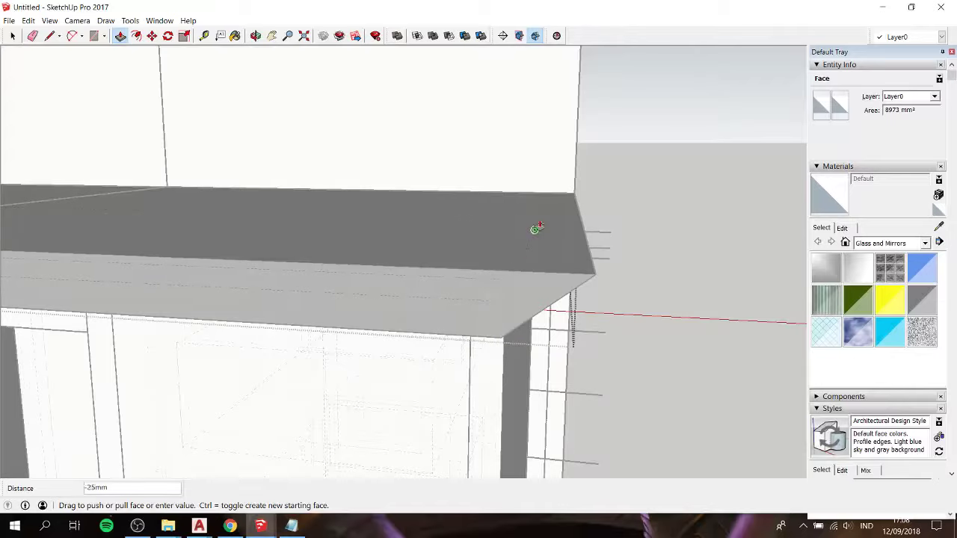
key(space)
click(669, 255)
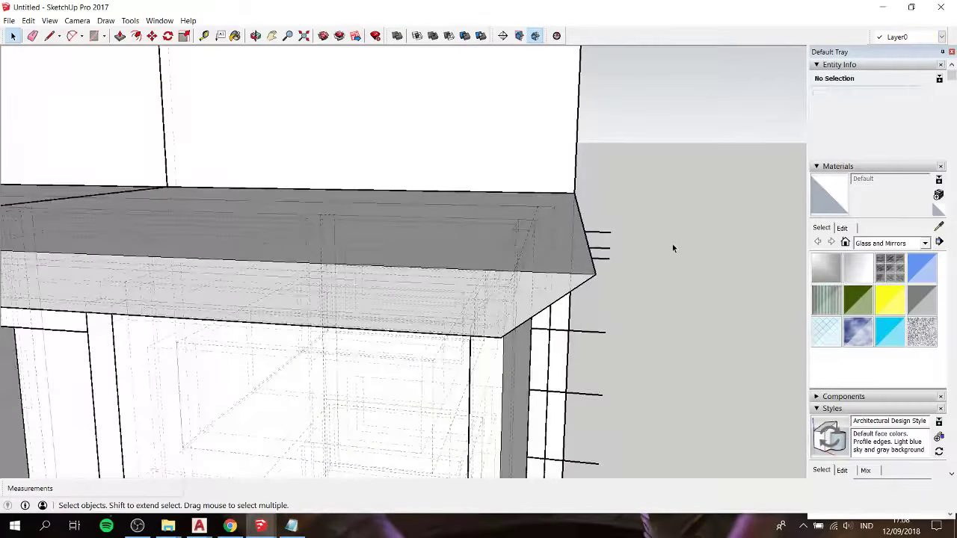
mouse_move(672, 244)
middle_down()
mouse_move(676, 222)
mouse_move(543, 252)
mouse_move(523, 225)
middle_up()
Step: Orbit, pan and zoom in on the countertop's left end
scroll(553, 217, down, 5)
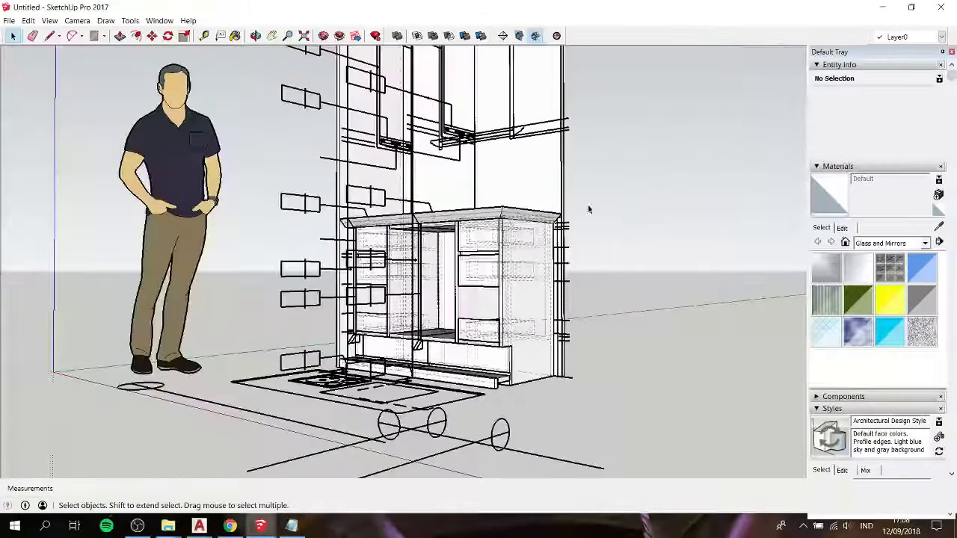
mouse_move(588, 207)
middle_down()
mouse_move(580, 237)
mouse_move(630, 327)
middle_up()
scroll(598, 314, up, 3)
scroll(546, 284, up, 3)
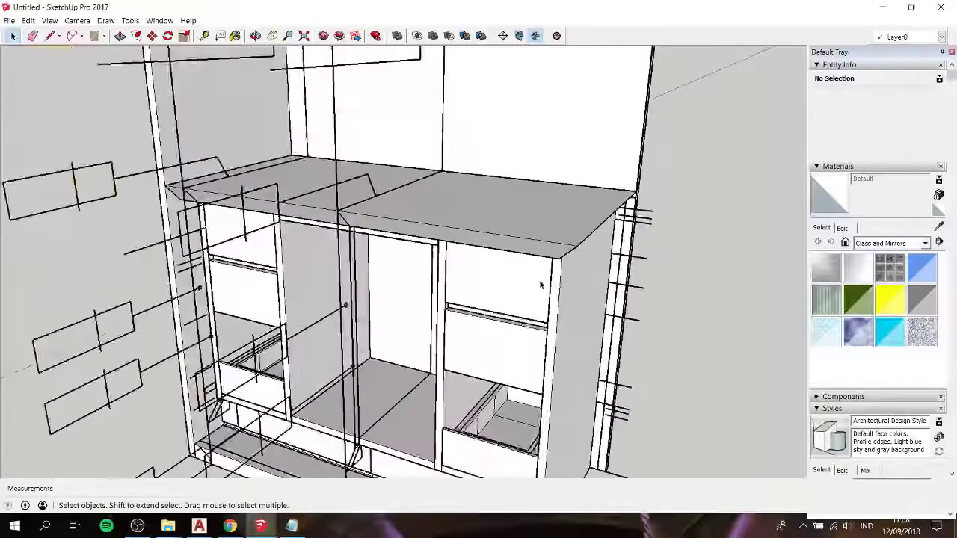
mouse_move(549, 295)
middle_down()
mouse_move(483, 199)
mouse_move(566, 144)
mouse_move(543, 182)
middle_up()
scroll(482, 199, up, 2)
scroll(566, 144, down, 3)
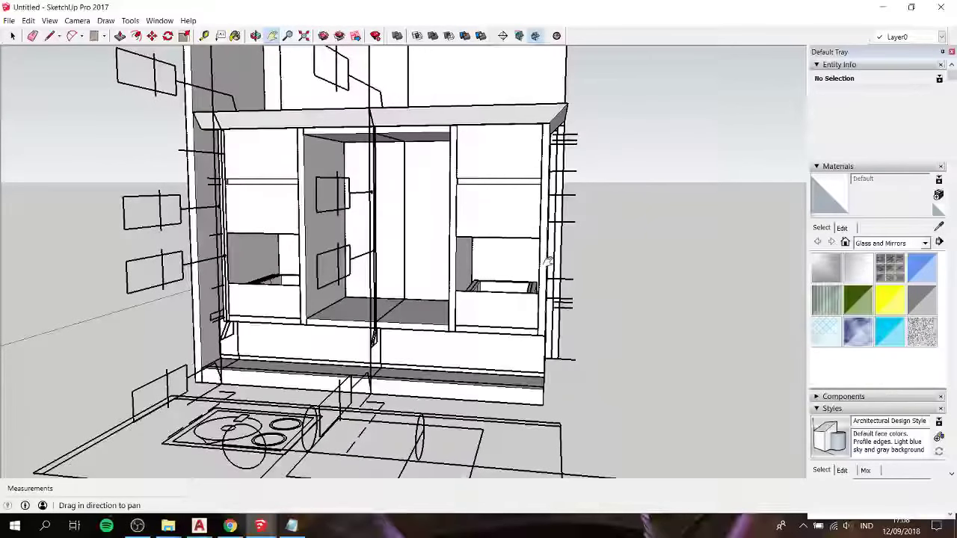
scroll(547, 260, down, 3)
mouse_move(614, 284)
shift+middle_down()
mouse_move(635, 269)
mouse_move(604, 234)
shift+middle_up()
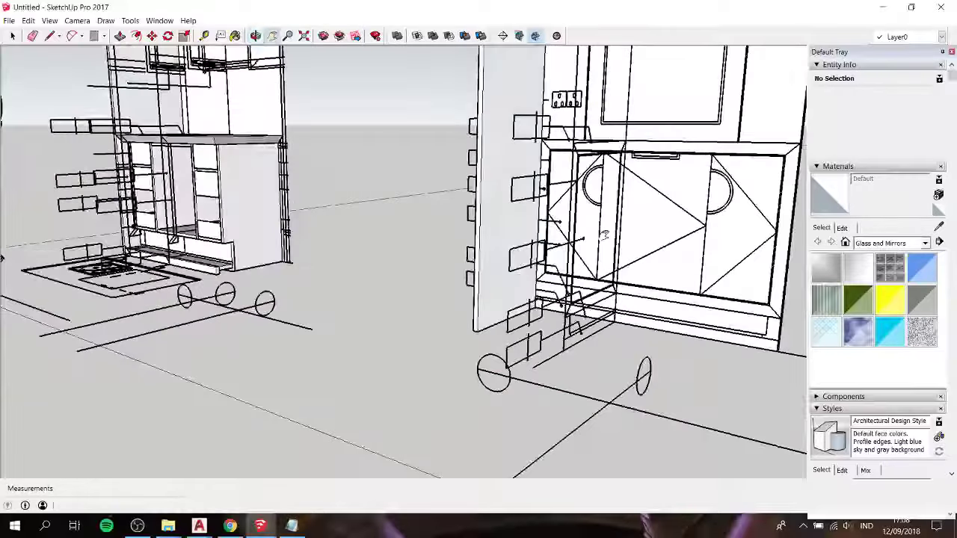
middle_drag(110, 147, 109, 157)
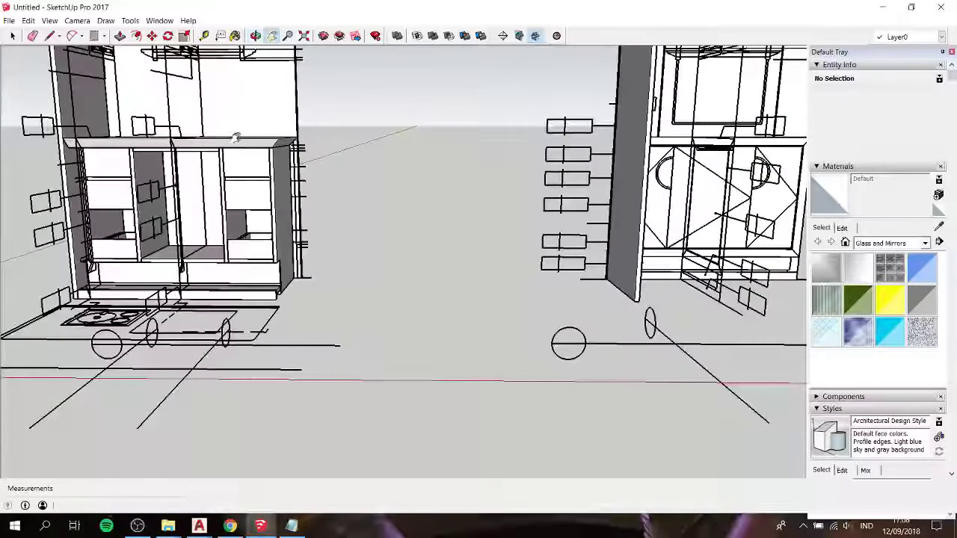
scroll(105, 165, up, 3)
scroll(87, 158, up, 3)
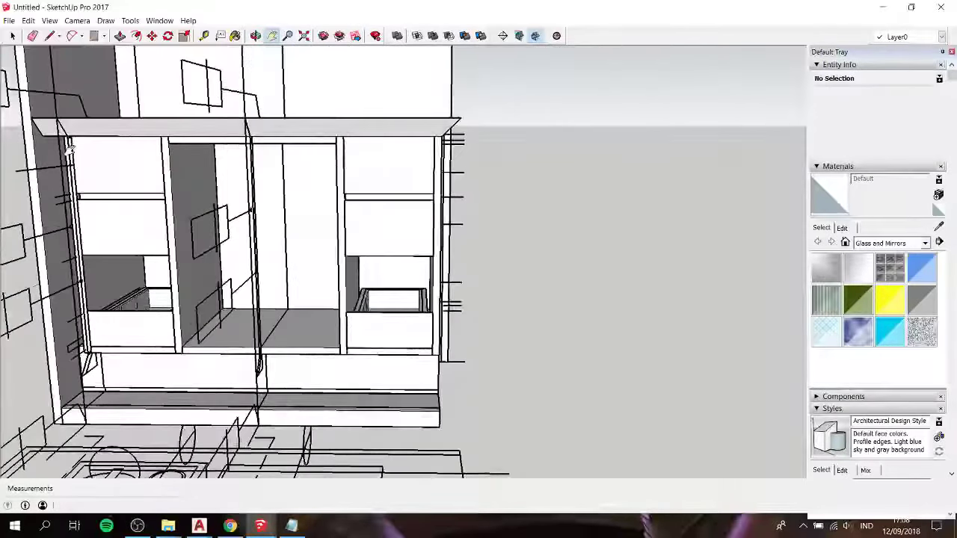
mouse_move(124, 122)
shift+middle_down()
mouse_move(277, 140)
mouse_move(323, 125)
shift+middle_up()
scroll(276, 140, up, 2)
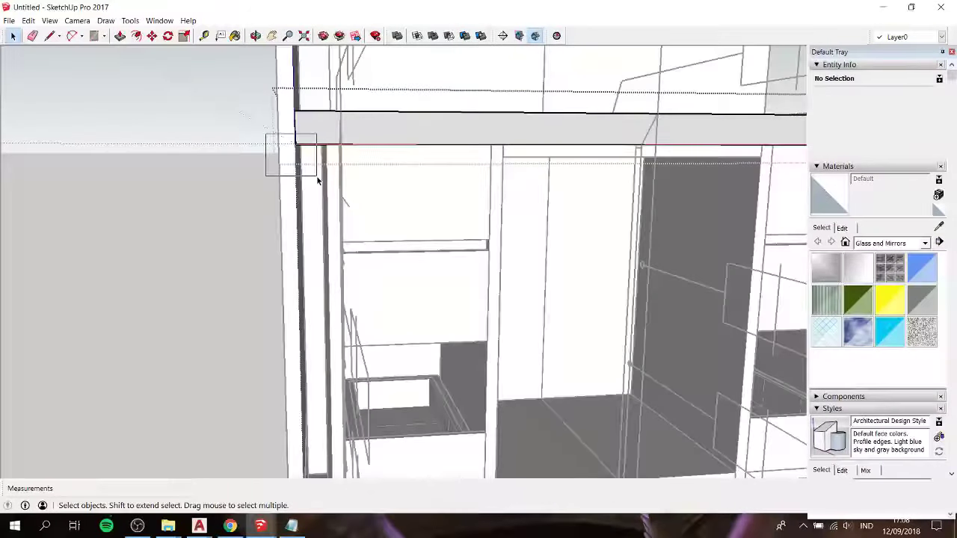
scroll(312, 131, up, 2)
Step: Move the countertop's left corner vertex 48mm
click(311, 130)
mouse_move(311, 129)
middle_down()
mouse_move(300, 143)
mouse_move(277, 51)
mouse_move(283, 25)
middle_up()
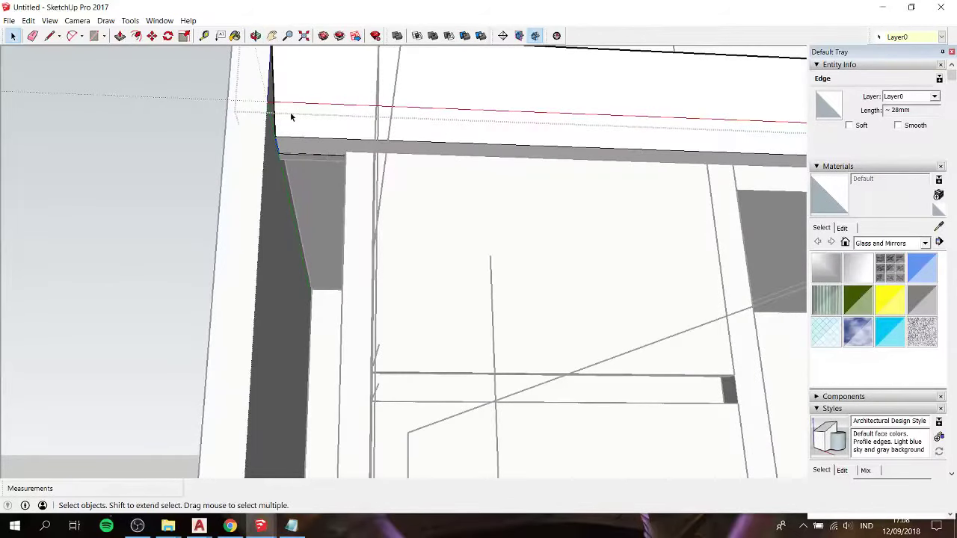
mouse_move(298, 115)
middle_down()
mouse_move(322, 135)
mouse_move(303, 197)
middle_up()
key(m)
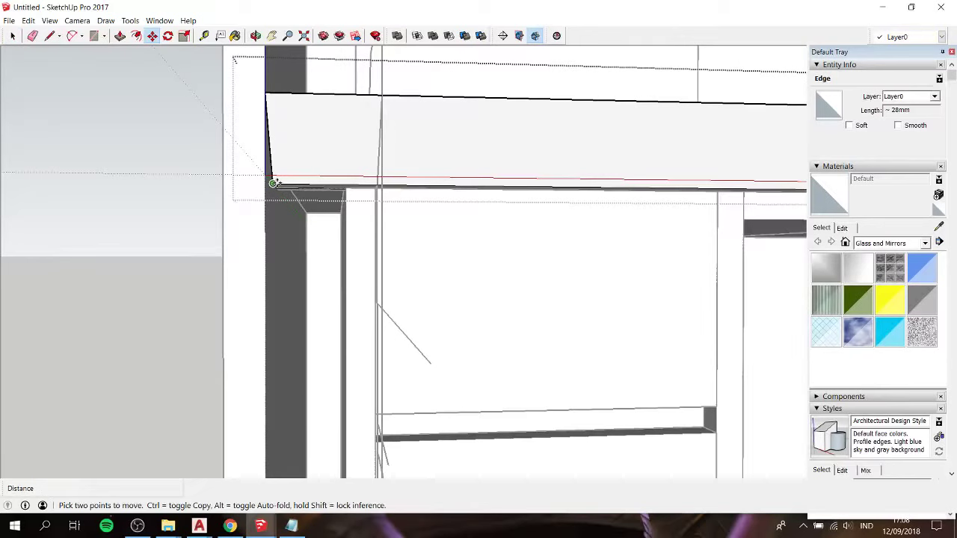
click(271, 185)
click(336, 183)
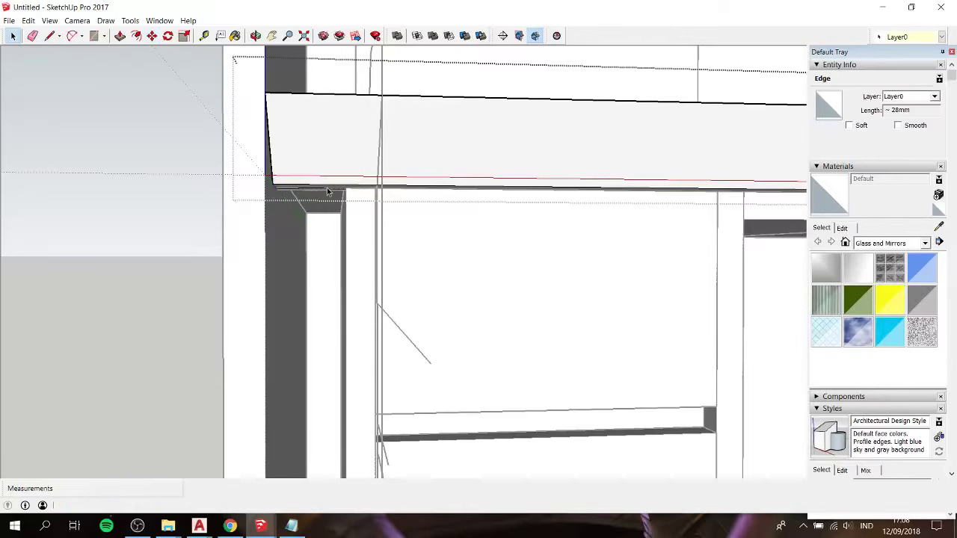
Step: Scale the left-end trim group to 0.95 along the red axis
key(space)
mouse_move(333, 183)
middle_down()
mouse_move(314, 174)
mouse_move(318, 141)
middle_up()
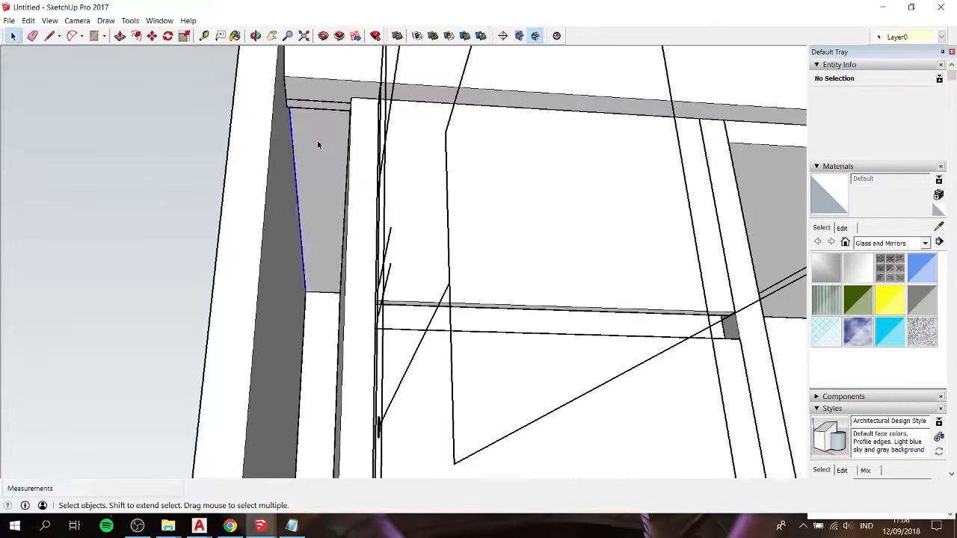
click(318, 145)
scroll(318, 144, down, 2)
key(s)
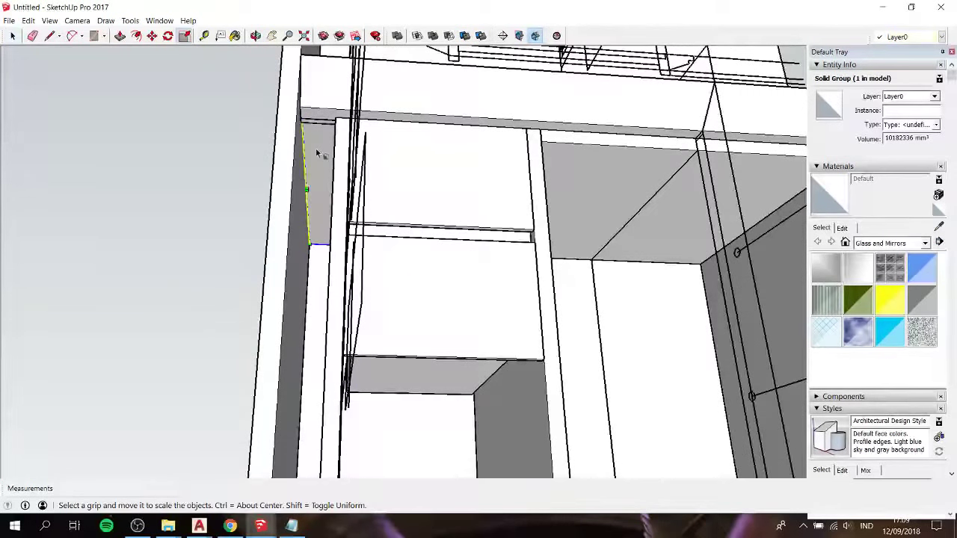
click(306, 184)
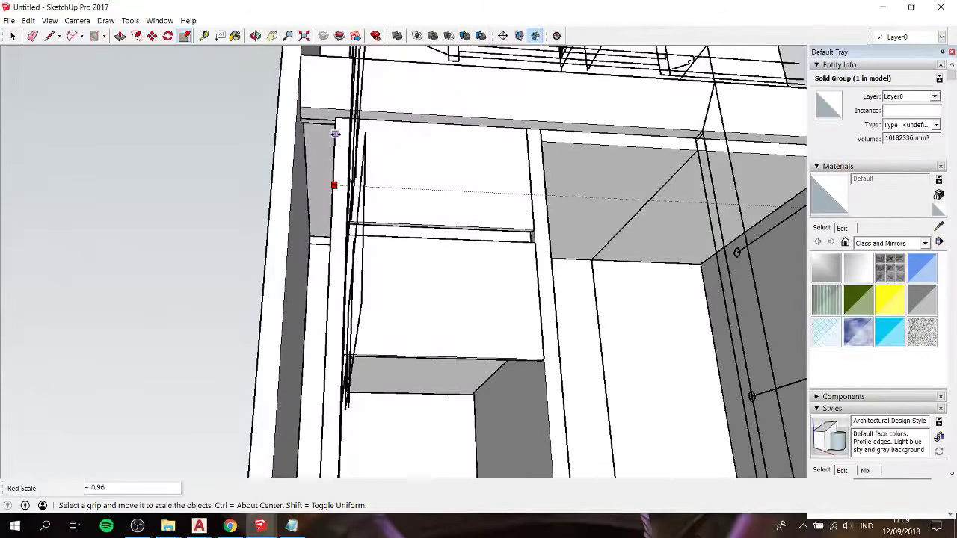
key(space)
key(s)
mouse_move(307, 176)
mouse_down()
mouse_move(340, 150)
mouse_move(337, 117)
mouse_up()
click(336, 116)
key(space)
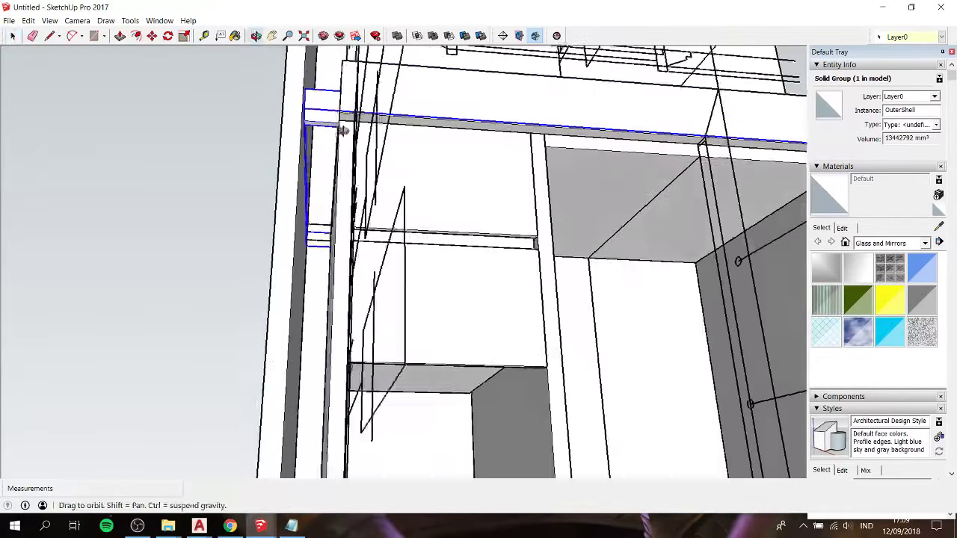
middle_drag(335, 120, 316, 247)
Step: Narrow the trim group further to 0.98 along the red axis
key(s)
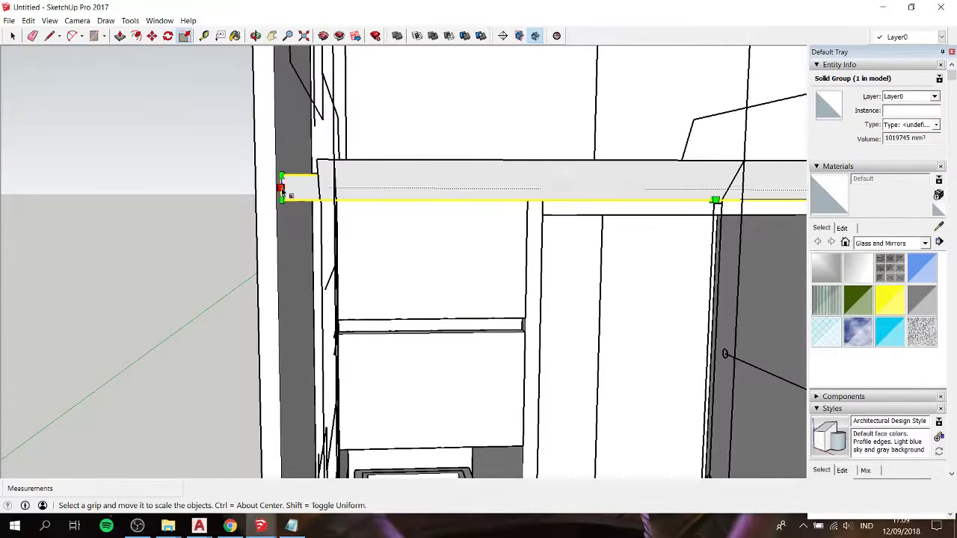
middle_drag(282, 193, 283, 281)
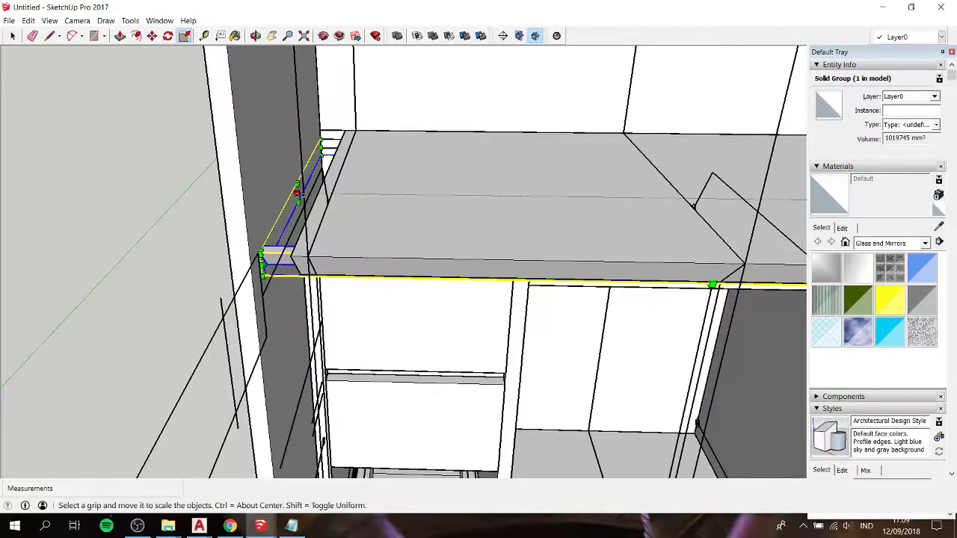
drag(297, 193, 327, 196)
mouse_move(327, 196)
middle_down()
mouse_move(376, 154)
mouse_move(395, 167)
middle_up()
key(space)
Step: Open the OuterShell group for editing and select its top-left corner edges
click(422, 166)
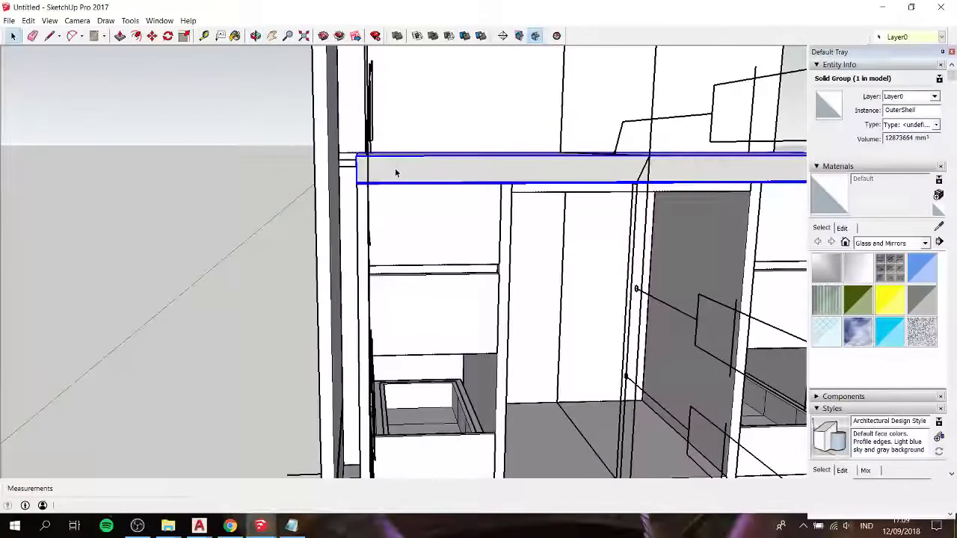
mouse_move(396, 172)
middle_down()
mouse_move(374, 172)
mouse_move(399, 165)
middle_up()
double_click(371, 157)
click(376, 166)
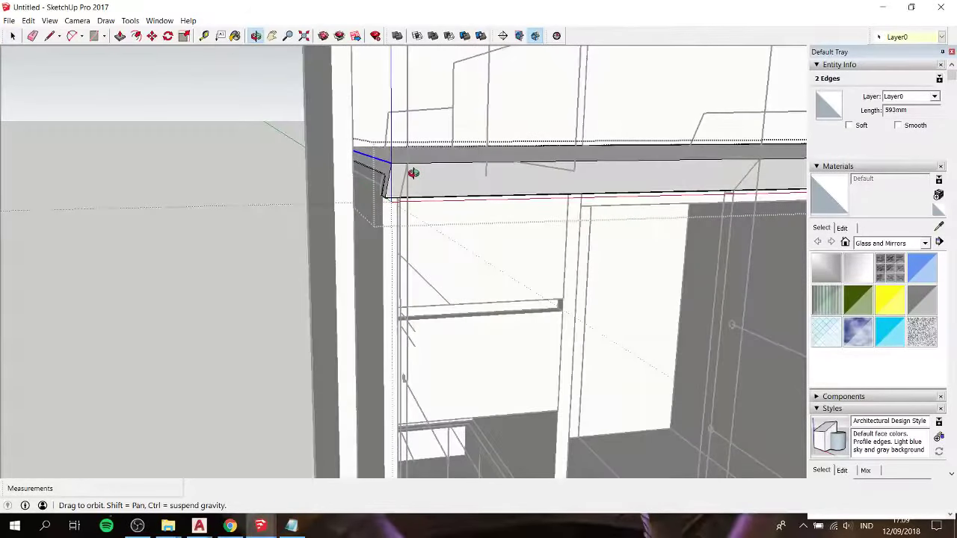
Step: Exit group editing and select the whole OuterShell solid group
scroll(394, 163, up, 2)
scroll(309, 154, up, 2)
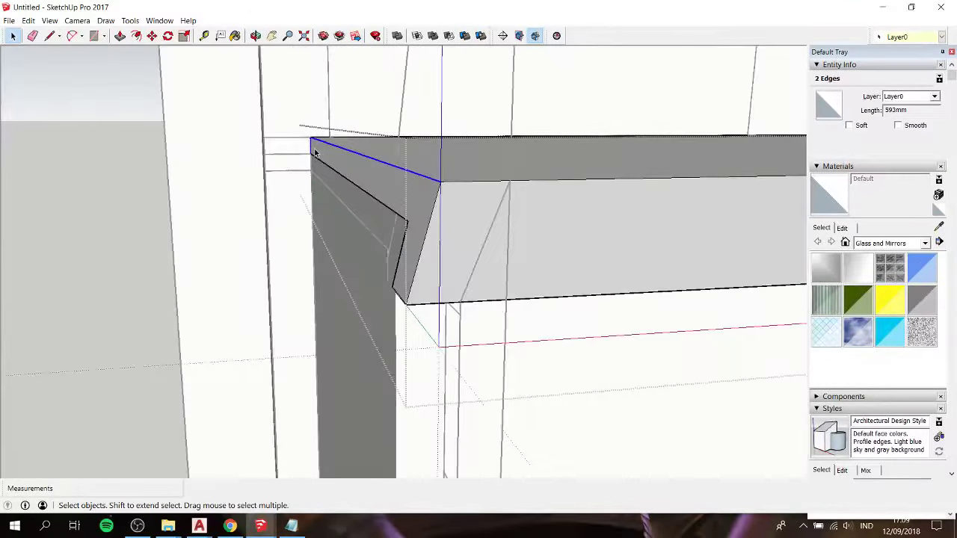
scroll(309, 154, up, 2)
scroll(309, 155, down, 2)
scroll(309, 155, up, 1)
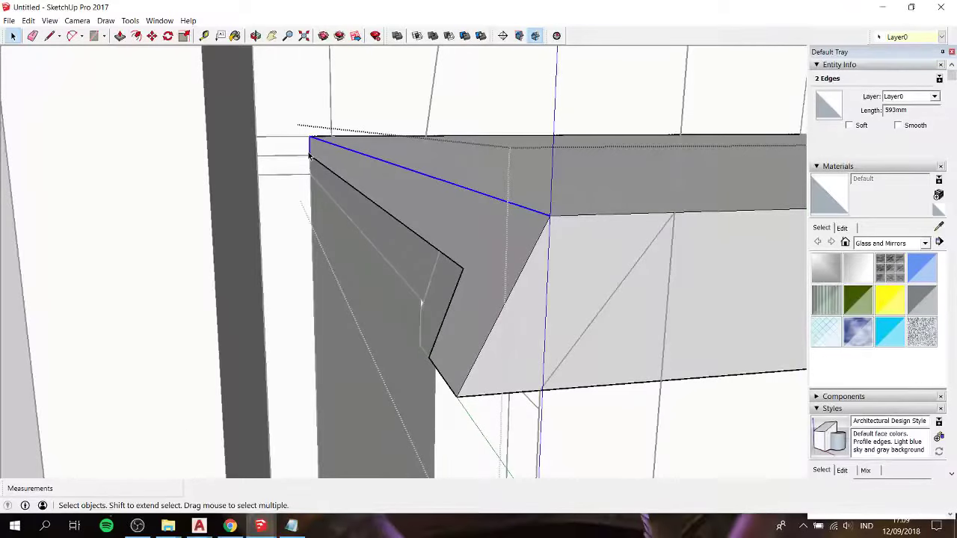
scroll(309, 155, up, 2)
scroll(308, 146, down, 3)
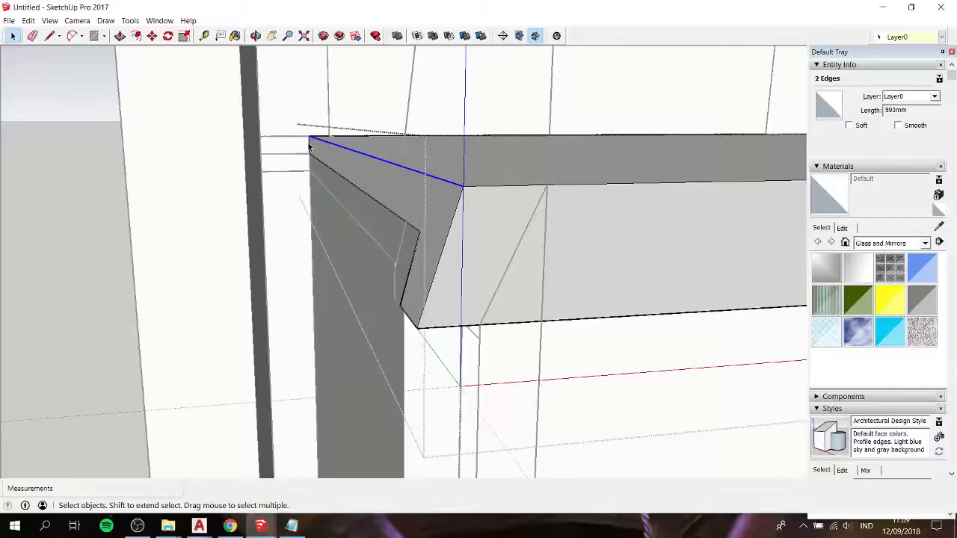
key(Escape)
click(414, 188)
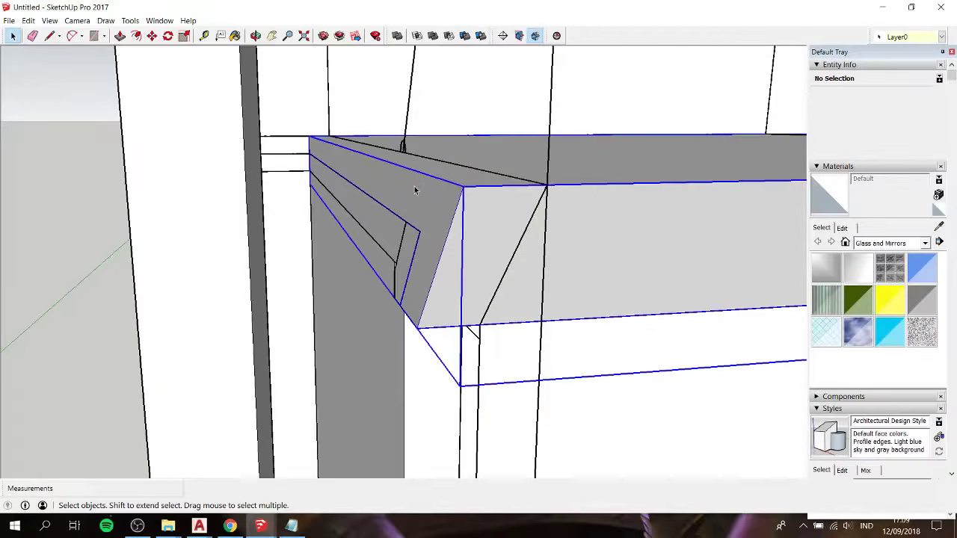
scroll(415, 190, up, 1)
scroll(415, 190, down, 1)
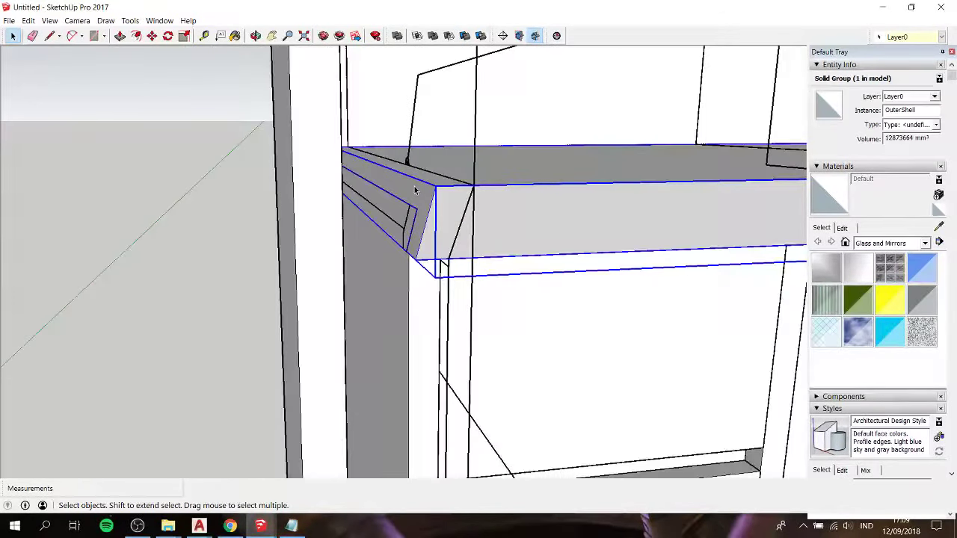
middle_drag(415, 190, 509, 198)
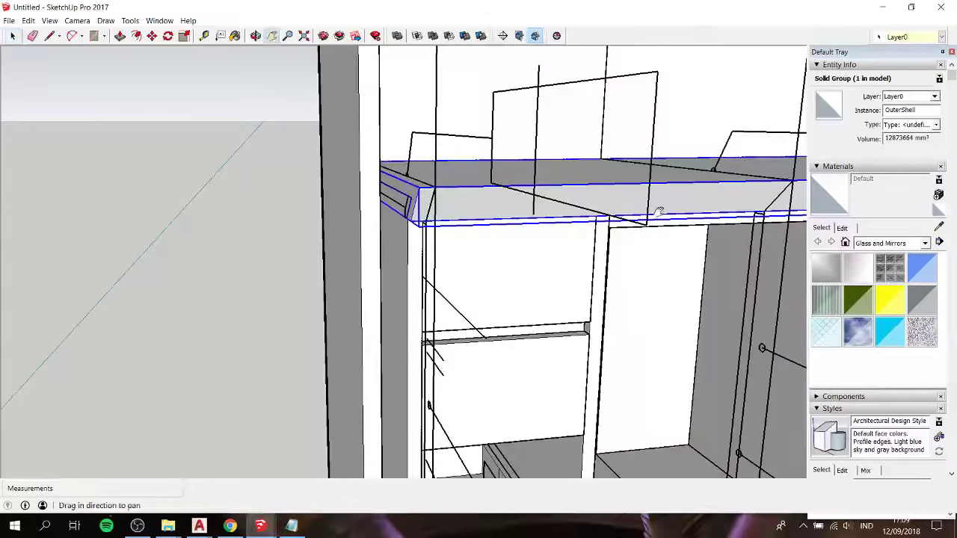
shift+middle_drag(659, 213, 295, 211)
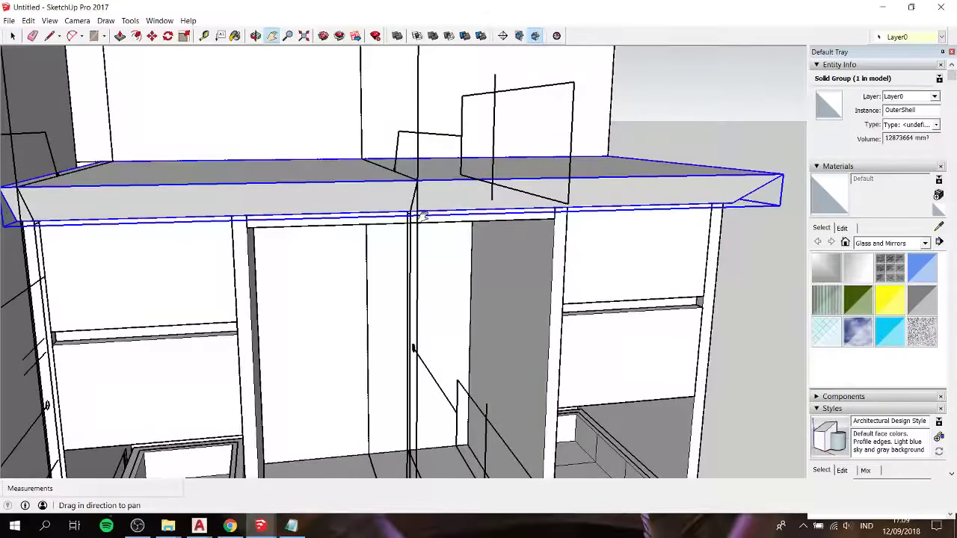
mouse_move(423, 215)
shift+middle_down()
mouse_move(199, 214)
mouse_move(351, 166)
mouse_move(339, 214)
mouse_move(226, 194)
shift+middle_up()
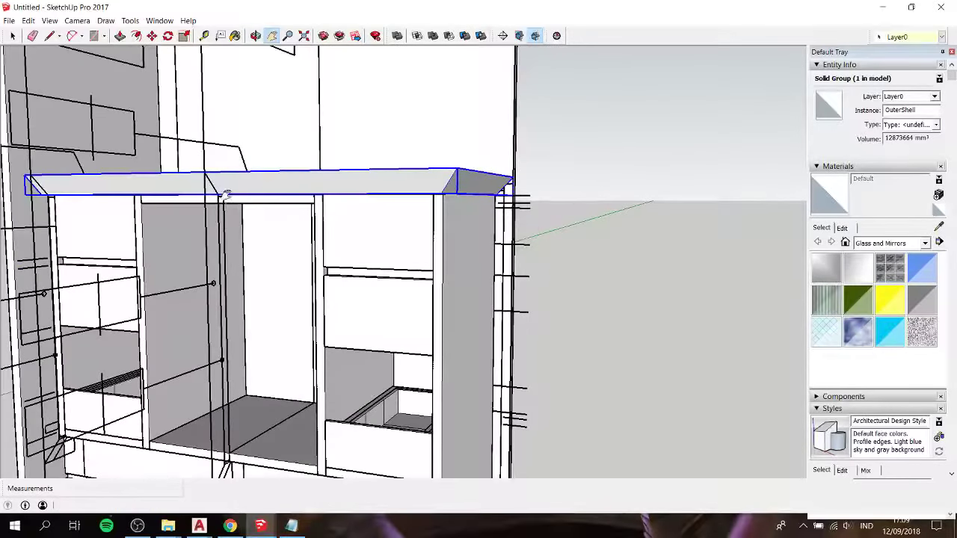
Step: Hide the OuterShell group via right-click Hide, exposing the cabinet top
right_click(232, 184)
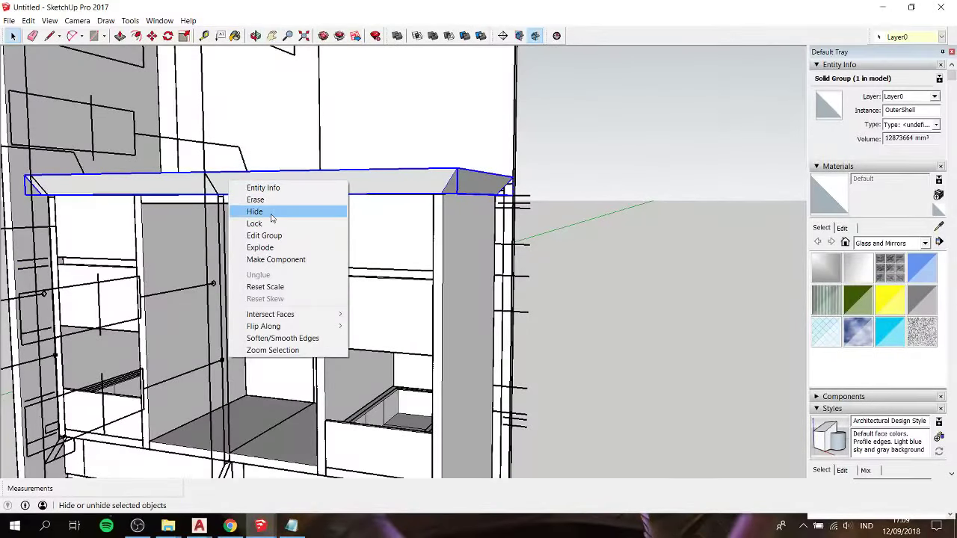
click(258, 209)
middle_drag(266, 213, 184, 227)
scroll(185, 227, up, 3)
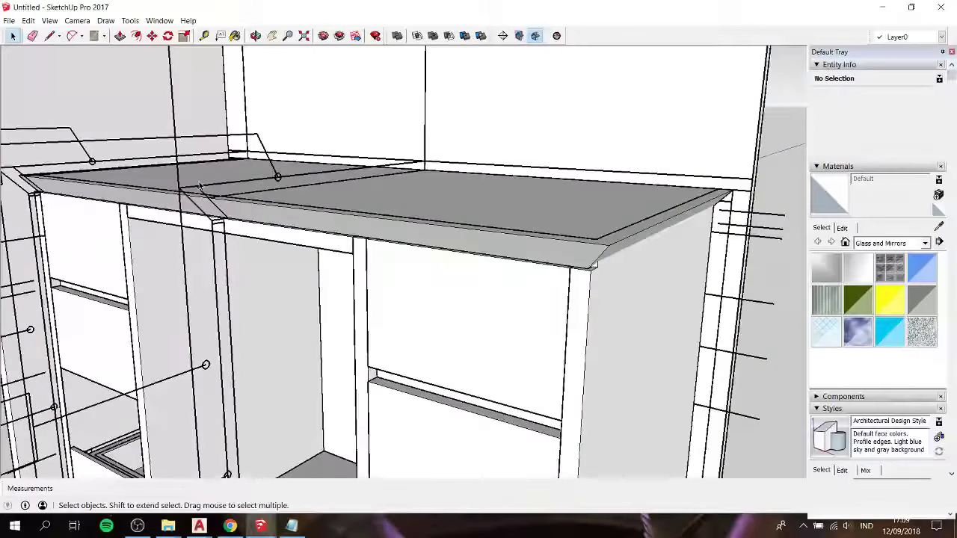
key(l)
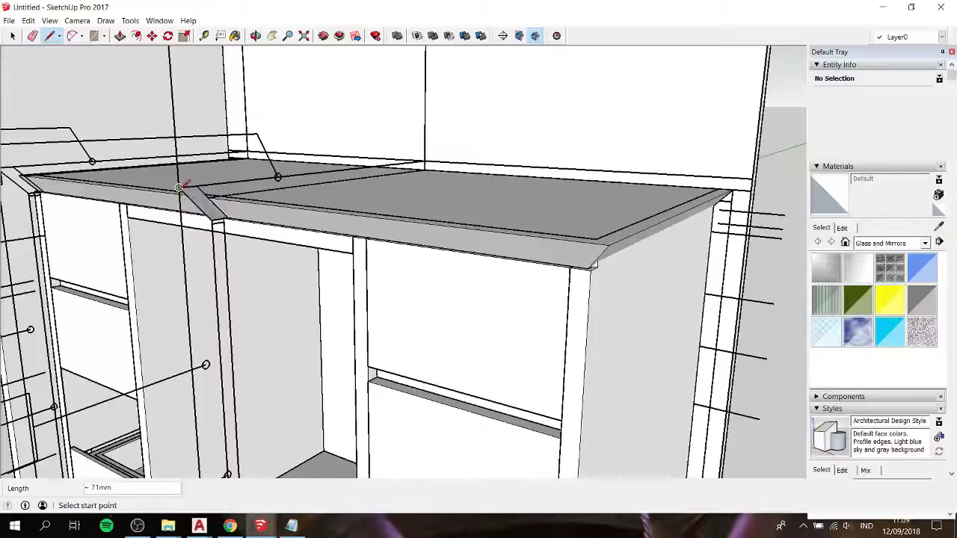
scroll(179, 187, down, 2)
mouse_move(180, 187)
middle_down()
mouse_move(359, 169)
mouse_move(344, 180)
middle_up()
scroll(359, 169, down, 2)
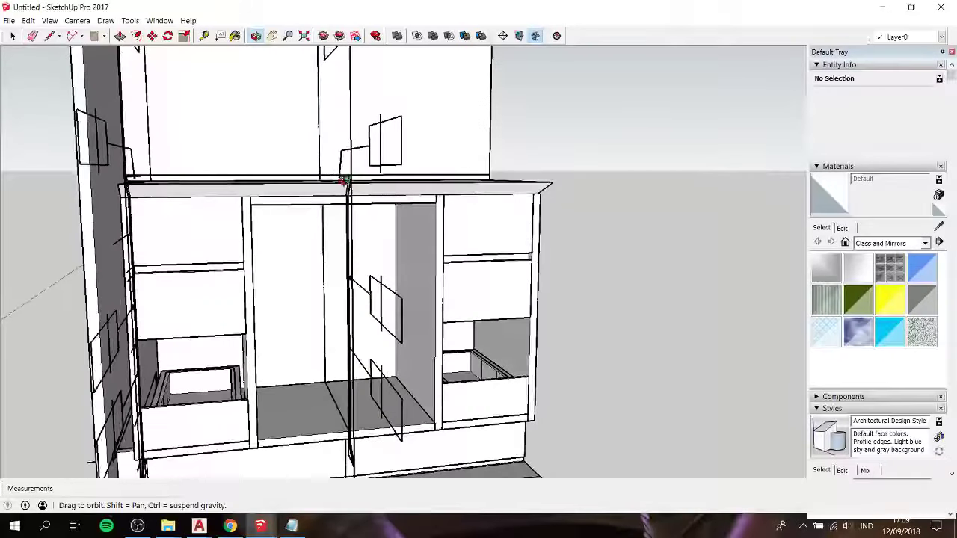
Step: Draw a rectangle across the cabinet front and delete its inner face
click(120, 198)
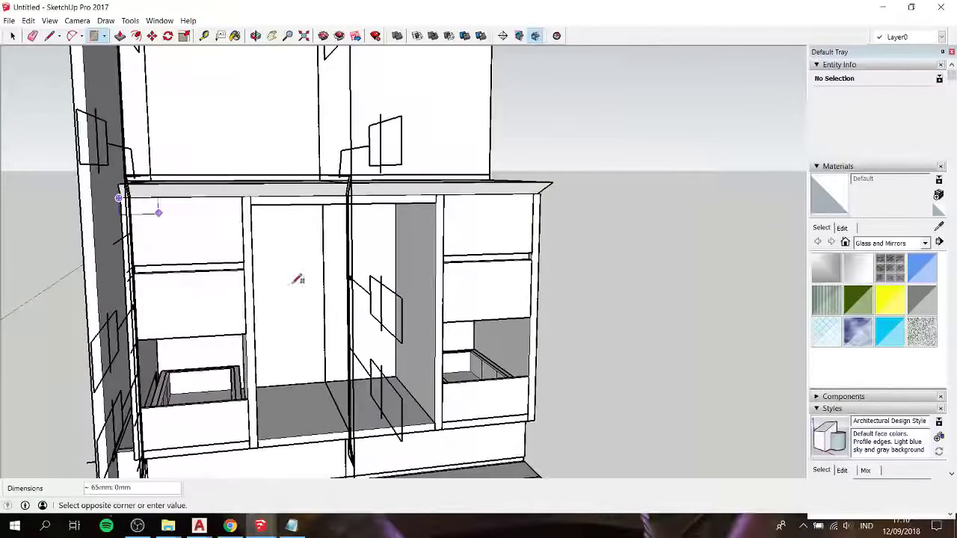
click(535, 423)
key(space)
click(437, 341)
key(Delete)
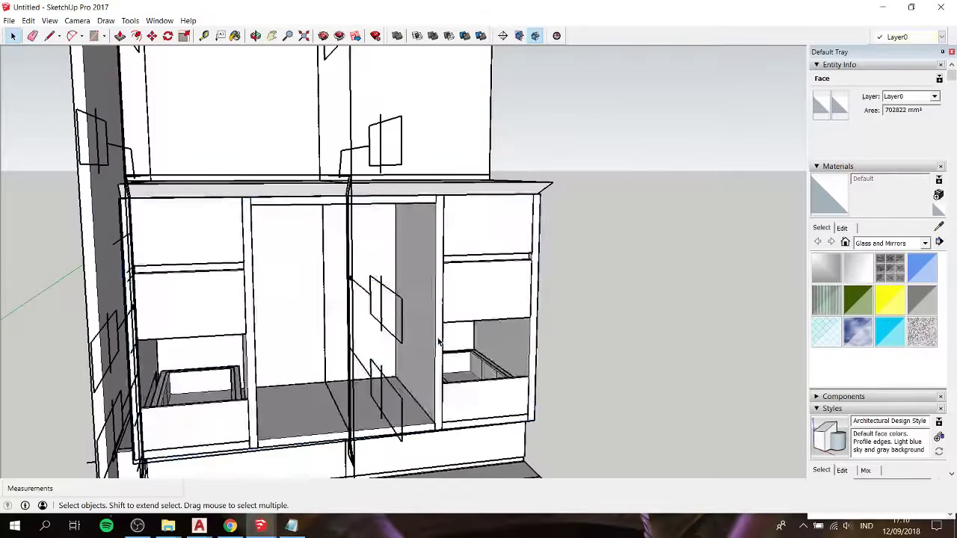
mouse_move(437, 341)
middle_down()
mouse_move(98, 288)
mouse_move(314, 224)
middle_up()
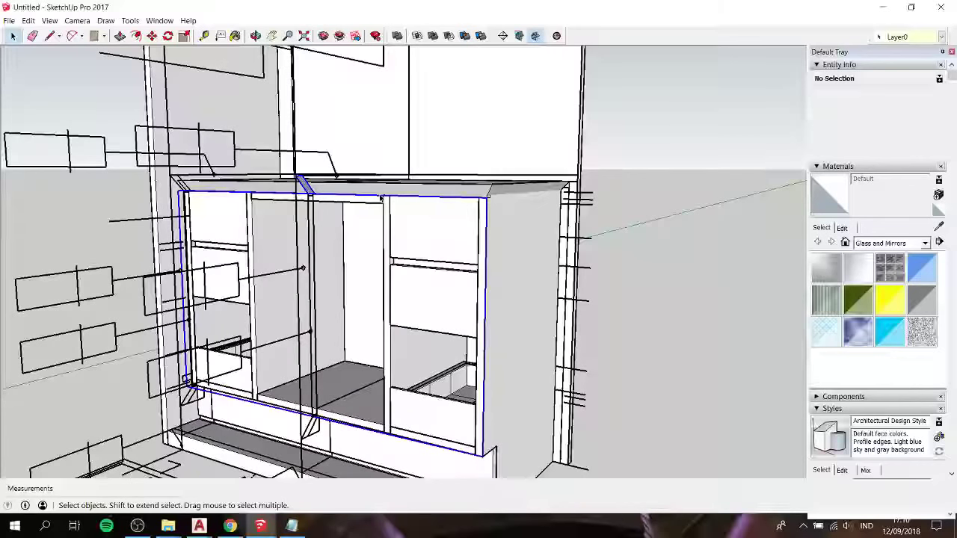
Step: Push/Pull the front border outward into a thick frame
scroll(317, 200, up, 3)
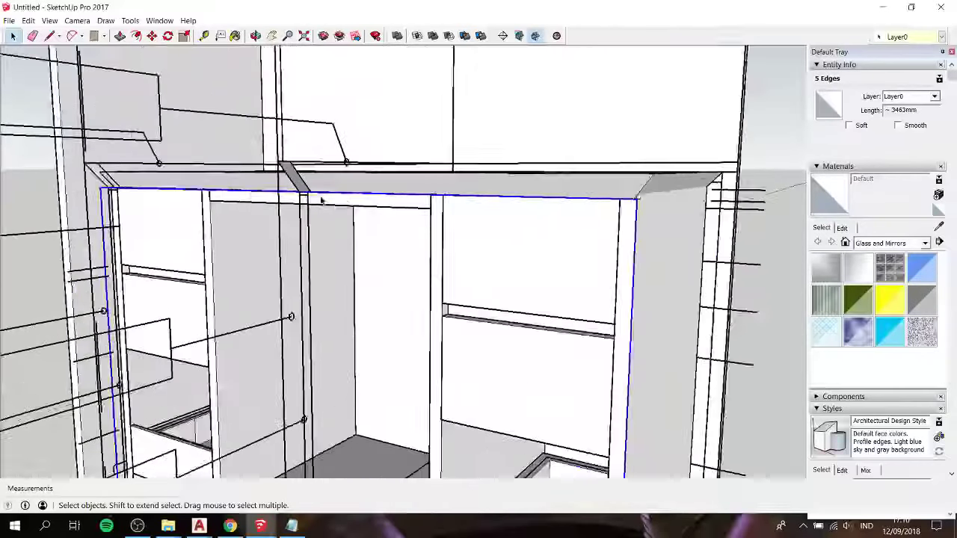
scroll(318, 199, up, 3)
key(p)
scroll(287, 181, down, 5)
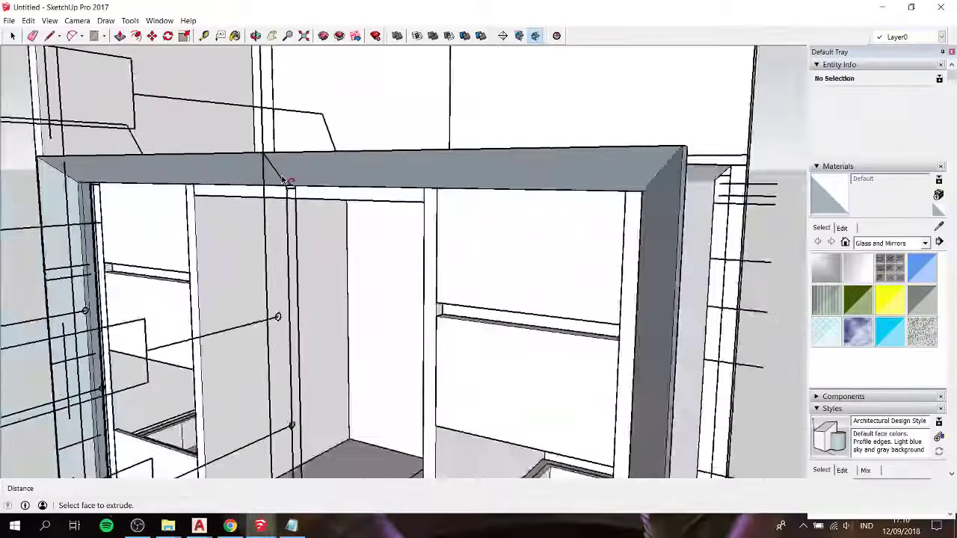
mouse_move(286, 181)
middle_down()
mouse_move(371, 158)
mouse_move(293, 154)
mouse_move(75, 196)
middle_up()
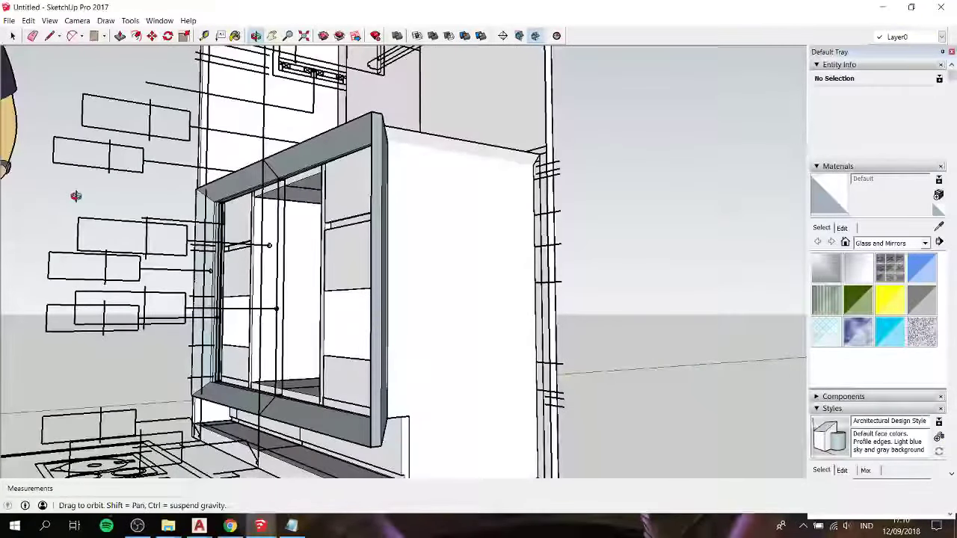
Step: Select the extruded frame and apply Reverse Faces
key(space)
double_click(314, 158)
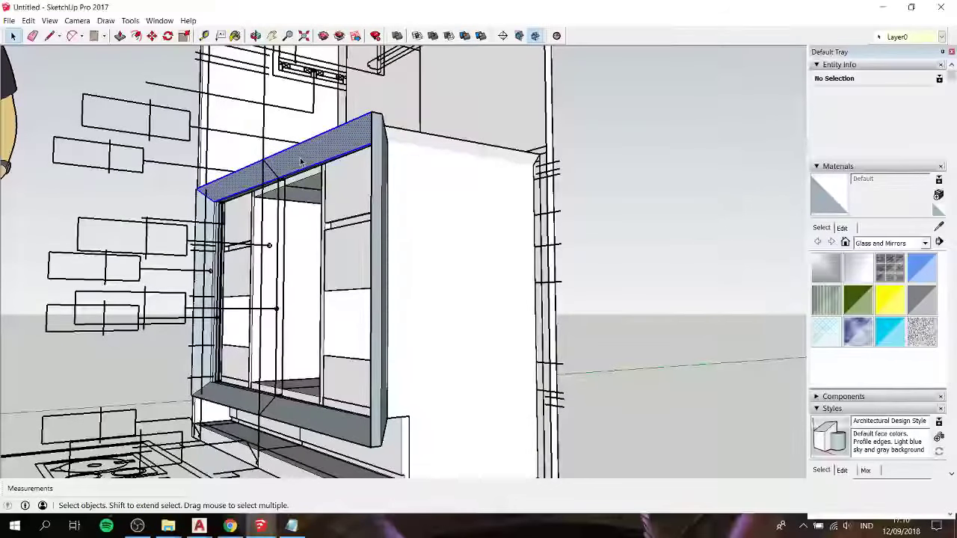
right_click(310, 157)
click(326, 157)
right_click(335, 150)
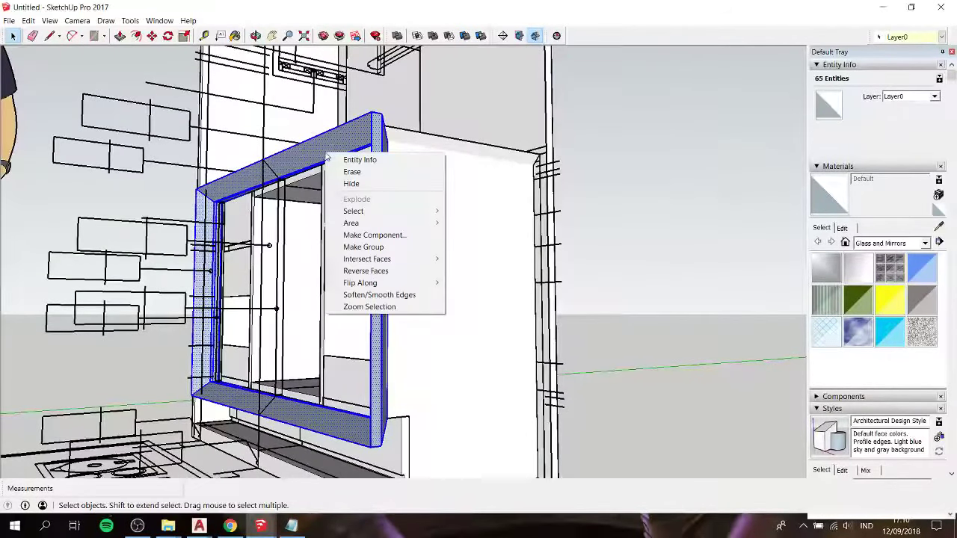
click(436, 267)
click(671, 251)
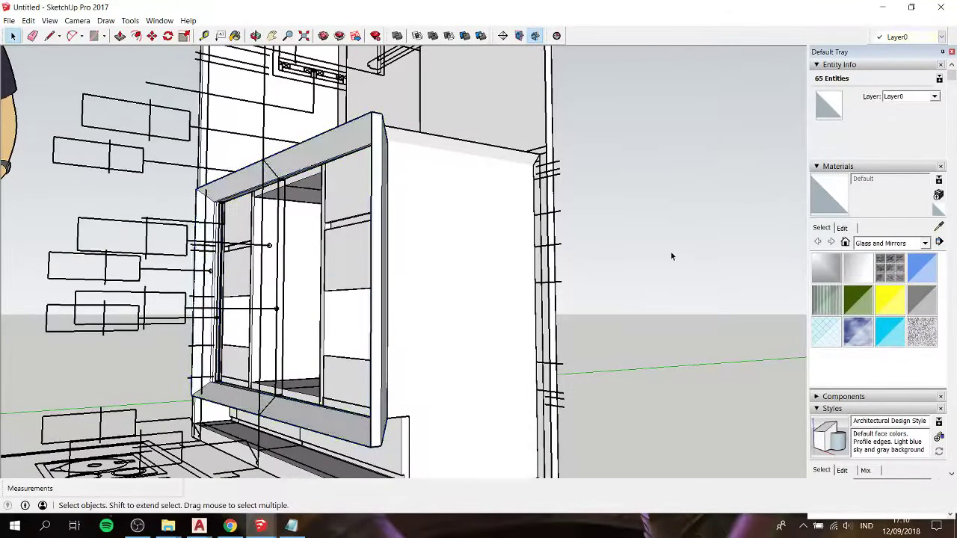
Step: Restore all hidden geometry with Edit > Unhide > All
mouse_move(442, 359)
middle_down()
mouse_move(439, 210)
mouse_move(536, 309)
mouse_move(483, 367)
mouse_move(445, 389)
mouse_move(425, 442)
mouse_move(414, 326)
mouse_move(373, 251)
middle_up()
mouse_move(350, 254)
mouse_down()
mouse_move(485, 282)
mouse_move(286, 305)
mouse_up()
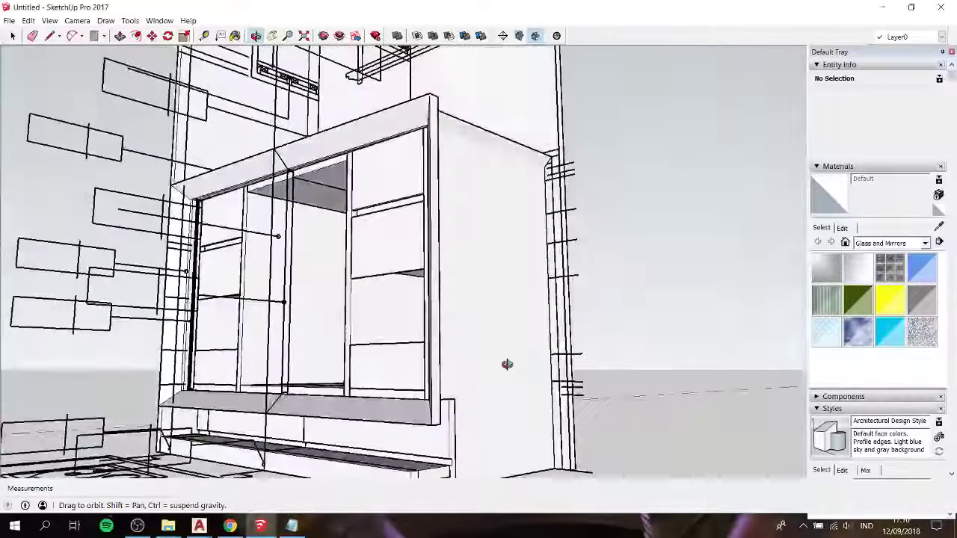
scroll(286, 305, up, 3)
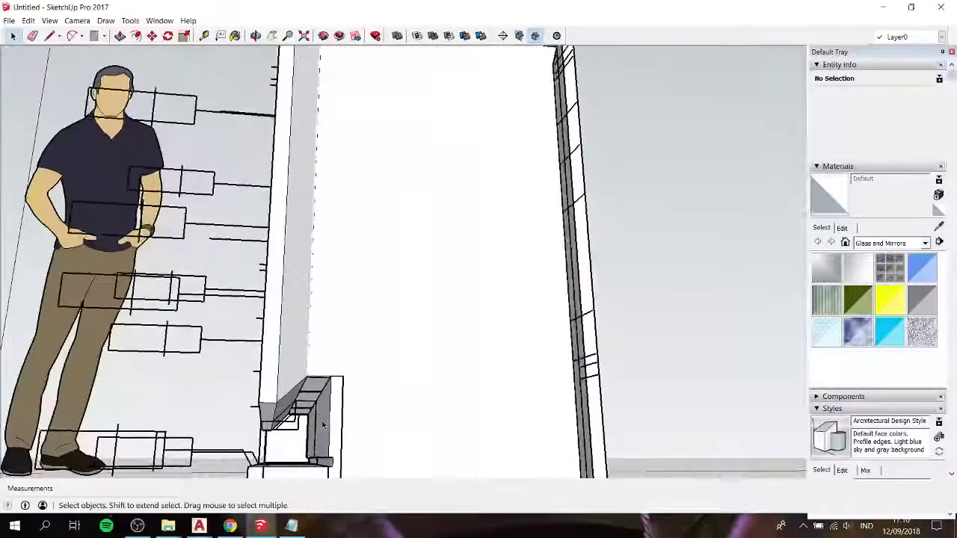
scroll(286, 305, up, 2)
drag(286, 305, 284, 410)
key(space)
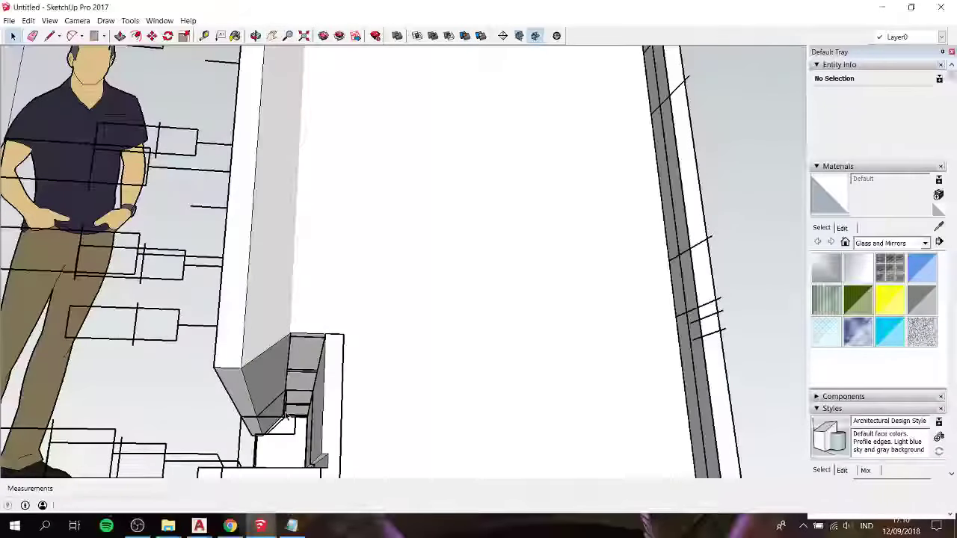
middle_drag(292, 359, 374, 451)
scroll(242, 173, down, 5)
scroll(282, 197, down, 2)
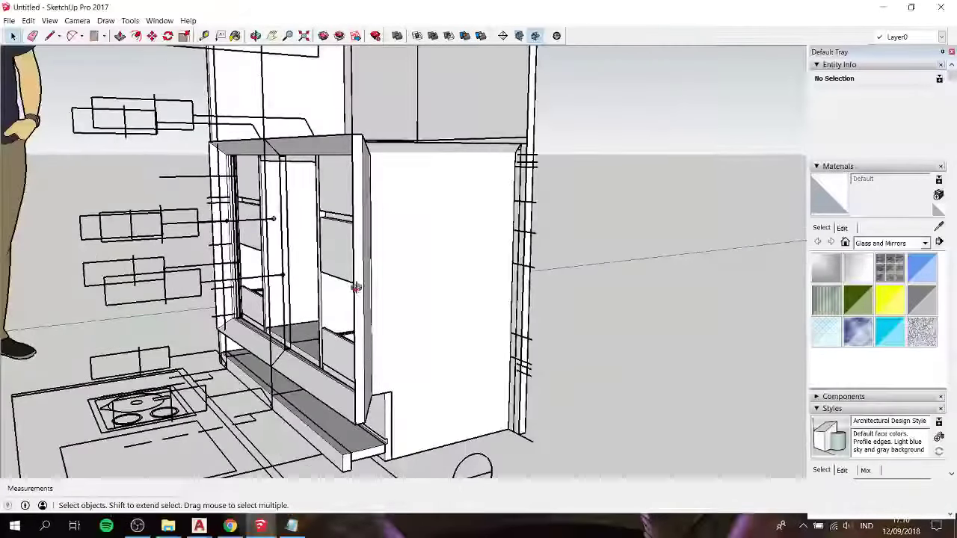
mouse_move(282, 196)
middle_down()
mouse_move(430, 374)
mouse_move(417, 365)
middle_up()
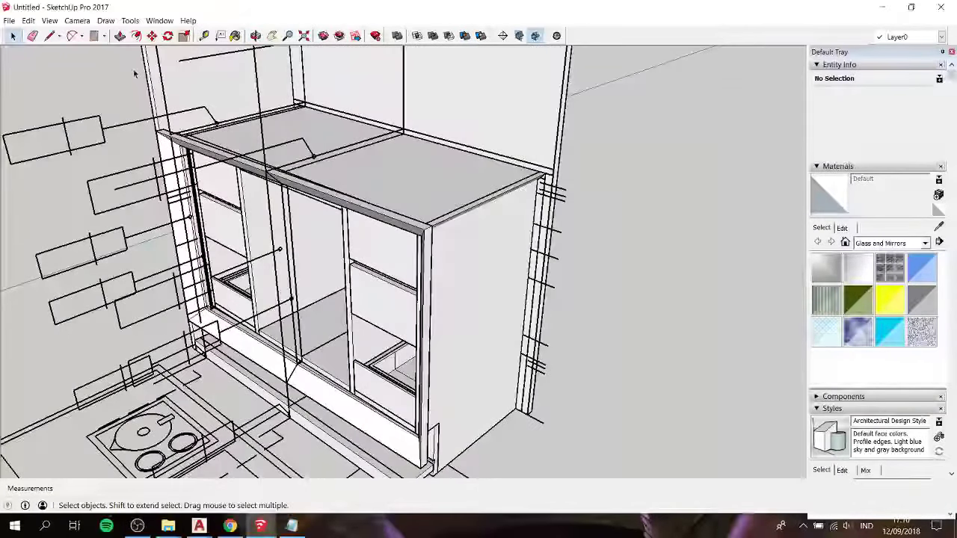
click(29, 20)
mouse_move(48, 175)
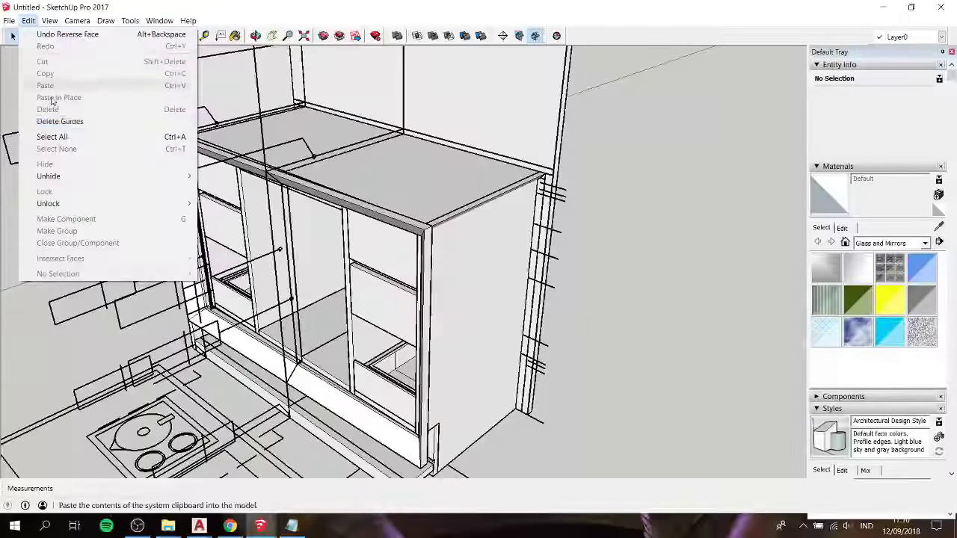
click(243, 200)
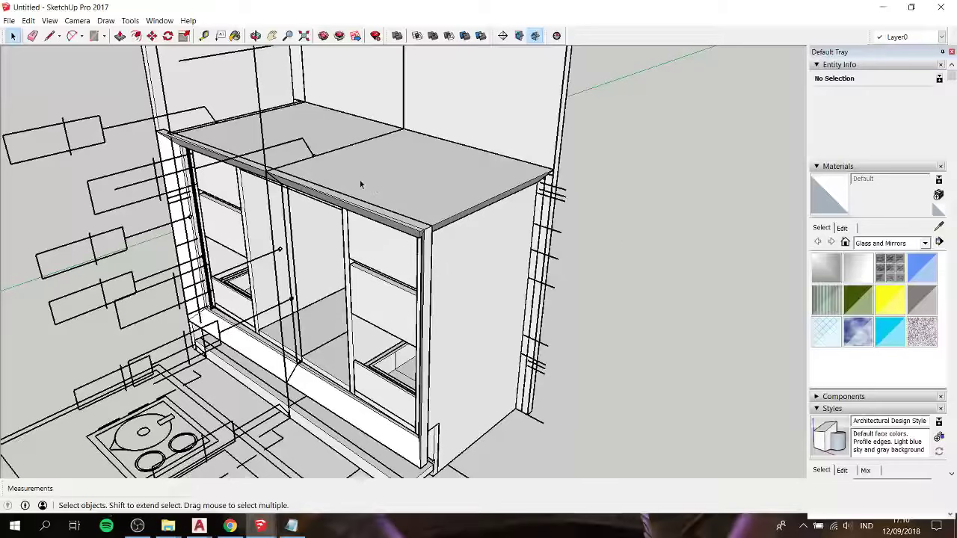
Step: Select the OuterShell countertop, then triple-click the face frame to inspect its connected geometry
scroll(398, 194, up, 3)
mouse_move(398, 194)
middle_down()
mouse_move(448, 208)
mouse_move(394, 210)
middle_up()
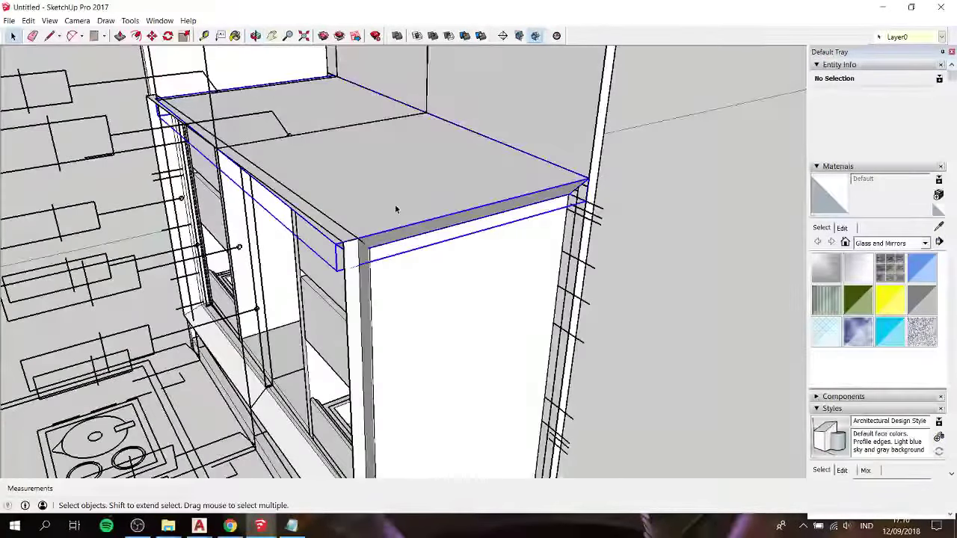
click(396, 209)
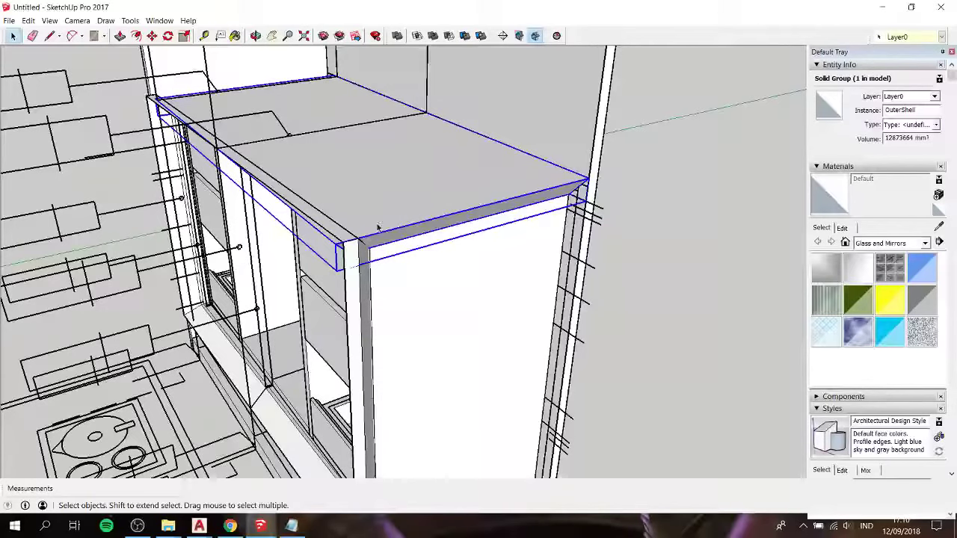
click(347, 258)
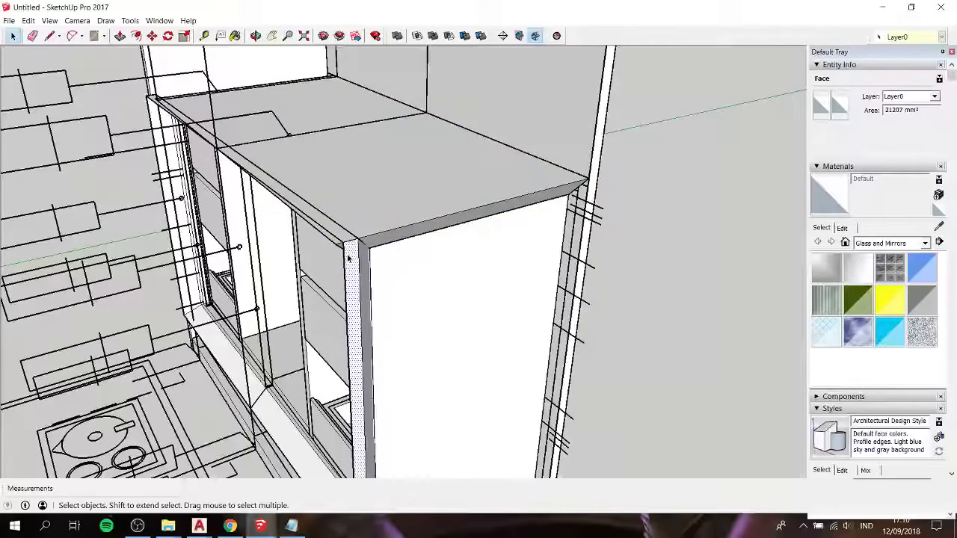
triple_click(348, 258)
mouse_move(332, 246)
middle_down()
mouse_move(426, 260)
mouse_move(421, 297)
mouse_move(387, 358)
mouse_move(393, 182)
mouse_move(237, 249)
middle_up()
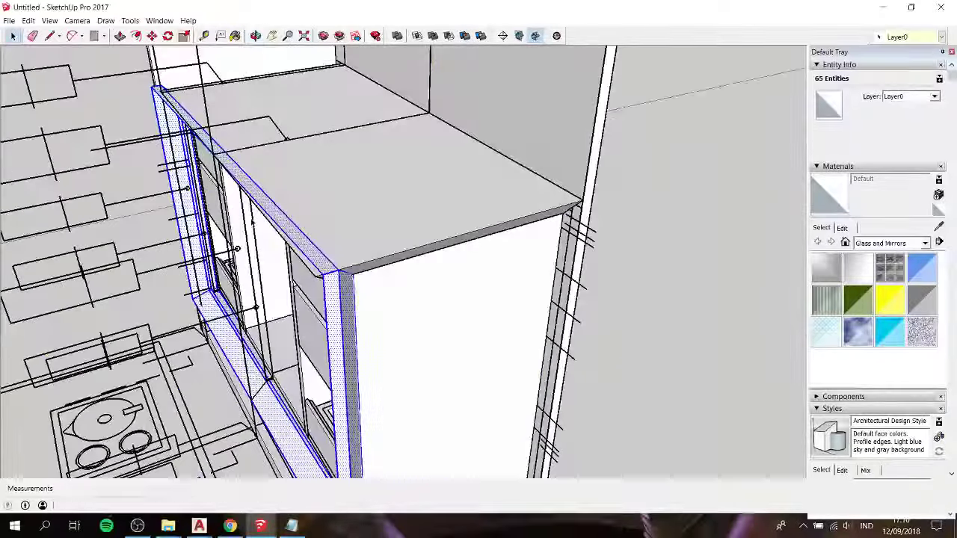
click(431, 216)
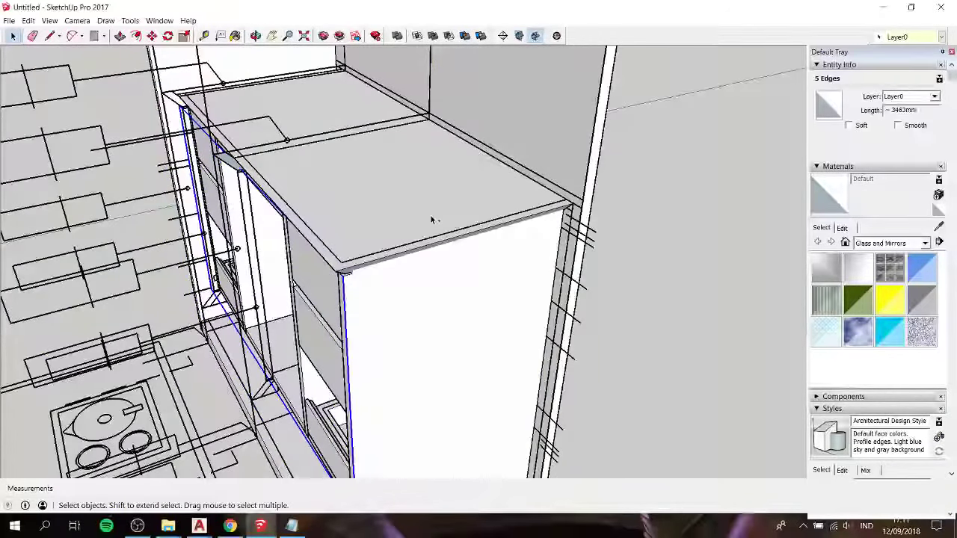
mouse_move(336, 237)
middle_down()
mouse_move(342, 98)
mouse_move(267, 75)
mouse_move(241, 82)
mouse_move(275, 97)
middle_up()
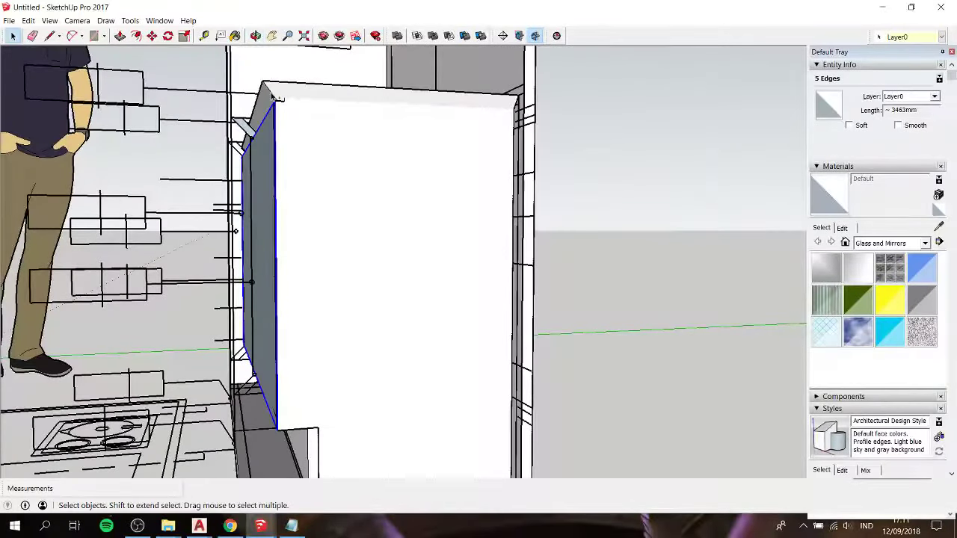
mouse_move(242, 144)
middle_down()
mouse_move(479, 261)
mouse_move(144, 188)
middle_up()
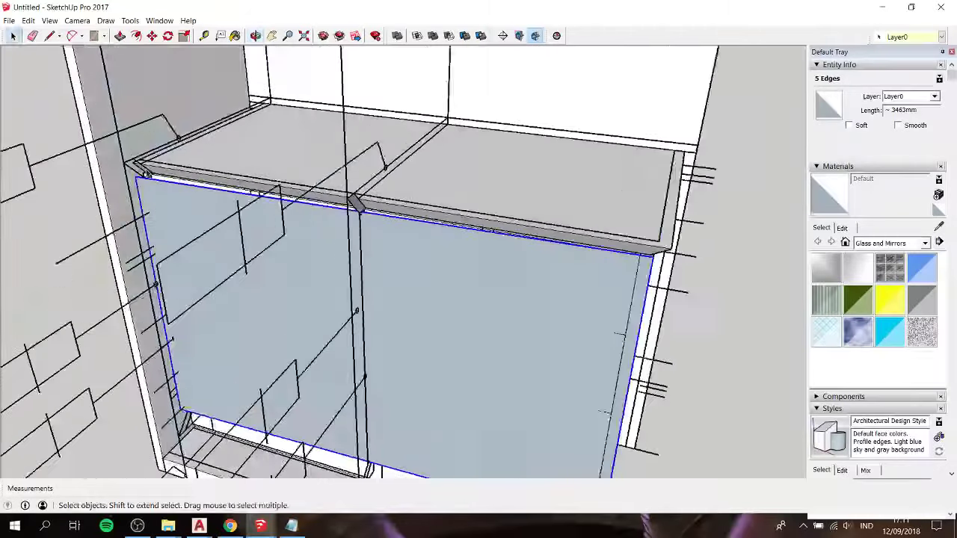
Step: Delete the glass panel from the cabinet front
scroll(144, 189, up, 4)
scroll(144, 189, up, 2)
key(m)
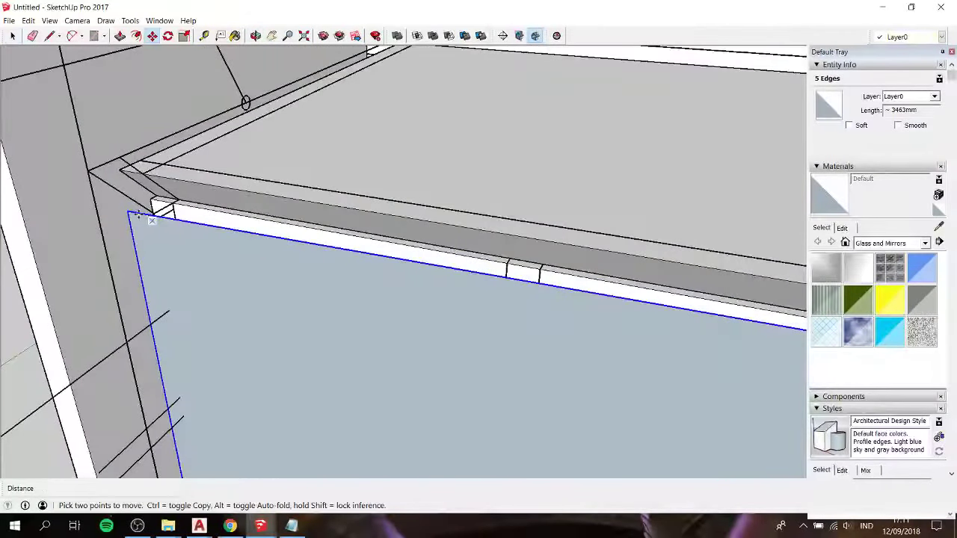
click(127, 212)
key(space)
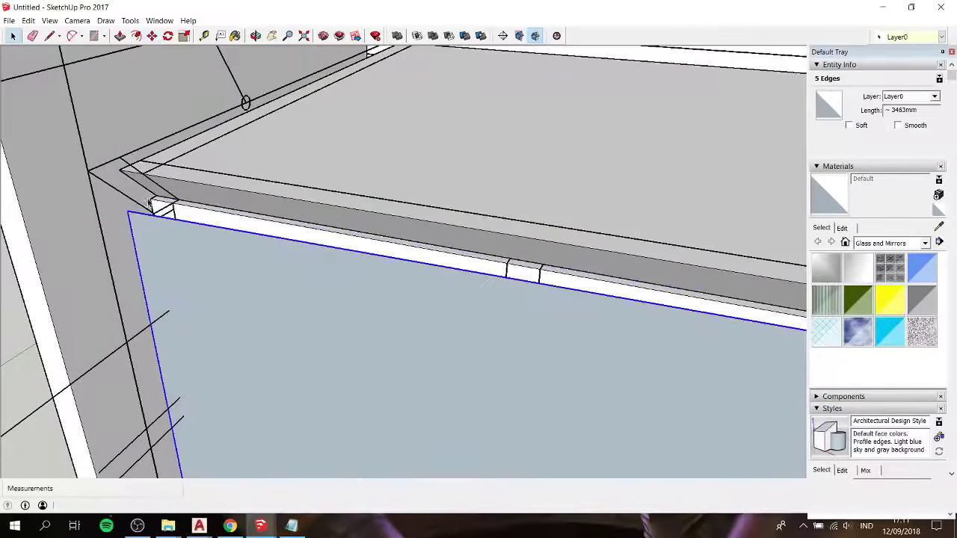
key(Delete)
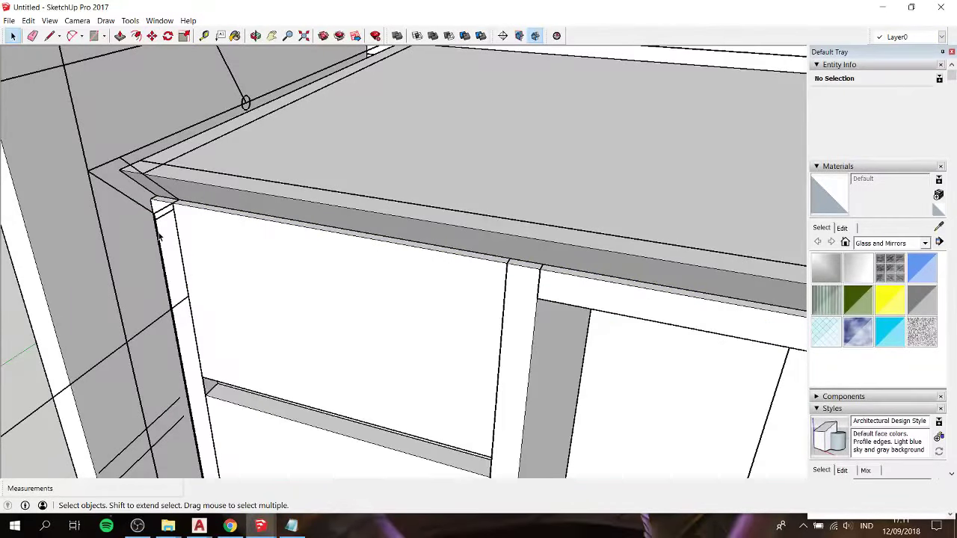
Step: Draw a rectangle across the cabinet front, then delete its face
key(d)
click(151, 198)
scroll(151, 198, down, 2)
scroll(157, 198, down, 3)
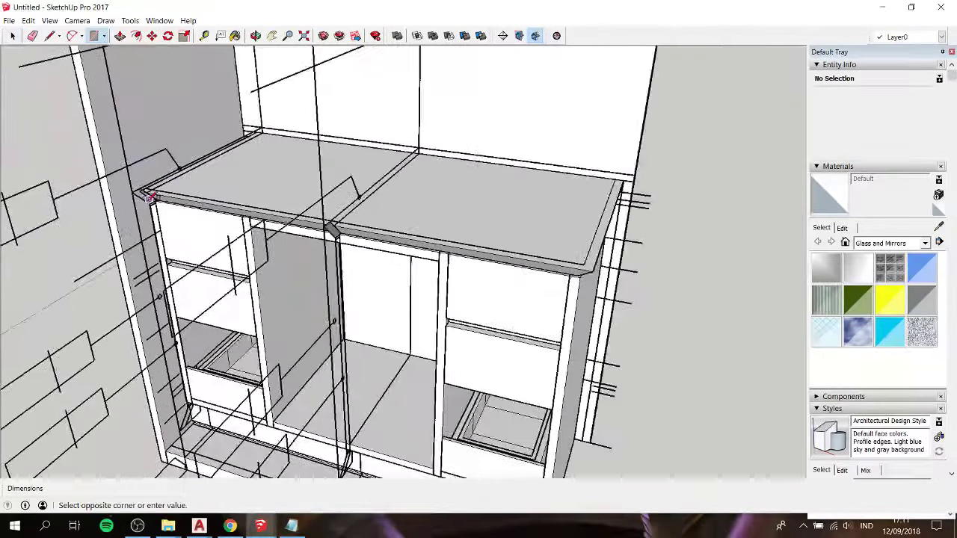
scroll(299, 314, down, 2)
scroll(393, 394, up, 1)
click(406, 397)
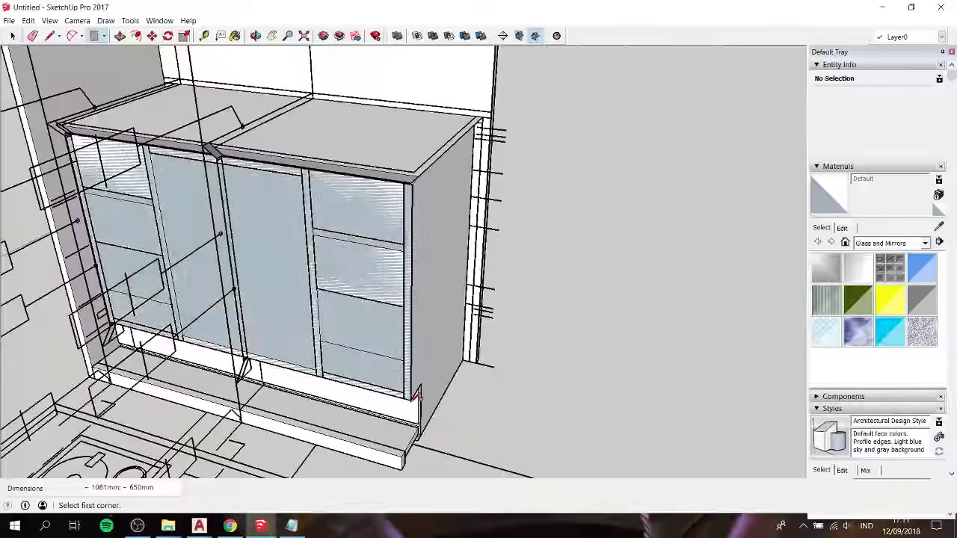
key(space)
click(273, 268)
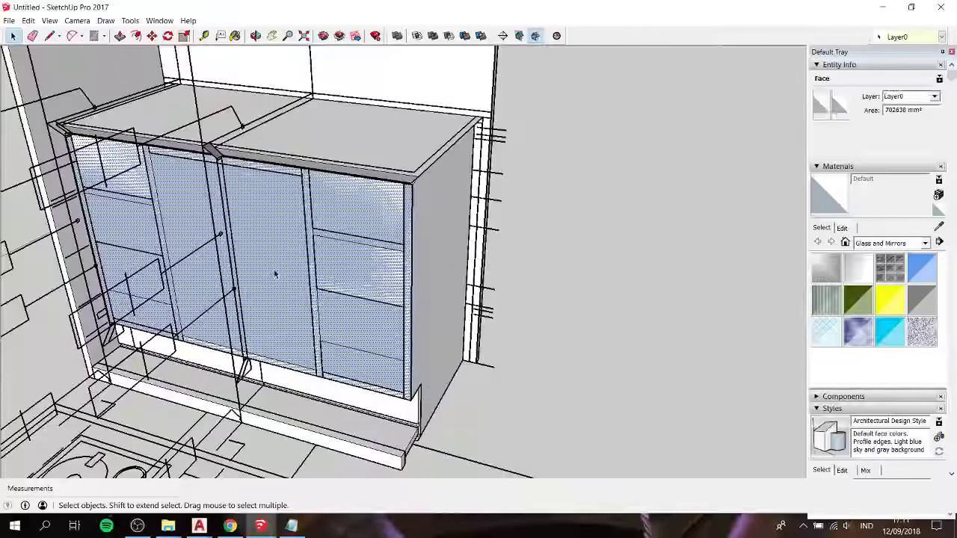
key(Delete)
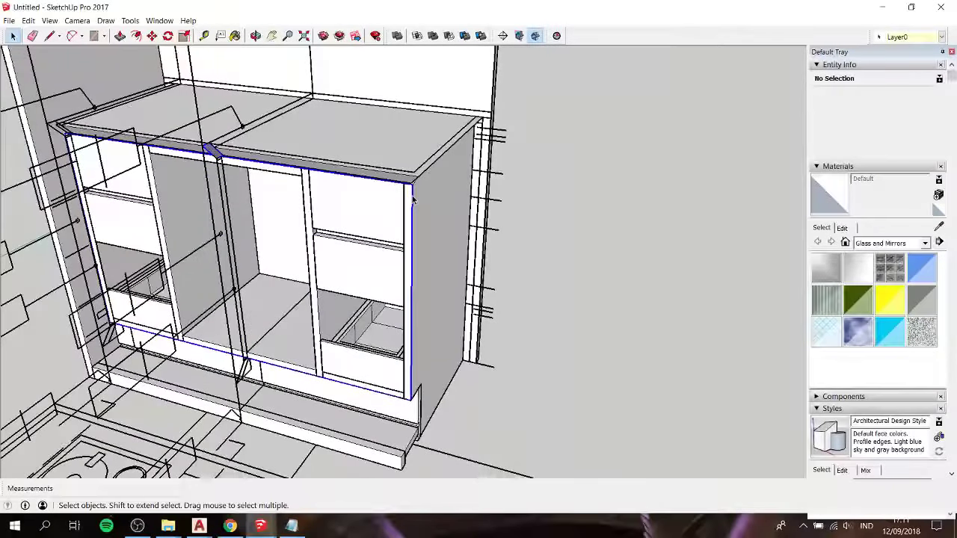
Step: Delete the five stray edges along the cabinet front
click(413, 198)
scroll(247, 184, up, 2)
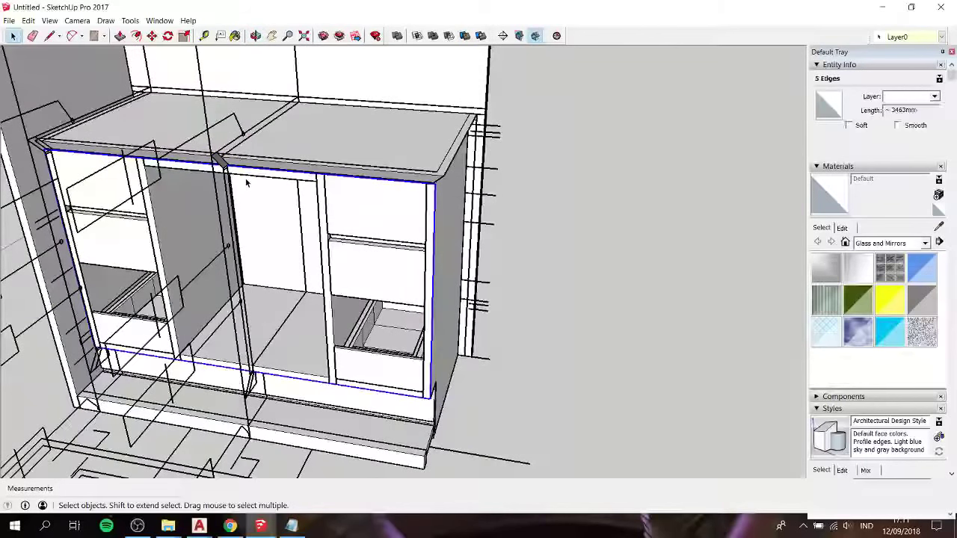
scroll(247, 183, up, 2)
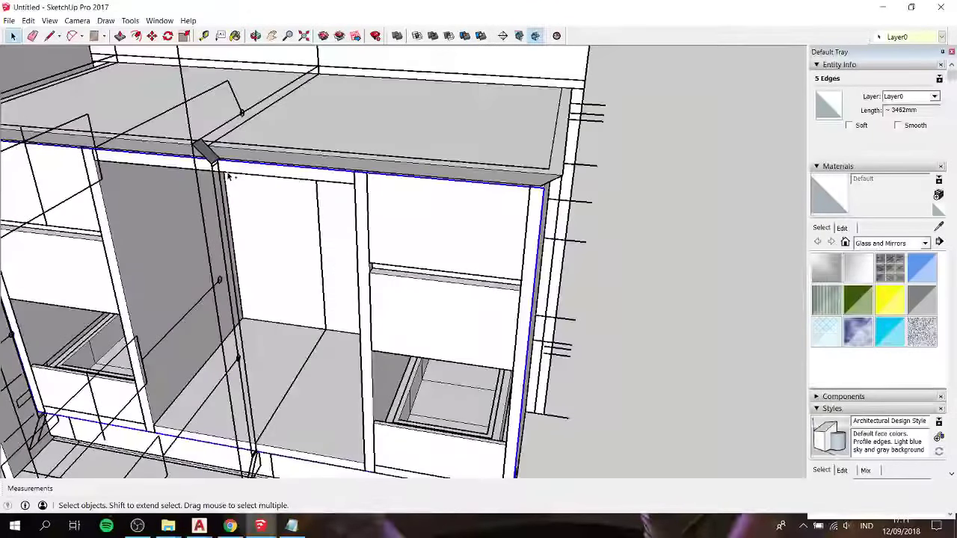
key(Delete)
Step: Reverse the faces of the connected cabinet-front strip geometry and make it a group
click(285, 169)
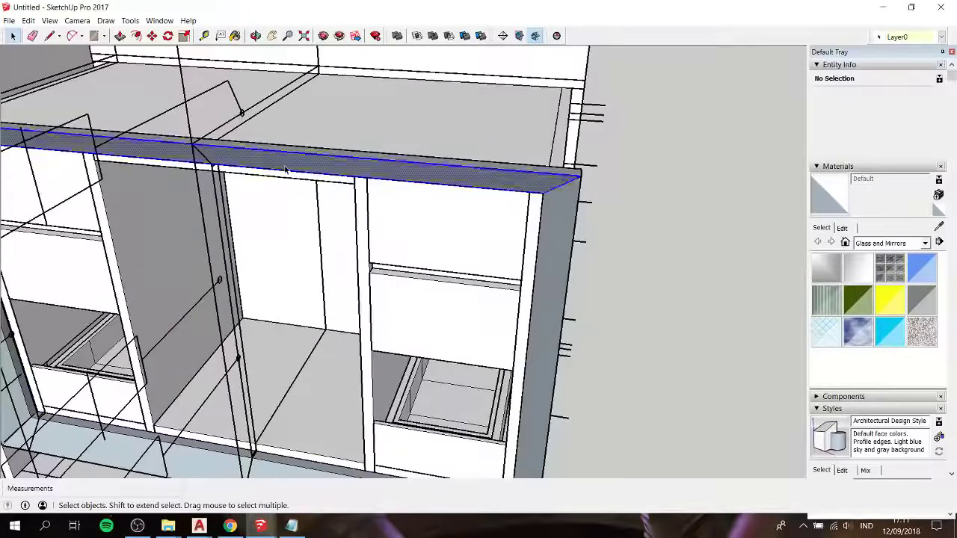
triple_click(285, 169)
right_click(285, 169)
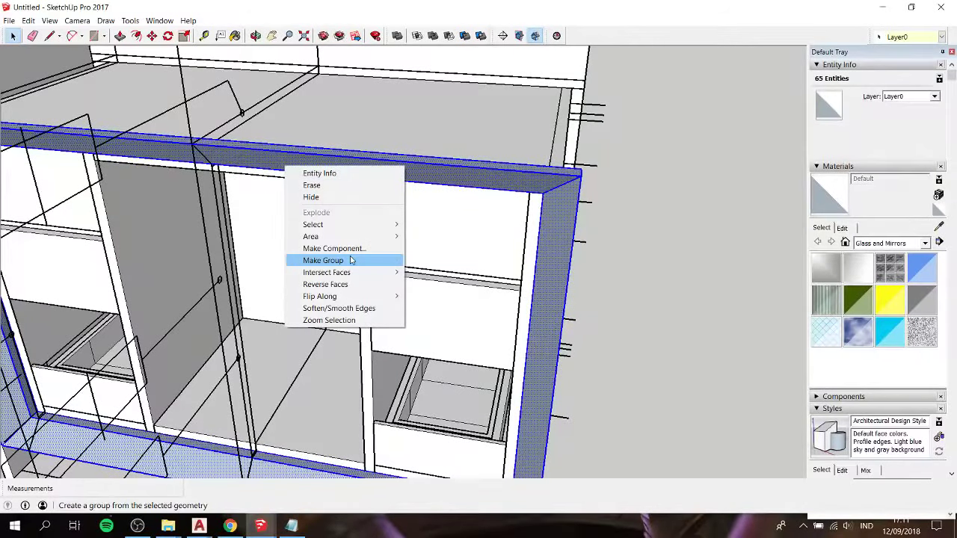
click(347, 284)
right_click(482, 190)
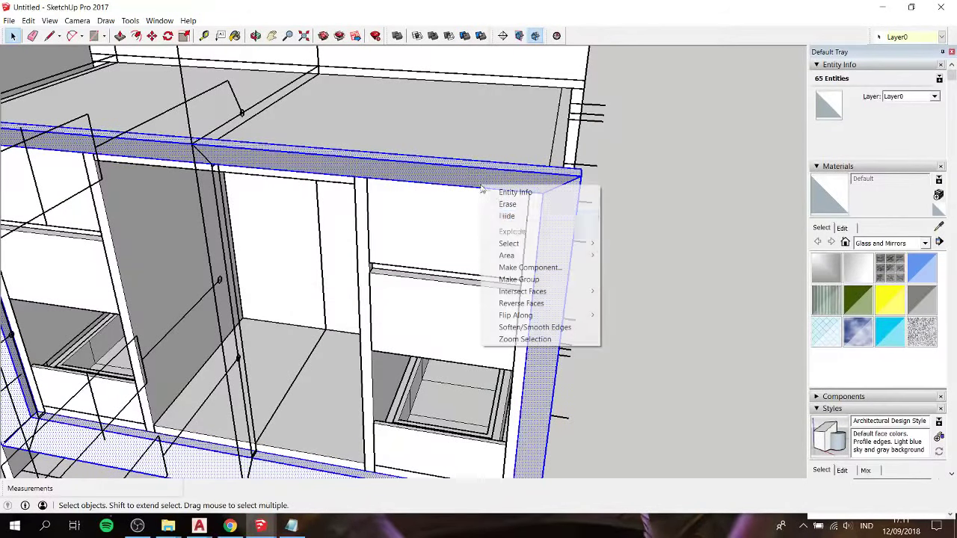
click(518, 279)
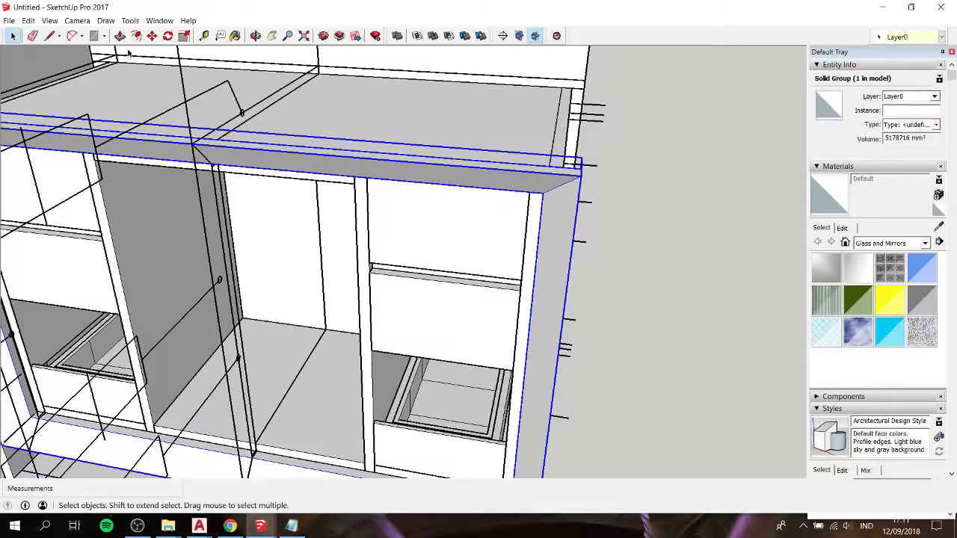
Step: Unhide the last hidden geometry, then select the cabinet's solid group from underneath
click(29, 20)
mouse_move(48, 176)
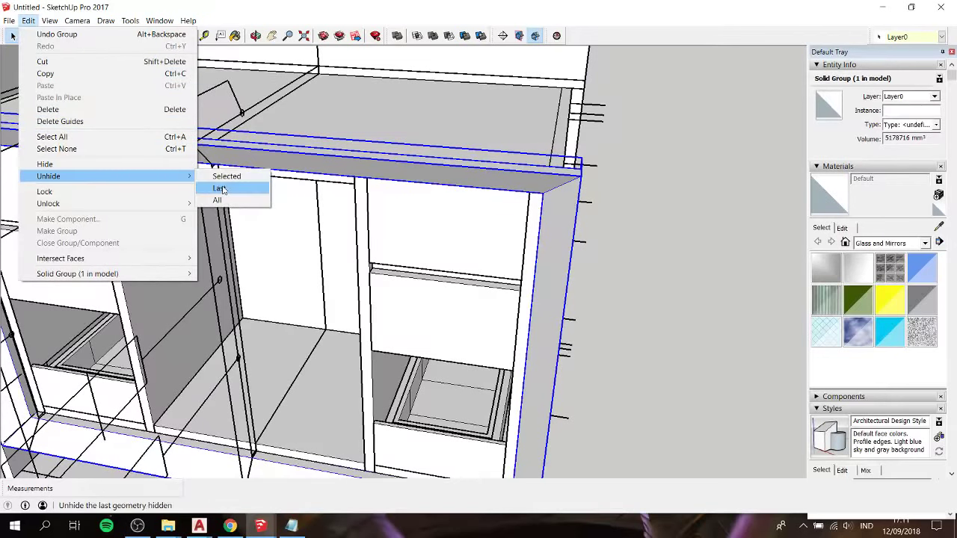
click(221, 189)
mouse_move(603, 341)
middle_down()
mouse_move(293, 247)
mouse_move(278, 292)
mouse_move(374, 317)
mouse_move(479, 302)
middle_up()
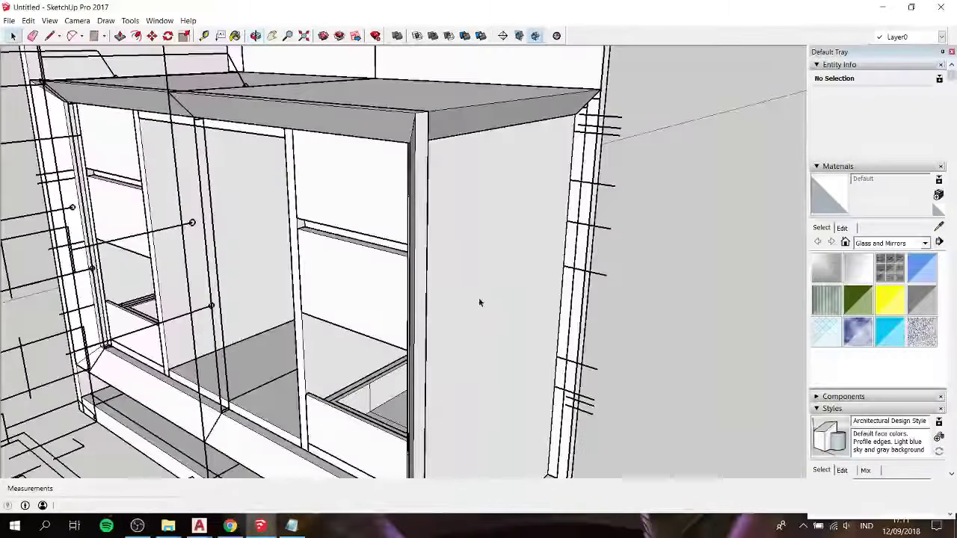
scroll(480, 303, down, 3)
mouse_move(506, 374)
middle_down()
mouse_move(312, 272)
mouse_move(331, 271)
mouse_move(367, 304)
mouse_move(430, 319)
middle_up()
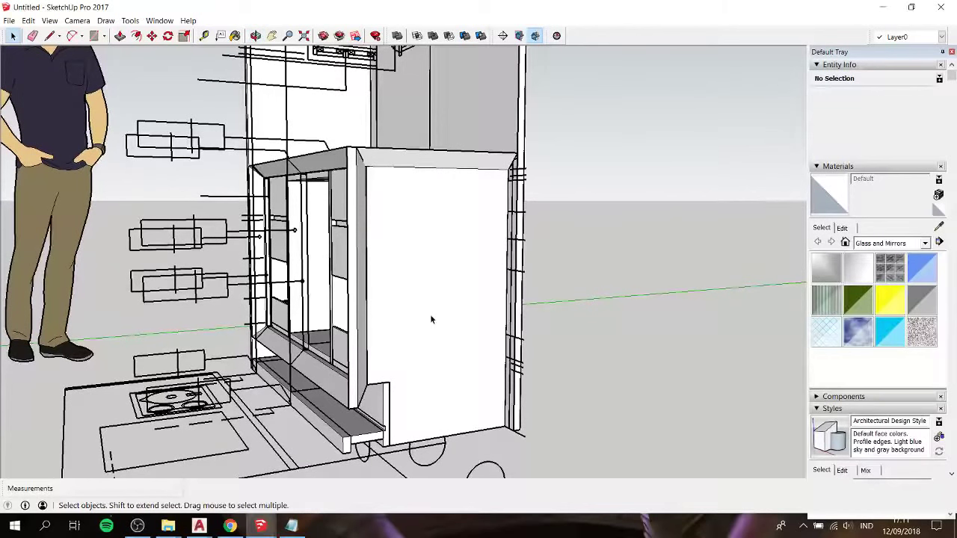
scroll(291, 363, up, 2)
scroll(291, 362, up, 2)
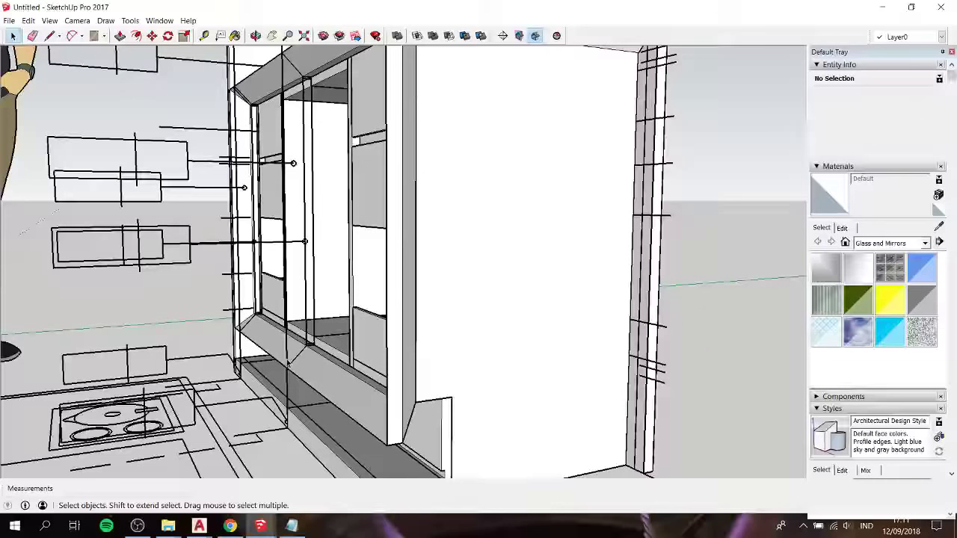
scroll(299, 363, up, 2)
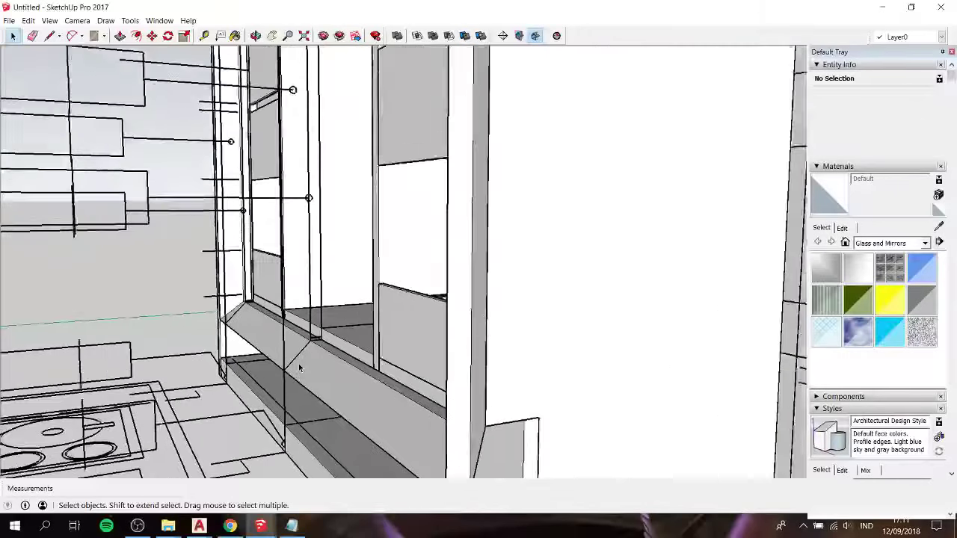
scroll(298, 363, up, 1)
middle_drag(306, 360, 309, 323)
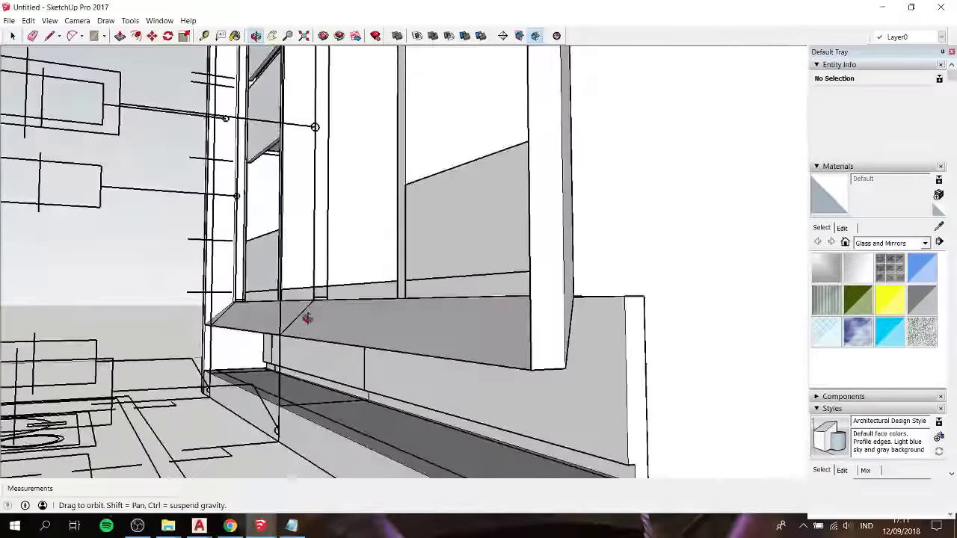
click(370, 326)
right_click(371, 327)
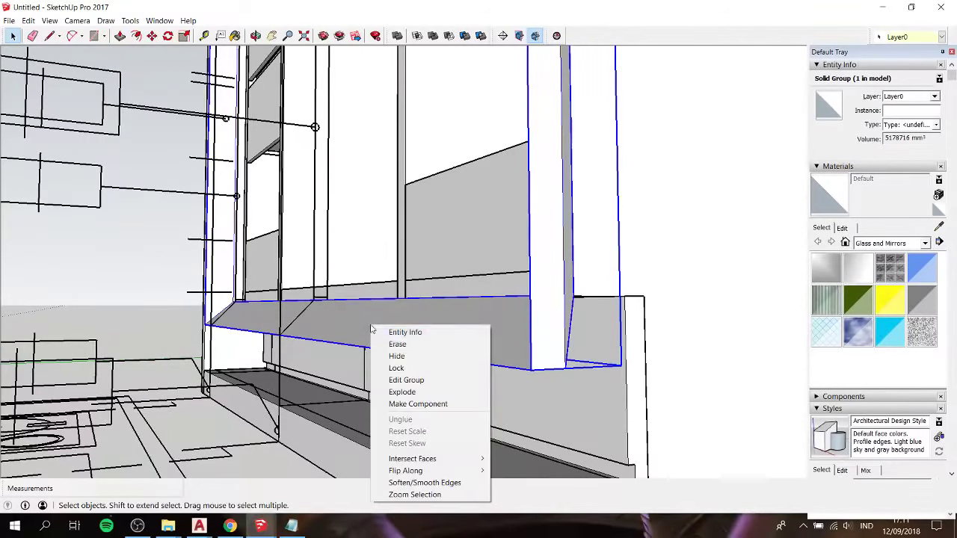
Step: Hide the cabinet group and draw a line under the bracket closing a new face
click(416, 357)
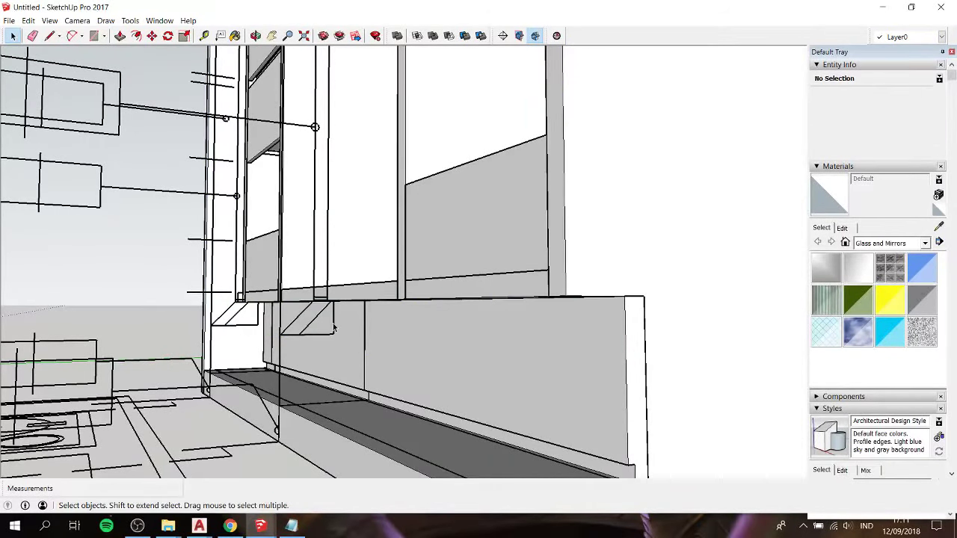
scroll(325, 319, up, 2)
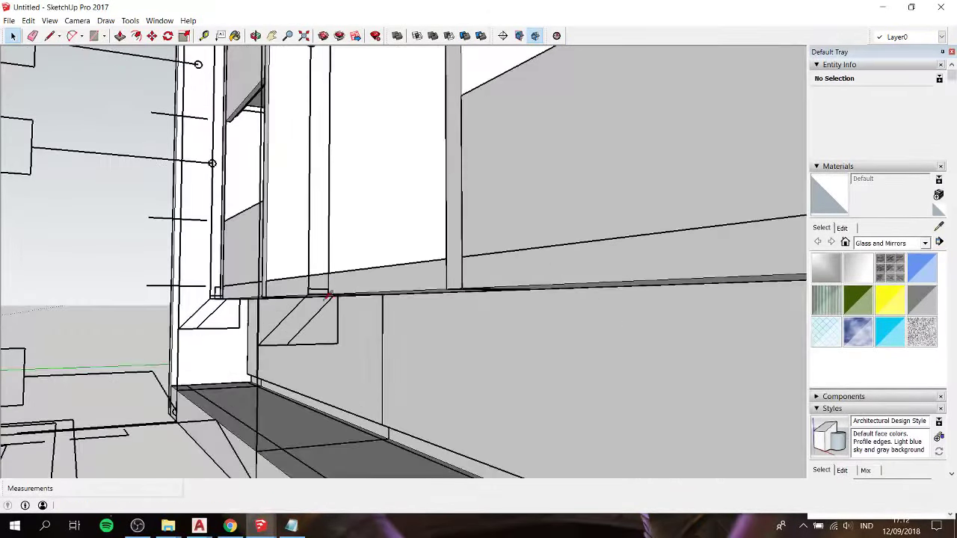
middle_drag(312, 318, 282, 355)
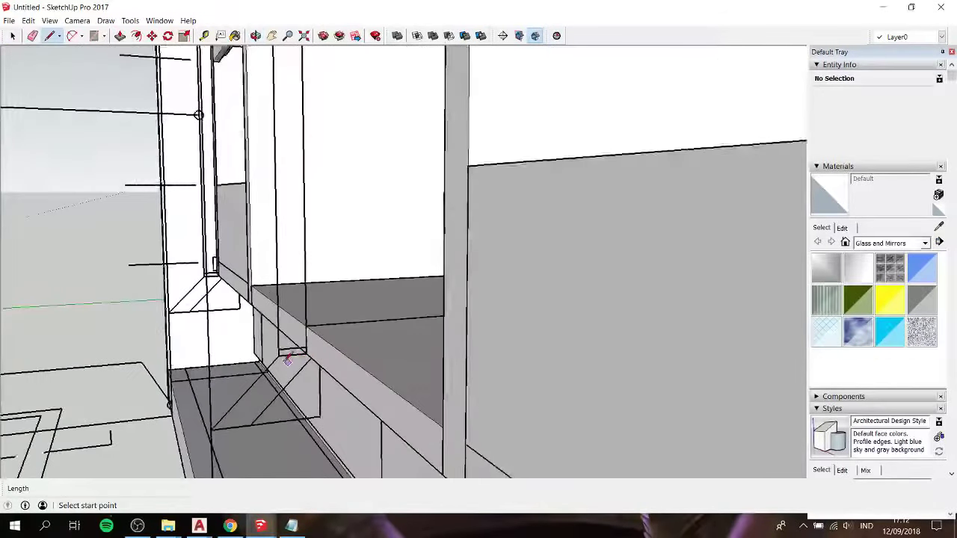
click(279, 356)
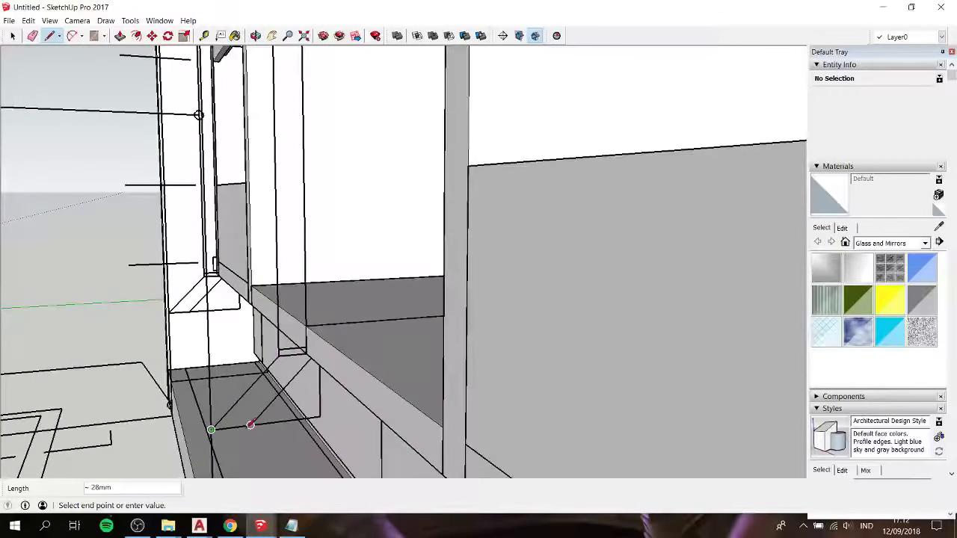
middle_drag(250, 424, 314, 258)
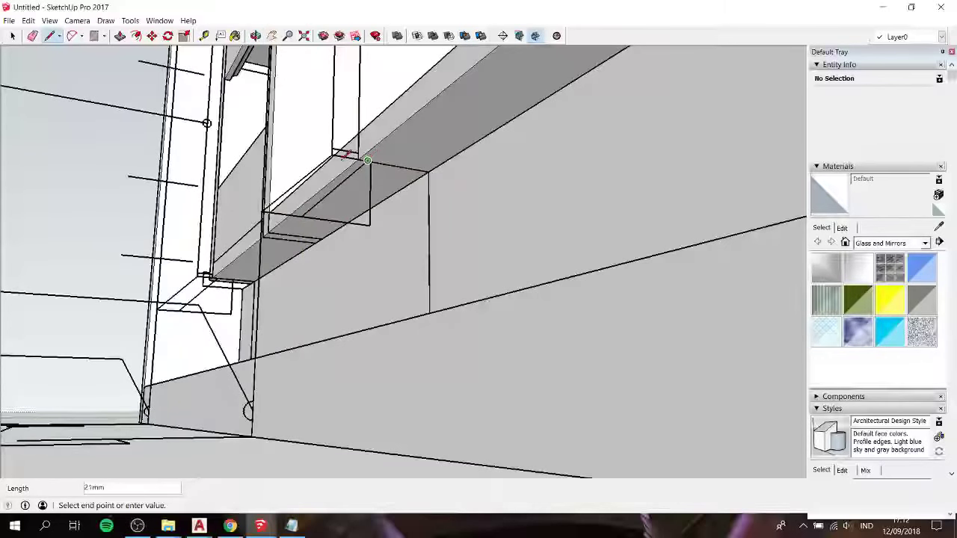
click(332, 155)
key(space)
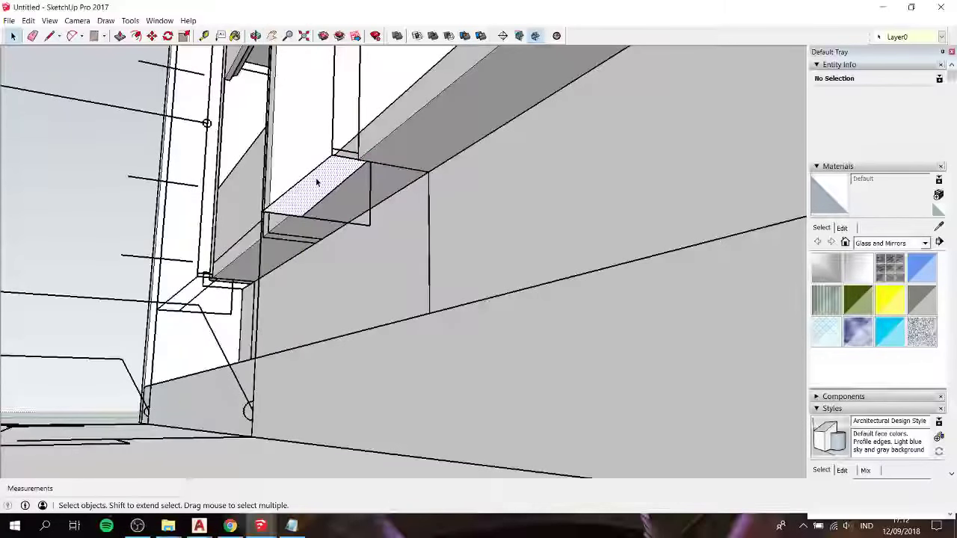
click(316, 179)
mouse_move(255, 256)
middle_down()
mouse_move(316, 282)
mouse_move(316, 325)
mouse_move(294, 315)
middle_up()
Step: Draw a 504mm edge along the cabinet bottom from the group's corner
key(l)
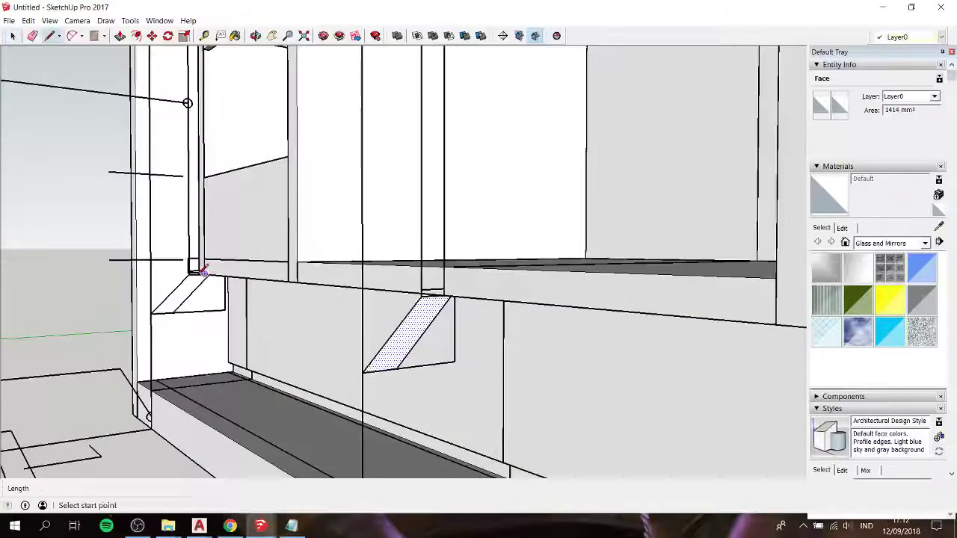
click(202, 271)
middle_drag(202, 271, 541, 284)
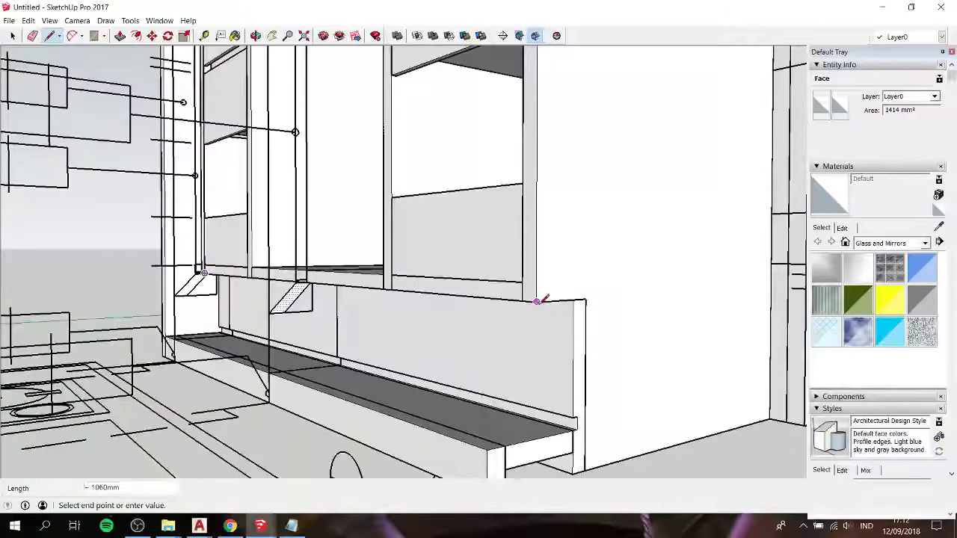
click(770, 287)
key(space)
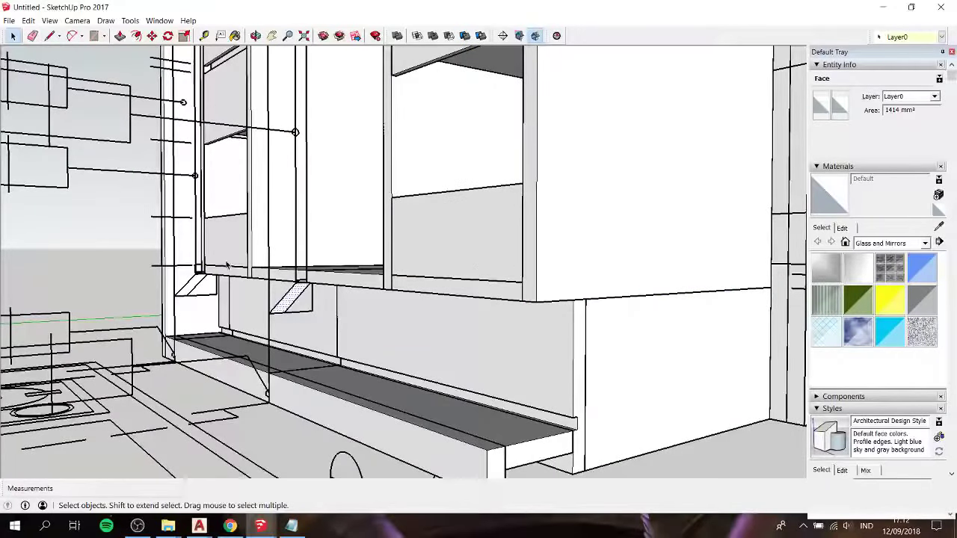
middle_drag(375, 273, 352, 262)
scroll(351, 262, down, 4)
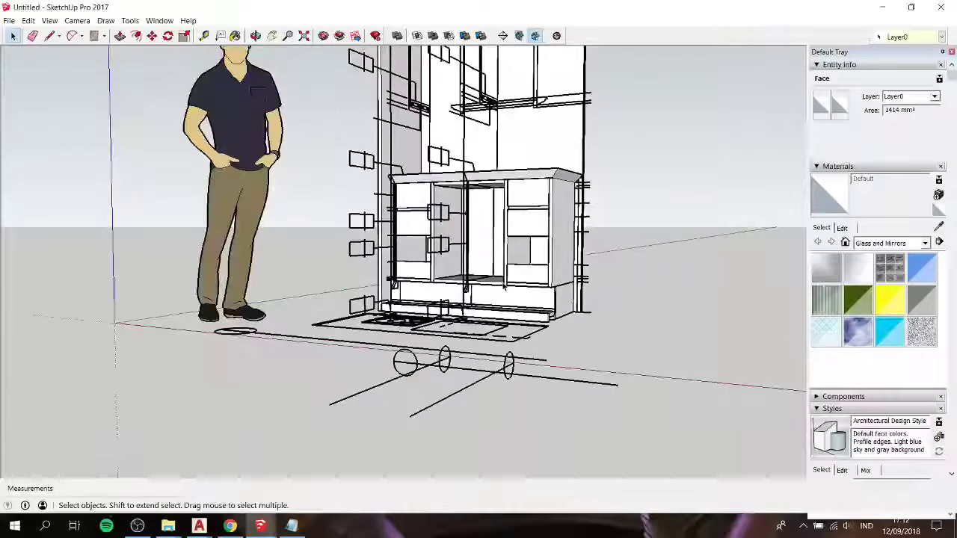
scroll(352, 262, down, 2)
mouse_move(680, 269)
shift+middle_down()
mouse_move(394, 270)
mouse_move(568, 285)
shift+middle_up()
scroll(293, 300, up, 3)
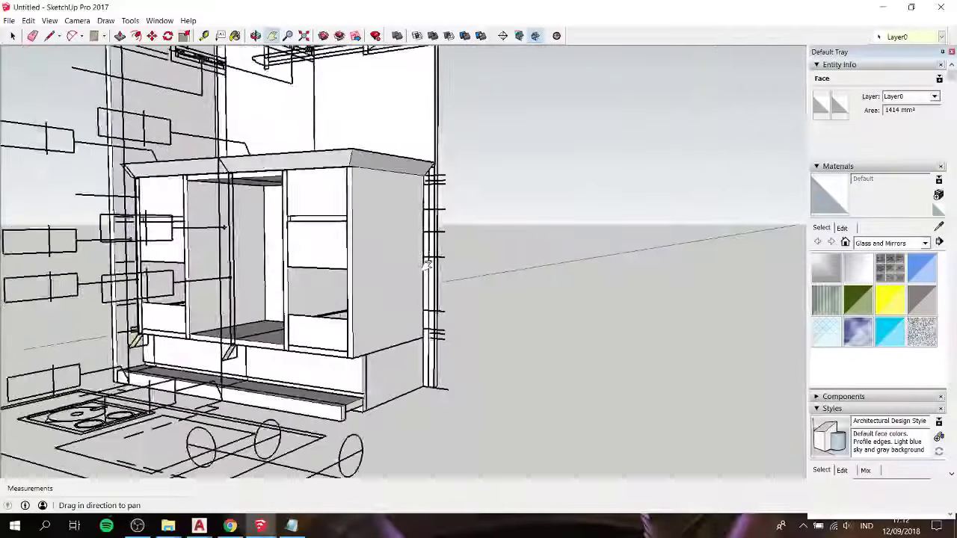
scroll(293, 301, up, 2)
shift+middle_drag(292, 300, 364, 279)
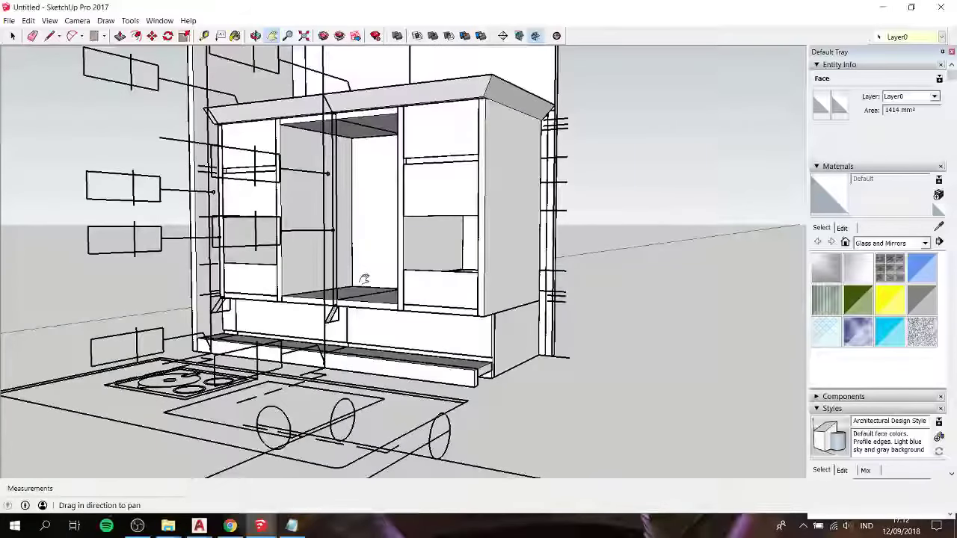
scroll(310, 290, up, 3)
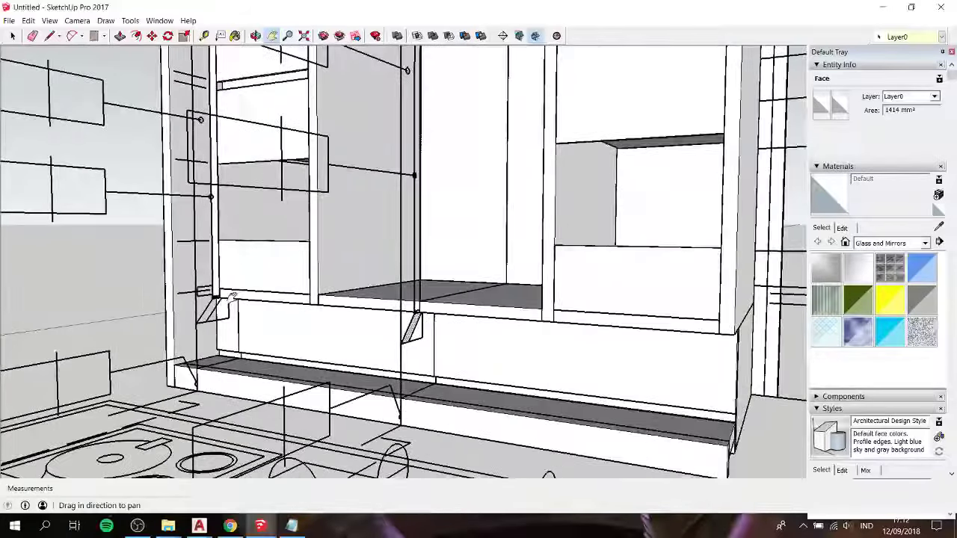
scroll(284, 290, up, 2)
scroll(254, 290, up, 1)
scroll(233, 290, up, 1)
scroll(232, 290, up, 1)
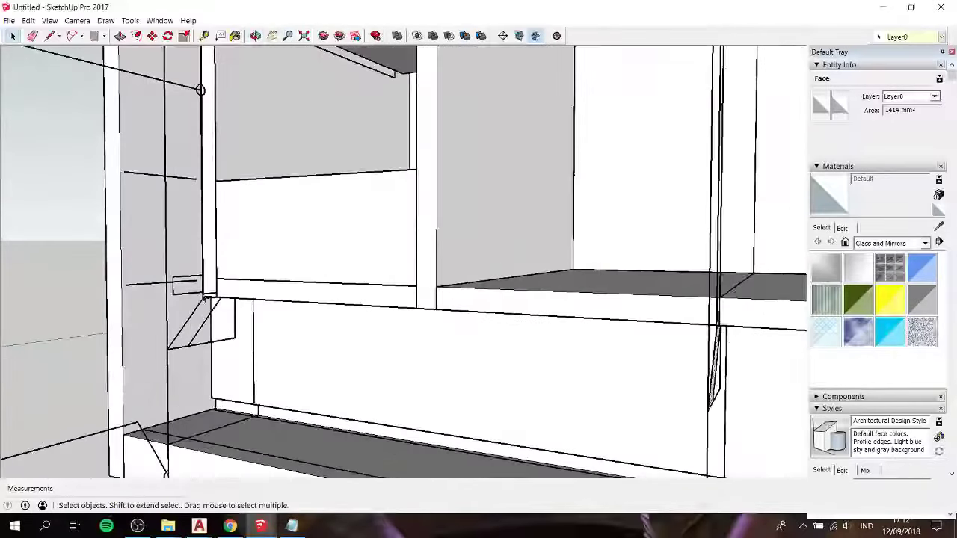
scroll(235, 292, up, 1)
scroll(238, 293, up, 1)
scroll(241, 295, up, 1)
scroll(399, 324, down, 3)
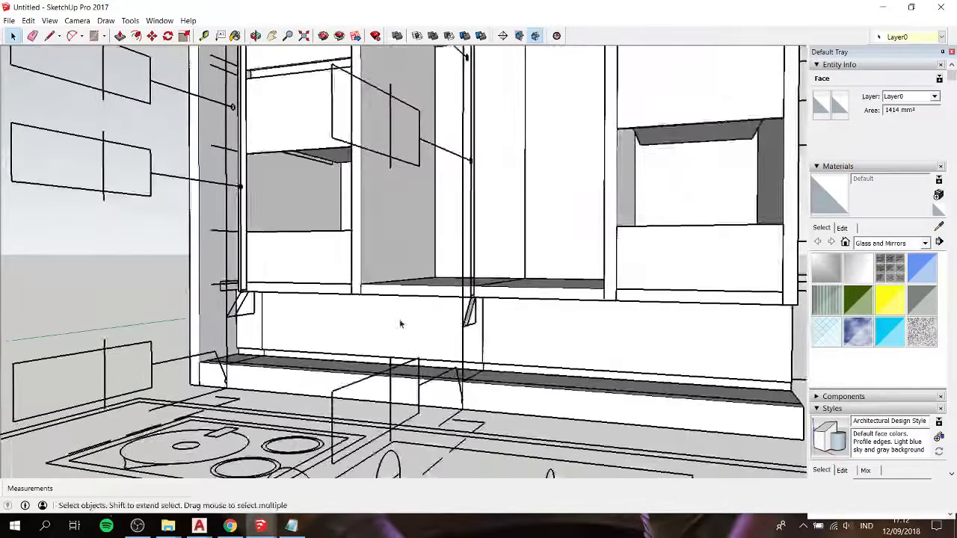
scroll(466, 292, up, 2)
scroll(472, 316, up, 1)
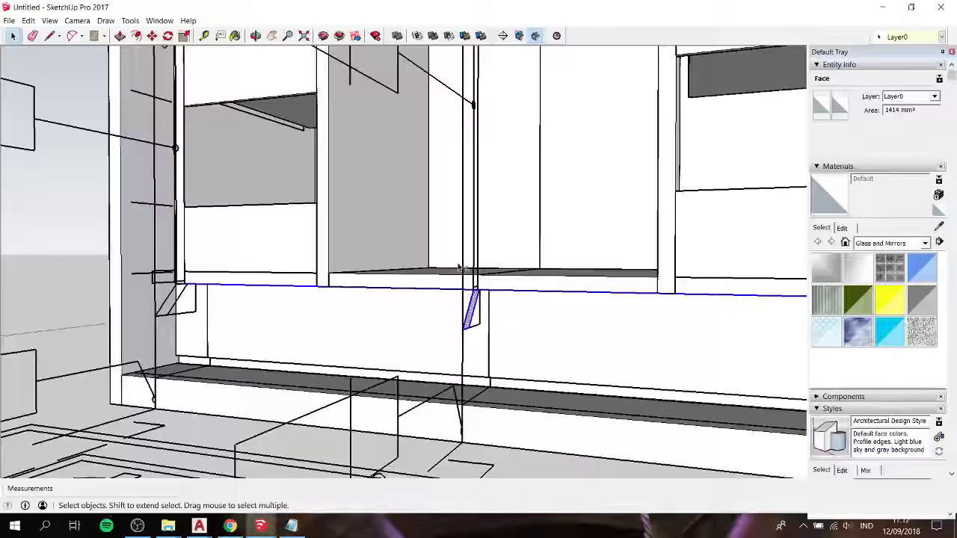
drag(460, 268, 475, 321)
shift+click(497, 369)
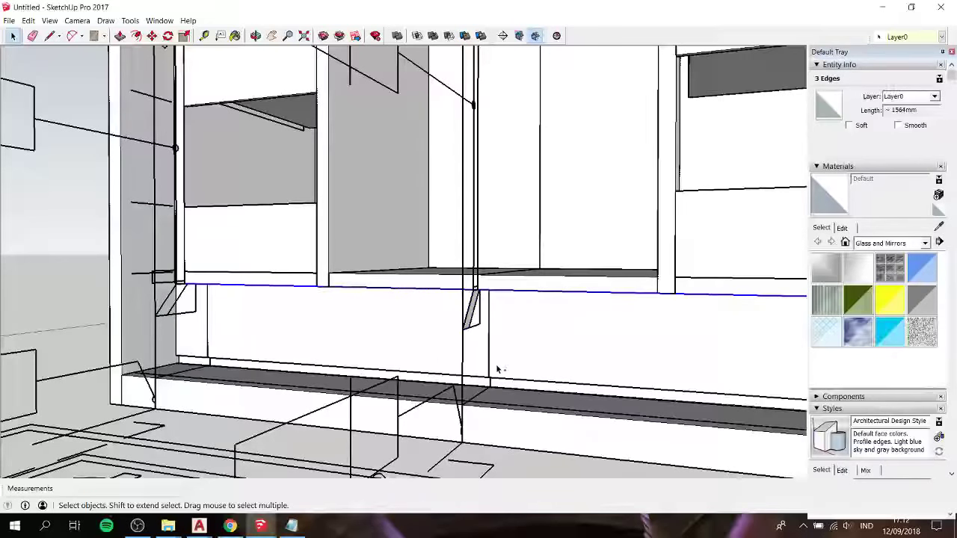
key(p)
double_click(479, 309)
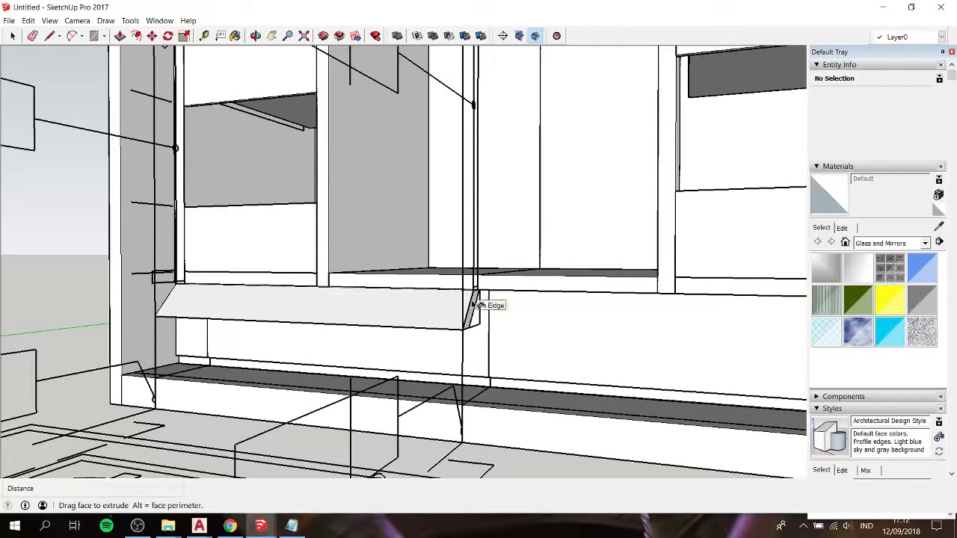
key(ctrl+z)
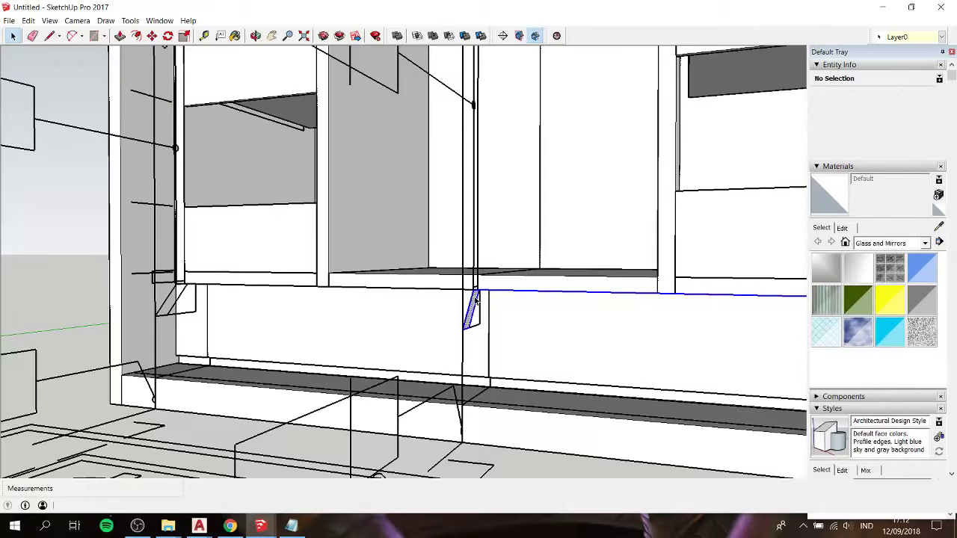
middle_drag(476, 299, 341, 267)
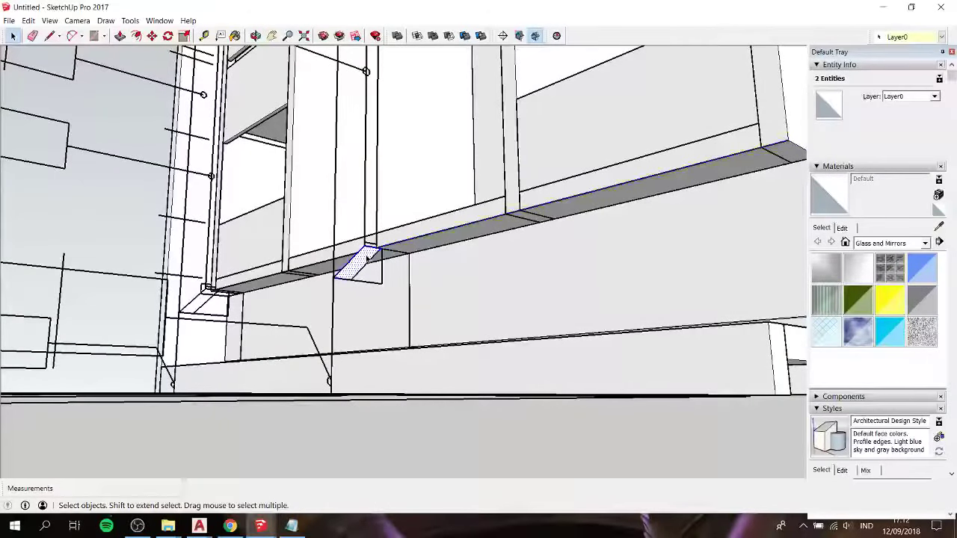
mouse_move(359, 258)
middle_down()
mouse_move(470, 316)
mouse_move(438, 293)
middle_up()
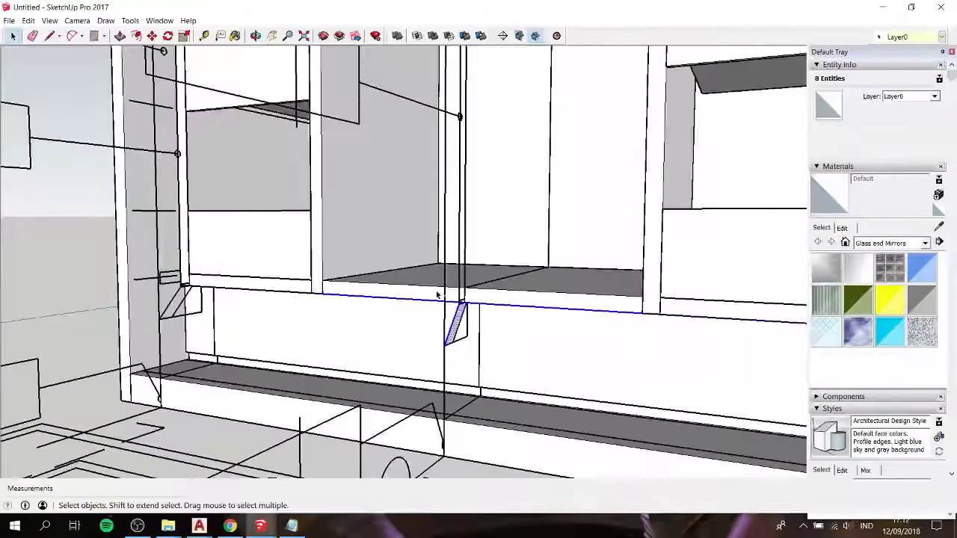
click(477, 334)
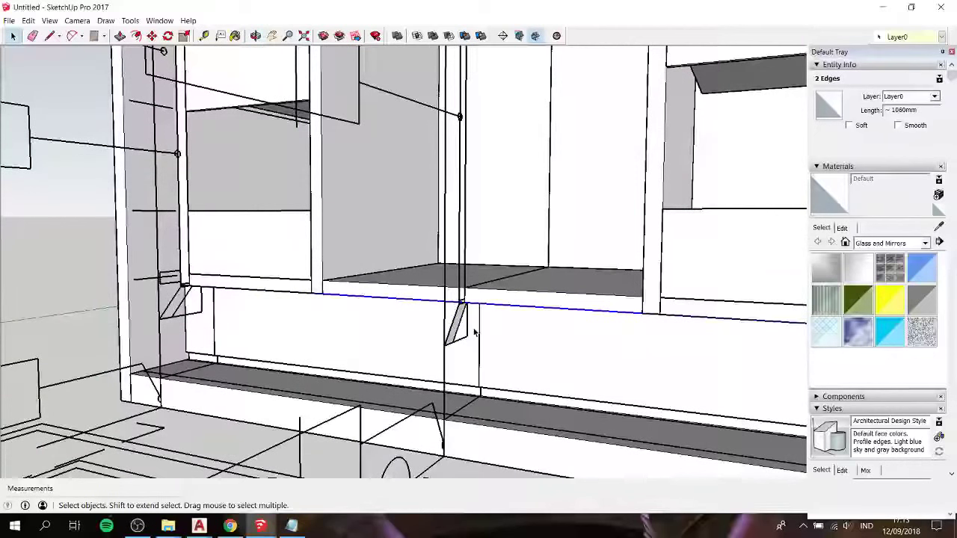
middle_drag(402, 294, 337, 231)
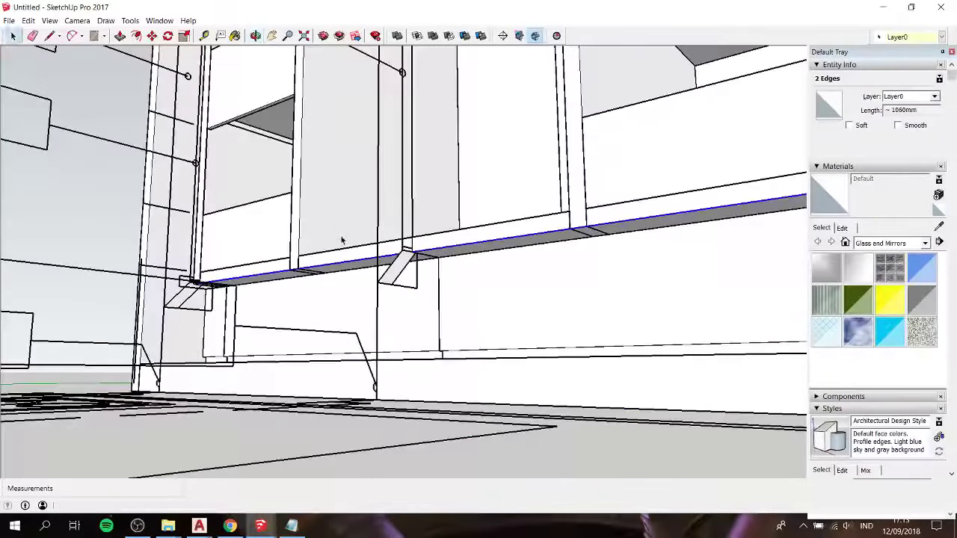
key(p)
double_click(409, 265)
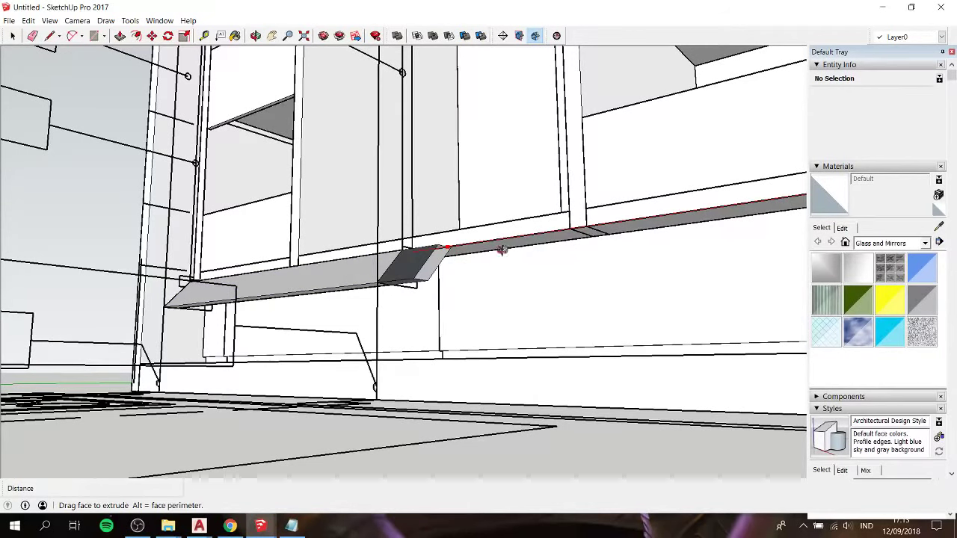
middle_drag(504, 248, 434, 305)
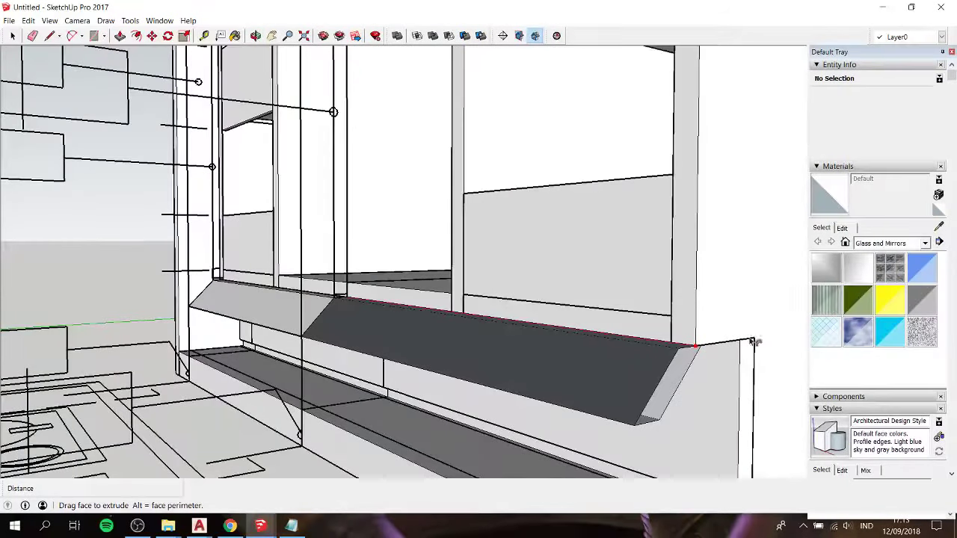
mouse_move(753, 341)
middle_down()
mouse_move(590, 338)
mouse_move(555, 364)
middle_up()
key(space)
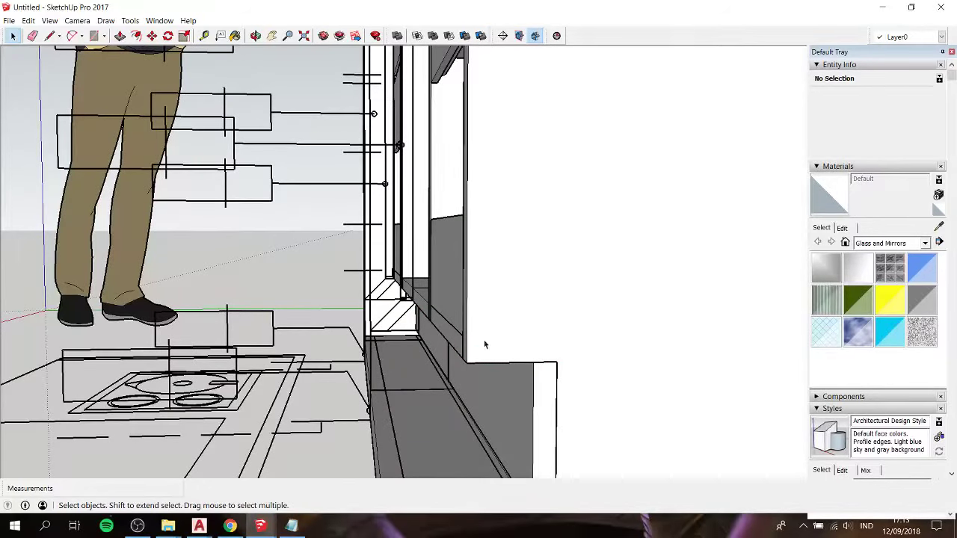
Step: Select the small bracket and briefly enter the cabinet group to inspect it from below
middle_drag(485, 344, 436, 329)
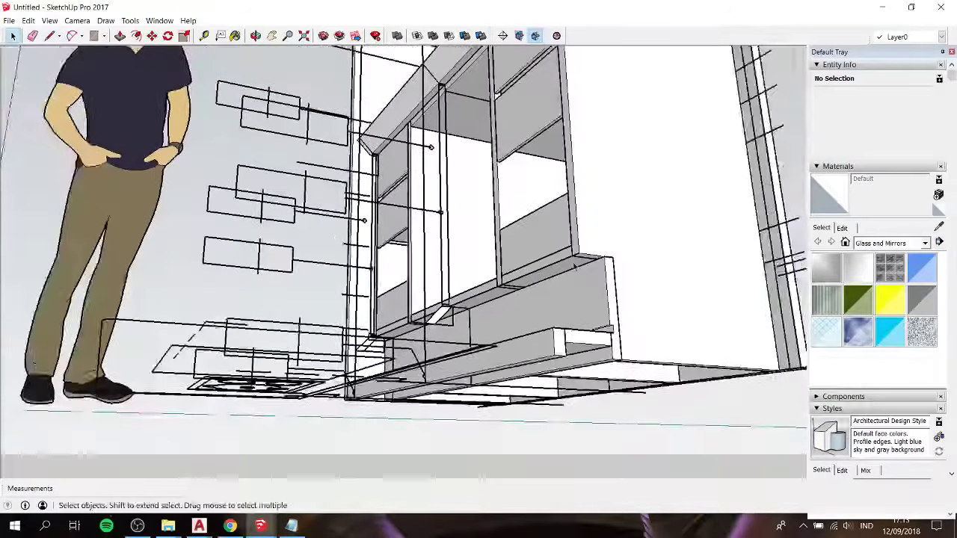
scroll(436, 329, up, 2)
double_click(441, 314)
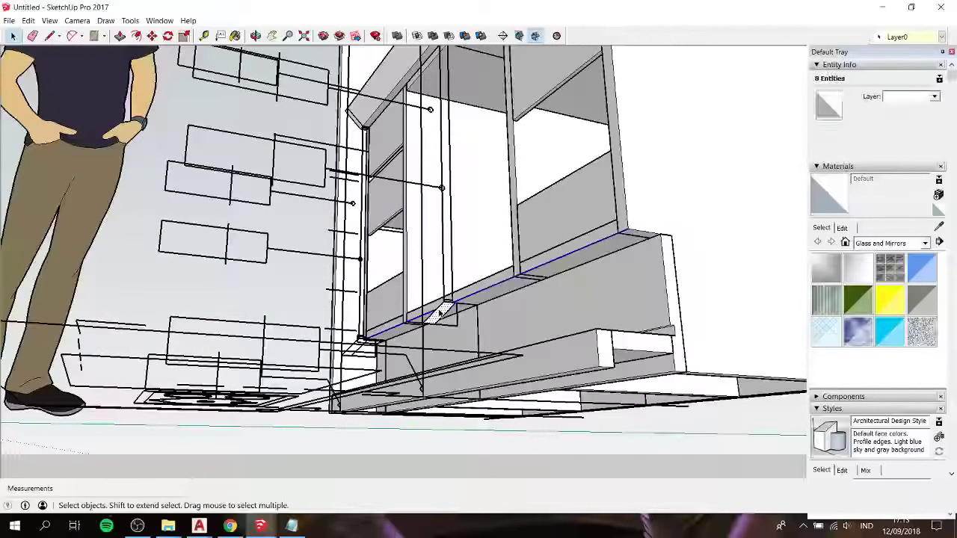
middle_drag(588, 261, 462, 280)
key(l)
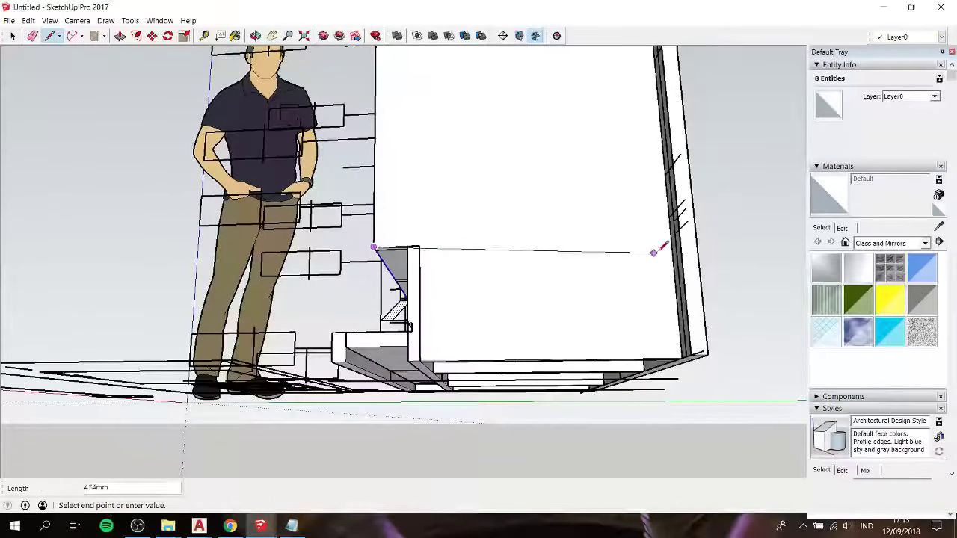
middle_drag(434, 248, 534, 276)
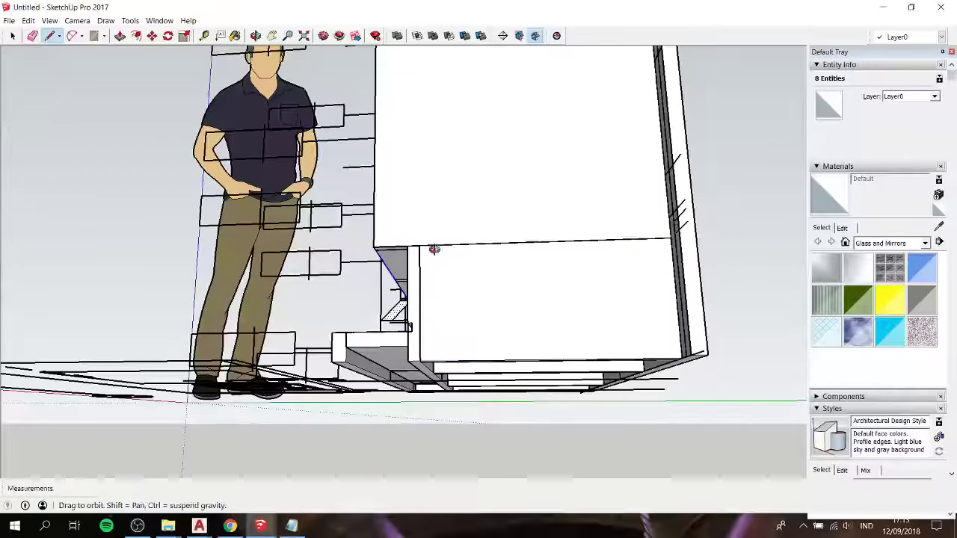
key(space)
double_click(560, 292)
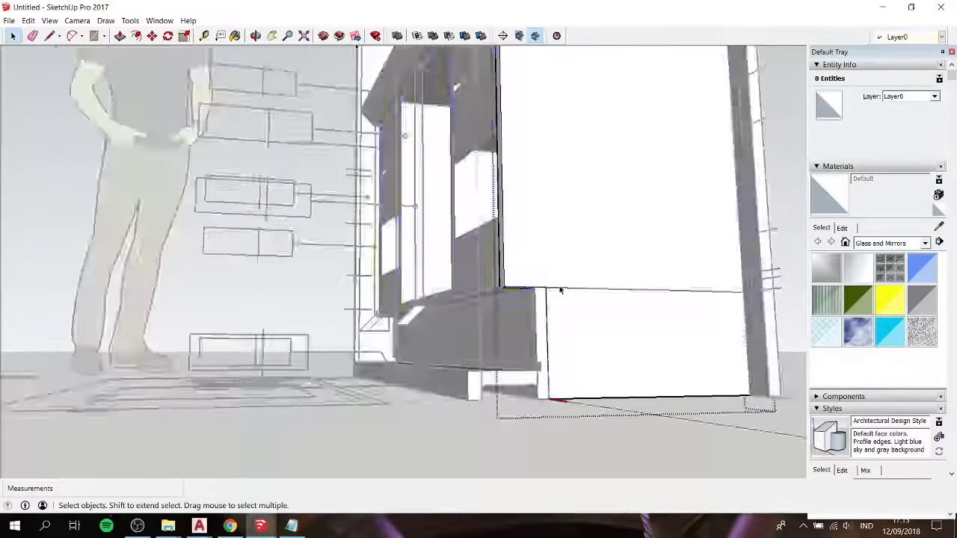
key(Escape)
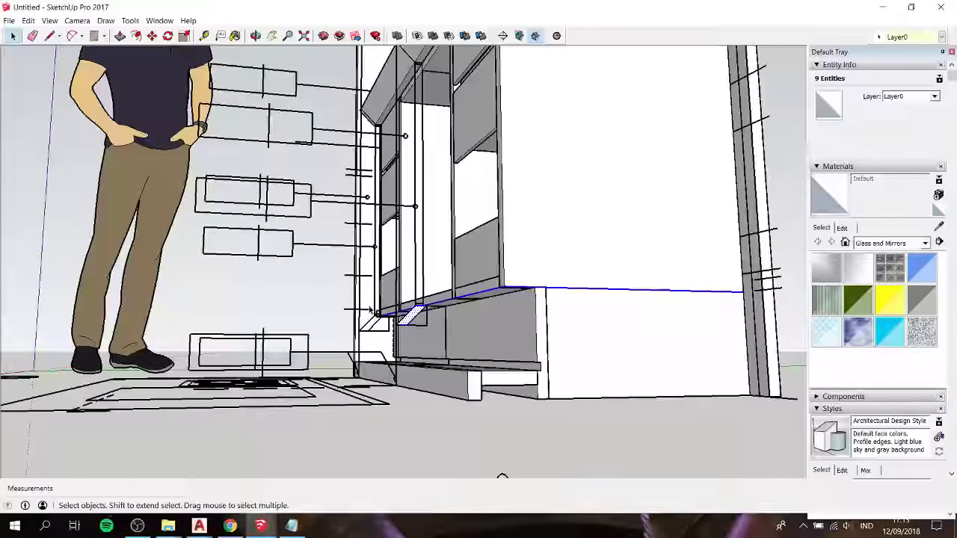
scroll(407, 307, up, 2)
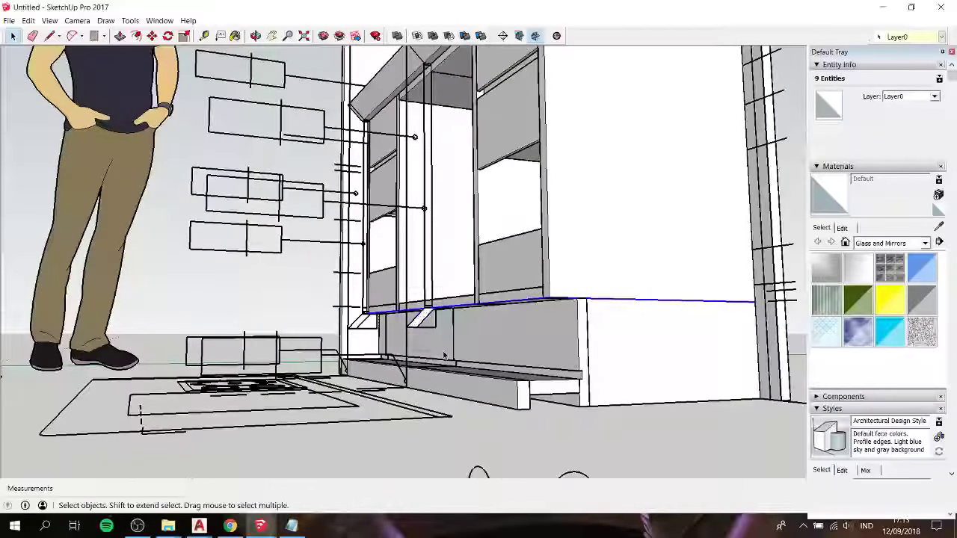
Step: Push/pull the sloped bracket face across to the cabinet's far right end
key(p)
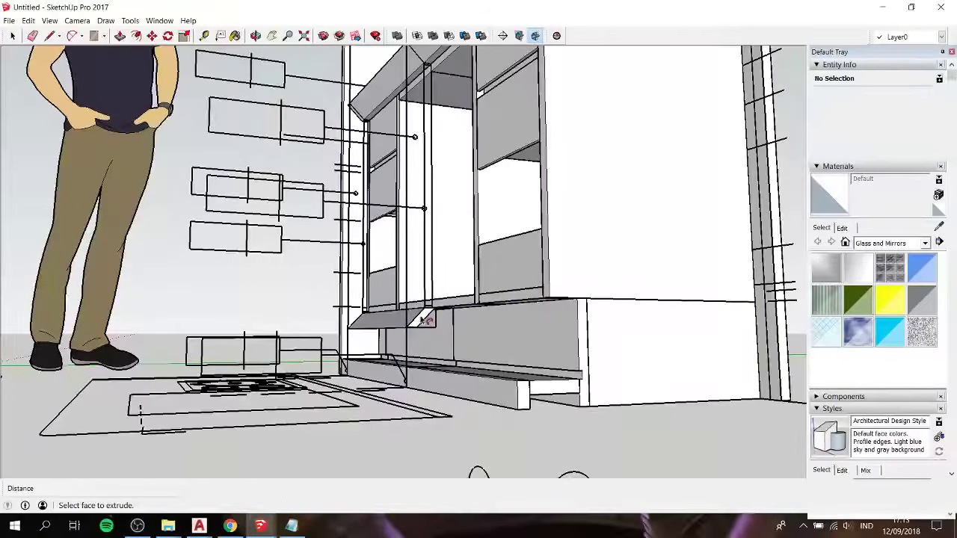
click(422, 327)
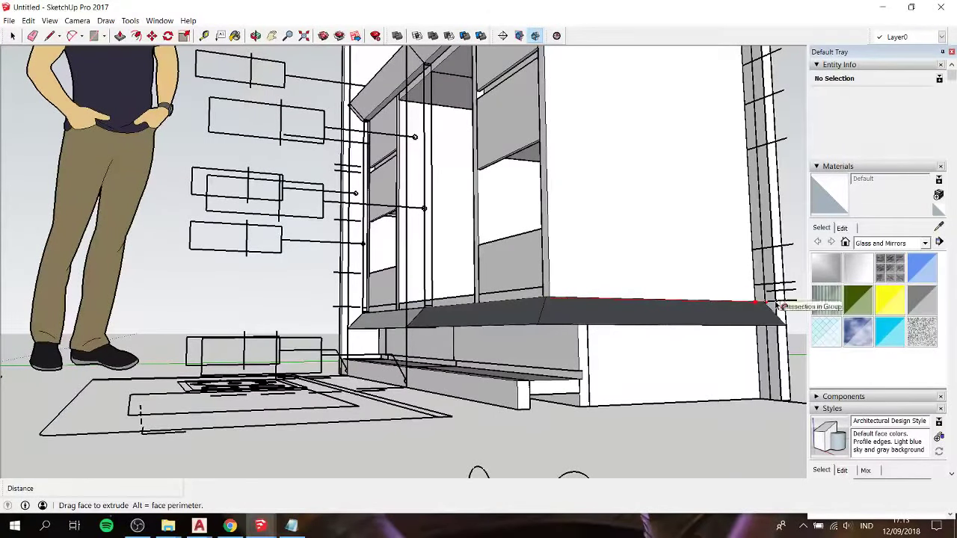
click(757, 281)
key(space)
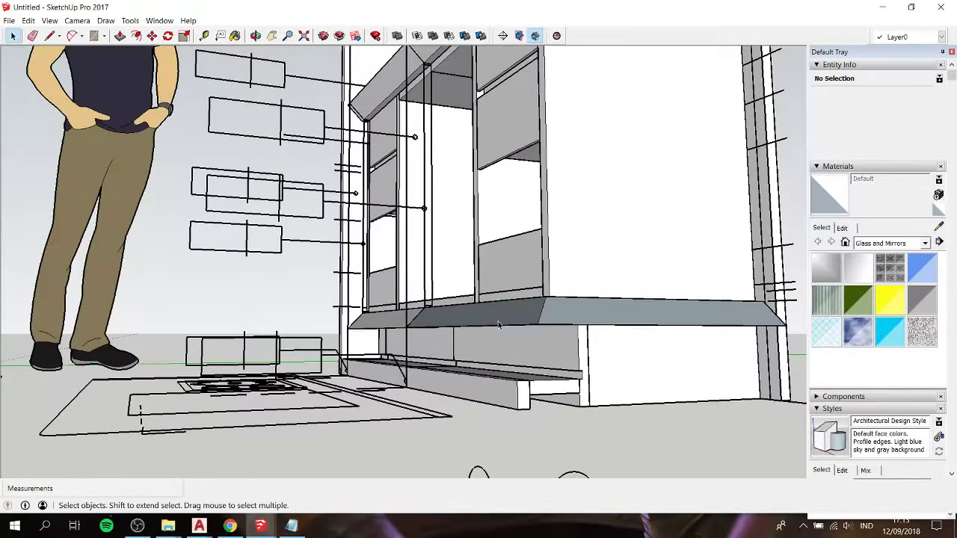
middle_drag(498, 322, 545, 255)
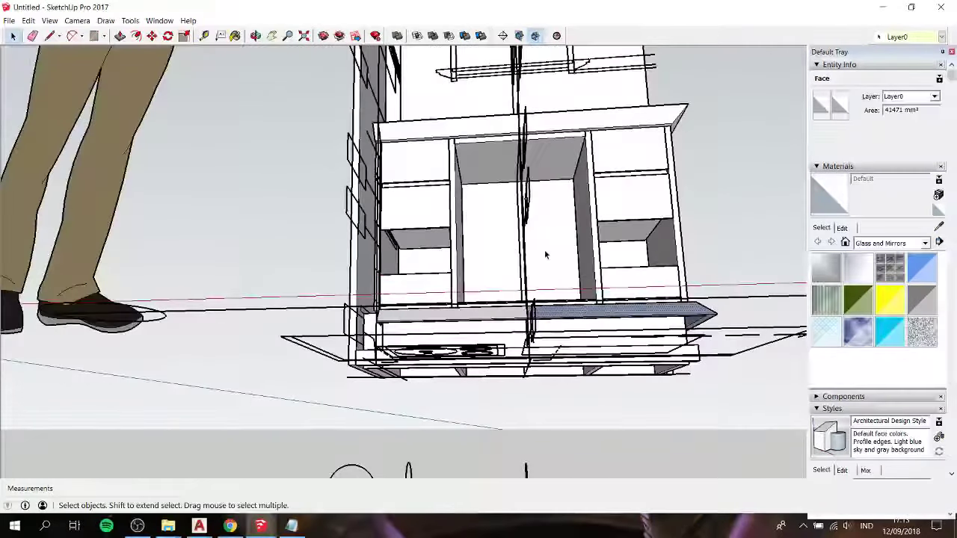
Step: Select the new bottom strip, excluding the drawer box, and reverse its faces
drag(505, 247, 739, 410)
middle_drag(747, 380, 623, 498)
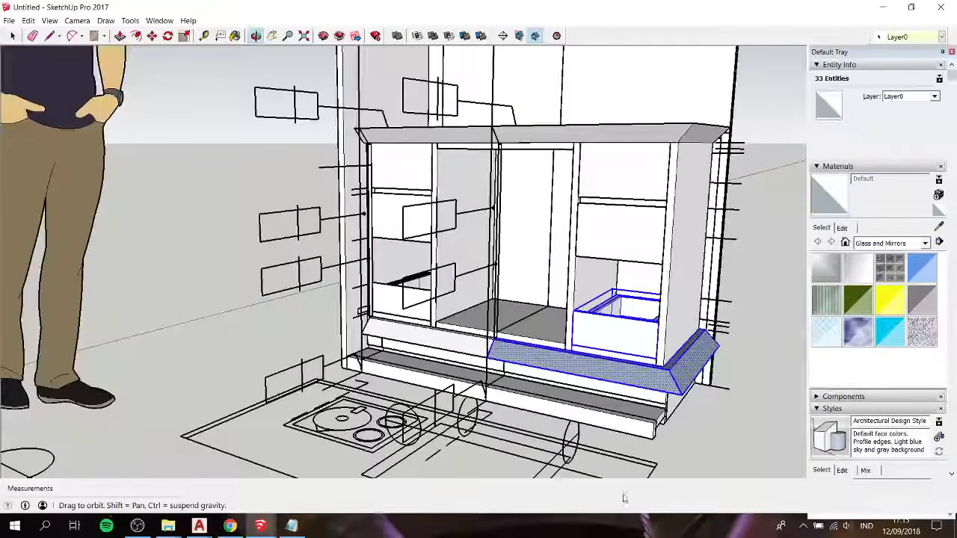
shift+click(614, 319)
mouse_move(595, 387)
middle_down()
mouse_move(550, 418)
mouse_move(509, 274)
mouse_move(209, 188)
mouse_move(561, 424)
middle_up()
scroll(561, 387, up, 3)
scroll(561, 388, up, 3)
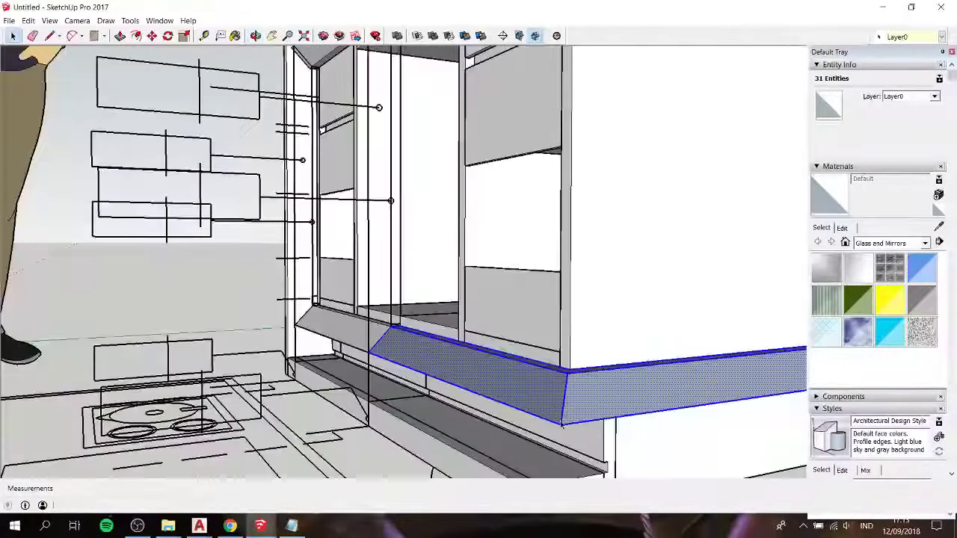
right_click(562, 221)
click(588, 338)
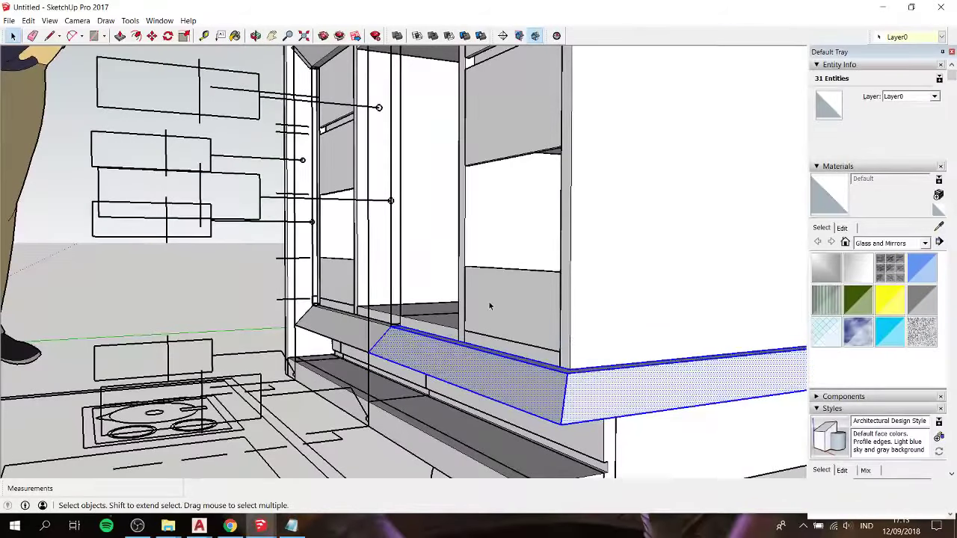
scroll(490, 305, down, 5)
middle_drag(489, 223, 539, 247)
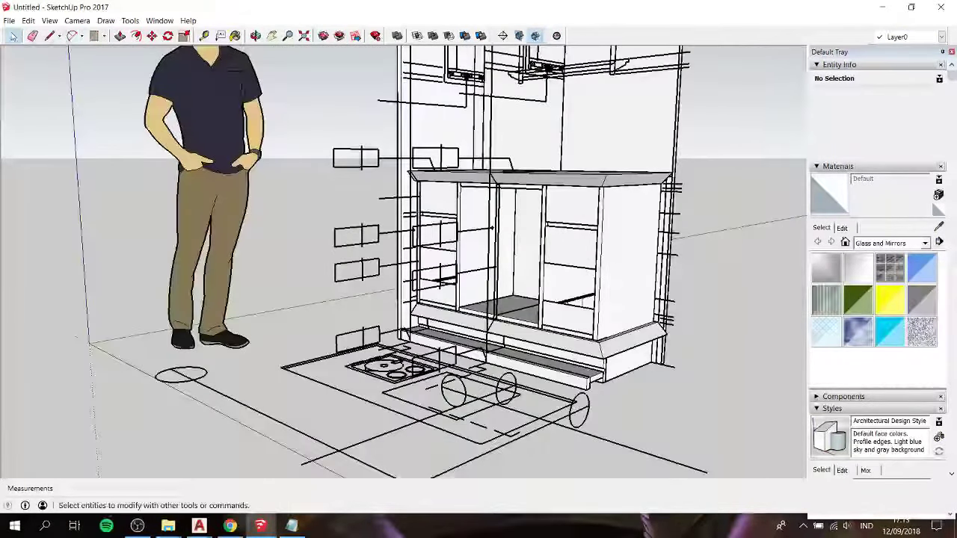
Step: Unhide all hidden geometry with Edit > Unhide > All
click(12, 35)
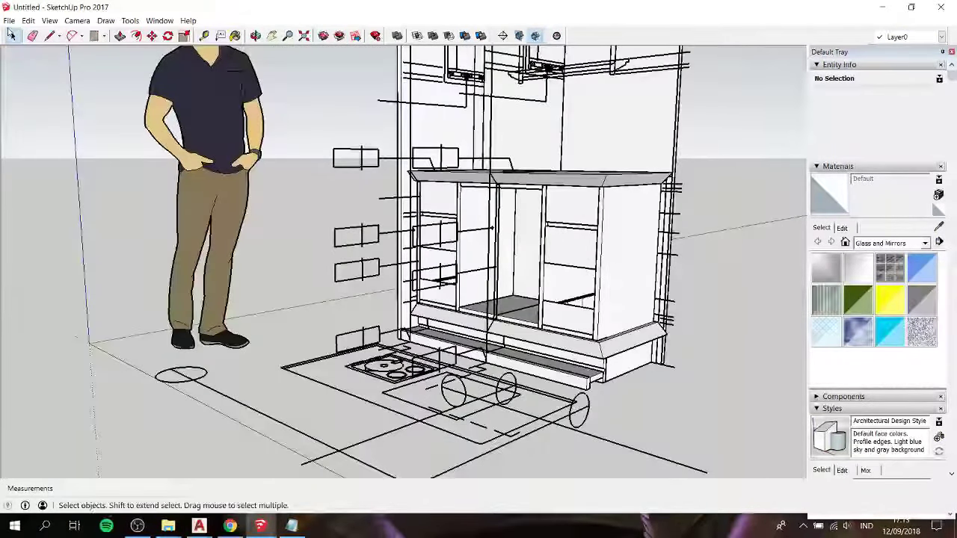
click(9, 20)
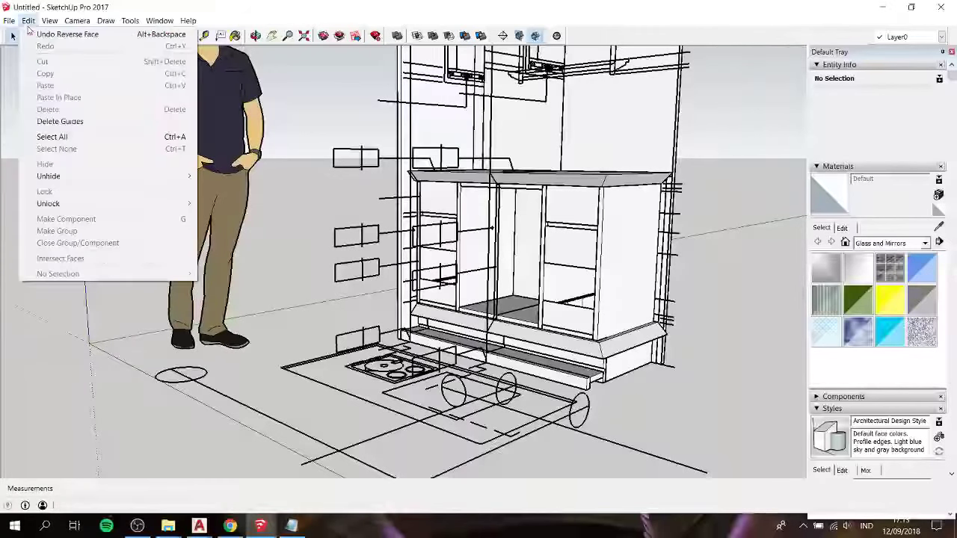
mouse_move(48, 176)
click(217, 200)
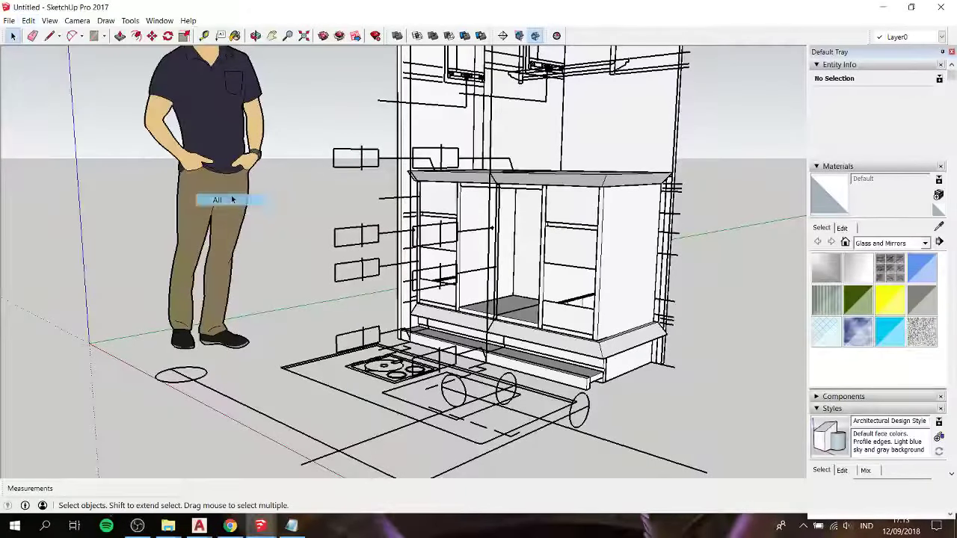
mouse_move(723, 248)
middle_down()
mouse_move(403, 239)
mouse_move(590, 293)
middle_up()
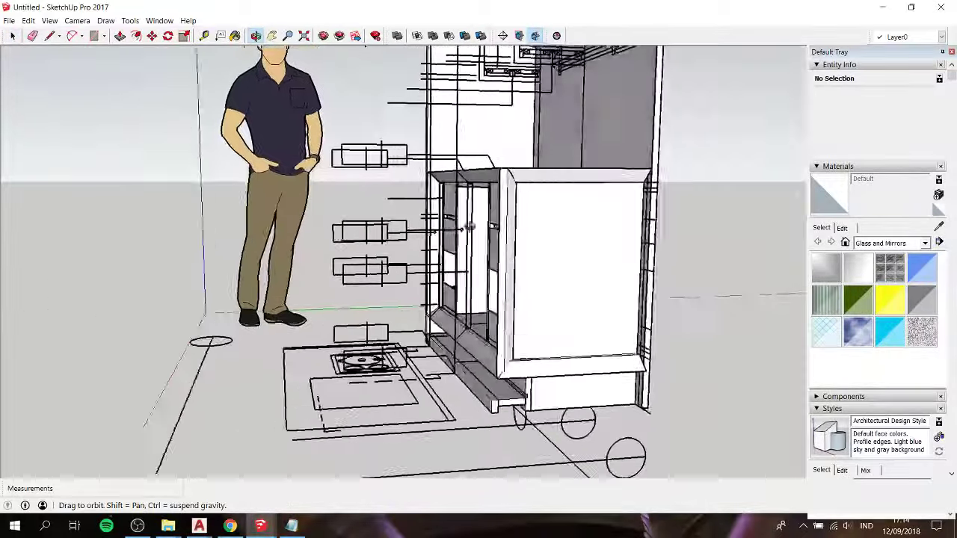
scroll(570, 411, up, 3)
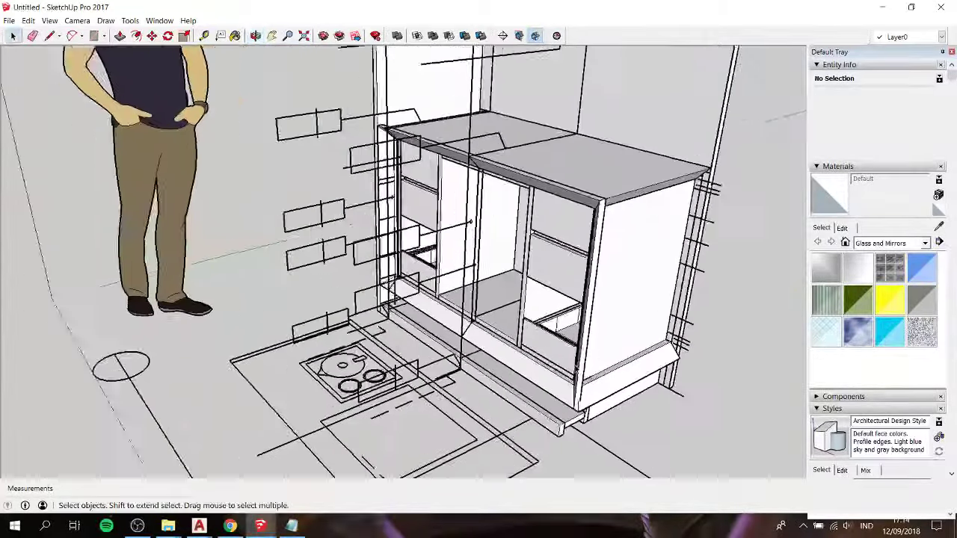
scroll(570, 410, up, 3)
scroll(570, 410, up, 3)
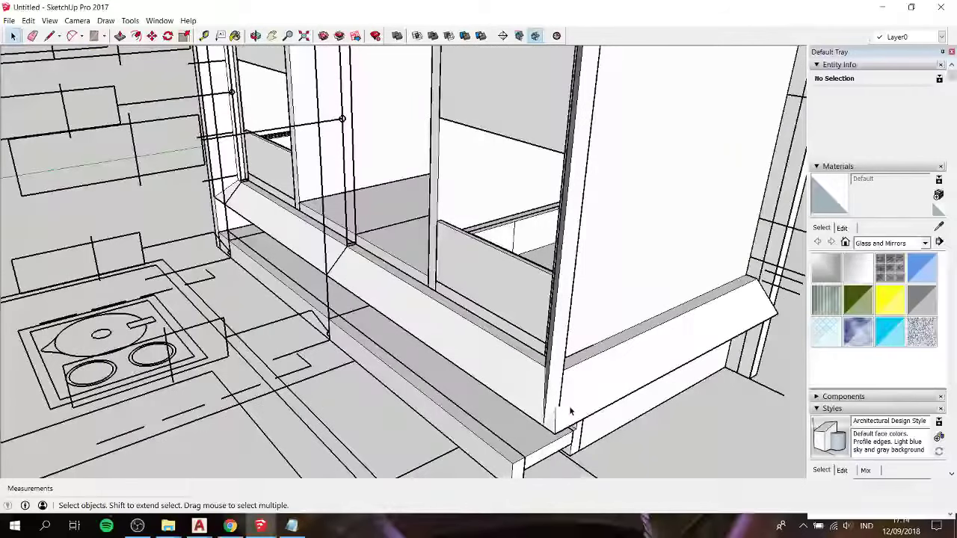
middle_drag(322, 278, 635, 288)
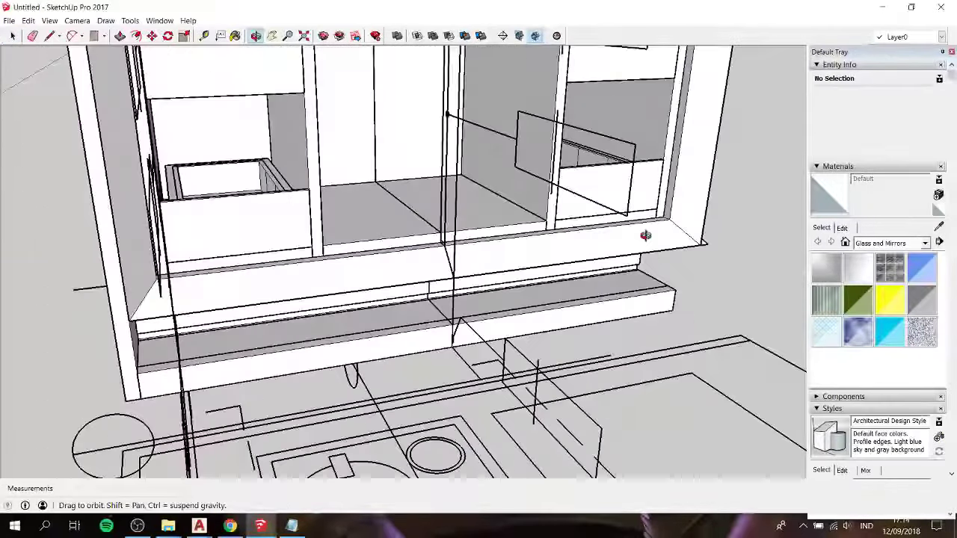
scroll(631, 299, down, 2)
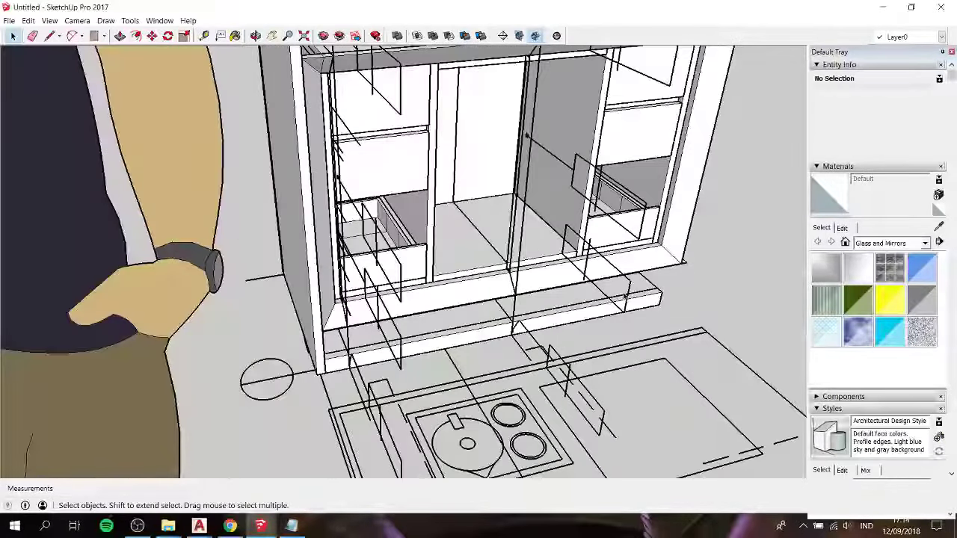
mouse_move(631, 299)
shift+middle_down()
mouse_move(475, 318)
mouse_move(456, 329)
shift+middle_up()
scroll(465, 351, up, 3)
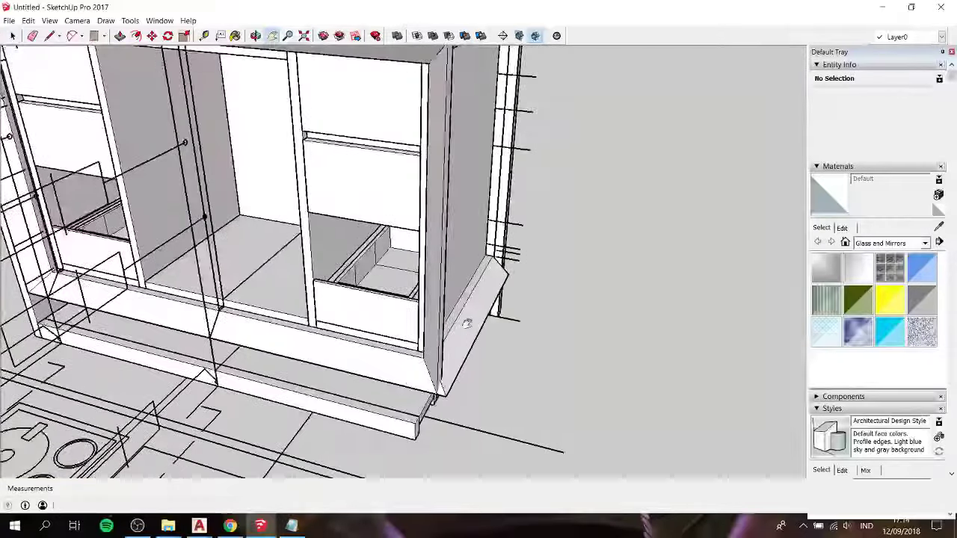
click(465, 360)
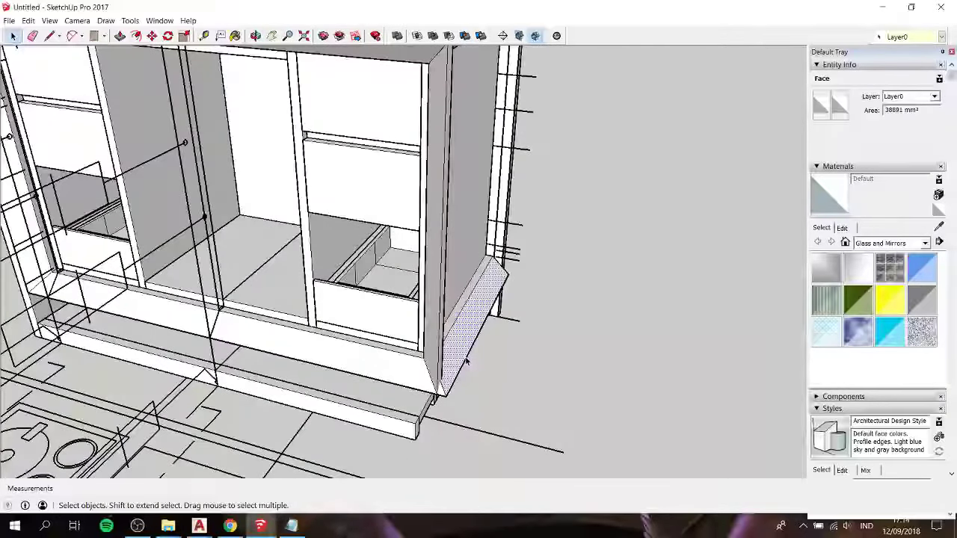
click(464, 362)
scroll(460, 373, up, 2)
key(m)
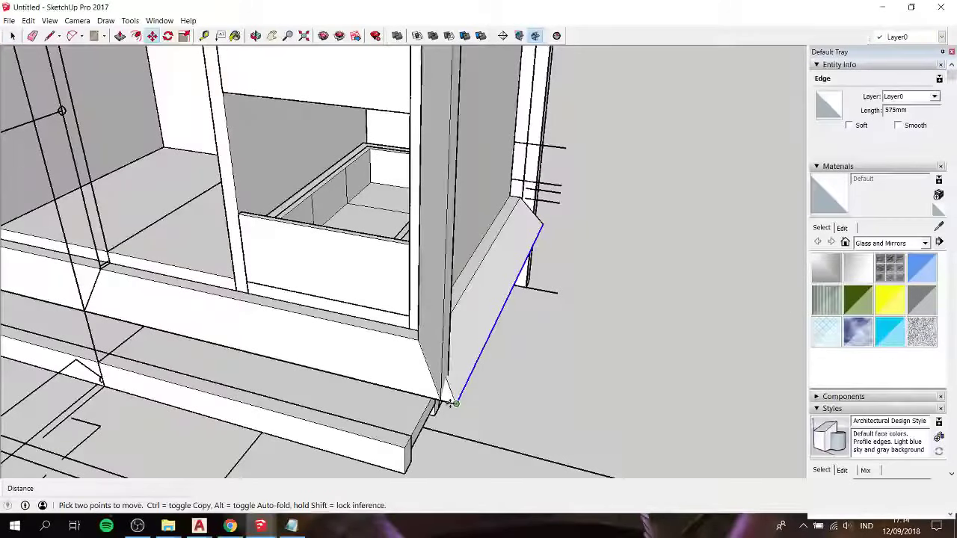
click(457, 402)
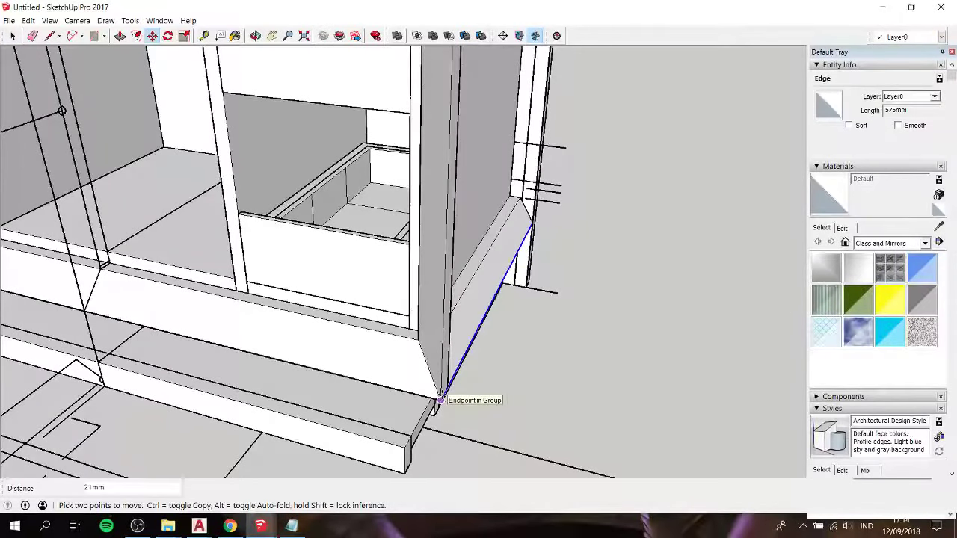
key(space)
click(593, 368)
scroll(593, 359, down, 3)
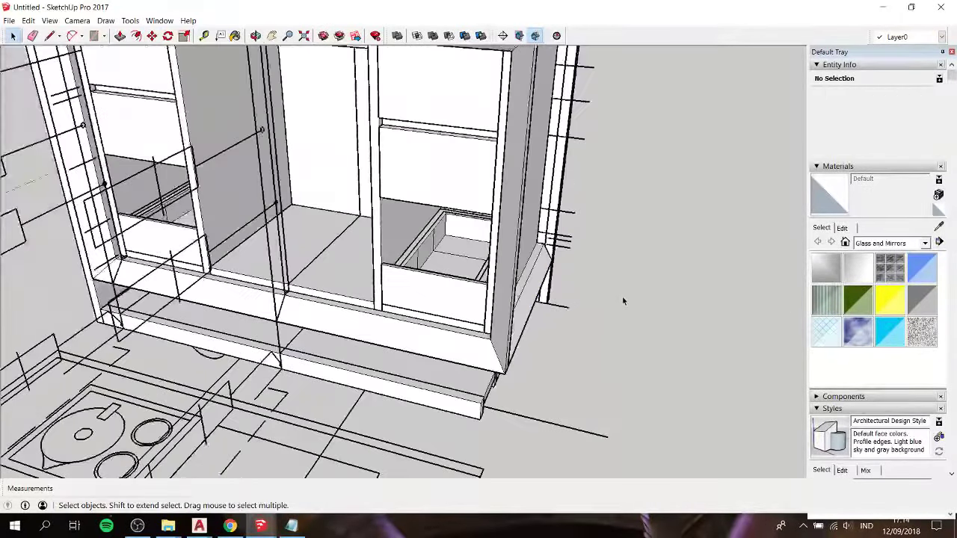
mouse_move(593, 340)
middle_down()
mouse_move(622, 296)
mouse_move(461, 256)
mouse_move(401, 189)
middle_up()
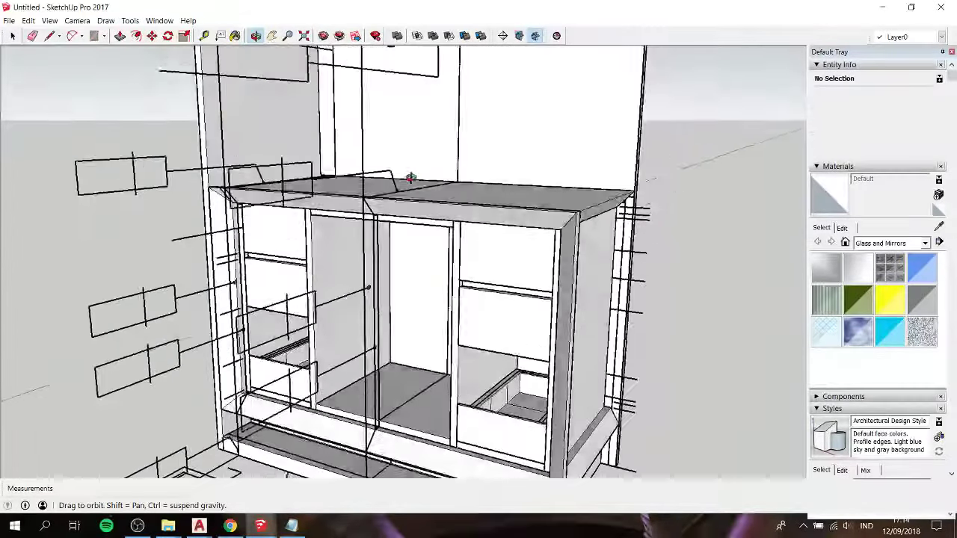
Step: Group the loose cabinet-top and plinth geometry into one group
key(space)
triple_click(534, 216)
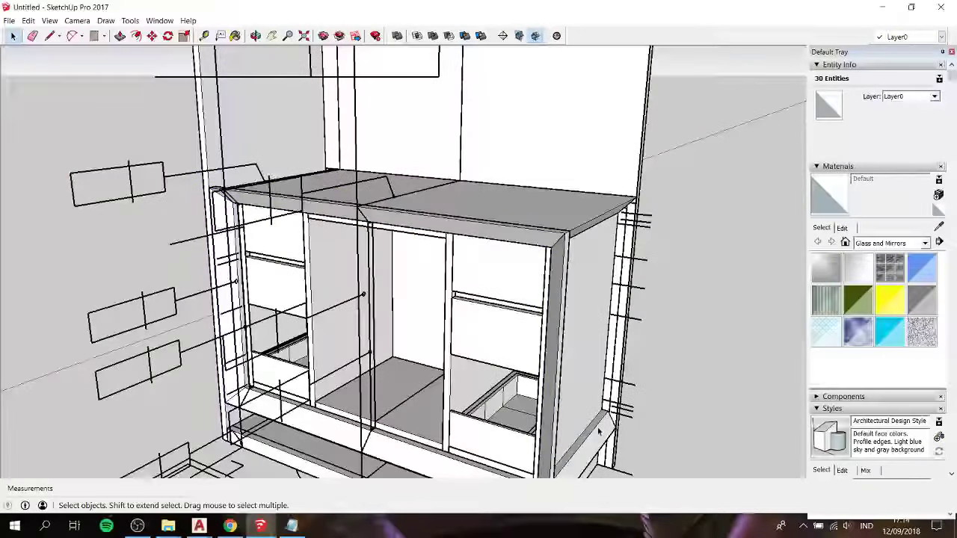
click(389, 441)
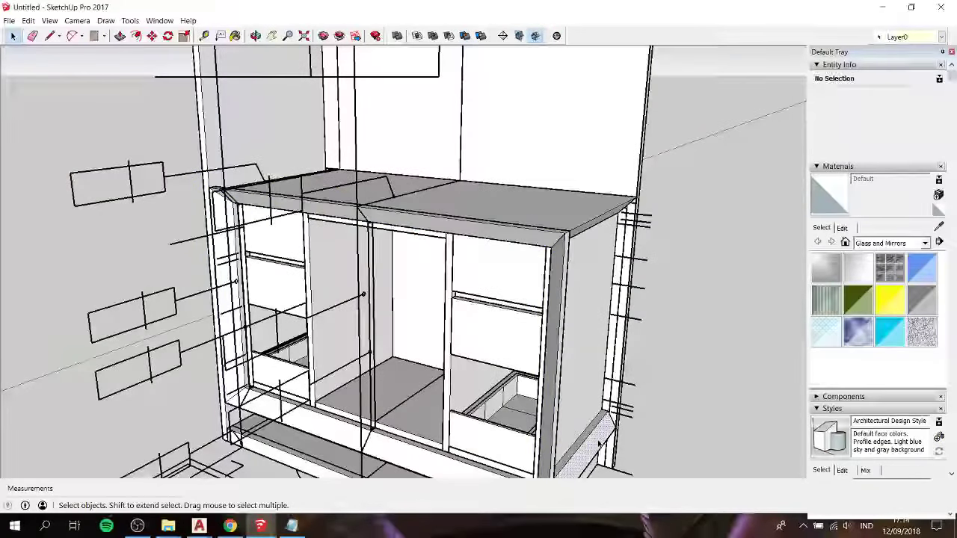
right_click(598, 444)
click(643, 373)
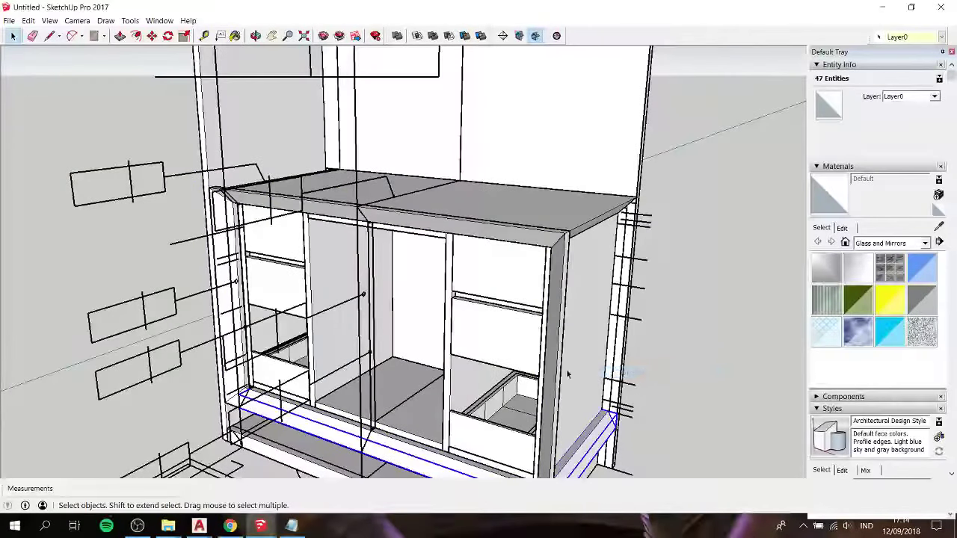
Step: Select all three cabinet groups together
shift+click(558, 213)
shift+click(557, 211)
right_click(557, 209)
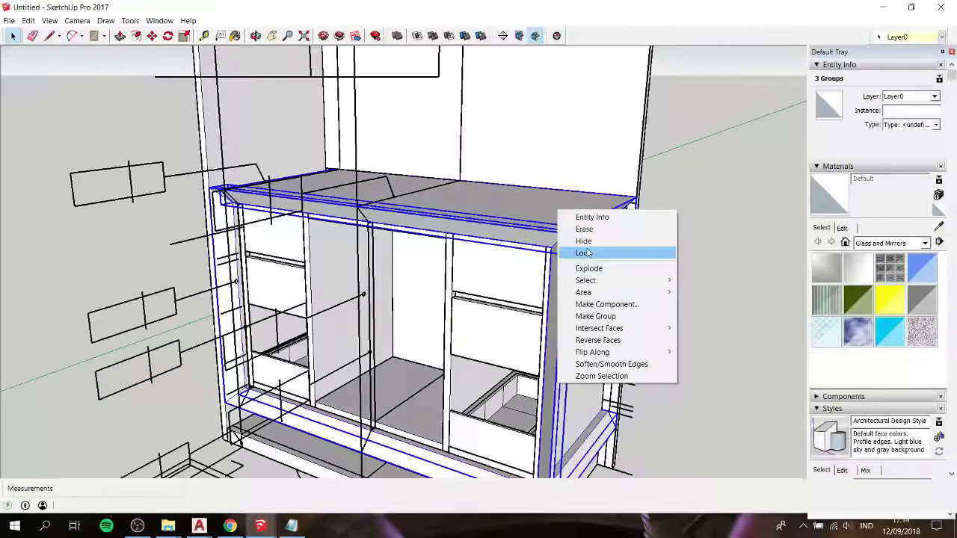
click(534, 200)
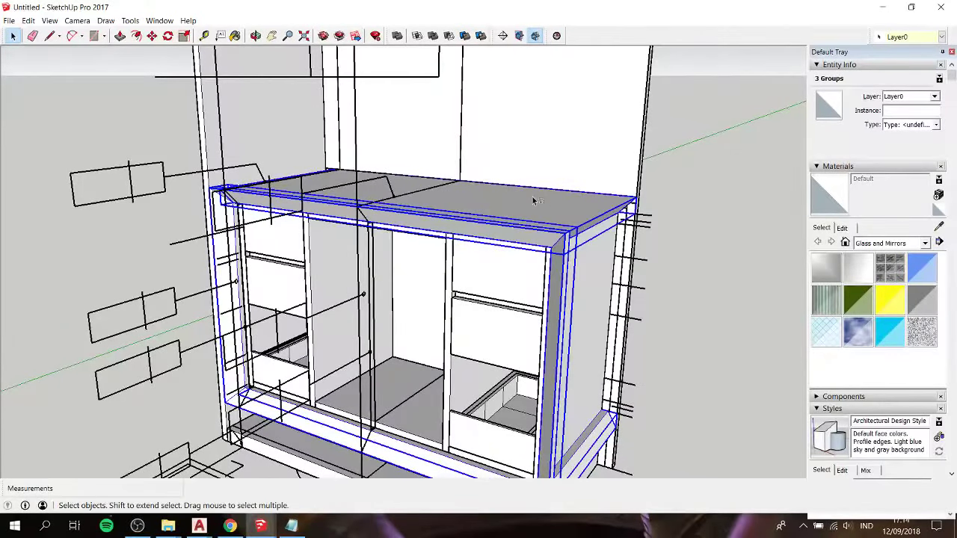
scroll(539, 209, down, 4)
middle_drag(539, 209, 606, 225)
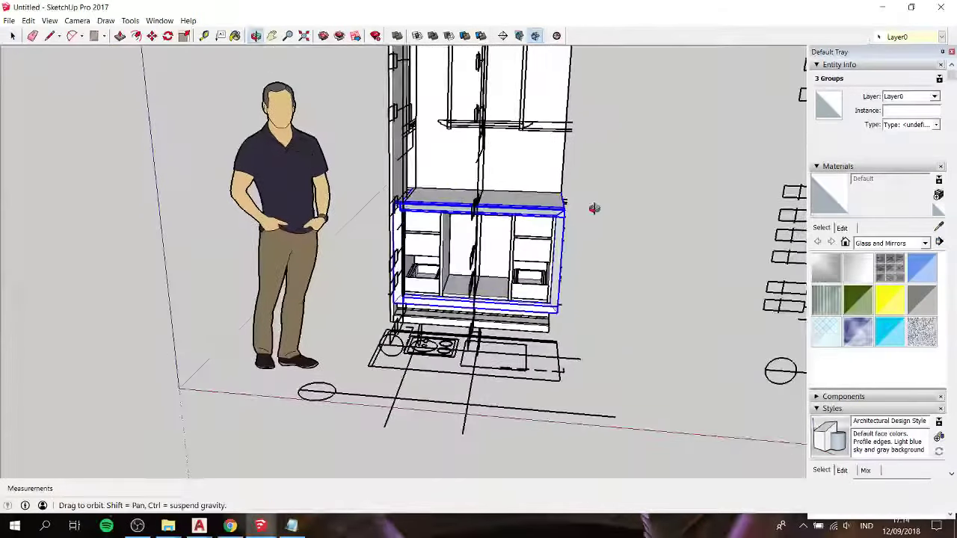
Step: Copy the three cabinet groups about 1432 mm left, placing them beside the figure
key(m)
click(714, 204)
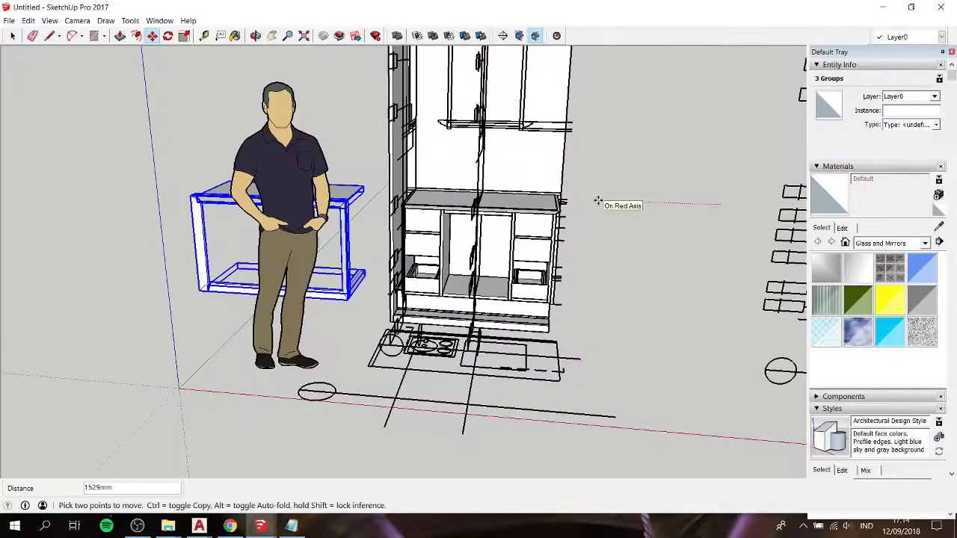
key(space)
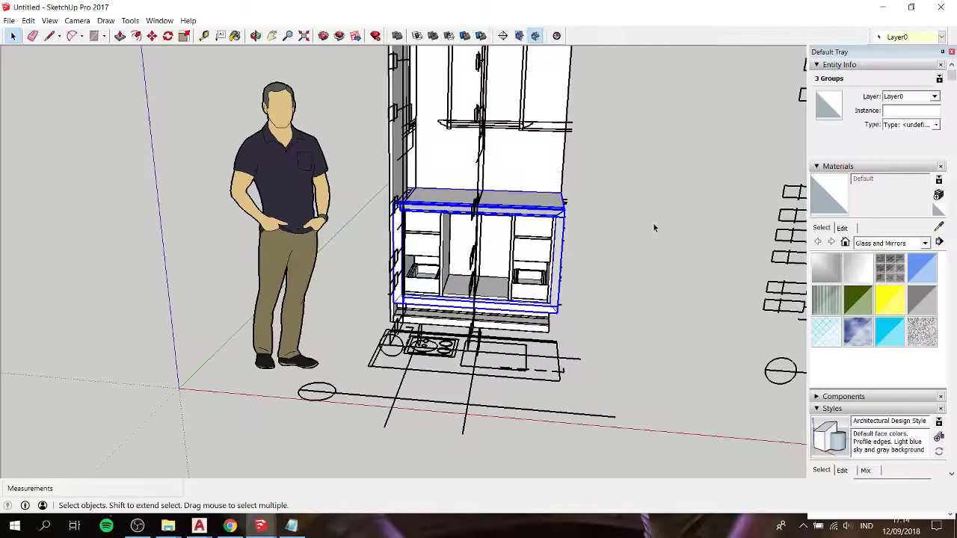
key(m)
click(707, 221)
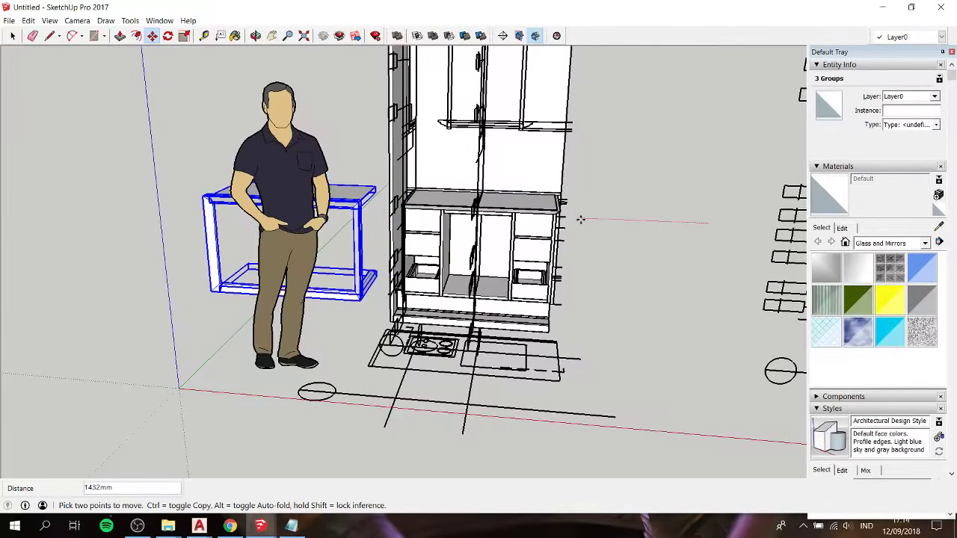
click(579, 216)
key(space)
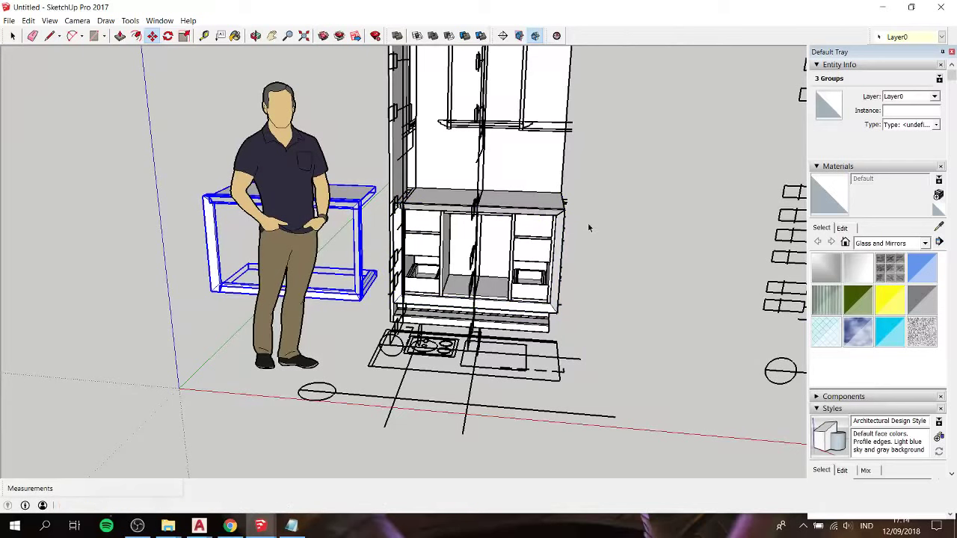
click(299, 527)
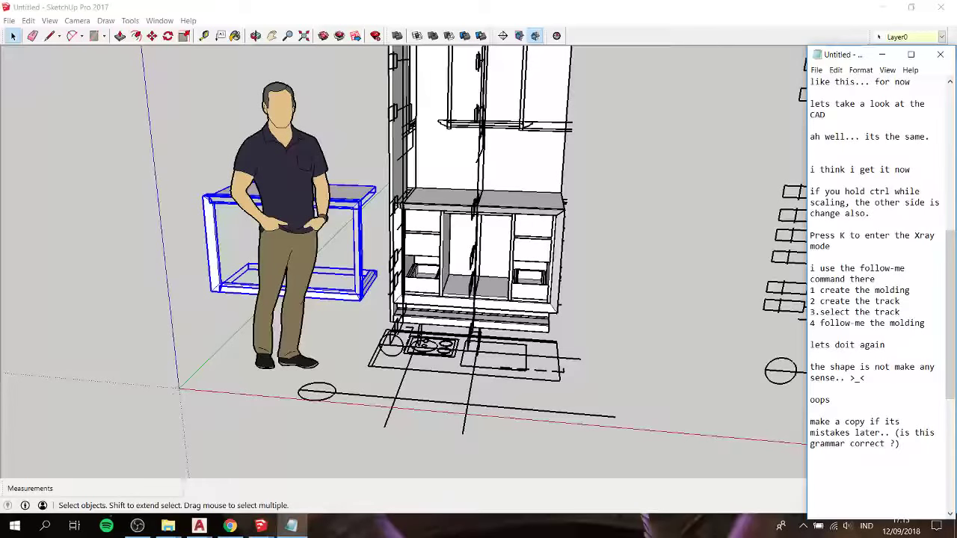
Step: Select the countertop, plinth and carcass groups and run Outer Shell, accepting the warning
click(650, 222)
middle_drag(651, 222, 537, 237)
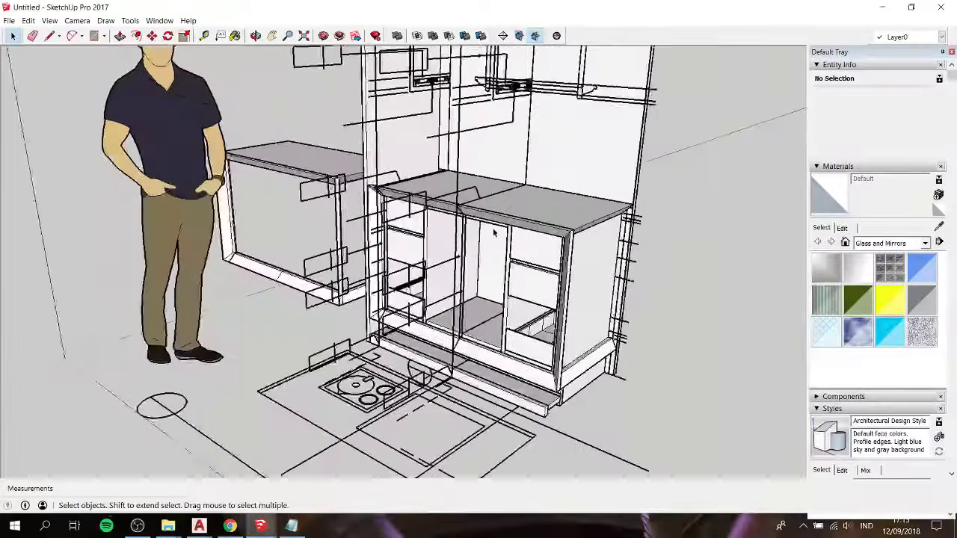
click(537, 237)
shift+click(549, 378)
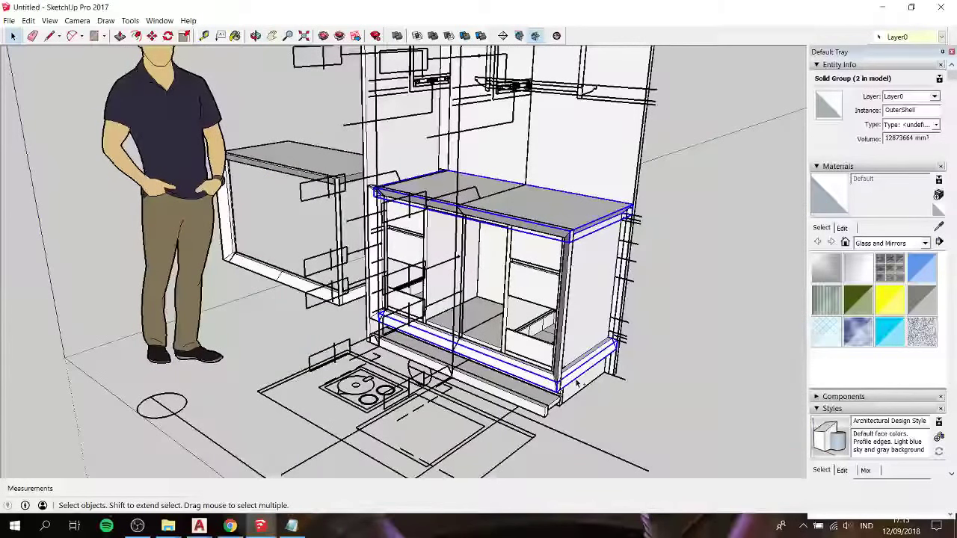
shift+click(558, 356)
right_click(558, 352)
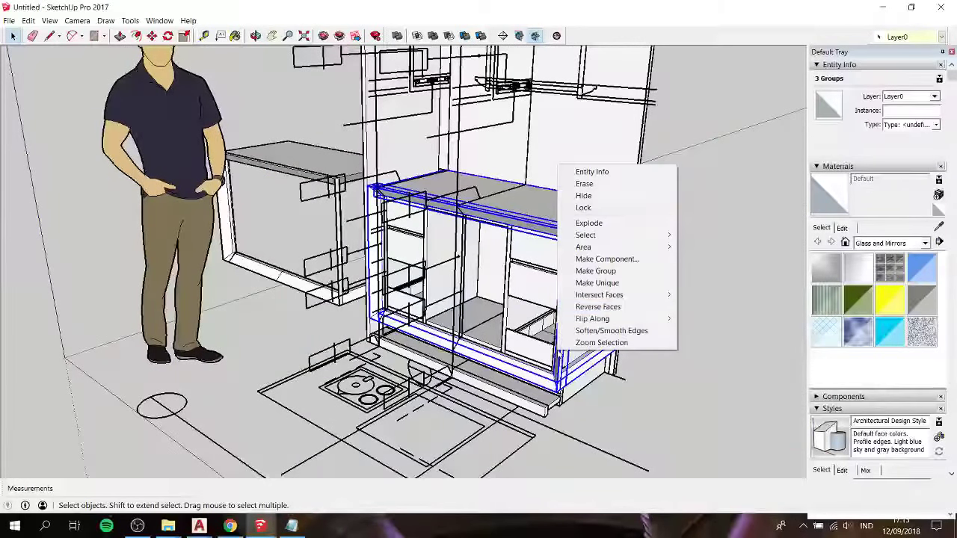
click(398, 36)
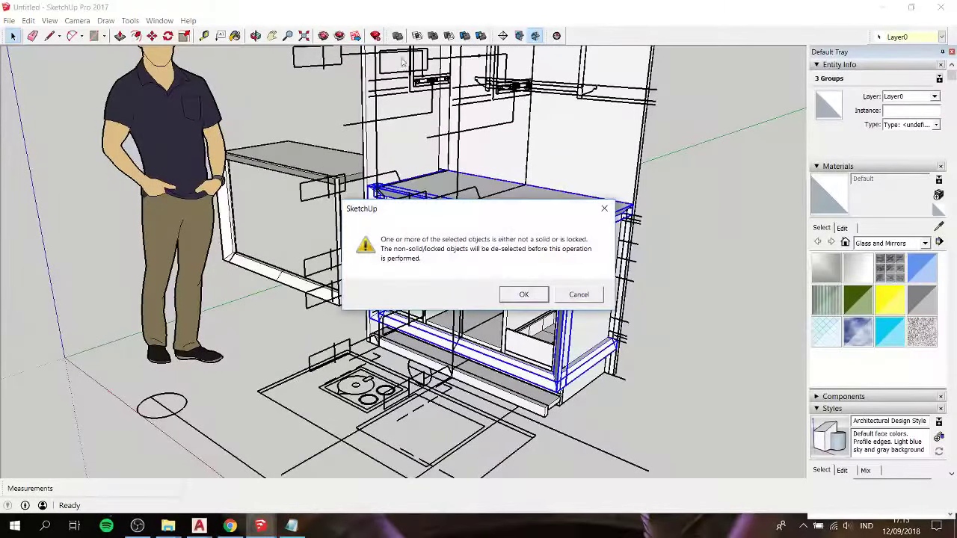
click(524, 294)
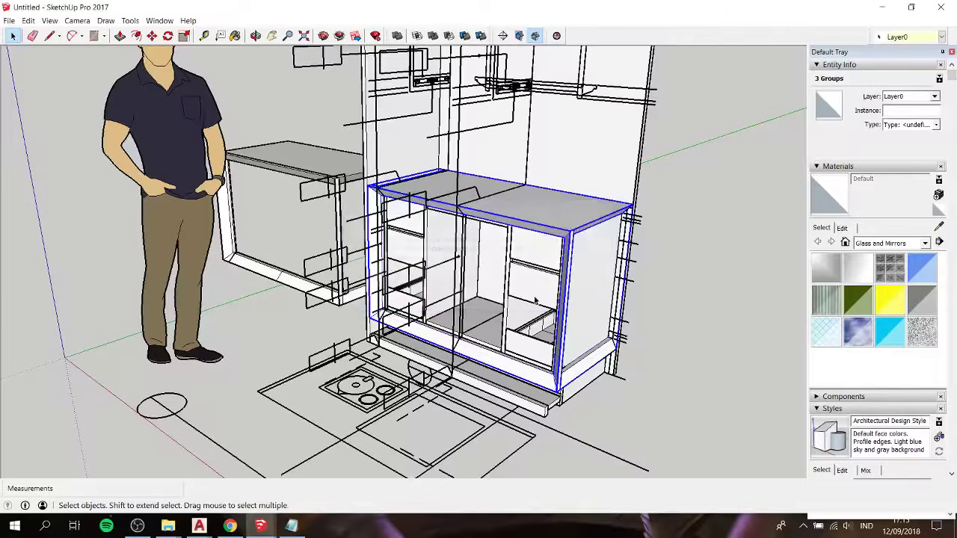
click(682, 251)
mouse_move(682, 252)
middle_down()
mouse_move(567, 169)
mouse_move(355, 184)
mouse_move(603, 202)
mouse_move(528, 91)
mouse_move(554, 184)
mouse_move(337, 196)
mouse_move(283, 212)
mouse_move(726, 289)
mouse_move(640, 251)
middle_up()
Step: Zoom and orbit around the cabinet and stove, checking the merged cabinet top solid
scroll(378, 182, up, 5)
scroll(602, 203, down, 1)
scroll(528, 90, down, 4)
scroll(640, 252, up, 2)
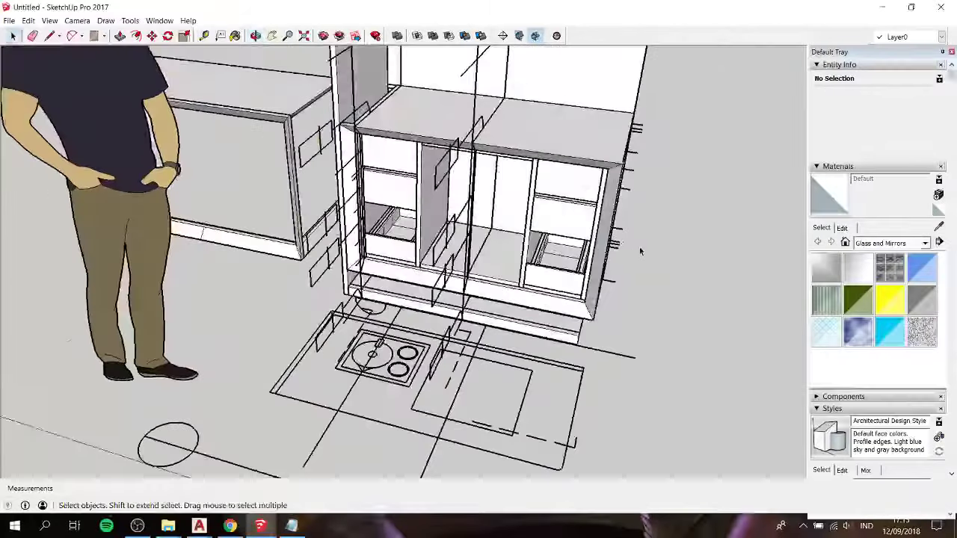
scroll(640, 251, down, 2)
middle_drag(431, 131, 438, 130)
scroll(438, 130, up, 3)
scroll(438, 128, up, 2)
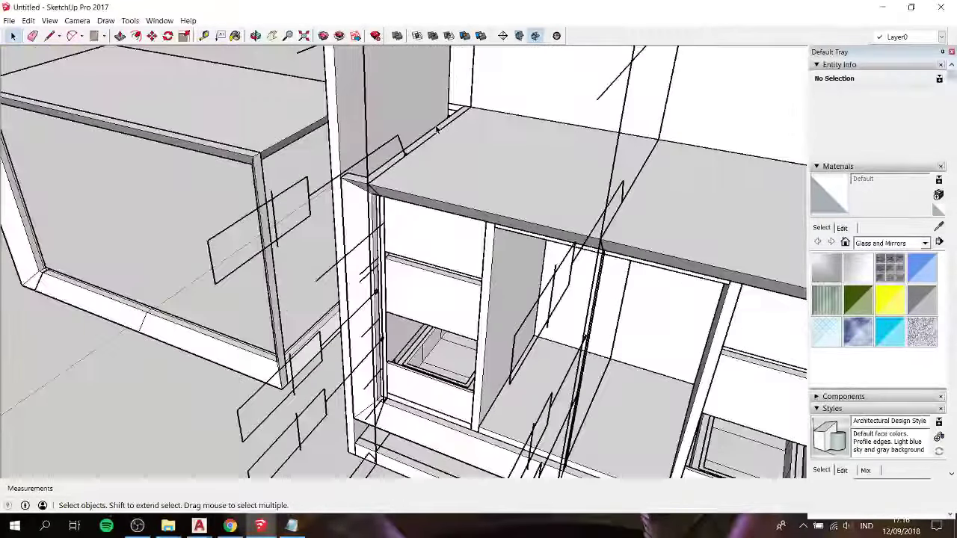
scroll(442, 150, up, 2)
click(440, 170)
scroll(441, 170, down, 3)
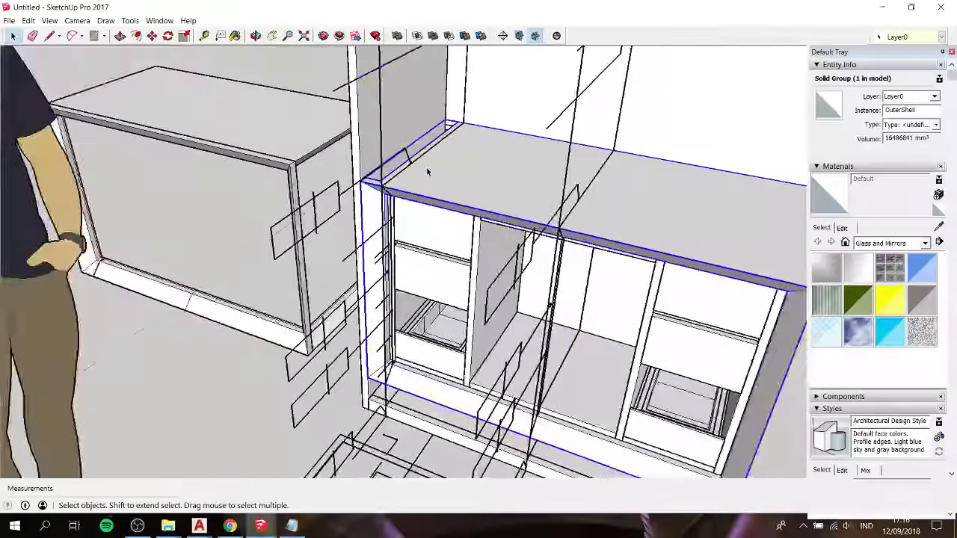
mouse_move(427, 167)
middle_down()
mouse_move(512, 143)
mouse_move(566, 142)
mouse_move(538, 193)
middle_up()
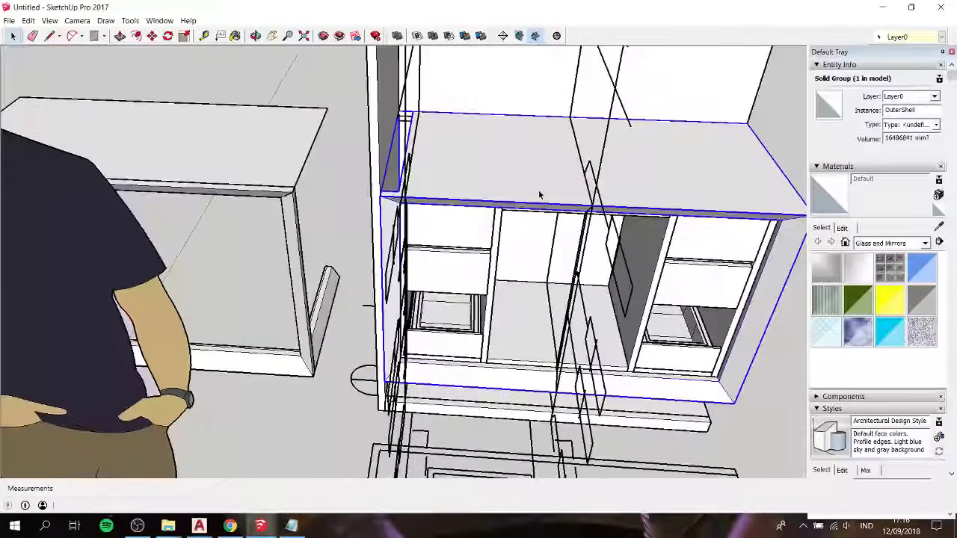
click(509, 182)
Step: Scale the countertop panel solid leftward along the red axis to span both cabinets
click(465, 168)
scroll(431, 160, up, 2)
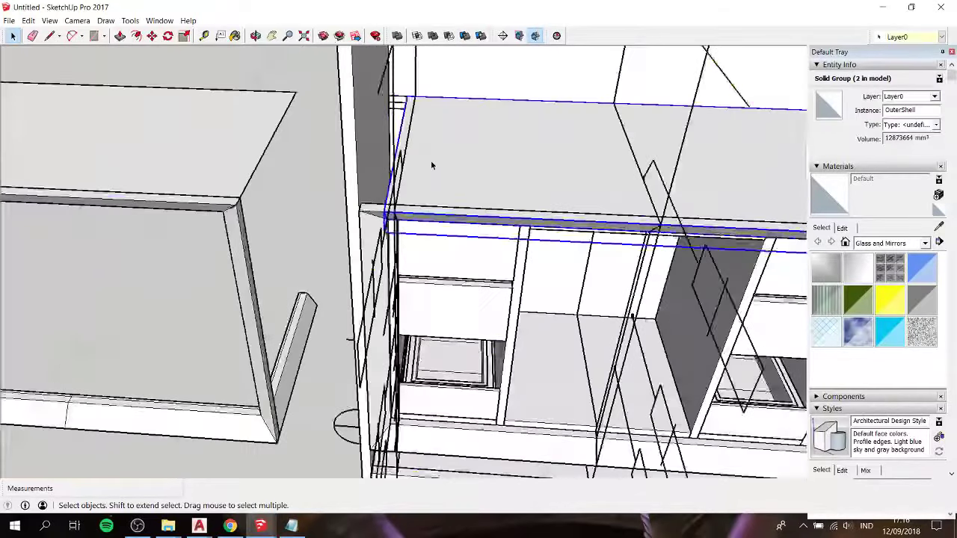
middle_drag(431, 161, 391, 155)
key(s)
drag(395, 155, 374, 153)
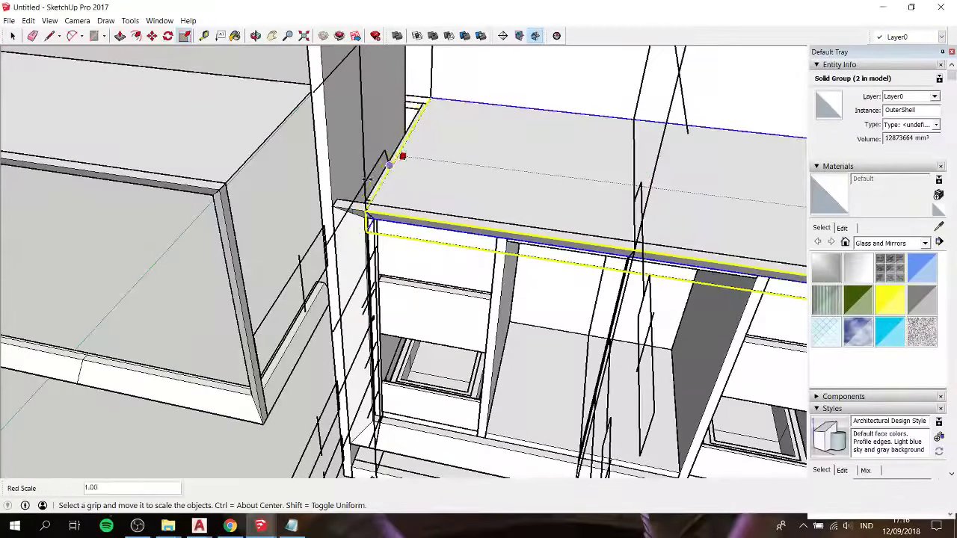
click(332, 206)
Step: Add the second cabinet solid to the selection alongside the countertop
scroll(419, 187, down, 5)
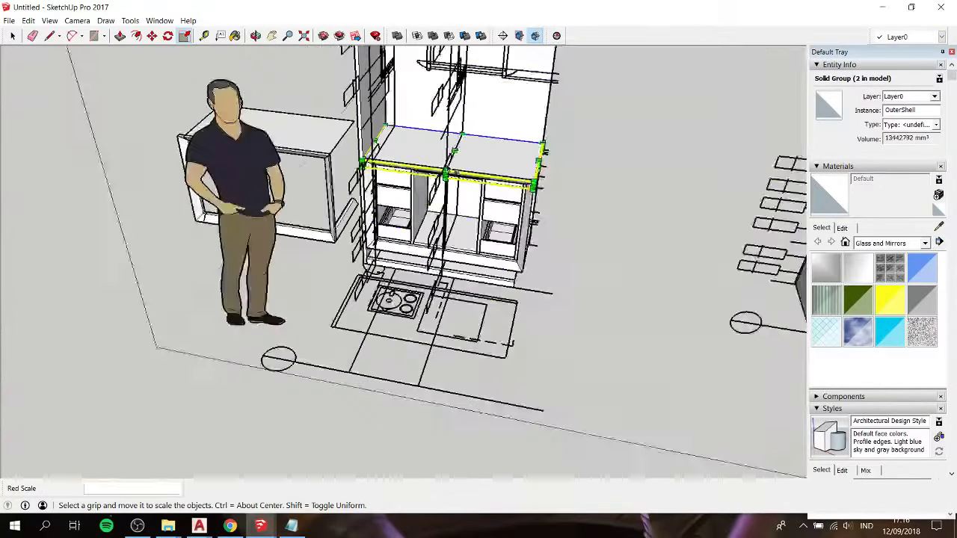
mouse_move(419, 187)
middle_down()
mouse_move(486, 202)
mouse_move(541, 298)
middle_up()
key(space)
shift+click(527, 214)
scroll(527, 214, up, 2)
Step: Run Outer Shell on the selected cabinet solids and dismiss the warning
right_click(541, 298)
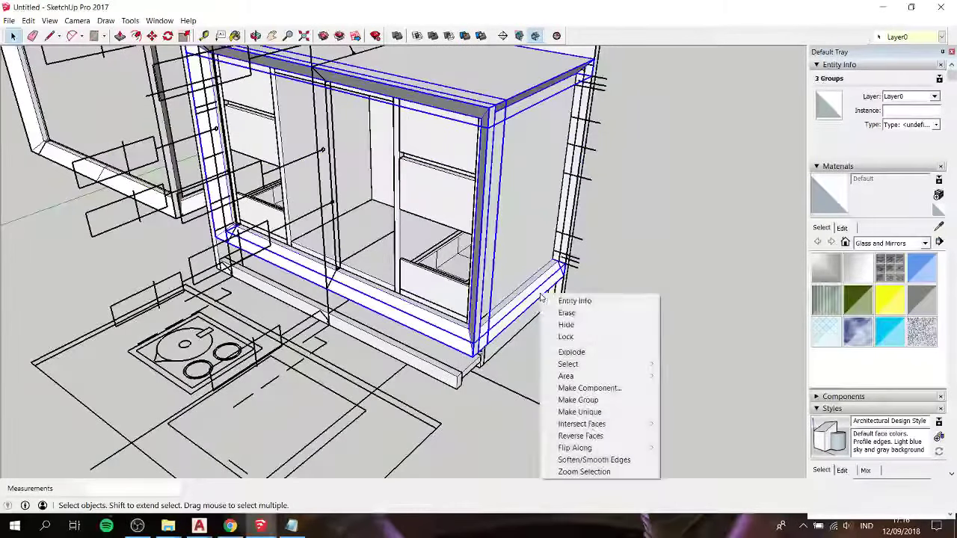
click(397, 35)
click(523, 294)
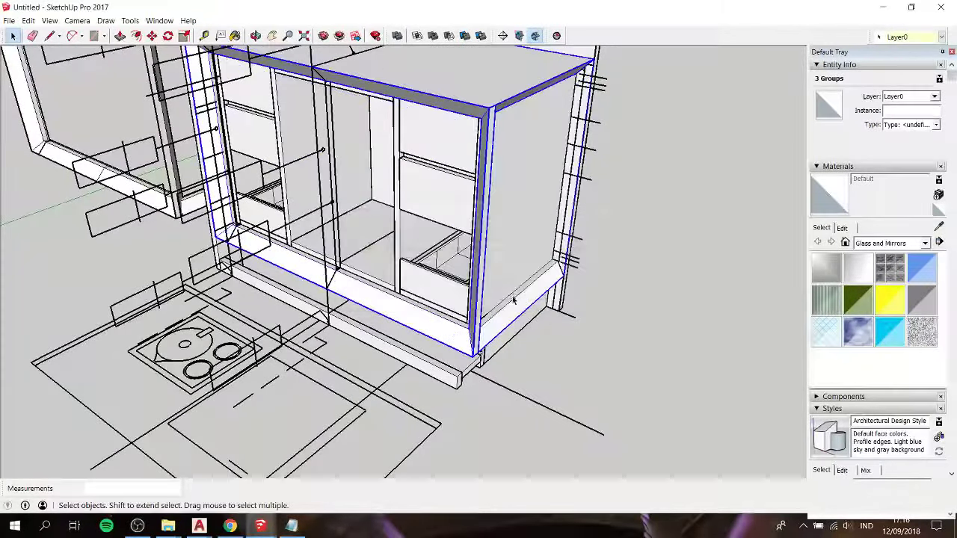
scroll(624, 193, down, 3)
click(624, 192)
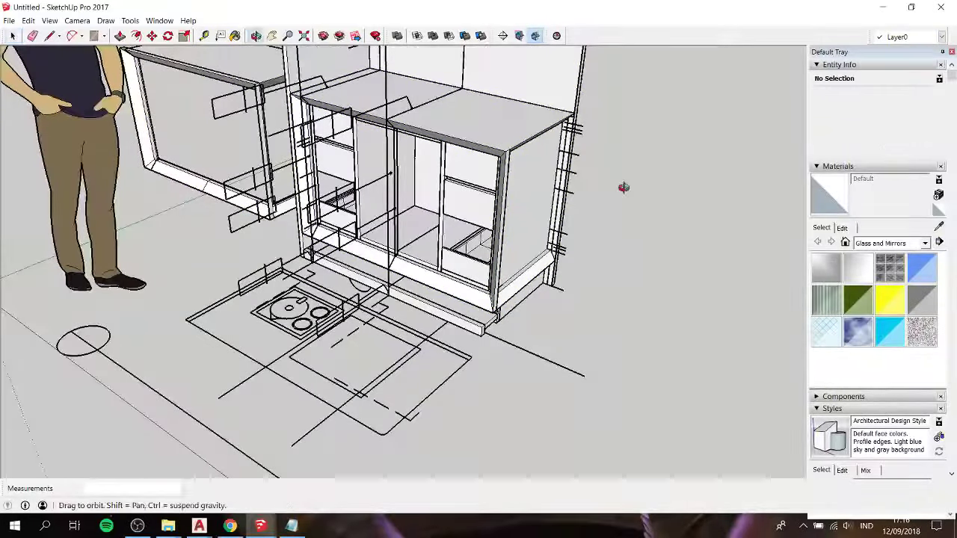
Step: Orbit and pan over to face the cabinet on the other wall
mouse_move(624, 191)
middle_down()
mouse_move(436, 202)
mouse_move(434, 265)
mouse_move(680, 265)
mouse_move(794, 227)
mouse_move(628, 193)
mouse_move(740, 92)
mouse_move(489, 132)
mouse_move(613, 167)
middle_up()
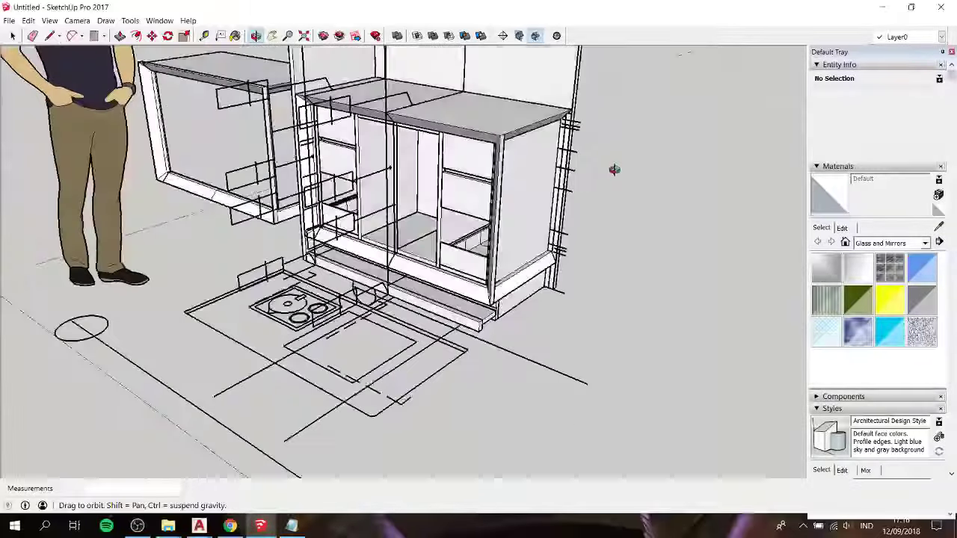
middle_drag(440, 125, 549, 117)
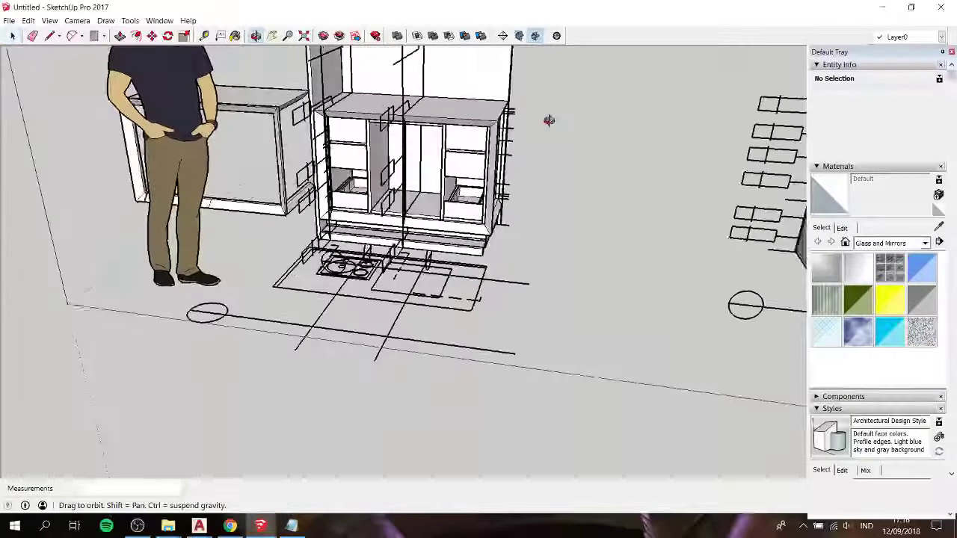
scroll(449, 150, up, 3)
scroll(329, 131, up, 3)
scroll(329, 132, down, 5)
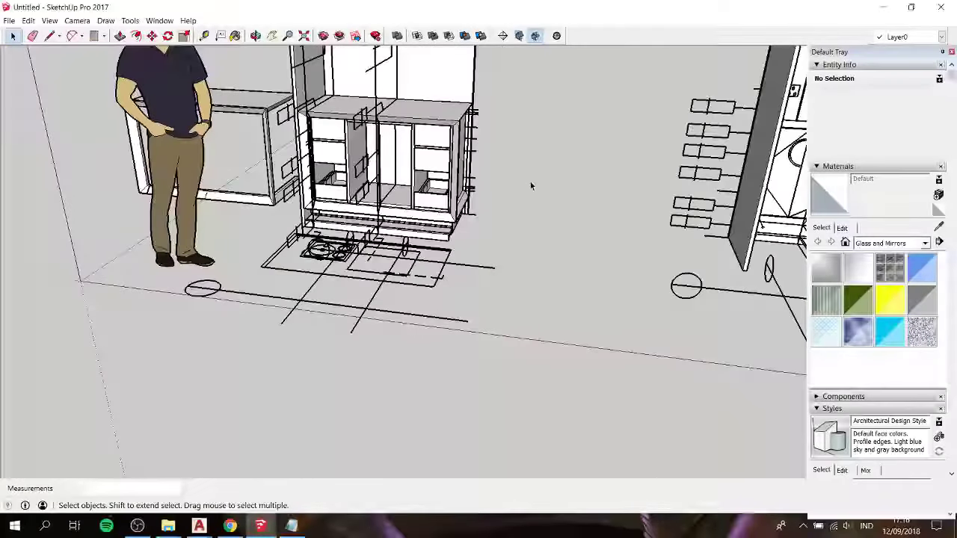
shift+middle_drag(551, 179, 479, 225)
scroll(442, 177, up, 5)
scroll(442, 177, up, 3)
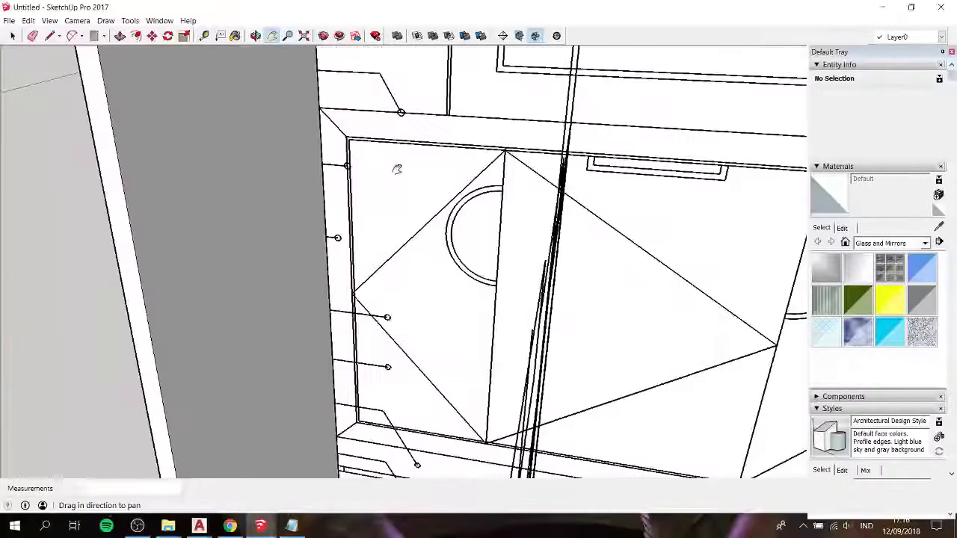
mouse_move(442, 177)
middle_down()
mouse_move(432, 132)
mouse_move(445, 135)
middle_up()
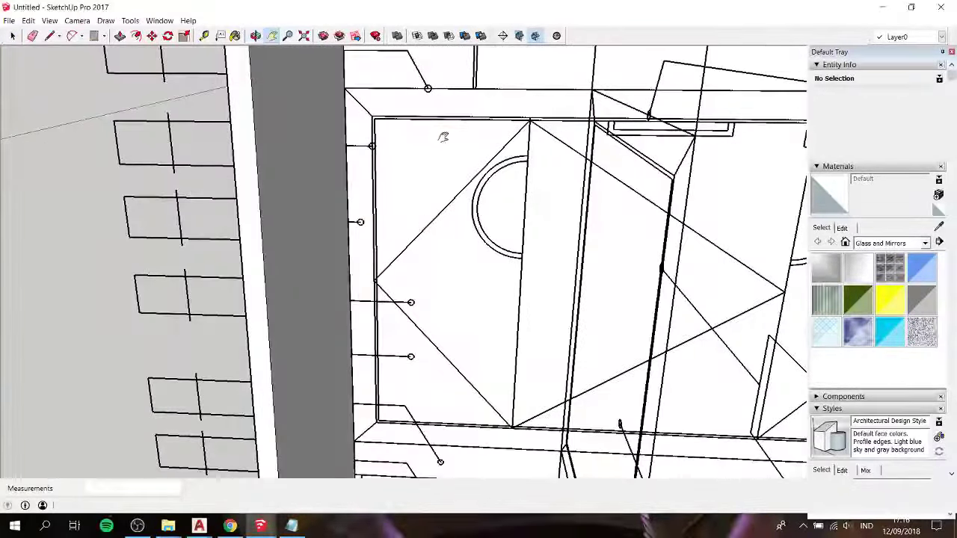
scroll(441, 134, down, 3)
scroll(434, 137, down, 2)
scroll(431, 139, up, 1)
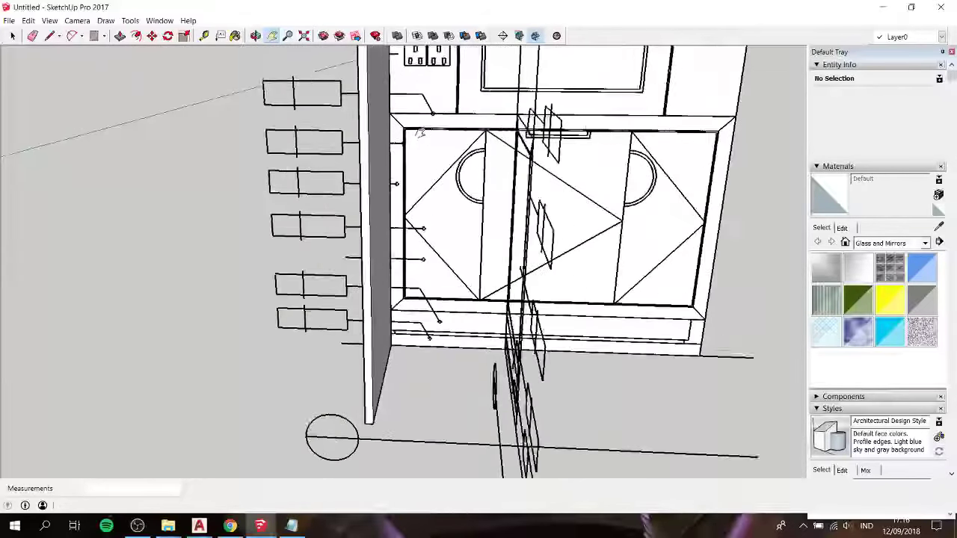
scroll(421, 131, up, 2)
scroll(392, 132, up, 2)
scroll(388, 132, down, 1)
scroll(388, 133, down, 3)
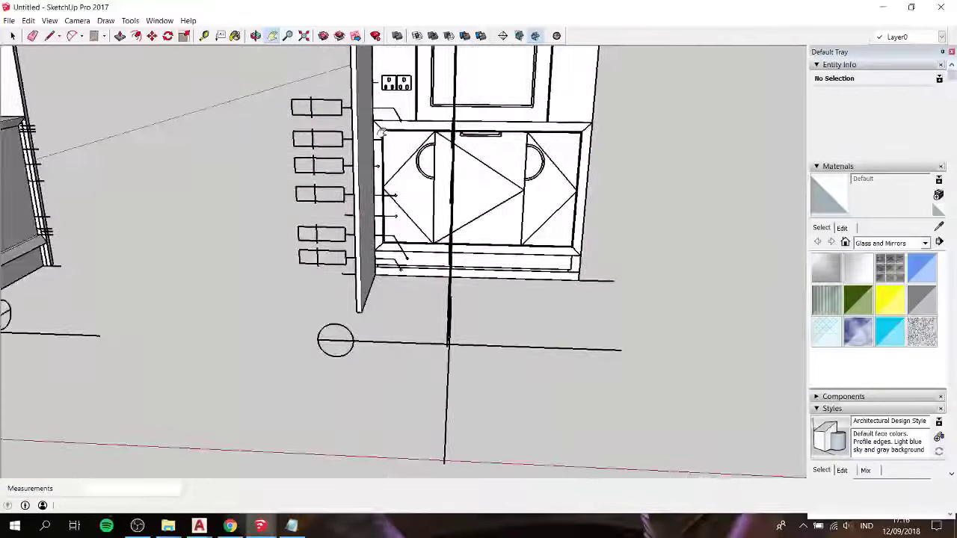
scroll(388, 132, down, 2)
Step: Select the OuterShell cabinet solid and pick it up by a base corner with Move (M)
key(space)
click(127, 139)
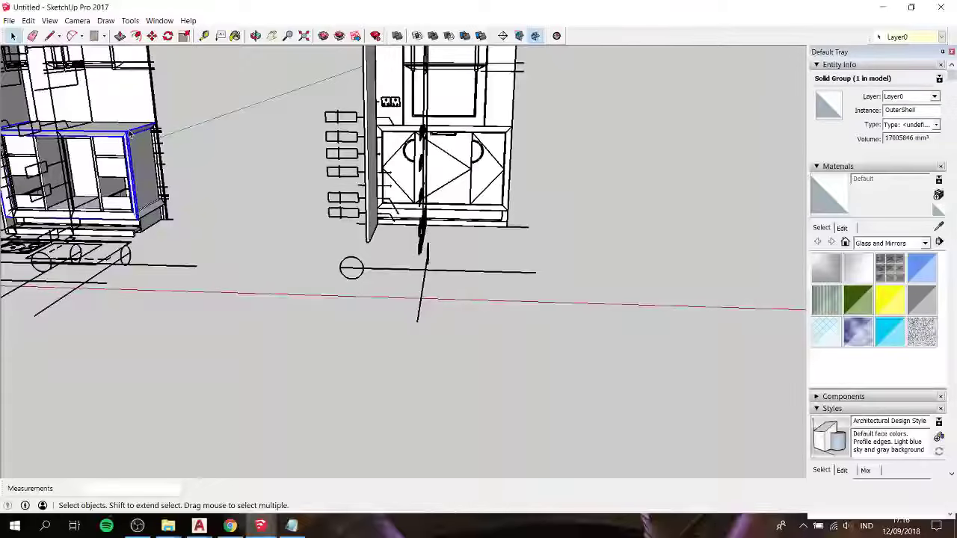
key(m)
scroll(120, 133, up, 2)
mouse_move(115, 132)
middle_down()
mouse_move(214, 56)
mouse_move(182, 79)
middle_up()
click(188, 90)
scroll(188, 90, down, 3)
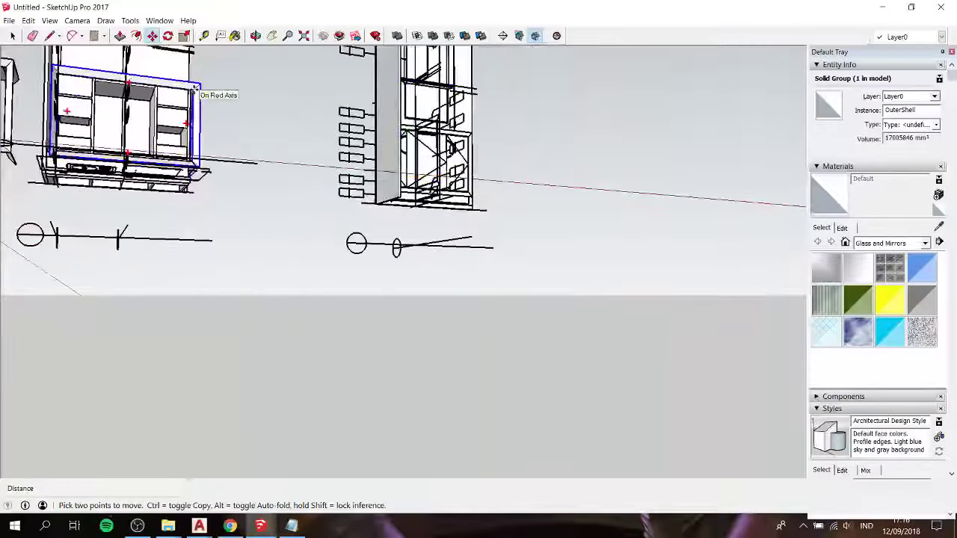
middle_drag(224, 112, 320, 160)
Step: Drop the solid at the top-left corner of the cabinet front on the opposite wall
scroll(604, 76, up, 3)
scroll(605, 76, up, 2)
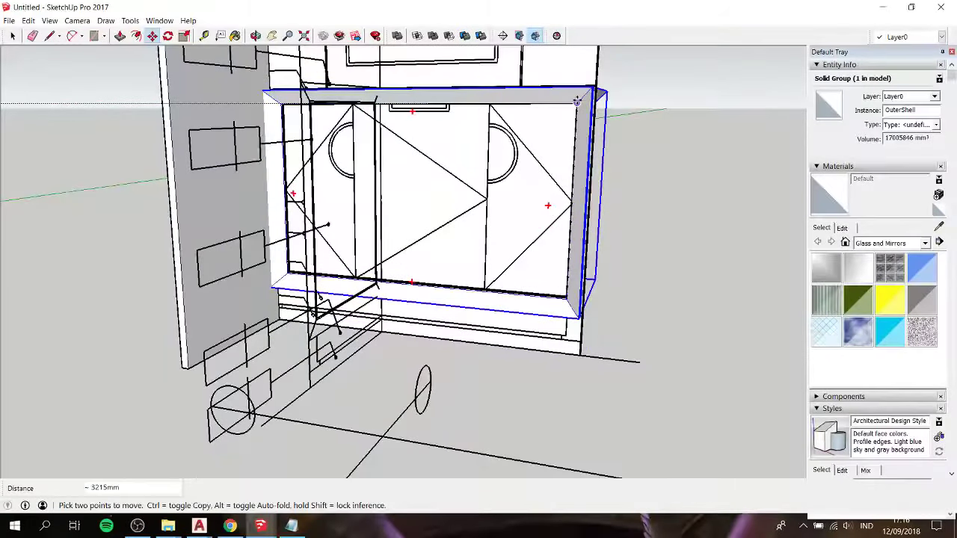
middle_drag(520, 101, 297, 90)
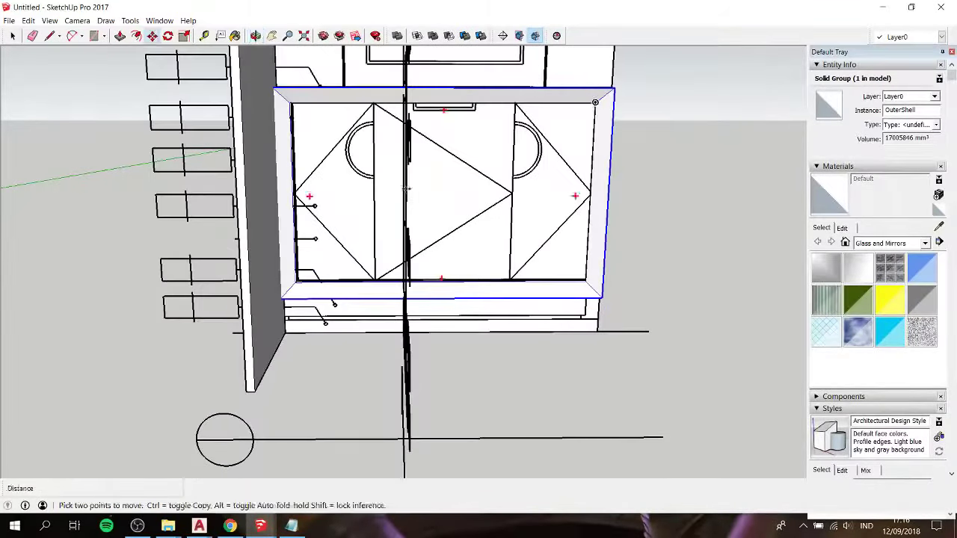
scroll(297, 90, up, 2)
scroll(297, 91, up, 3)
scroll(306, 115, up, 2)
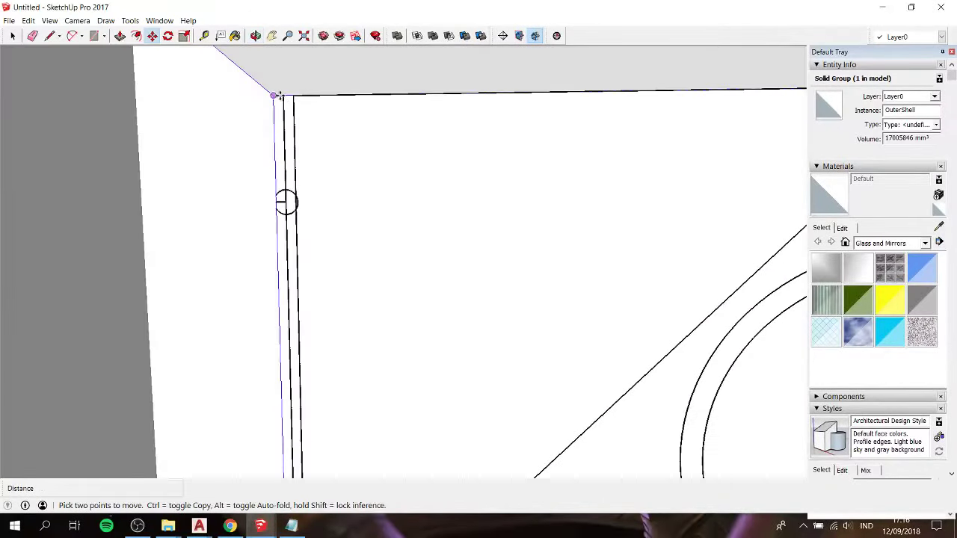
click(281, 95)
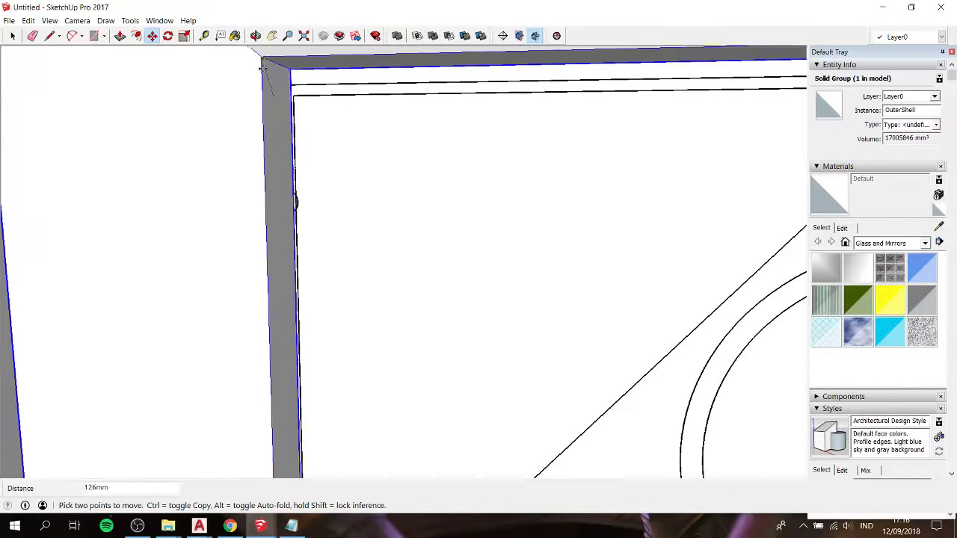
scroll(288, 90, down, 2)
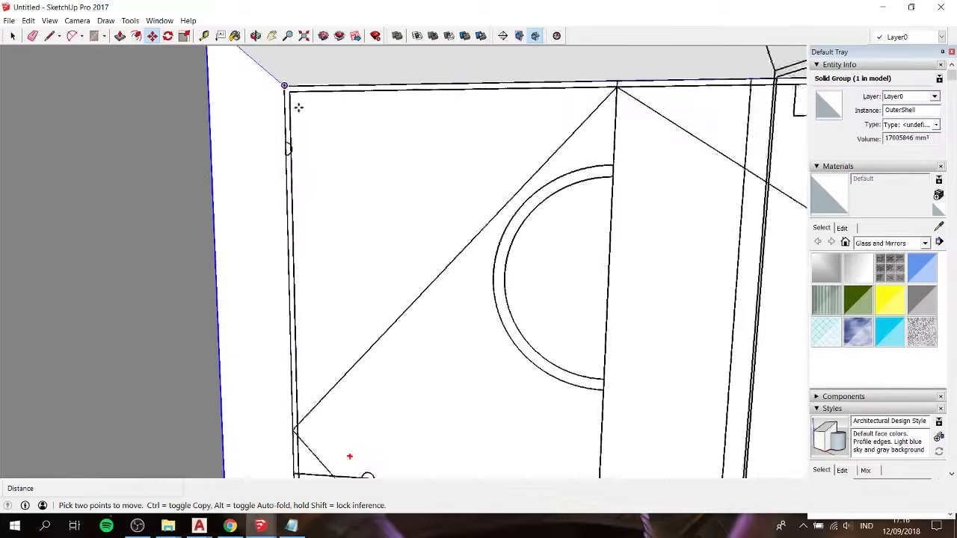
scroll(331, 309, down, 2)
scroll(332, 314, down, 2)
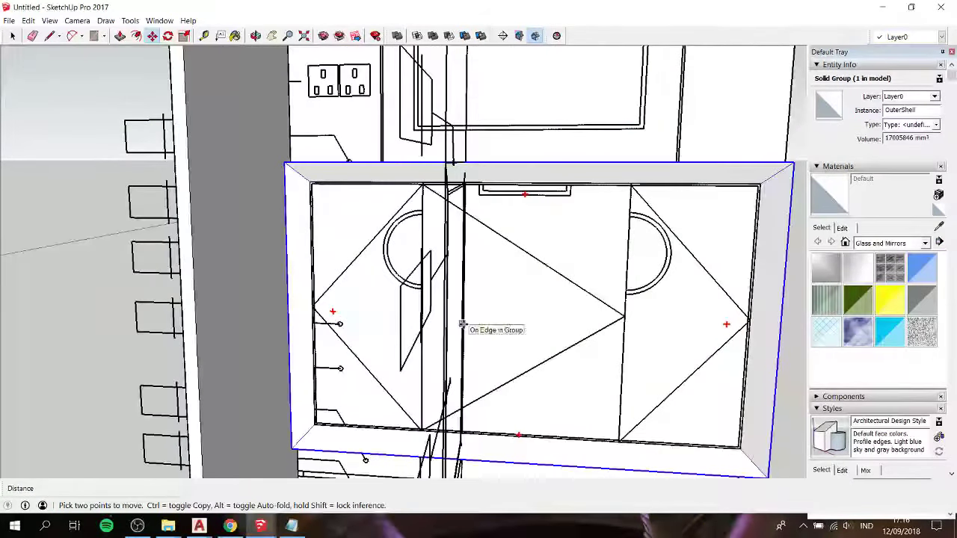
key(space)
scroll(310, 187, up, 3)
scroll(326, 176, up, 2)
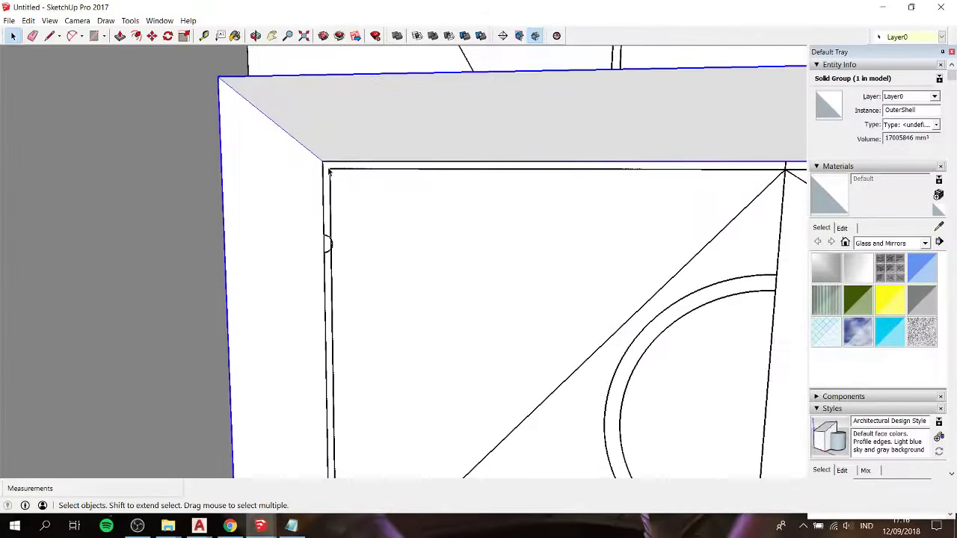
Step: Draw a rectangular face across the moved cabinet's front opening
key(r)
scroll(327, 159, down, 1)
scroll(326, 159, down, 1)
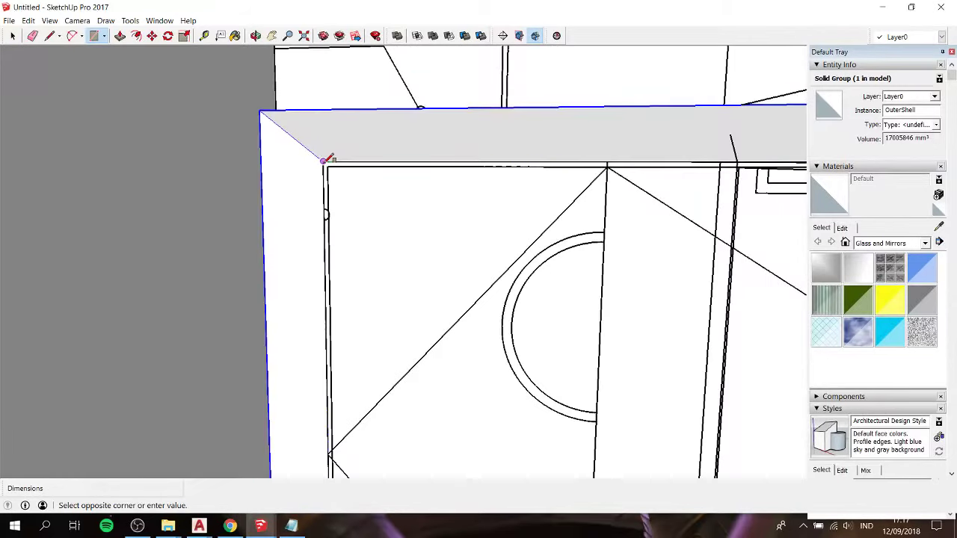
scroll(327, 159, down, 1)
scroll(327, 159, down, 1)
scroll(744, 424, up, 1)
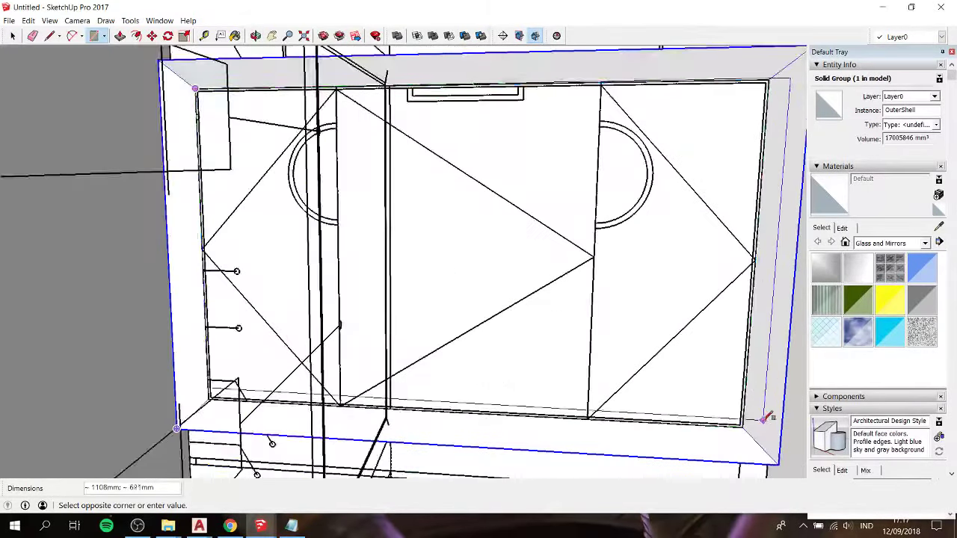
click(746, 423)
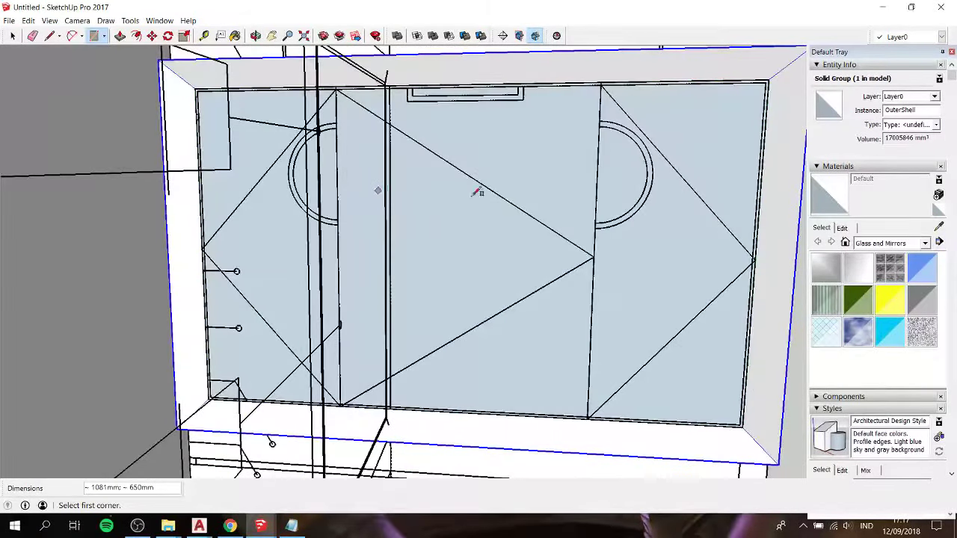
scroll(756, 214, up, 2)
scroll(758, 171, up, 2)
Step: Offset the rectangle's outline 5 mm inward
key(f)
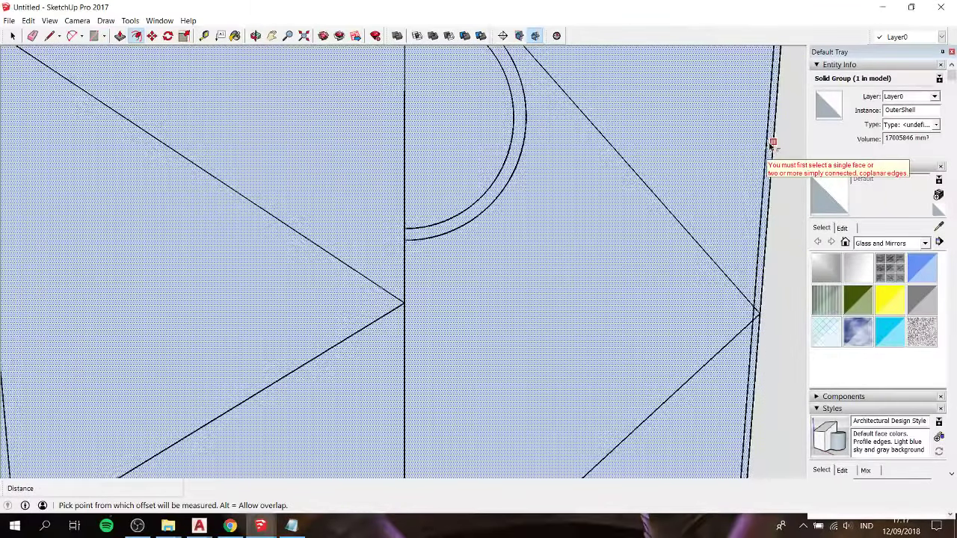
click(768, 142)
click(770, 140)
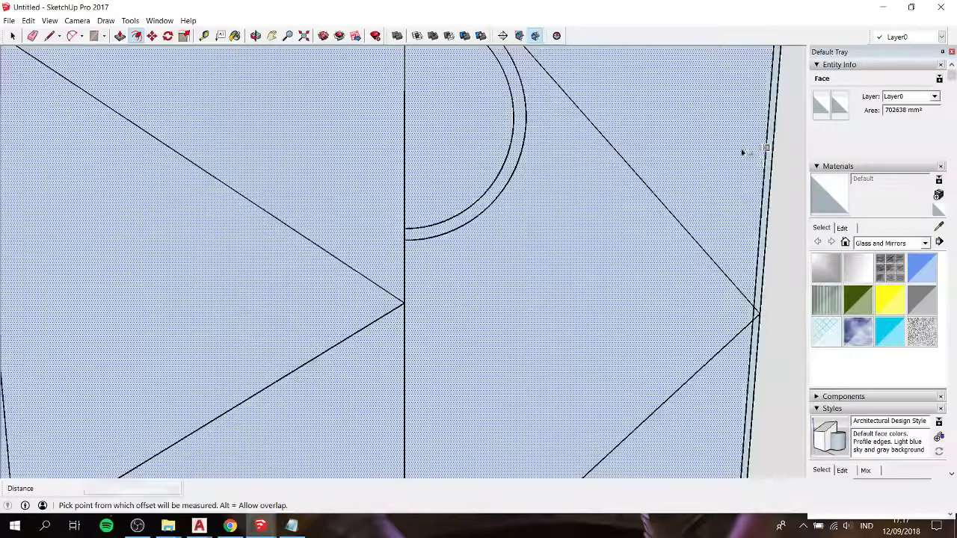
key(space)
scroll(733, 153, down, 3)
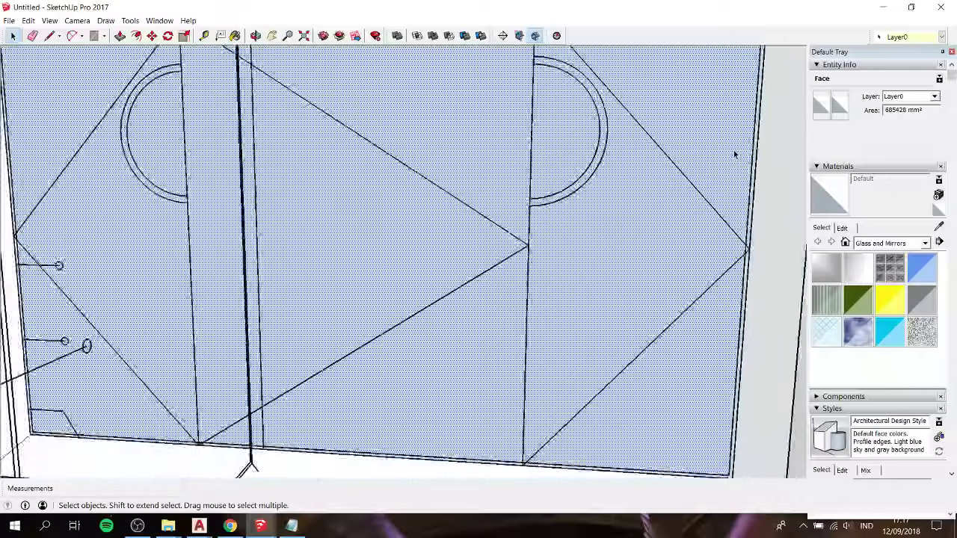
scroll(732, 153, down, 2)
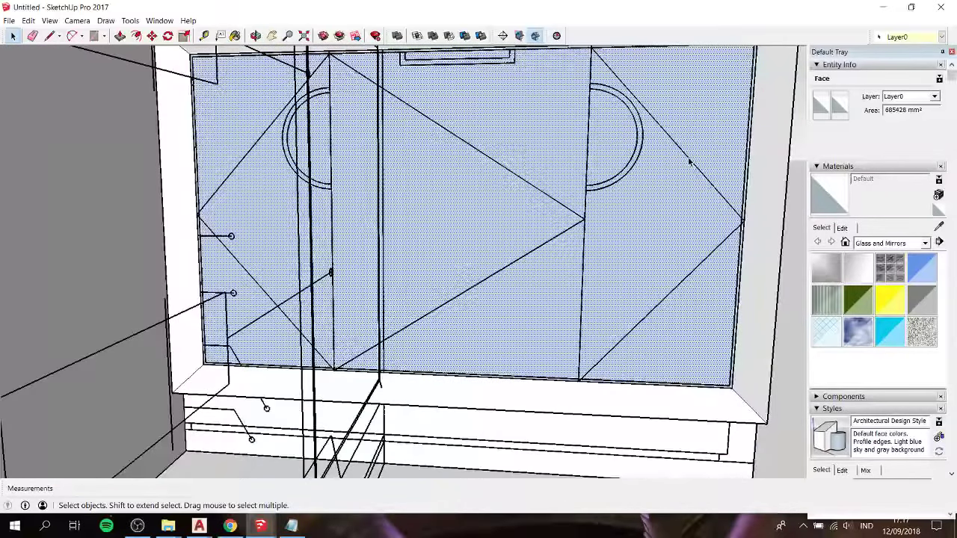
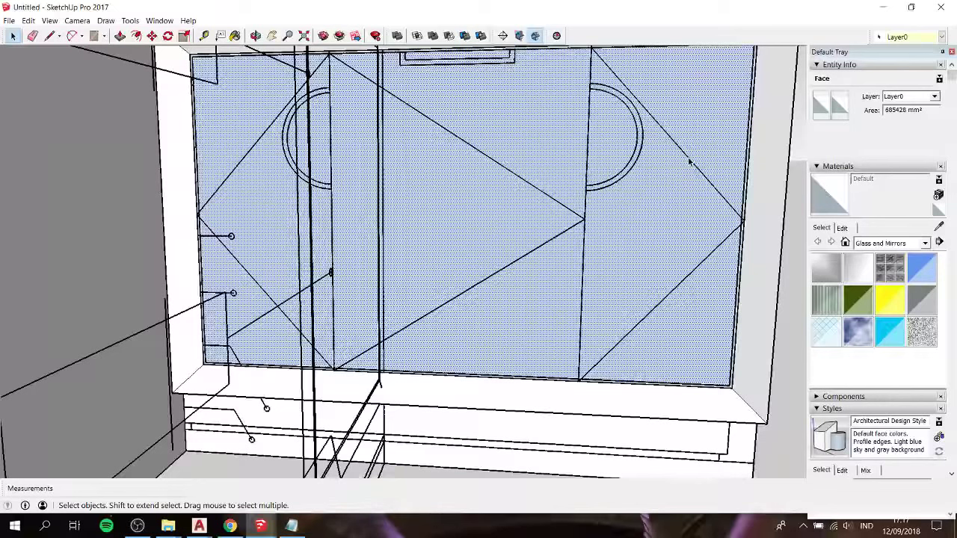
Step: Select the nine entities of the thin inner frame strip around the sink opening and group them
key(h)
mouse_move(679, 156)
mouse_down()
mouse_move(498, 265)
mouse_move(465, 252)
mouse_up()
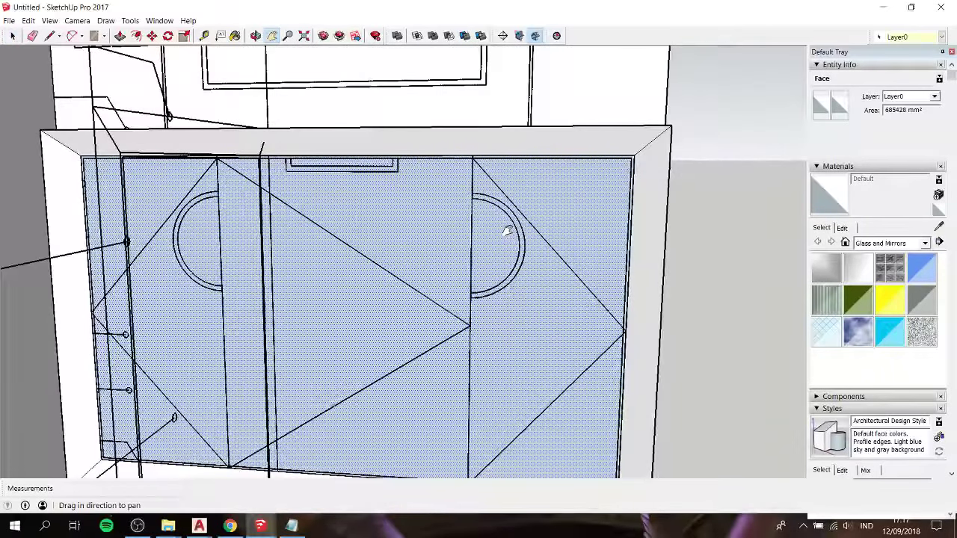
scroll(558, 178, up, 2)
key(space)
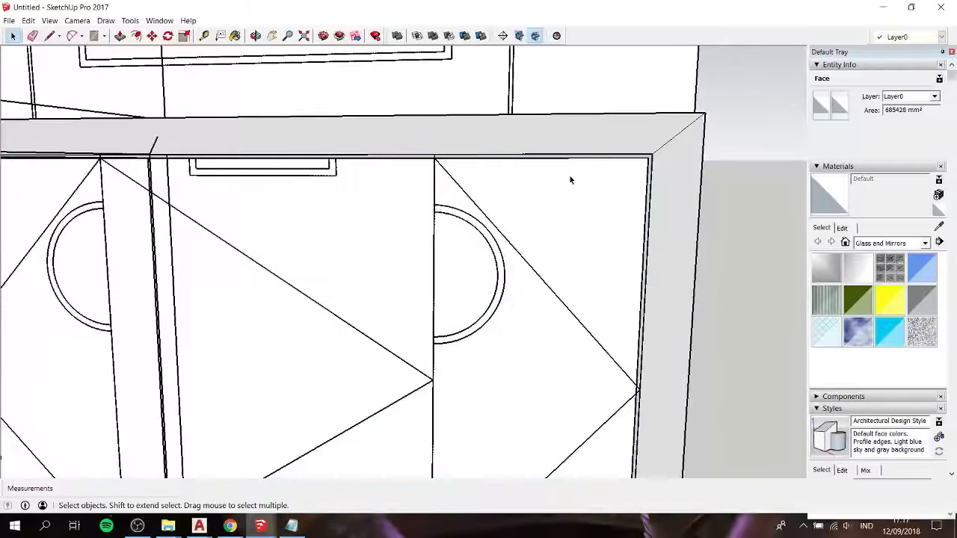
scroll(587, 166, up, 2)
click(607, 158)
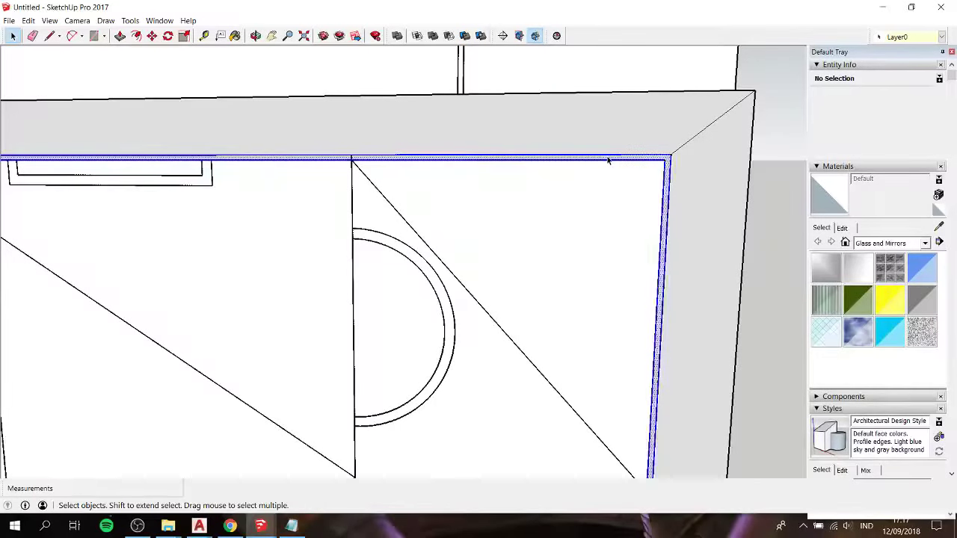
right_click(607, 159)
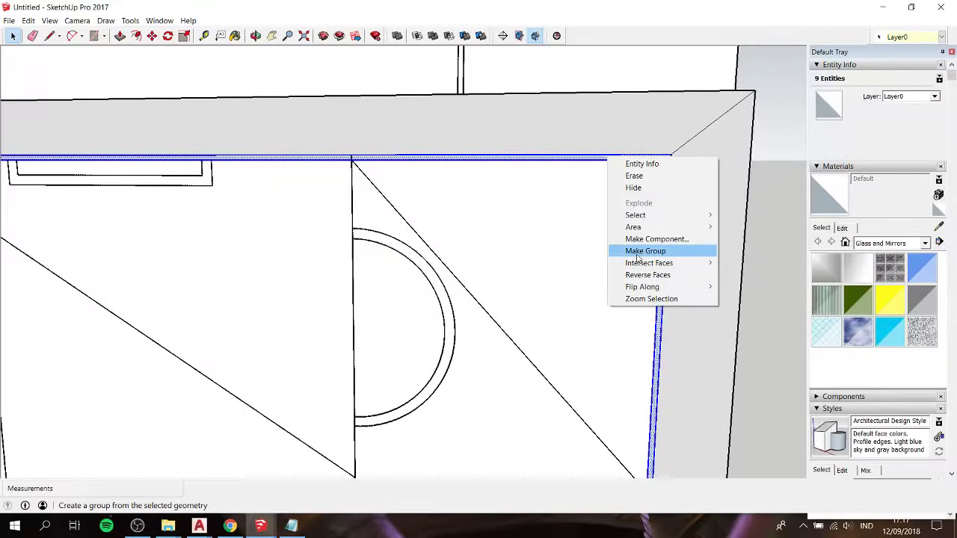
key(Escape)
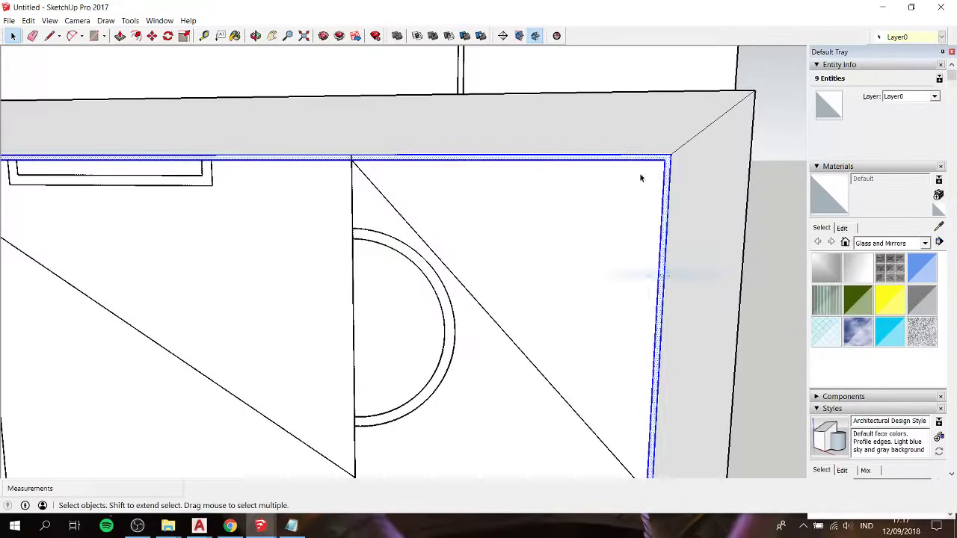
right_click(641, 159)
click(669, 254)
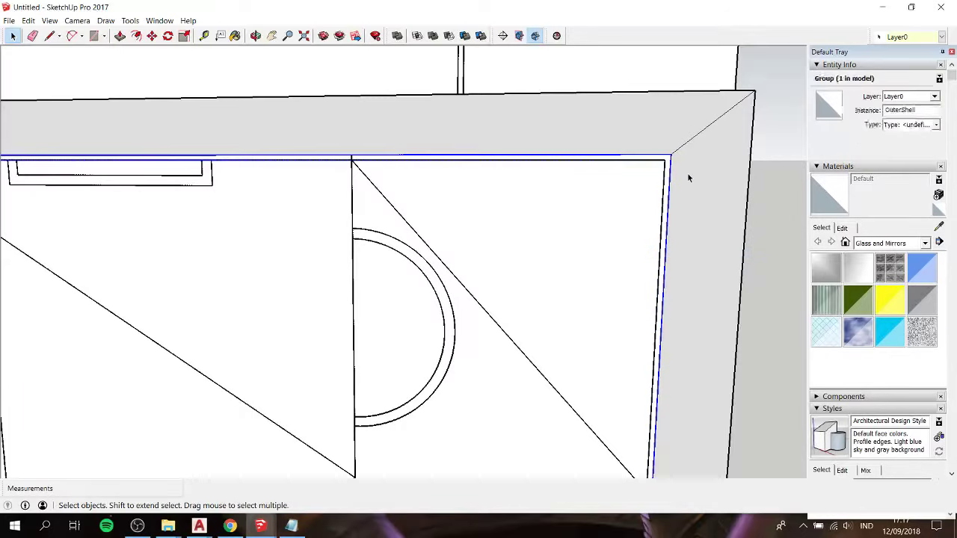
Step: Start moving the frame group from its corner, then cancel that first move
key(m)
scroll(675, 151, down, 3)
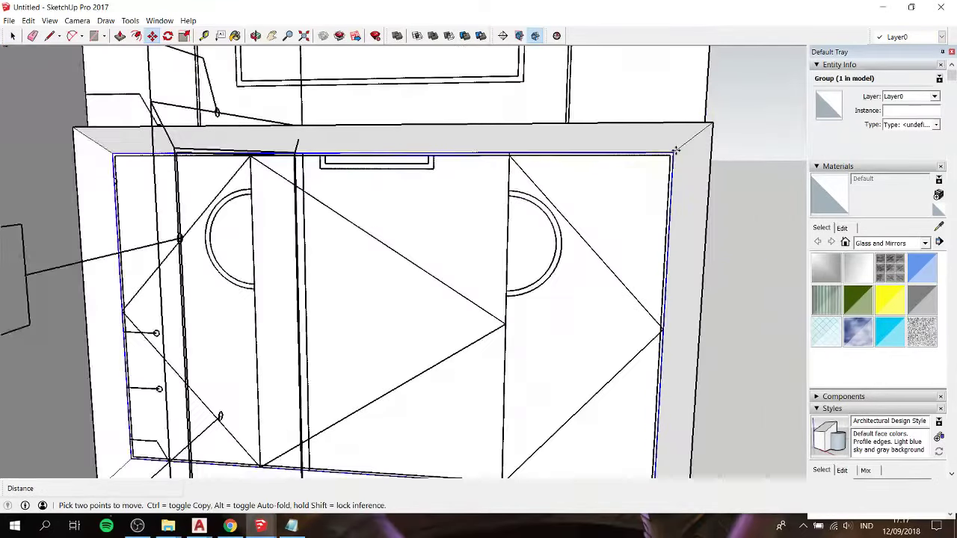
scroll(676, 150, down, 3)
click(675, 150)
scroll(199, 163, up, 3)
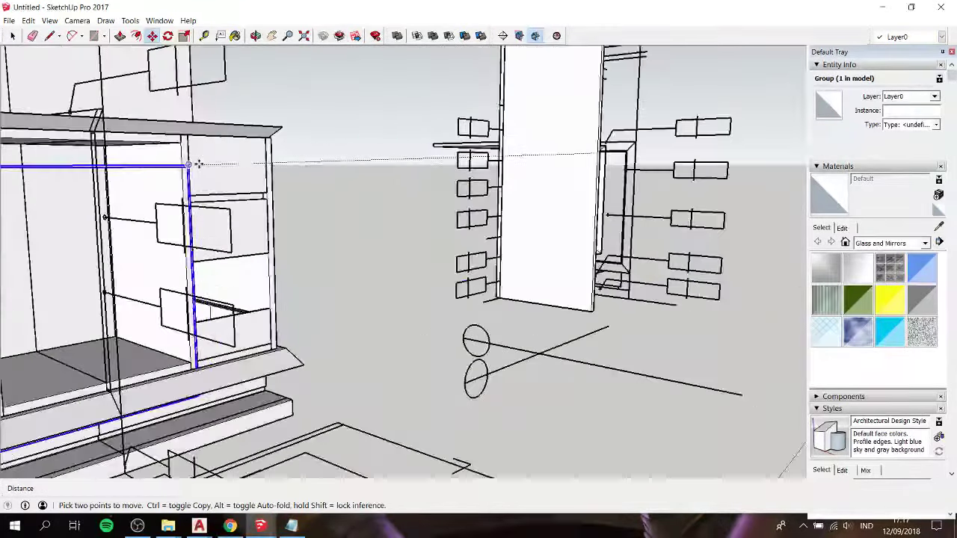
scroll(224, 163, up, 2)
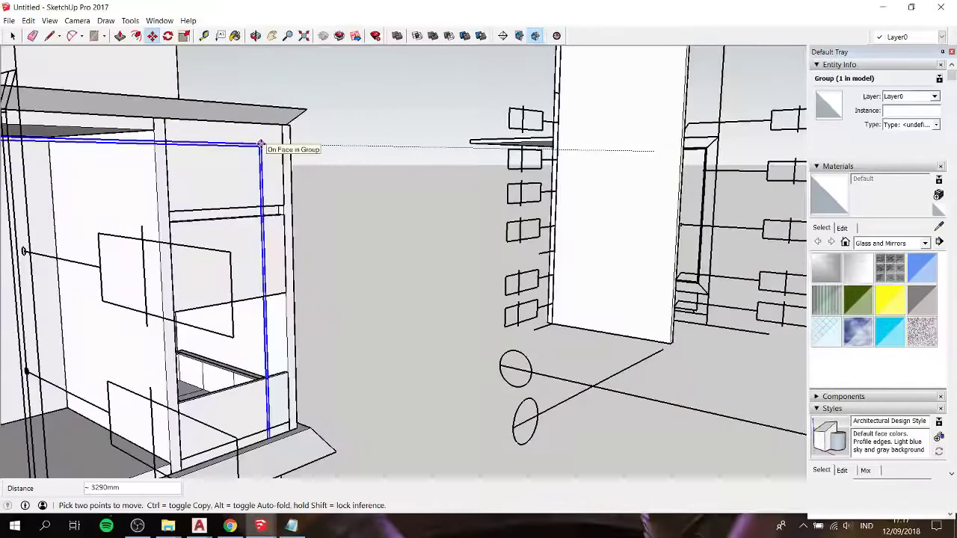
scroll(261, 143, down, 2)
scroll(261, 142, down, 2)
scroll(261, 143, down, 1)
middle_drag(264, 142, 352, 163)
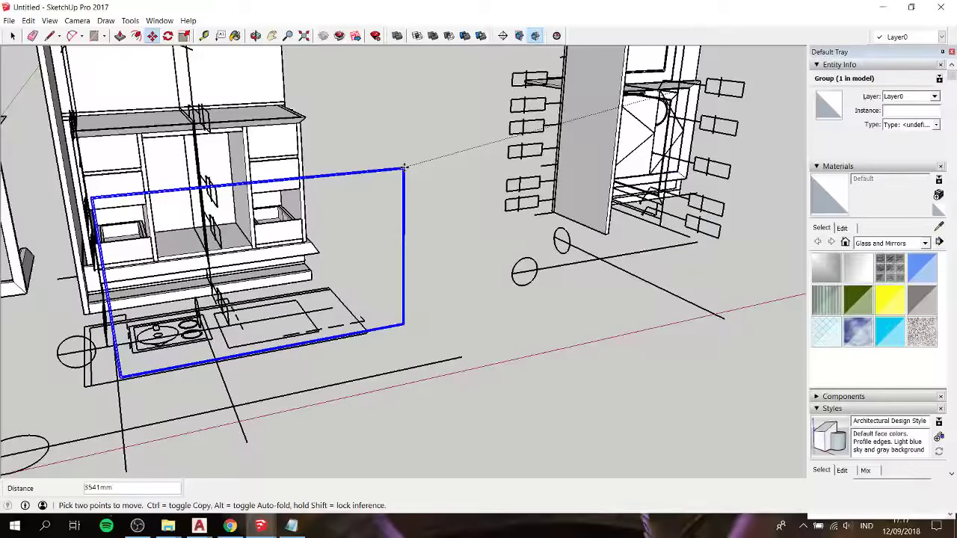
key(Escape)
Step: Move both sink cabinet groups 3220mm left, snapping to the left cabinet's corner endpoint
key(space)
middle_drag(404, 167, 499, 133)
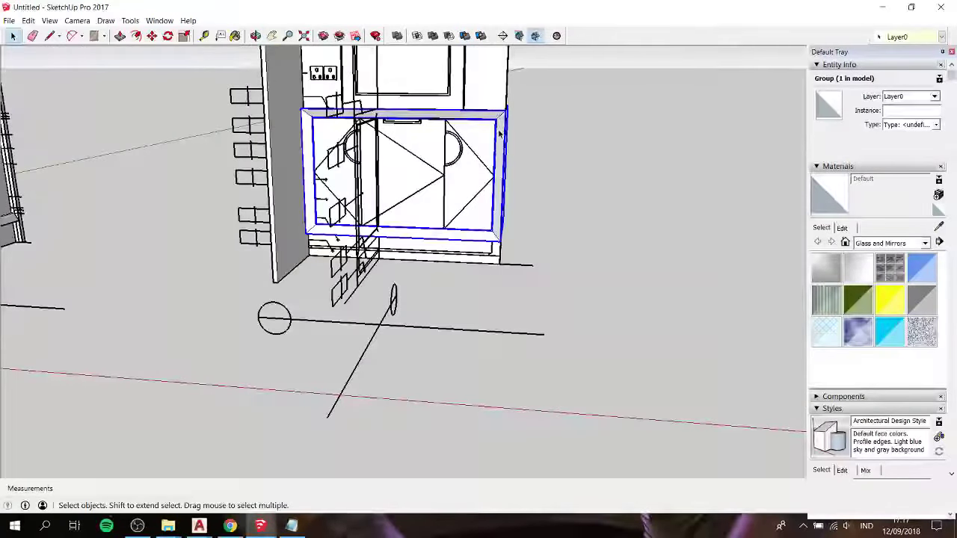
scroll(500, 133, up, 3)
scroll(493, 130, up, 2)
scroll(490, 129, down, 3)
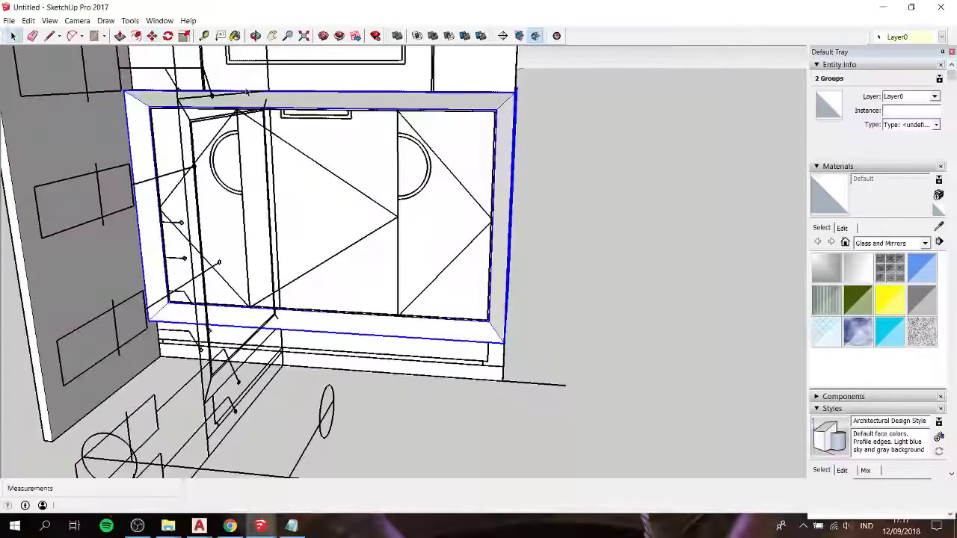
mouse_move(359, 131)
middle_down()
mouse_move(404, 131)
mouse_move(365, 112)
mouse_move(252, 219)
middle_up()
key(m)
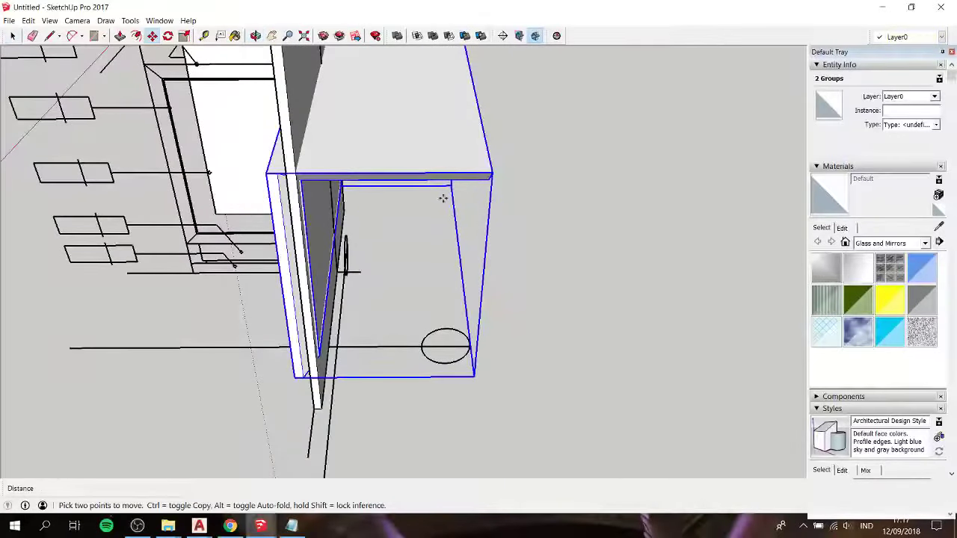
mouse_move(490, 173)
middle_down()
mouse_move(376, 124)
mouse_move(694, 113)
middle_up()
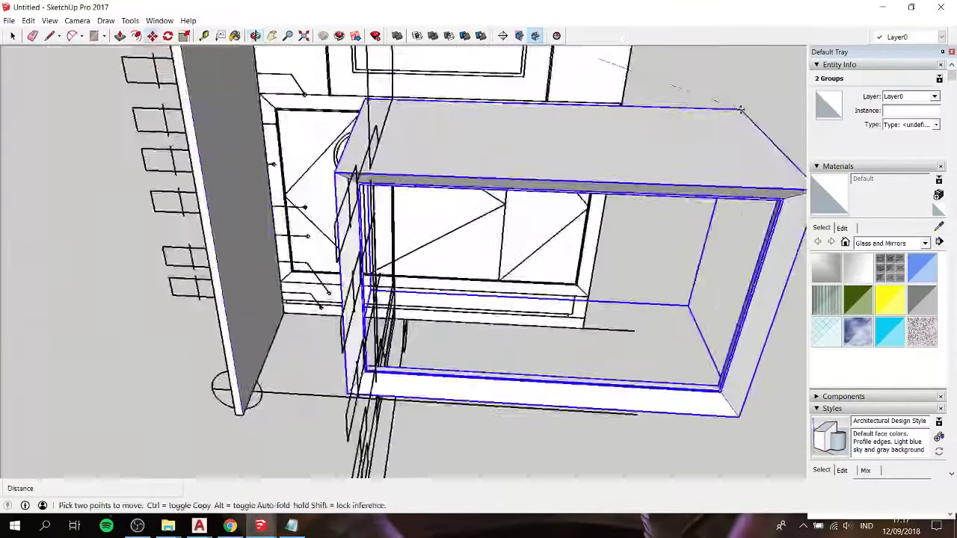
scroll(695, 114, down, 3)
scroll(694, 113, down, 3)
click(695, 114)
scroll(337, 102, up, 3)
scroll(336, 102, up, 3)
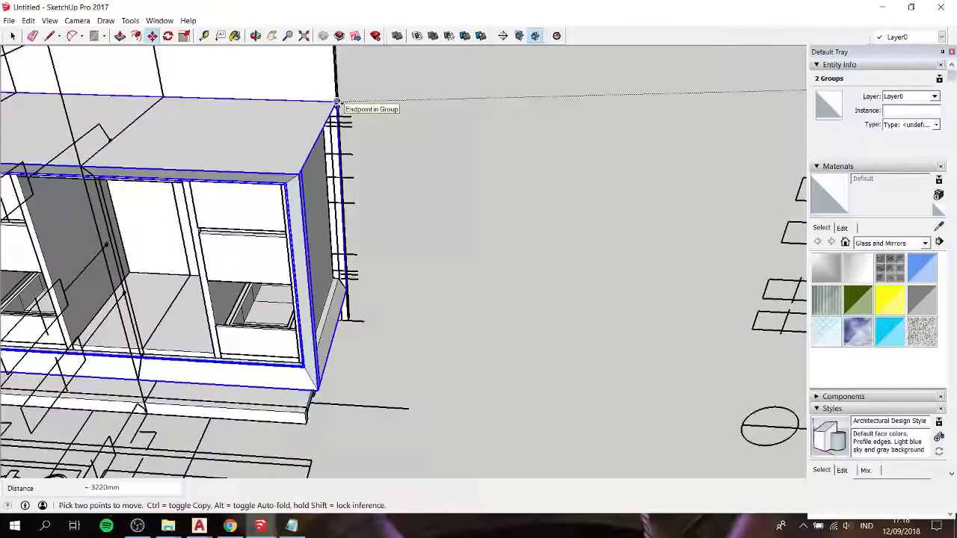
click(336, 102)
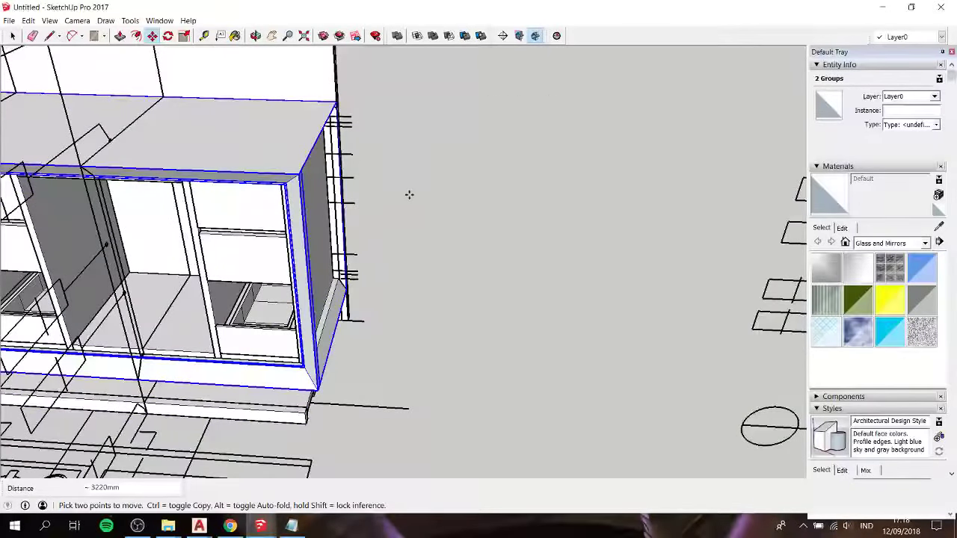
key(space)
mouse_move(436, 267)
middle_down()
mouse_move(279, 157)
mouse_move(277, 107)
mouse_move(342, 94)
mouse_move(374, 150)
mouse_move(483, 186)
mouse_move(465, 272)
mouse_move(250, 234)
mouse_move(540, 267)
mouse_move(573, 143)
mouse_move(660, 94)
mouse_move(733, 113)
mouse_move(602, 128)
middle_up()
scroll(578, 128, up, 5)
Step: Orbit the view around the sink cabinet toward its door openings
key(space)
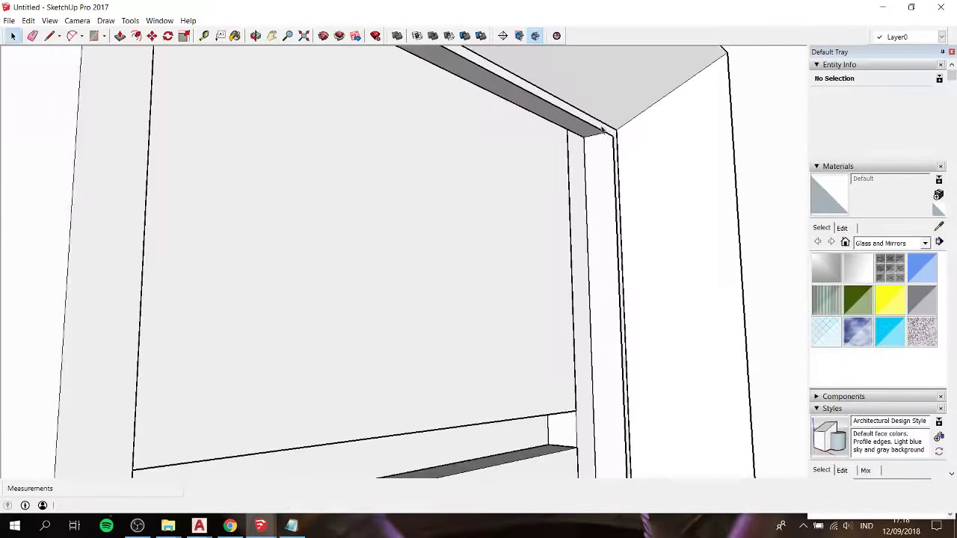
click(598, 130)
scroll(599, 131, down, 3)
scroll(602, 129, down, 2)
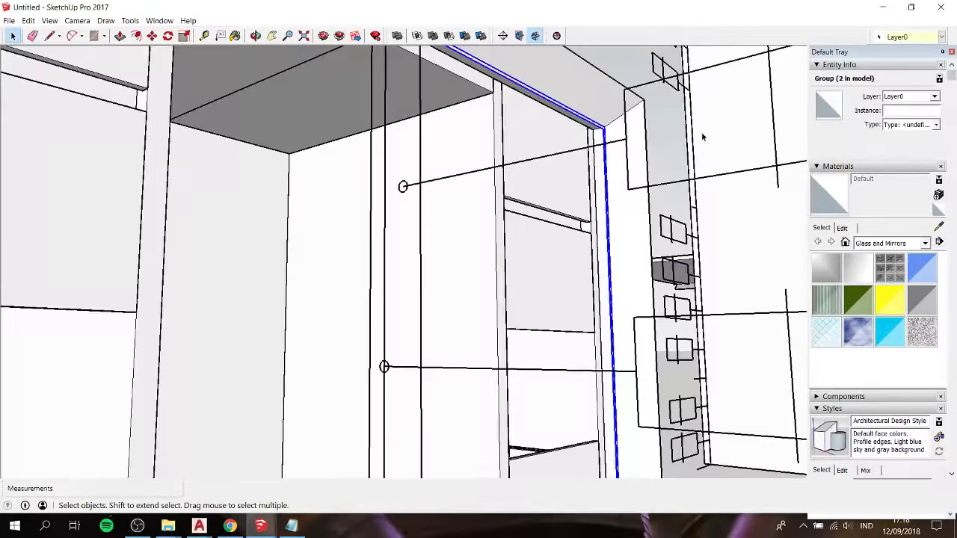
click(668, 150)
mouse_move(668, 149)
middle_down()
mouse_move(576, 207)
mouse_move(555, 209)
mouse_move(558, 190)
mouse_move(352, 229)
middle_up()
scroll(352, 229, up, 3)
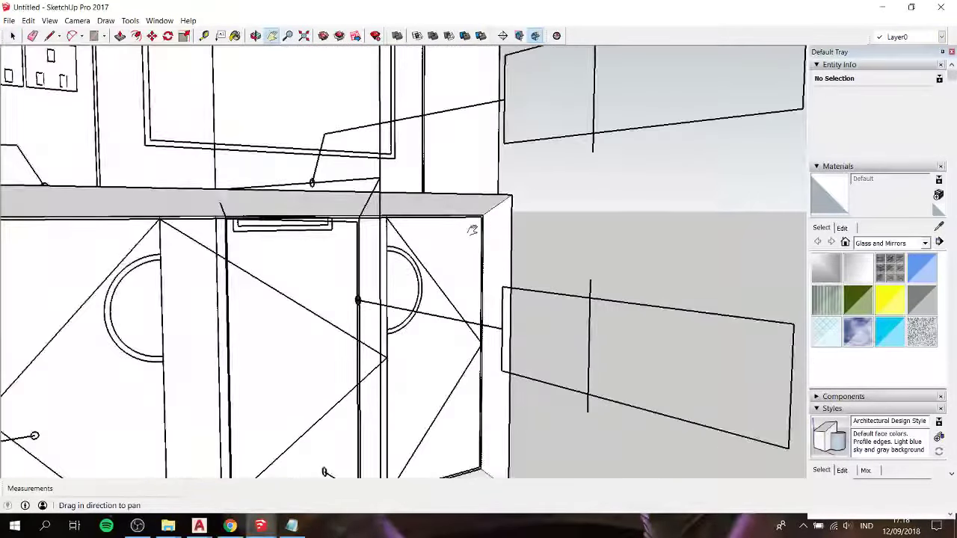
scroll(323, 225, up, 2)
scroll(323, 225, up, 2)
Step: Edit the door frame group and draw a vertical line separating the right door face
click(331, 231)
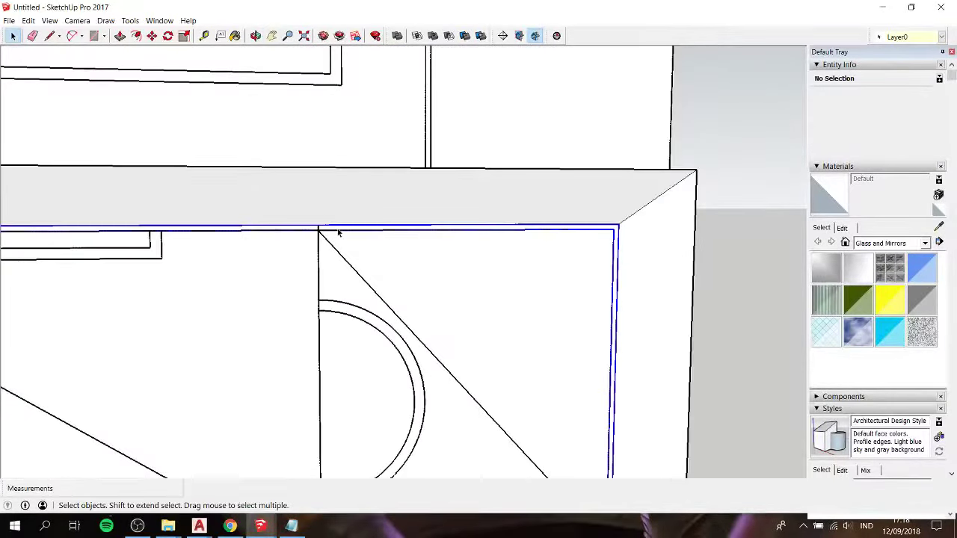
scroll(338, 234, down, 1)
scroll(338, 233, down, 1)
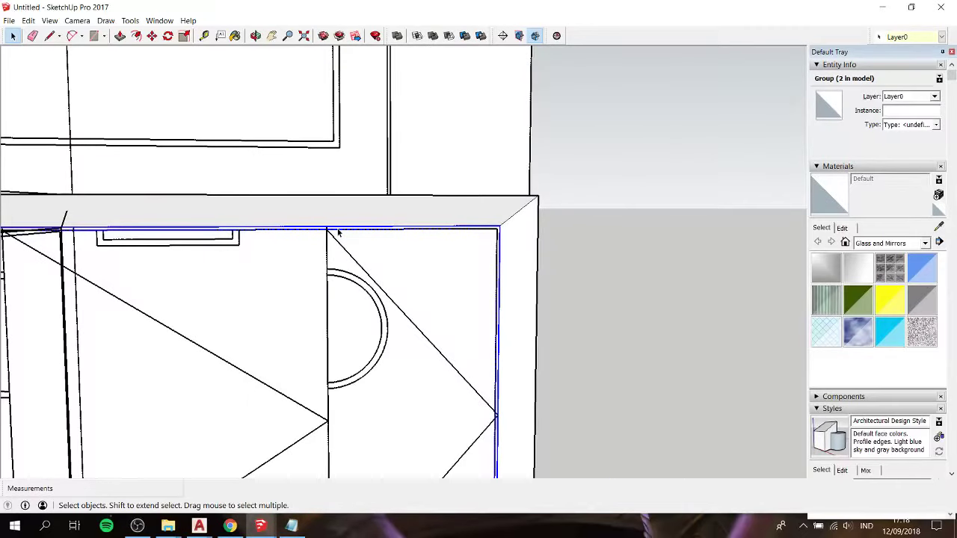
double_click(338, 233)
scroll(336, 233, down, 2)
scroll(336, 235, down, 1)
scroll(343, 324, up, 2)
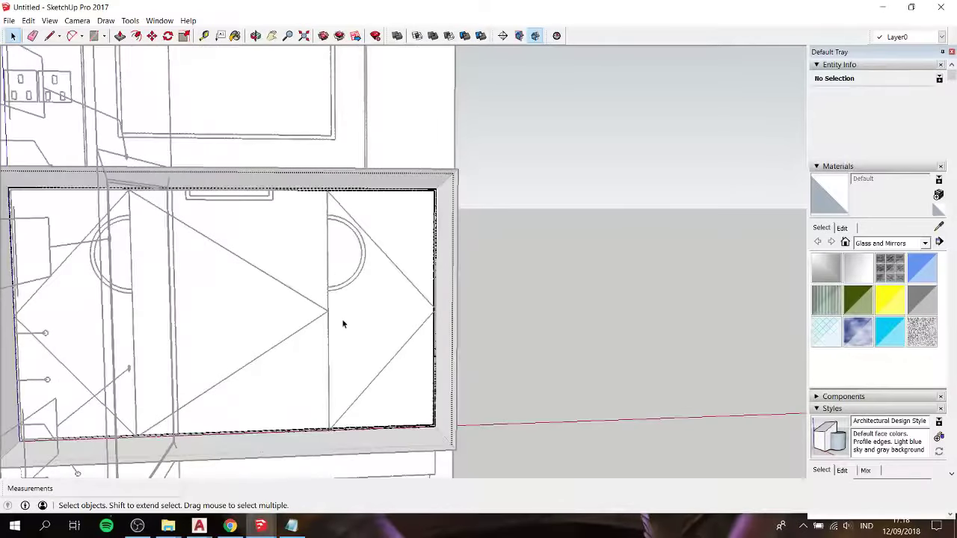
scroll(342, 338, up, 1)
key(l)
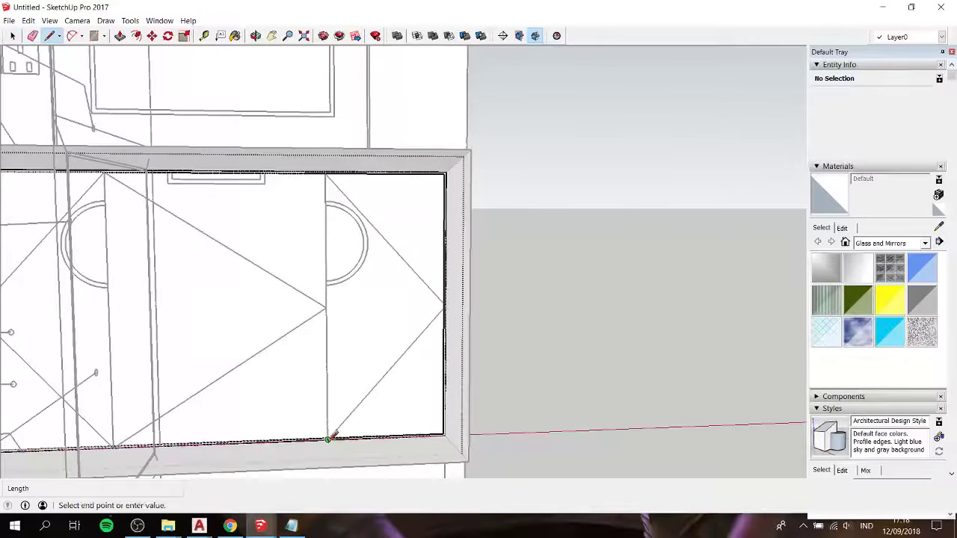
click(325, 175)
Step: Select the right door face panel and measure from its top edge
key(space)
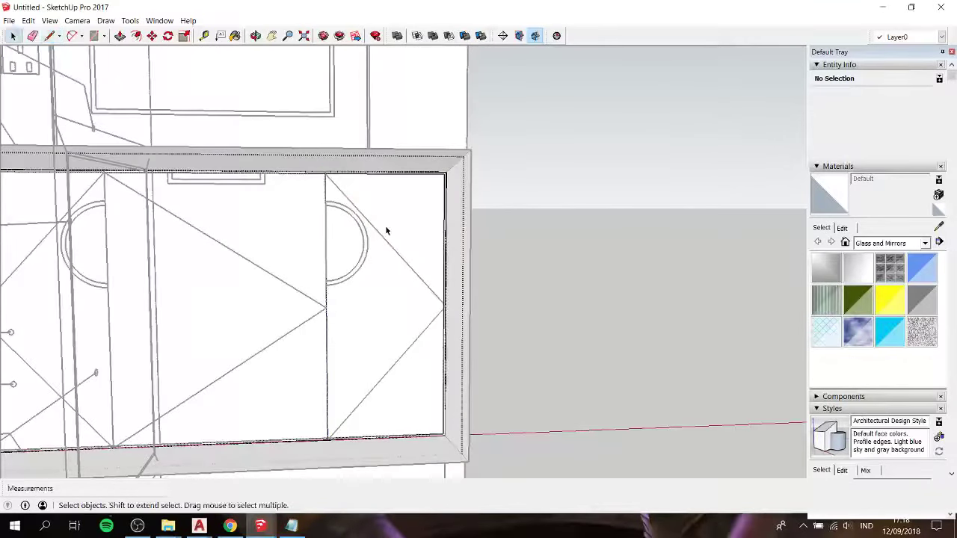
click(386, 230)
scroll(387, 230, up, 2)
scroll(397, 226, down, 2)
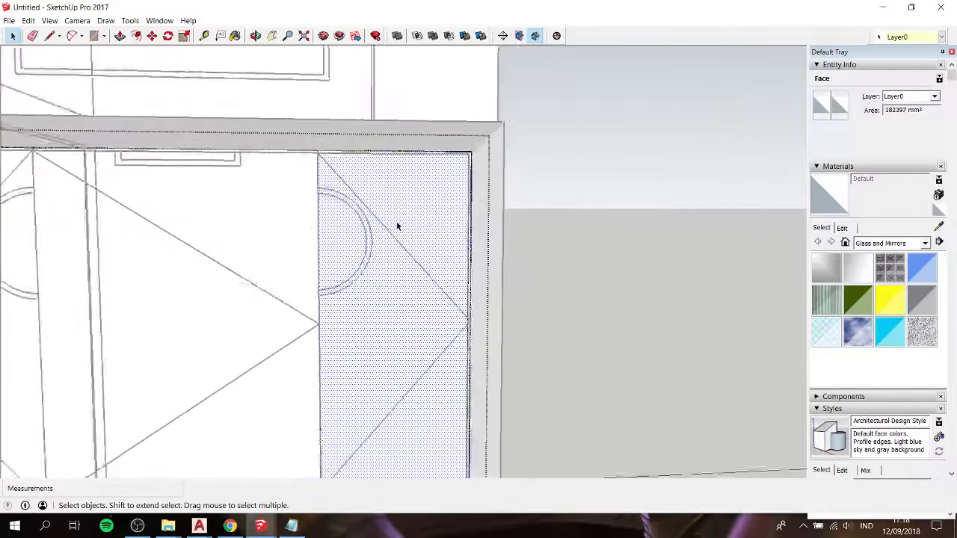
scroll(397, 224, down, 2)
scroll(381, 225, down, 1)
mouse_move(365, 226)
middle_down()
mouse_move(160, 214)
mouse_move(348, 258)
mouse_move(293, 239)
middle_up()
scroll(348, 258, up, 3)
scroll(363, 269, up, 2)
key(t)
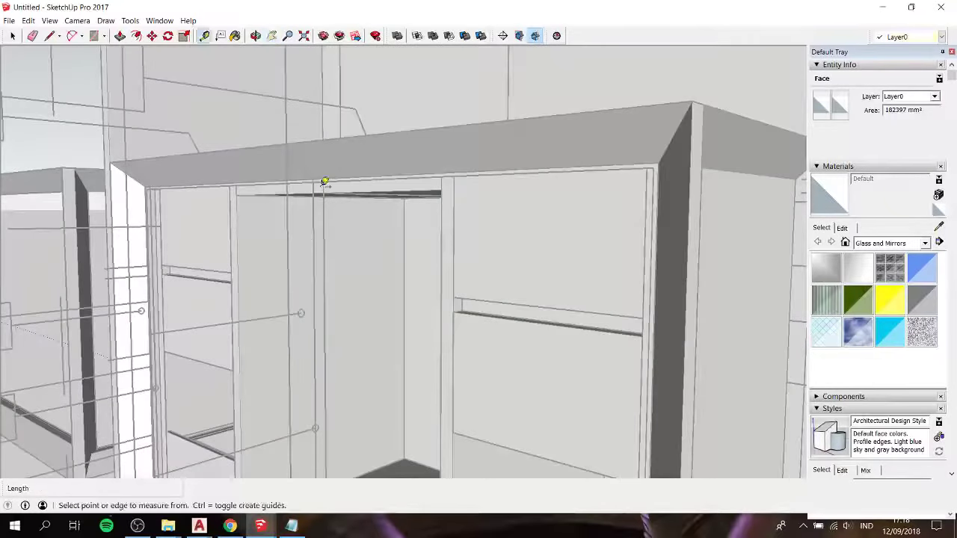
click(314, 182)
key(space)
scroll(329, 183, down, 2)
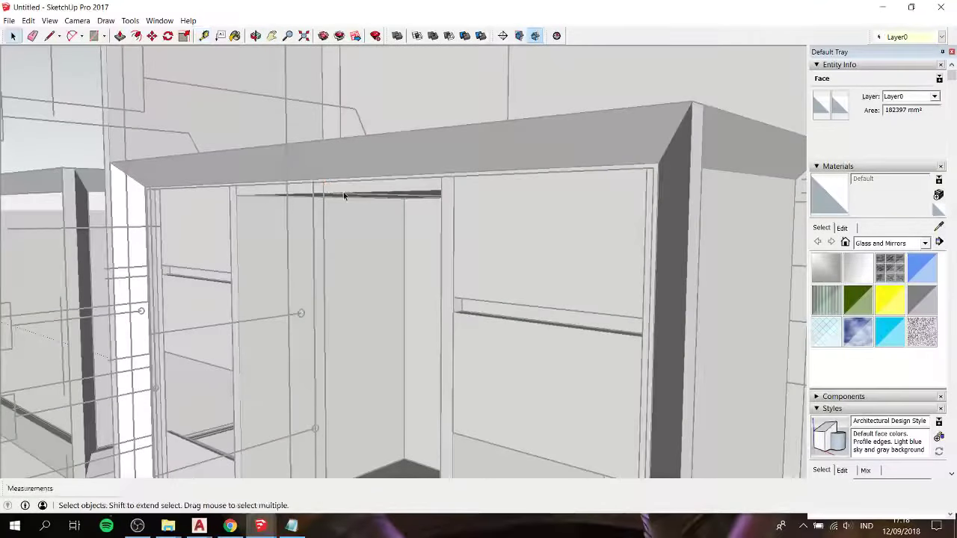
scroll(347, 200, down, 3)
scroll(374, 209, down, 3)
middle_drag(400, 218, 530, 232)
scroll(595, 202, up, 3)
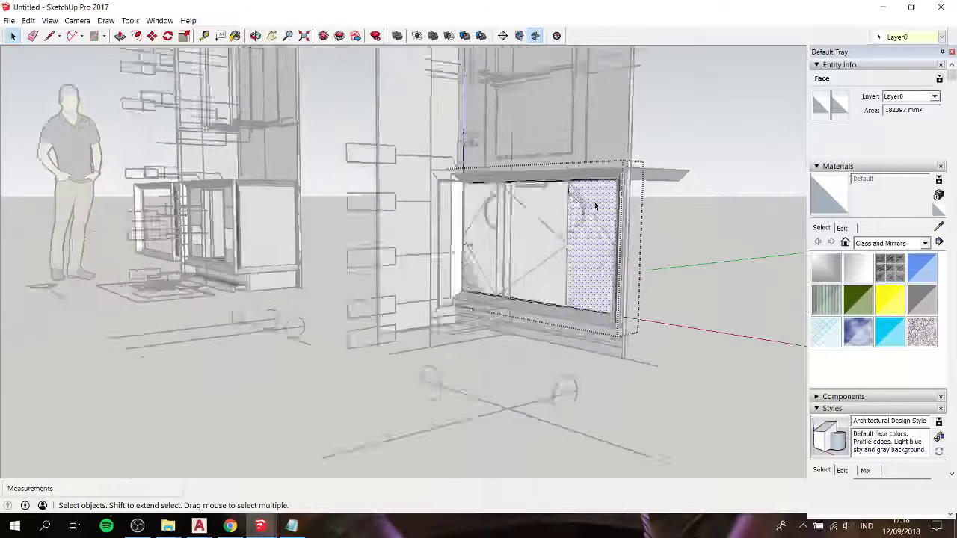
scroll(596, 195, up, 3)
scroll(596, 195, up, 2)
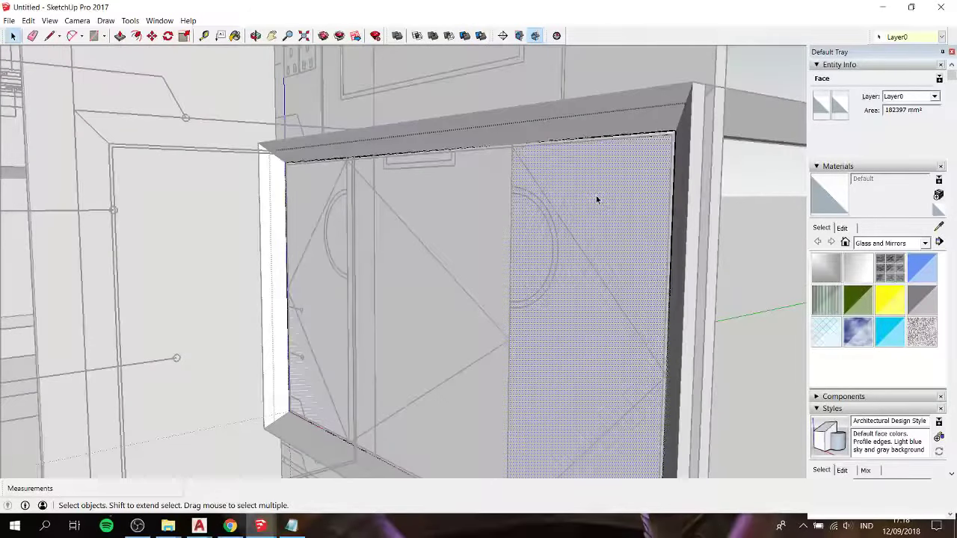
Step: Exit the frame group and select the cabinet frame group
key(Escape)
click(596, 195)
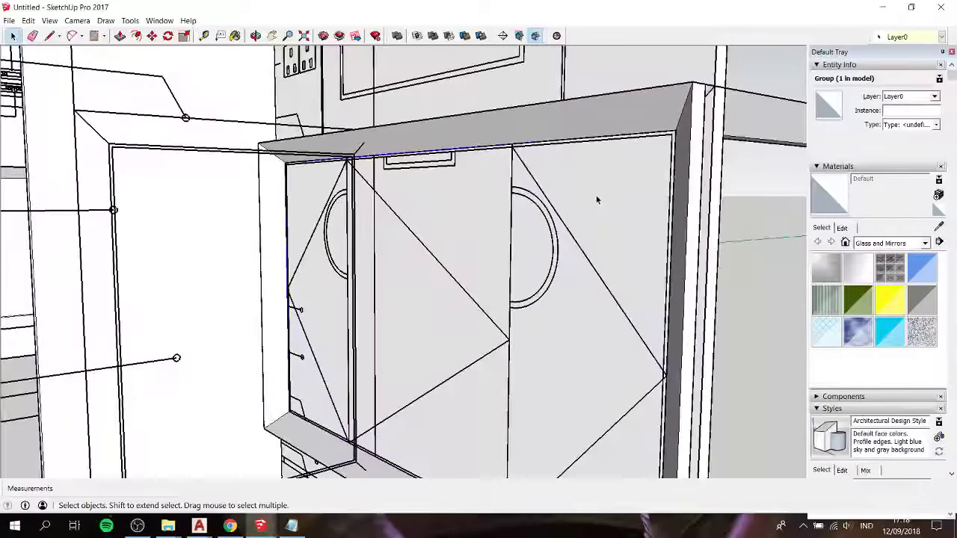
click(603, 151)
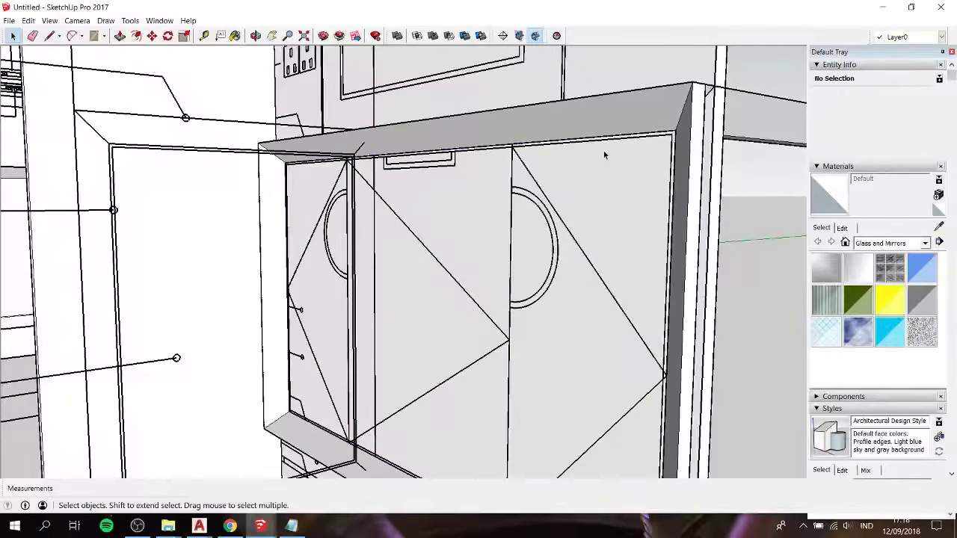
scroll(523, 202, down, 2)
Step: Draw a rectangle across the right door opening as the door face
middle_drag(517, 206, 570, 229)
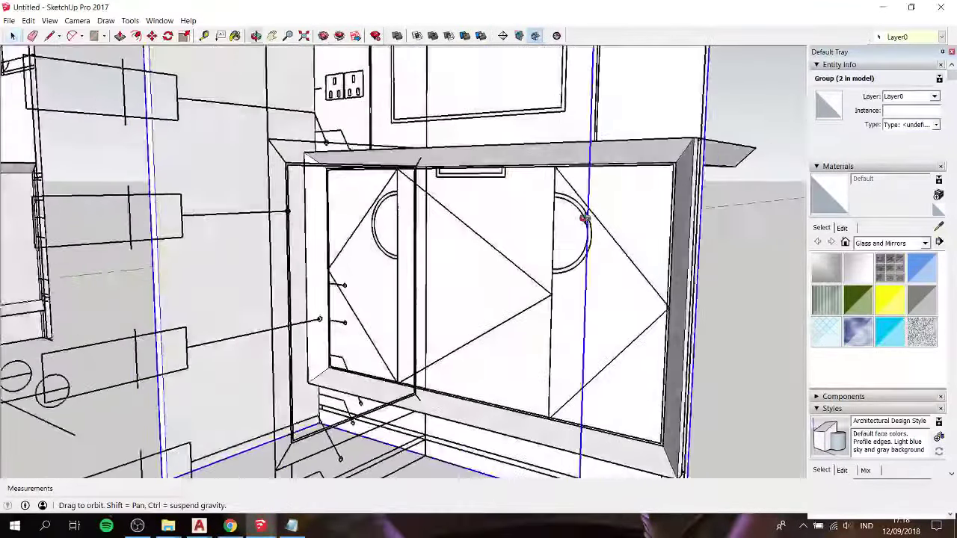
key(d)
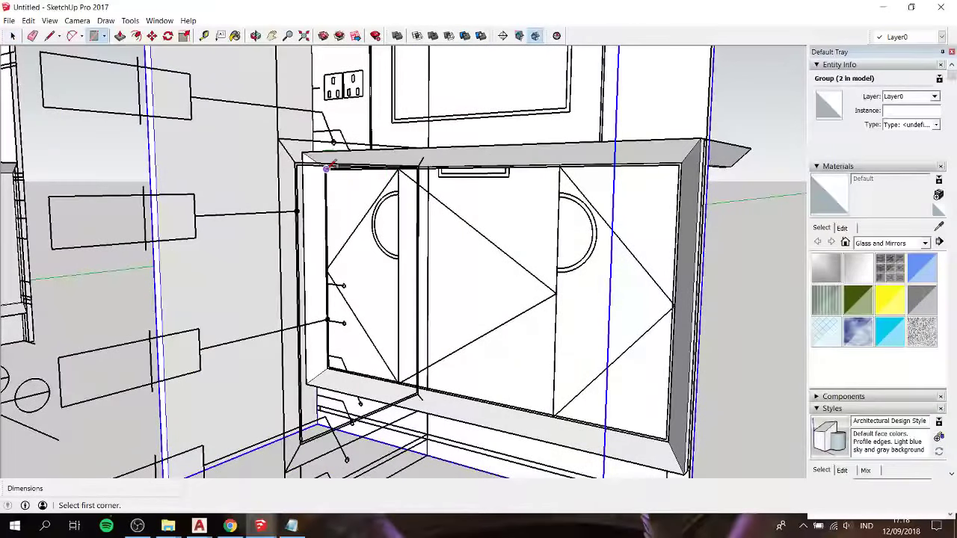
click(560, 163)
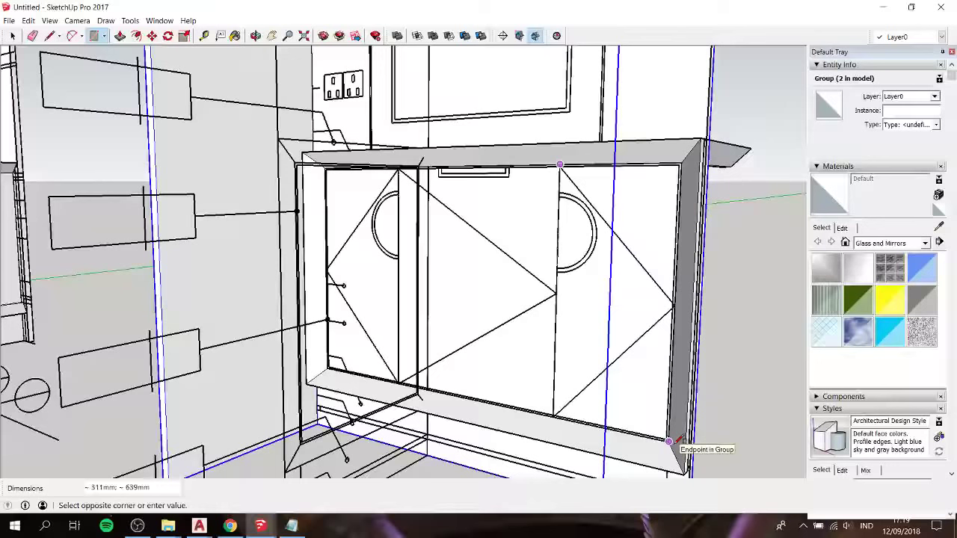
click(670, 441)
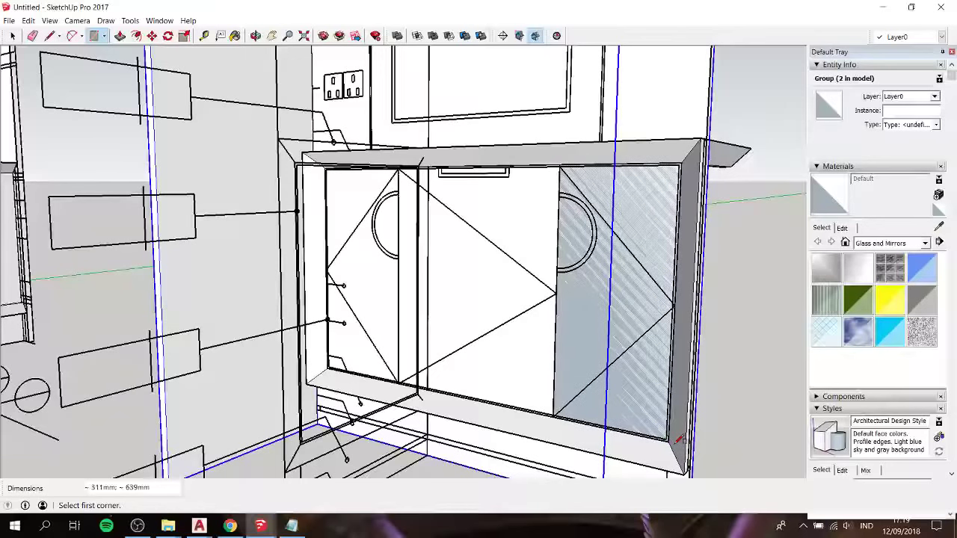
key(space)
click(627, 223)
scroll(627, 224, up, 2)
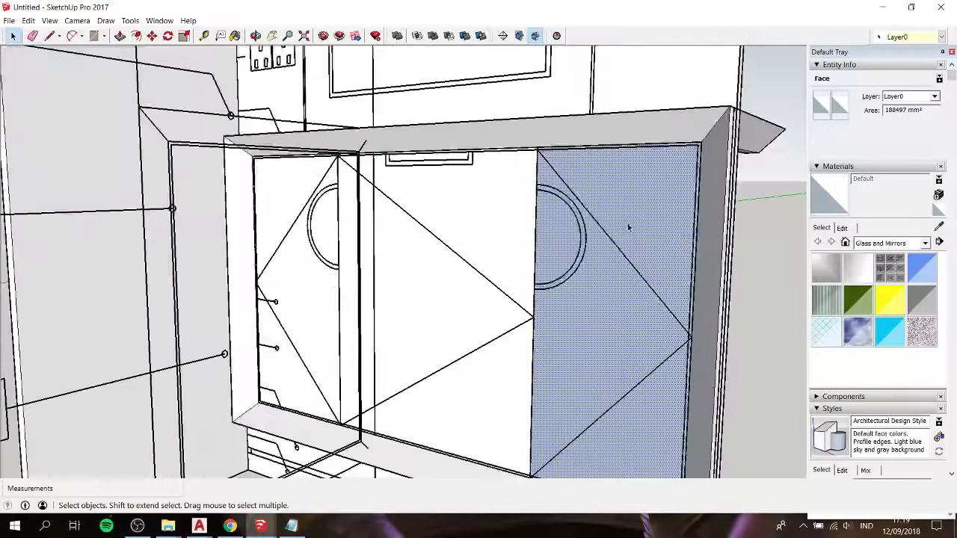
Step: Push/pull the right door face 24mm to give the door thickness
key(p)
click(628, 223)
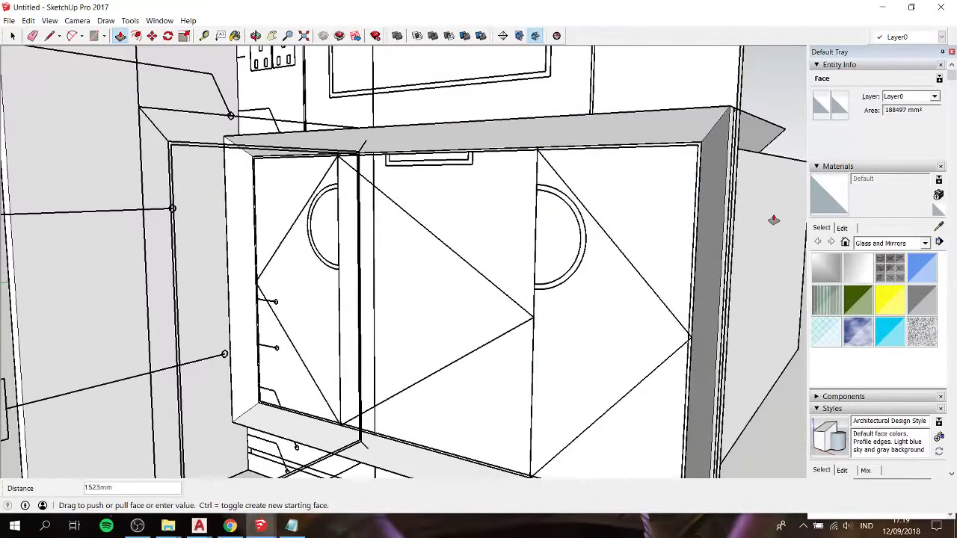
text(24)
key(Return)
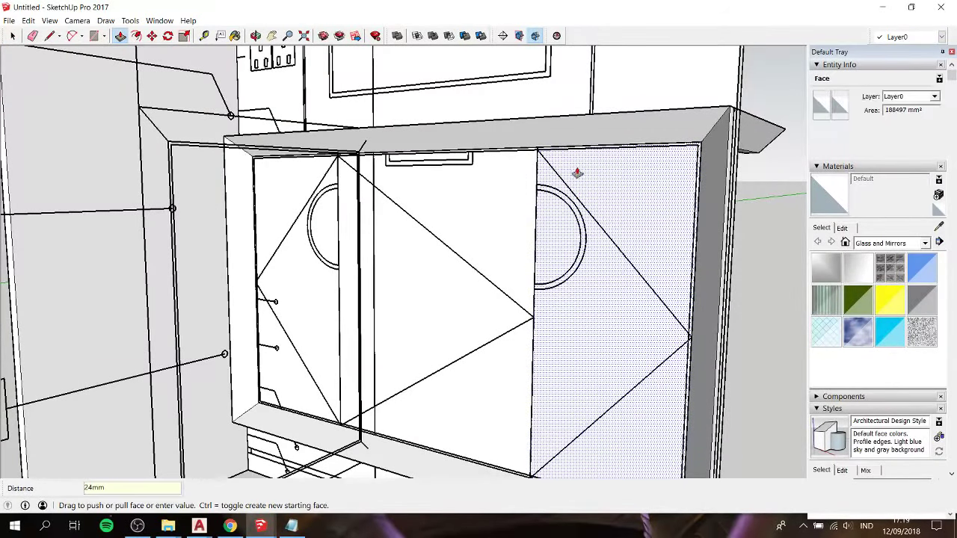
key(space)
Step: Select the cabinet's solid group and box-select the edges around the door fronts
click(622, 152)
scroll(622, 153, down, 1)
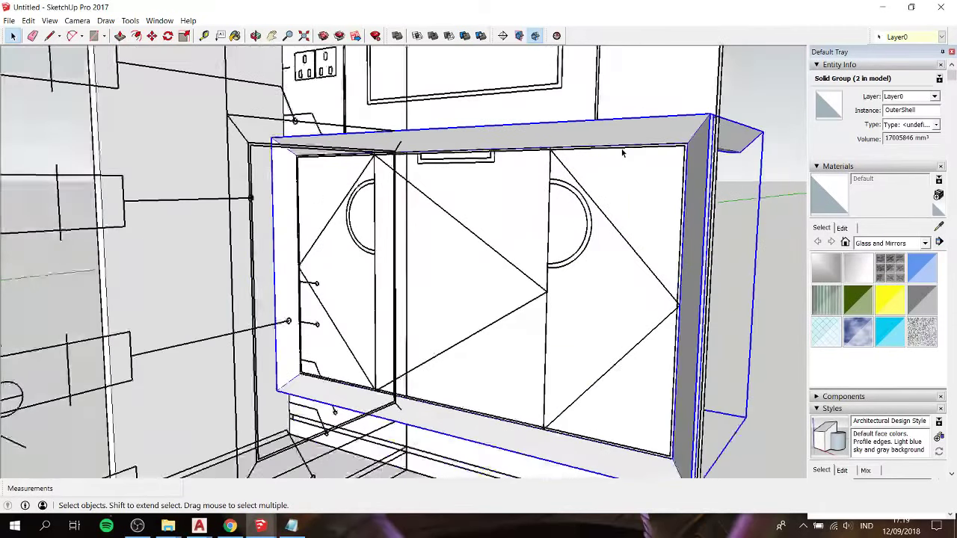
mouse_move(622, 153)
middle_down()
mouse_move(569, 172)
mouse_move(658, 90)
middle_up()
drag(664, 92, 763, 464)
Step: Offset the right door face outline 5mm inward
scroll(643, 357, up, 2)
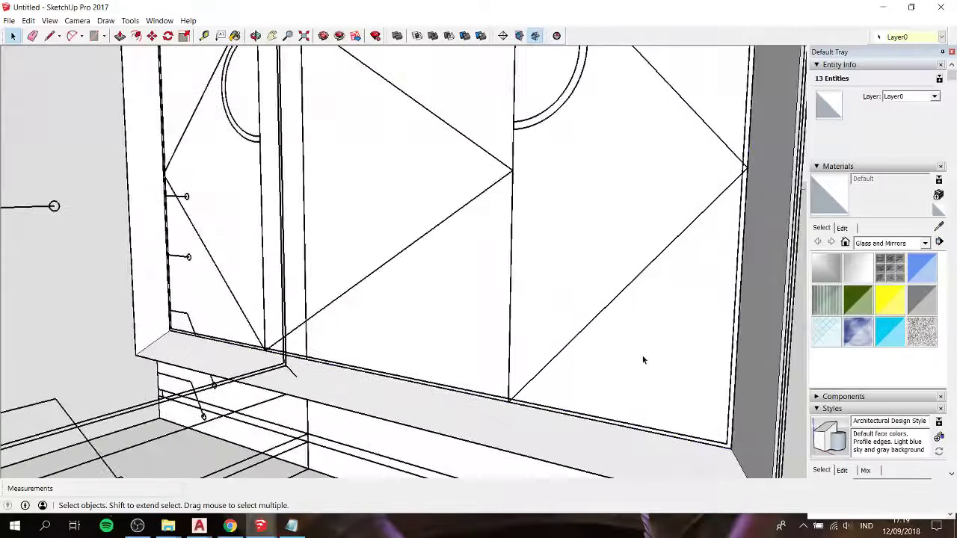
scroll(642, 356, up, 2)
key(f)
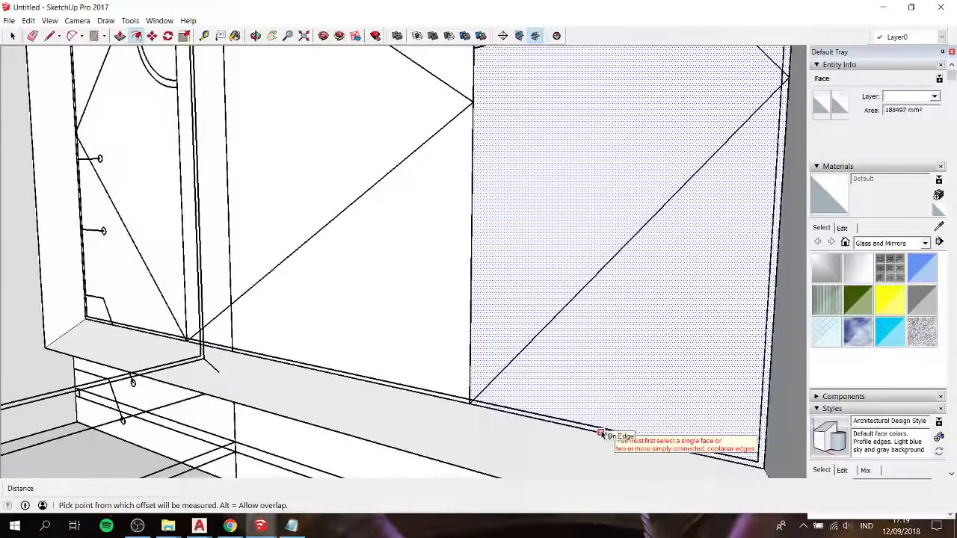
click(774, 255)
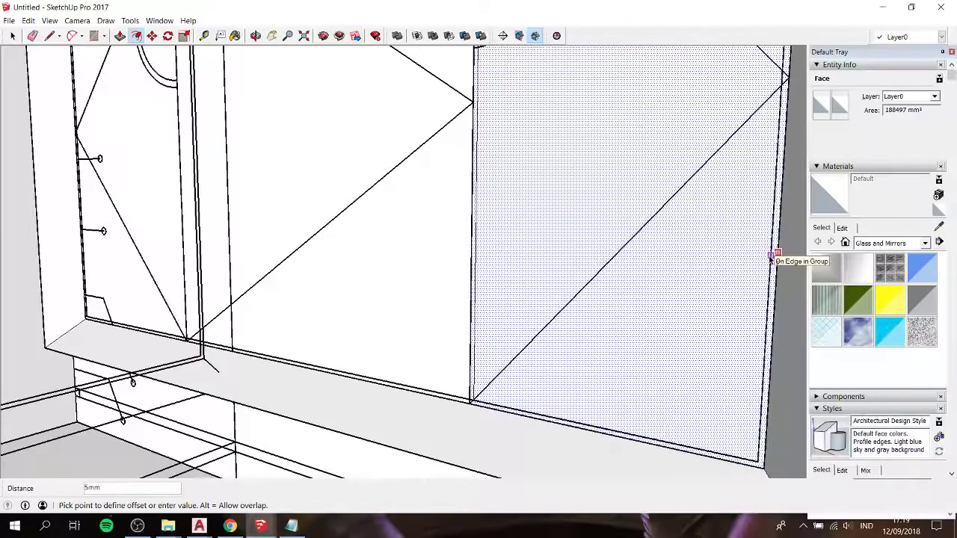
click(772, 258)
key(space)
Step: Move the right door face's left vertical edge 5mm sideways to leave a gap
click(476, 215)
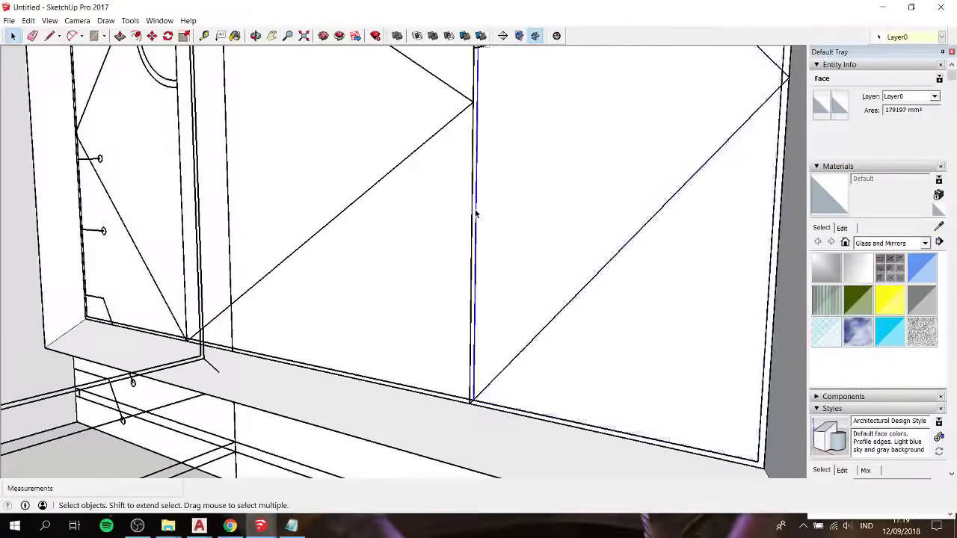
scroll(476, 215, up, 2)
scroll(474, 213, up, 1)
scroll(474, 449, down, 1)
scroll(472, 402, up, 1)
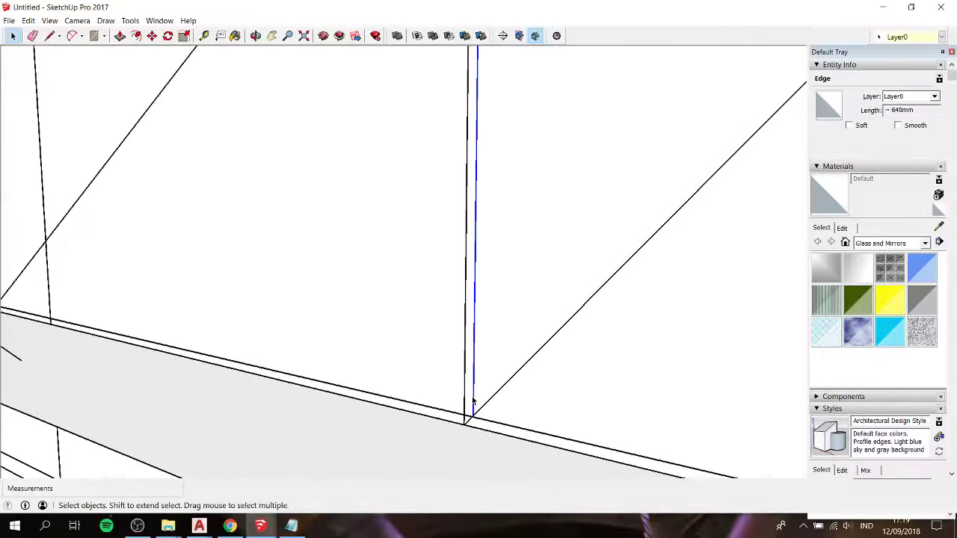
key(m)
click(472, 392)
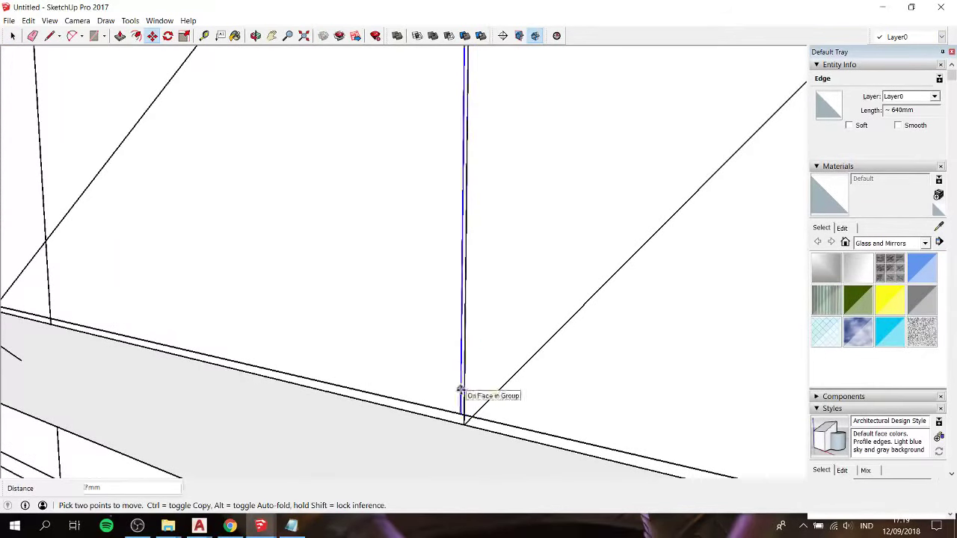
text(5)
key(Return)
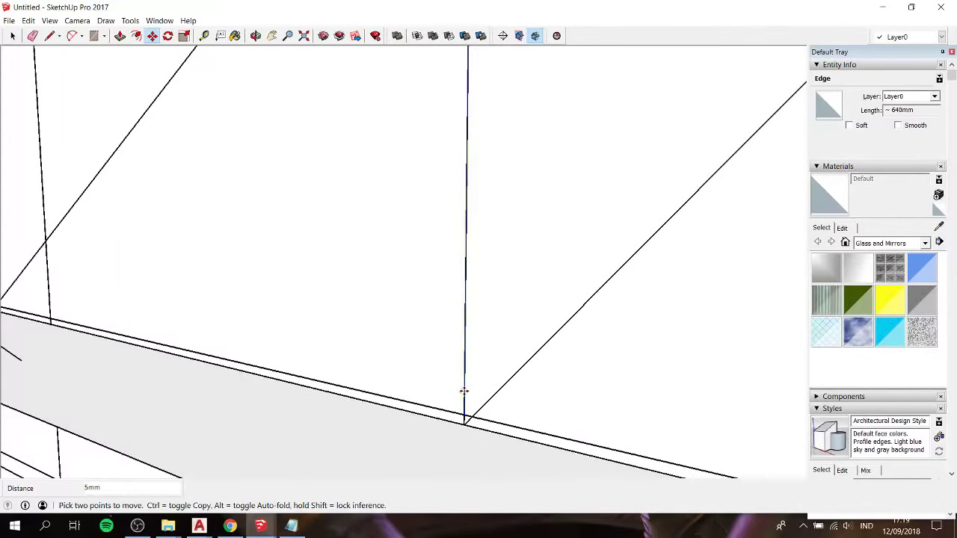
scroll(486, 359, down, 5)
scroll(507, 320, down, 4)
key(space)
click(572, 201)
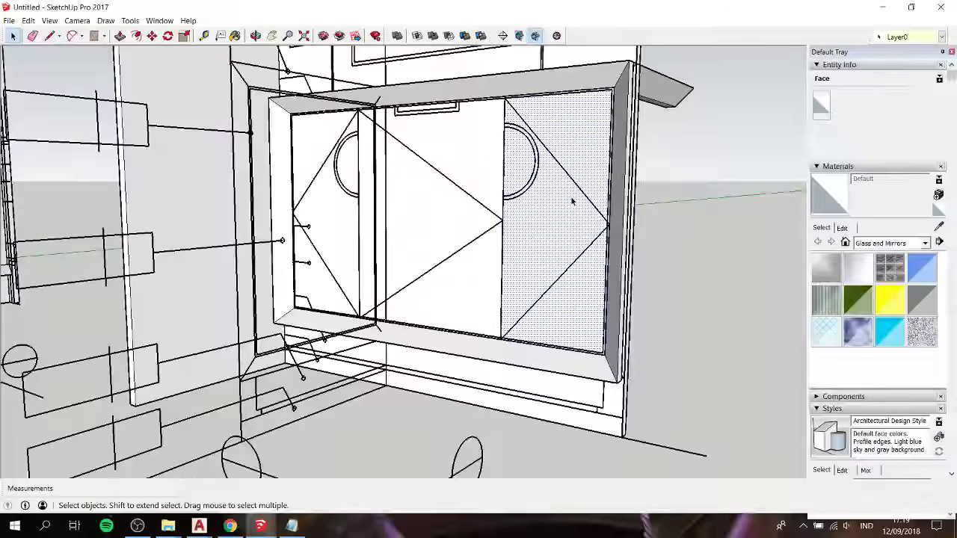
middle_drag(511, 198, 581, 148)
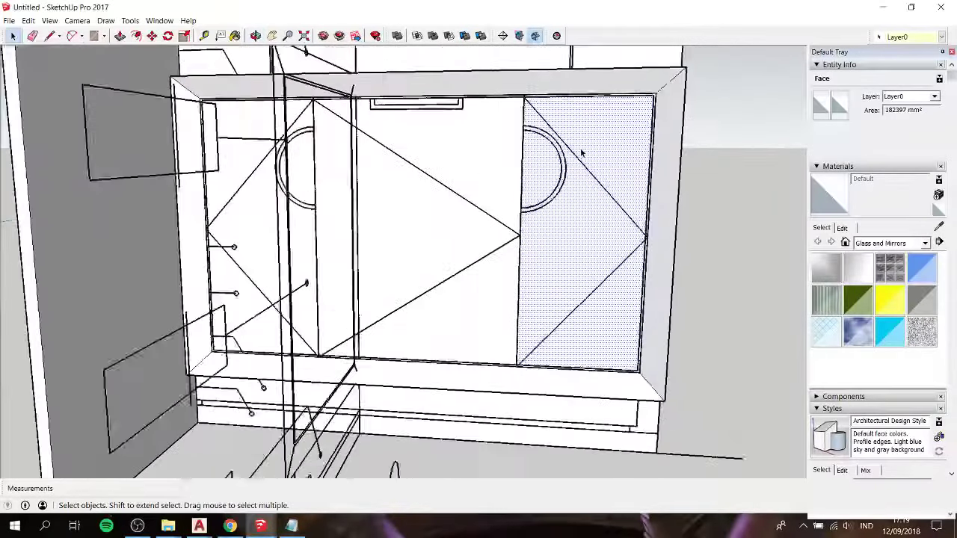
scroll(581, 148, up, 3)
Step: Draw a circle centred on the right door's left-edge midpoint, sized like the other pulls
scroll(577, 148, up, 3)
key(a)
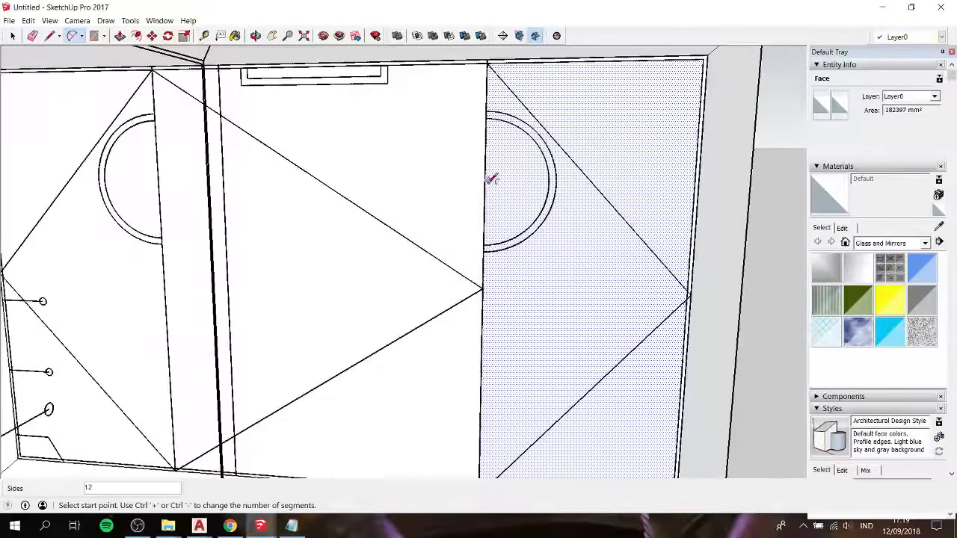
click(486, 188)
key(space)
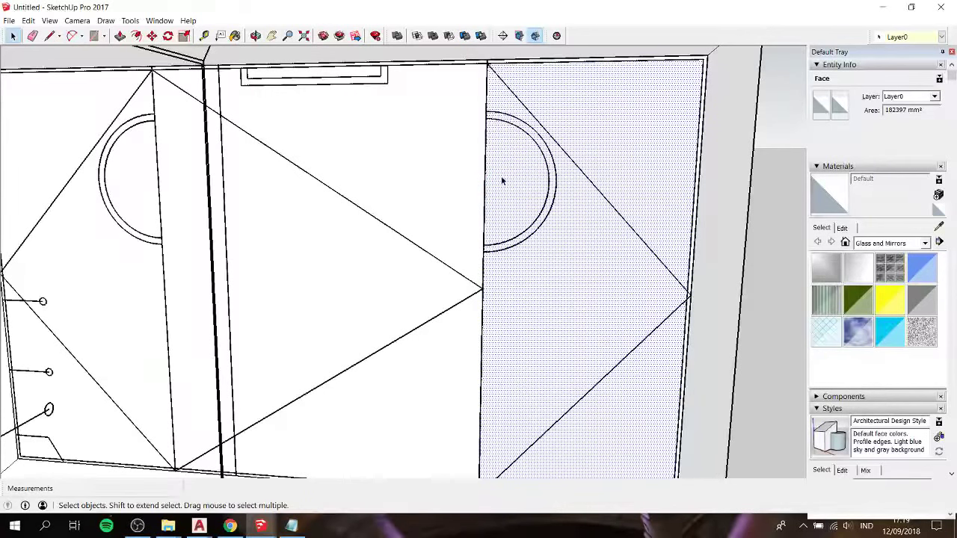
key(c)
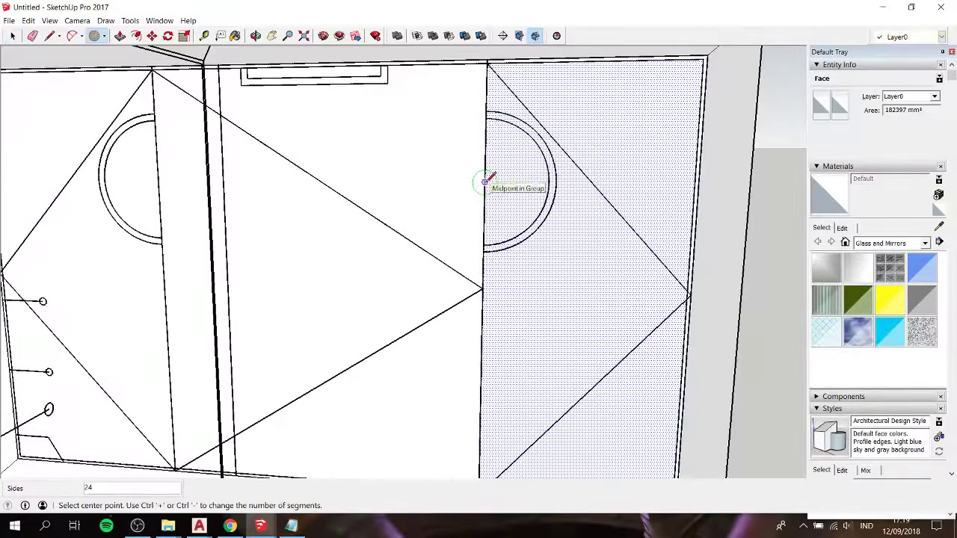
click(485, 182)
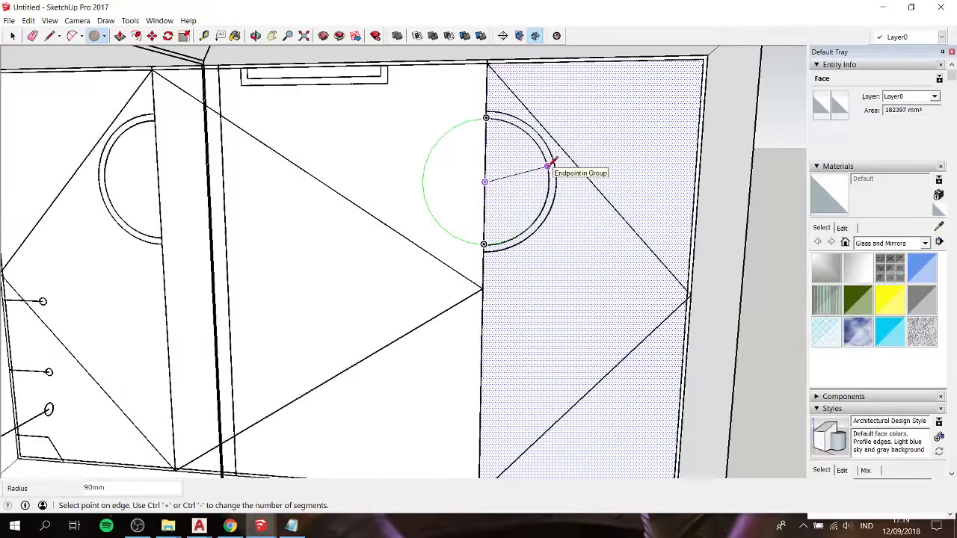
click(550, 165)
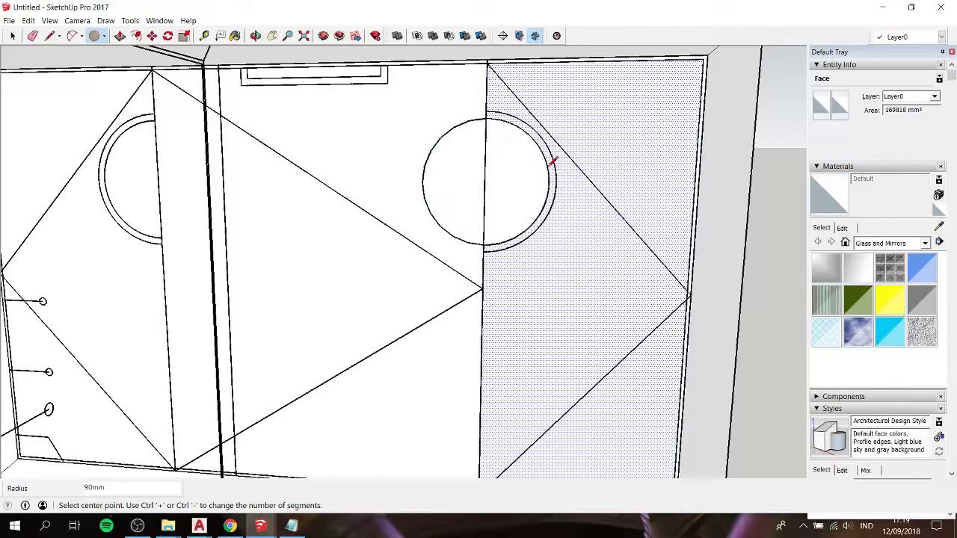
Step: Offset the circle outward to form an outer ring
key(f)
key(space)
click(523, 172)
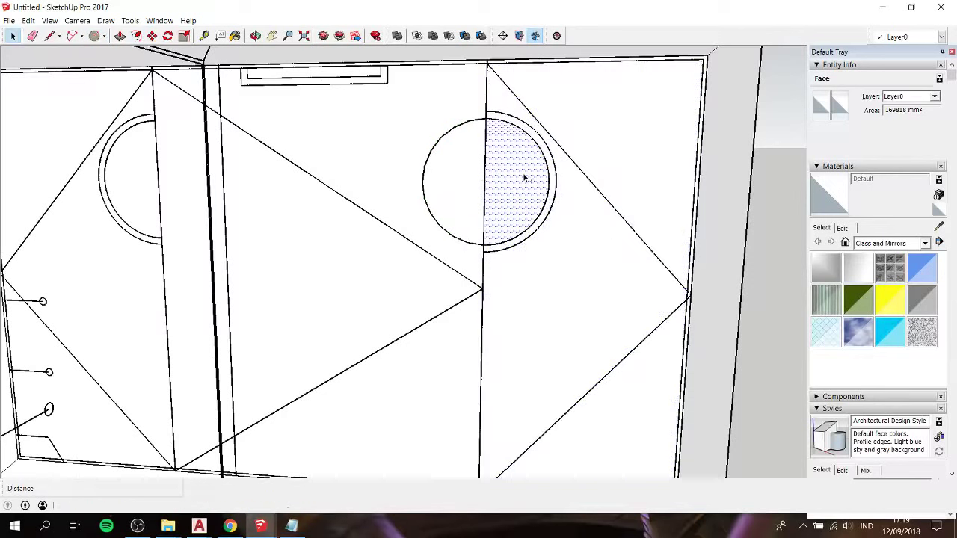
key(f)
click(545, 161)
click(538, 154)
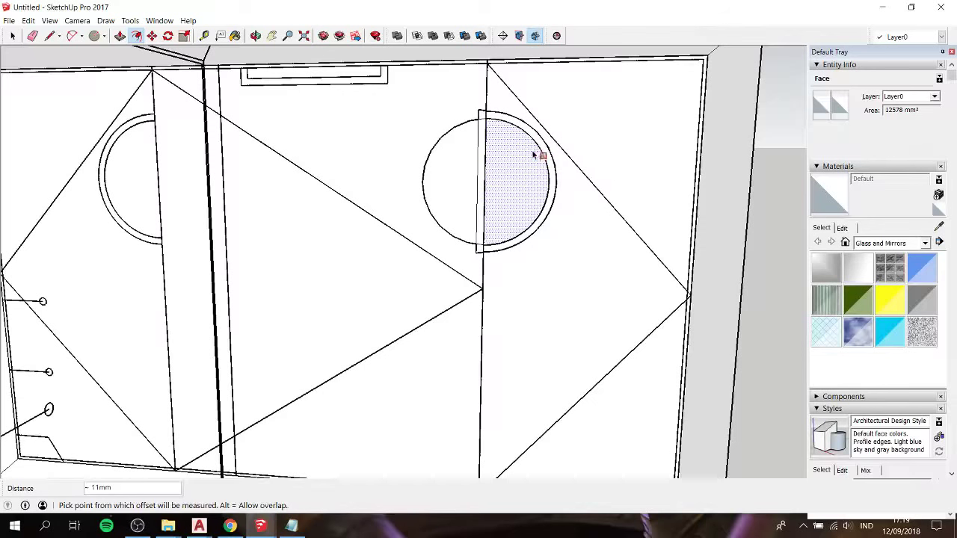
key(space)
Step: Erase the left half of both circles, restoring lines deleted by mistake
key(e)
drag(480, 253, 484, 102)
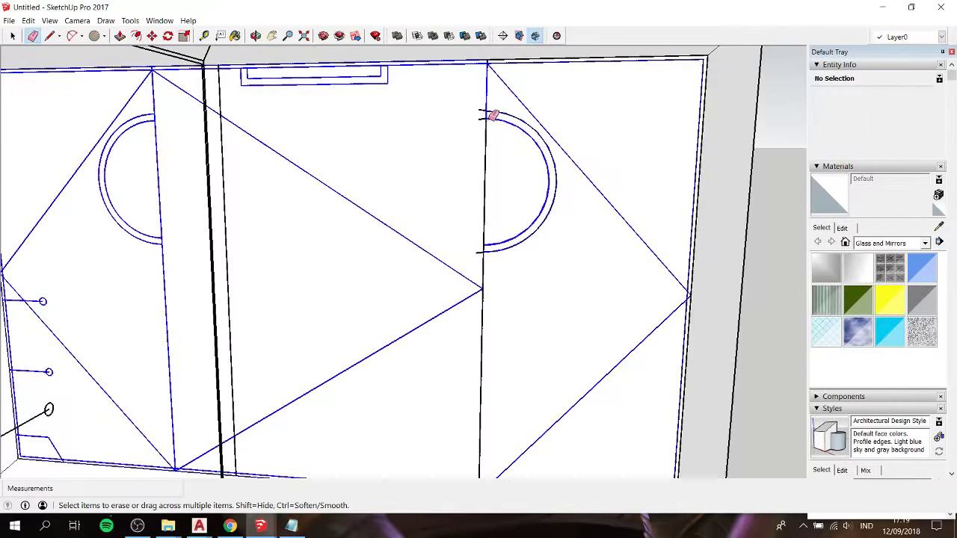
key(Delete)
key(ctrl+z)
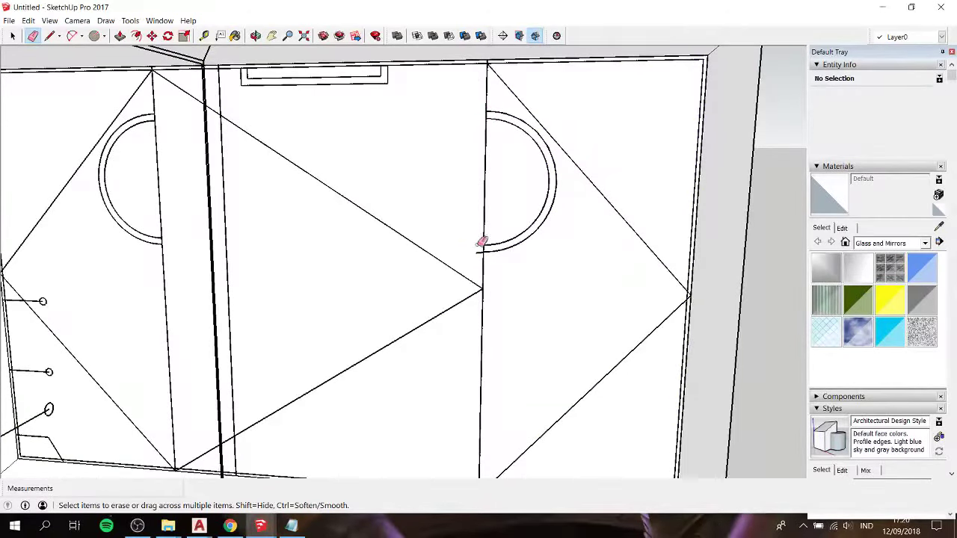
Step: Inspect the pull faces, confirming the half-circle reads as one 15798 mm² face
key(space)
click(491, 175)
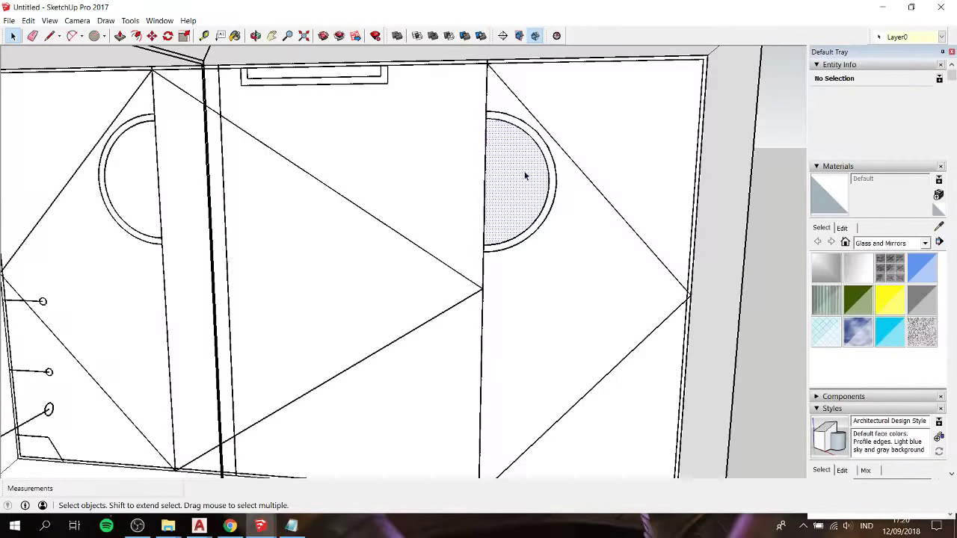
scroll(521, 177, up, 2)
scroll(521, 177, up, 2)
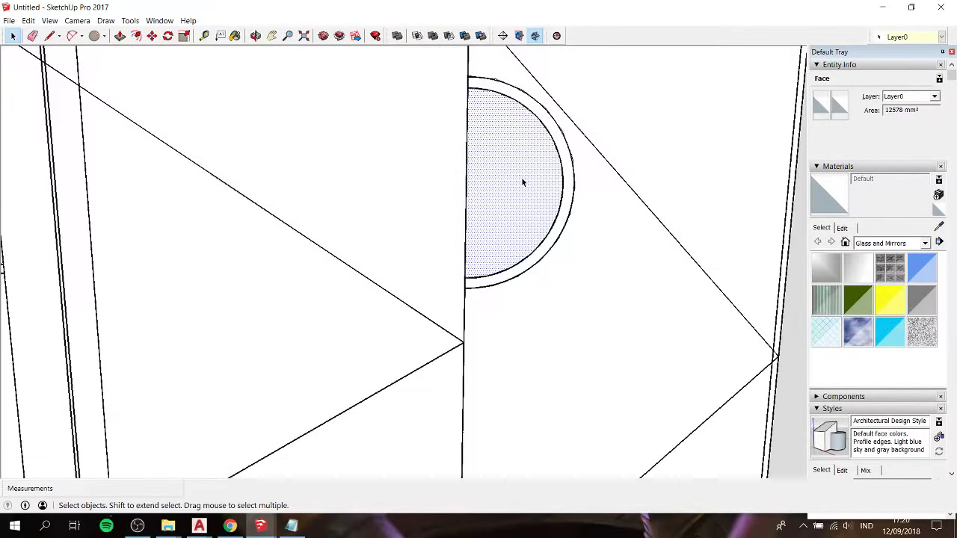
click(561, 155)
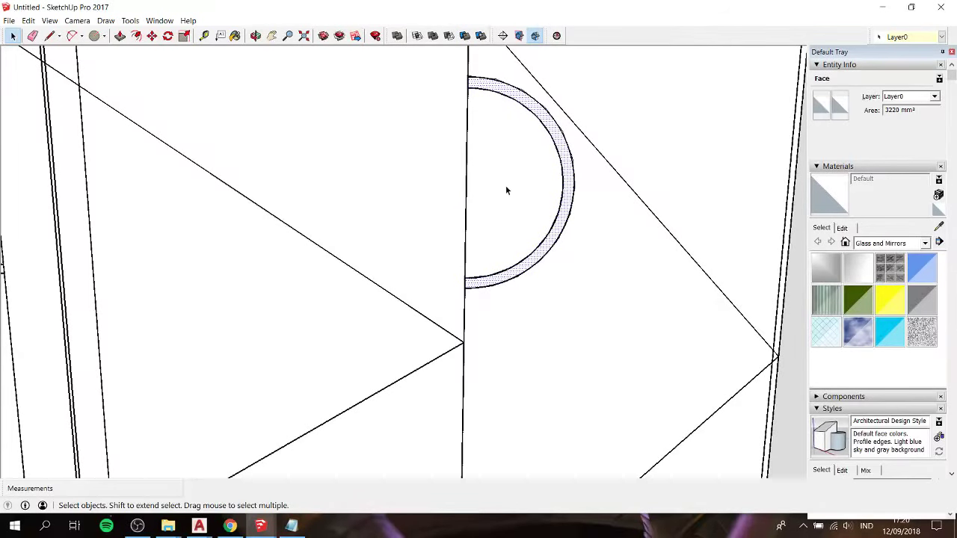
click(558, 150)
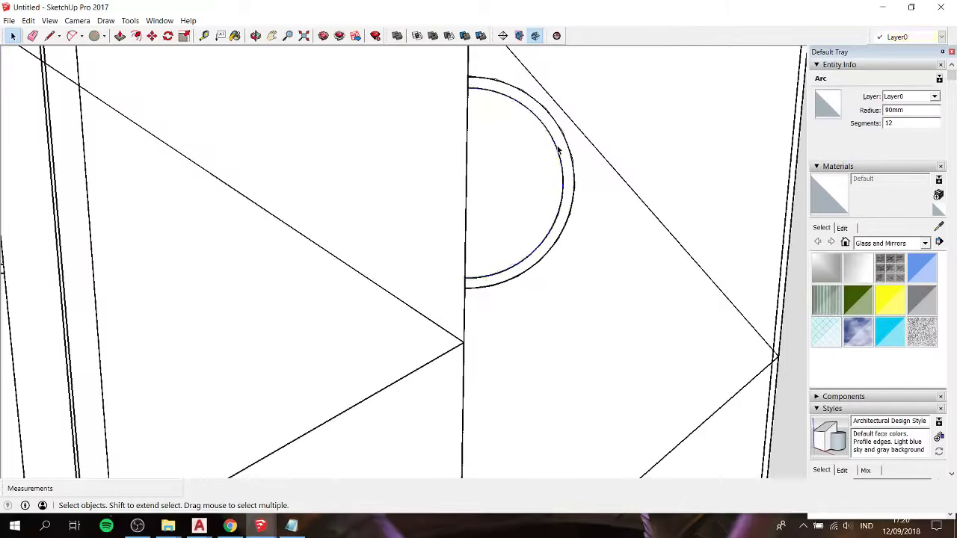
click(535, 179)
Step: Push the half-disk face 20mm into the right door
key(p)
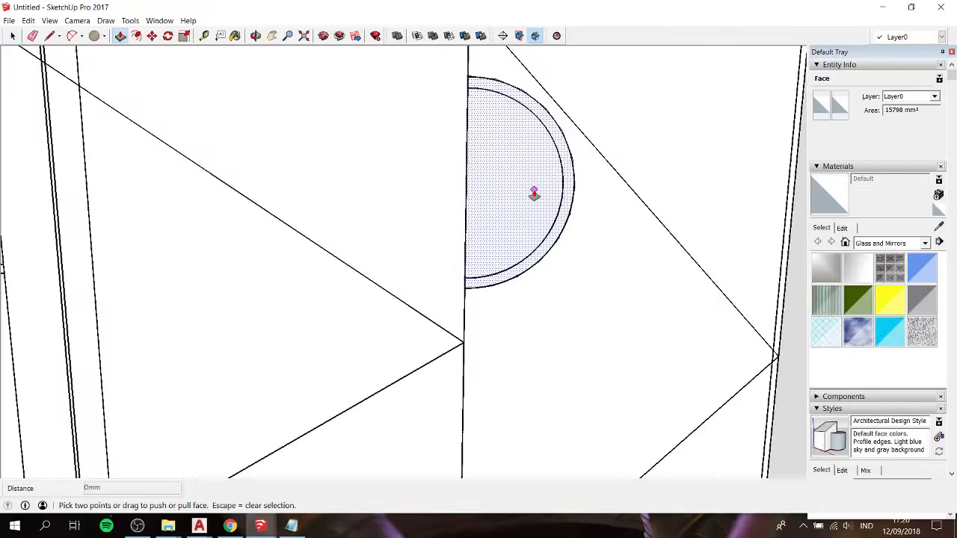
click(534, 192)
scroll(523, 172, down, 2)
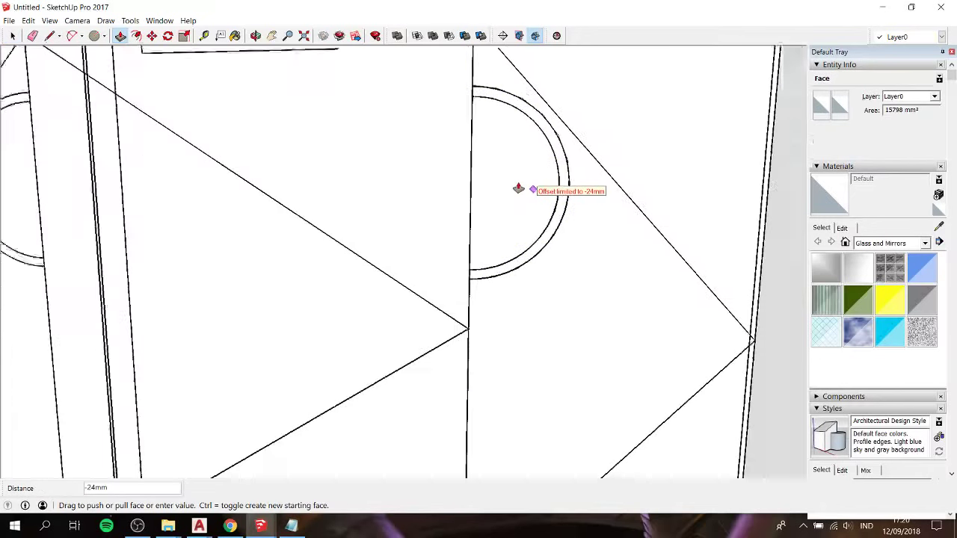
scroll(518, 188, down, 1)
text(20)
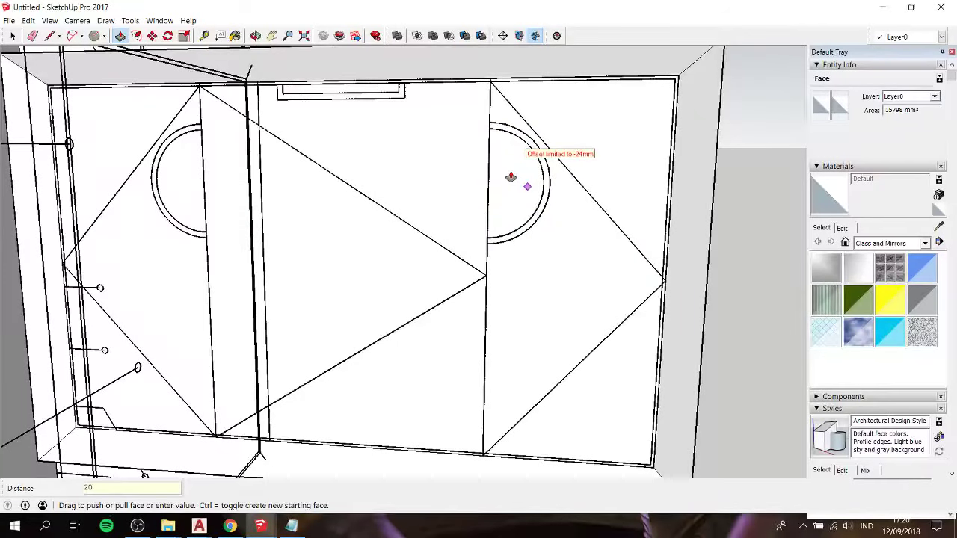
key(Return)
key(space)
Step: Orbit around the recess and select the door face with its connected edges
click(511, 177)
middle_drag(511, 176, 669, 217)
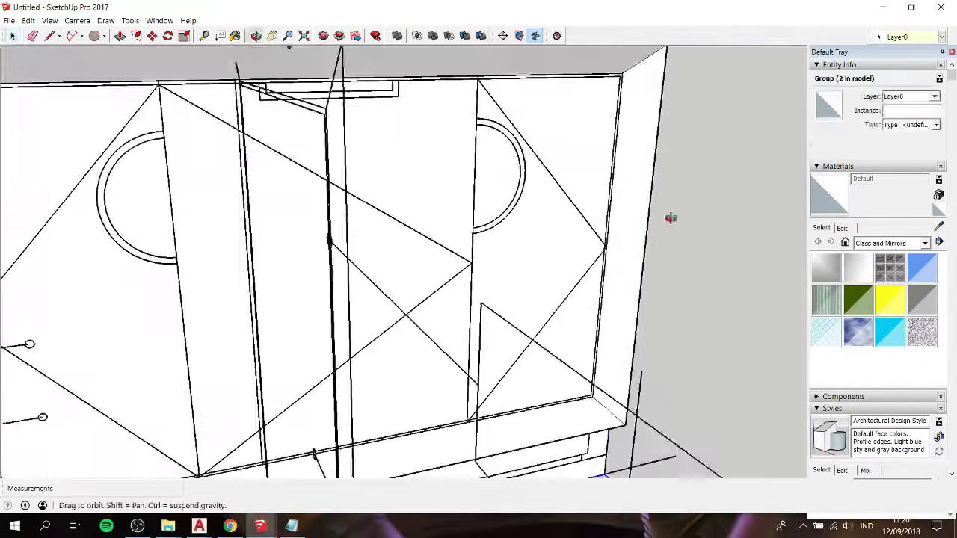
scroll(531, 184, up, 3)
scroll(568, 184, up, 3)
middle_drag(620, 182, 711, 191)
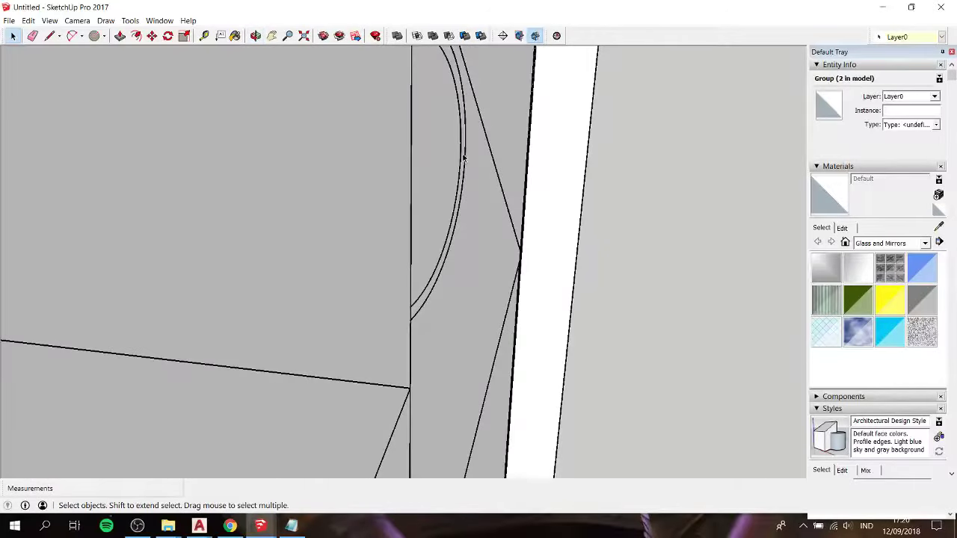
scroll(453, 160, up, 3)
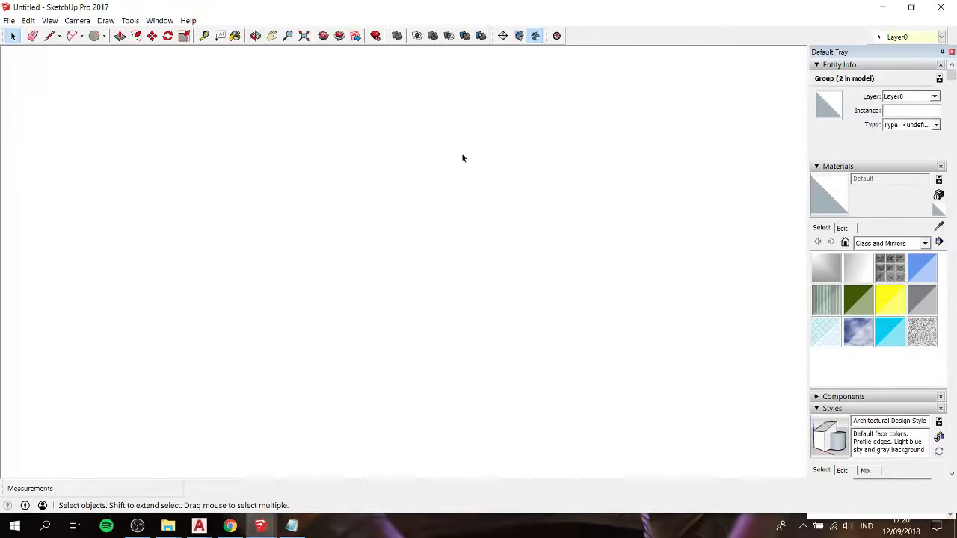
scroll(461, 153, up, 2)
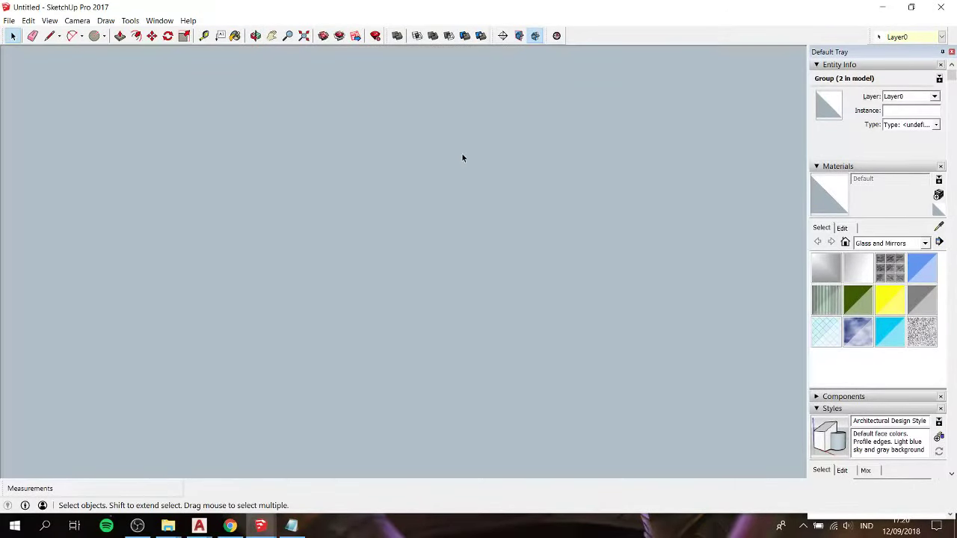
mouse_move(463, 156)
middle_down()
mouse_move(391, 150)
mouse_move(329, 113)
middle_up()
triple_click(497, 150)
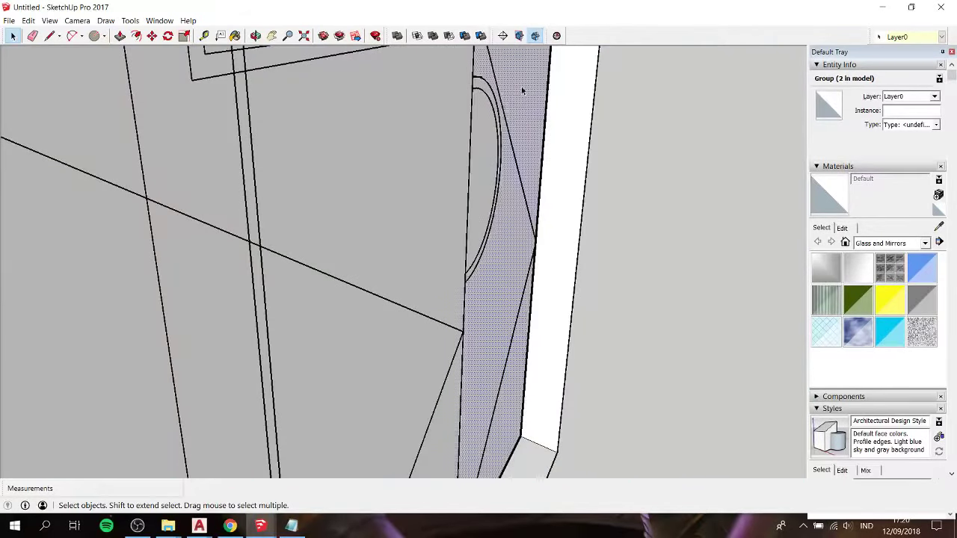
triple_click(534, 105)
middle_drag(533, 107, 436, 117)
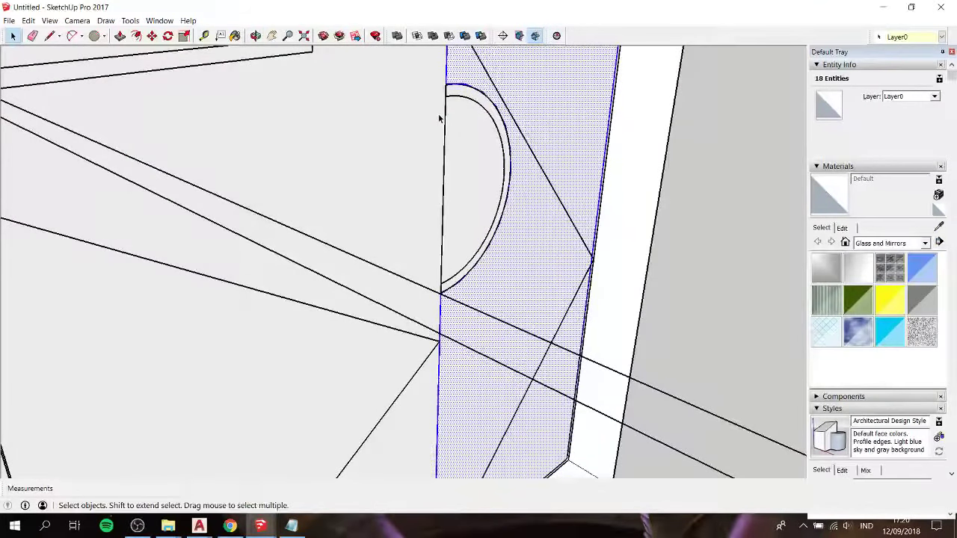
Step: Group the door face and draw two concentric circles on the door edge
right_click(563, 98)
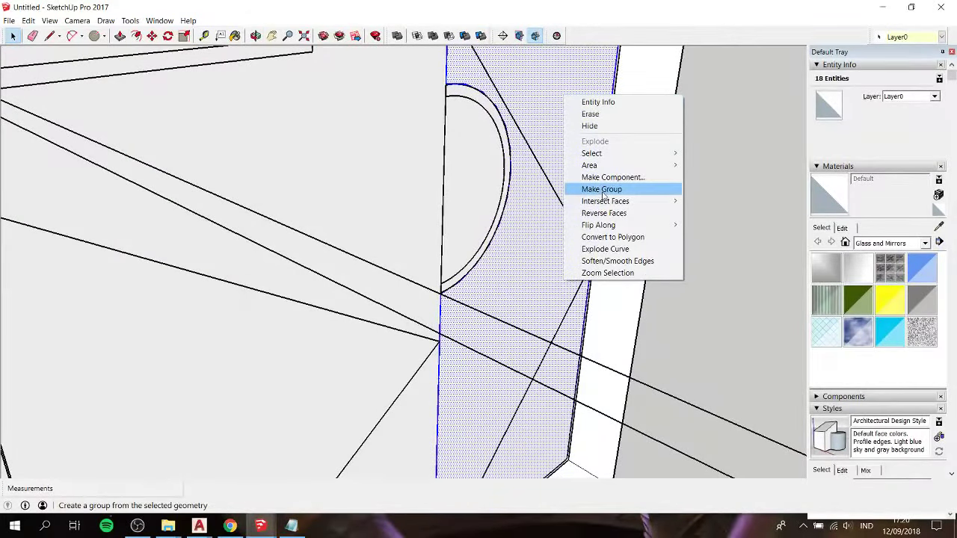
click(602, 190)
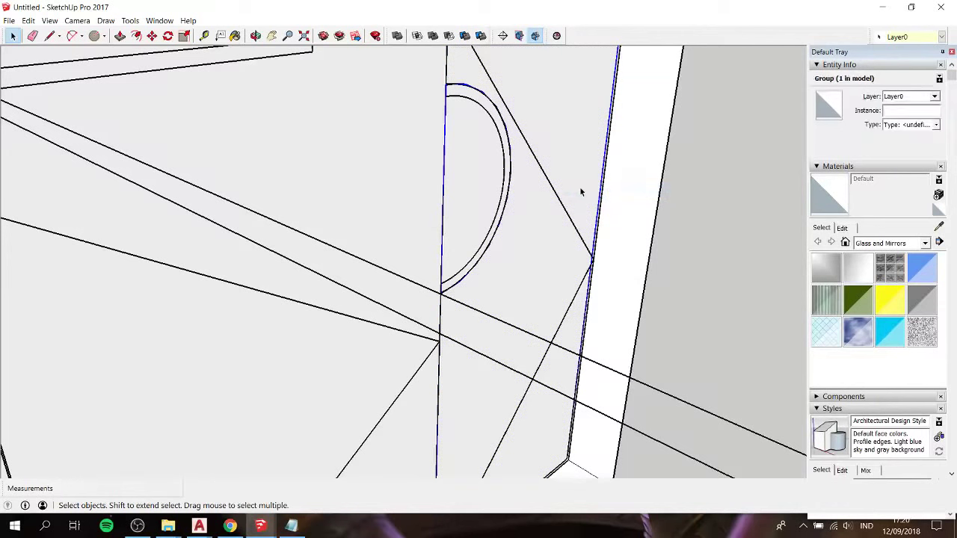
key(l)
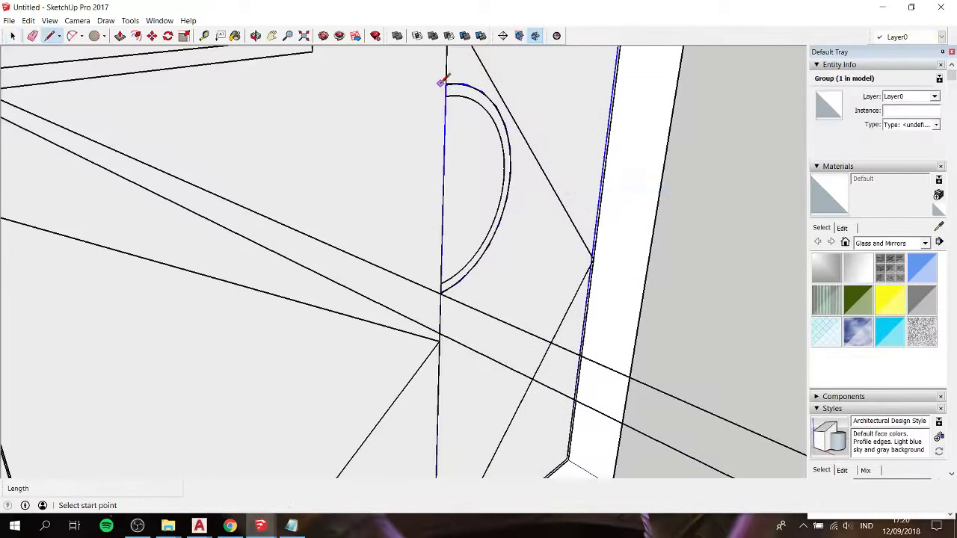
key(c)
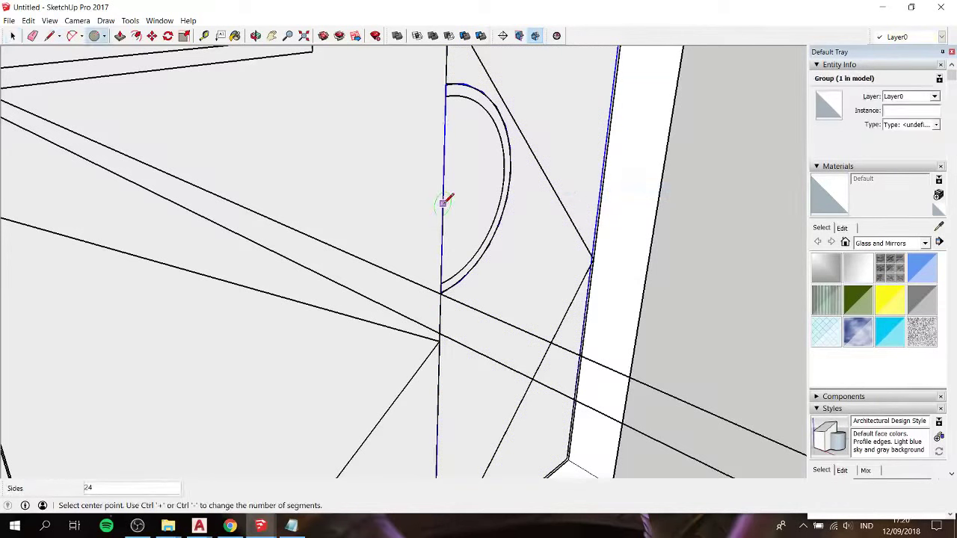
click(442, 195)
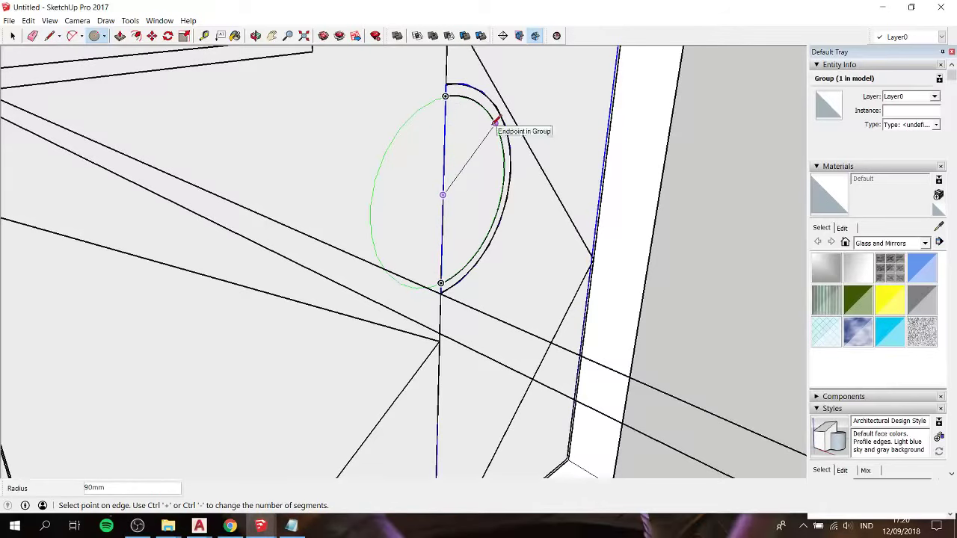
click(495, 122)
click(442, 194)
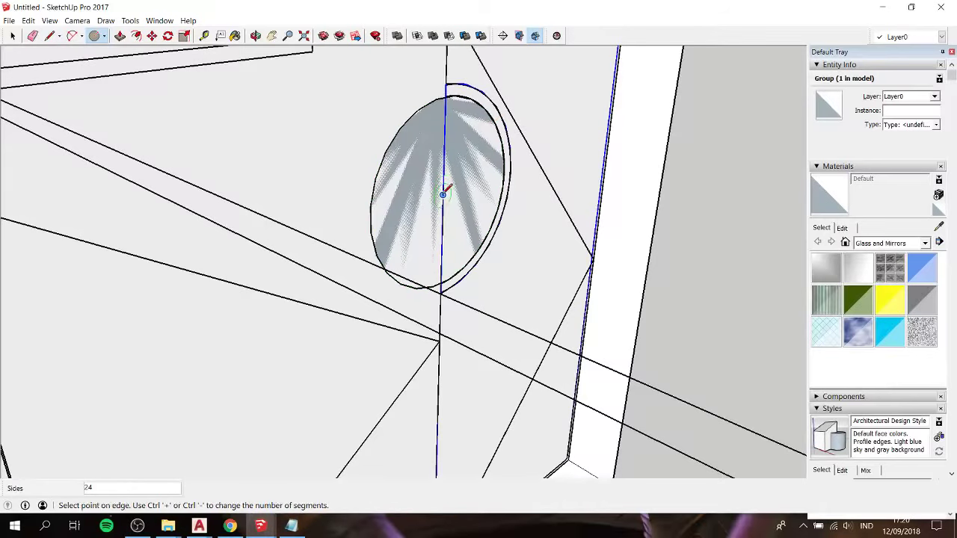
click(506, 109)
Step: Split the circles with a vertical line and erase their left halves
key(l)
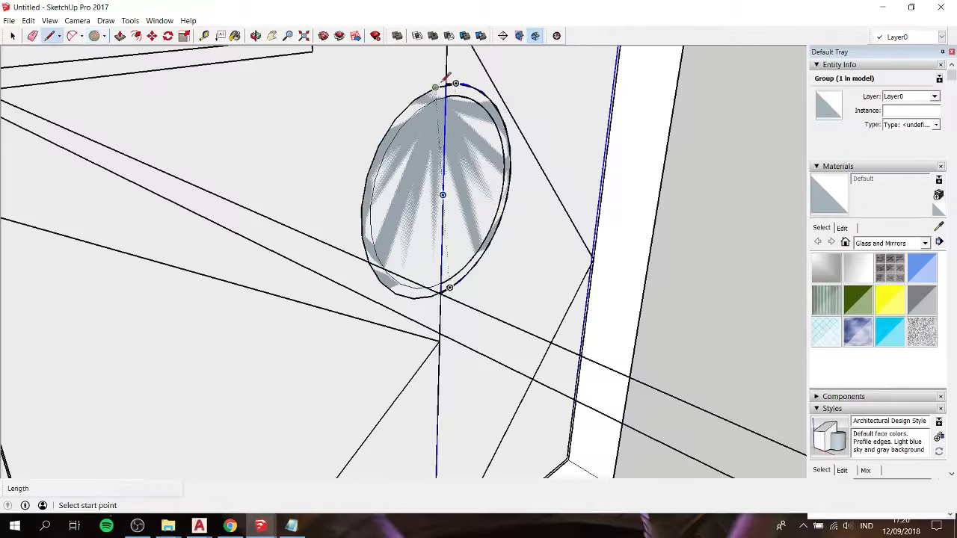
click(446, 84)
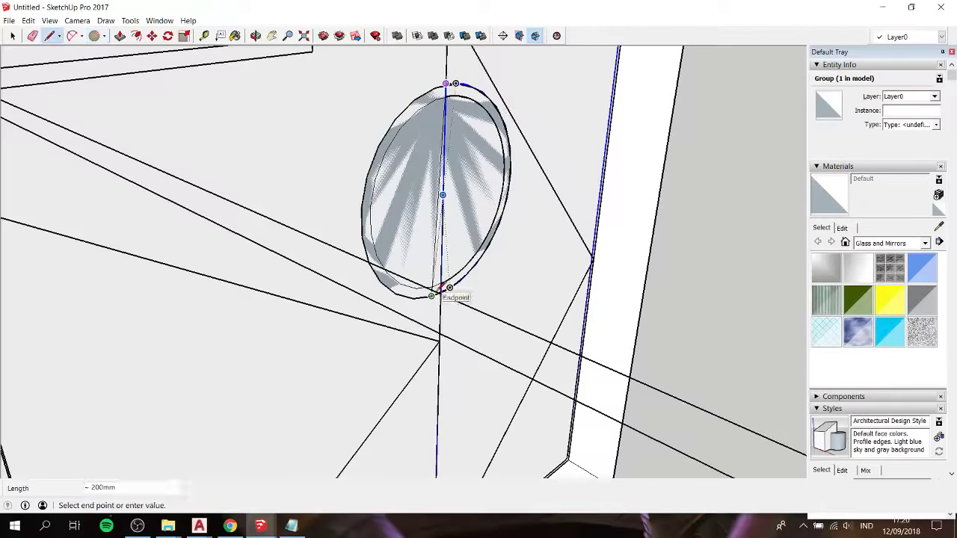
click(441, 294)
key(e)
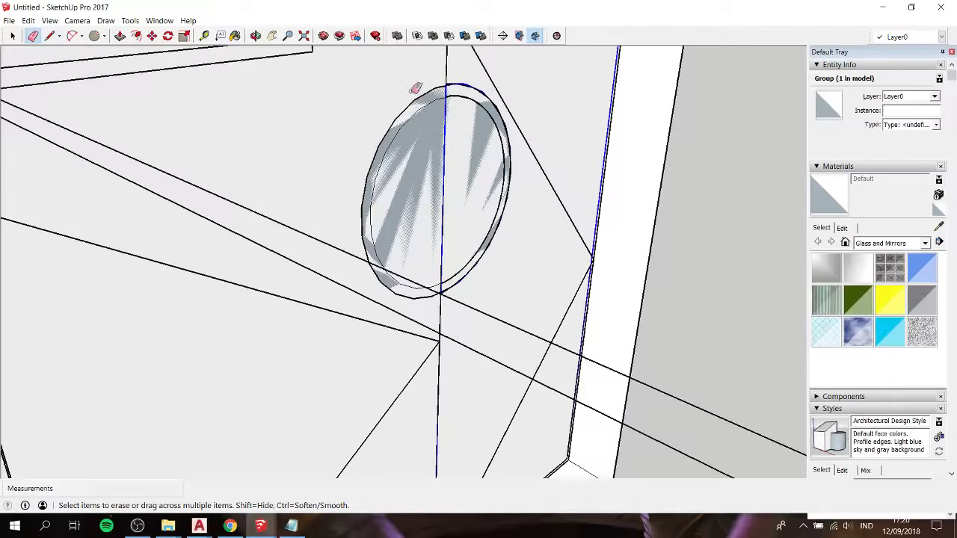
drag(414, 87, 404, 298)
Step: Pull the half-ring band face outward 2mm
key(space)
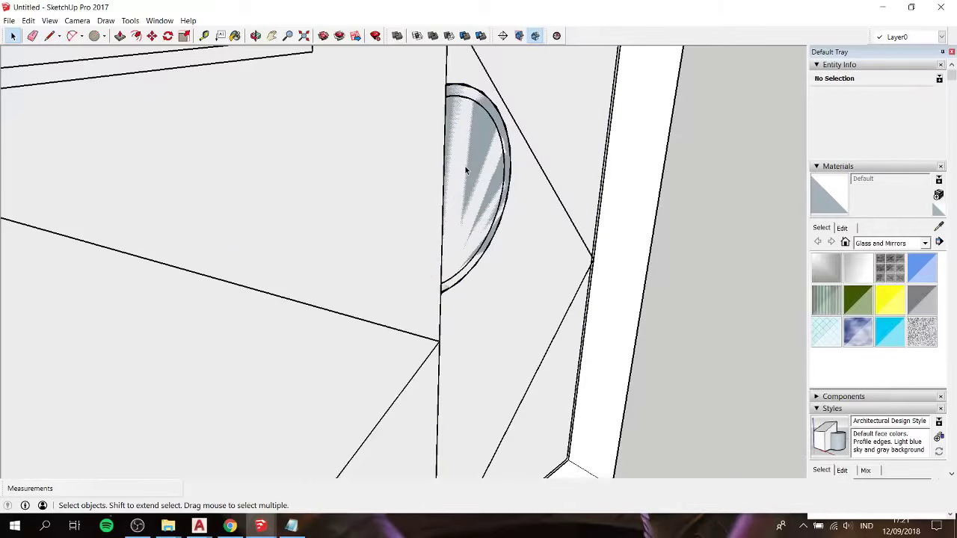
click(465, 166)
click(500, 153)
click(504, 148)
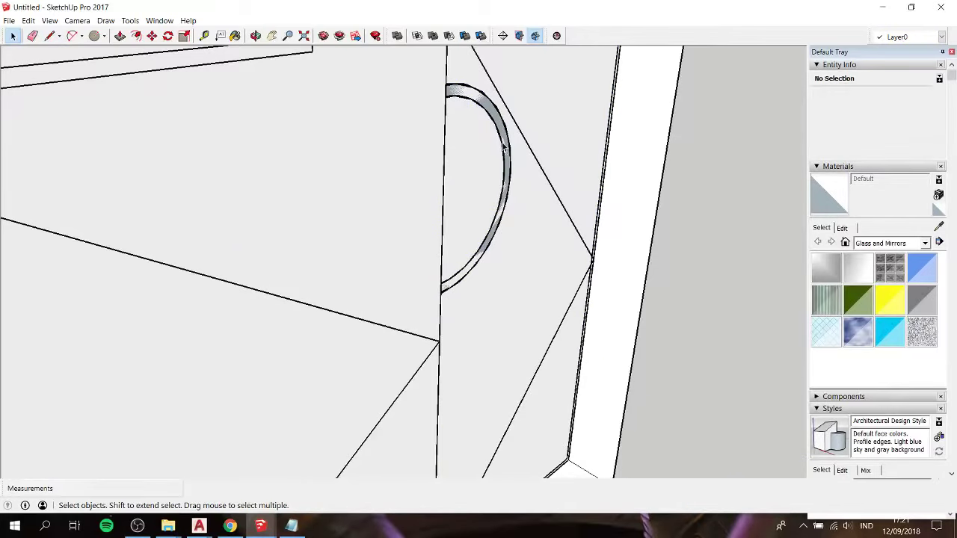
key(p)
click(502, 142)
text(2)
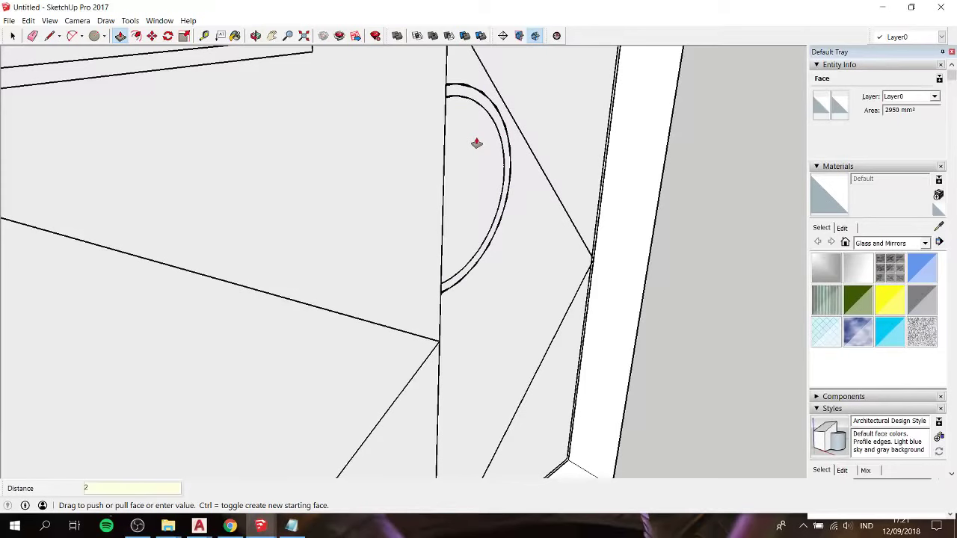
click(476, 143)
key(space)
middle_drag(476, 137, 525, 116)
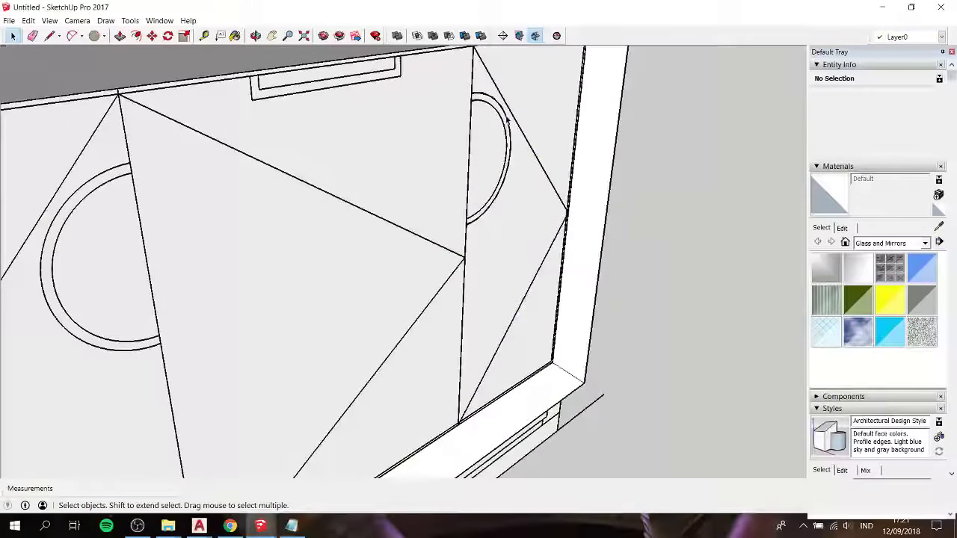
Step: Group the arc band rim and combine it with the door face group
triple_click(503, 120)
right_click(504, 118)
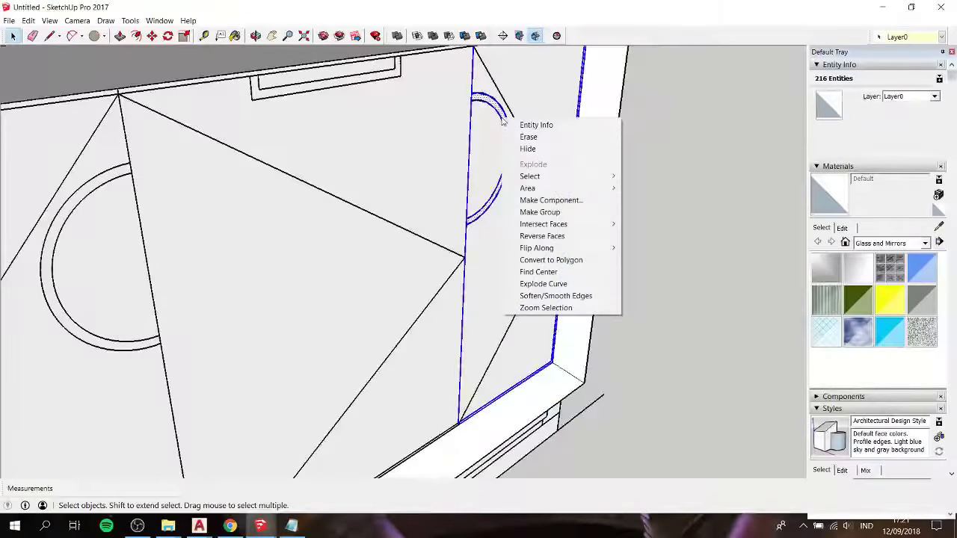
click(544, 216)
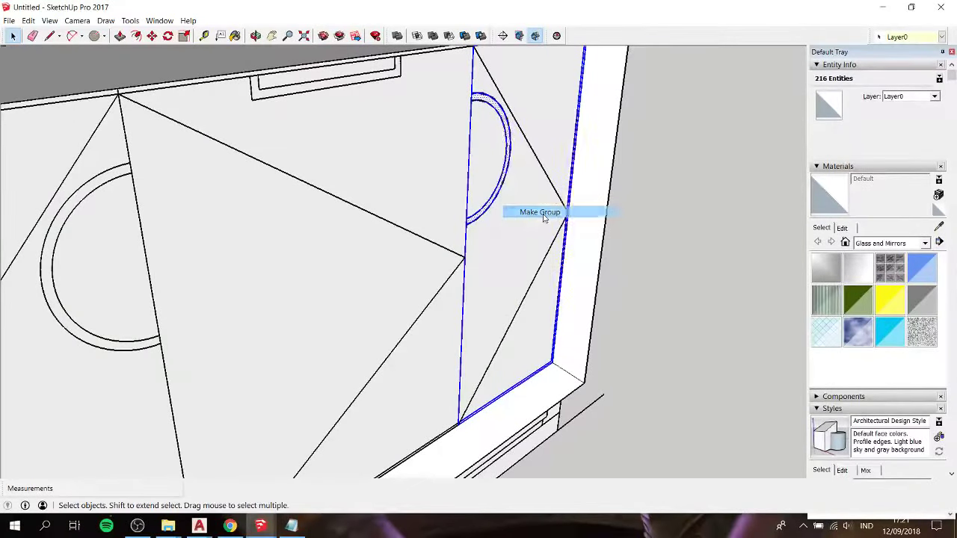
shift+click(550, 116)
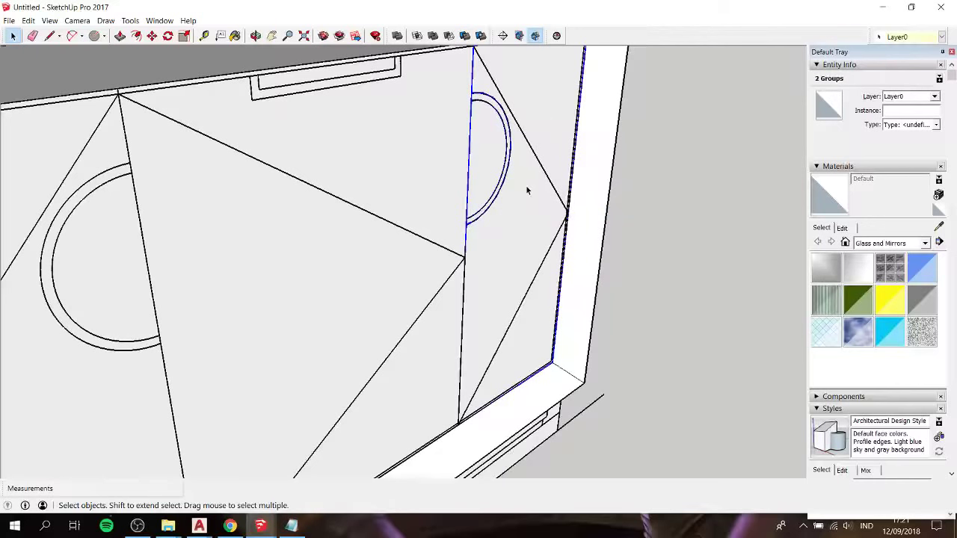
right_click(526, 191)
click(573, 289)
Step: Move the door group out to the right and orbit to inspect its recessed handle
scroll(572, 277, down, 3)
scroll(598, 278, down, 3)
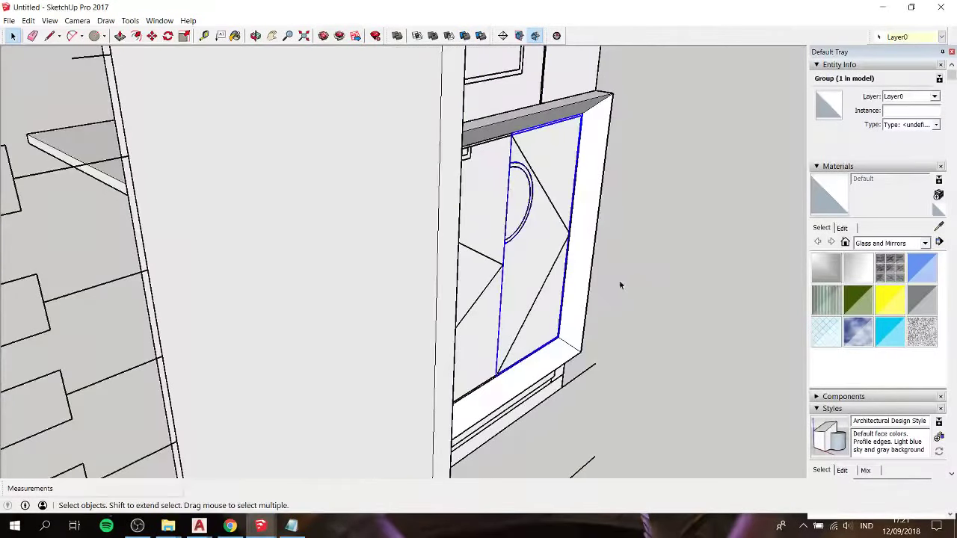
key(m)
click(619, 285)
click(703, 314)
key(space)
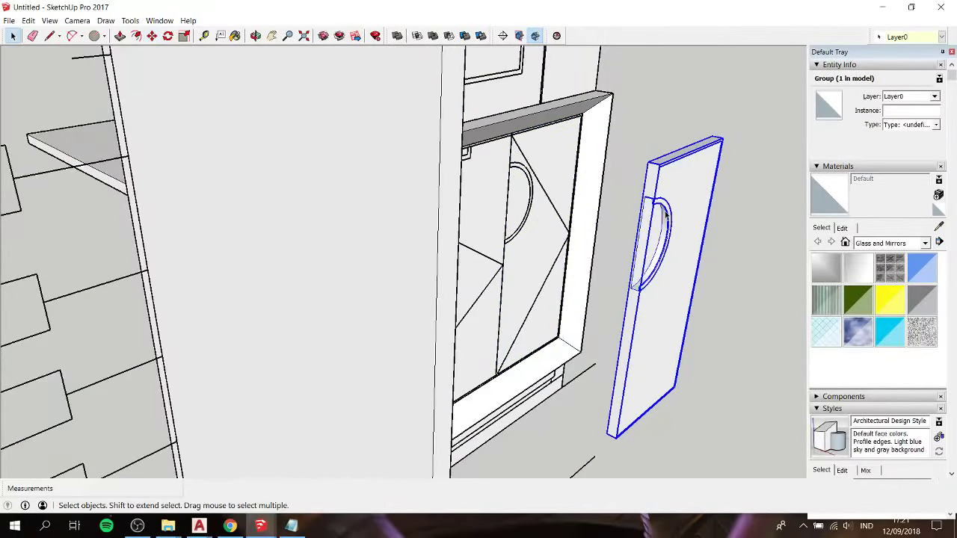
scroll(666, 213, up, 3)
middle_drag(728, 251, 654, 110)
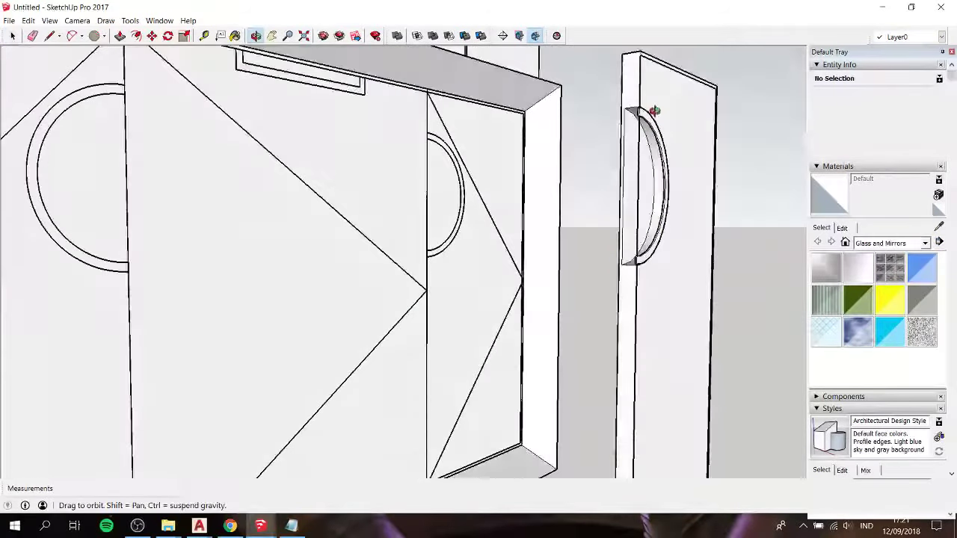
scroll(654, 110, up, 2)
scroll(655, 110, up, 2)
scroll(654, 113, up, 2)
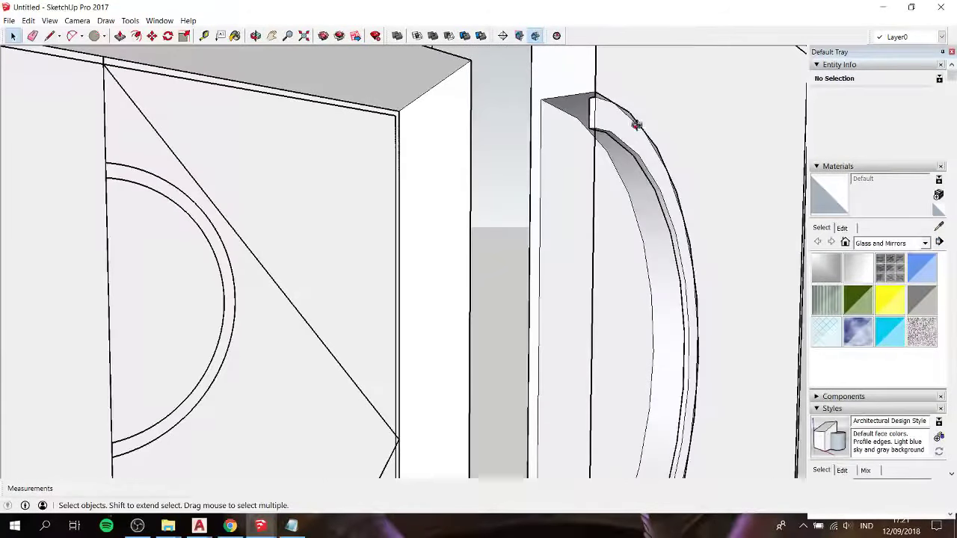
mouse_move(635, 125)
middle_down()
mouse_move(335, 139)
mouse_move(461, 142)
mouse_move(500, 152)
middle_up()
Step: Return the door to the cabinet frame and open the door group for editing
click(476, 146)
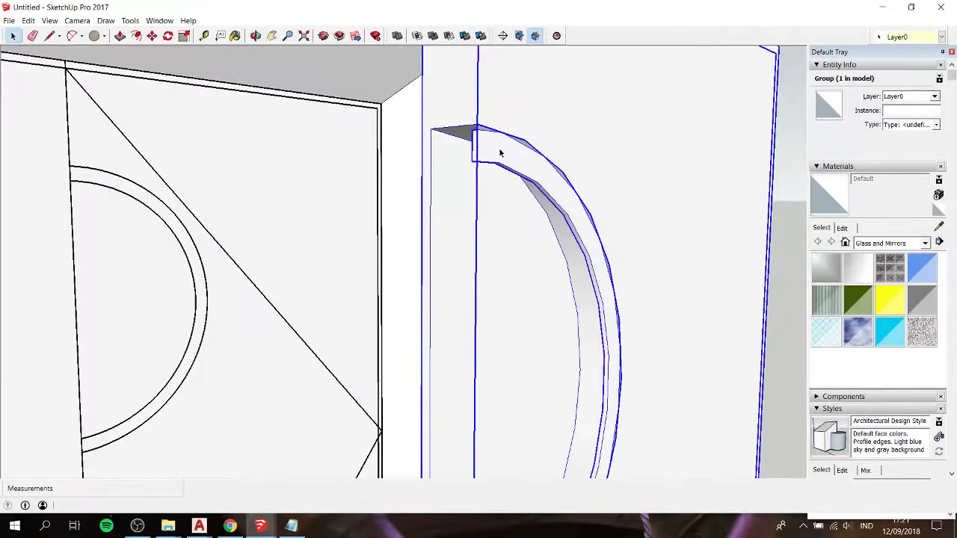
scroll(500, 153, down, 3)
scroll(587, 175, down, 2)
key(Delete)
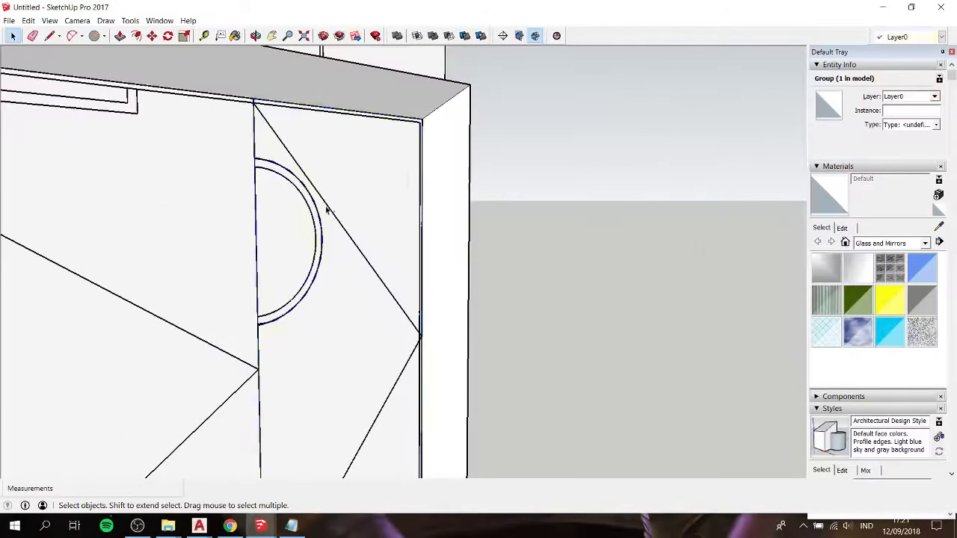
click(306, 197)
double_click(306, 197)
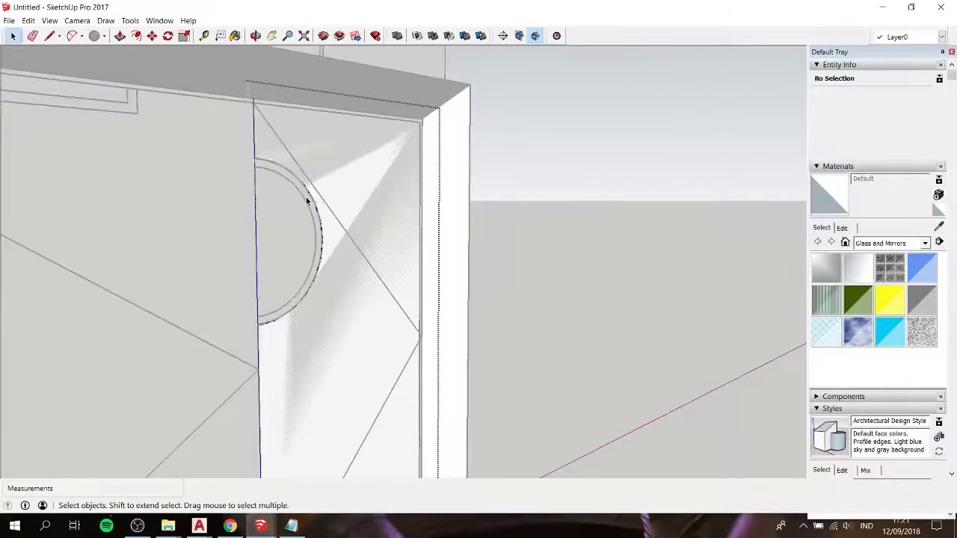
Step: Restore the full circle and door lines, and make the right door face a group
click(306, 196)
click(307, 198)
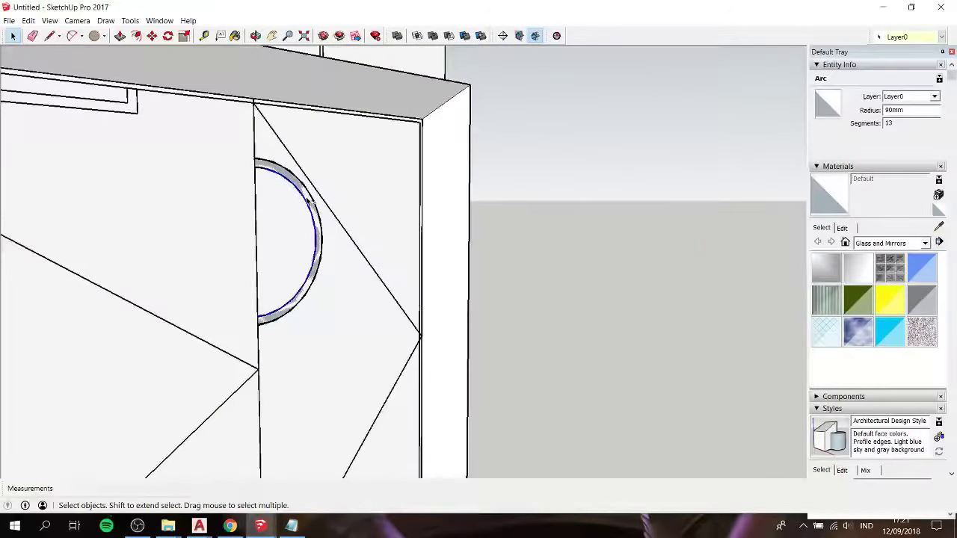
key(ctrl+z)
key(ctrl+z)
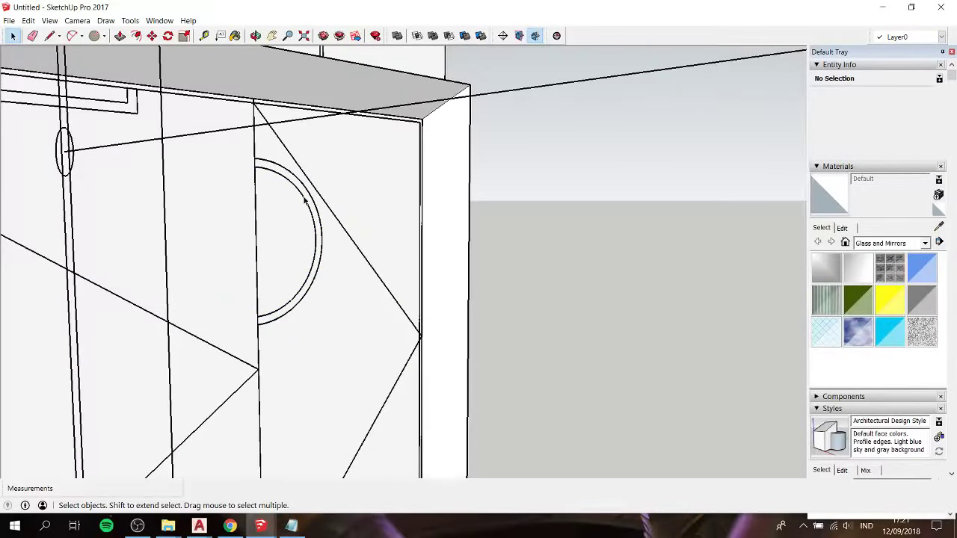
click(355, 202)
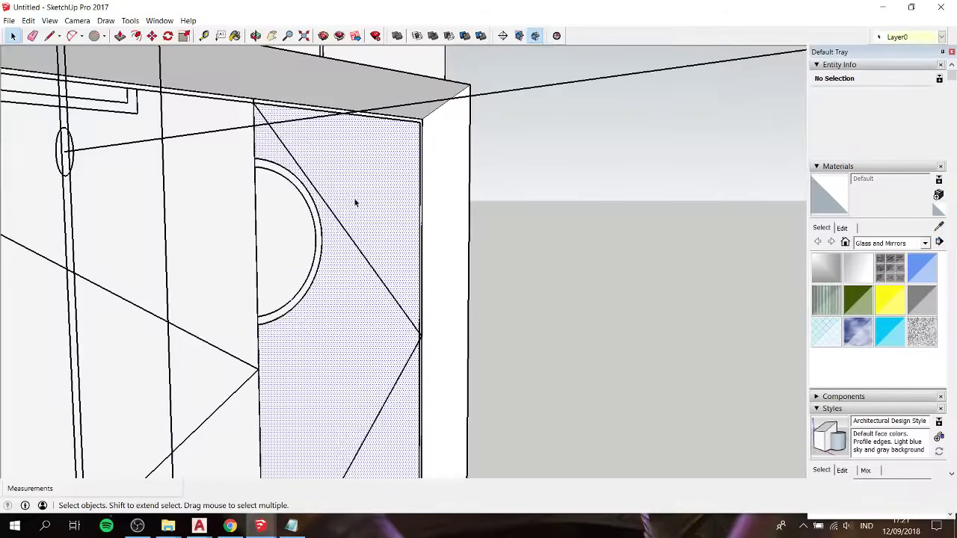
key(ctrl+z)
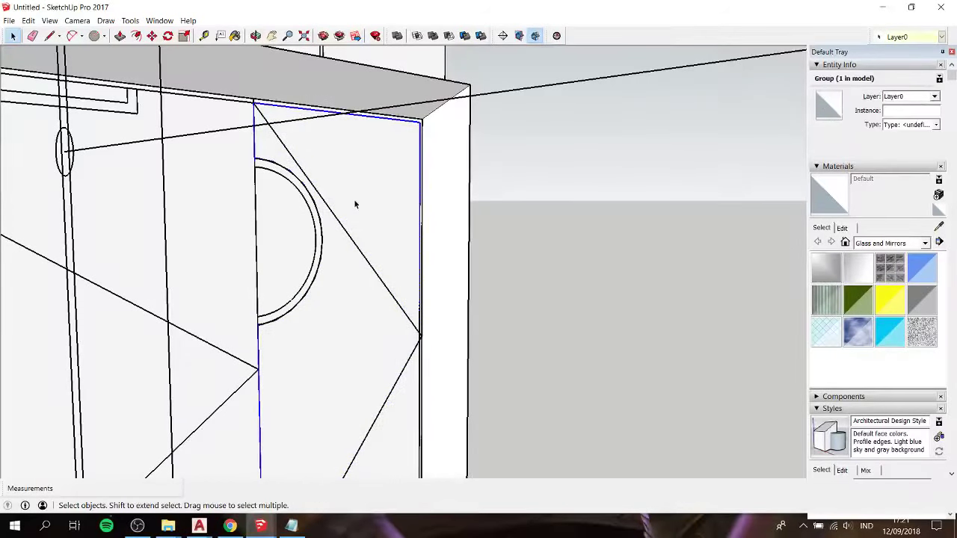
Step: Draw 100-sided circles of 100mm and 90mm radius on the door's left edge
key(c)
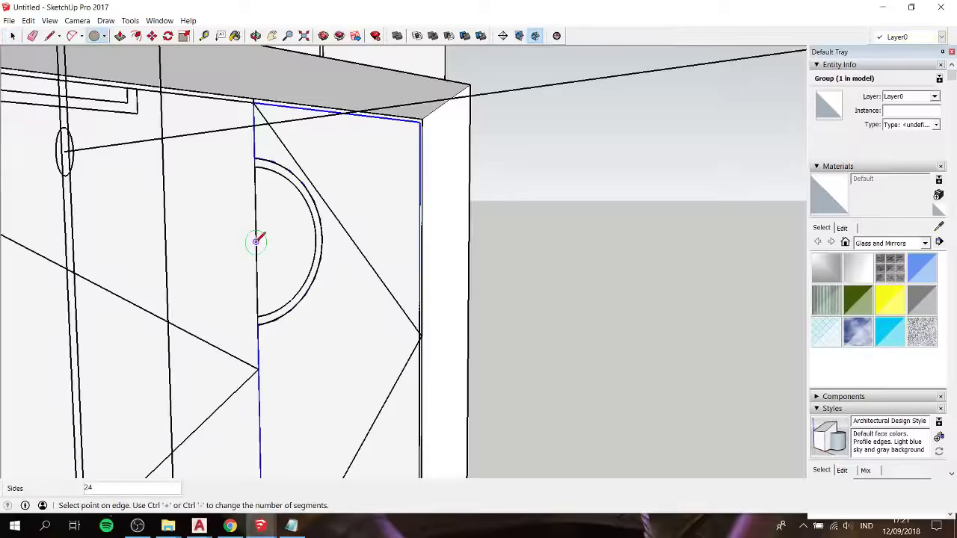
text(100)
key(Return)
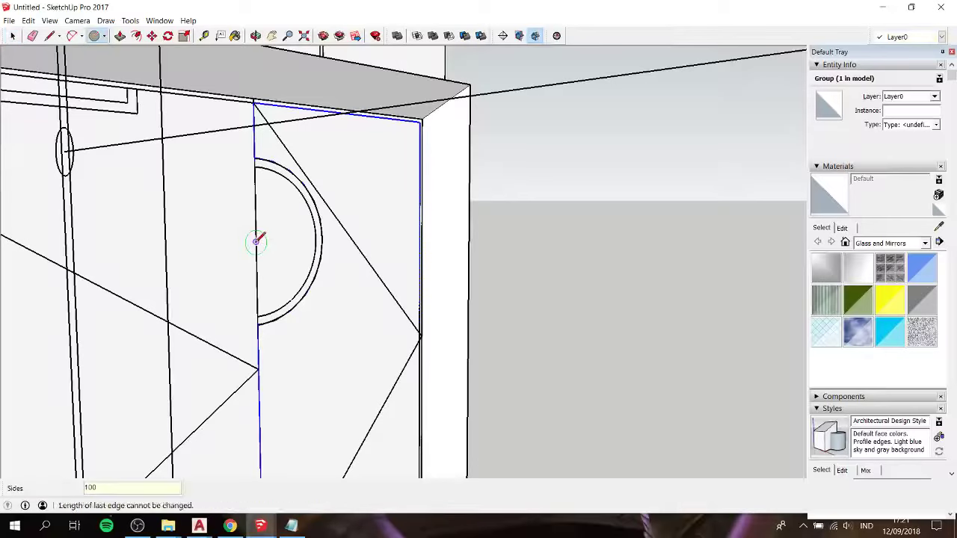
click(256, 241)
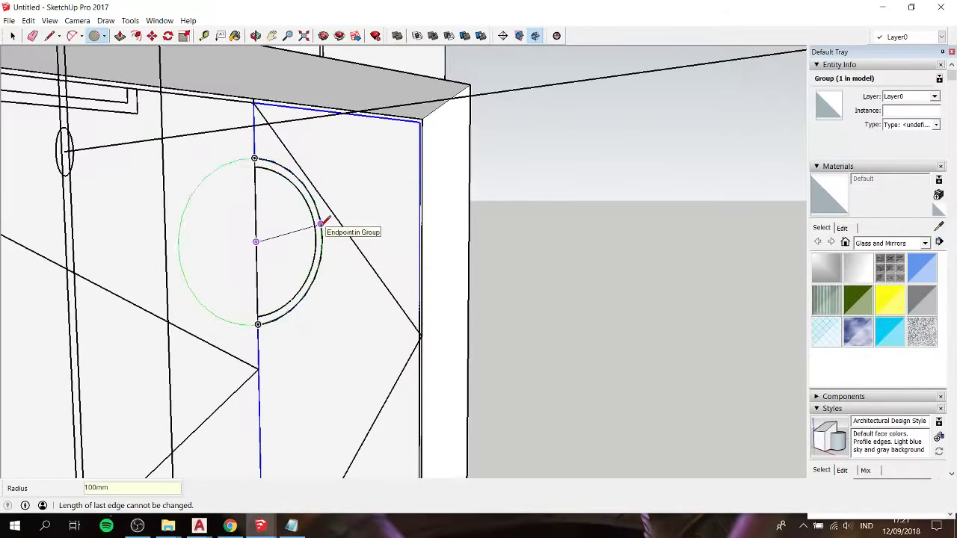
click(318, 231)
scroll(323, 222, up, 3)
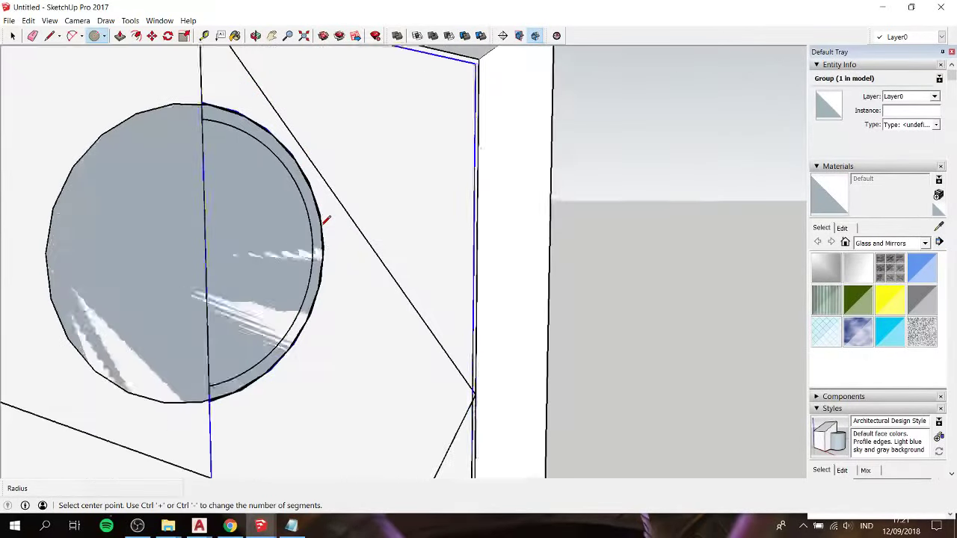
click(206, 255)
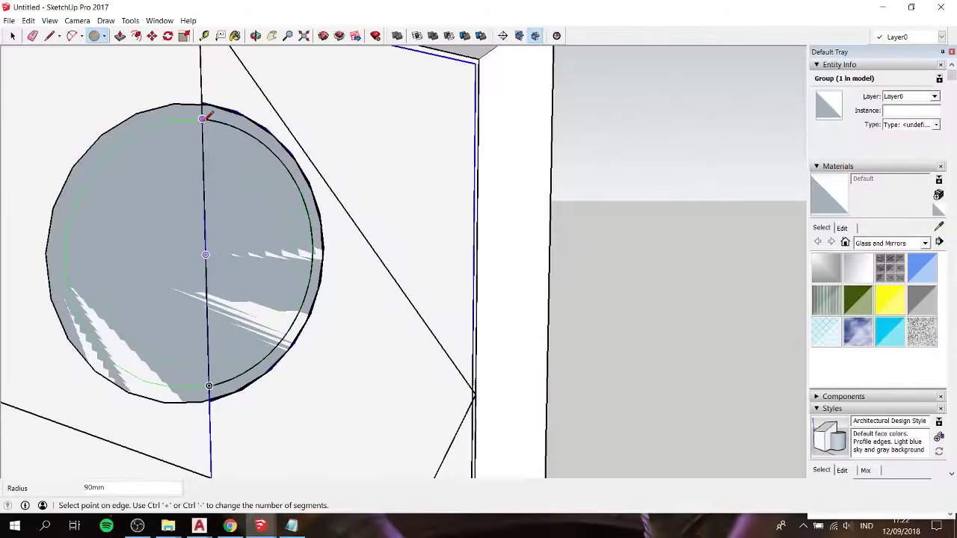
click(203, 117)
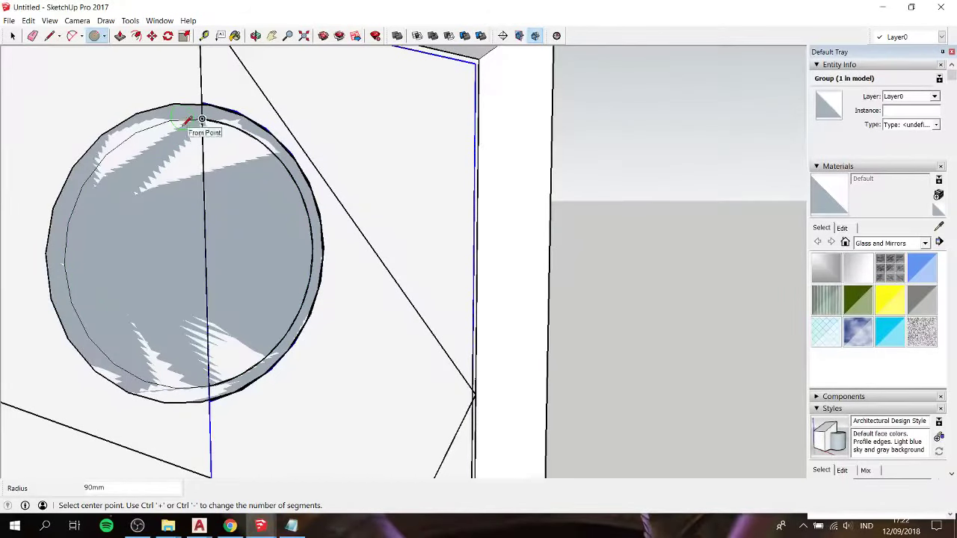
Step: Erase the left halves of both circles
key(e)
drag(187, 102, 182, 137)
key(space)
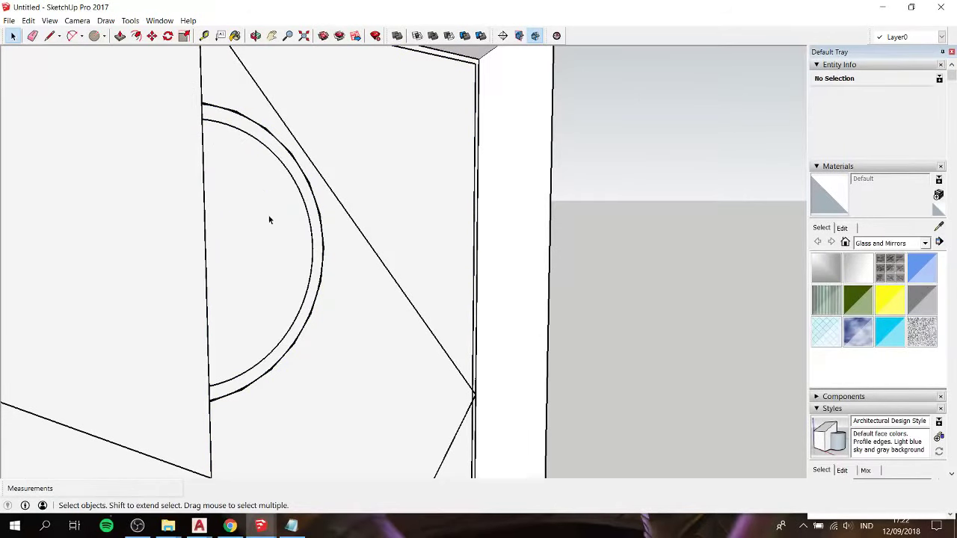
click(269, 215)
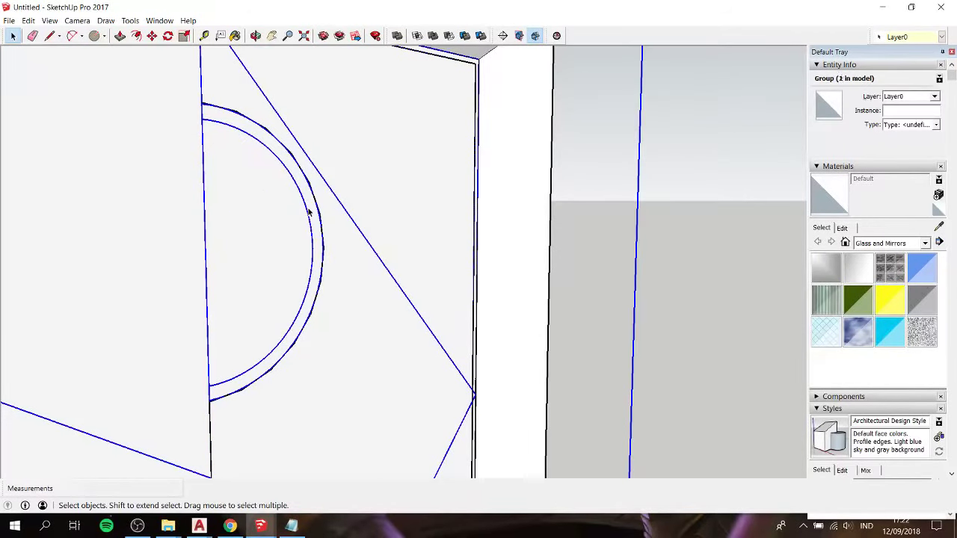
scroll(306, 216, down, 3)
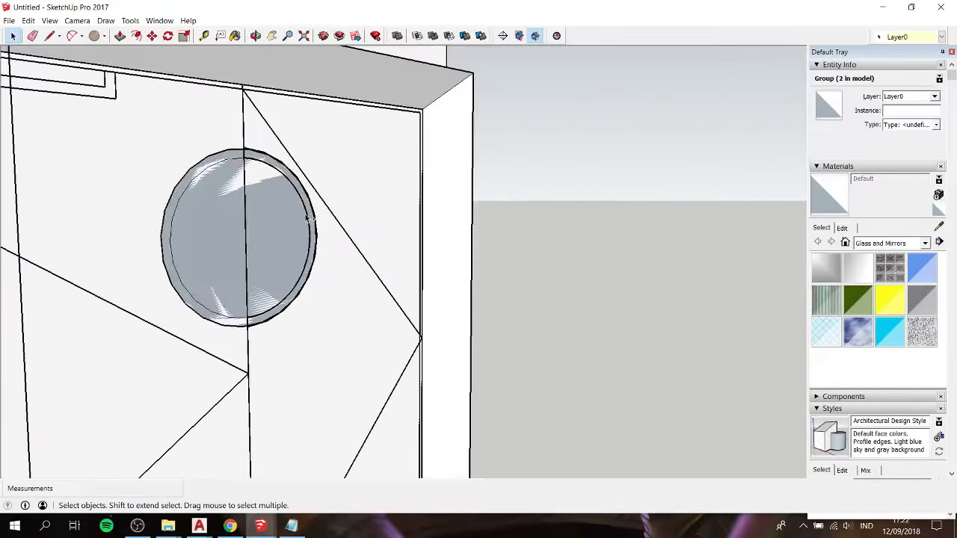
Step: Split the circles with vertical lines and erase the leftover left-half edge and face
key(l)
click(244, 148)
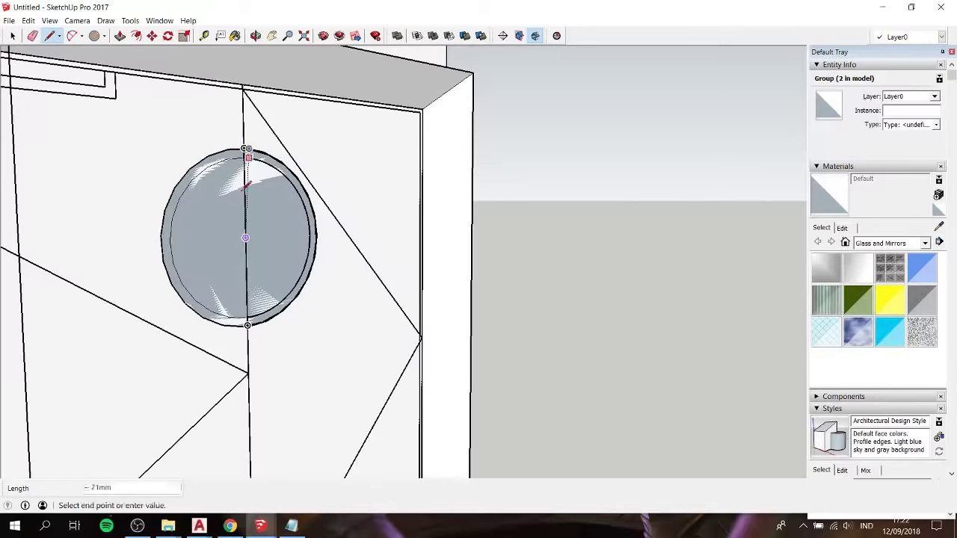
click(247, 277)
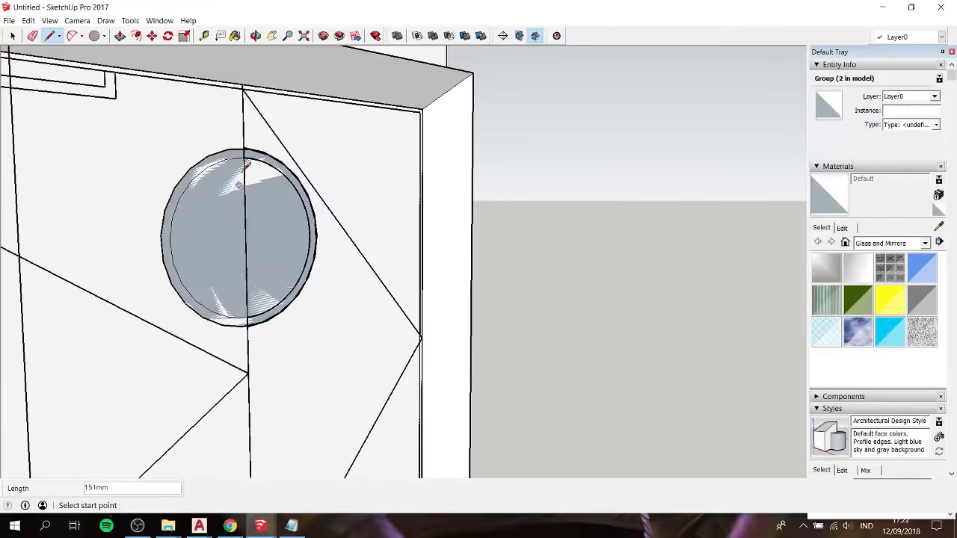
click(243, 128)
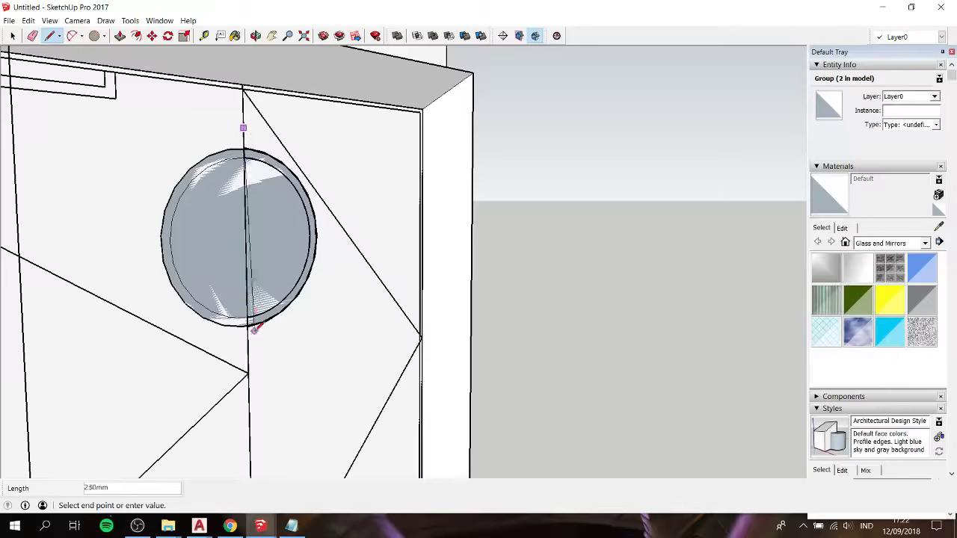
click(249, 329)
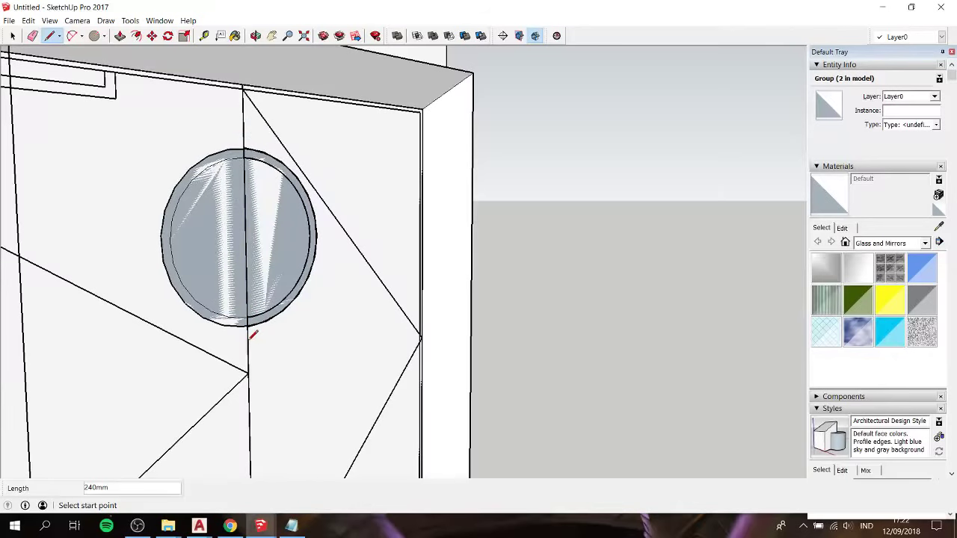
key(e)
key(ctrl+a)
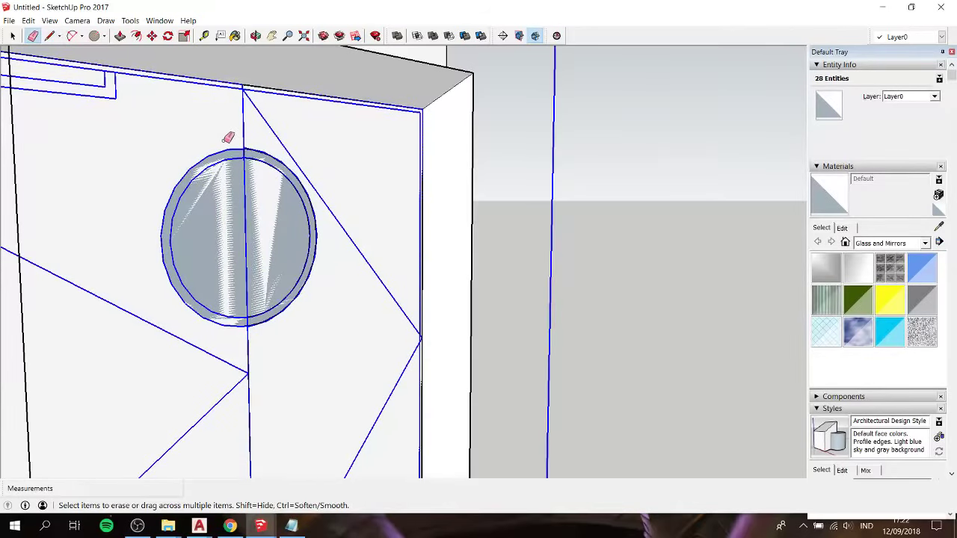
key(Escape)
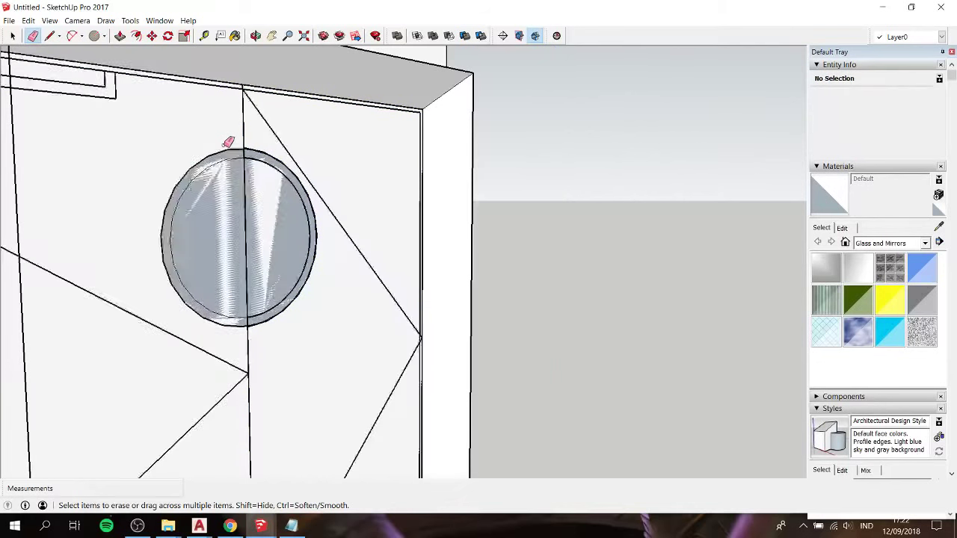
click(232, 148)
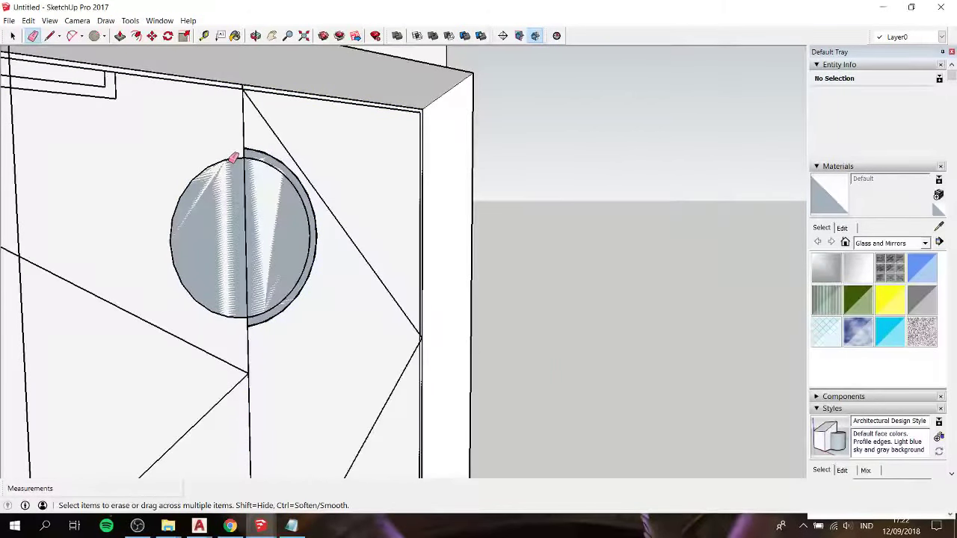
click(232, 159)
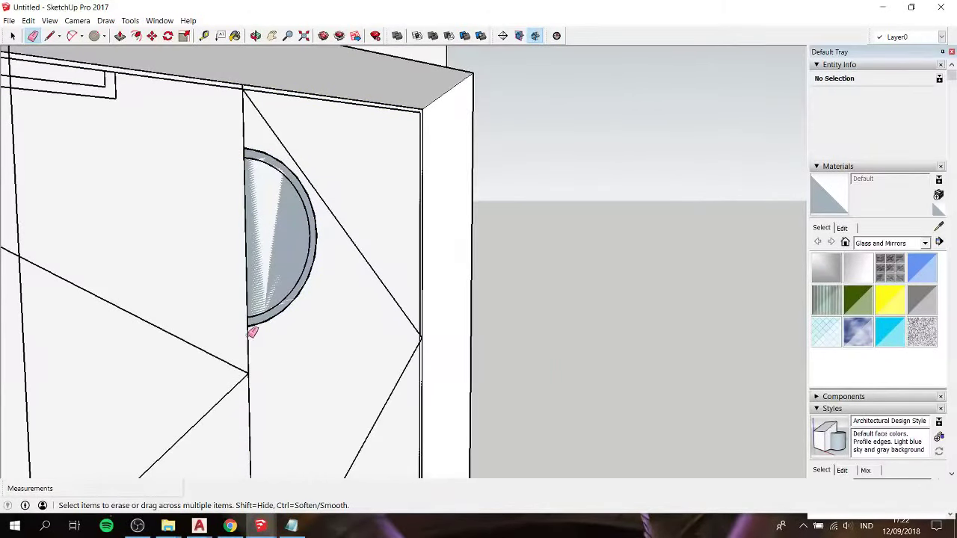
Step: Check the half-circle's straight edge, then push the ring face into the door
key(space)
click(267, 252)
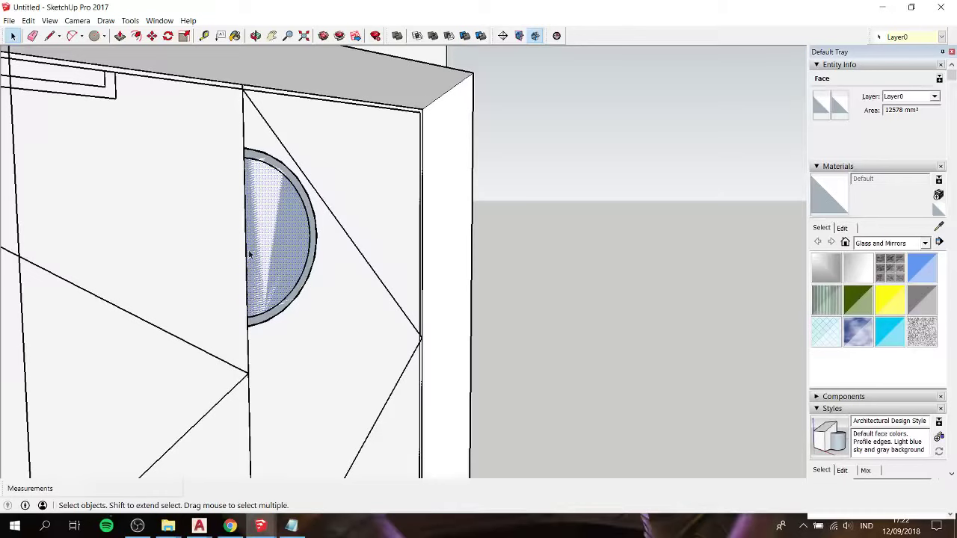
scroll(249, 254, up, 2)
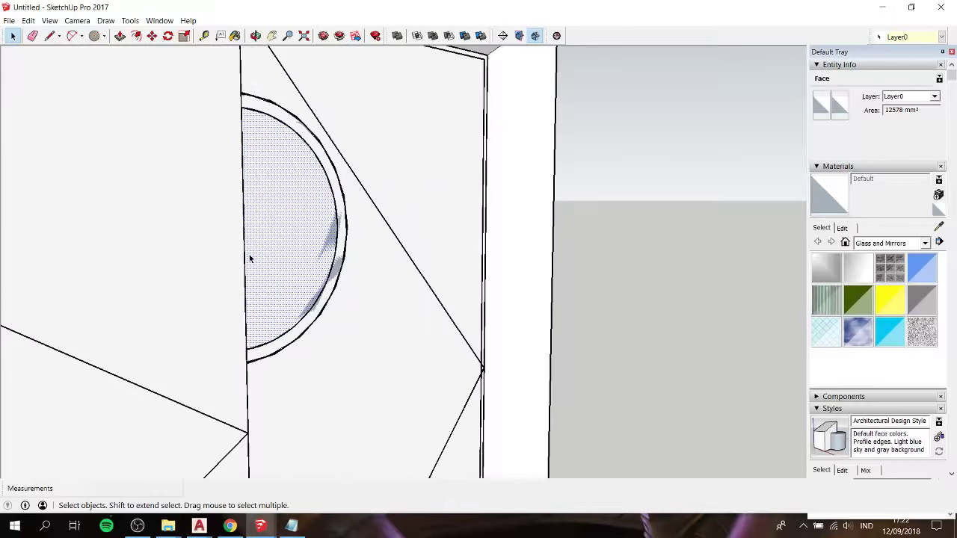
click(242, 258)
click(237, 226)
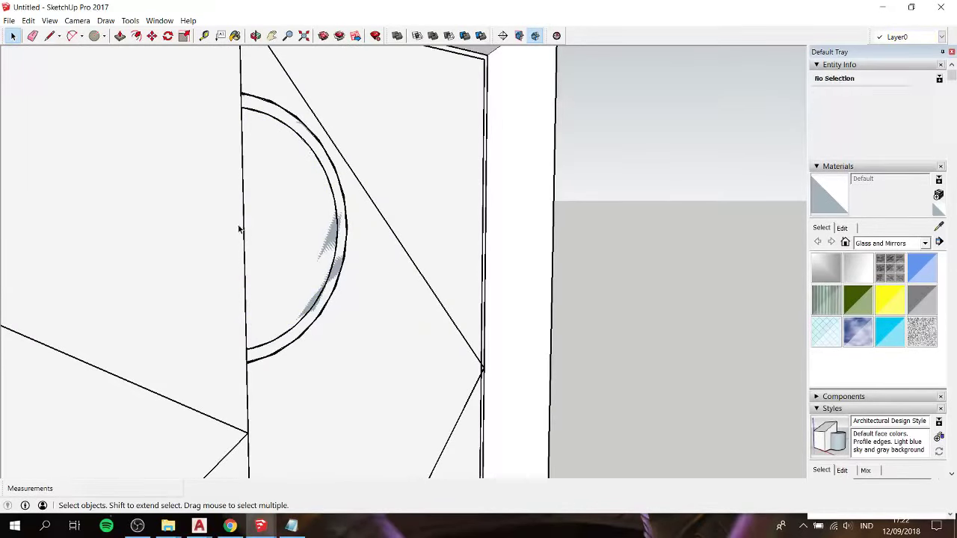
click(246, 256)
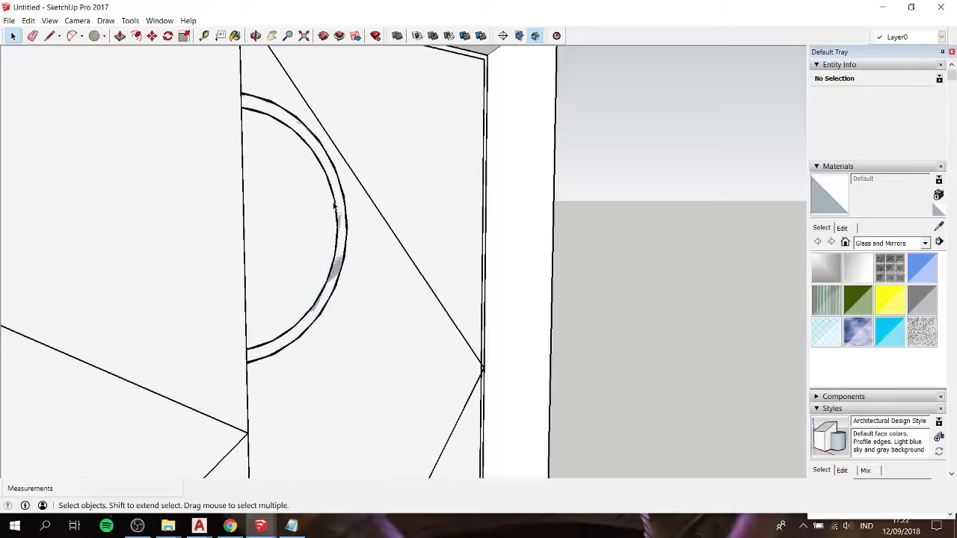
key(p)
click(336, 190)
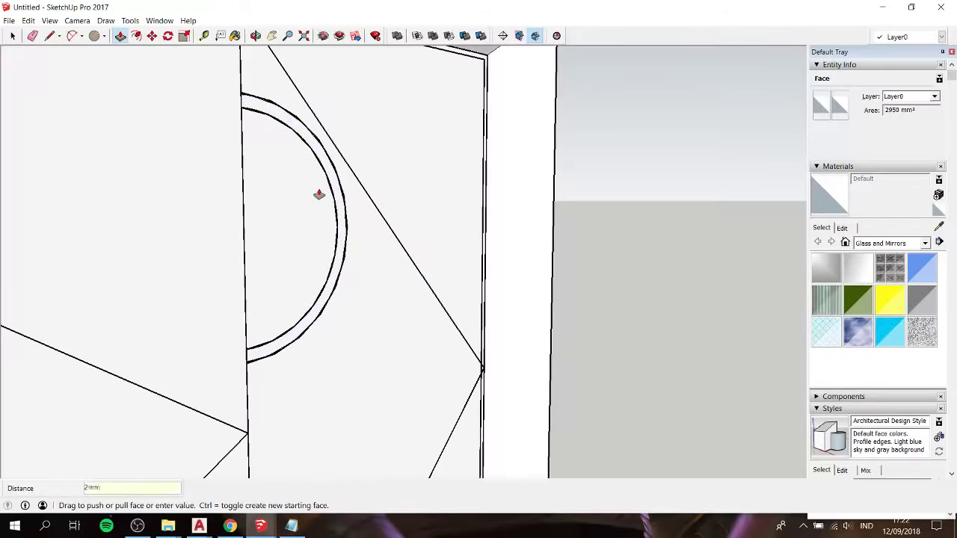
click(319, 195)
key(space)
Step: Orbit and zoom out to view the whole sink cabinet
key(ctrl+a)
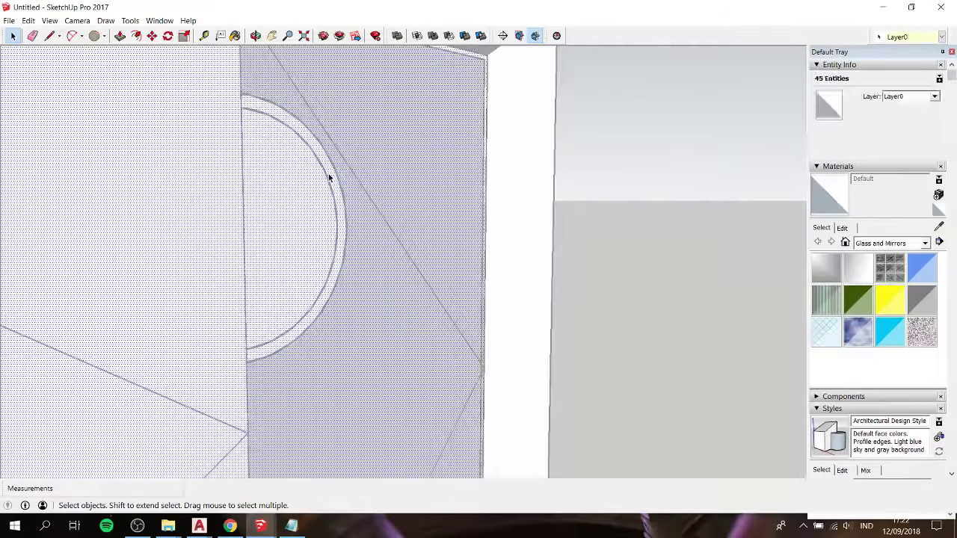
scroll(328, 173, down, 3)
mouse_move(329, 174)
middle_down()
mouse_move(291, 231)
mouse_move(186, 277)
mouse_move(367, 203)
middle_up()
scroll(385, 167, up, 3)
scroll(383, 167, up, 2)
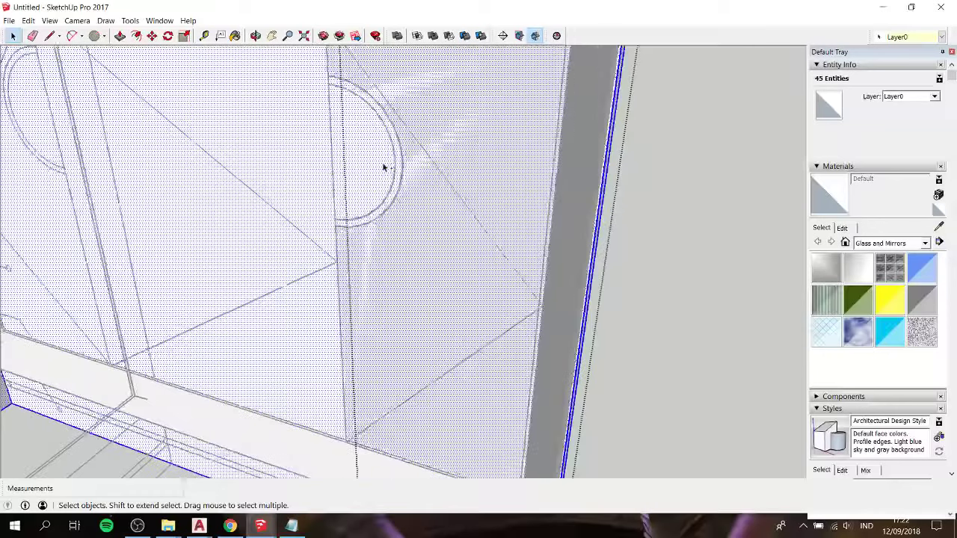
click(331, 154)
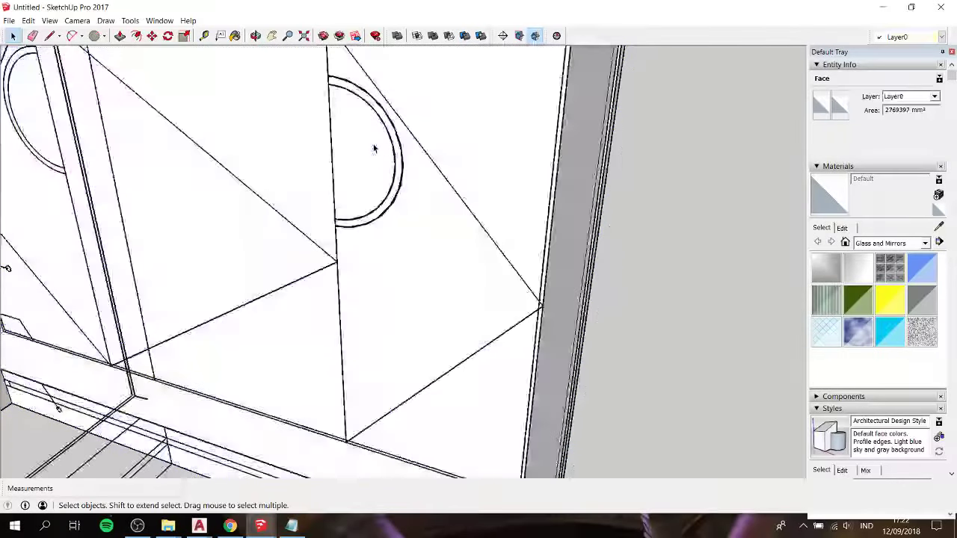
key(Escape)
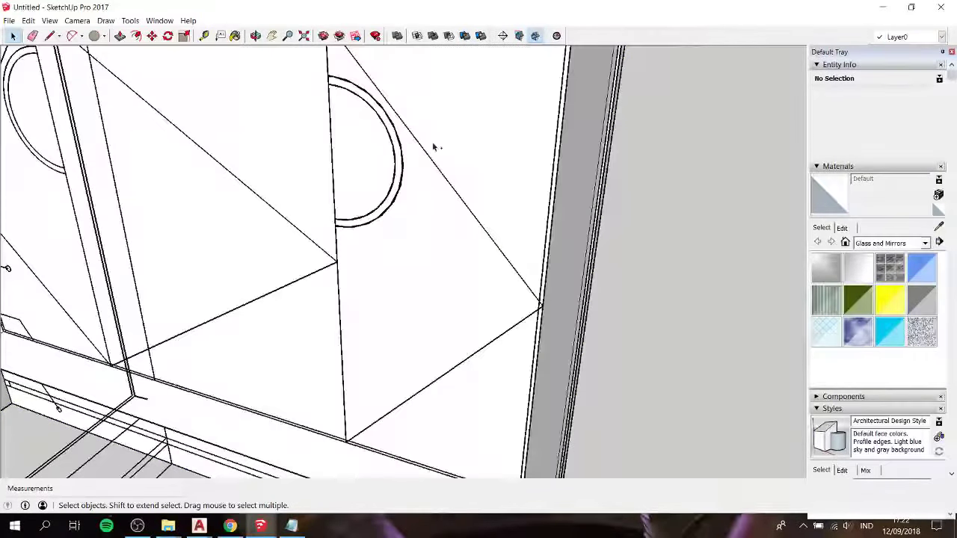
click(404, 152)
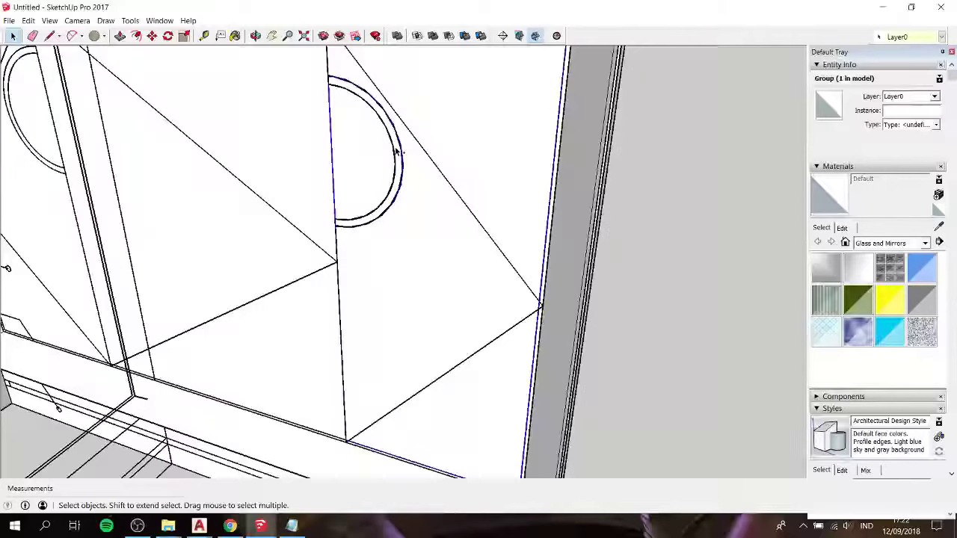
scroll(398, 152, down, 5)
scroll(398, 152, down, 3)
middle_drag(399, 152, 217, 165)
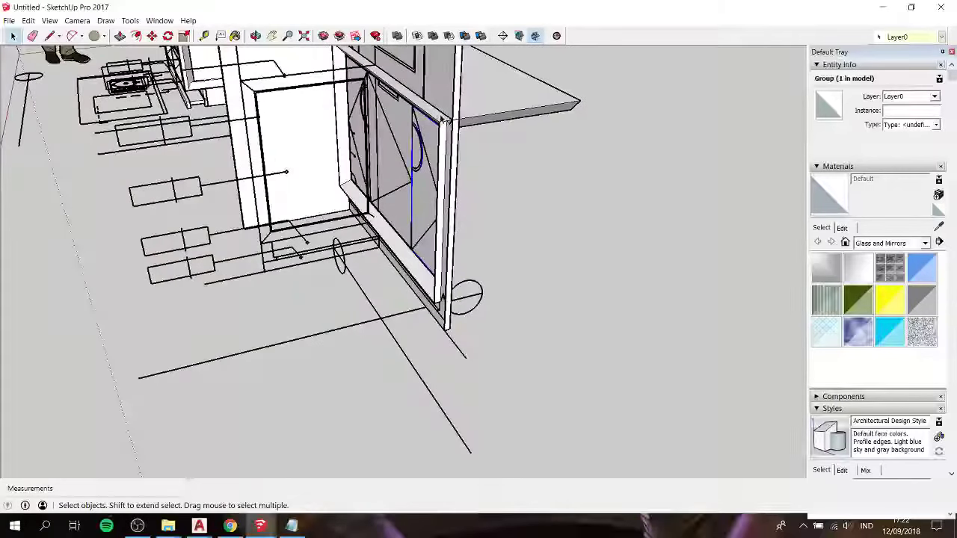
Step: Hide the cabinet group in front and zoom in on the door face's edge
click(422, 75)
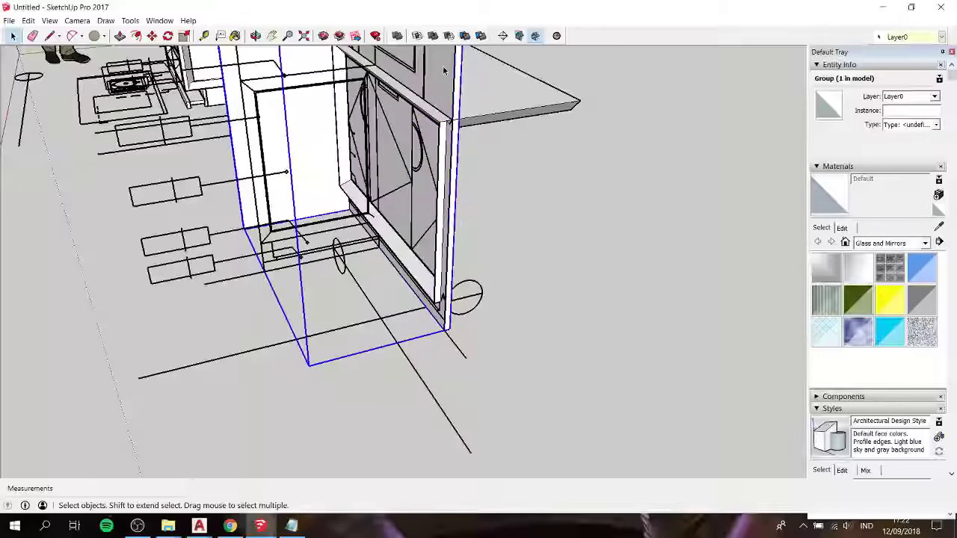
key(Delete)
mouse_move(439, 126)
middle_down()
mouse_move(537, 118)
mouse_move(448, 127)
middle_up()
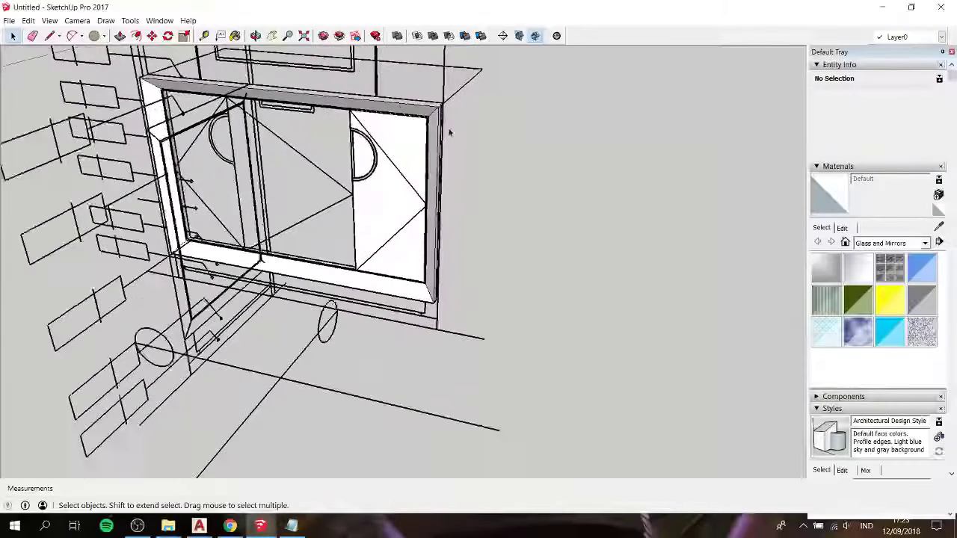
scroll(389, 150, up, 5)
mouse_move(331, 175)
middle_down()
mouse_move(526, 144)
mouse_move(352, 124)
mouse_move(359, 90)
mouse_move(258, 114)
mouse_move(199, 113)
middle_up()
scroll(352, 124, up, 2)
scroll(302, 96, up, 1)
scroll(302, 96, down, 1)
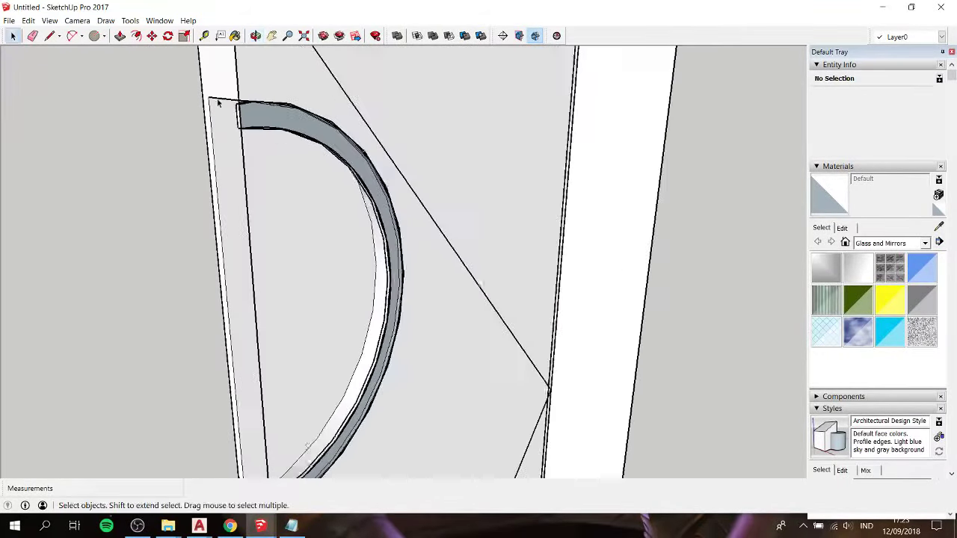
scroll(316, 84, up, 1)
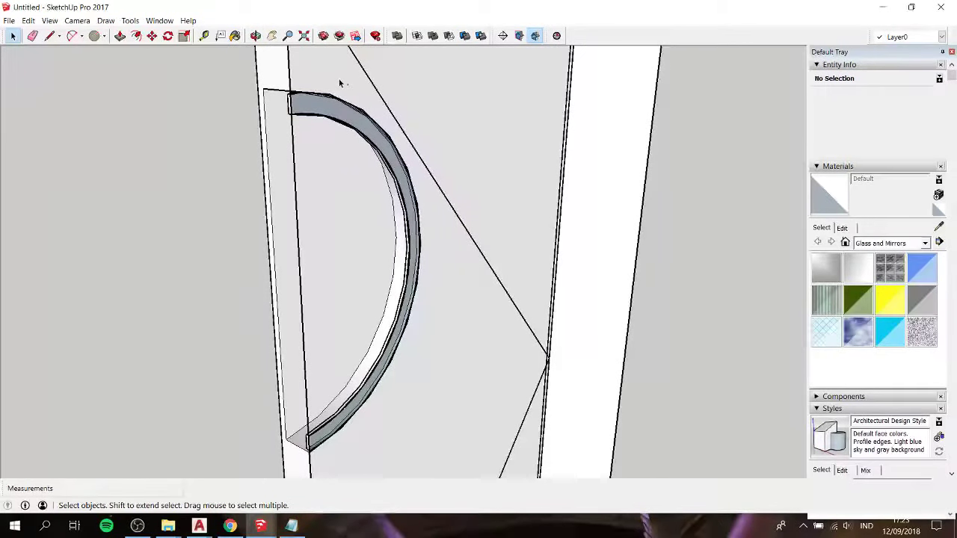
scroll(339, 78, up, 2)
scroll(339, 79, up, 1)
scroll(339, 79, up, 1)
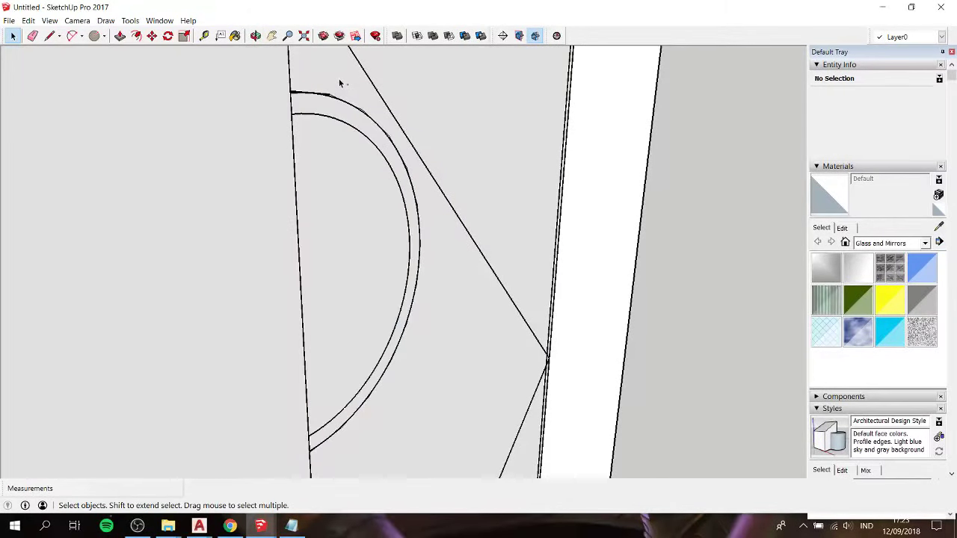
scroll(339, 80, down, 1)
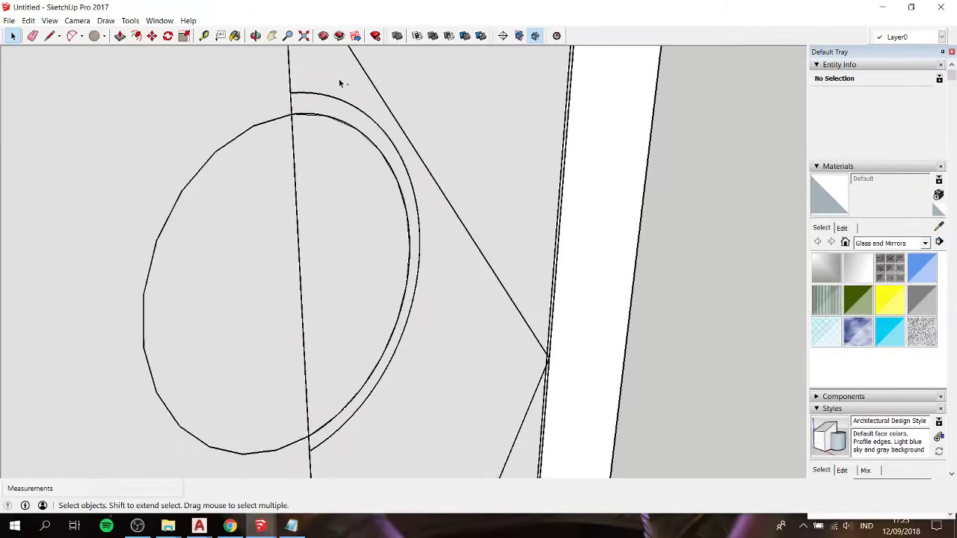
scroll(339, 78, up, 1)
middle_drag(348, 90, 337, 156)
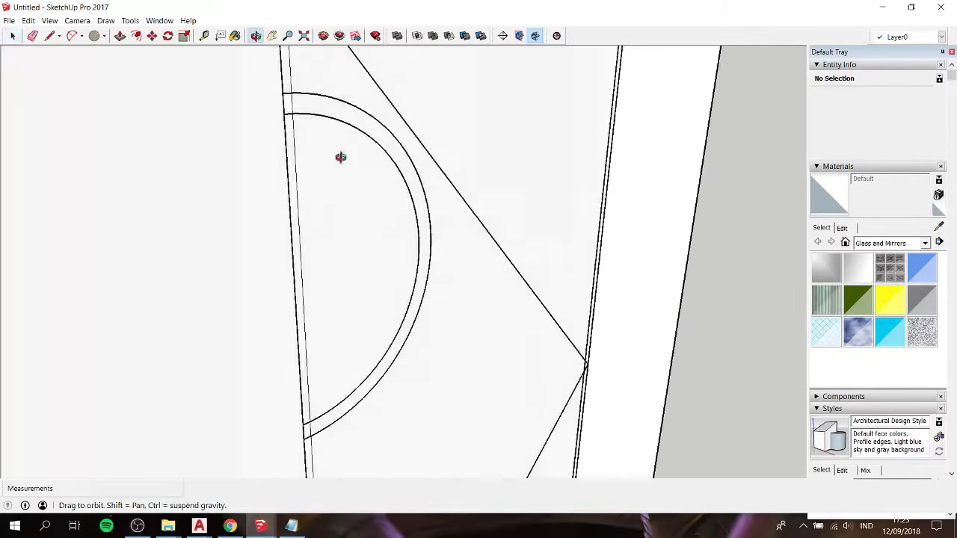
click(456, 98)
middle_drag(457, 98, 434, 150)
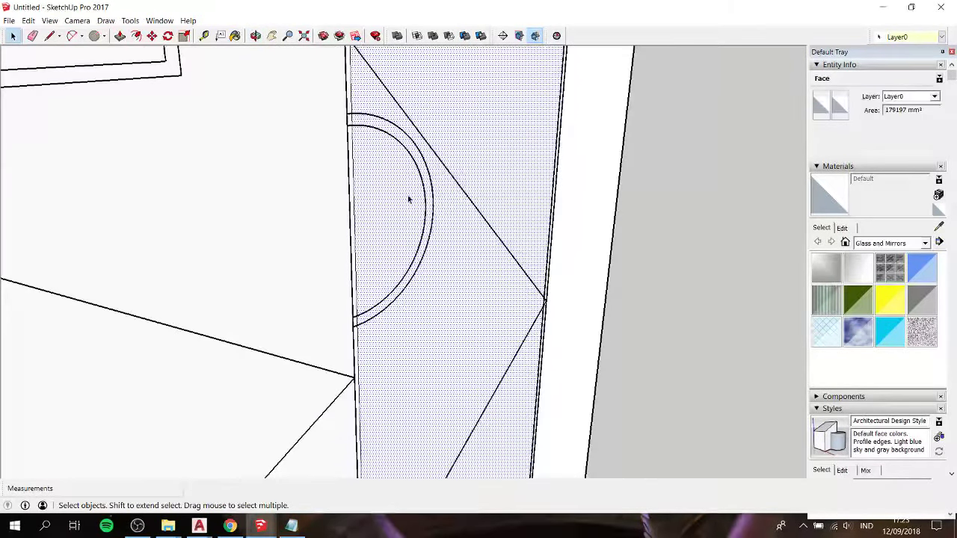
mouse_move(408, 199)
middle_down()
mouse_move(368, 197)
mouse_move(356, 207)
middle_up()
Step: Draw a 100 mm circle at the door edge midpoint and erase its outer half
key(c)
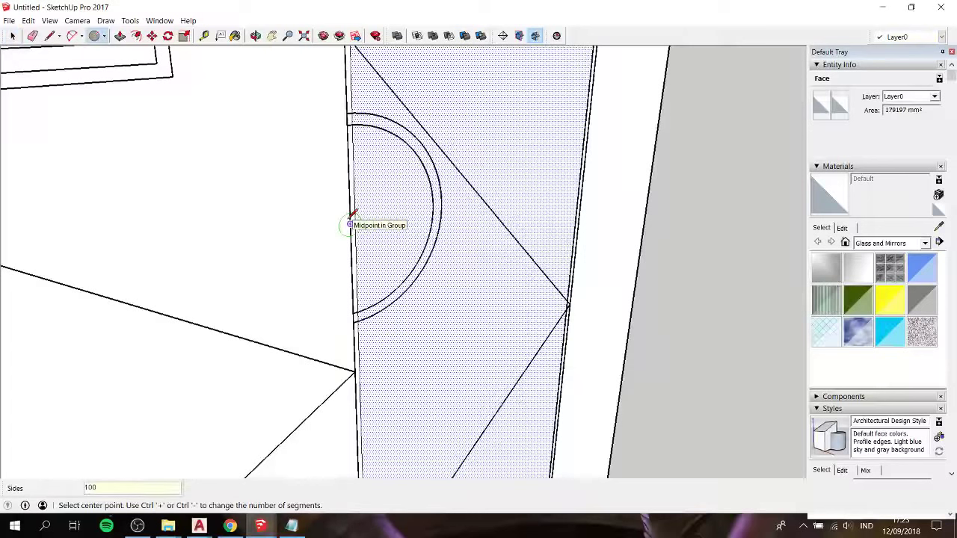
click(350, 224)
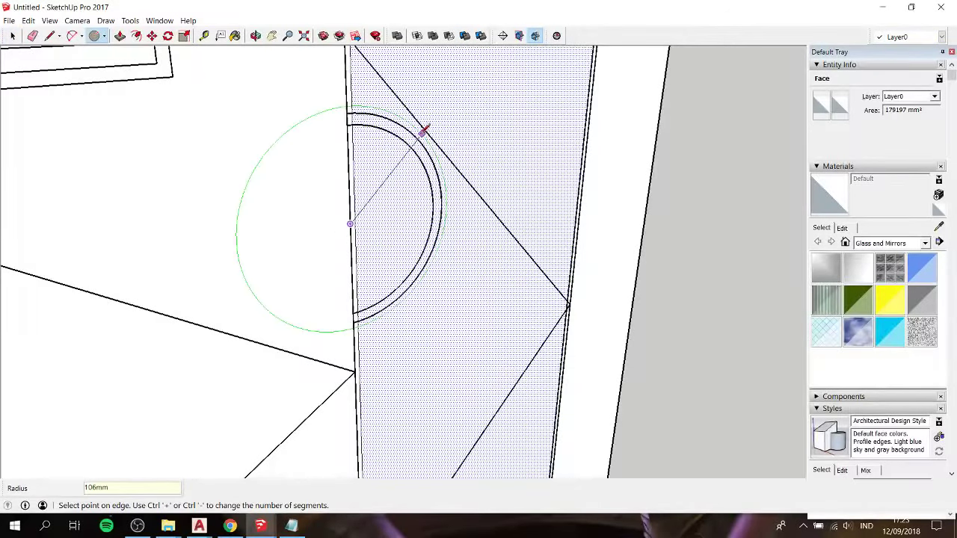
click(418, 136)
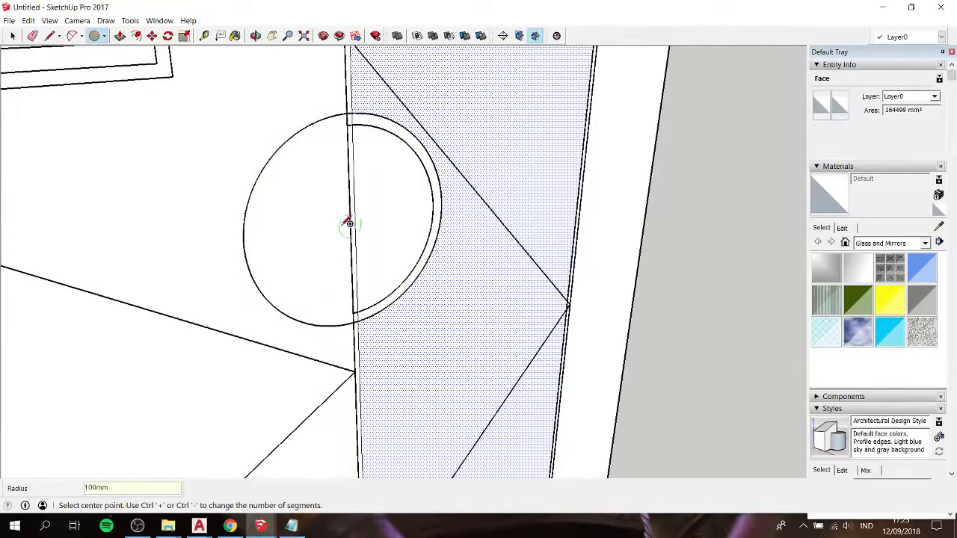
key(space)
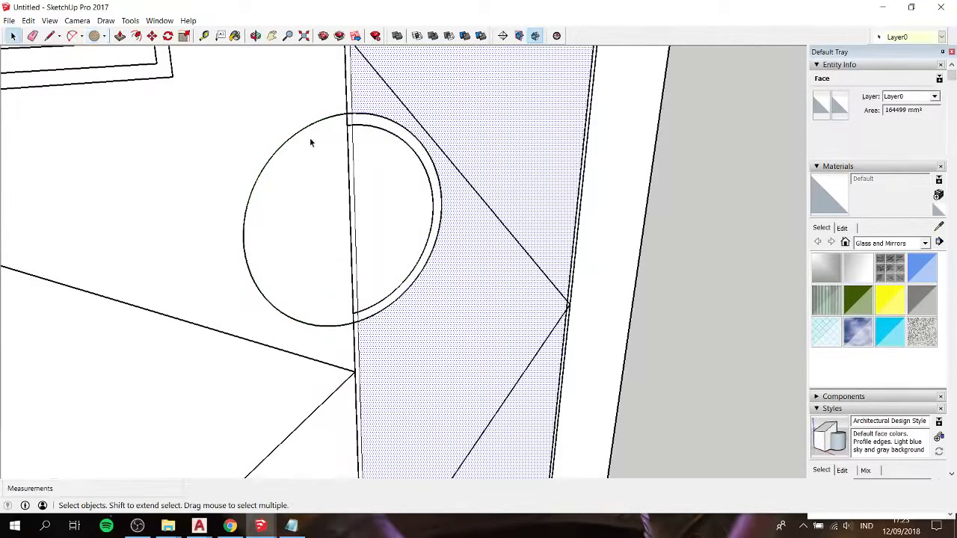
key(e)
click(315, 124)
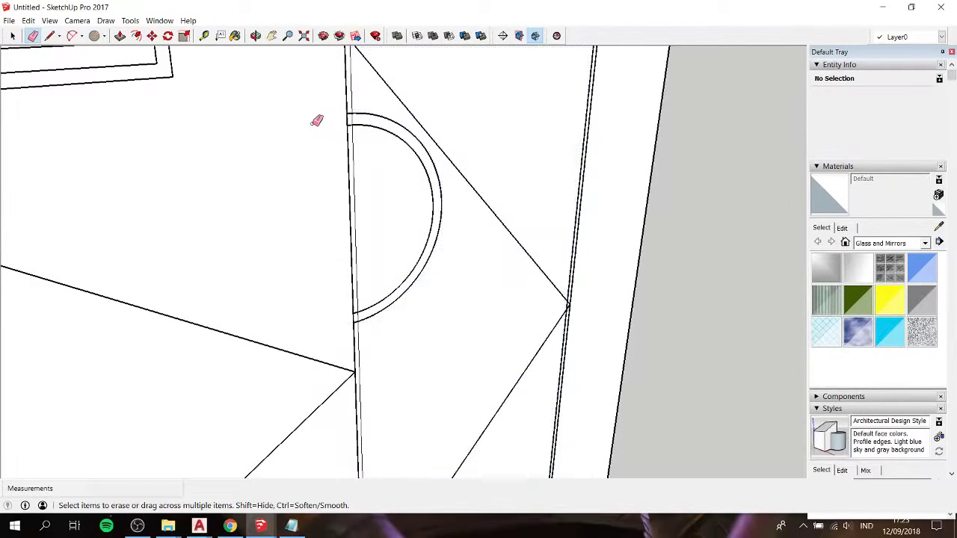
key(space)
Step: Push the half-circle face 17 mm into the door
click(400, 188)
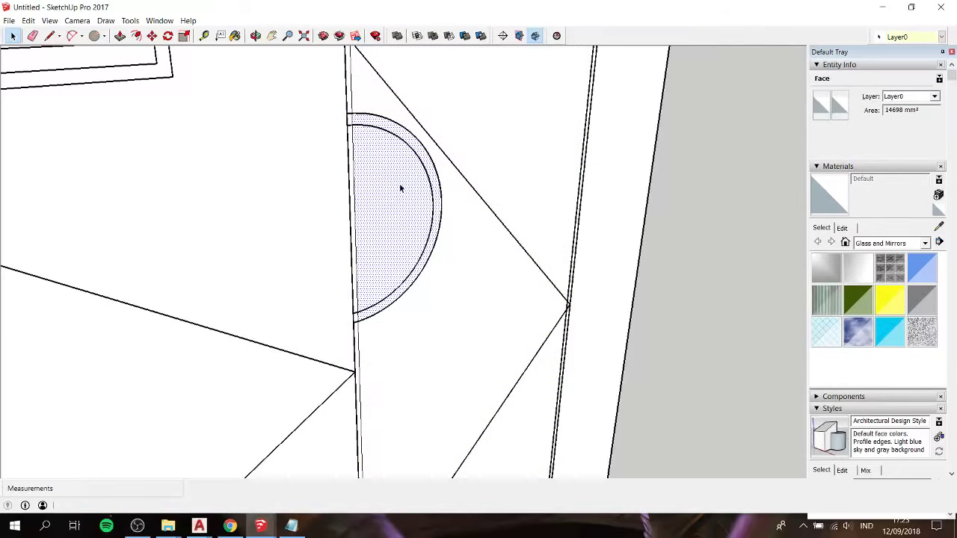
key(p)
drag(398, 189, 390, 183)
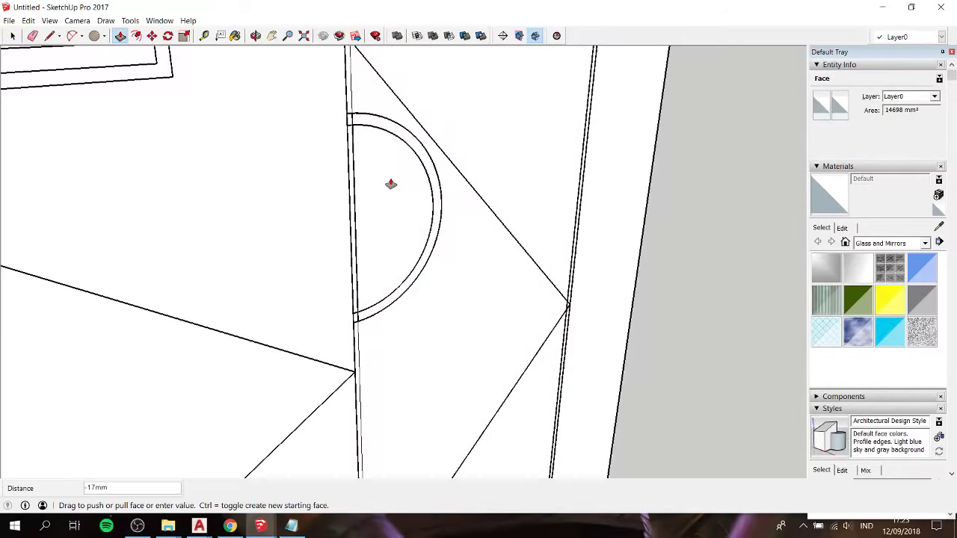
key(space)
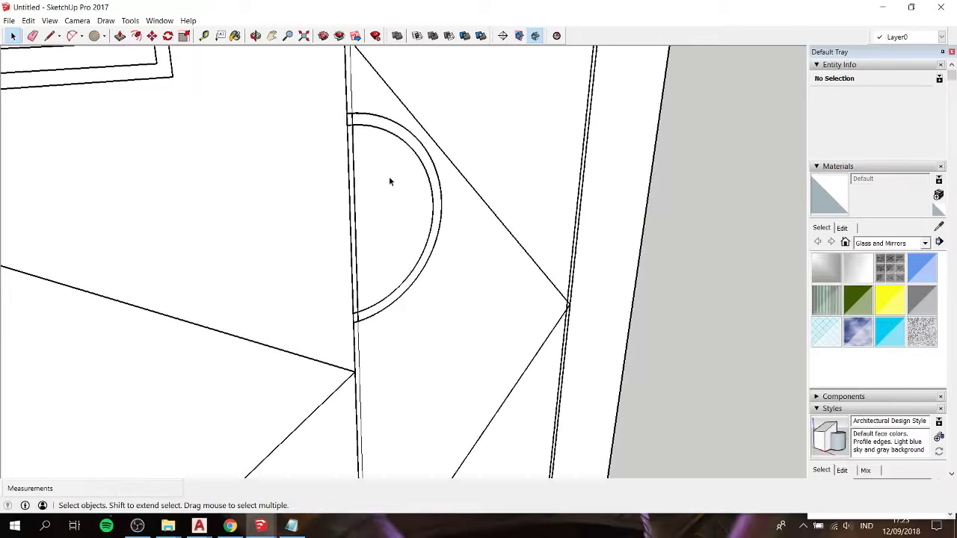
Step: Redraw a 100 mm circle on the edge and erase both circles' left halves, leaving an arc band
key(c)
click(350, 224)
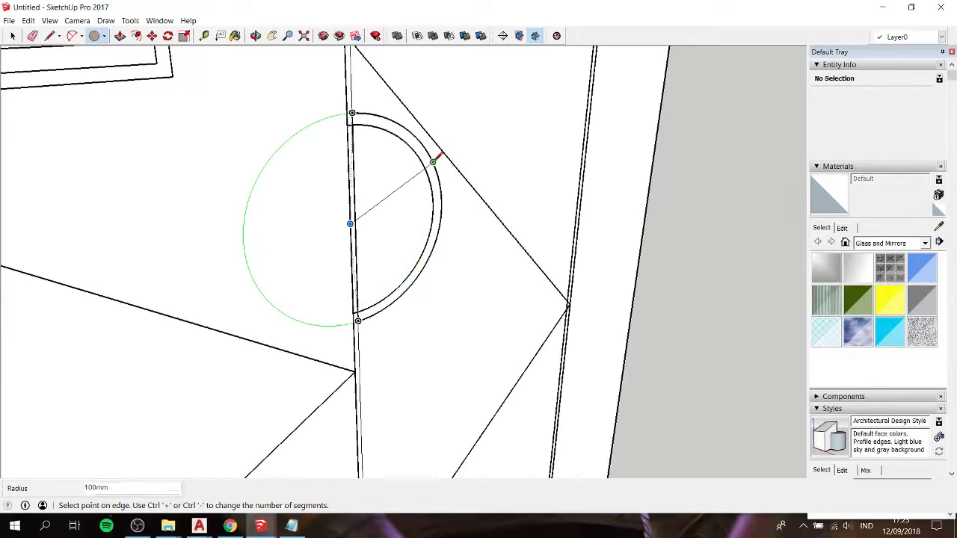
click(433, 163)
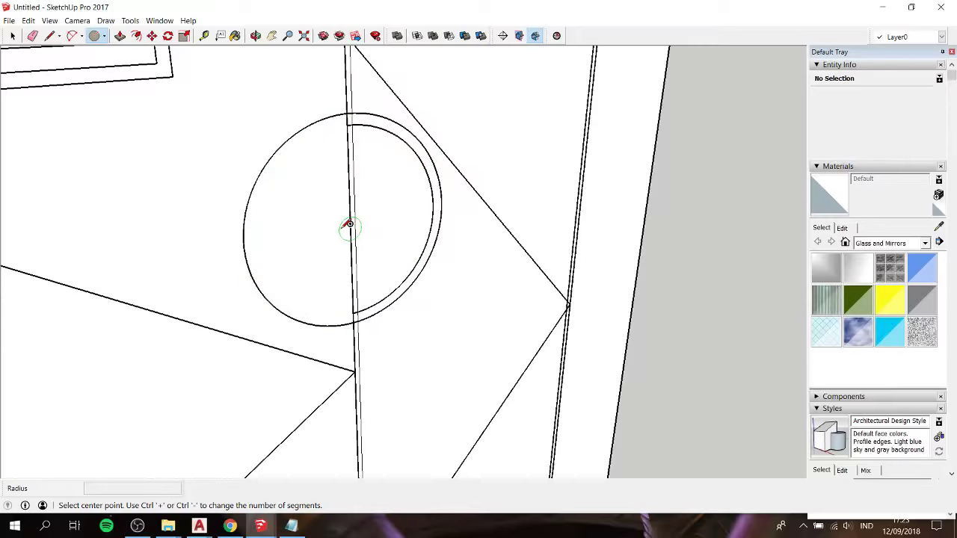
click(350, 223)
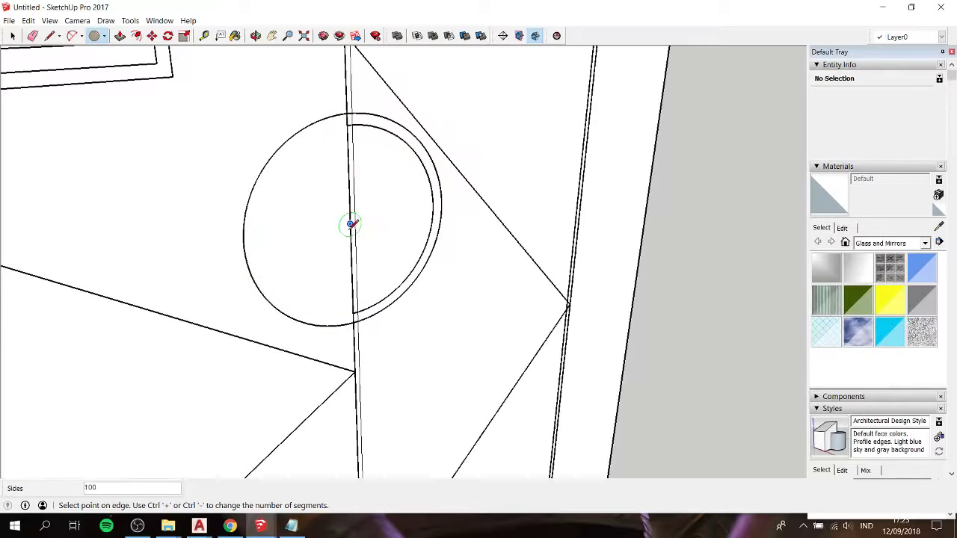
key(space)
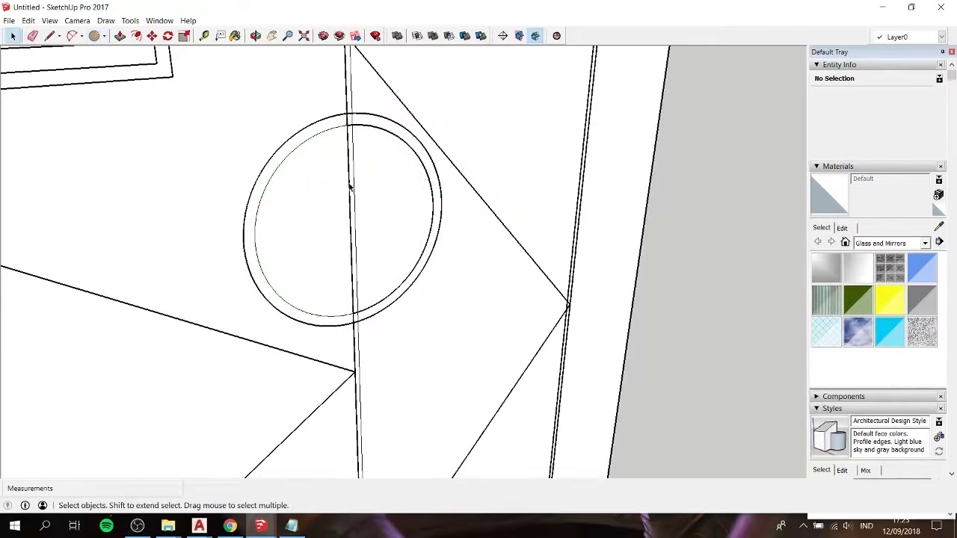
key(e)
click(323, 121)
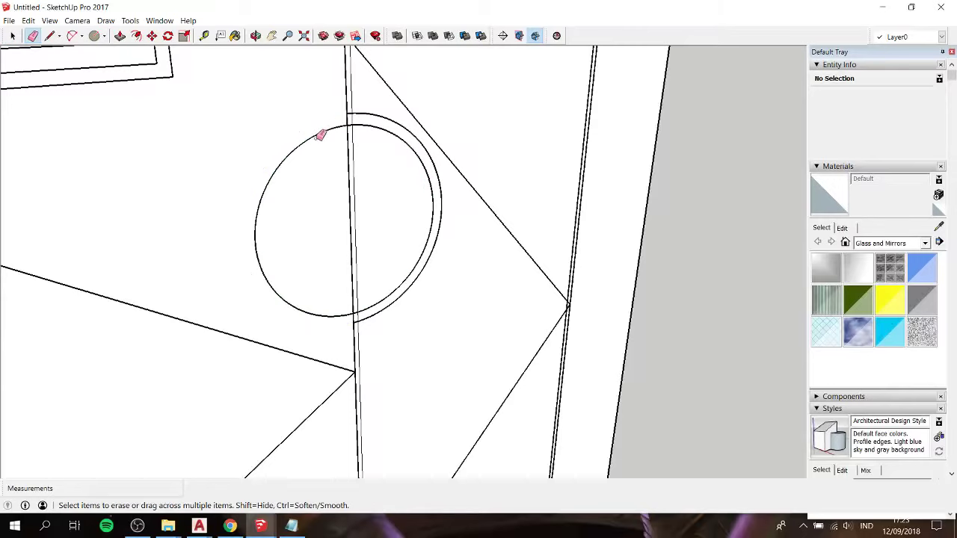
click(327, 129)
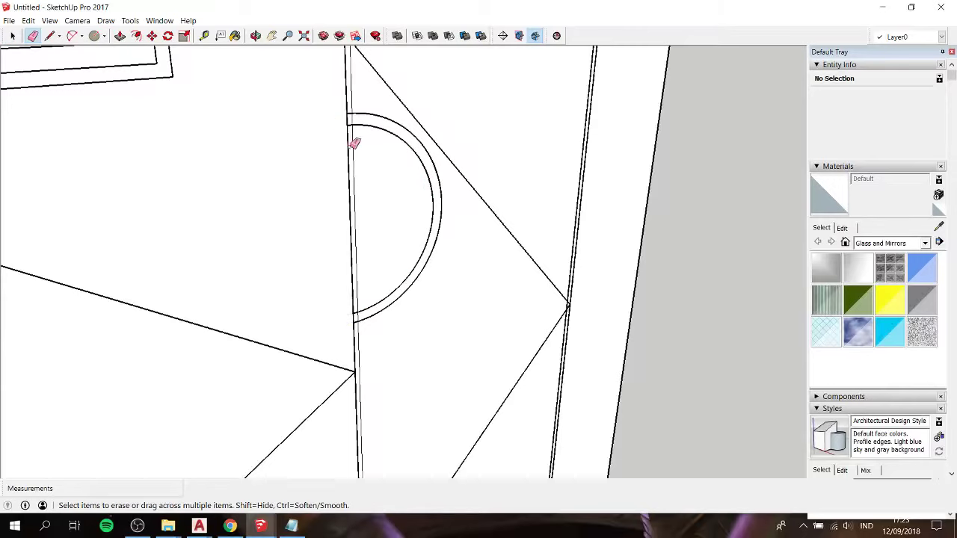
key(space)
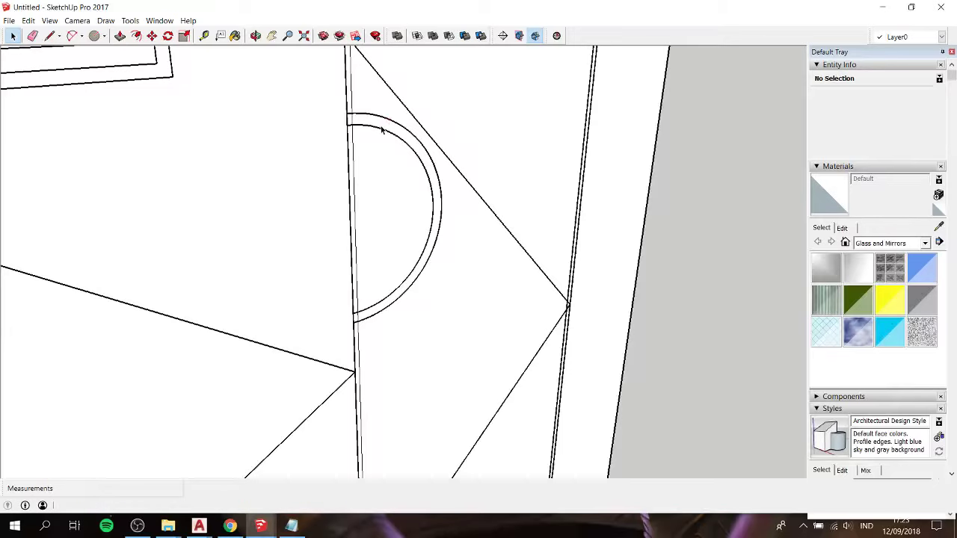
click(381, 128)
Step: Push the thin arc band around the finger pull out by 2 mm
mouse_move(354, 155)
middle_down()
mouse_move(419, 169)
mouse_move(399, 155)
middle_up()
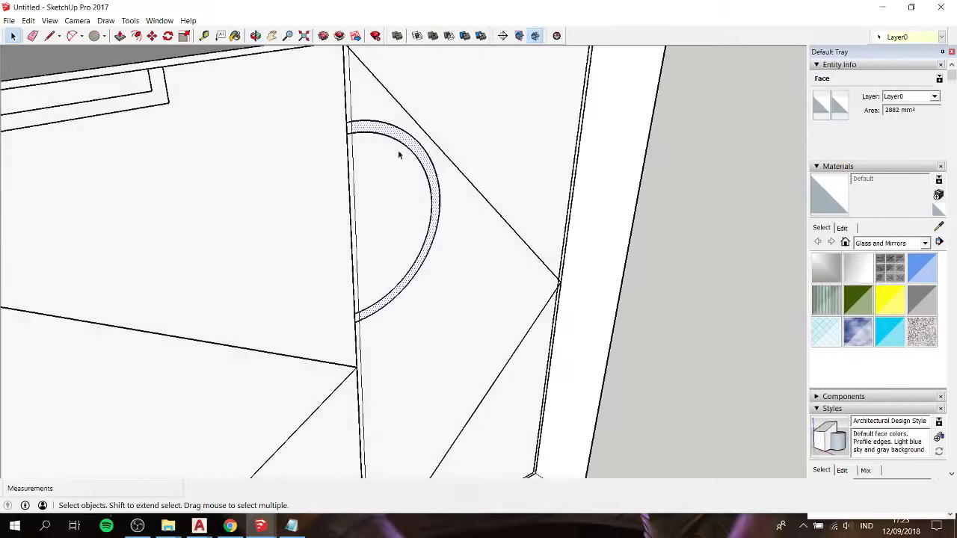
click(466, 122)
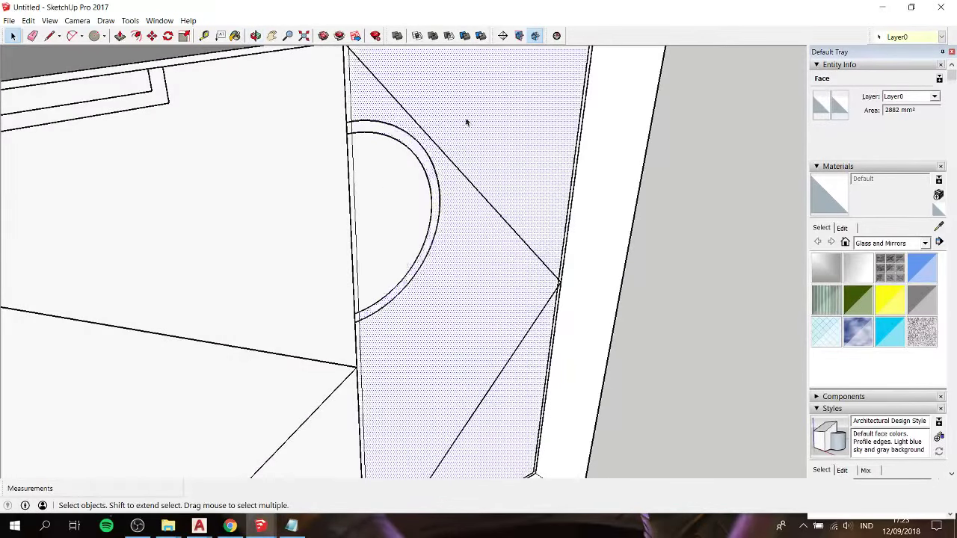
click(348, 184)
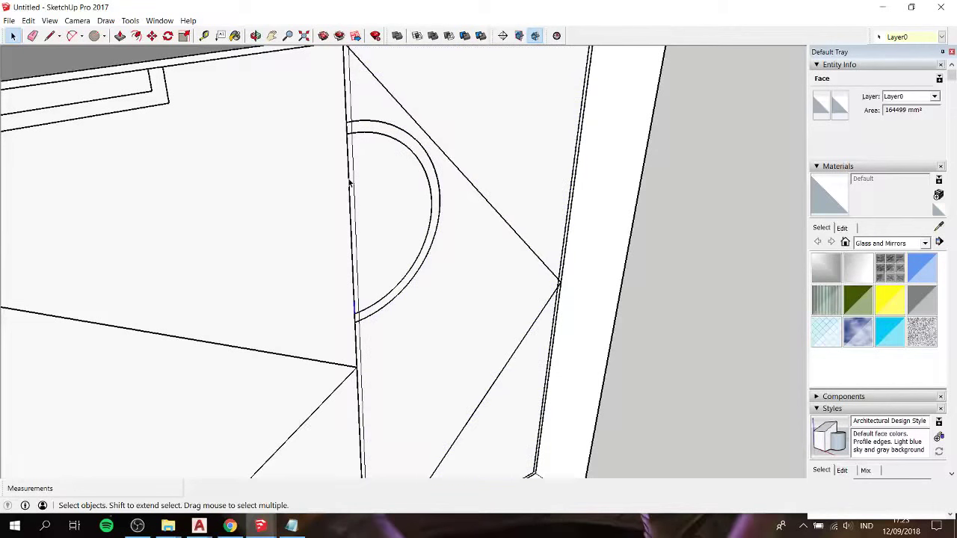
key(p)
click(405, 144)
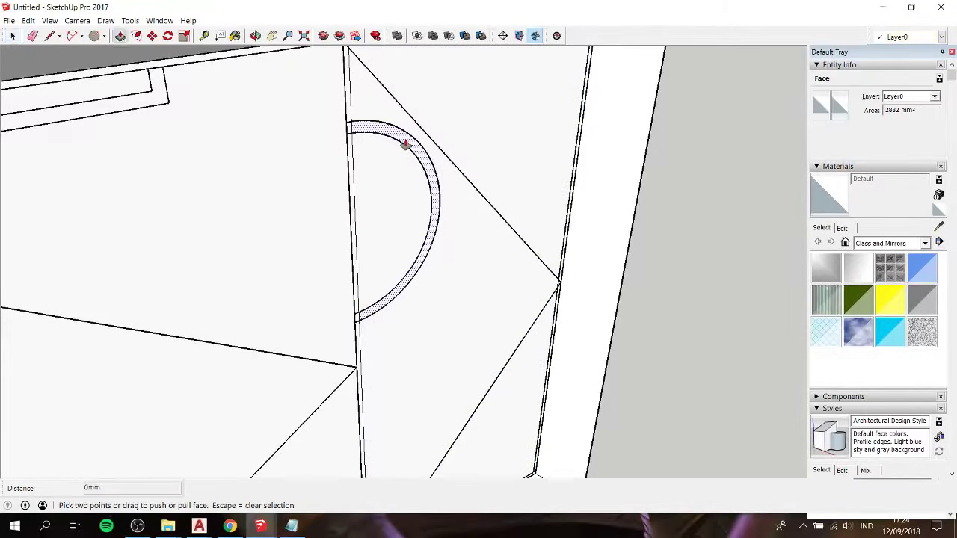
click(405, 144)
text(2)
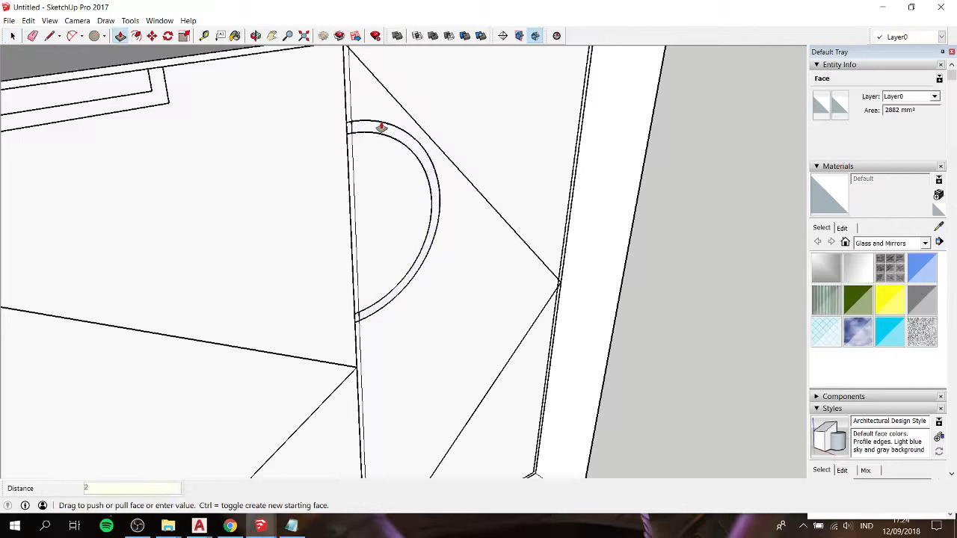
key(Return)
key(space)
Step: Make a group of the door face and its bounding edges
double_click(383, 134)
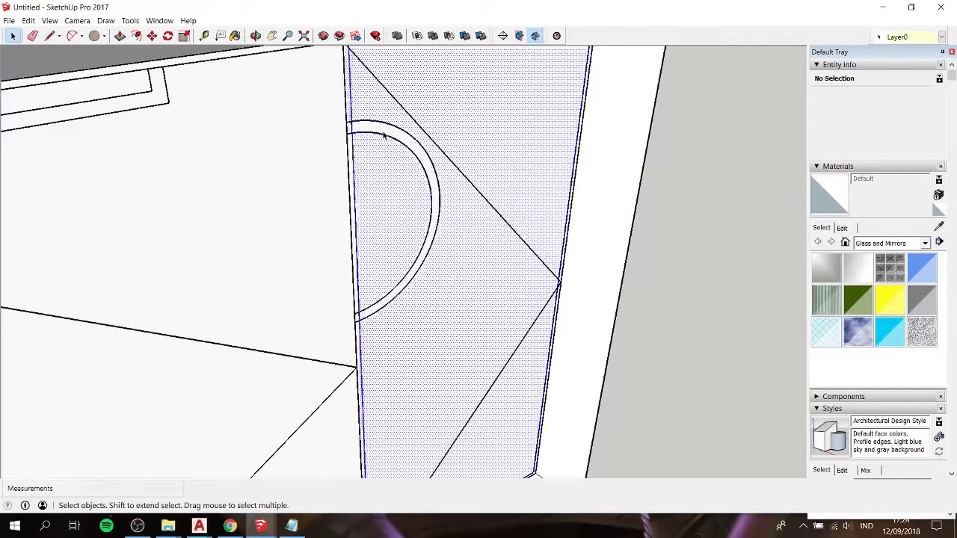
right_click(383, 135)
click(422, 225)
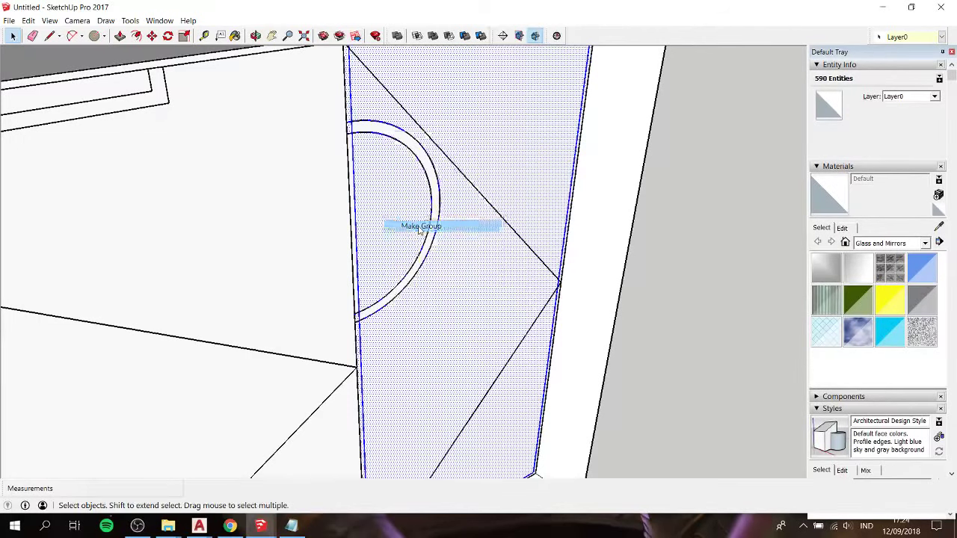
Step: Move the door group out in front of the cabinet for an angled view
scroll(434, 182, down, 5)
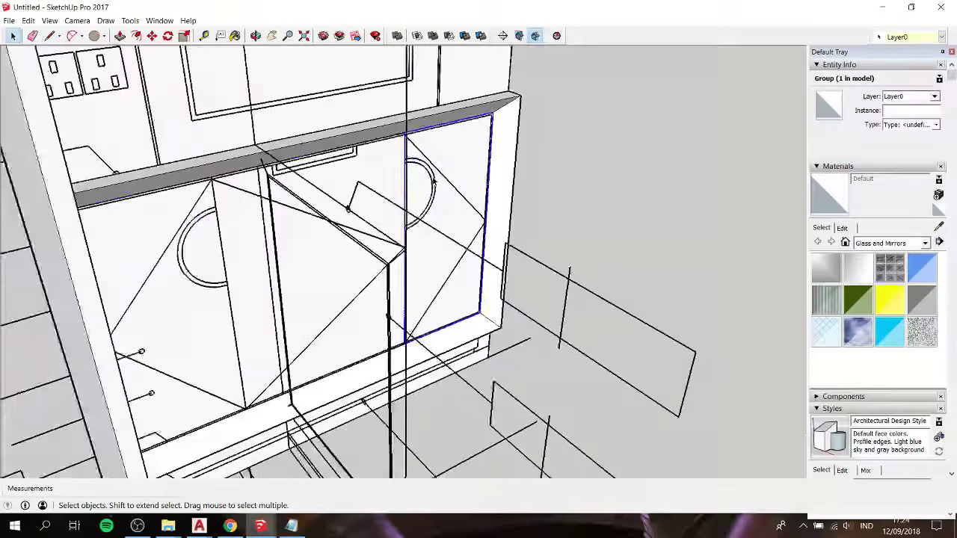
key(m)
click(556, 181)
click(654, 218)
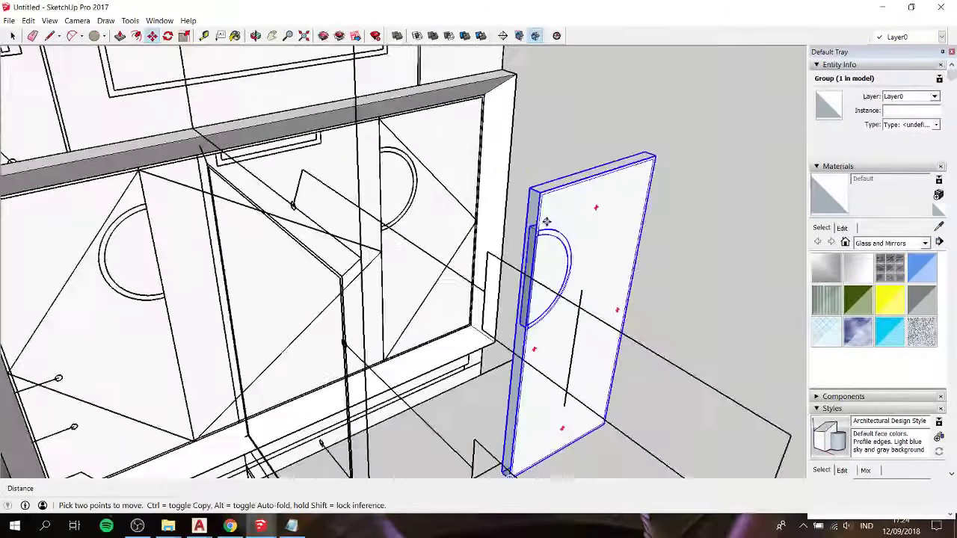
scroll(544, 220, up, 5)
mouse_move(542, 222)
middle_down()
mouse_move(345, 2)
mouse_move(425, 119)
middle_up()
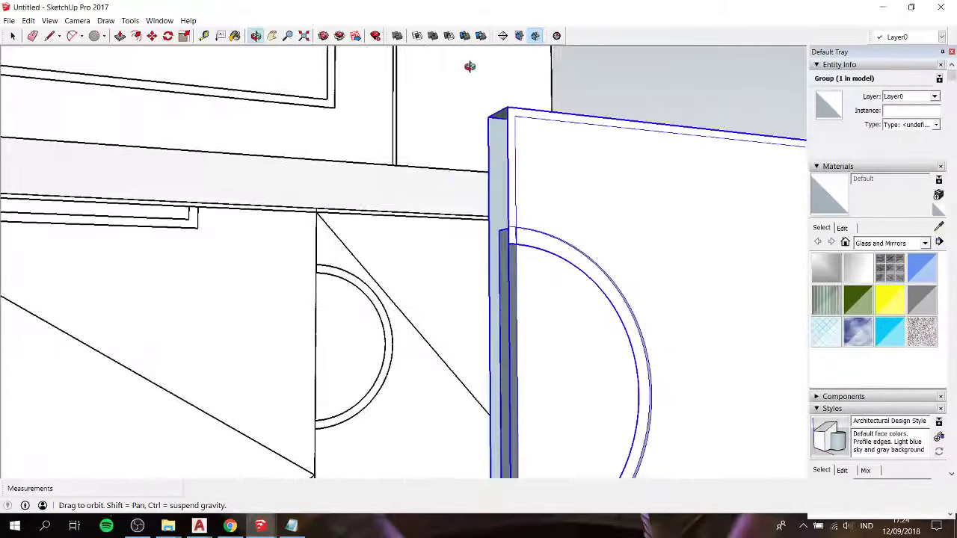
key(m)
scroll(449, 121, up, 2)
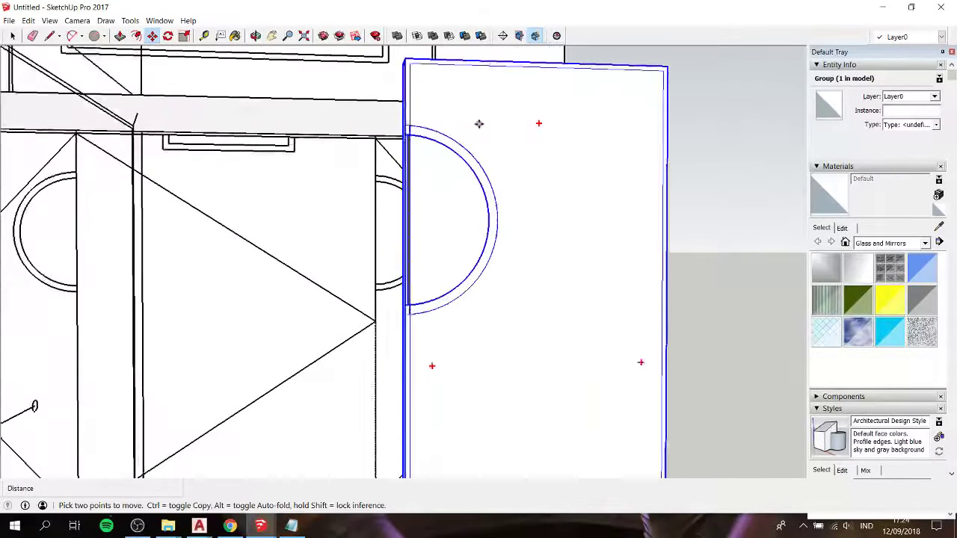
scroll(441, 134, up, 2)
scroll(367, 124, up, 2)
scroll(366, 125, up, 1)
scroll(366, 122, down, 3)
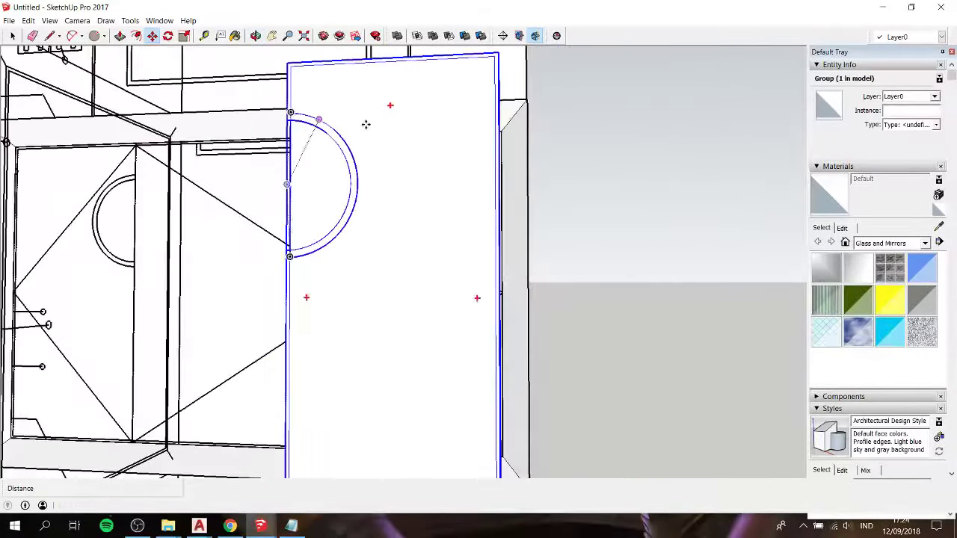
key(space)
scroll(345, 201, up, 3)
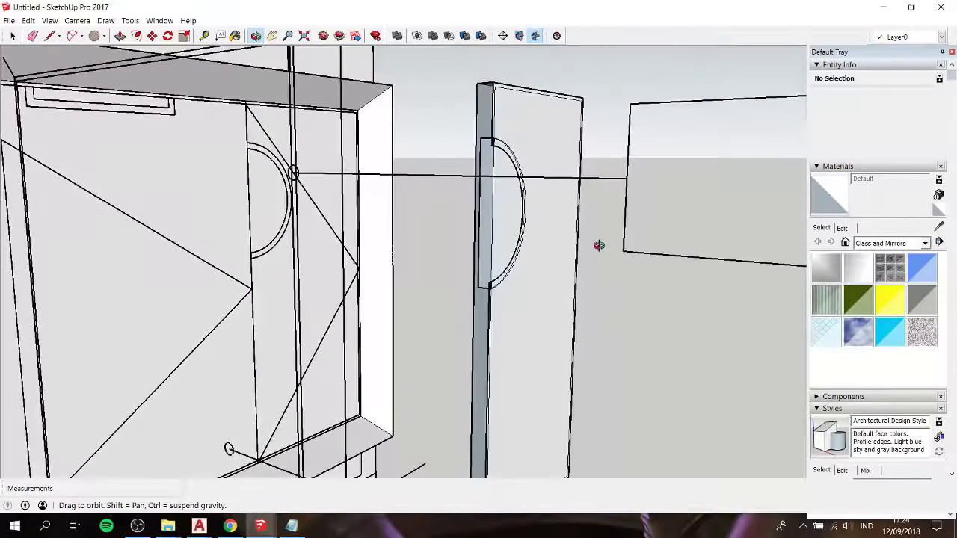
middle_drag(345, 202, 601, 246)
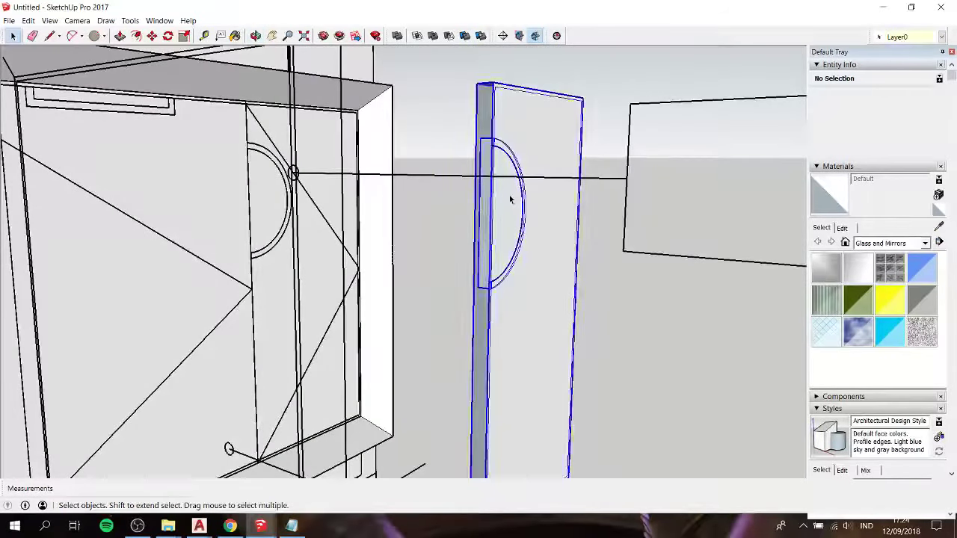
Step: Inside the door group, push the half-circle finger-pull face 2 mm into the door
double_click(508, 200)
click(505, 211)
scroll(505, 212, up, 3)
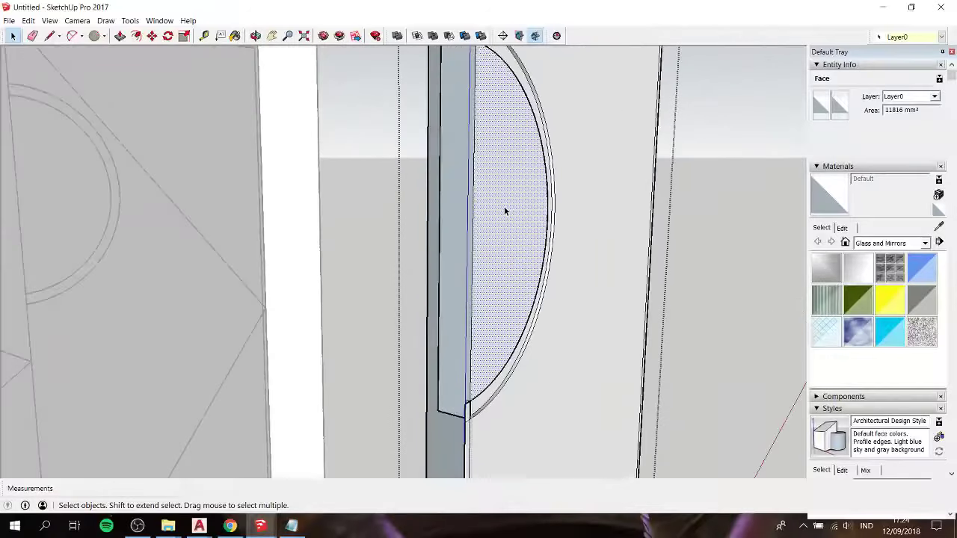
key(p)
drag(504, 209, 445, 157)
click(441, 153)
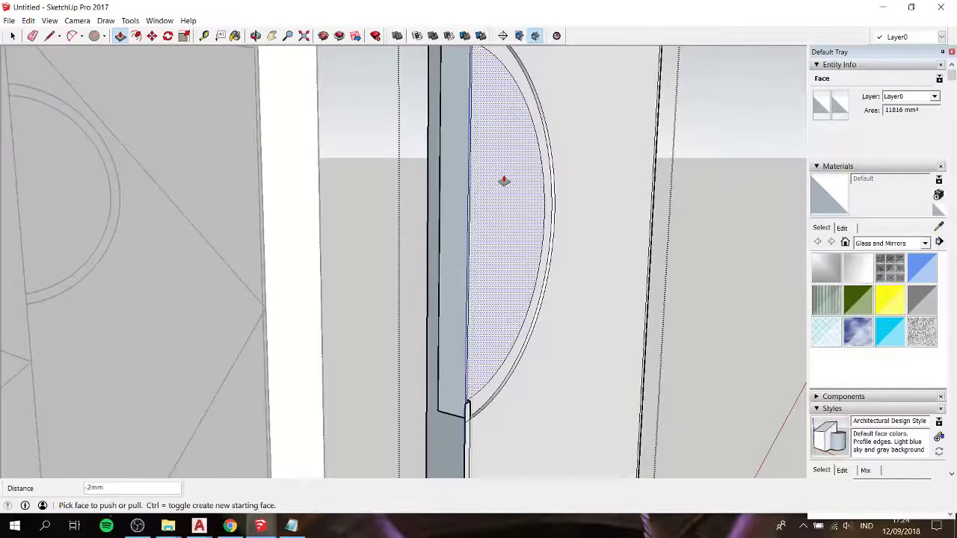
Step: Orbit and zoom around the door to inspect the recessed finger pull face-on
mouse_move(505, 180)
middle_down()
mouse_move(516, 271)
mouse_move(487, 273)
middle_up()
key(space)
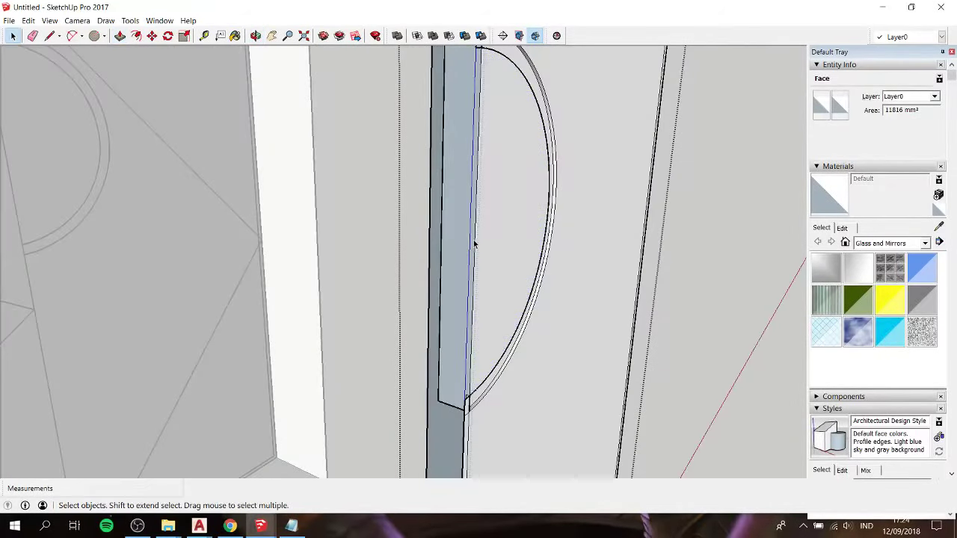
click(474, 243)
scroll(474, 243, down, 2)
scroll(474, 243, up, 2)
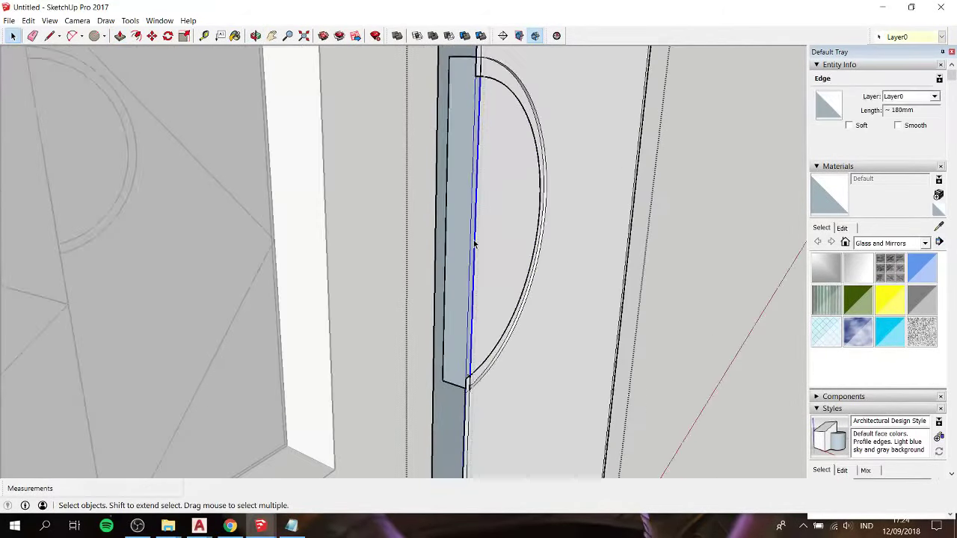
key(Escape)
mouse_move(477, 217)
middle_down()
mouse_move(525, 225)
mouse_move(600, 203)
mouse_move(592, 172)
mouse_move(511, 188)
middle_up()
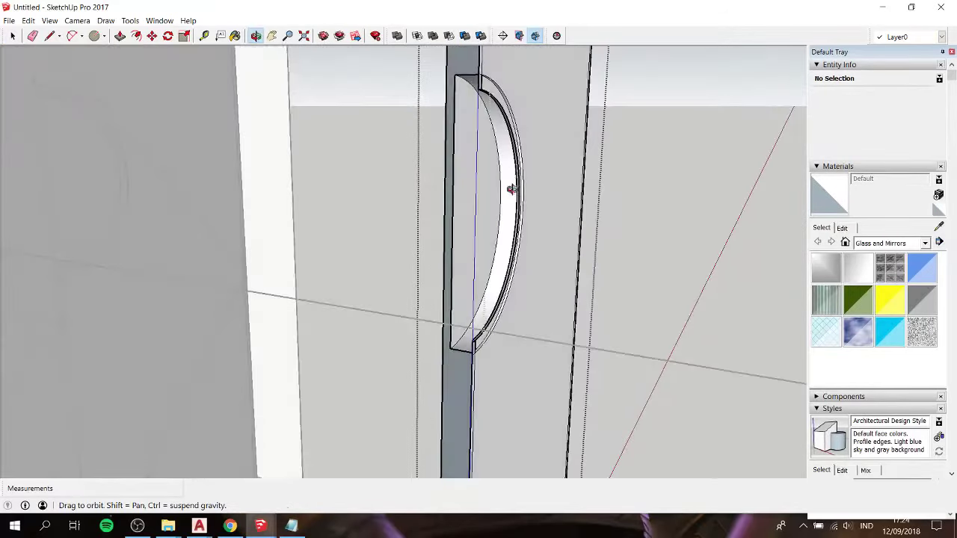
scroll(511, 179, up, 2)
scroll(511, 174, up, 1)
scroll(480, 384, down, 2)
scroll(508, 421, up, 1)
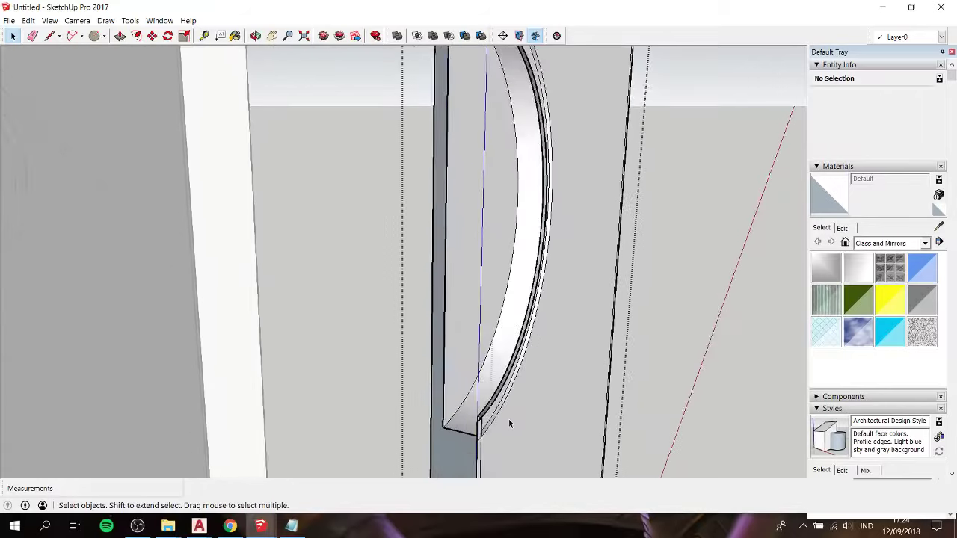
scroll(463, 420, up, 2)
mouse_move(463, 420)
middle_down()
mouse_move(265, 340)
mouse_move(254, 276)
middle_up()
scroll(327, 267, down, 2)
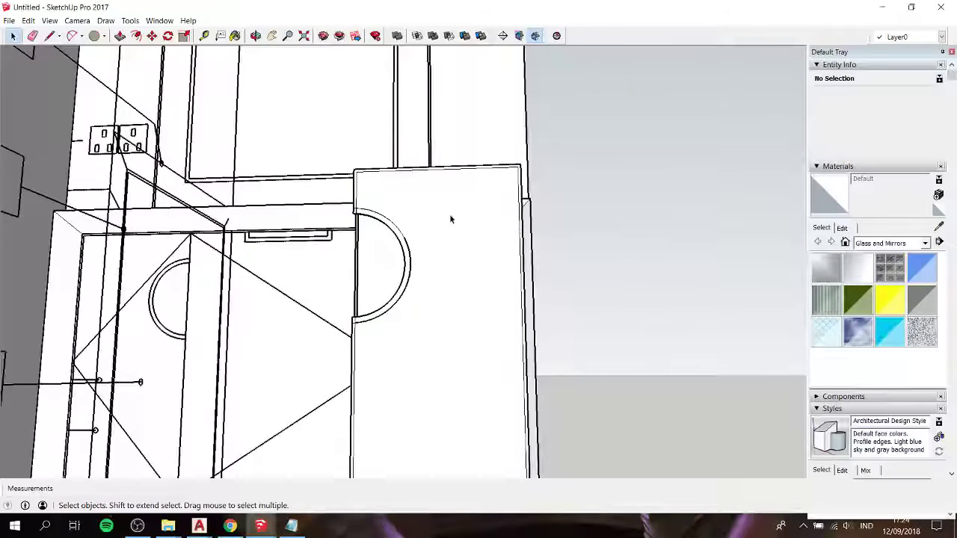
scroll(392, 207, up, 1)
scroll(392, 210, down, 1)
scroll(392, 210, up, 1)
scroll(391, 211, down, 1)
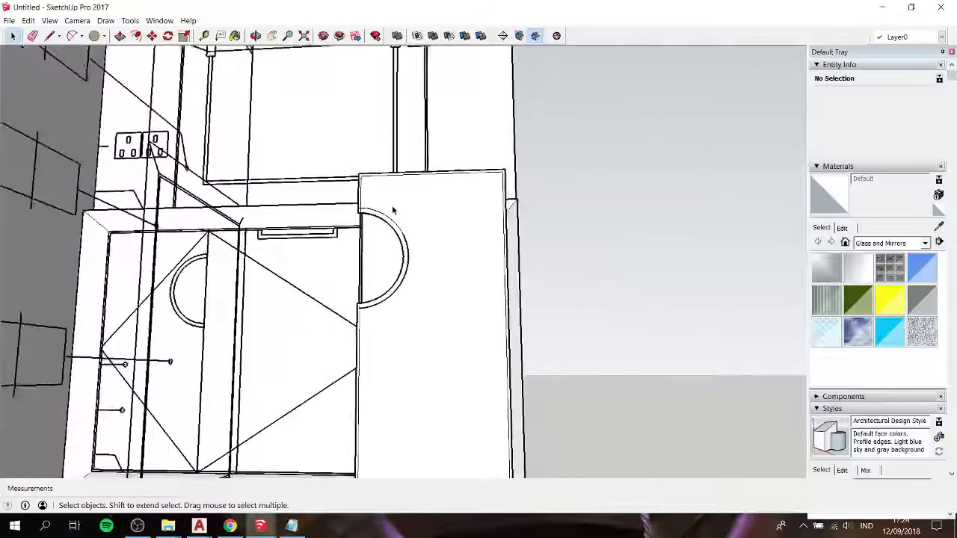
scroll(396, 214, down, 1)
Step: Select the whole door group and remove it from view
click(400, 219)
double_click(400, 218)
key(Escape)
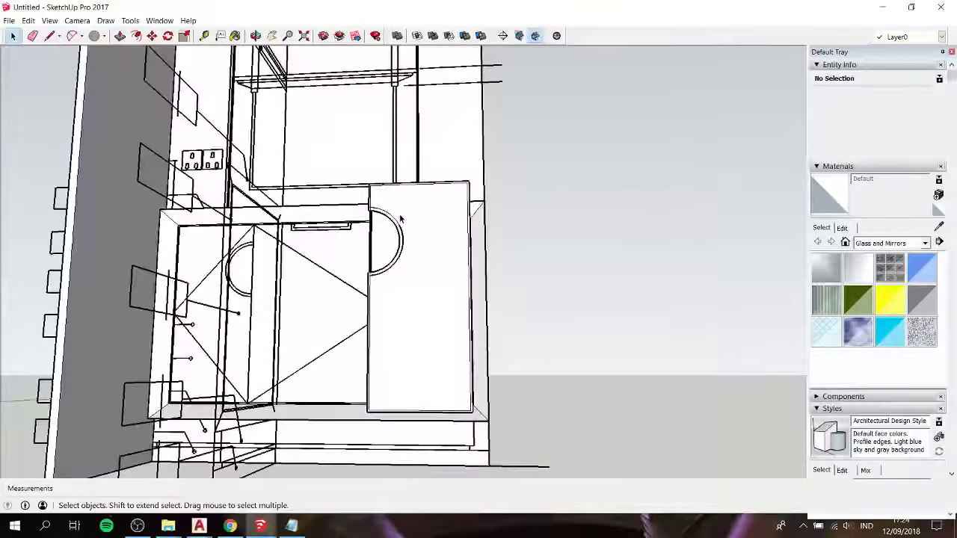
click(400, 219)
key(Delete)
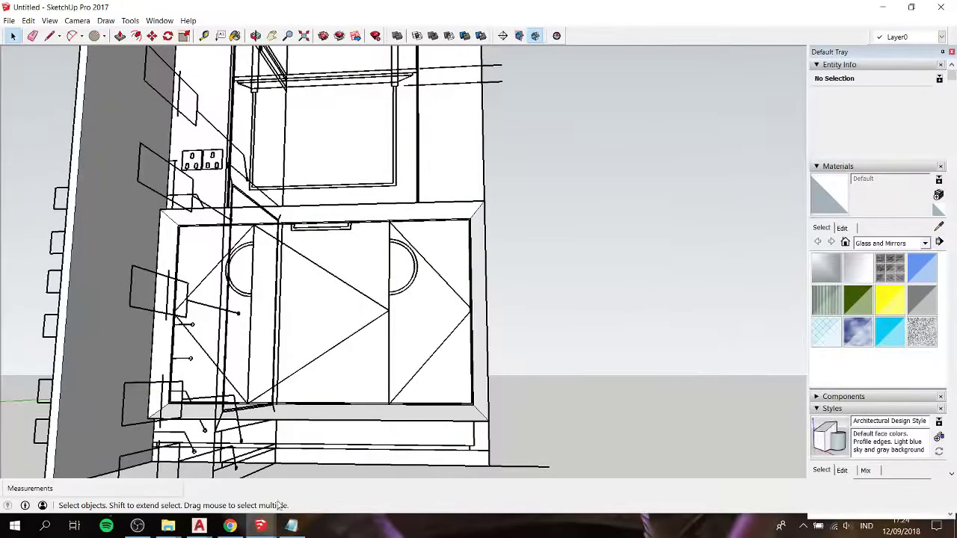
Step: Bring up the notes window, then return to the model and orbit to the cabinet front
click(292, 525)
click(735, 410)
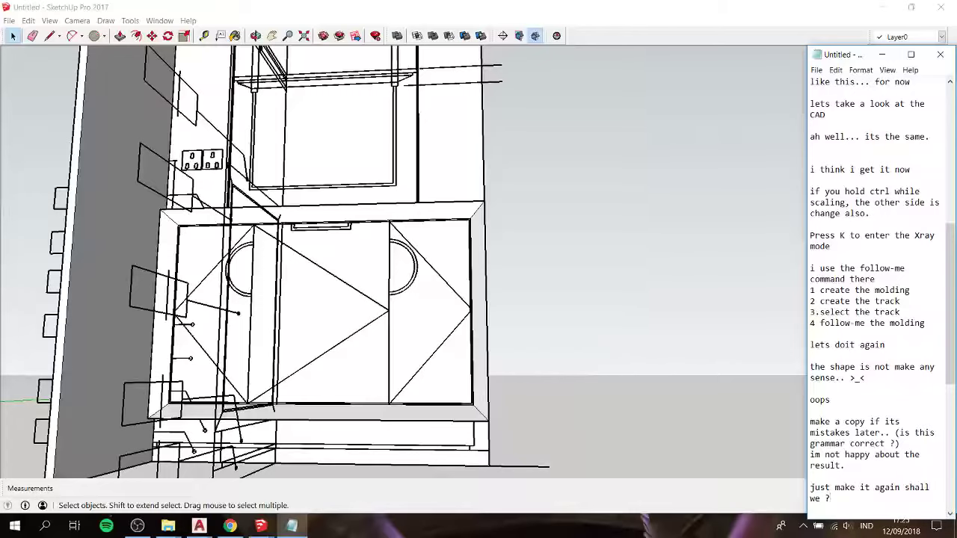
click(440, 283)
mouse_move(439, 283)
middle_down()
mouse_move(377, 262)
mouse_move(483, 263)
middle_up()
scroll(483, 263, up, 2)
key(r)
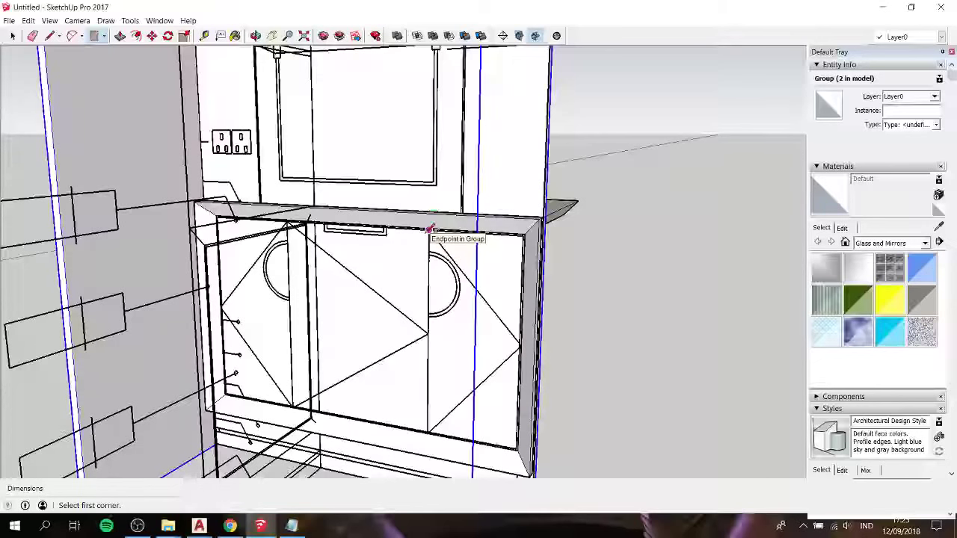
Step: Hide the obstructing group through its context menu
key(space)
right_click(524, 183)
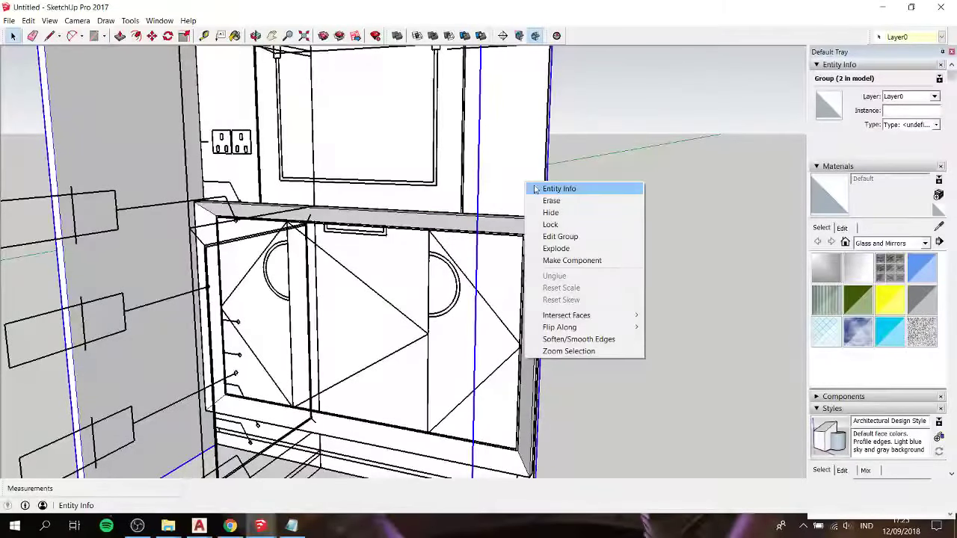
click(551, 213)
scroll(464, 265, up, 4)
Step: Draw a rectangle of about 1081 × 650 mm from the opening's top-right to lower-left corner
key(r)
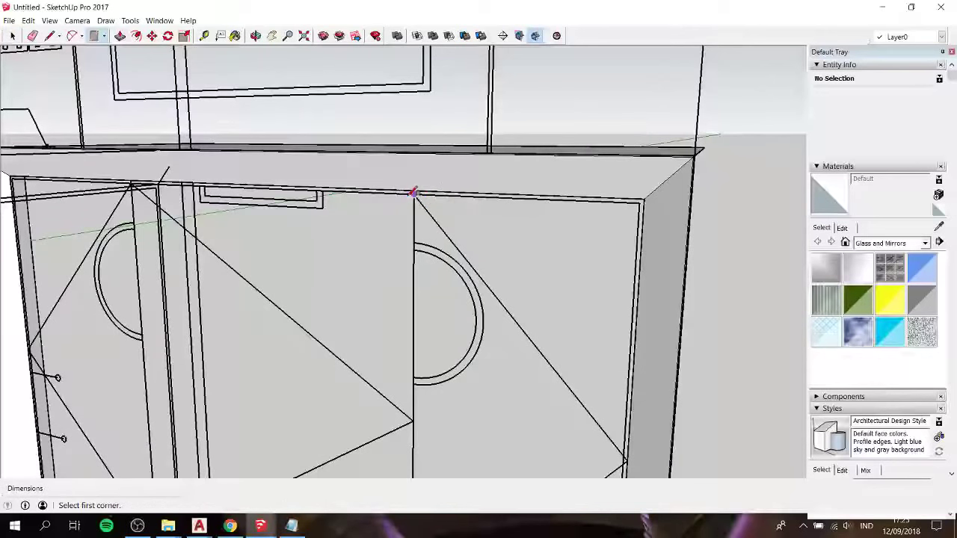
click(416, 194)
scroll(416, 194, up, 3)
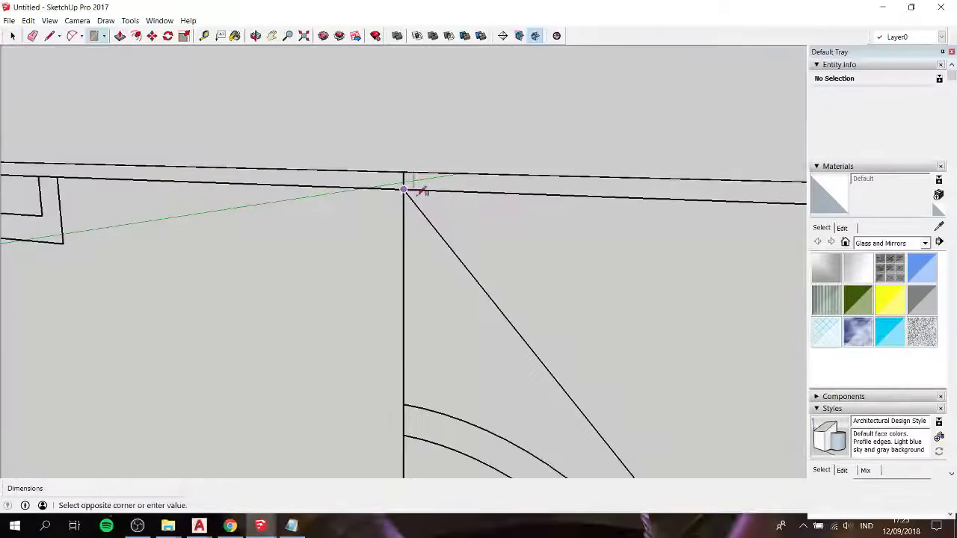
key(Escape)
click(404, 171)
scroll(404, 171, down, 2)
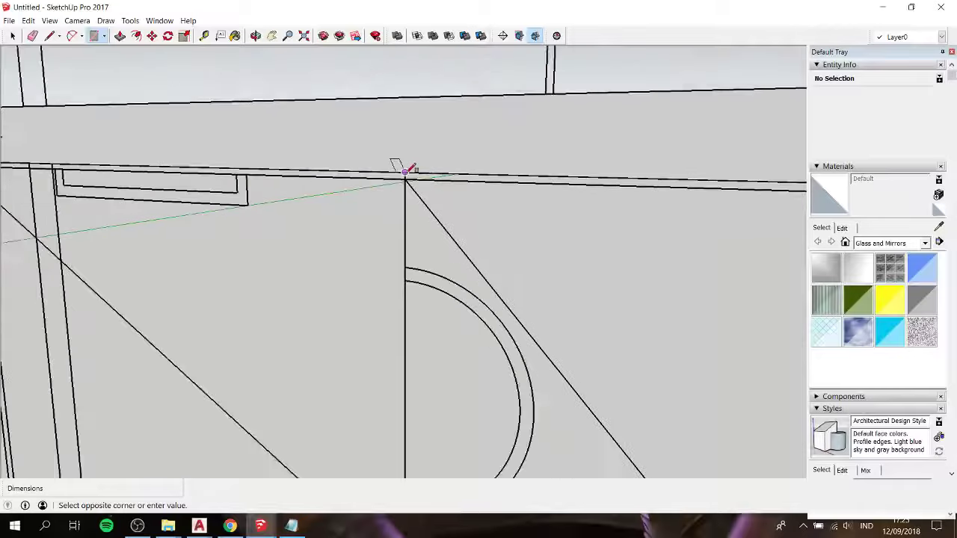
scroll(403, 171, down, 3)
mouse_move(399, 164)
middle_down()
mouse_move(477, 181)
mouse_move(447, 173)
middle_up()
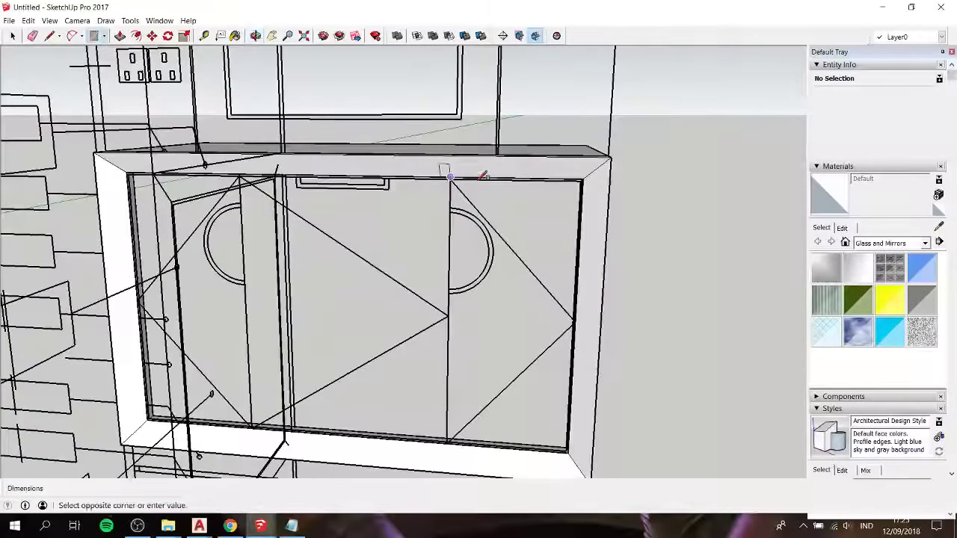
key(Escape)
scroll(560, 171, up, 2)
scroll(572, 177, up, 2)
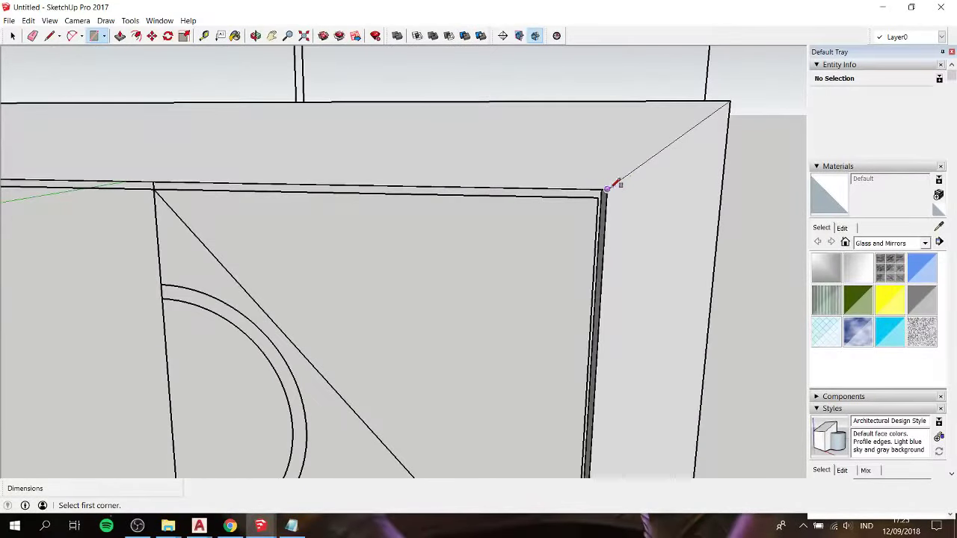
click(611, 187)
scroll(615, 184, down, 3)
middle_drag(615, 184, 254, 397)
scroll(247, 389, up, 3)
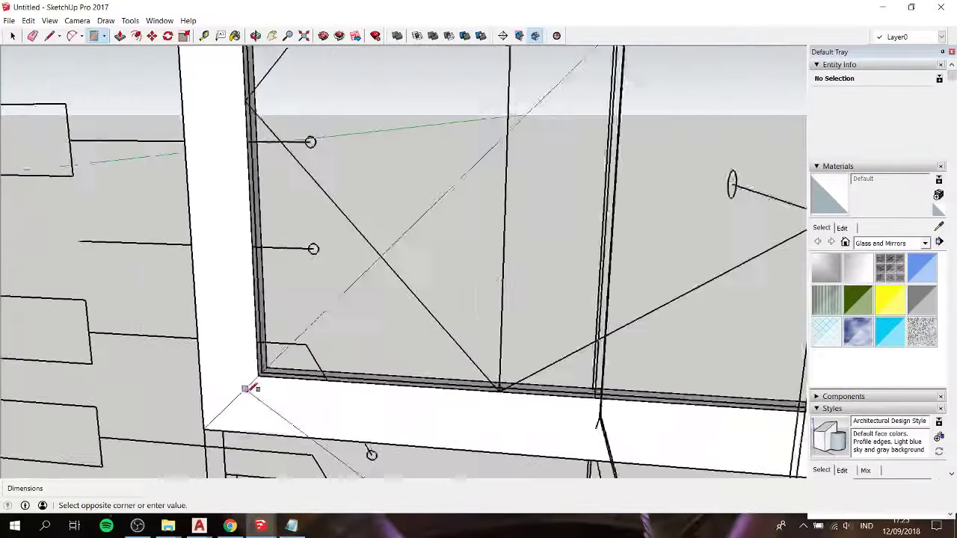
scroll(246, 389, up, 2)
click(269, 362)
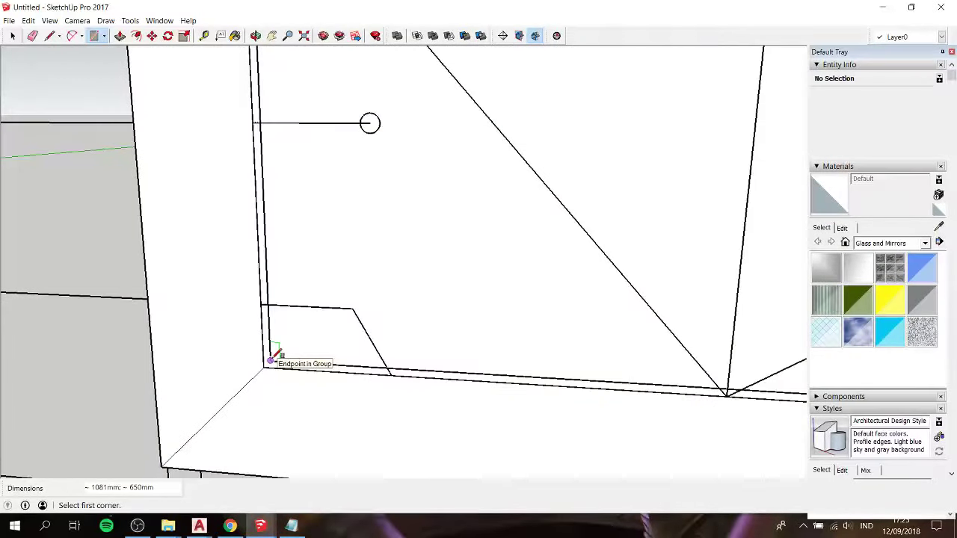
key(space)
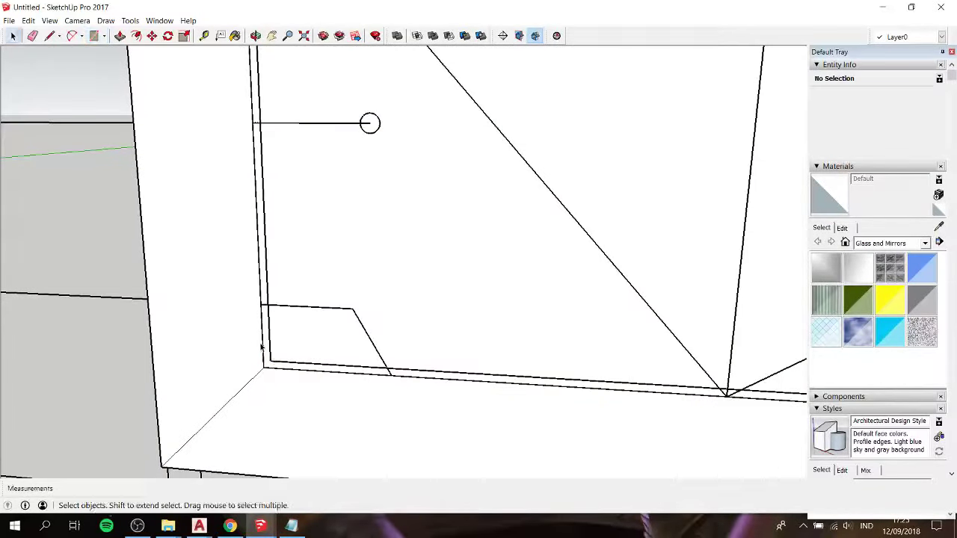
click(426, 261)
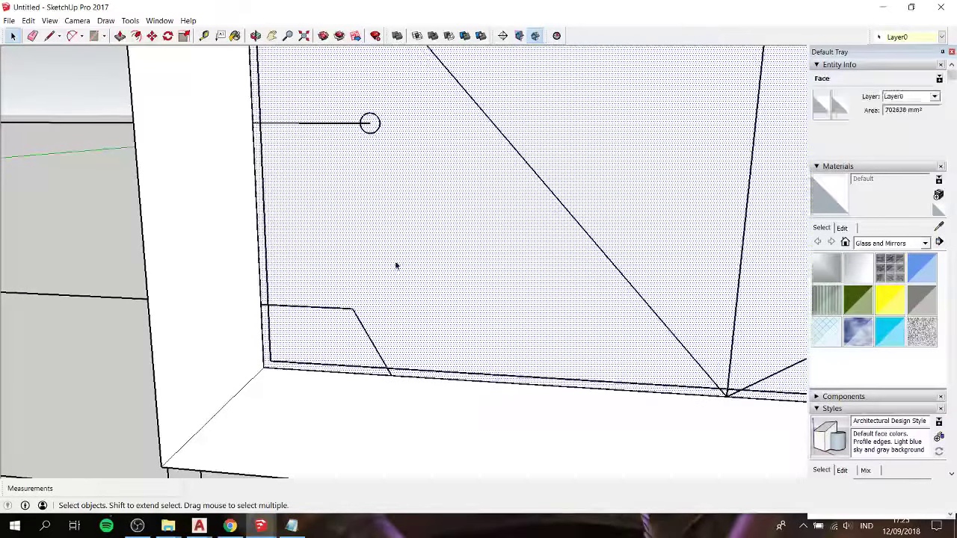
Step: Offset the door face outline 5mm inward and select the resulting thin border strip
key(f)
click(257, 238)
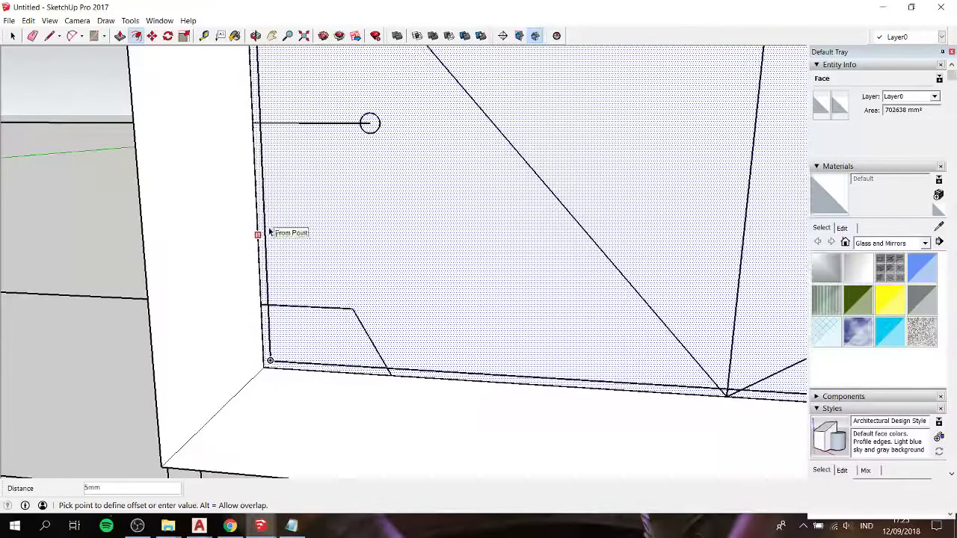
click(267, 241)
key(space)
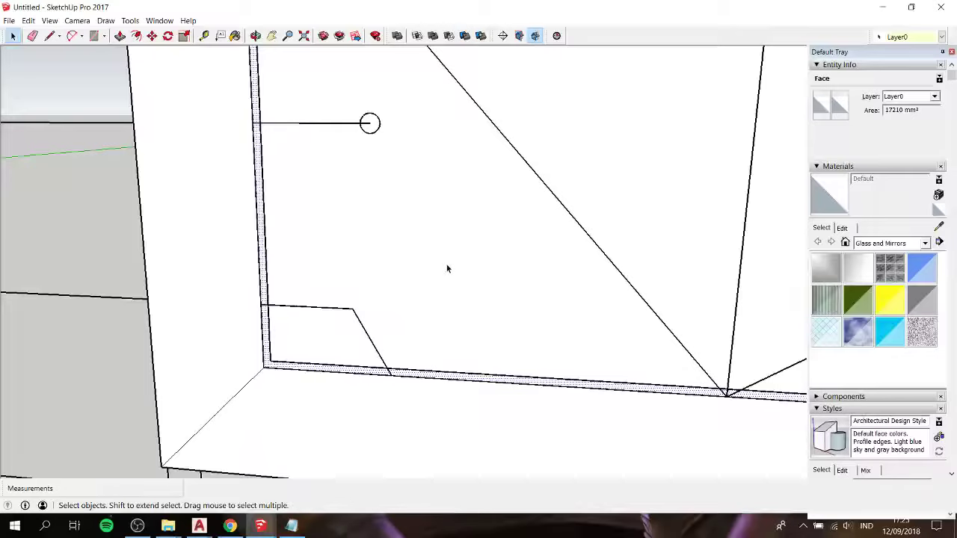
Step: Draw an edge from the divider's bottom corner up to the top rail, splitting the face
mouse_move(447, 268)
shift+middle_down()
mouse_move(419, 282)
mouse_move(489, 280)
mouse_move(616, 226)
mouse_move(414, 294)
shift+middle_up()
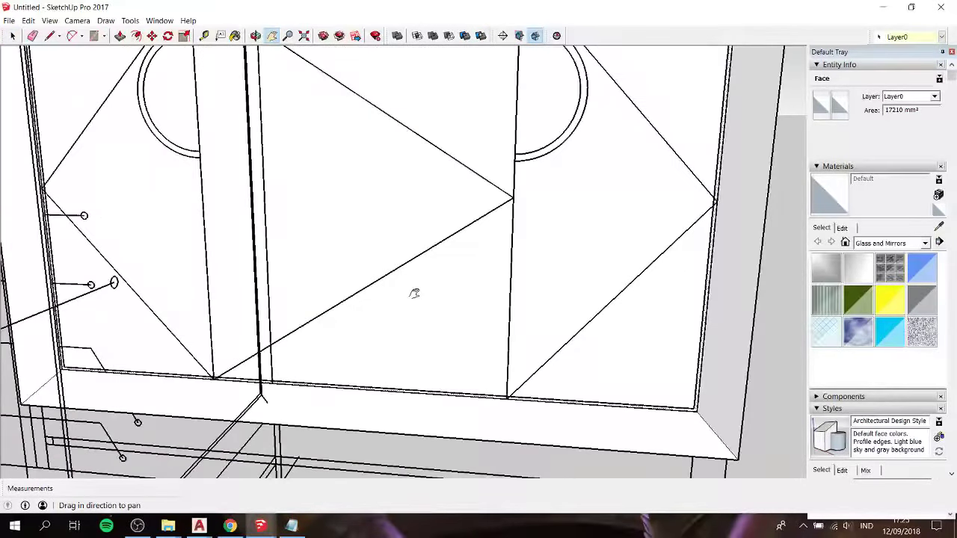
shift+middle_drag(460, 326, 516, 400)
key(l)
click(487, 424)
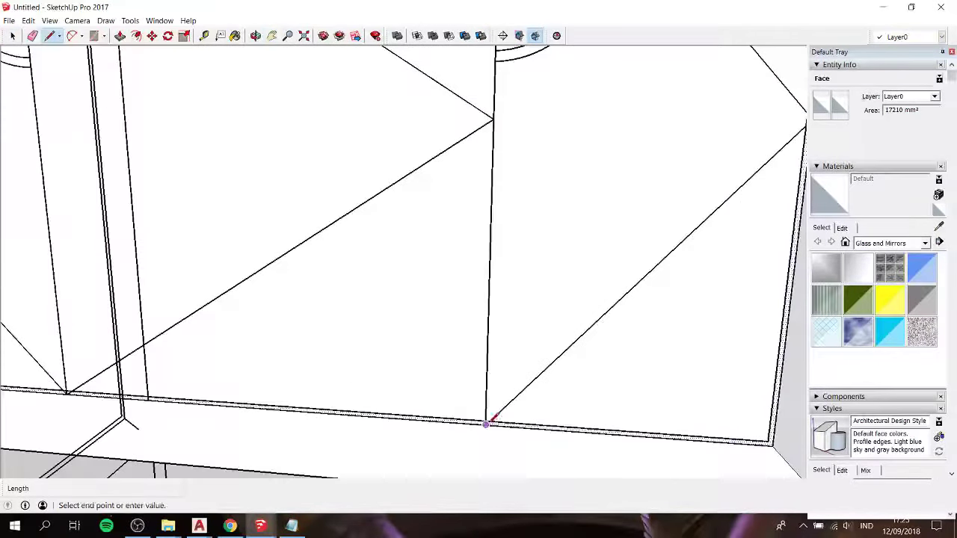
scroll(490, 420, down, 2)
scroll(486, 423, down, 2)
scroll(502, 167, up, 4)
scroll(514, 160, up, 2)
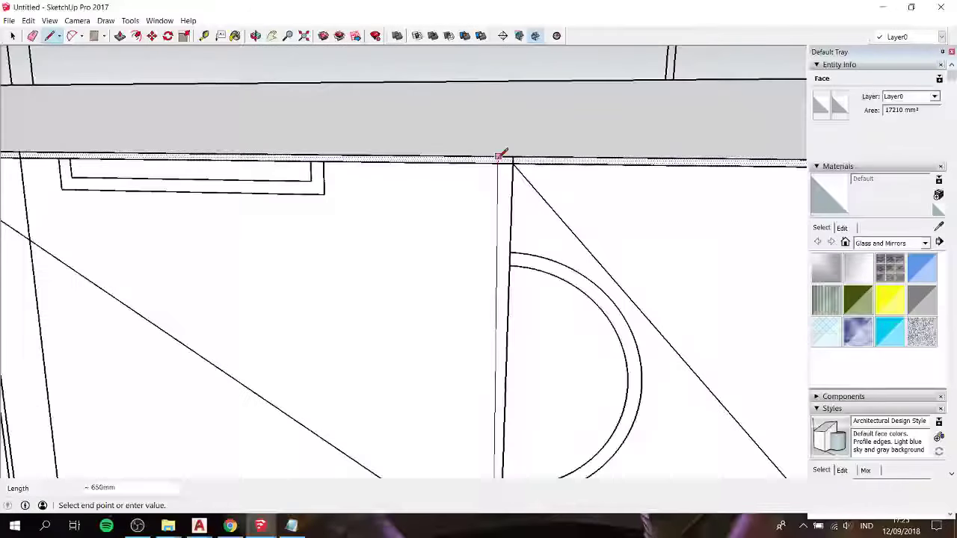
scroll(519, 154, up, 1)
scroll(521, 156, up, 1)
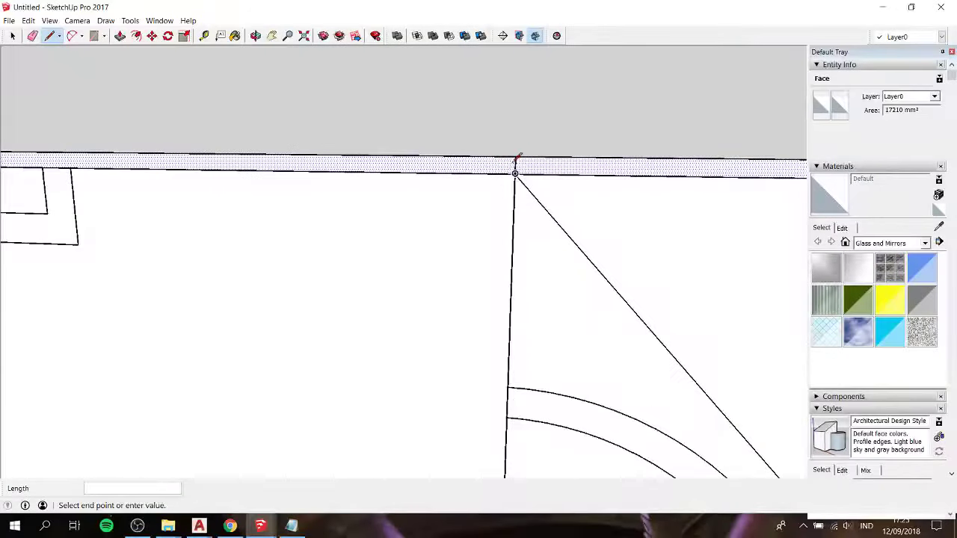
click(523, 153)
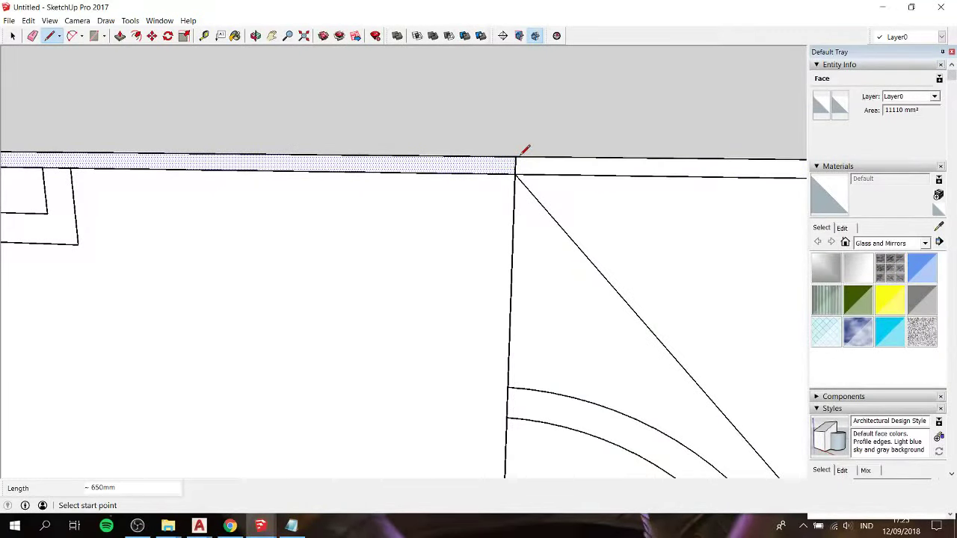
scroll(524, 150, down, 1)
scroll(524, 151, down, 2)
scroll(524, 150, down, 3)
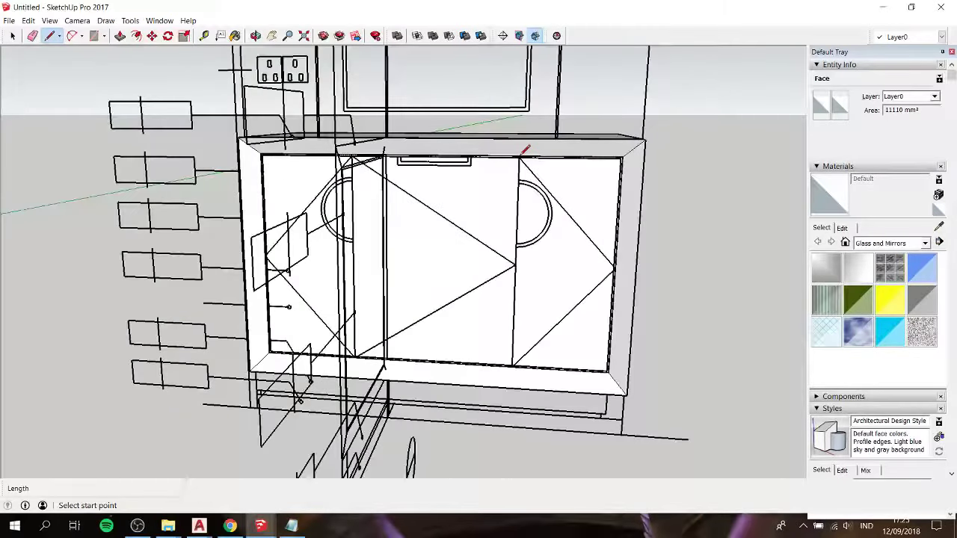
scroll(527, 172, up, 1)
scroll(530, 214, up, 1)
scroll(532, 217, up, 1)
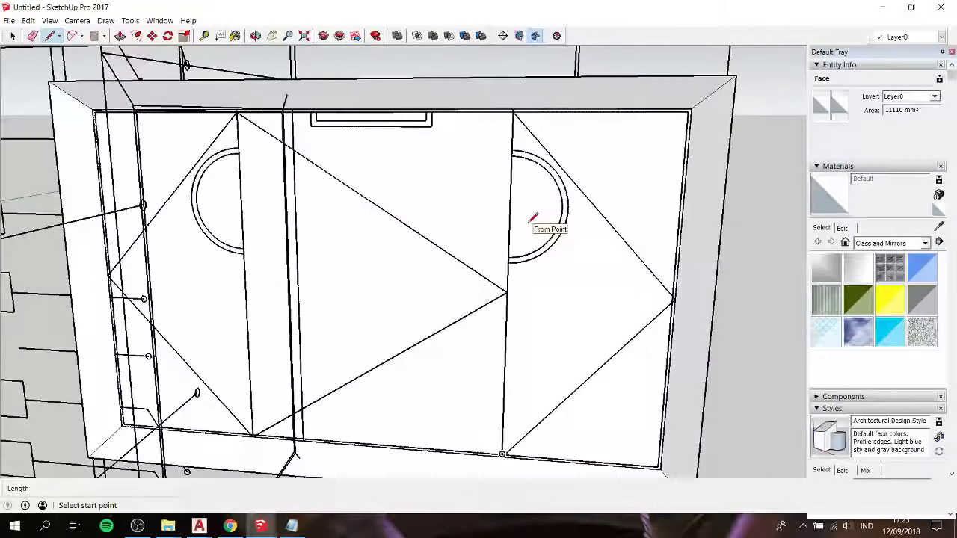
Step: Draw the handle circle at 90mm radius on the divider midpoint, replacing an oversized 100mm circle
key(c)
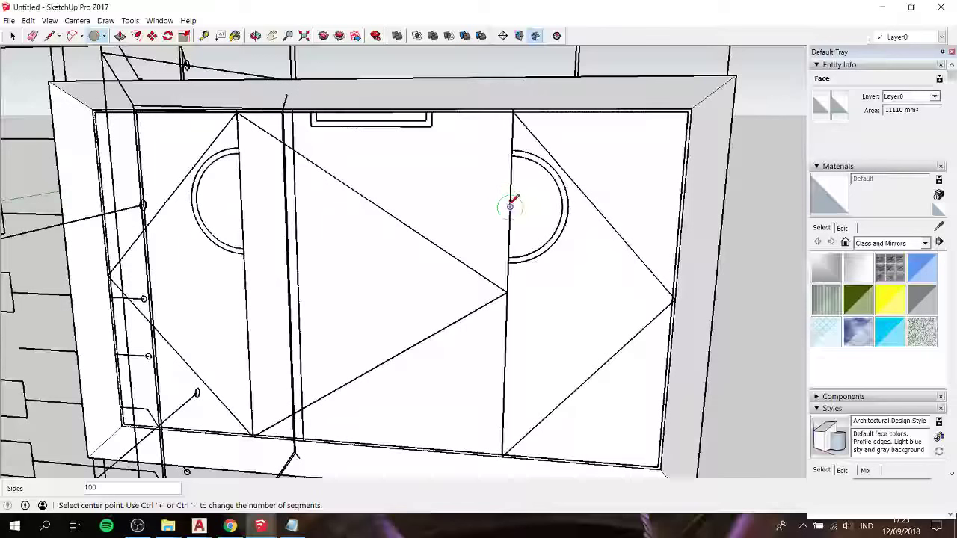
click(510, 206)
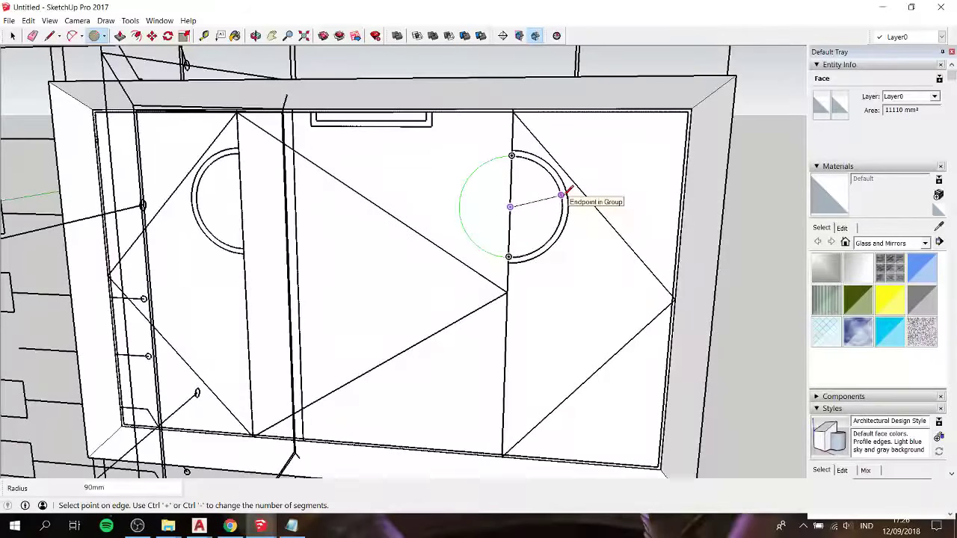
text(100)
key(Return)
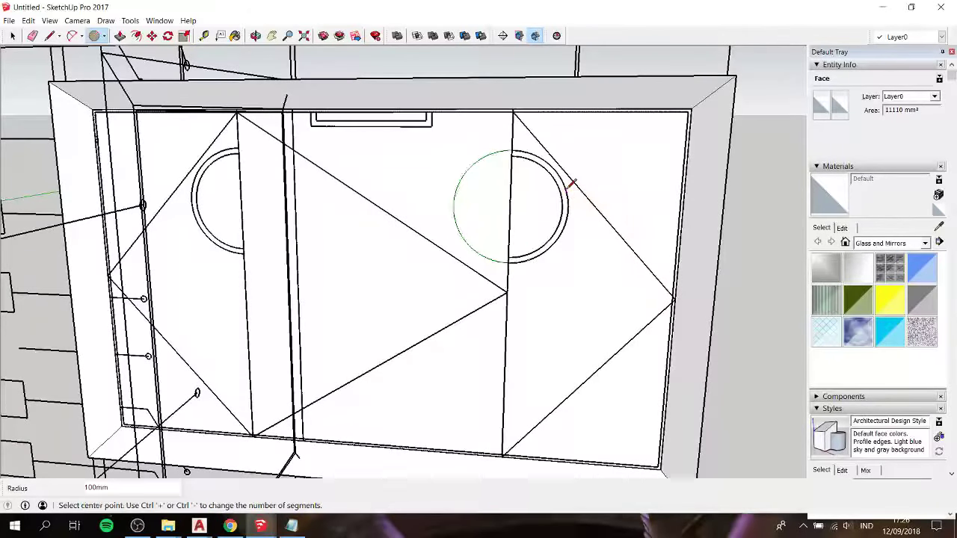
key(space)
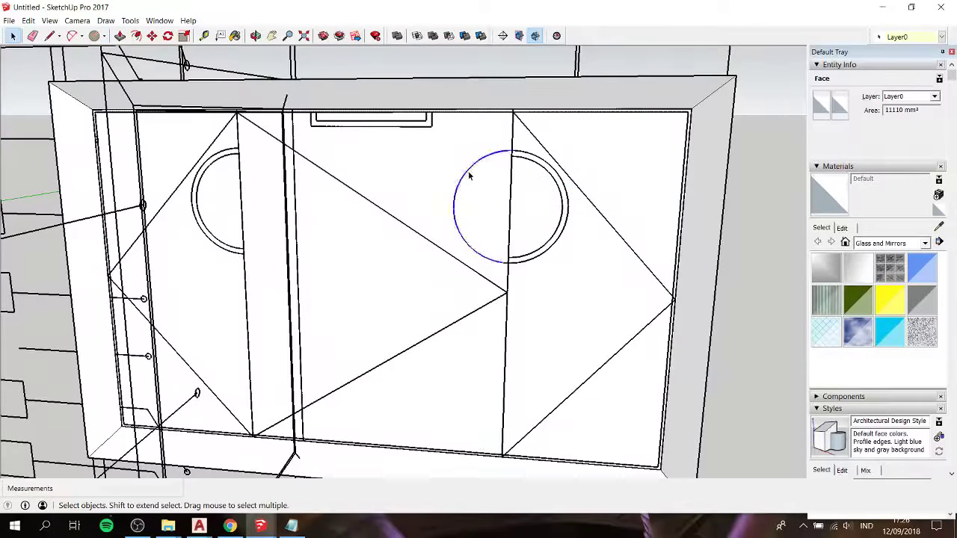
click(470, 176)
key(Escape)
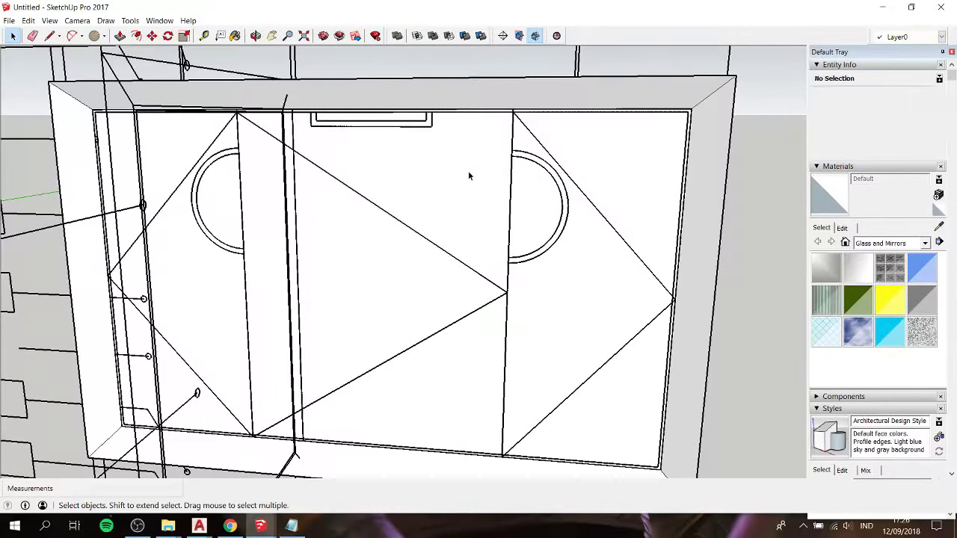
key(c)
click(510, 207)
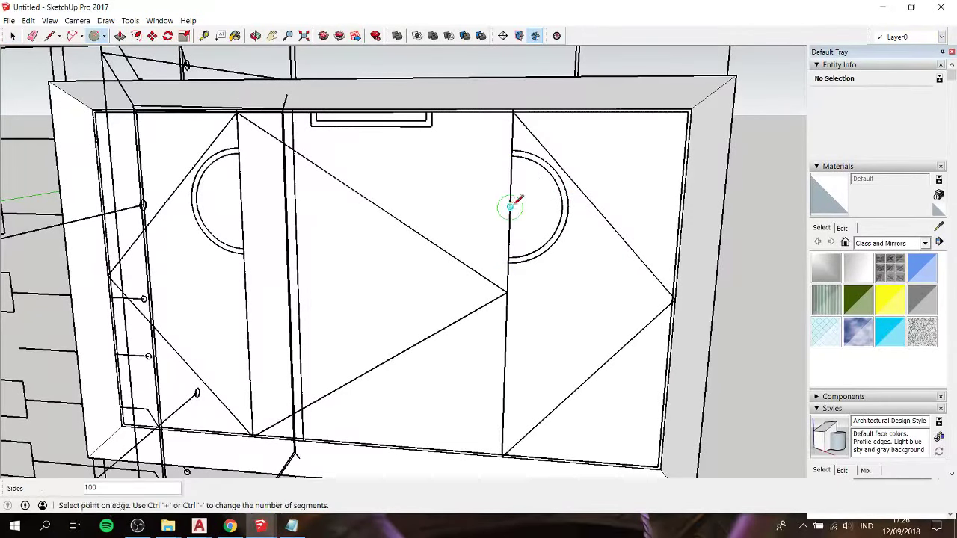
click(562, 196)
key(space)
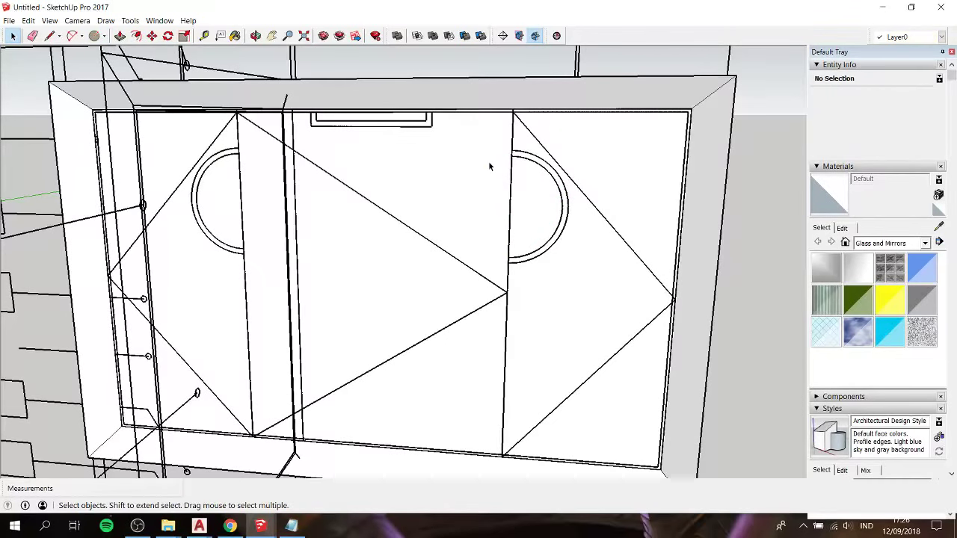
scroll(488, 166, down, 3)
Step: Window-select the whole right door panel and make it a group
middle_drag(489, 166, 348, 178)
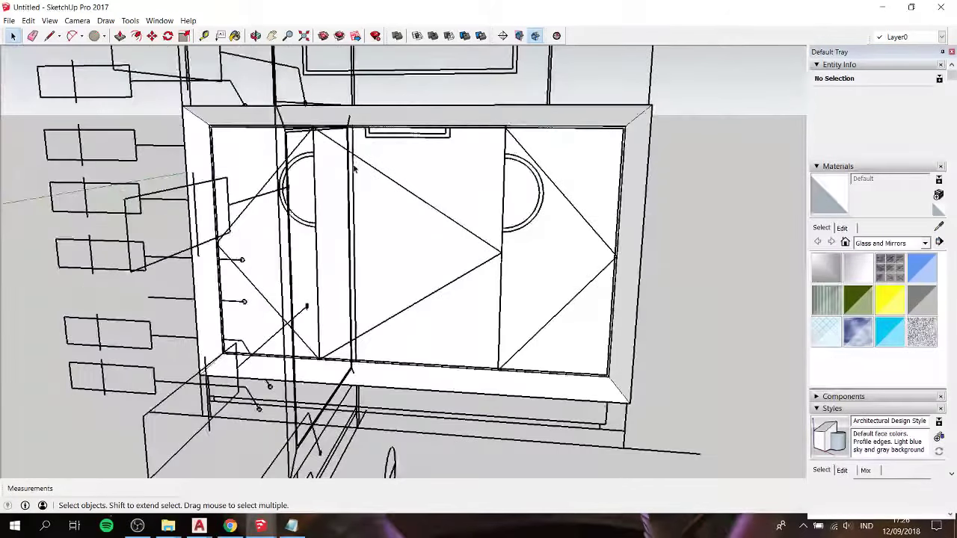
scroll(347, 178, up, 2)
scroll(348, 178, down, 1)
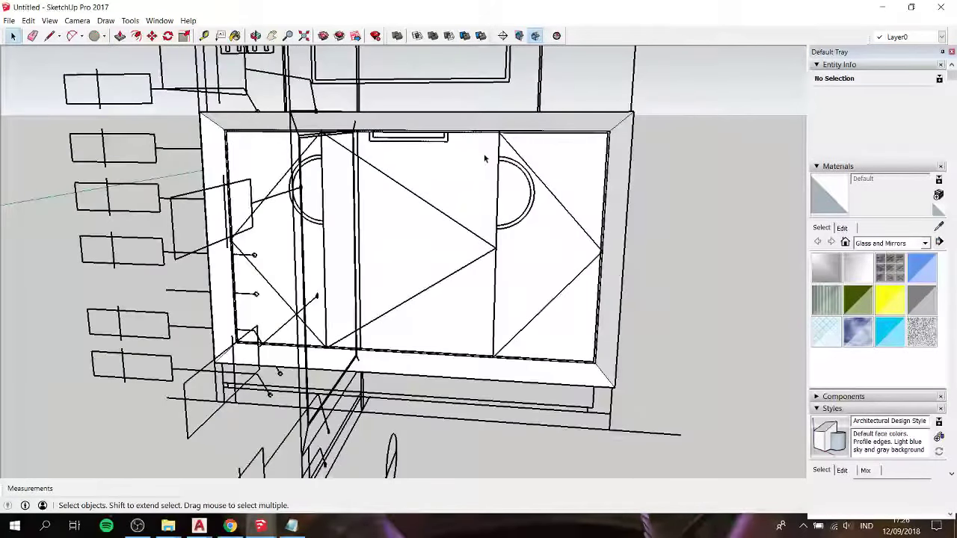
drag(476, 98, 642, 384)
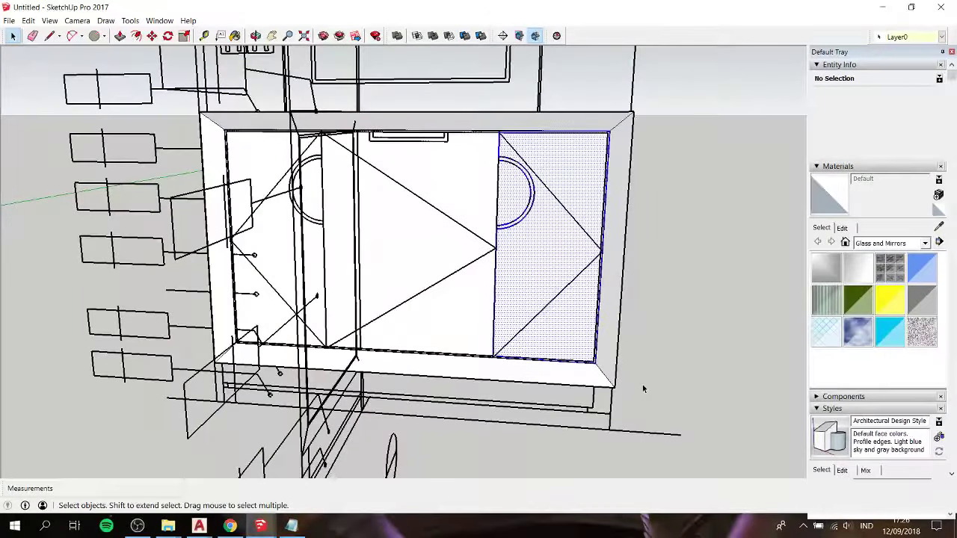
right_click(536, 247)
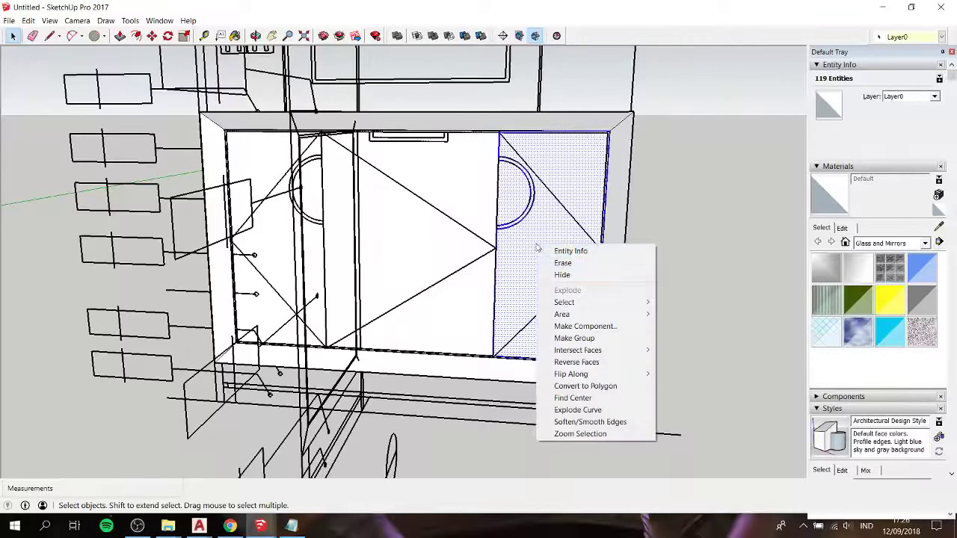
click(578, 338)
scroll(560, 302, down, 1)
Step: Move a copy of the door group to the right of the cabinet and open it for editing
key(m)
click(558, 297)
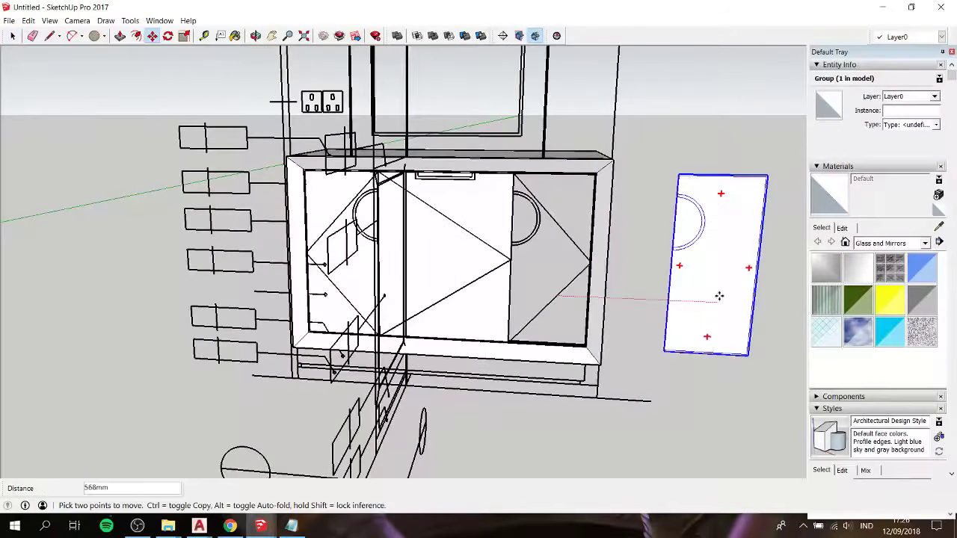
key(ctrl)
click(726, 296)
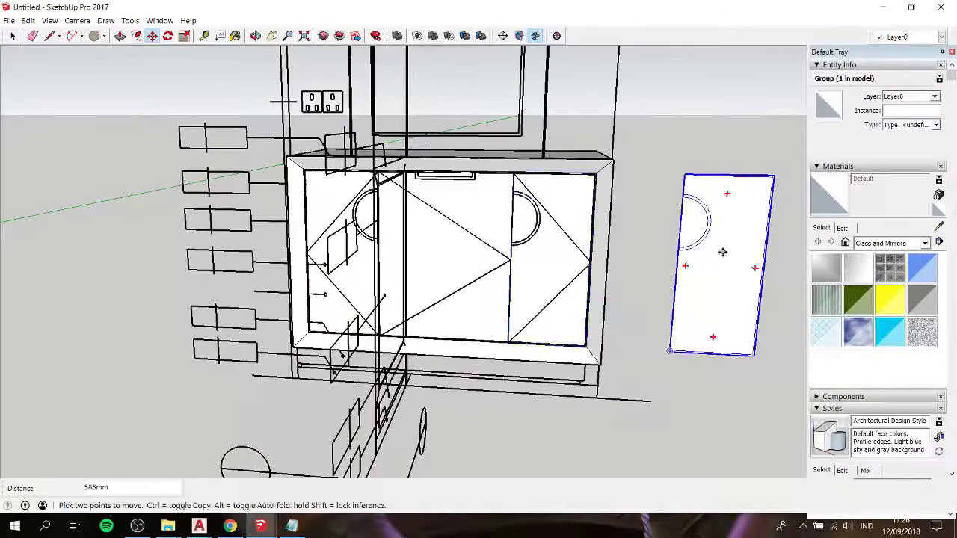
scroll(711, 232, up, 2)
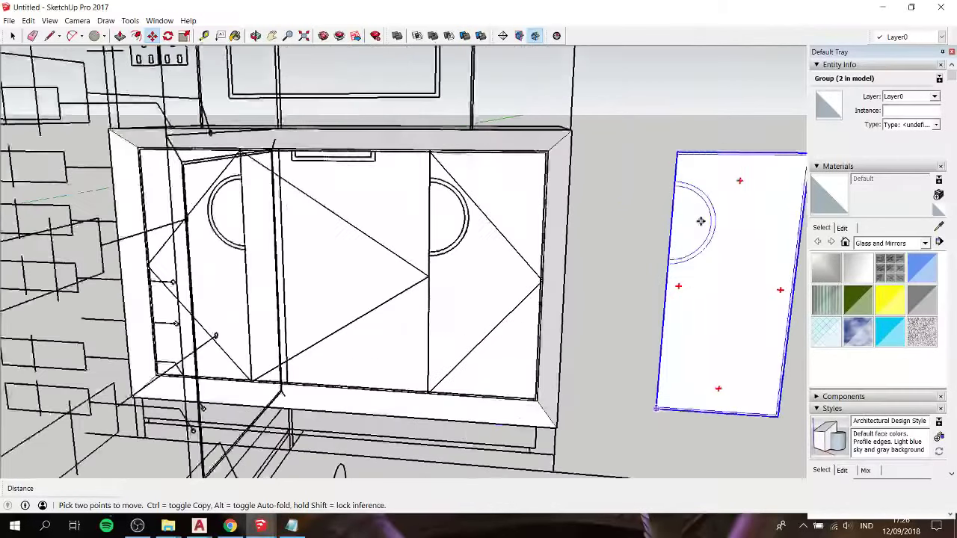
scroll(696, 219, up, 2)
key(space)
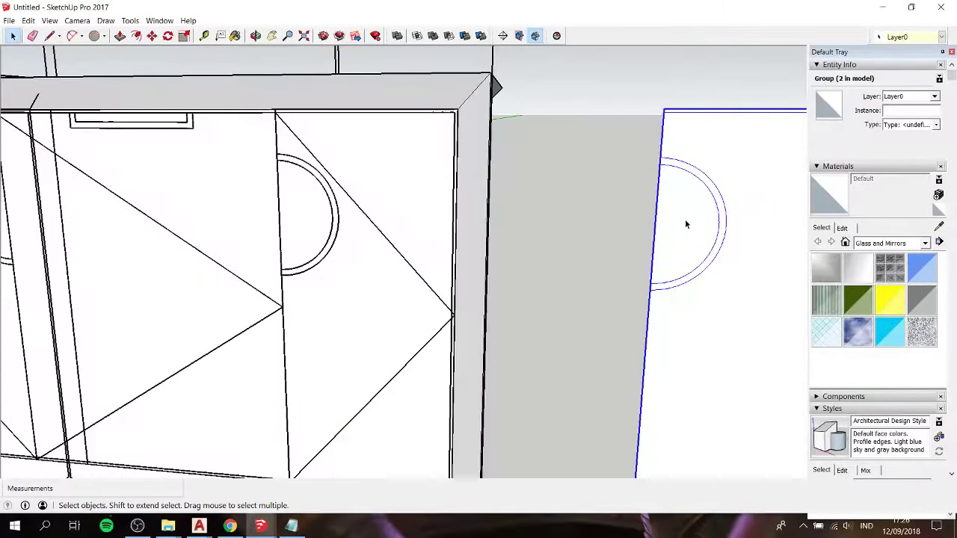
double_click(681, 222)
Step: Push the half-circle handle face inward in the copied door group
click(676, 223)
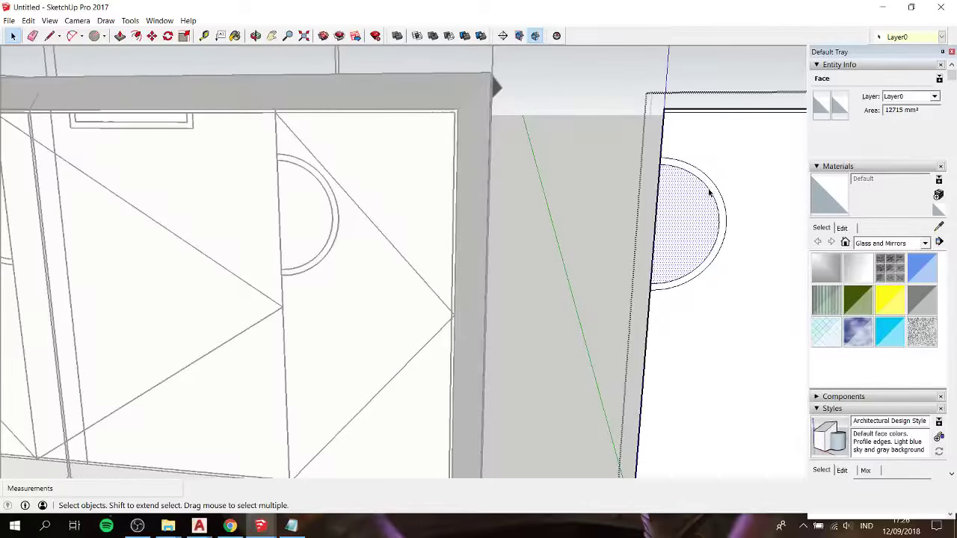
key(p)
click(699, 220)
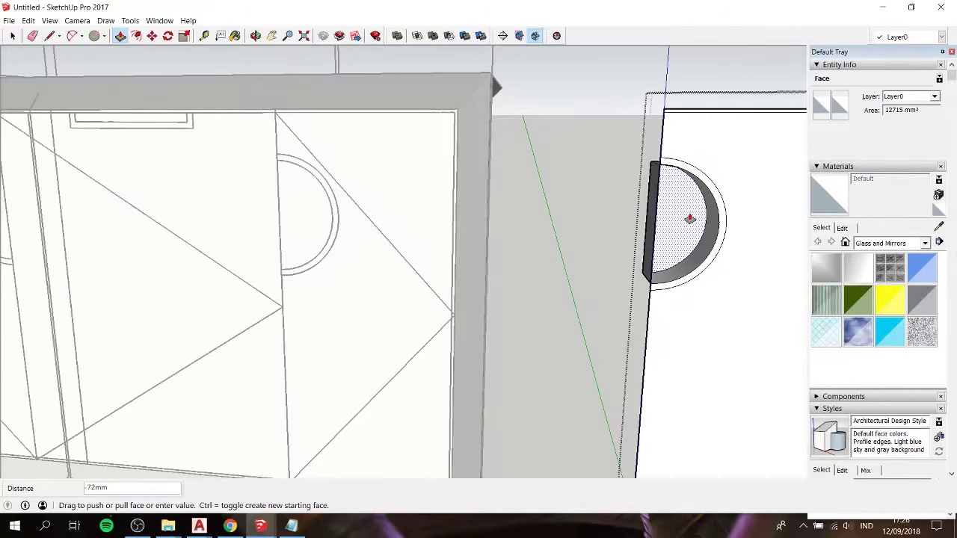
click(689, 218)
key(space)
click(669, 183)
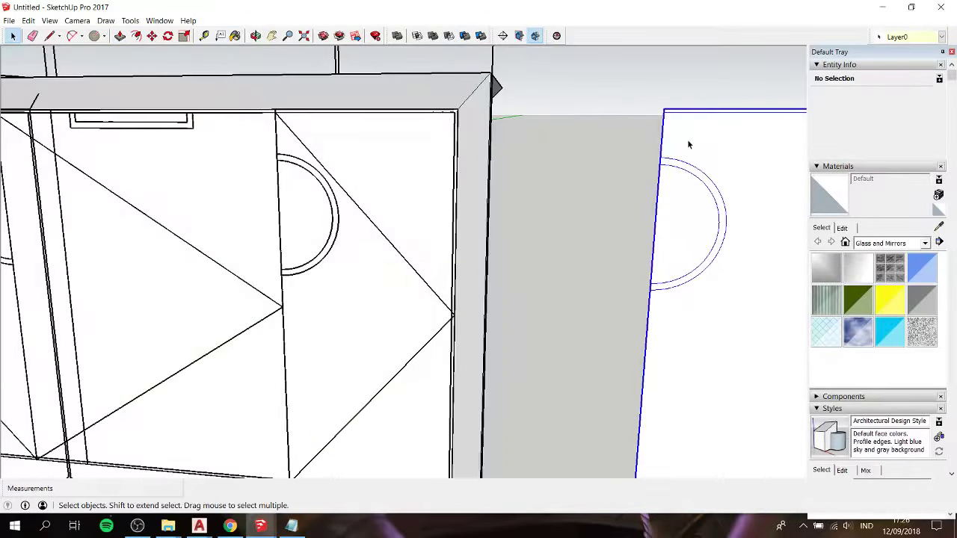
Step: Pull the door's front face outward to a 24mm thickness
double_click(689, 144)
click(691, 143)
key(p)
click(705, 117)
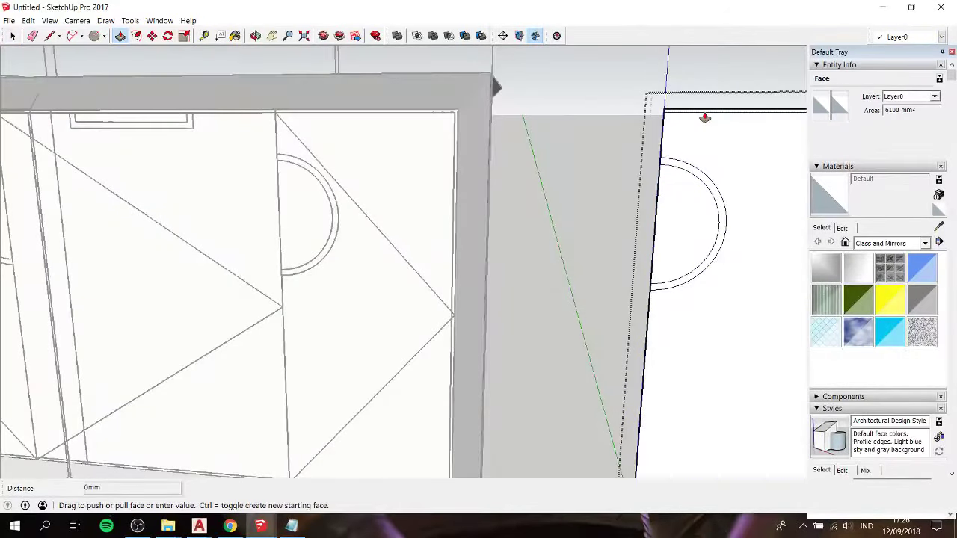
key(Return)
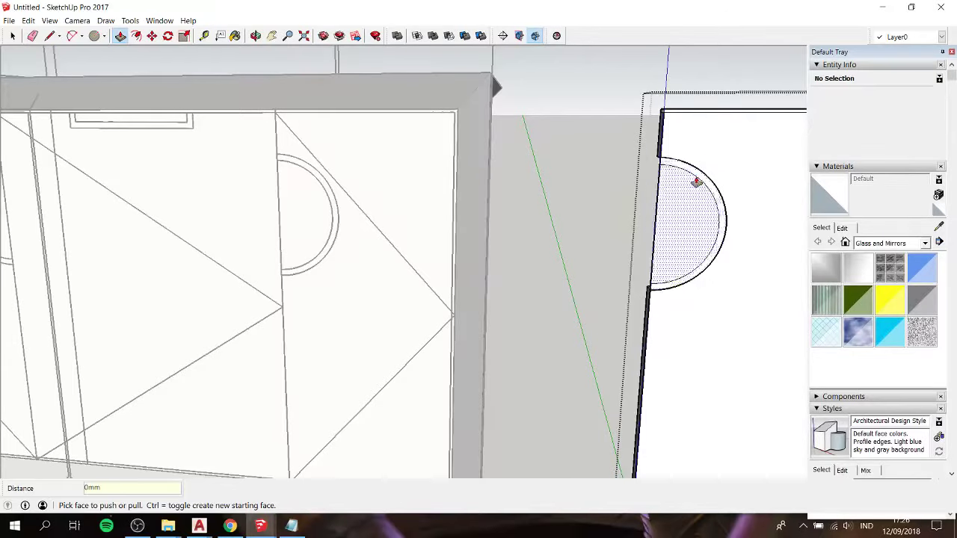
Step: Inspect the handle cut-out from the side and undo the last push on the handle
middle_drag(695, 180, 715, 179)
scroll(699, 179, up, 2)
scroll(684, 180, up, 1)
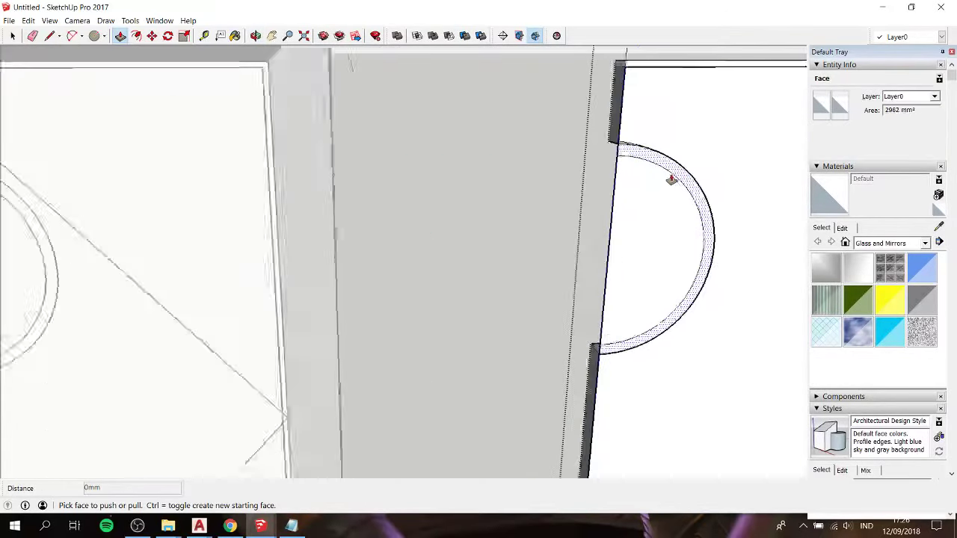
scroll(671, 180, up, 2)
mouse_move(622, 156)
middle_down()
mouse_move(671, 133)
mouse_move(414, 249)
middle_up()
scroll(413, 248, down, 3)
scroll(413, 248, up, 1)
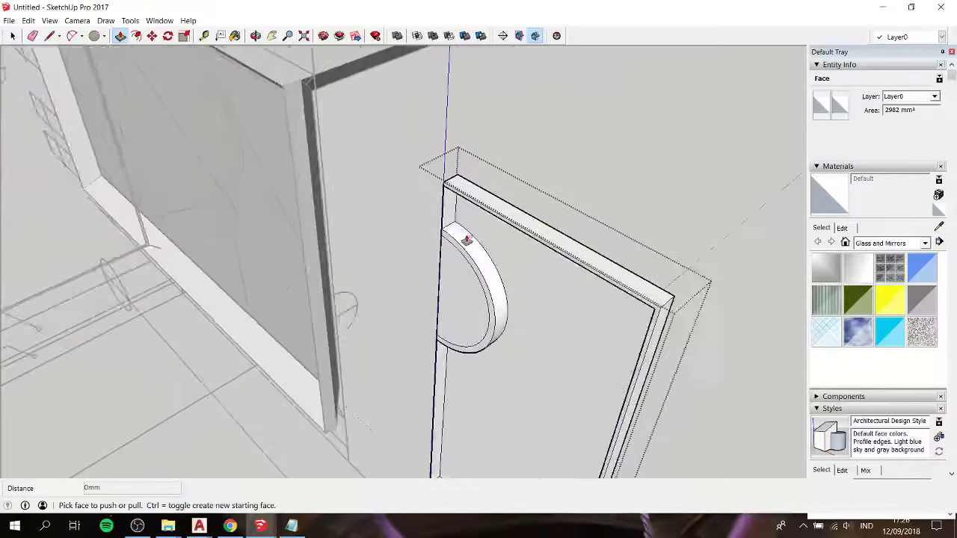
key(ctrl+z)
key(space)
Step: Reverse the door face so its front side faces outward
key(p)
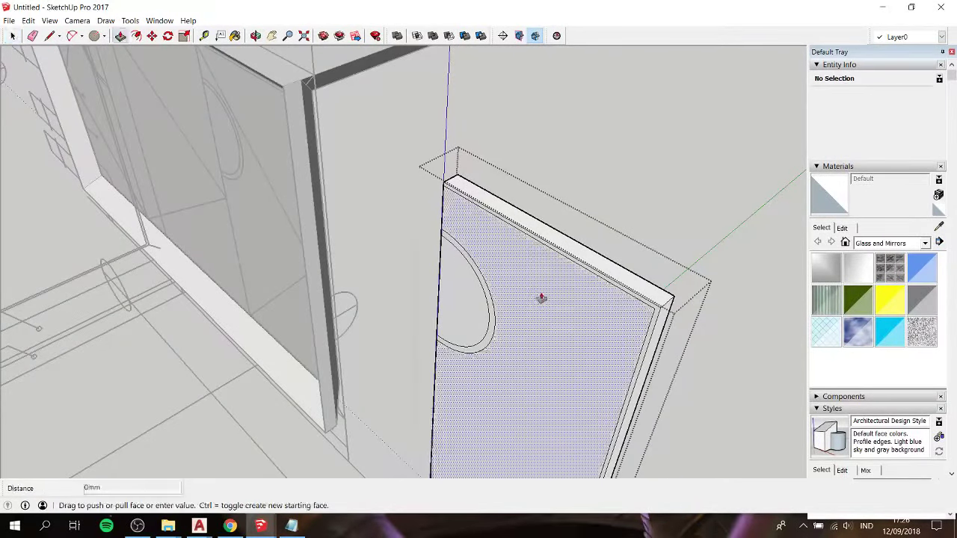
click(626, 289)
key(Escape)
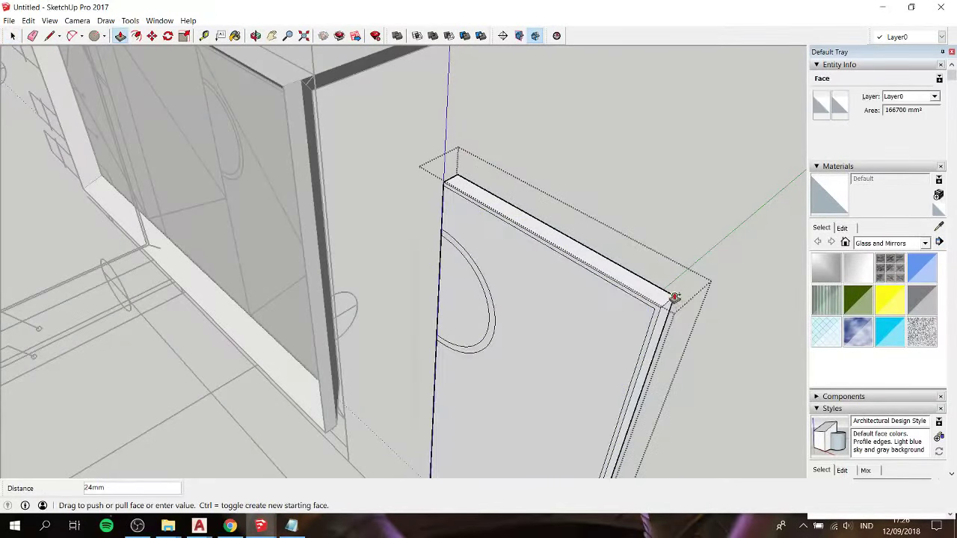
right_click(581, 322)
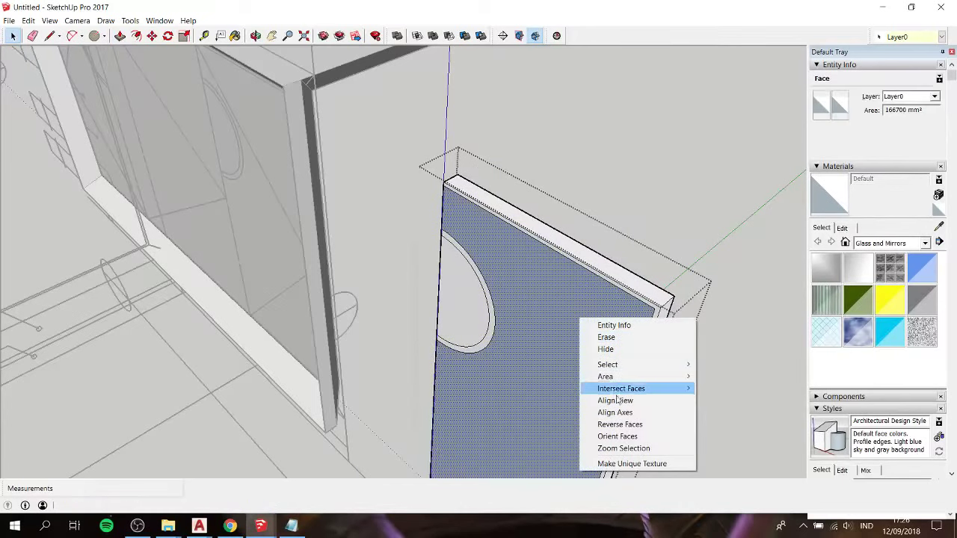
click(621, 424)
middle_drag(621, 423, 214, 219)
Step: Recess the ring face around the half-circle by 2mm
scroll(274, 190, up, 1)
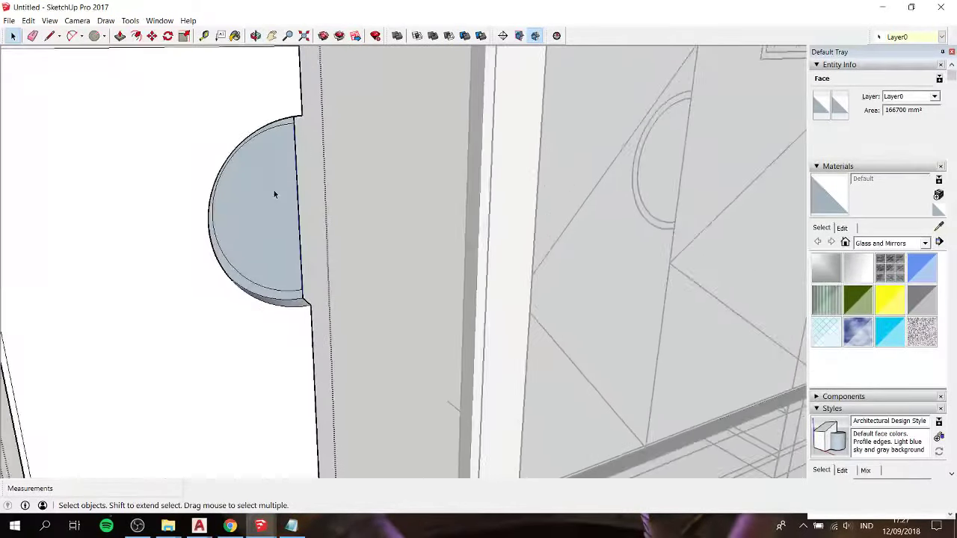
scroll(273, 190, up, 3)
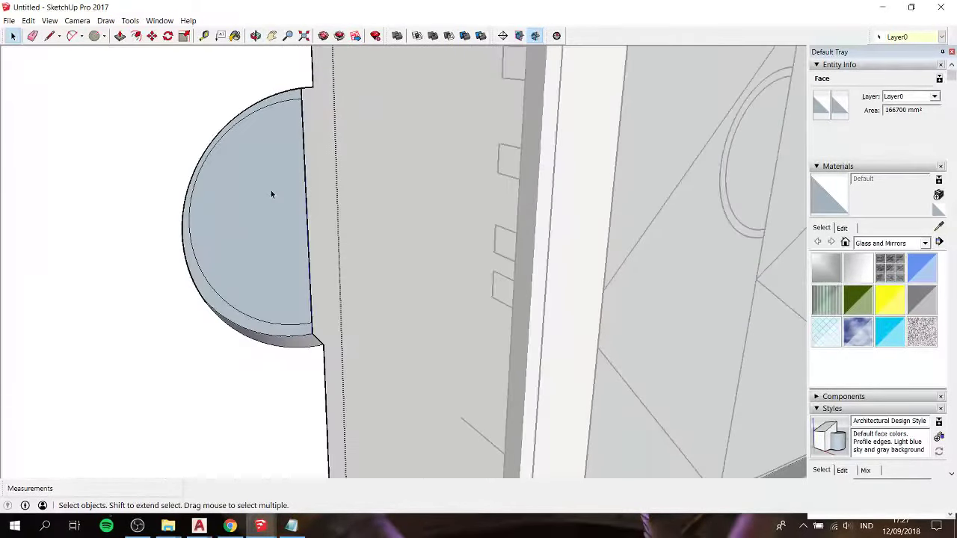
key(p)
click(216, 306)
text(2)
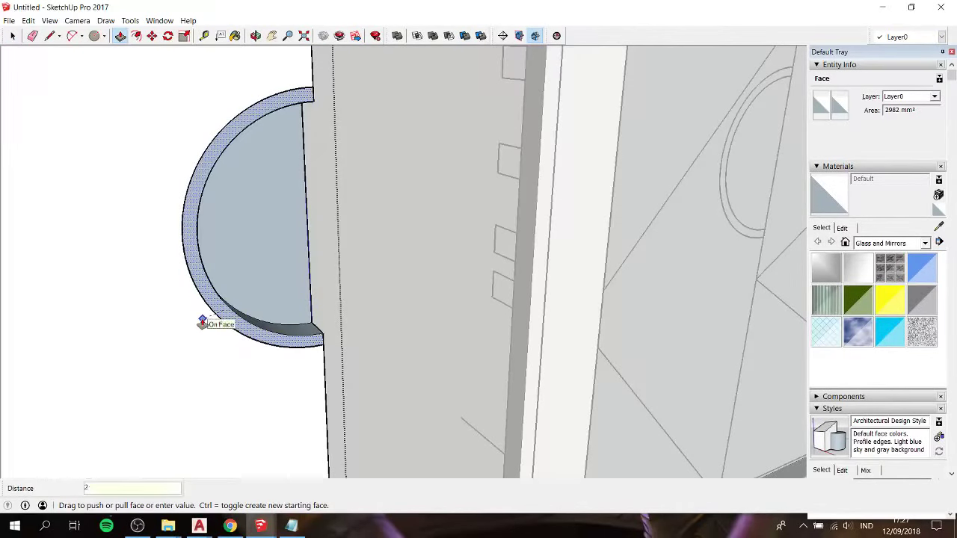
key(Return)
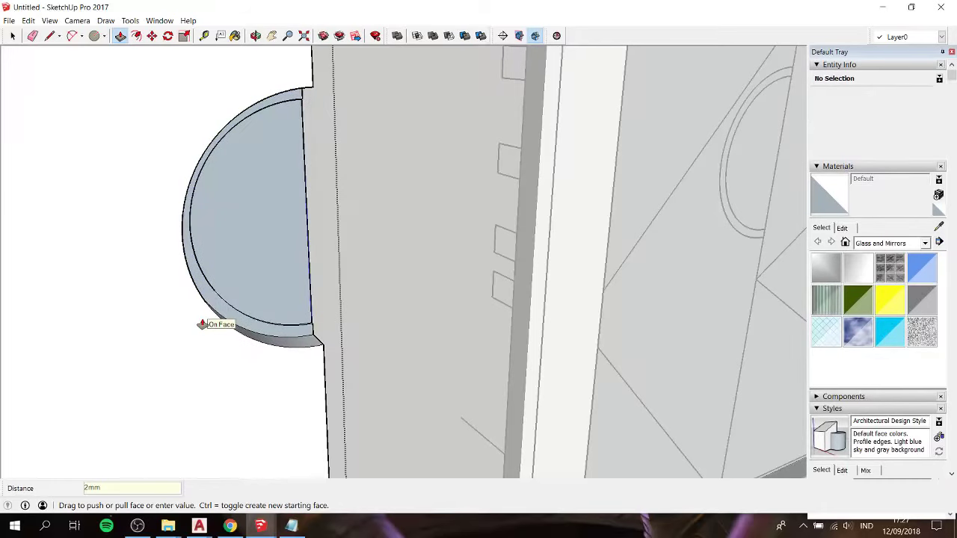
Step: Pick the half-circle face and start a closing line at its top end, orbiting around the door edge
middle_drag(256, 237, 591, 271)
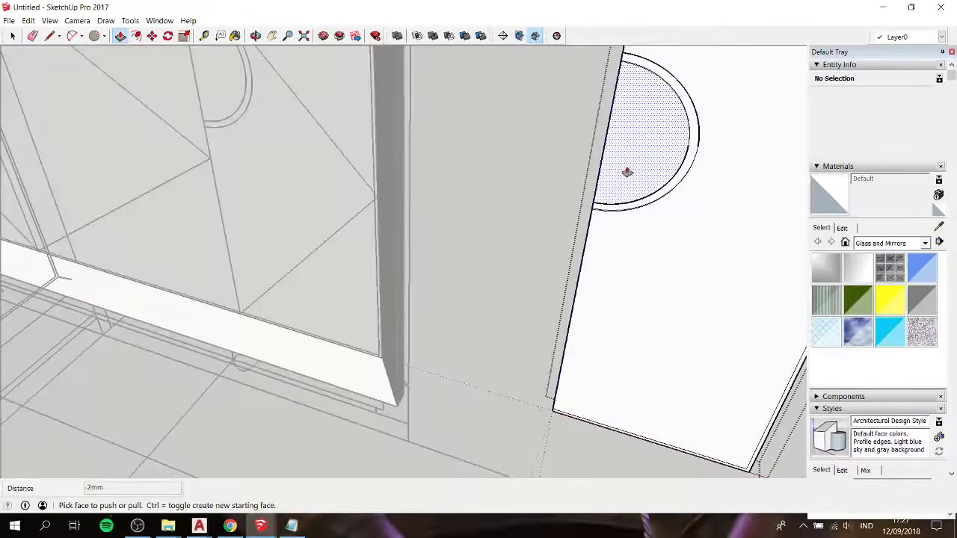
click(626, 169)
middle_drag(626, 169, 156, 171)
click(156, 176)
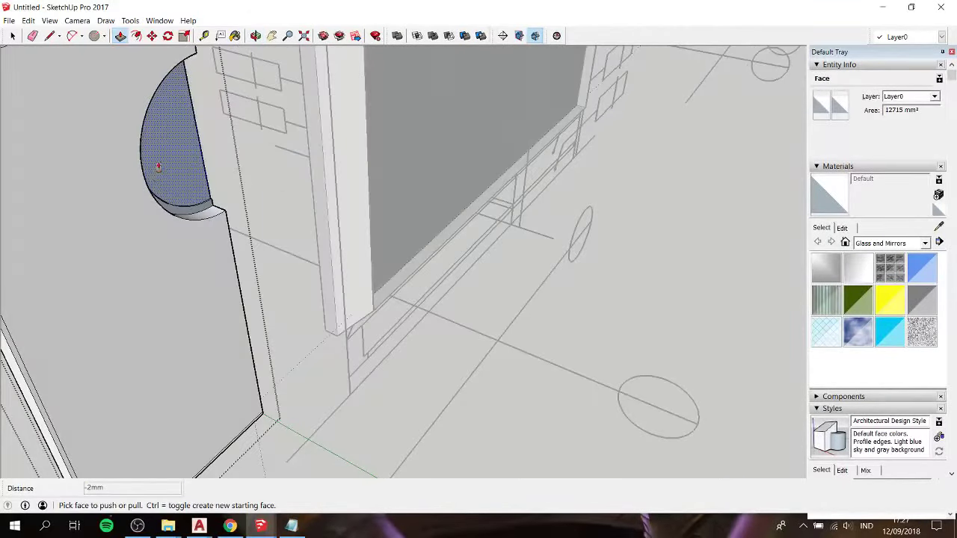
key(l)
click(196, 53)
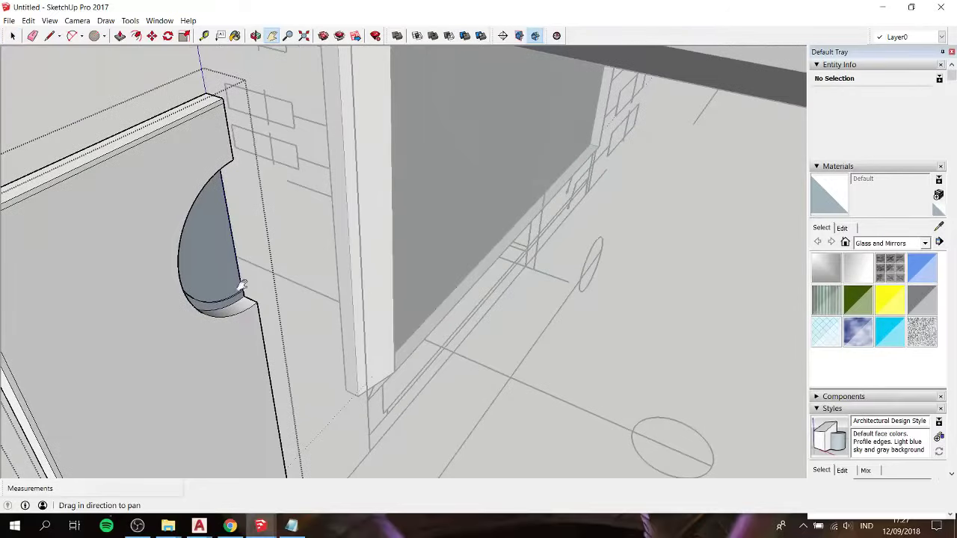
mouse_move(225, 210)
middle_down()
mouse_move(26, 305)
mouse_move(124, 177)
middle_up()
key(space)
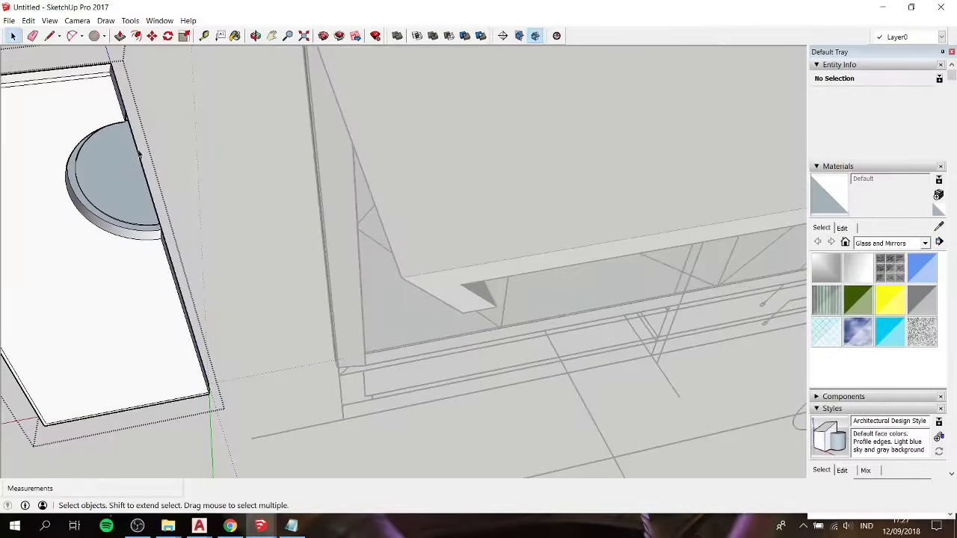
click(139, 154)
click(108, 193)
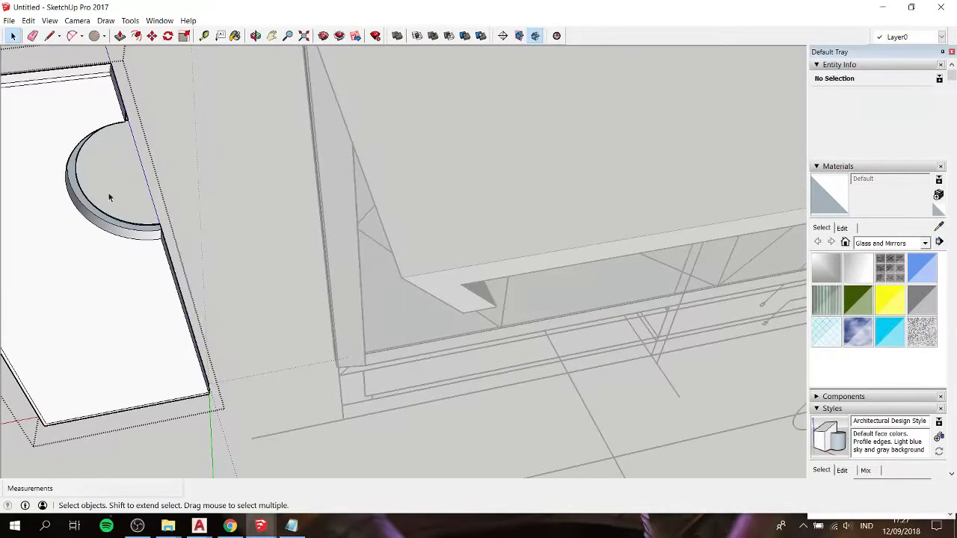
Step: Close the half-circle with a line along the door edge and select its face
middle_drag(108, 193, 277, 266)
scroll(348, 242, down, 3)
scroll(382, 346, down, 3)
mouse_move(382, 347)
middle_down()
mouse_move(599, 202)
mouse_move(511, 210)
mouse_move(312, 308)
mouse_move(302, 219)
mouse_move(222, 215)
middle_up()
scroll(301, 219, up, 3)
scroll(224, 209, up, 3)
scroll(225, 207, up, 2)
scroll(227, 206, up, 3)
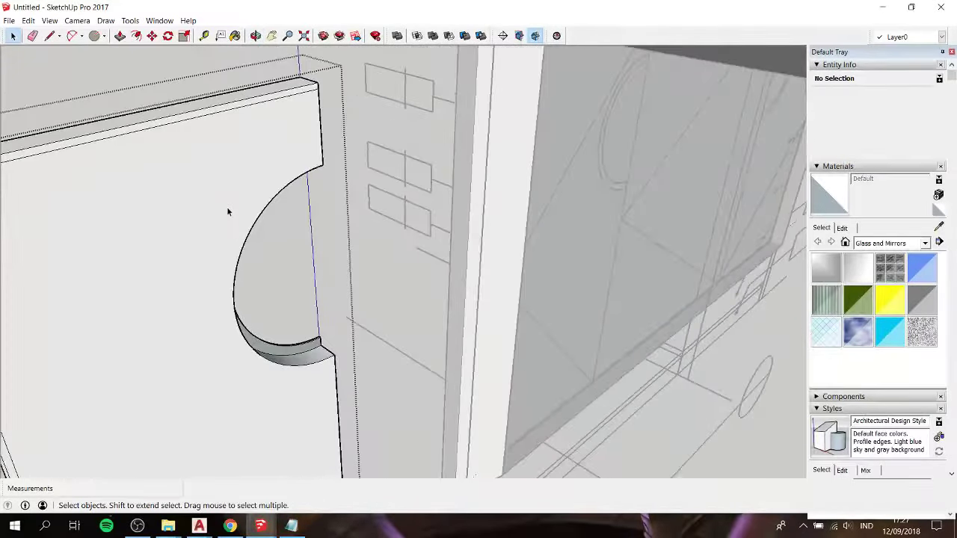
key(r)
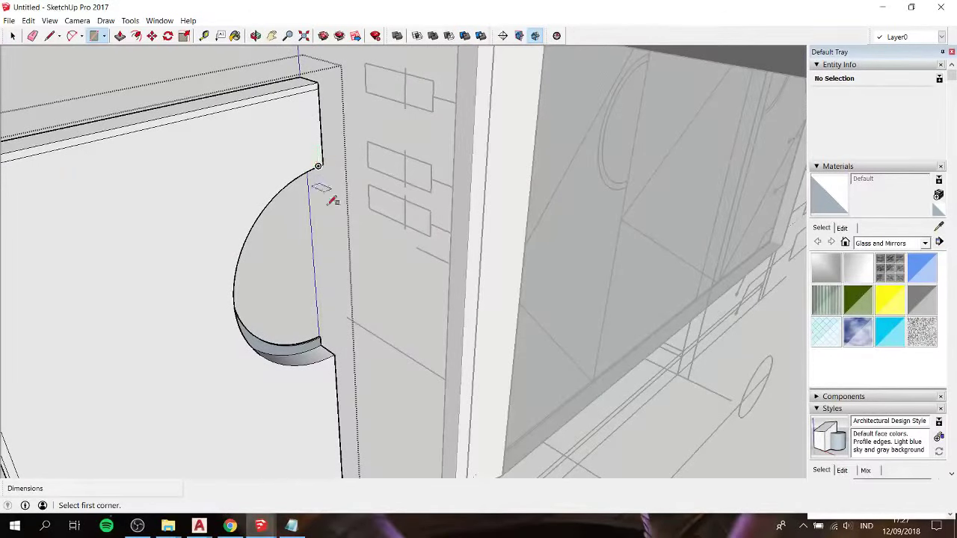
key(l)
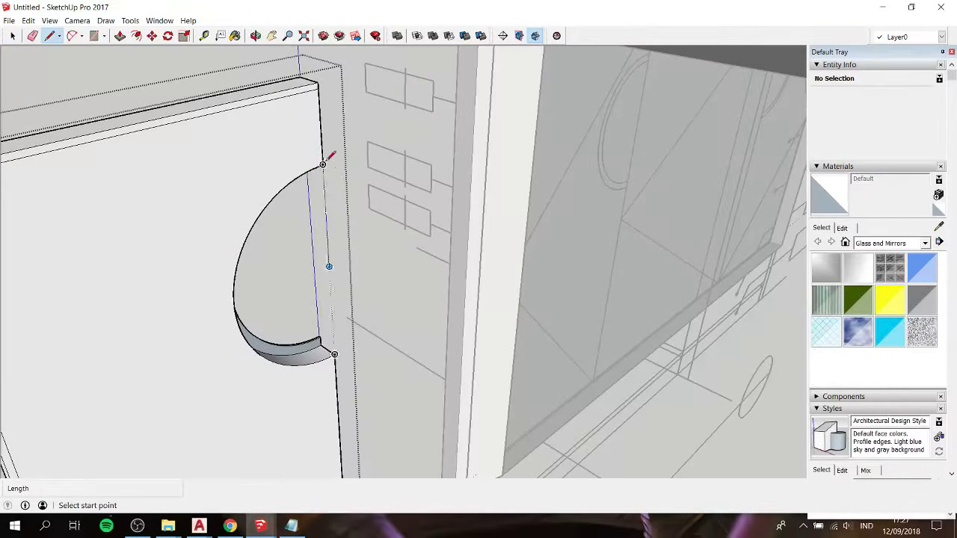
click(323, 164)
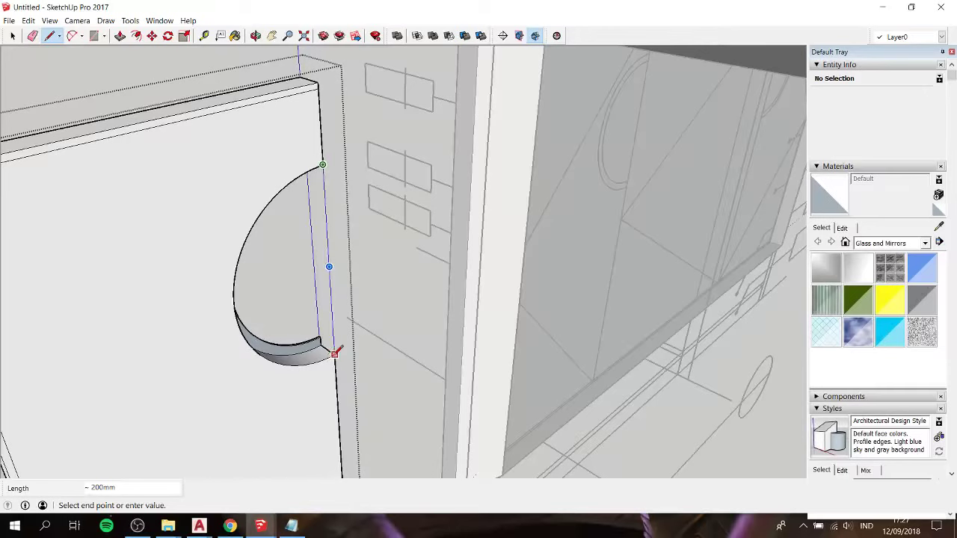
click(334, 354)
key(space)
click(308, 275)
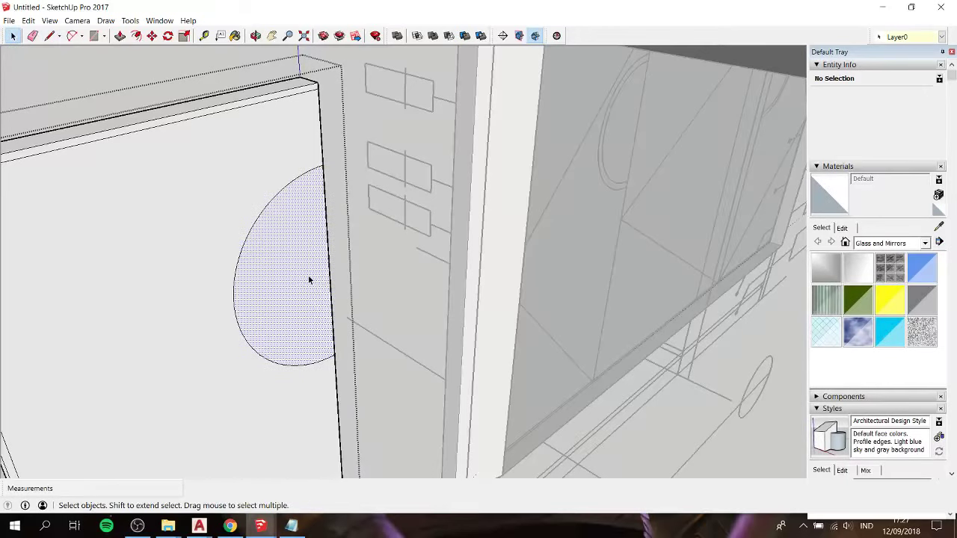
Step: Push the half-circle face 2mm and inspect the recessed finger pull up close
key(p)
text(2)
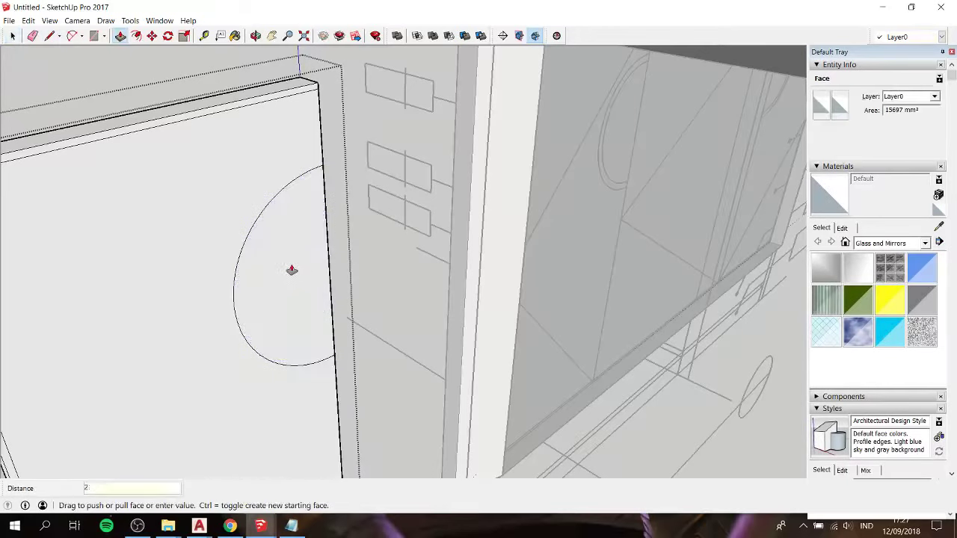
key(Return)
mouse_move(269, 274)
middle_down()
mouse_move(722, 303)
mouse_move(636, 229)
mouse_move(574, 258)
mouse_move(594, 286)
mouse_move(749, 324)
mouse_move(487, 299)
mouse_move(577, 149)
mouse_move(604, 122)
mouse_move(510, 263)
middle_up()
key(space)
scroll(511, 264, down, 3)
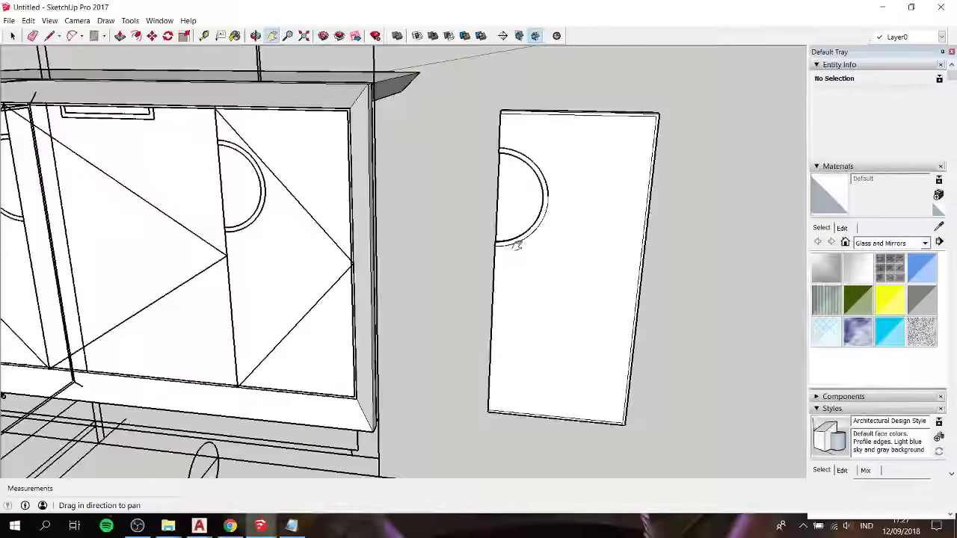
middle_drag(515, 246, 509, 239)
scroll(496, 139, up, 5)
scroll(441, 207, up, 3)
mouse_move(440, 207)
middle_down()
mouse_move(536, 103)
mouse_move(606, 94)
mouse_move(594, 145)
mouse_move(498, 186)
middle_up()
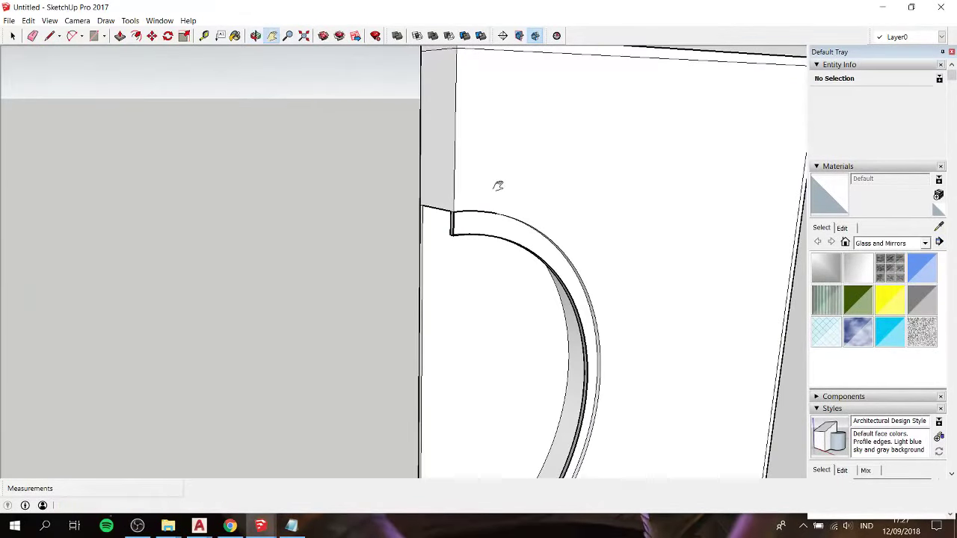
scroll(498, 186, down, 1)
scroll(498, 186, down, 2)
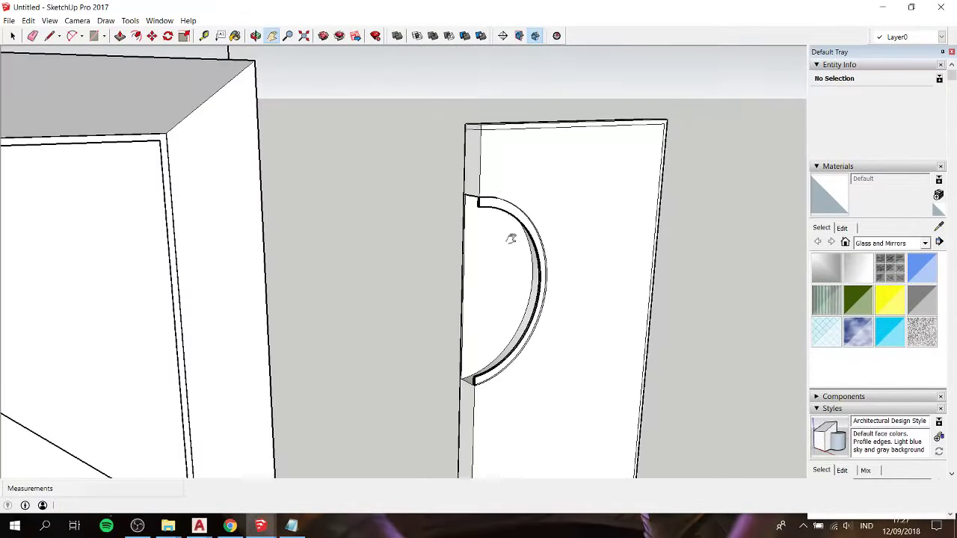
scroll(511, 238, up, 1)
scroll(501, 245, up, 1)
scroll(486, 202, up, 2)
scroll(477, 169, up, 1)
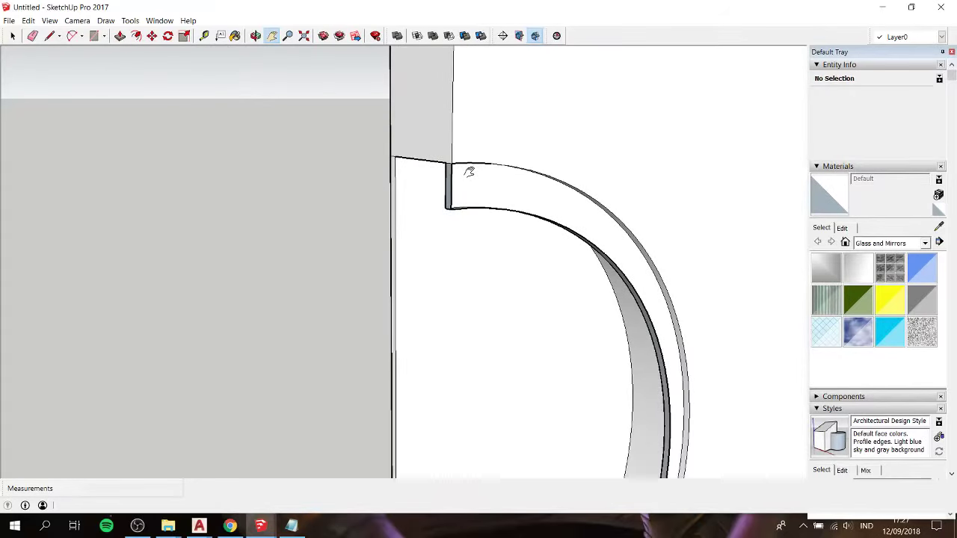
scroll(469, 172, down, 1)
scroll(469, 171, down, 1)
Step: Add a 'thats better' remark to the Notepad notes and return to the model
click(304, 529)
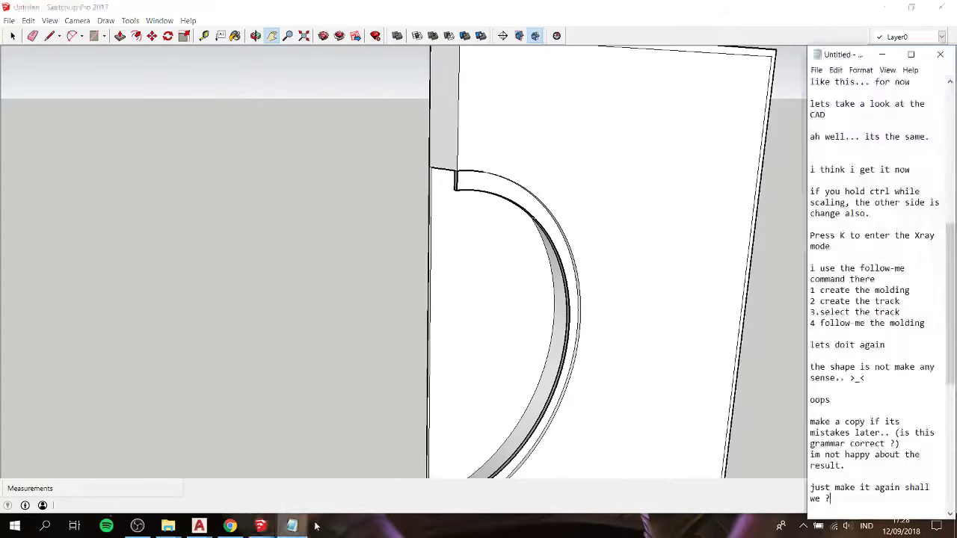
key(Return)
key(Return)
text(thats better)
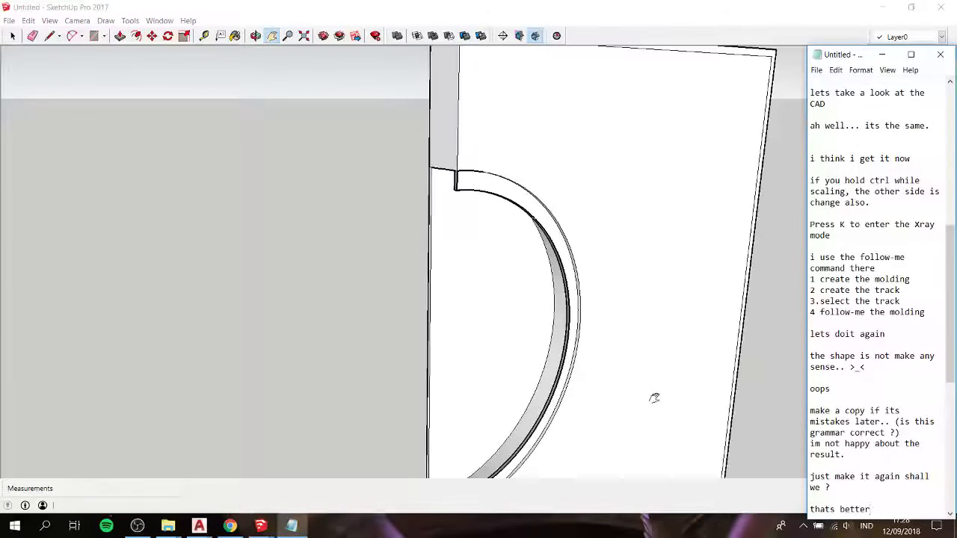
click(613, 344)
scroll(591, 222, down, 3)
Step: Push/Pull the pull's lower end face about 13mm
scroll(513, 304, up, 2)
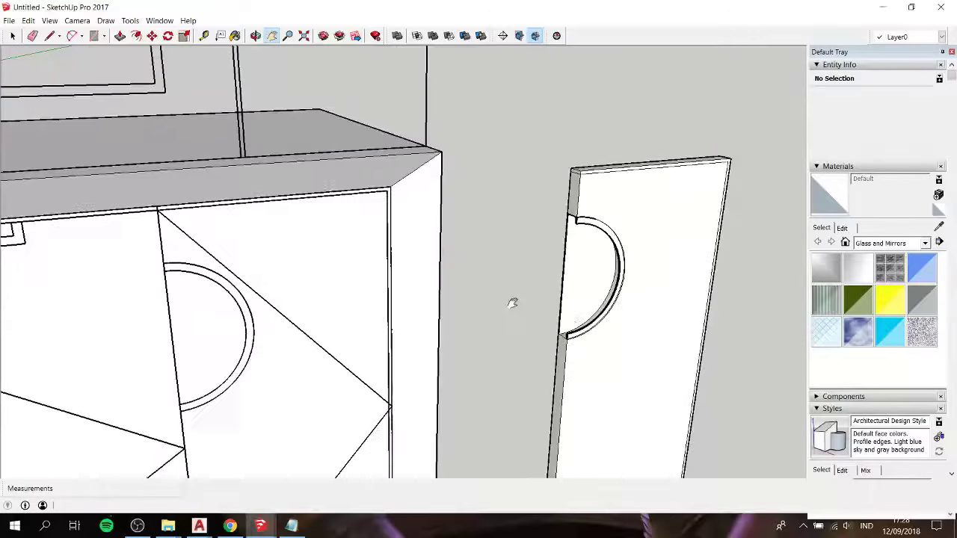
scroll(623, 330, up, 3)
scroll(553, 332, up, 3)
key(space)
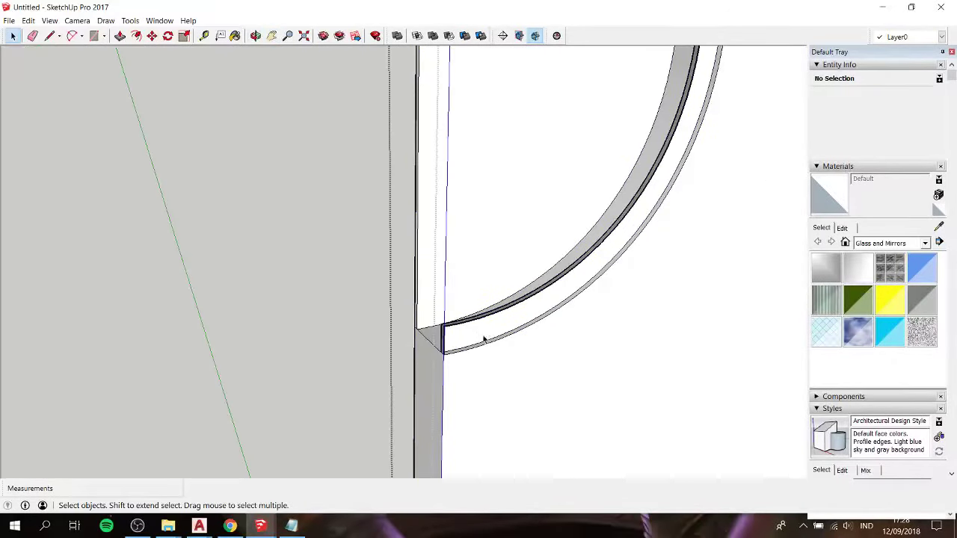
click(485, 338)
key(p)
mouse_move(485, 339)
mouse_down()
mouse_move(502, 356)
mouse_move(451, 414)
mouse_up()
Step: Reverse the pull's curved face so its front side shows
mouse_move(486, 332)
middle_down()
mouse_move(607, 327)
mouse_move(489, 314)
mouse_move(700, 261)
mouse_move(639, 293)
middle_up()
key(space)
right_click(491, 332)
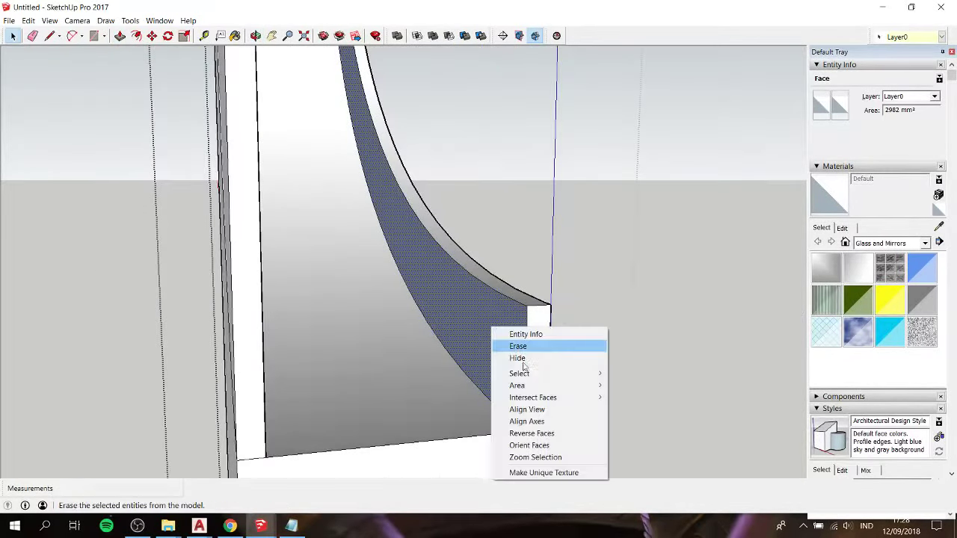
click(546, 433)
Step: Inside the door panel group, window-select the half-circle pull faces and make them a group
mouse_move(643, 316)
middle_down()
mouse_move(384, 348)
mouse_move(256, 337)
middle_up()
scroll(261, 326, down, 2)
scroll(261, 326, down, 2)
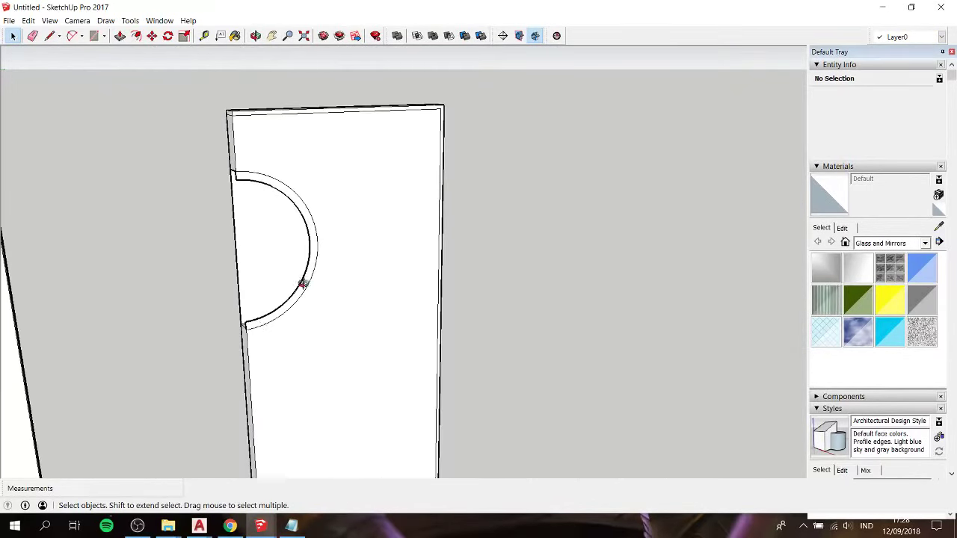
middle_drag(302, 285, 172, 264)
drag(199, 145, 346, 331)
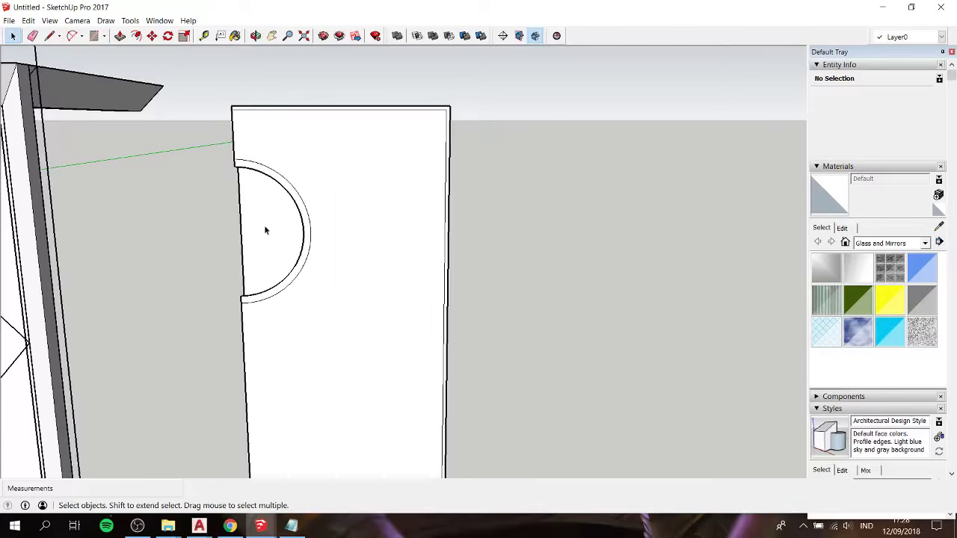
double_click(281, 178)
drag(176, 135, 360, 324)
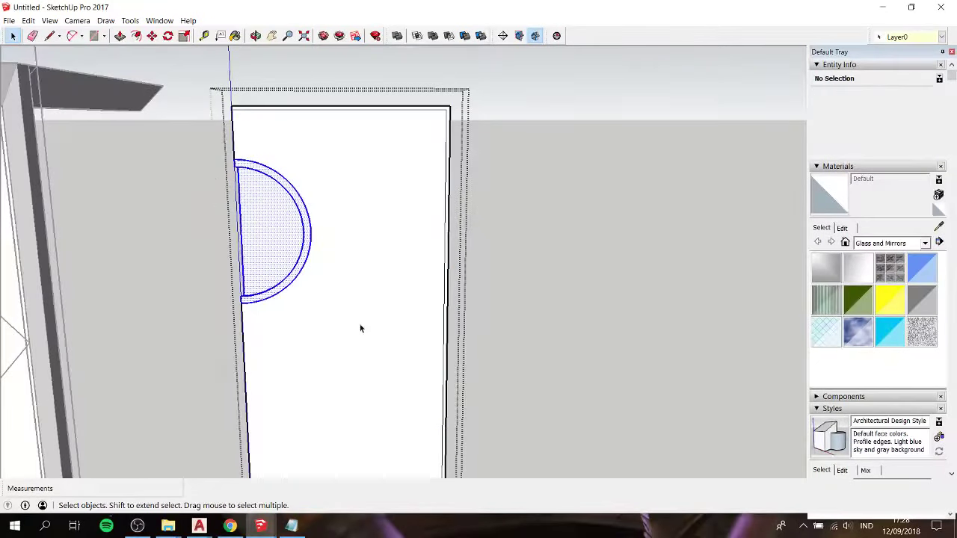
scroll(267, 227, up, 2)
middle_drag(268, 230, 487, 207)
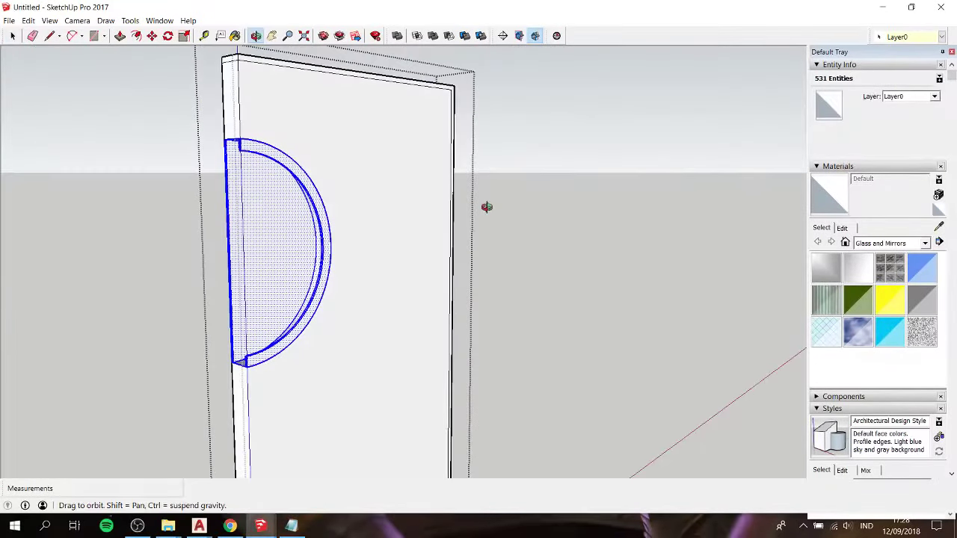
right_click(252, 214)
click(288, 304)
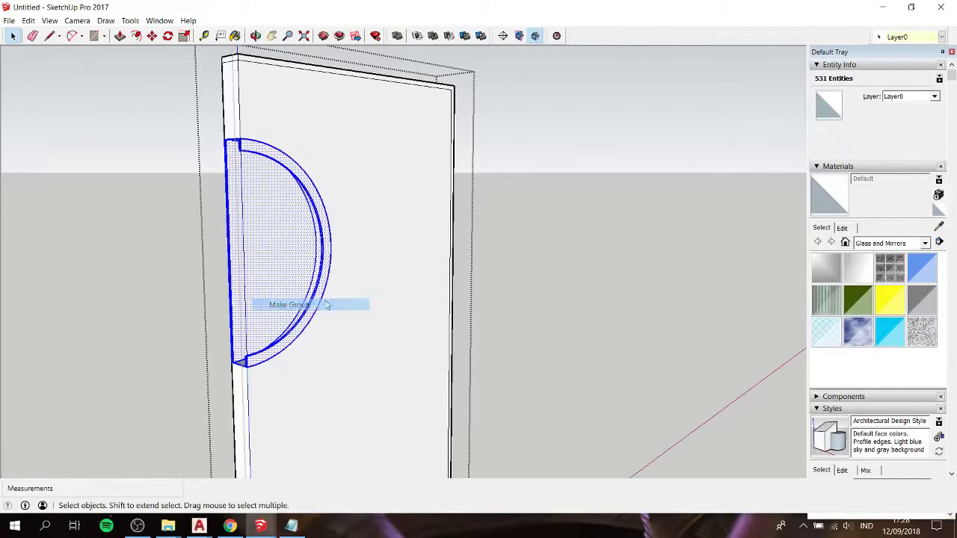
Step: Exit the panel group and select the whole door panel
click(564, 253)
click(409, 241)
scroll(321, 265, down, 3)
scroll(329, 252, down, 2)
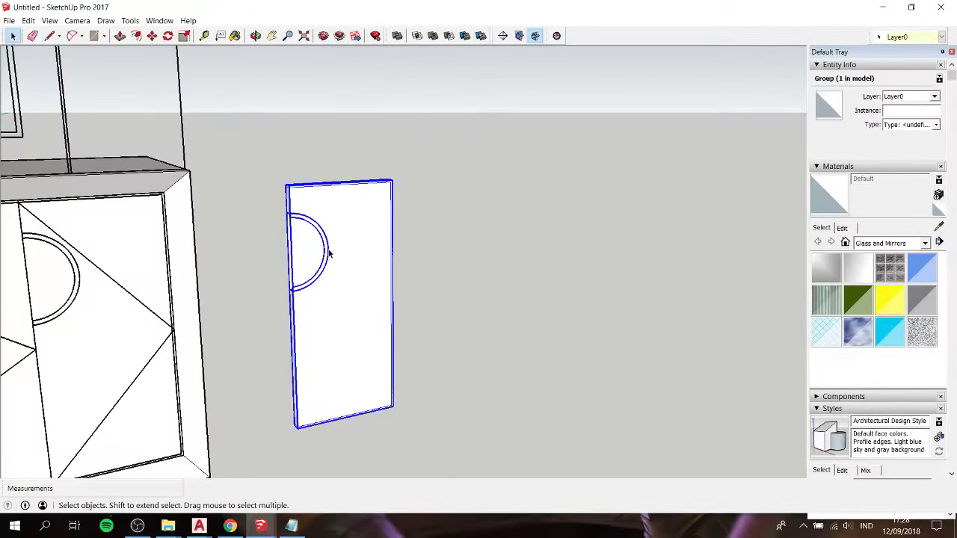
scroll(329, 254, down, 1)
mouse_move(329, 254)
middle_down()
mouse_move(263, 277)
mouse_move(164, 240)
mouse_move(349, 229)
mouse_move(301, 235)
middle_up()
Step: Draw a rectangle on the cabinet front ending at the middle door's bottom corner
scroll(165, 239, up, 1)
scroll(271, 187, up, 2)
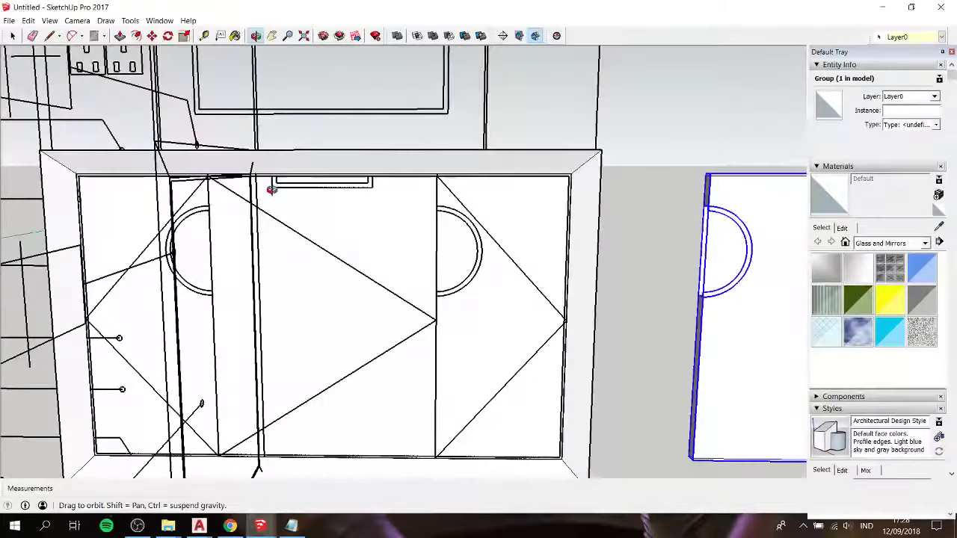
mouse_move(272, 188)
middle_down()
mouse_move(305, 207)
mouse_move(352, 214)
middle_up()
key(r)
scroll(207, 177, up, 2)
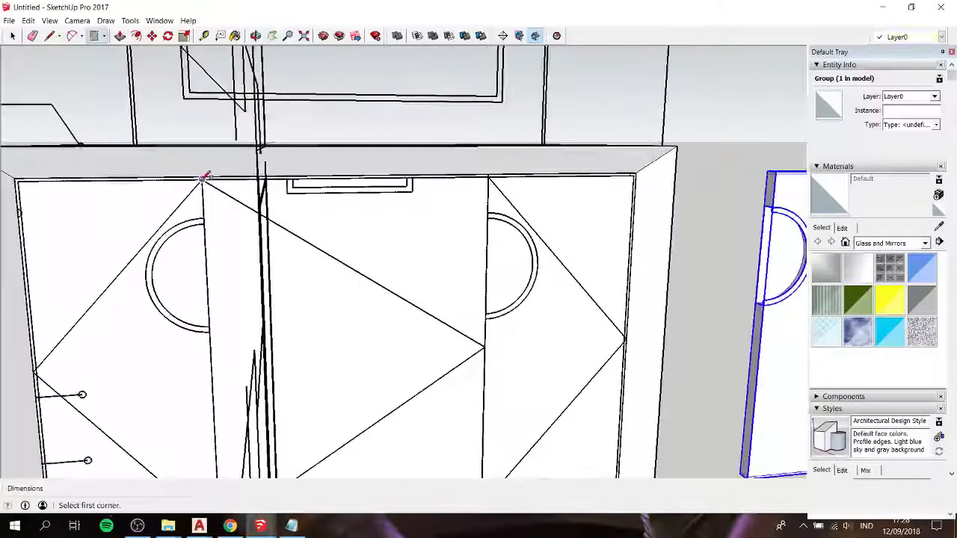
scroll(203, 180, up, 2)
scroll(203, 180, up, 2)
scroll(203, 165, up, 2)
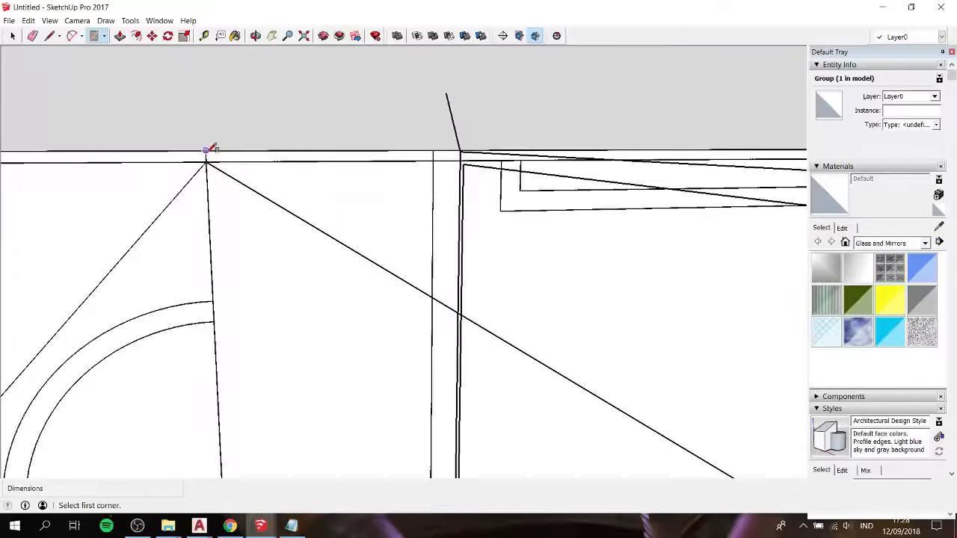
scroll(207, 150, down, 2)
scroll(217, 149, down, 3)
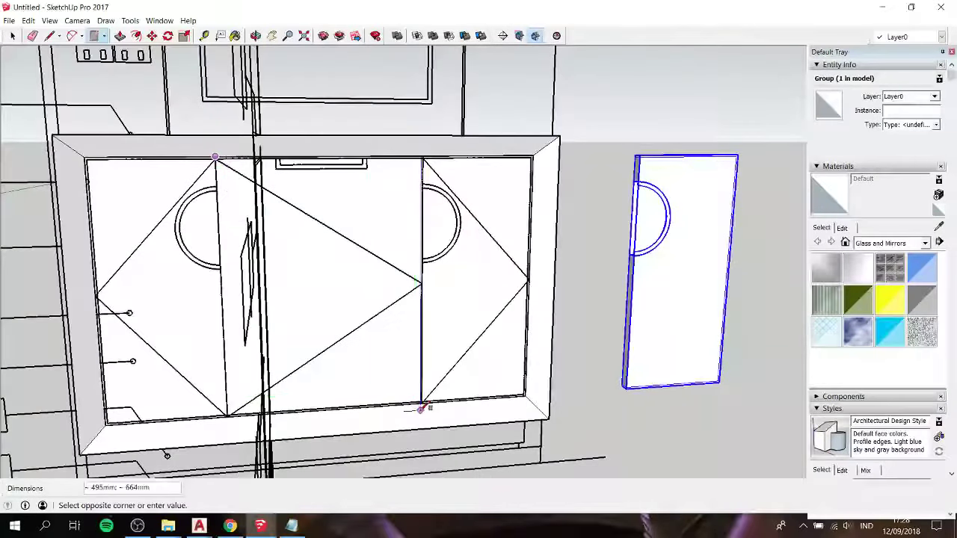
scroll(423, 406, up, 4)
scroll(423, 407, down, 2)
click(427, 390)
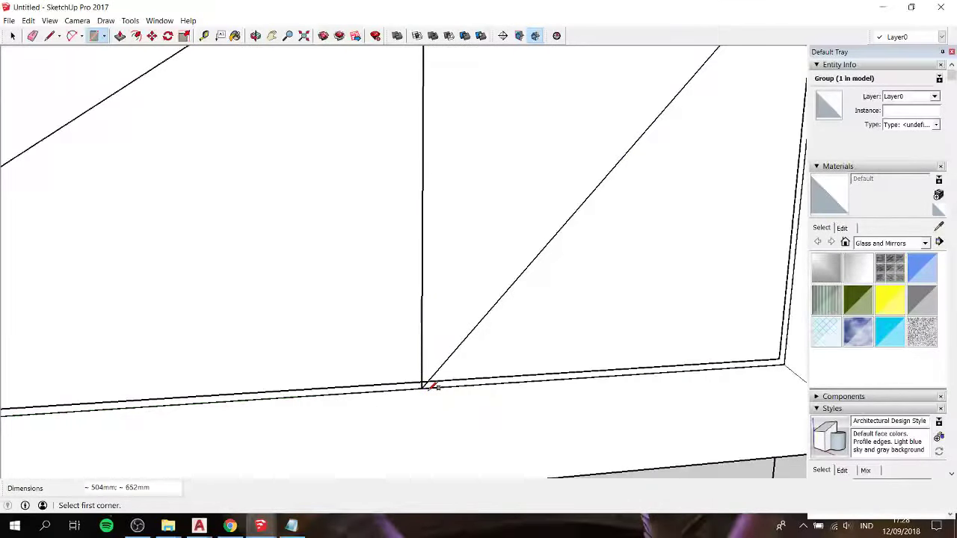
scroll(431, 387, down, 2)
scroll(432, 387, down, 2)
key(space)
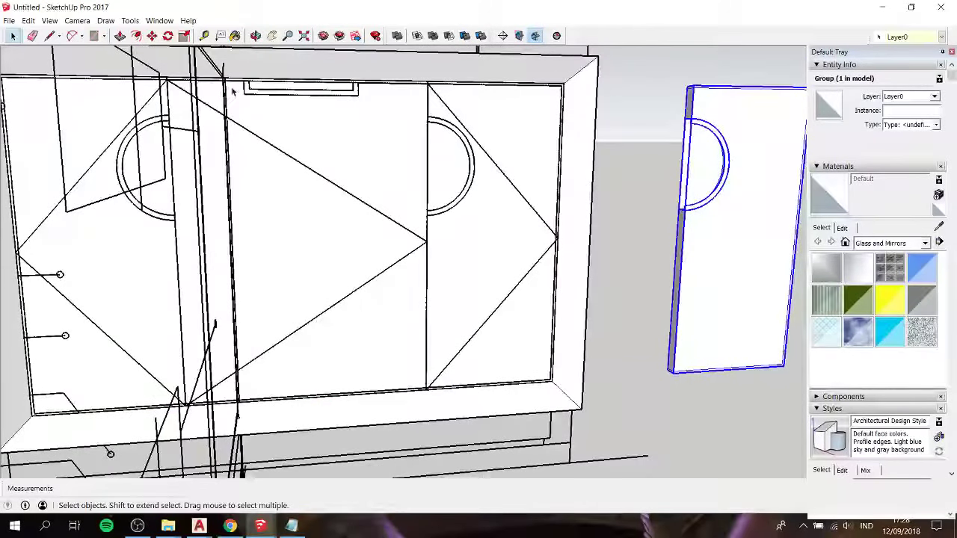
Step: Abandon a rectangle on the right panel and delete the left panel's geometry
scroll(427, 82, up, 2)
scroll(427, 79, up, 2)
key(r)
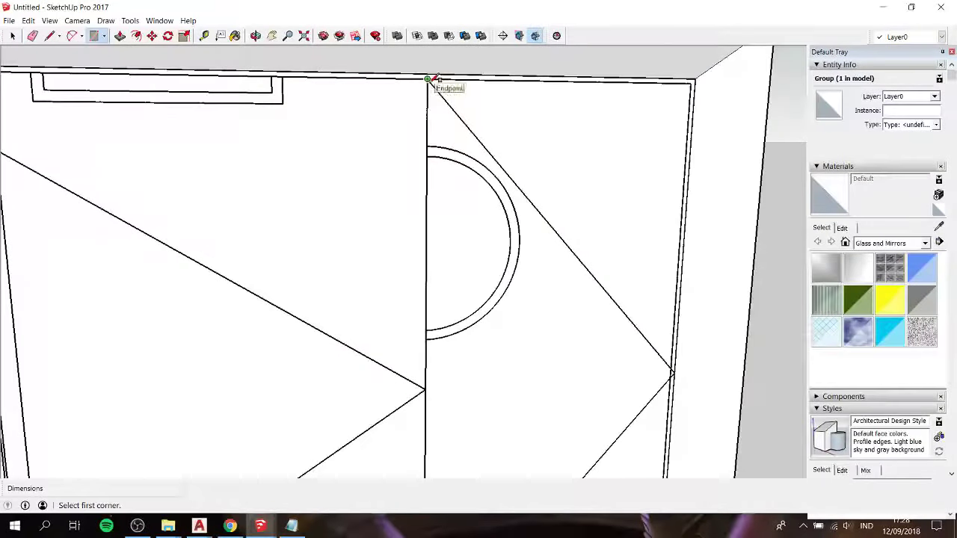
click(428, 79)
scroll(428, 79, down, 3)
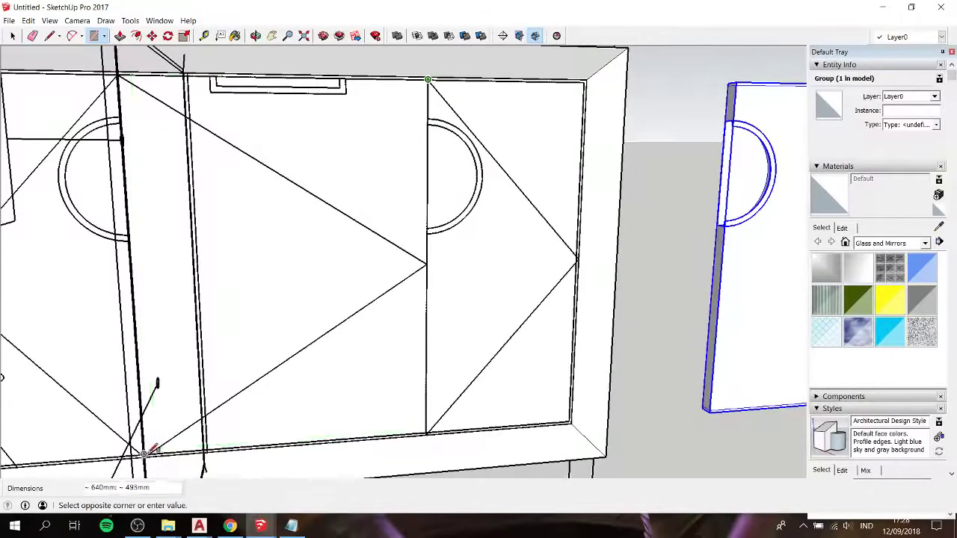
key(space)
double_click(315, 234)
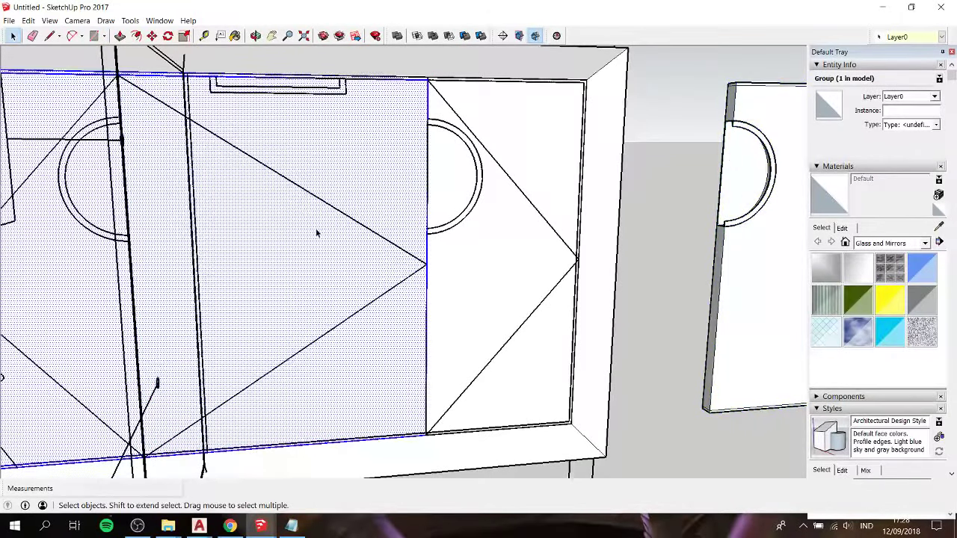
scroll(316, 234, down, 2)
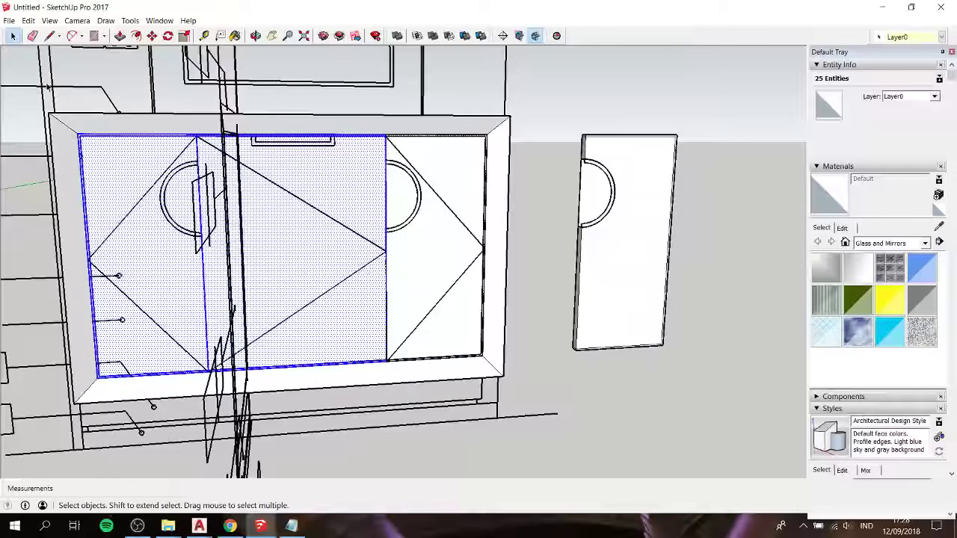
drag(46, 86, 223, 425)
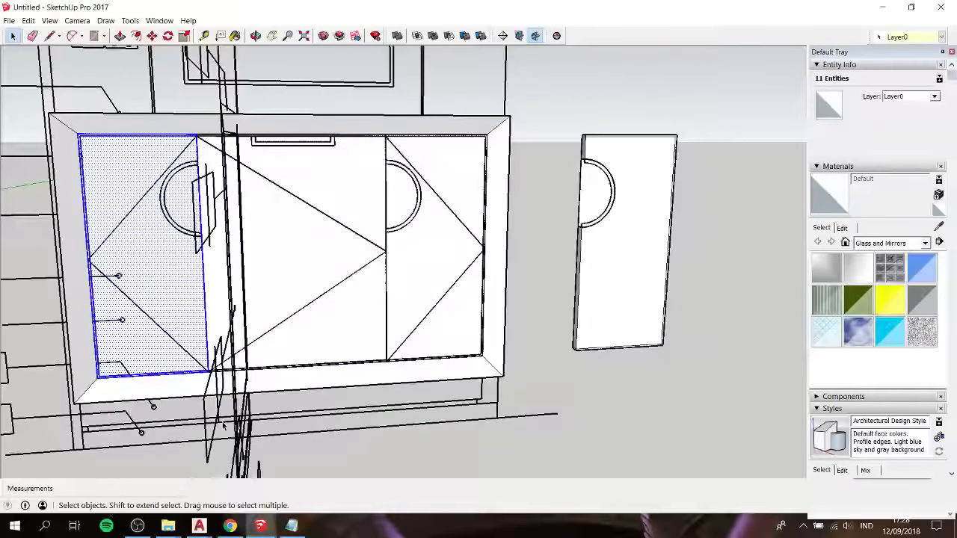
key(Delete)
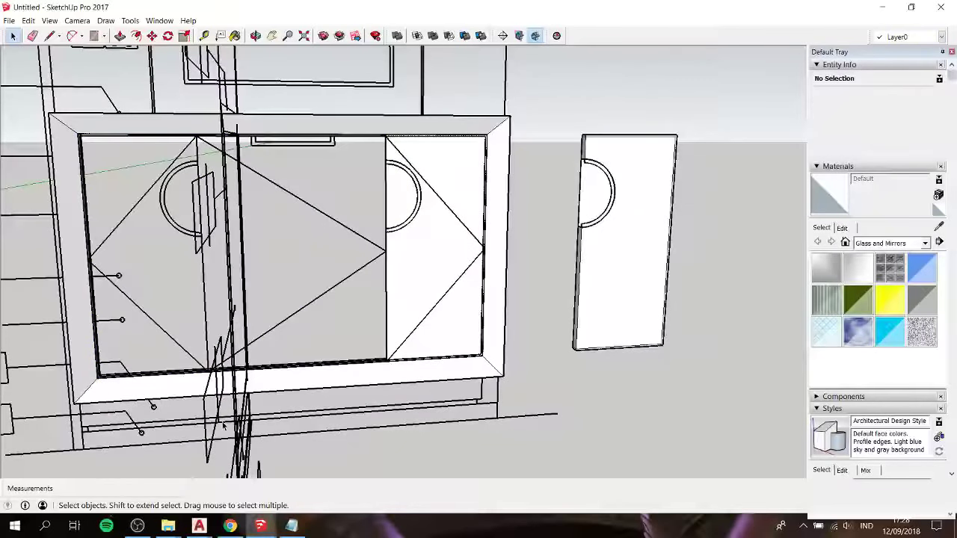
Step: Draw a line closing the door outline to form the middle door face
key(l)
scroll(220, 415, up, 3)
scroll(213, 364, up, 3)
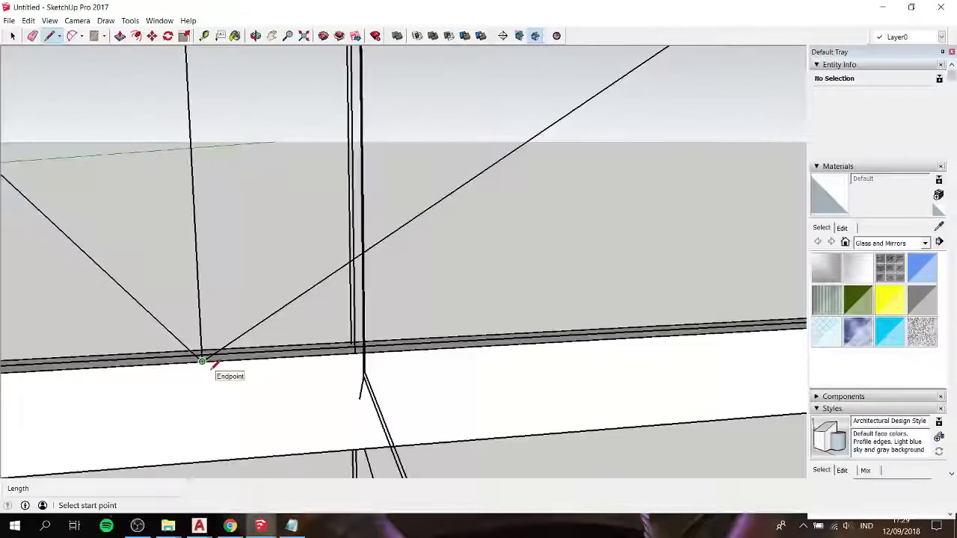
key(space)
key(l)
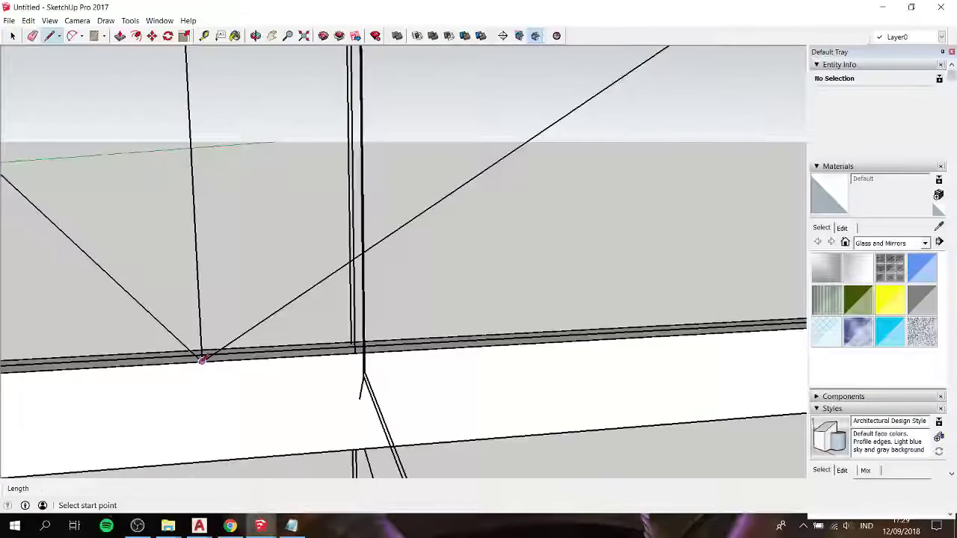
scroll(202, 360, down, 3)
scroll(202, 360, down, 2)
scroll(187, 142, up, 3)
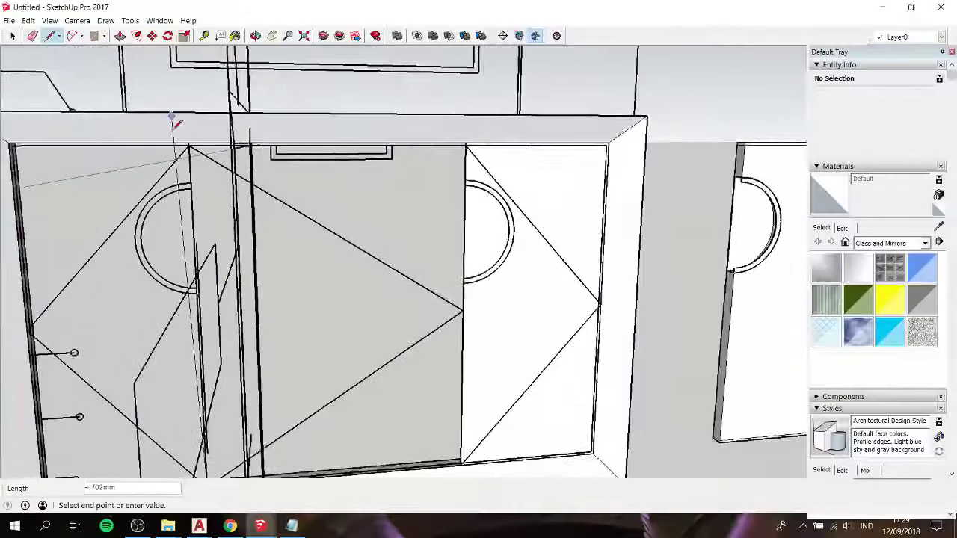
scroll(187, 140, up, 3)
click(212, 155)
key(space)
Step: Reverse the new door face and its edges so the front faces outward
scroll(351, 169, down, 1)
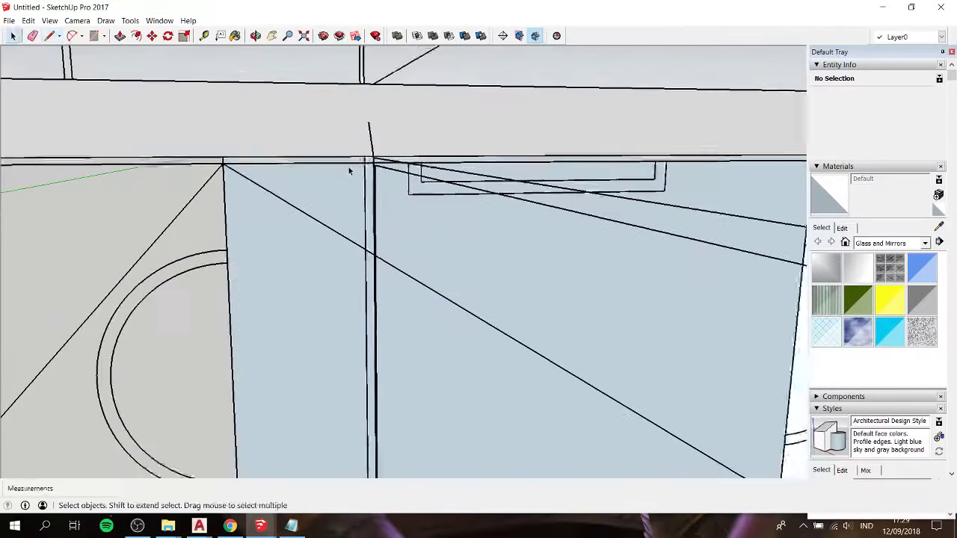
scroll(374, 187, down, 2)
click(390, 204)
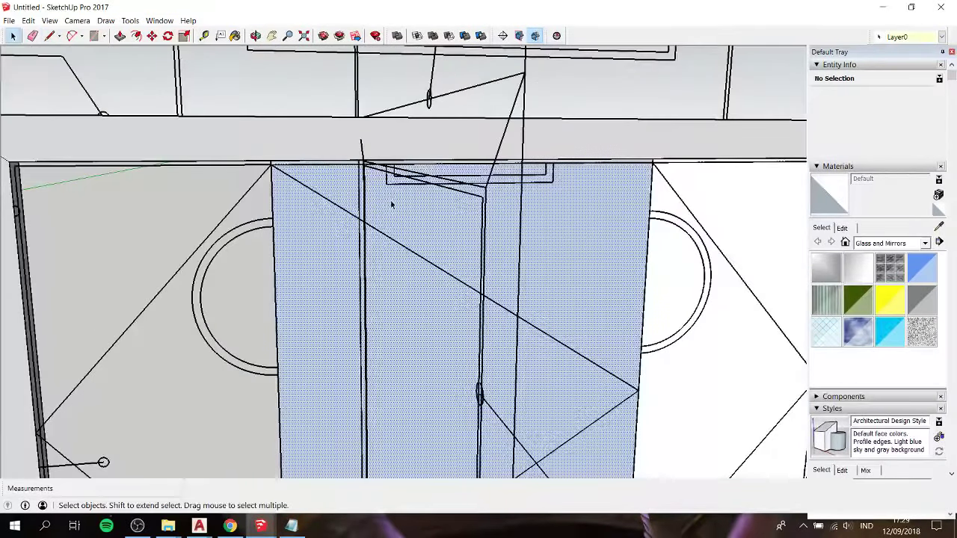
triple_click(334, 176)
right_click(333, 177)
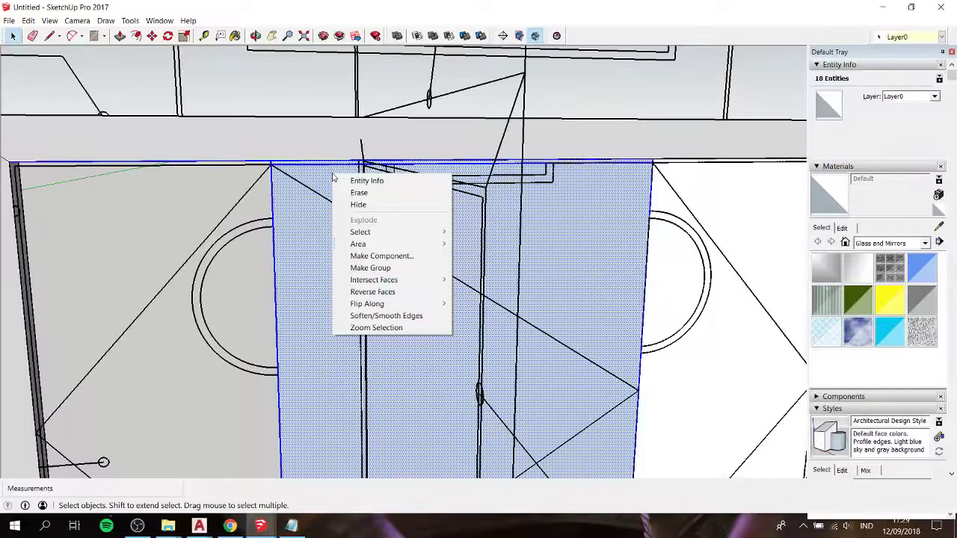
click(373, 291)
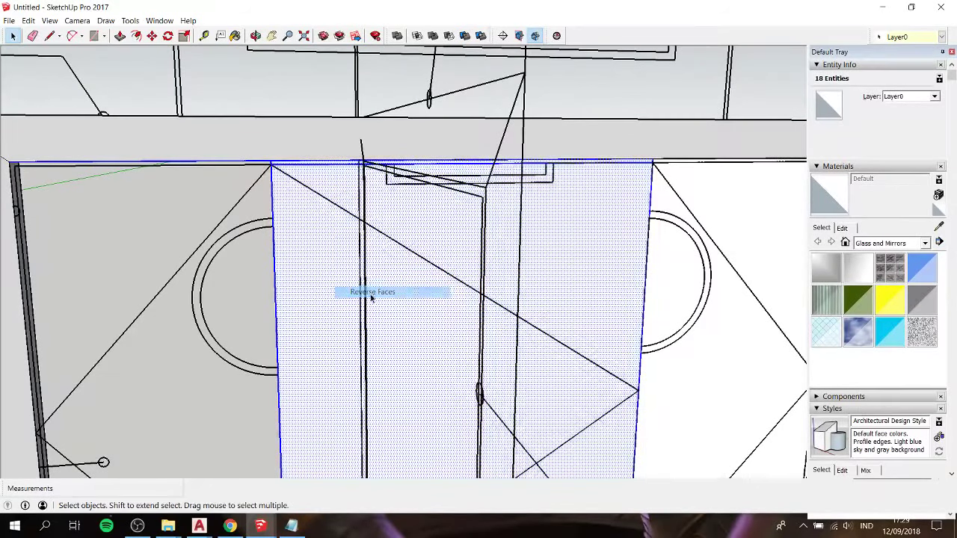
click(176, 232)
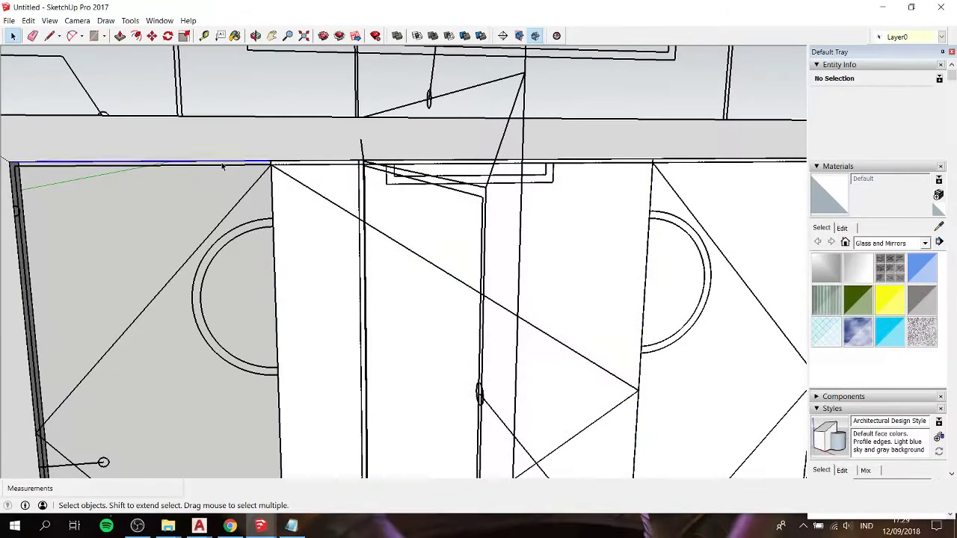
Step: Inspect the door face, then switch to the Notepad notes and start a new line
triple_click(298, 228)
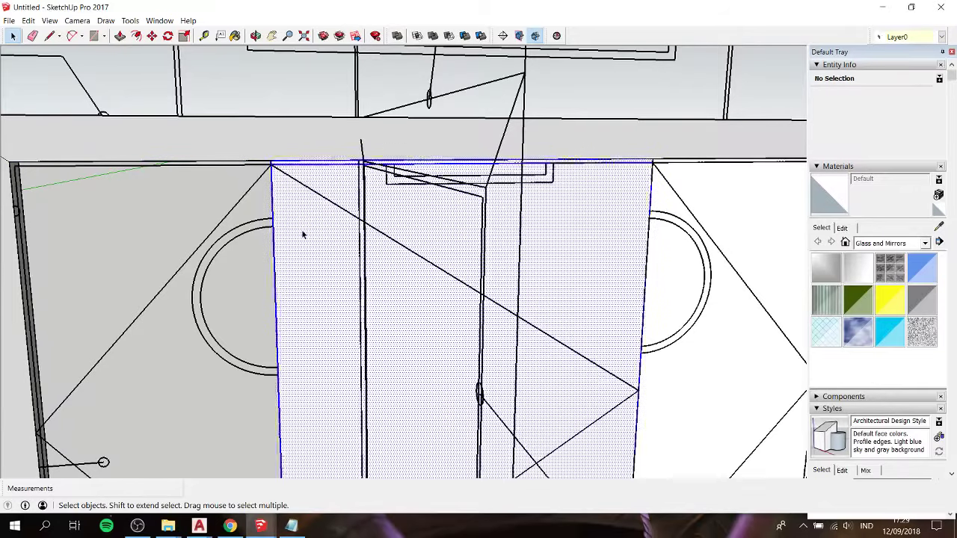
scroll(425, 286, down, 2)
scroll(425, 287, down, 2)
middle_drag(426, 286, 405, 267)
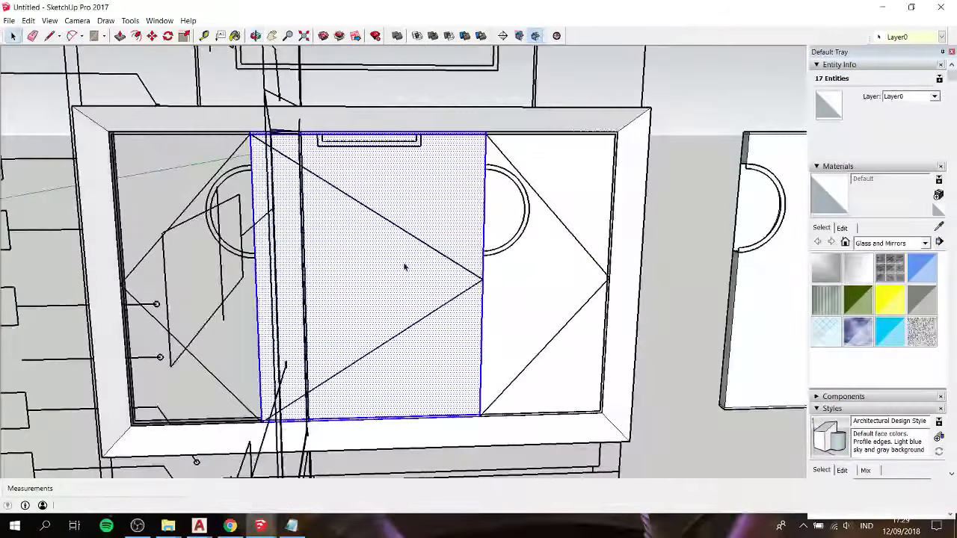
mouse_move(442, 190)
middle_down()
mouse_move(334, 192)
mouse_move(466, 199)
middle_up()
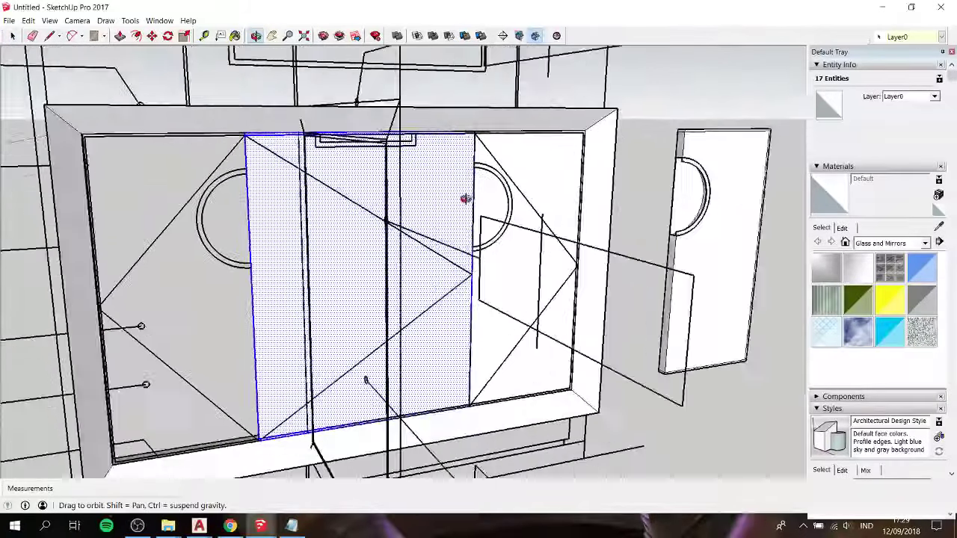
scroll(356, 185, down, 3)
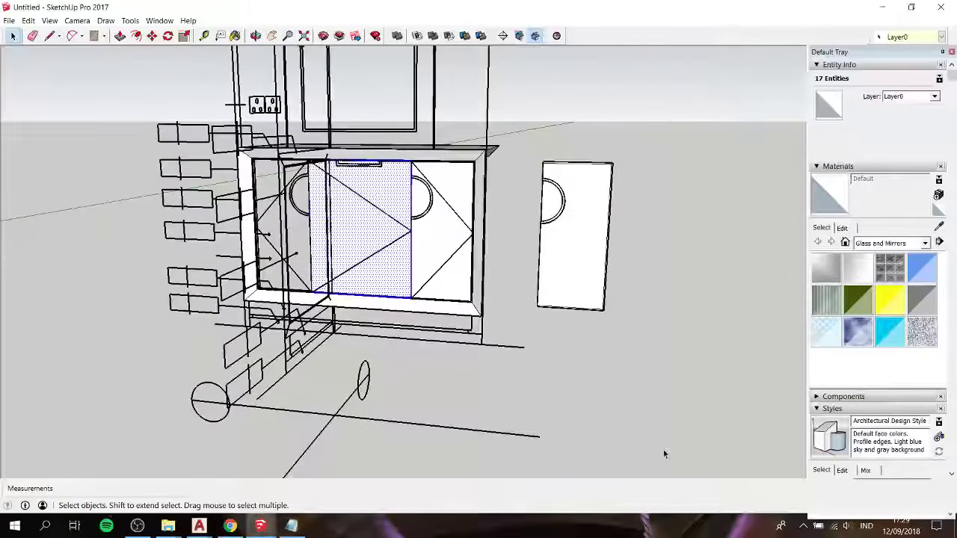
key(alt+Tab)
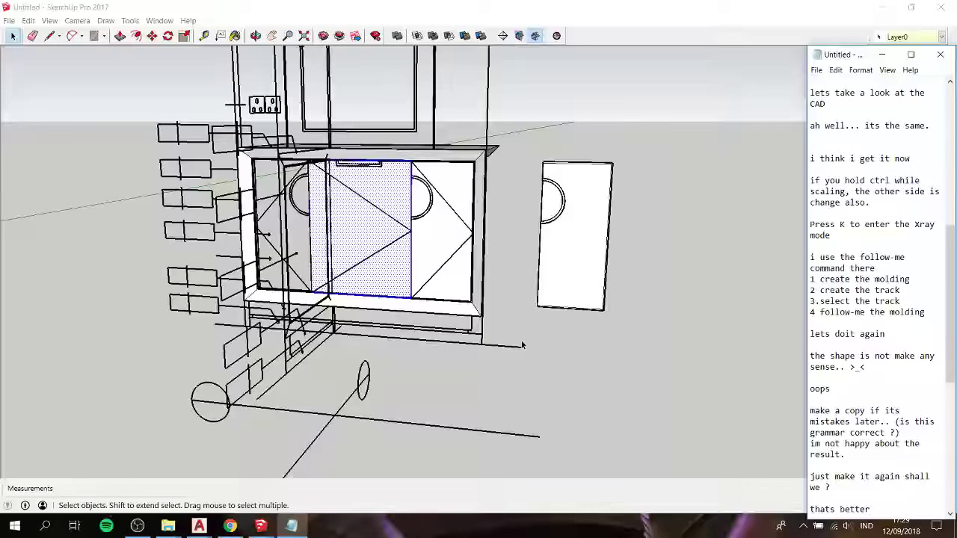
key(Return)
key(Return)
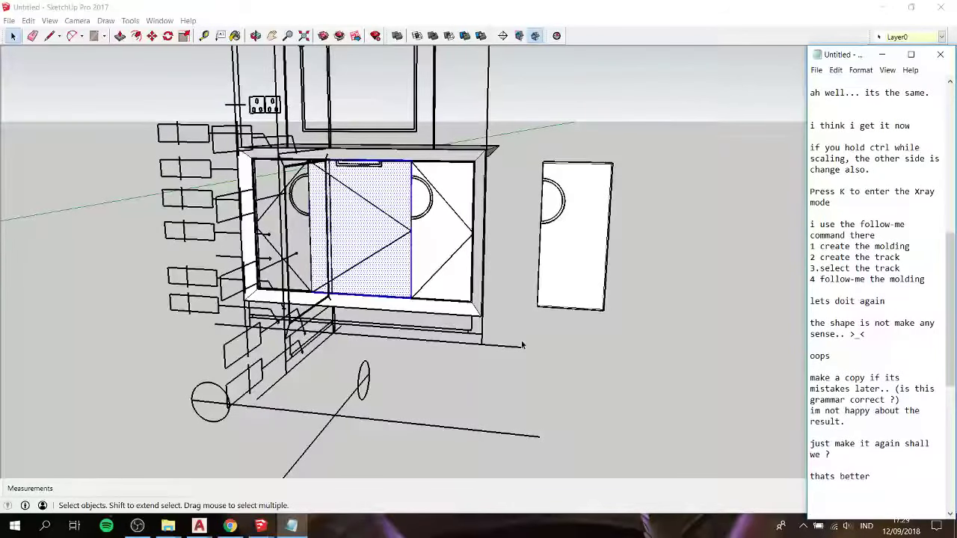
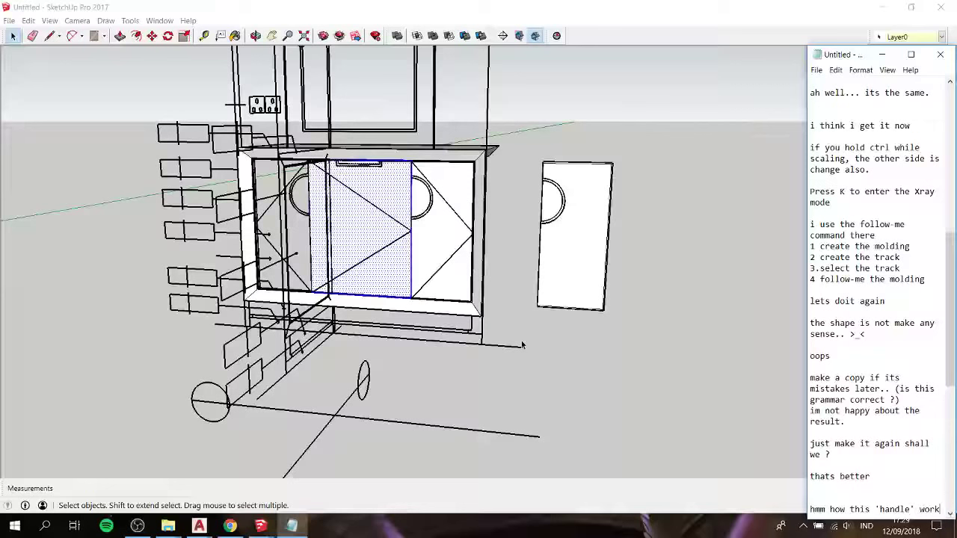
Step: Finish the Notepad note asking how the 'handle' works, then return to the SketchUp cabinet model
text(s)
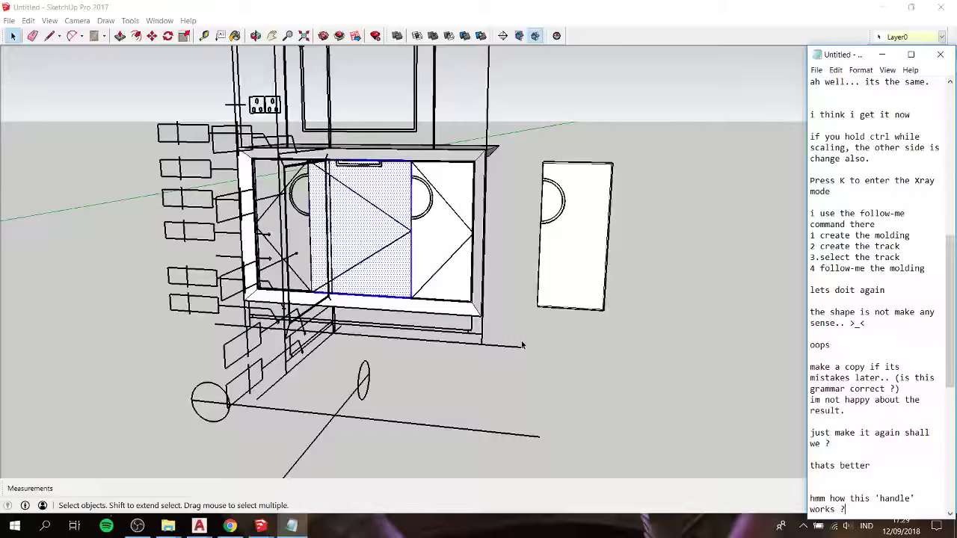
click(658, 372)
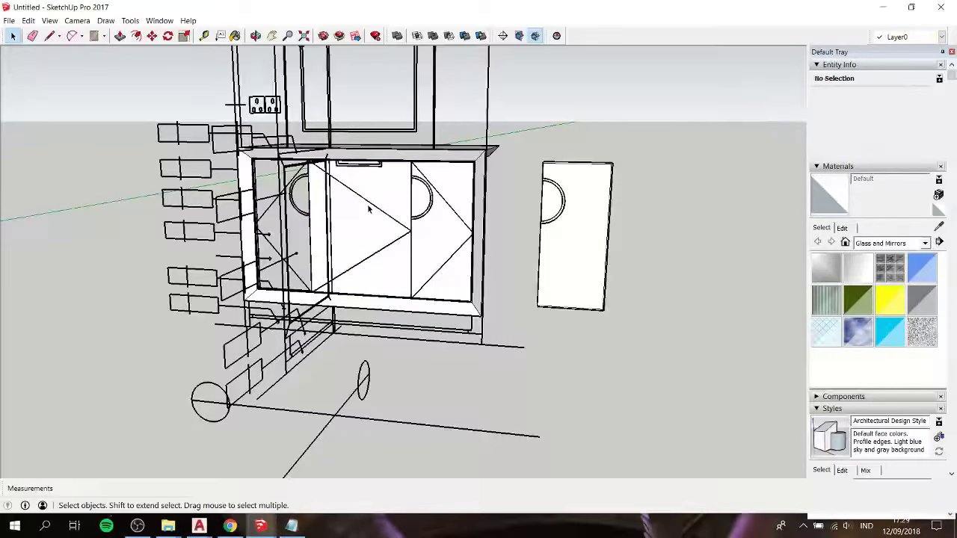
Step: Push/Pull the middle door panel face outward 24mm
scroll(367, 203, up, 5)
mouse_move(367, 202)
middle_down()
mouse_move(377, 171)
mouse_move(309, 187)
middle_up()
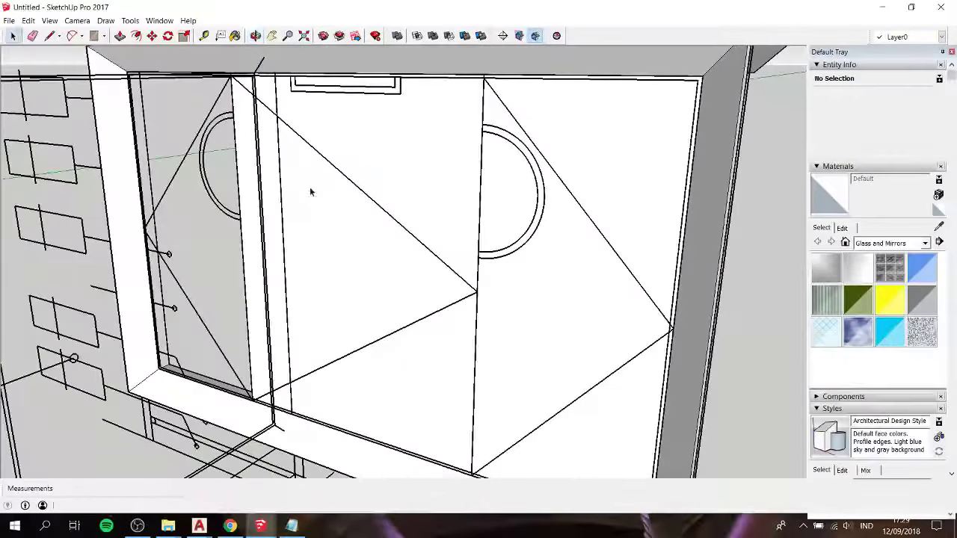
shift+middle_drag(332, 150, 352, 201)
scroll(352, 201, up, 2)
key(space)
click(325, 159)
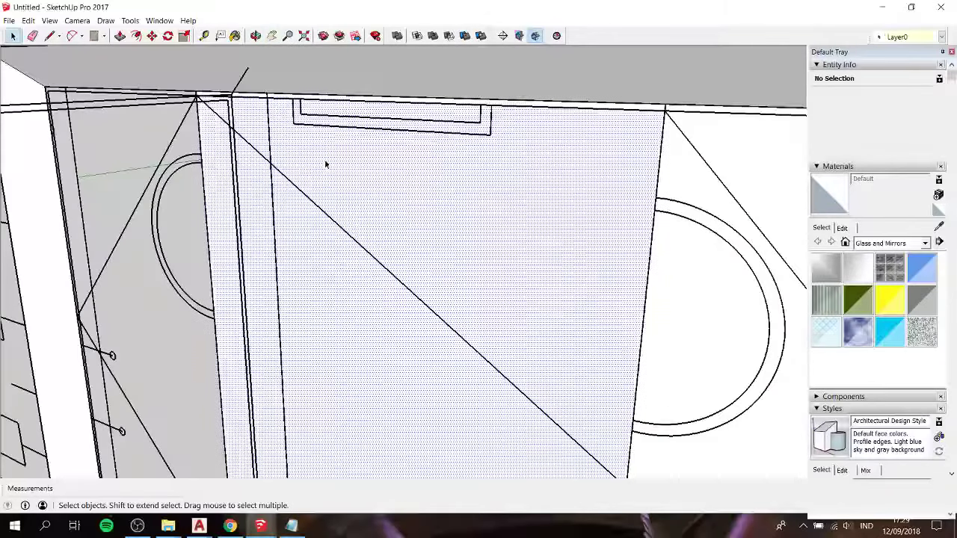
key(p)
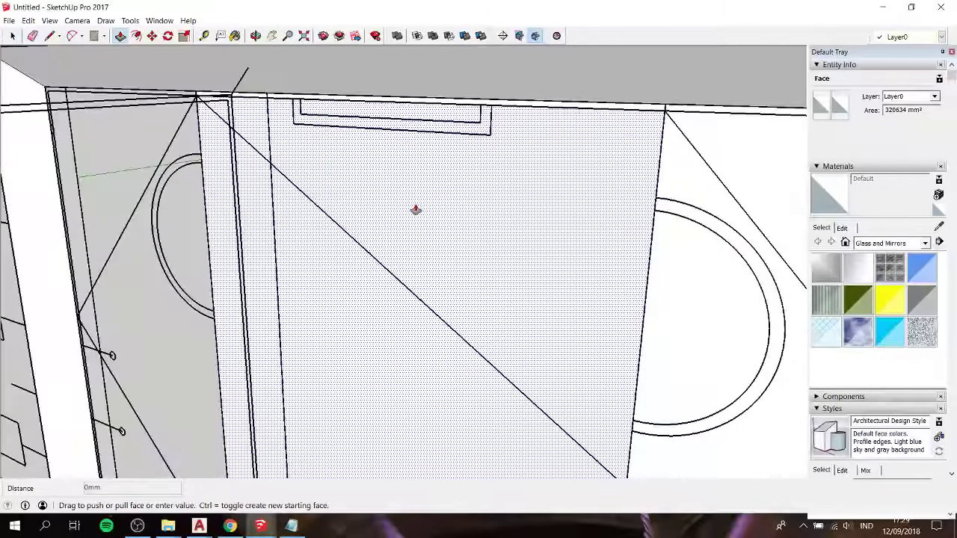
drag(416, 209, 450, 197)
text(24)
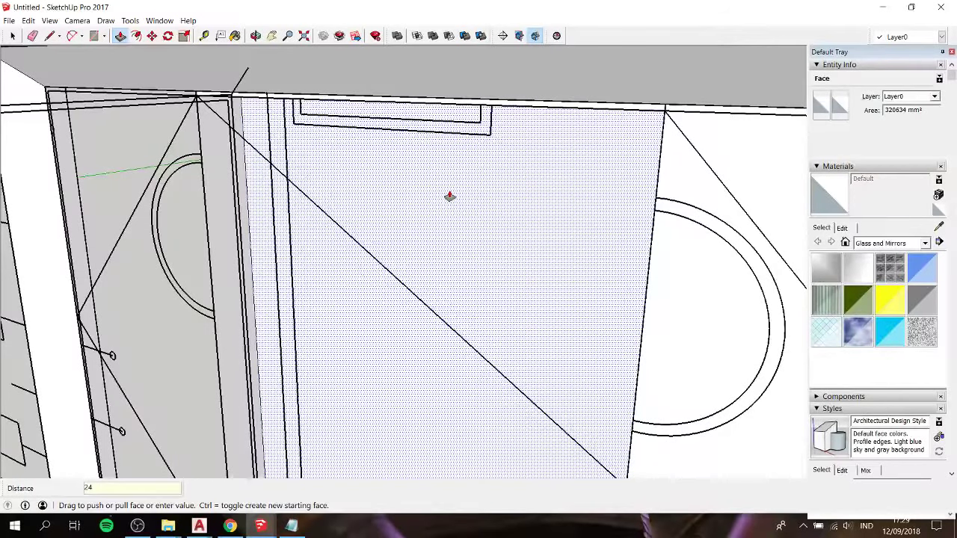
key(Return)
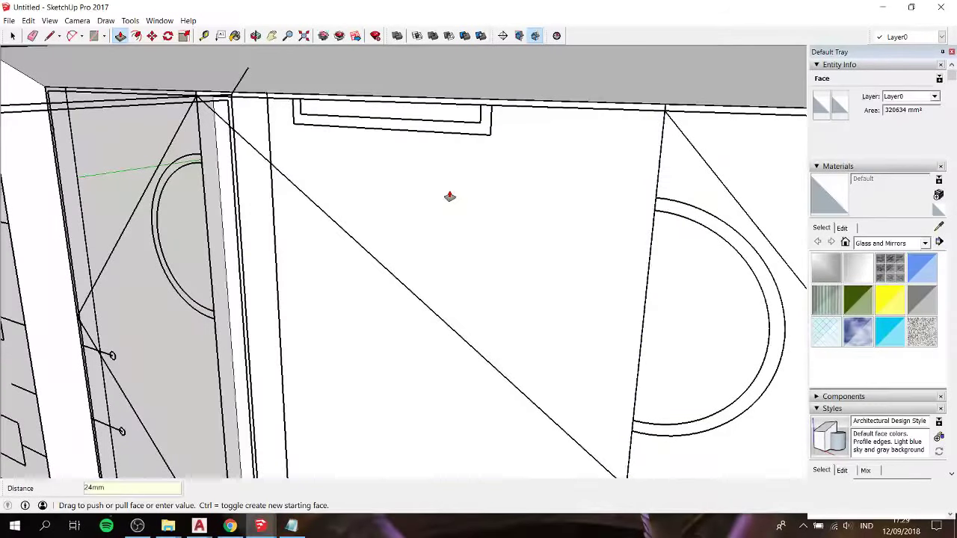
Step: Reverse the orientation of the door panel's front face
mouse_move(450, 196)
middle_down()
mouse_move(317, 139)
mouse_move(234, 80)
mouse_move(280, 121)
middle_up()
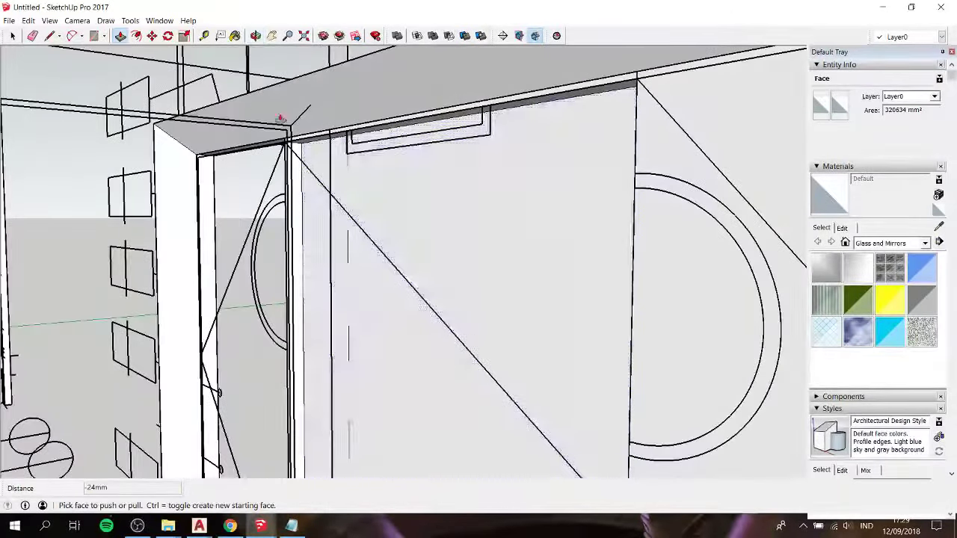
drag(412, 198, 452, 208)
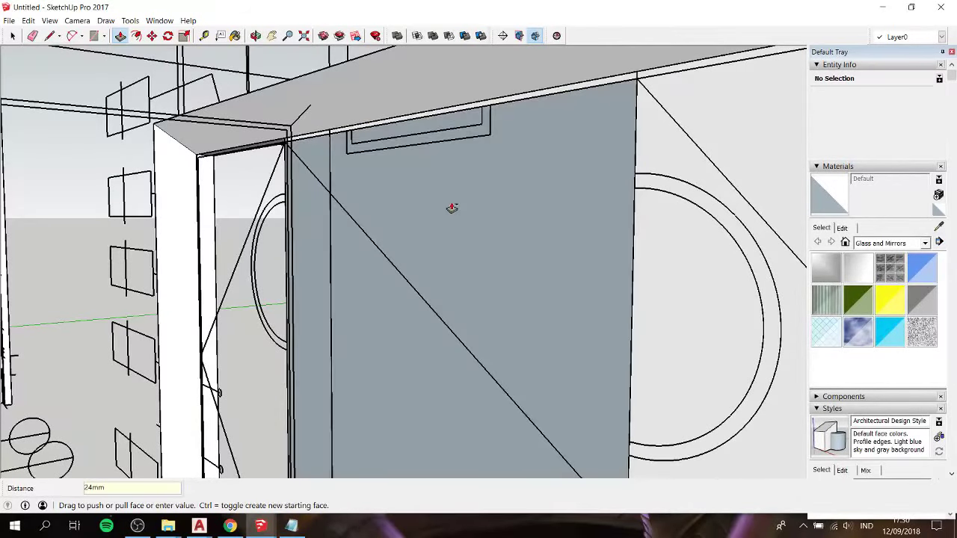
key(space)
right_click(445, 207)
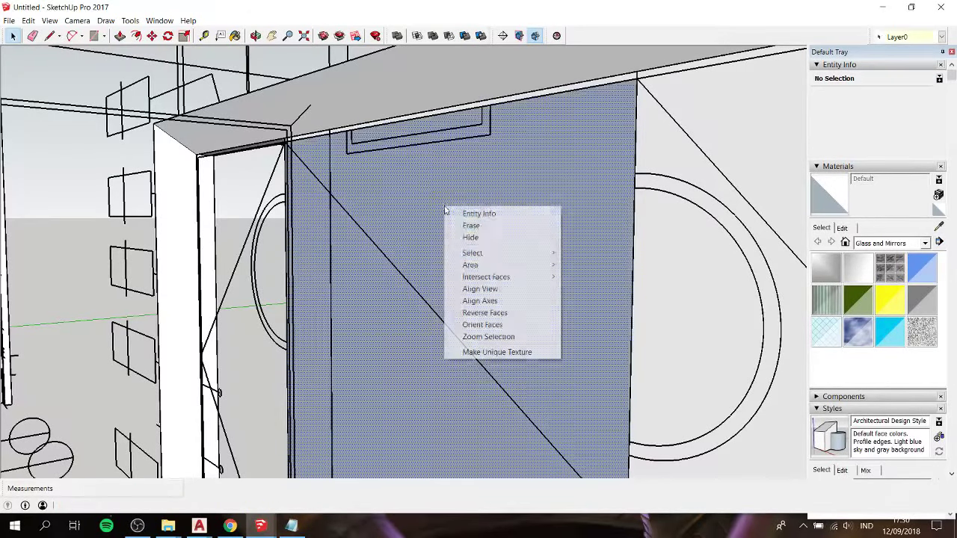
click(484, 312)
Step: Extend the panel's thin top face 24mm with Push/Pull
middle_drag(483, 175, 576, 94)
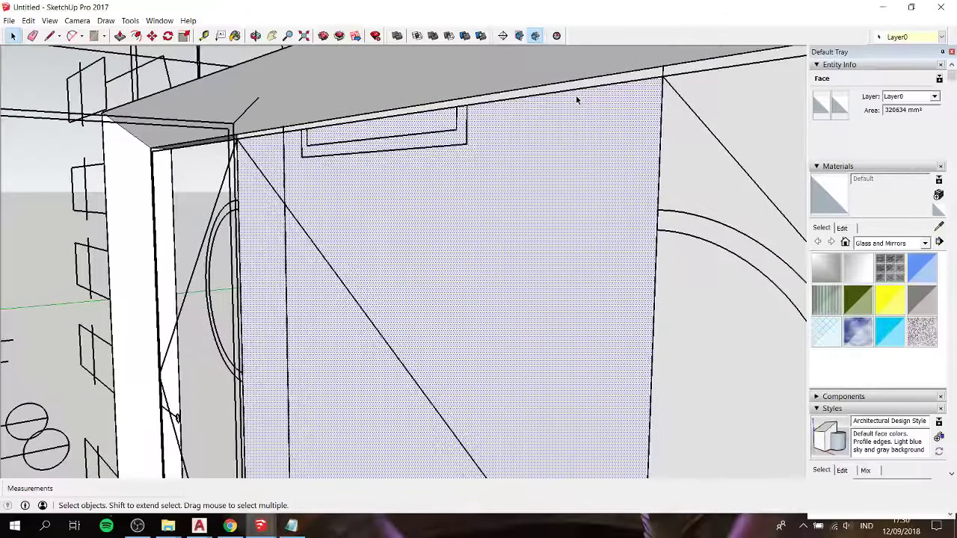
key(p)
key(space)
click(584, 88)
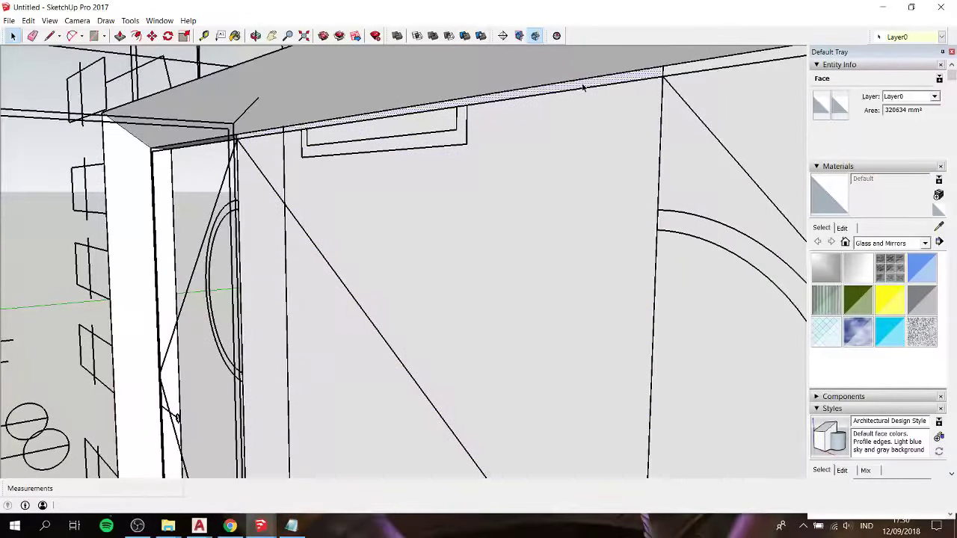
key(p)
click(582, 88)
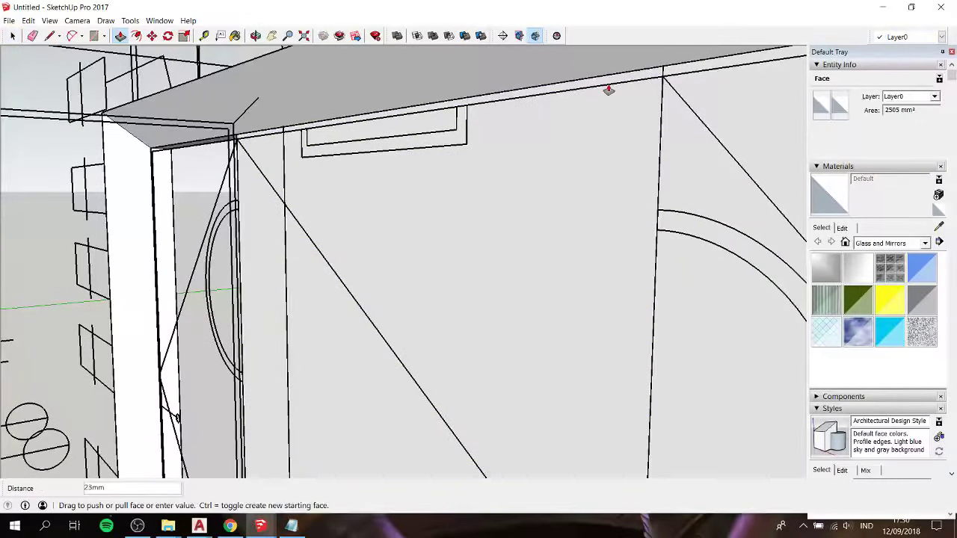
mouse_move(609, 89)
middle_down()
mouse_move(349, 179)
mouse_move(367, 156)
mouse_move(418, 157)
middle_up()
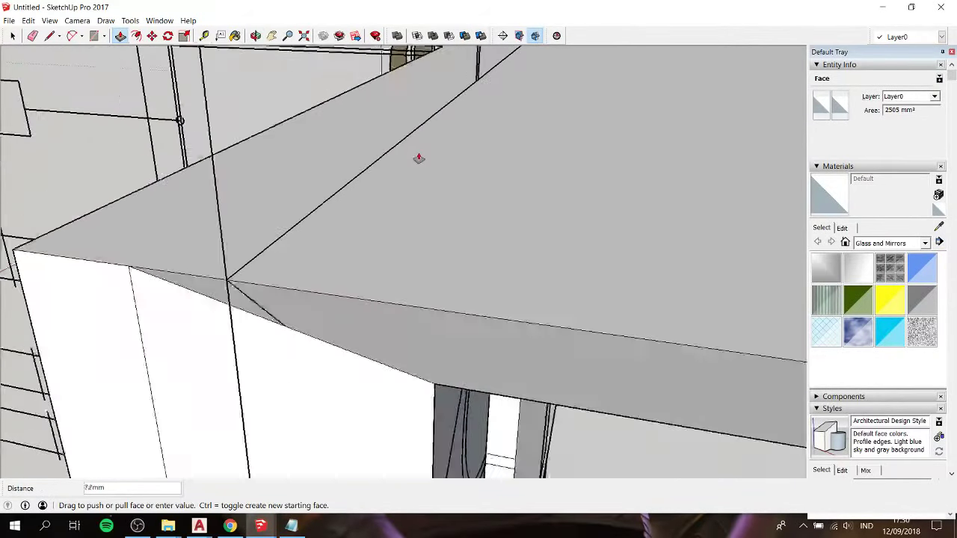
scroll(422, 161, down, 5)
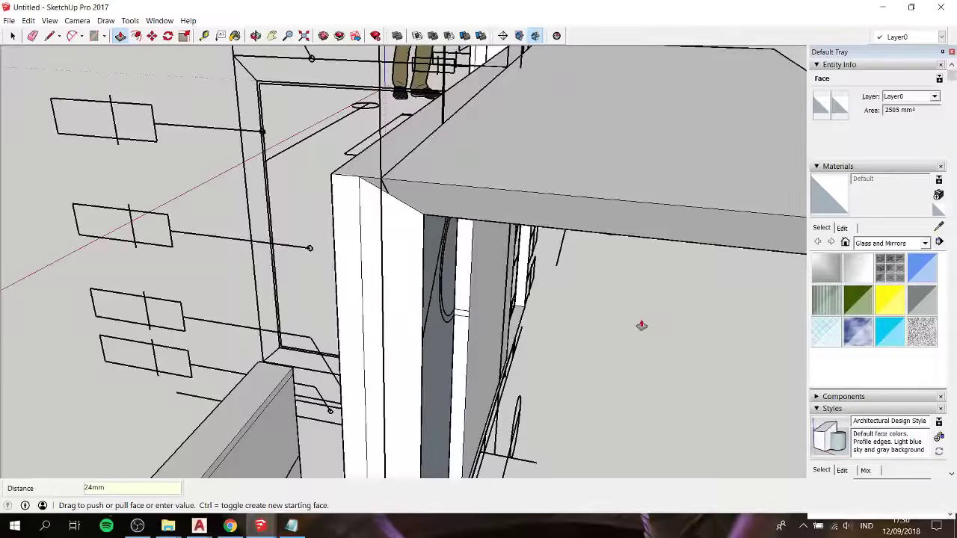
click(642, 325)
Step: Extend the panel's thin bottom face 24mm with Push/Pull
middle_drag(566, 325, 224, 135)
scroll(220, 126, up, 3)
scroll(192, 164, up, 2)
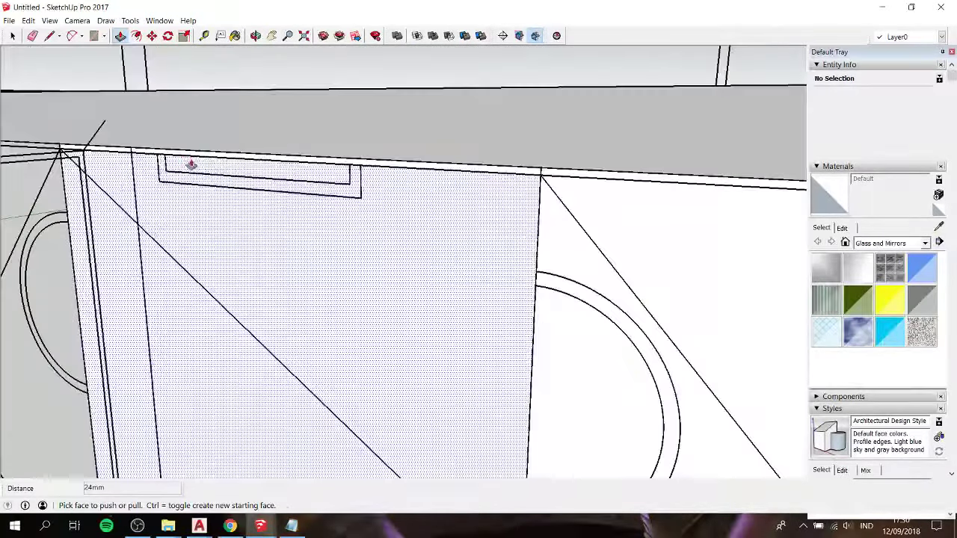
key(space)
scroll(207, 239, down, 4)
scroll(256, 384, up, 3)
scroll(299, 391, up, 3)
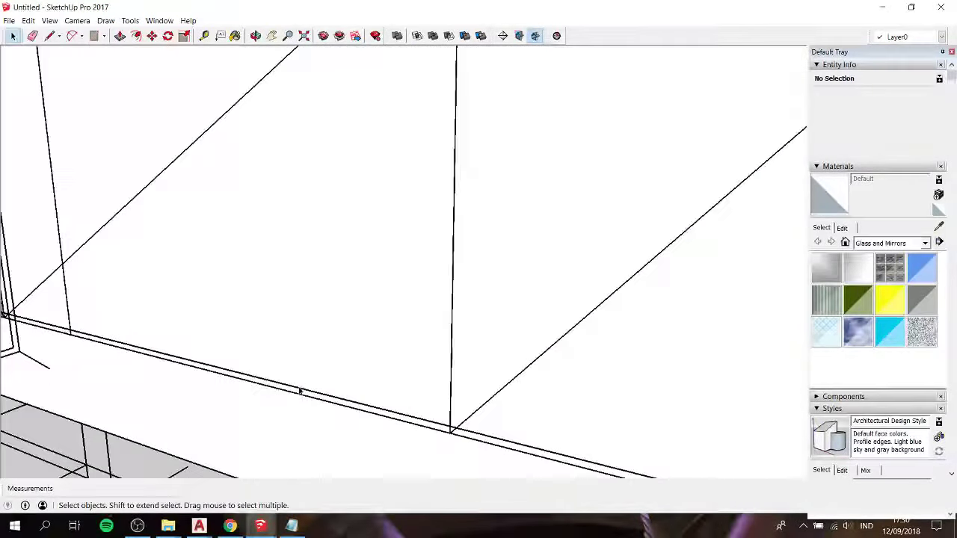
key(p)
click(329, 404)
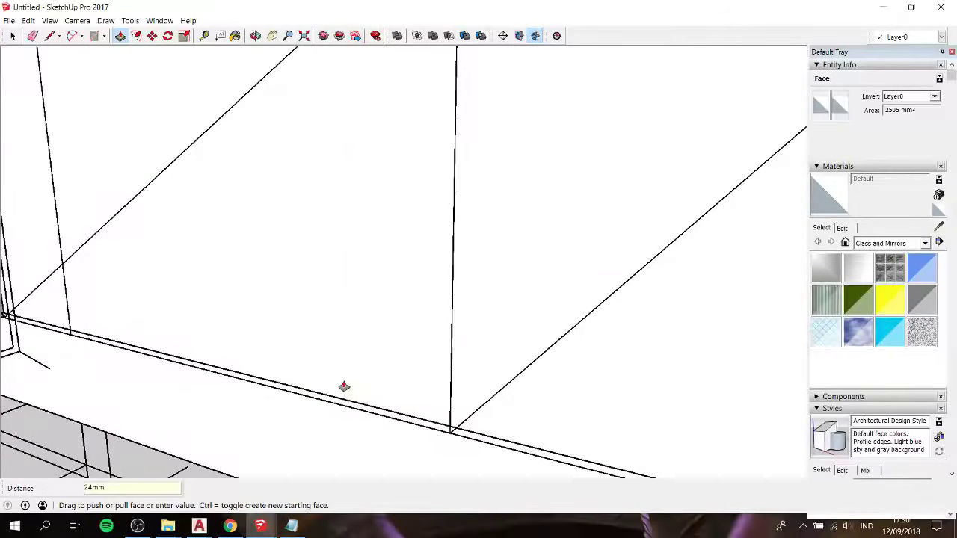
click(343, 388)
Step: Pan and zoom to frame the top edge of the door panel
click(187, 314)
key(space)
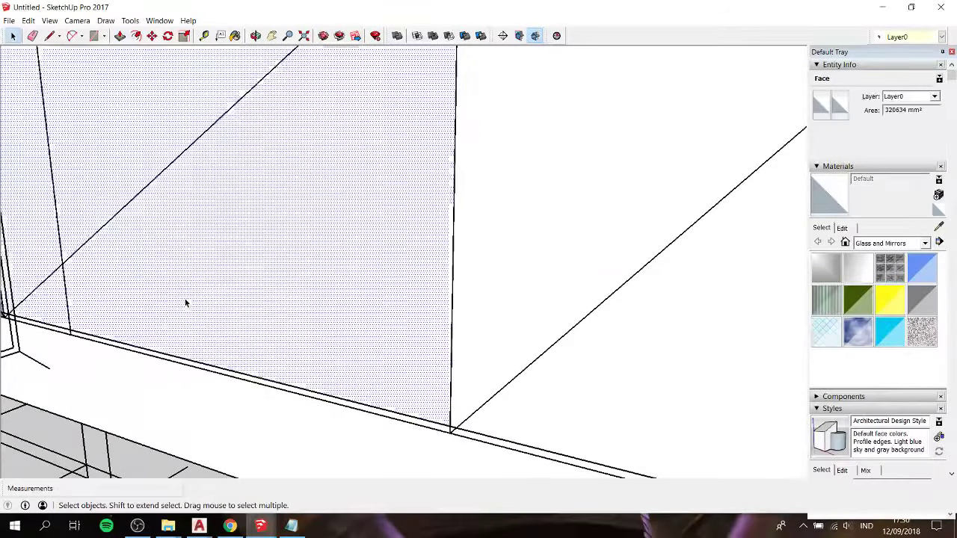
scroll(457, 282, down, 3)
scroll(397, 269, down, 5)
key(h)
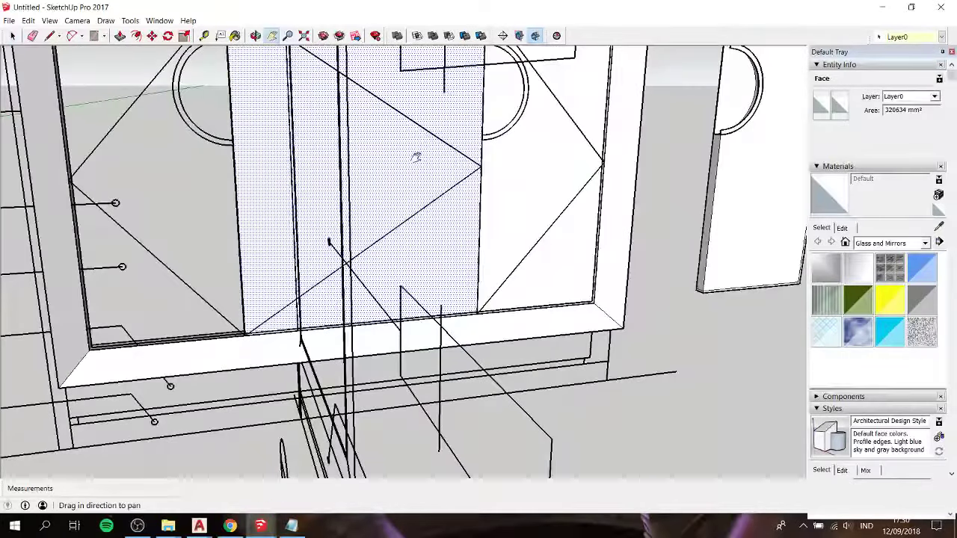
mouse_move(415, 157)
middle_down()
mouse_move(336, 195)
mouse_move(271, 192)
middle_up()
scroll(337, 194, up, 3)
Step: Draw a rectangle over the handle outline and push it 20mm into the door
key(r)
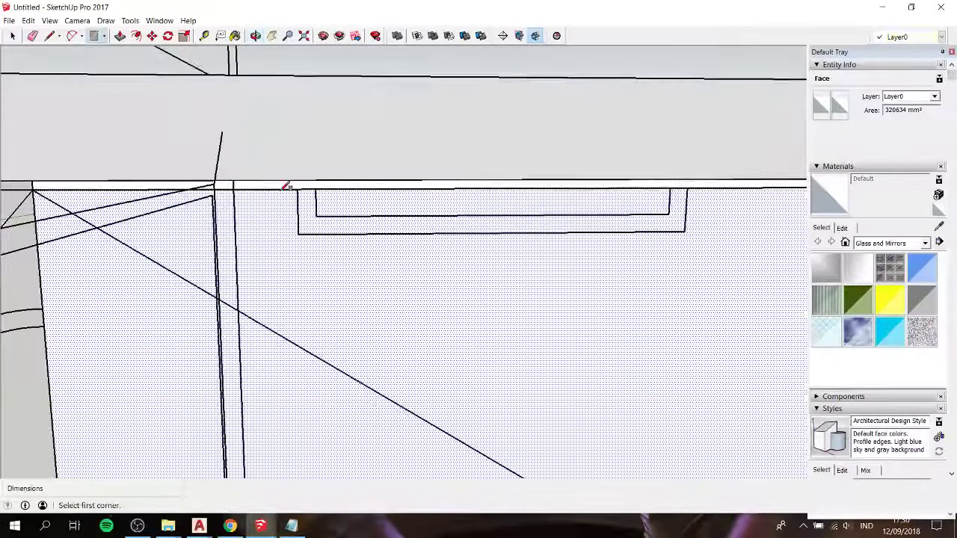
click(296, 189)
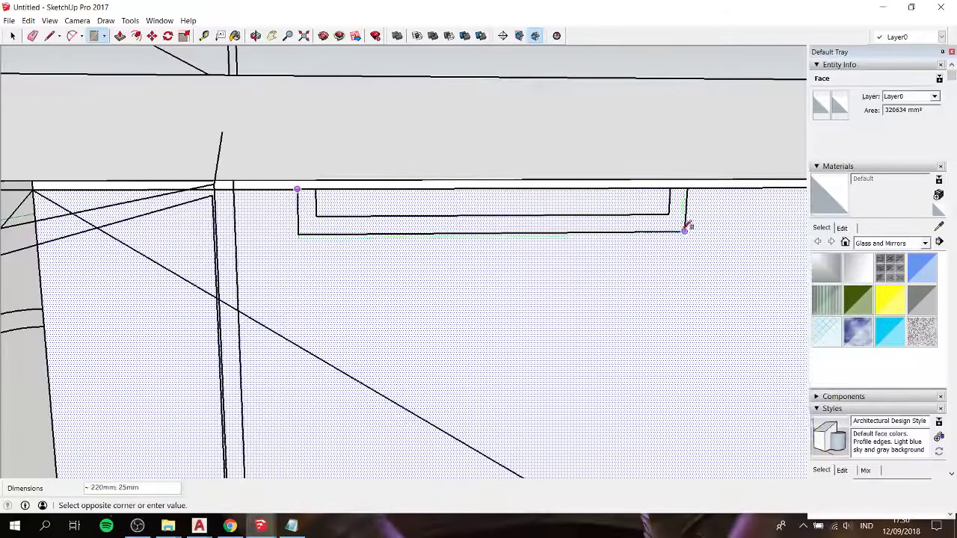
click(685, 232)
key(space)
click(506, 198)
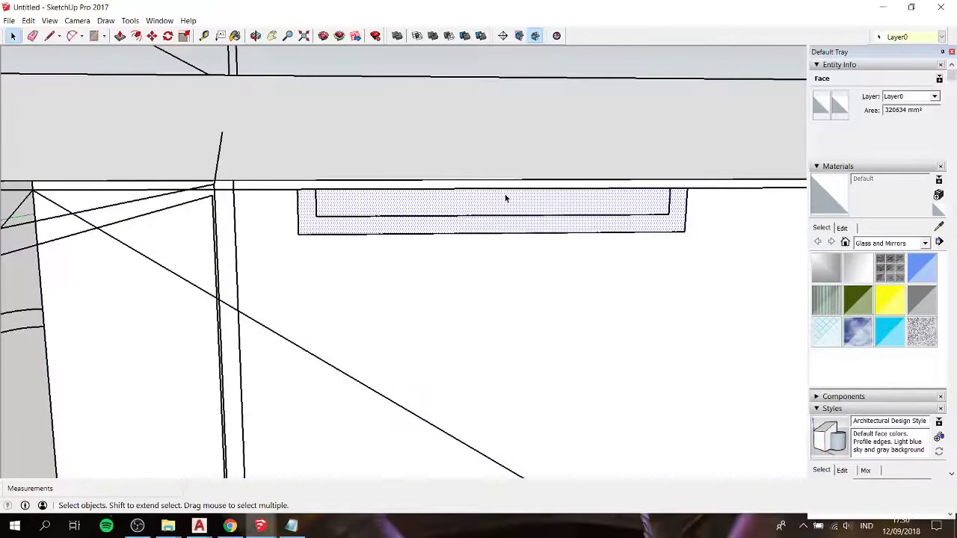
click(503, 202)
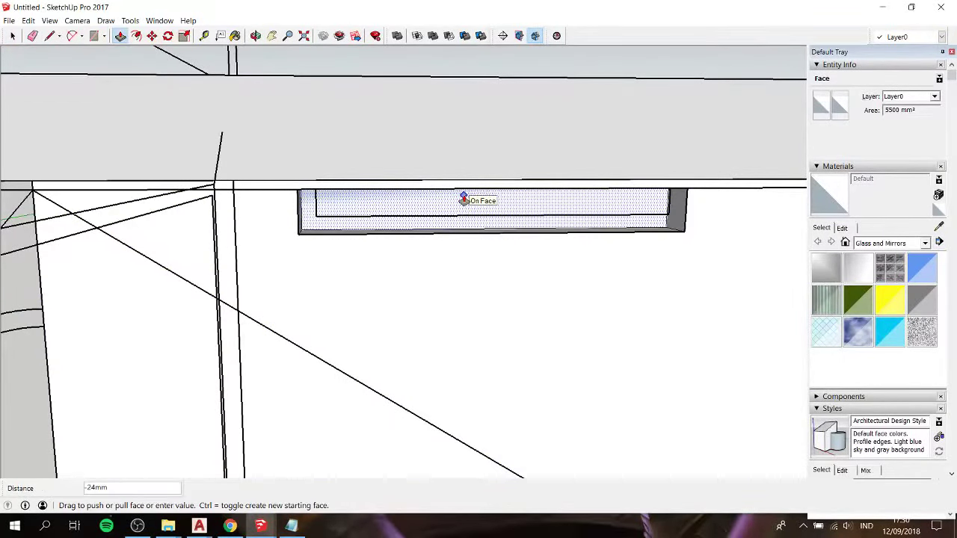
text(20)
key(Return)
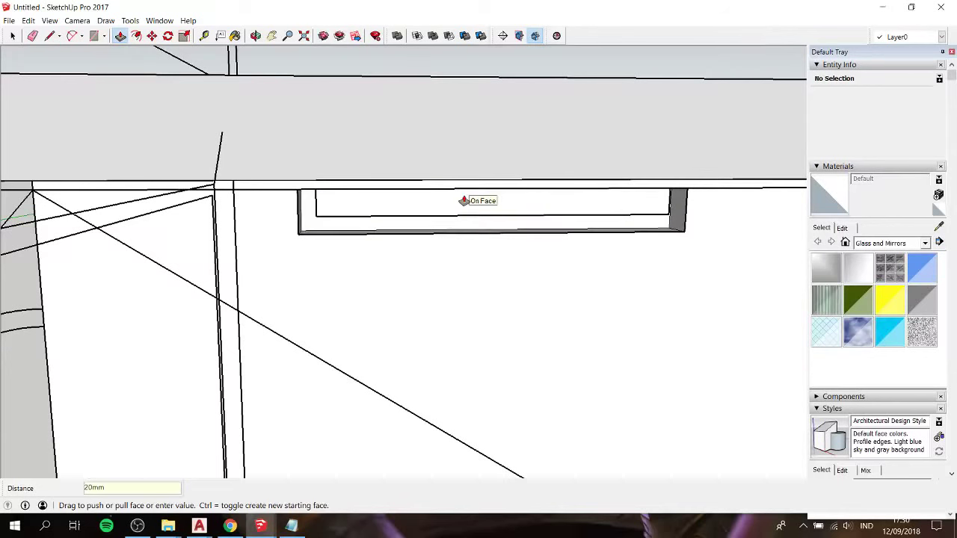
middle_drag(461, 212, 374, 203)
scroll(334, 195, up, 2)
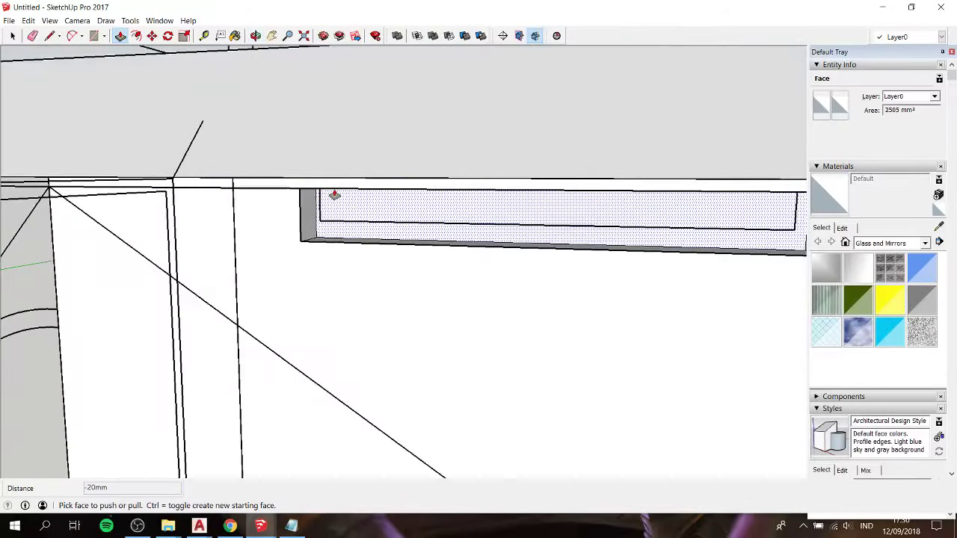
Step: Draw an inner rectangle and delete its face, leaving a U-shaped strip
key(r)
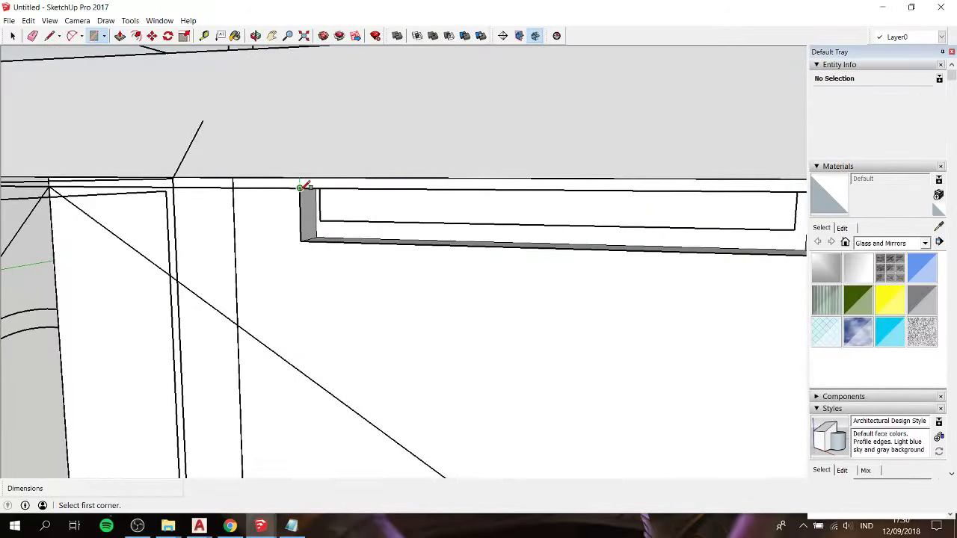
scroll(306, 186, down, 1)
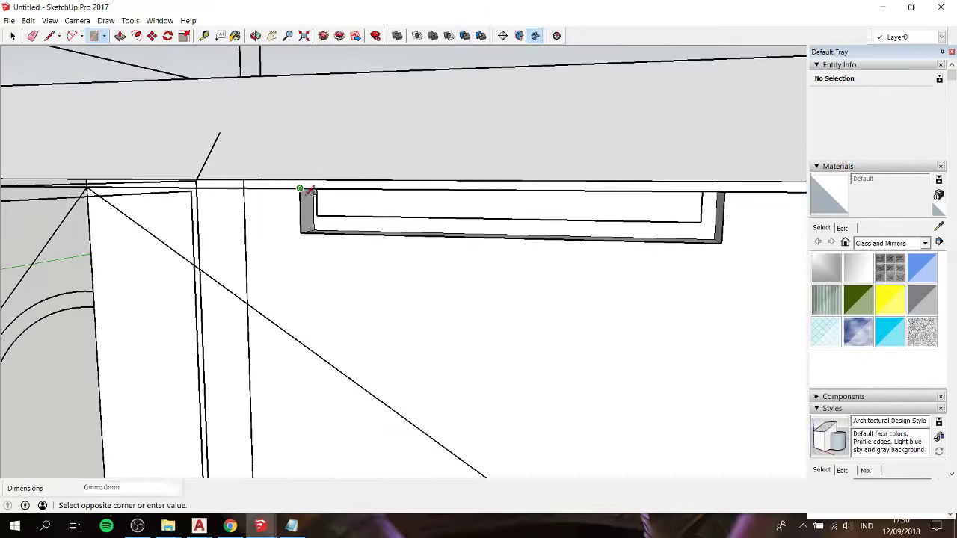
click(723, 242)
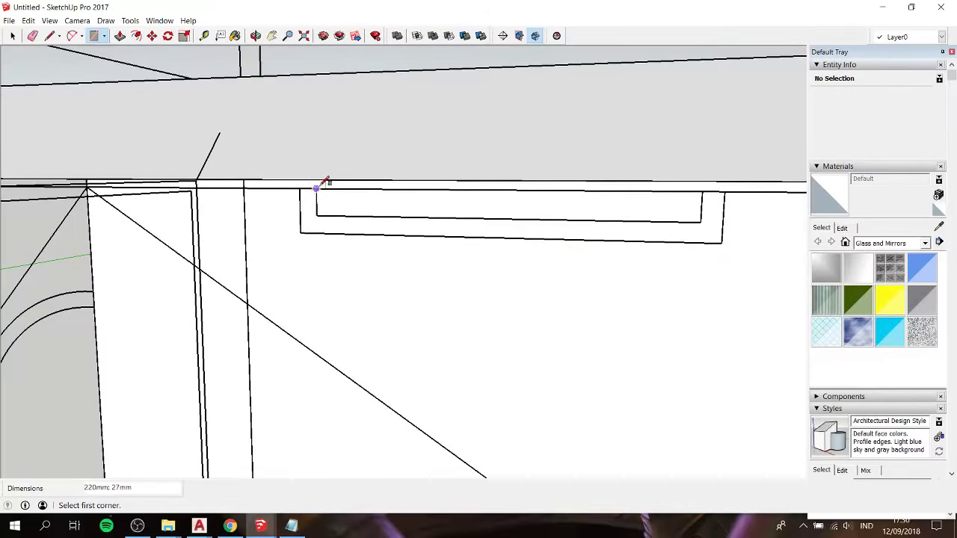
key(space)
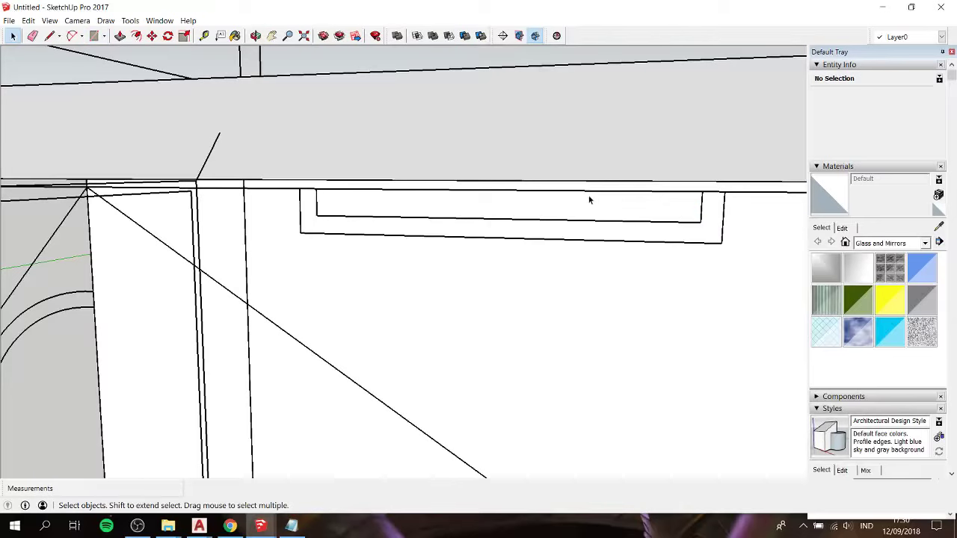
click(582, 214)
key(Delete)
Step: Push the U-shaped face 20mm into the door
click(676, 235)
key(p)
click(679, 233)
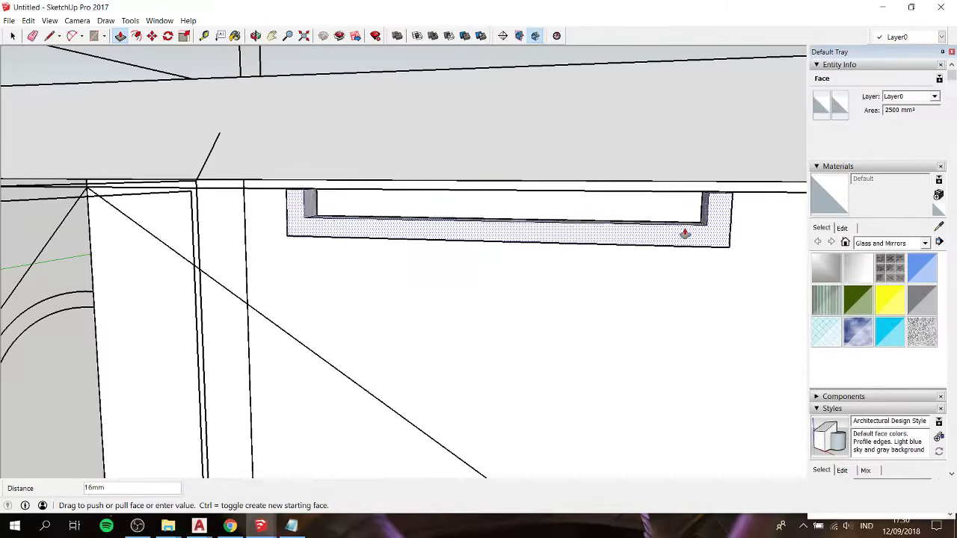
click(628, 210)
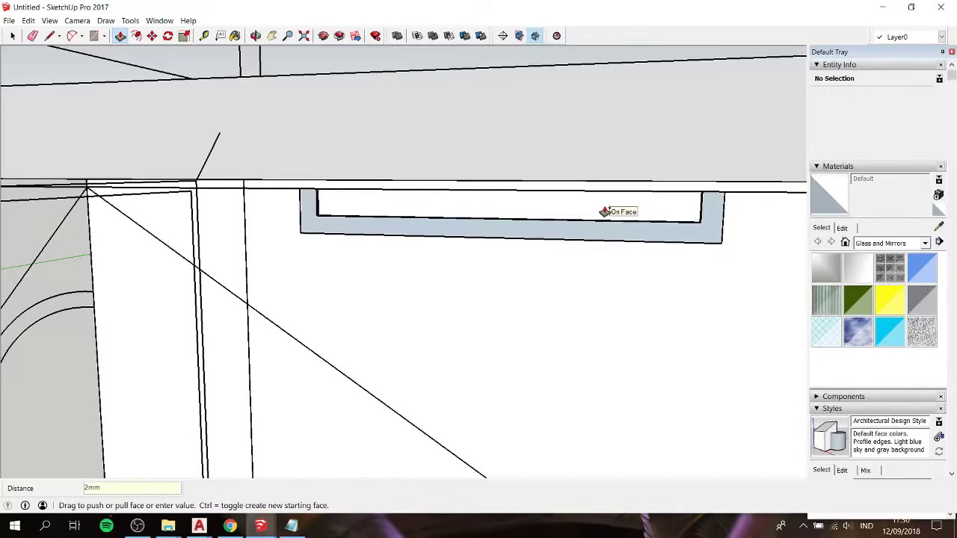
Step: Reverse the recessed U-shaped face so it faces outward
key(space)
click(544, 228)
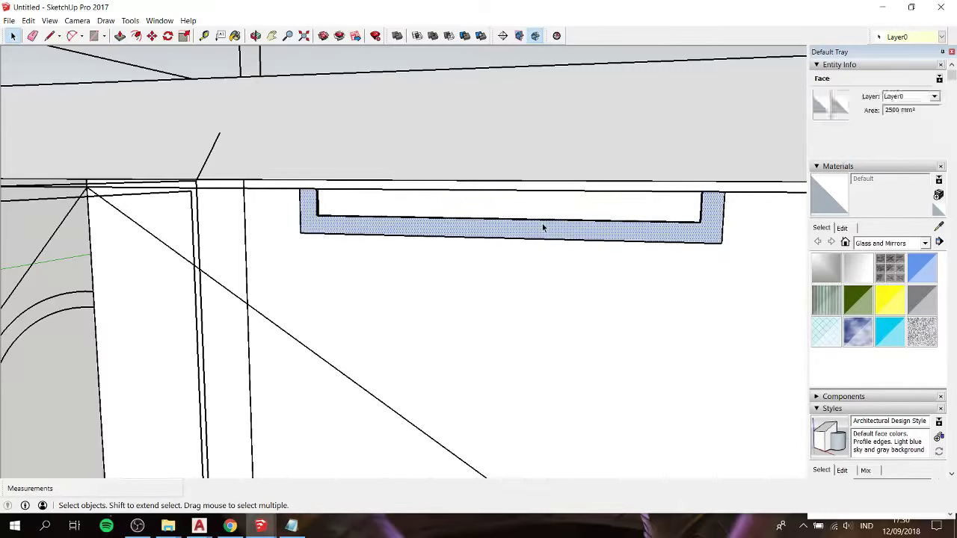
right_click(543, 228)
click(587, 329)
scroll(713, 222, up, 3)
scroll(694, 221, up, 2)
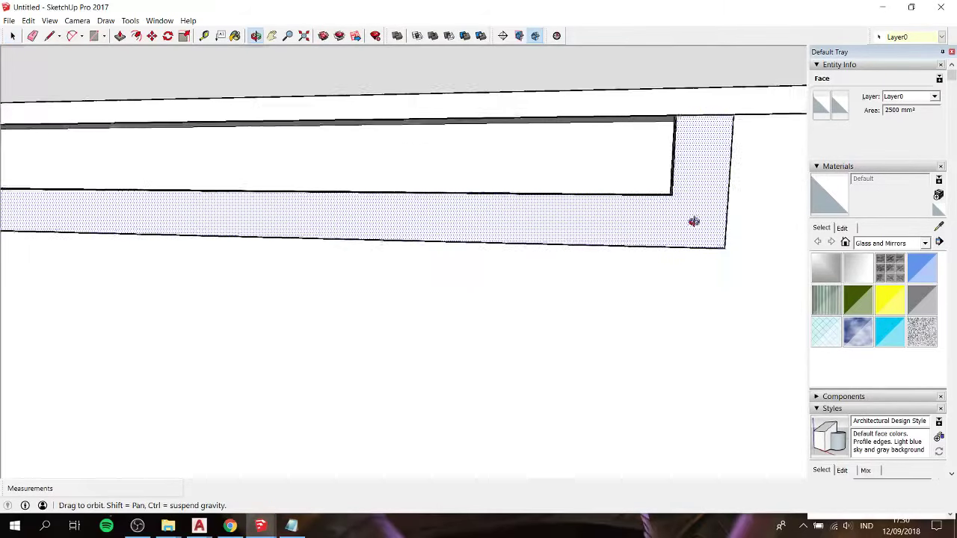
mouse_move(694, 221)
middle_down()
mouse_move(600, 188)
mouse_move(631, 148)
mouse_move(592, 229)
mouse_move(539, 218)
mouse_move(566, 252)
mouse_move(451, 162)
mouse_move(280, 155)
middle_up()
scroll(592, 165, up, 2)
scroll(528, 217, down, 3)
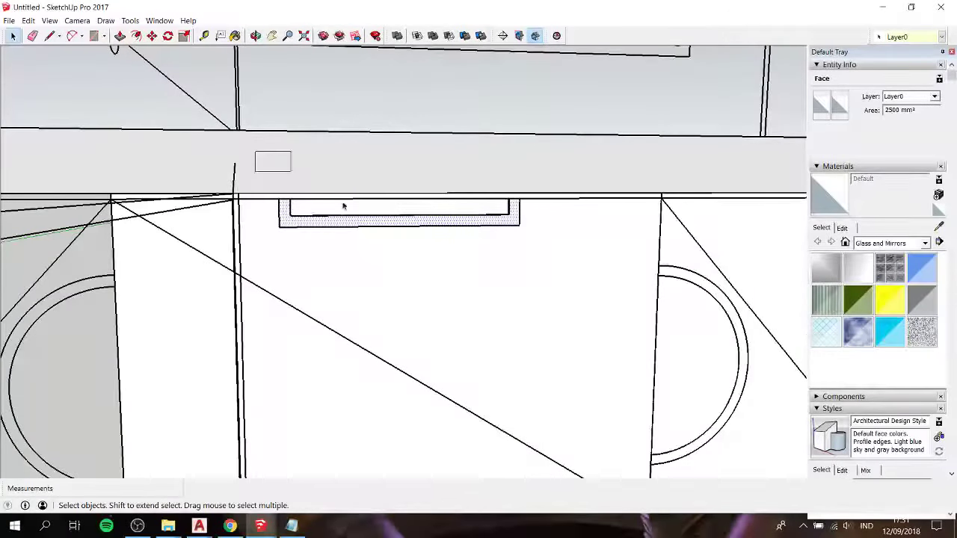
Step: Group the door faces, then group the middle panel's 73 entities separately
drag(539, 276, 523, 261)
right_click(430, 216)
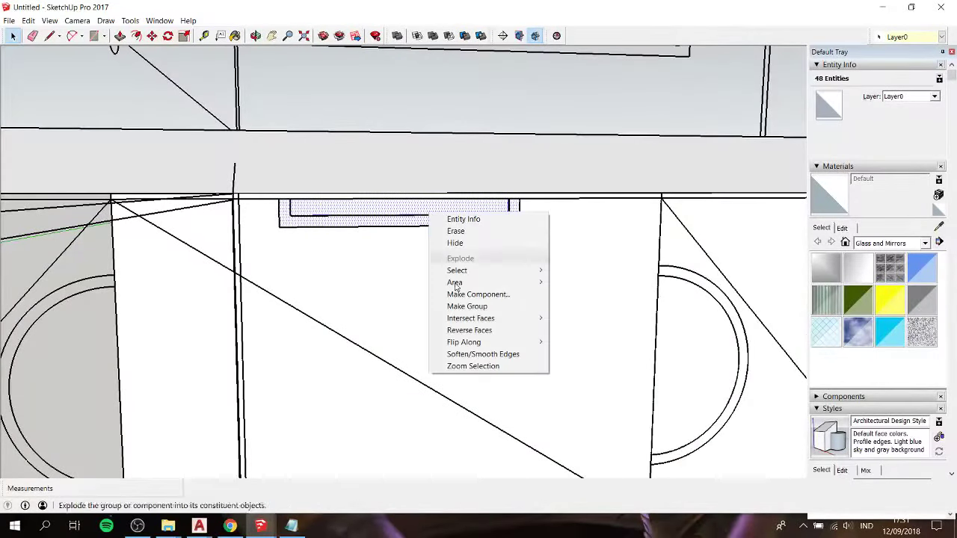
click(468, 306)
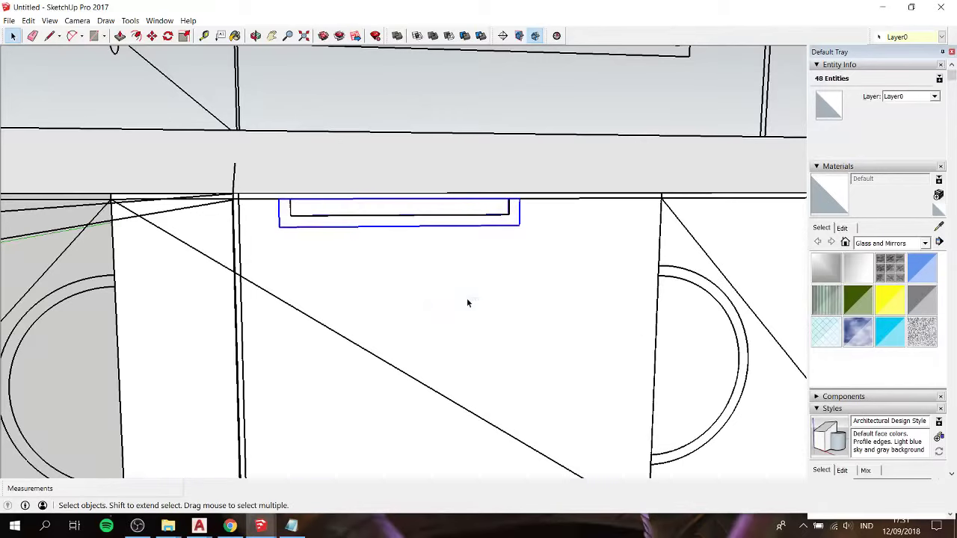
click(467, 298)
scroll(467, 298, down, 3)
middle_drag(467, 297, 518, 447)
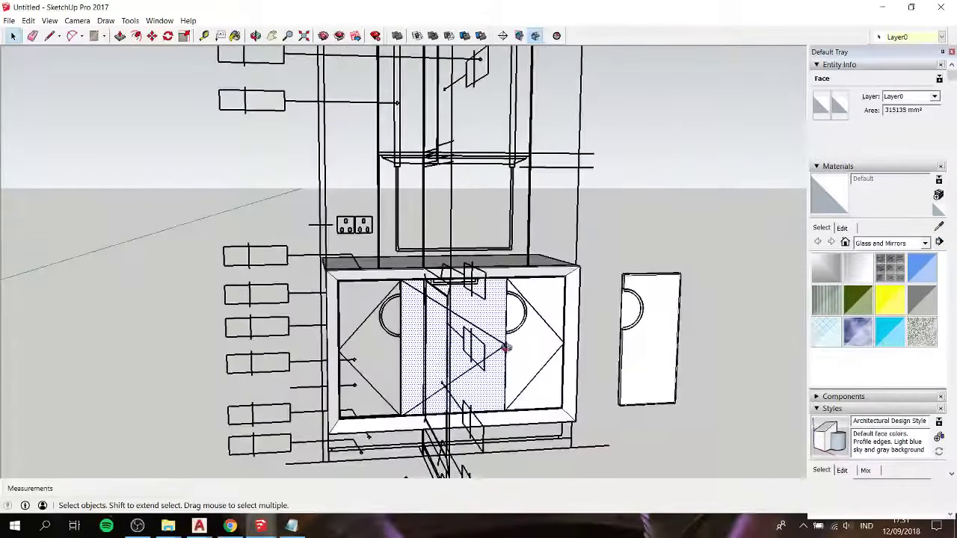
drag(519, 448, 519, 446)
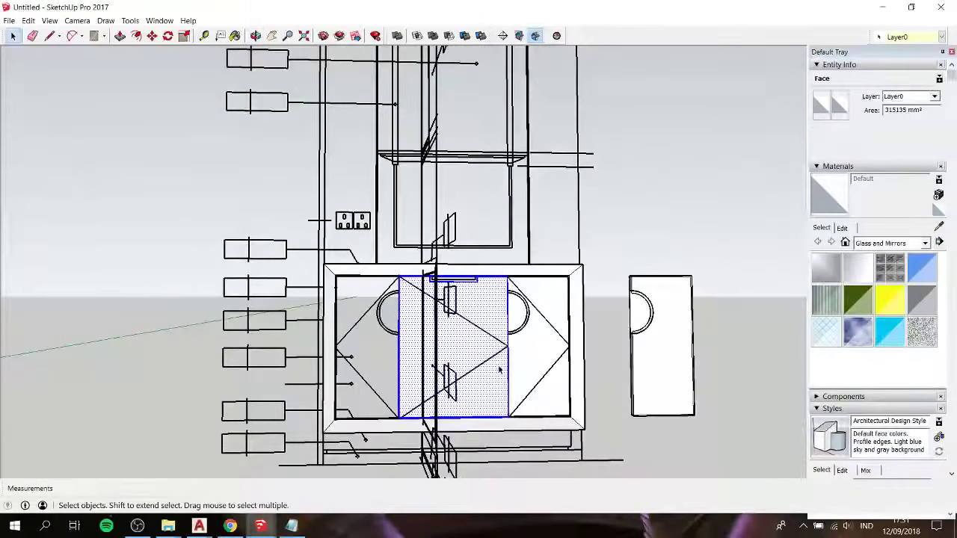
right_click(492, 330)
click(541, 436)
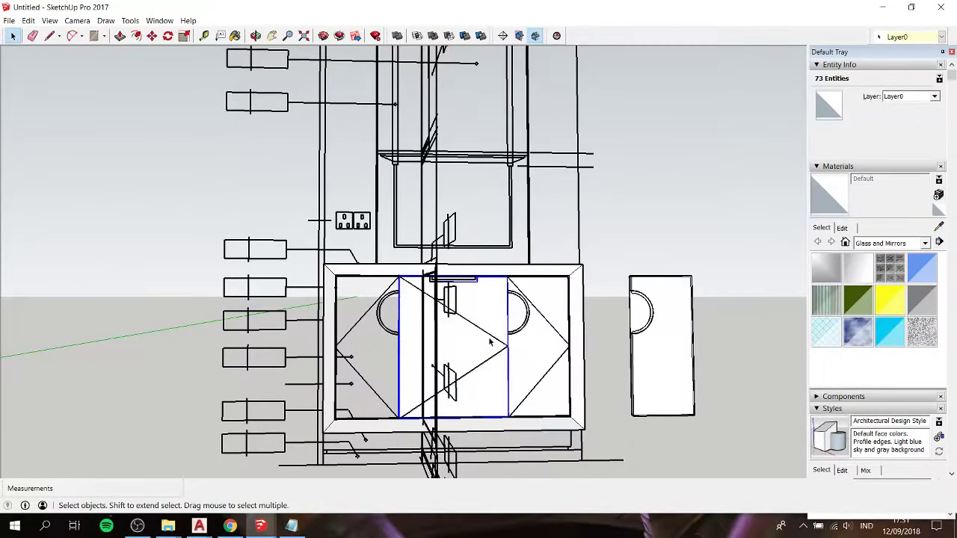
Step: Move the middle panel group out to the right of the cabinet
mouse_move(494, 337)
middle_down()
mouse_move(424, 331)
mouse_move(563, 317)
middle_up()
key(m)
click(564, 308)
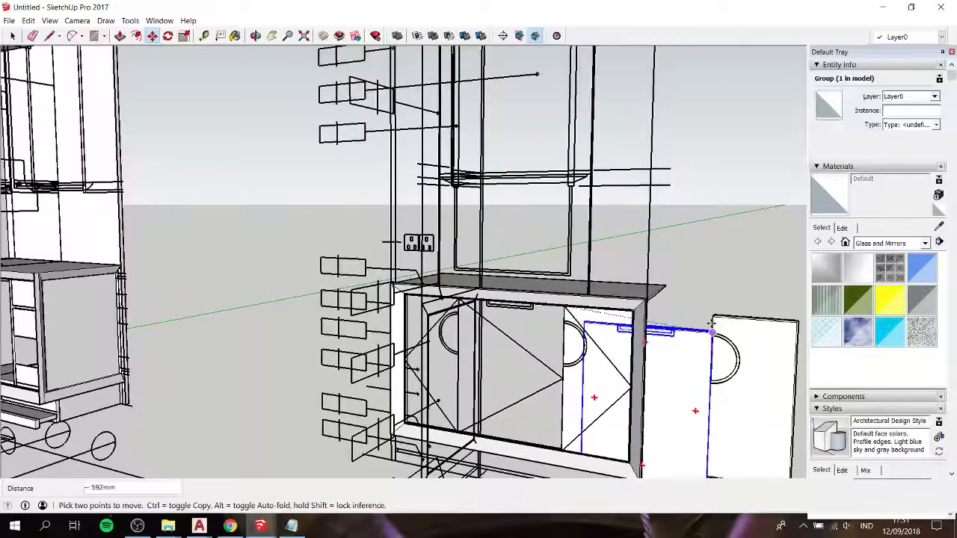
mouse_move(748, 324)
middle_down()
mouse_move(430, 397)
mouse_move(400, 329)
mouse_move(344, 267)
mouse_move(325, 267)
mouse_move(344, 301)
mouse_move(602, 397)
middle_up()
scroll(430, 398, up, 5)
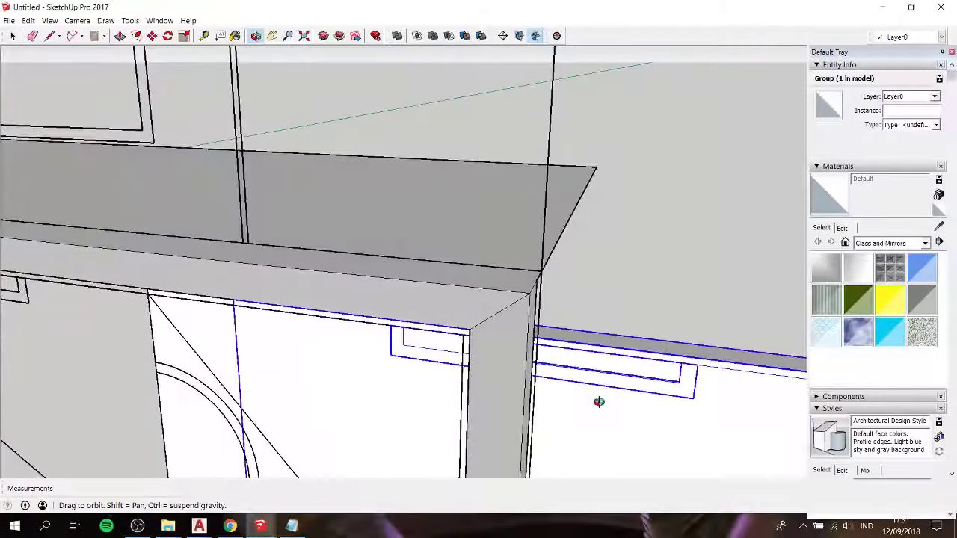
scroll(602, 397, down, 2)
scroll(603, 397, down, 3)
scroll(601, 348, down, 3)
scroll(600, 348, down, 2)
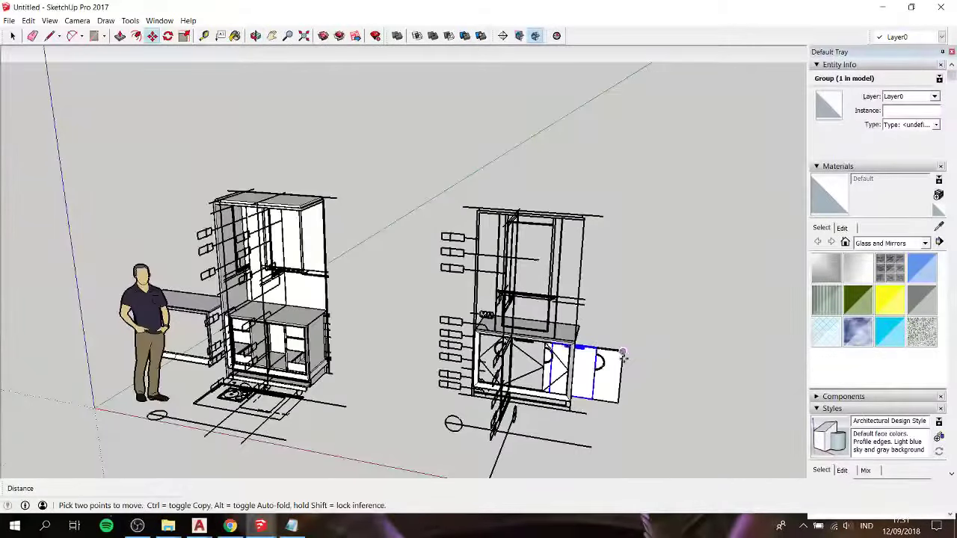
Step: Add the right door panel to the selection and move both beside the cabinet
key(space)
shift+click(610, 363)
scroll(619, 319, down, 1)
key(m)
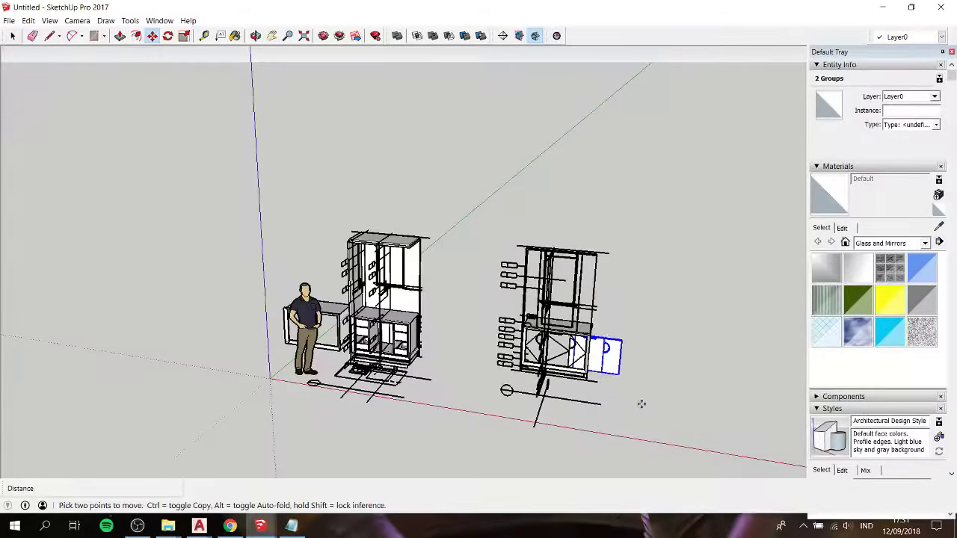
click(640, 405)
scroll(714, 410, up, 3)
key(space)
click(668, 325)
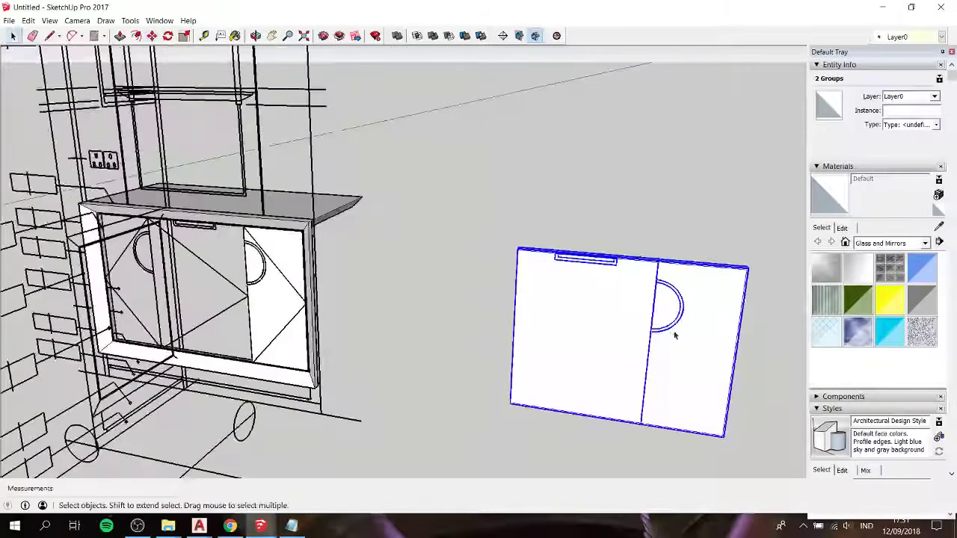
scroll(567, 215, up, 3)
scroll(567, 215, up, 2)
Step: Copy the half-circle panel about 501mm to the left
scroll(516, 225, up, 2)
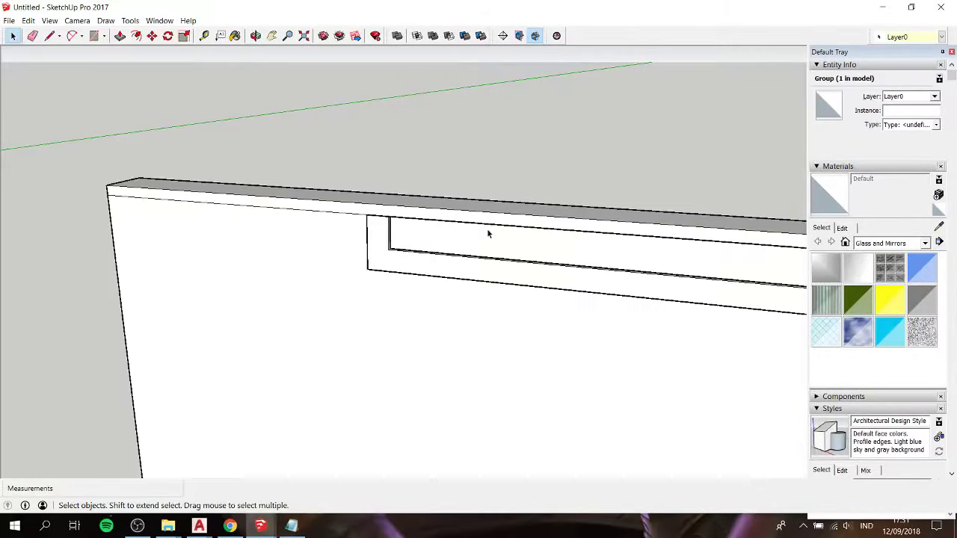
mouse_move(489, 235)
middle_down()
mouse_move(707, 347)
mouse_move(752, 299)
mouse_move(473, 284)
middle_up()
scroll(620, 281, down, 2)
scroll(641, 297, down, 2)
key(m)
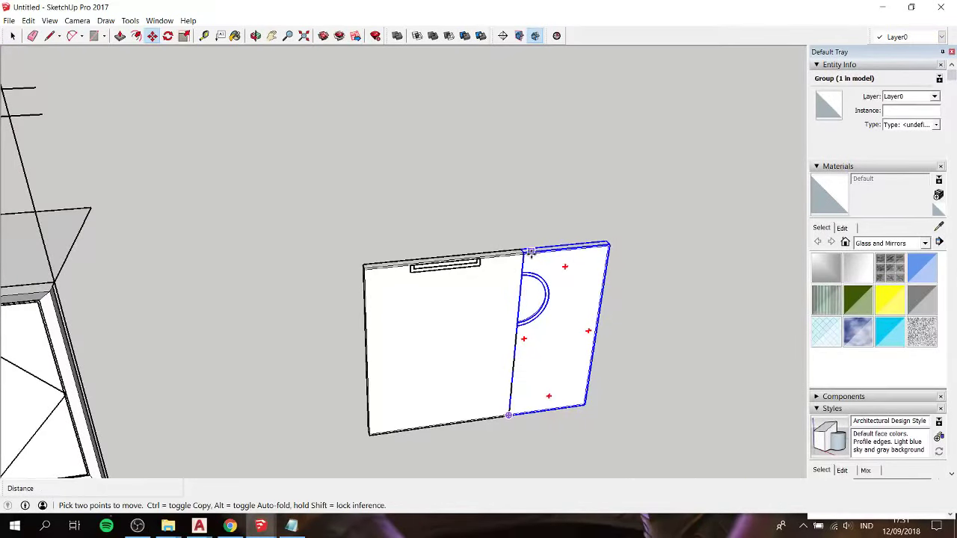
key(ctrl)
click(522, 254)
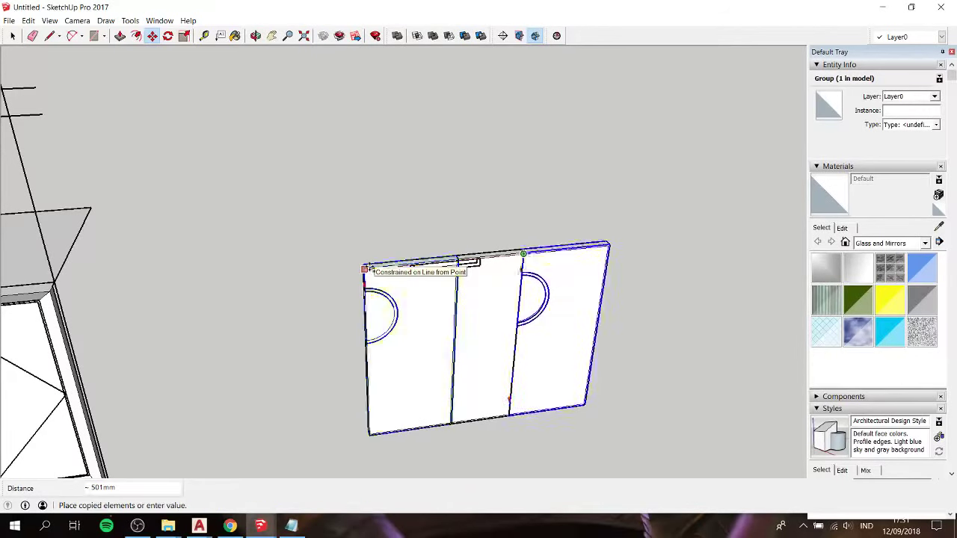
click(382, 281)
Step: Mirror the copied panel by scaling its width by -1
key(s)
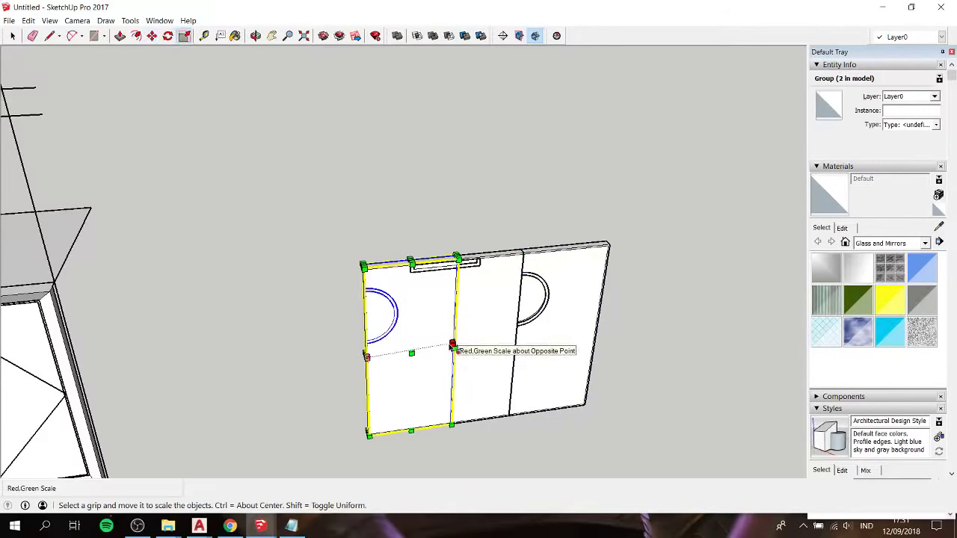
drag(452, 345, 449, 346)
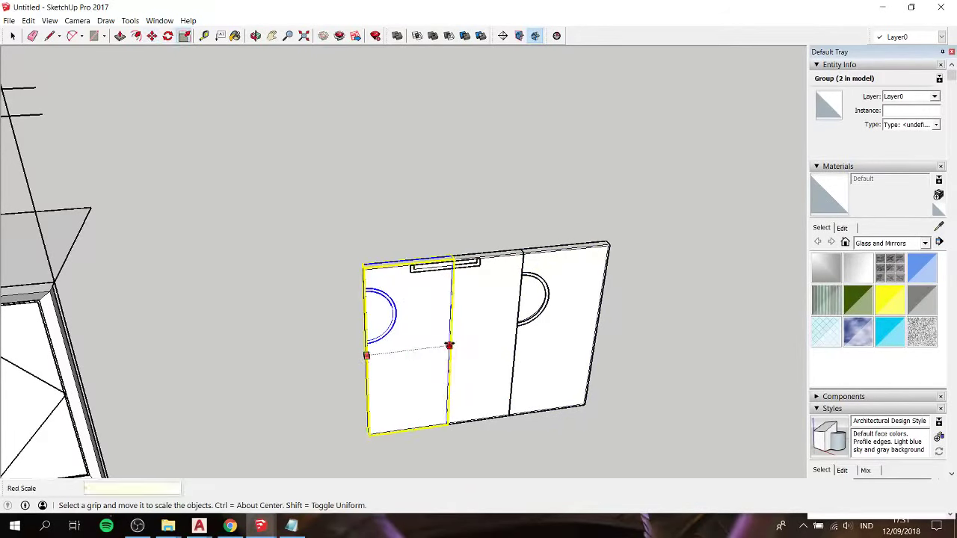
text(-1)
key(Return)
key(space)
Step: Move the three panel groups, snapping a top corner to the cabinet opening's corner
click(474, 189)
middle_drag(474, 189, 483, 173)
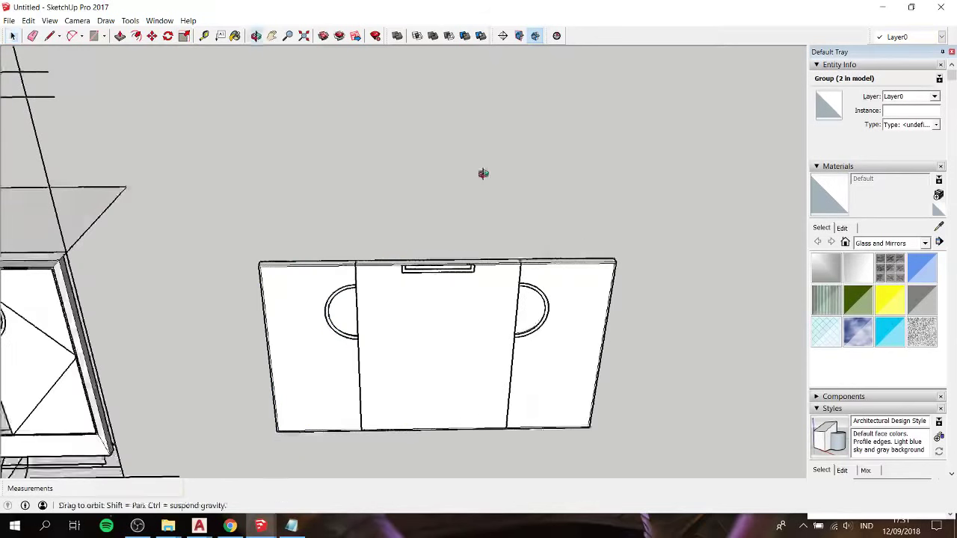
scroll(415, 157, down, 3)
drag(335, 167, 580, 370)
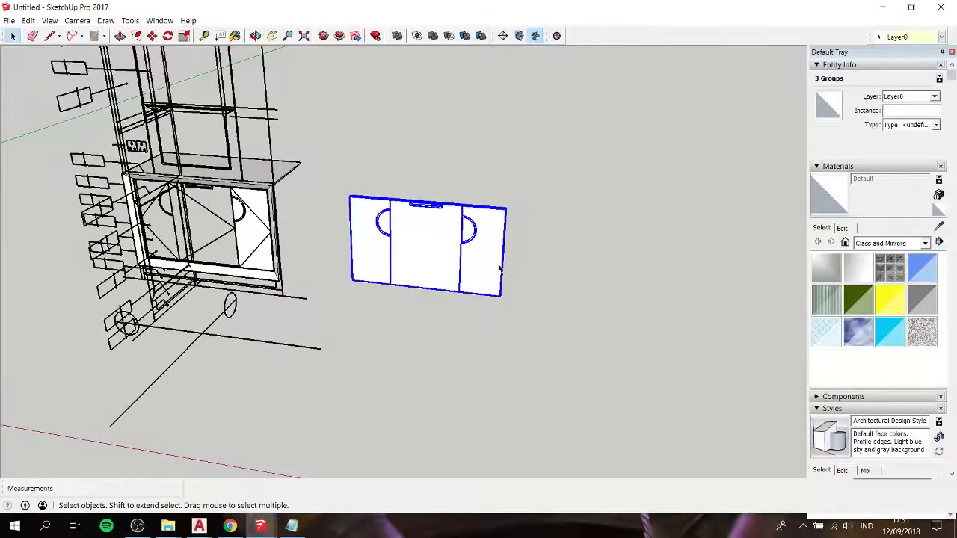
key(m)
click(509, 213)
scroll(508, 213, down, 5)
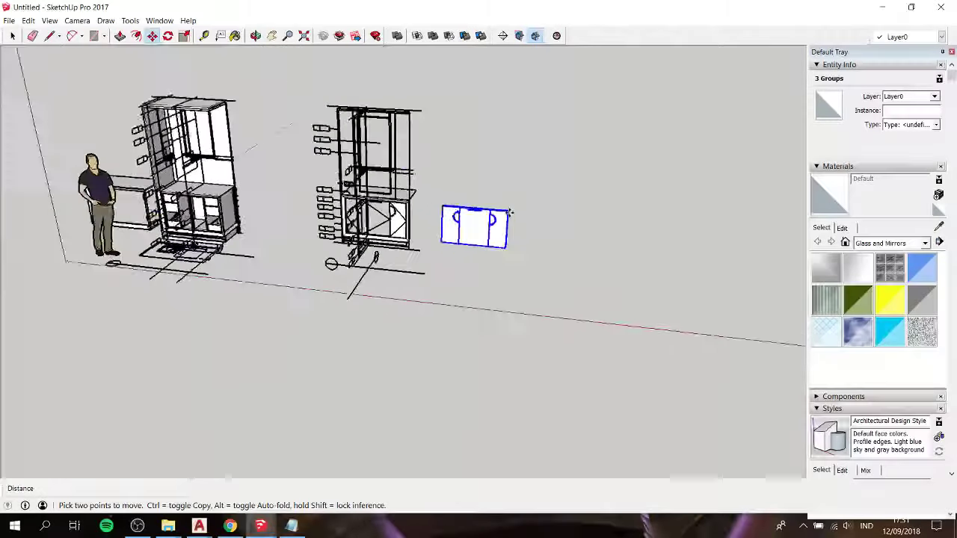
scroll(172, 207, up, 5)
scroll(281, 187, up, 3)
scroll(281, 186, up, 3)
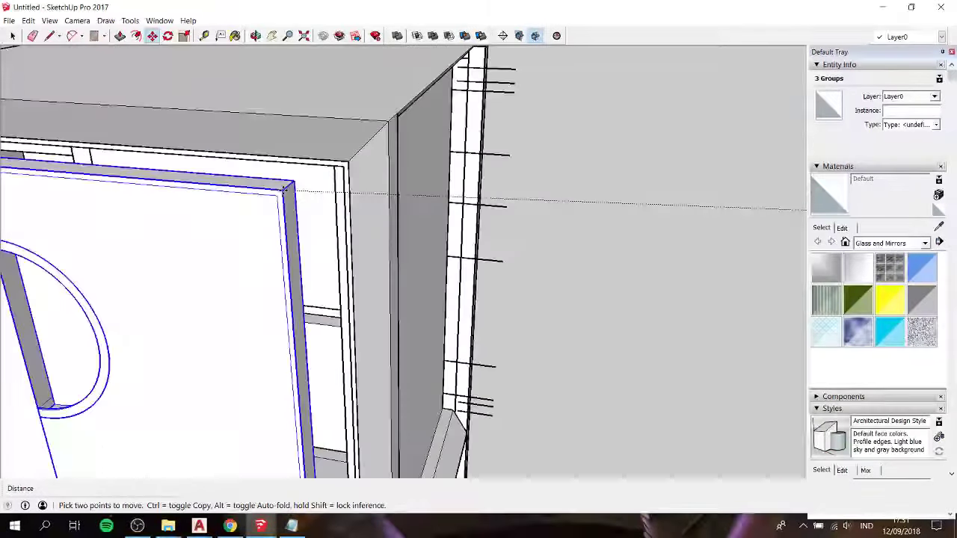
middle_drag(314, 149, 346, 117)
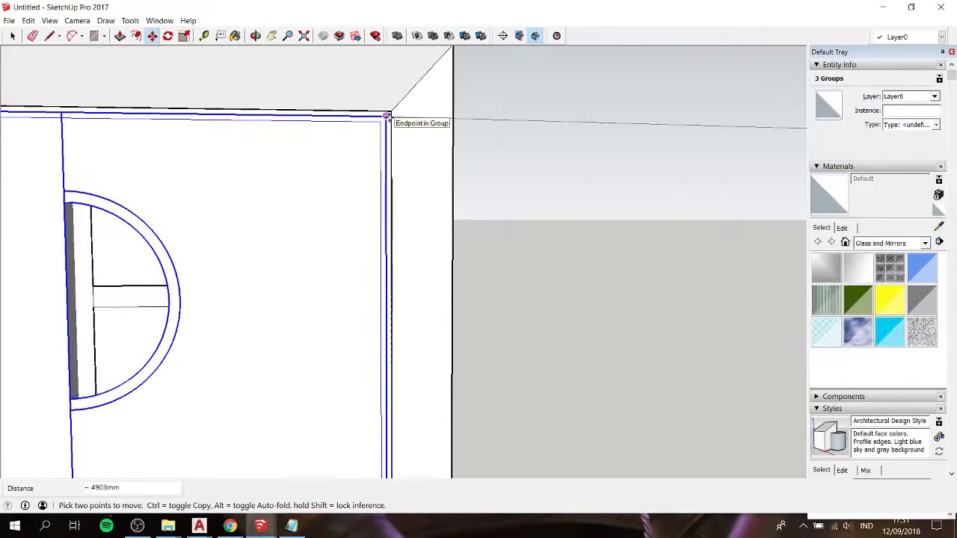
click(390, 112)
Step: Orbit around the cabinet to inspect the fitted door set
scroll(389, 112, down, 3)
scroll(455, 171, down, 3)
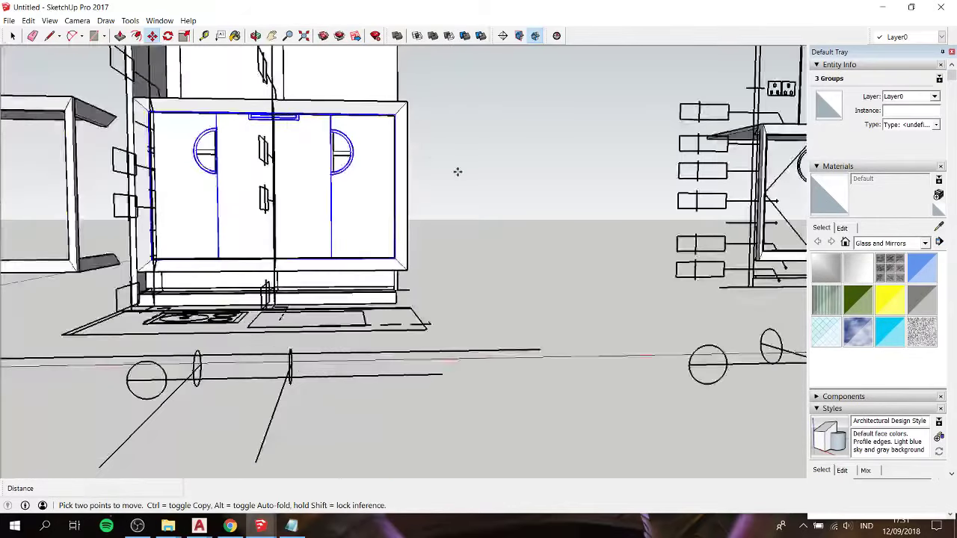
key(space)
mouse_move(454, 171)
middle_down()
mouse_move(402, 258)
mouse_move(513, 272)
mouse_move(507, 261)
mouse_move(336, 241)
mouse_move(344, 187)
mouse_move(263, 187)
mouse_move(133, 219)
middle_up()
scroll(345, 187, up, 3)
scroll(326, 164, up, 2)
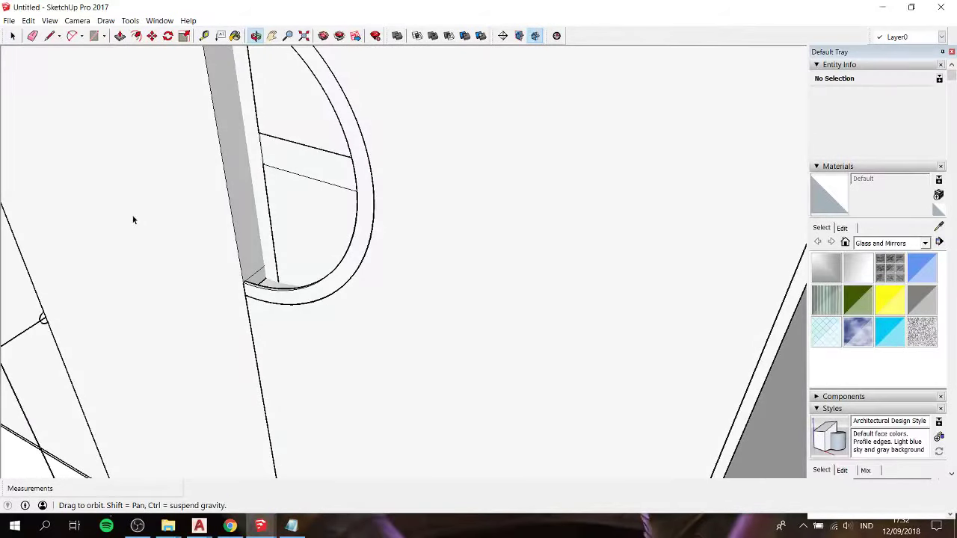
click(271, 153)
scroll(271, 153, down, 3)
scroll(272, 153, down, 3)
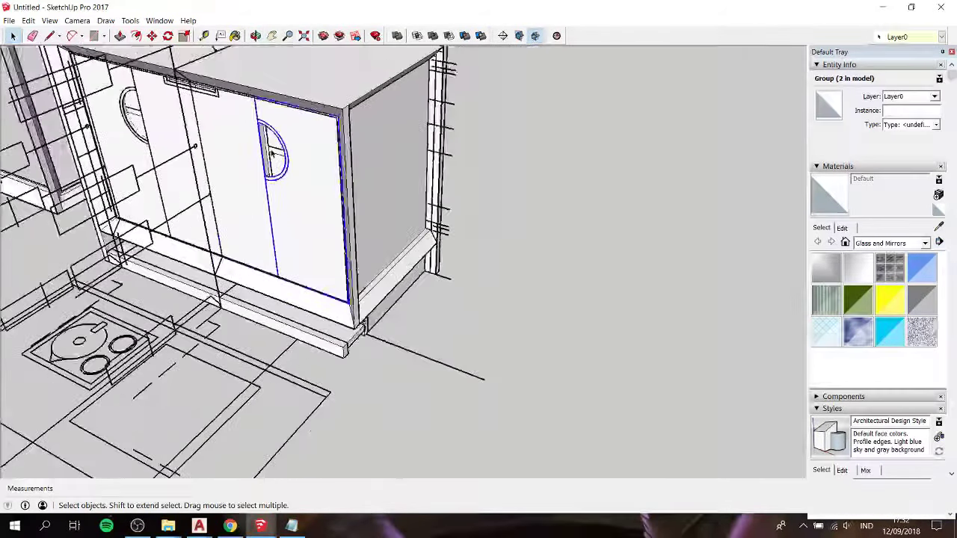
scroll(272, 153, down, 2)
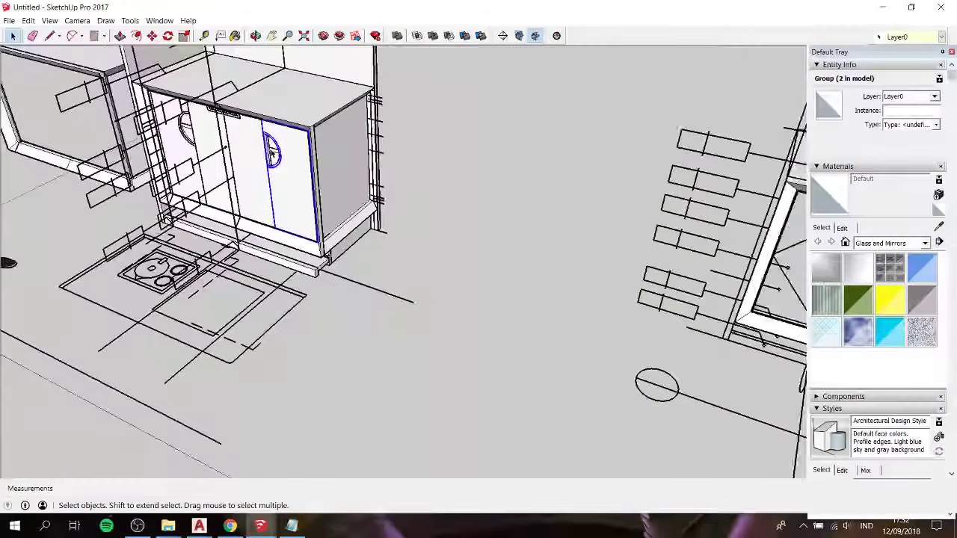
click(483, 124)
middle_drag(482, 124, 284, 132)
scroll(284, 132, up, 3)
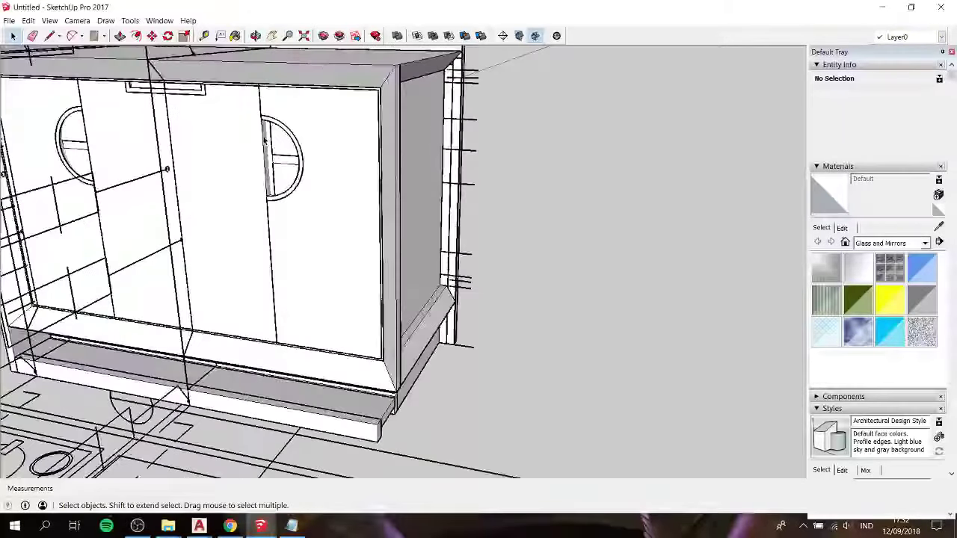
click(262, 115)
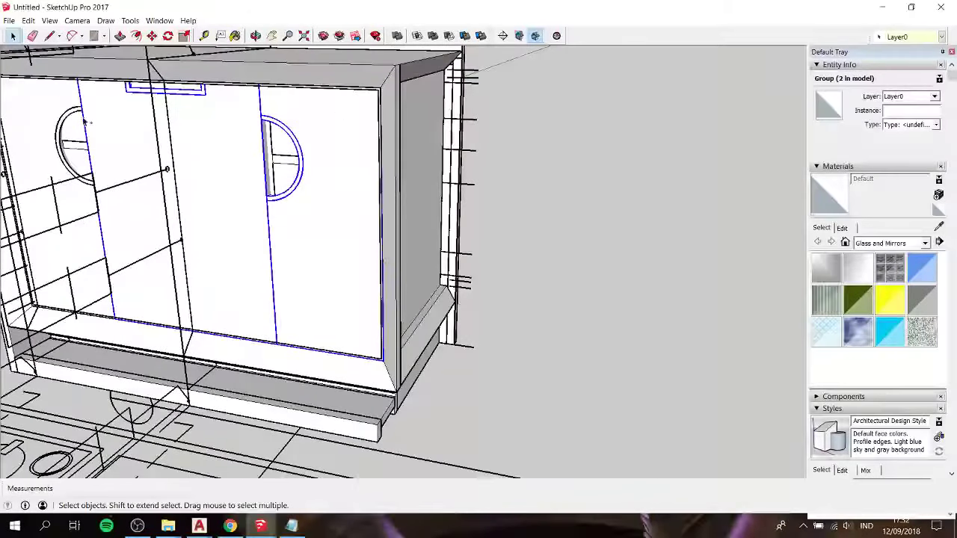
key(m)
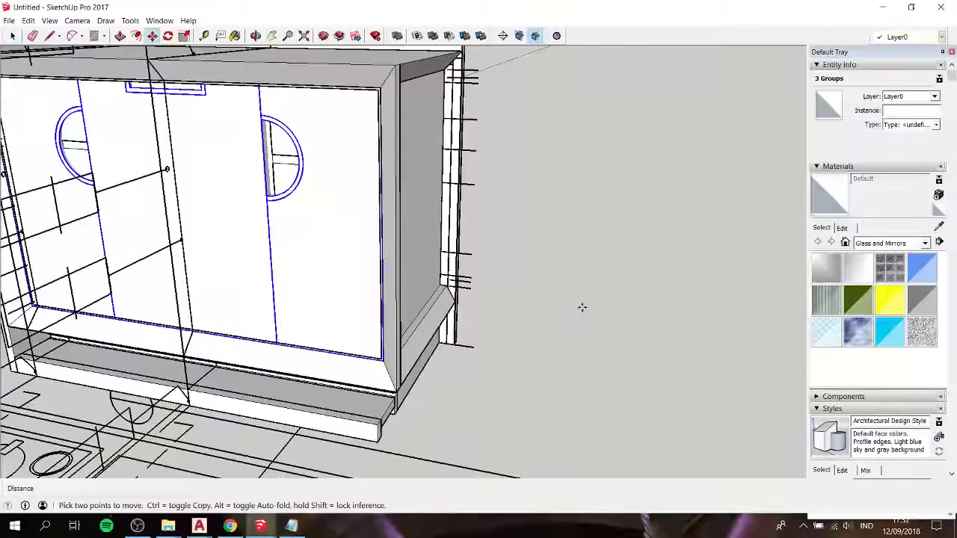
click(581, 305)
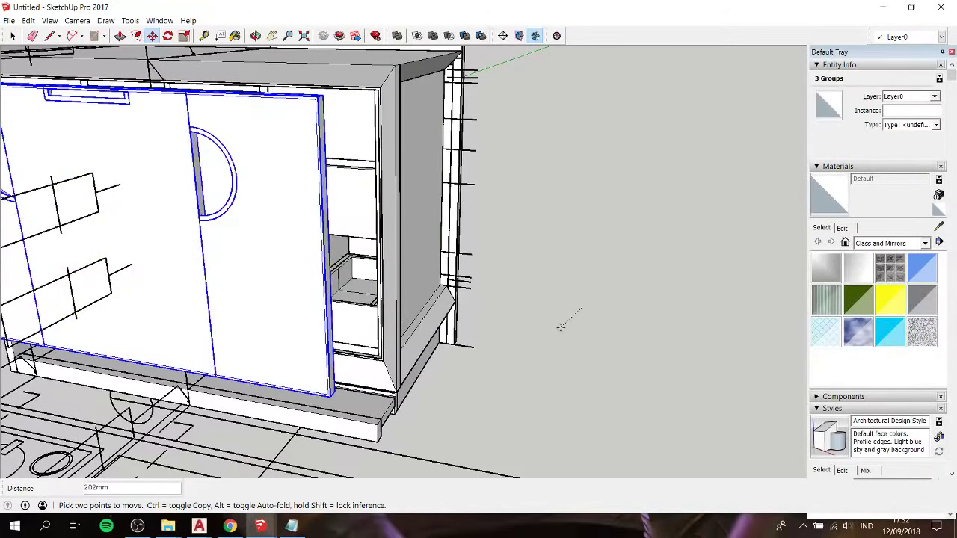
text(2)
key(Return)
middle_drag(559, 327, 317, 253)
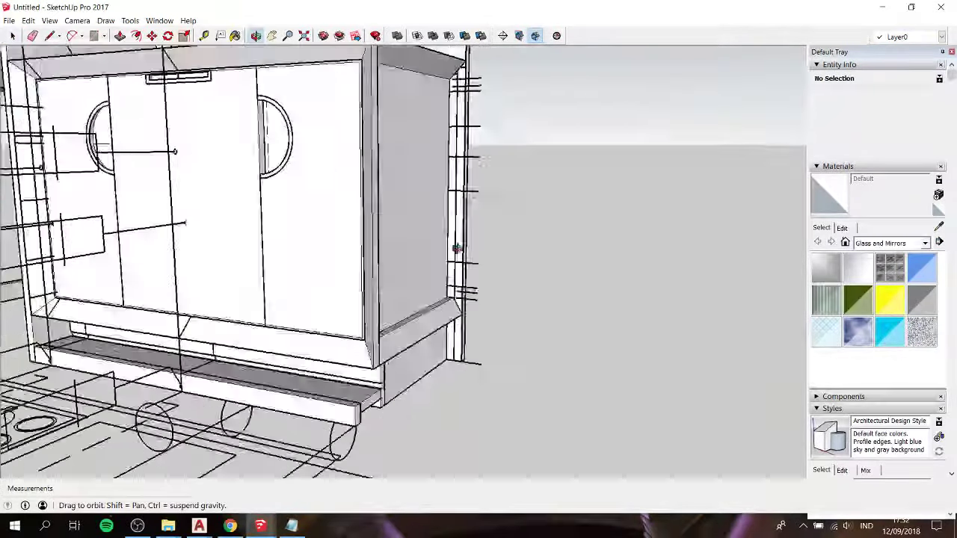
middle_drag(317, 253, 669, 279)
scroll(670, 279, down, 5)
middle_drag(613, 212, 568, 206)
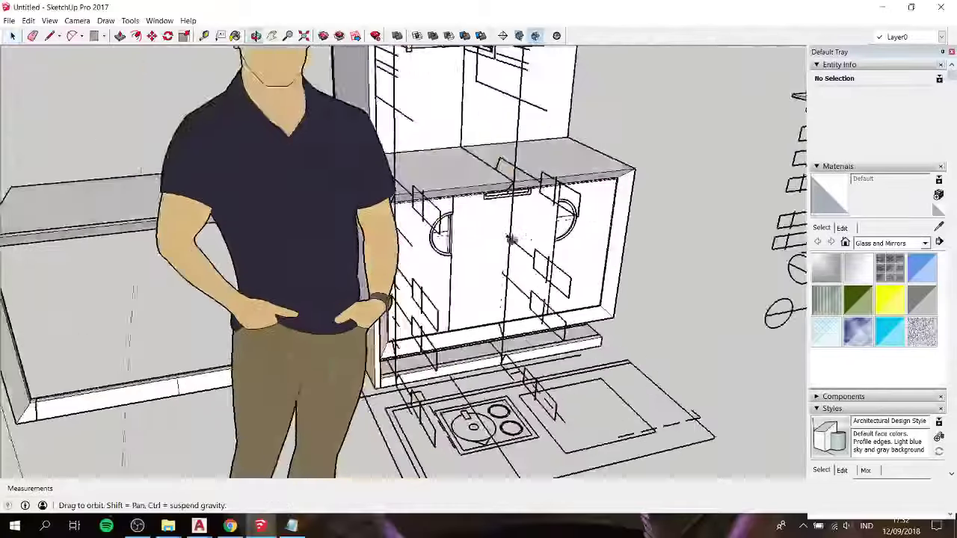
scroll(568, 206, down, 5)
mouse_move(555, 252)
middle_down()
mouse_move(496, 219)
mouse_move(593, 150)
middle_up()
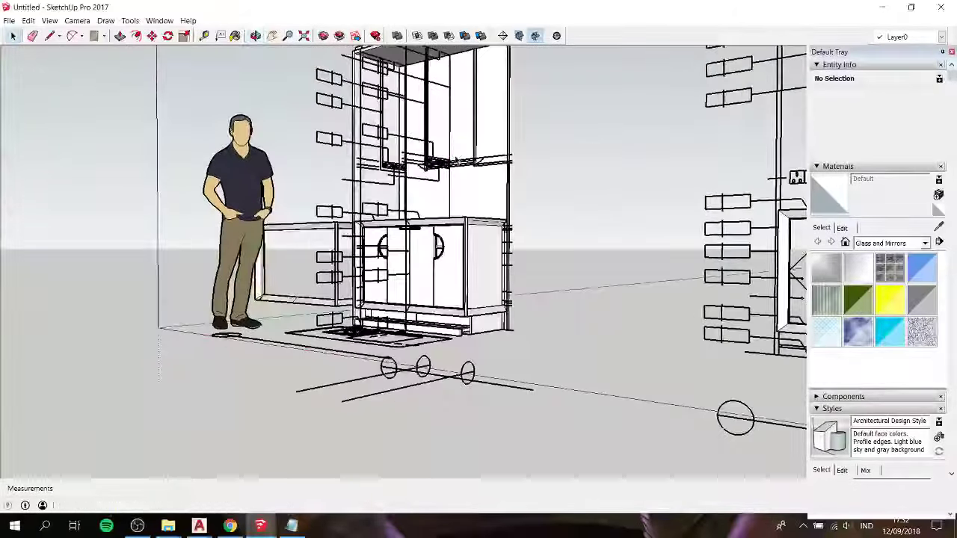
scroll(495, 335, up, 3)
scroll(480, 327, up, 5)
mouse_move(480, 327)
middle_down()
mouse_move(364, 320)
mouse_move(349, 256)
middle_up()
scroll(449, 329, up, 3)
Step: Open the base trim group for editing and push its end face out 50mm
scroll(483, 327, up, 3)
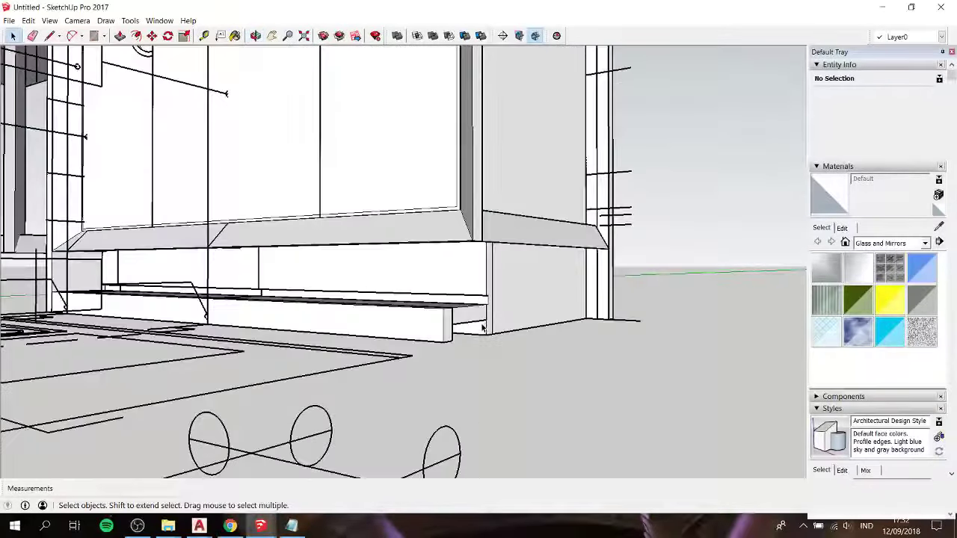
middle_drag(482, 320, 408, 344)
double_click(408, 344)
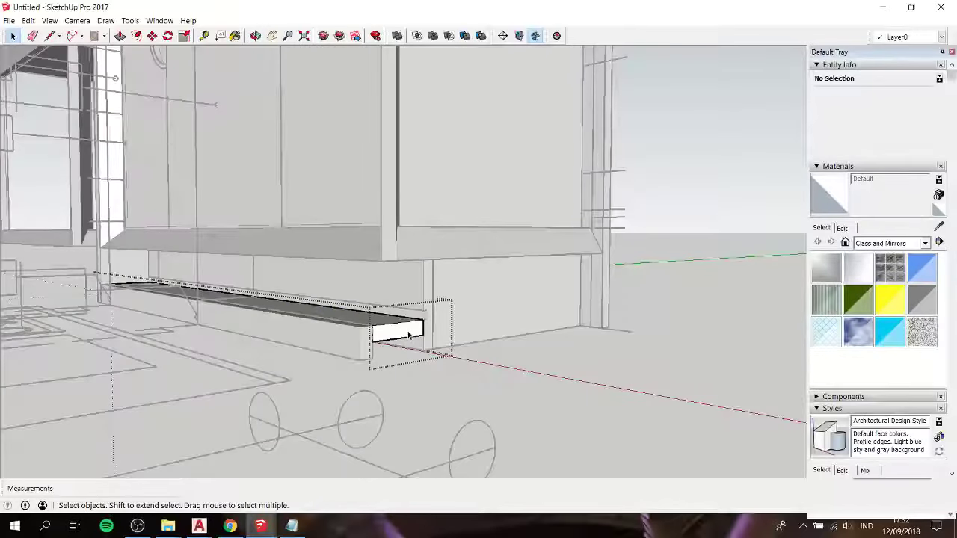
key(p)
drag(564, 299, 600, 274)
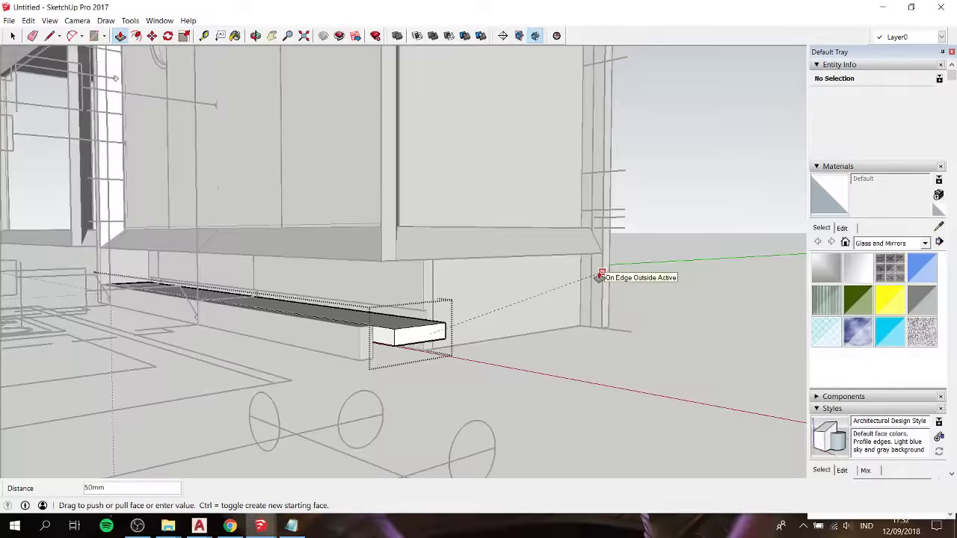
click(601, 274)
Step: Extrude the small box face toward the cabinet edge, then undo the extrusions
mouse_move(600, 275)
middle_down()
mouse_move(135, 323)
mouse_move(149, 310)
middle_up()
click(149, 310)
click(399, 252)
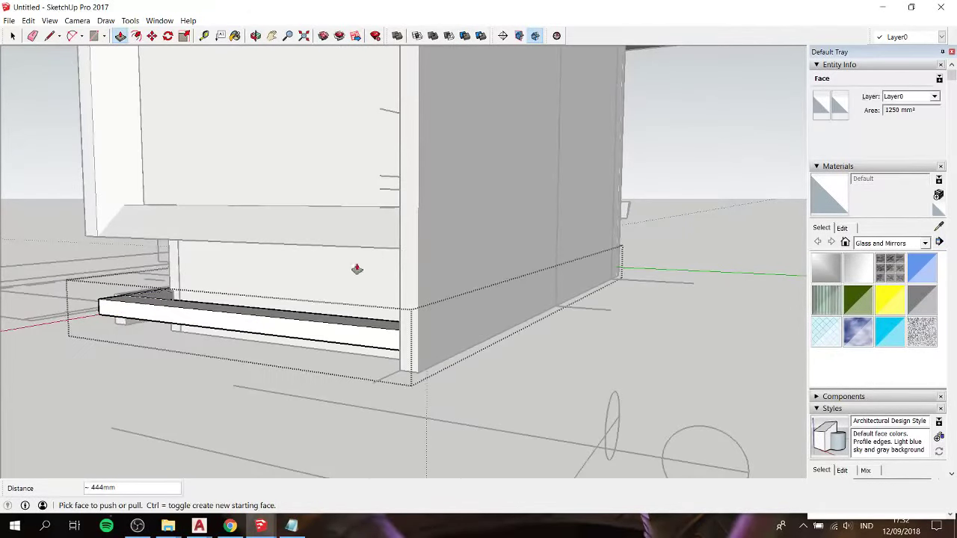
middle_drag(356, 270, 474, 342)
click(377, 290)
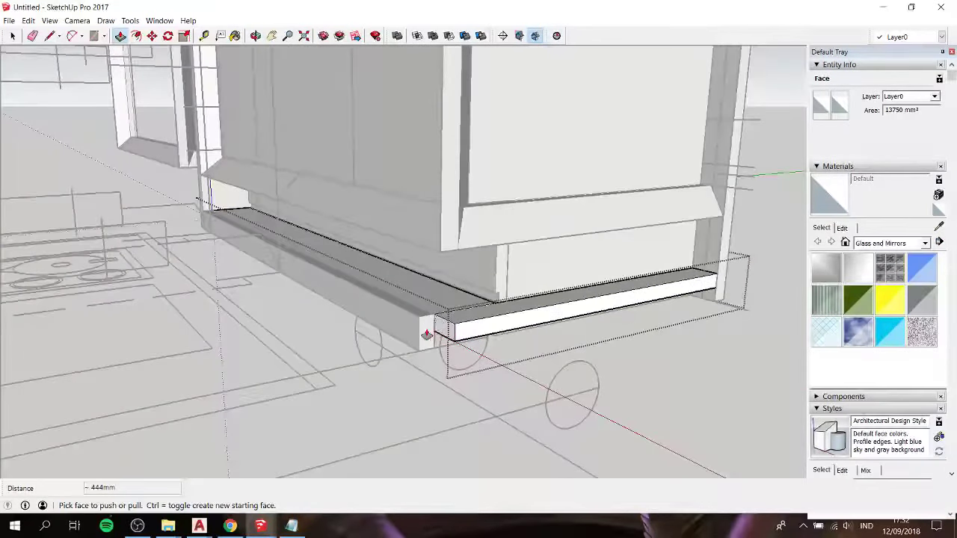
key(space)
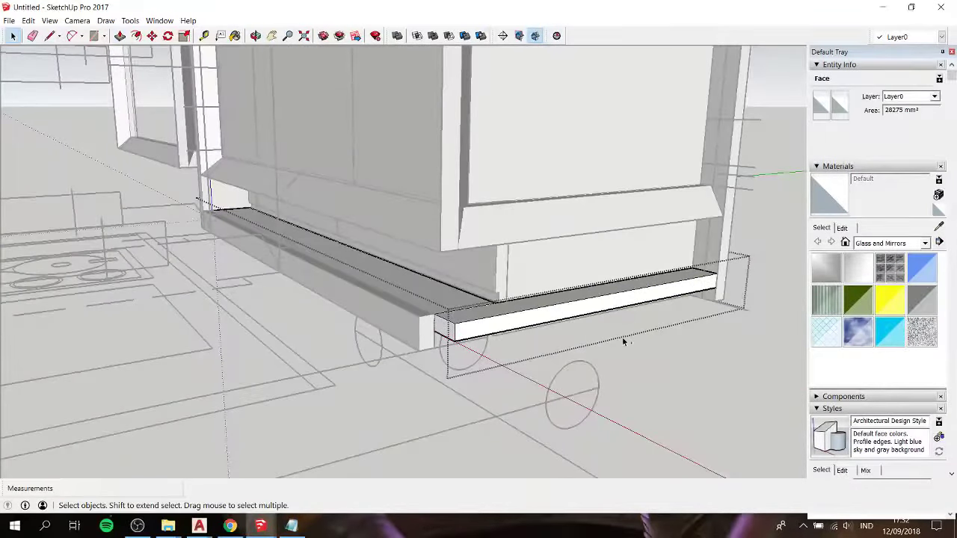
key(ctrl+z)
Step: Push the beam's end face out along the cabinet toward the wall
middle_drag(635, 358, 430, 335)
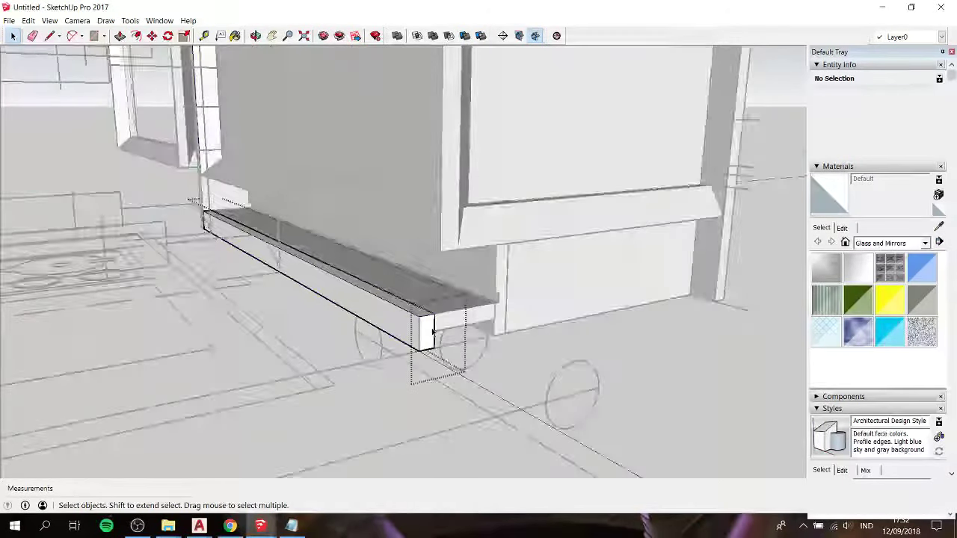
key(p)
click(430, 336)
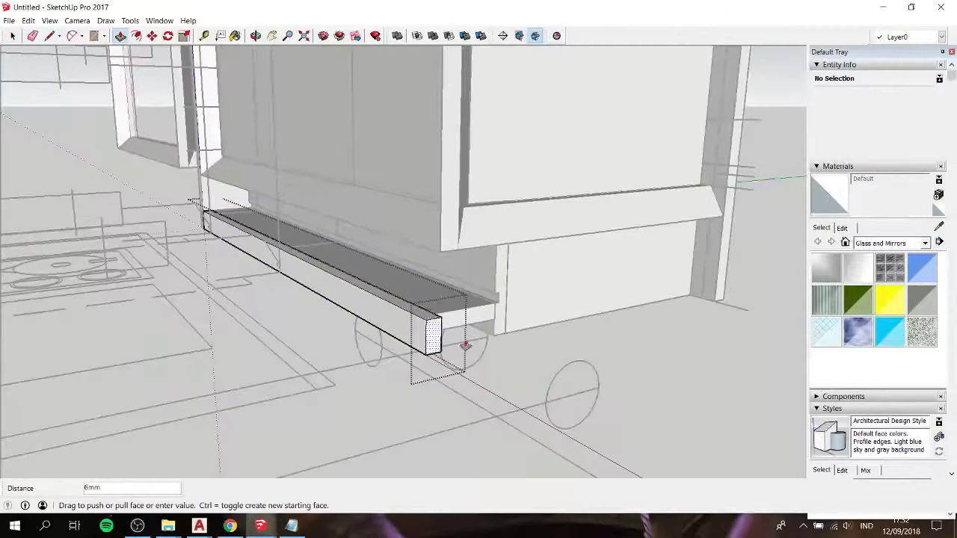
click(718, 252)
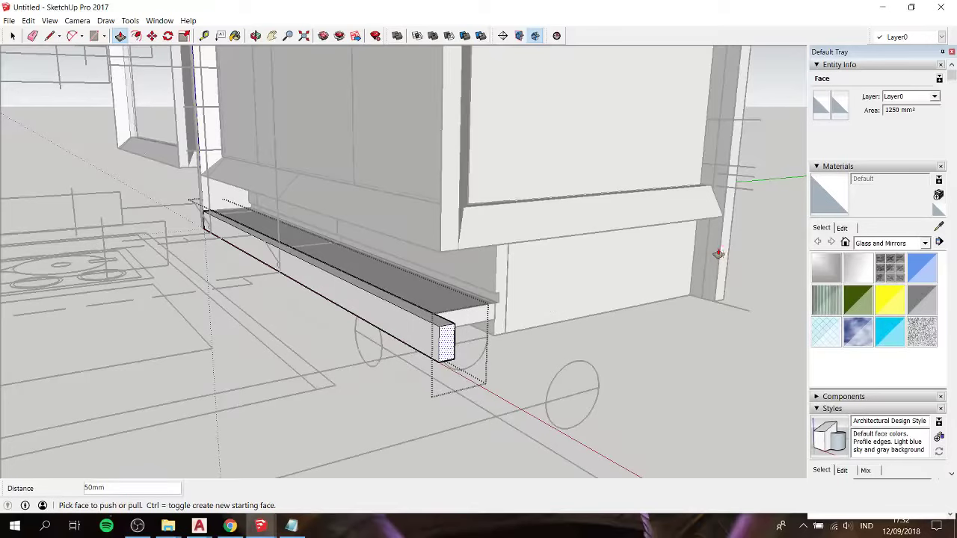
middle_drag(487, 347, 411, 354)
Step: Start a Tape Measure check from the beam corner, then cancel it
scroll(293, 363, up, 2)
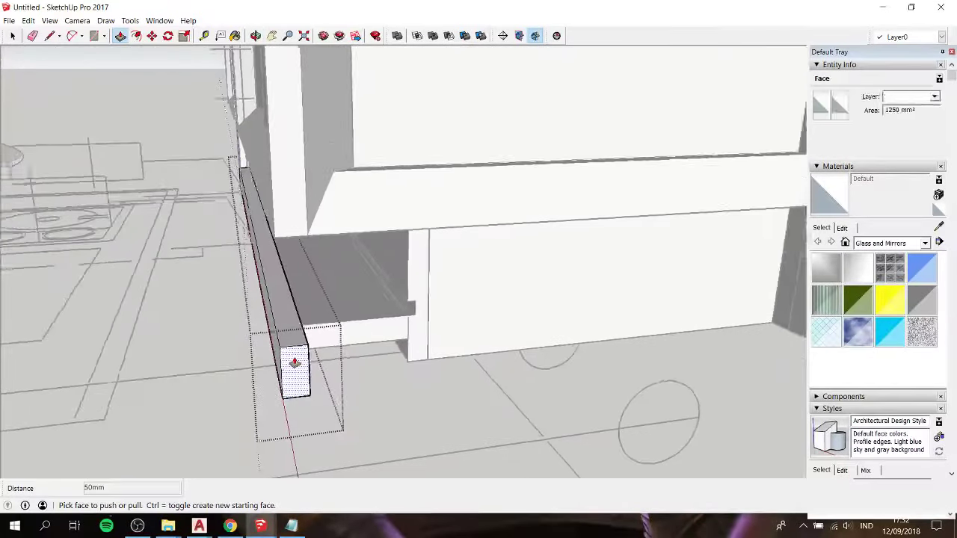
scroll(293, 364, up, 2)
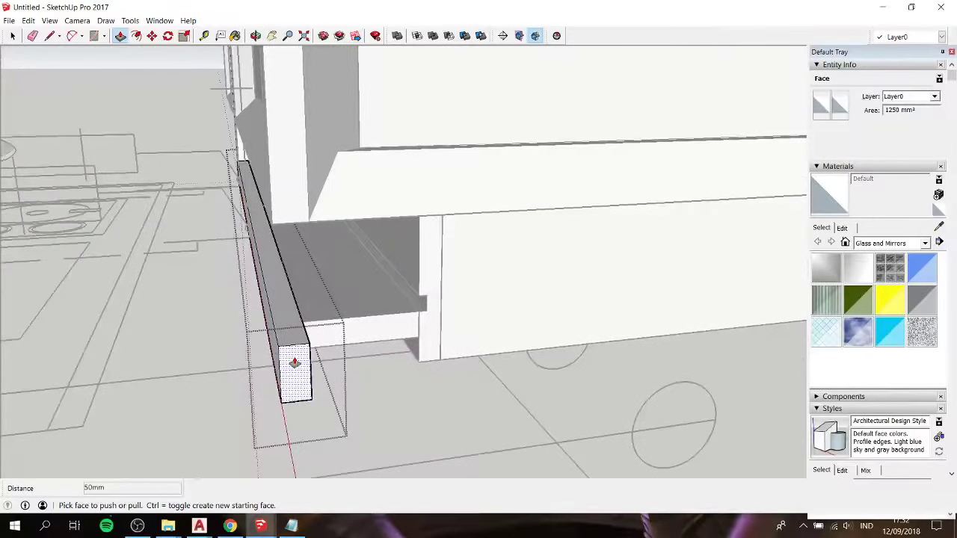
key(t)
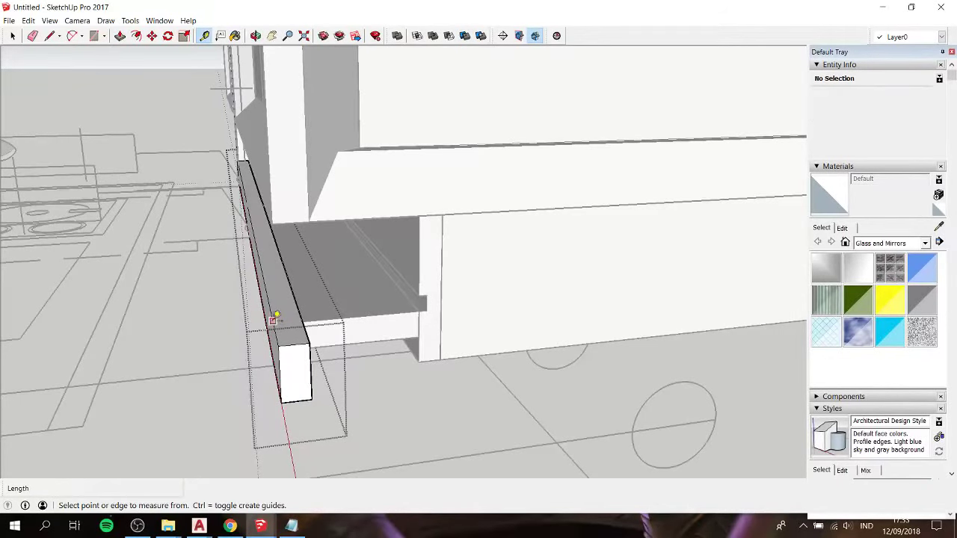
click(274, 319)
key(space)
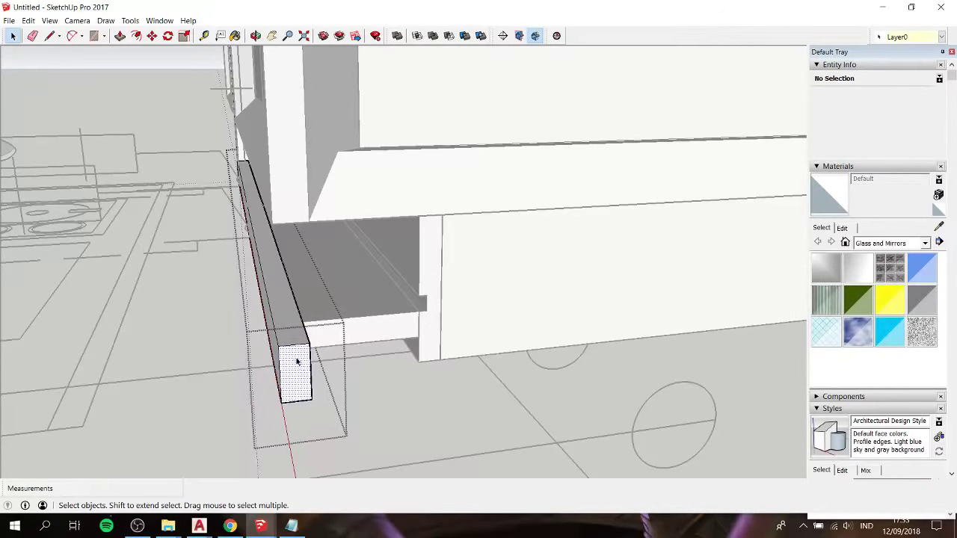
key(p)
mouse_move(294, 371)
middle_down()
mouse_move(219, 384)
mouse_move(183, 346)
middle_up()
key(space)
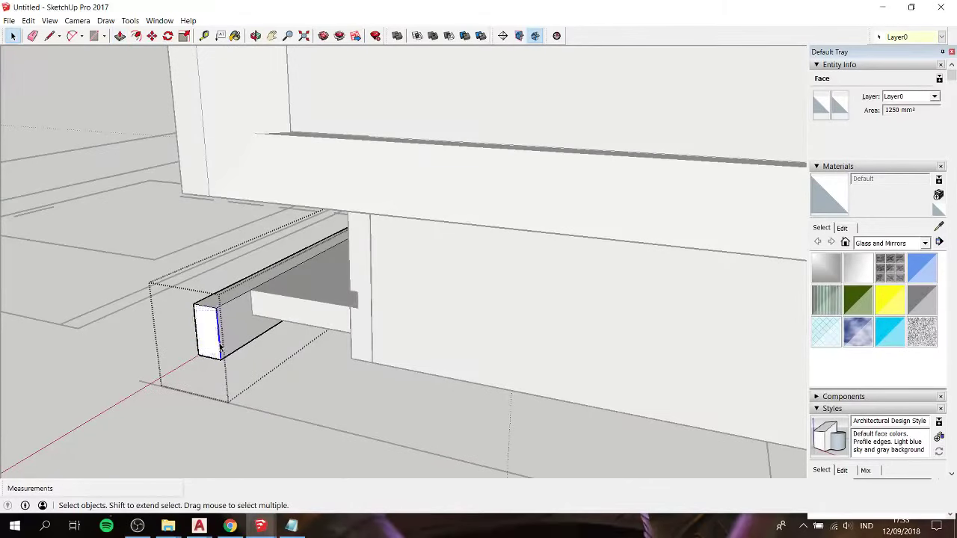
Step: Copy the 50mm edge 25mm over to outline the rail's end face
key(m)
click(219, 307)
key(ctrl)
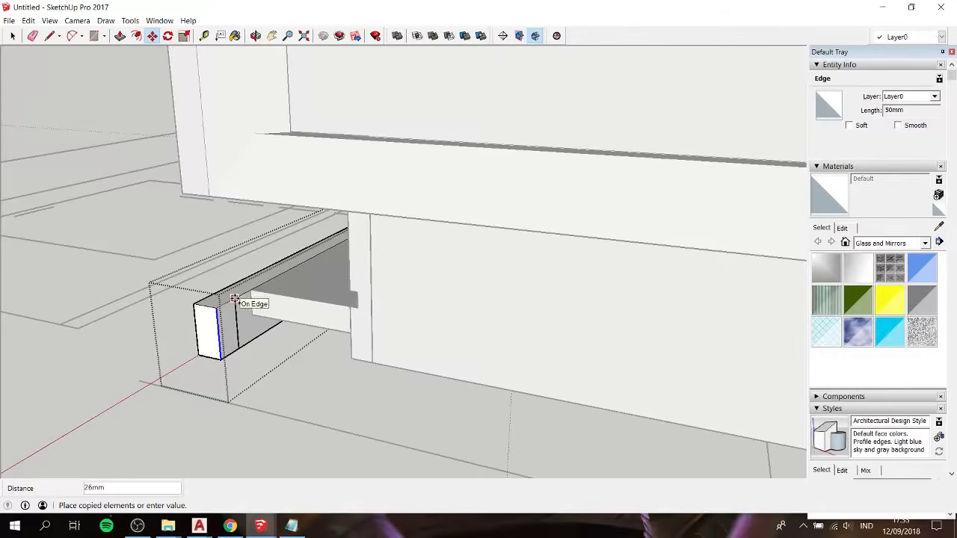
key(Return)
key(space)
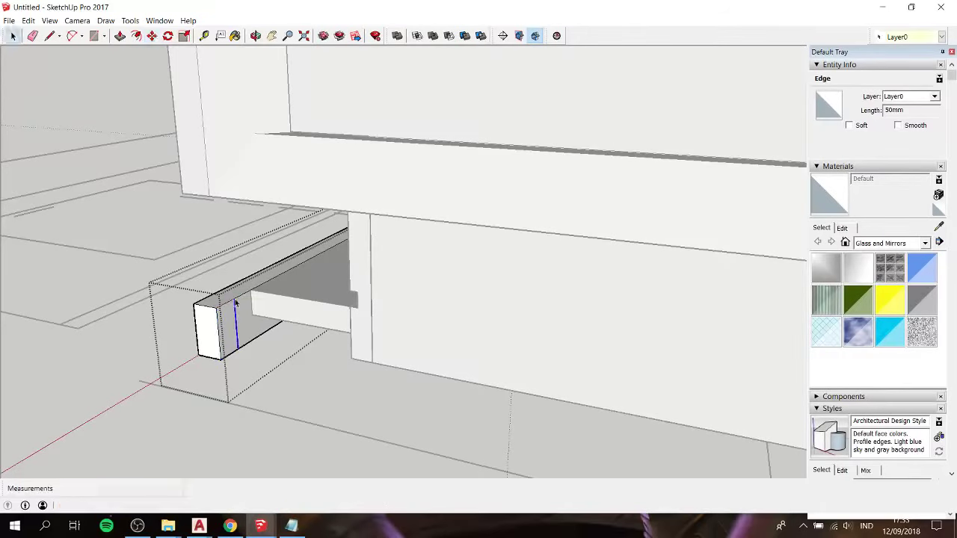
Step: Pull the new 50x25mm face out into a longer bar
key(p)
click(226, 322)
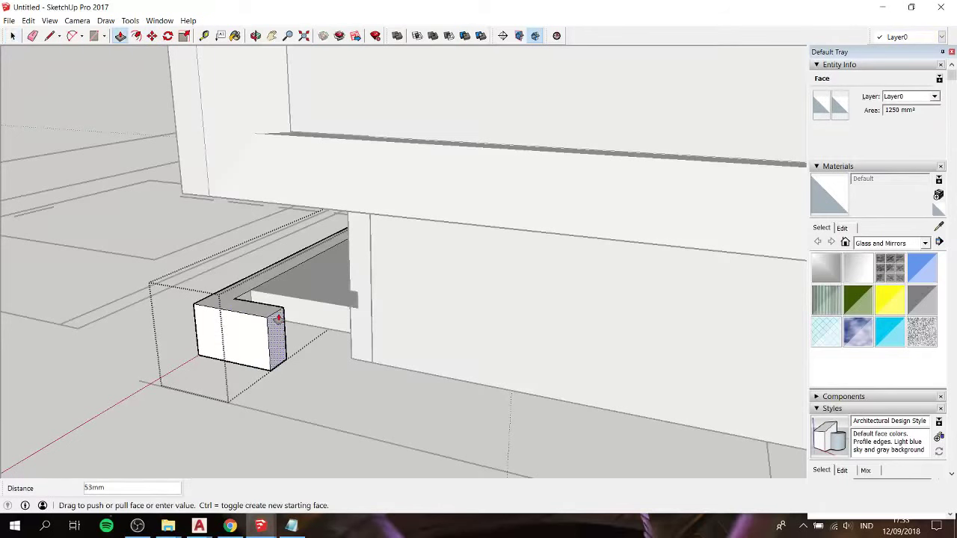
mouse_move(281, 314)
middle_down()
mouse_move(648, 330)
mouse_move(654, 314)
middle_up()
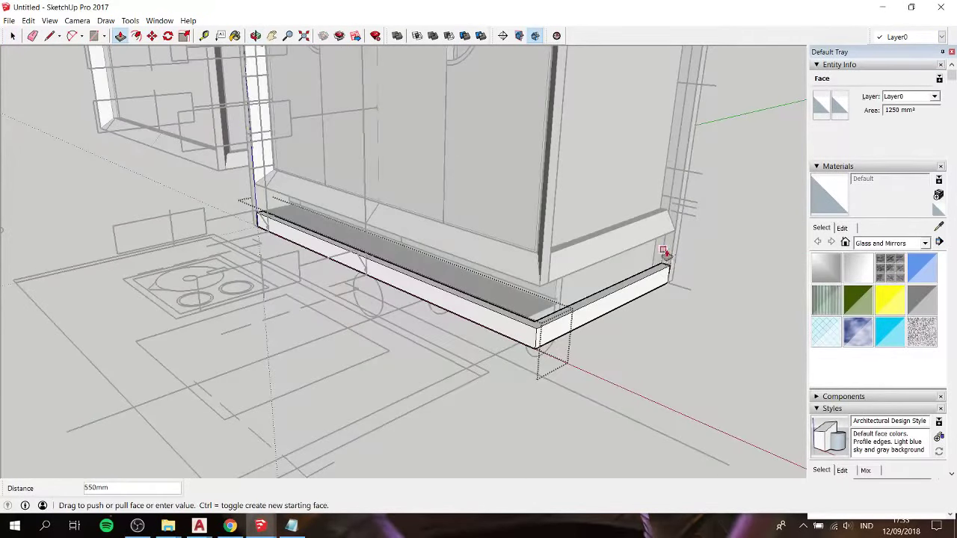
click(665, 254)
scroll(524, 329, up, 3)
key(space)
scroll(508, 335, up, 2)
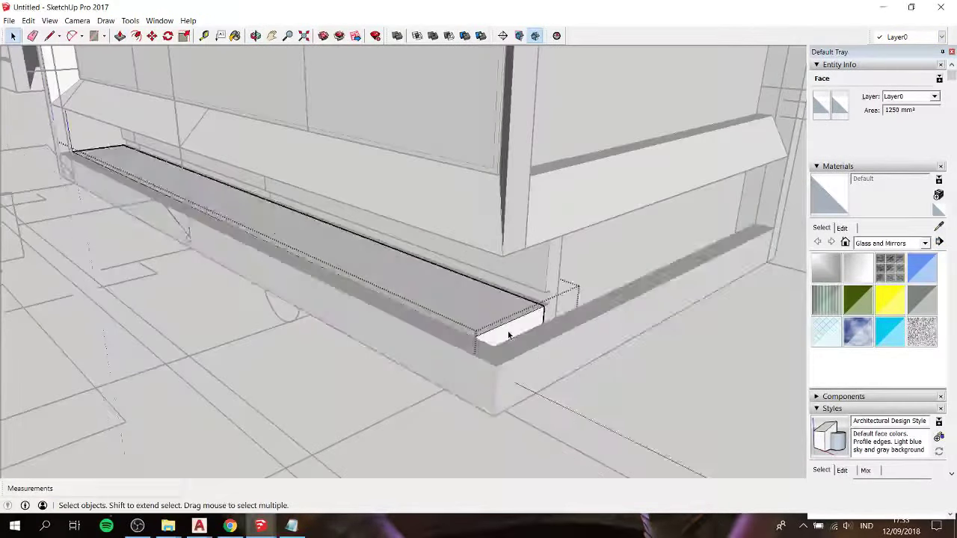
Step: Push/pull the bar's top face slightly to adjust it
double_click(509, 336)
key(p)
click(508, 334)
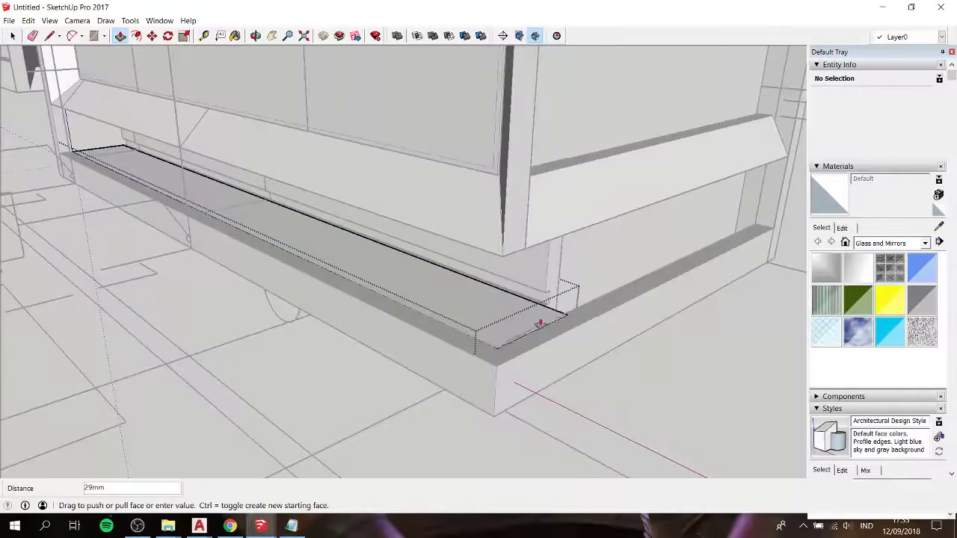
click(562, 317)
mouse_move(562, 317)
middle_down()
mouse_move(145, 346)
mouse_move(258, 330)
middle_up()
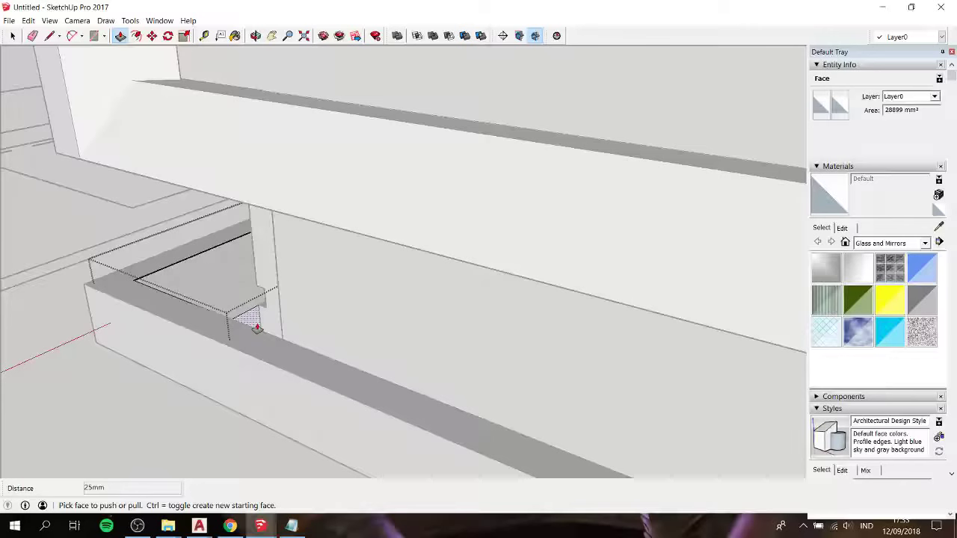
Step: Stretch the small base-corner face along the cabinet base into a plinth strip
click(257, 327)
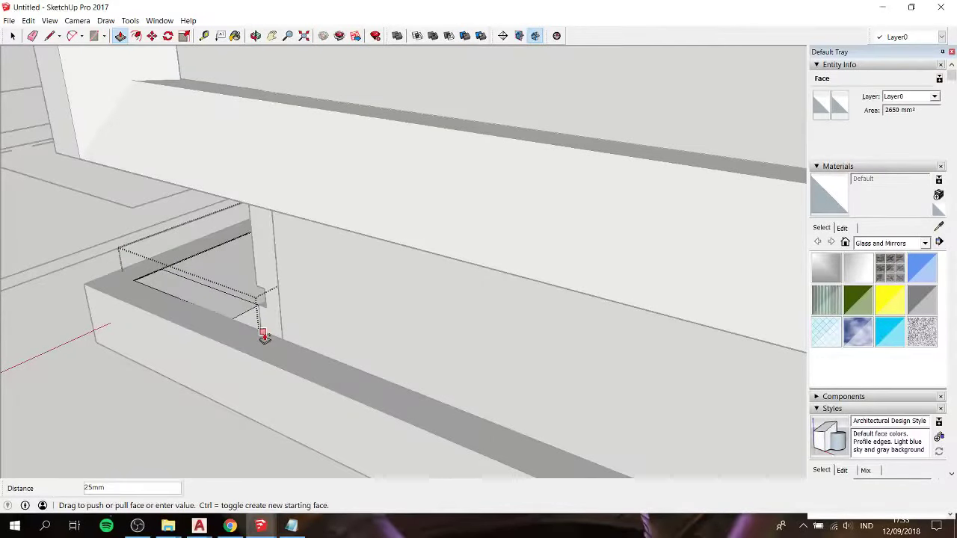
click(266, 339)
click(254, 326)
mouse_move(254, 325)
middle_down()
mouse_move(246, 320)
mouse_move(316, 335)
mouse_move(594, 332)
middle_up()
click(623, 291)
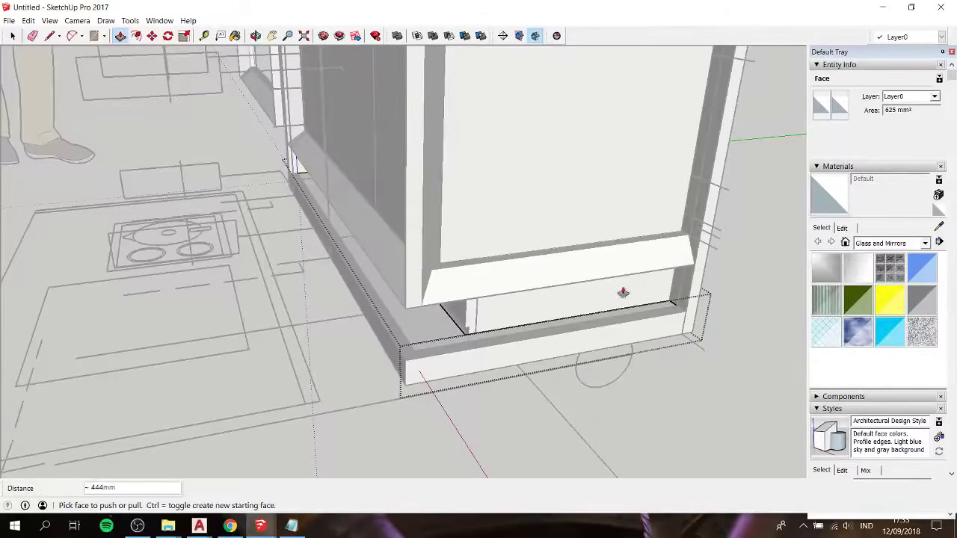
key(space)
middle_drag(728, 391, 587, 317)
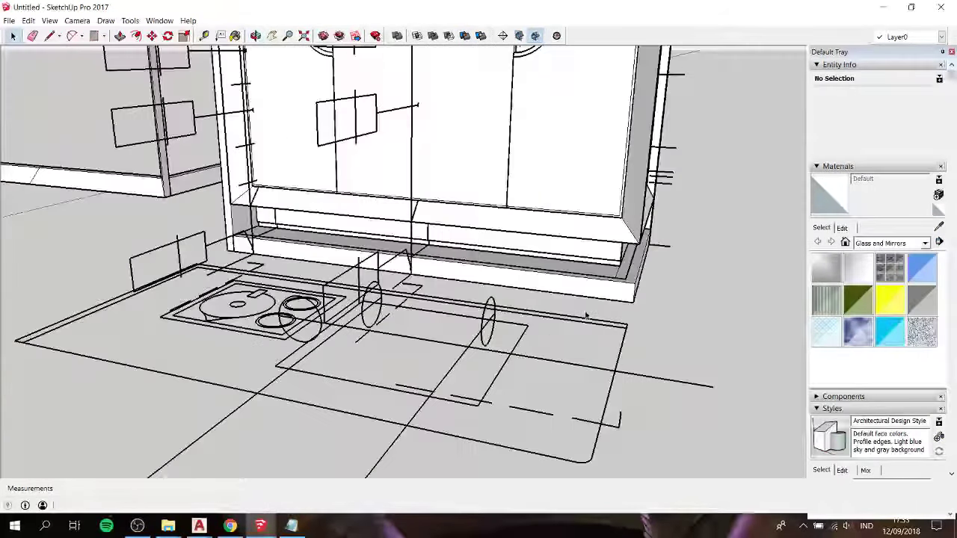
key(h)
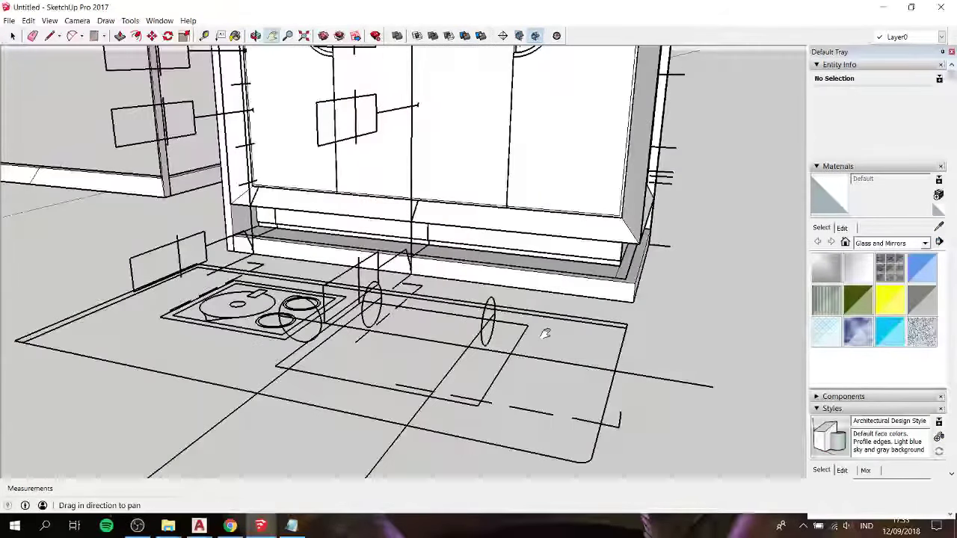
drag(514, 139, 521, 274)
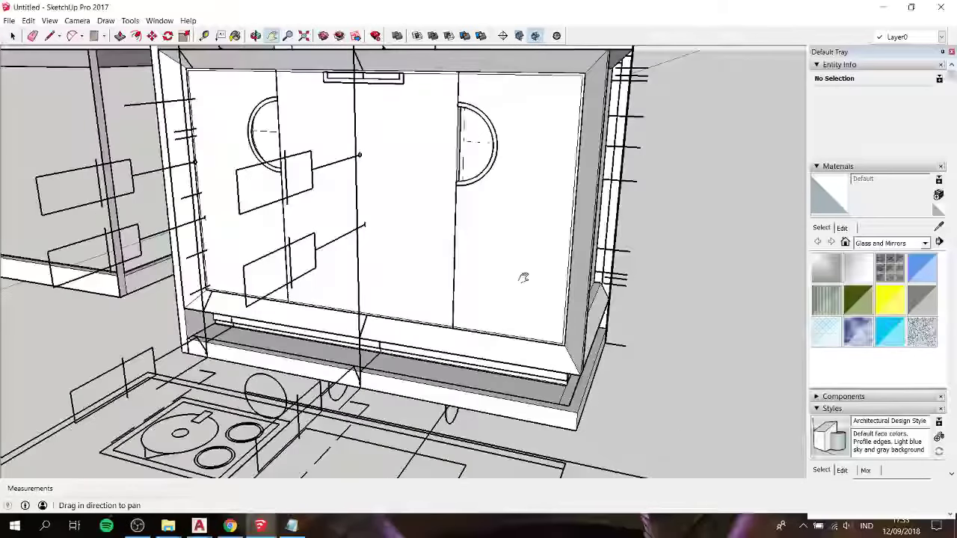
key(space)
click(534, 389)
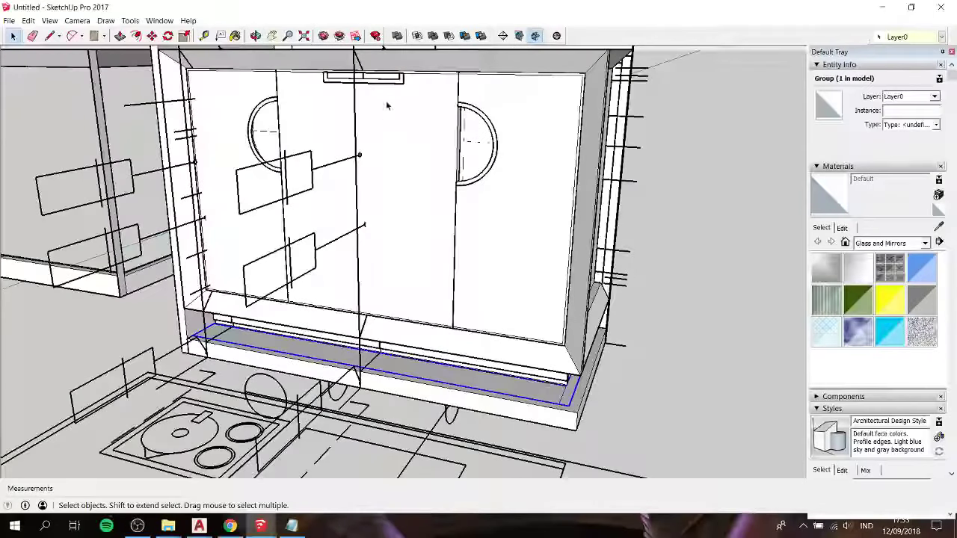
click(397, 35)
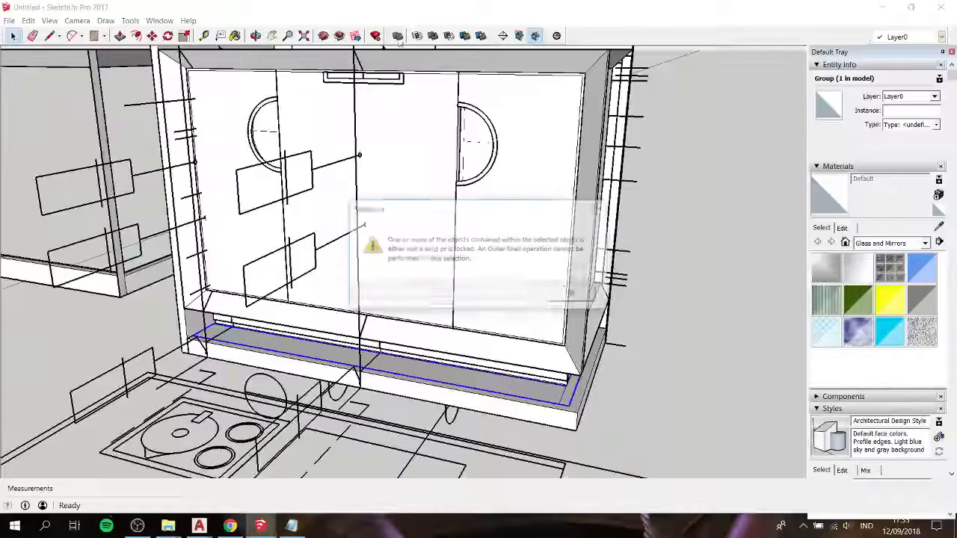
click(564, 294)
key(space)
click(652, 378)
mouse_move(652, 378)
middle_down()
mouse_move(312, 260)
mouse_move(354, 274)
mouse_move(483, 246)
mouse_move(650, 299)
mouse_move(653, 321)
mouse_move(572, 267)
mouse_move(489, 259)
middle_up()
middle_drag(373, 232, 446, 198)
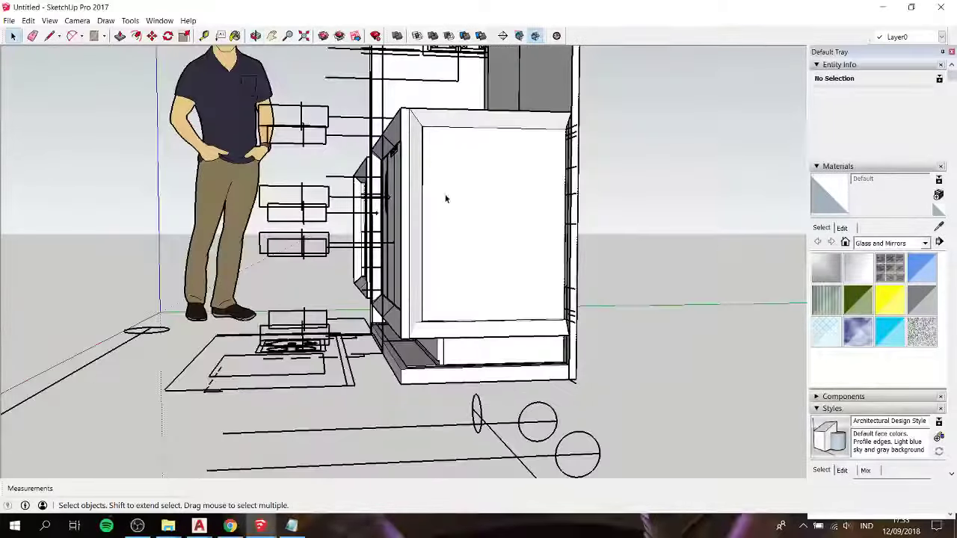
middle_drag(457, 244, 641, 271)
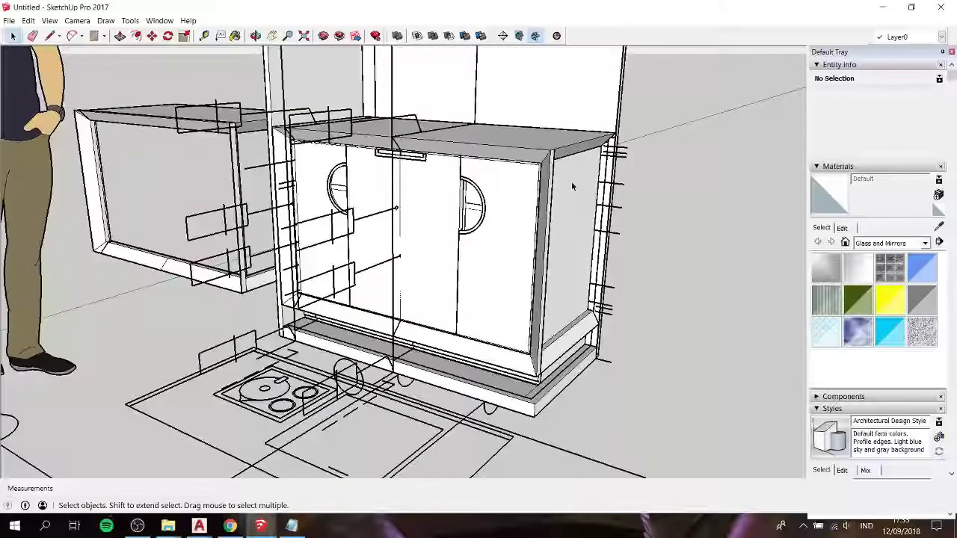
scroll(572, 181, up, 2)
scroll(557, 164, up, 2)
scroll(542, 146, up, 2)
mouse_move(543, 145)
middle_down()
mouse_move(489, 225)
mouse_move(366, 163)
middle_up()
scroll(489, 225, up, 2)
scroll(483, 255, up, 2)
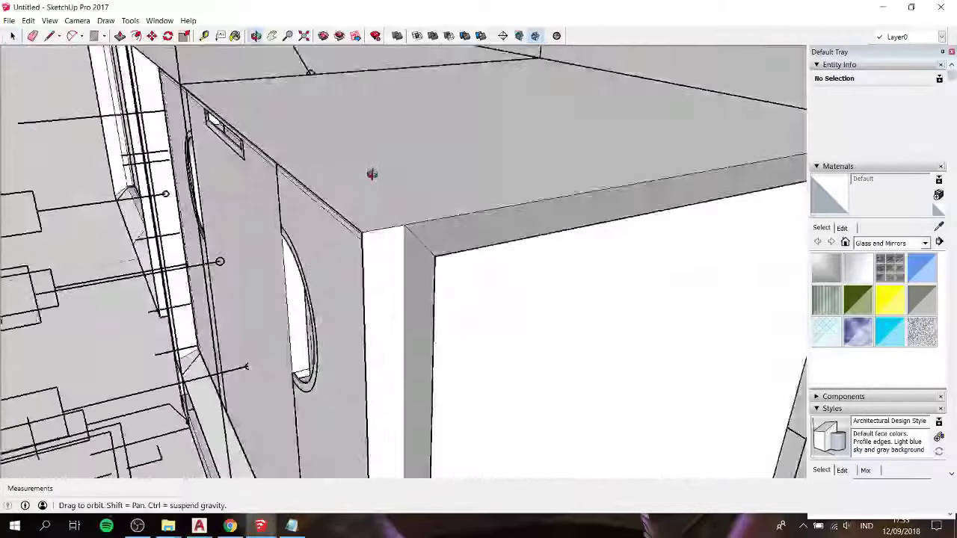
scroll(366, 163, down, 3)
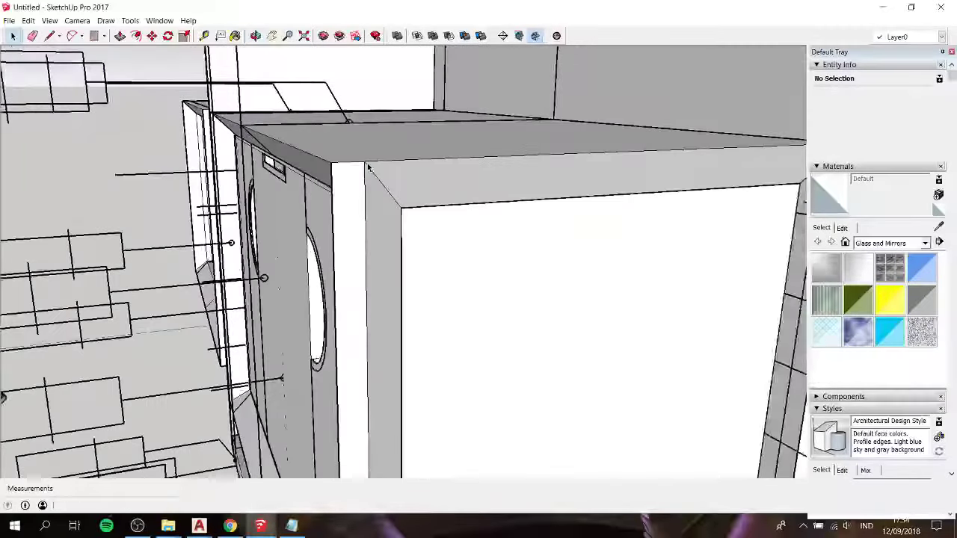
scroll(366, 163, down, 3)
middle_drag(366, 163, 531, 216)
scroll(531, 216, down, 2)
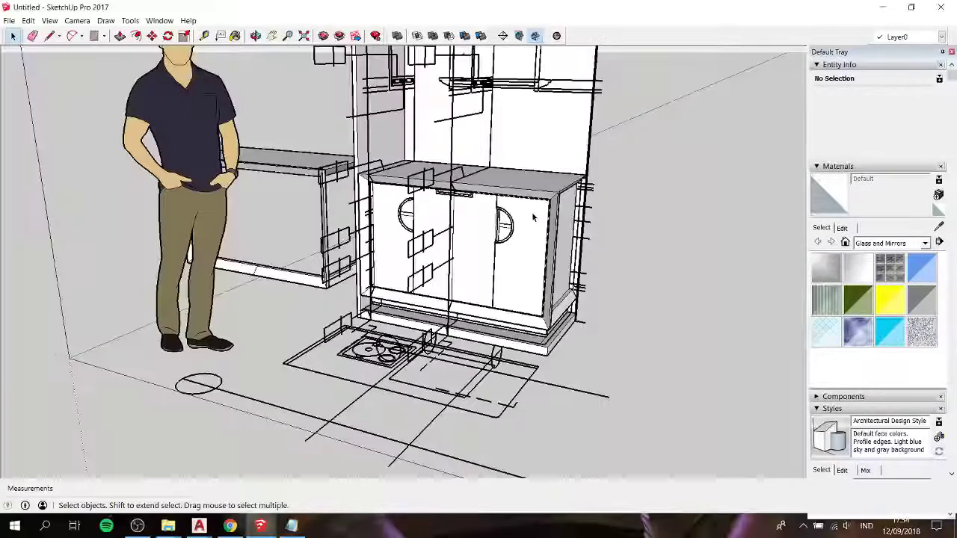
scroll(535, 239, down, 2)
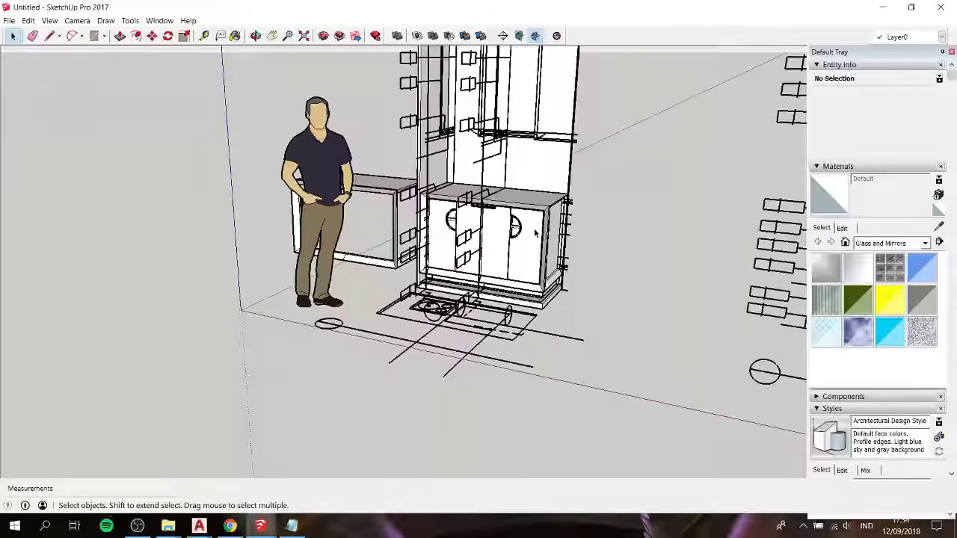
middle_drag(535, 229, 459, 299)
scroll(459, 299, up, 2)
click(459, 299)
scroll(459, 299, down, 2)
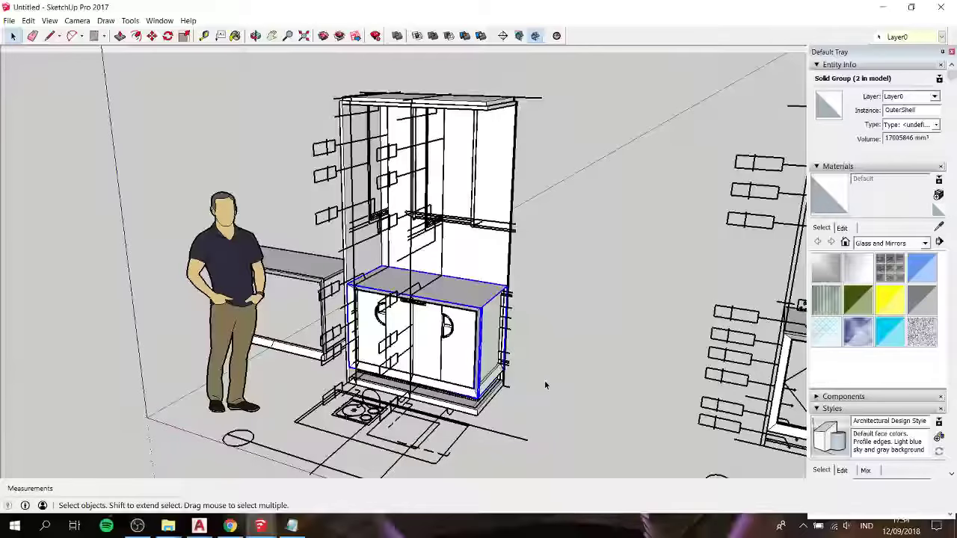
mouse_move(545, 385)
middle_down()
mouse_move(495, 317)
mouse_move(649, 316)
mouse_move(551, 321)
mouse_move(490, 293)
mouse_move(582, 315)
mouse_move(523, 329)
mouse_move(560, 373)
middle_up()
click(584, 321)
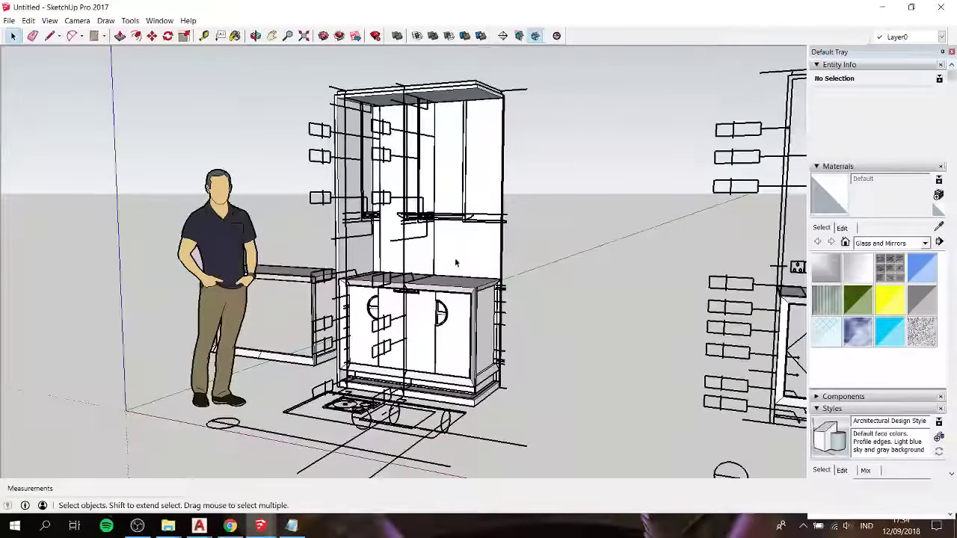
Step: Zoom in on the area under the upper cabinet
mouse_move(456, 262)
shift+middle_down()
mouse_move(496, 304)
mouse_move(419, 276)
shift+middle_up()
scroll(495, 303, up, 5)
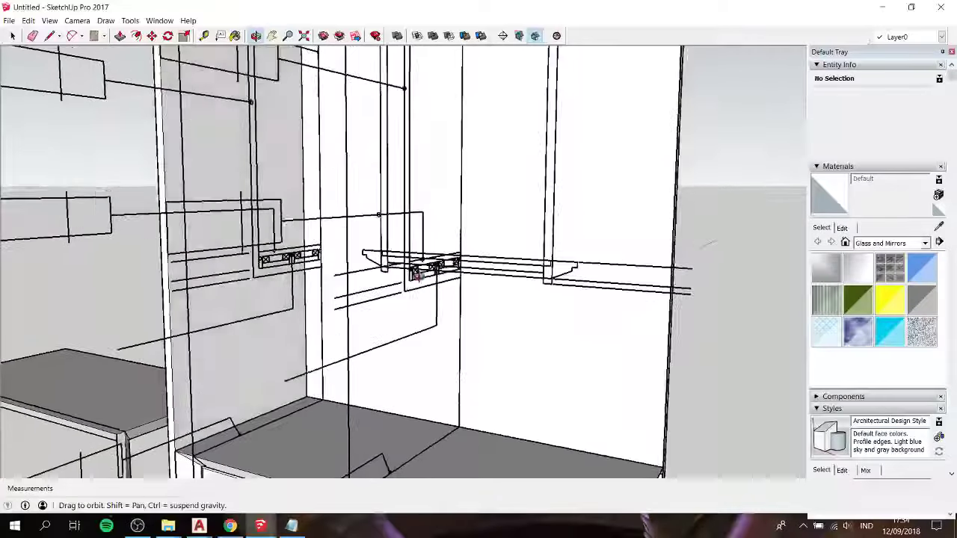
scroll(396, 264, up, 2)
scroll(399, 265, up, 2)
scroll(362, 274, up, 2)
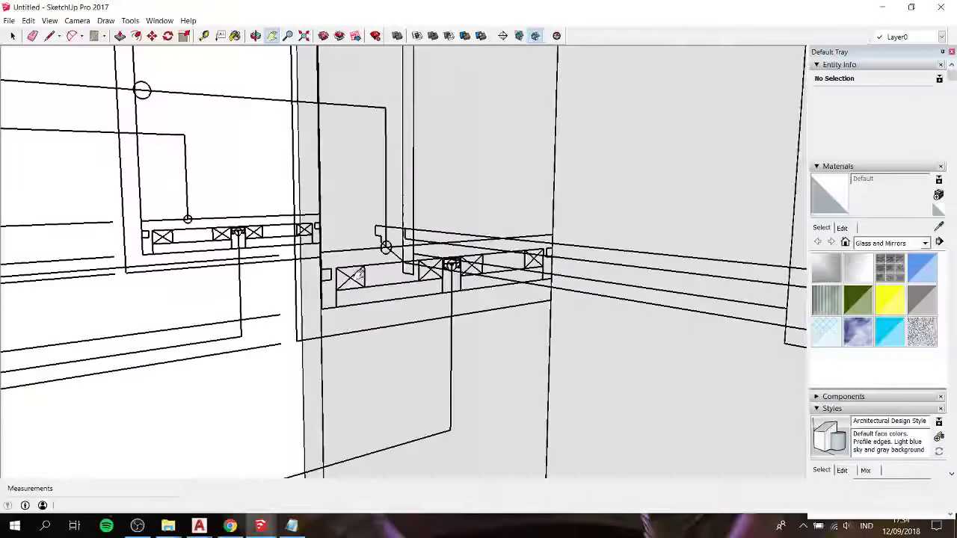
key(r)
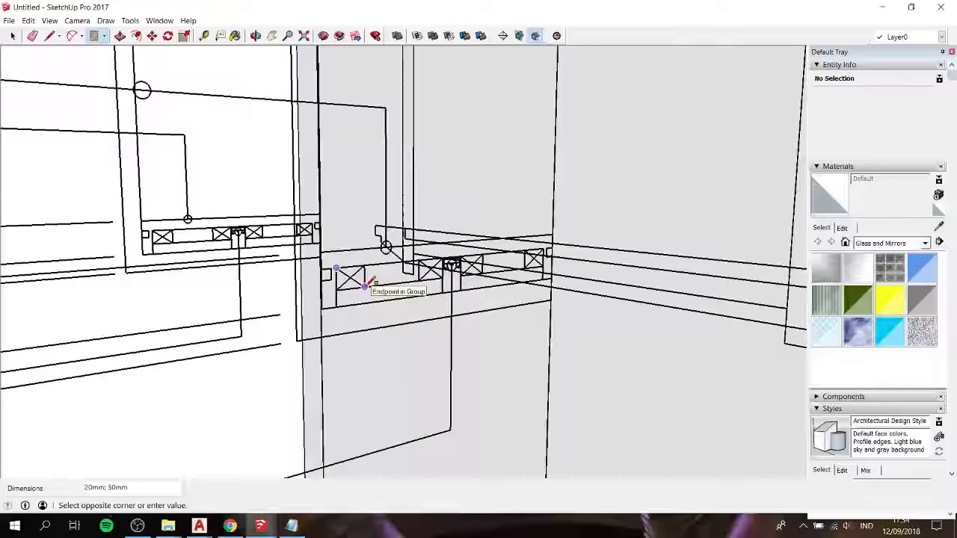
key(space)
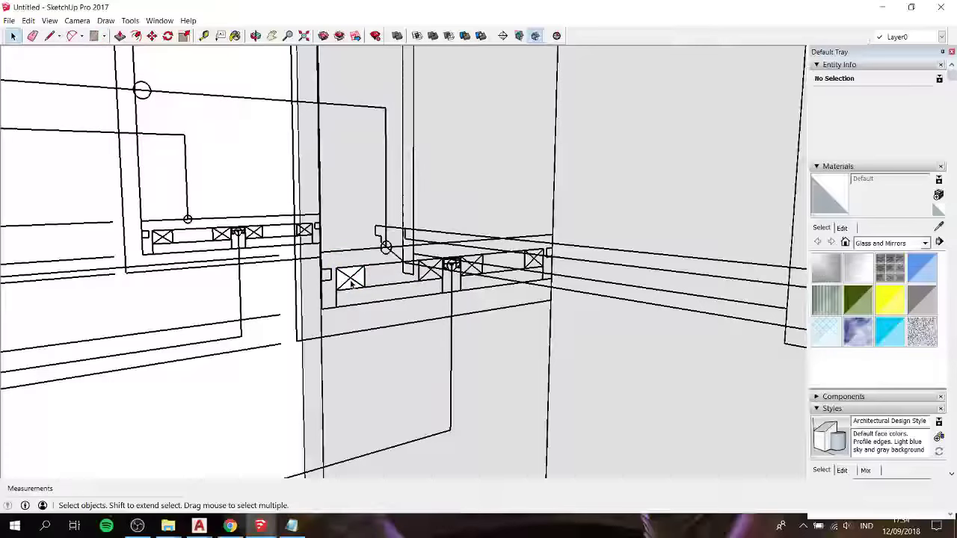
scroll(351, 282, up, 2)
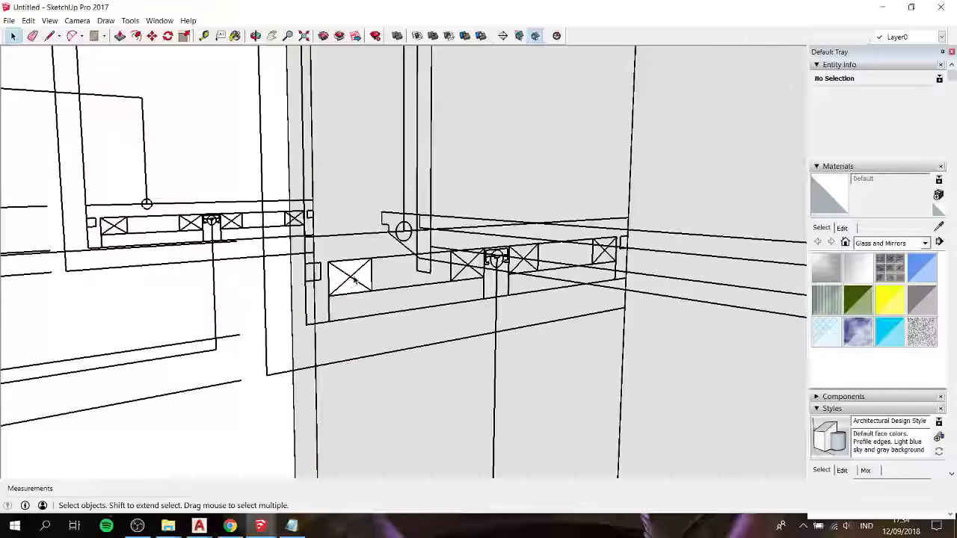
Step: Extrude the small square face into a bar ending at the far endpoint
key(p)
click(361, 282)
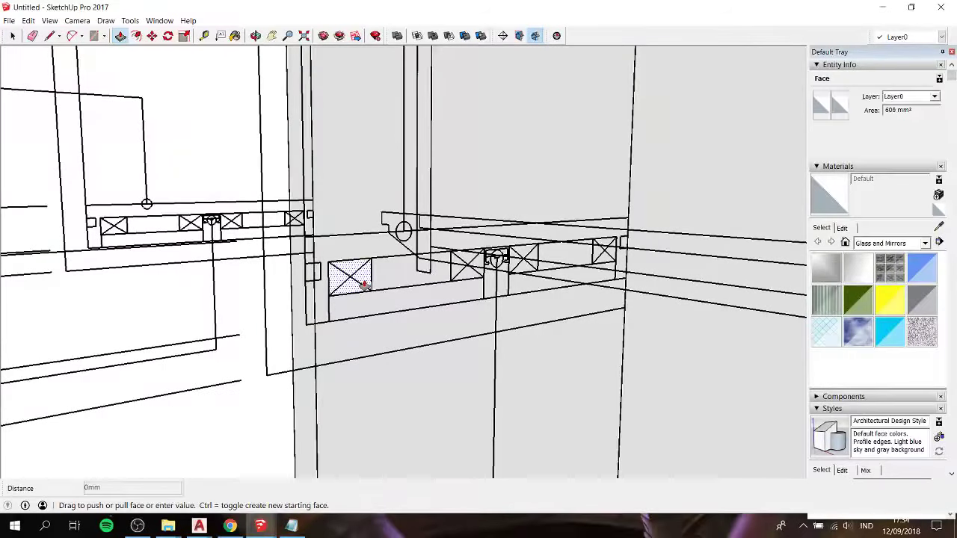
middle_drag(360, 283, 591, 300)
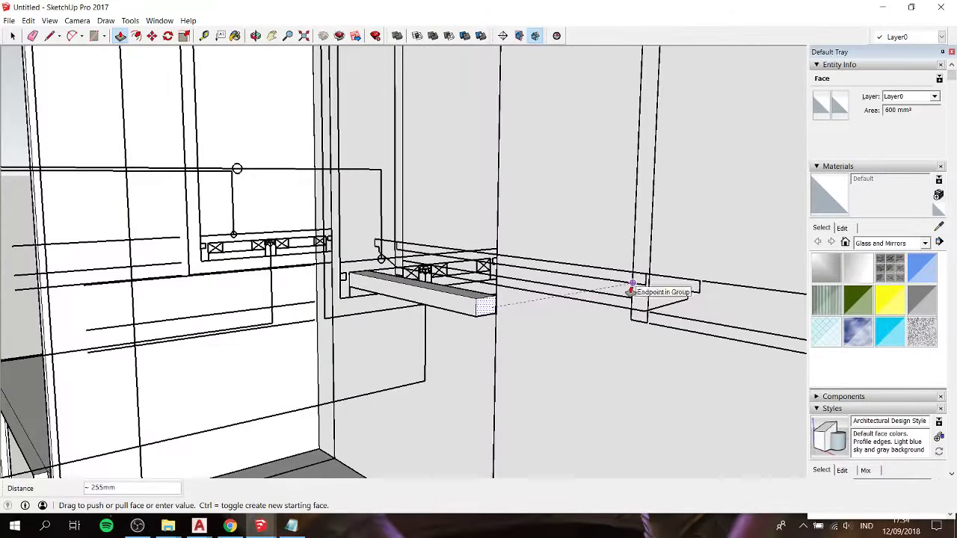
scroll(632, 287, down, 1)
scroll(632, 287, down, 2)
scroll(632, 287, up, 2)
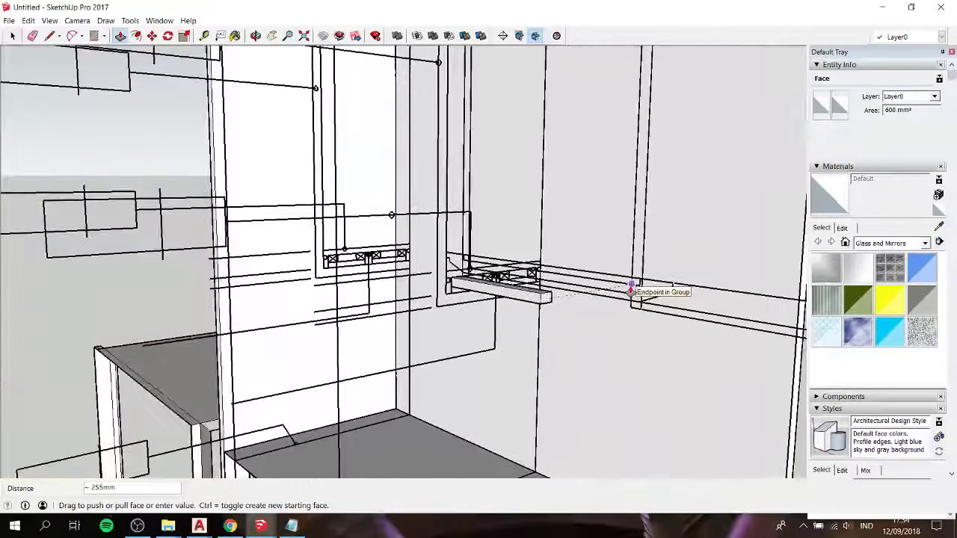
click(632, 287)
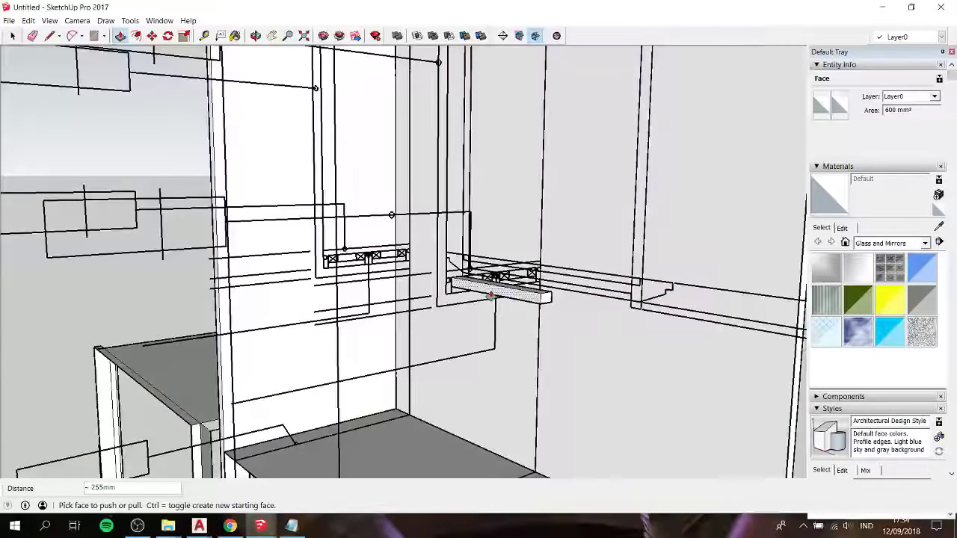
Step: Lengthen the bar from its other end face to the left endpoint
middle_drag(490, 294, 450, 263)
scroll(451, 262, up, 1)
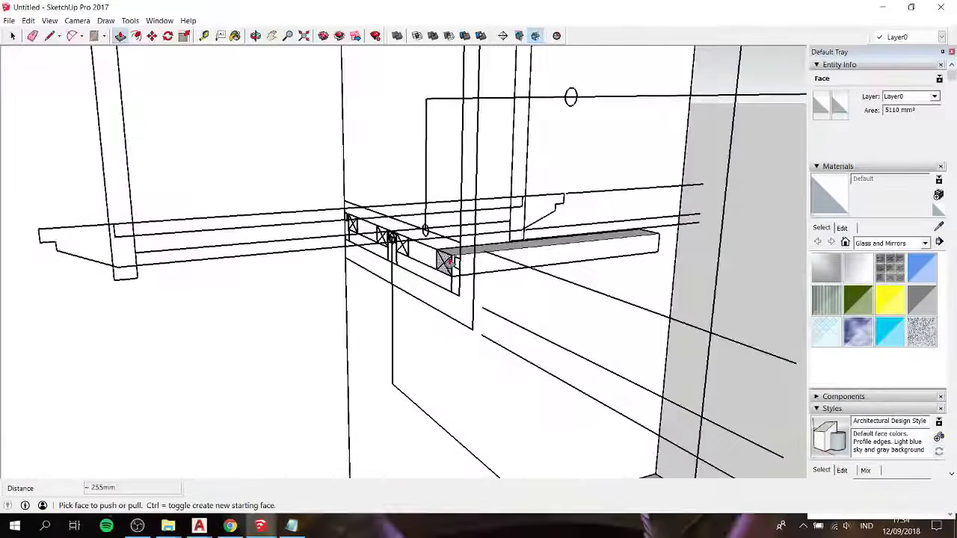
click(447, 260)
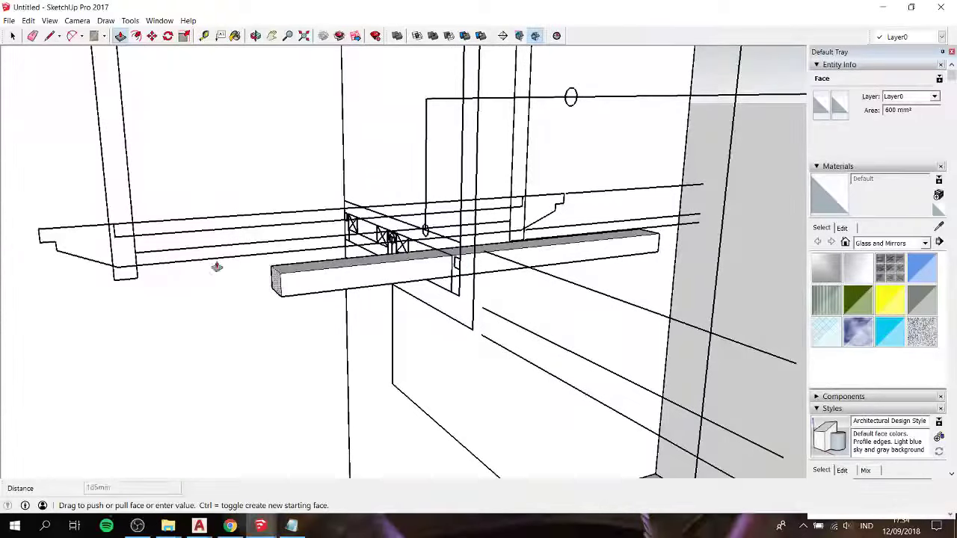
click(127, 240)
middle_drag(273, 258, 404, 293)
key(space)
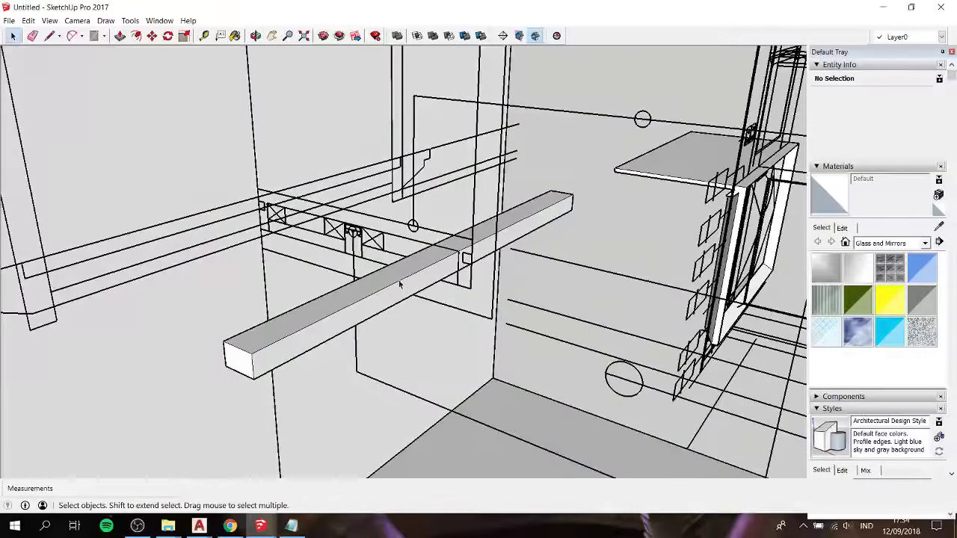
Step: Group the whole bar, then convert the group into component Component#2
triple_click(400, 284)
right_click(411, 280)
click(454, 376)
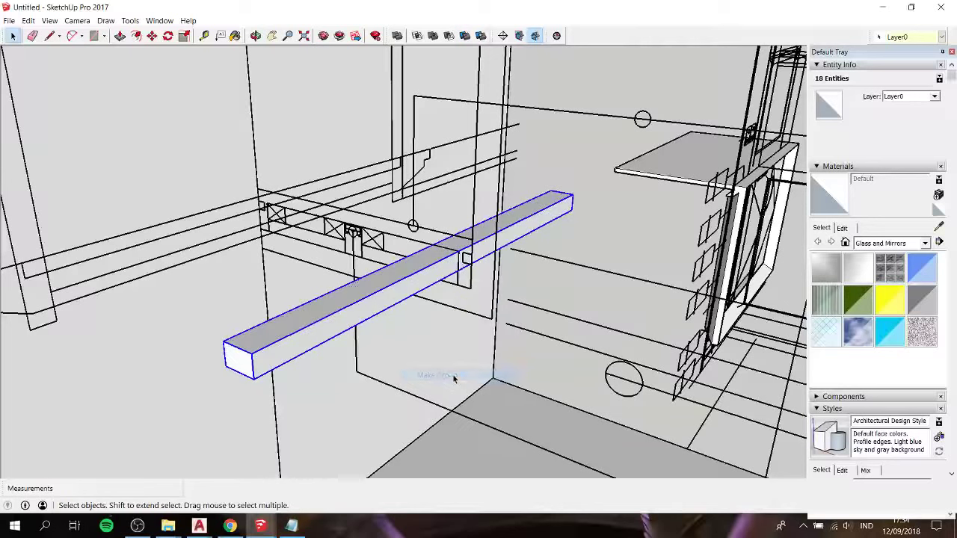
right_click(401, 289)
click(447, 365)
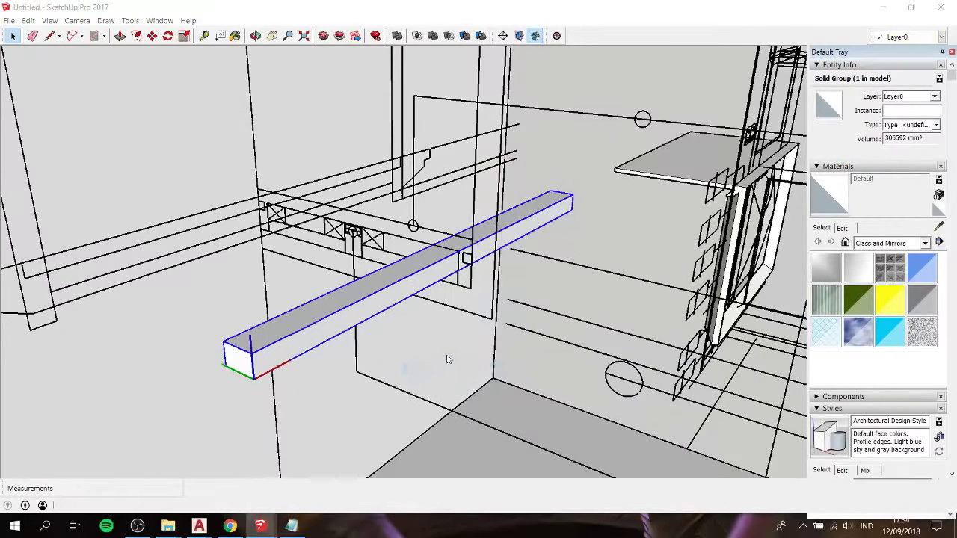
click(493, 350)
mouse_move(449, 325)
middle_down()
mouse_move(434, 223)
mouse_move(487, 222)
mouse_move(462, 222)
mouse_move(503, 258)
middle_up()
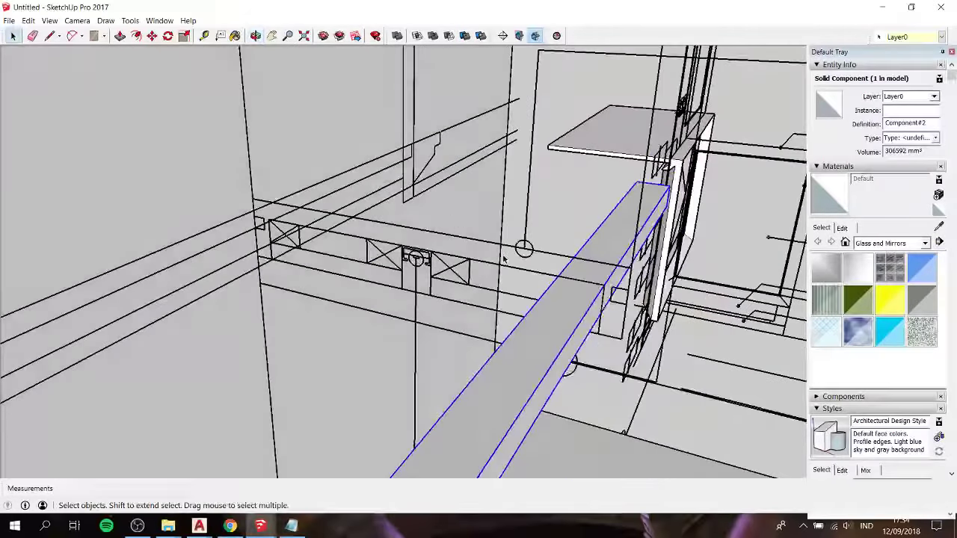
Step: Copy the beam component once, placing it beside the original
key(m)
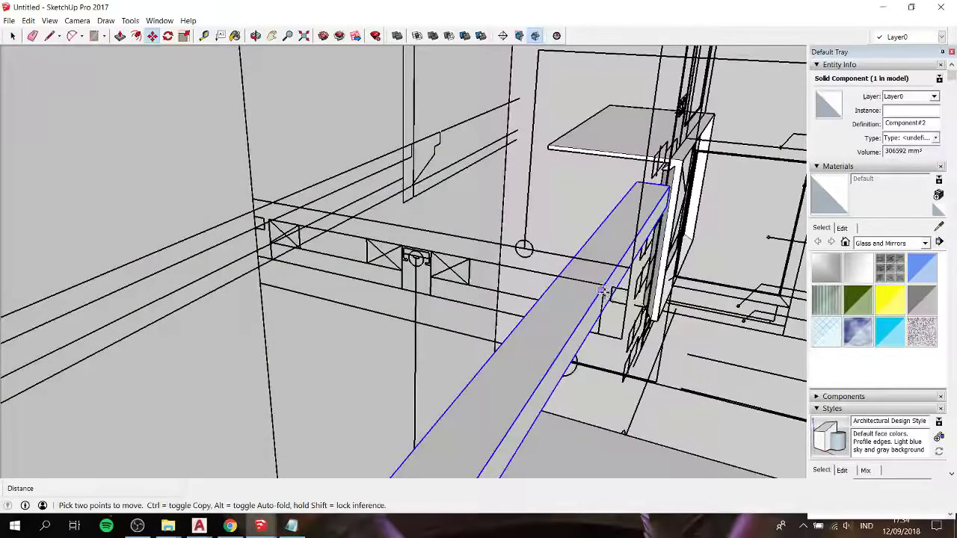
click(598, 286)
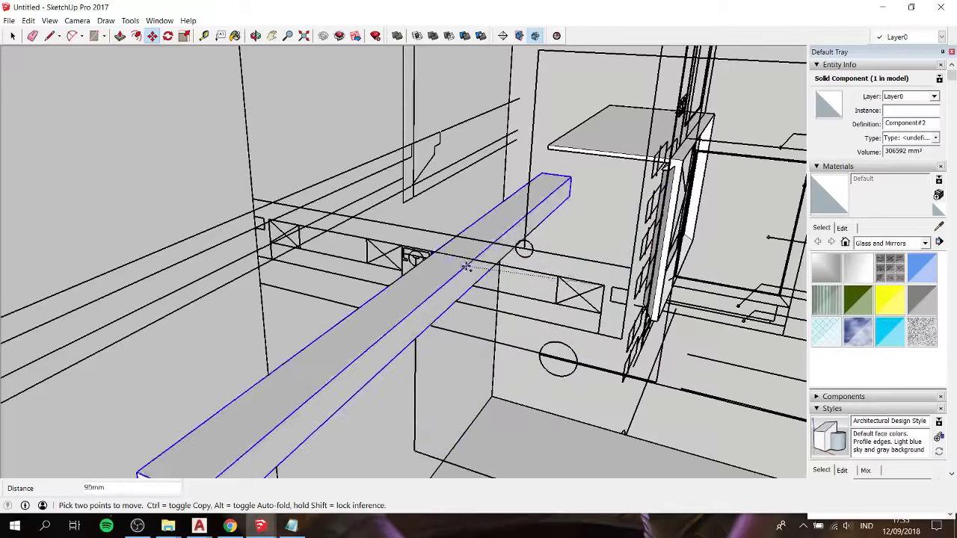
key(ctrl)
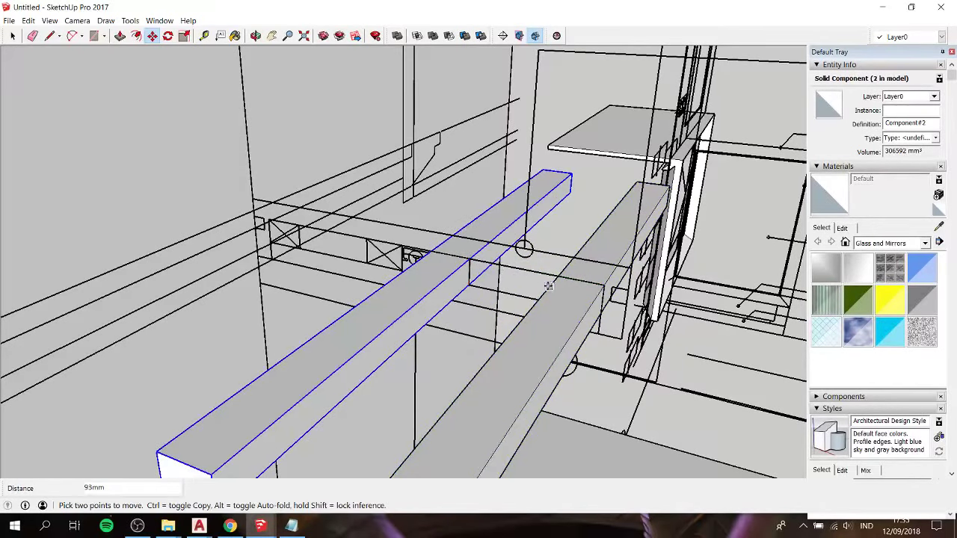
key(space)
Step: Select both beams and copy the pair about 147mm over, making four beams
click(554, 305)
shift+click(446, 292)
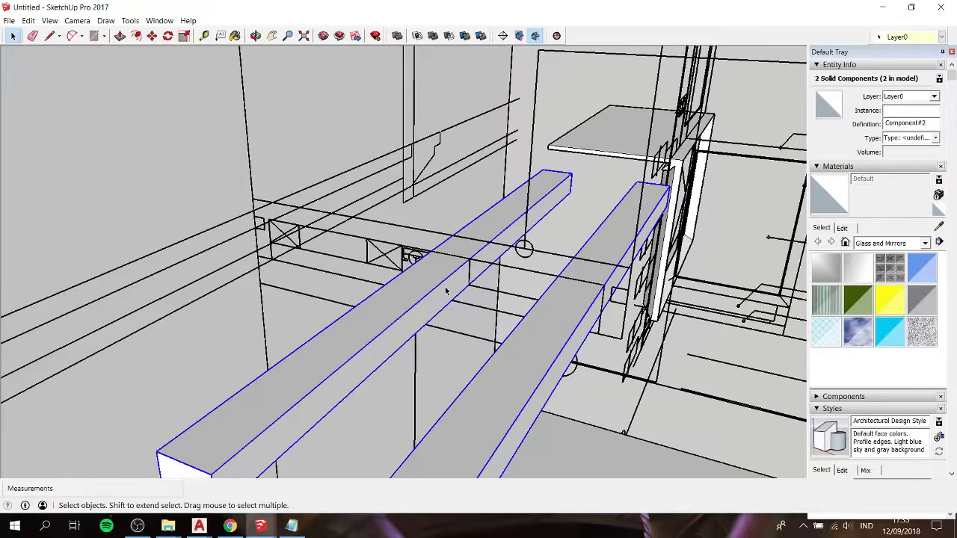
key(m)
click(604, 284)
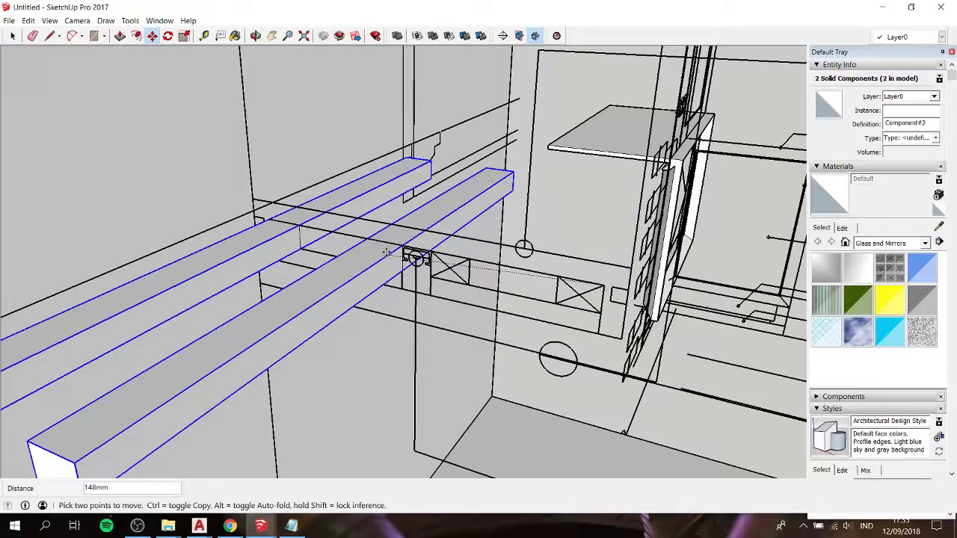
key(ctrl)
click(403, 246)
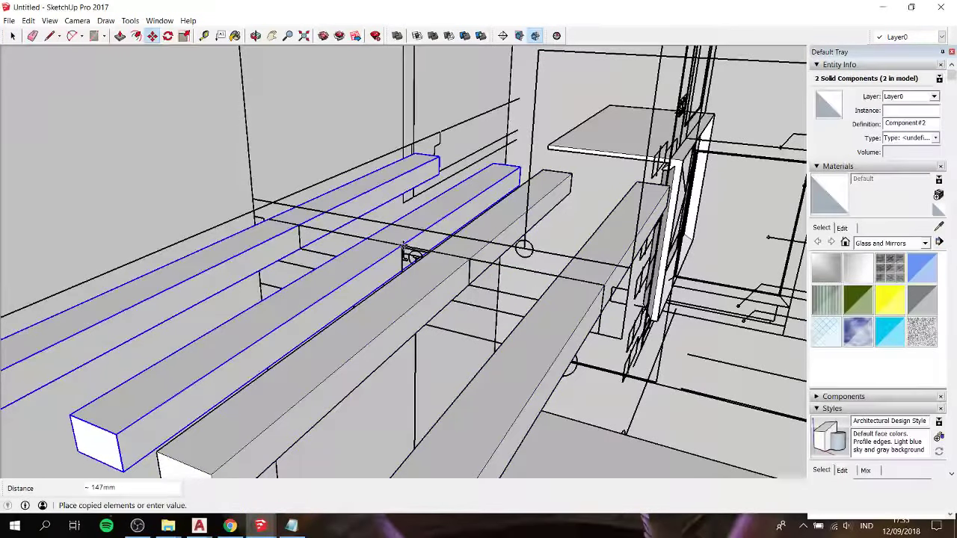
key(space)
mouse_move(459, 267)
middle_down()
mouse_move(134, 120)
mouse_move(334, 92)
middle_up()
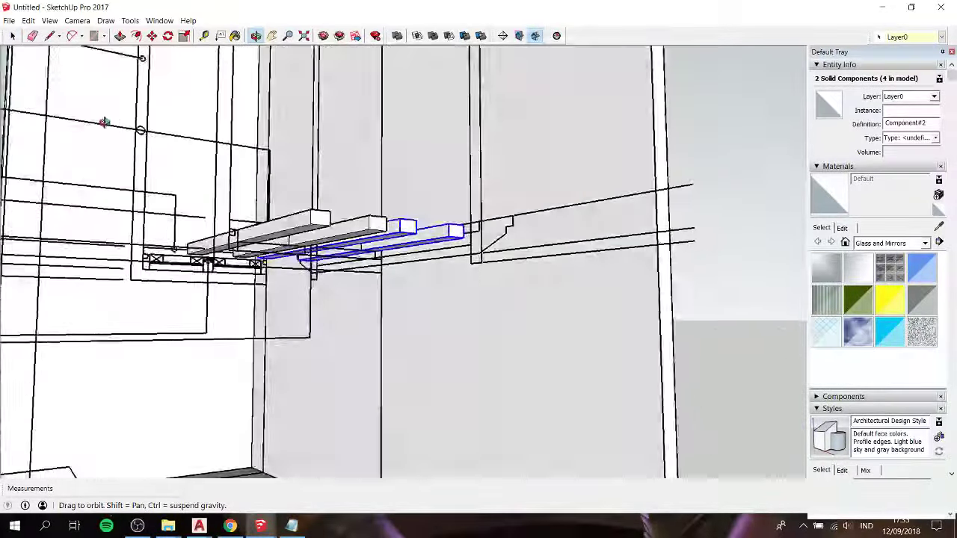
middle_drag(335, 91, 132, 165)
scroll(292, 210, up, 3)
Step: Draw a rectangle along the beams' underside and select the new face
middle_drag(275, 234, 170, 195)
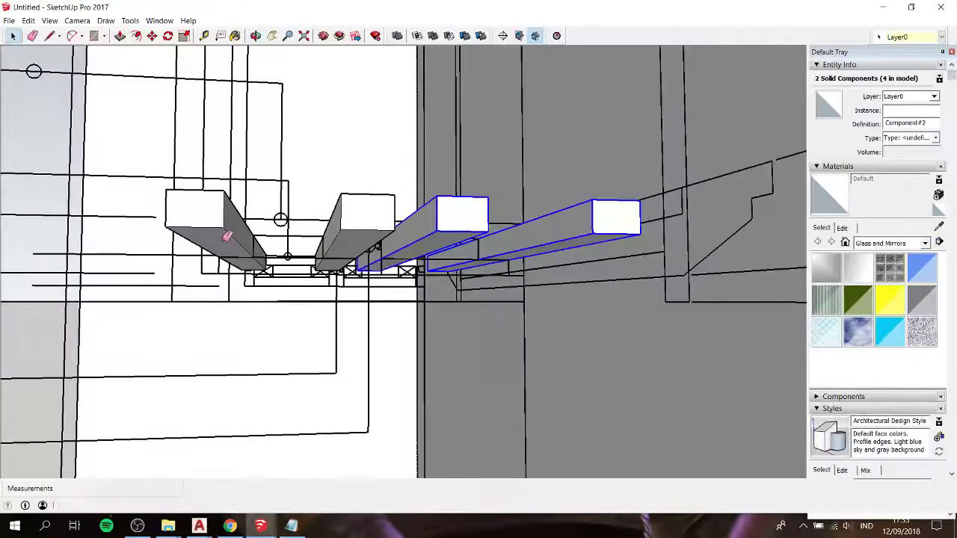
key(e)
key(r)
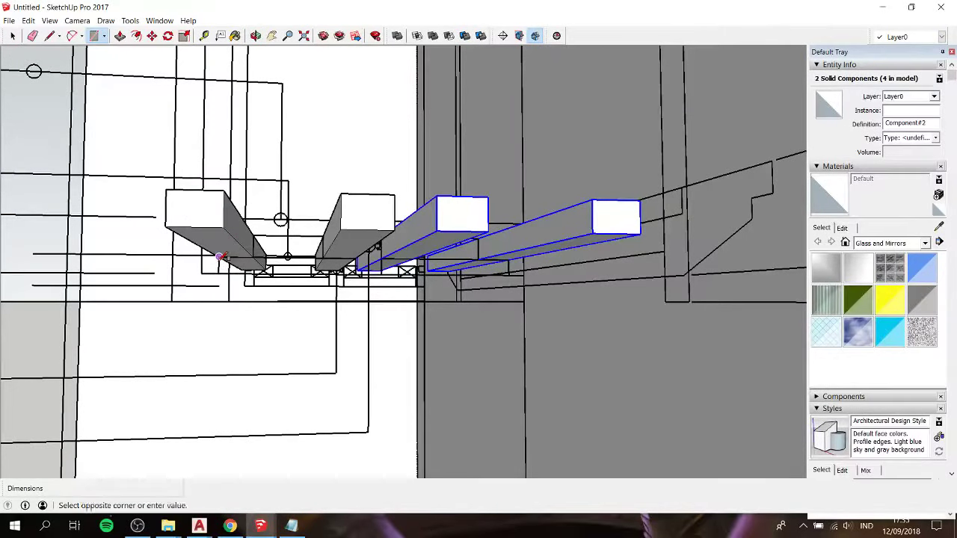
click(508, 273)
key(space)
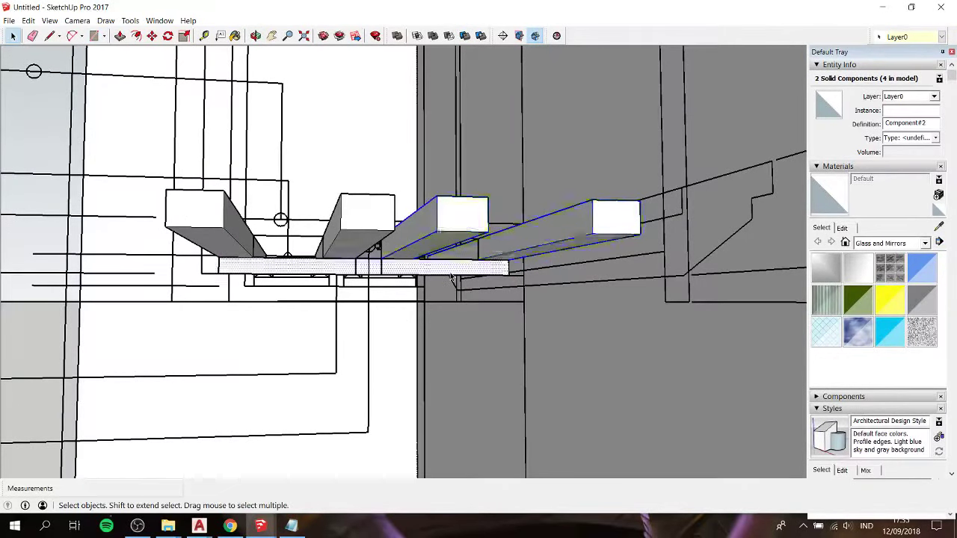
click(451, 270)
scroll(321, 258, up, 3)
scroll(342, 265, up, 3)
Step: Add a small rectangle on the slab face and delete a stray edge on the beam
key(e)
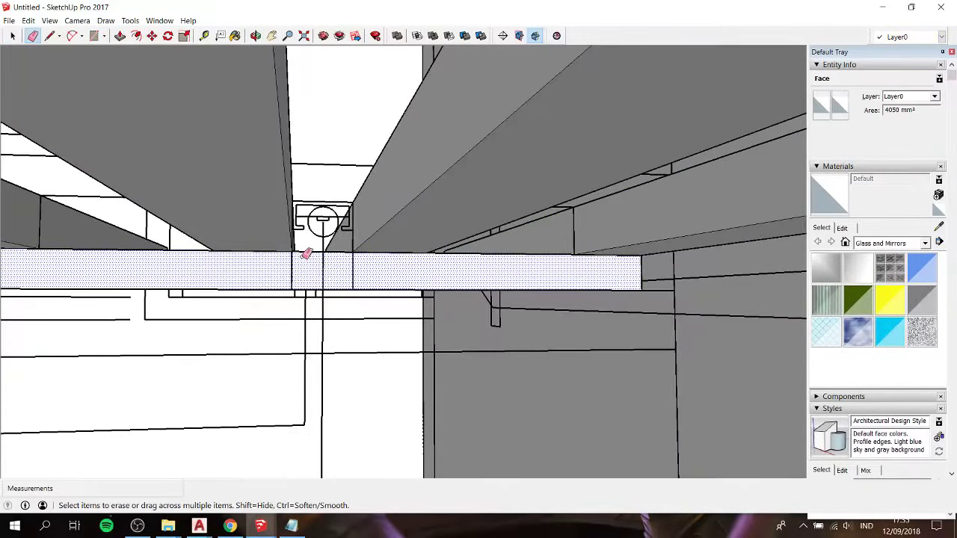
key(r)
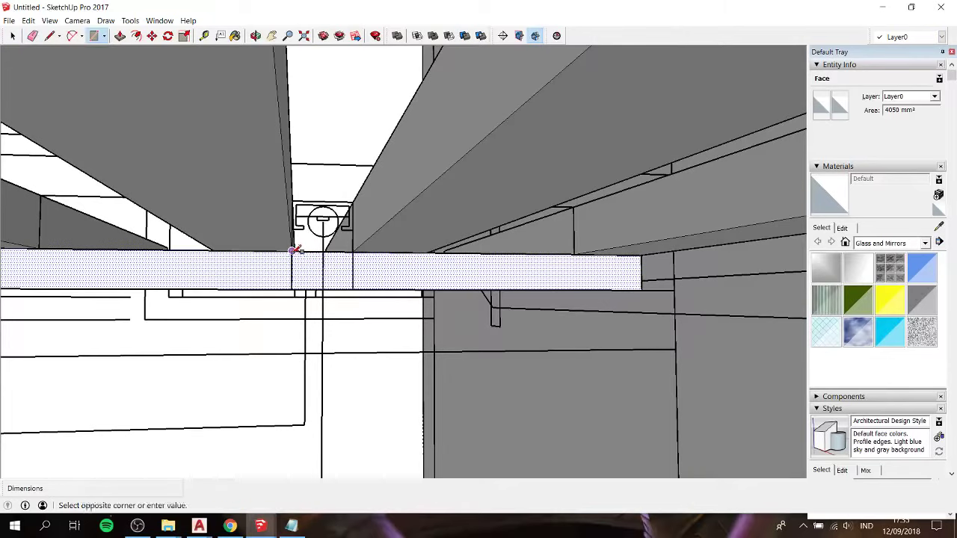
click(354, 287)
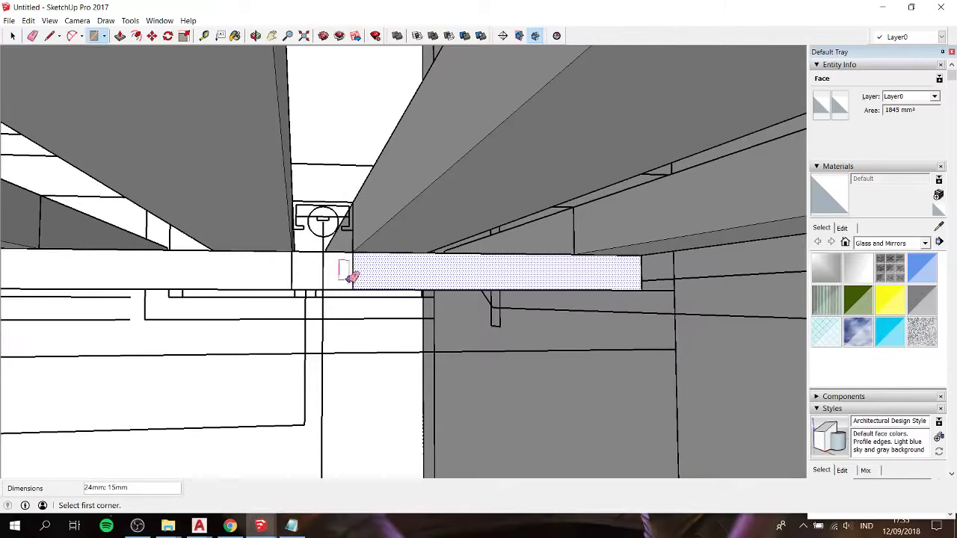
key(e)
click(326, 247)
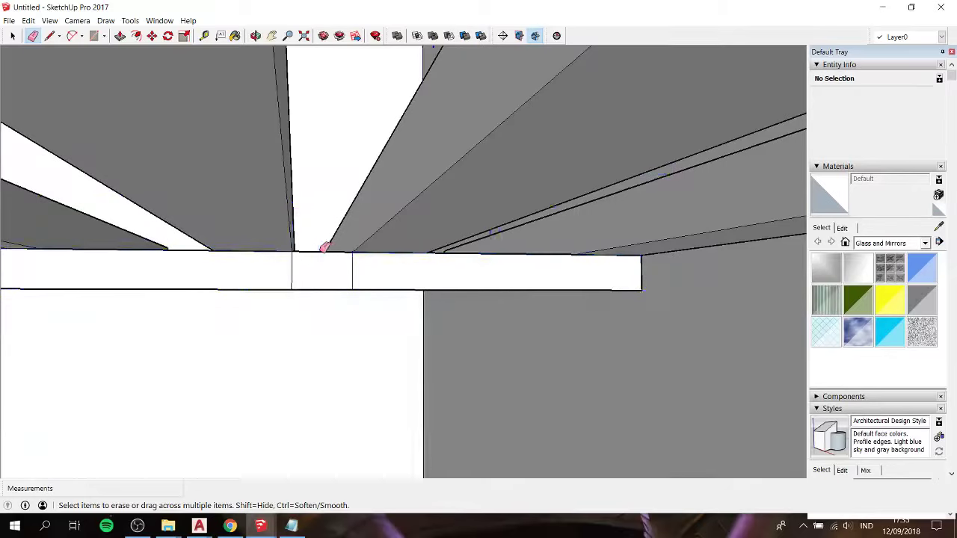
key(ctrl+z)
key(space)
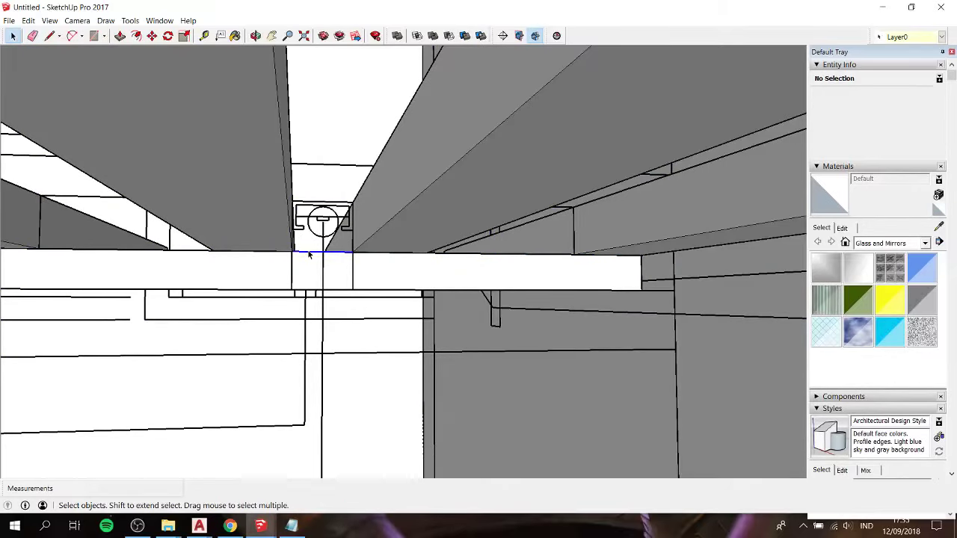
click(309, 254)
key(Delete)
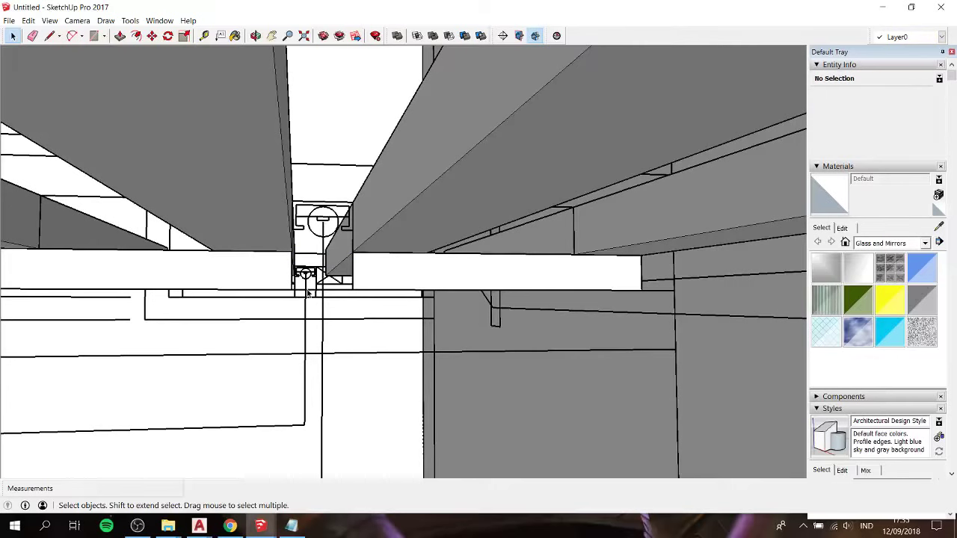
Step: Push/pull the board face 255mm to form the slab beneath the beams
click(194, 276)
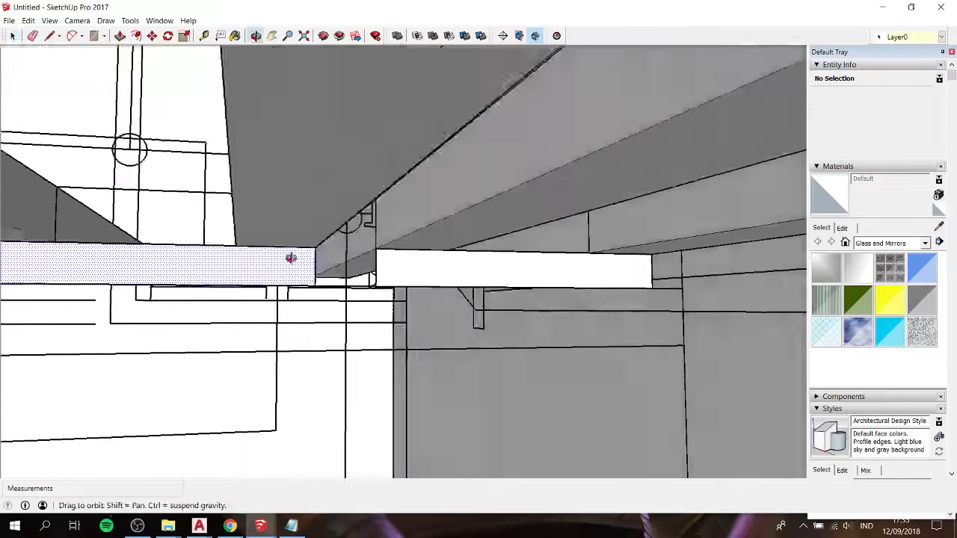
middle_drag(291, 256, 501, 225)
key(p)
click(506, 229)
mouse_move(442, 234)
middle_down()
mouse_move(387, 240)
mouse_move(485, 237)
mouse_move(552, 252)
mouse_move(539, 269)
mouse_move(449, 165)
mouse_move(197, 166)
middle_up()
click(132, 142)
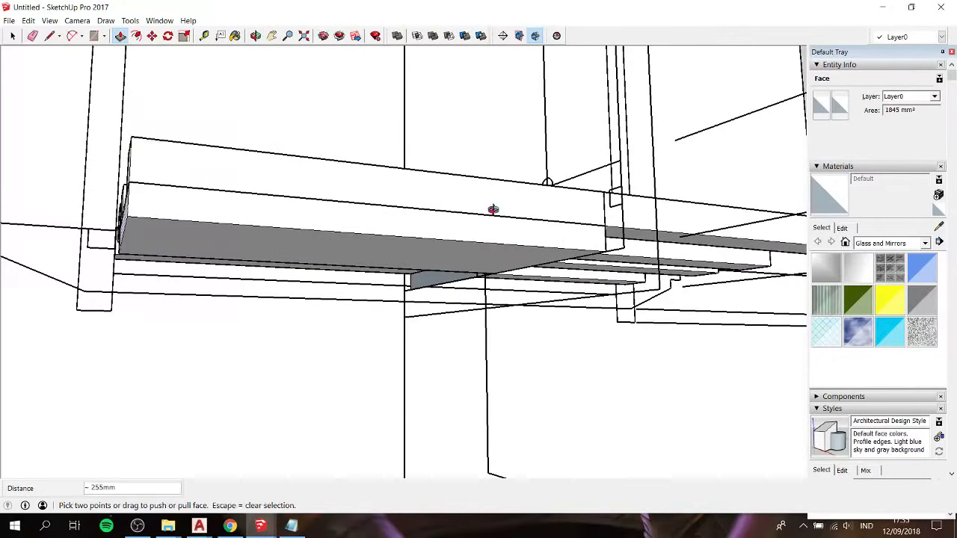
middle_drag(493, 207, 391, 221)
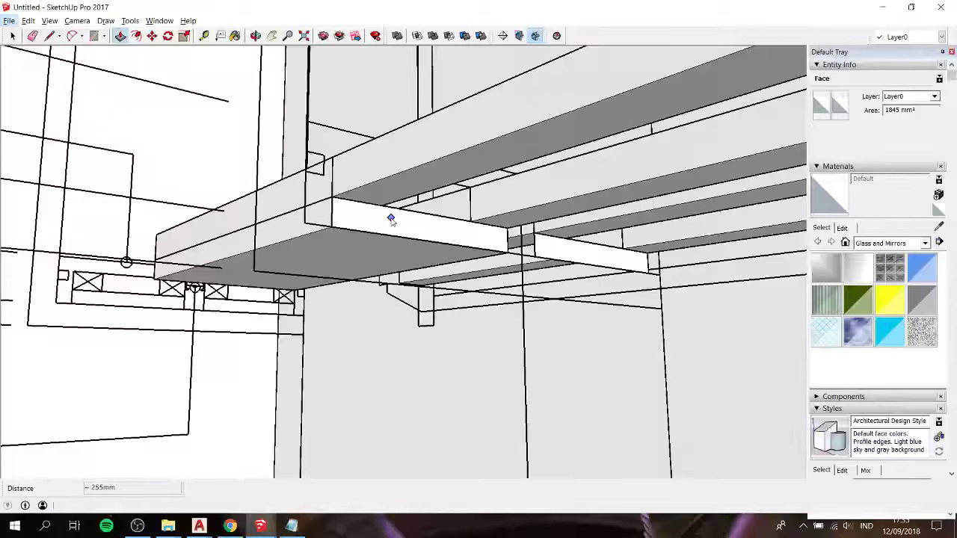
key(space)
Step: Push/pull the beam's side face and the thin face between the beams
click(433, 237)
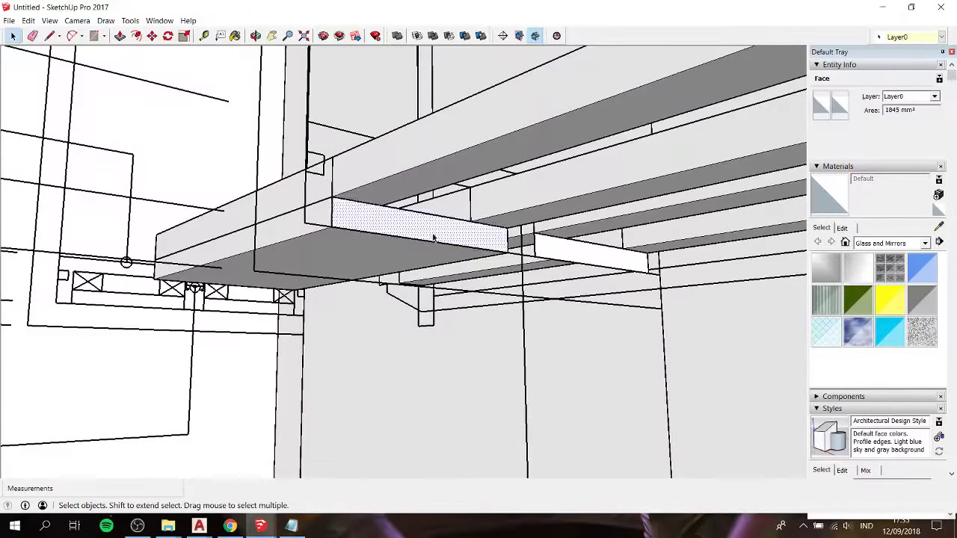
key(p)
click(433, 237)
mouse_move(433, 237)
middle_down()
mouse_move(565, 170)
mouse_move(444, 181)
mouse_move(493, 214)
middle_up()
click(565, 170)
key(space)
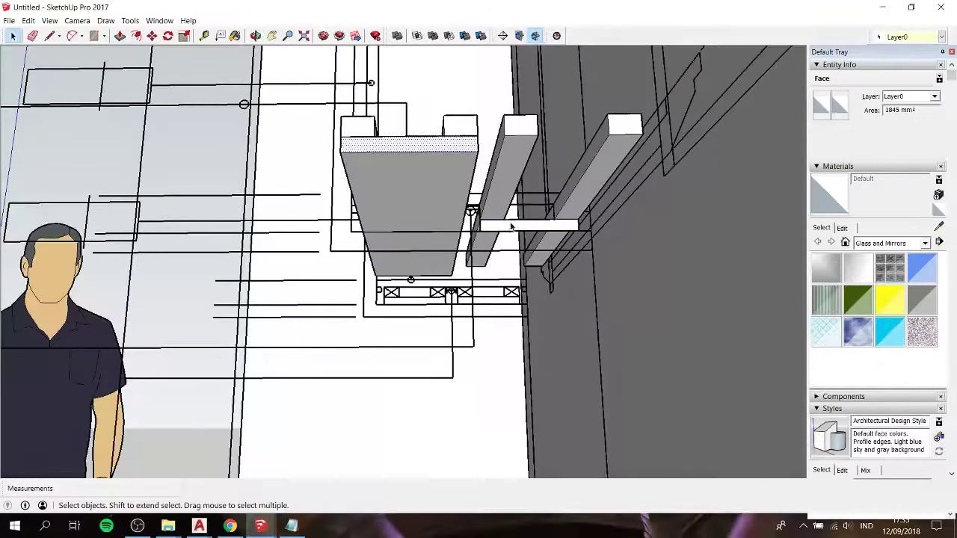
key(p)
click(510, 227)
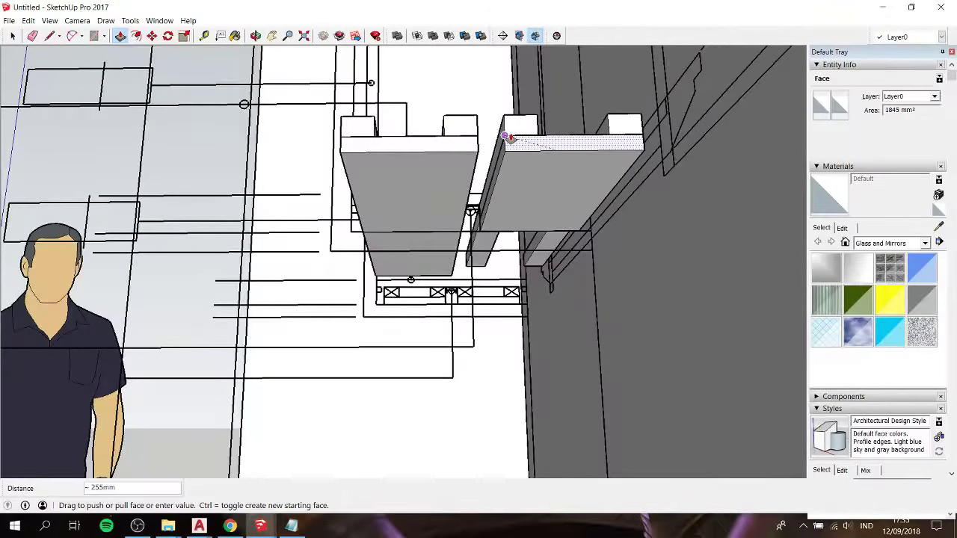
middle_drag(473, 208, 752, 231)
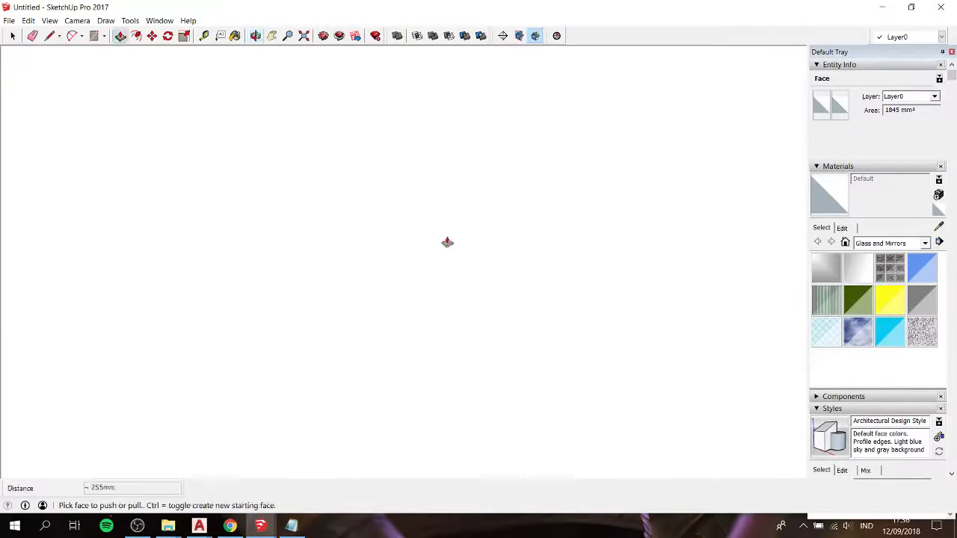
key(Escape)
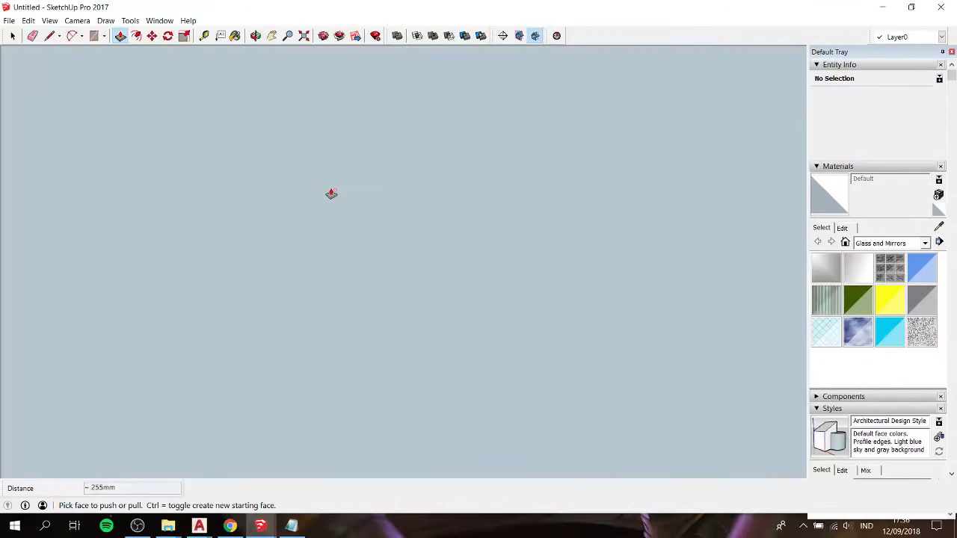
Step: Zoom and orbit to view the four beams and slab from below
scroll(331, 193, down, 5)
click(346, 292)
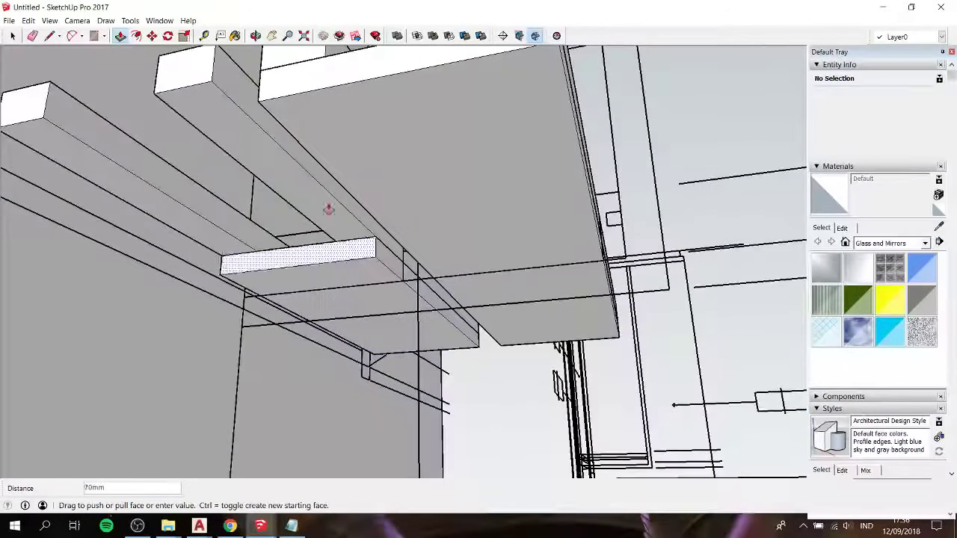
scroll(270, 84, up, 3)
mouse_move(270, 84)
middle_down()
mouse_move(344, 152)
mouse_move(77, 310)
middle_up()
scroll(77, 309, down, 3)
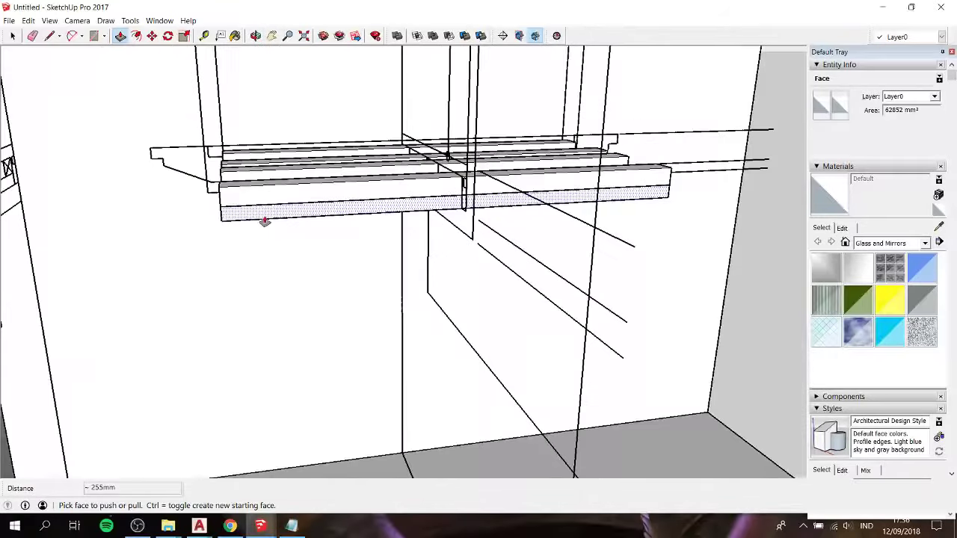
middle_drag(265, 220, 385, 196)
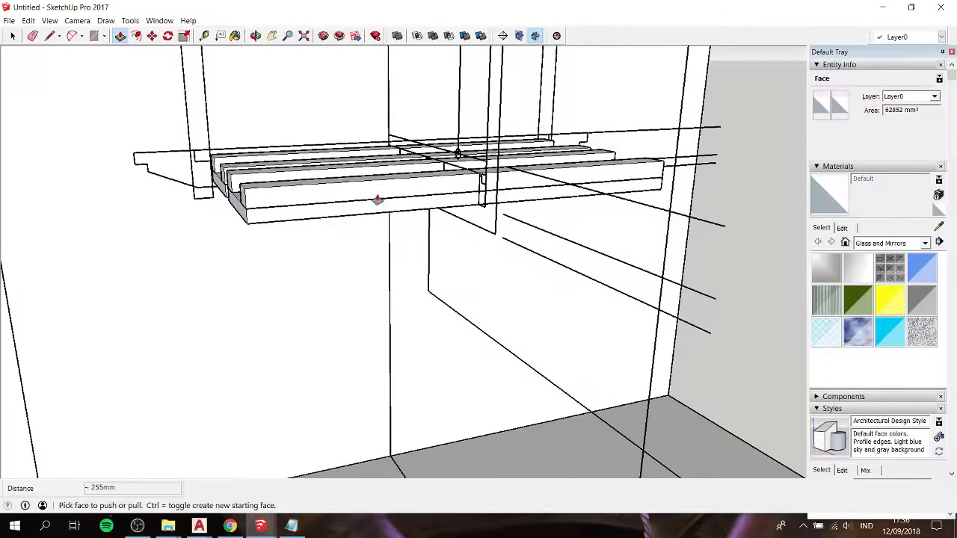
middle_drag(378, 200, 526, 199)
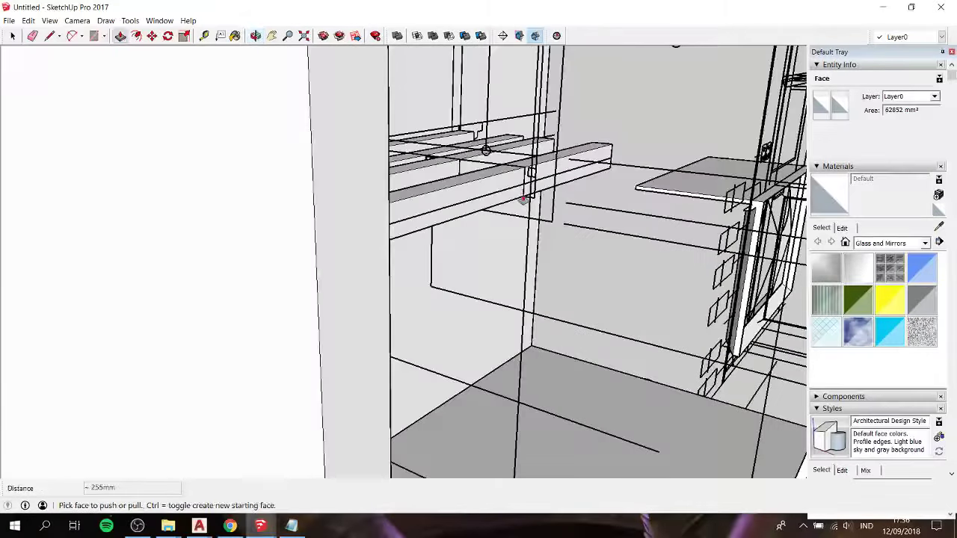
scroll(526, 198, up, 3)
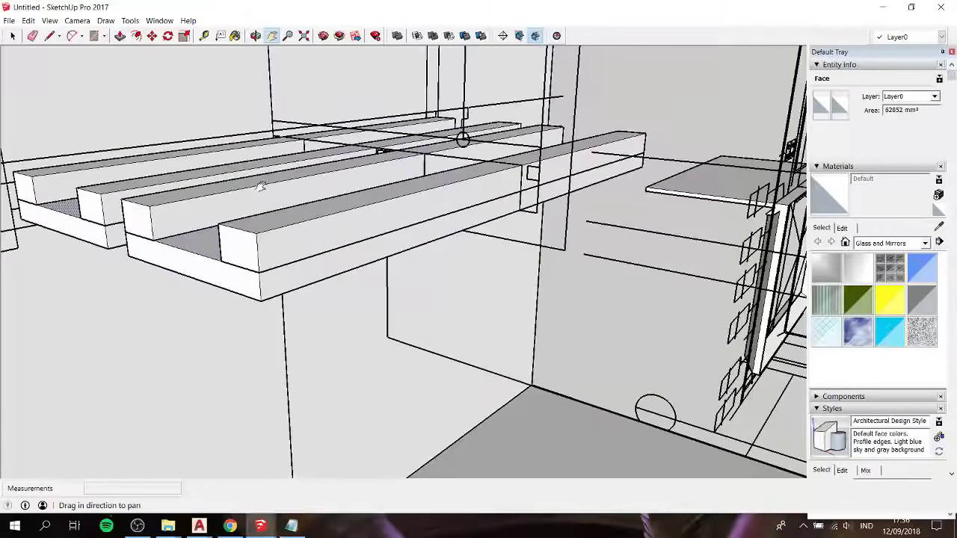
shift+middle_drag(285, 200, 404, 155)
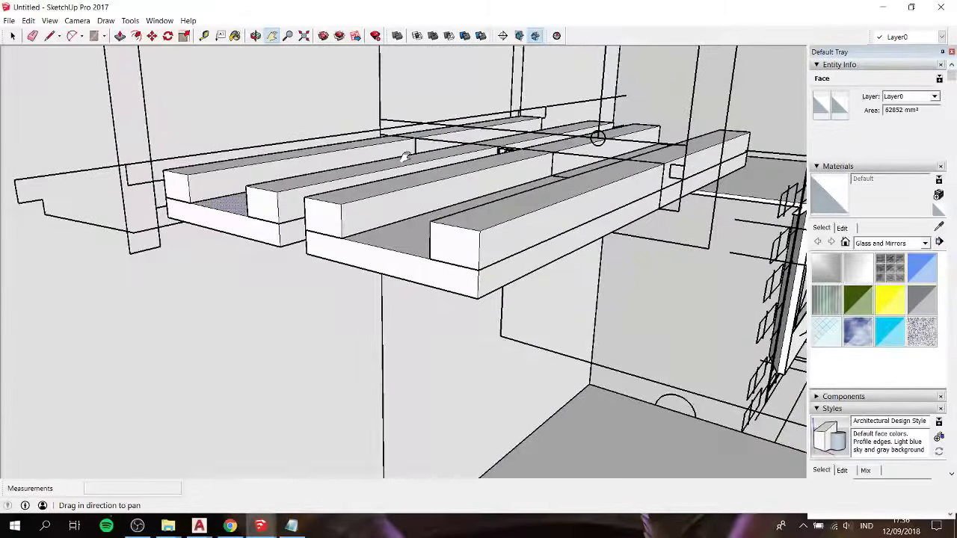
mouse_move(404, 155)
middle_down()
mouse_move(475, 89)
mouse_move(503, 290)
mouse_move(386, 225)
middle_up()
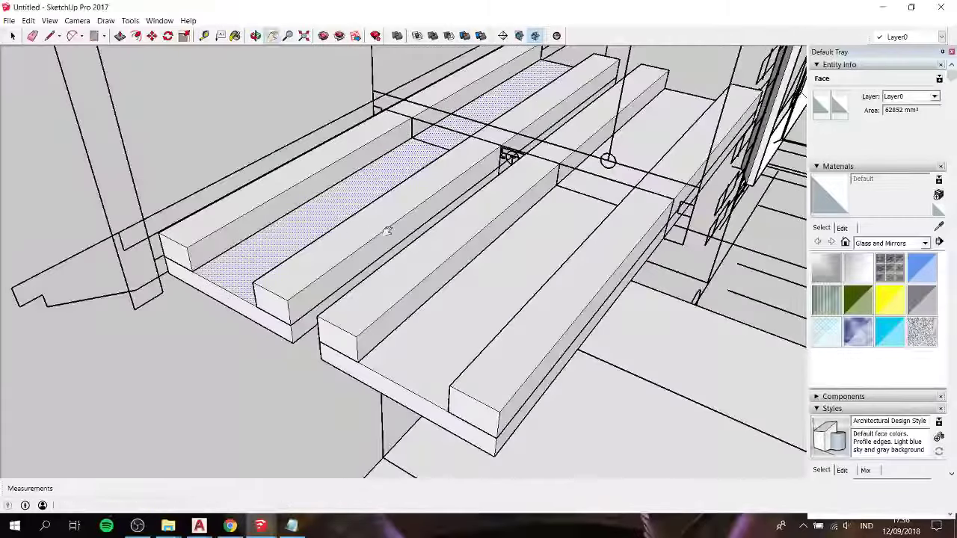
Step: Make the left glass panel and the right glass panel each a separate group
triple_click(334, 212)
right_click(333, 211)
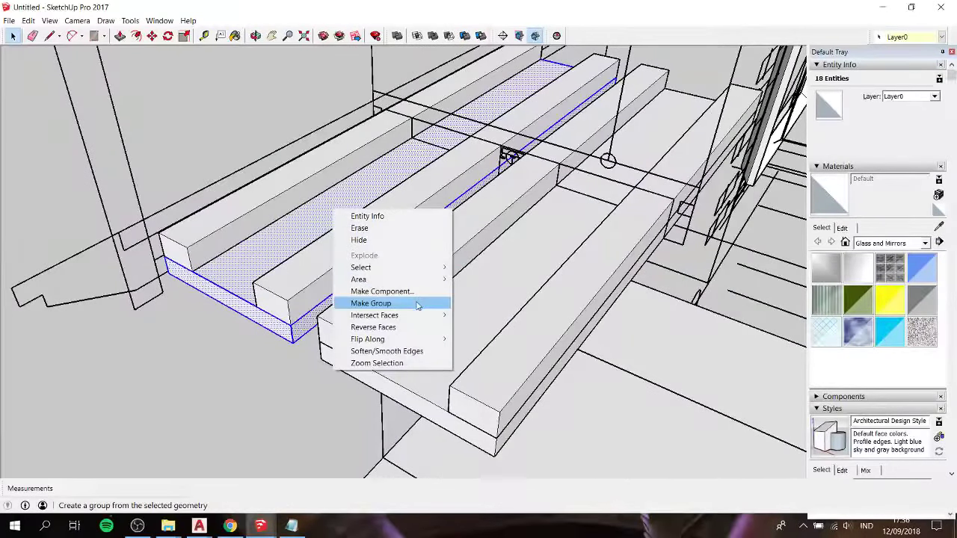
click(371, 303)
double_click(481, 300)
right_click(481, 301)
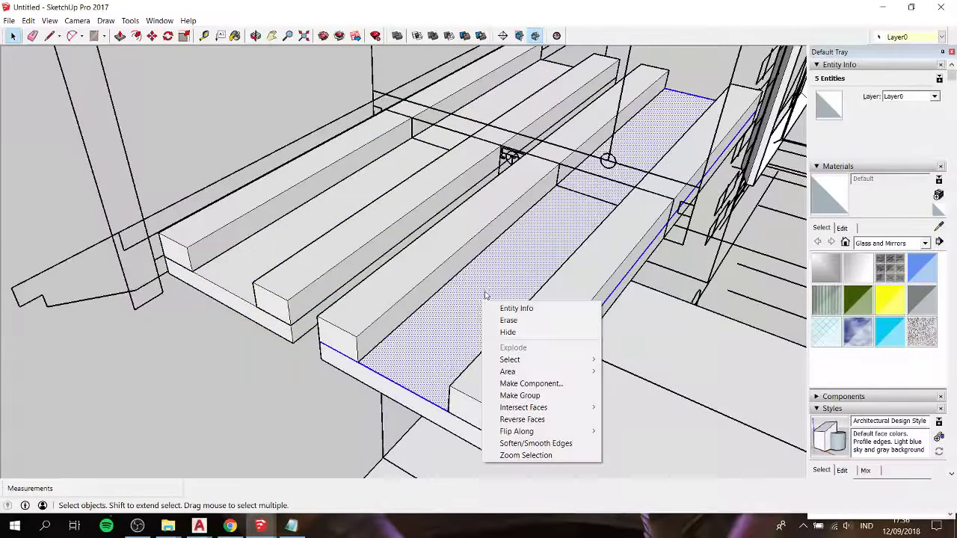
triple_click(497, 275)
right_click(497, 275)
click(547, 366)
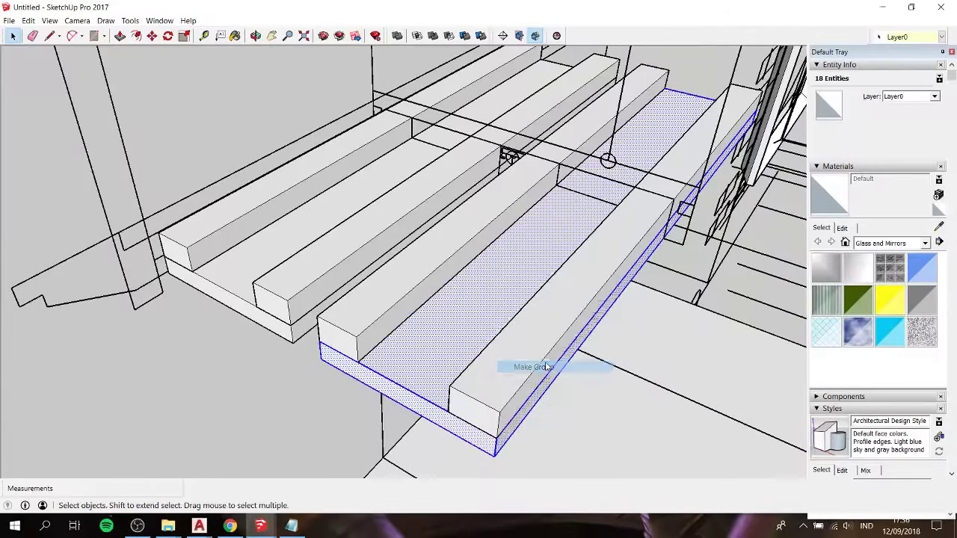
Step: View the shelf from below and select the bracket profile face on the left
middle_drag(316, 239, 214, 241)
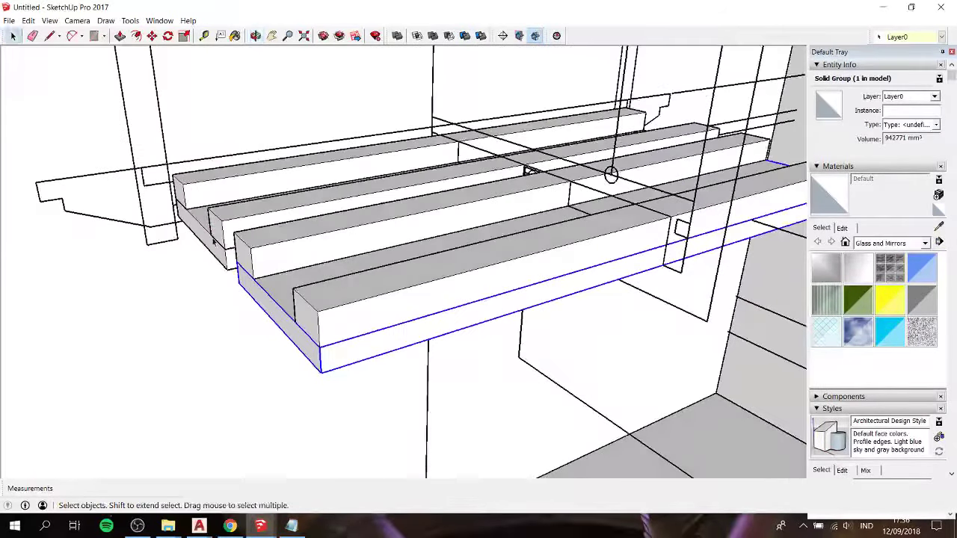
key(l)
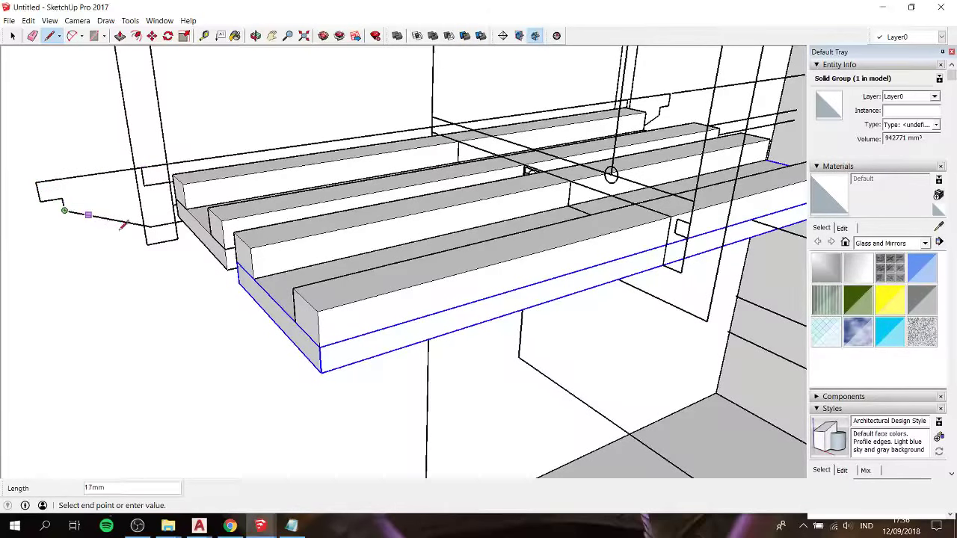
scroll(157, 224, up, 2)
scroll(157, 224, up, 2)
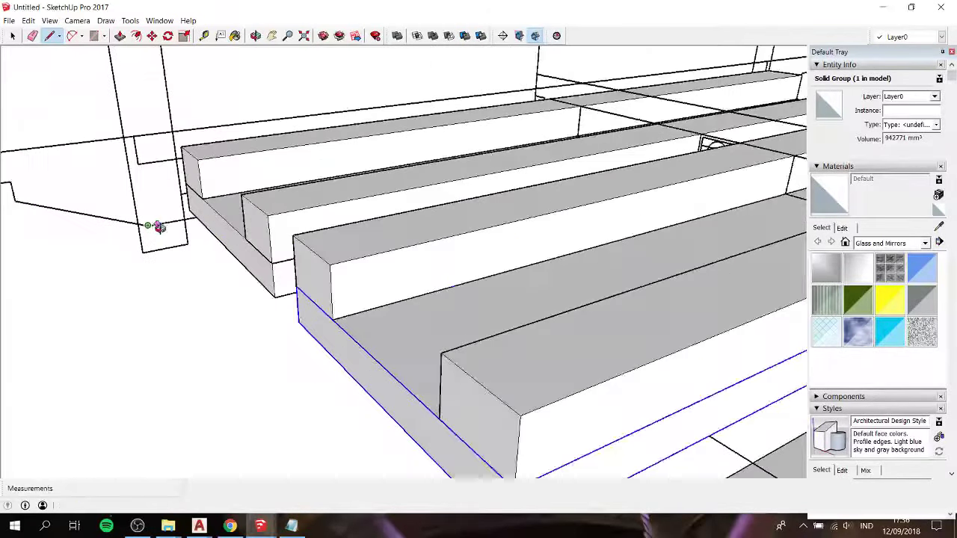
mouse_move(157, 224)
middle_down()
mouse_move(184, 55)
mouse_move(138, 246)
middle_up()
click(138, 246)
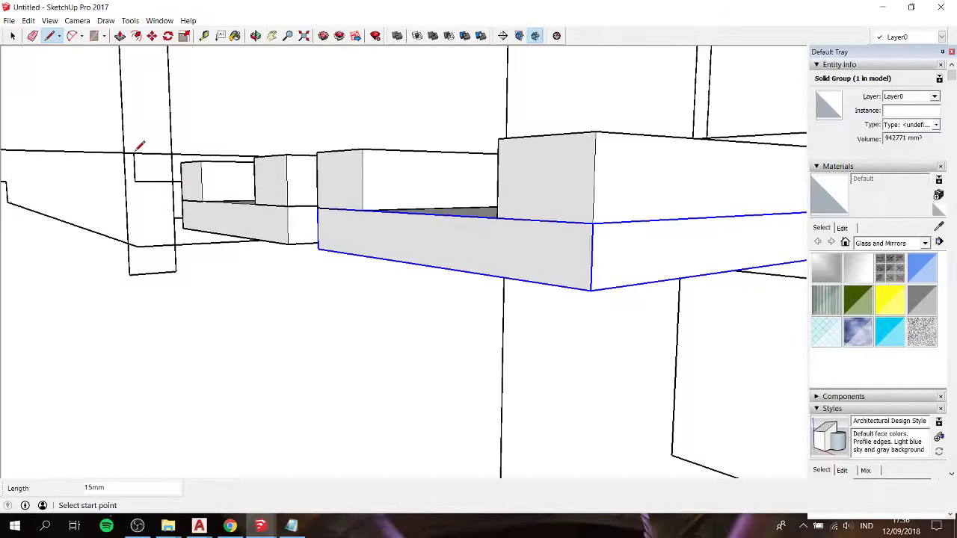
mouse_move(139, 145)
middle_down()
mouse_move(124, 203)
mouse_move(134, 201)
mouse_move(152, 261)
middle_up()
key(space)
click(127, 202)
scroll(154, 264, down, 1)
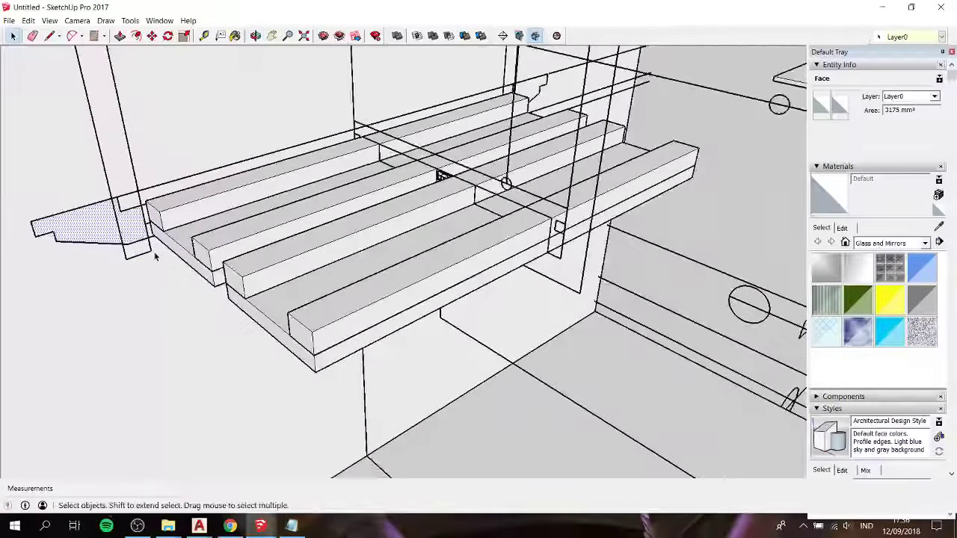
scroll(157, 255, down, 1)
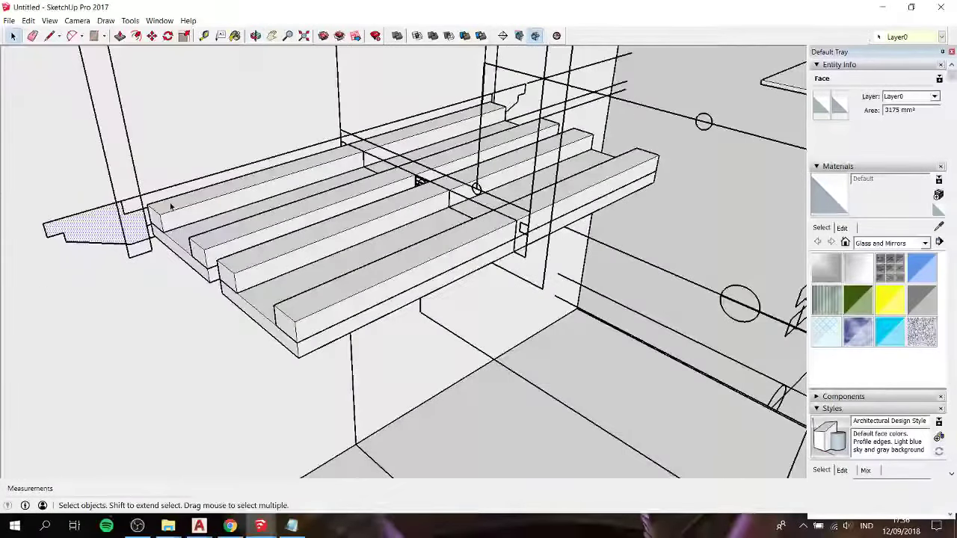
mouse_move(232, 198)
middle_down()
mouse_move(333, 145)
mouse_move(274, 175)
mouse_move(159, 165)
mouse_move(182, 111)
mouse_move(235, 111)
mouse_move(262, 141)
mouse_move(243, 147)
middle_up()
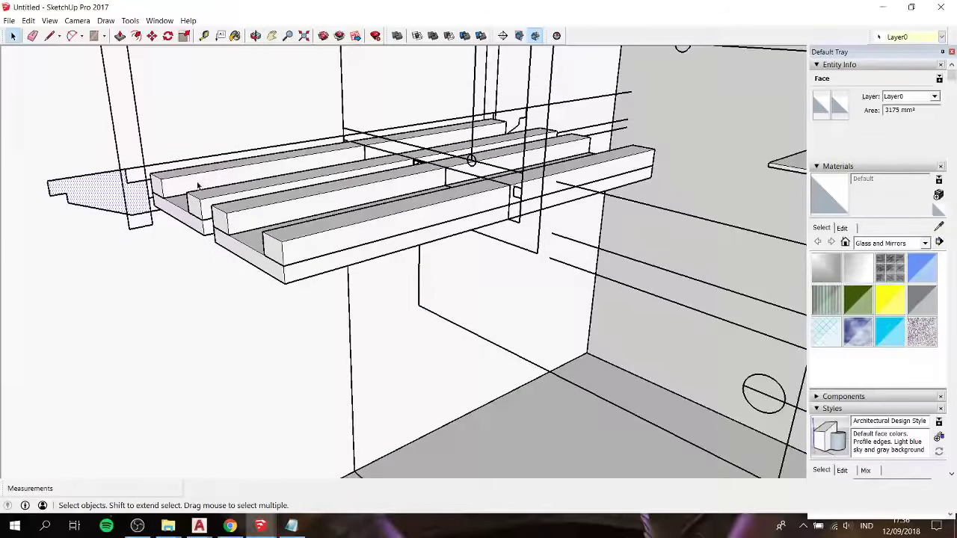
Step: Move the left bracket profile face 15mm over
key(p)
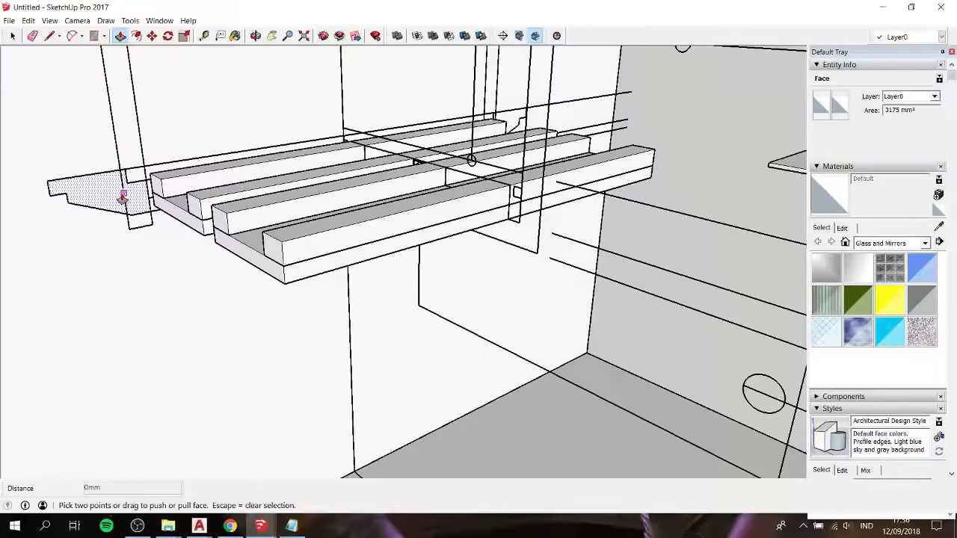
key(space)
key(m)
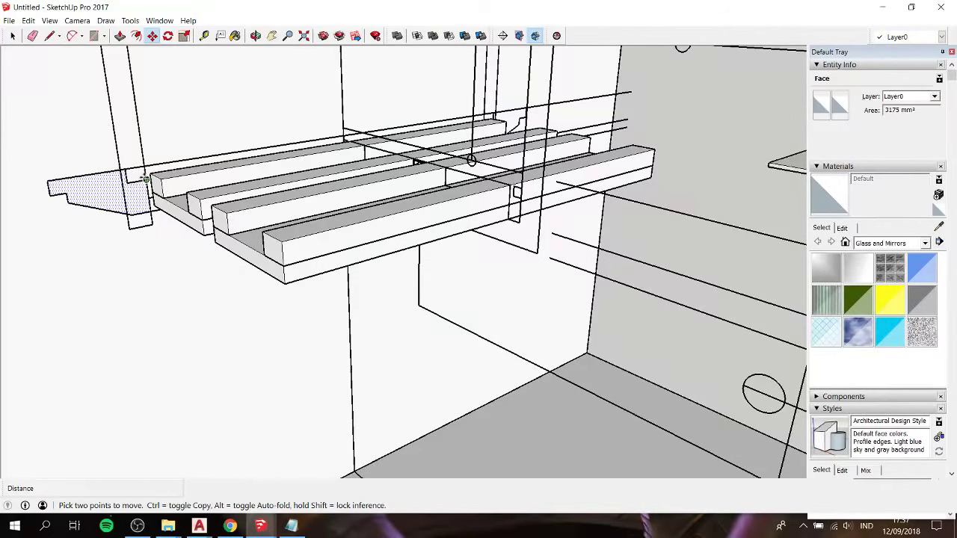
click(146, 177)
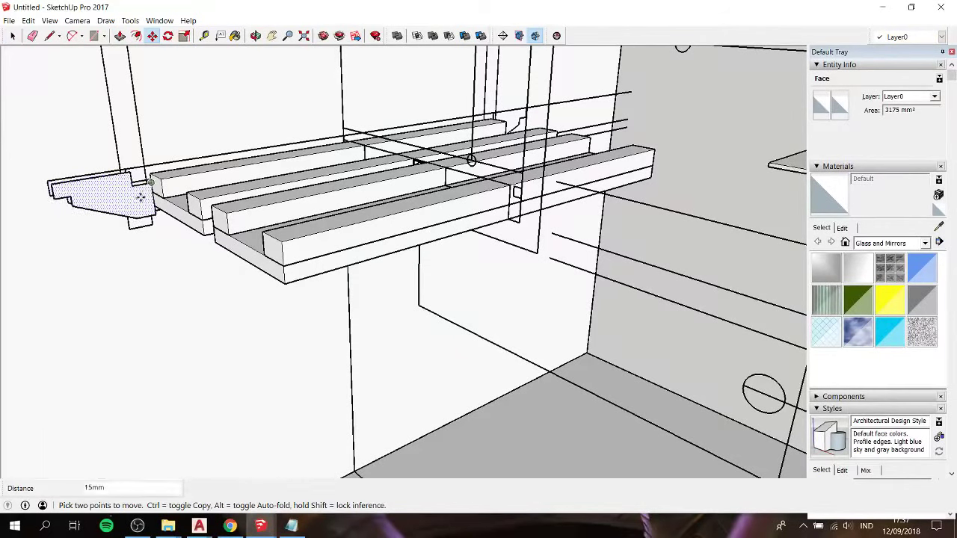
click(141, 197)
key(space)
Step: Push/pull the bracket profile about 270mm into a solid end piece and inspect it from below
key(p)
click(138, 206)
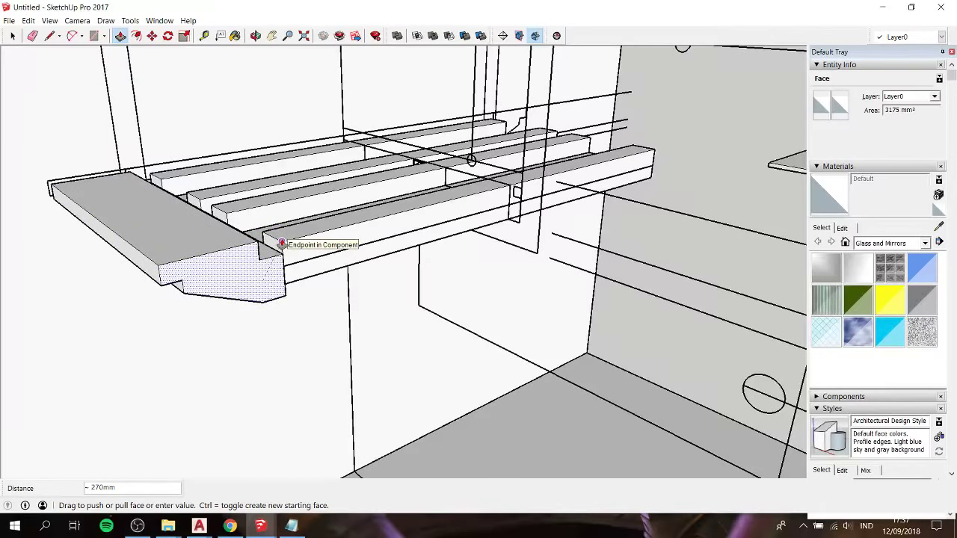
click(281, 244)
mouse_move(295, 264)
middle_down()
mouse_move(378, 169)
mouse_move(146, 153)
middle_up()
mouse_move(171, 152)
mouse_down()
mouse_move(295, 126)
mouse_move(347, 162)
mouse_move(120, 182)
mouse_move(299, 213)
mouse_move(331, 187)
mouse_move(306, 166)
mouse_move(440, 229)
mouse_move(440, 187)
mouse_move(472, 162)
mouse_move(160, 203)
mouse_up()
key(p)
scroll(160, 203, up, 3)
mouse_move(234, 211)
middle_down()
mouse_move(306, 102)
mouse_move(252, 90)
mouse_move(203, 128)
mouse_move(184, 148)
mouse_move(224, 184)
mouse_move(149, 96)
mouse_move(172, 20)
mouse_move(230, 279)
middle_up()
scroll(187, 155, down, 2)
key(space)
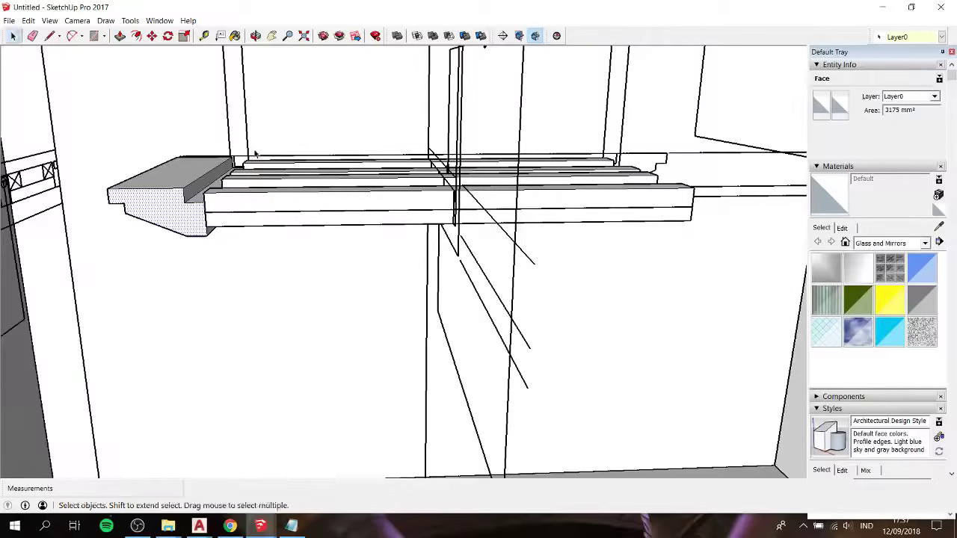
mouse_move(203, 193)
middle_down()
mouse_move(292, 160)
mouse_move(333, 197)
mouse_move(467, 165)
mouse_move(293, 175)
mouse_move(343, 186)
middle_up()
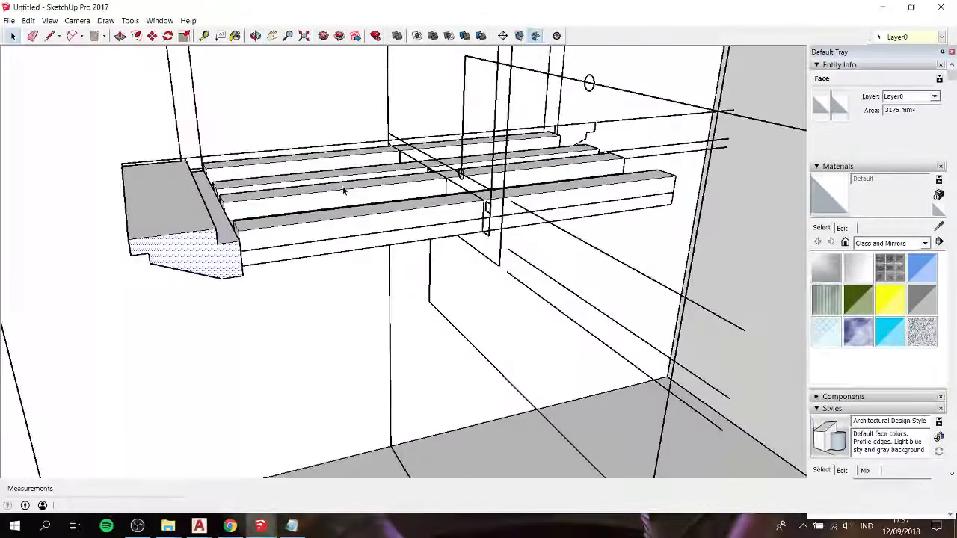
scroll(467, 210, up, 3)
Step: Draw the board rectangle at the beam end, plus a small rectangle and a 10mm square
scroll(467, 210, down, 2)
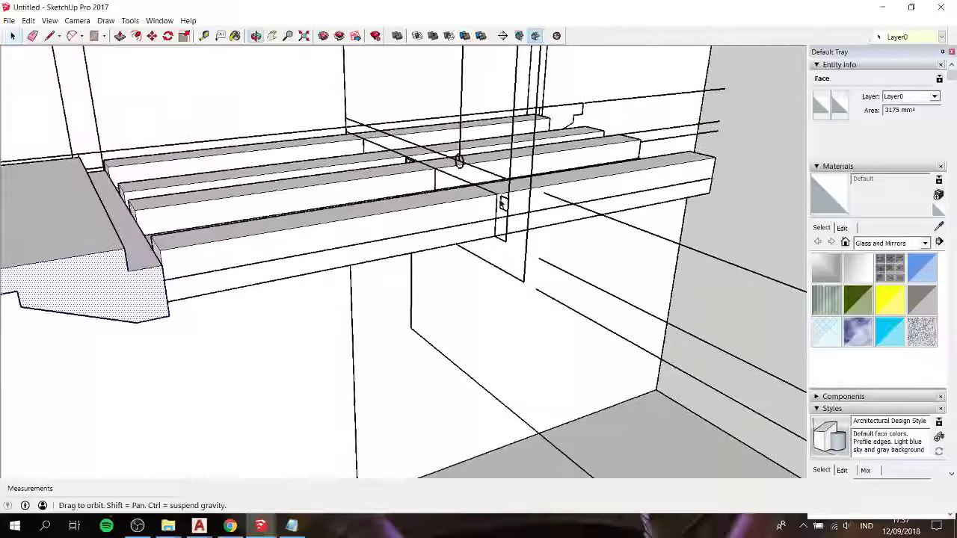
key(r)
click(345, 120)
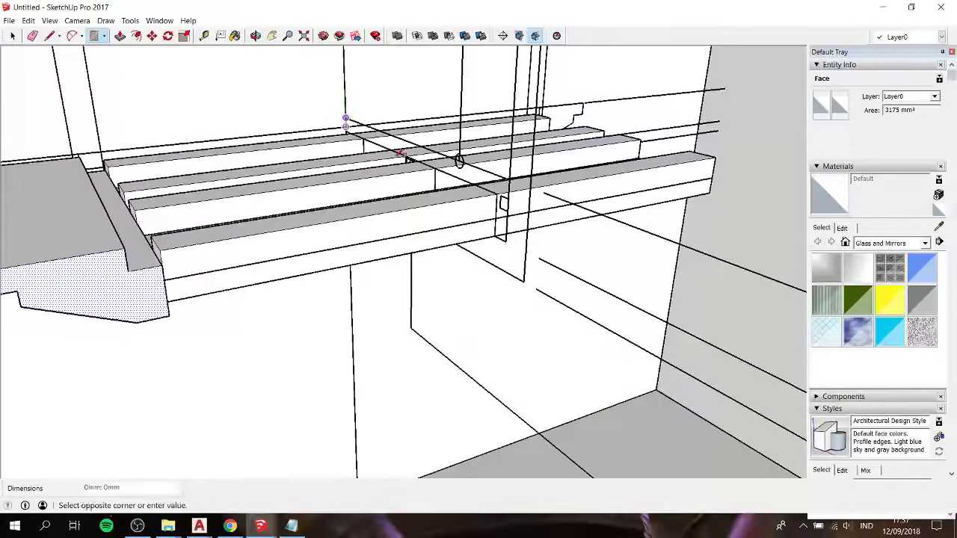
click(509, 198)
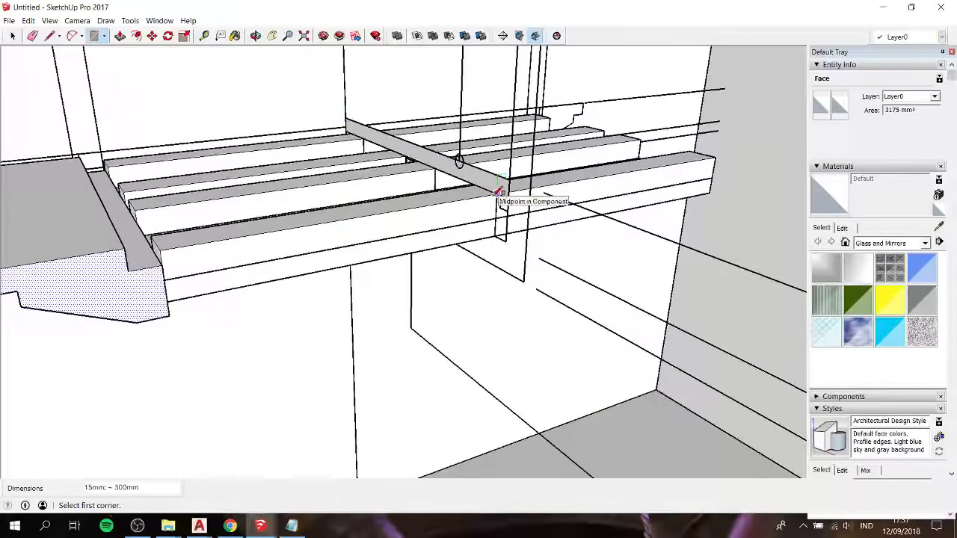
click(498, 193)
click(512, 241)
scroll(498, 196, up, 3)
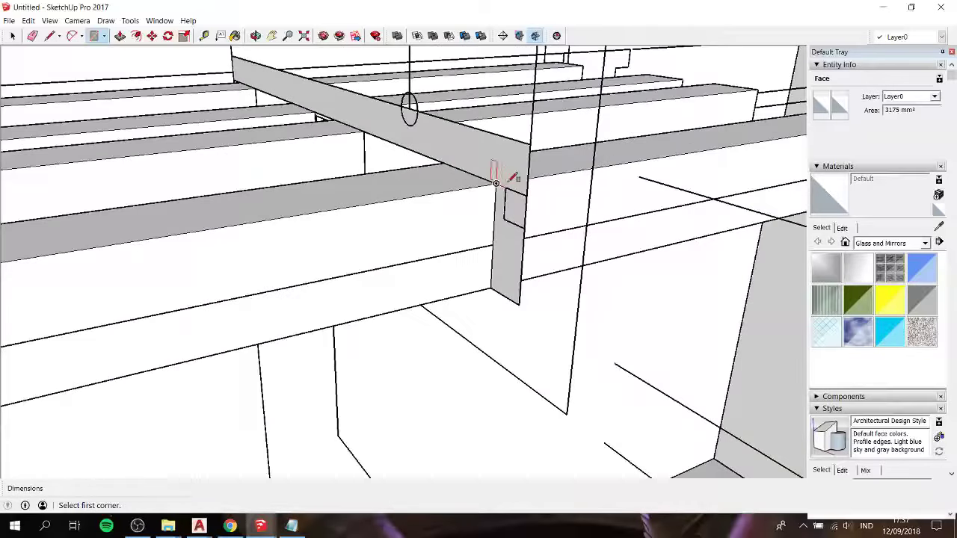
click(505, 187)
click(516, 208)
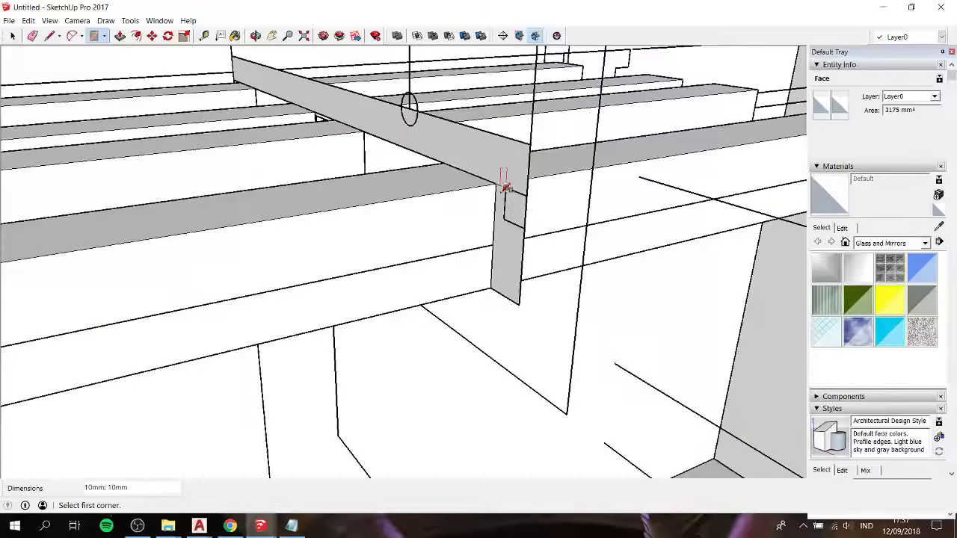
scroll(506, 188, up, 2)
key(space)
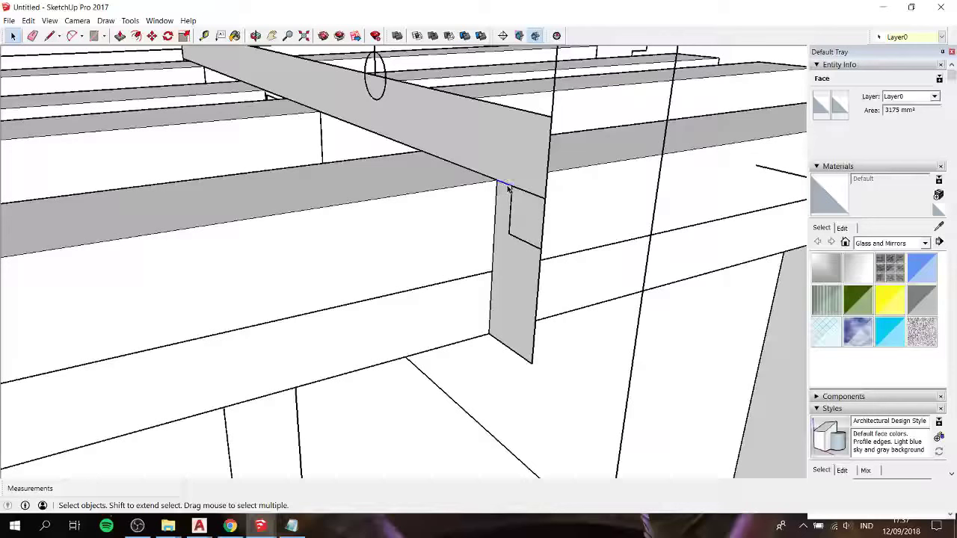
click(507, 188)
key(Escape)
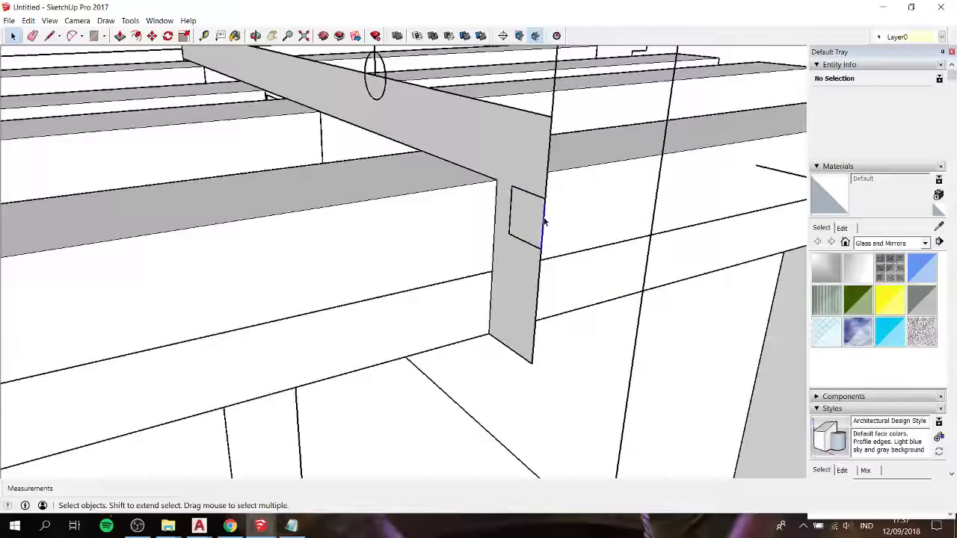
middle_drag(541, 219, 514, 188)
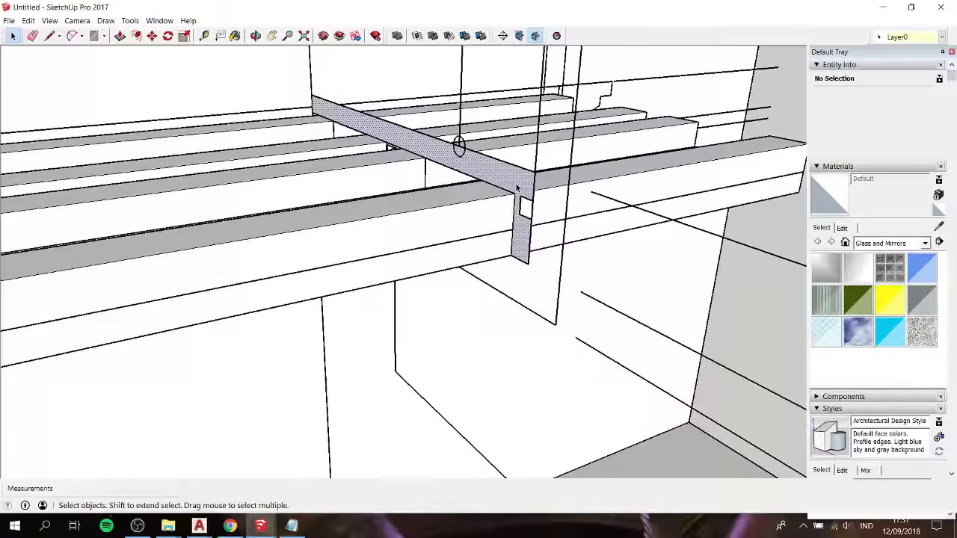
Step: Push/pull the board face into a slab about 273mm thick
key(p)
drag(513, 182, 513, 174)
mouse_move(513, 173)
middle_down()
mouse_move(388, 181)
mouse_move(233, 215)
middle_up()
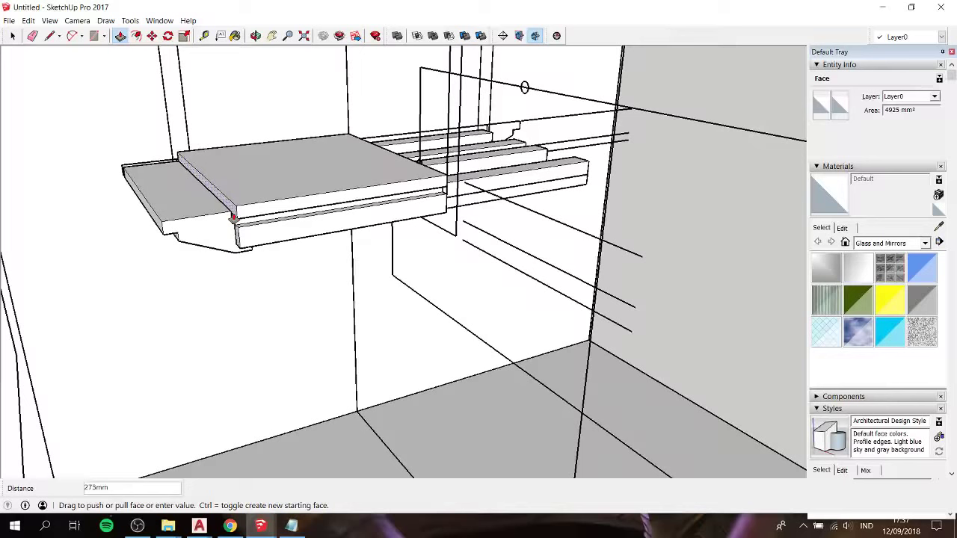
Step: Fix the slab at 273mm thick and give its small end face a short push
click(232, 217)
mouse_move(232, 217)
middle_down()
mouse_move(265, 163)
mouse_move(301, 145)
mouse_move(254, 166)
middle_up()
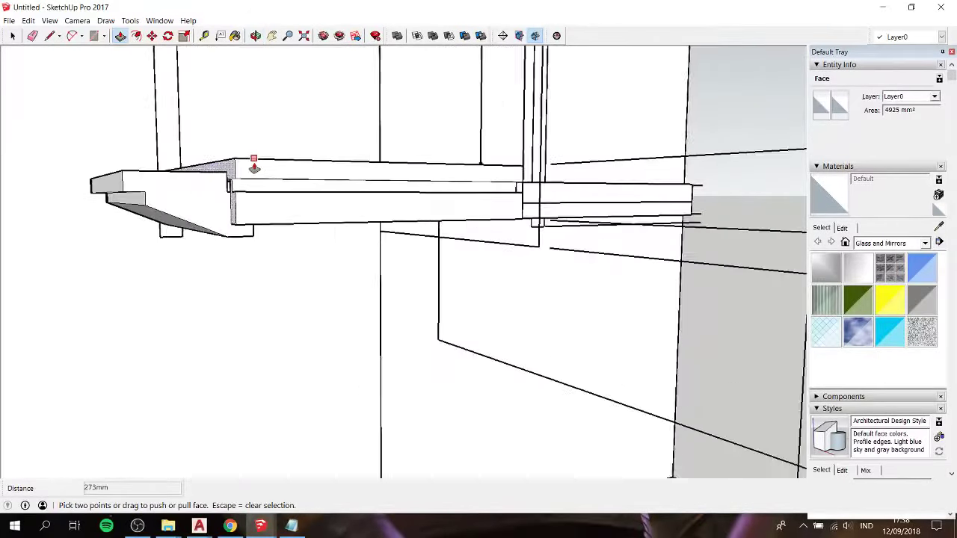
scroll(255, 166, up, 2)
click(234, 154)
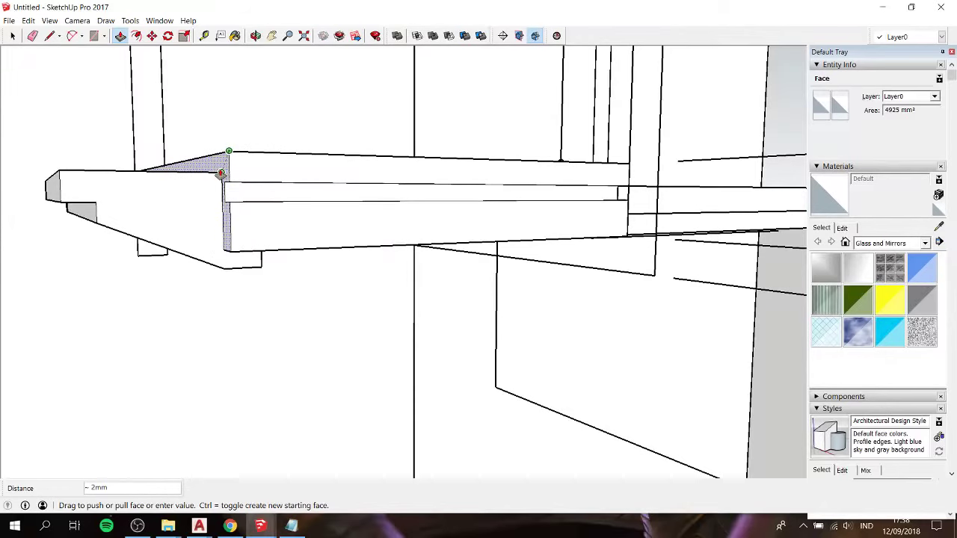
click(249, 195)
mouse_move(249, 195)
middle_down()
mouse_move(289, 187)
mouse_move(266, 231)
mouse_move(289, 194)
mouse_move(220, 192)
mouse_move(276, 124)
mouse_move(196, 157)
mouse_move(235, 177)
mouse_move(417, 187)
mouse_move(273, 204)
mouse_move(235, 160)
middle_up()
scroll(235, 161, up, 3)
scroll(209, 163, up, 2)
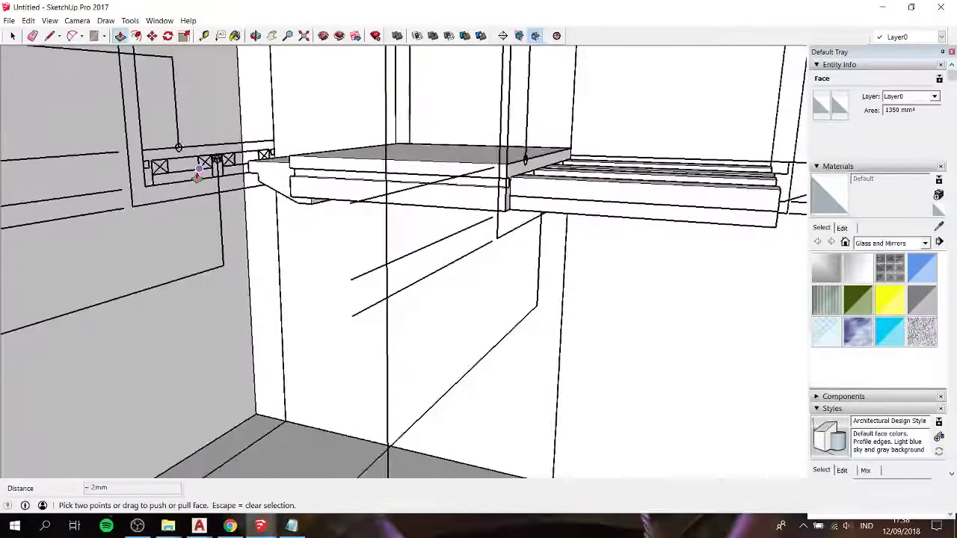
scroll(193, 184, down, 3)
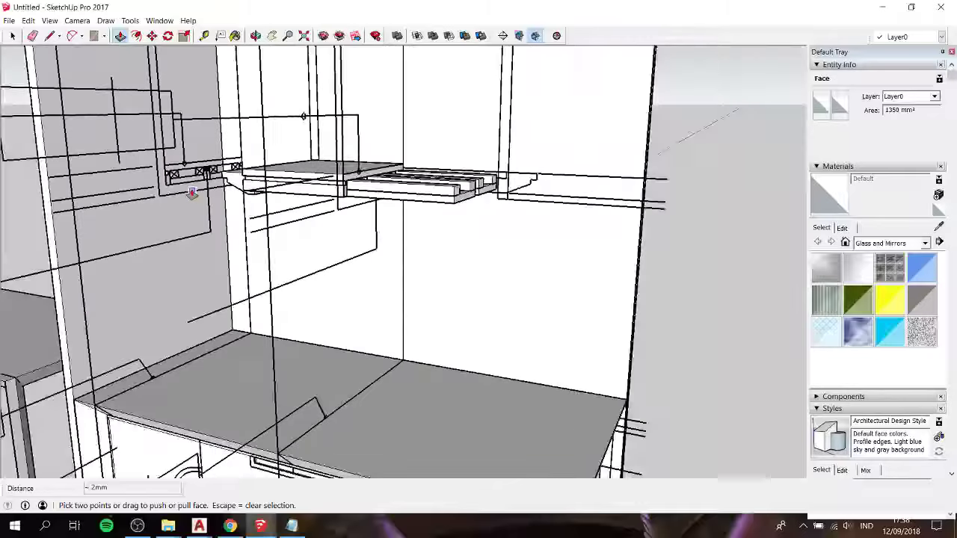
scroll(324, 223, down, 1)
scroll(325, 222, down, 2)
scroll(415, 196, up, 4)
scroll(415, 197, up, 3)
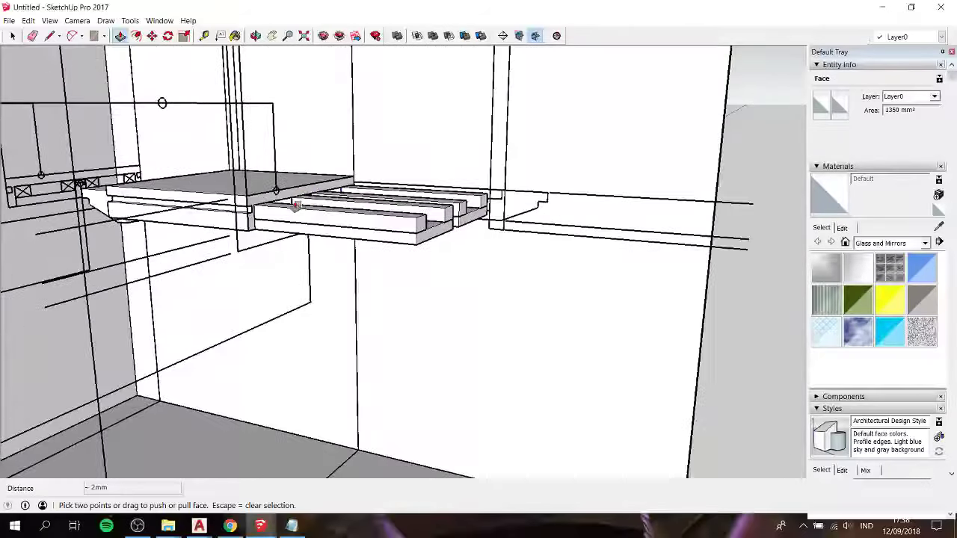
scroll(299, 206, up, 2)
Step: Pull the slab's end face out about 255mm over the shelf slats
key(space)
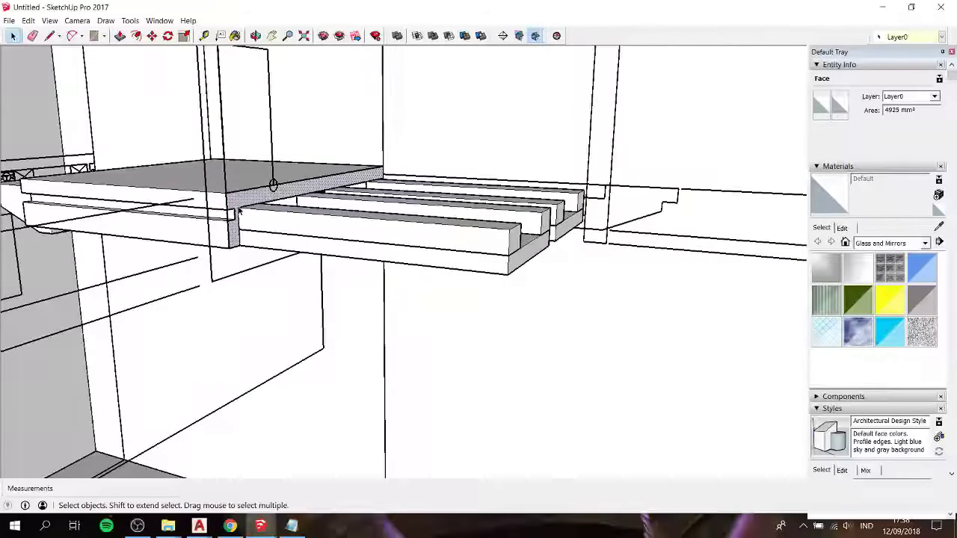
key(p)
click(237, 231)
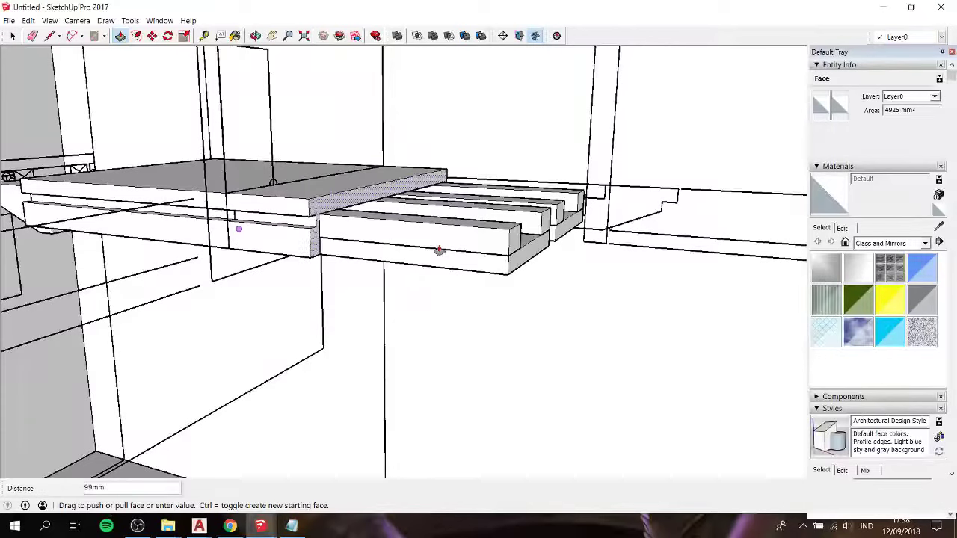
click(520, 233)
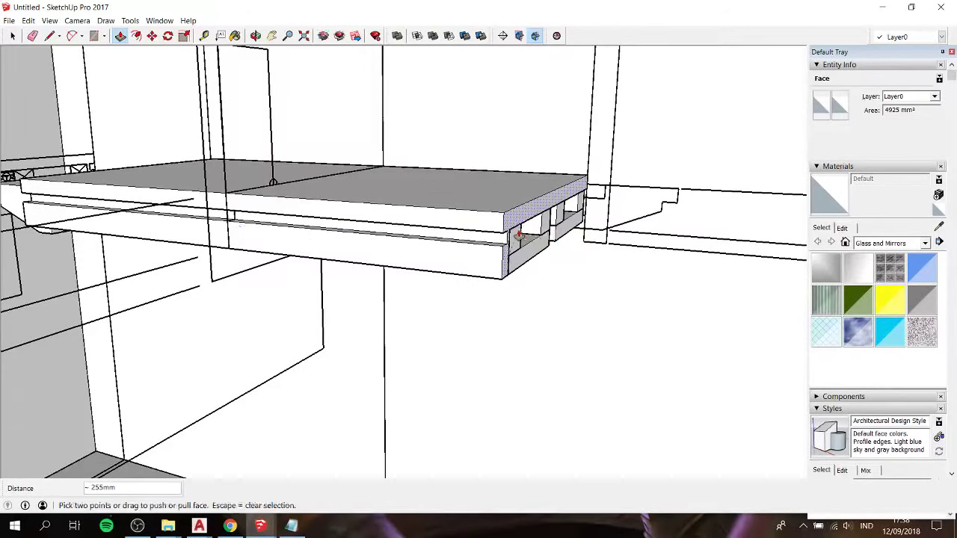
middle_drag(519, 234, 508, 233)
key(space)
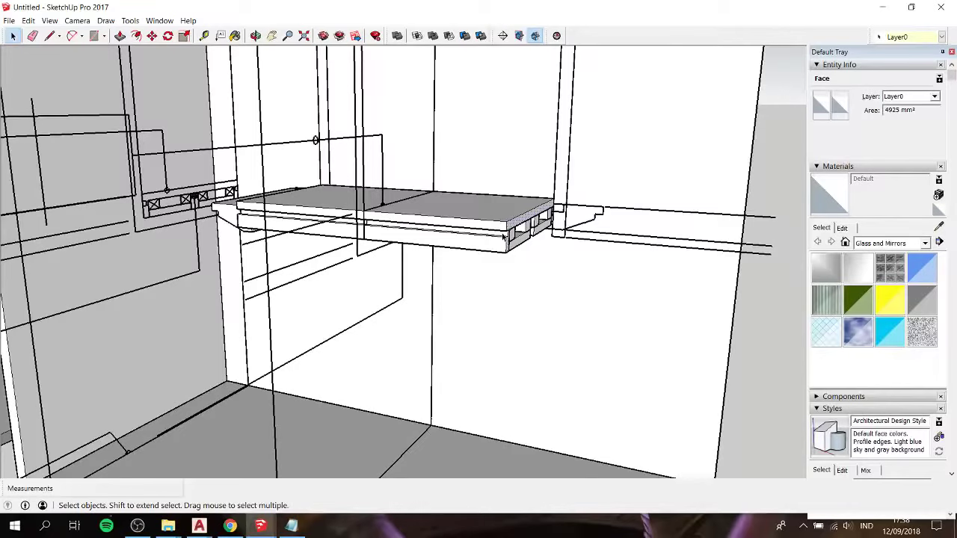
mouse_move(459, 250)
middle_down()
mouse_move(481, 186)
mouse_move(551, 214)
mouse_move(604, 256)
mouse_move(543, 250)
mouse_move(352, 187)
mouse_move(188, 192)
middle_up()
scroll(278, 207, up, 3)
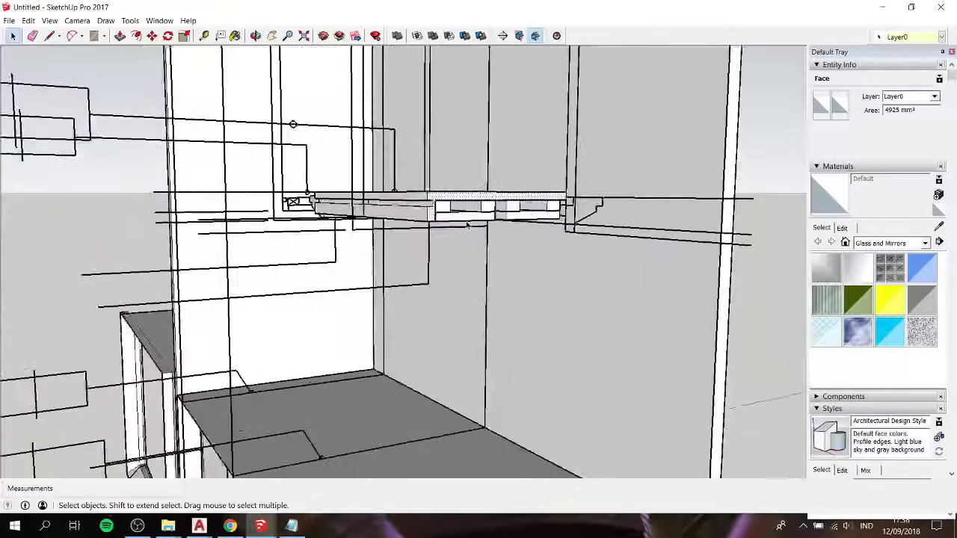
scroll(505, 205, up, 2)
Step: Select the whole top panel slab and make it a group
scroll(505, 205, down, 2)
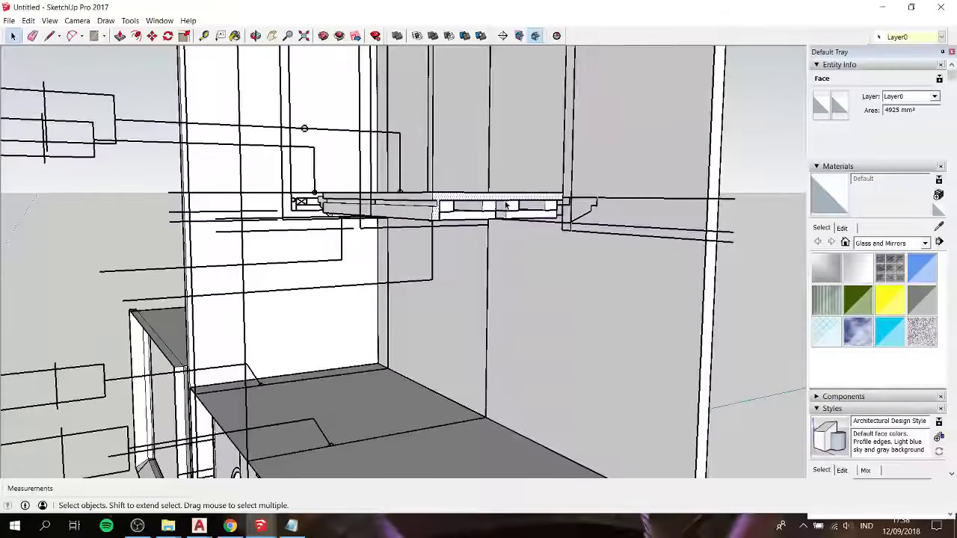
mouse_move(487, 206)
middle_down()
mouse_move(449, 202)
mouse_move(406, 167)
mouse_move(356, 193)
middle_up()
key(r)
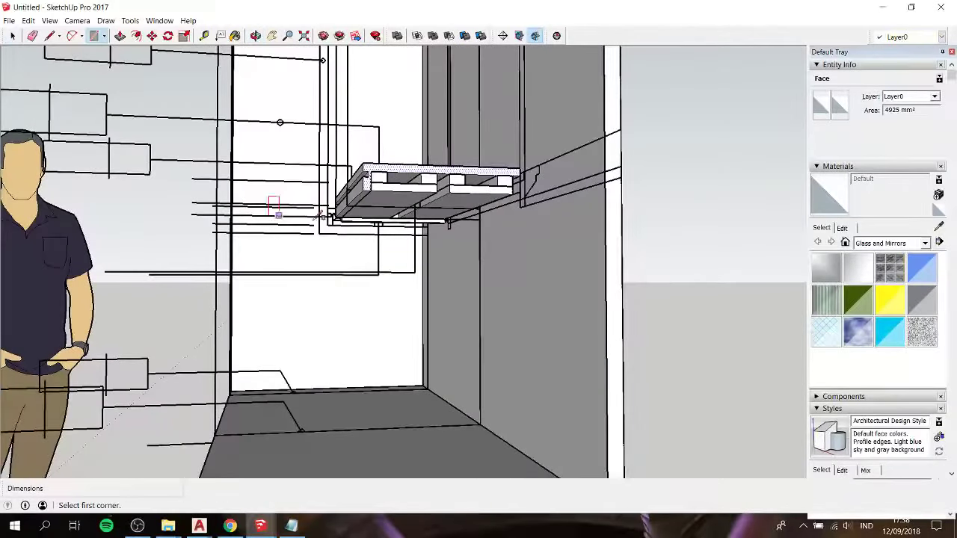
middle_drag(320, 232, 322, 224)
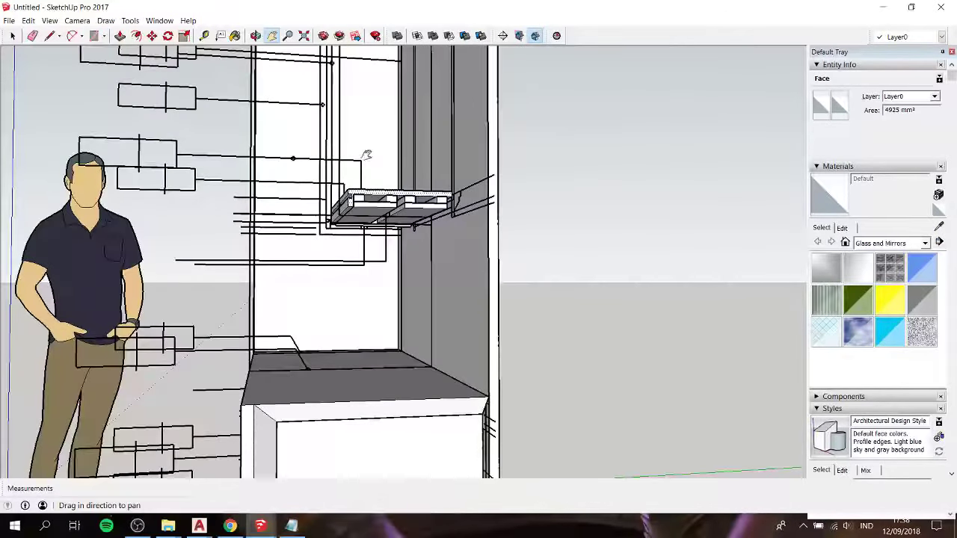
mouse_move(367, 155)
shift+middle_down()
mouse_move(367, 285)
mouse_move(361, 257)
mouse_move(316, 274)
mouse_move(448, 266)
mouse_move(451, 284)
mouse_move(374, 344)
mouse_move(396, 225)
mouse_move(346, 223)
mouse_move(338, 182)
mouse_move(332, 224)
shift+middle_up()
key(r)
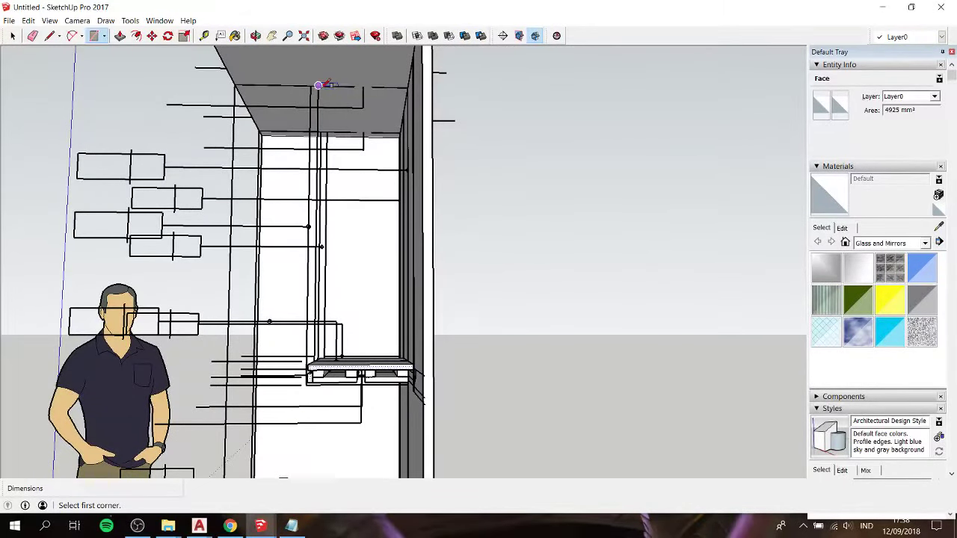
key(space)
middle_drag(349, 267, 399, 378)
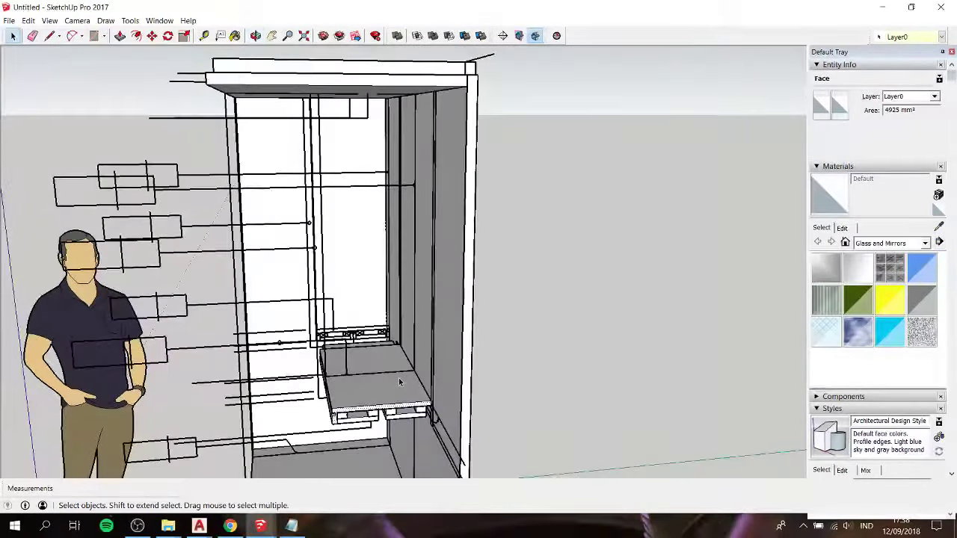
click(399, 382)
right_click(398, 377)
click(457, 320)
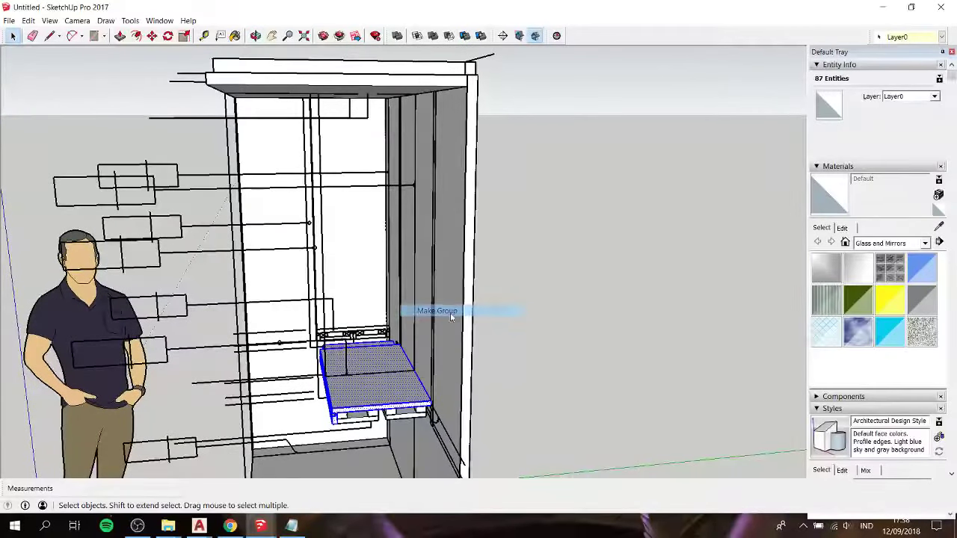
Step: Set the first corner of a new vertical rectangle
key(r)
click(318, 93)
mouse_move(395, 277)
middle_down()
mouse_move(428, 284)
mouse_move(448, 308)
middle_up()
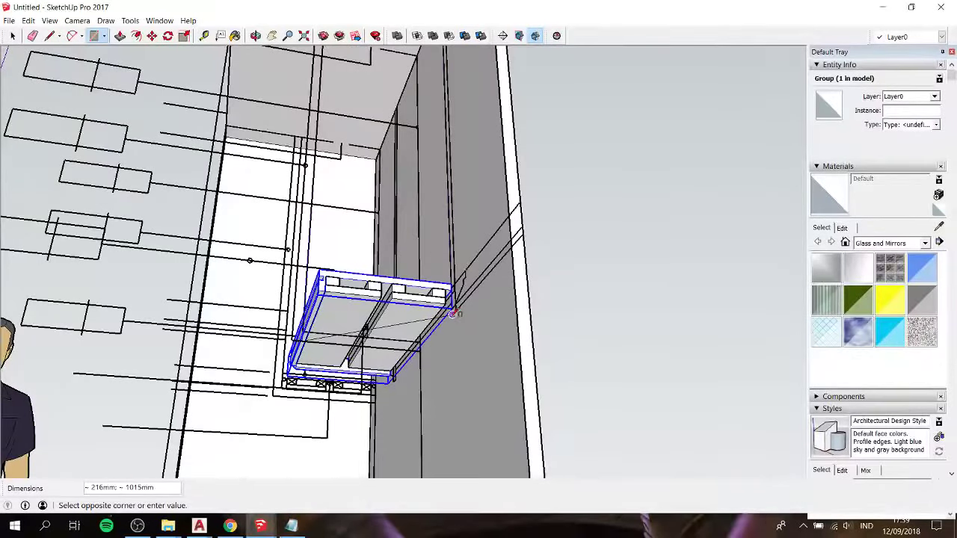
click(419, 348)
mouse_move(419, 348)
middle_down()
mouse_move(331, 315)
mouse_move(391, 250)
middle_up()
key(space)
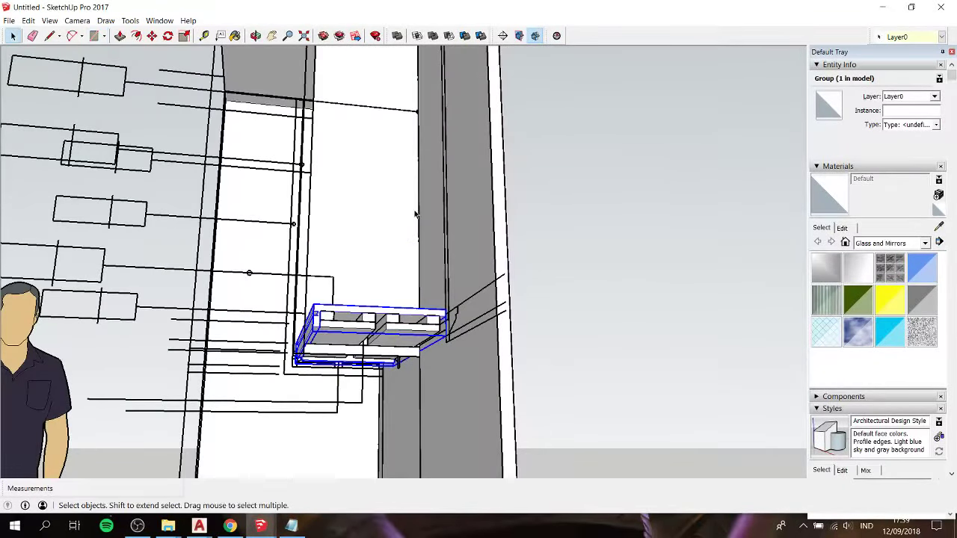
click(419, 199)
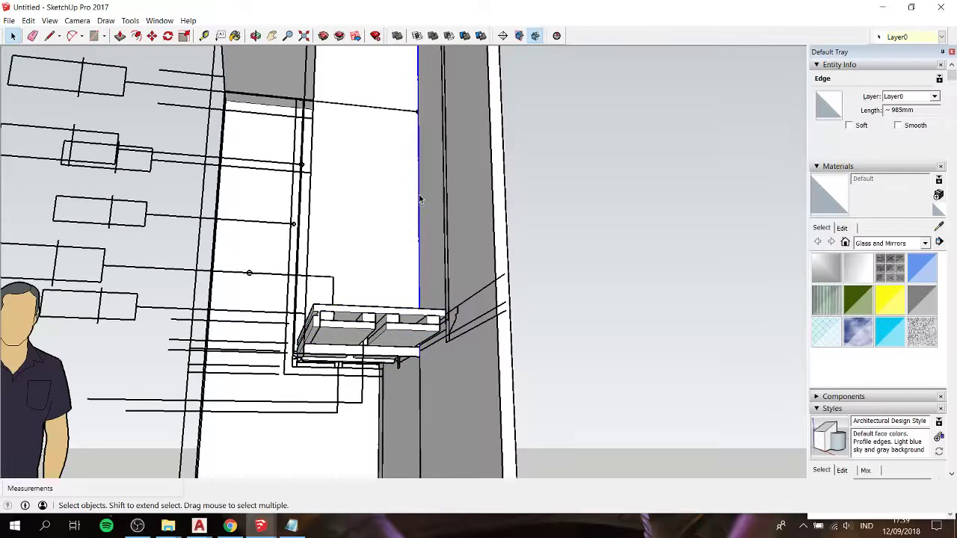
scroll(387, 202, down, 2)
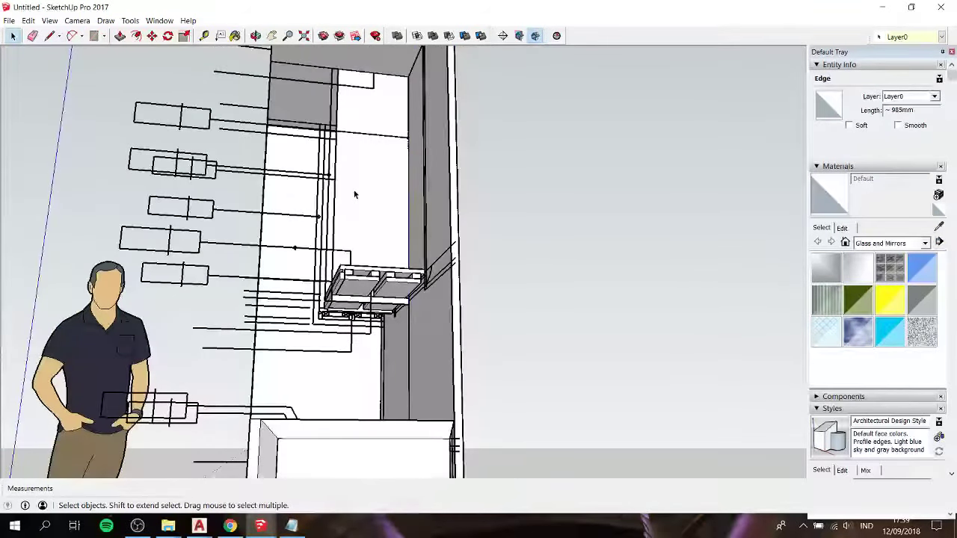
key(Delete)
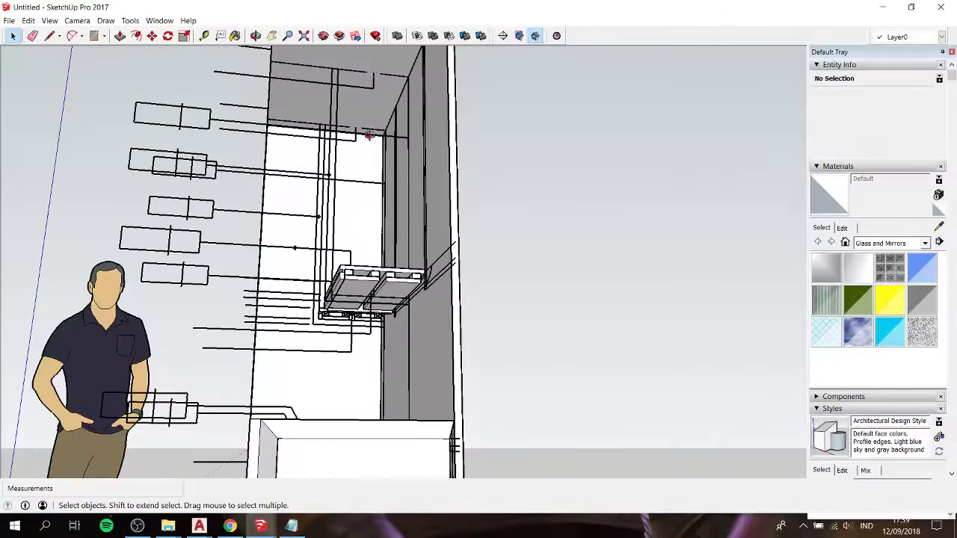
middle_drag(369, 134, 317, 54)
key(r)
click(329, 58)
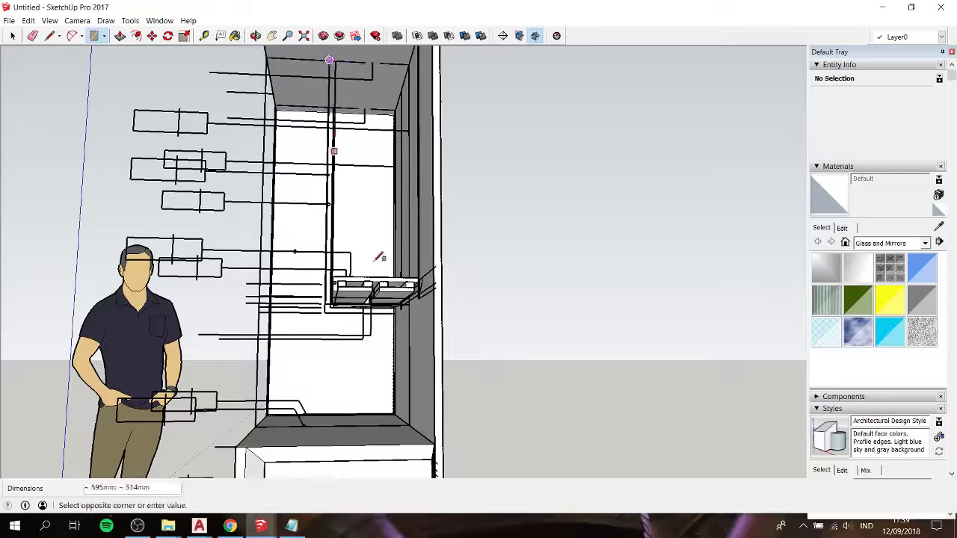
scroll(395, 299, up, 2)
scroll(396, 306, up, 2)
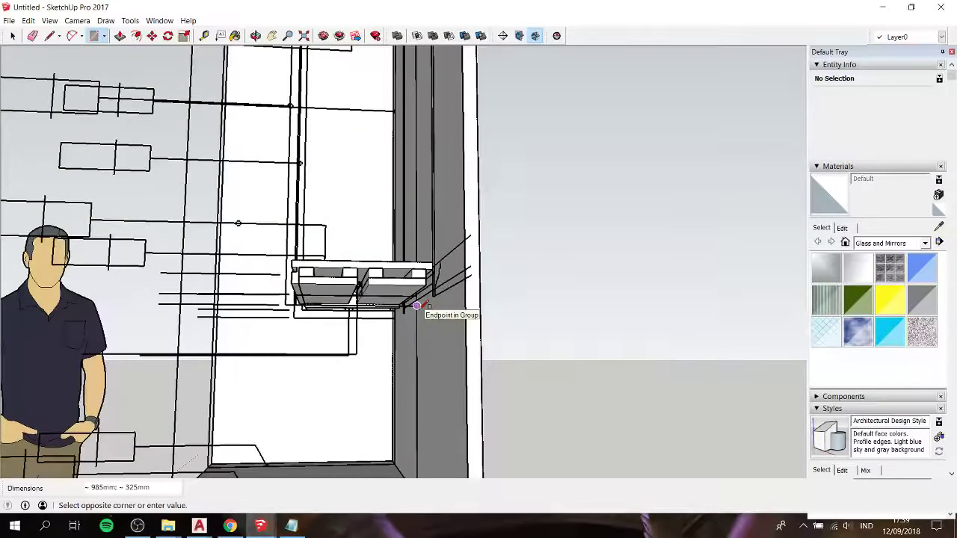
key(space)
mouse_move(416, 307)
middle_down()
mouse_move(391, 325)
mouse_move(477, 374)
mouse_move(598, 371)
middle_up()
scroll(391, 326, down, 3)
scroll(391, 325, up, 3)
scroll(391, 325, up, 2)
scroll(607, 372, up, 2)
scroll(607, 372, up, 2)
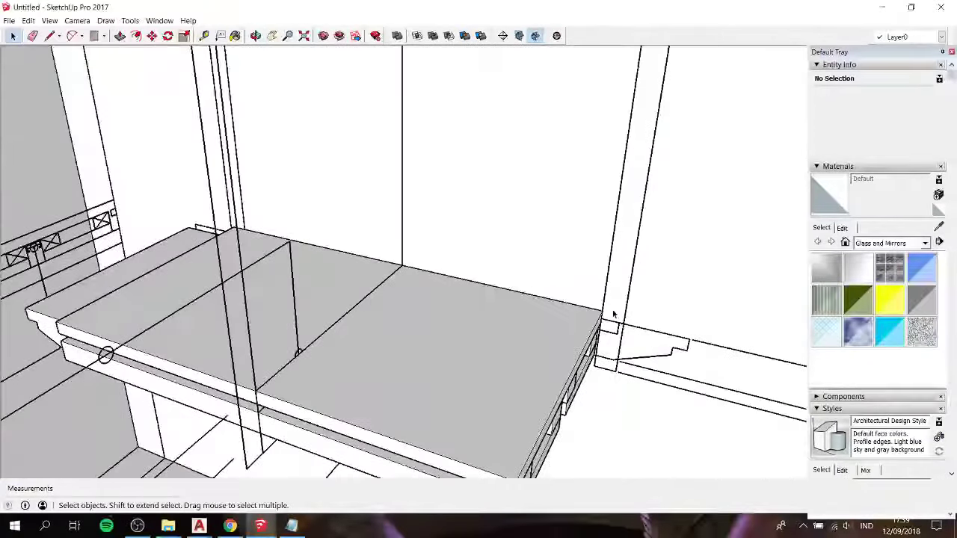
key(r)
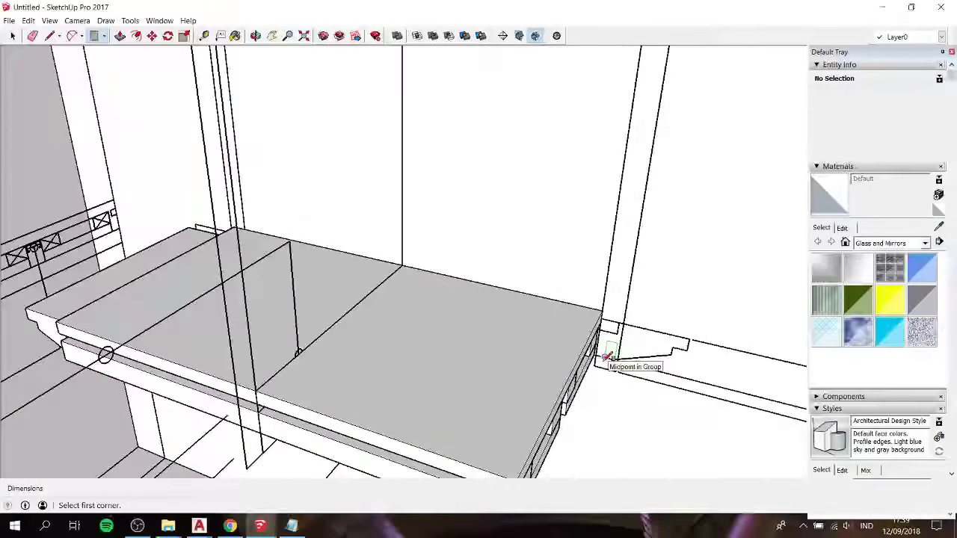
key(t)
click(596, 364)
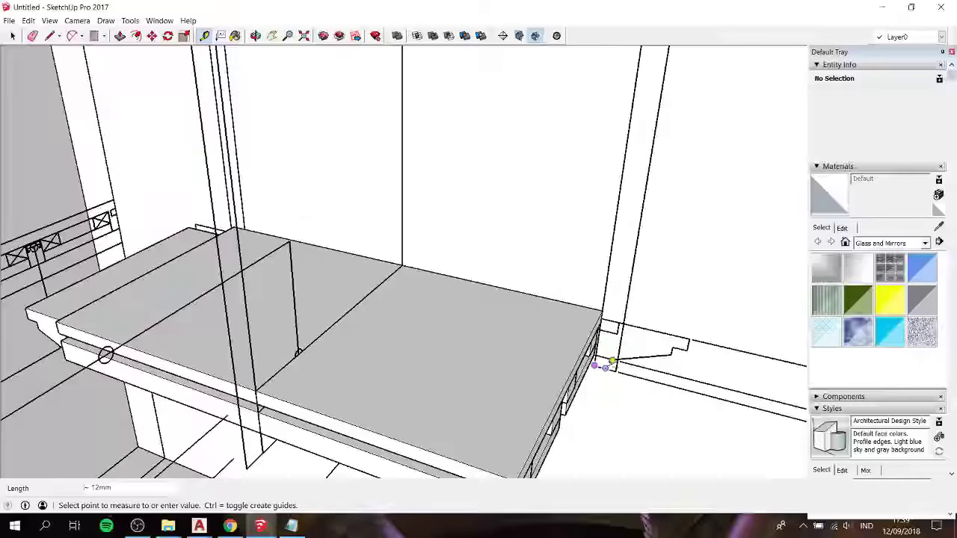
key(r)
key(t)
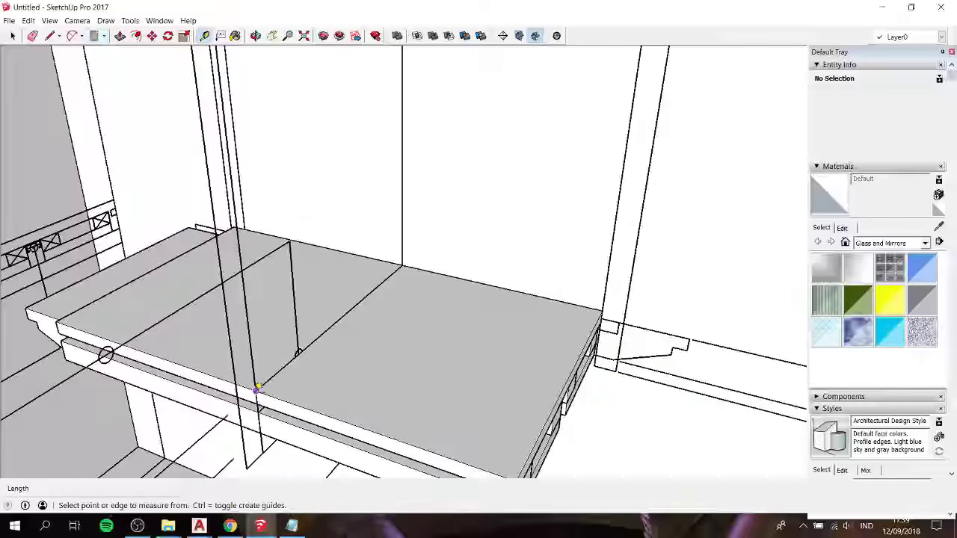
click(256, 391)
key(space)
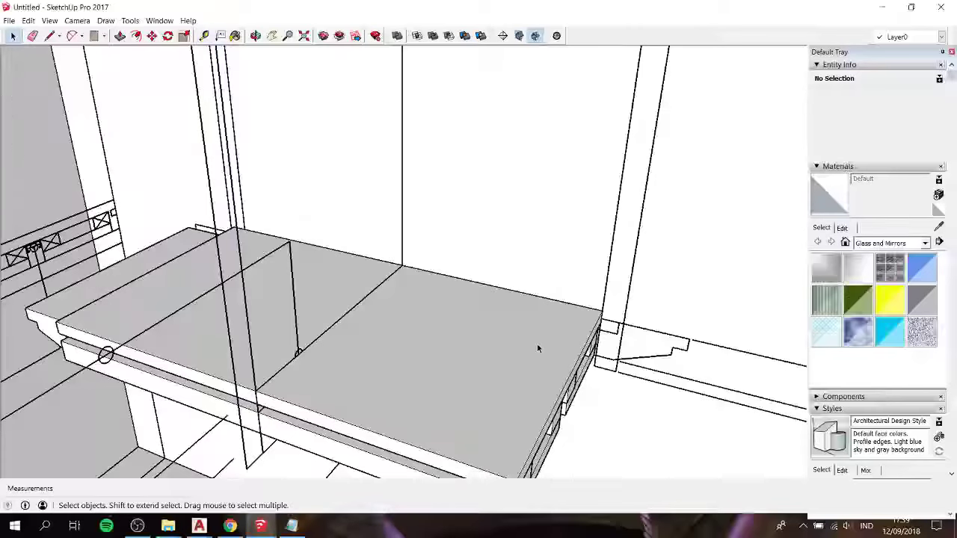
scroll(537, 343, down, 2)
scroll(631, 358, down, 2)
Step: Draw lines with 25mm sides to close a square beneath the shelf
key(r)
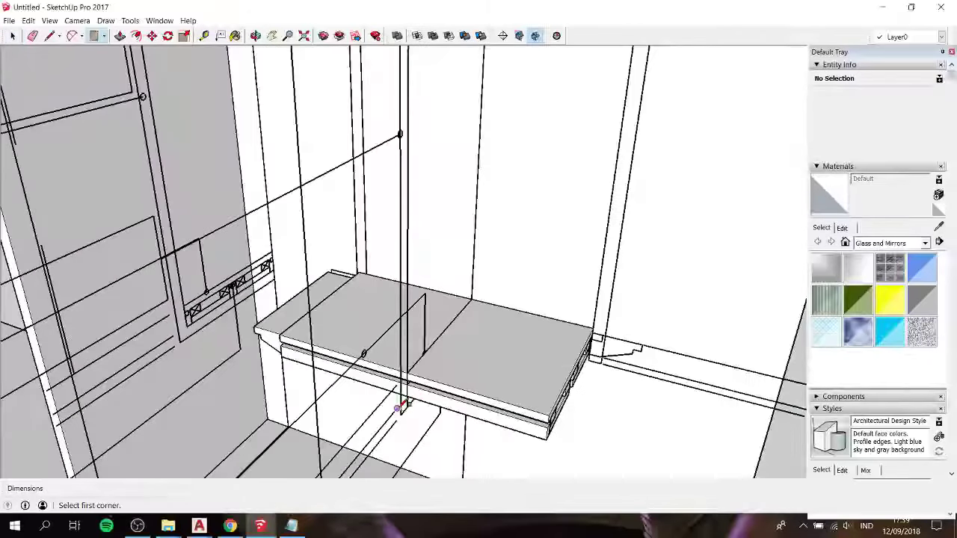
key(l)
text(25)
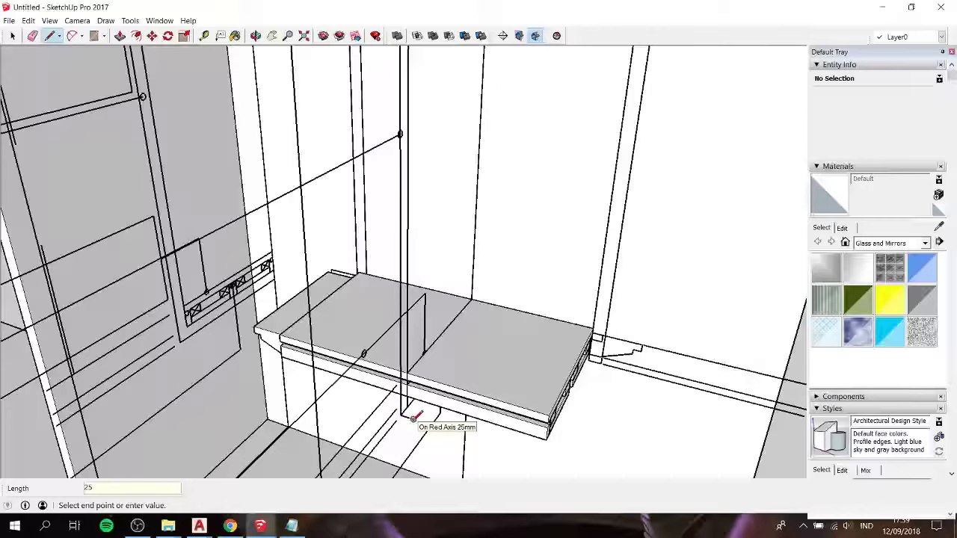
key(Return)
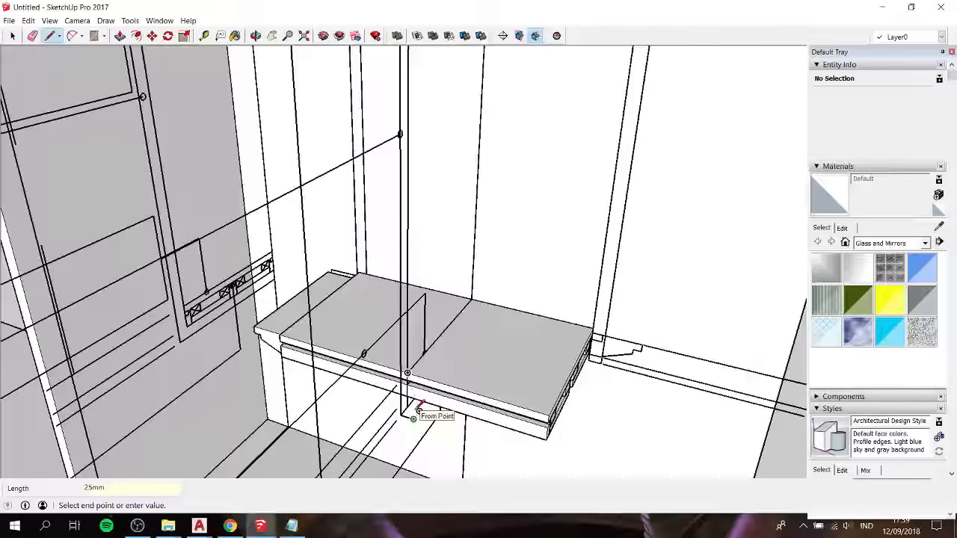
key(Return)
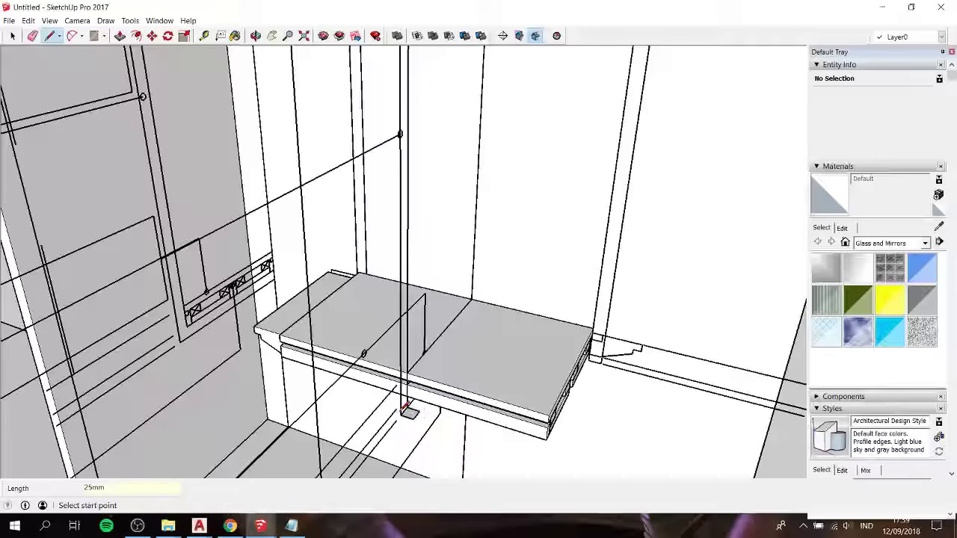
key(space)
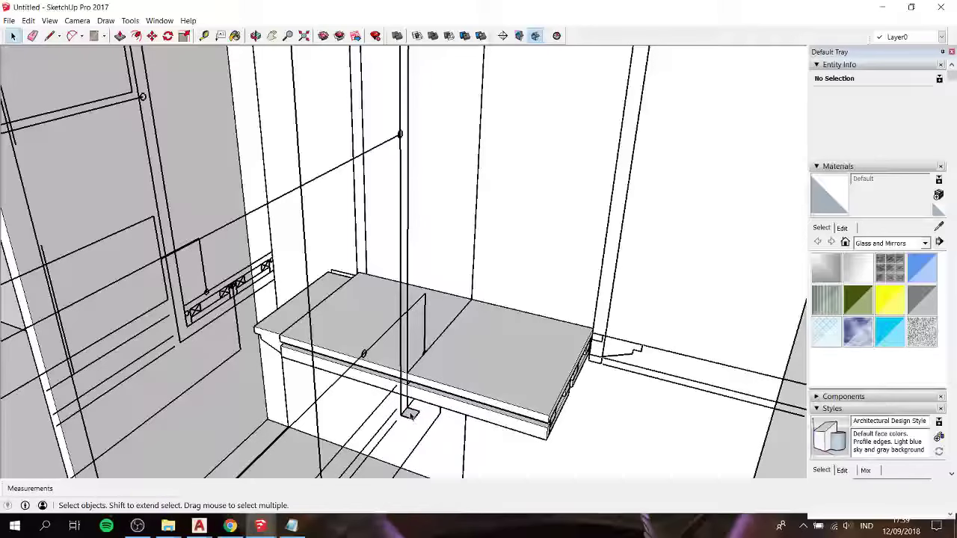
Step: Extrude the 25mm square into a tall post, then undo the extrusion
triple_click(409, 416)
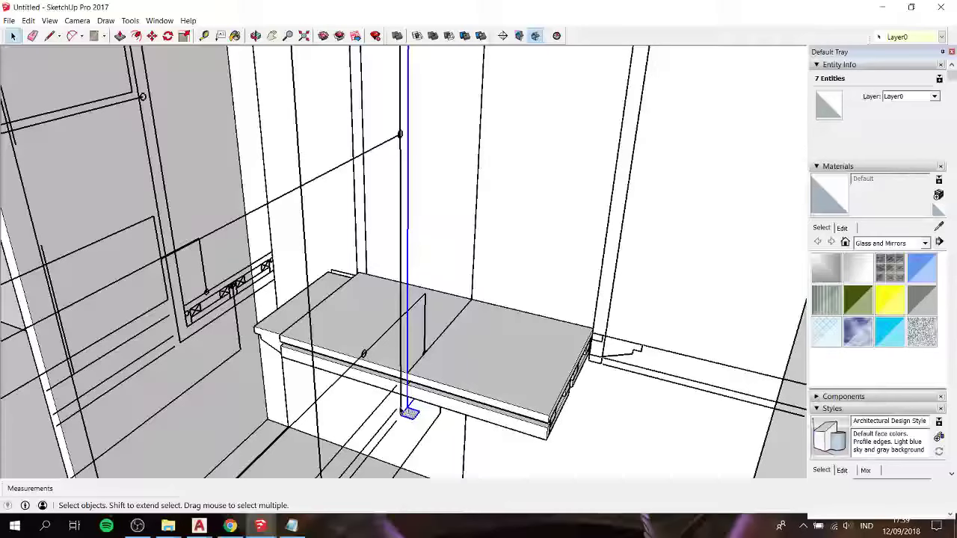
click(411, 415)
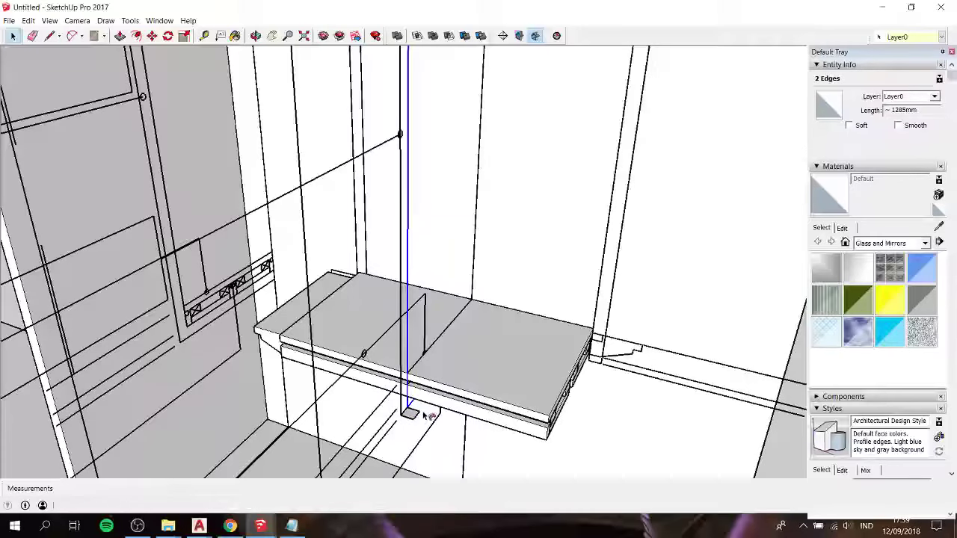
key(p)
double_click(413, 415)
middle_drag(417, 417, 284, 334)
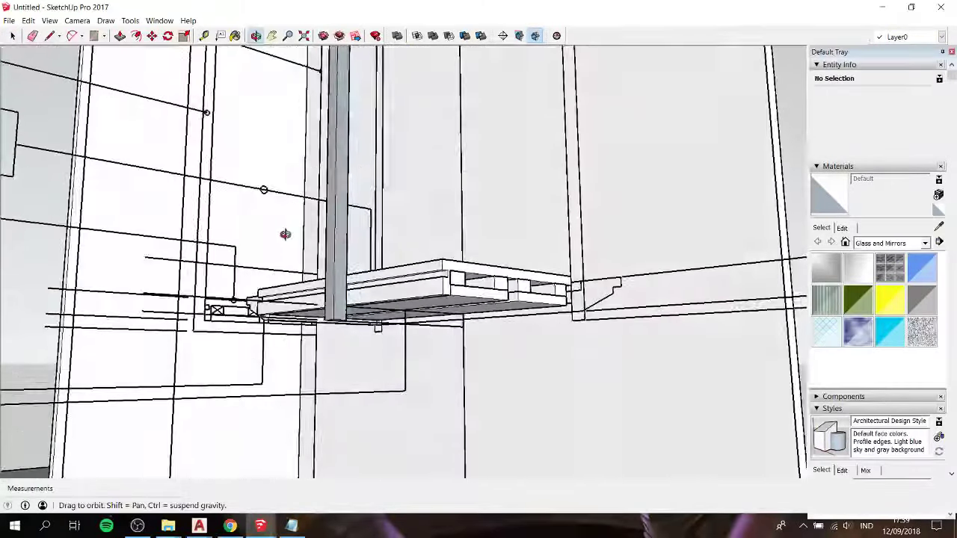
key(ctrl+z)
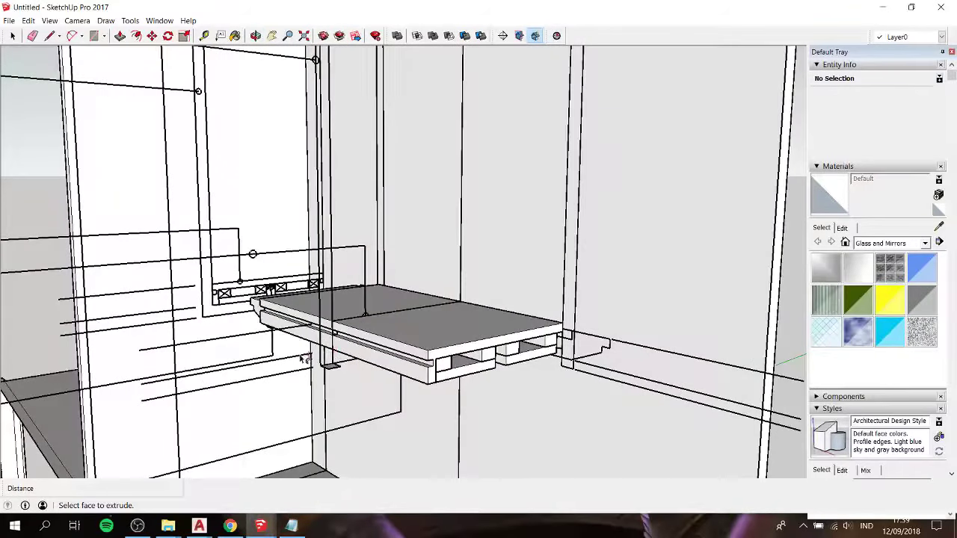
key(space)
Step: Copy the square about 263mm upward along the same vertical line
drag(301, 354, 361, 406)
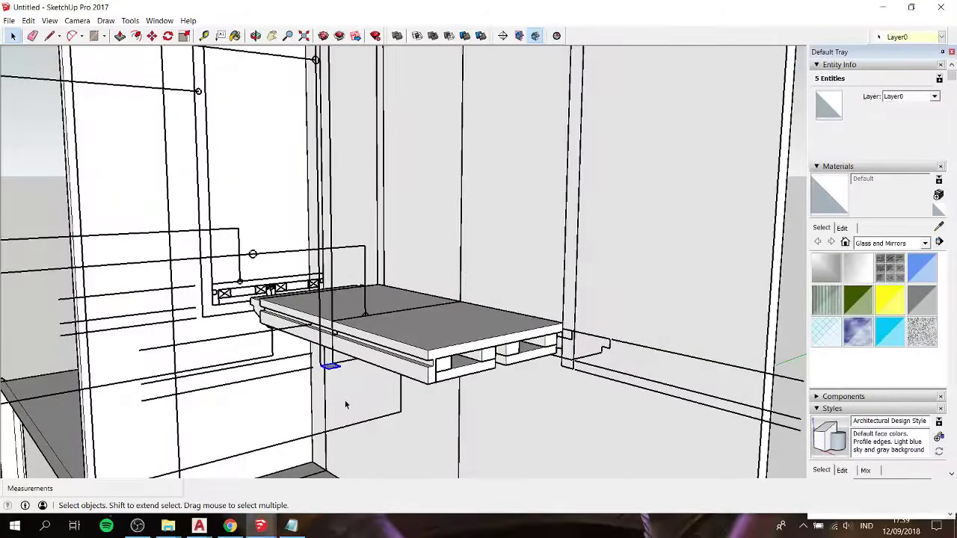
key(m)
key(ctrl)
click(329, 366)
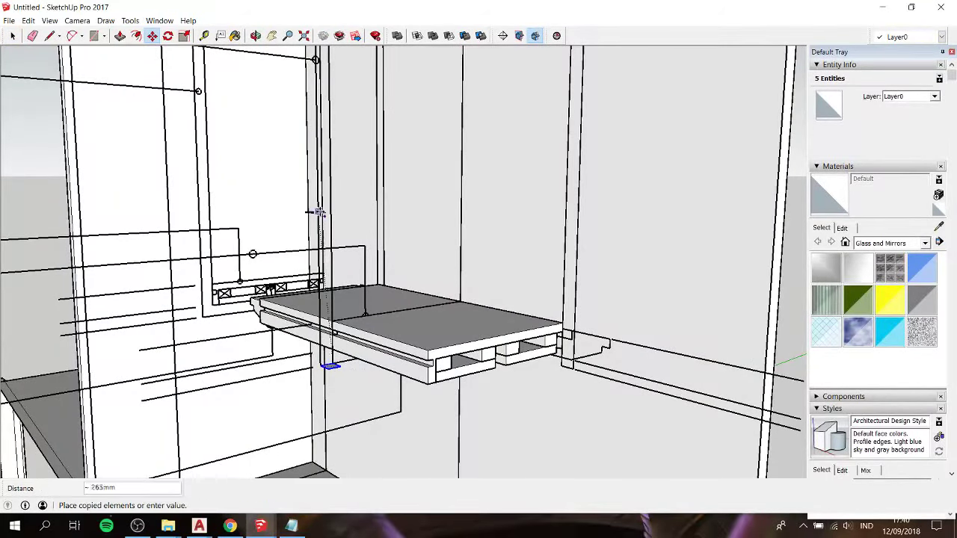
click(329, 196)
key(space)
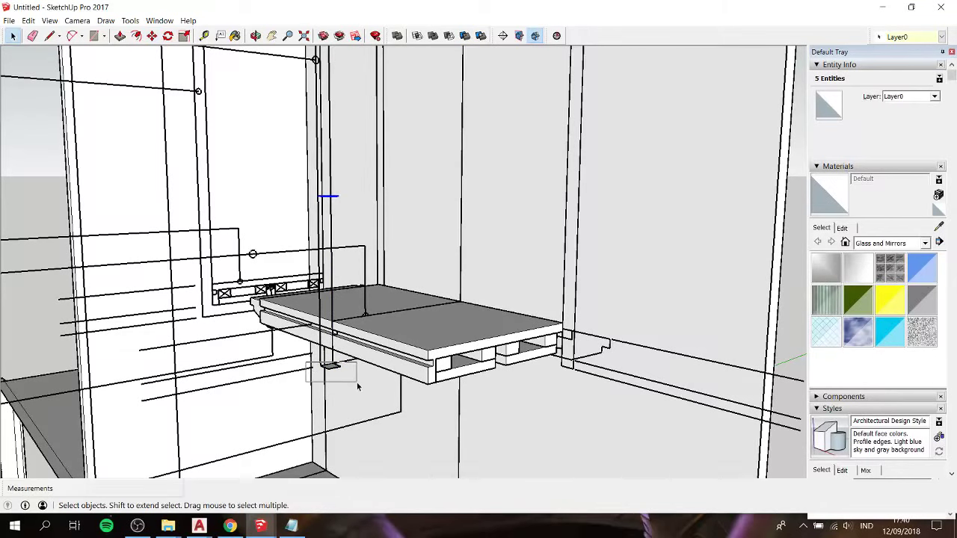
click(357, 387)
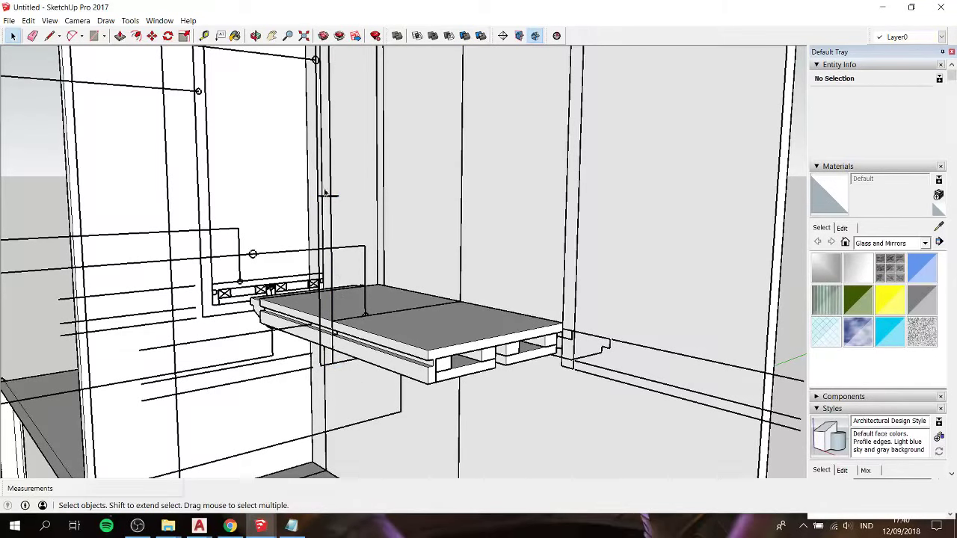
middle_drag(326, 194, 330, 257)
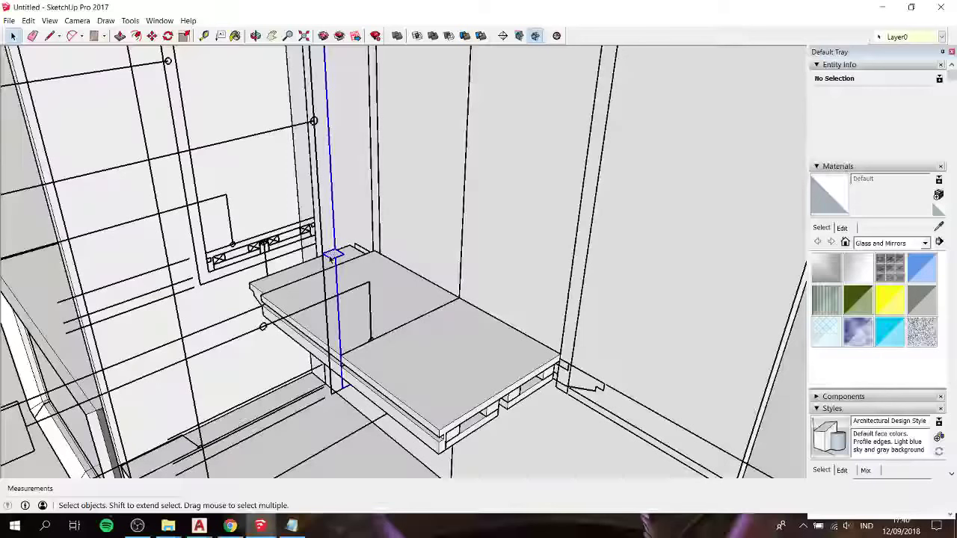
click(330, 257)
mouse_move(330, 257)
middle_down()
mouse_move(353, 326)
mouse_move(363, 177)
mouse_move(342, 250)
mouse_move(350, 284)
middle_up()
scroll(349, 284, up, 3)
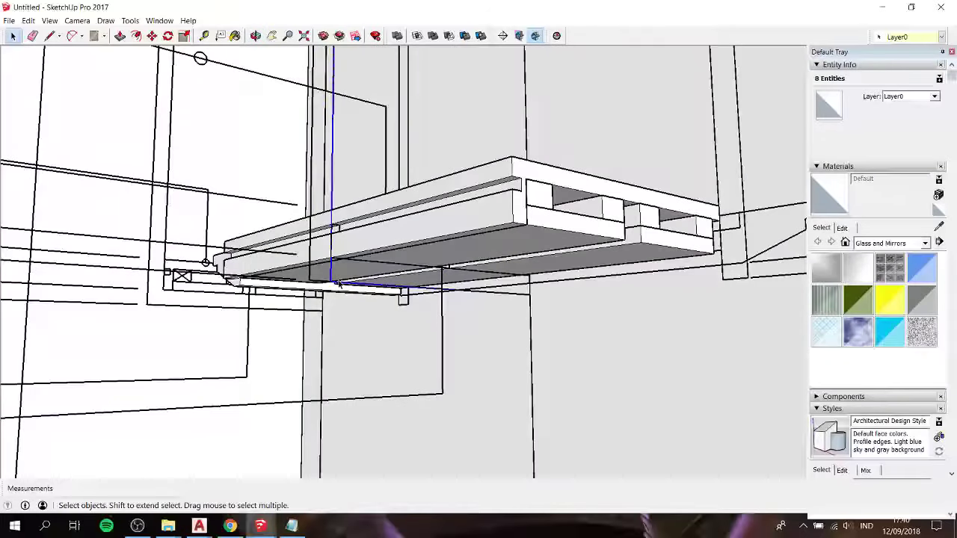
Step: Move the 300mm edge under the shelf by 25mm
click(372, 286)
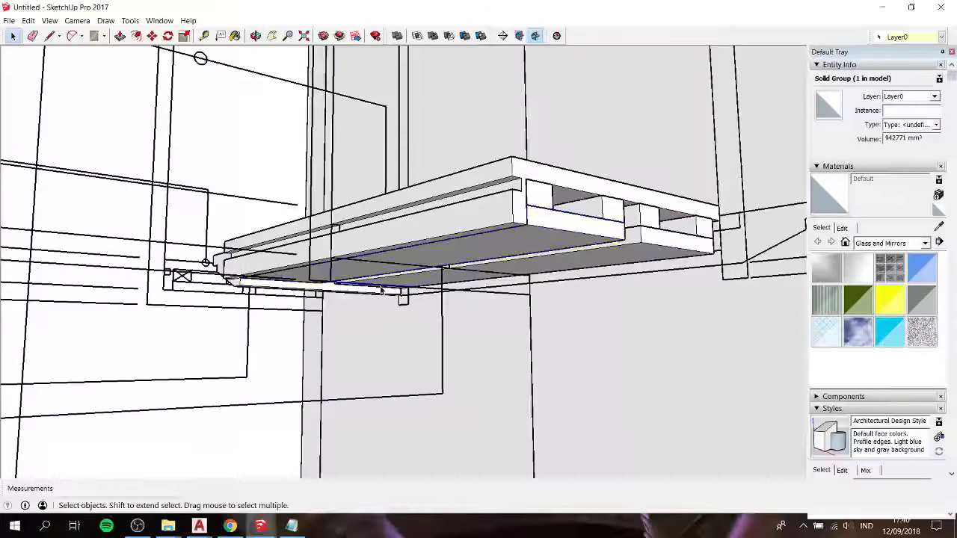
click(382, 290)
mouse_move(382, 290)
middle_down()
mouse_move(329, 303)
mouse_move(305, 326)
middle_up()
key(m)
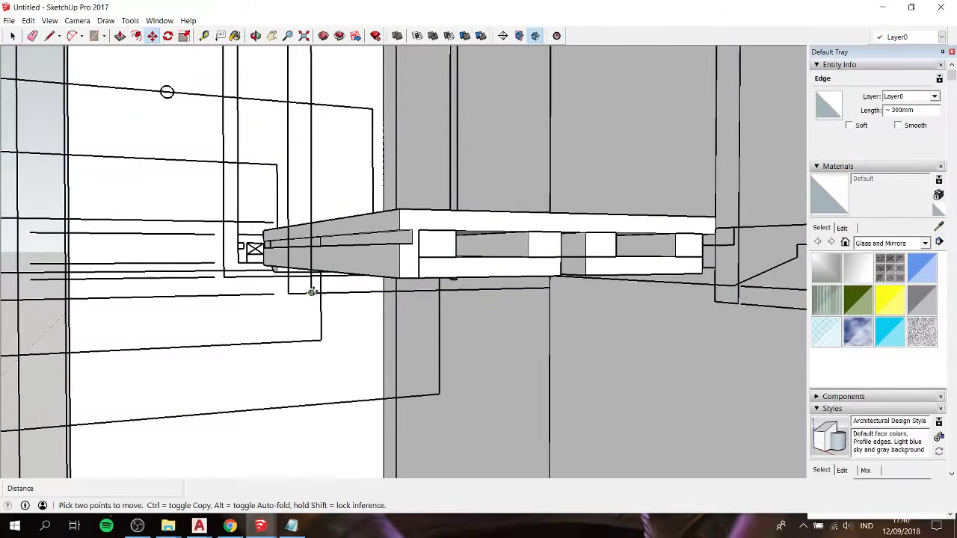
click(312, 292)
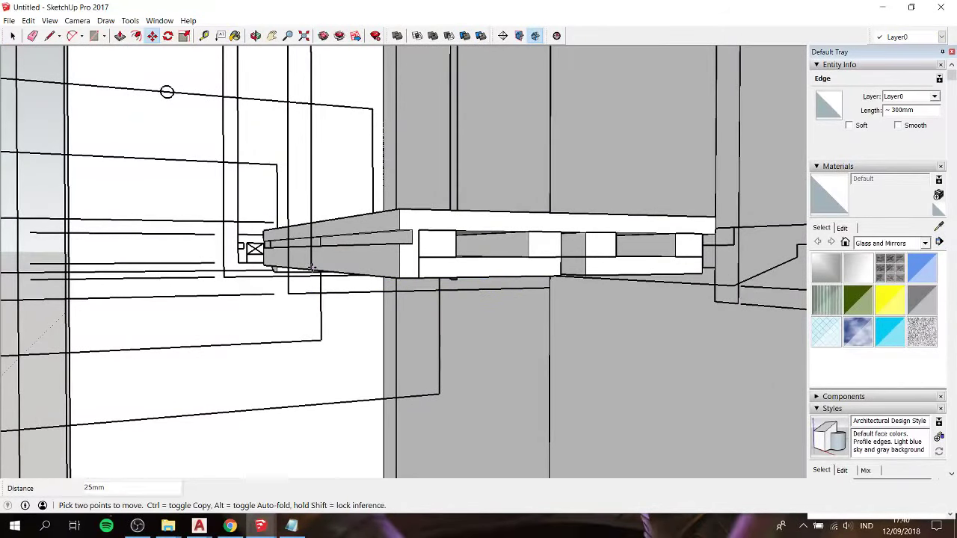
mouse_move(313, 268)
middle_down()
mouse_move(309, 329)
mouse_move(298, 259)
middle_up()
key(space)
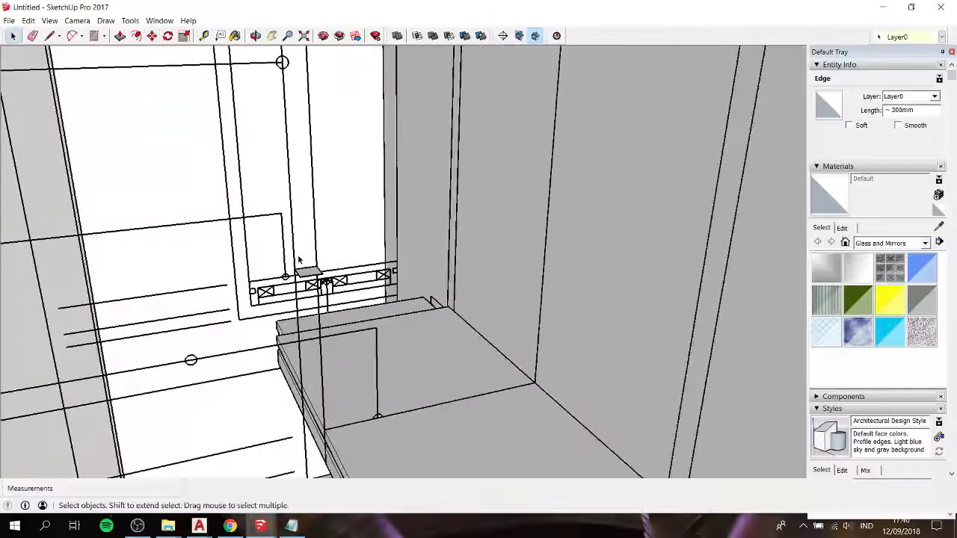
Step: Select the vertical post geometry and make it the component Component#3
double_click(310, 275)
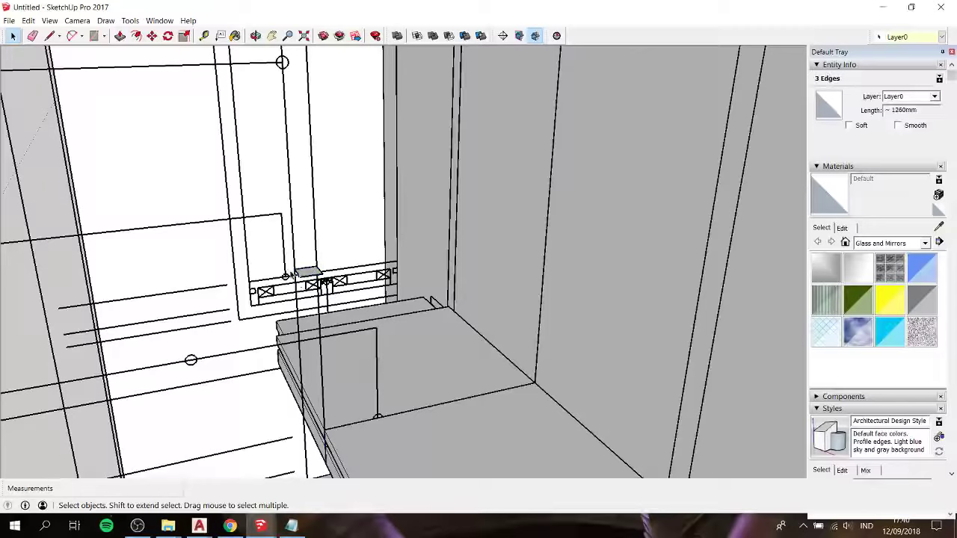
scroll(320, 216, down, 3)
scroll(374, 224, down, 3)
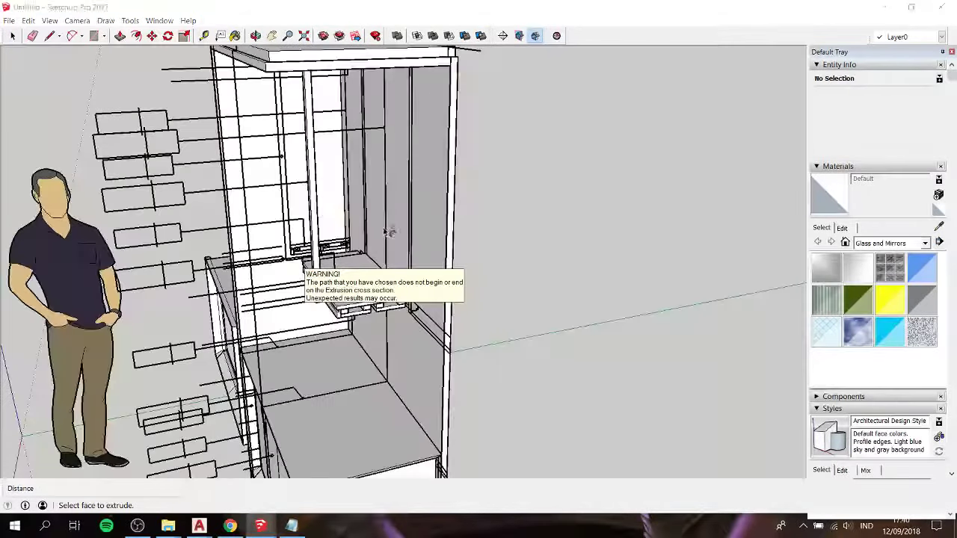
mouse_move(381, 212)
middle_down()
mouse_move(382, 230)
mouse_move(328, 230)
middle_up()
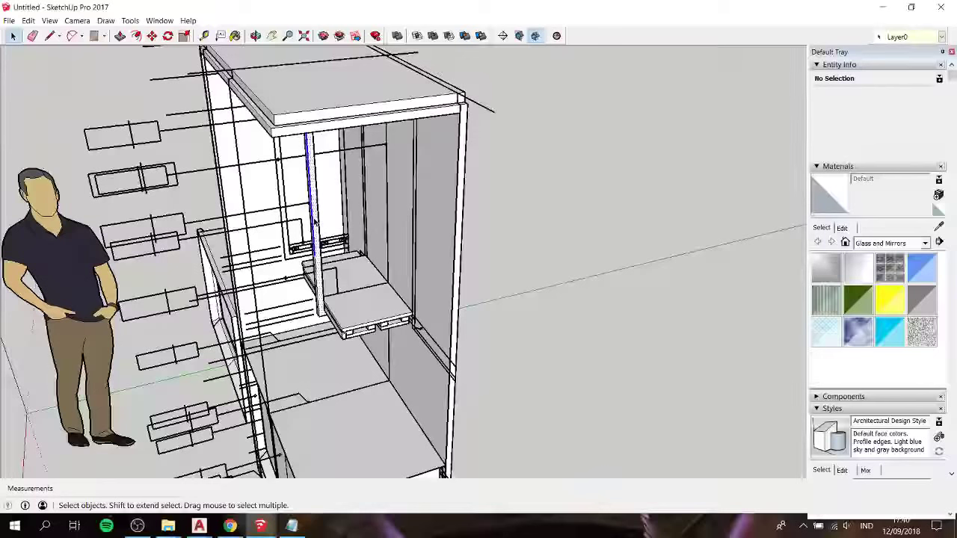
right_click(314, 221)
click(359, 299)
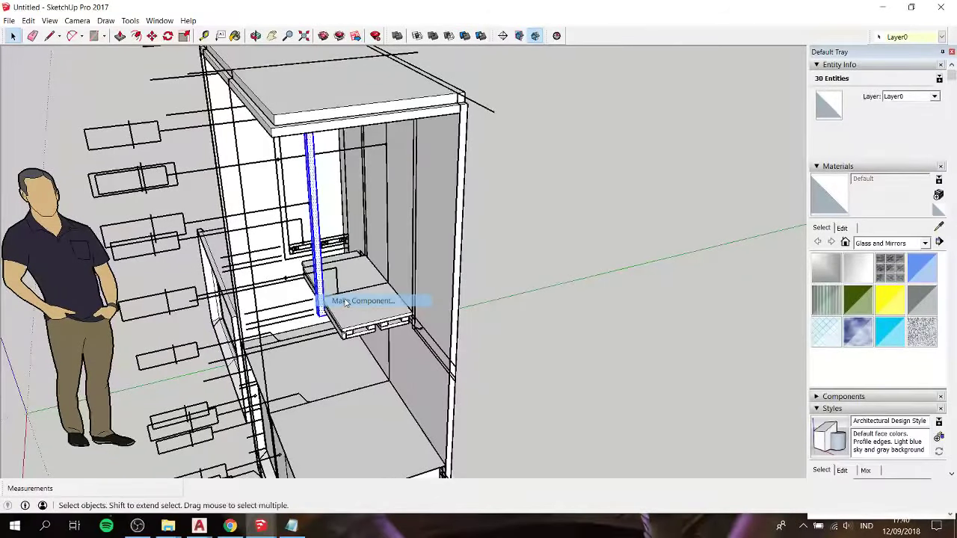
click(495, 349)
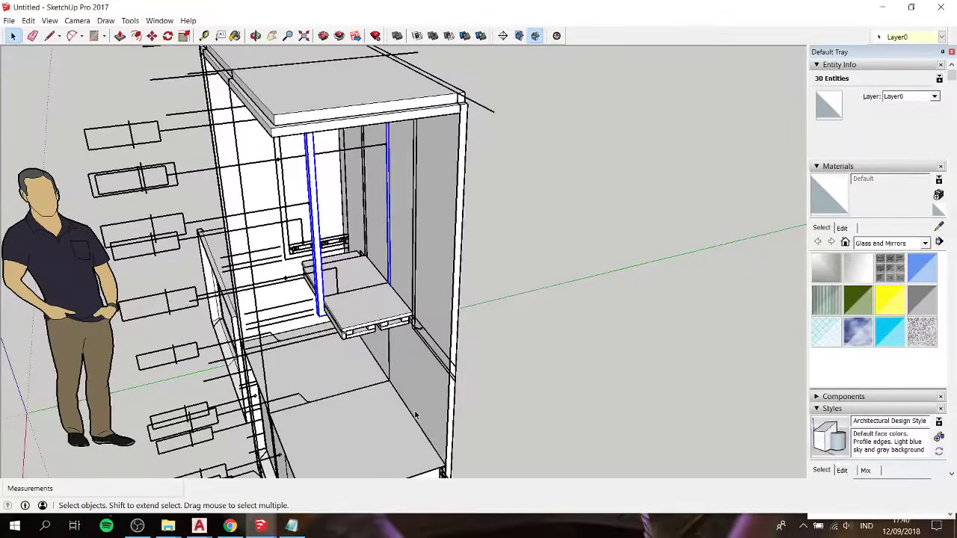
middle_drag(365, 296, 527, 285)
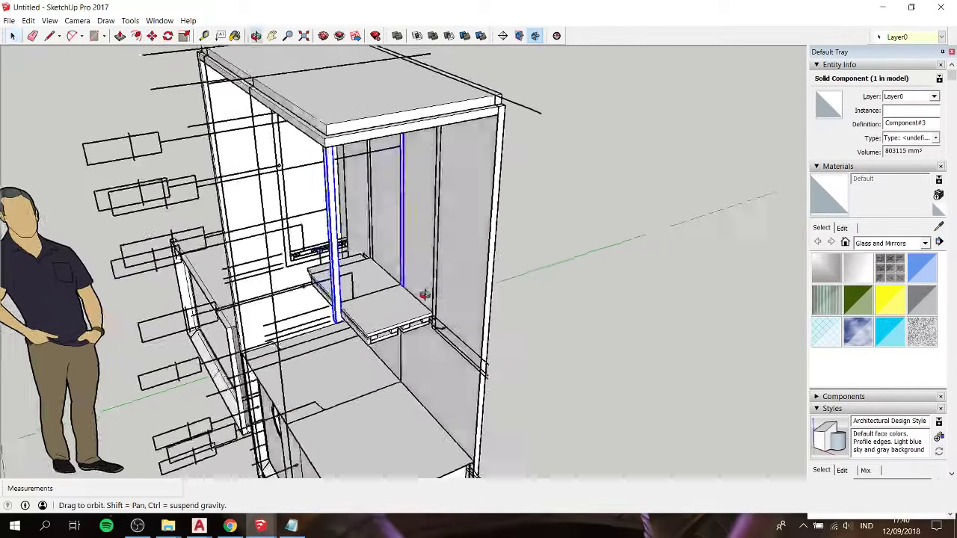
scroll(527, 285, up, 3)
scroll(527, 285, up, 2)
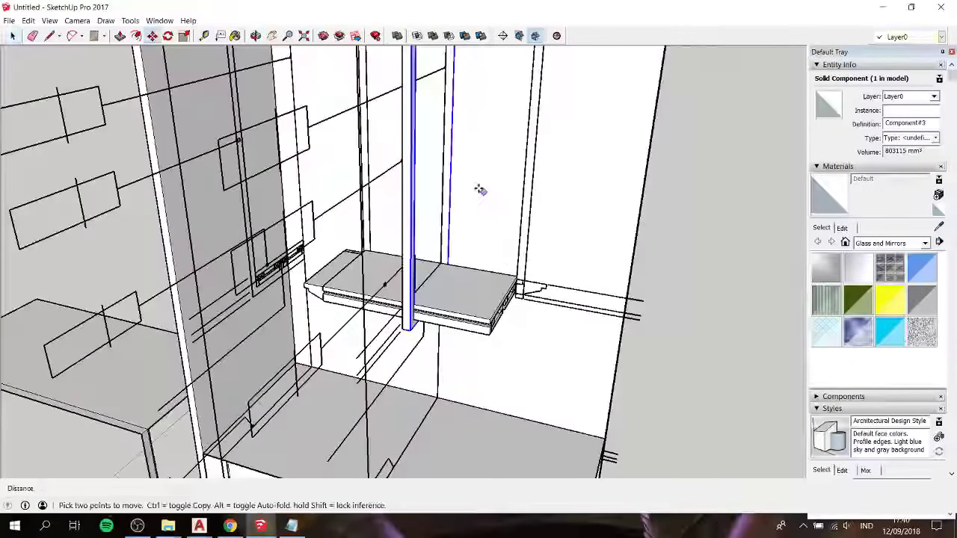
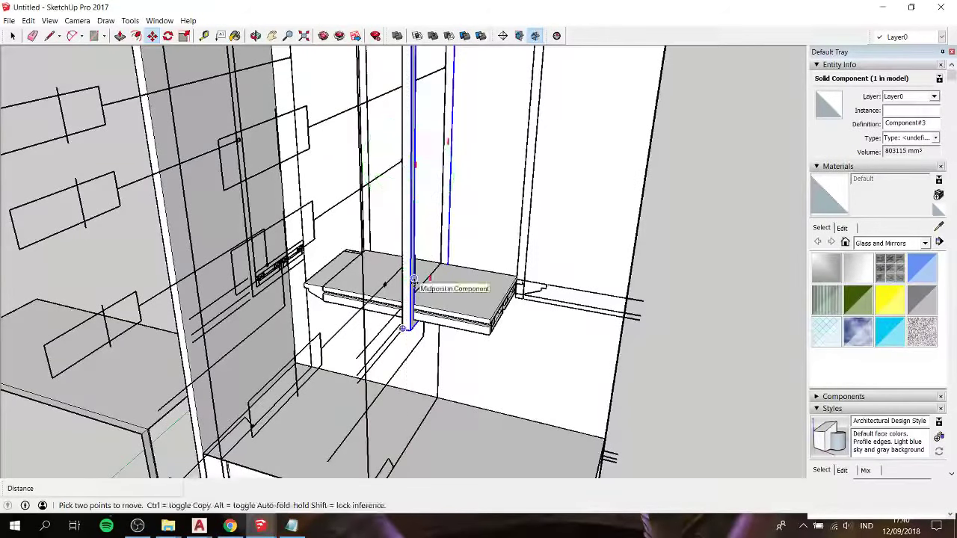
Step: Copy the thin side panel and snap it to the shelf's far corner endpoint, making two instances
click(413, 259)
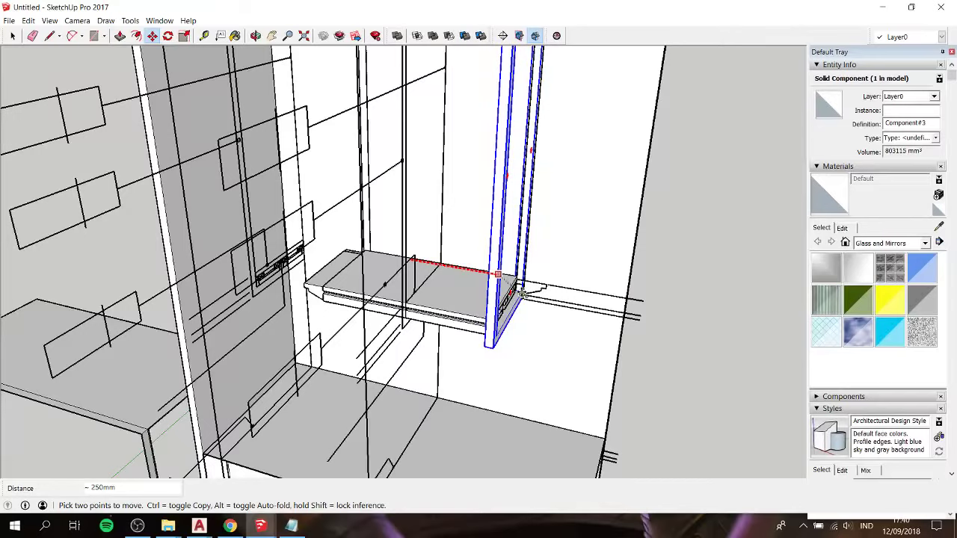
scroll(525, 297, up, 2)
scroll(526, 298, up, 2)
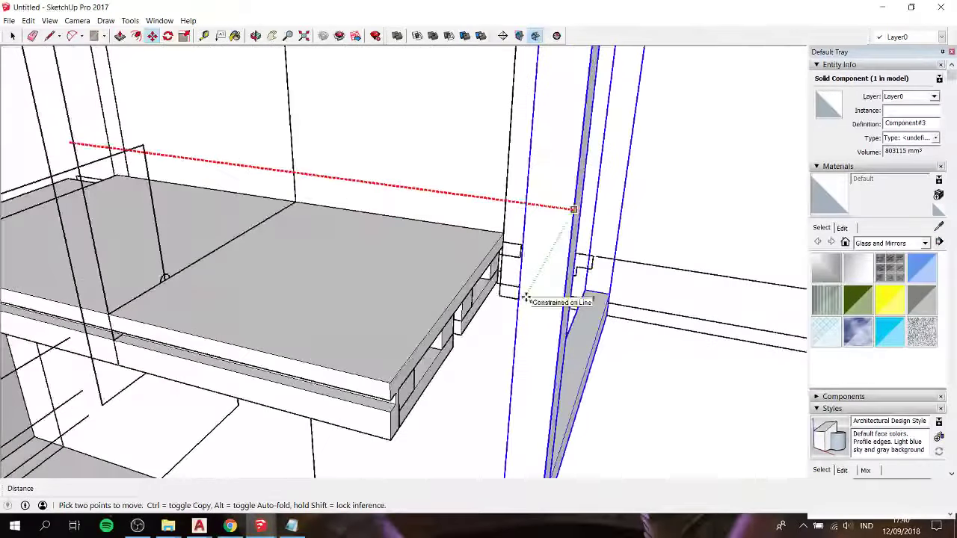
middle_drag(526, 298, 508, 252)
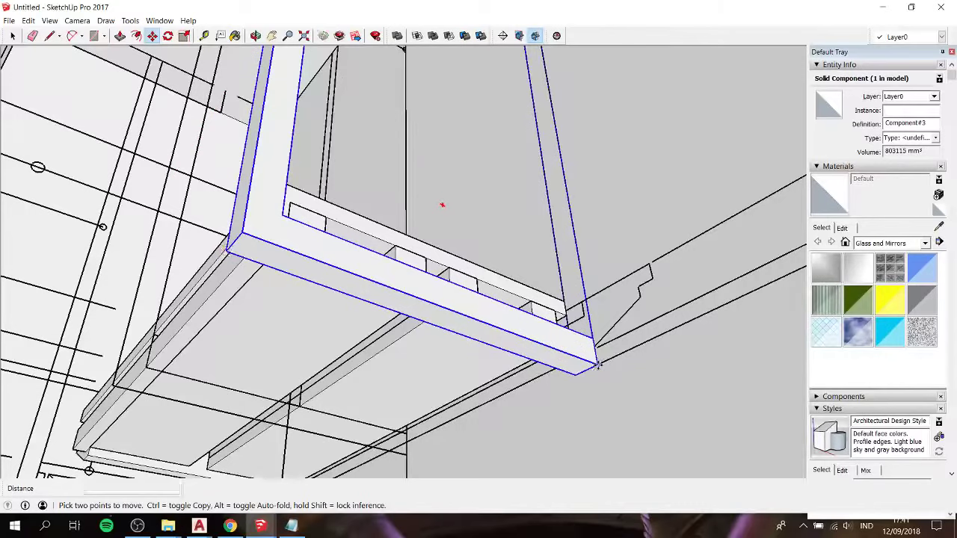
click(598, 366)
key(ctrl)
mouse_move(598, 366)
middle_down()
mouse_move(722, 391)
mouse_move(216, 442)
mouse_move(325, 309)
mouse_move(336, 397)
mouse_move(398, 386)
mouse_move(417, 367)
mouse_move(266, 380)
middle_up()
click(216, 441)
key(space)
click(167, 424)
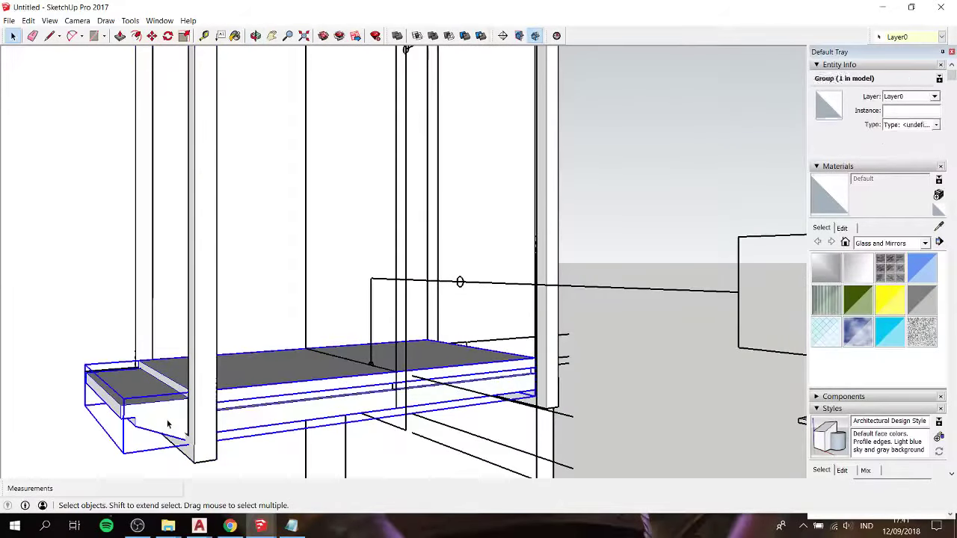
Step: Window-select the shelf's left end piece and make it a group
mouse_move(167, 424)
middle_down()
mouse_move(25, 374)
mouse_move(3, 346)
mouse_move(231, 359)
mouse_move(374, 406)
mouse_move(276, 447)
mouse_move(256, 386)
mouse_move(122, 393)
mouse_move(325, 385)
mouse_move(107, 391)
mouse_move(276, 160)
mouse_move(217, 226)
mouse_move(214, 357)
mouse_move(239, 380)
mouse_move(357, 391)
mouse_move(450, 378)
mouse_move(143, 317)
middle_up()
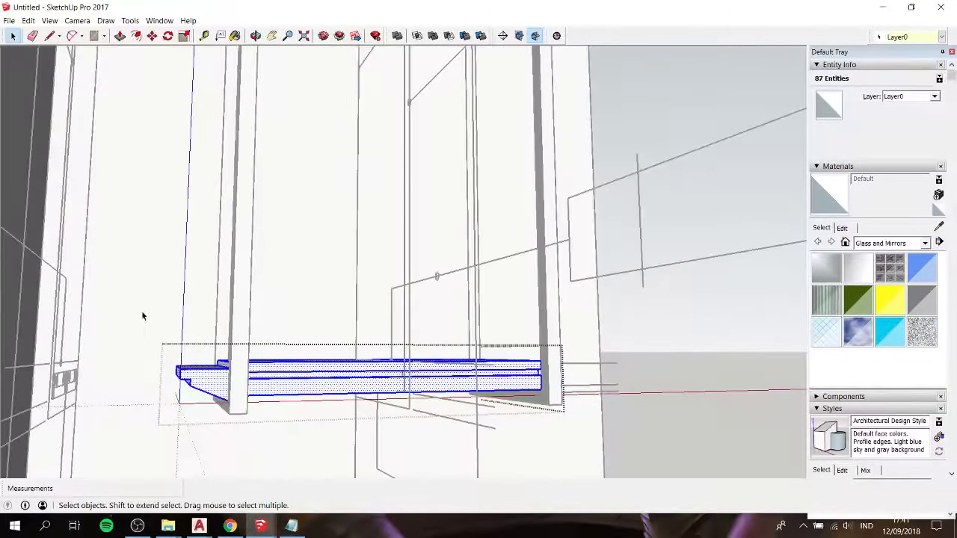
drag(137, 311, 271, 440)
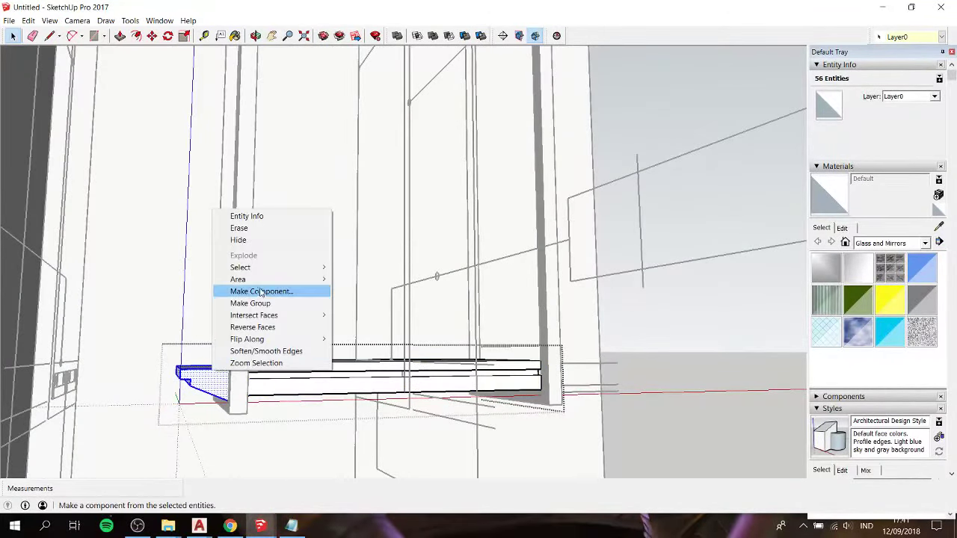
click(261, 304)
Step: Copy the end-piece group 703mm to the shelf's right end and mirror it with scale -1
middle_drag(291, 319, 254, 345)
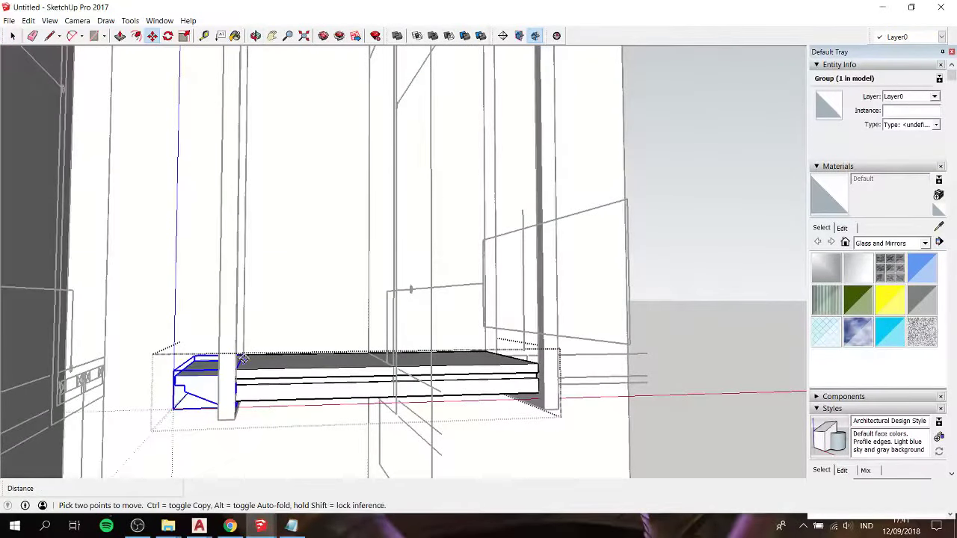
click(591, 350)
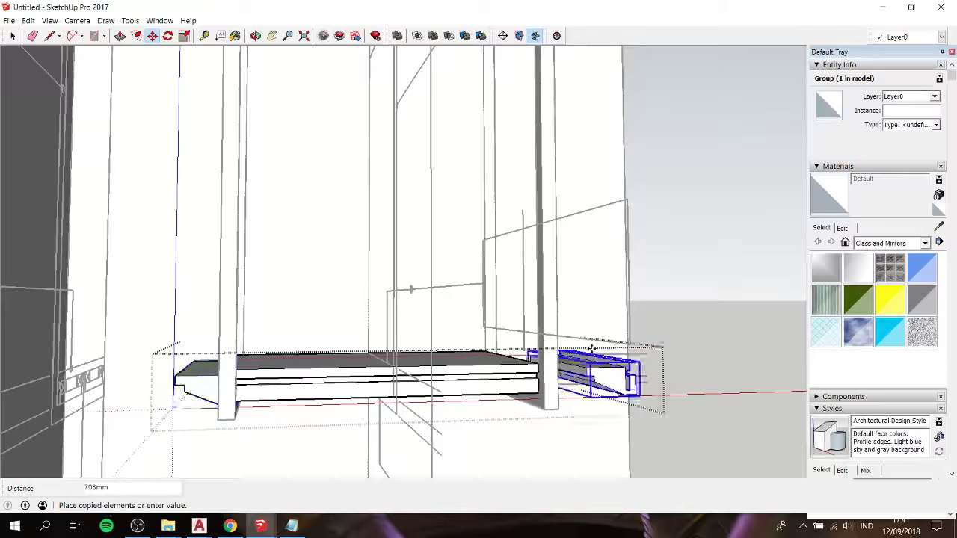
middle_drag(588, 349, 496, 365)
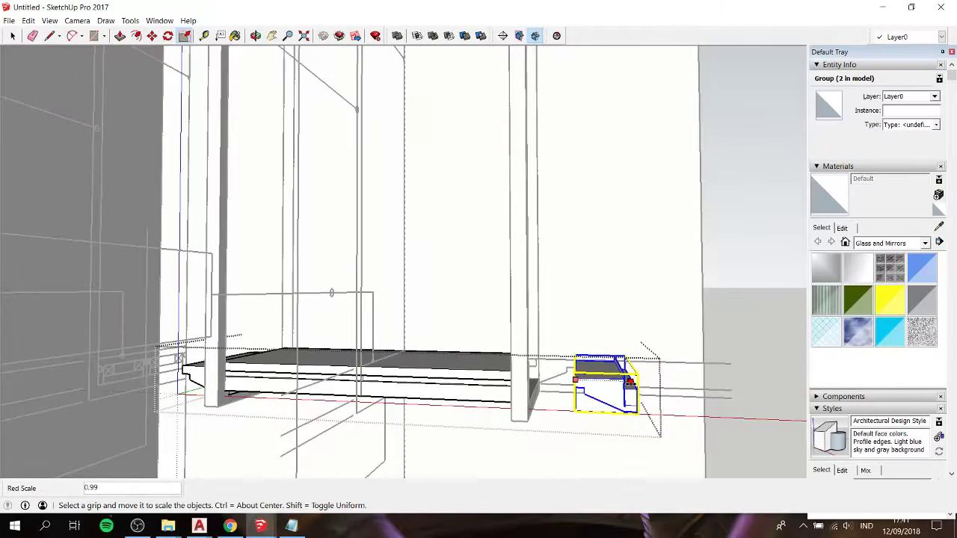
text(-1)
key(Return)
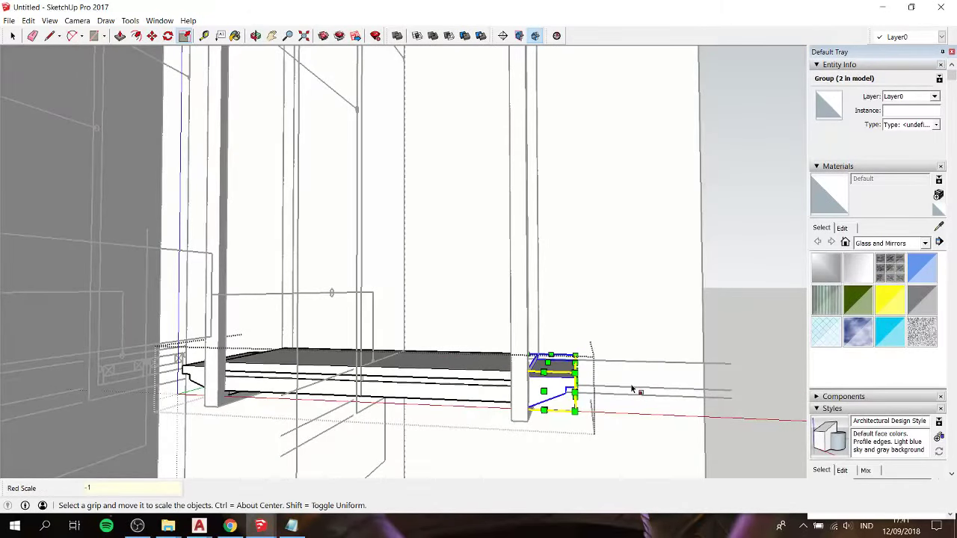
scroll(632, 389, up, 2)
mouse_move(633, 390)
middle_down()
mouse_move(596, 393)
mouse_move(496, 453)
middle_up()
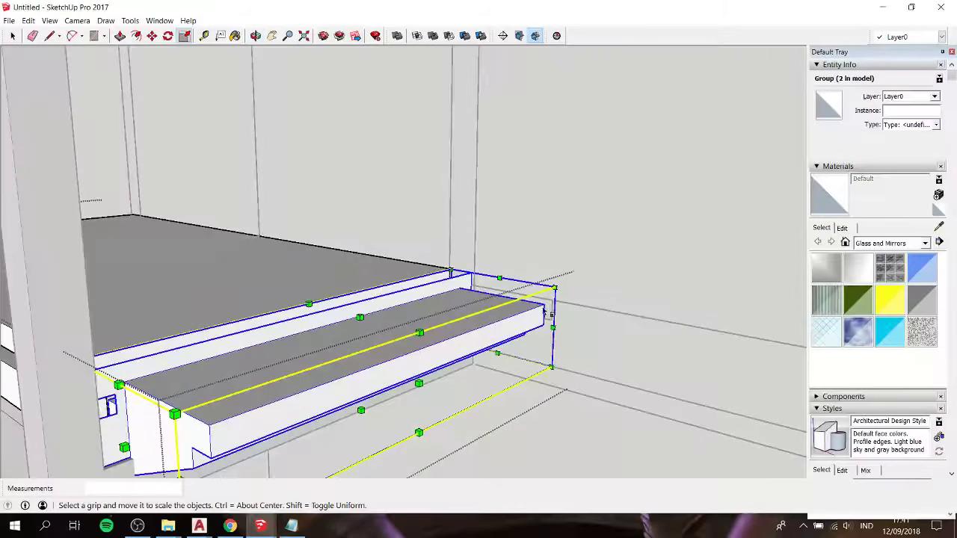
Step: Nudge the mirrored end cap into position at the shelf's right end
key(m)
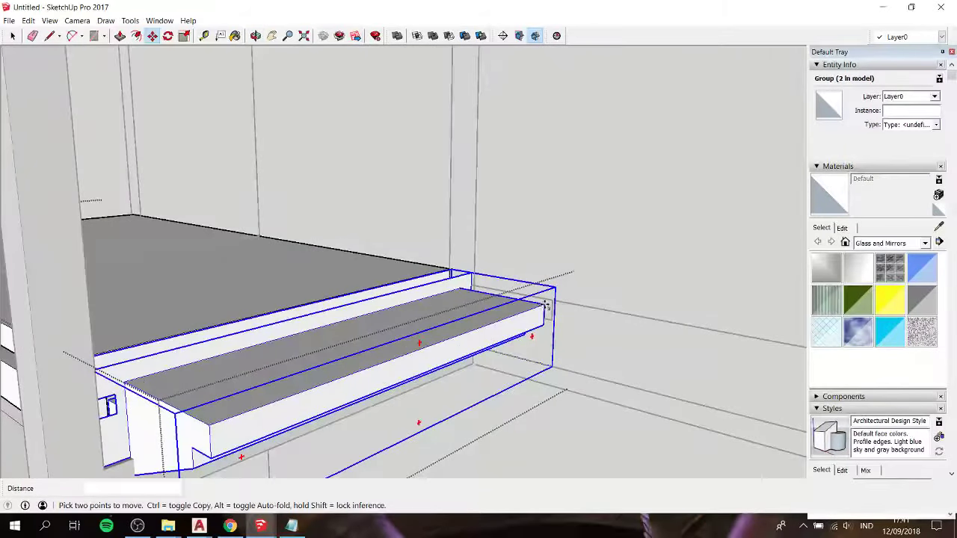
click(546, 305)
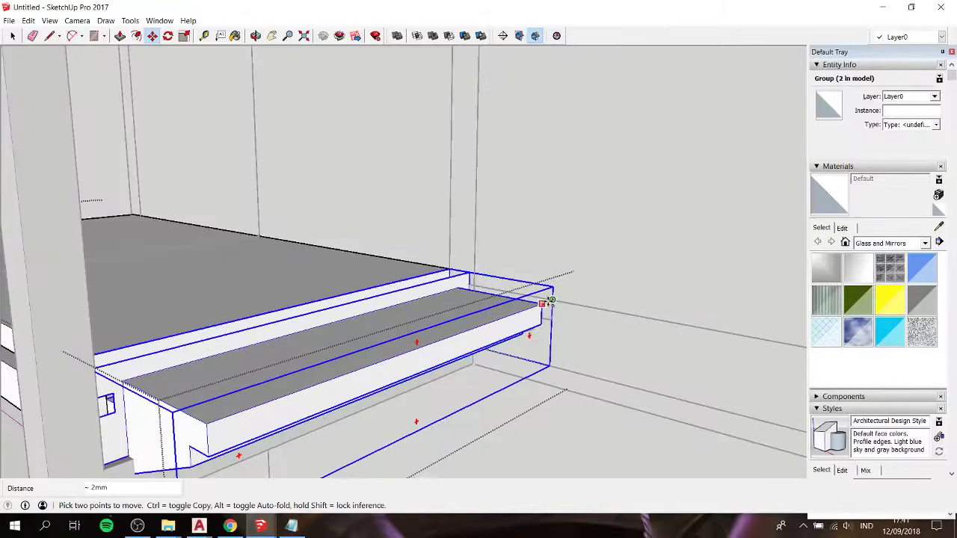
scroll(548, 300, down, 3)
scroll(550, 306, down, 2)
key(space)
mouse_move(550, 306)
middle_down()
mouse_move(442, 391)
mouse_move(455, 408)
middle_up()
scroll(503, 366, up, 2)
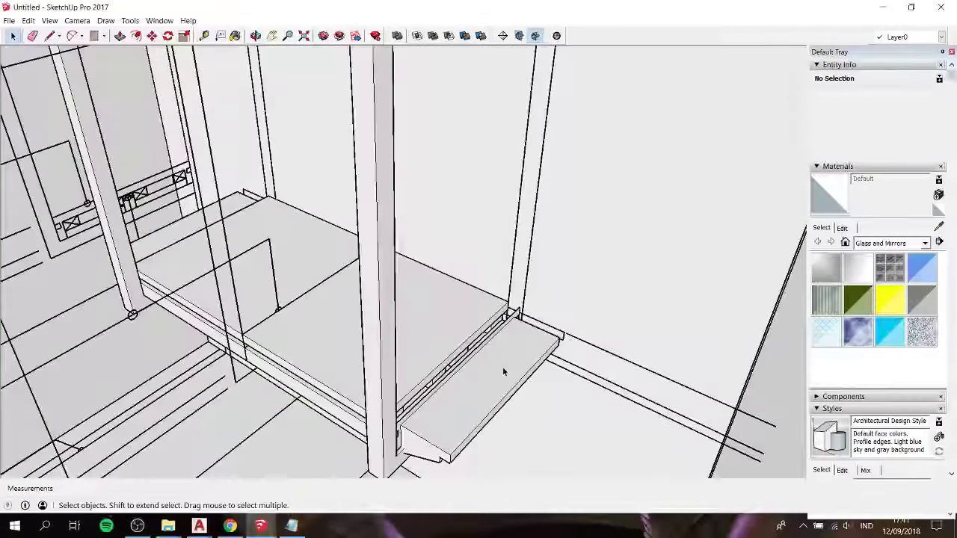
mouse_move(502, 366)
middle_down()
mouse_move(455, 292)
mouse_move(501, 312)
mouse_move(545, 357)
middle_up()
scroll(544, 352, up, 3)
scroll(458, 316, up, 2)
scroll(458, 315, up, 2)
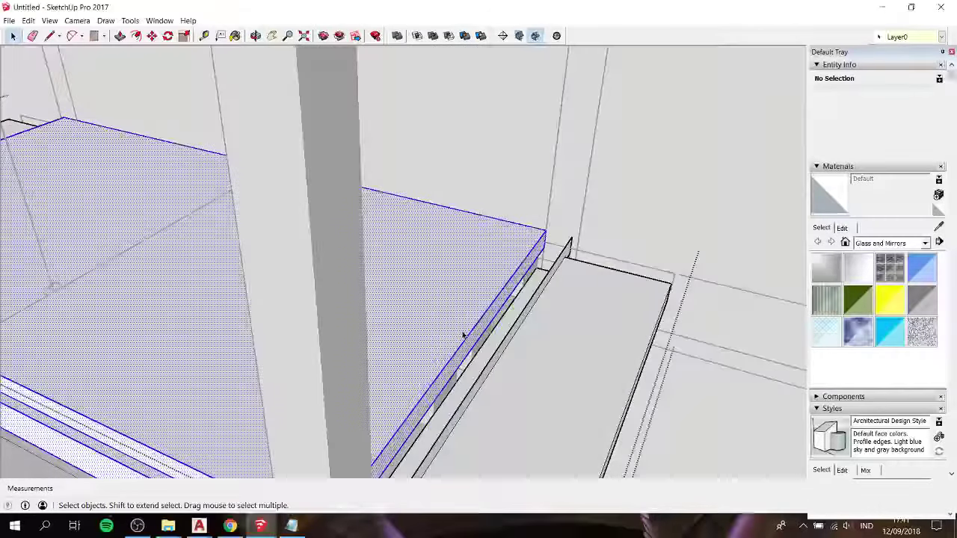
Step: Push/pull the shelf's thin slot face out 20mm to close the gap against the end cap
click(473, 349)
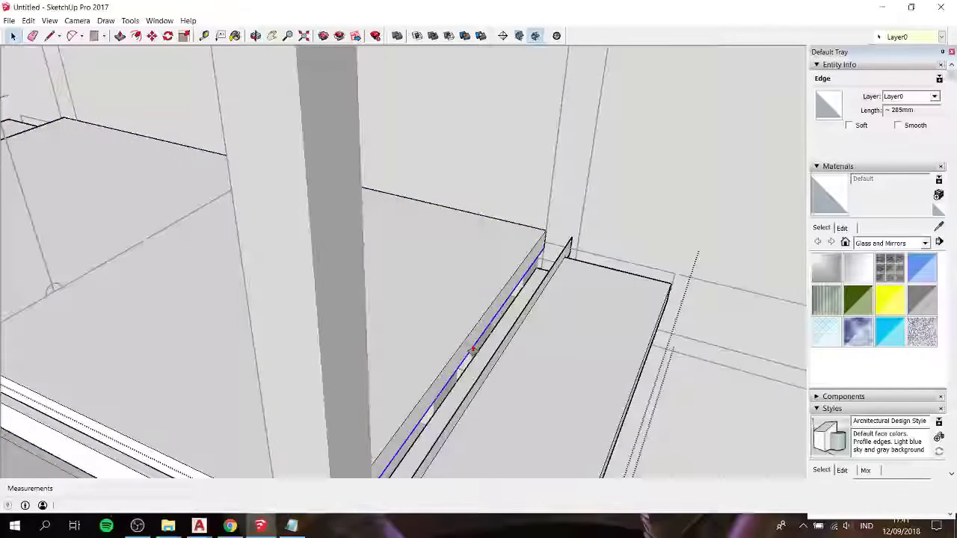
drag(465, 358, 529, 299)
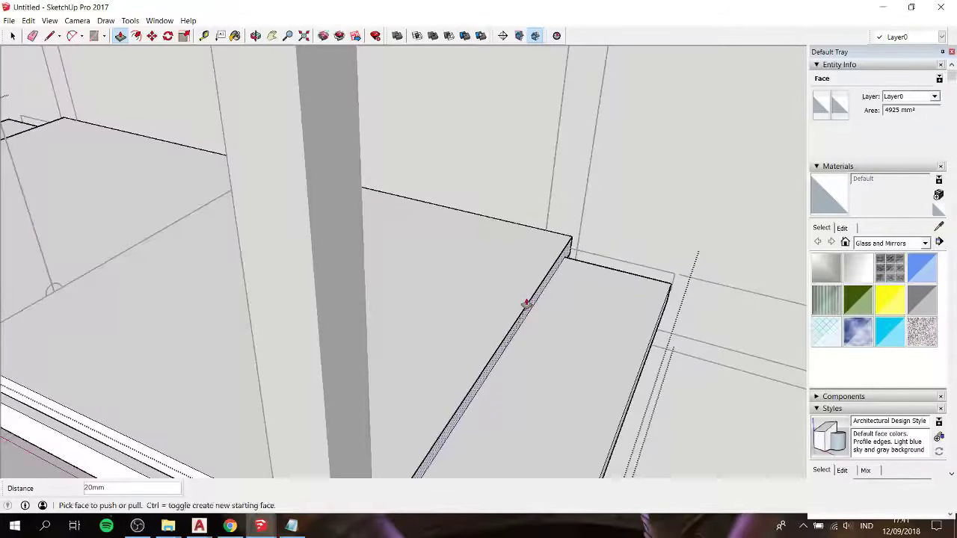
scroll(527, 302, down, 3)
key(space)
middle_drag(604, 274, 551, 320)
scroll(479, 308, up, 2)
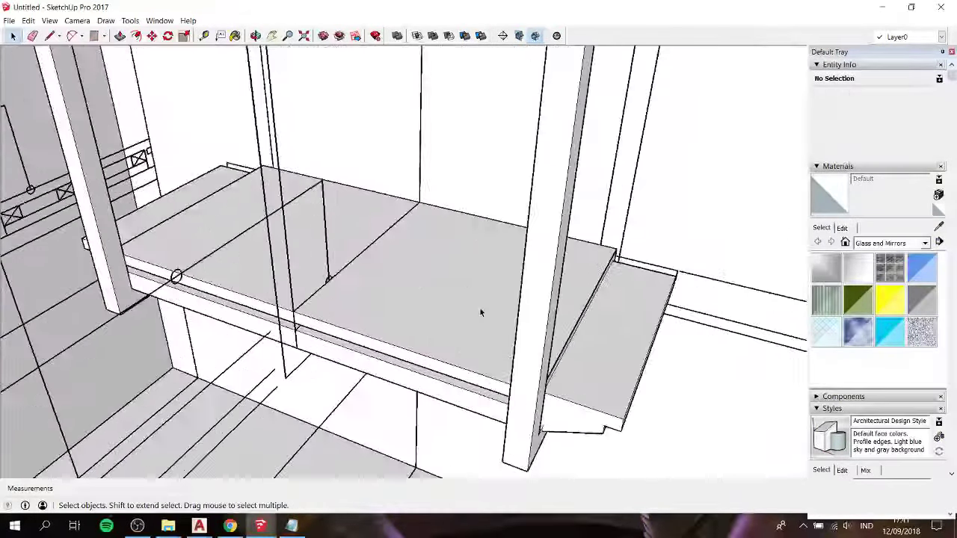
mouse_move(481, 312)
middle_down()
mouse_move(145, 251)
mouse_move(237, 327)
mouse_move(442, 451)
mouse_move(499, 447)
middle_up()
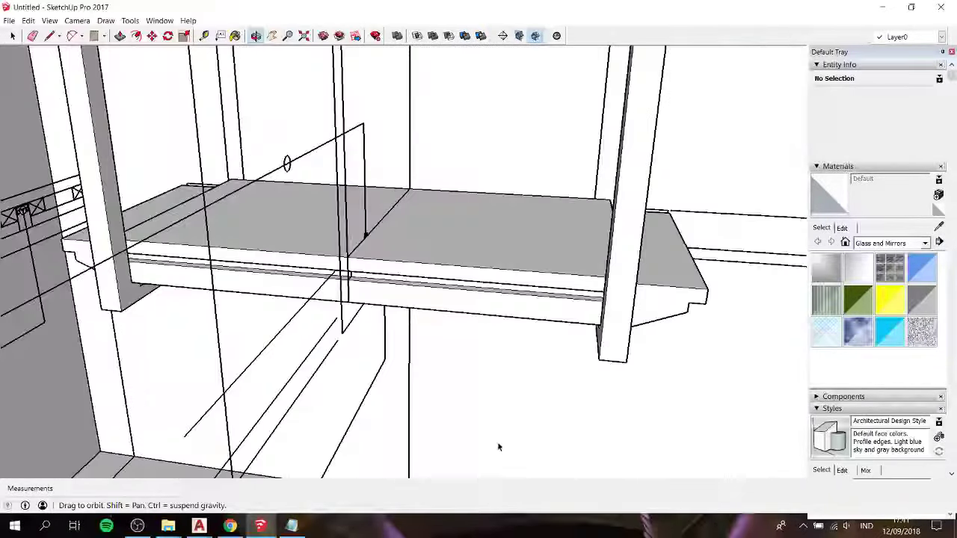
scroll(499, 447, down, 3)
scroll(499, 447, down, 2)
scroll(499, 447, down, 2)
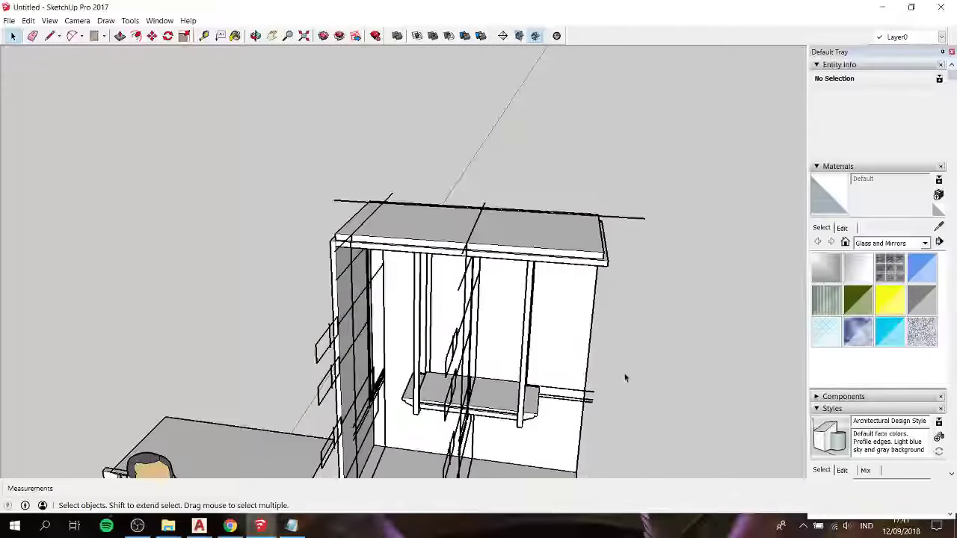
Step: Orbit, pan and zoom around the shelf to inspect the fitted end caps
scroll(553, 395, up, 5)
mouse_move(421, 401)
middle_down()
mouse_move(513, 341)
mouse_move(449, 347)
mouse_move(309, 316)
mouse_move(510, 281)
mouse_move(336, 379)
mouse_move(234, 395)
middle_up()
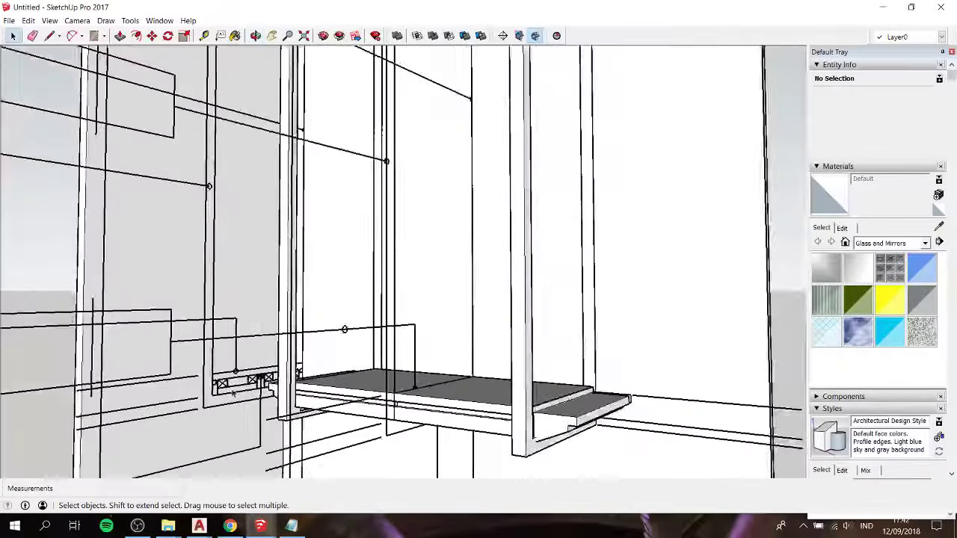
scroll(233, 392, down, 5)
scroll(233, 392, up, 5)
scroll(232, 392, down, 8)
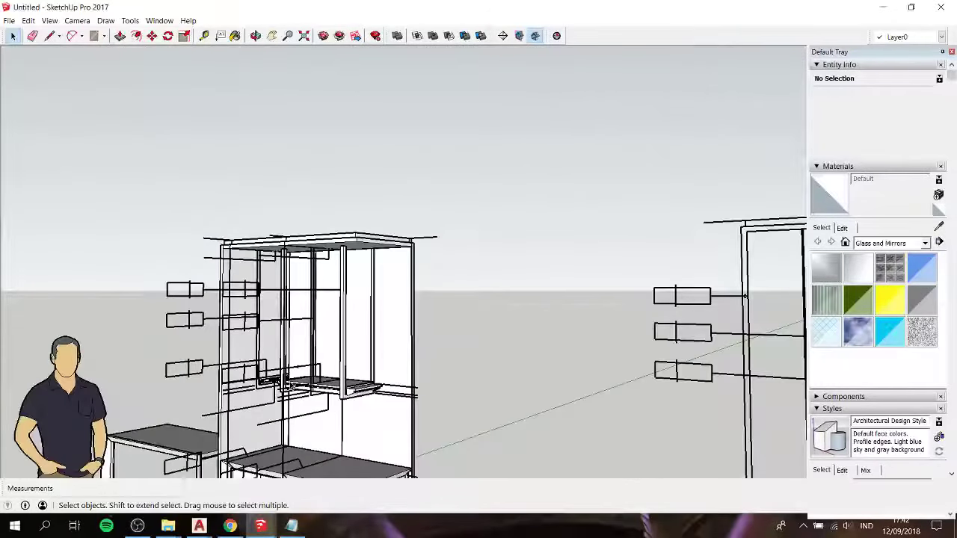
scroll(481, 413, down, 3)
scroll(481, 414, up, 2)
scroll(482, 414, up, 4)
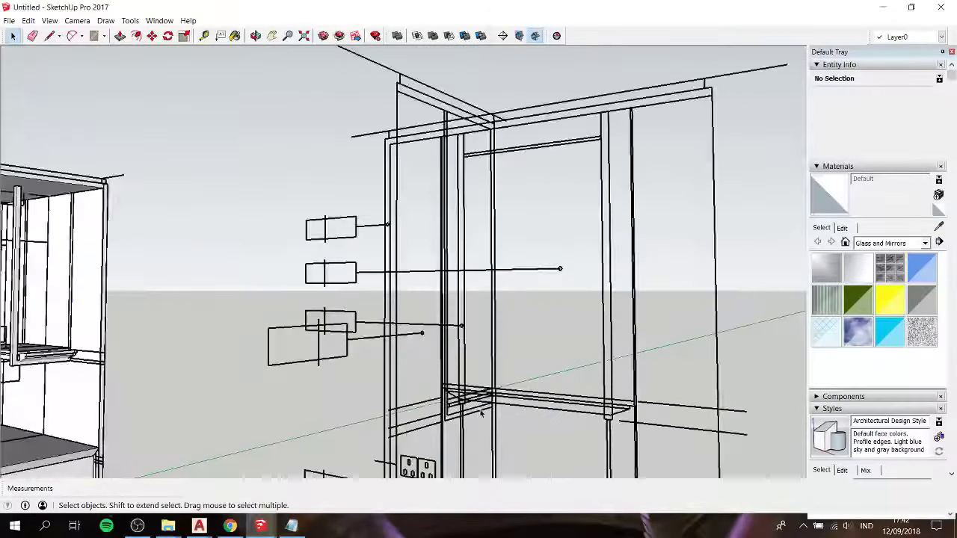
scroll(481, 413, up, 3)
scroll(469, 361, down, 1)
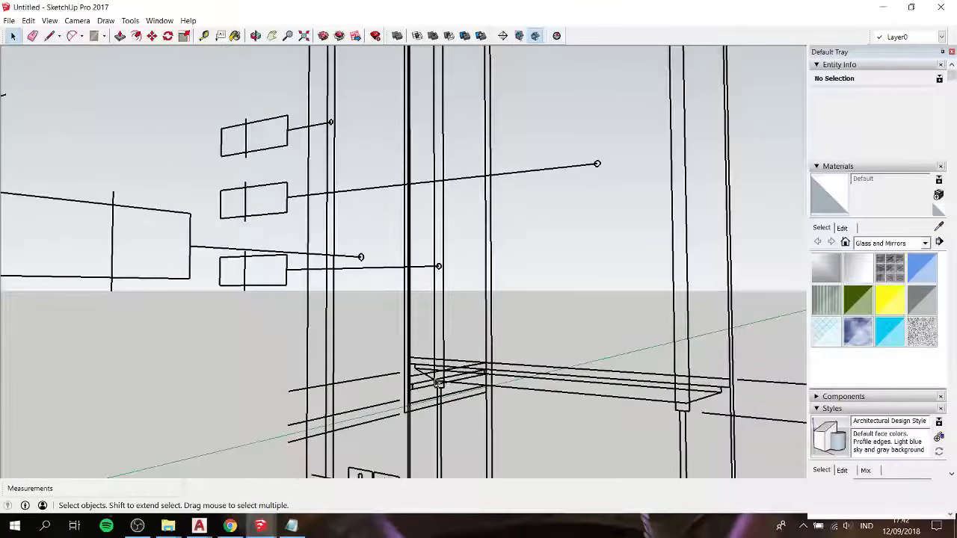
scroll(458, 392, down, 2)
shift+middle_drag(458, 392, 483, 333)
scroll(346, 359, up, 3)
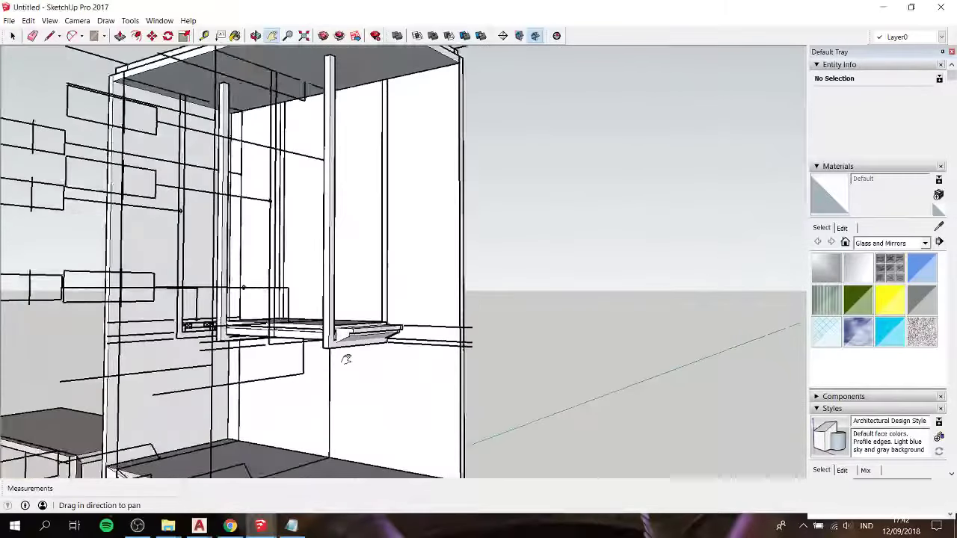
scroll(323, 307, up, 2)
mouse_move(323, 307)
middle_down()
mouse_move(199, 341)
mouse_move(221, 346)
middle_up()
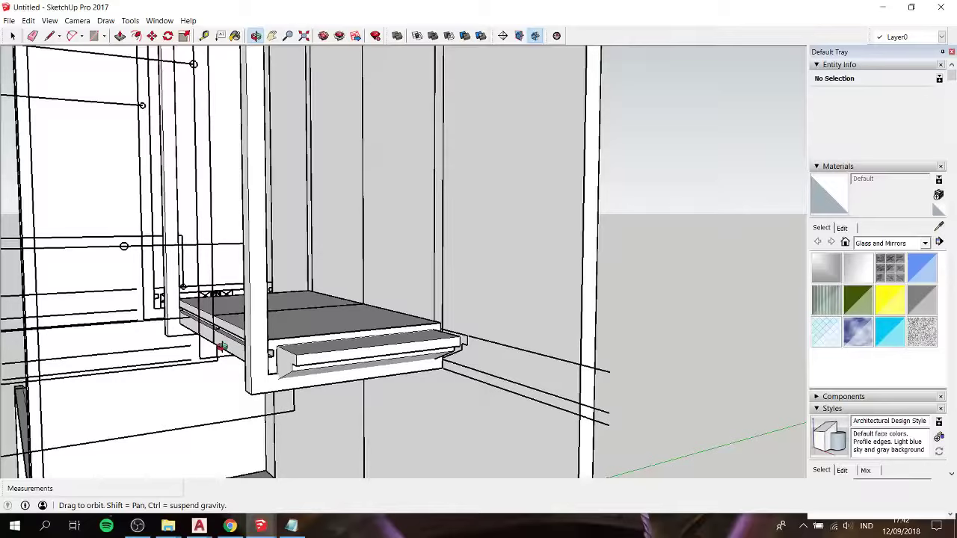
mouse_move(221, 346)
middle_down()
mouse_move(310, 293)
mouse_move(349, 316)
mouse_move(213, 308)
middle_up()
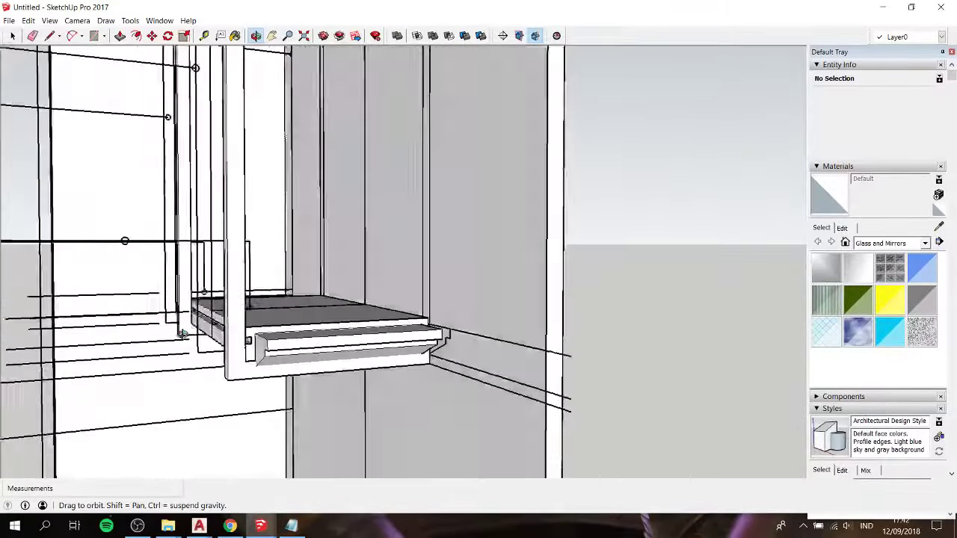
scroll(213, 308, down, 5)
scroll(212, 310, down, 2)
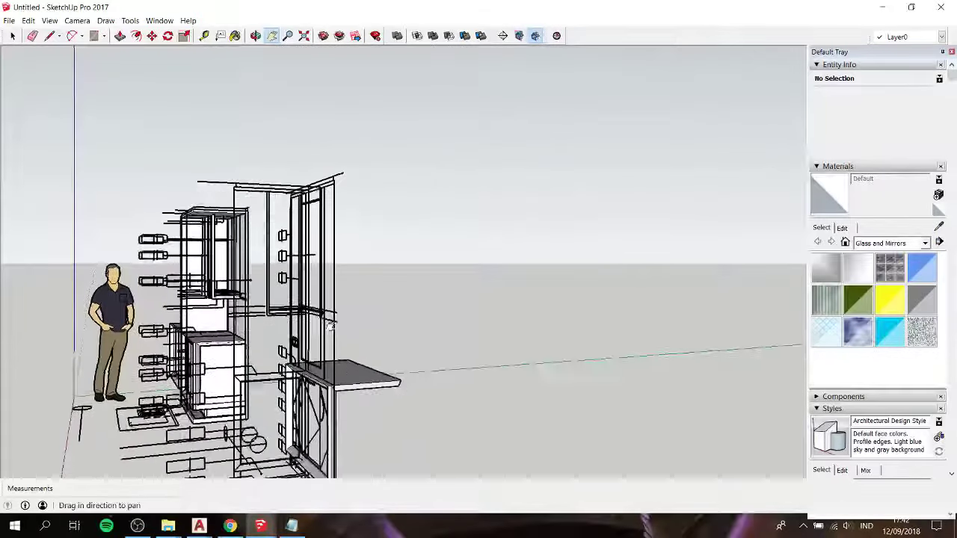
scroll(211, 310, down, 2)
scroll(224, 299, up, 3)
mouse_move(224, 299)
shift+middle_down()
mouse_move(288, 254)
mouse_move(292, 291)
mouse_move(322, 286)
shift+middle_up()
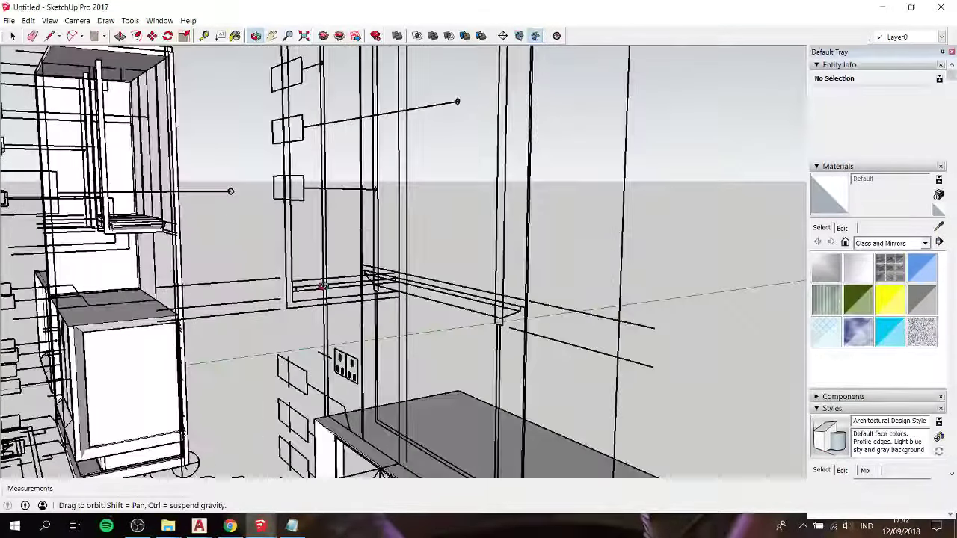
scroll(383, 262, down, 3)
scroll(382, 262, down, 3)
scroll(382, 263, down, 3)
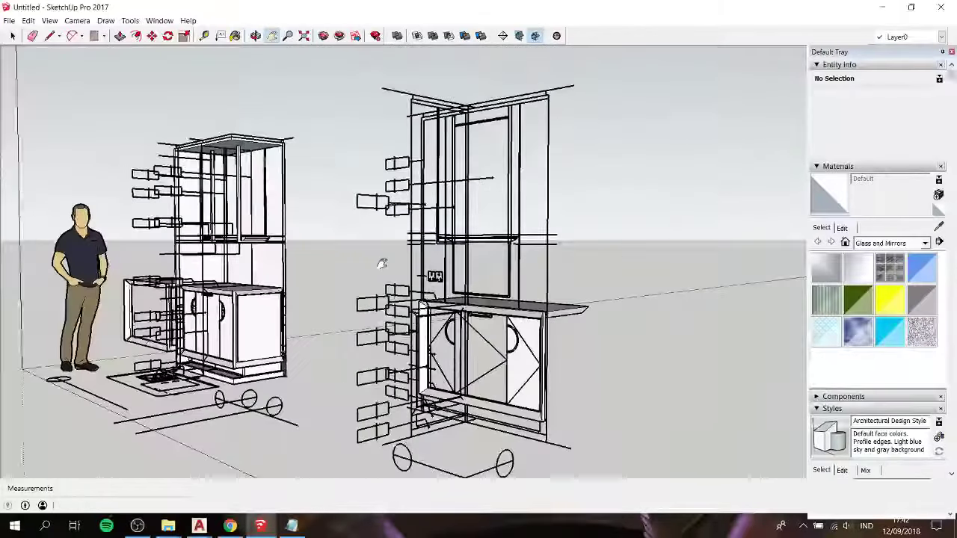
scroll(204, 263, up, 4)
scroll(203, 263, up, 4)
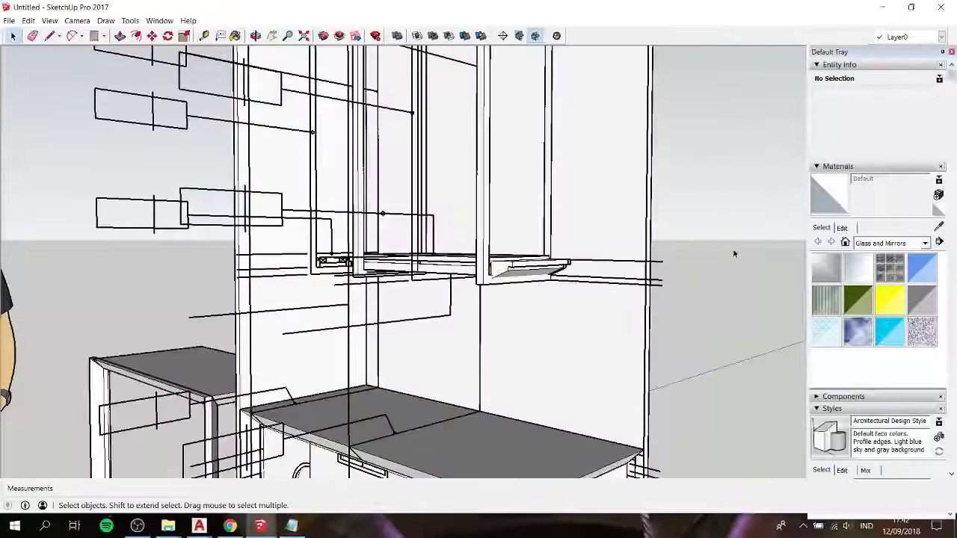
Step: Orbit out to frame the whole selected left cabinet unit beside the second wireframe cabinet
middle_drag(398, 260, 561, 377)
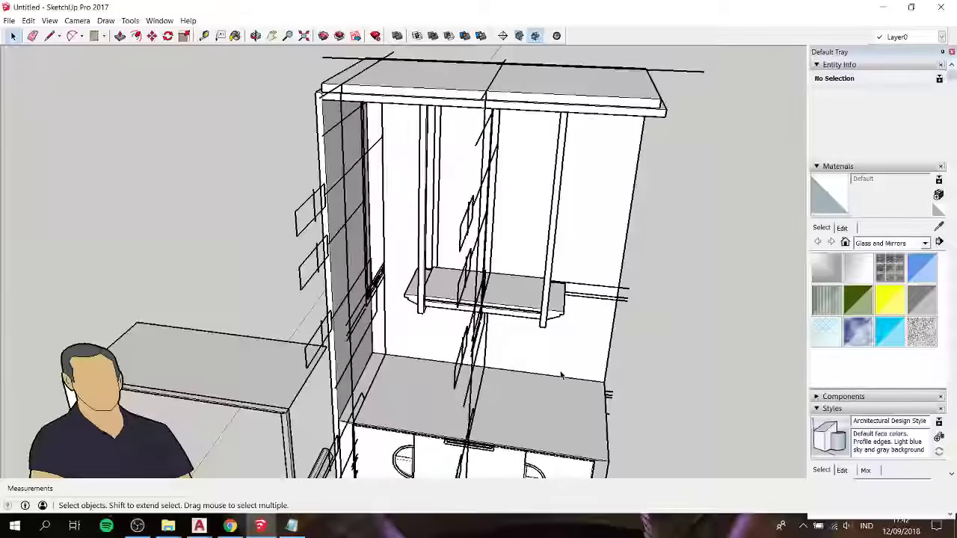
mouse_move(575, 316)
middle_down()
mouse_move(250, 224)
mouse_move(472, 249)
mouse_move(551, 246)
mouse_move(359, 252)
middle_up()
scroll(348, 255, down, 3)
scroll(349, 253, down, 4)
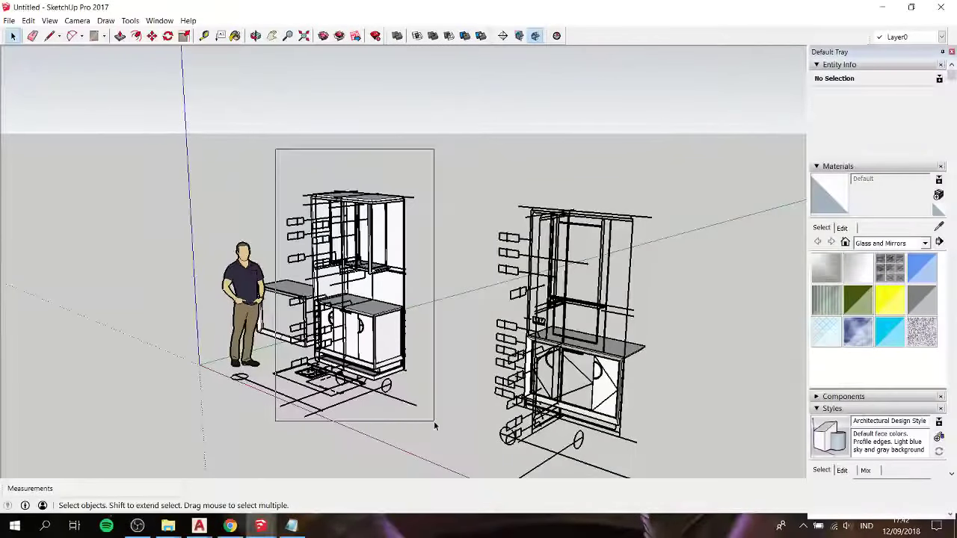
mouse_move(392, 386)
middle_down()
mouse_move(665, 391)
mouse_move(510, 444)
mouse_move(400, 447)
middle_up()
scroll(382, 387, up, 3)
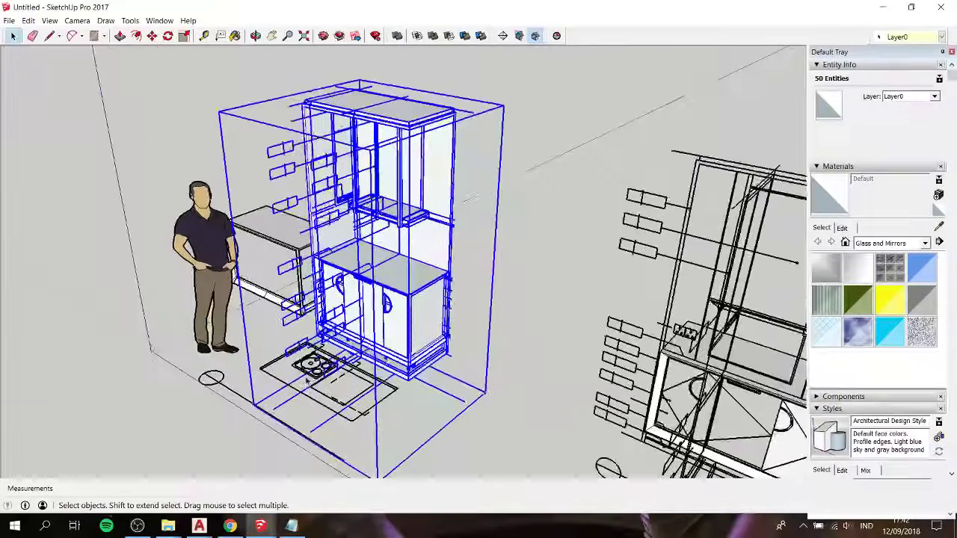
middle_drag(378, 383, 325, 366)
scroll(321, 362, up, 2)
scroll(321, 361, down, 2)
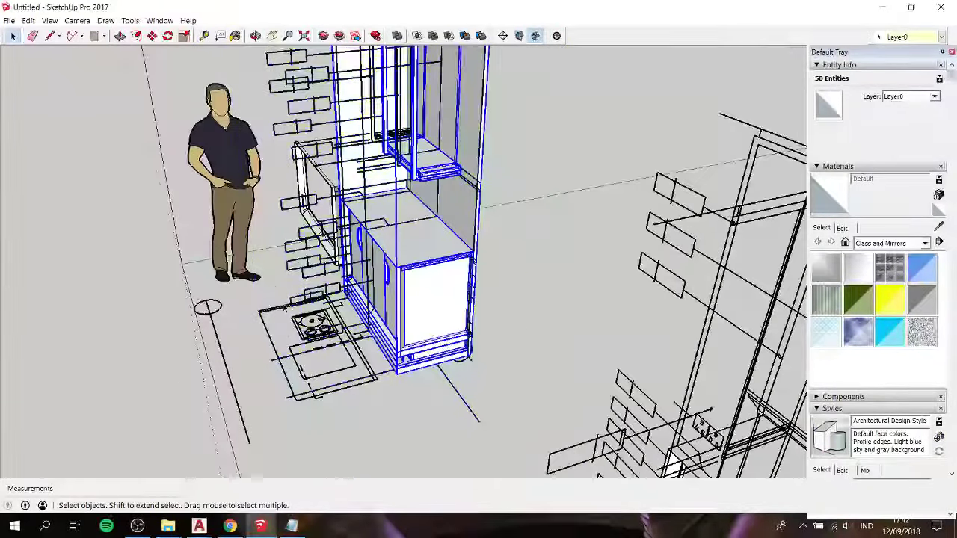
scroll(329, 359, down, 2)
scroll(336, 351, down, 2)
middle_drag(374, 337, 489, 315)
Step: Copy the selected cabinet unit to a spot off to the left
scroll(489, 316, down, 2)
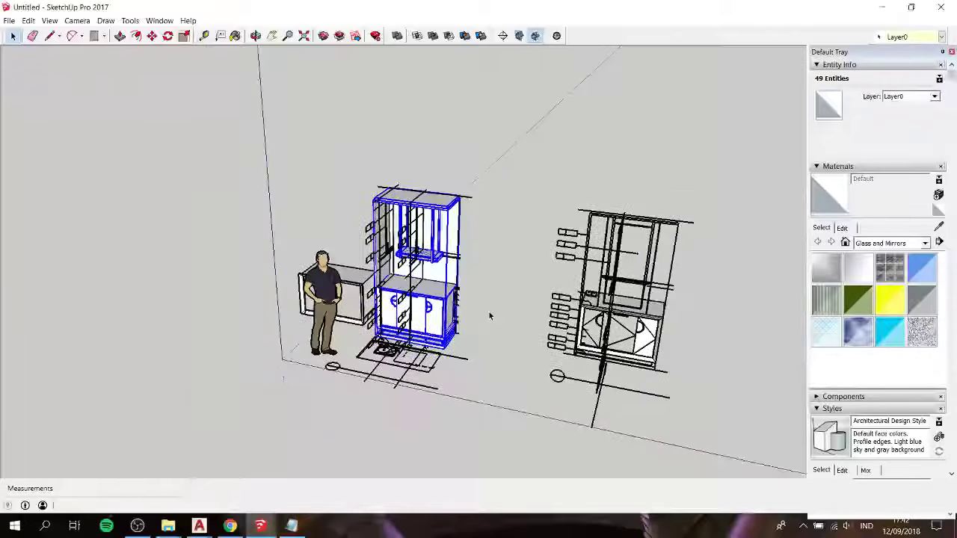
key(m)
click(490, 389)
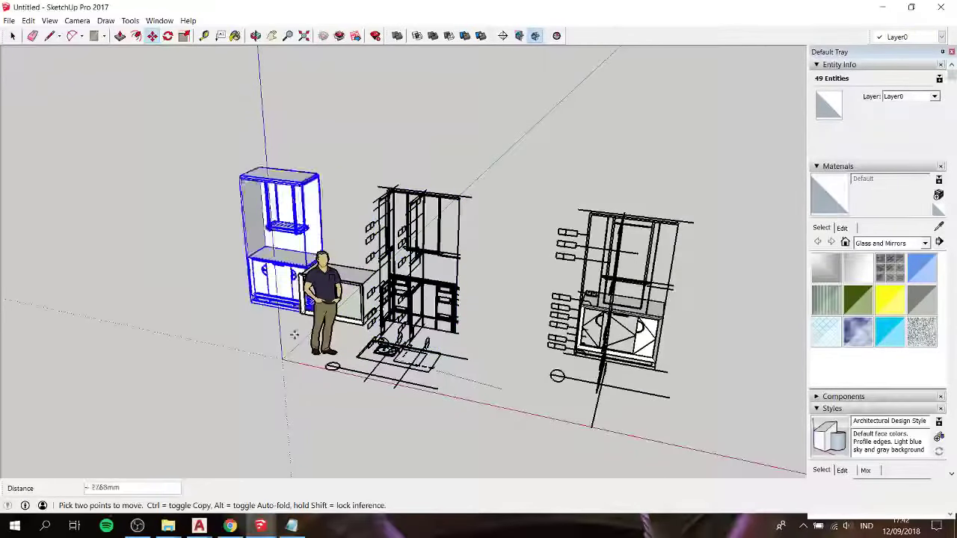
key(ctrl)
click(234, 338)
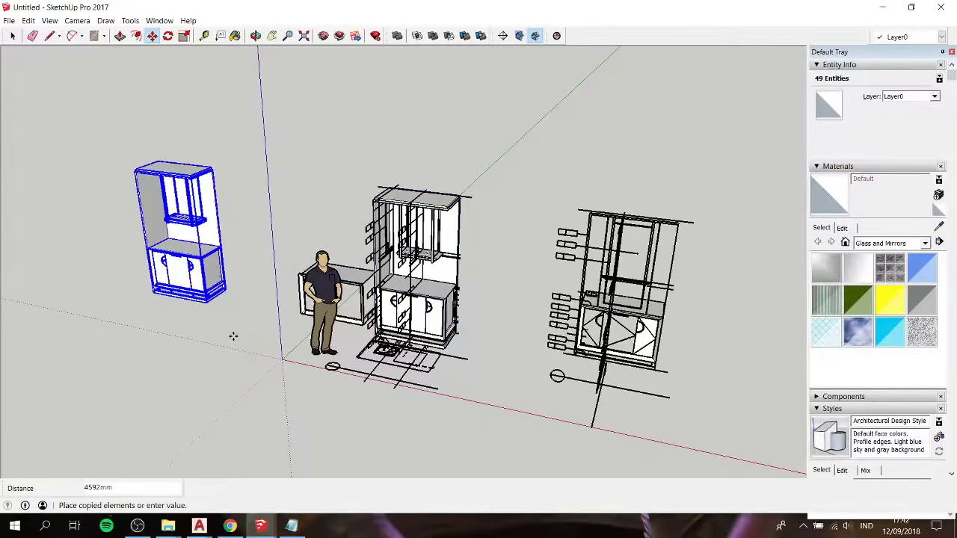
scroll(234, 339, up, 3)
key(space)
Step: Pan and zoom along the row to inspect the copied cabinet and the right-hand drawing
middle_drag(239, 314, 269, 231)
scroll(302, 258, up, 3)
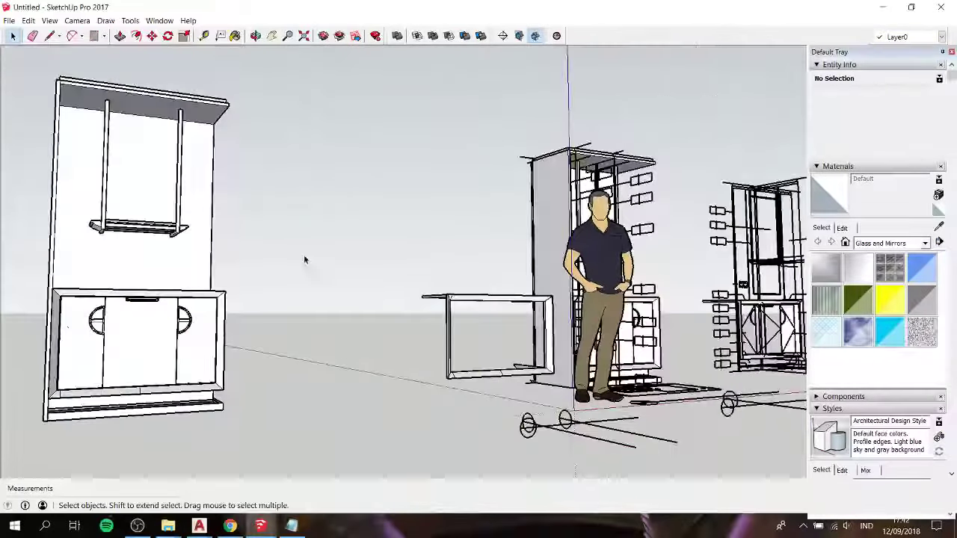
scroll(247, 329, up, 3)
scroll(203, 400, up, 2)
mouse_move(203, 402)
shift+middle_down()
mouse_move(198, 389)
mouse_move(804, 391)
mouse_move(182, 391)
mouse_move(386, 311)
mouse_move(299, 261)
mouse_move(182, 306)
mouse_move(185, 338)
mouse_move(281, 264)
mouse_move(406, 293)
mouse_move(316, 300)
mouse_move(429, 321)
mouse_move(632, 321)
mouse_move(421, 282)
mouse_move(453, 187)
mouse_move(418, 224)
mouse_move(407, 176)
mouse_move(448, 162)
shift+middle_up()
scroll(395, 334, up, 3)
scroll(330, 275, down, 3)
scroll(327, 276, up, 2)
scroll(447, 162, down, 3)
scroll(448, 162, down, 2)
scroll(524, 284, up, 2)
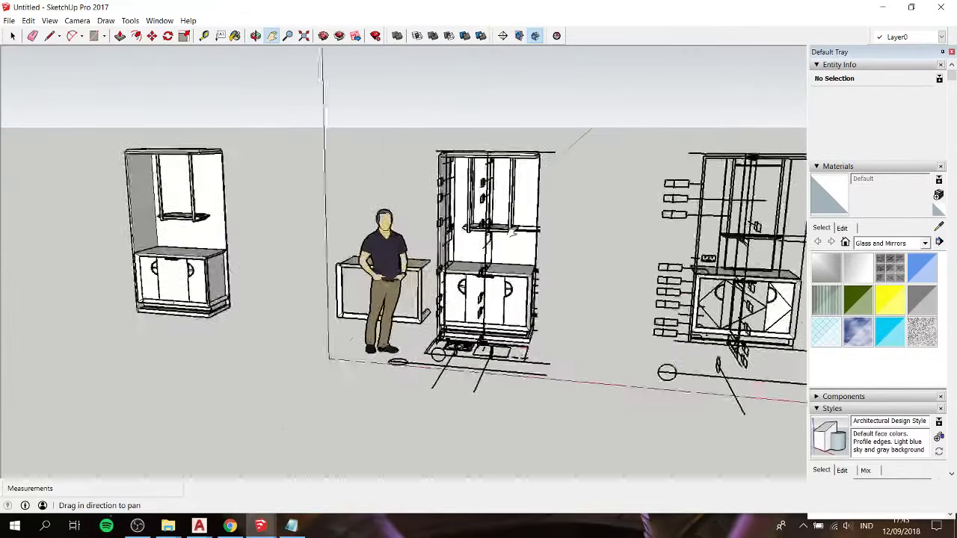
scroll(560, 307, up, 3)
drag(560, 306, 262, 300)
scroll(554, 257, down, 2)
scroll(554, 257, down, 1)
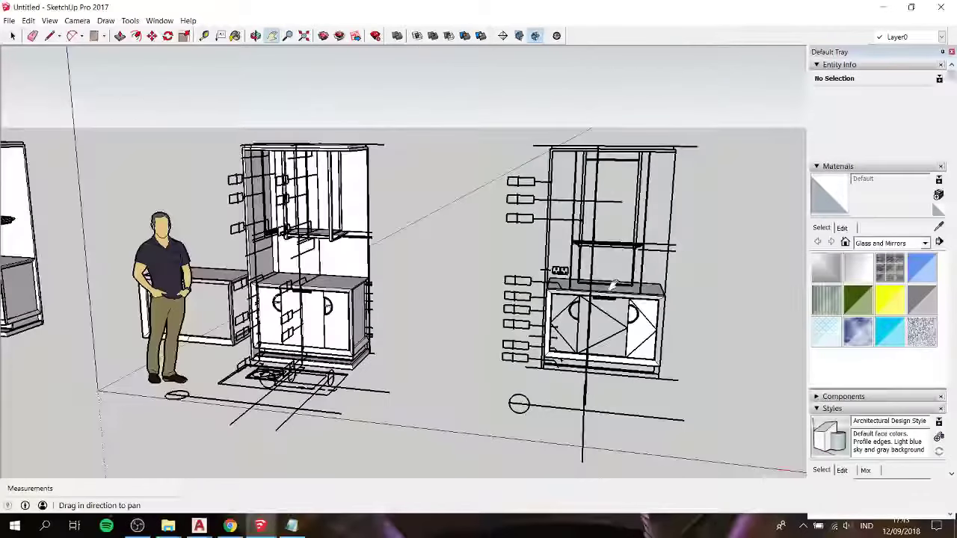
drag(575, 255, 462, 258)
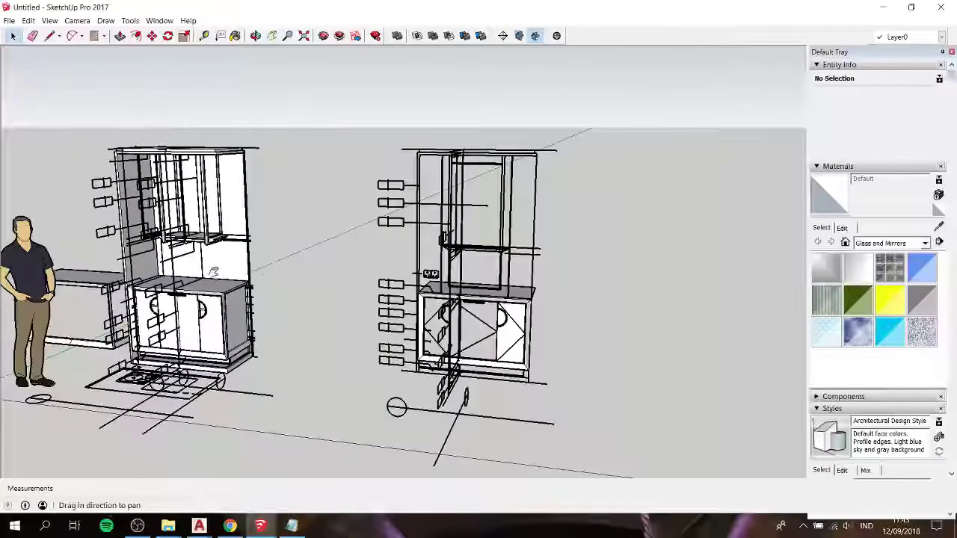
drag(213, 272, 546, 277)
scroll(132, 261, down, 1)
scroll(135, 260, down, 3)
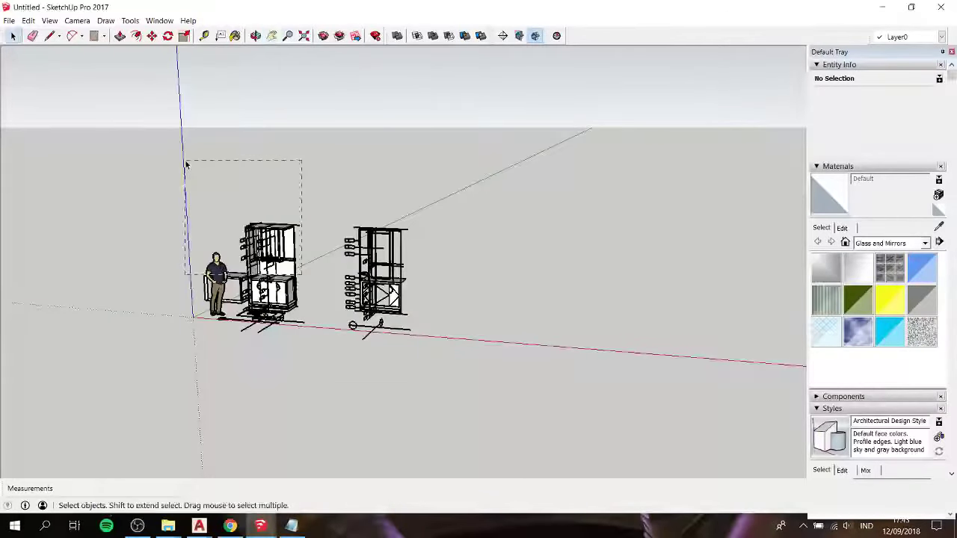
Step: Try selecting the figure, left cabinet and right-hand cabinet group, then undo the last edit
drag(186, 163, 186, 166)
click(455, 326)
scroll(357, 293, up, 3)
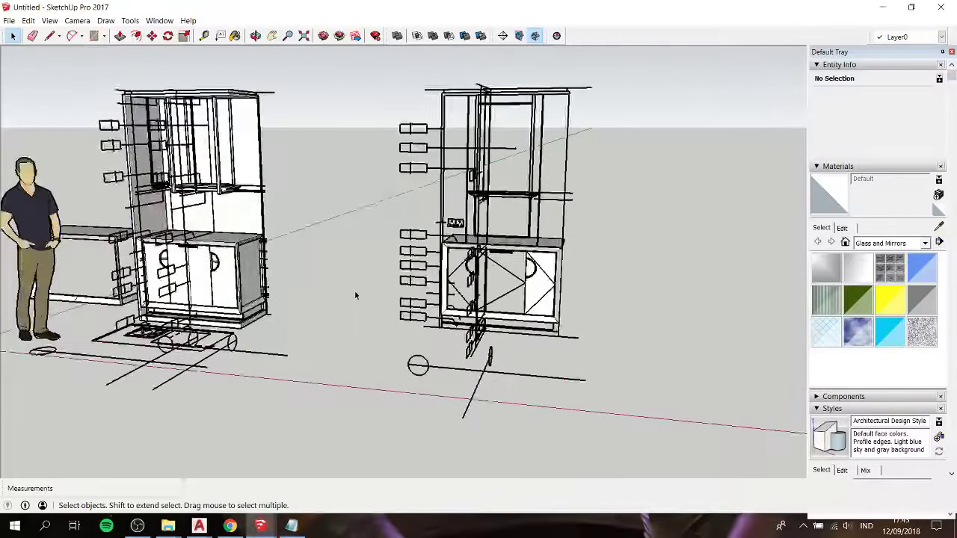
scroll(555, 214, up, 3)
click(521, 234)
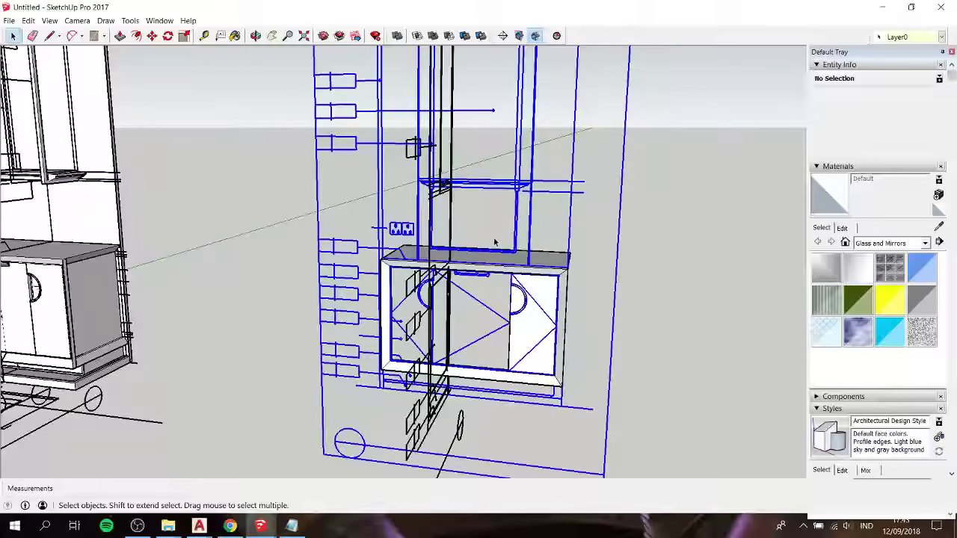
scroll(494, 243, down, 1)
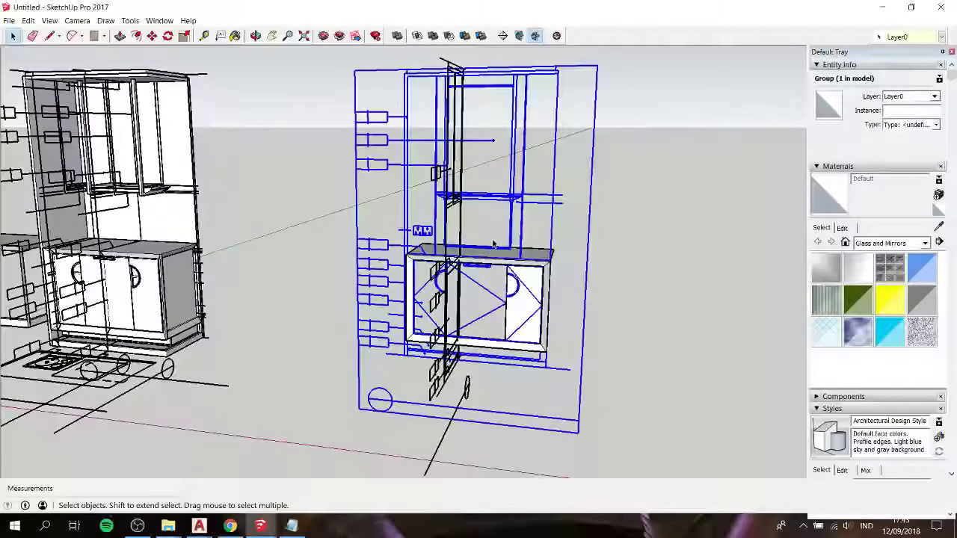
click(306, 228)
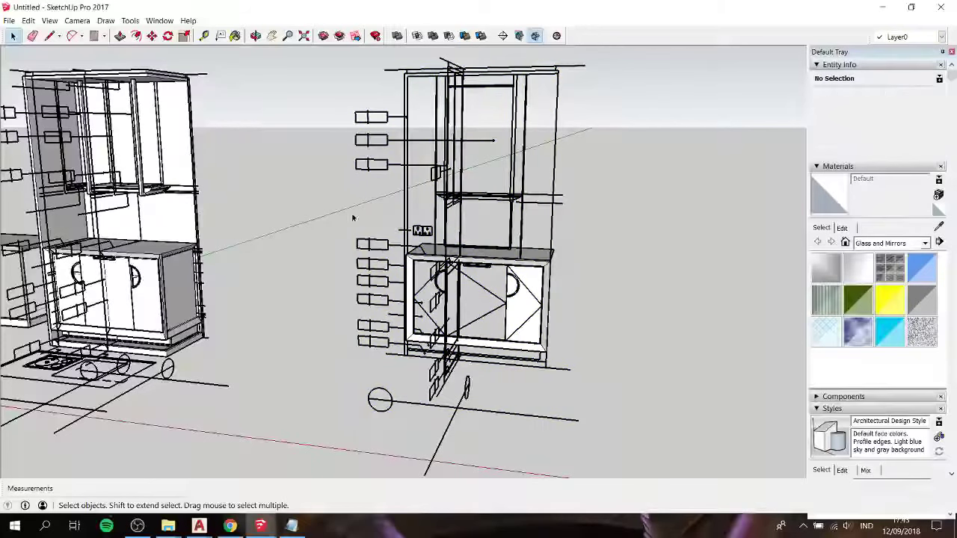
key(ctrl+z)
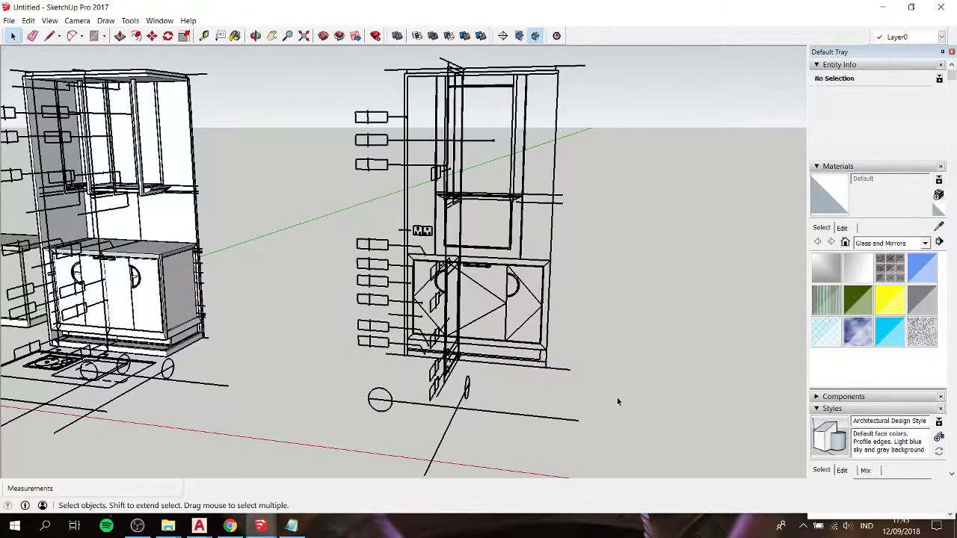
Step: Copy the cabinet unit onto the right-hand cabinet drawing, making a third instance
mouse_move(292, 297)
shift+middle_down()
mouse_move(280, 256)
mouse_move(251, 332)
shift+middle_up()
scroll(286, 214, up, 2)
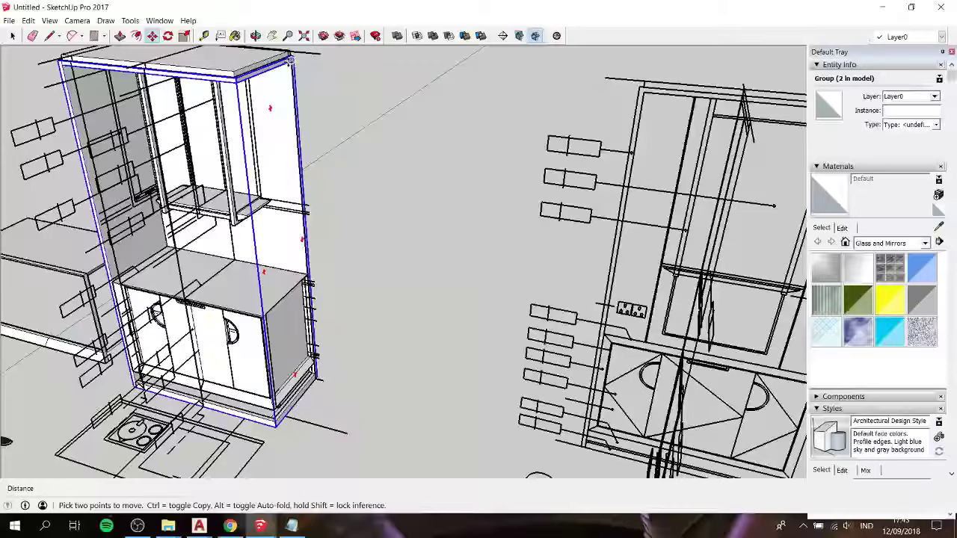
scroll(289, 60, down, 3)
key(ctrl)
click(289, 63)
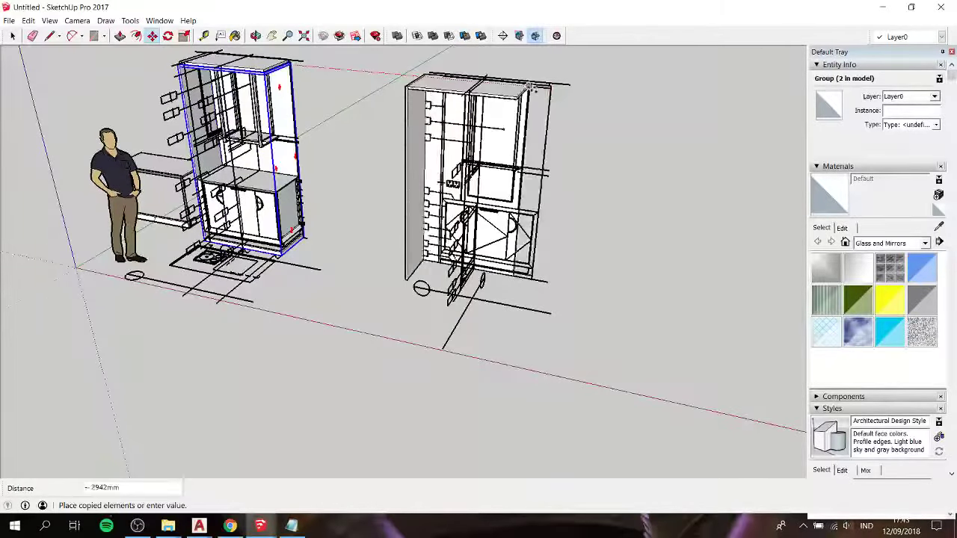
click(550, 89)
scroll(463, 246, up, 3)
scroll(463, 247, up, 2)
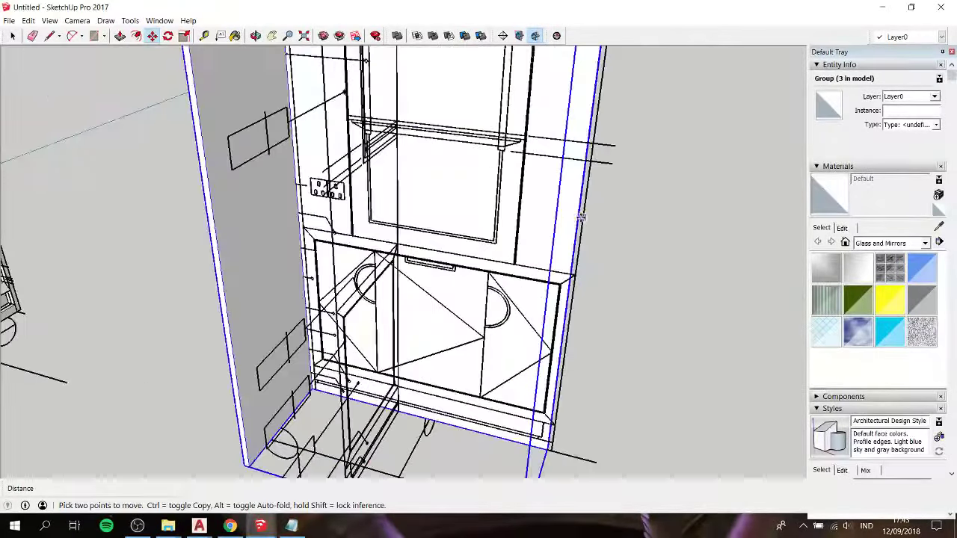
middle_drag(479, 247, 441, 257)
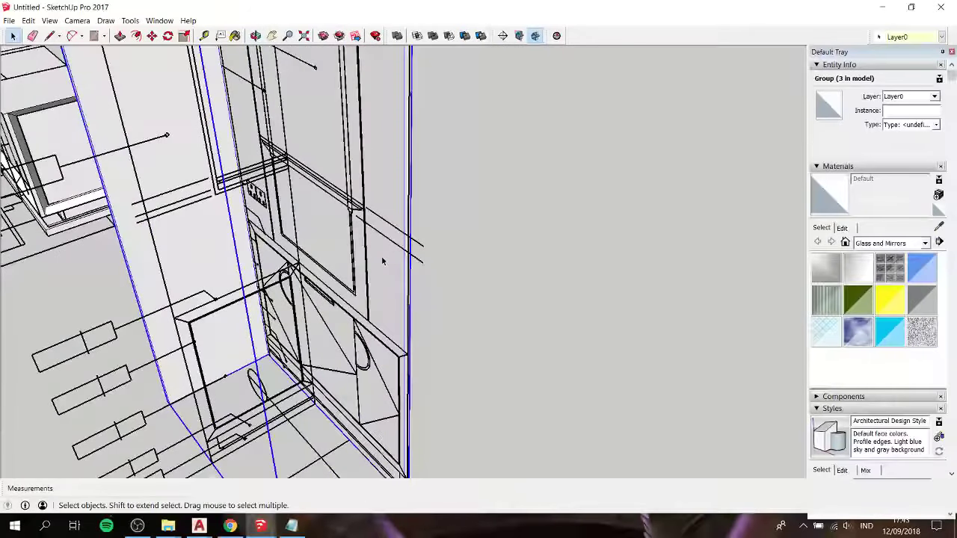
Step: Orbit around the cabinets and open the right-hand cabinet group for editing
mouse_move(382, 261)
middle_down()
mouse_move(530, 222)
mouse_move(489, 226)
middle_up()
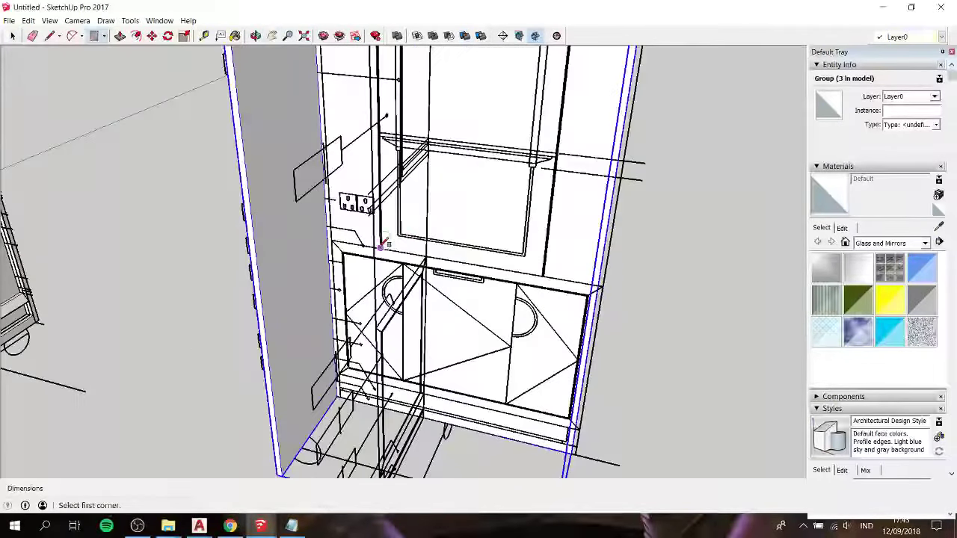
scroll(588, 267, up, 3)
scroll(613, 274, up, 2)
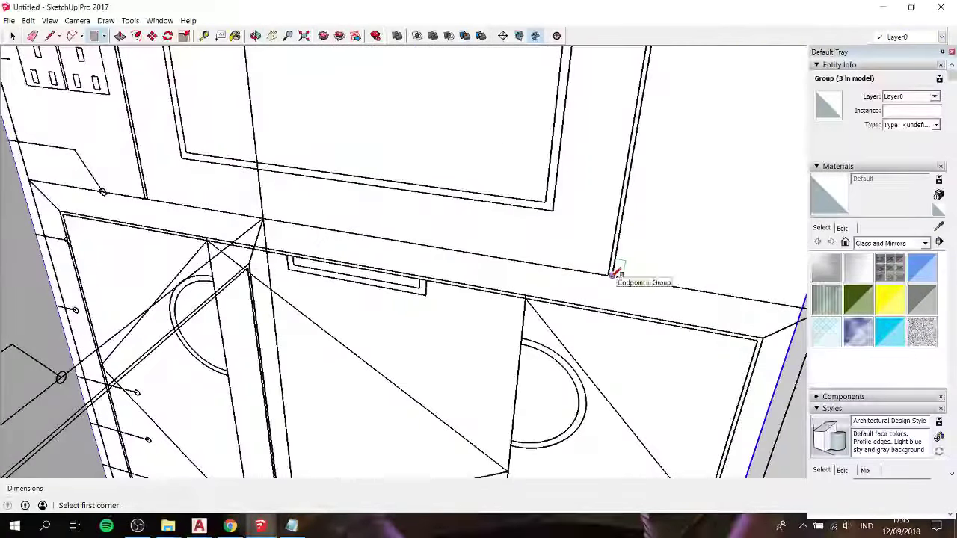
scroll(611, 274, down, 3)
scroll(599, 274, down, 2)
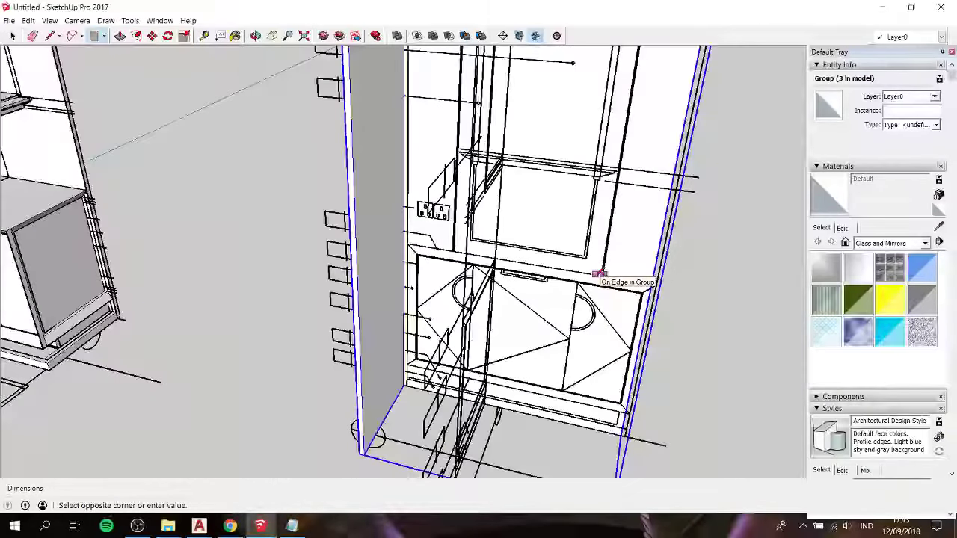
mouse_move(598, 274)
shift+middle_down()
mouse_move(555, 278)
mouse_move(487, 179)
mouse_move(463, 69)
shift+middle_up()
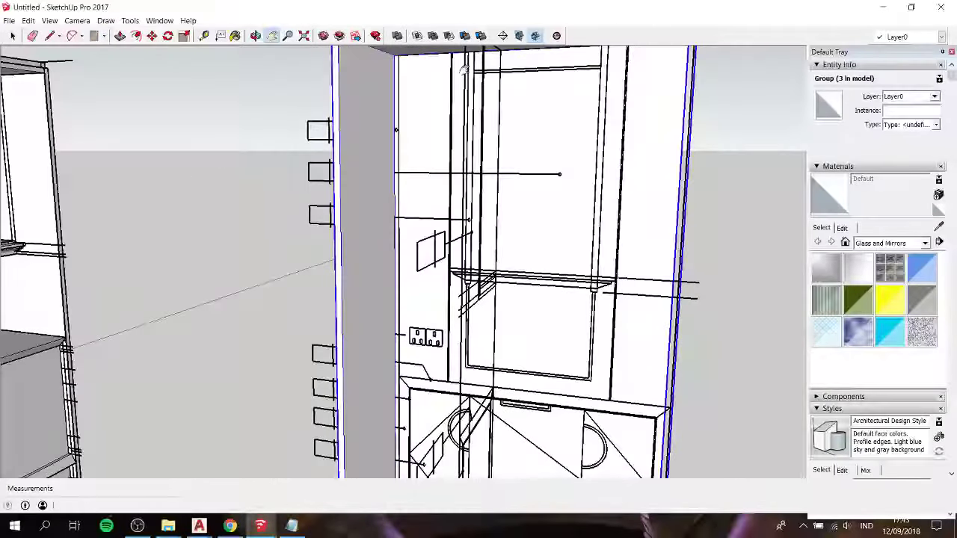
key(space)
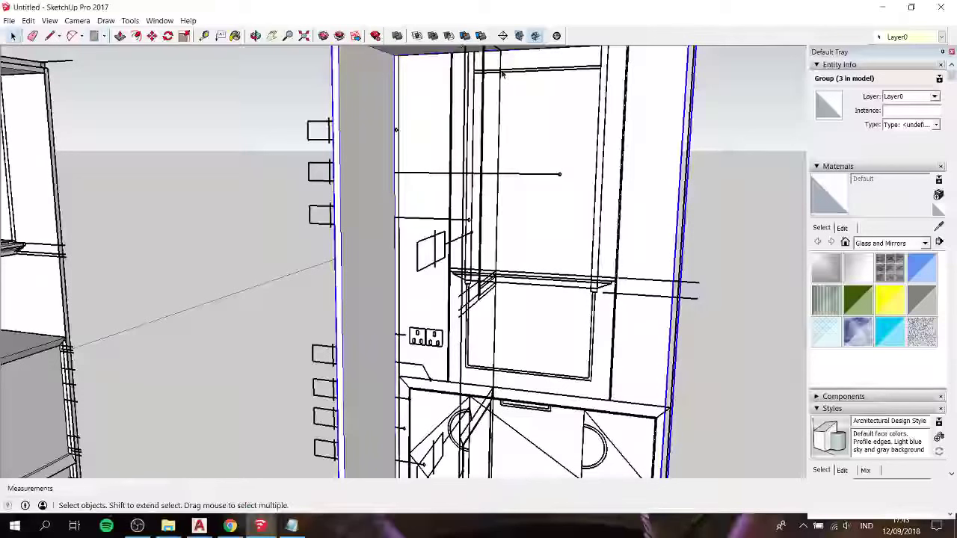
double_click(643, 203)
Step: Start a rectangle along the cabinet's side (about 1389mm by 235mm), then cancel back to selecting
key(r)
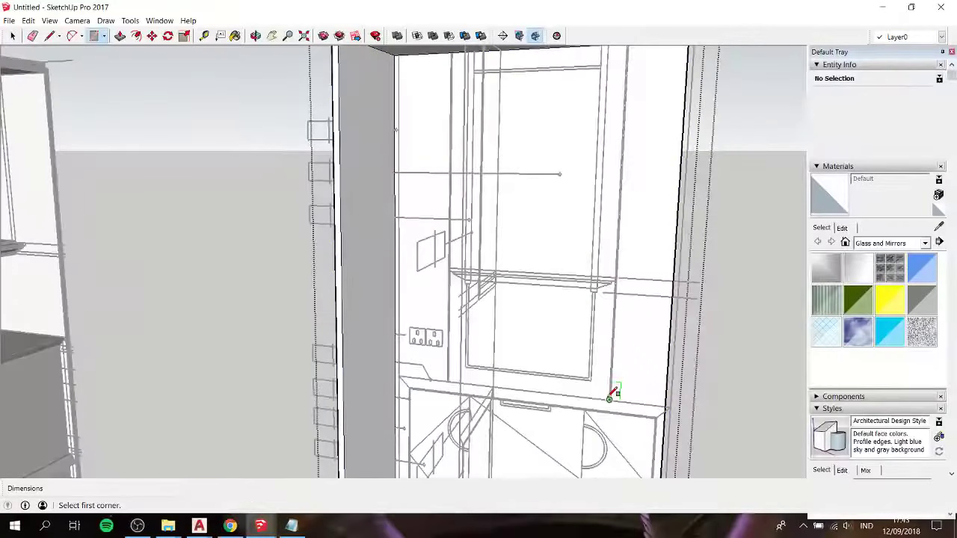
click(609, 400)
key(Escape)
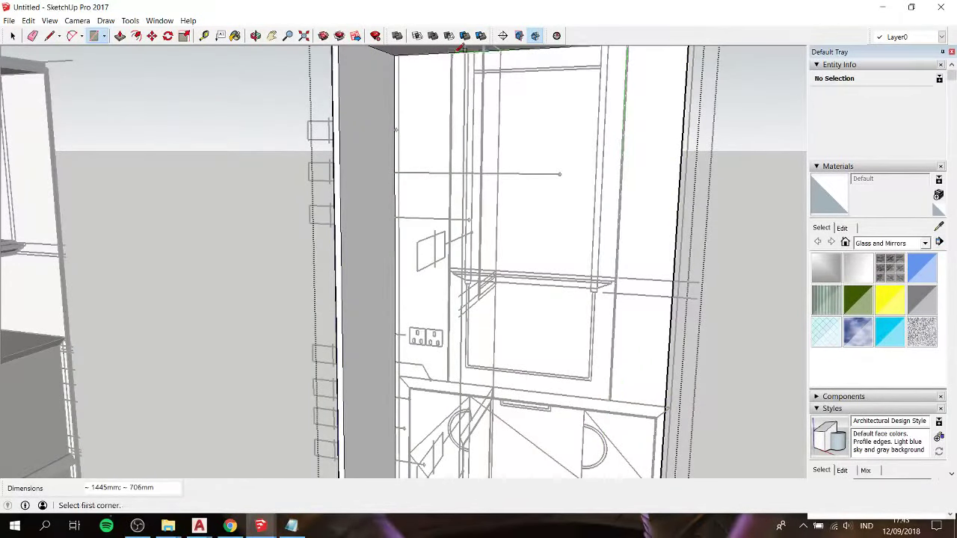
scroll(617, 398, up, 2)
scroll(612, 393, up, 1)
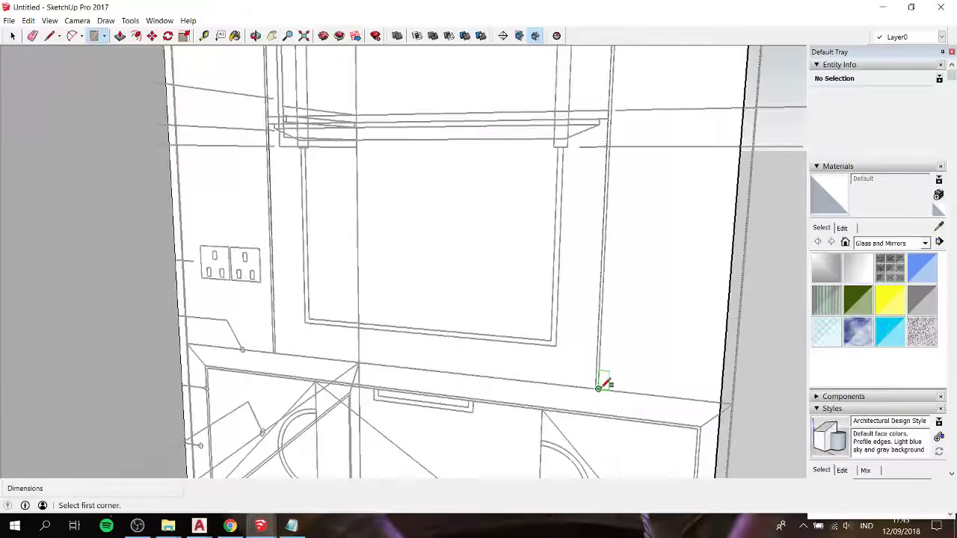
click(604, 388)
scroll(602, 387, down, 2)
scroll(600, 388, down, 2)
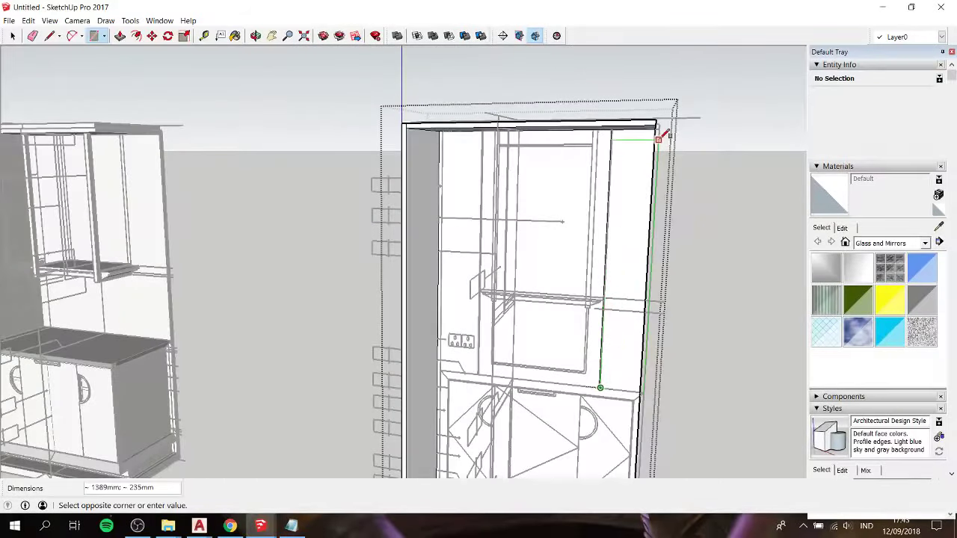
scroll(662, 122, up, 3)
scroll(643, 122, up, 3)
middle_drag(636, 122, 658, 75)
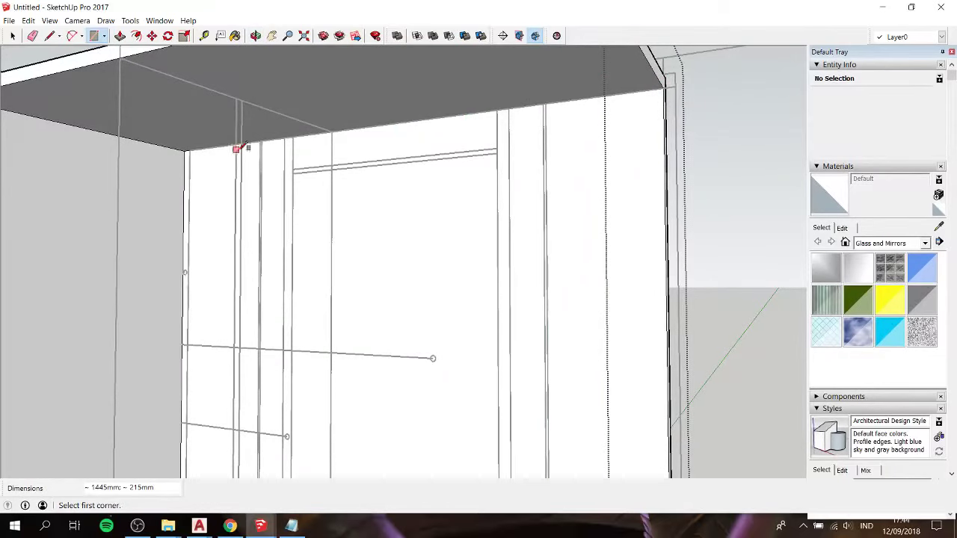
scroll(262, 140, up, 2)
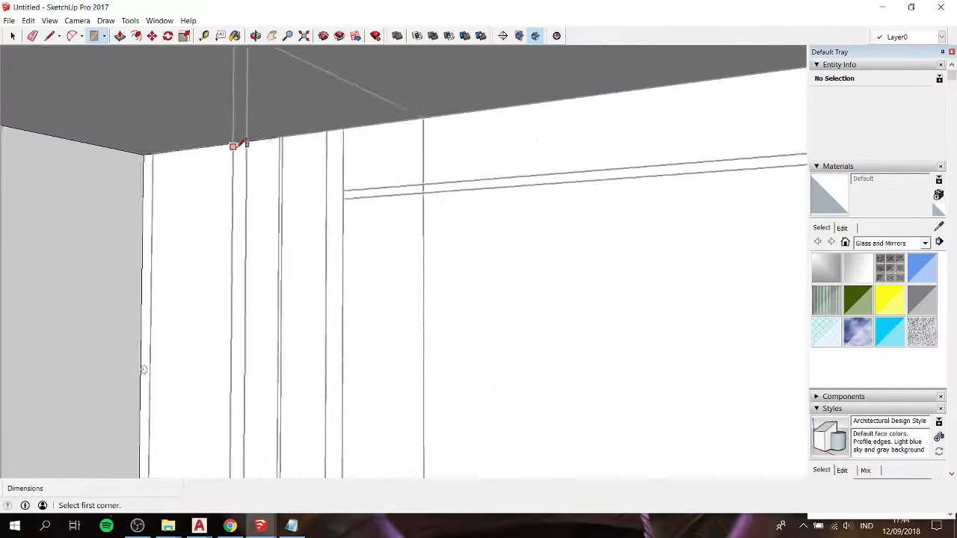
key(space)
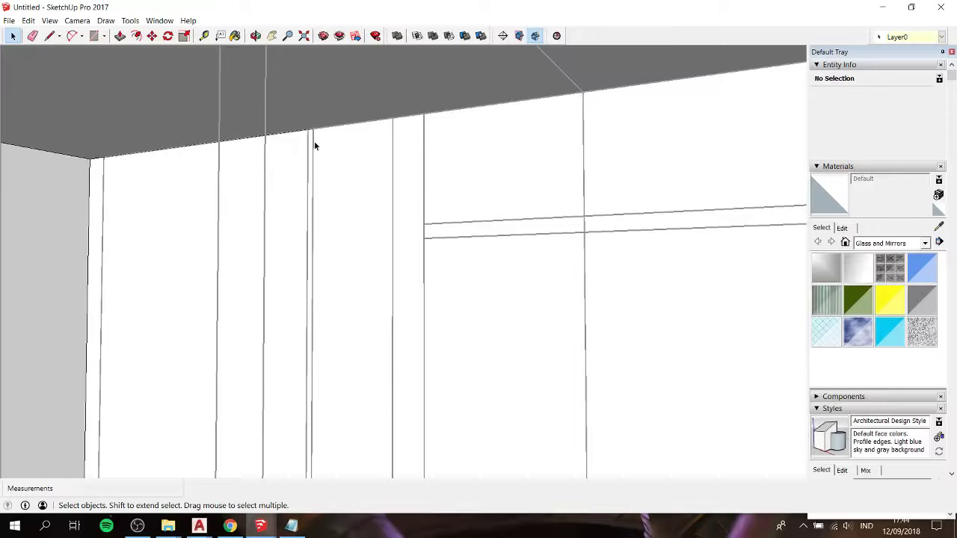
Step: Copy the vertical alcove edge 5mm to the left as a parallel line
click(314, 145)
scroll(313, 142, up, 1)
key(m)
scroll(310, 133, up, 1)
click(312, 125)
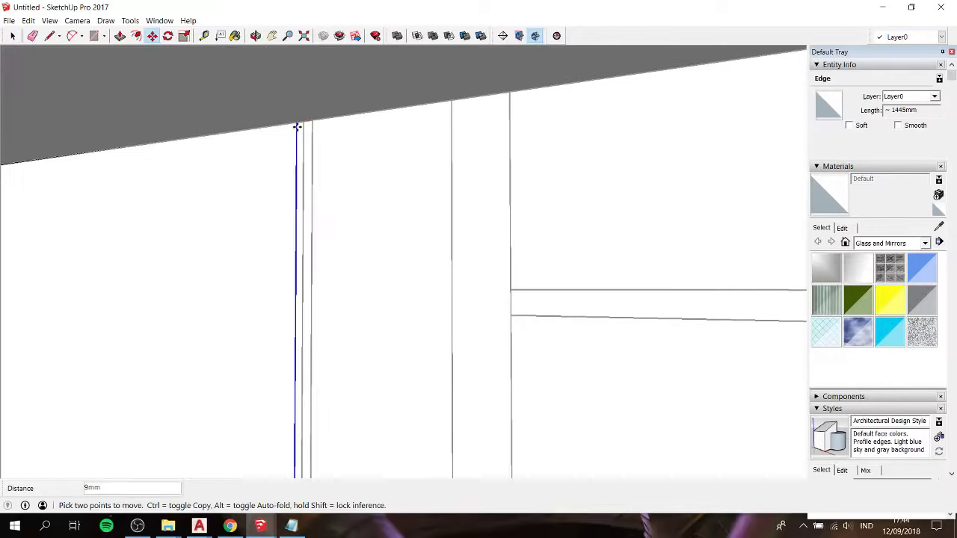
key(ctrl)
click(303, 123)
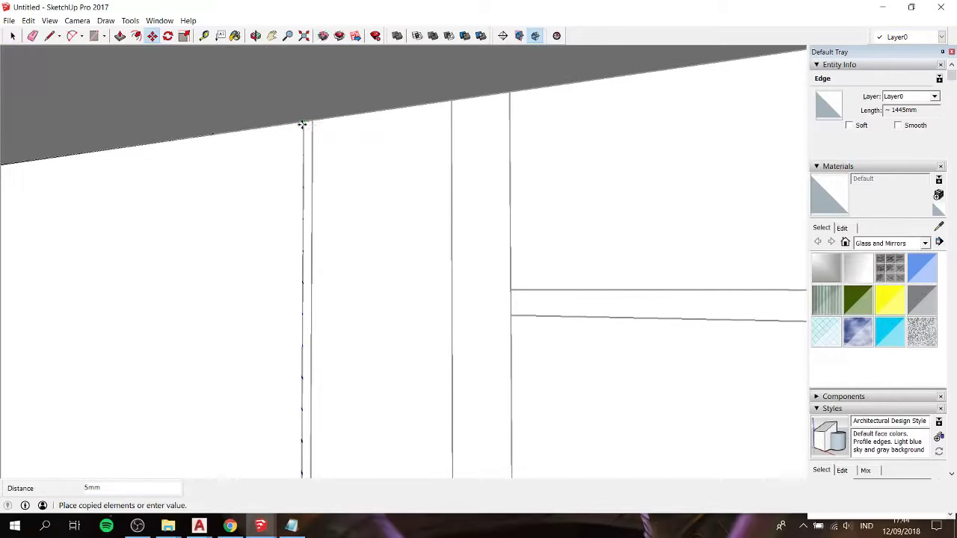
key(space)
Step: Open the back wall group for editing and select its wall face
click(308, 141)
scroll(308, 141, down, 2)
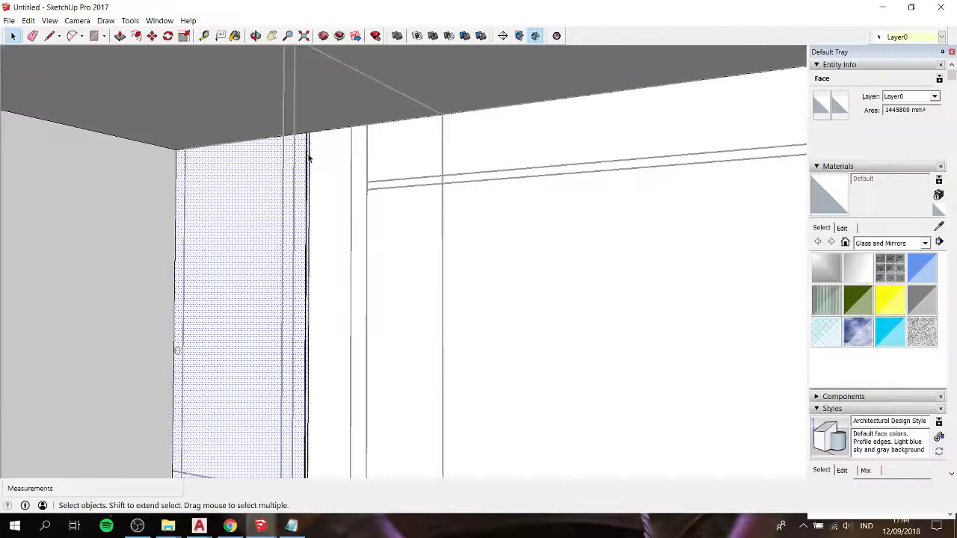
scroll(317, 211, down, 2)
click(317, 211)
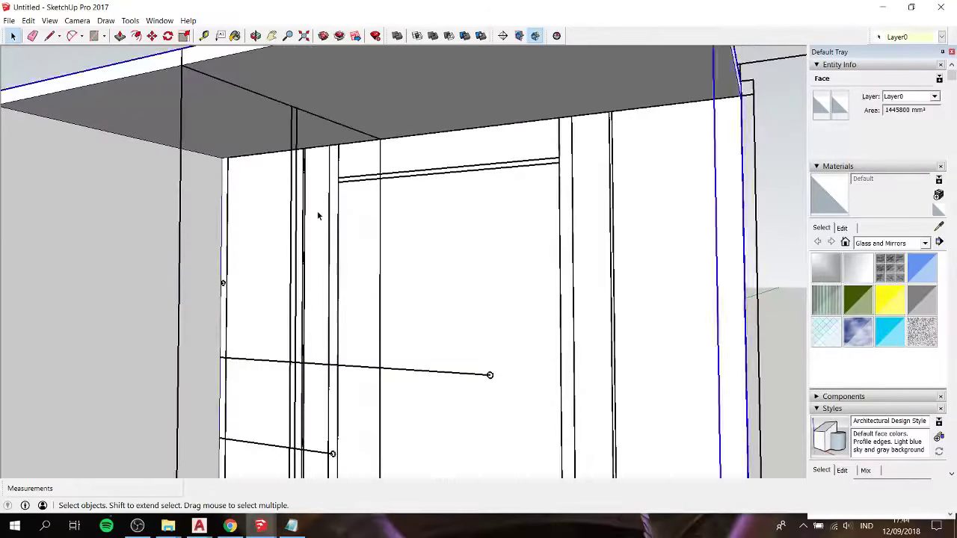
scroll(313, 183, up, 2)
double_click(311, 166)
click(306, 164)
middle_drag(306, 164, 387, 173)
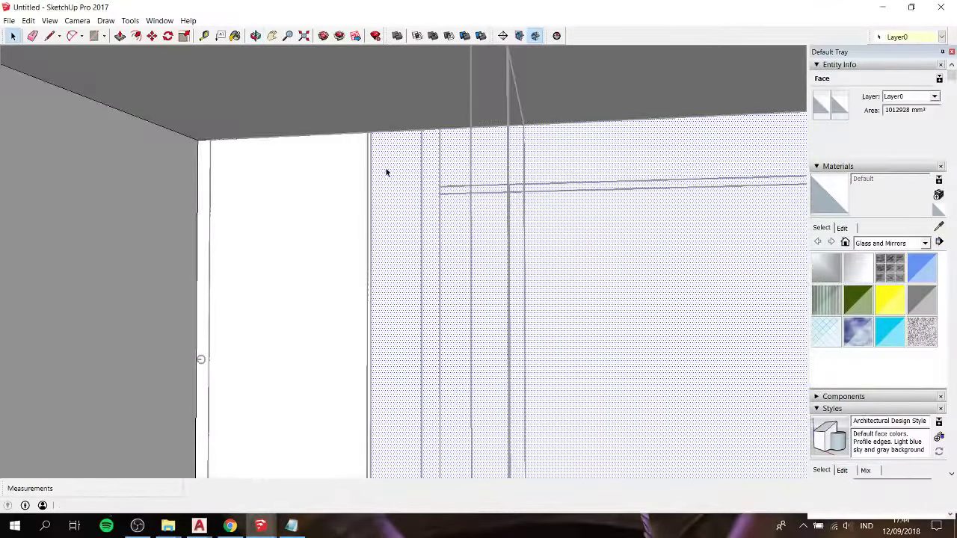
Step: Draw a rectangle on the back wall from the ceiling line down to the countertop corner
key(r)
click(369, 131)
scroll(369, 131, down, 3)
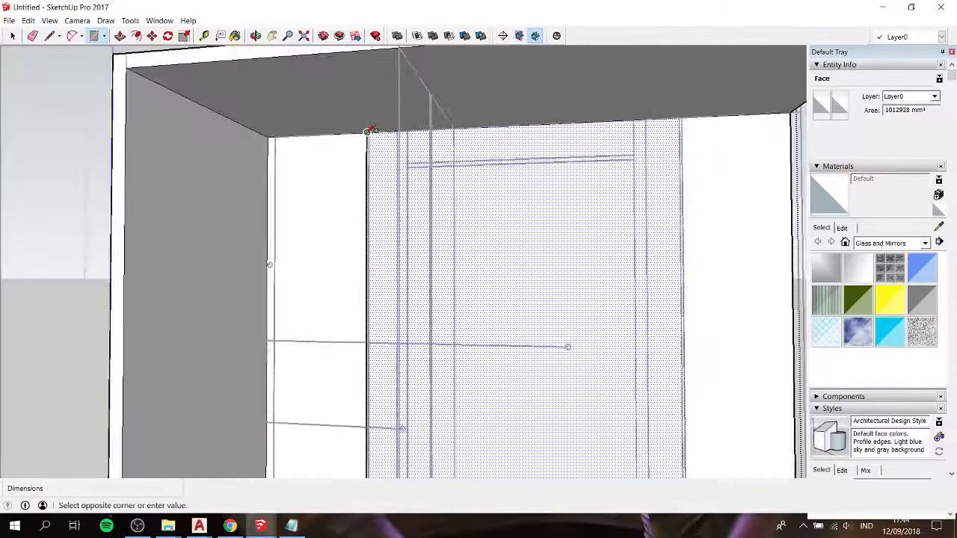
key(h)
scroll(343, 263, up, 3)
scroll(366, 302, up, 1)
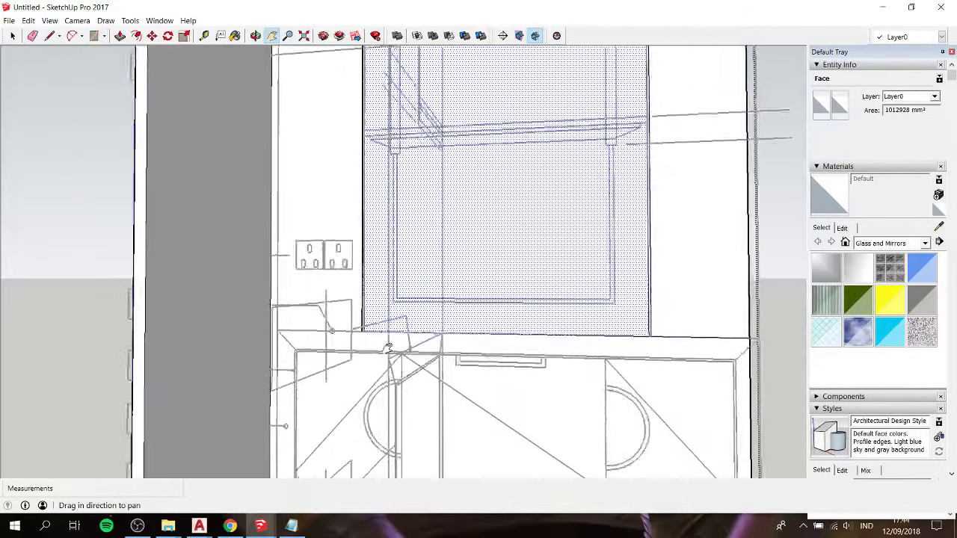
scroll(370, 329, up, 2)
scroll(353, 321, up, 1)
click(358, 337)
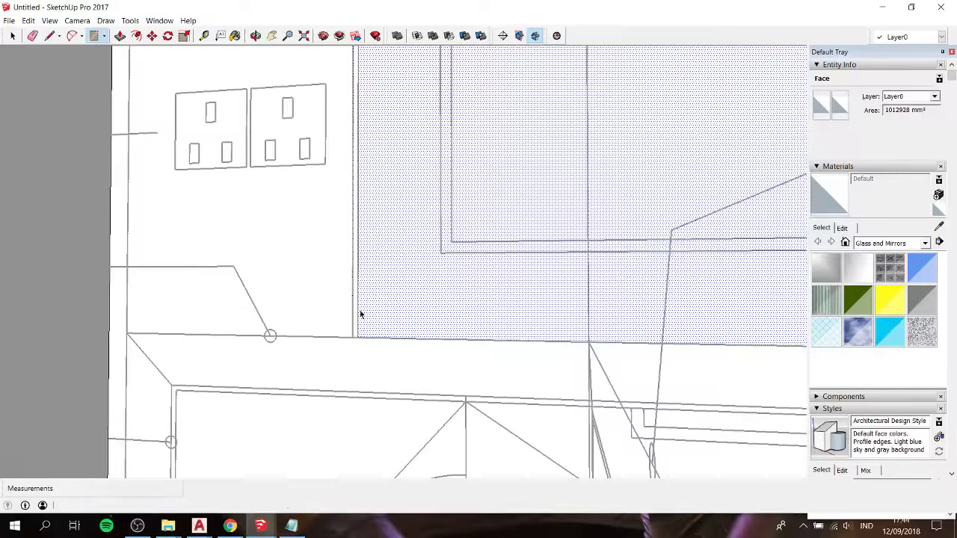
key(space)
Step: Check the new thin strip and large back panel faces by selecting them
click(357, 296)
scroll(357, 296, up, 2)
click(350, 282)
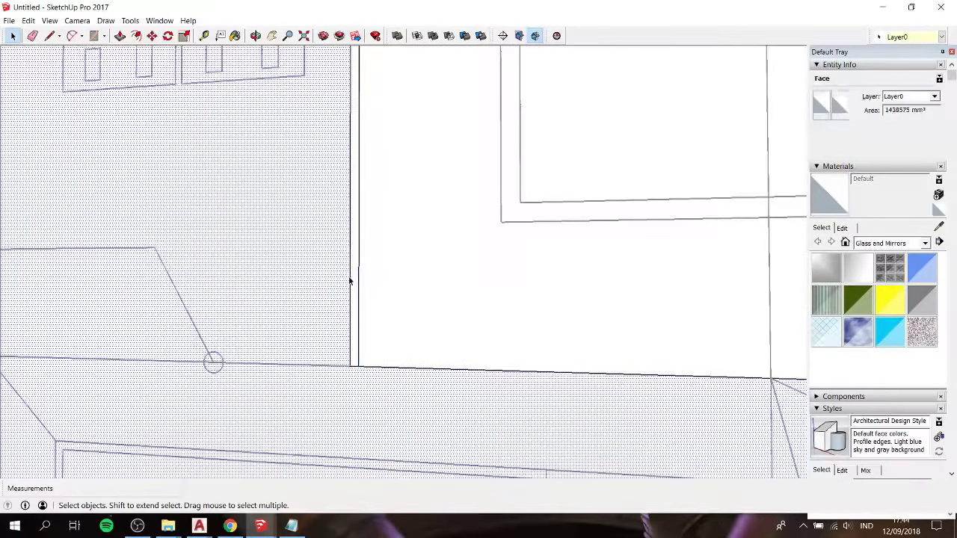
click(402, 274)
scroll(401, 329, down, 1)
scroll(393, 329, down, 2)
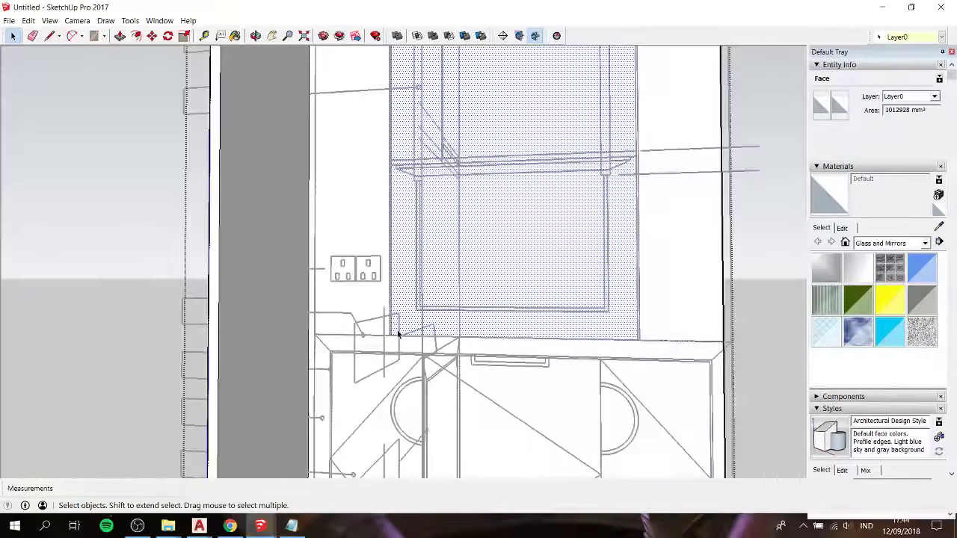
scroll(397, 341, down, 1)
scroll(397, 341, up, 2)
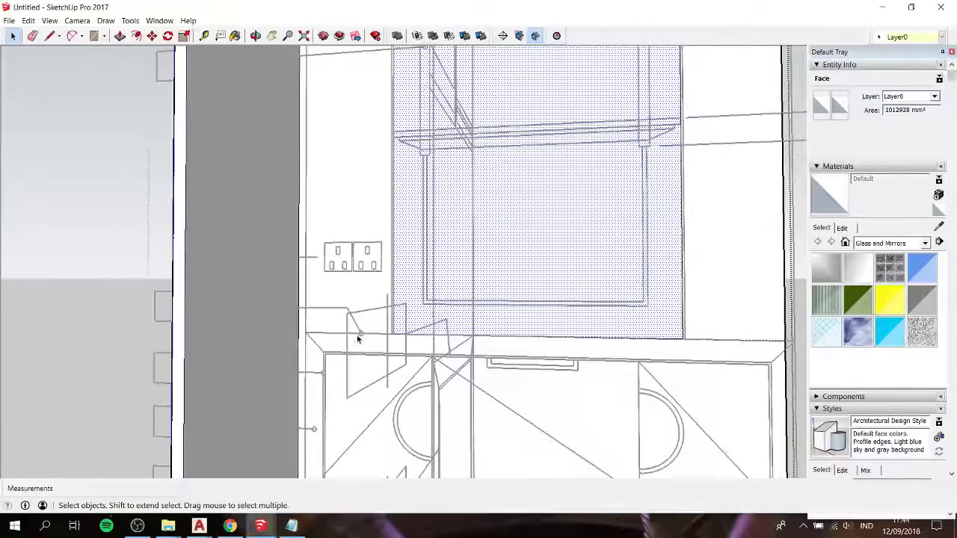
Step: Draw a line across the back wall from the left edge, splitting the face, and check the resulting faces
key(l)
click(306, 332)
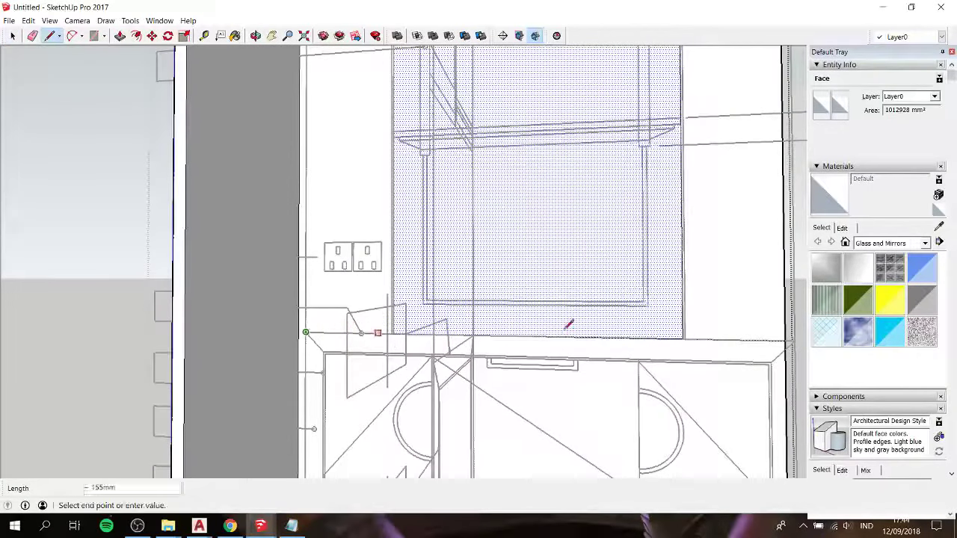
click(791, 339)
key(space)
click(739, 319)
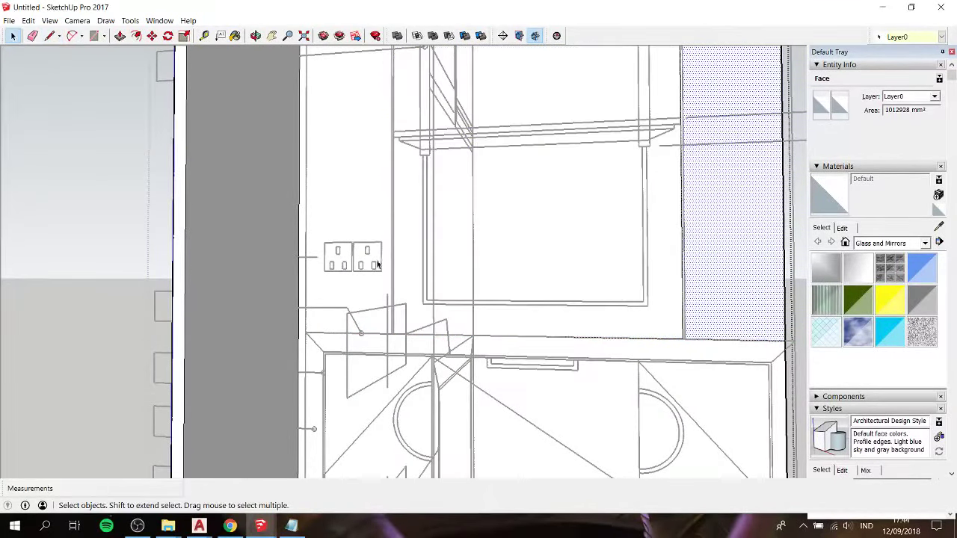
click(351, 198)
click(525, 231)
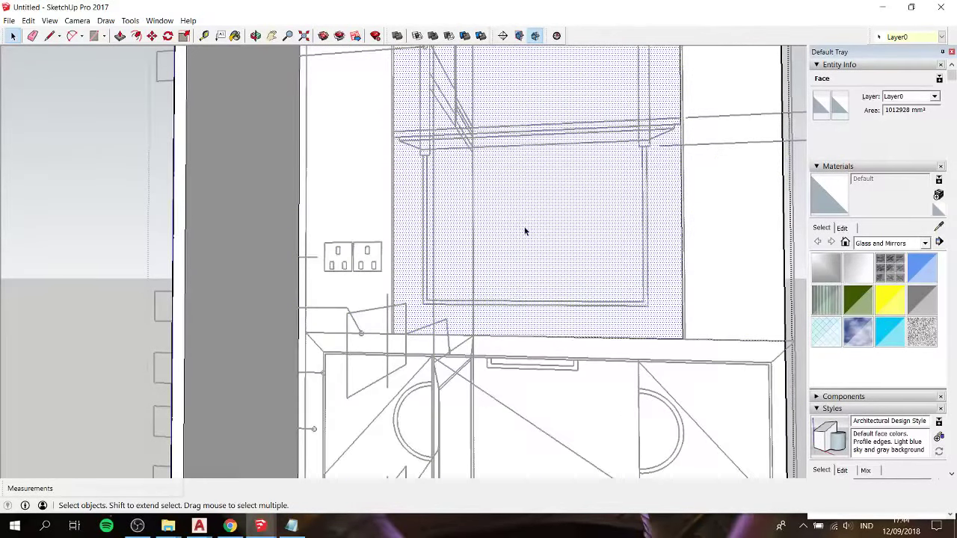
Step: Begin a new rectangle on the hatched wall face, about 1290mm by 528mm
key(r)
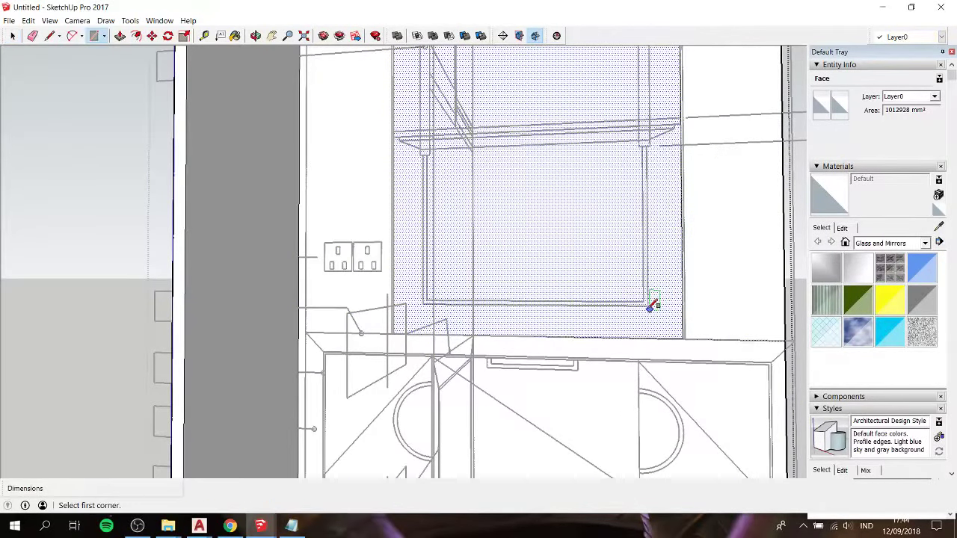
click(649, 304)
scroll(646, 299, down, 3)
shift+middle_drag(646, 299, 535, 183)
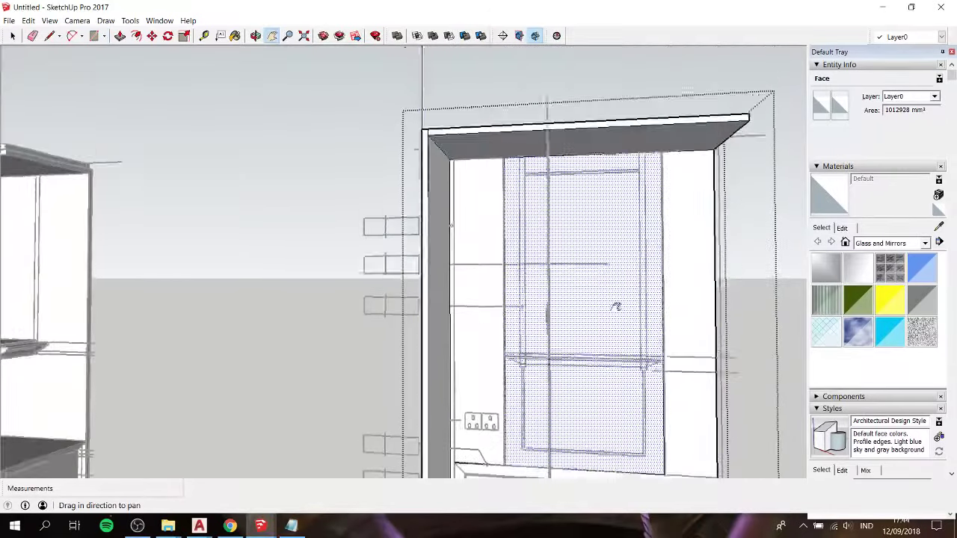
scroll(535, 183, up, 2)
scroll(533, 182, up, 2)
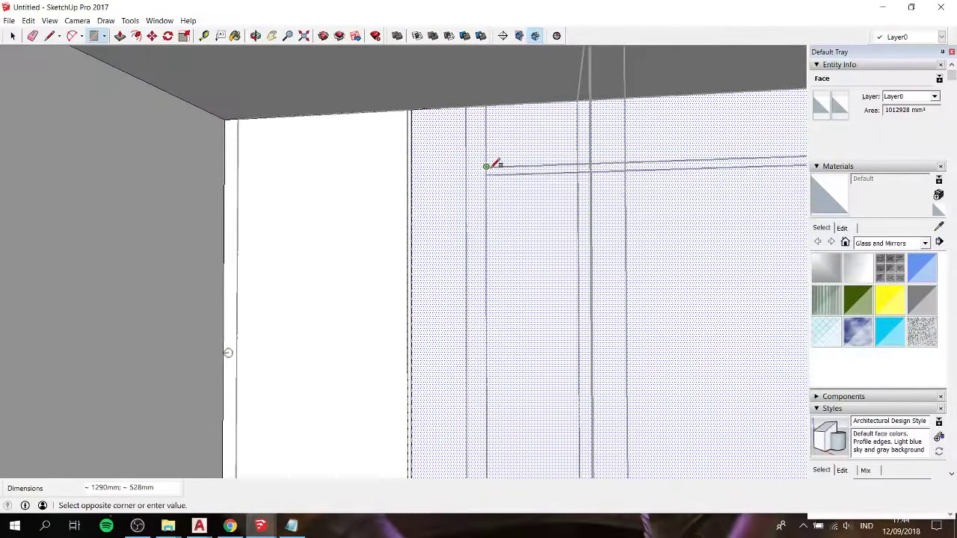
Step: Finish the rectangle and offset its outline 10mm inward
click(466, 166)
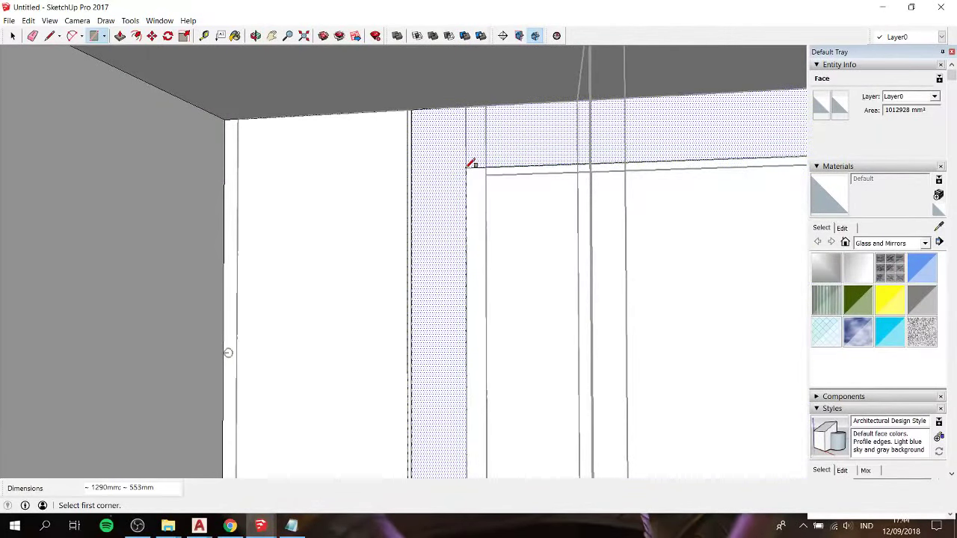
key(space)
click(533, 196)
key(f)
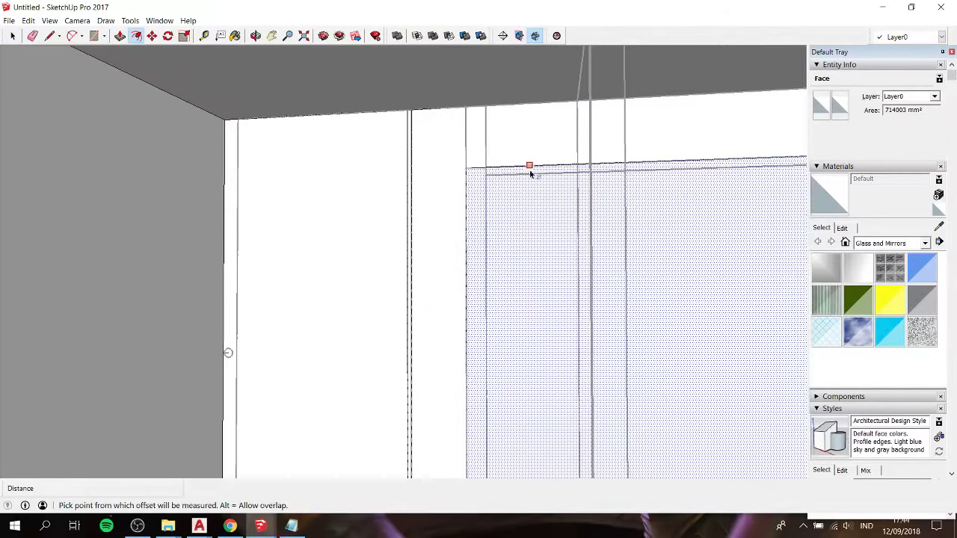
click(530, 171)
click(516, 171)
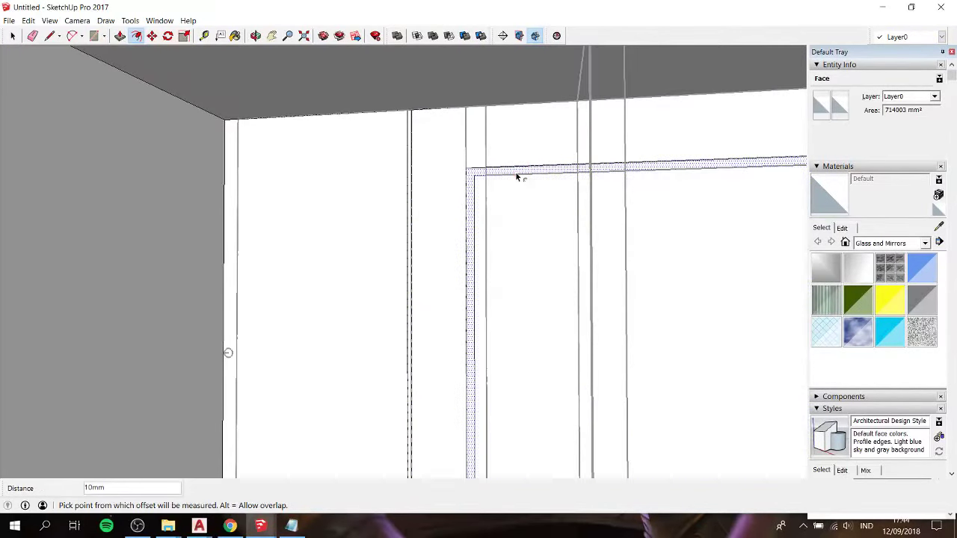
scroll(515, 172, down, 3)
mouse_move(515, 171)
middle_down()
mouse_move(613, 203)
mouse_move(669, 195)
middle_up()
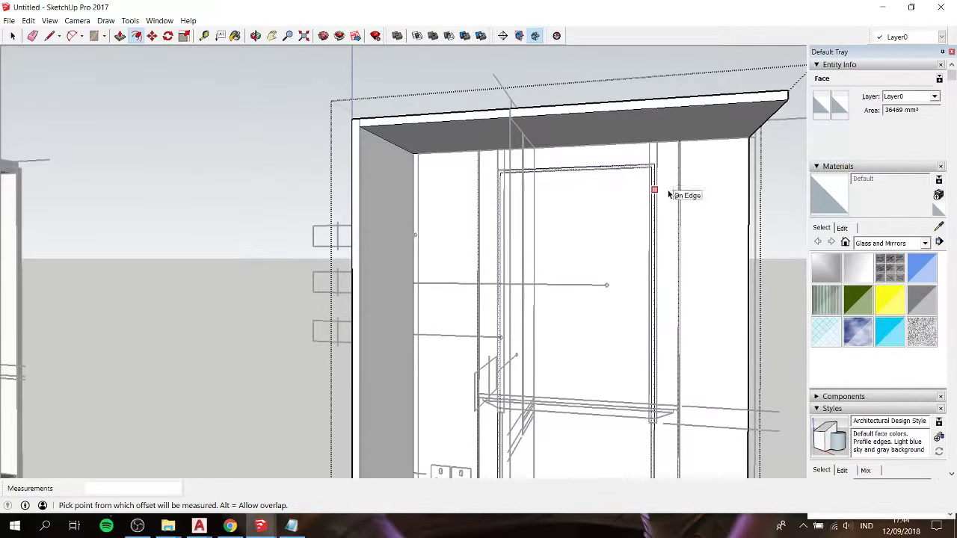
scroll(670, 194, up, 3)
Step: Push the first border strip 10mm into the wall
key(p)
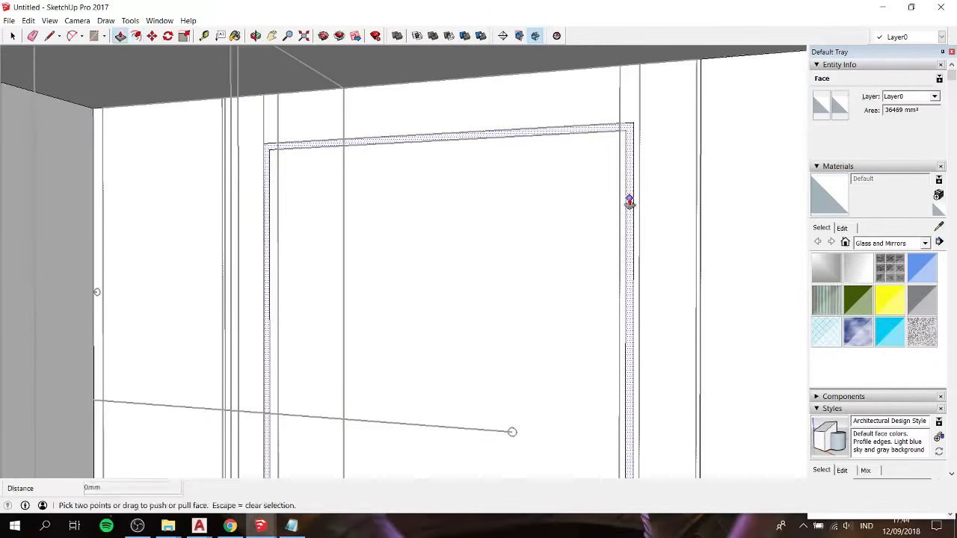
middle_drag(617, 205, 423, 240)
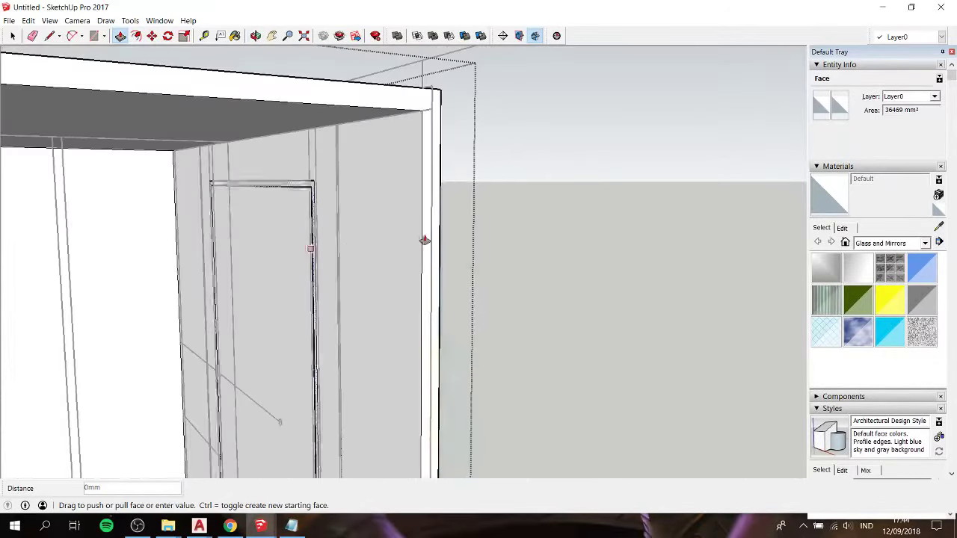
drag(424, 240, 507, 237)
text(10)
key(Return)
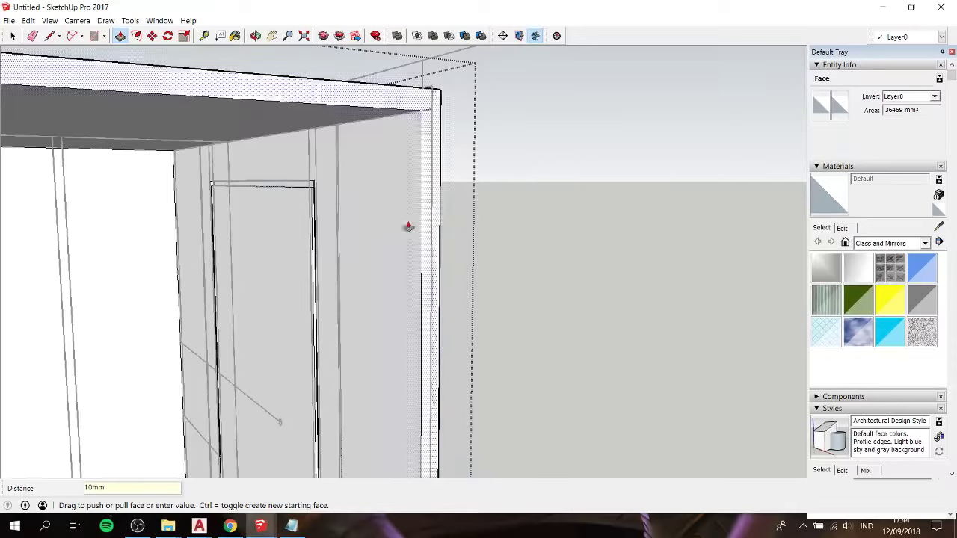
scroll(325, 214, up, 2)
scroll(344, 154, up, 2)
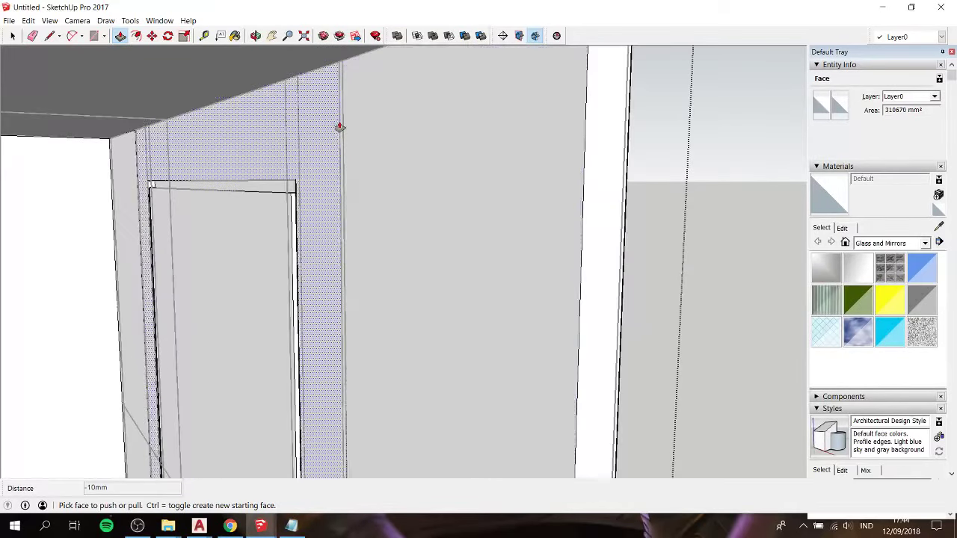
Step: Recess the remaining two narrow border strips by the same 10mm
click(339, 119)
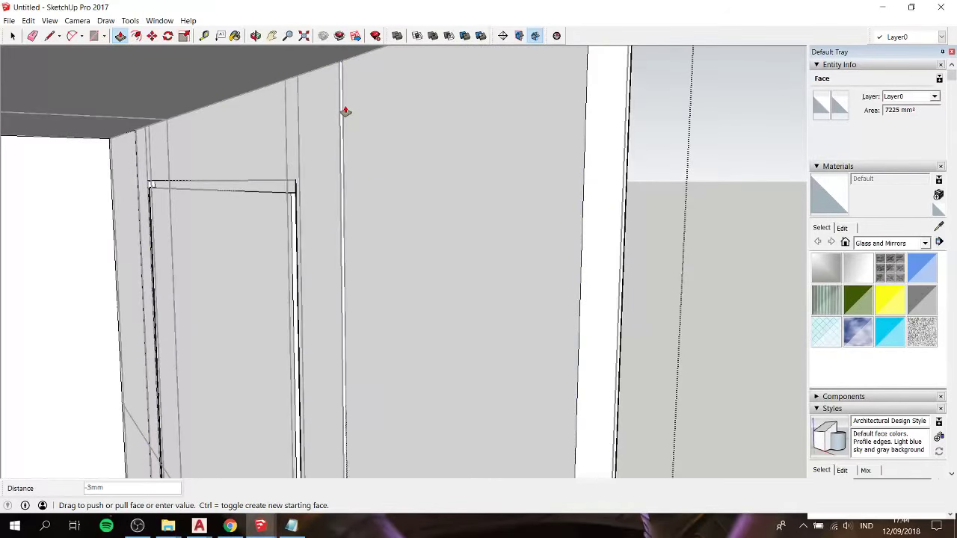
scroll(273, 122, up, 3)
text(-10)
key(Return)
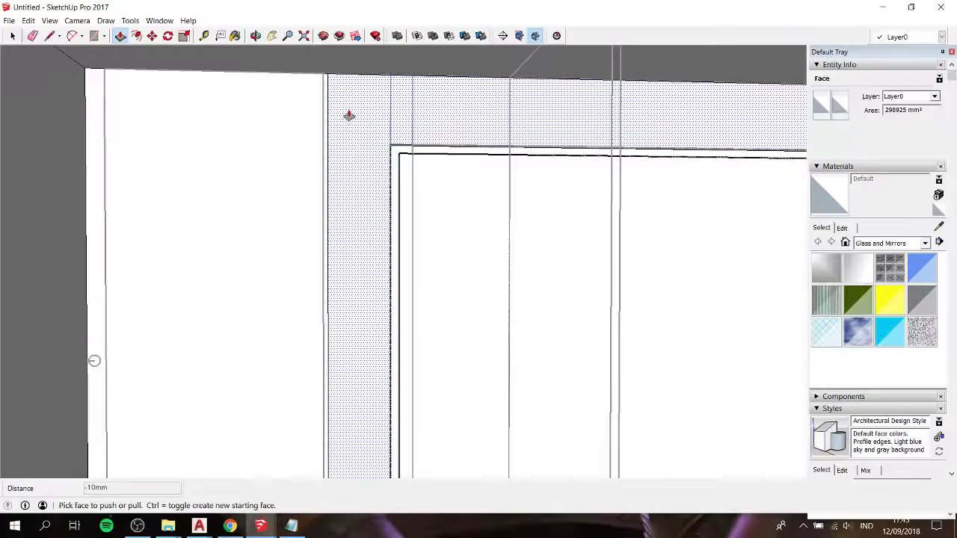
click(325, 110)
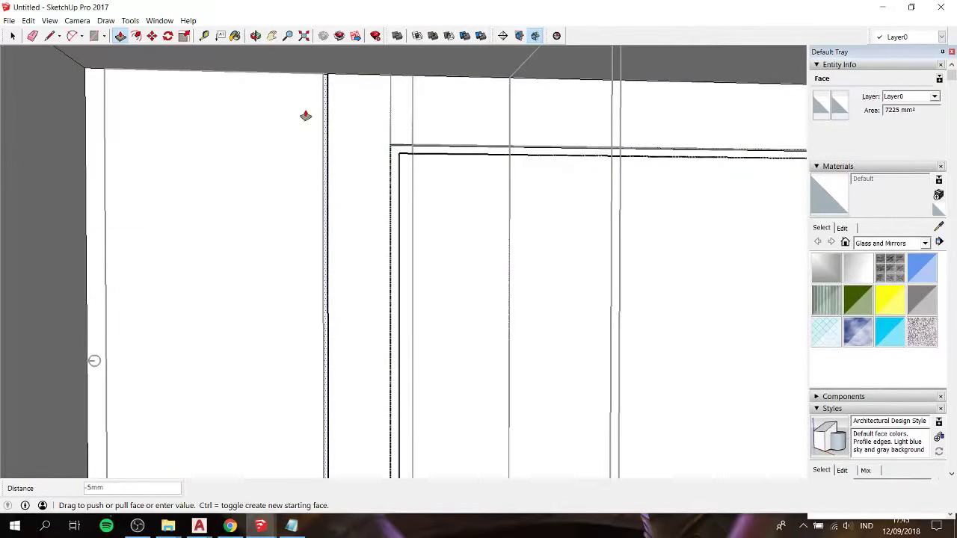
key(Return)
scroll(305, 115, down, 2)
scroll(353, 177, down, 2)
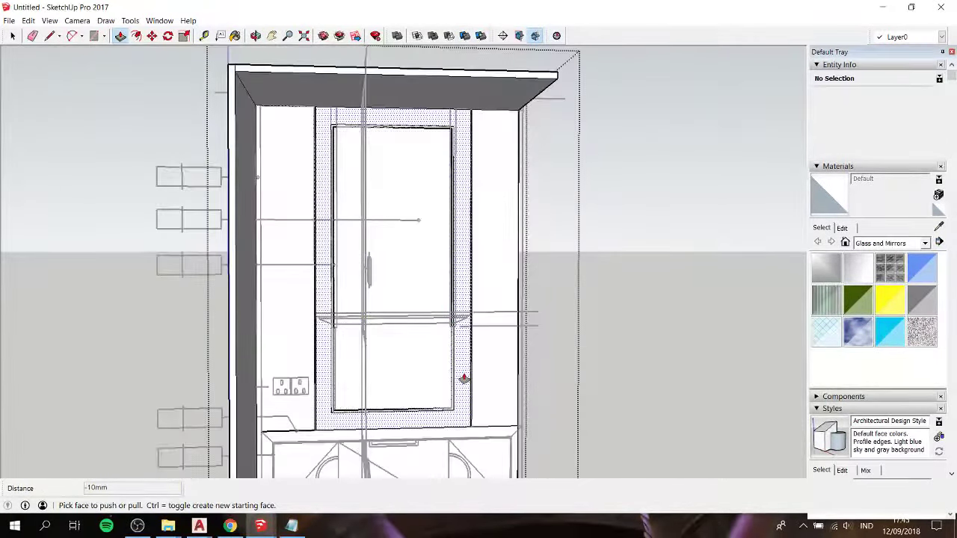
scroll(449, 416, up, 3)
middle_drag(449, 416, 406, 379)
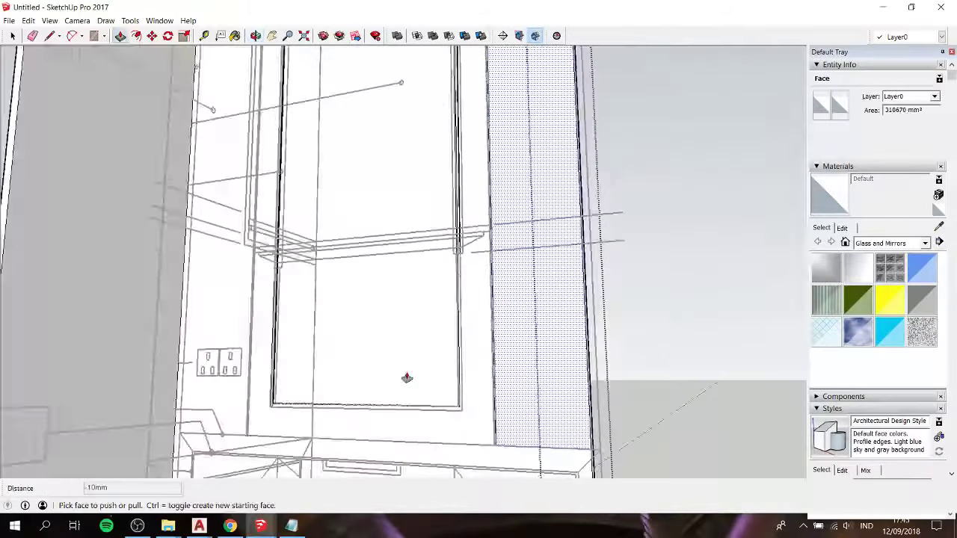
Step: Close the back wall group and select it
key(space)
click(678, 271)
click(404, 341)
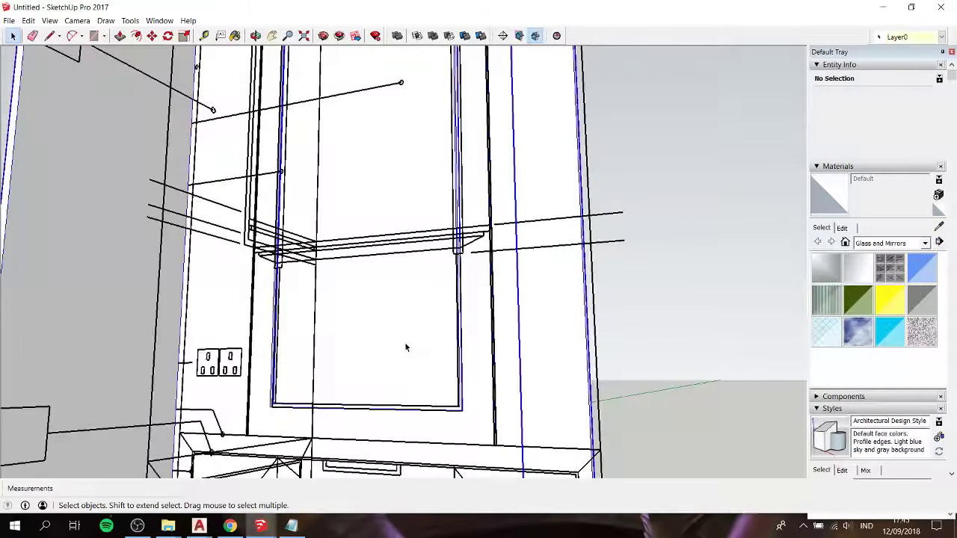
scroll(405, 341, down, 2)
scroll(406, 344, down, 3)
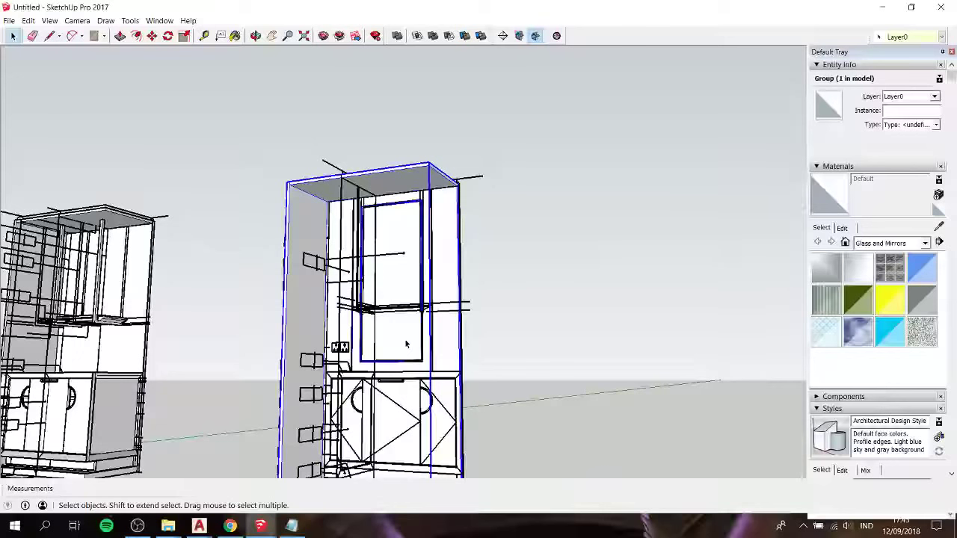
Step: Bring the cabinets and figure into view and select the right cabinet's outer shell
click(121, 223)
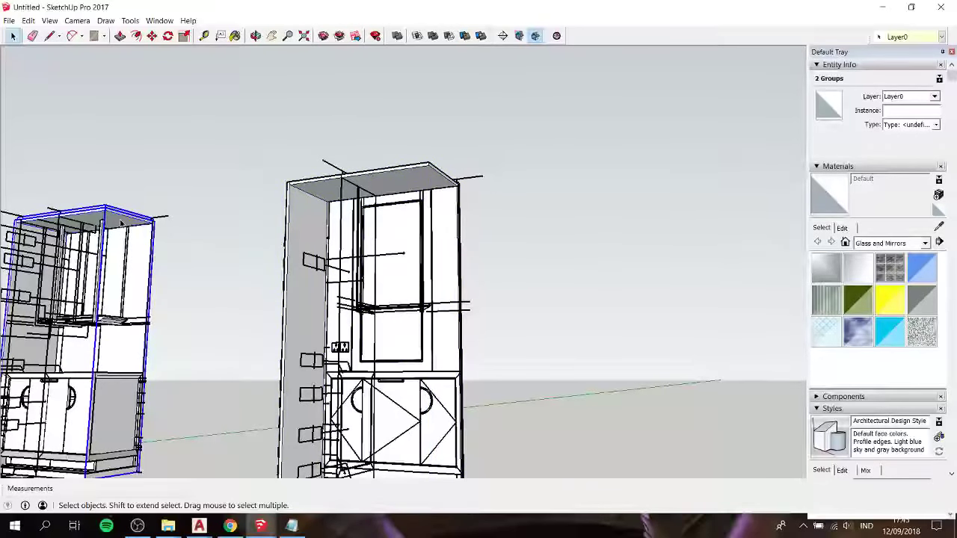
mouse_move(121, 229)
shift+middle_down()
mouse_move(497, 224)
mouse_move(385, 191)
mouse_move(419, 246)
shift+middle_up()
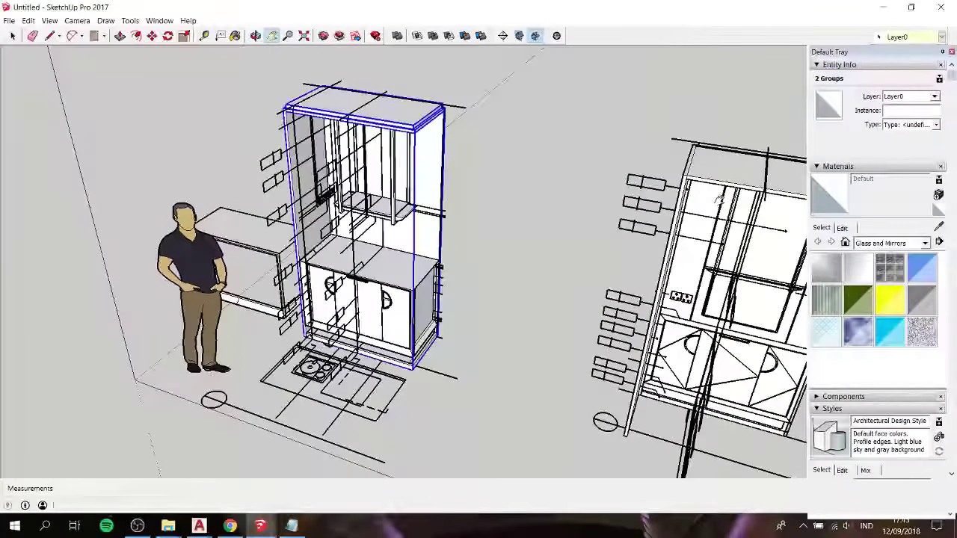
click(709, 187)
click(403, 133)
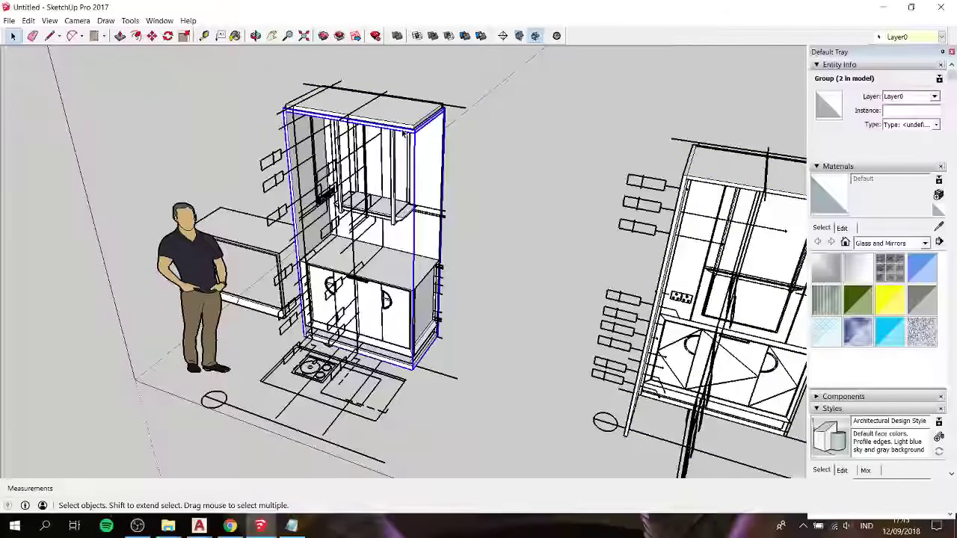
key(h)
drag(552, 165, 483, 151)
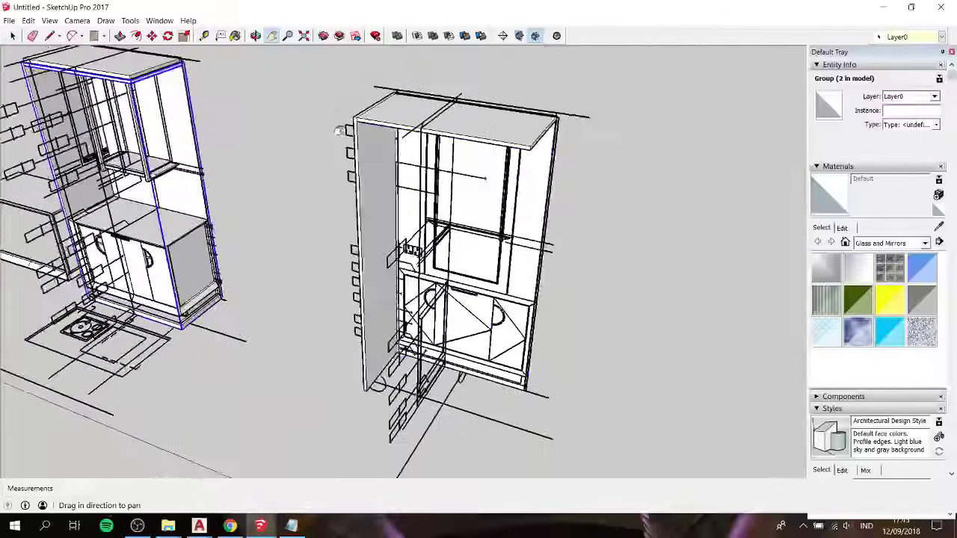
scroll(520, 152, up, 3)
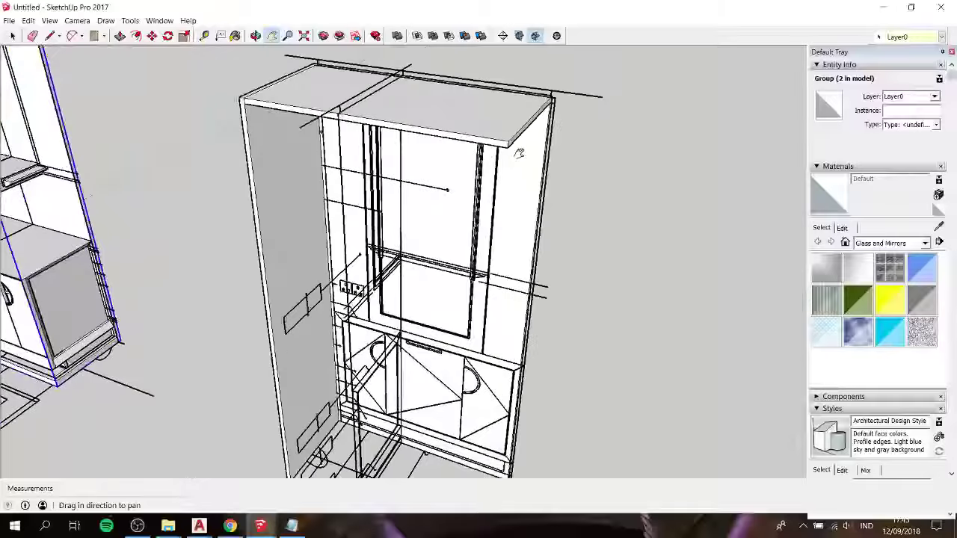
scroll(519, 152, up, 2)
key(space)
click(507, 141)
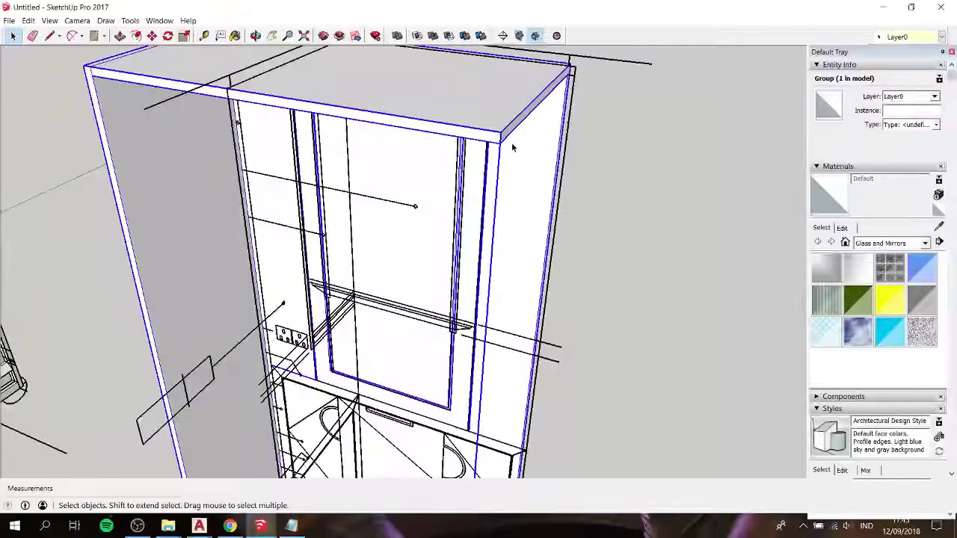
Step: Move the shell left onto the cabinet beside the scale figure, then clear the selection
key(m)
scroll(507, 140, down, 4)
click(423, 158)
scroll(247, 187, down, 2)
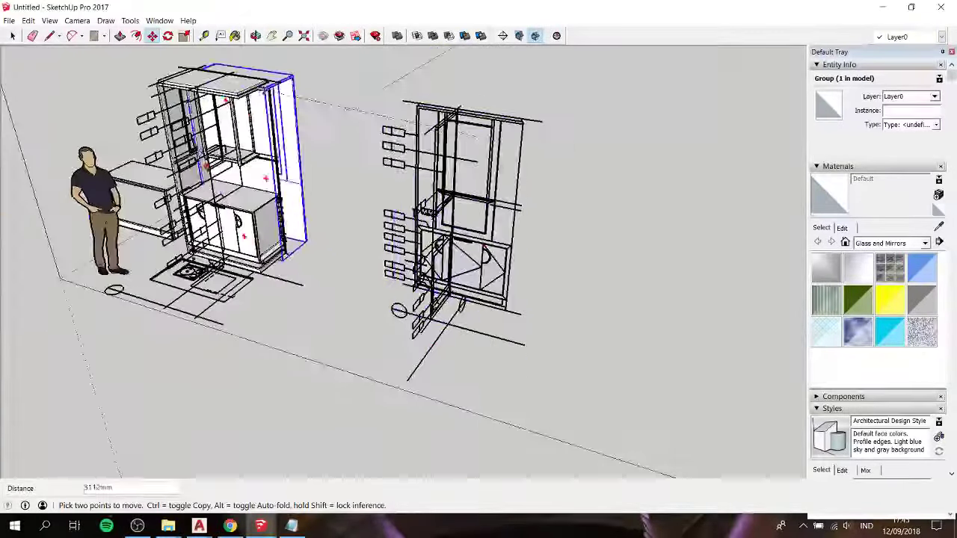
scroll(246, 187, up, 5)
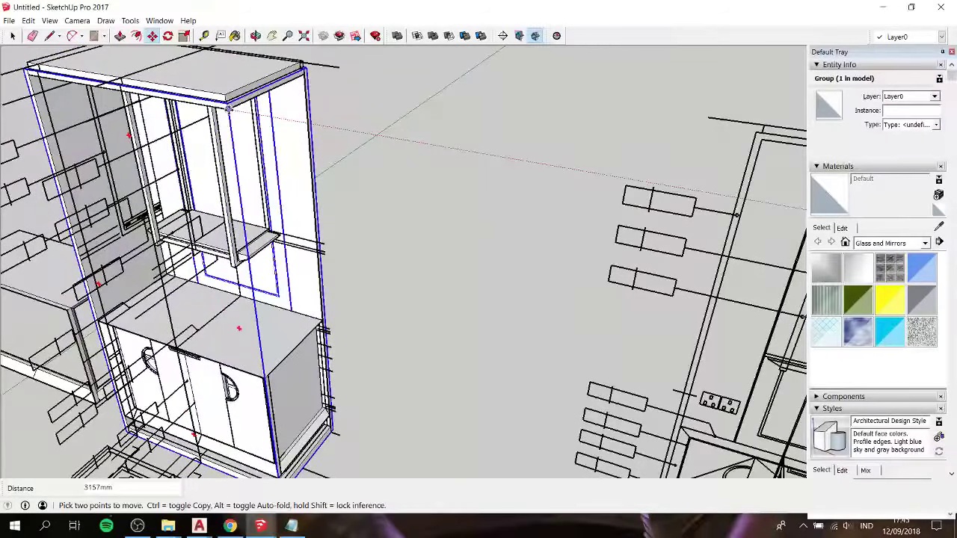
scroll(248, 310, up, 3)
scroll(247, 310, up, 3)
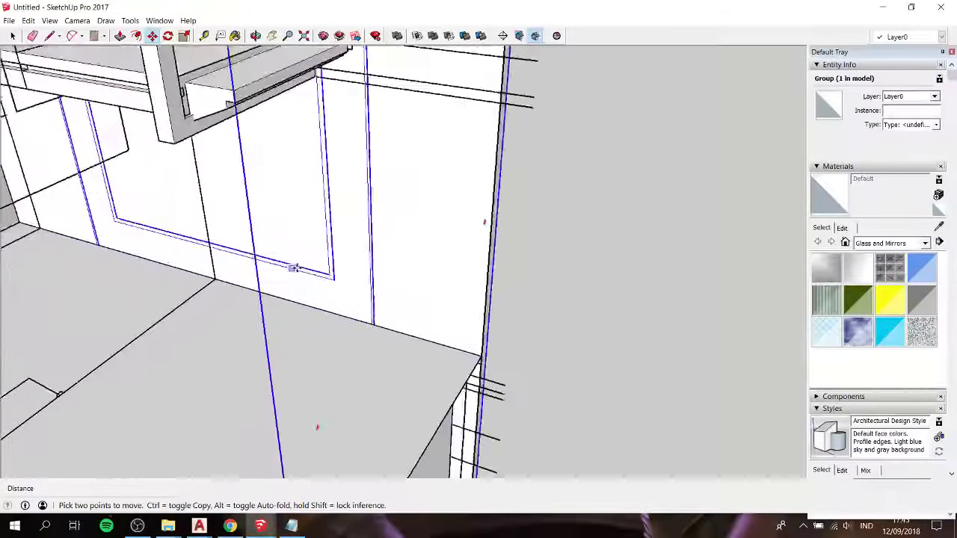
scroll(356, 261, up, 3)
key(space)
scroll(378, 299, down, 3)
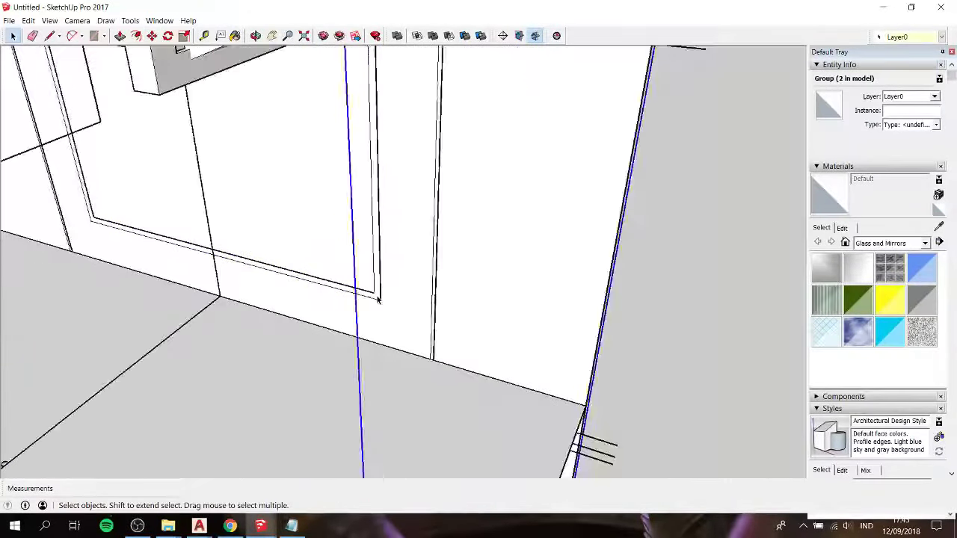
scroll(389, 296, down, 3)
click(404, 290)
scroll(404, 290, down, 3)
scroll(412, 285, down, 2)
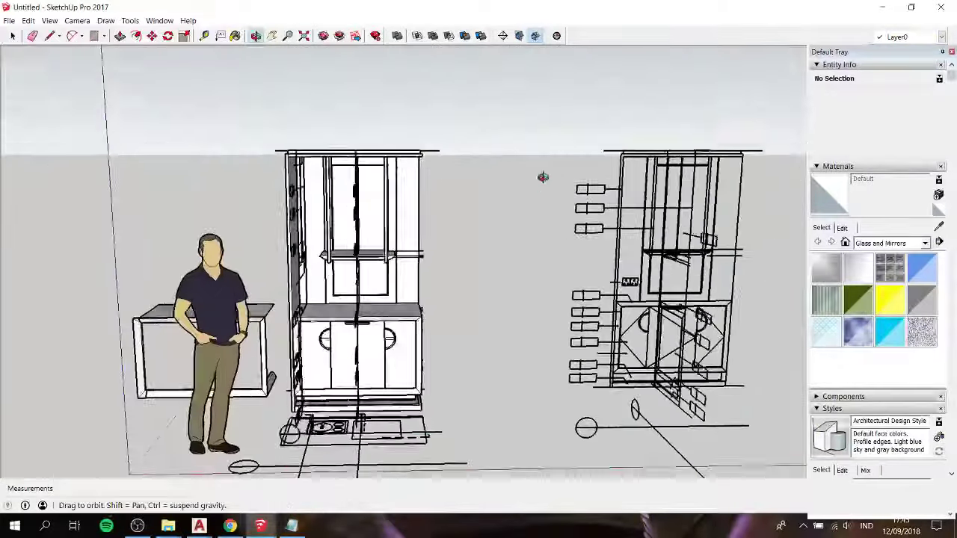
Step: Box-select all 49 parts of the cabinet beside the figure
mouse_move(412, 286)
middle_down()
mouse_move(487, 243)
mouse_move(294, 282)
mouse_move(408, 139)
middle_up()
scroll(408, 139, up, 3)
middle_drag(516, 150, 492, 166)
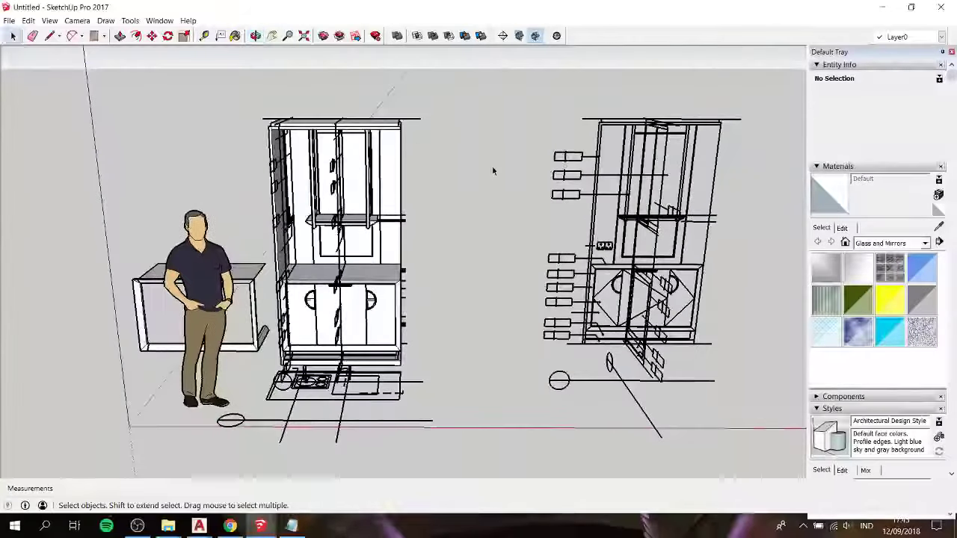
click(444, 374)
middle_drag(468, 357, 149, 338)
scroll(150, 337, up, 2)
middle_drag(448, 299, 550, 134)
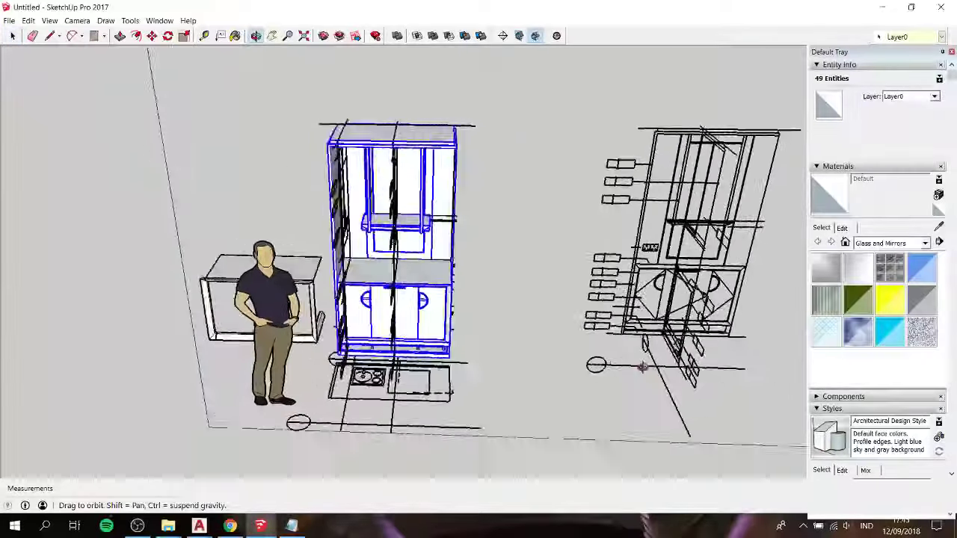
Step: Copy the cabinet to the left of the scale figure
key(m)
click(549, 134)
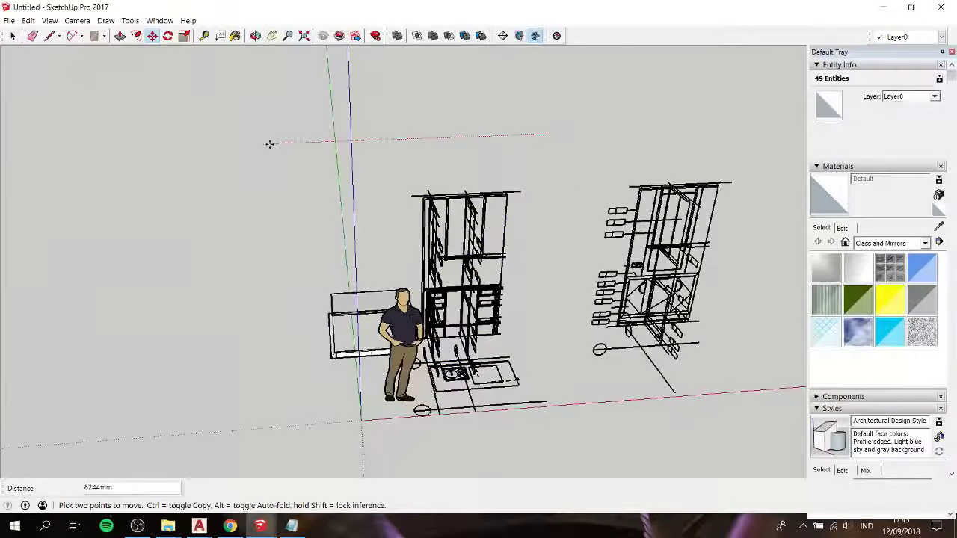
click(434, 139)
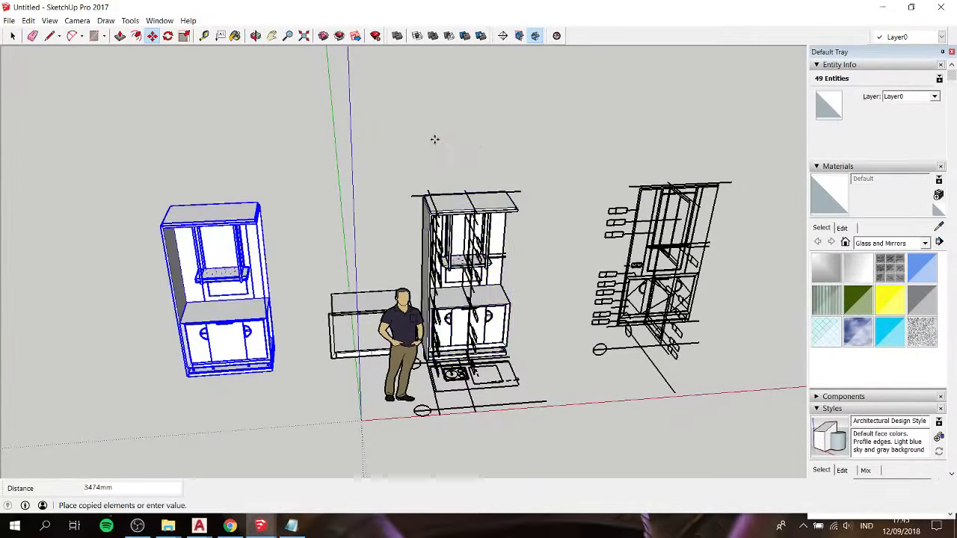
key(space)
Step: Make the copied cabinet a single group with Make Group
scroll(277, 320, up, 3)
right_click(183, 323)
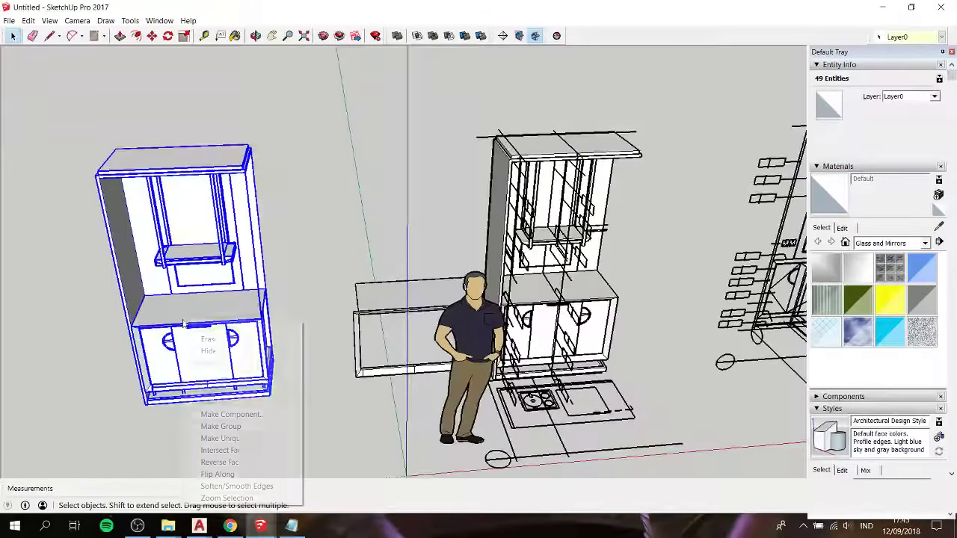
click(243, 428)
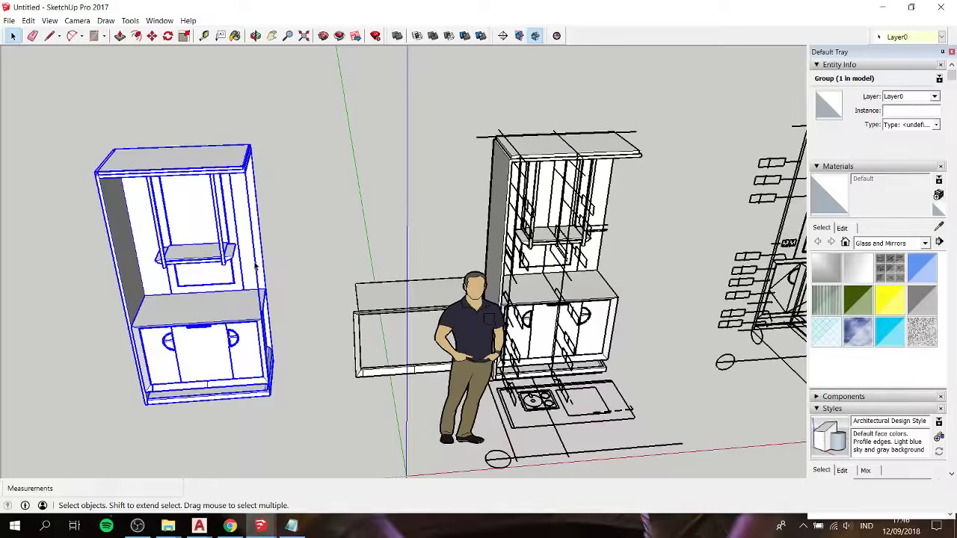
mouse_move(254, 264)
middle_down()
mouse_move(440, 199)
mouse_move(84, 358)
mouse_move(254, 365)
mouse_move(310, 336)
middle_up()
scroll(266, 367, up, 5)
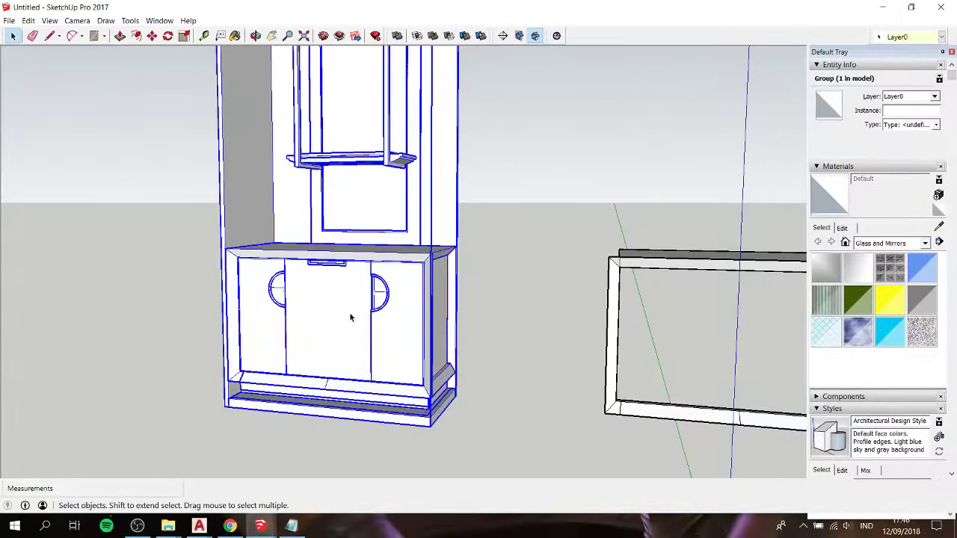
scroll(349, 312, down, 3)
Step: Add the note 'works ?' in Notepad with blank lines below, then return to the SketchUp cabinet model
click(291, 526)
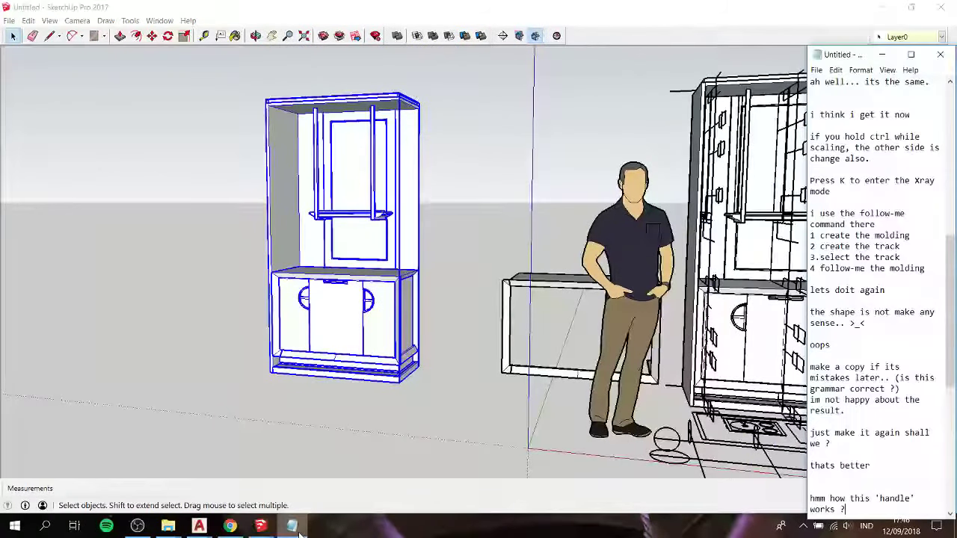
text(works ?)
key(Return)
key(Return)
key(Return)
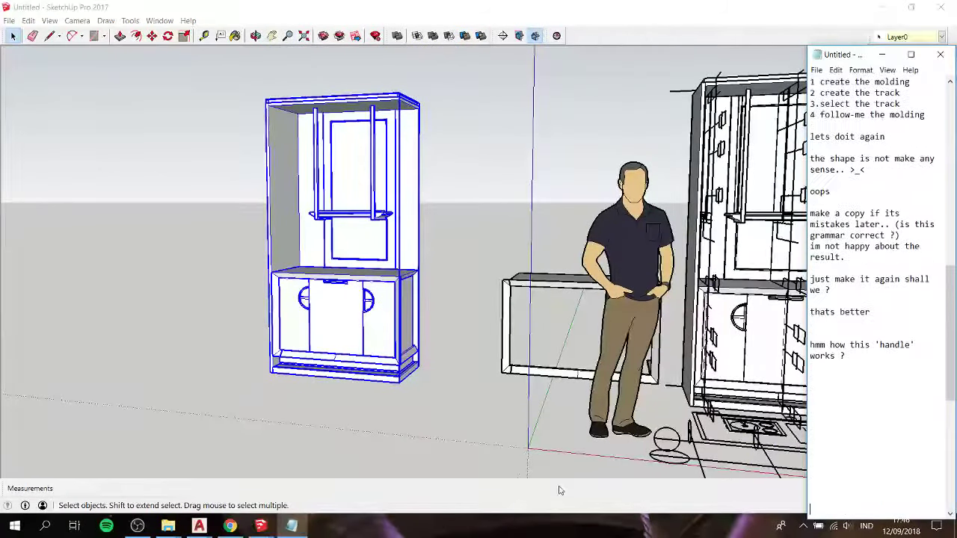
key(Return)
key(Return)
key(Return)
text(lets copy it to our main file.)
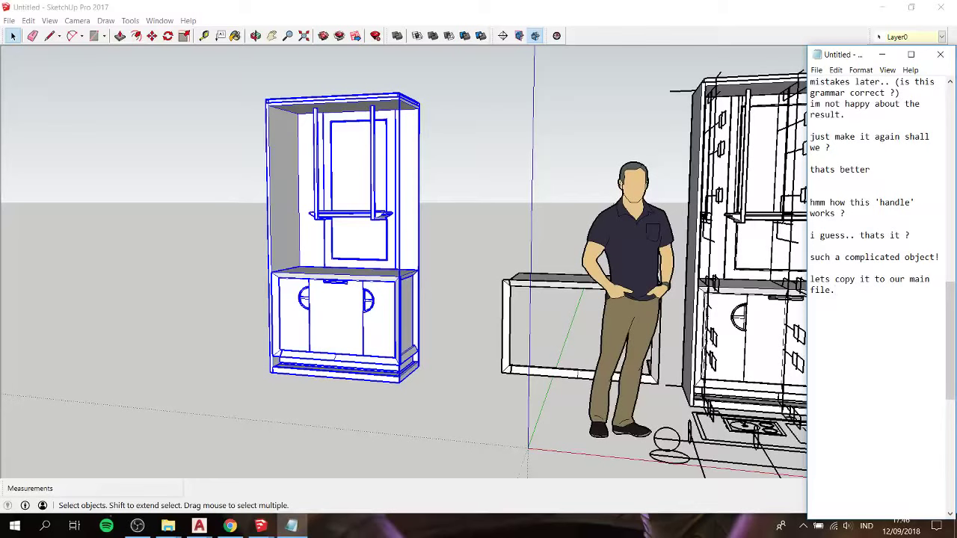
click(504, 205)
Step: Paste the copied cabinet group into presidential.skp near the alcove
click(386, 231)
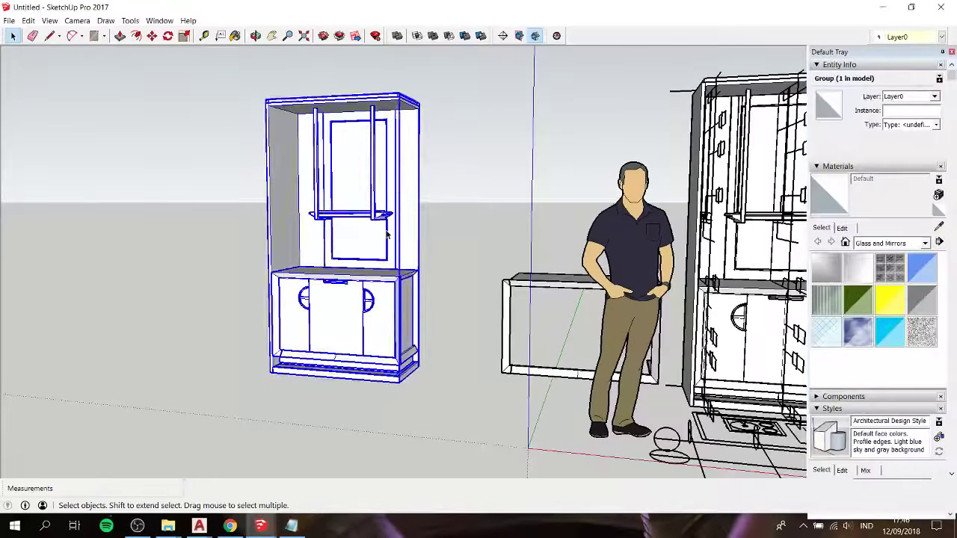
scroll(386, 230, down, 2)
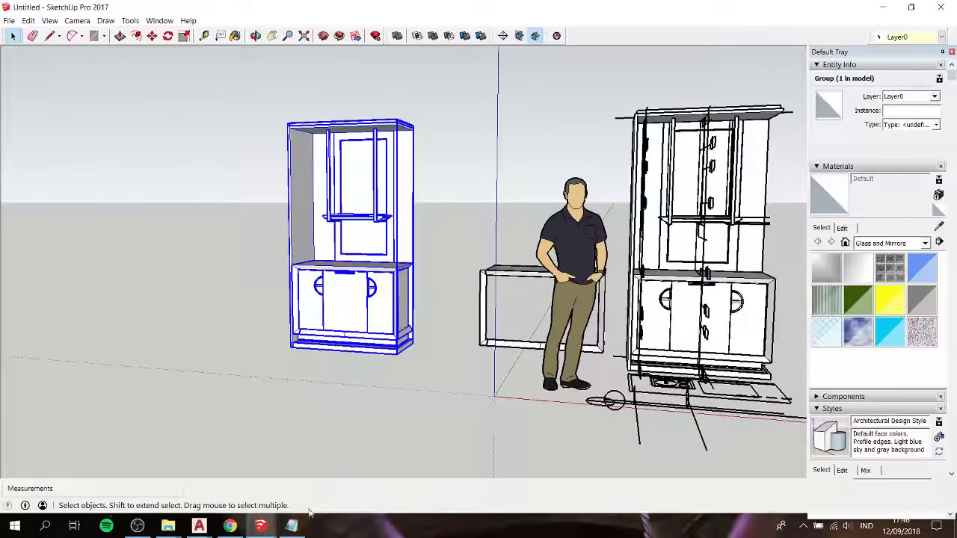
mouse_move(260, 527)
click(191, 460)
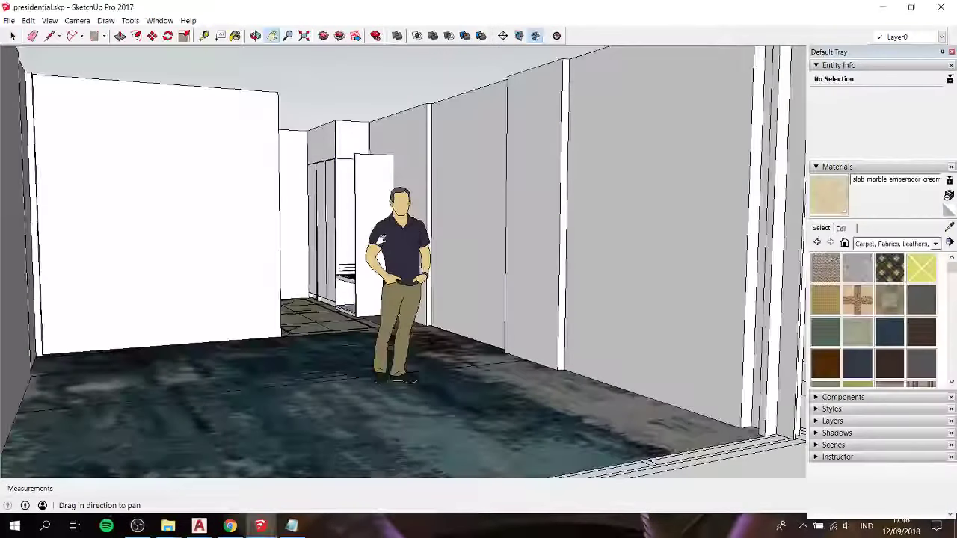
middle_drag(389, 225, 381, 312)
key(space)
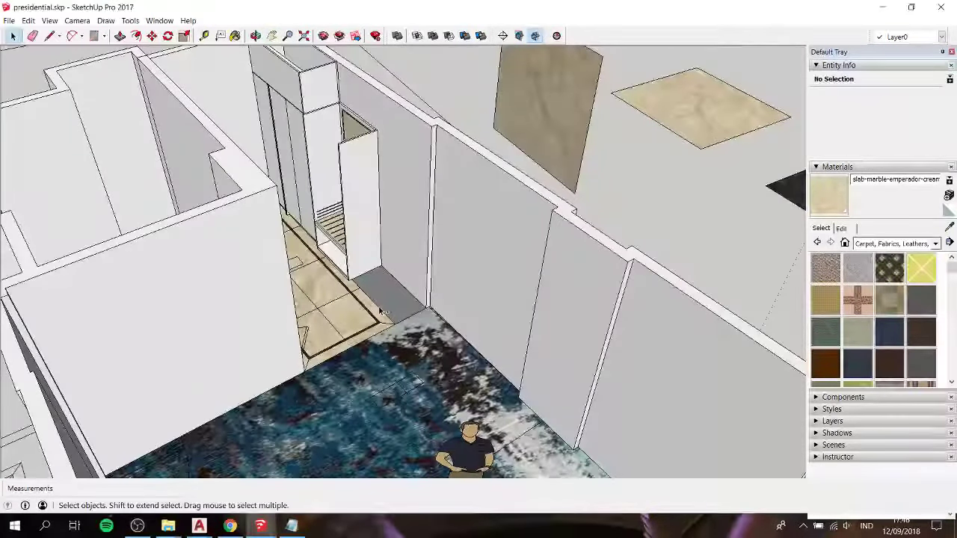
key(ctrl+v)
click(390, 301)
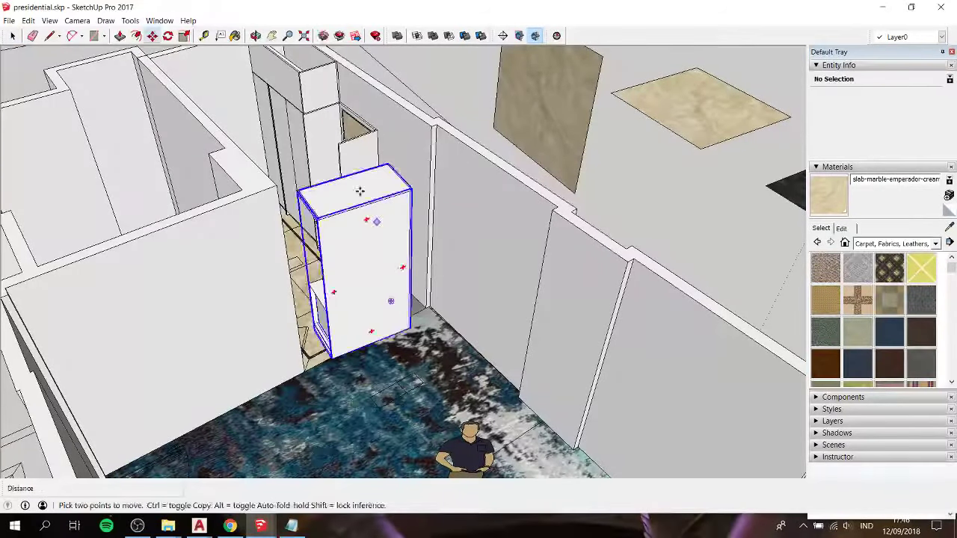
Step: Move the cabinet by its corner about 1391mm to snap against the wall endpoint
mouse_move(360, 191)
middle_down()
mouse_move(509, 267)
mouse_move(508, 250)
middle_up()
scroll(496, 235, up, 3)
scroll(492, 234, up, 3)
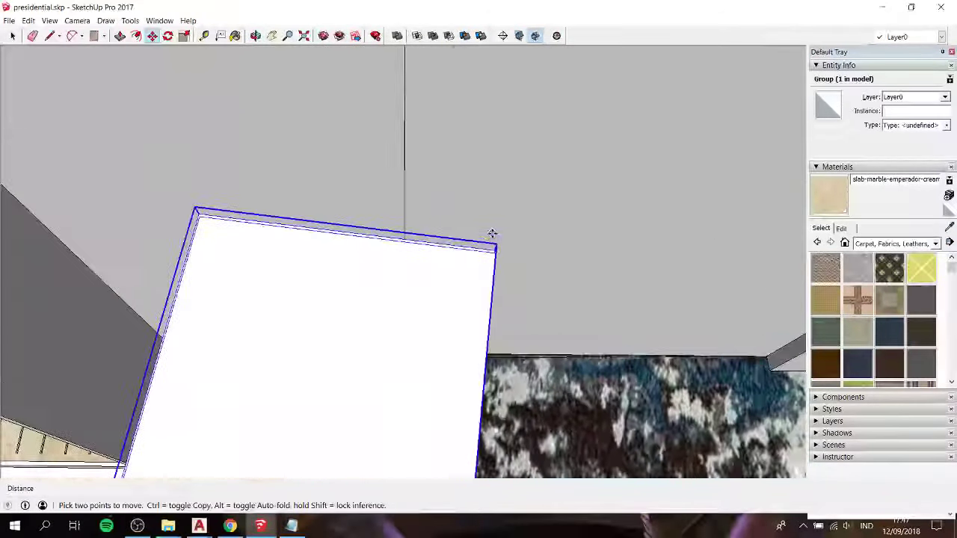
mouse_move(331, 280)
middle_down()
mouse_move(293, 286)
mouse_move(431, 267)
mouse_move(317, 220)
mouse_move(502, 260)
middle_up()
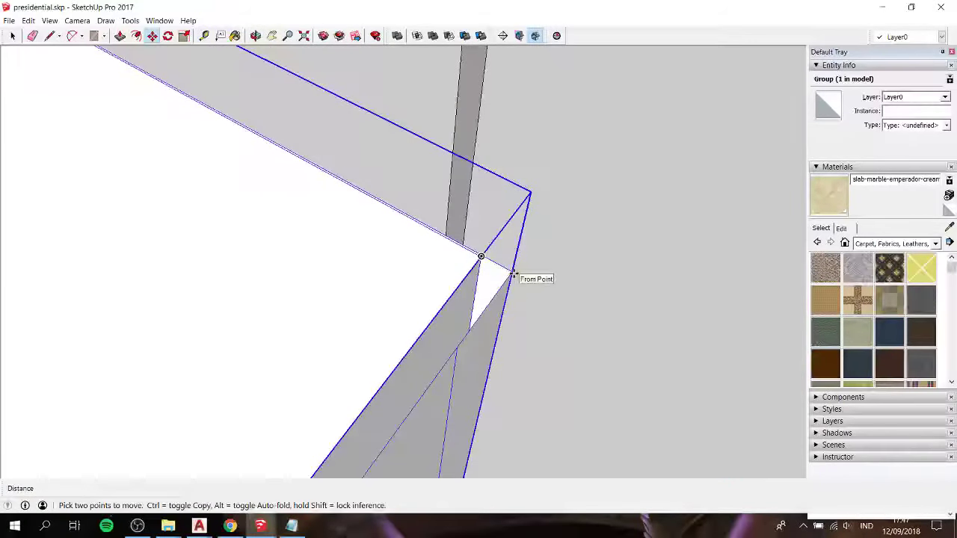
scroll(508, 275, down, 1)
scroll(507, 276, down, 2)
scroll(506, 276, down, 2)
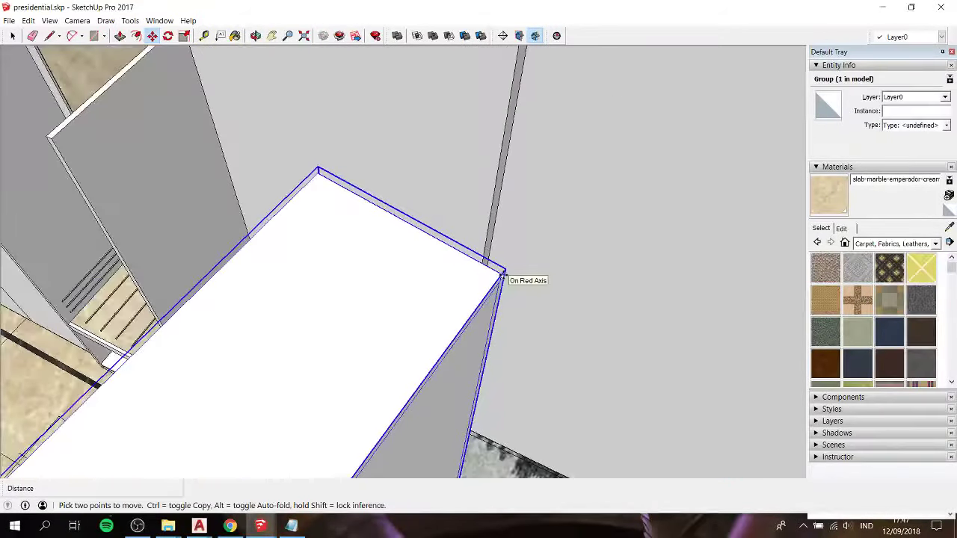
scroll(502, 277, down, 2)
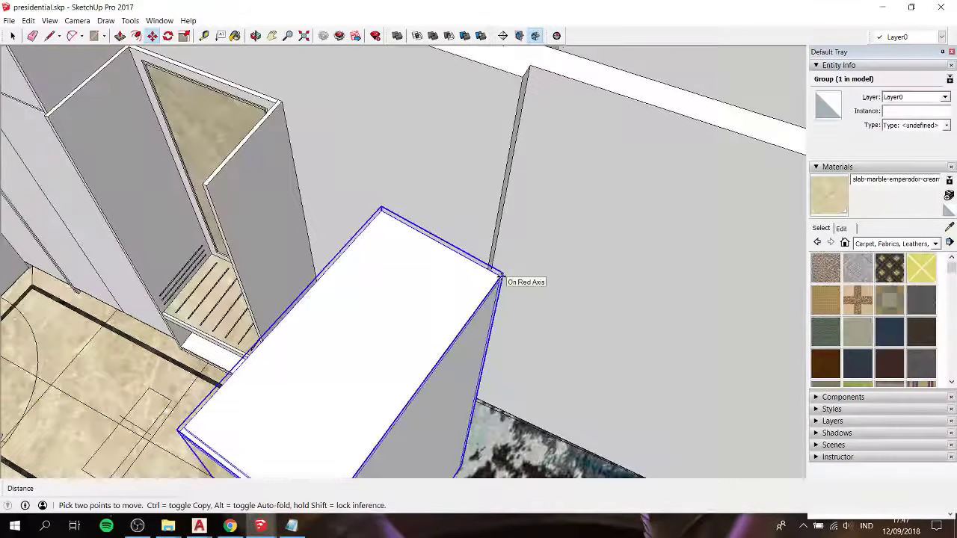
click(501, 276)
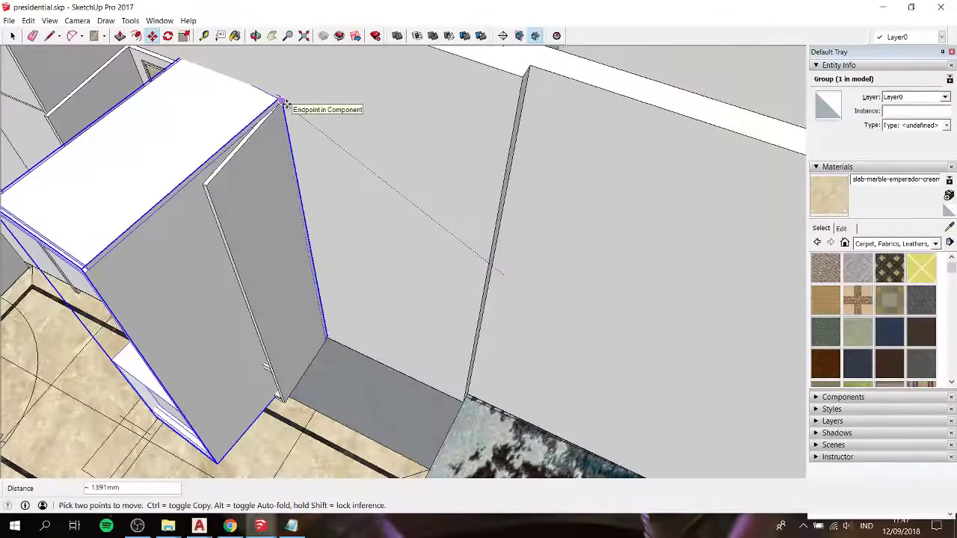
click(285, 103)
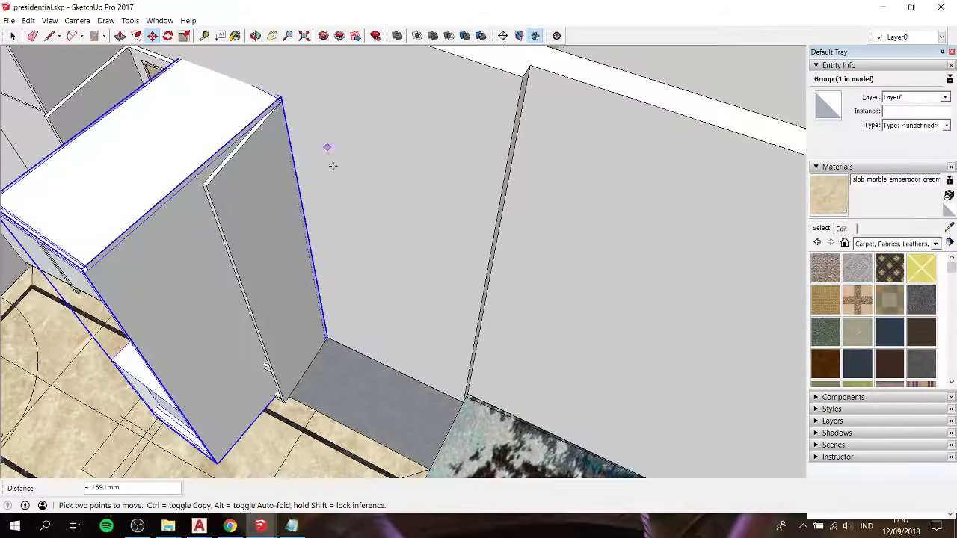
Step: Start the Rotate tool with its pivot on the cabinet's top corner
key(q)
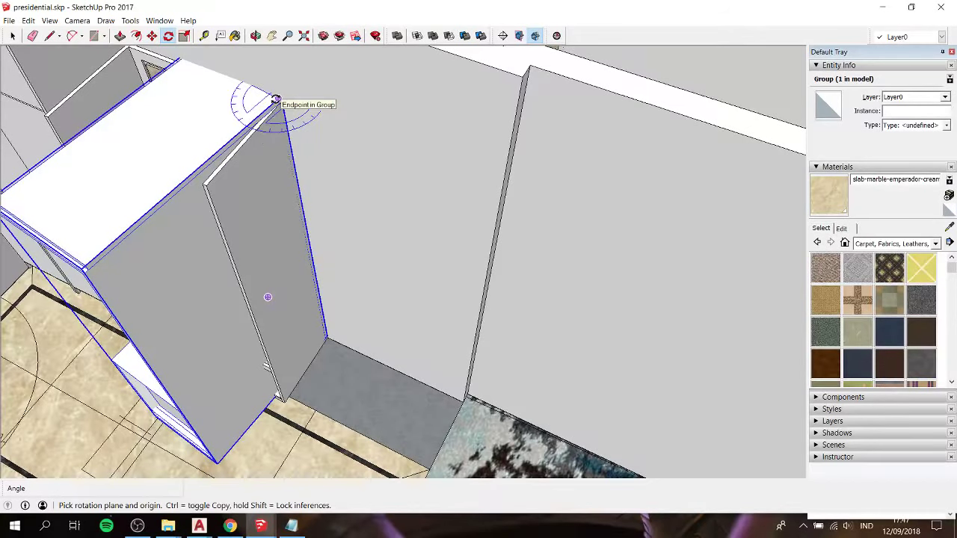
scroll(275, 97, up, 2)
scroll(278, 91, up, 2)
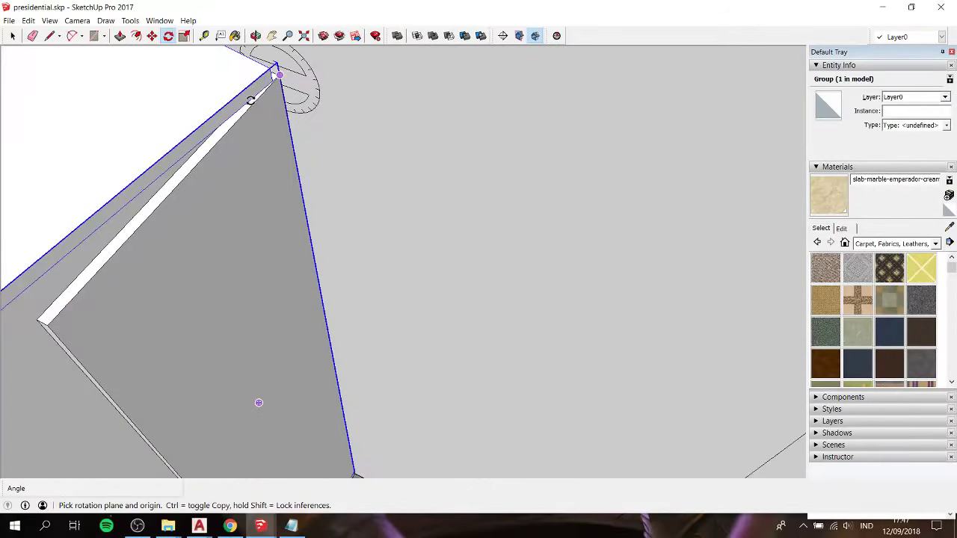
middle_drag(279, 83, 279, 96)
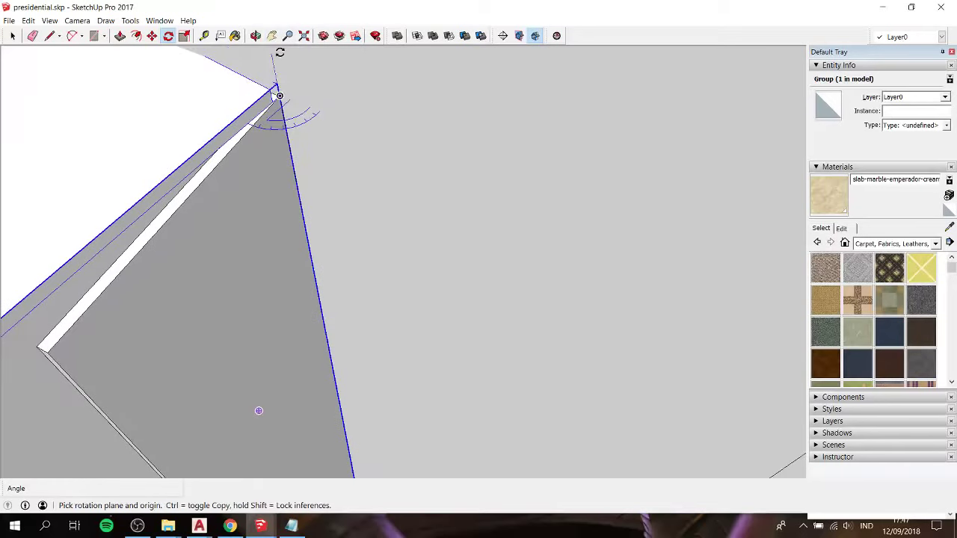
drag(277, 96, 113, 212)
scroll(271, 96, down, 2)
scroll(267, 97, down, 2)
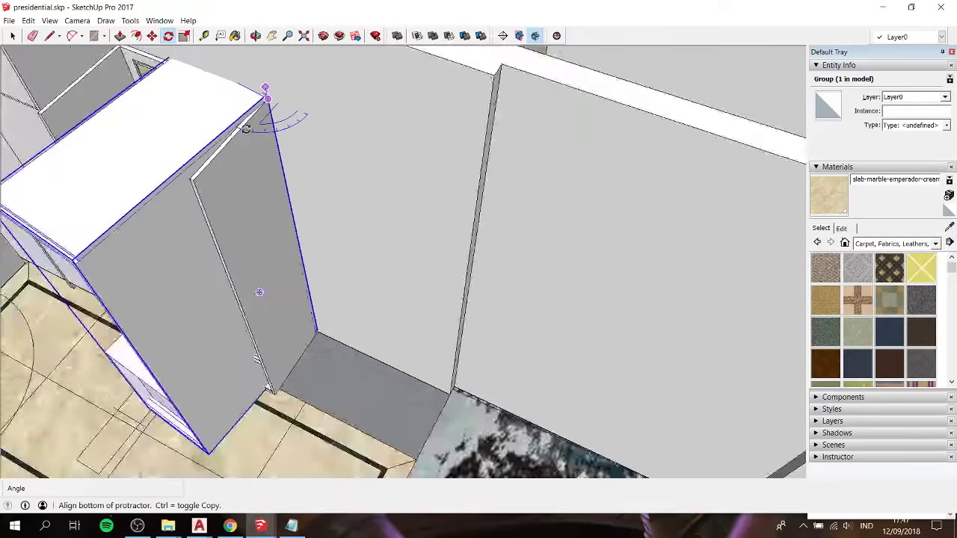
Step: Rotate the cabinet about 97° so it stands against the wall beside the shower
click(70, 257)
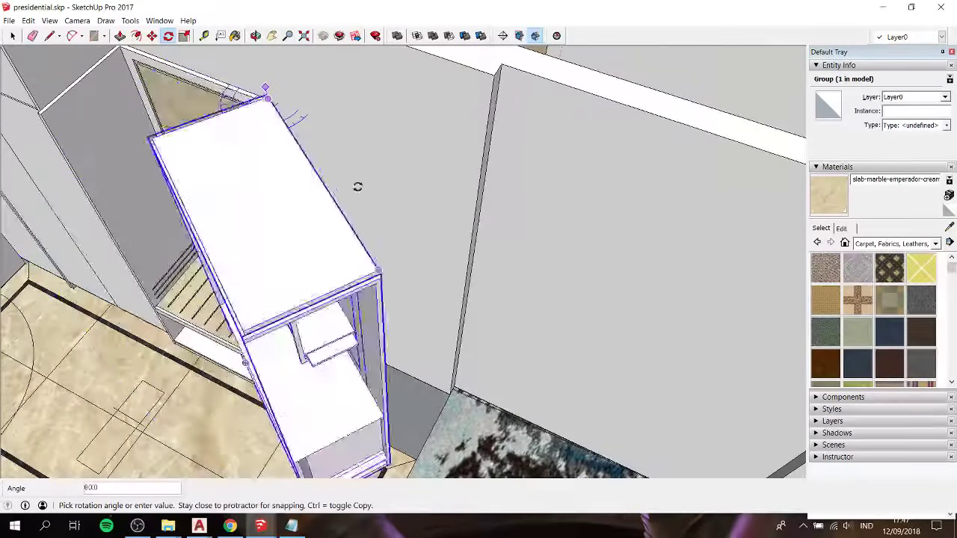
click(491, 74)
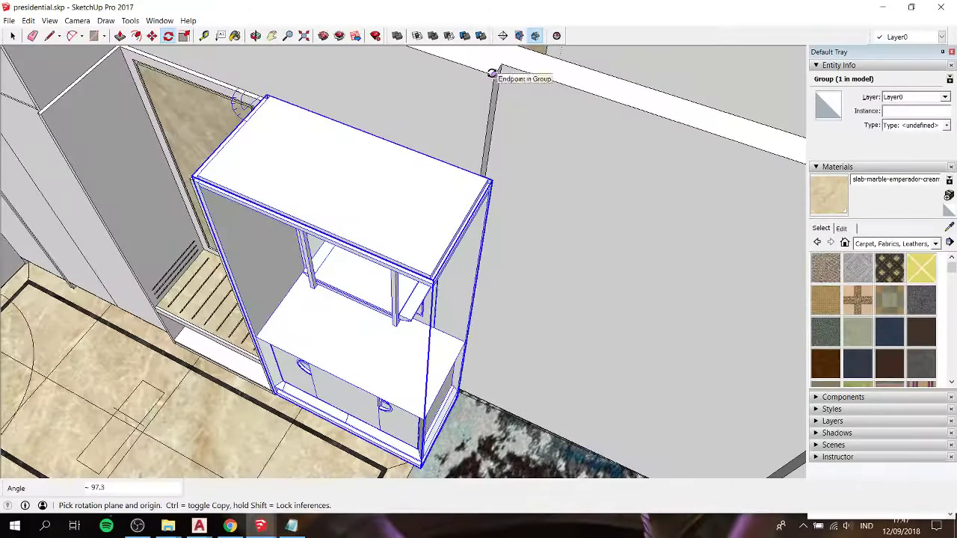
scroll(486, 75, down, 2)
mouse_move(487, 75)
middle_down()
mouse_move(459, 259)
mouse_move(353, 113)
mouse_move(673, 321)
middle_up()
mouse_move(621, 262)
middle_down()
mouse_move(576, 246)
mouse_move(344, 107)
middle_up()
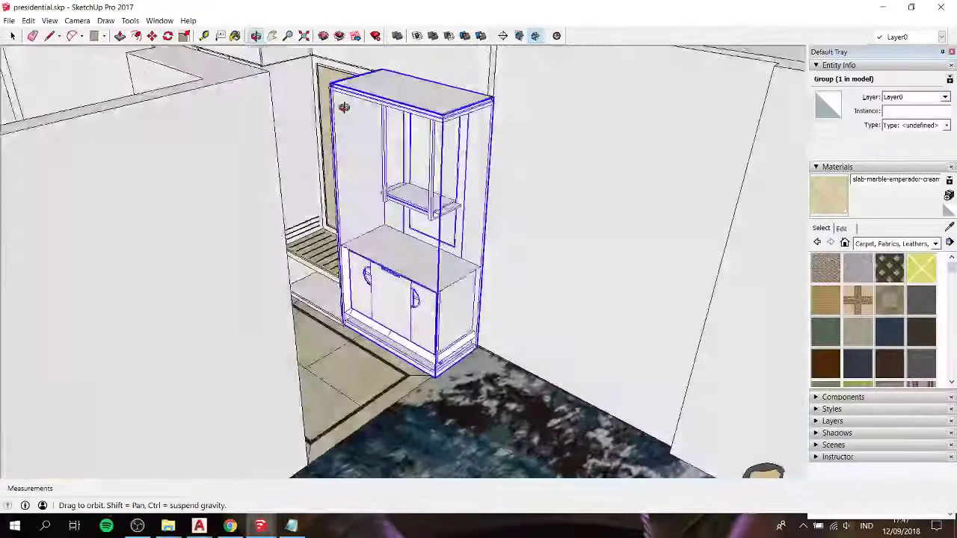
scroll(465, 294, up, 2)
scroll(474, 320, up, 2)
mouse_move(474, 320)
middle_down()
mouse_move(426, 263)
mouse_move(376, 271)
mouse_move(330, 223)
middle_up()
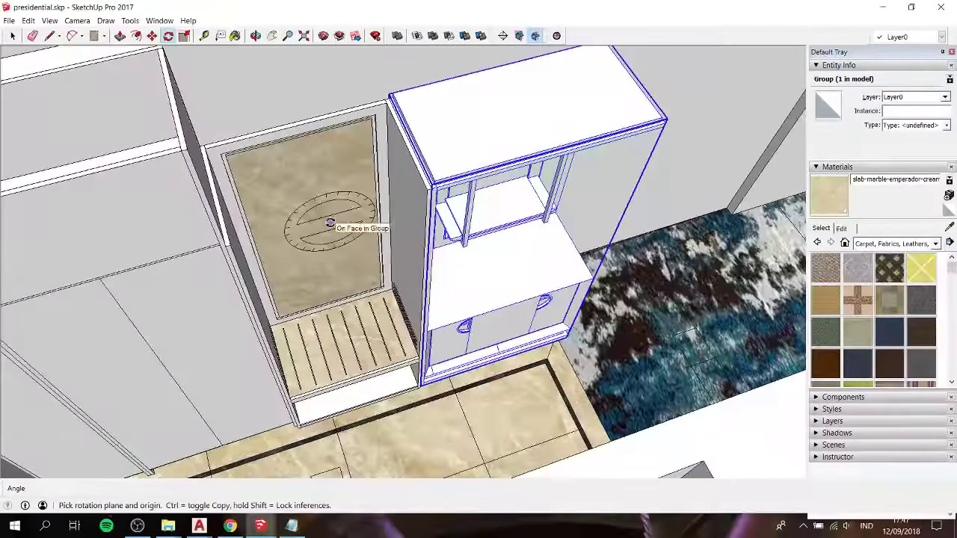
key(space)
Step: Select the cabinet unit beside the shower enclosure and frame a close view of it
click(252, 254)
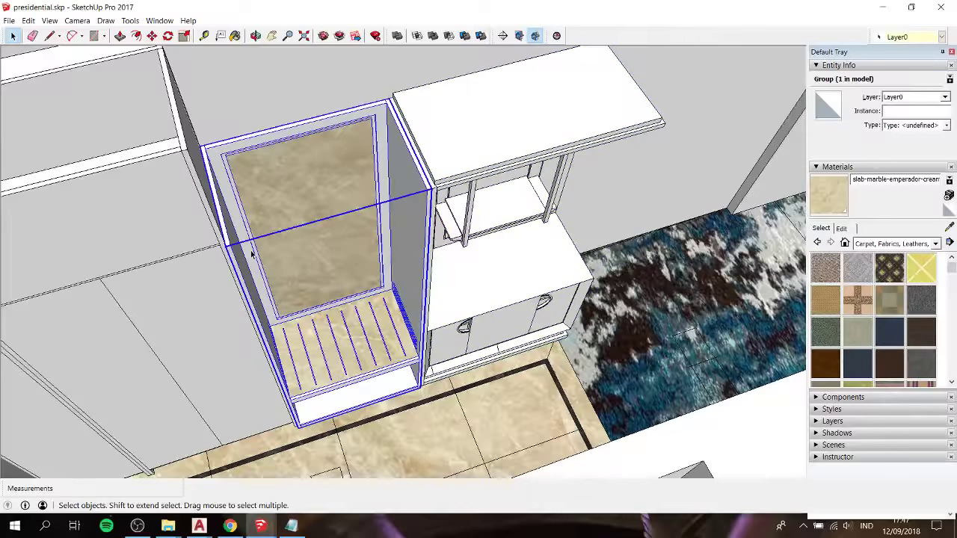
mouse_move(525, 274)
middle_down()
mouse_move(439, 271)
mouse_move(295, 207)
middle_up()
scroll(301, 245, down, 2)
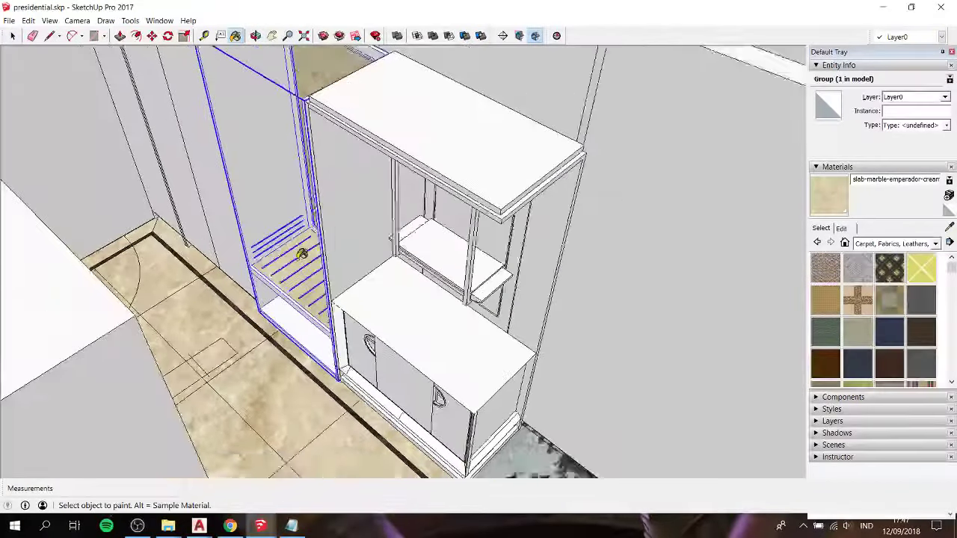
scroll(303, 252, down, 2)
scroll(346, 269, down, 1)
key(space)
click(411, 311)
mouse_move(411, 311)
middle_down()
mouse_move(401, 276)
mouse_move(543, 327)
mouse_move(521, 343)
middle_up()
Step: Paint the back panel behind the shelf with slab-marble-emperador-cream
key(b)
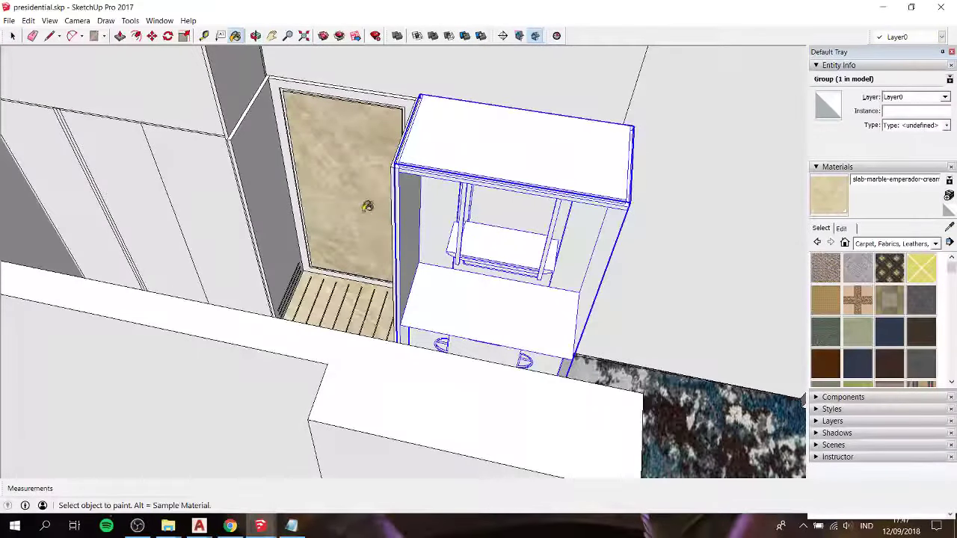
double_click(511, 220)
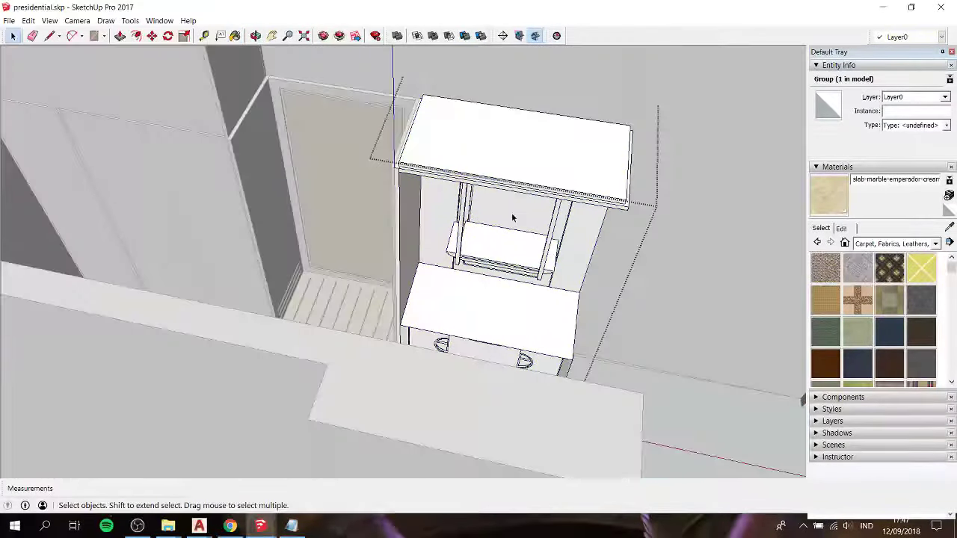
triple_click(513, 217)
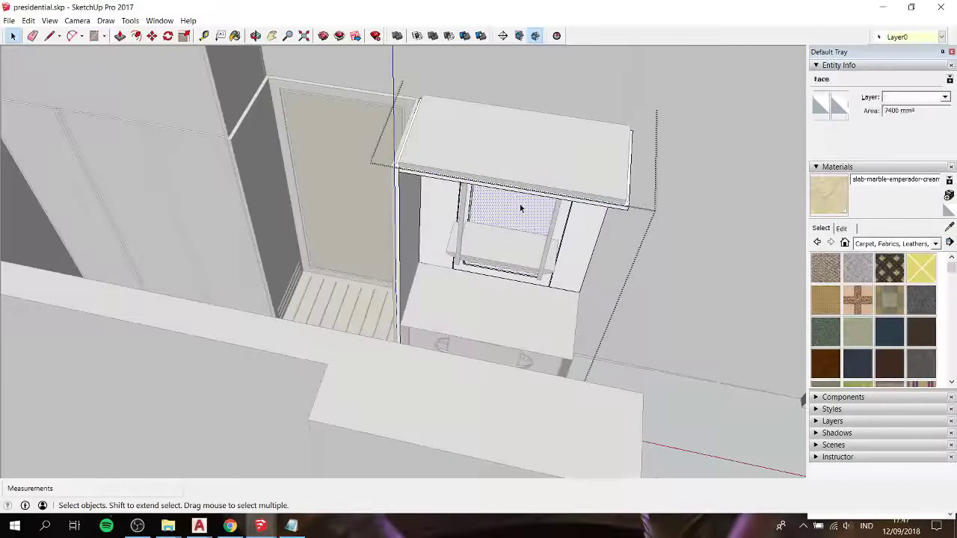
key(b)
click(521, 208)
scroll(521, 214, up, 2)
scroll(519, 218, up, 3)
mouse_move(519, 220)
middle_down()
mouse_move(475, 190)
mouse_move(421, 187)
middle_up()
scroll(441, 157, up, 2)
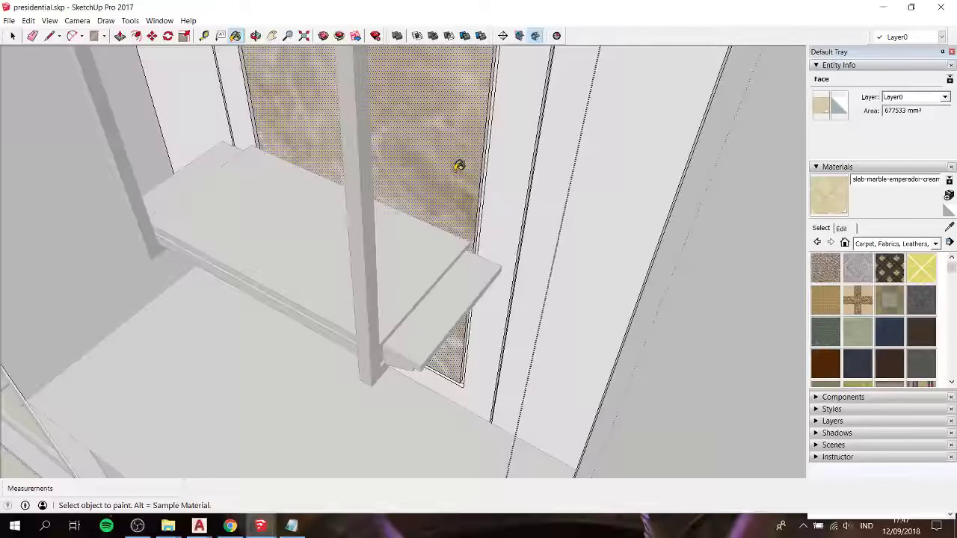
Step: Push/Pull the marble back panel face out by 10mm
key(p)
click(465, 173)
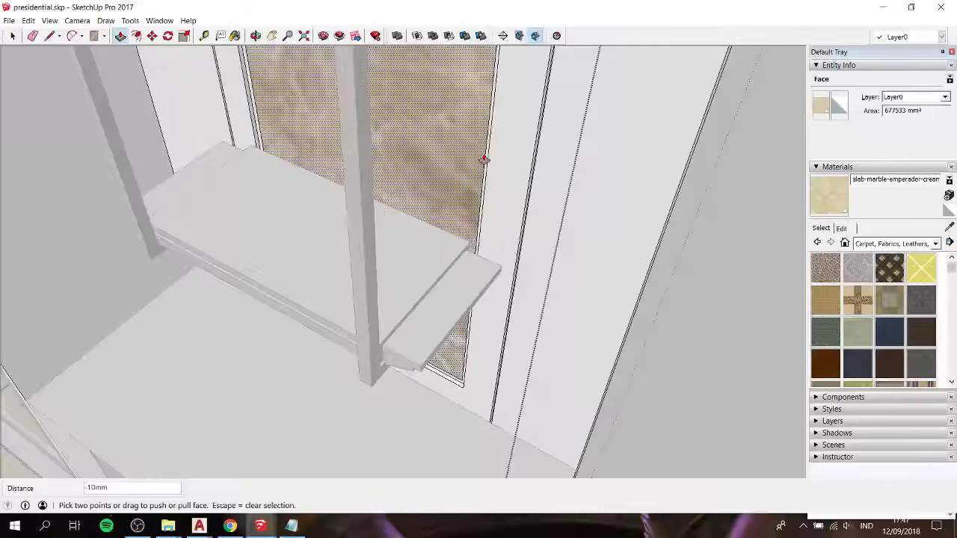
click(471, 158)
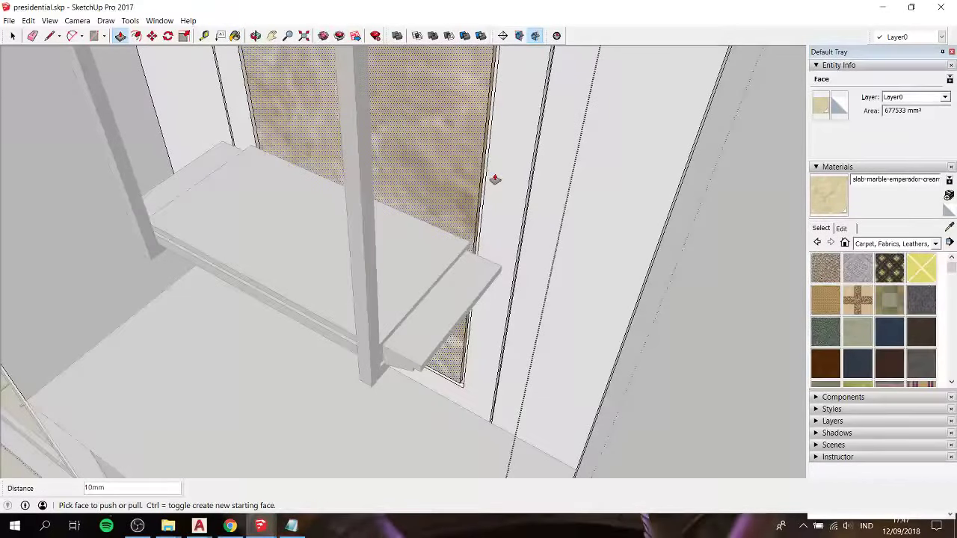
scroll(495, 179, up, 2)
scroll(484, 181, up, 2)
mouse_move(479, 201)
middle_down()
mouse_move(408, 178)
mouse_move(447, 165)
middle_up()
Step: Paint everything inside the lower cabinet box with slab-marble-emperador-cream
scroll(408, 177, down, 3)
scroll(461, 177, down, 2)
scroll(452, 182, down, 2)
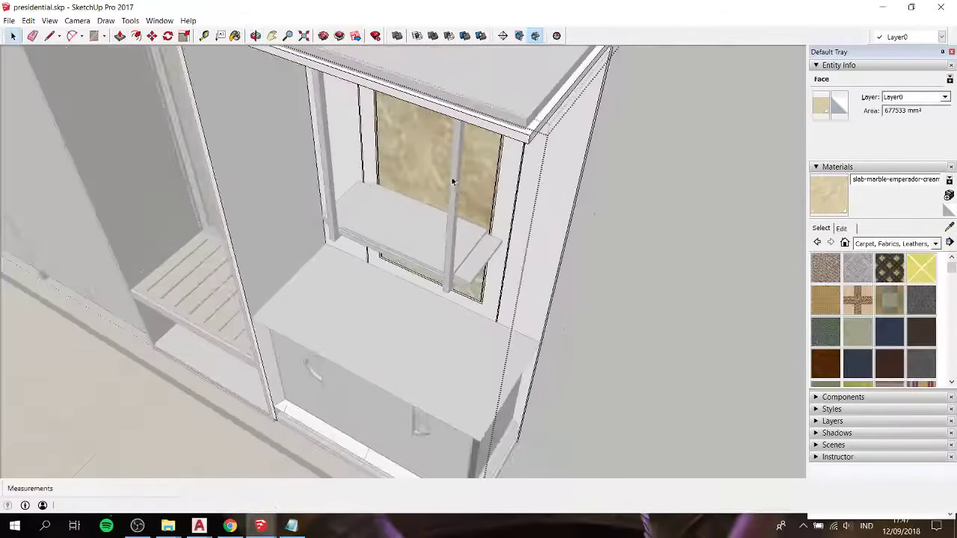
key(space)
mouse_move(440, 224)
middle_down()
mouse_move(489, 252)
mouse_move(466, 258)
middle_up()
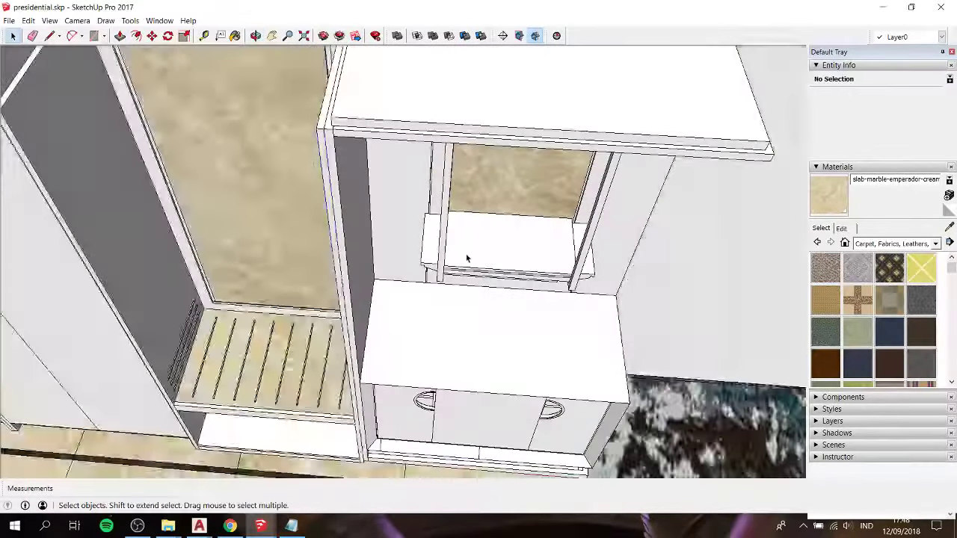
scroll(467, 258, down, 2)
double_click(460, 320)
click(463, 325)
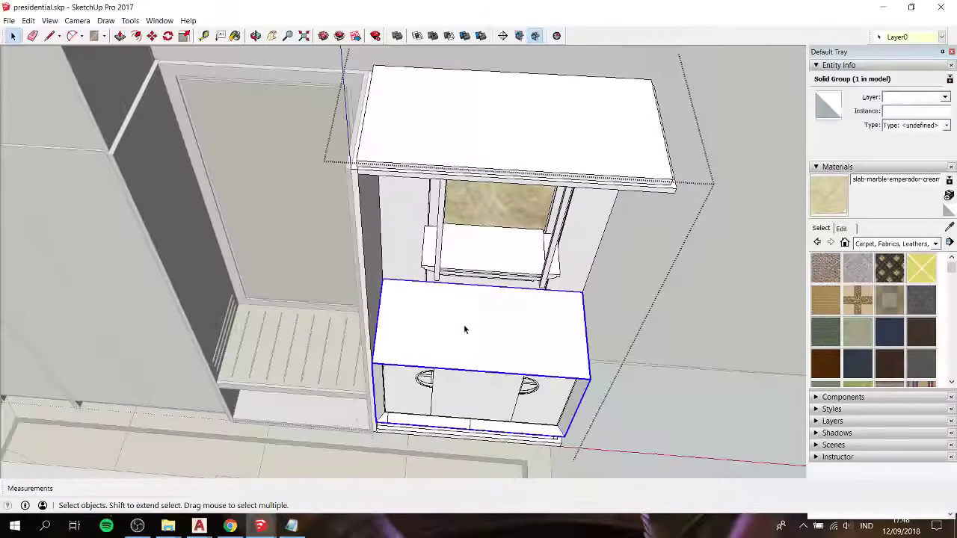
double_click(464, 329)
key(ctrl+a)
key(b)
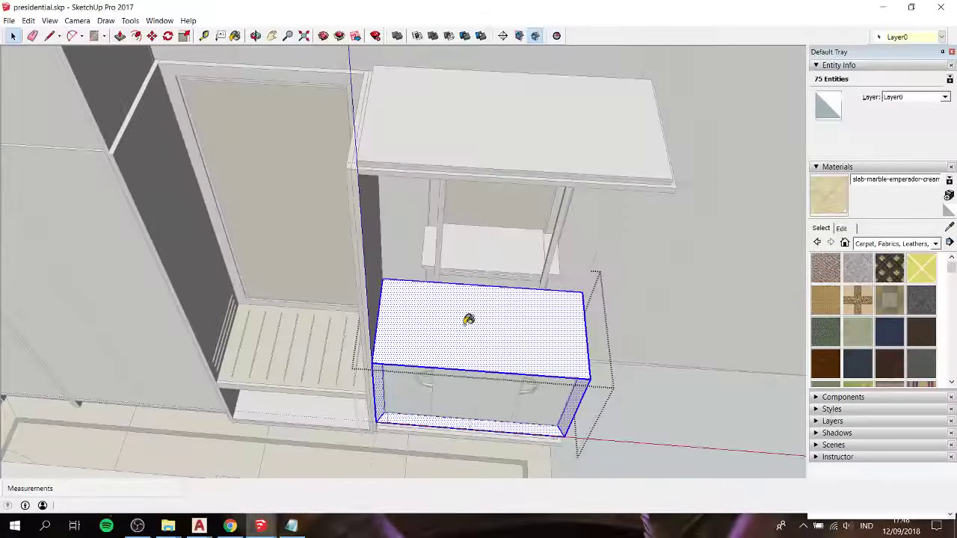
click(468, 319)
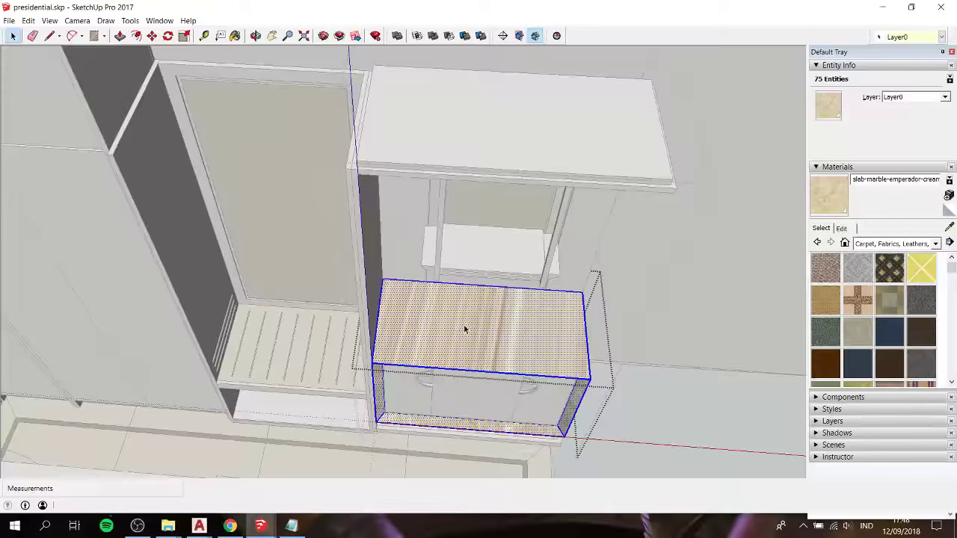
Step: Give the countertop's top face and the base trim the cream marble finish
key(b)
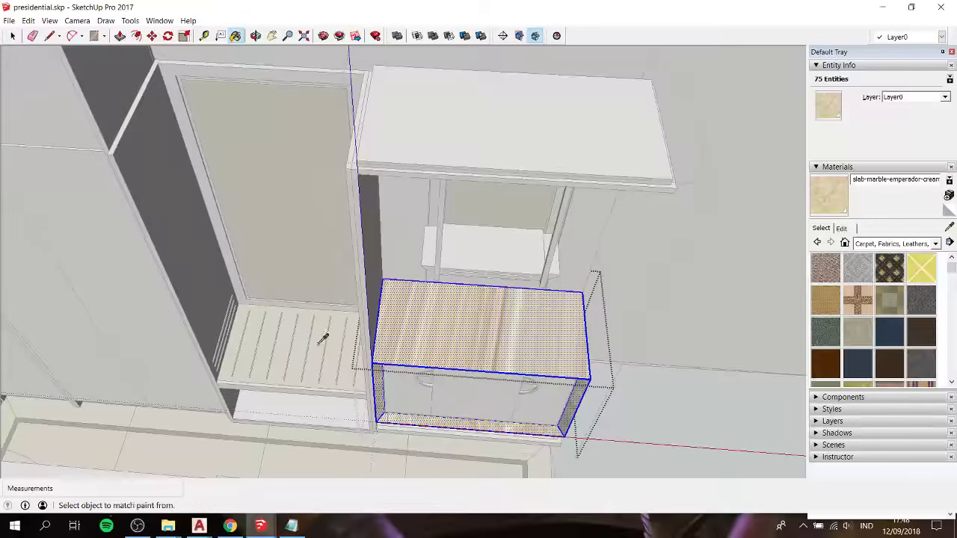
click(477, 339)
mouse_move(689, 372)
middle_down()
mouse_move(432, 376)
mouse_move(417, 263)
middle_up()
scroll(433, 377, up, 3)
triple_click(380, 358)
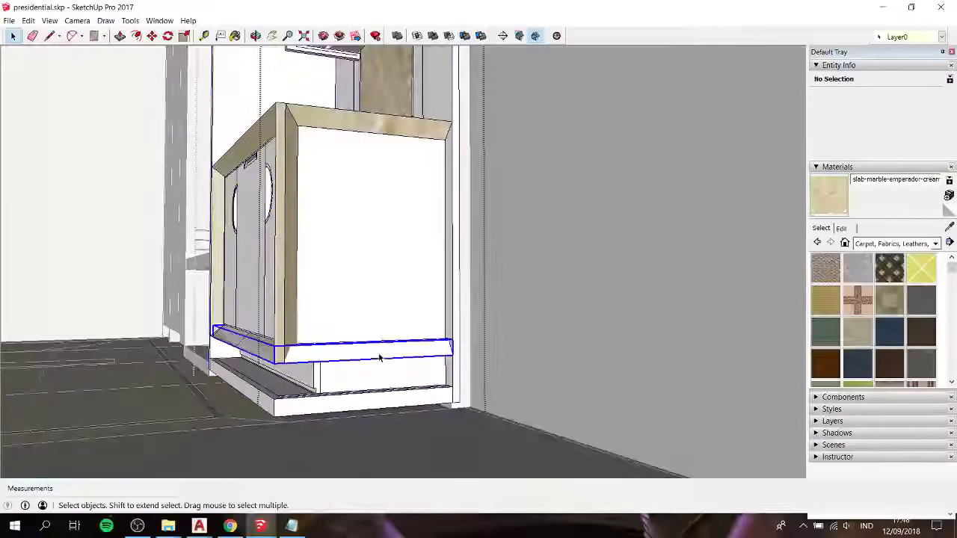
key(b)
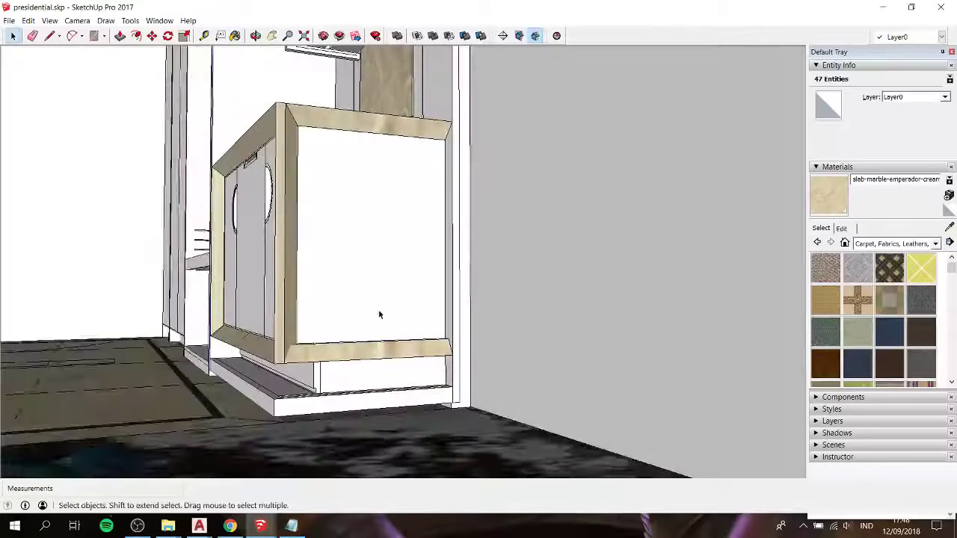
mouse_move(379, 358)
middle_down()
mouse_move(604, 337)
mouse_move(588, 397)
middle_up()
Step: Open the shelf group and paint its end piece cream marble
scroll(542, 279, up, 3)
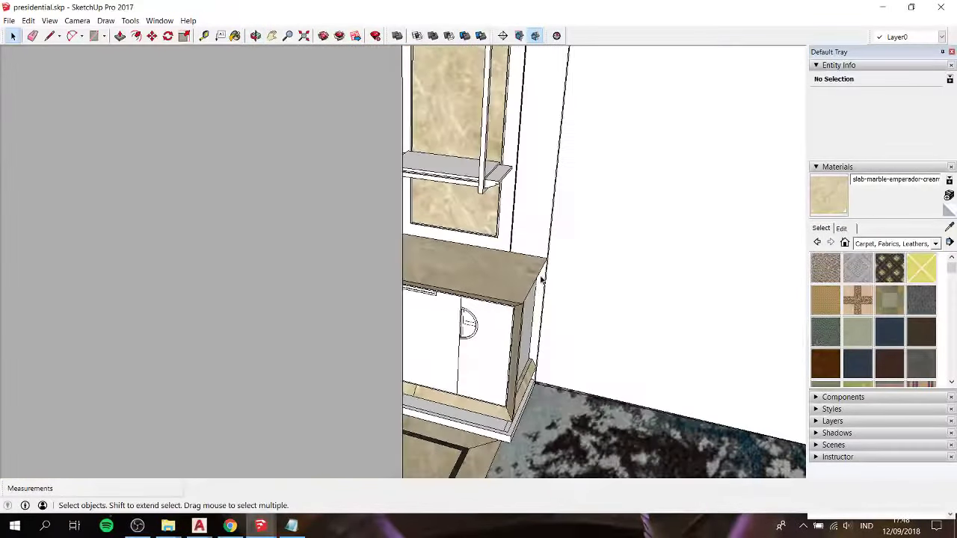
mouse_move(541, 279)
middle_down()
mouse_move(524, 314)
mouse_move(449, 284)
middle_up()
scroll(412, 252, up, 3)
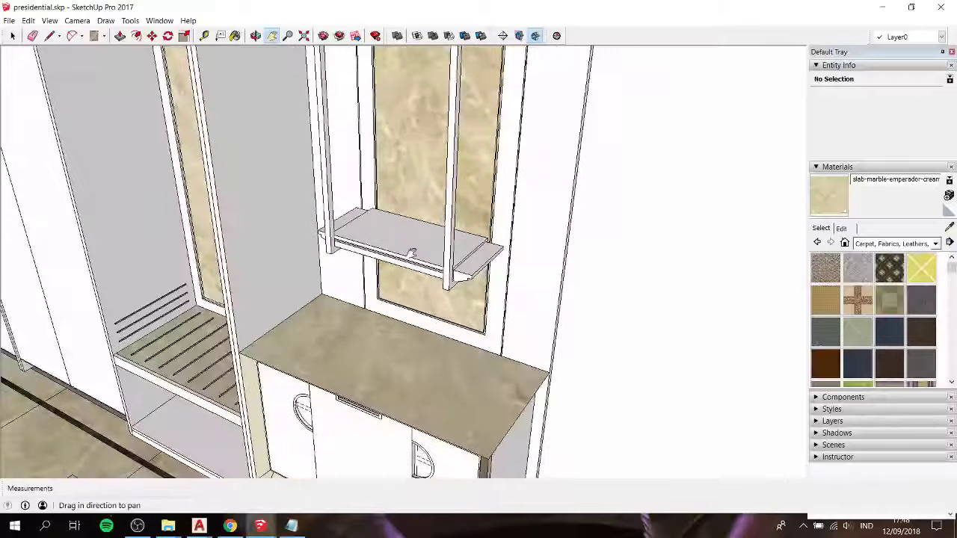
scroll(412, 252, up, 3)
click(595, 291)
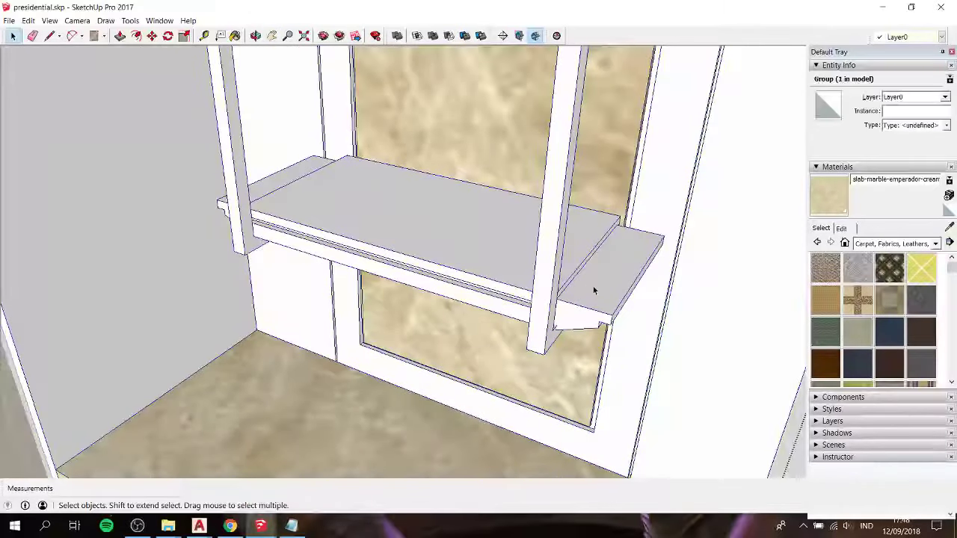
double_click(595, 291)
triple_click(598, 292)
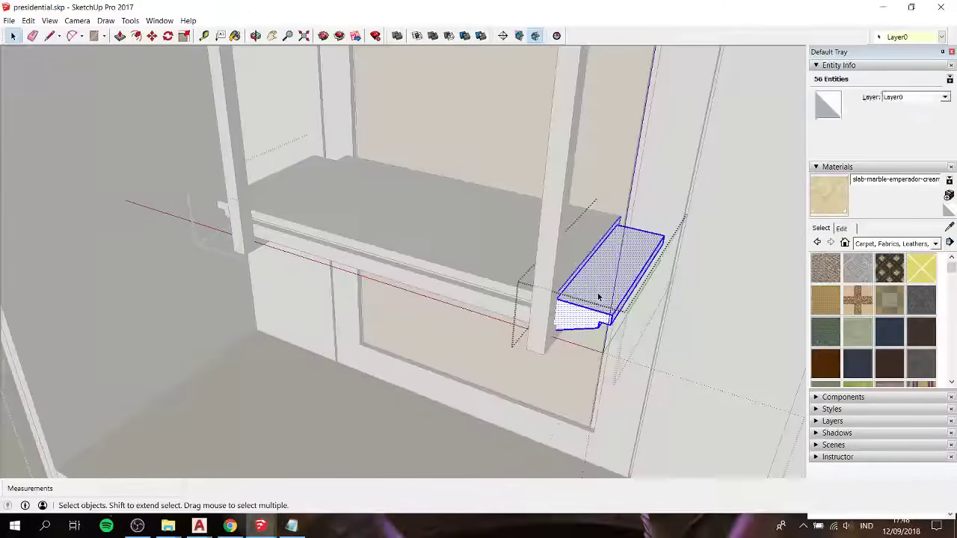
key(Escape)
click(597, 292)
Step: Paint the shelf's top surface marble, close the group and zoom out to the whole cabinet
key(b)
click(602, 289)
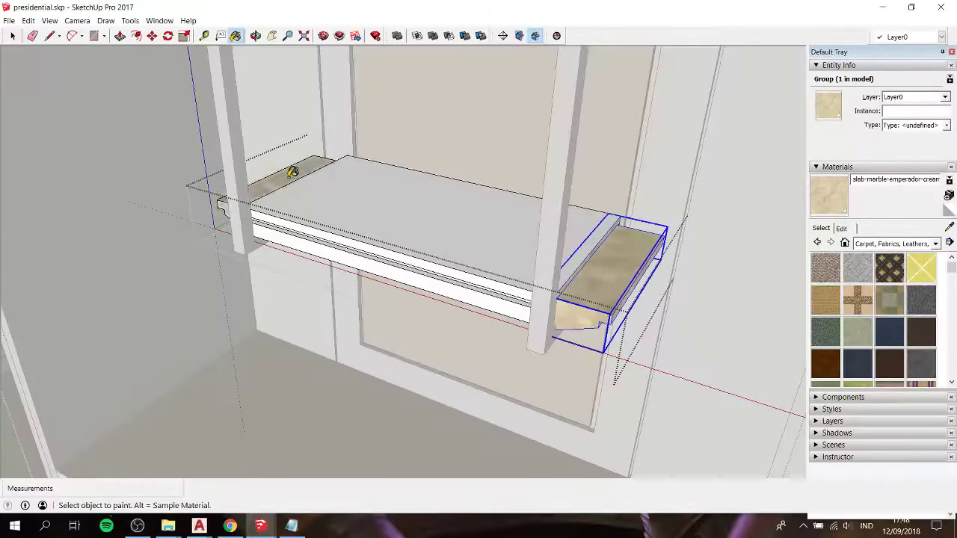
click(382, 229)
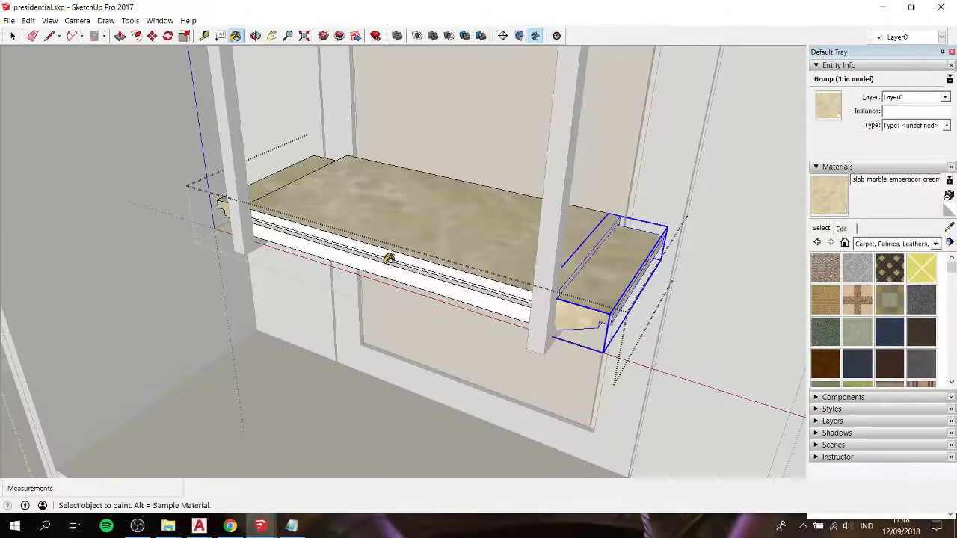
key(space)
click(409, 224)
double_click(409, 224)
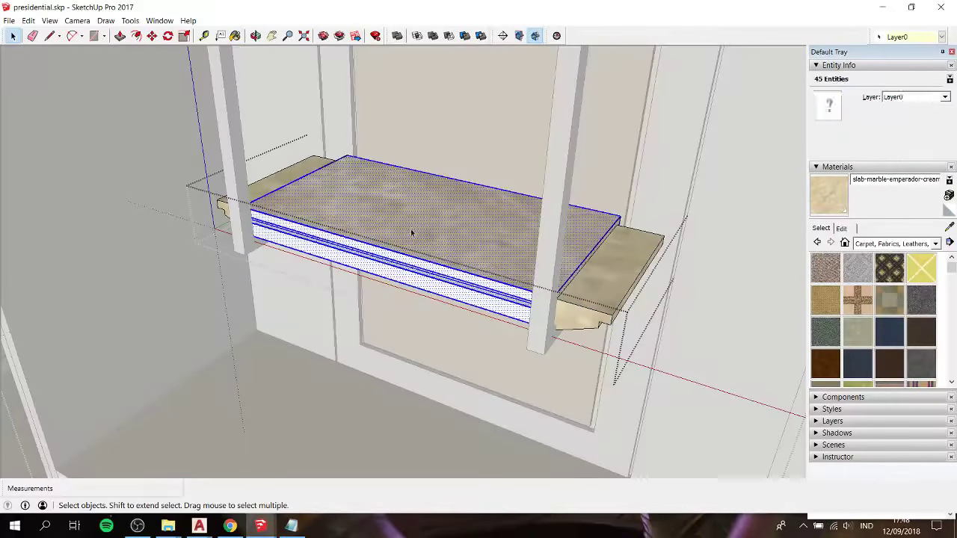
mouse_move(411, 229)
middle_down()
mouse_move(384, 111)
mouse_move(435, 221)
middle_up()
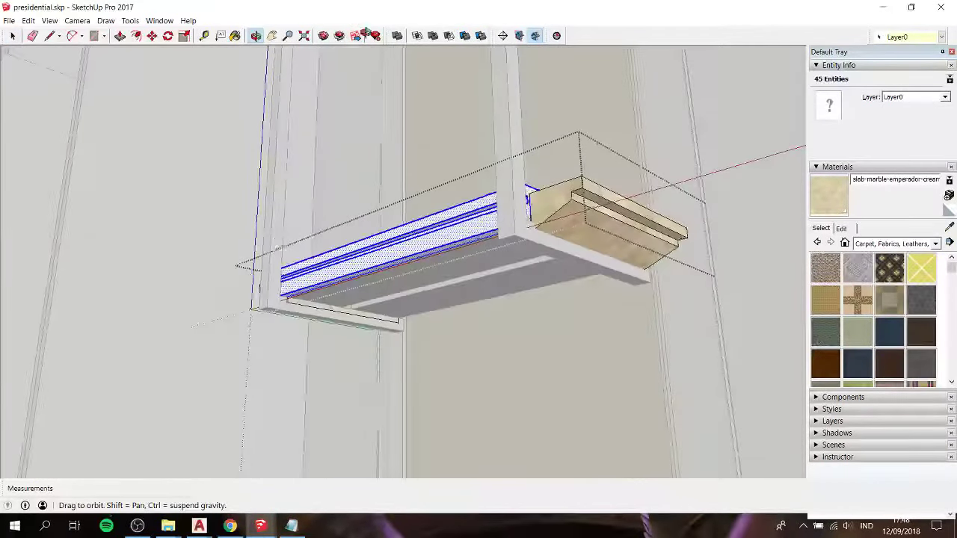
key(Escape)
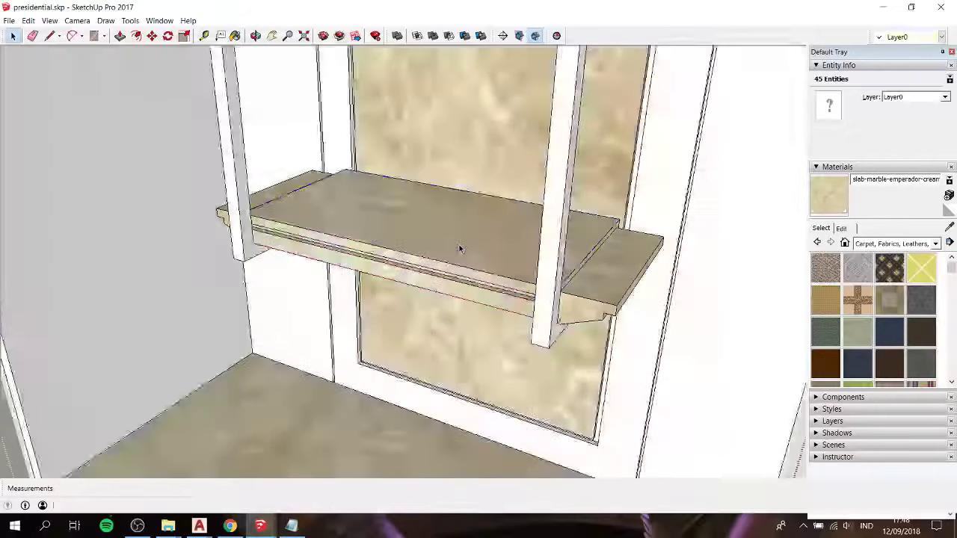
mouse_move(457, 245)
middle_down()
mouse_move(299, 262)
mouse_move(378, 214)
middle_up()
scroll(299, 262, down, 5)
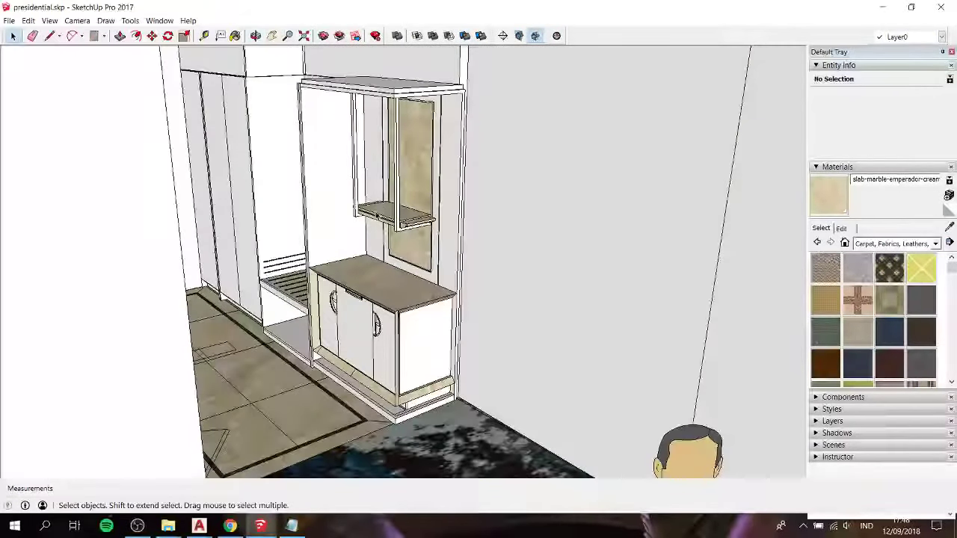
Step: Switch the Materials browser to the Metal category and try Metal Corrugated Shiny
scroll(374, 215, down, 2)
scroll(371, 216, up, 4)
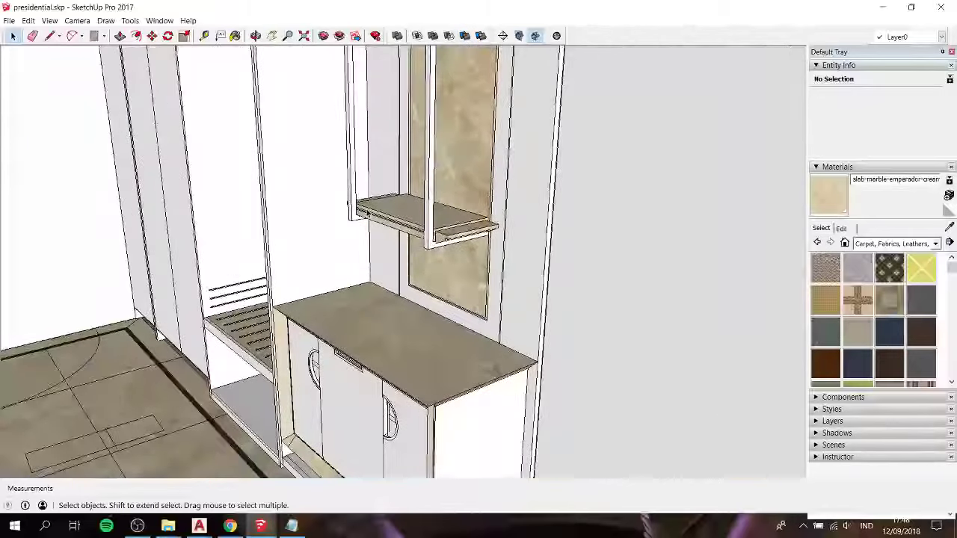
click(897, 245)
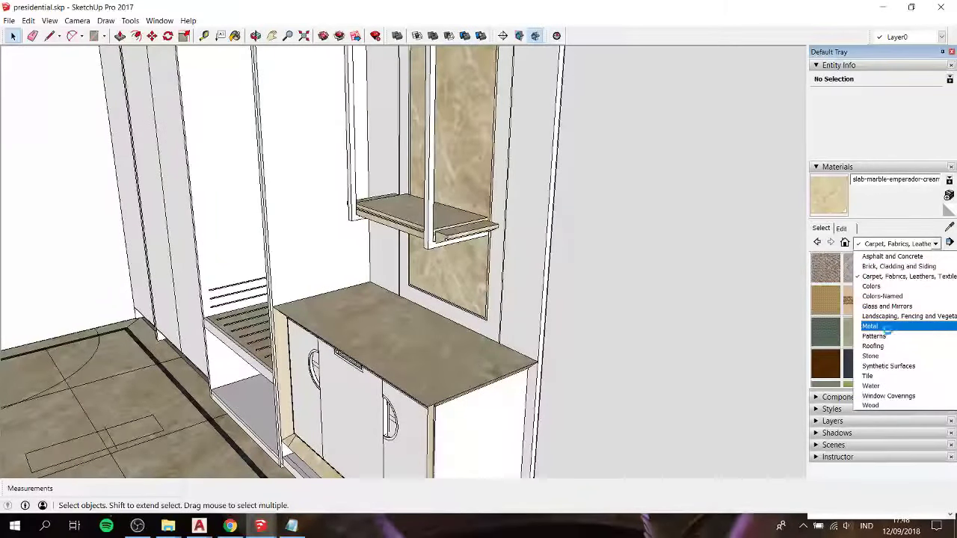
click(887, 330)
click(898, 262)
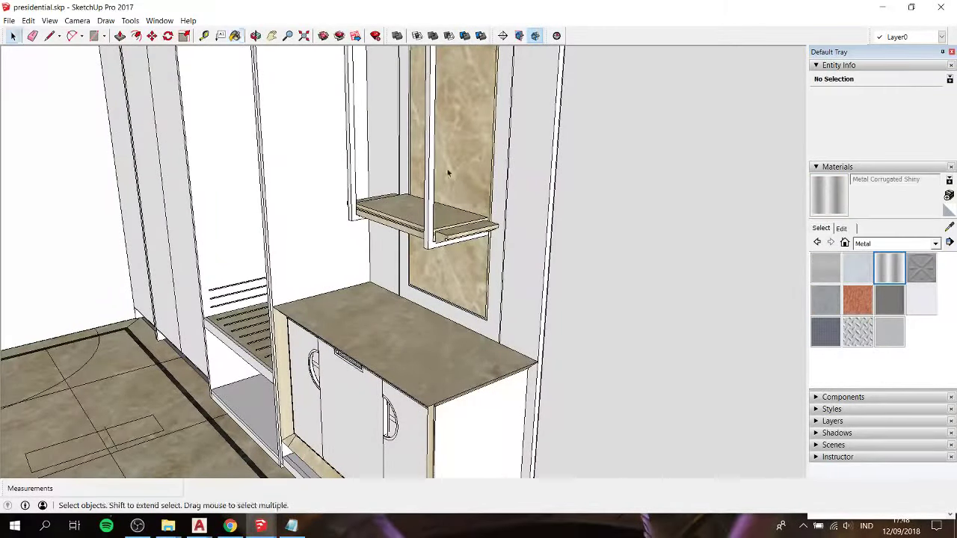
double_click(432, 154)
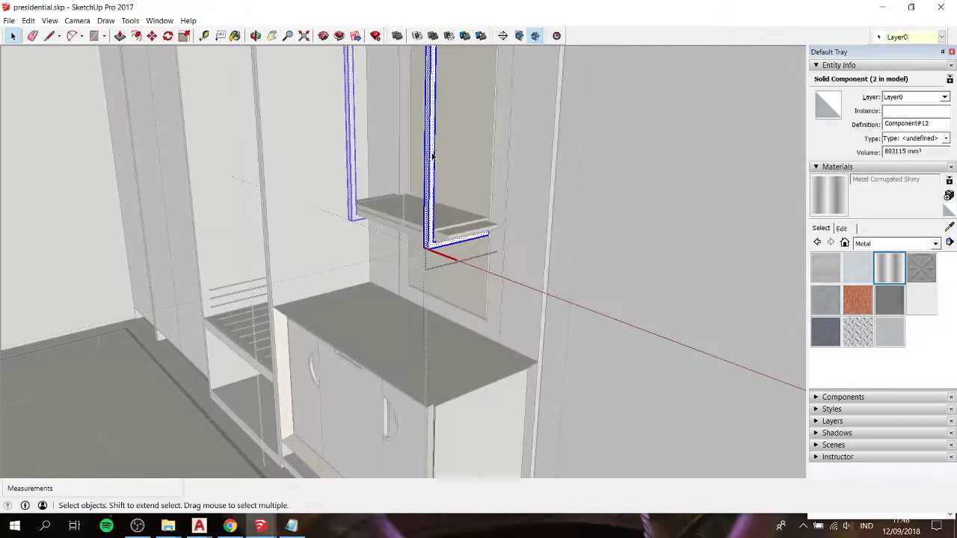
key(b)
key(space)
key(Escape)
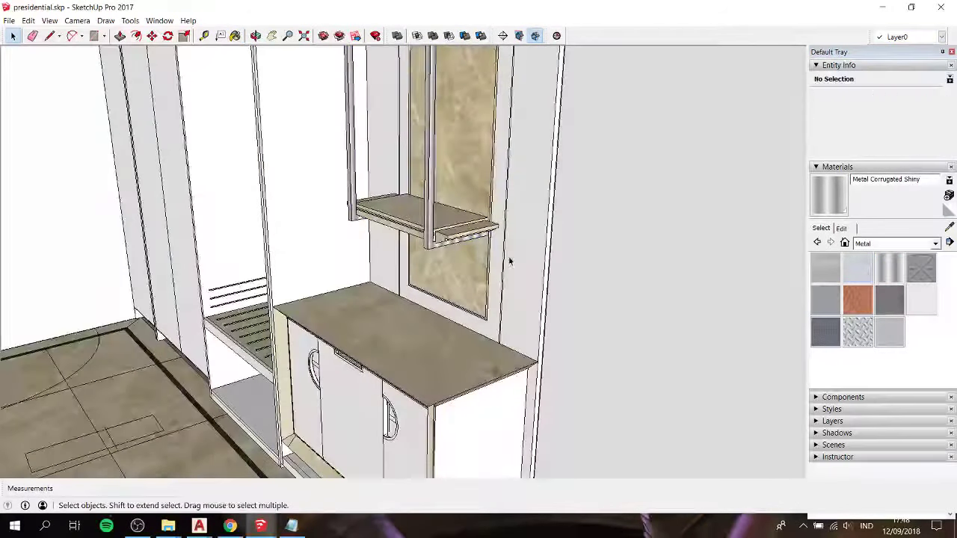
Step: Paint all of the shelf frame component's geometry with the Aluminum material
click(826, 268)
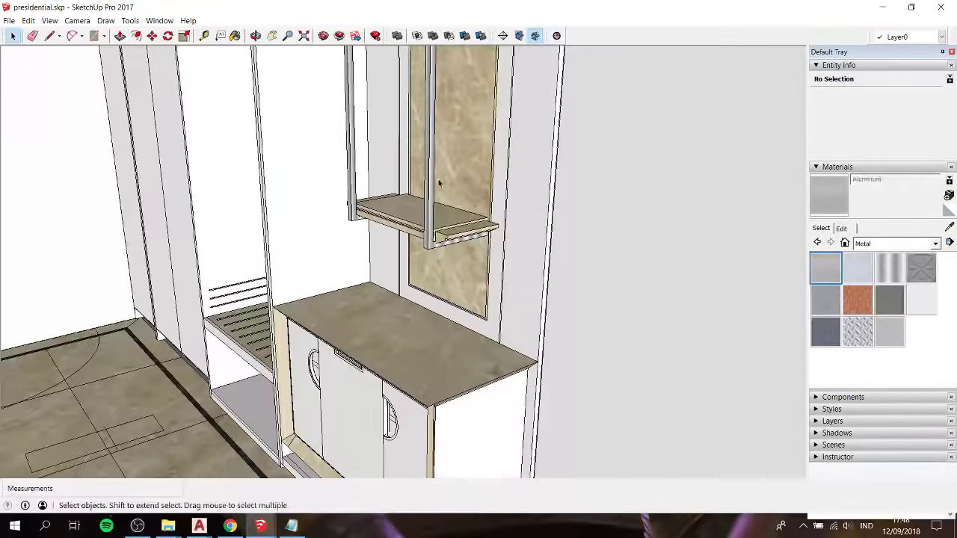
key(space)
double_click(425, 182)
triple_click(425, 182)
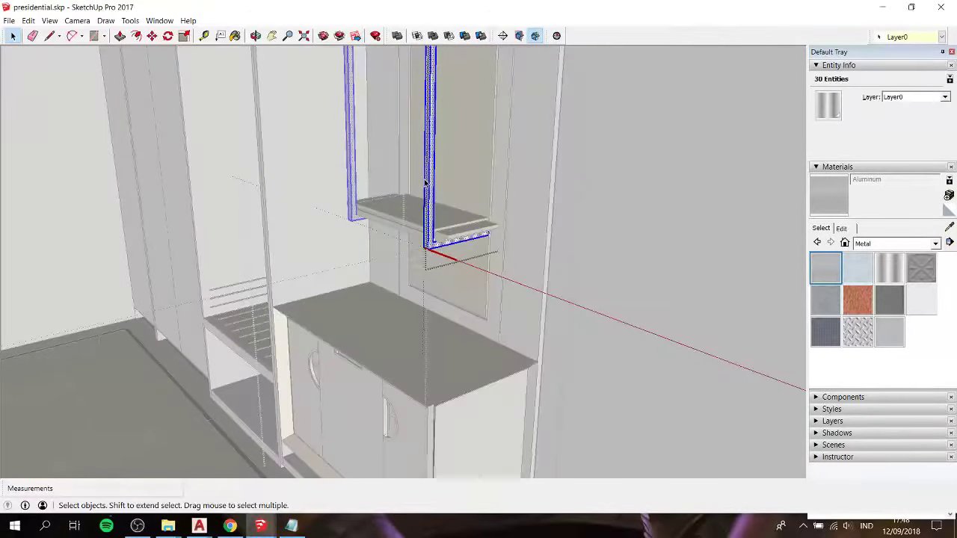
key(b)
click(427, 170)
key(space)
key(Escape)
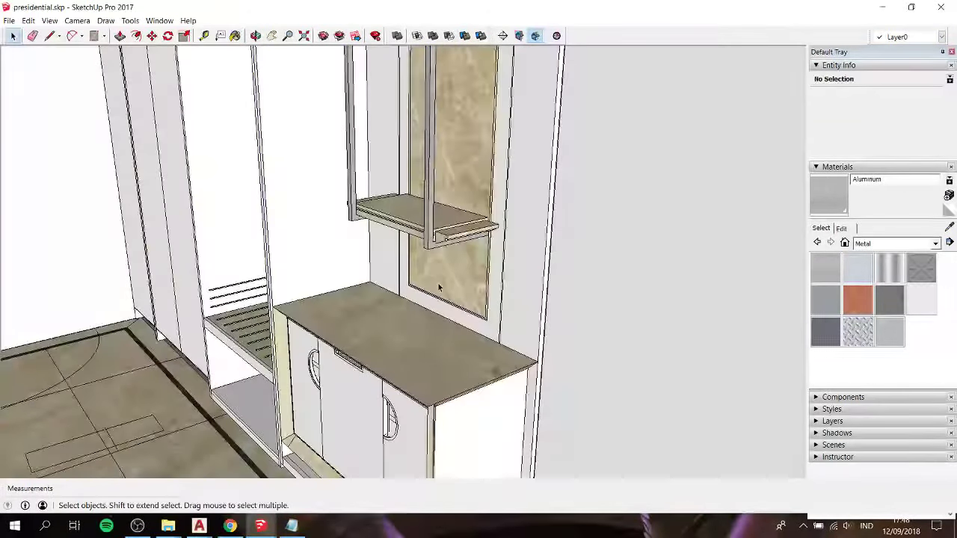
middle_drag(422, 254, 421, 218)
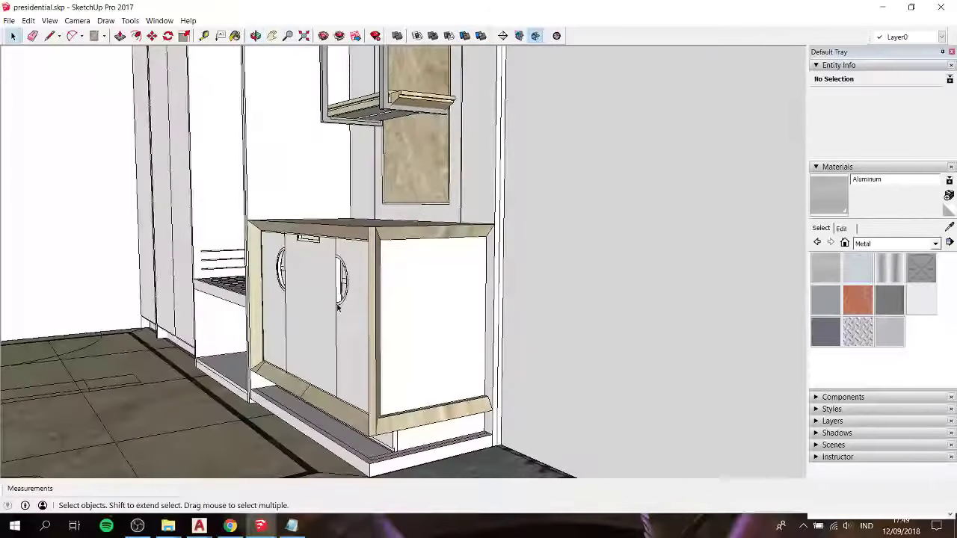
scroll(352, 291, up, 4)
double_click(362, 297)
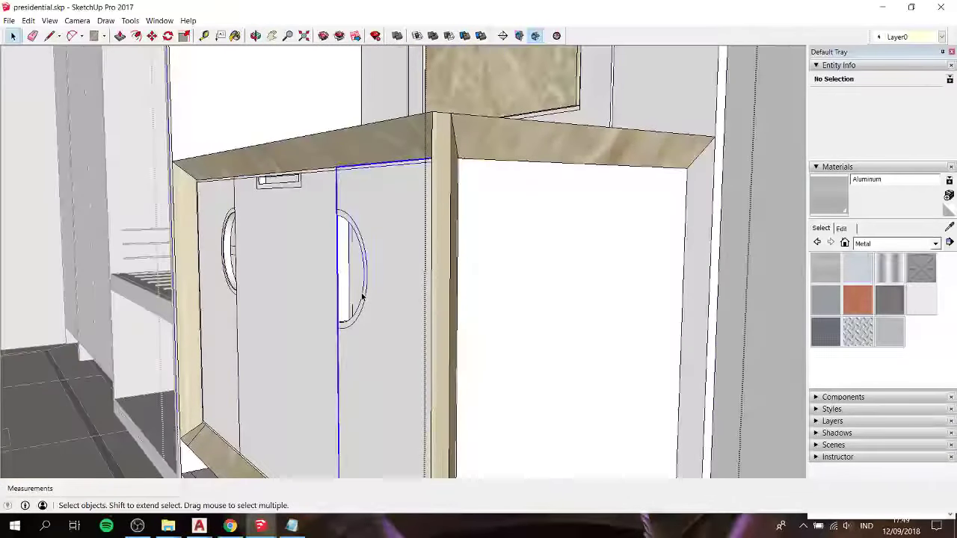
double_click(362, 297)
click(362, 296)
double_click(364, 298)
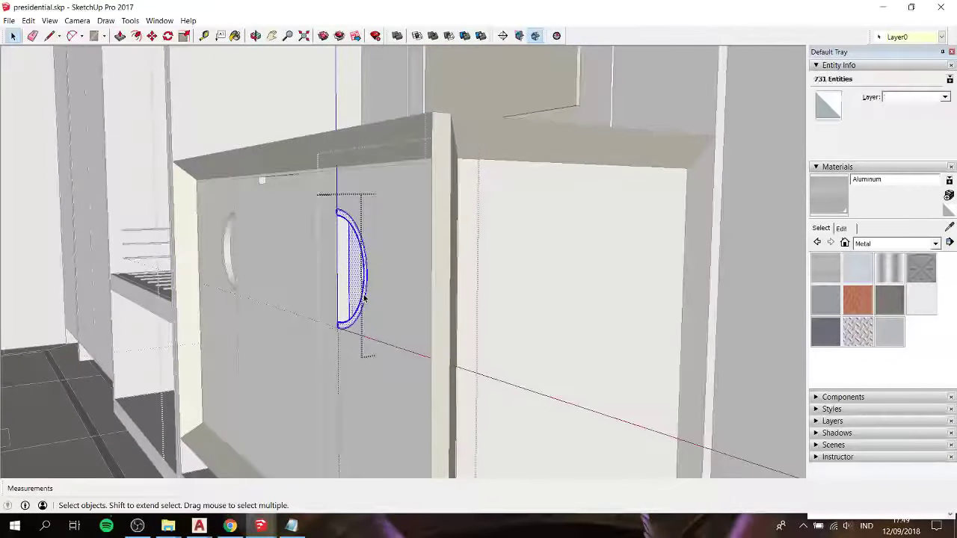
key(b)
key(space)
scroll(263, 176, up, 3)
scroll(285, 200, up, 3)
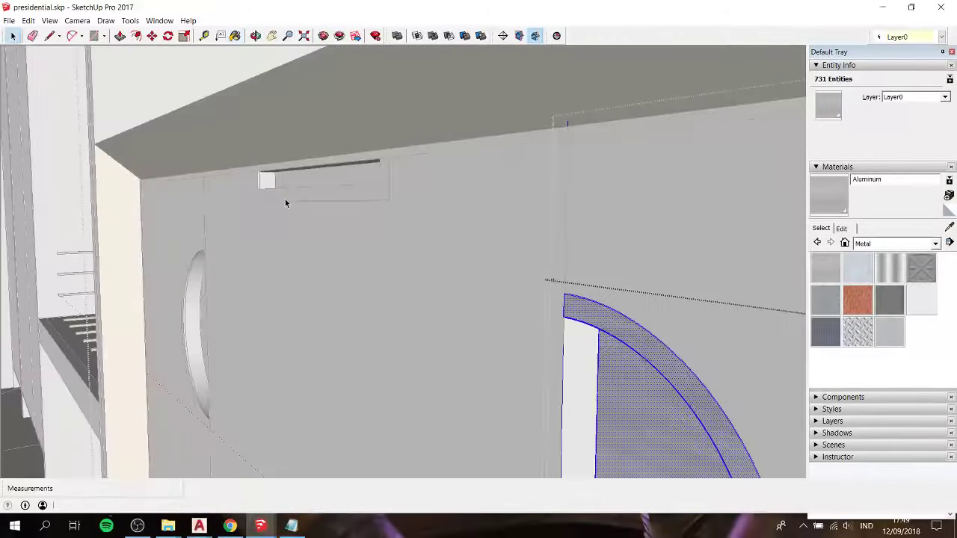
scroll(284, 201, up, 2)
click(285, 200)
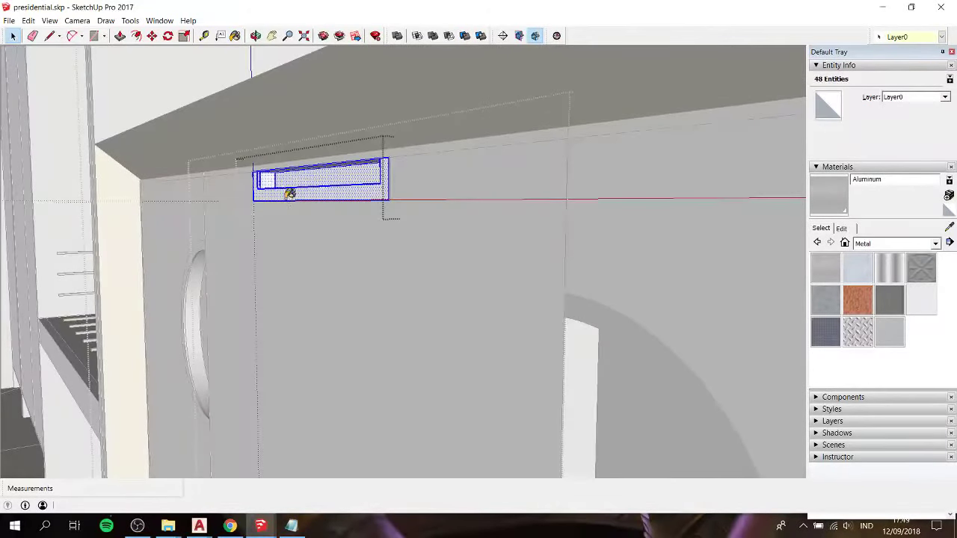
scroll(347, 228, down, 3)
scroll(347, 228, down, 3)
scroll(329, 243, down, 2)
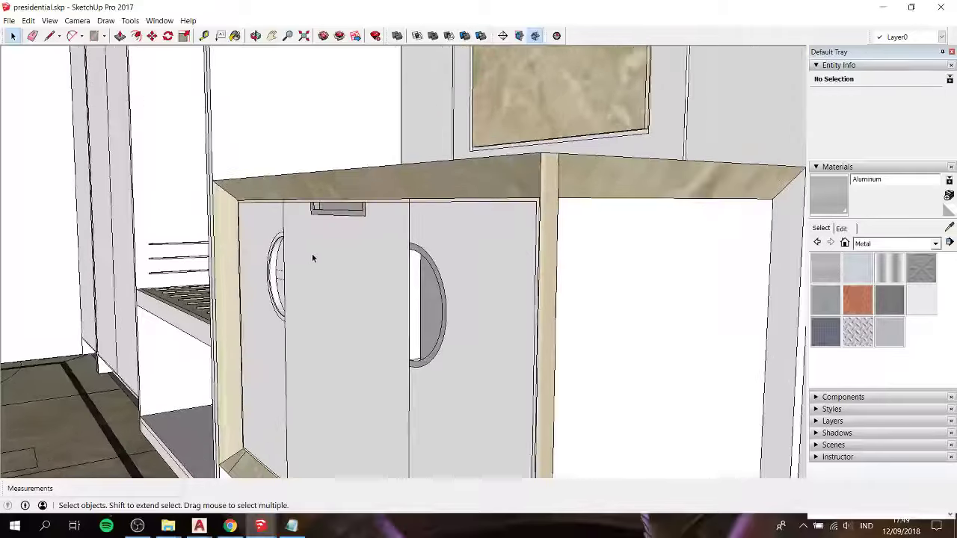
scroll(312, 258, up, 3)
scroll(260, 255, up, 3)
scroll(246, 250, up, 1)
click(245, 250)
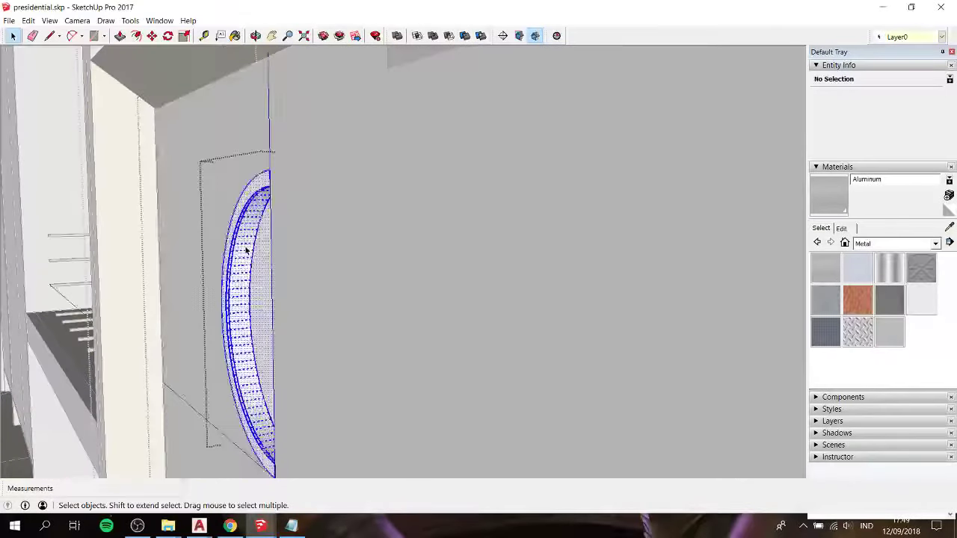
click(246, 251)
mouse_move(249, 240)
middle_down()
mouse_move(298, 244)
mouse_move(329, 262)
middle_up()
scroll(299, 244, down, 3)
scroll(298, 244, down, 3)
scroll(299, 243, down, 3)
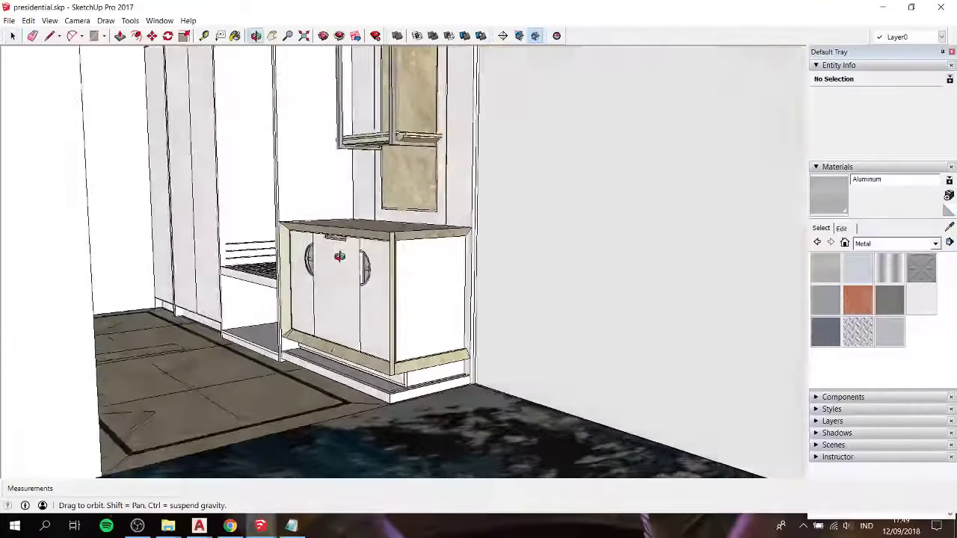
scroll(338, 270, up, 2)
mouse_move(365, 340)
middle_down()
mouse_move(395, 250)
mouse_move(354, 220)
mouse_move(332, 241)
mouse_move(225, 237)
middle_up()
scroll(479, 301, up, 3)
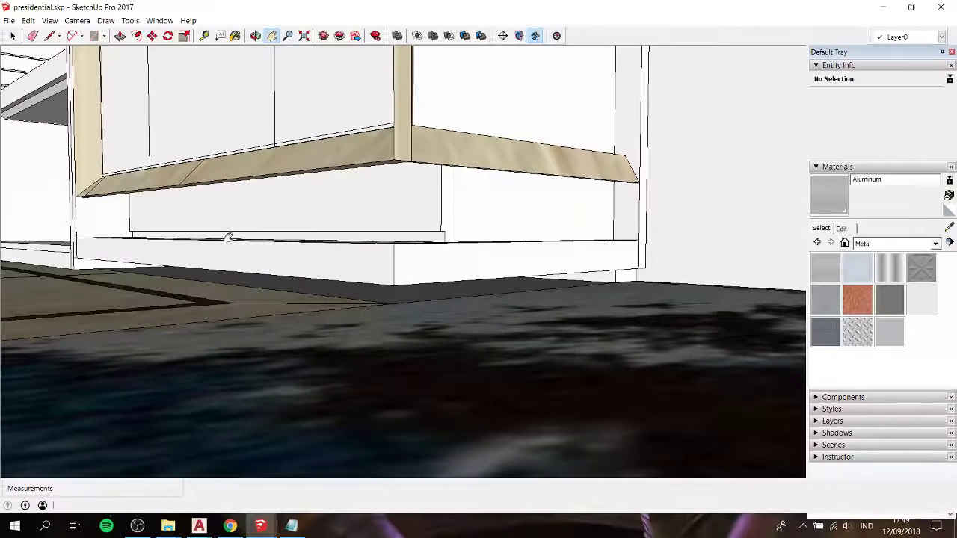
Step: Move the cabinet's base plinth group down onto the floor
scroll(287, 251, up, 3)
scroll(222, 280, up, 3)
key(space)
click(235, 310)
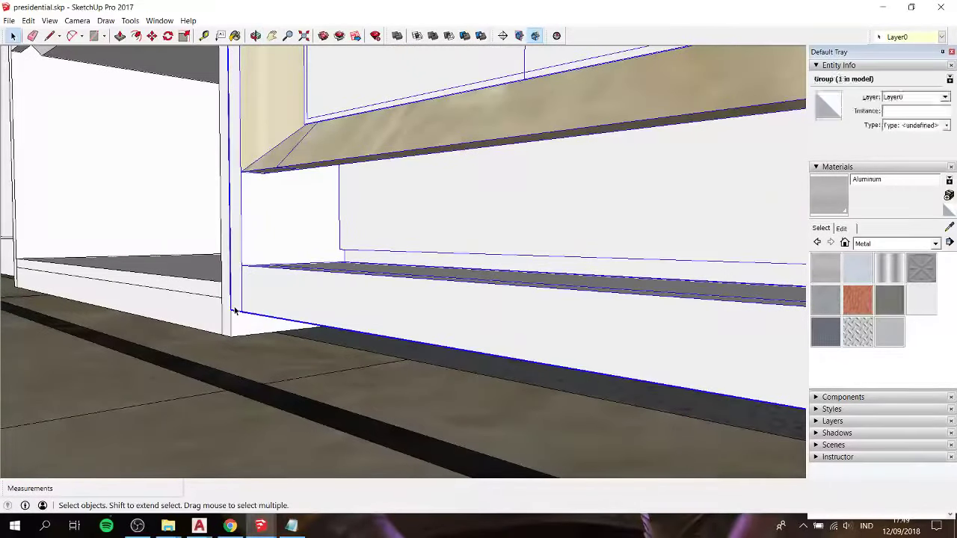
key(m)
click(233, 312)
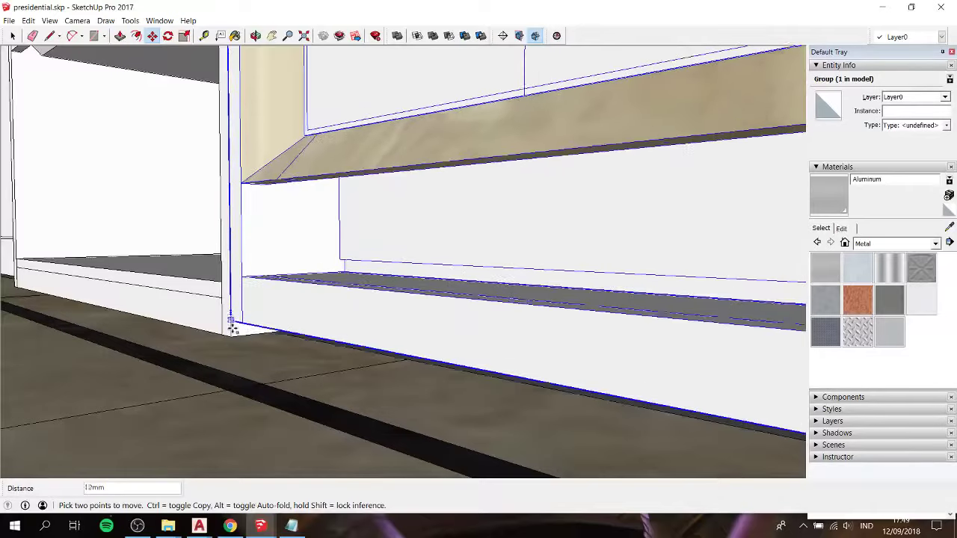
Step: Move the scale figure 857 mm into the room in front of the alcove
scroll(232, 296, down, 3)
mouse_move(259, 261)
middle_down()
mouse_move(261, 306)
mouse_move(284, 279)
mouse_move(389, 464)
middle_up()
key(space)
scroll(285, 279, down, 5)
scroll(309, 313, down, 3)
scroll(309, 313, down, 3)
click(396, 373)
key(m)
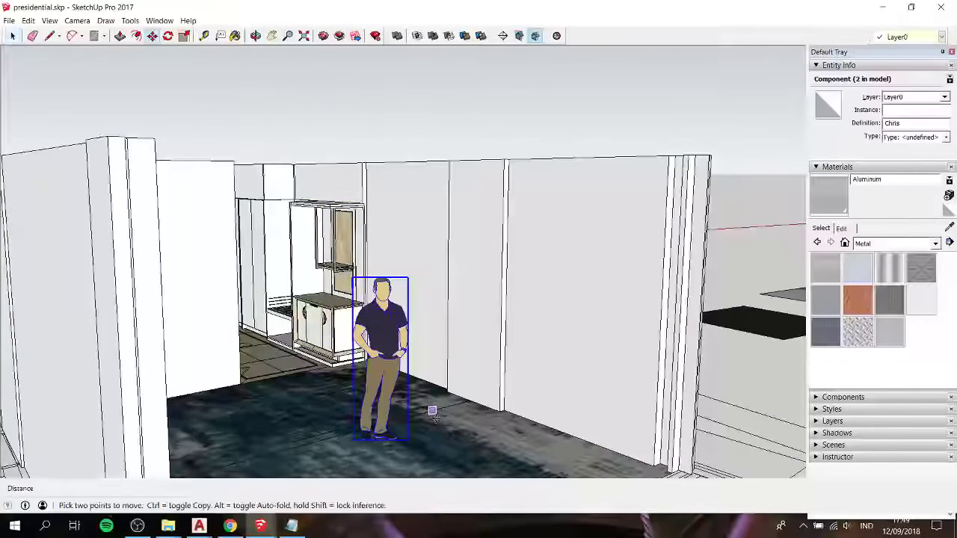
click(427, 406)
Step: Orbit and zoom around the finished room to show the wardrobe, shelving, figure and walls
mouse_move(374, 336)
middle_down()
mouse_move(286, 382)
mouse_move(352, 382)
mouse_move(584, 314)
mouse_move(748, 285)
middle_up()
scroll(287, 382, down, 3)
scroll(299, 351, down, 4)
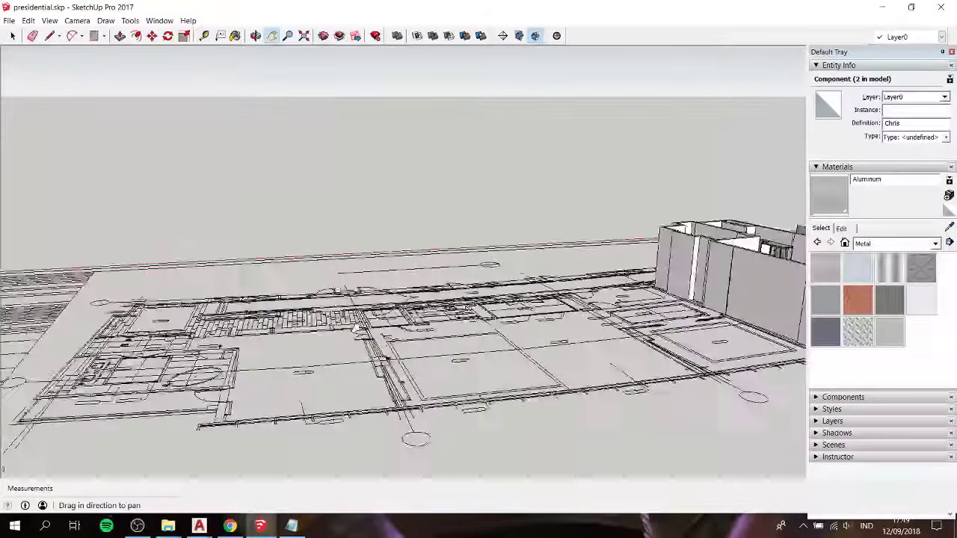
scroll(299, 351, up, 5)
scroll(299, 351, up, 3)
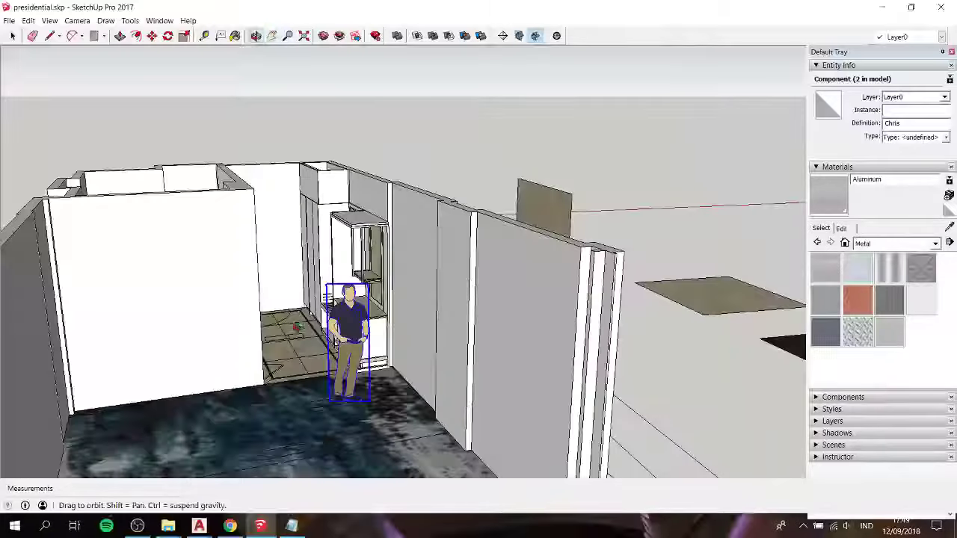
mouse_move(299, 352)
middle_down()
mouse_move(359, 321)
mouse_move(314, 228)
middle_up()
scroll(359, 321, up, 3)
scroll(398, 306, up, 3)
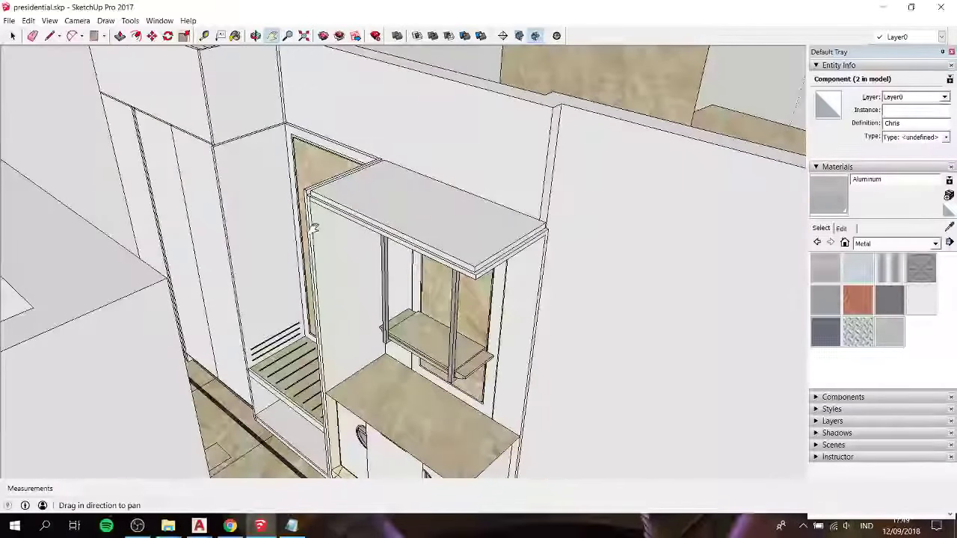
scroll(314, 228, down, 3)
mouse_move(314, 228)
middle_down()
mouse_move(438, 214)
mouse_move(205, 159)
mouse_move(246, 235)
middle_up()
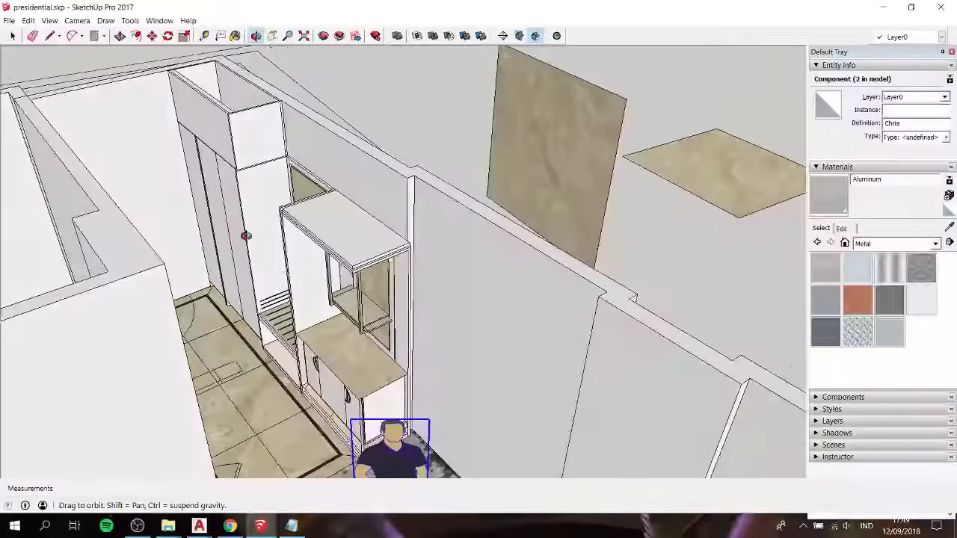
Step: Pan across the room to a final angle, then switch to the Notepad notes window
key(shift)
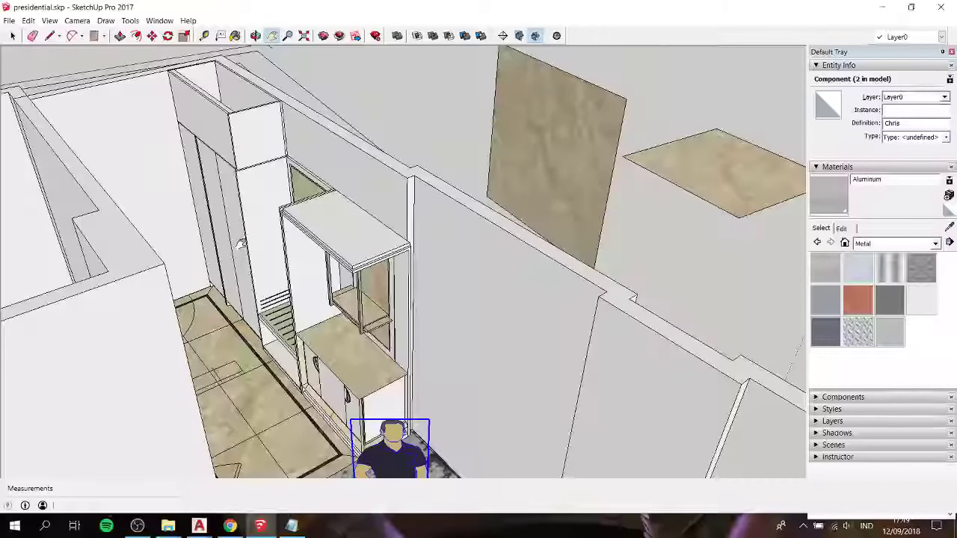
shift+middle_drag(241, 245, 256, 187)
scroll(257, 188, down, 4)
scroll(471, 206, down, 2)
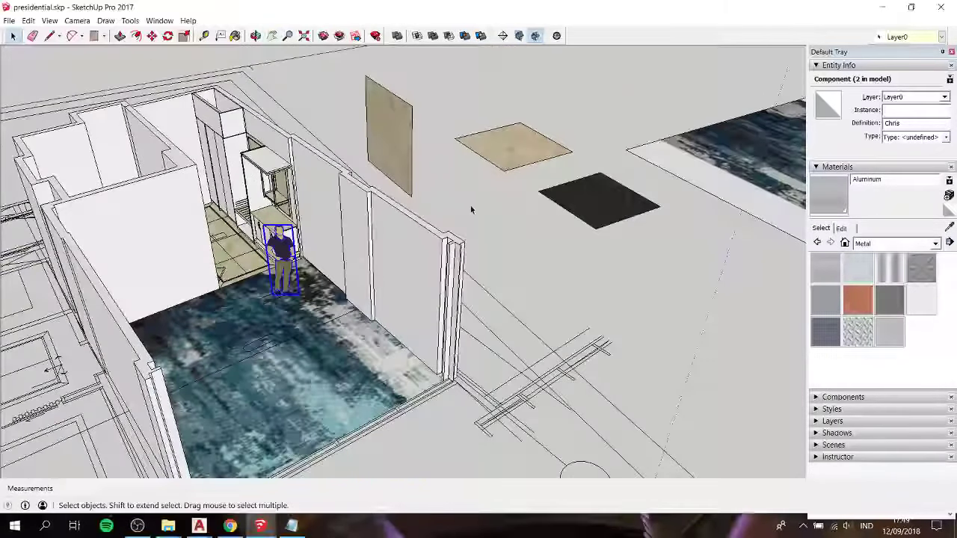
middle_drag(376, 227, 396, 224)
scroll(352, 277, up, 3)
scroll(351, 277, up, 3)
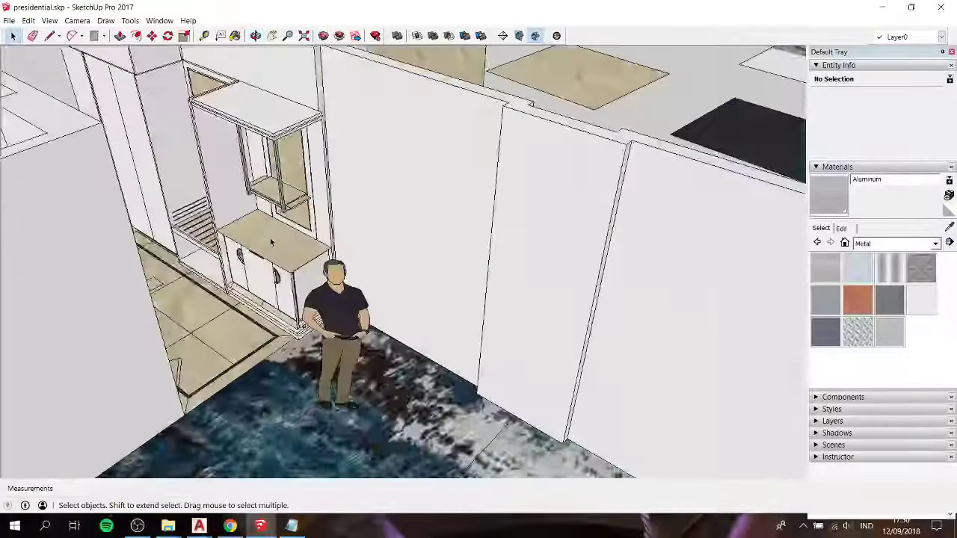
click(292, 525)
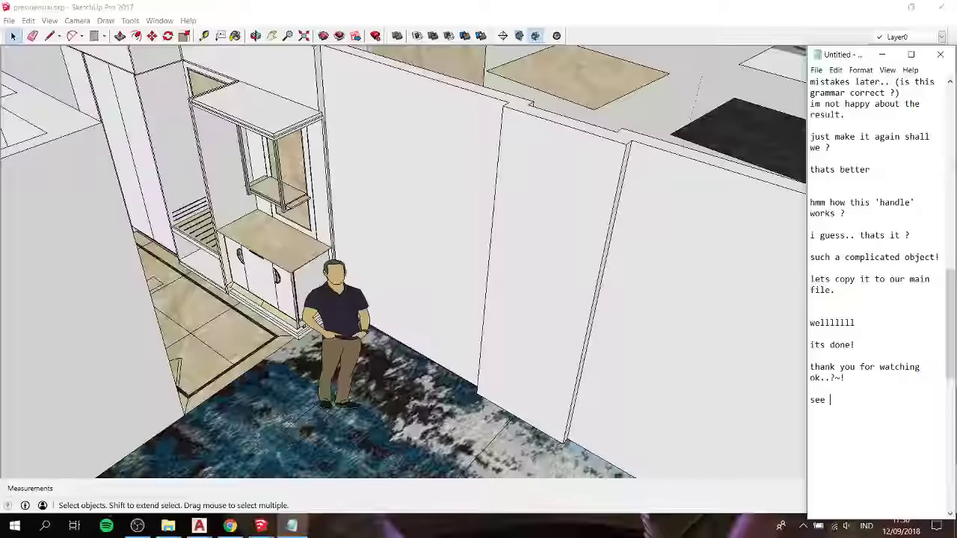
Step: Finish the notes with 'see you on the next video..' and a closing 'bye bye' line
text(you on the )
text(next )
text(video..)
key(Return)
key(Return)
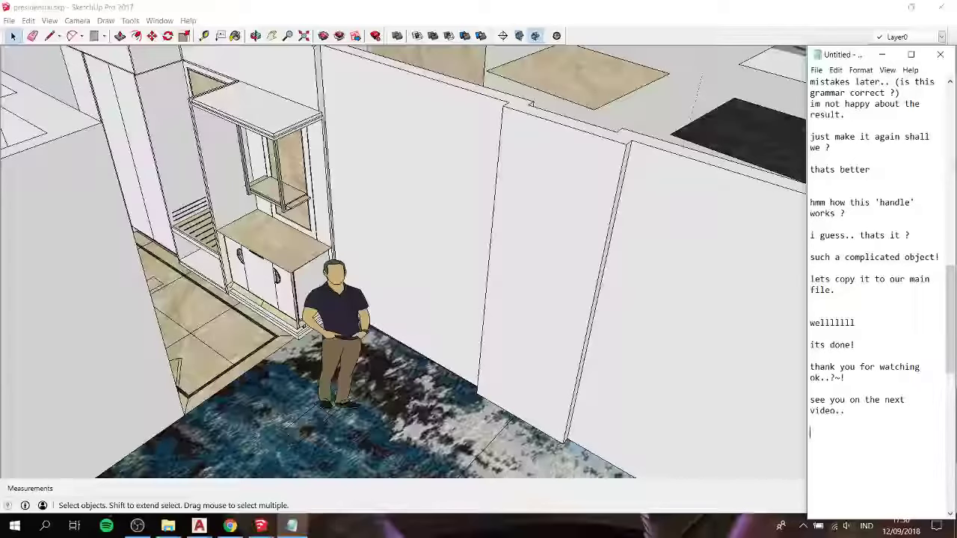
text(bye bye)
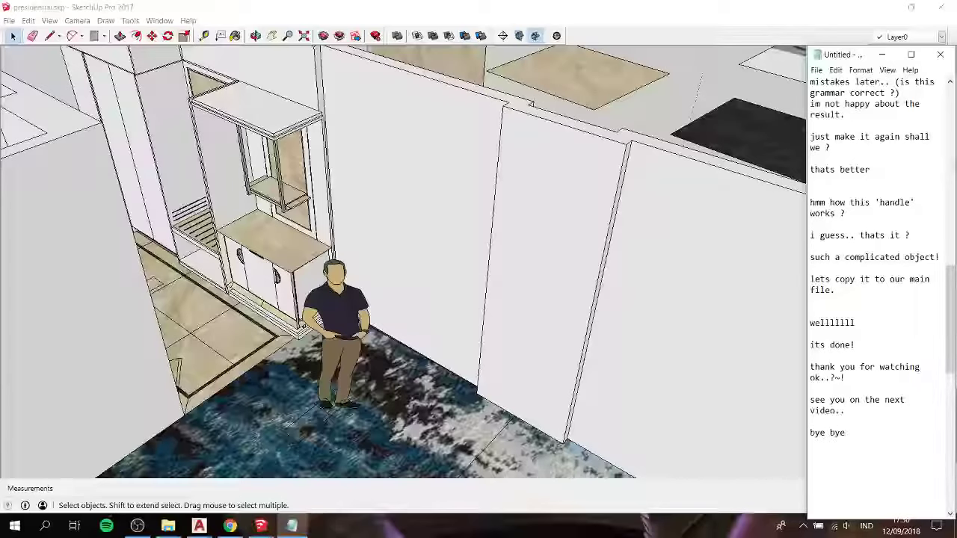